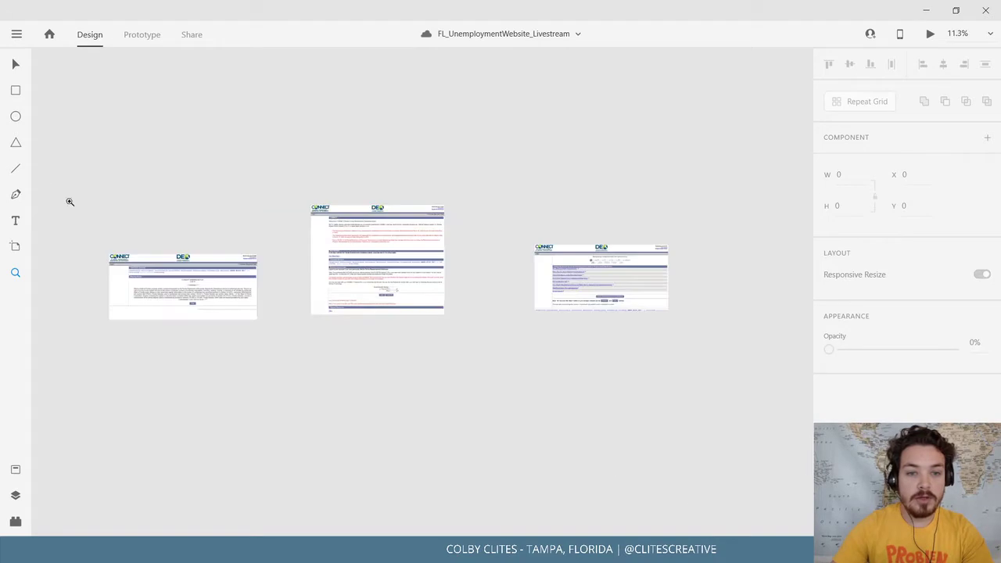
Examine the screenshot of the current site's Claimant Warning Notice page up close.
left_click(16, 64)
scroll(274, 219, "left", 5)
key("ctrl+equal")
key("ctrl+equal")
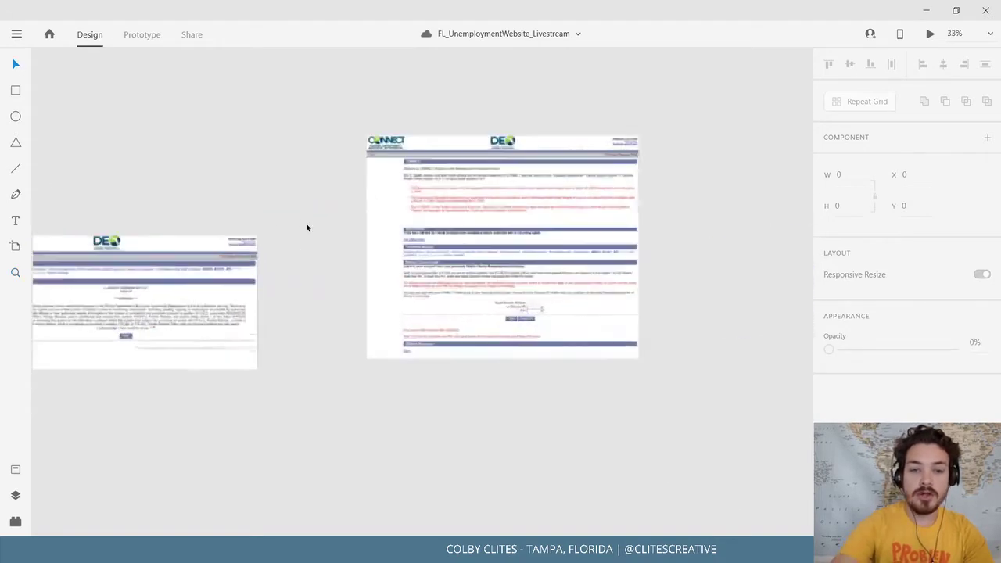
left_click_drag(283, 236, 738, 259)
scroll(609, 263, "left", 6)
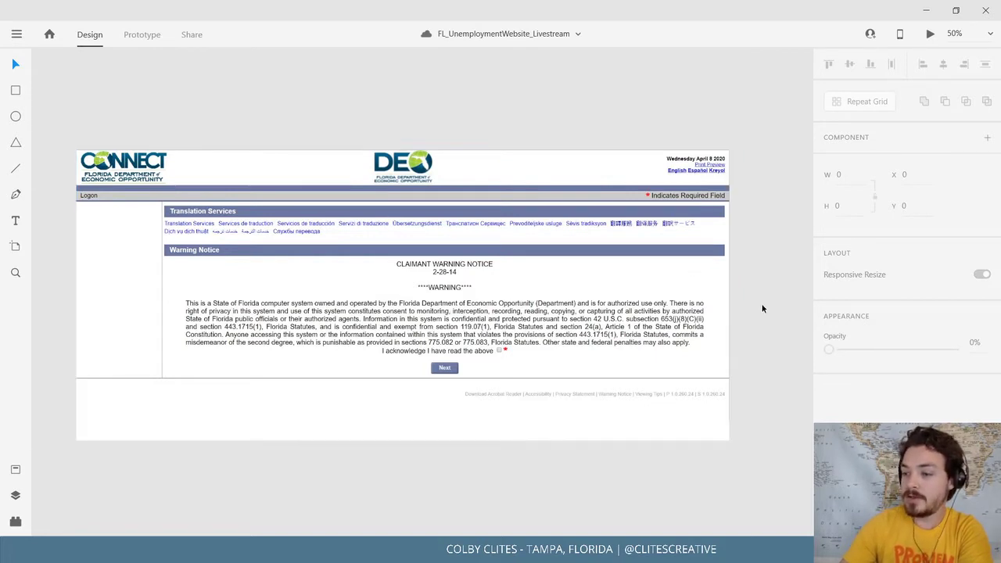
mouse_move(764, 311)
left_mouse_down()
mouse_move(733, 309)
mouse_move(774, 310)
mouse_move(766, 292)
left_mouse_up()
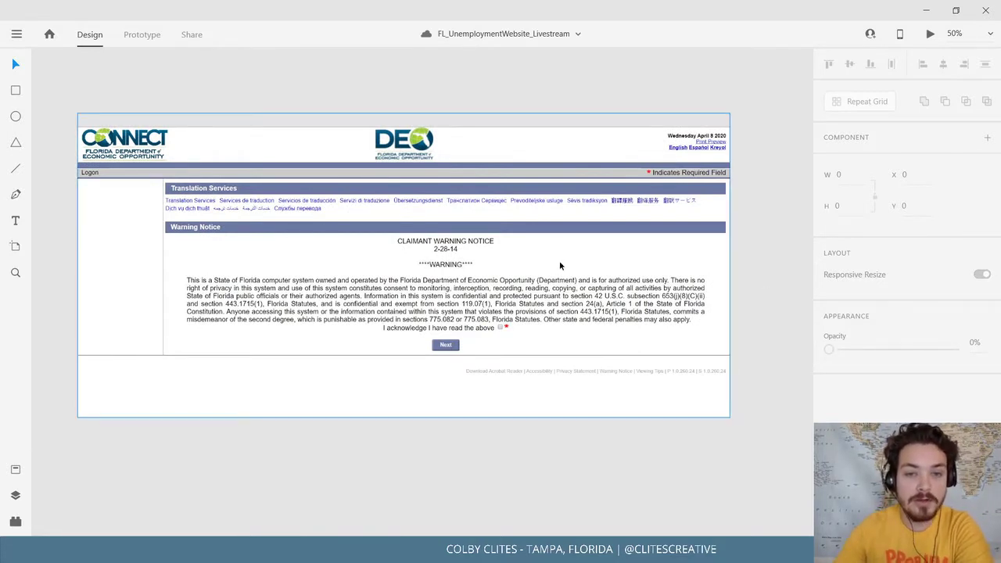
Examine the screenshots of the current CONNECT login page and the Initial Claim Submit Process page.
left_click_drag(671, 280, 82, 287)
left_click_drag(615, 241, 285, 406)
scroll(284, 406, "left", 5)
scroll(284, 405, "down", 2)
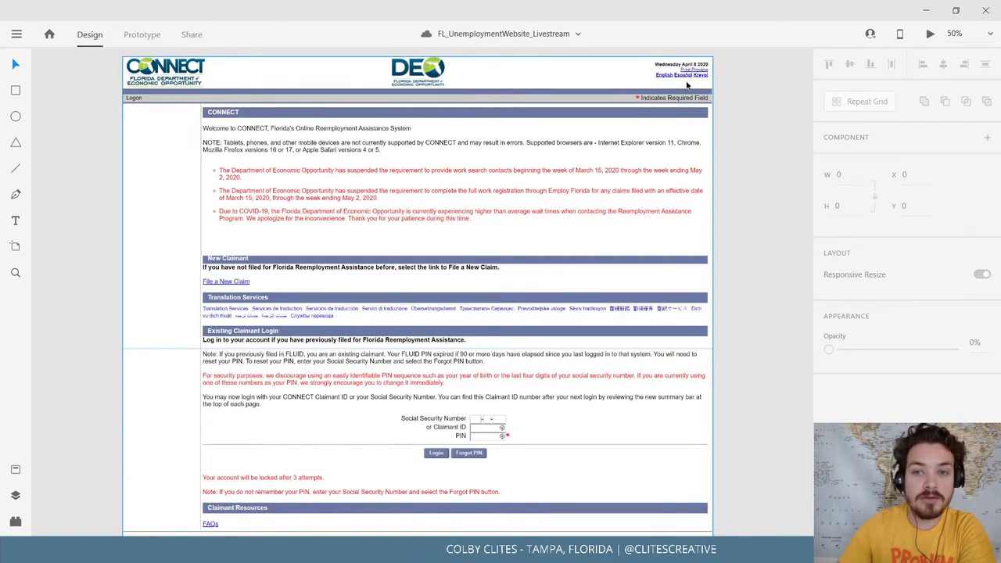
left_click_drag(628, 380, 161, 397)
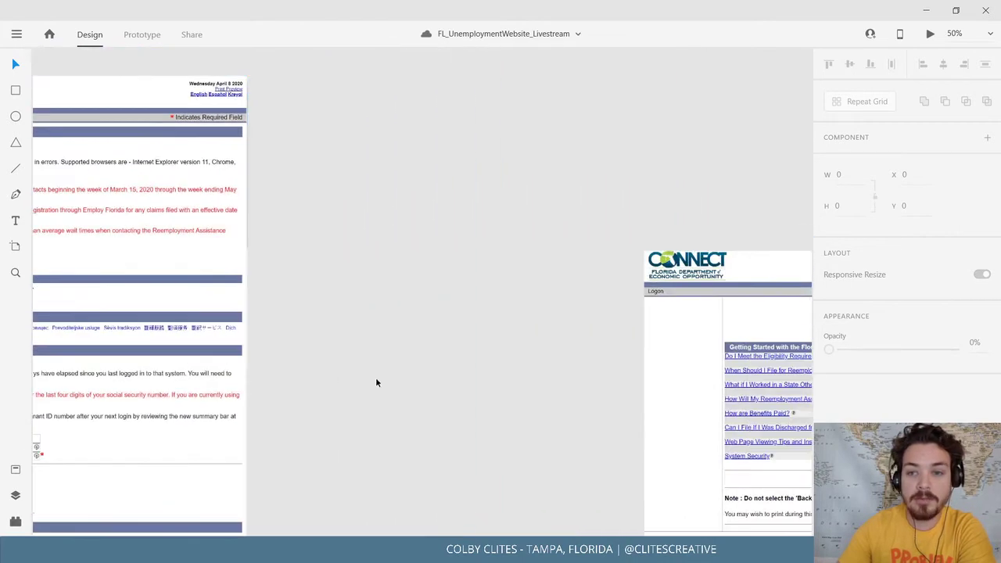
left_click_drag(682, 388, 184, 239)
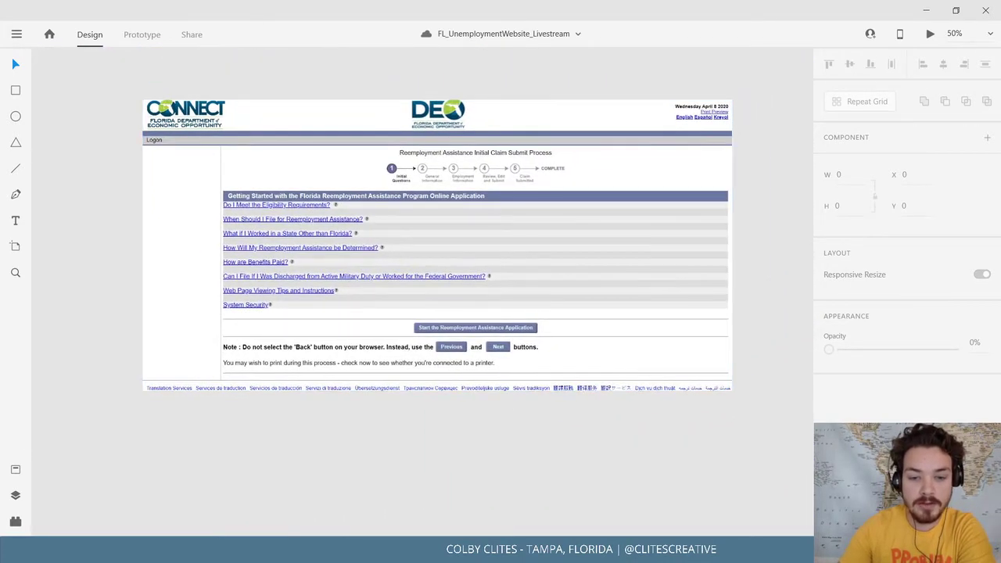
Switch to the Chrome window with the UI Online page, read the CONNECT maintenance notice, and return to Adobe XD.
left_click(432, 550)
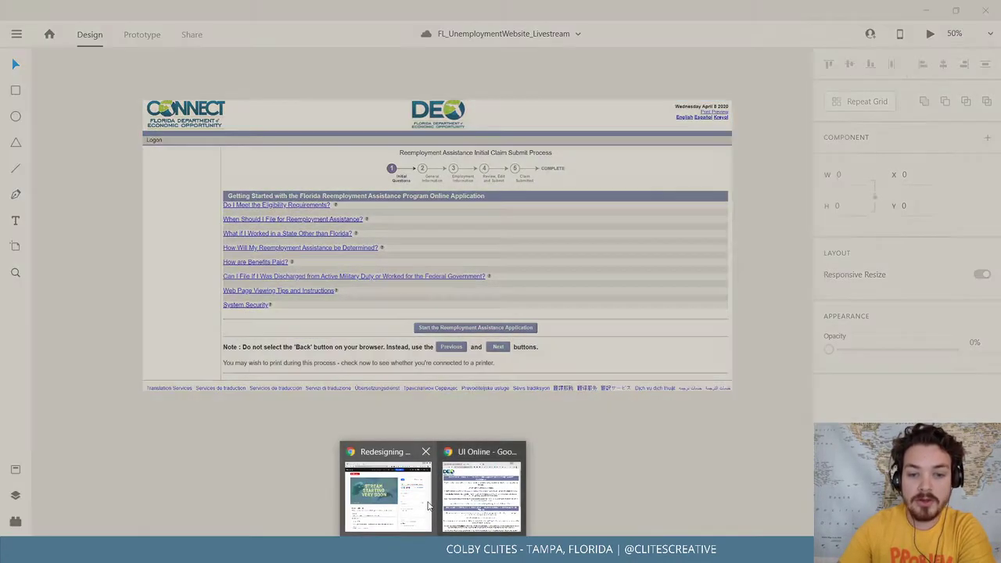
left_click(492, 505)
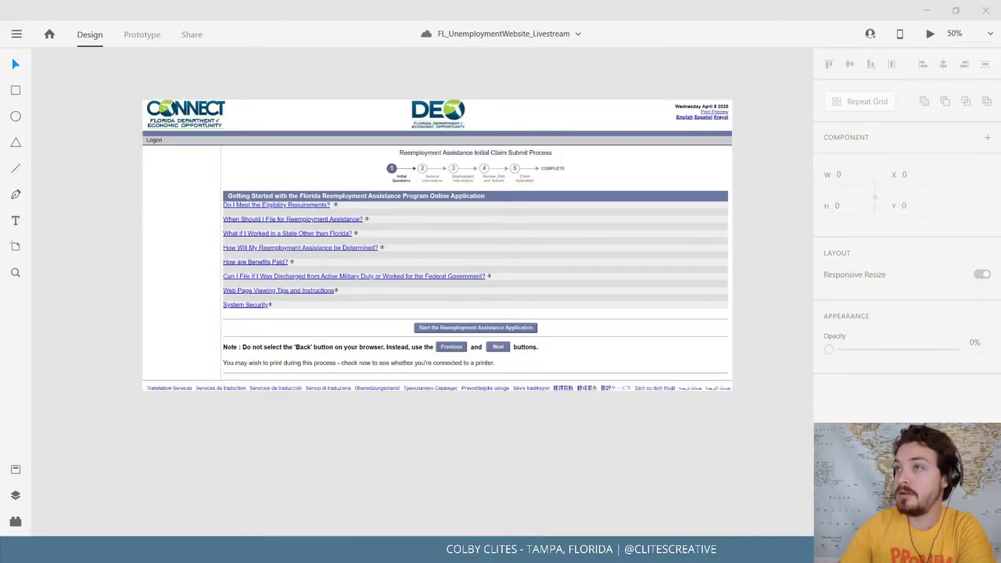
left_click_drag(1000, 328, 486, 1)
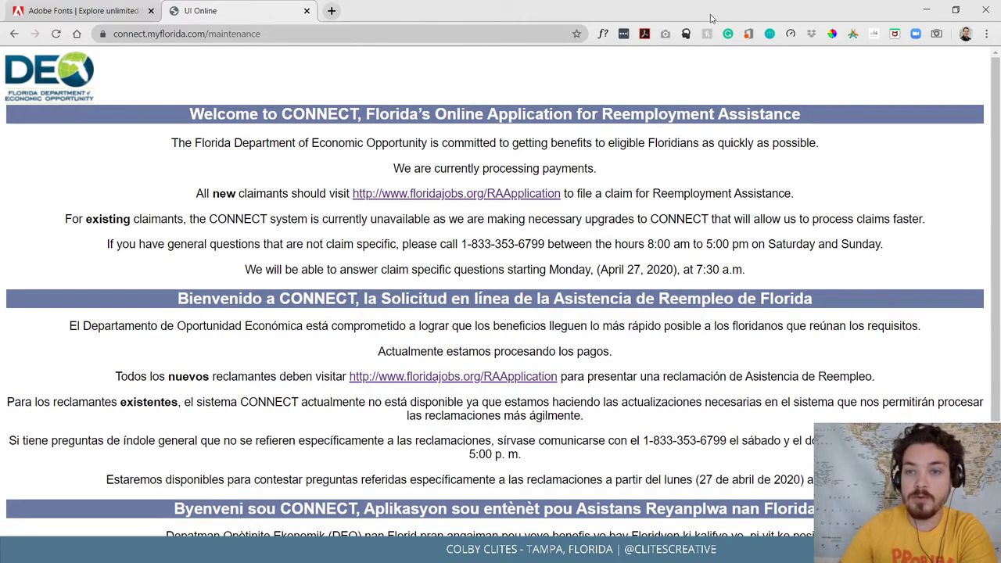
key("alt+Tab")
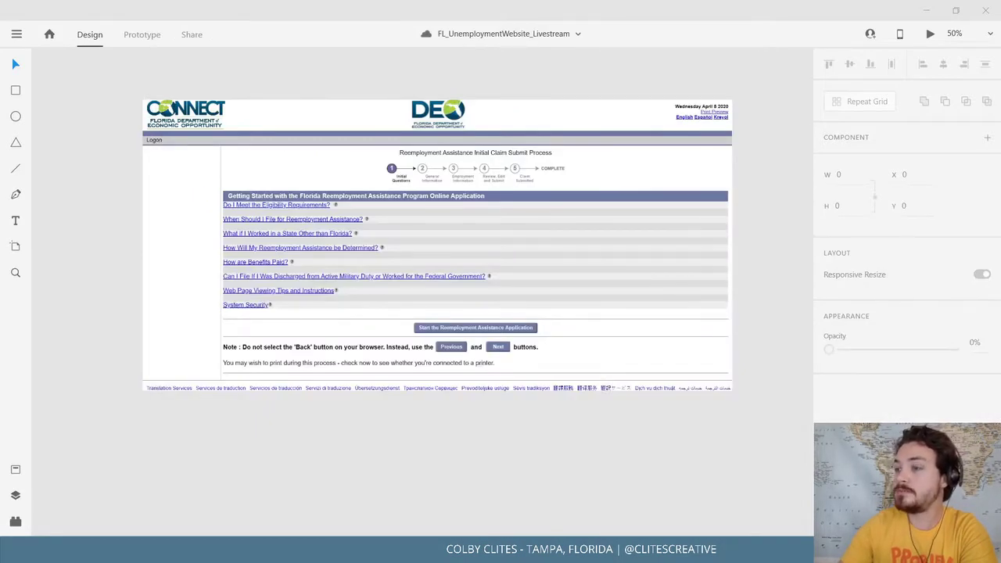
Locate the Notes artboard above the page screenshots and view it enlarged.
left_click_drag(480, 447, 796, 430)
left_click_drag(387, 425, 643, 421)
scroll(659, 420, "down", 5)
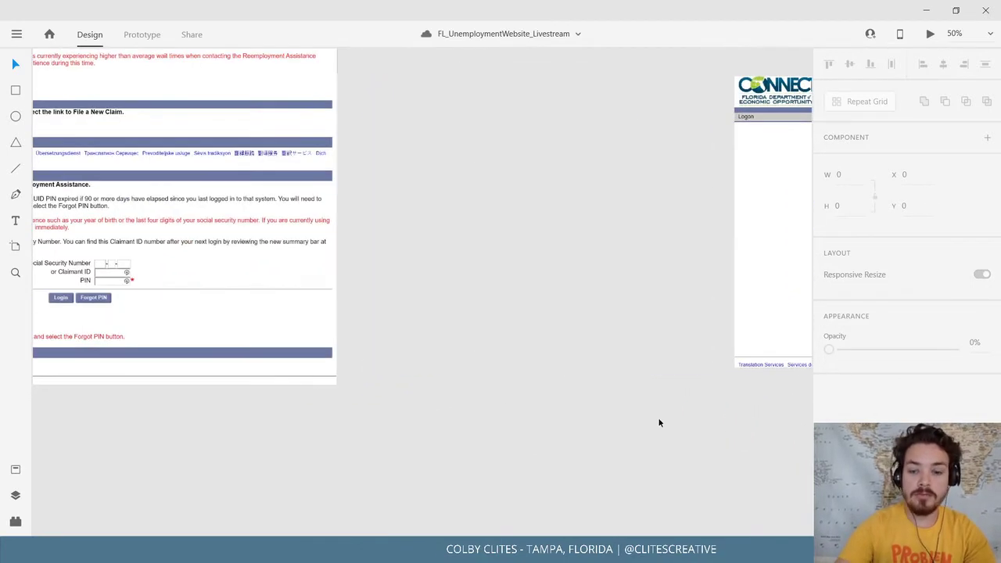
mouse_move(441, 105)
left_mouse_down()
mouse_move(427, 266)
mouse_move(470, 333)
mouse_move(203, 386)
mouse_move(327, 164)
mouse_move(193, 302)
mouse_move(182, 479)
left_mouse_up()
mouse_move(516, 203)
left_mouse_down()
mouse_move(657, 268)
mouse_move(407, 394)
left_mouse_up()
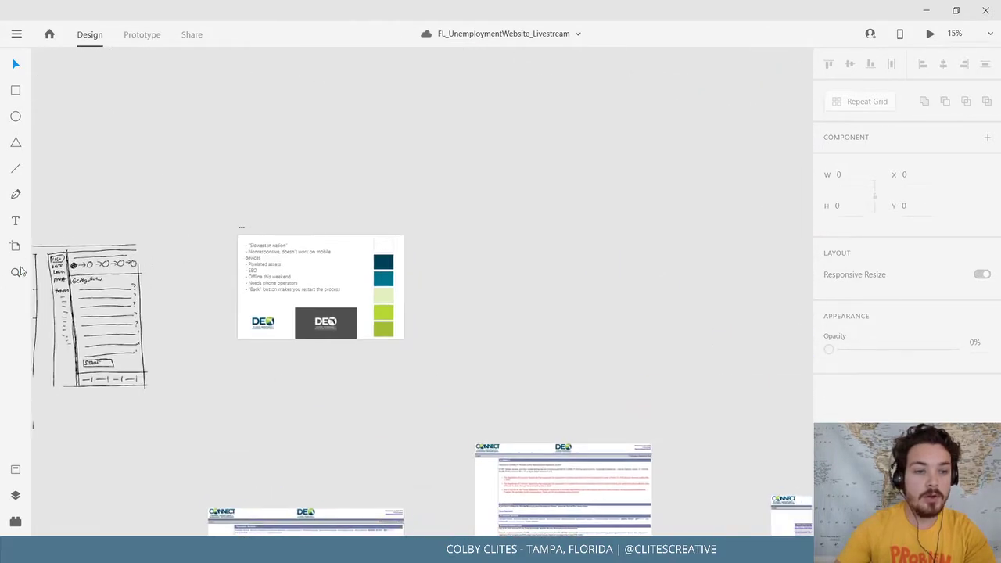
left_click(15, 271)
left_click_drag(204, 228, 422, 361)
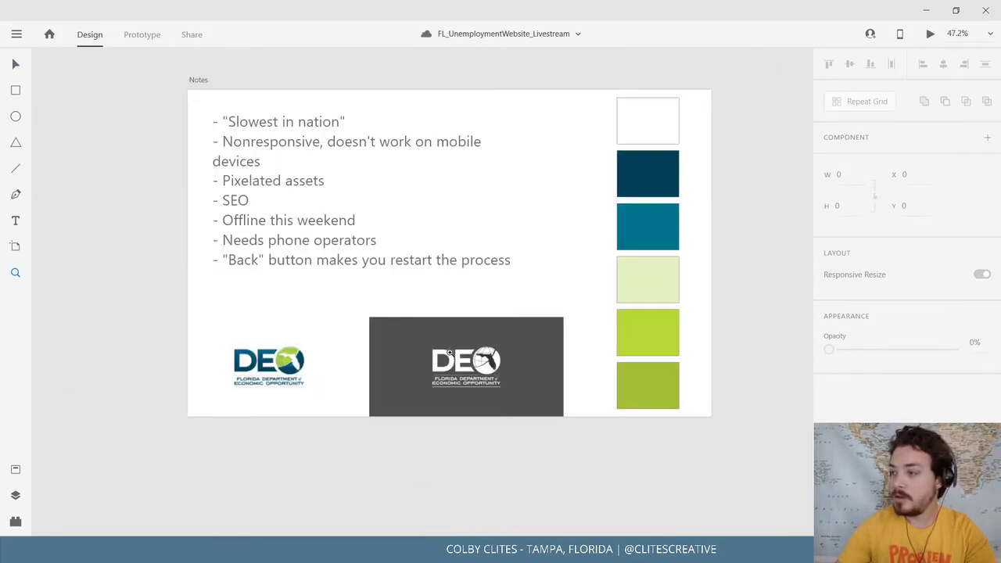
key("ctrl+minus")
key("ctrl+minus")
key("ctrl+minus")
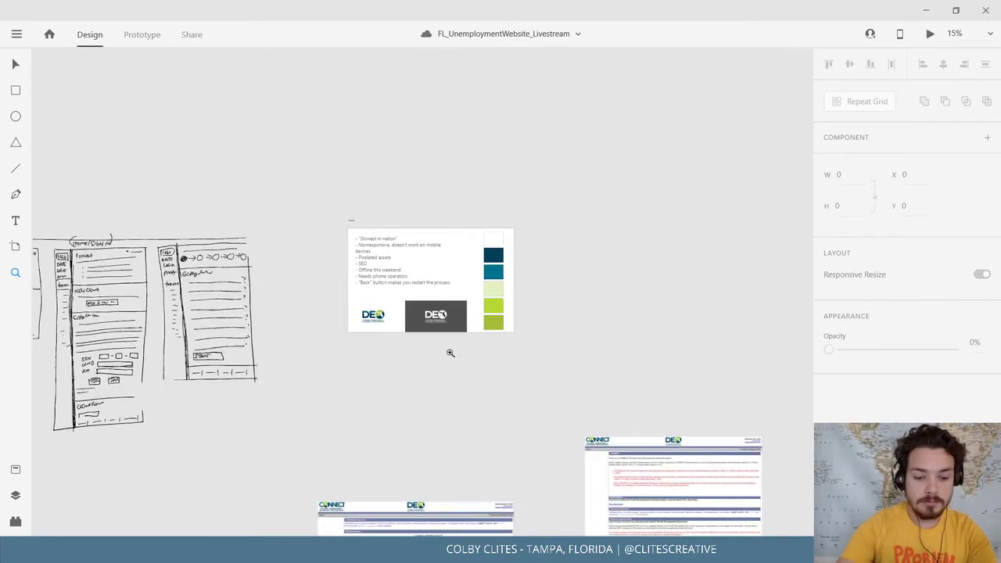
key("XF86AudioRaiseVolume")
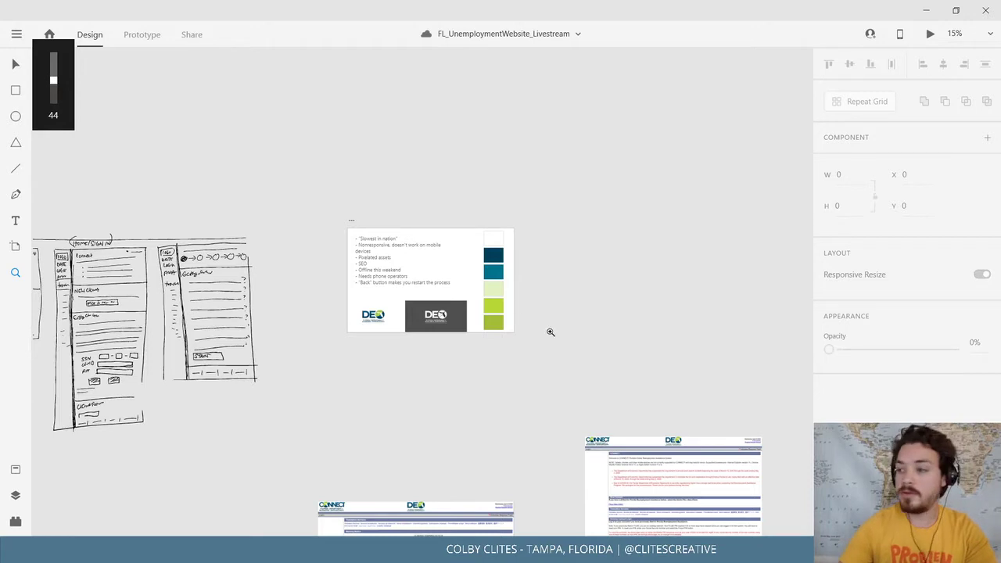
key("XF86AudioLowerVolume")
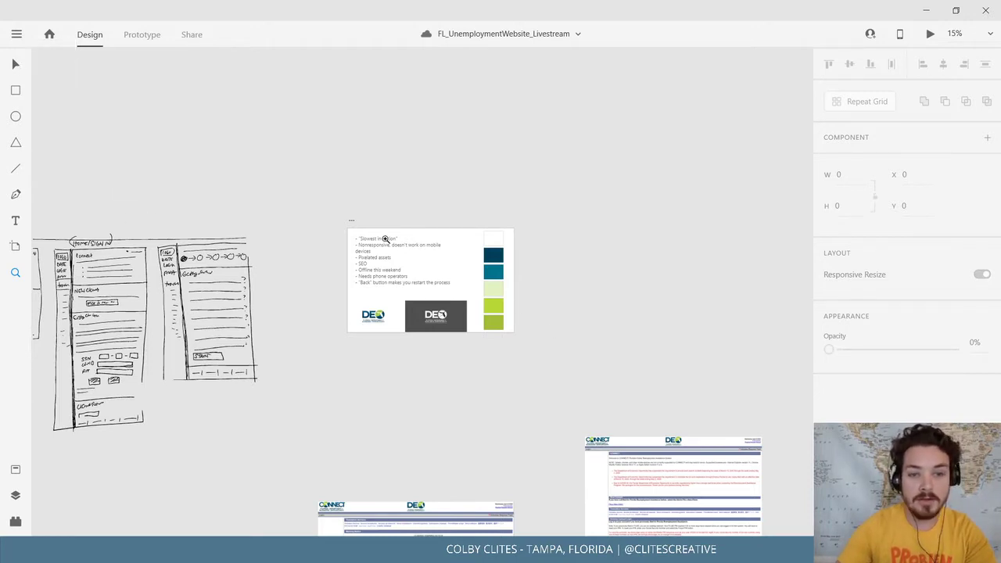
Read the list of current-site problems on the Notes artboard and view the logos below it.
left_click_drag(349, 229, 527, 341)
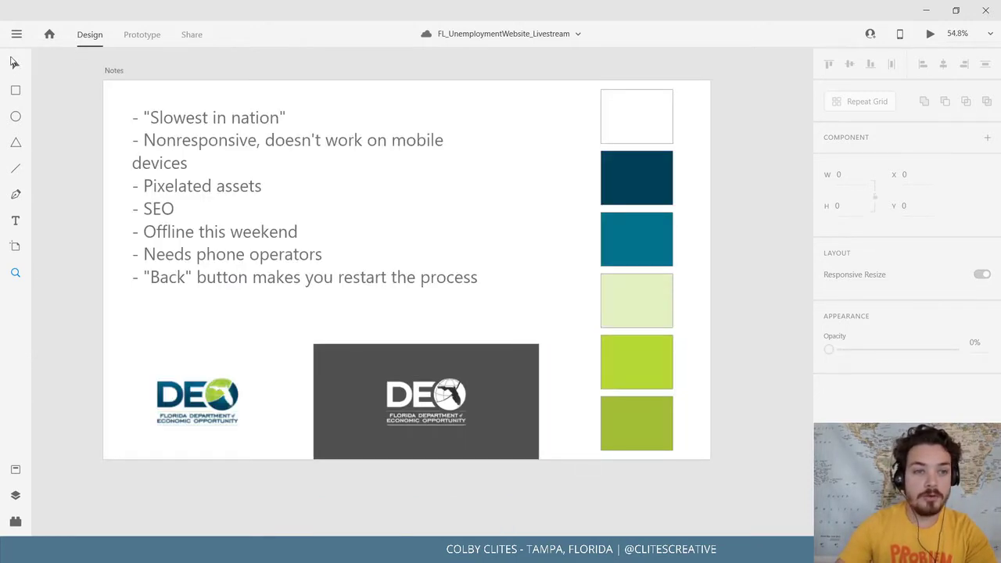
left_click_drag(85, 262, 137, 320)
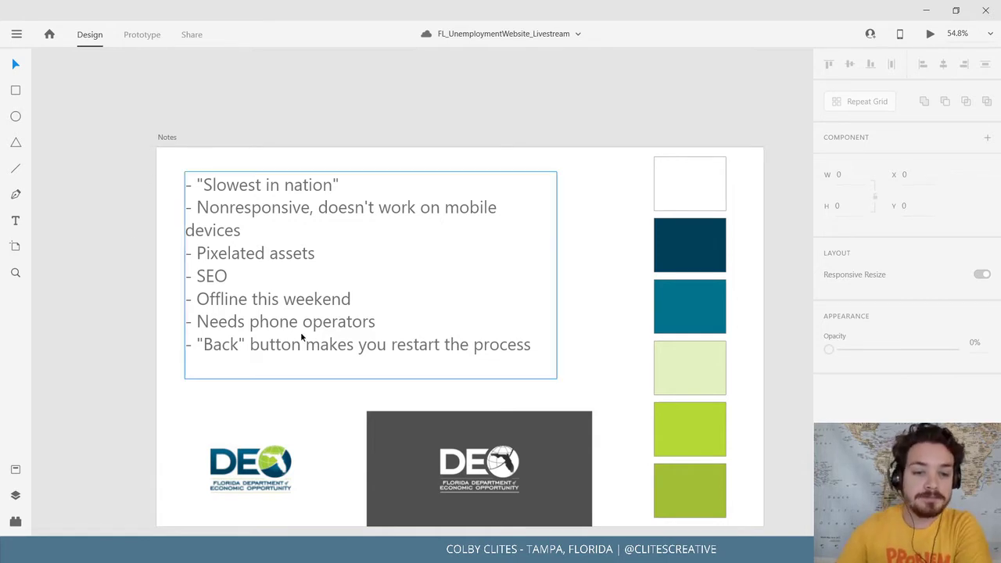
scroll(361, 330, "down", 1)
scroll(361, 331, "down", 4)
scroll(324, 284, "right", 2)
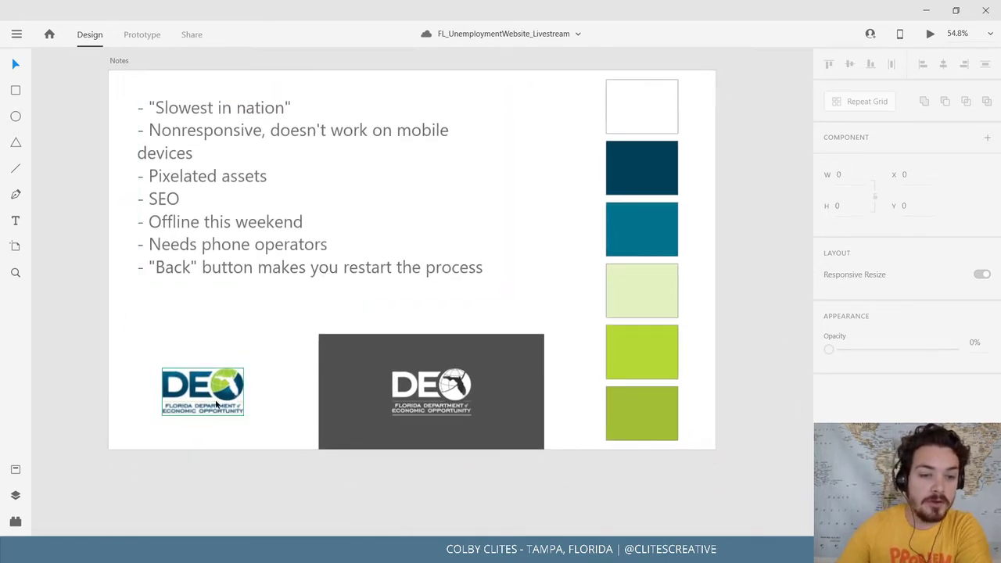
scroll(450, 408, "down", 1)
scroll(451, 408, "left", 1)
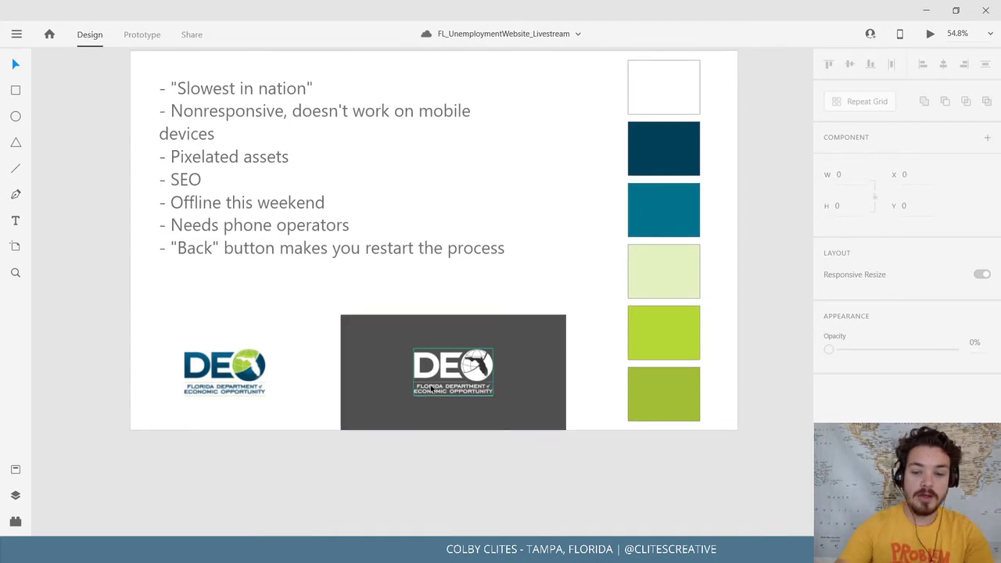
Inspect the image quality of the colour and white DEO logos on the Notes artboard at 150% zoom.
scroll(430, 389, "up", 3)
scroll(430, 387, "up", 3)
scroll(326, 380, "down", 4)
scroll(326, 381, "left", 2)
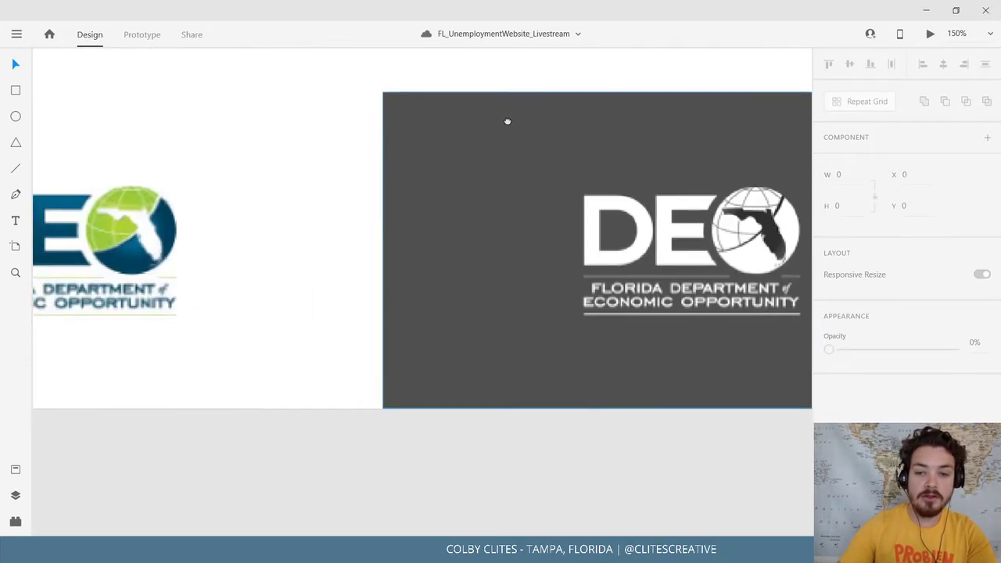
scroll(223, 345, "left", 5)
scroll(223, 345, "down", 3)
scroll(223, 345, "right", 3)
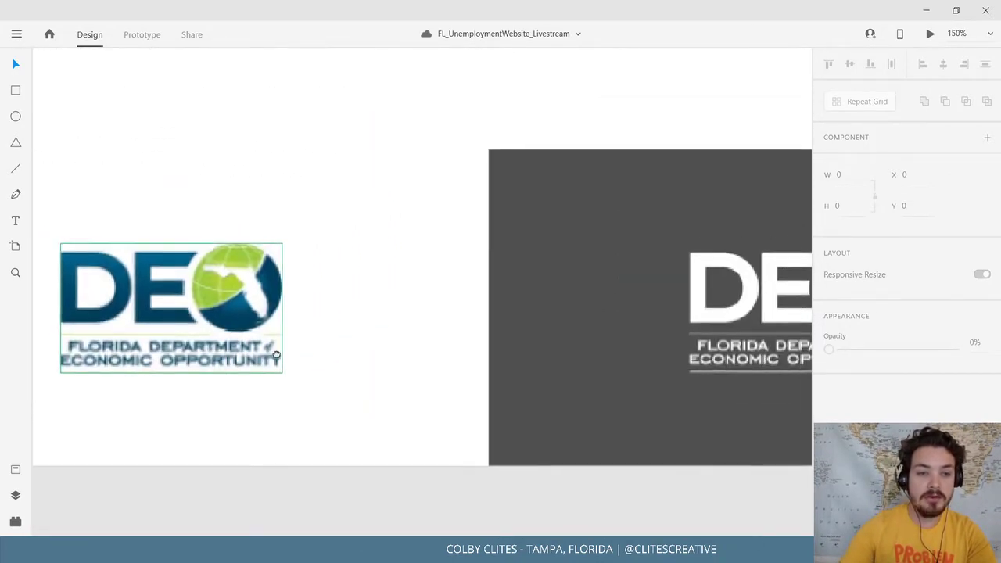
scroll(223, 345, "right", 2)
Try the colour DEO logo partly over the dark grey rectangle, and undo the move.
left_click(234, 297)
left_click_drag(234, 298, 481, 300)
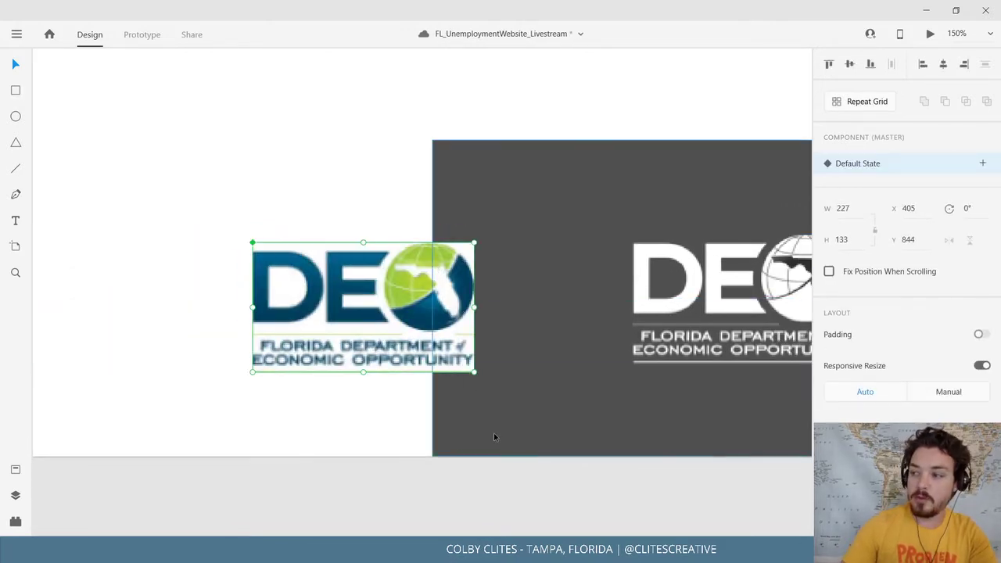
key("ctrl+z")
left_click(412, 485)
Review the whole Notes artboard, including the problem list, both logos and the colour swatches, at 50% zoom.
left_click_drag(423, 338, 426, 522)
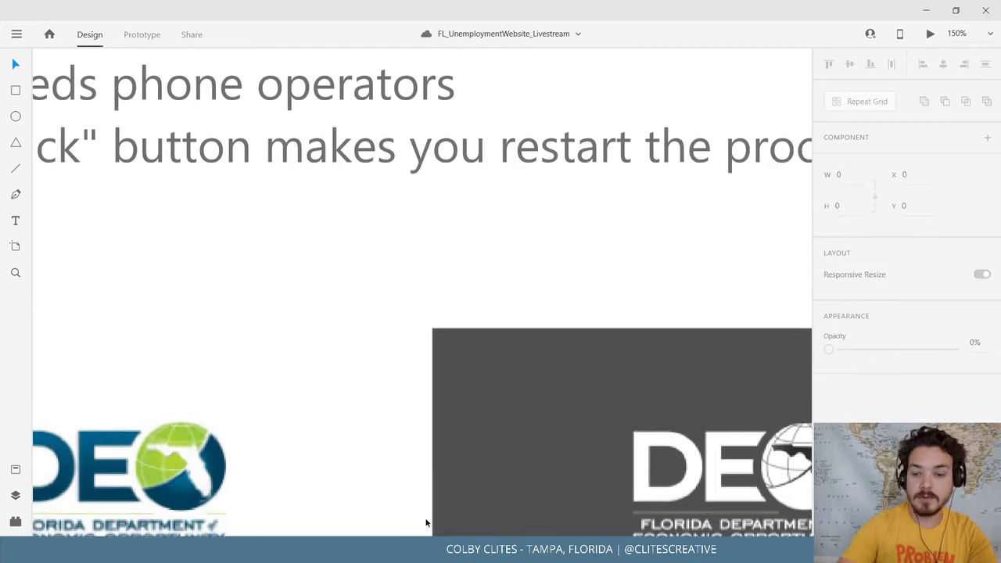
key("ctrl+minus")
key("ctrl+minus")
left_click_drag(250, 326, 185, 425)
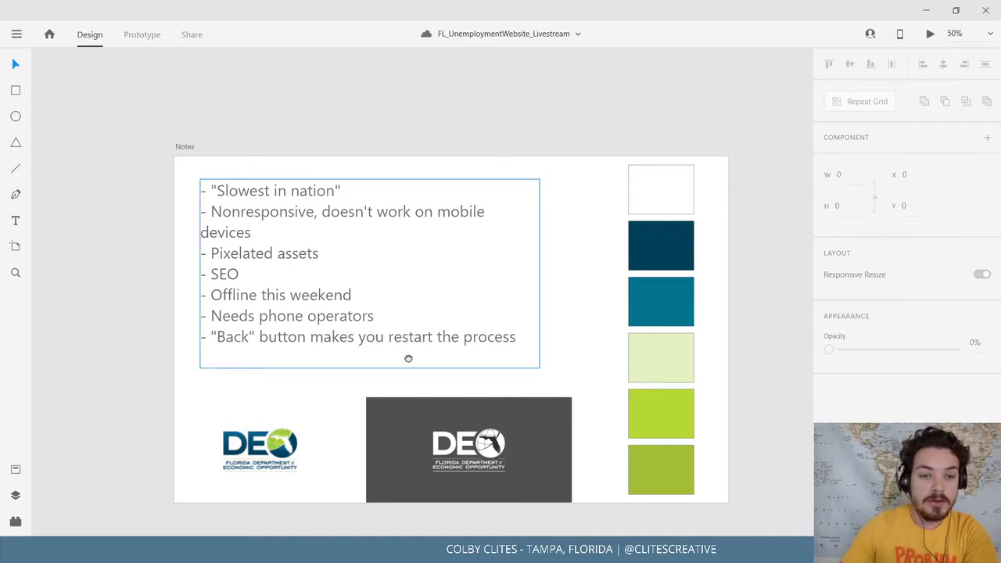
left_click_drag(409, 358, 386, 315)
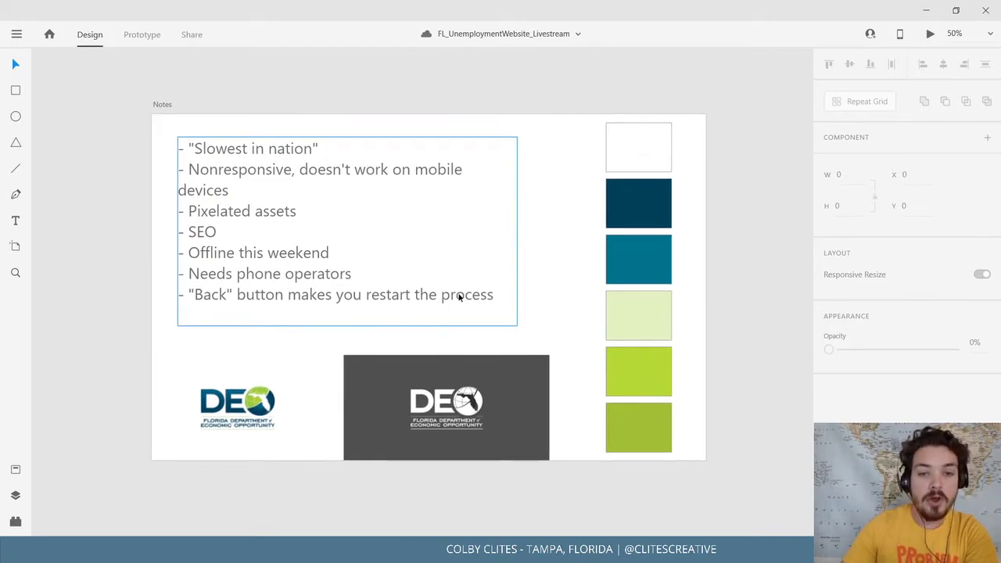
left_click_drag(458, 298, 452, 327)
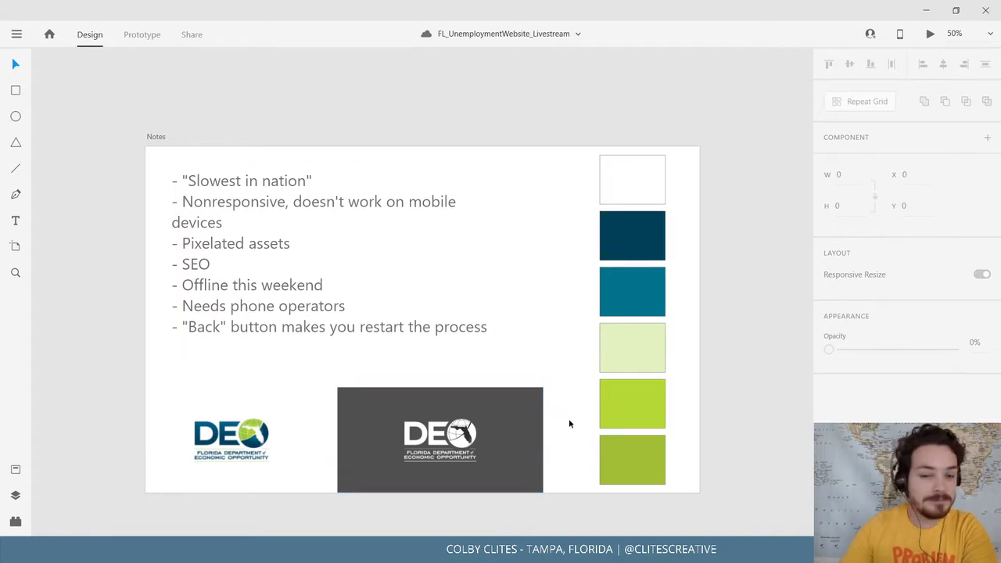
left_click_drag(561, 430, 556, 424)
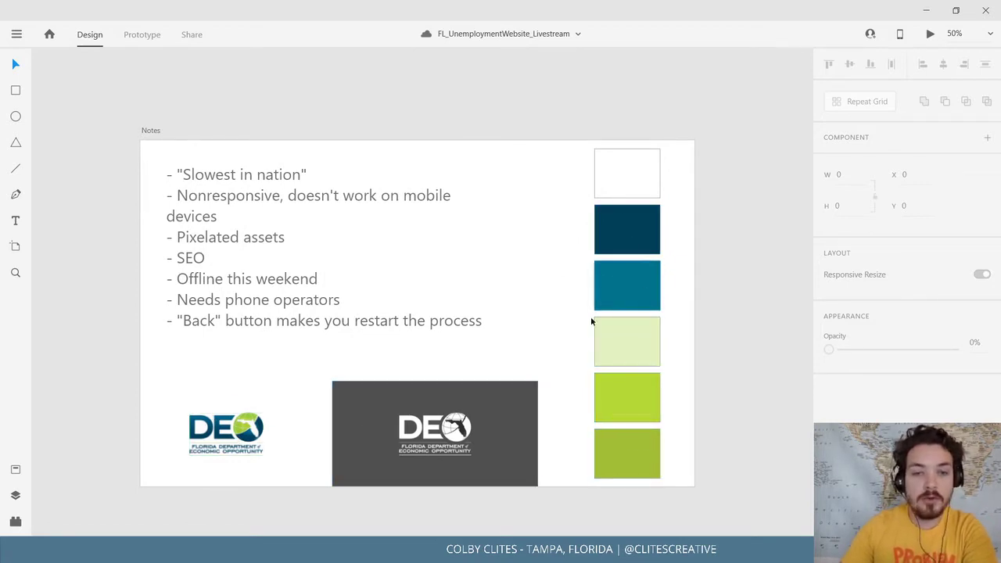
Examine the hand-drawn wireframes for the Warning, Home/Sign In and Getting Started pages.
left_click_drag(581, 364, 290, 329)
scroll(420, 337, "down", 5)
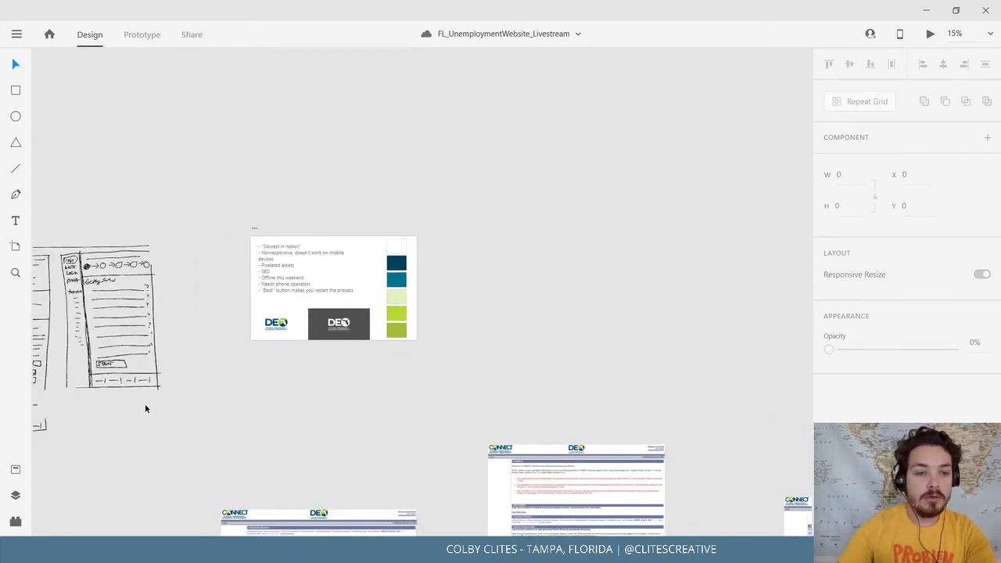
mouse_move(146, 407)
left_mouse_down()
mouse_move(603, 412)
mouse_move(538, 391)
left_mouse_up()
scroll(551, 404, "up", 4)
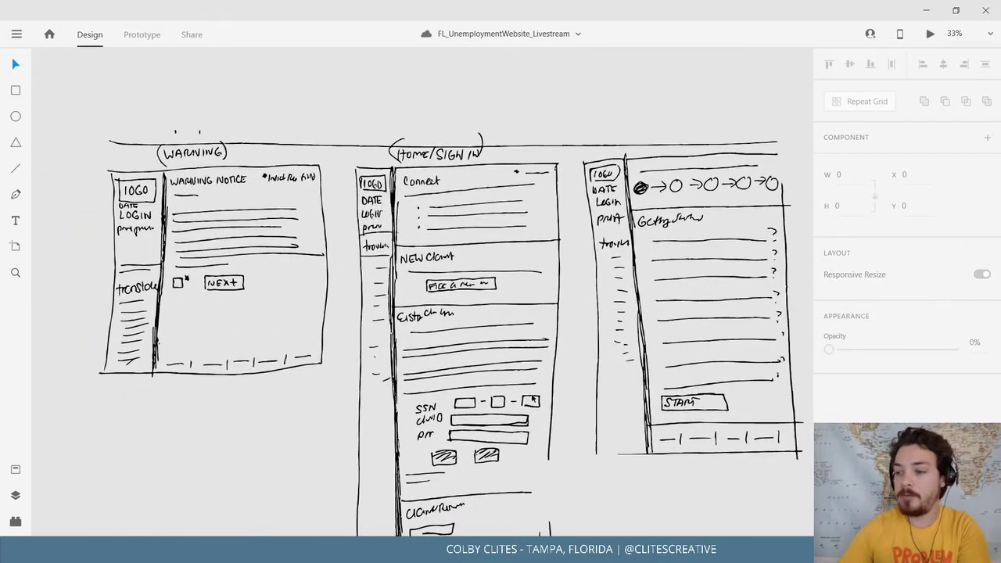
mouse_move(533, 399)
left_mouse_down()
mouse_move(510, 337)
mouse_move(510, 350)
left_mouse_up()
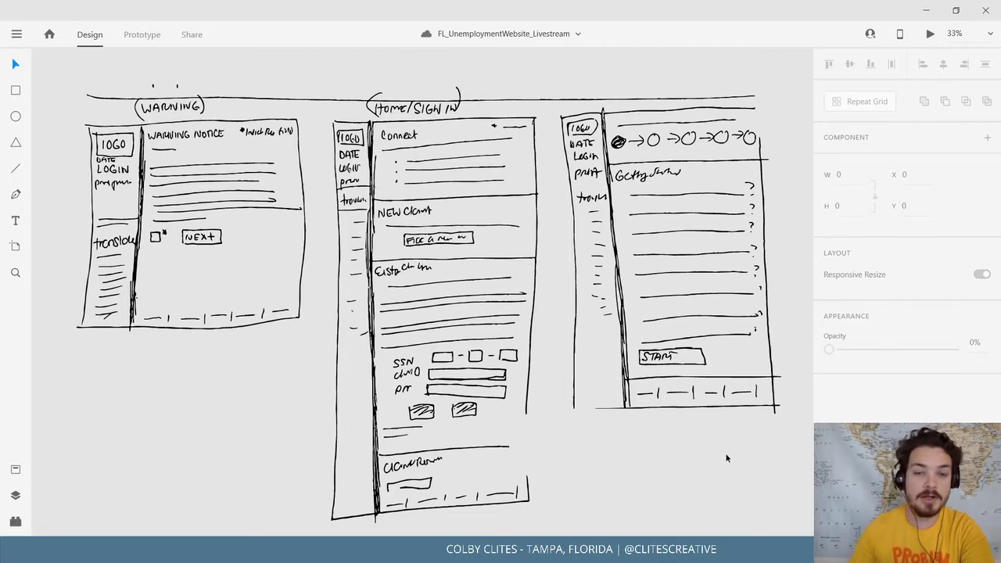
Compare the original warning page screenshot with the redesigned FL_UnemploymentSite_Warning artboard below it.
left_click_drag(756, 434, 300, 179)
scroll(509, 379, "down", 5)
scroll(299, 177, "up", 3)
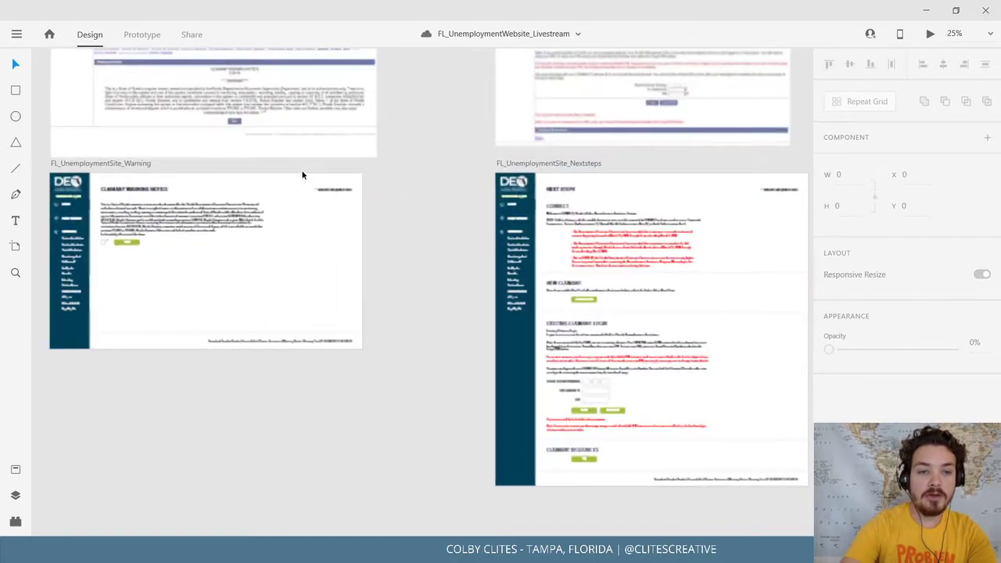
scroll(304, 175, "up", 2)
left_click_drag(283, 222, 544, 446)
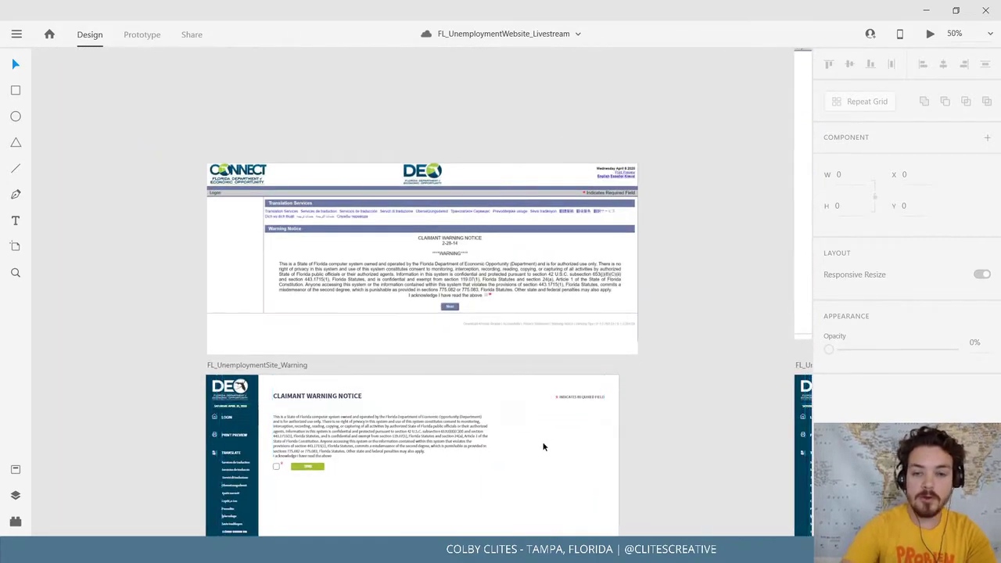
scroll(543, 445, "up", 2)
scroll(391, 279, "up", 1)
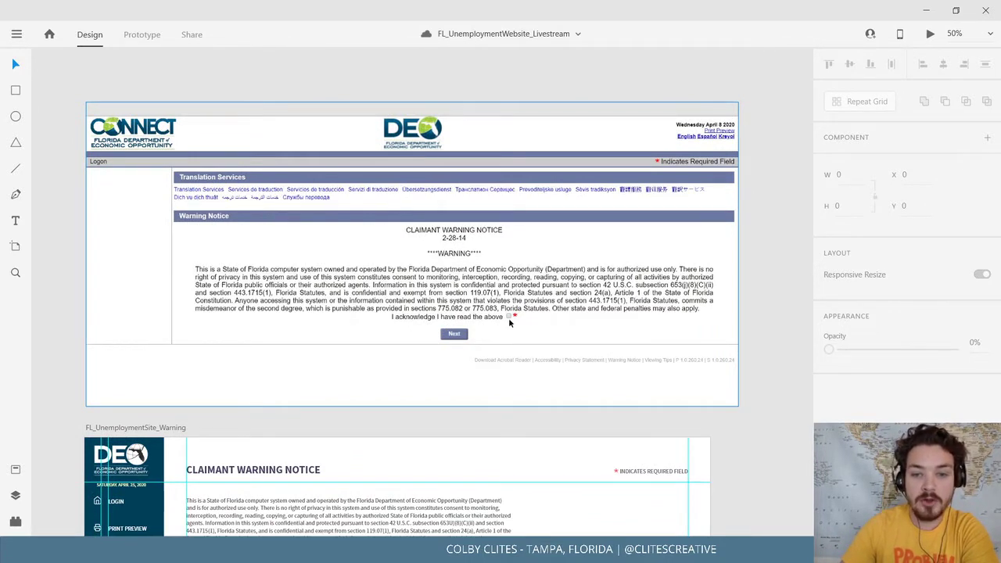
scroll(444, 344, "down", 2)
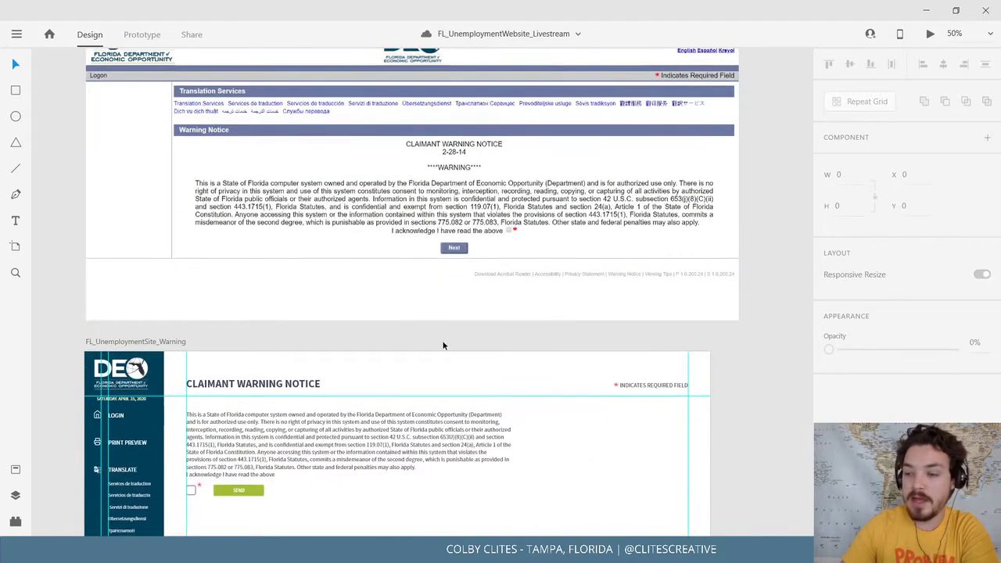
Examine the full FL_UnemploymentSite_Warning artboard, from its sidebar and notice text down to the footer.
scroll(454, 344, "down", 4)
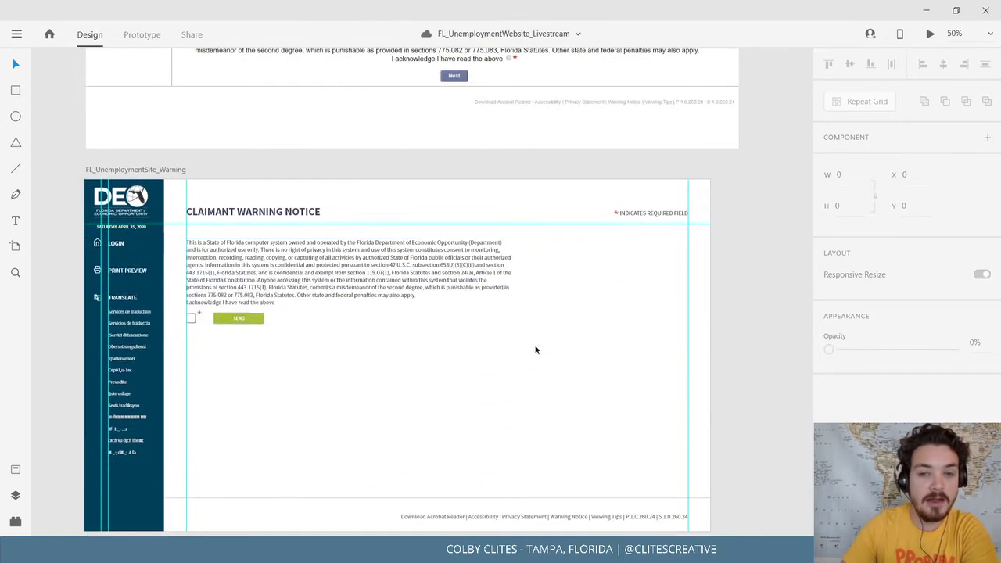
scroll(535, 349, "down", 2)
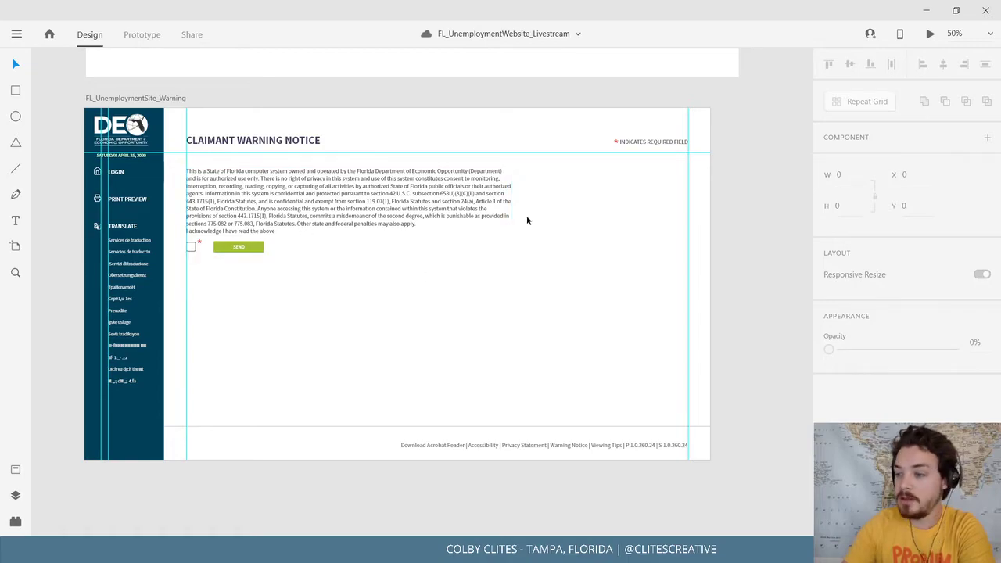
Examine the original CONNECT page screenshot, covering its notices, New Claimant, Translation Services and Existing Claimant Login sections.
left_click_drag(527, 217, 113, 383)
left_click_drag(656, 246, 236, 389)
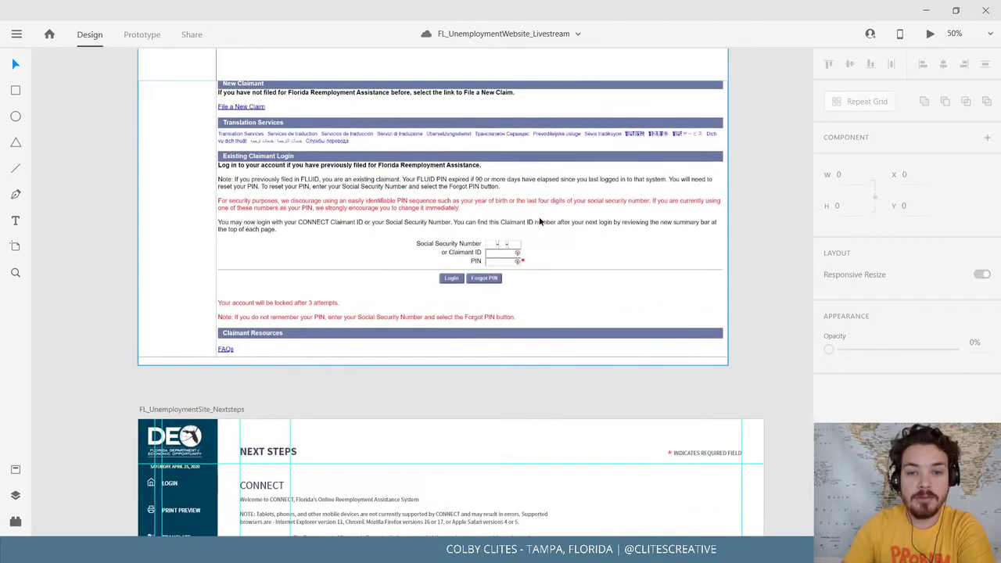
scroll(540, 222, "up", 5)
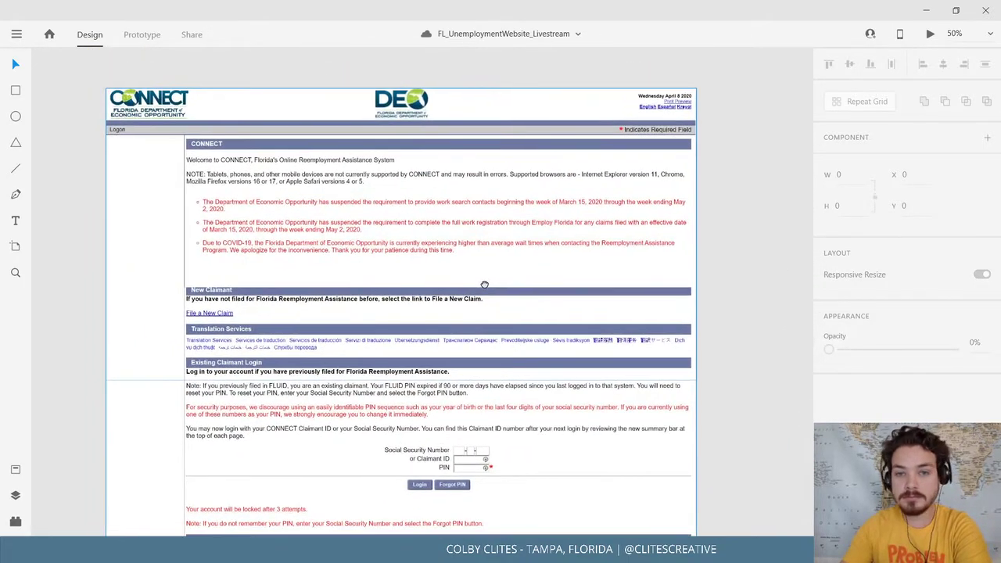
scroll(486, 273, "down", 1)
scroll(530, 250, "down", 2)
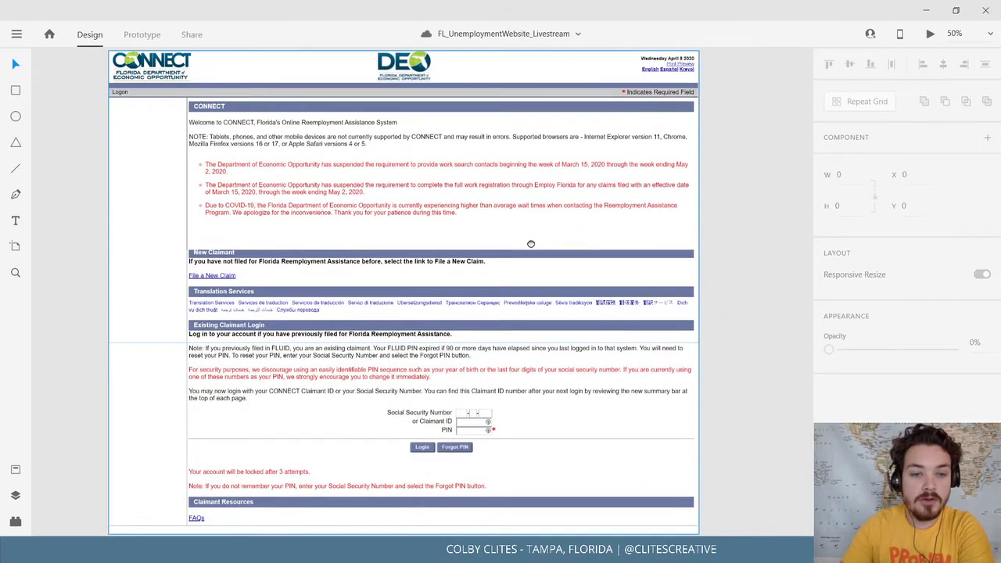
scroll(530, 243, "down", 1)
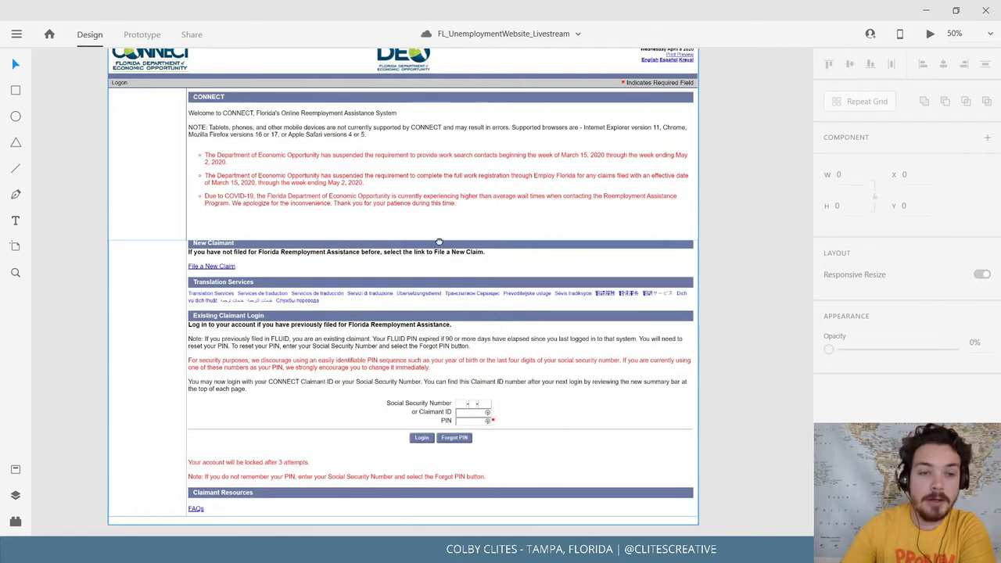
scroll(438, 240, "down", 1)
scroll(438, 239, "right", 1)
left_click_drag(426, 235, 424, 232)
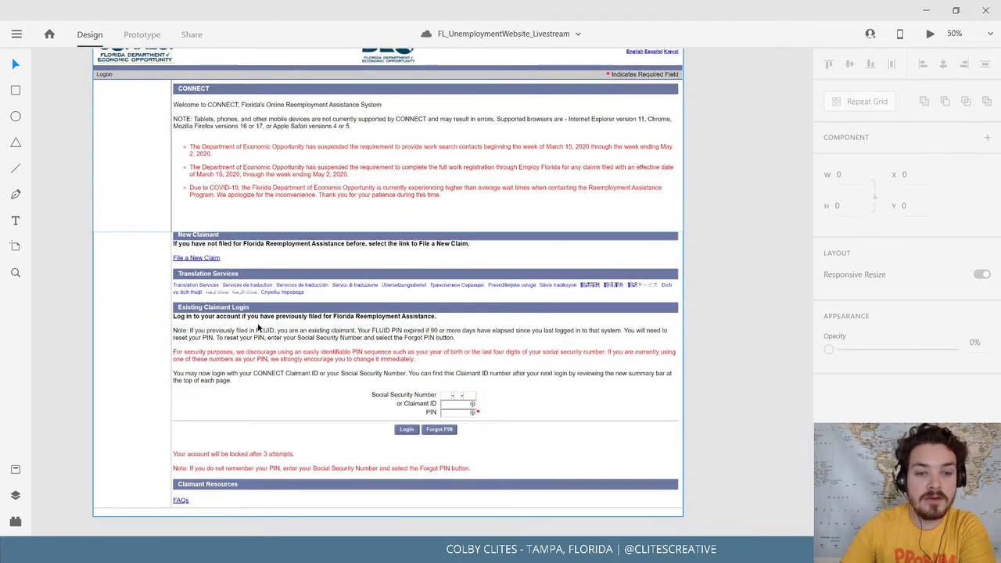
scroll(234, 274, "down", 3)
scroll(234, 274, "right", 1)
scroll(216, 256, "up", 3)
scroll(215, 256, "left", 1)
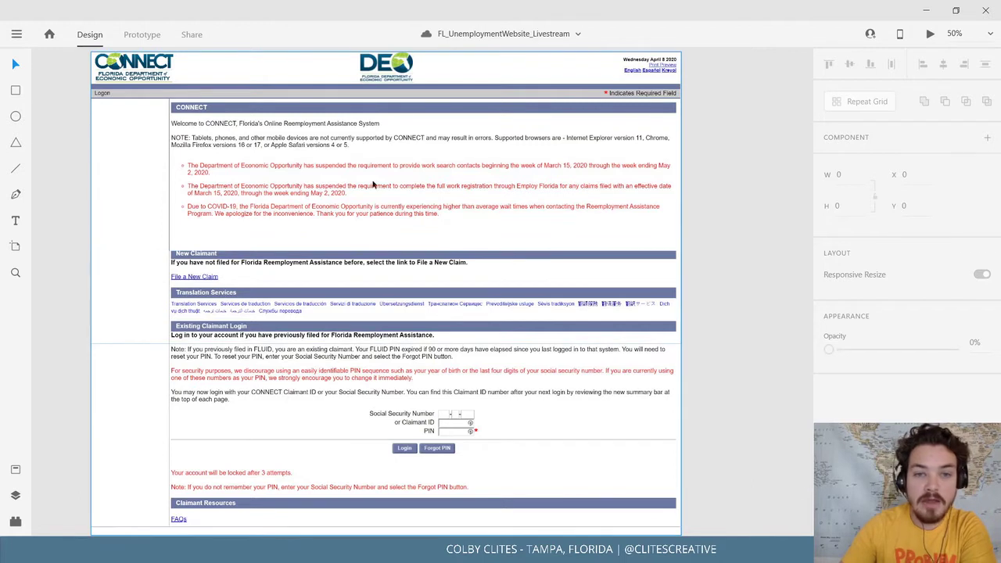
scroll(303, 395, "down", 1)
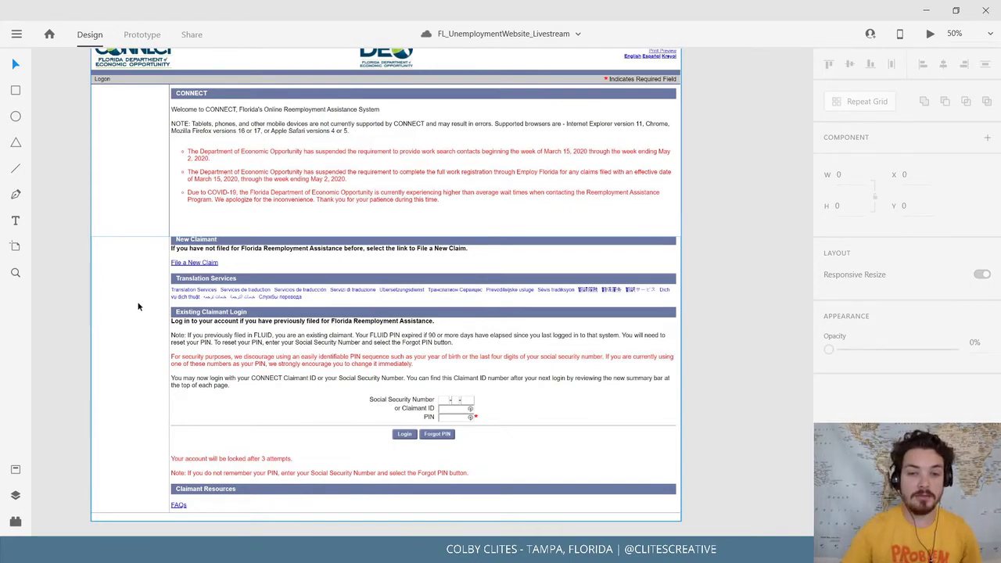
Preview the redesigned FL_UnemploymentSite_Nextsteps artboard, review it from the CONNECT notices to the footer, and close the preview.
scroll(405, 411, "down", 10)
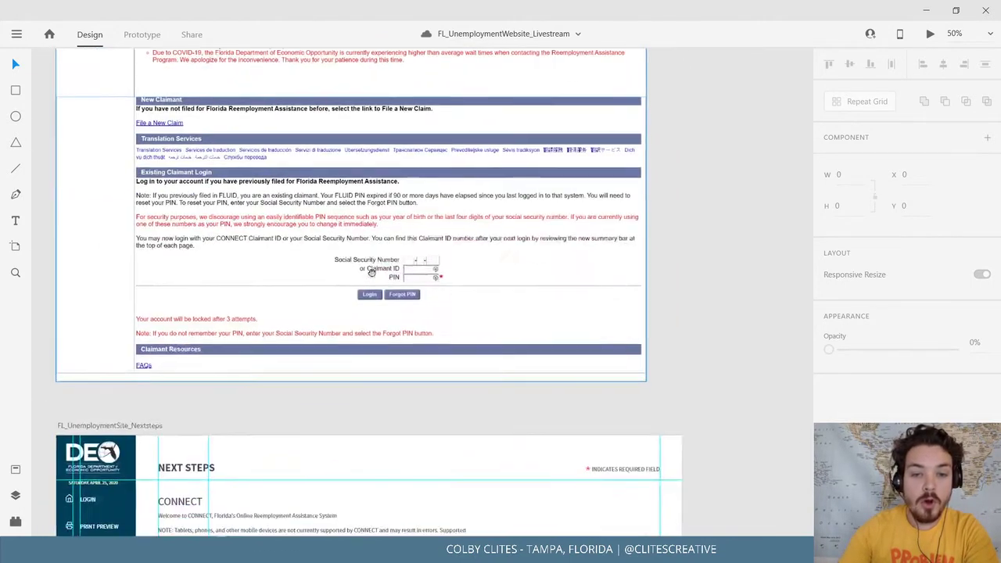
scroll(446, 304, "down", 4)
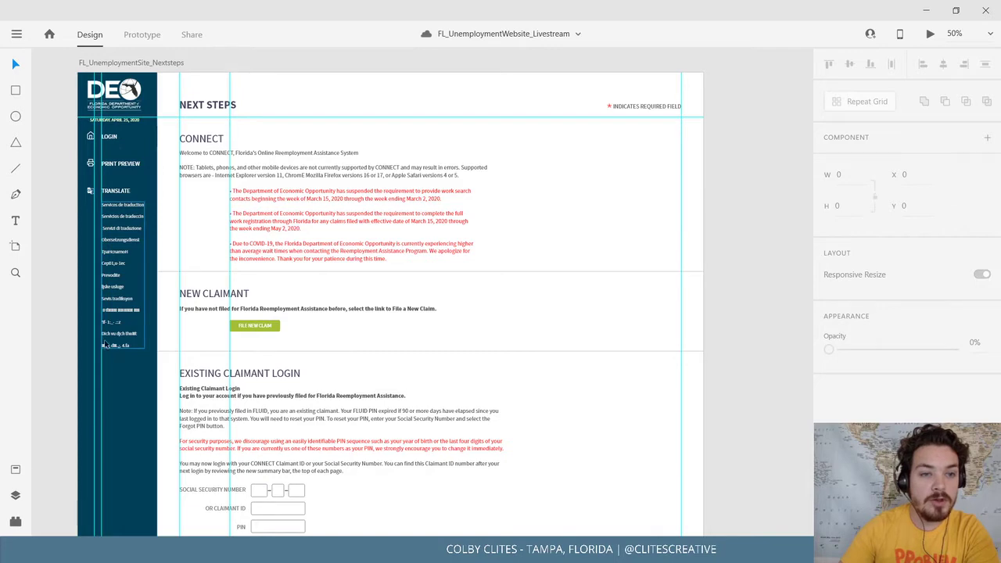
left_click(576, 60)
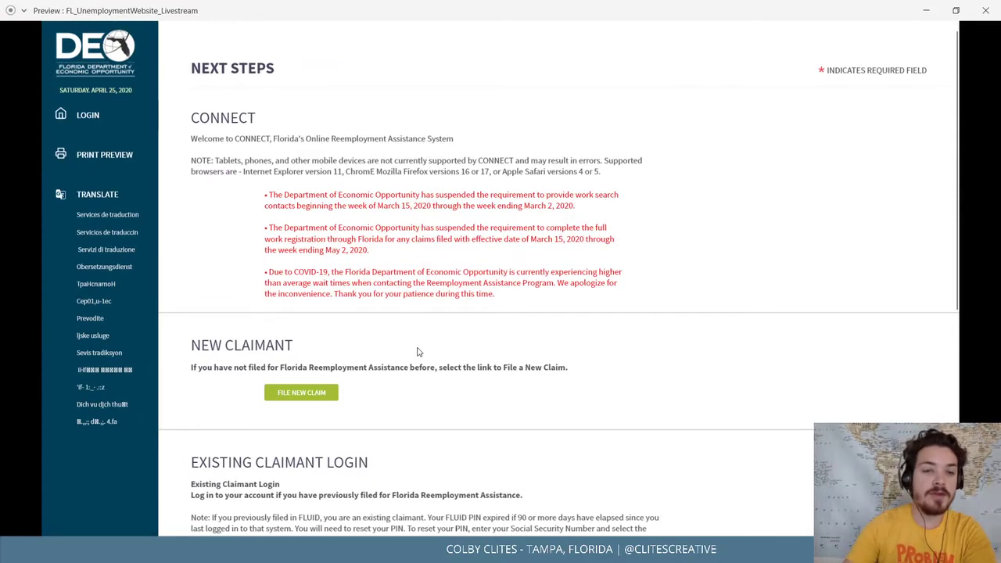
scroll(436, 266, "down", 1)
scroll(436, 266, "down", 5)
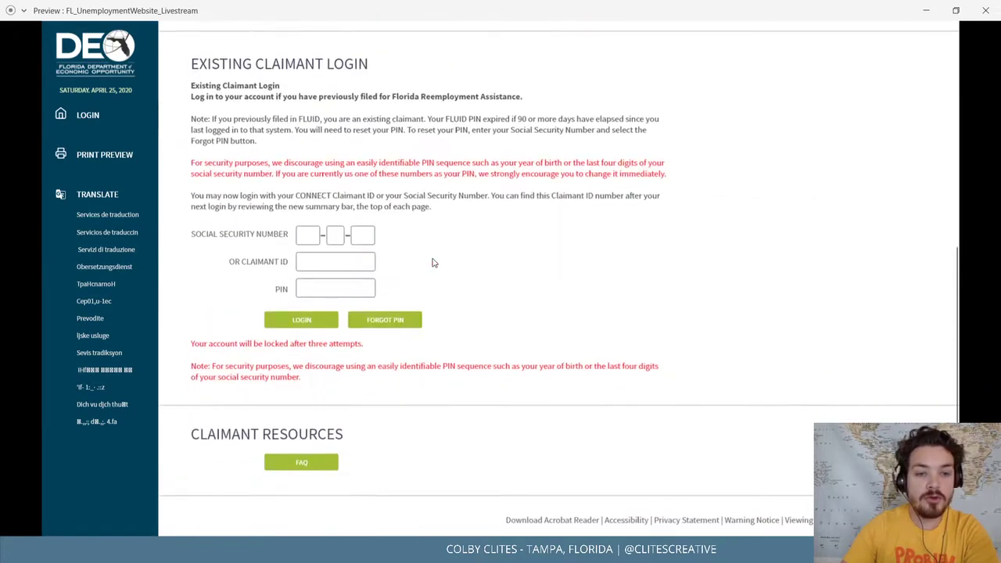
scroll(477, 294, "up", 6)
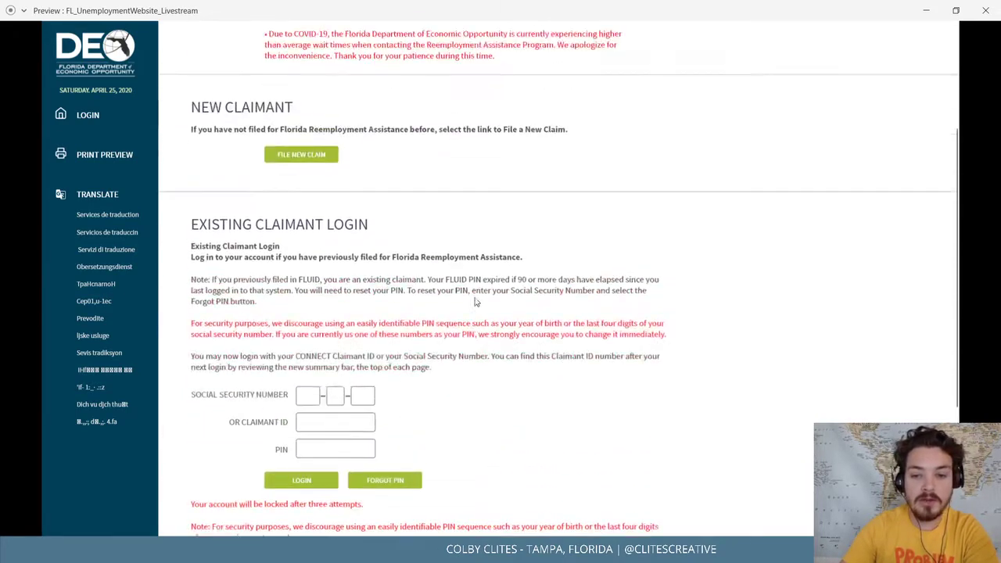
scroll(479, 294, "down", 5)
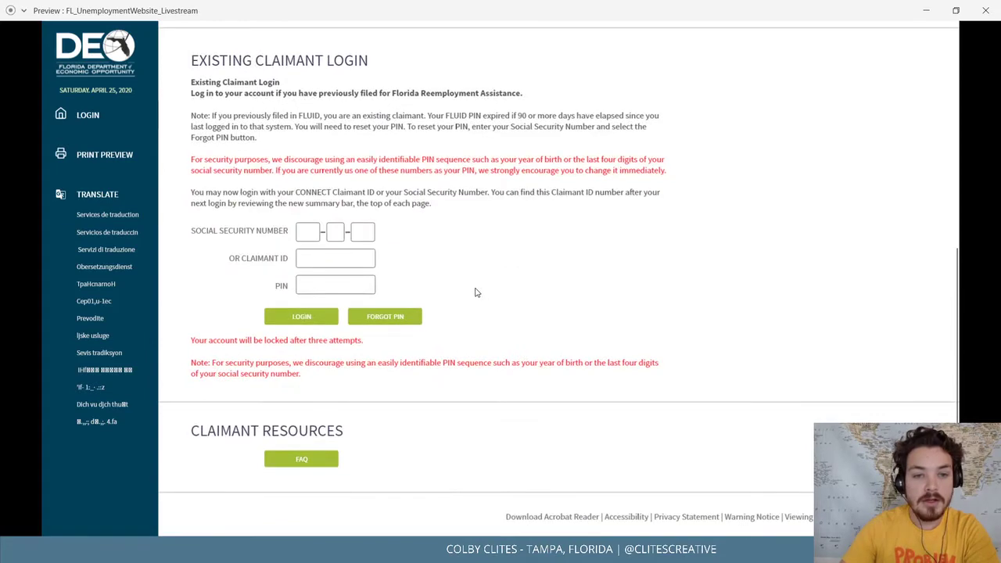
scroll(542, 319, "up", 5)
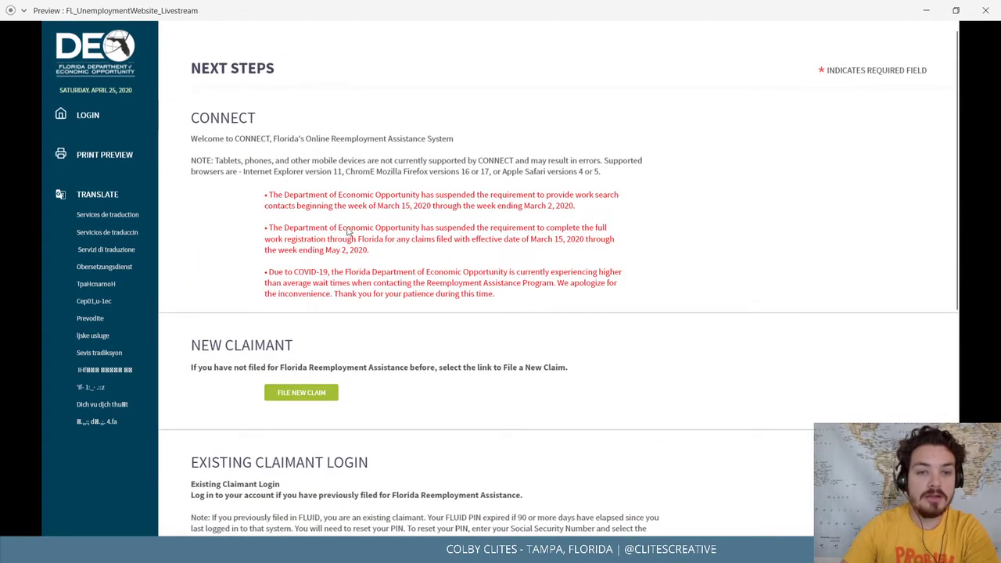
scroll(349, 231, "down", 3)
scroll(361, 264, "down", 1)
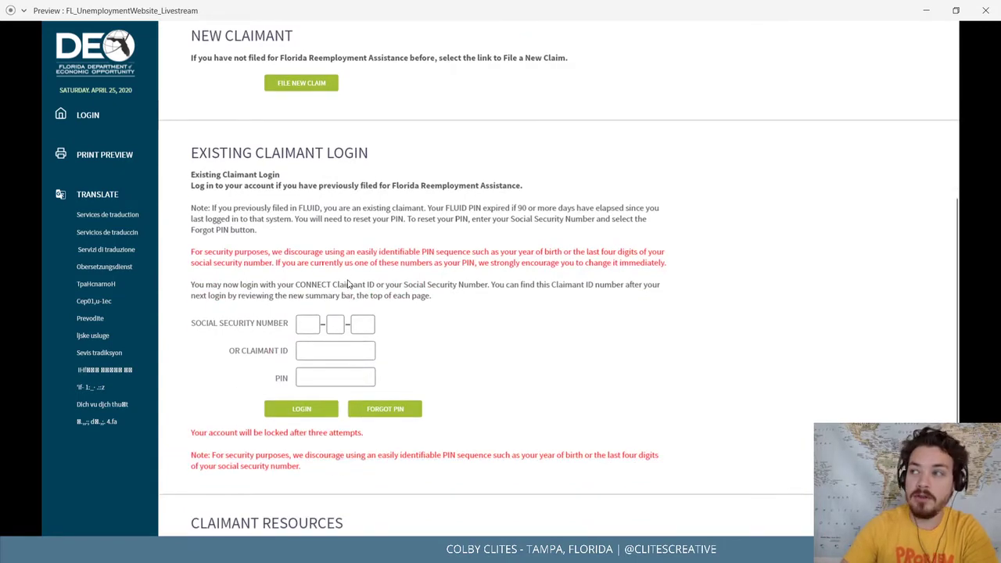
left_click(986, 11)
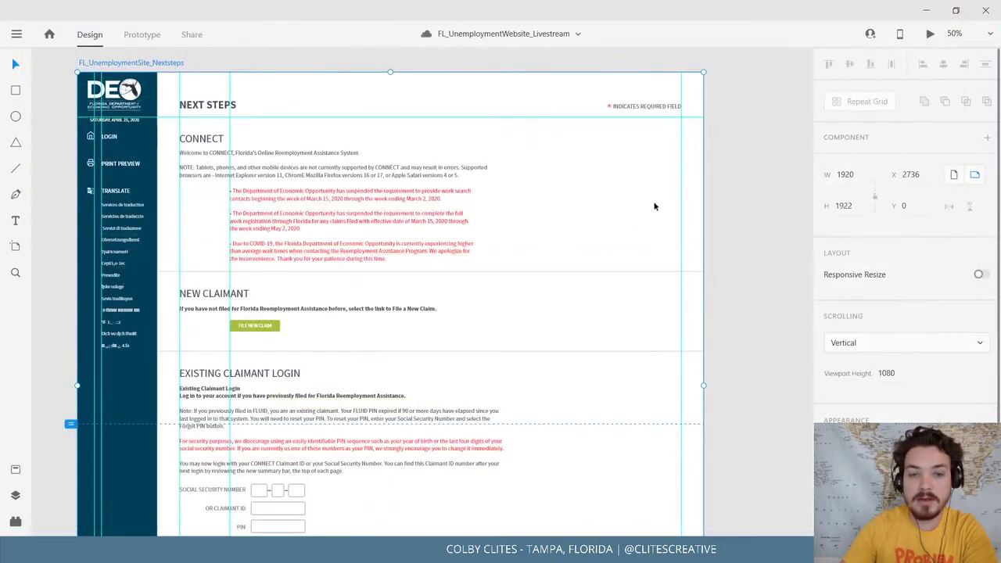
Examine the original screenshot of the Reemployment Assistance Initial Claim Submit Process page above its redesign.
left_click_drag(702, 224, 212, 425)
left_click_drag(619, 274, 146, 510)
scroll(391, 442, "left", 3)
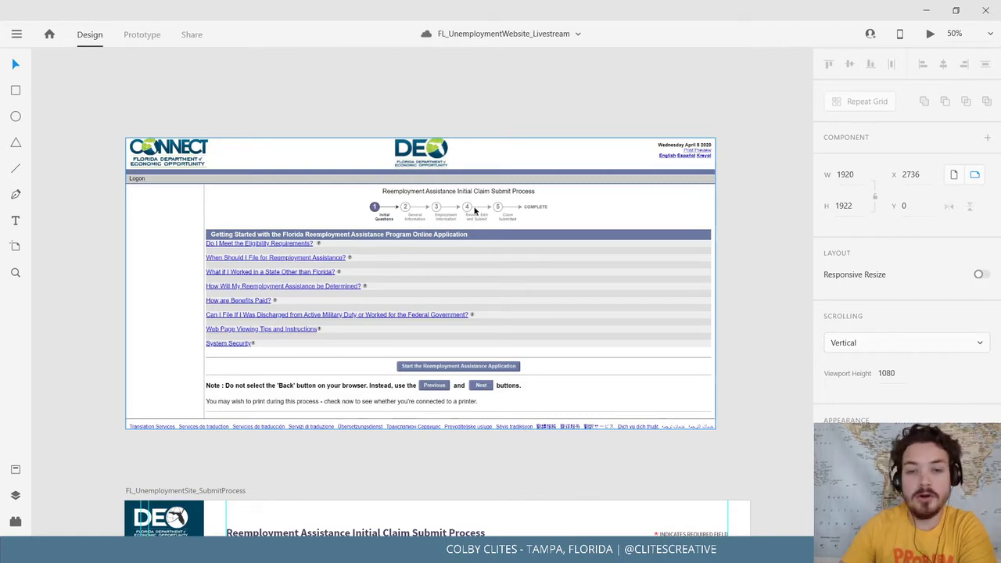
scroll(501, 305, "down", 10)
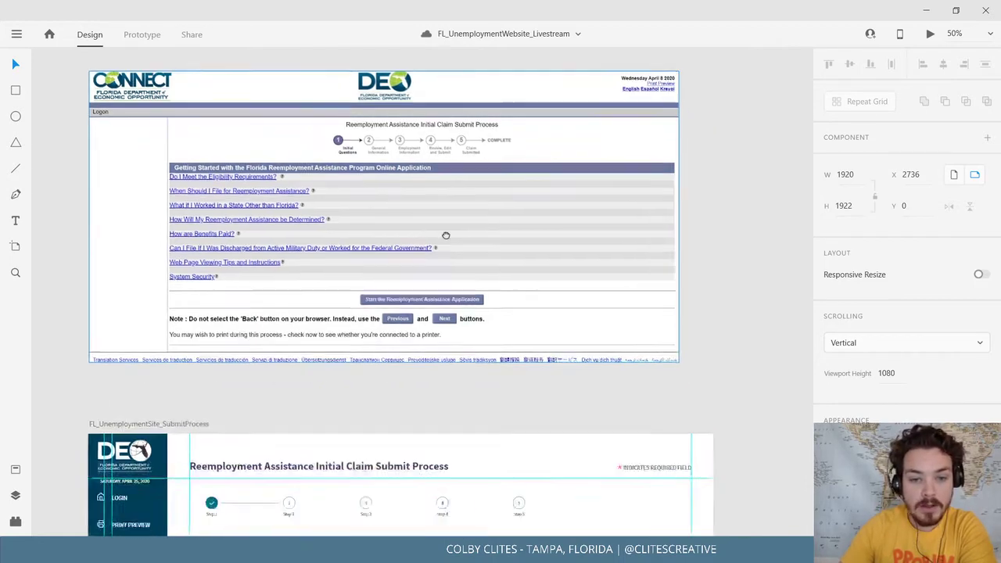
Preview the FL_UnemploymentSite_SubmitProcess artboard, close the preview, and deselect the artboard.
left_click(128, 136)
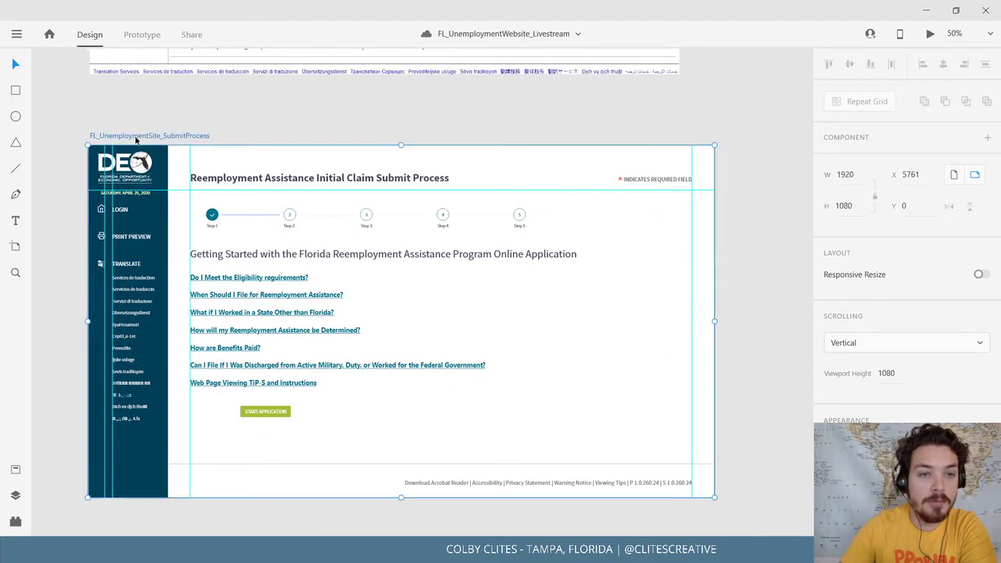
left_click(931, 33)
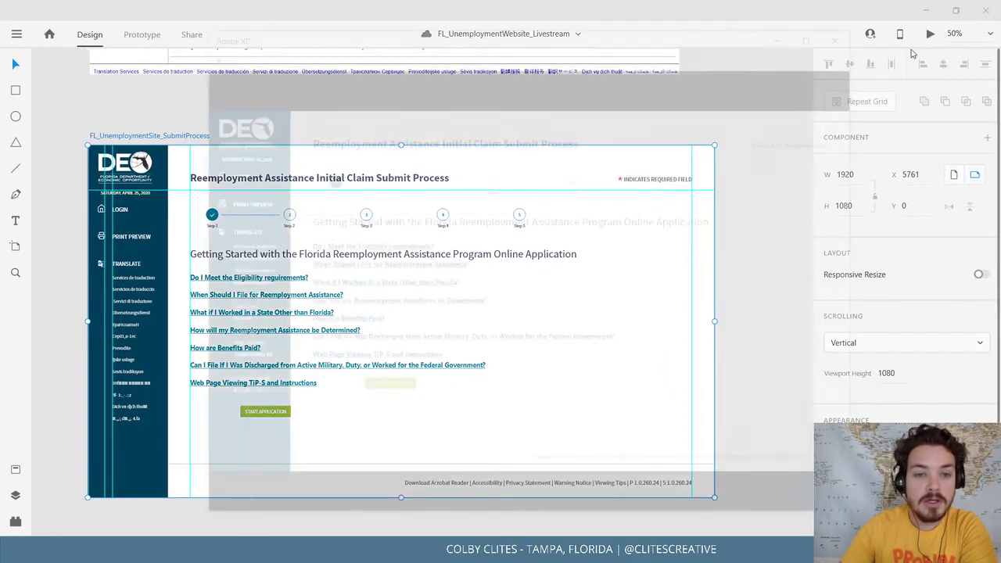
left_click(951, 30)
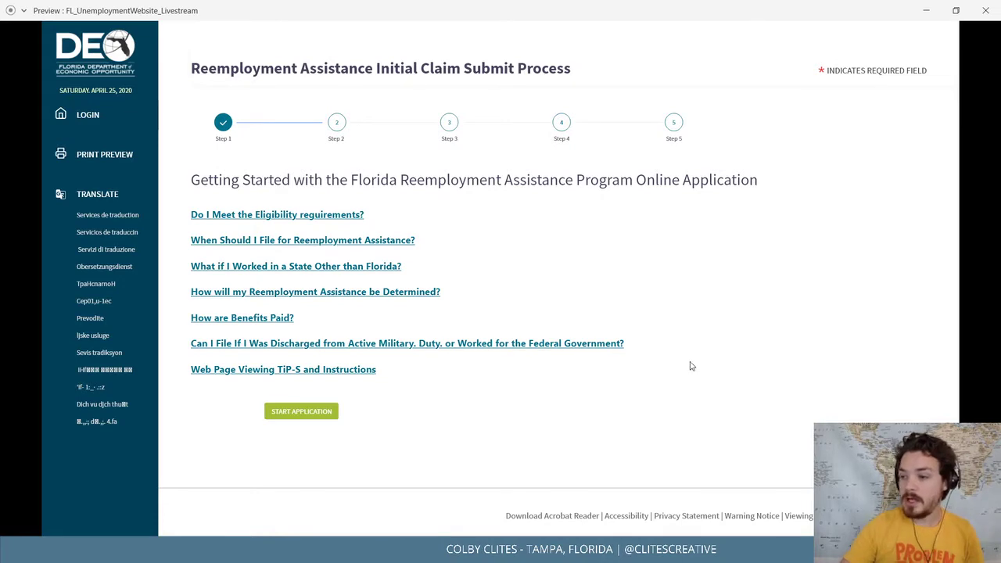
left_click(983, 9)
left_click(728, 270)
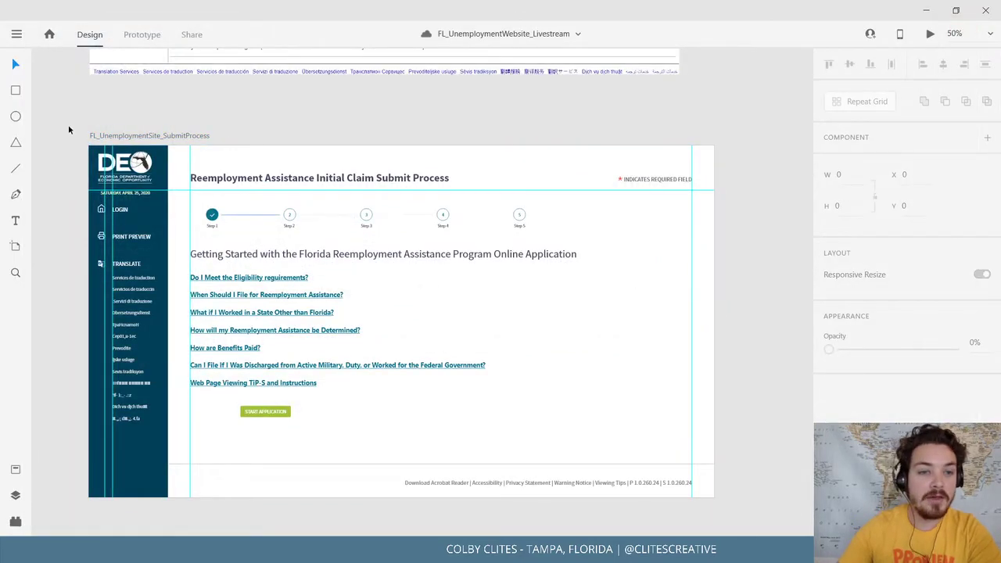
Compare all three original page screenshots with their redesigned artboards in an overview at 15% zoom.
left_click_drag(88, 132, 483, 233)
key("ctrl+minus")
key("ctrl+minus")
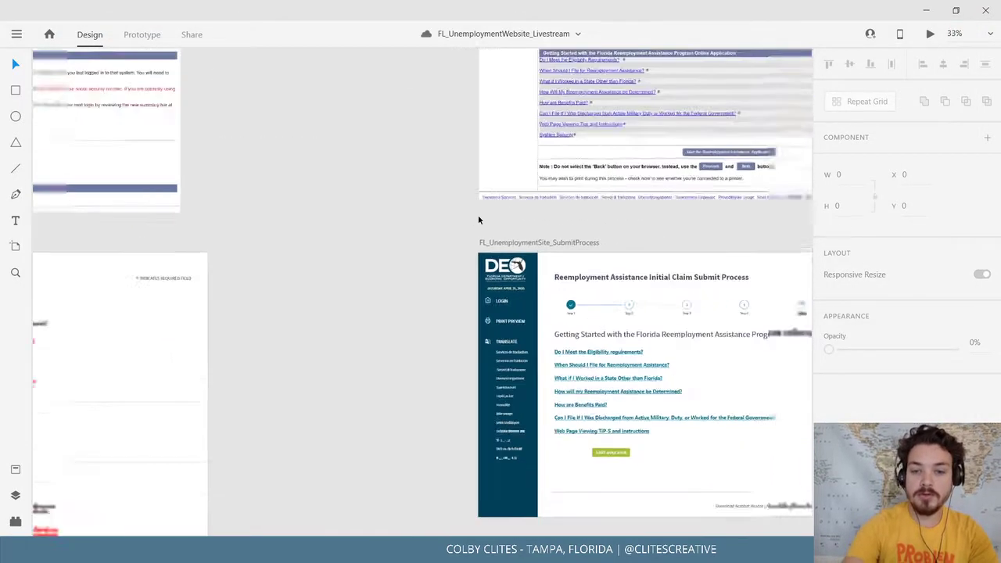
scroll(328, 290, "left", 10)
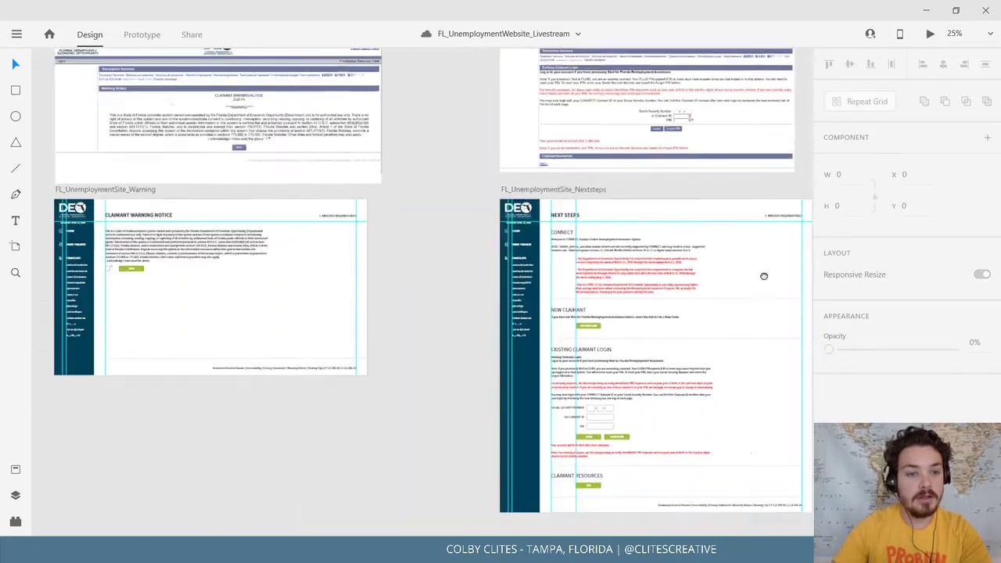
left_click_drag(512, 286, 486, 302)
key("ctrl+minus")
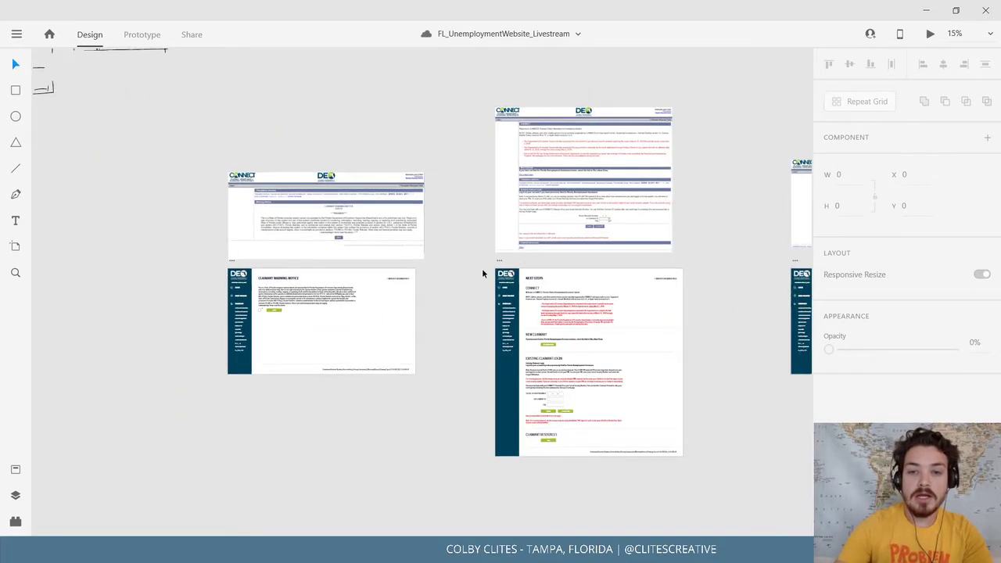
left_click_drag(656, 298, 453, 313)
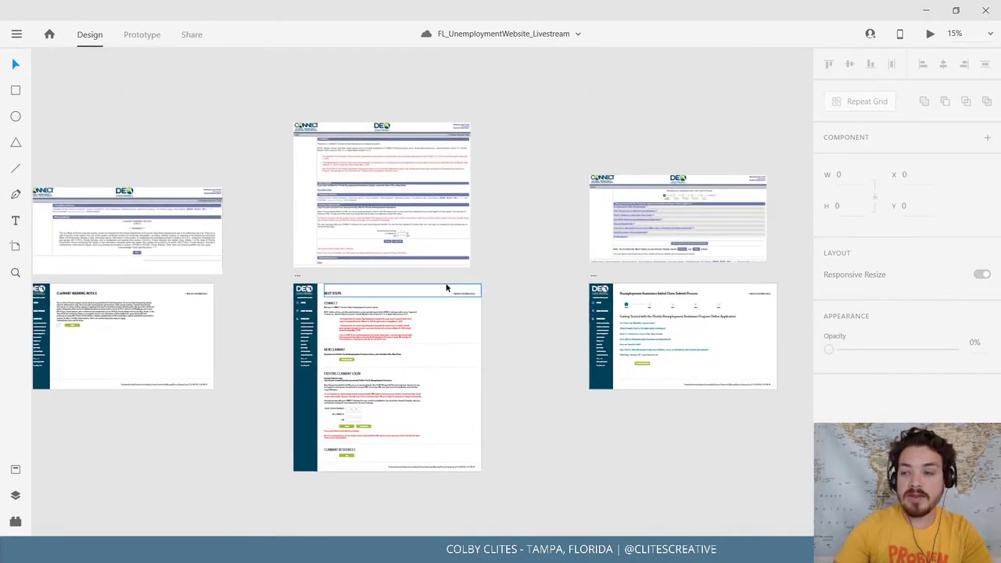
left_click_drag(695, 241, 404, 350)
scroll(376, 327, "up", 5)
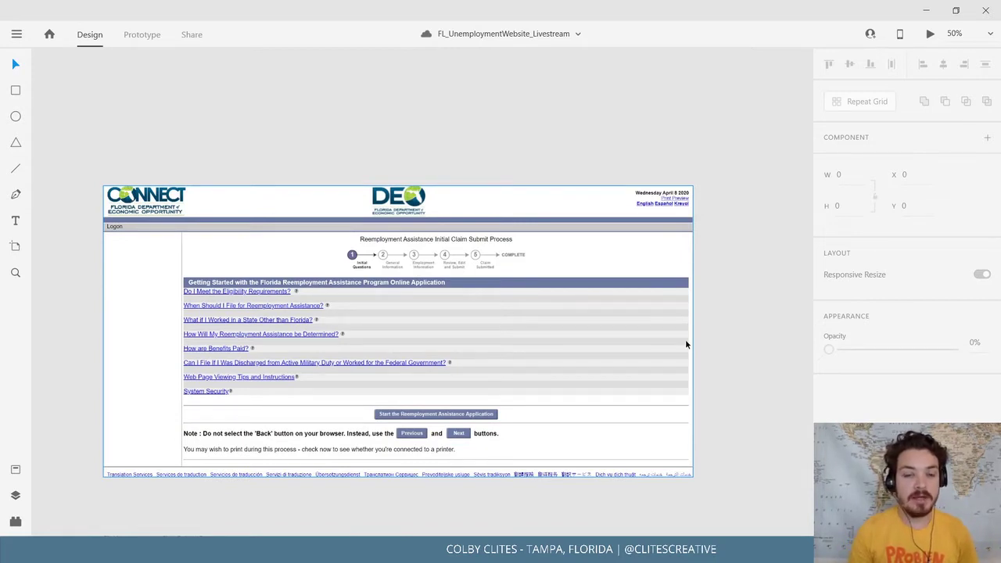
scroll(686, 344, "down", 5)
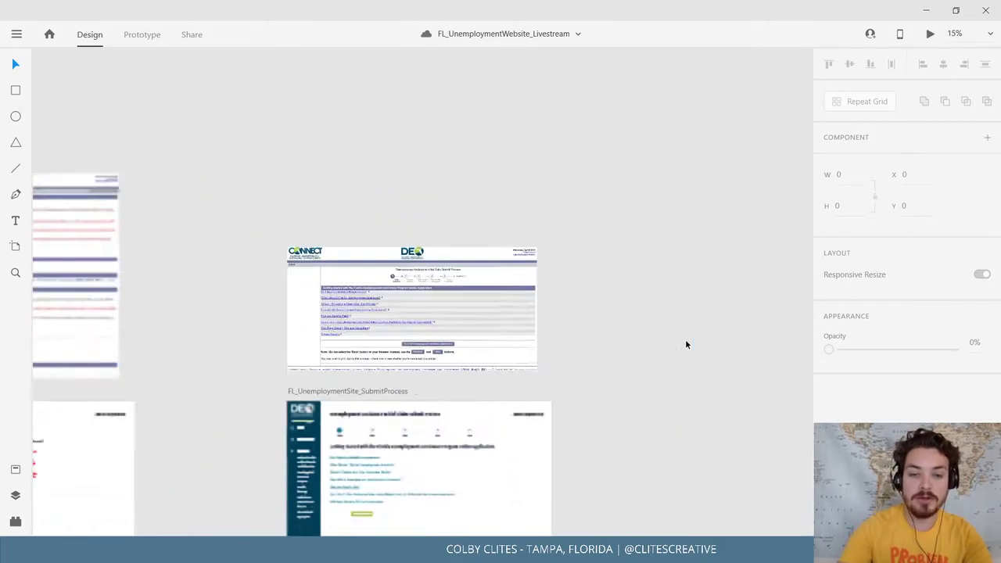
left_click_drag(586, 365, 640, 235)
left_click_drag(396, 358, 574, 391)
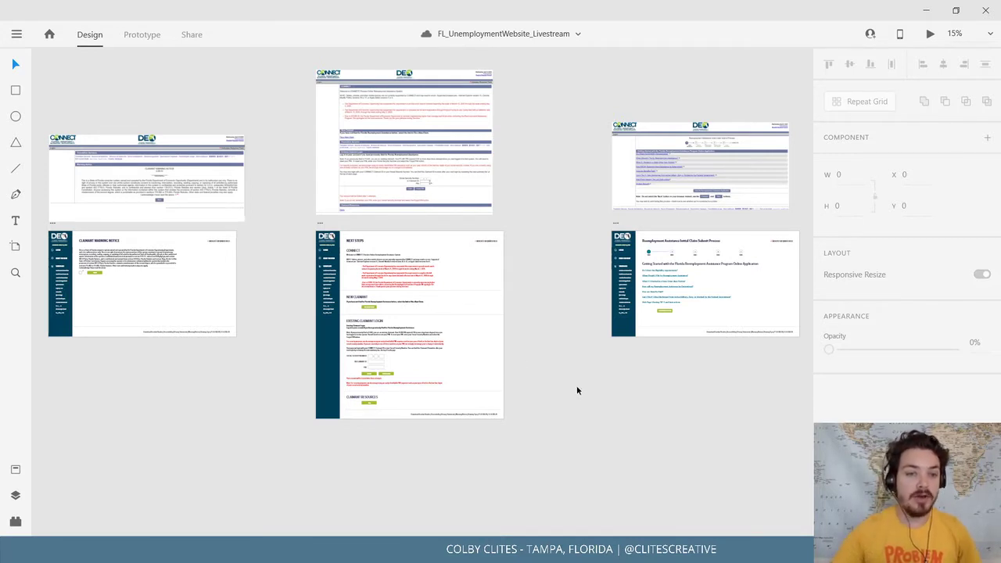
Add an artboard from the iPad Pro 12.9in preset, 1024 x 1366, beside the Next Steps artboard.
scroll(161, 405, "down", 1)
left_click_drag(161, 404, 508, 373)
left_click_drag(488, 385, 415, 404)
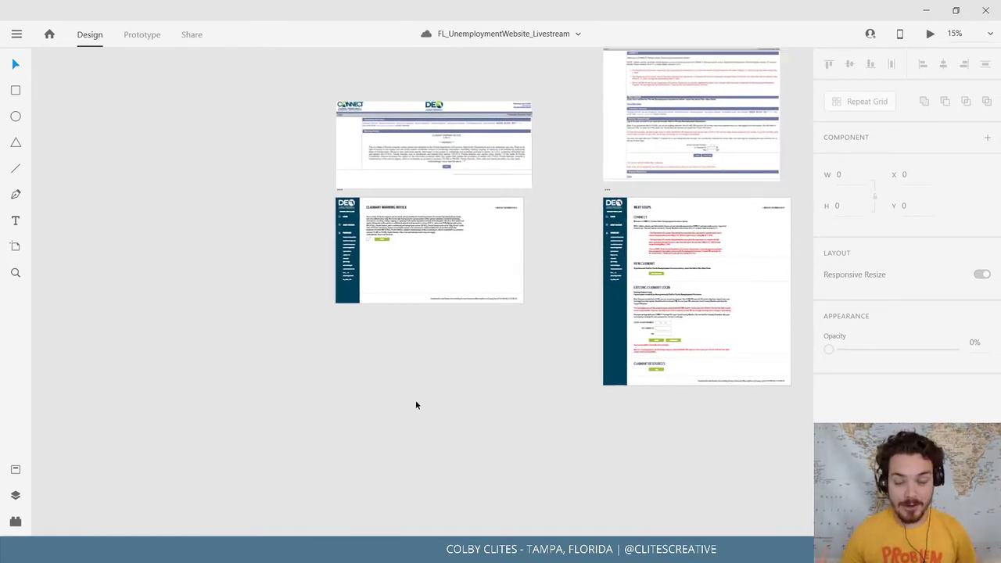
left_click(28, 252)
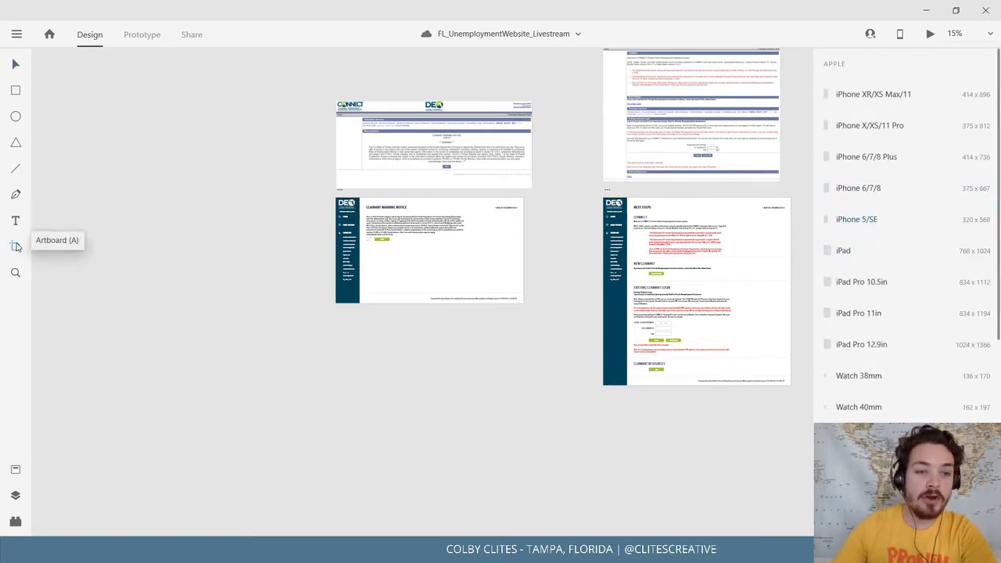
scroll(884, 375, "down", 5)
scroll(899, 381, "up", 5)
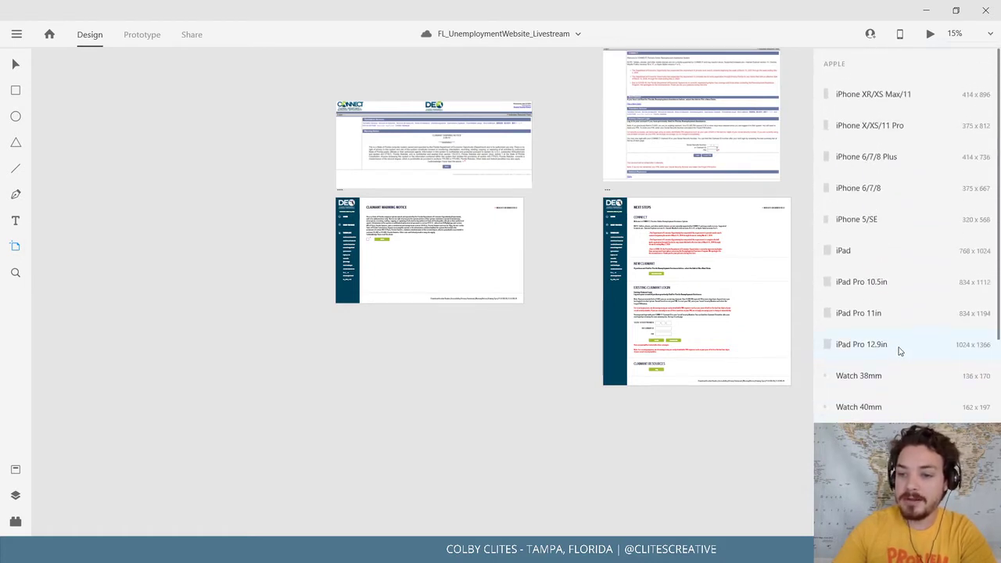
left_click(899, 347)
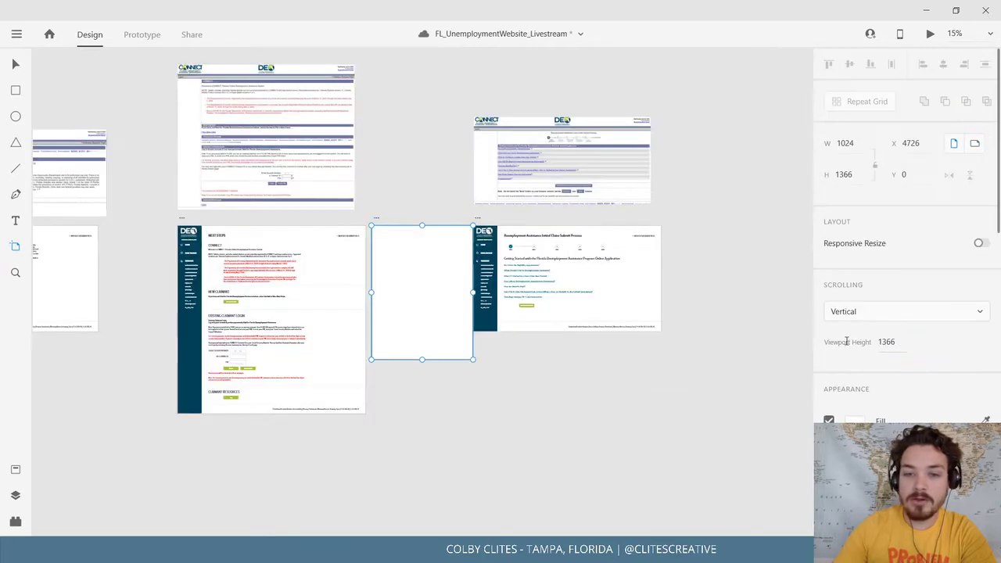
Move the iPad Pro 12.9in artboard below and left of the Claimant Warning Notice artboard, to about X -785, Y 1379.
key("v")
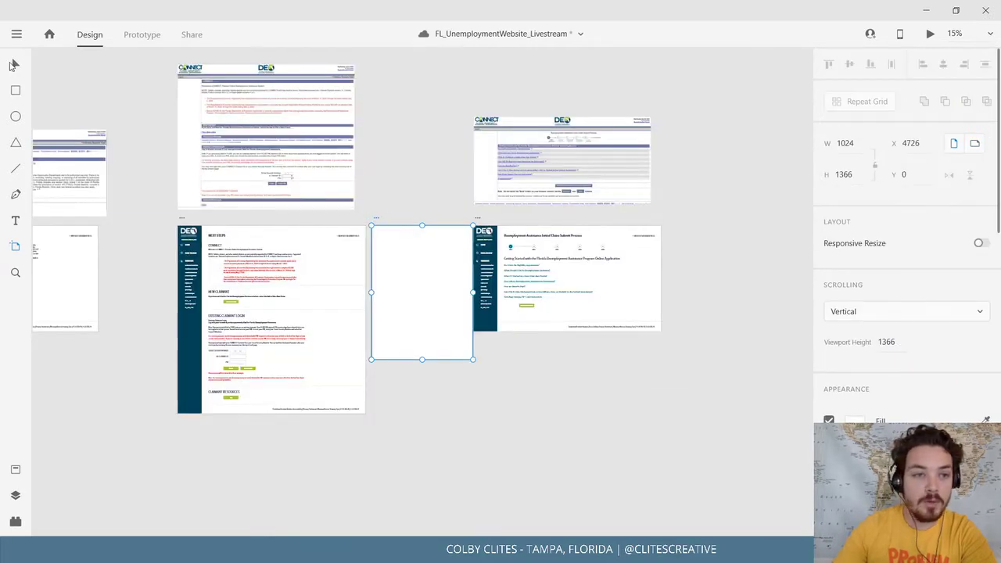
left_click_drag(376, 222, 237, 258)
left_click(467, 269)
left_click_drag(457, 279, 524, 354)
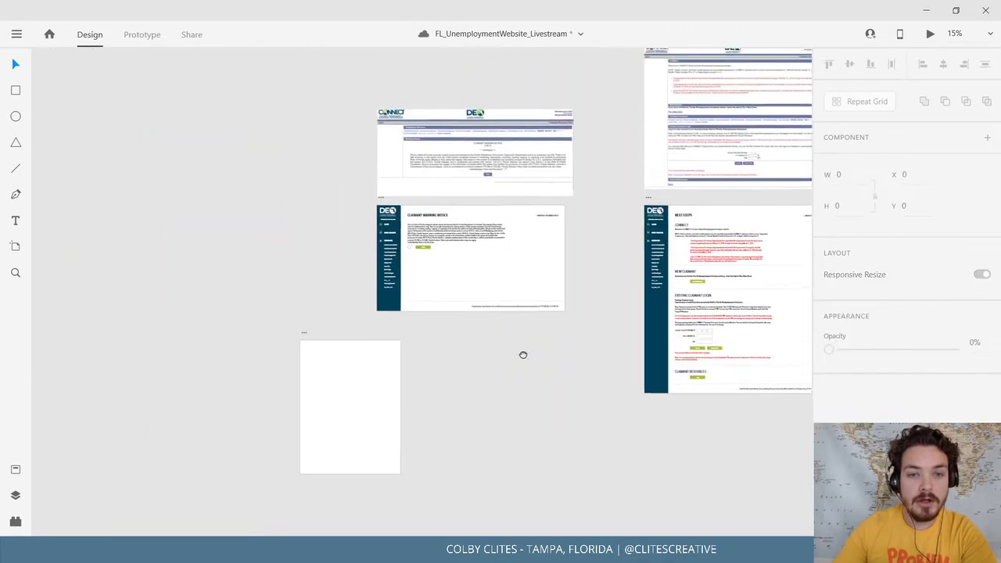
Add an artboard from the iPhone X/XS/11 Pro preset, 375 x 812, and place it beside the iPad artboard at about X 347, Y 1379.
left_click(29, 244)
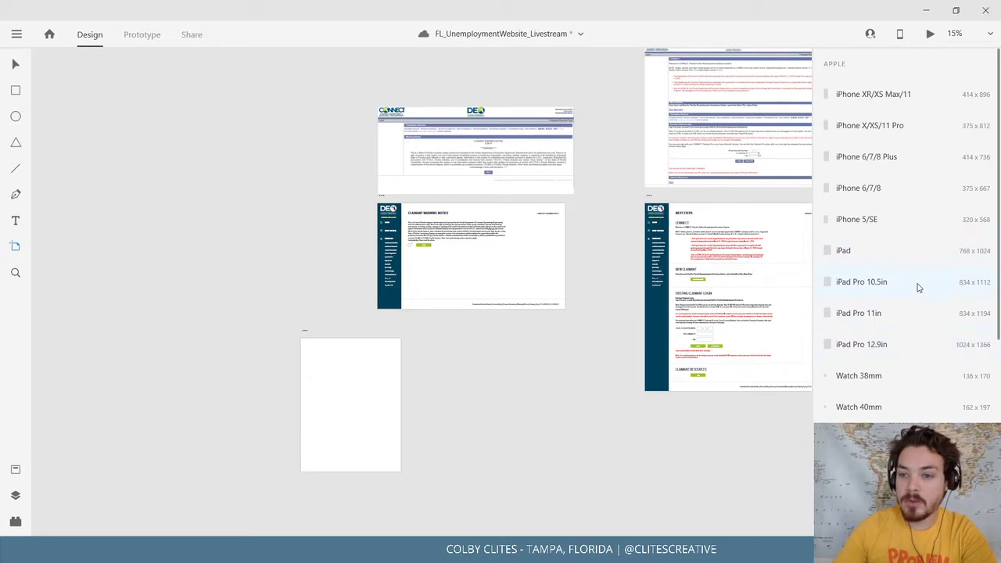
left_click(915, 132)
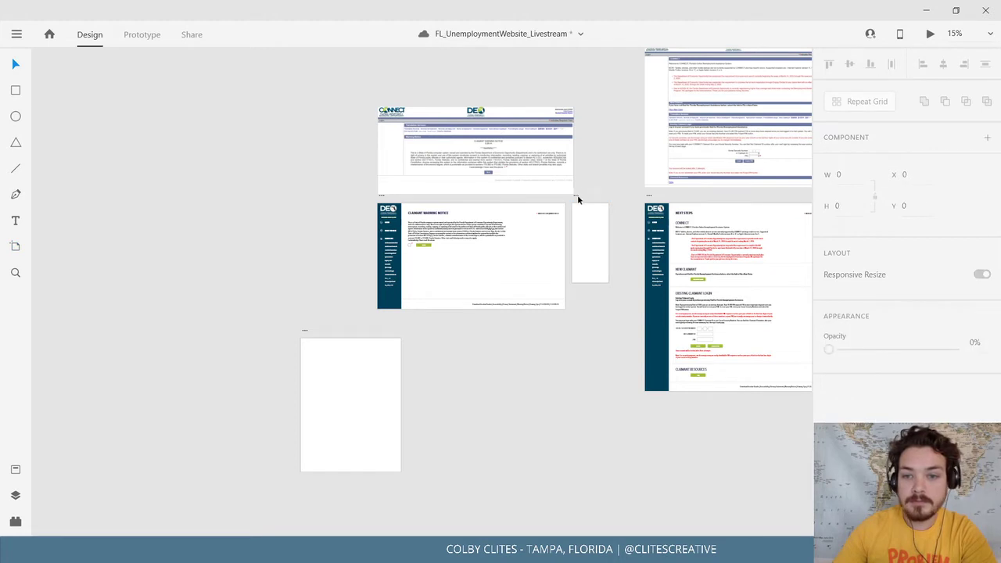
left_click_drag(577, 196, 418, 333)
left_click_drag(551, 336, 570, 349)
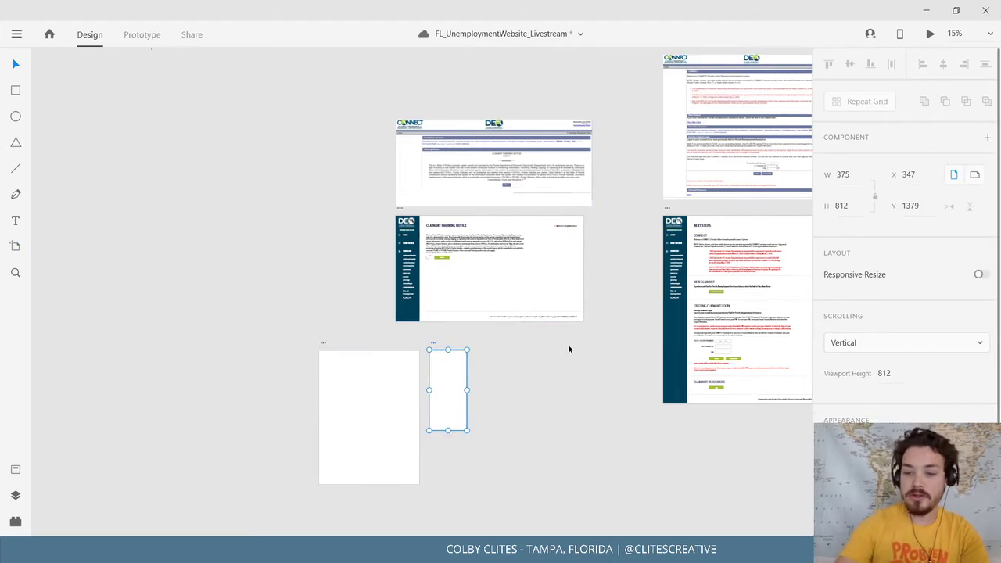
Save the FL_UnemploymentWebsite_Livestream document with its two new artboards.
key("ctrl+equal")
key("ctrl+equal")
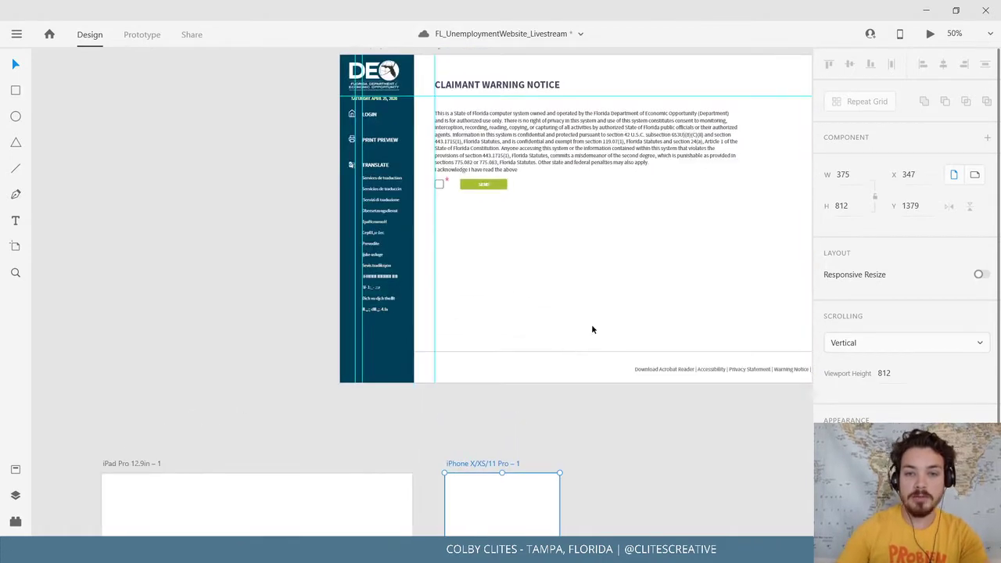
left_click_drag(588, 323, 566, 344)
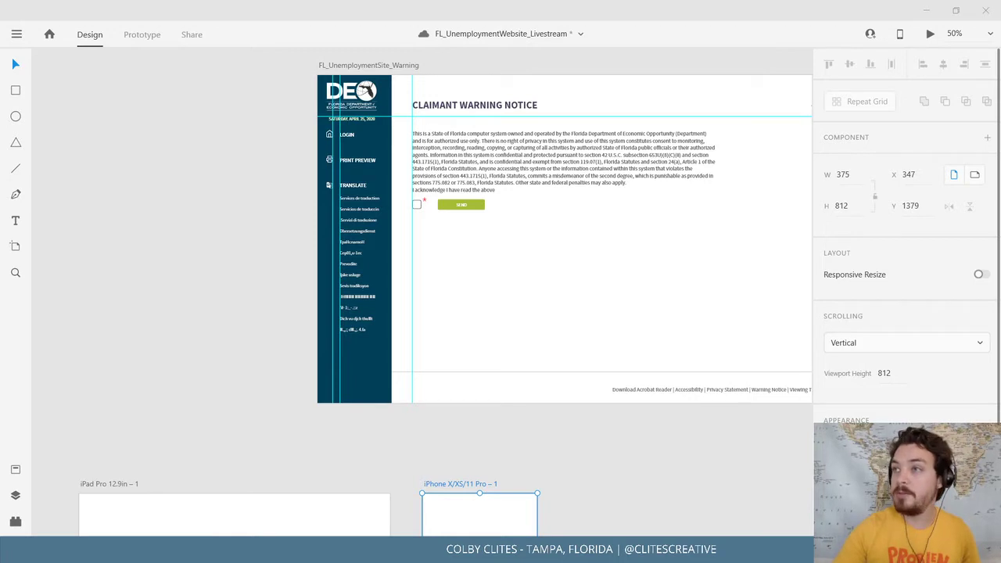
key("ctrl+s")
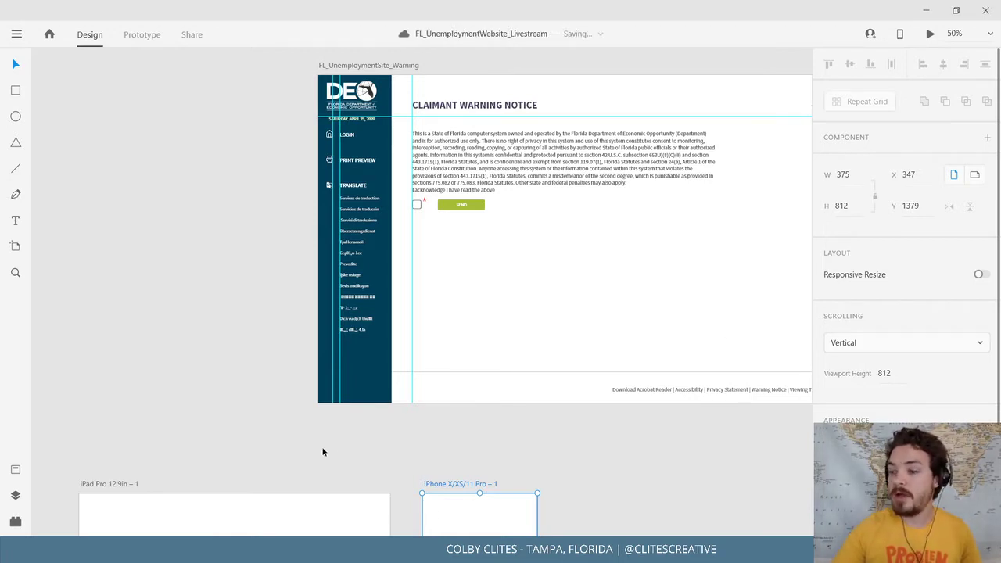
Rename the Claimant Warning Notice desktop artboard as FL_UnemploymentSite_DesktopWarning.
left_click(459, 420)
left_click_drag(489, 381, 481, 284)
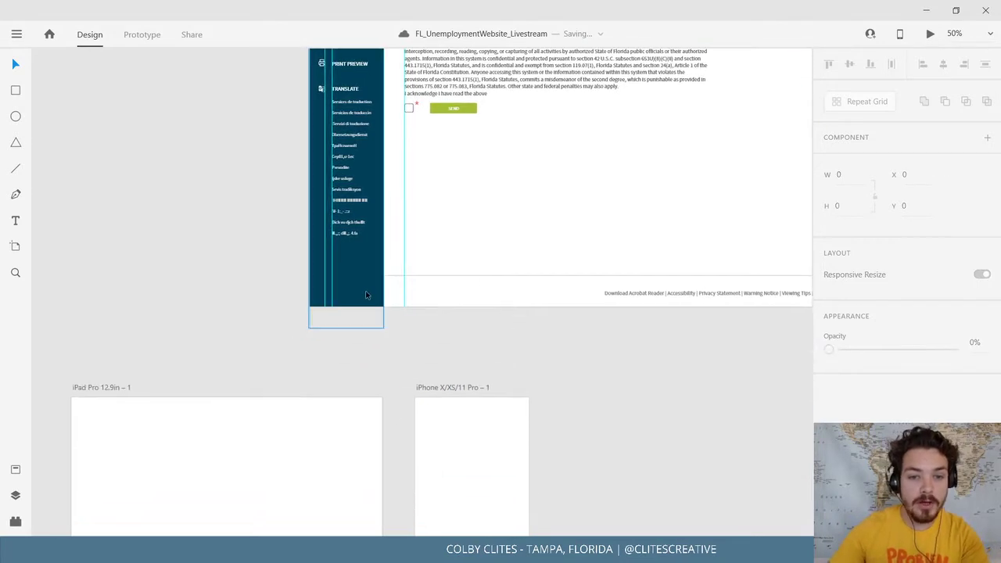
left_click_drag(400, 343, 390, 421)
left_click_drag(351, 268, 221, 325)
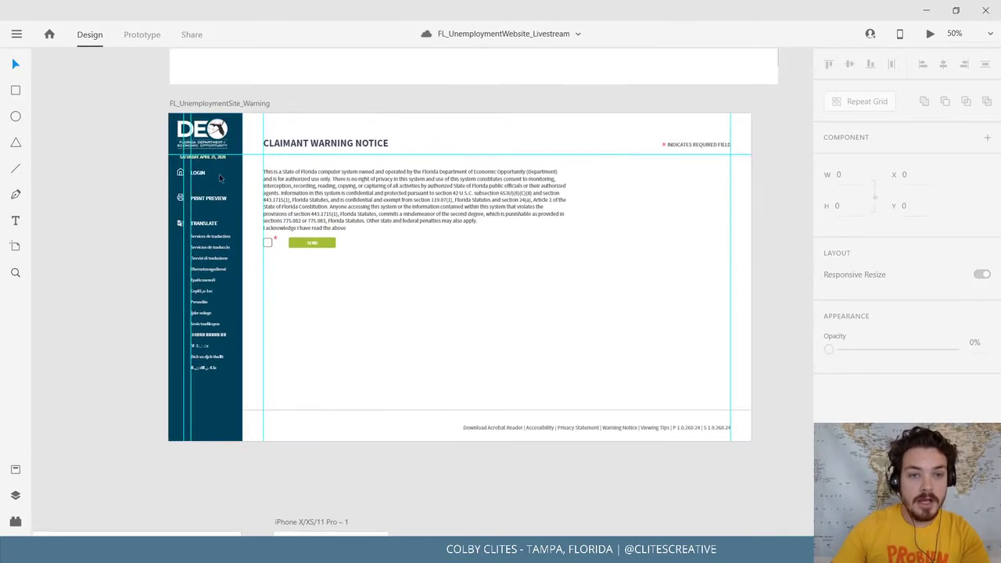
left_click(230, 103)
left_click(230, 103)
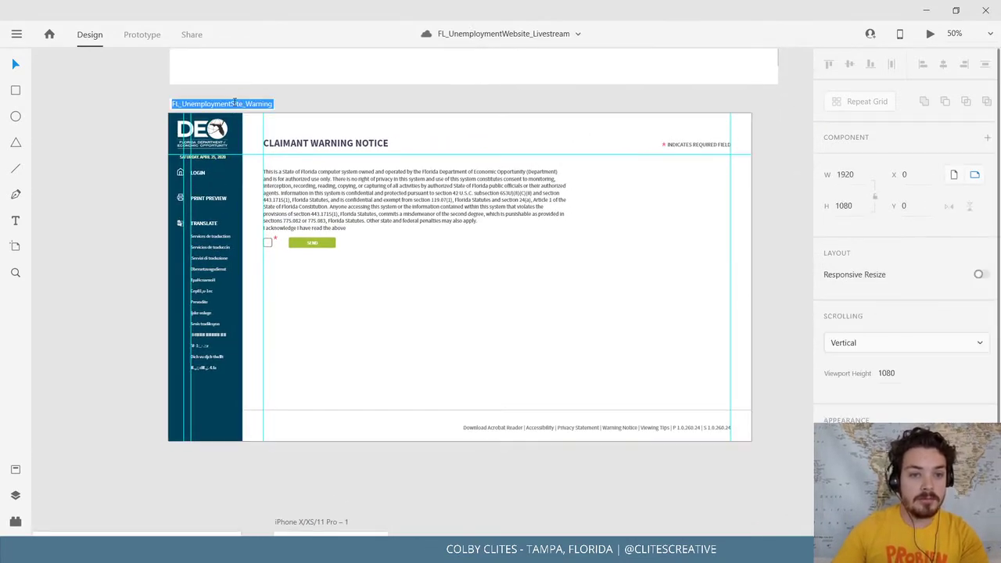
left_click(273, 106)
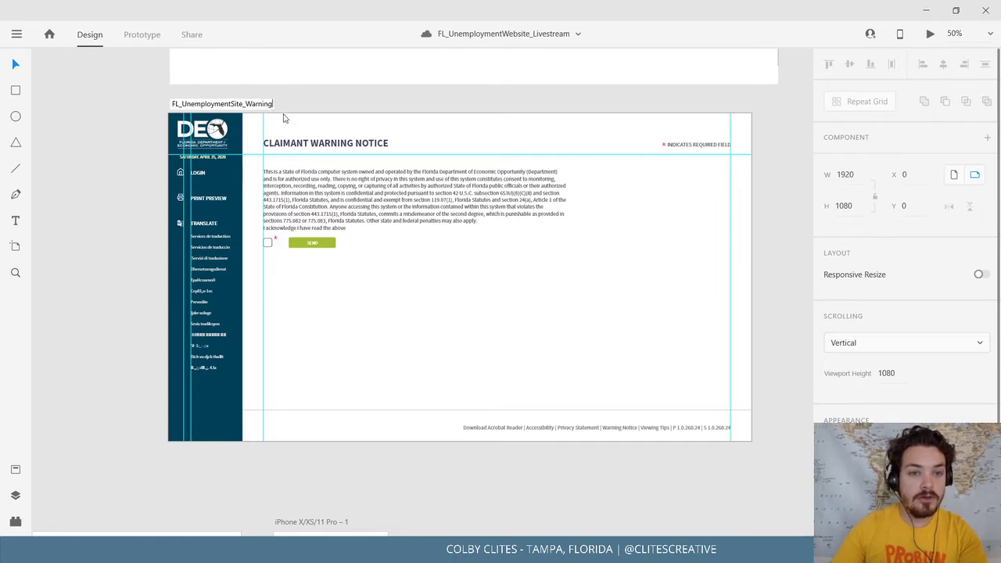
key("Left")
key("Left")
key("Left")
key("Left")
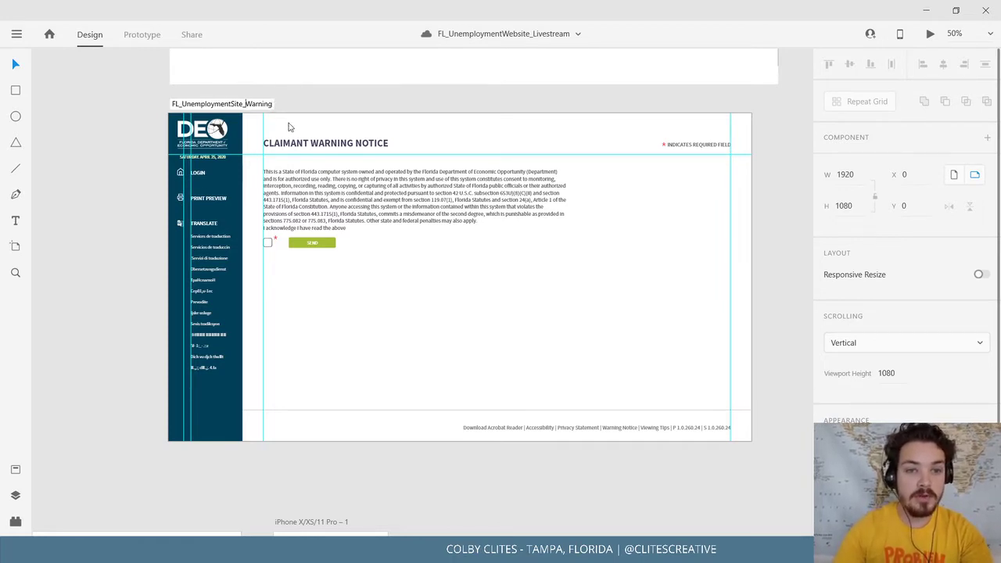
type("Desktop")
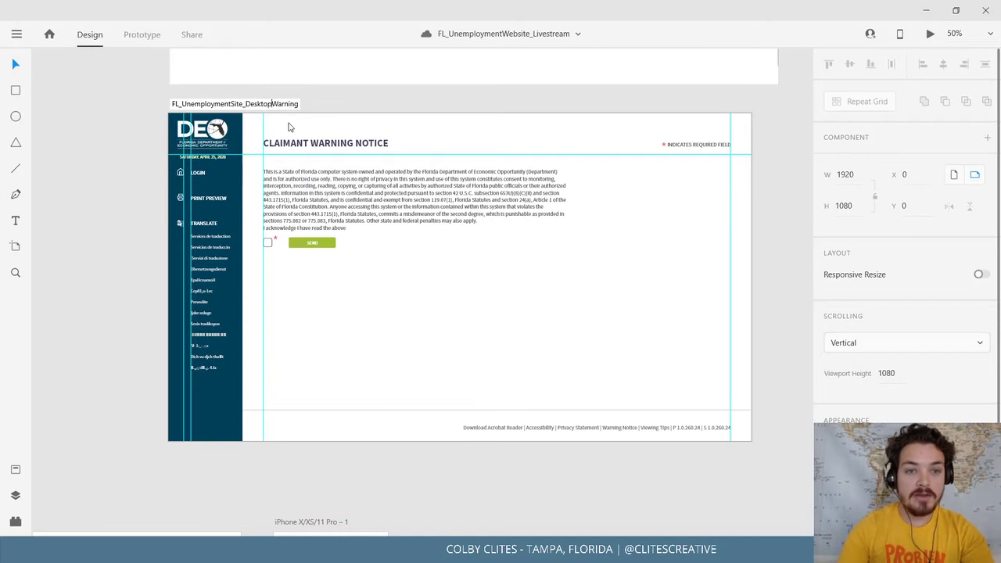
key("Return")
Copy the desktop artboard's name to the iPad artboard and change it to FL_UnemploymentSite_IpadWarning.
double_click(276, 105)
key("ctrl+c")
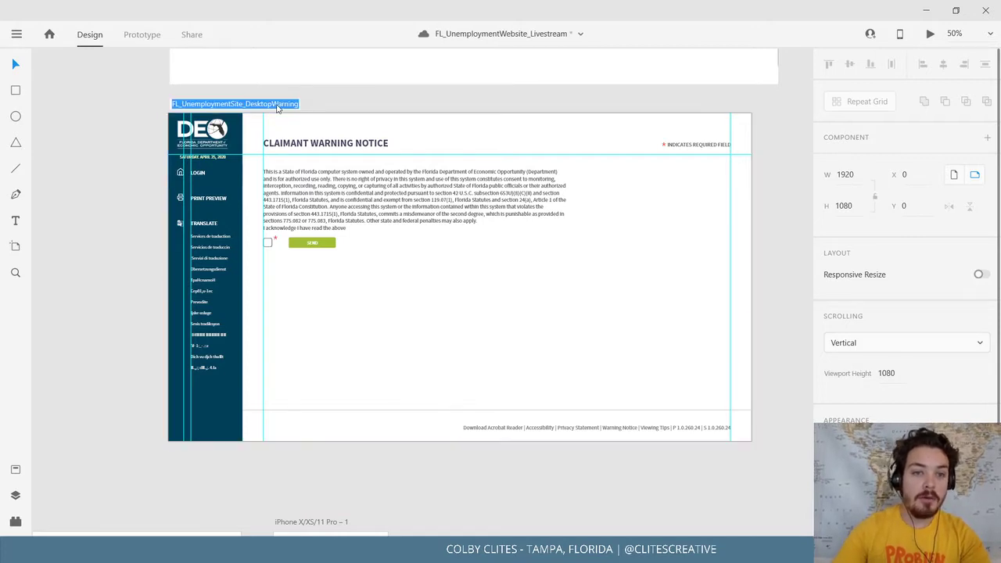
key("Escape")
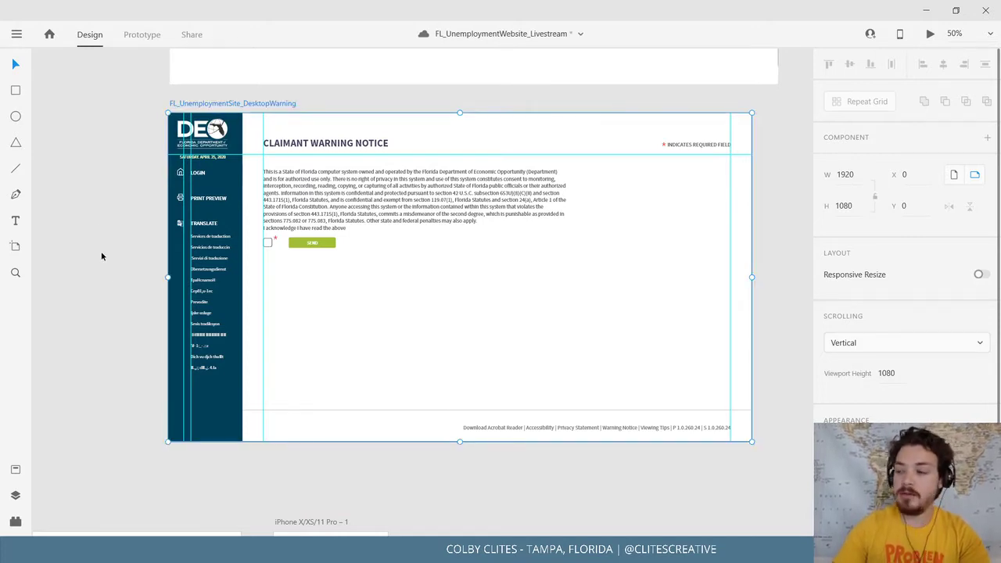
scroll(195, 242, "down", 10)
scroll(195, 242, "left", 8)
left_click(264, 177)
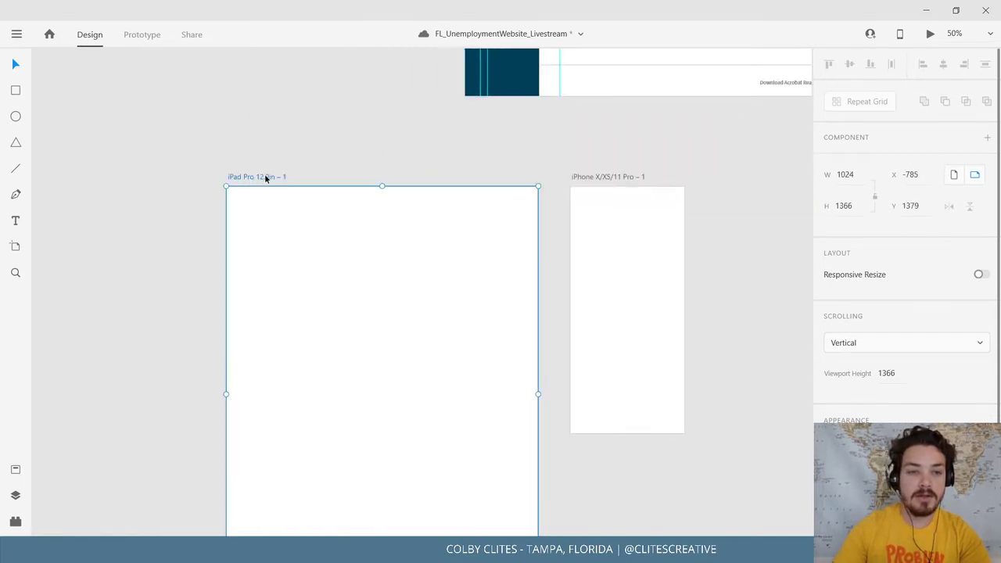
double_click(266, 176)
triple_click(269, 176)
triple_click(270, 176)
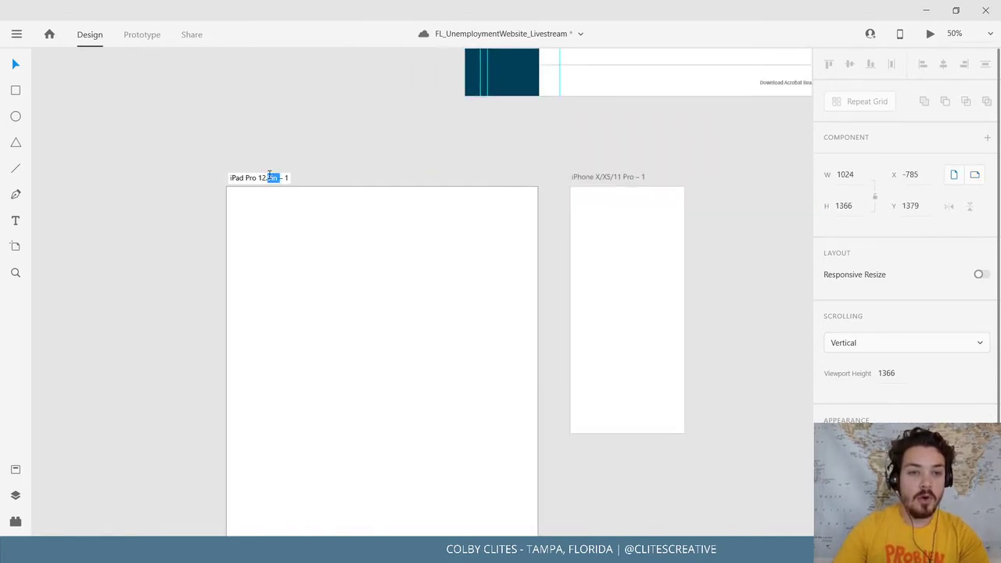
triple_click(270, 176)
key("ctrl+v")
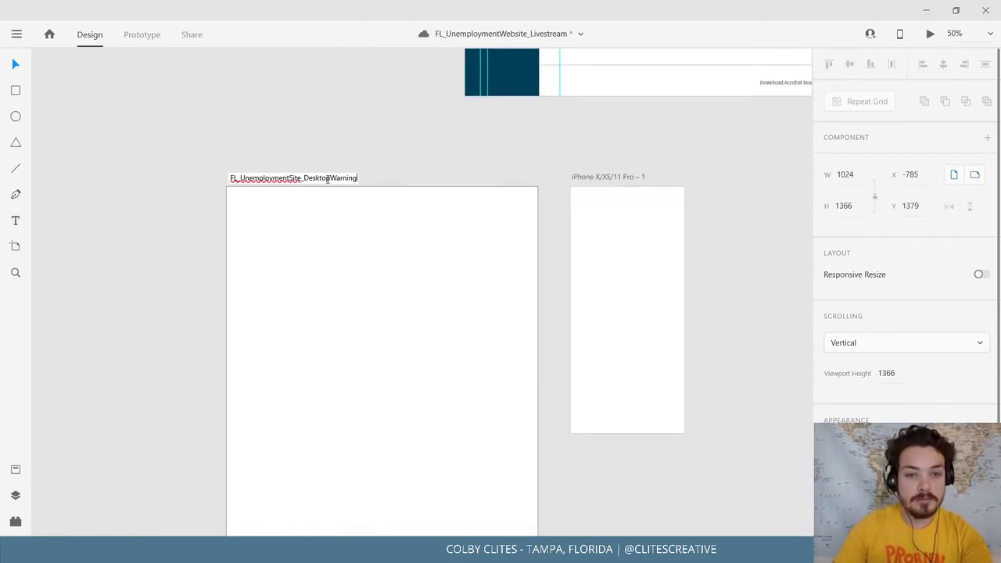
left_click_drag(330, 179, 307, 177)
type("Load")
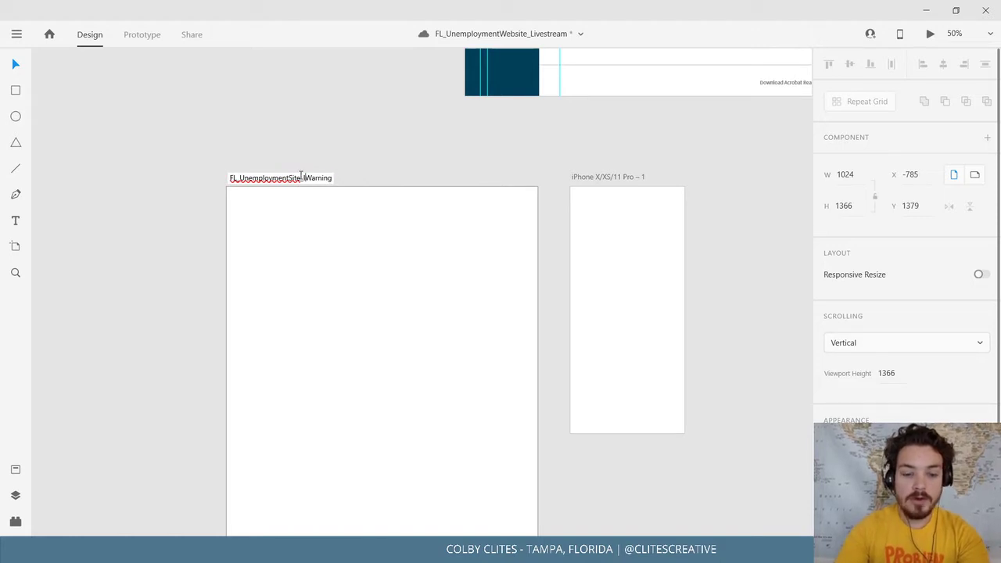
key("Return")
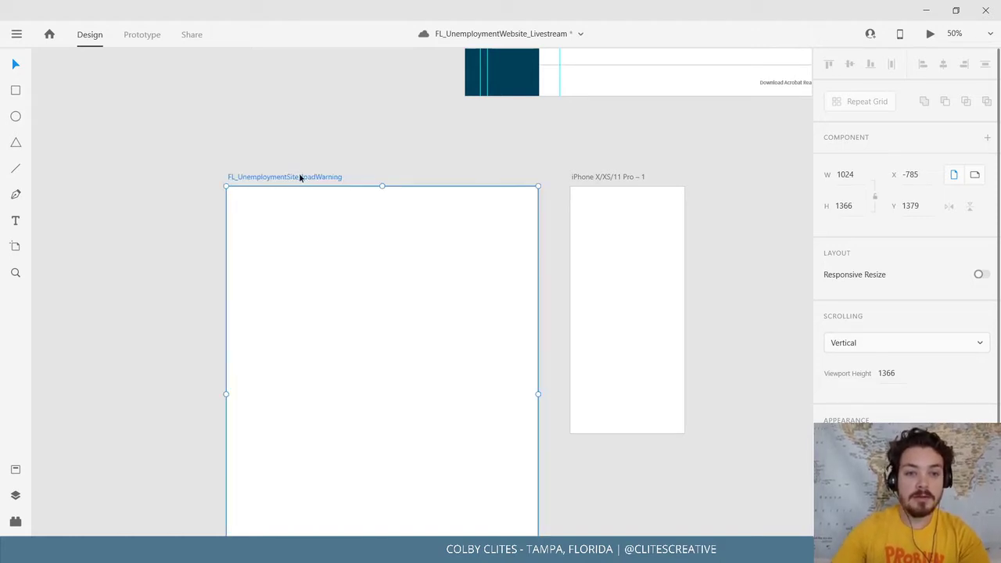
Reuse the iPad artboard's name for the iPhone artboard, changed to FL_UnemploymentSite_IphoneWarning.
double_click(310, 177)
key("ctrl+c")
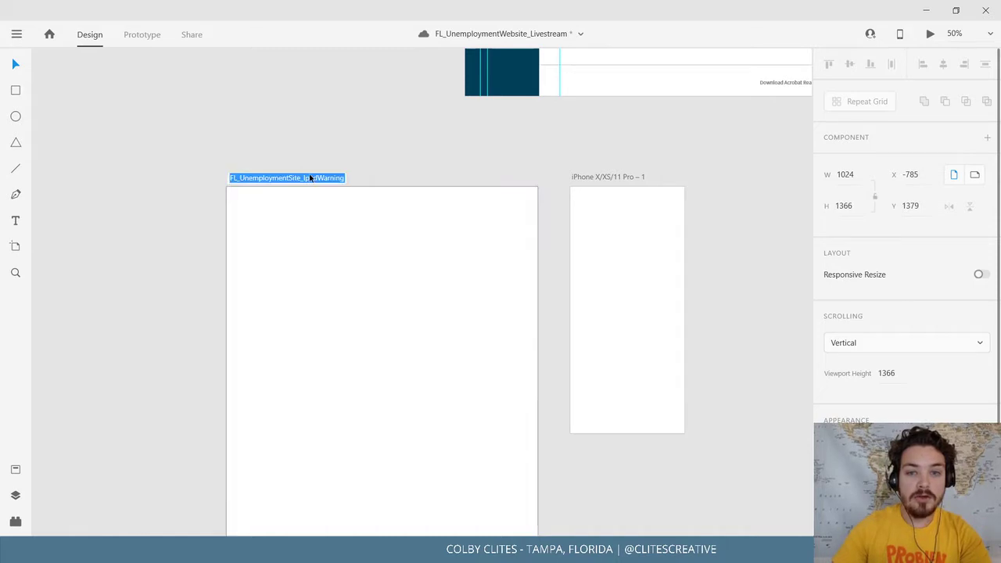
left_click(608, 180)
left_click(607, 179)
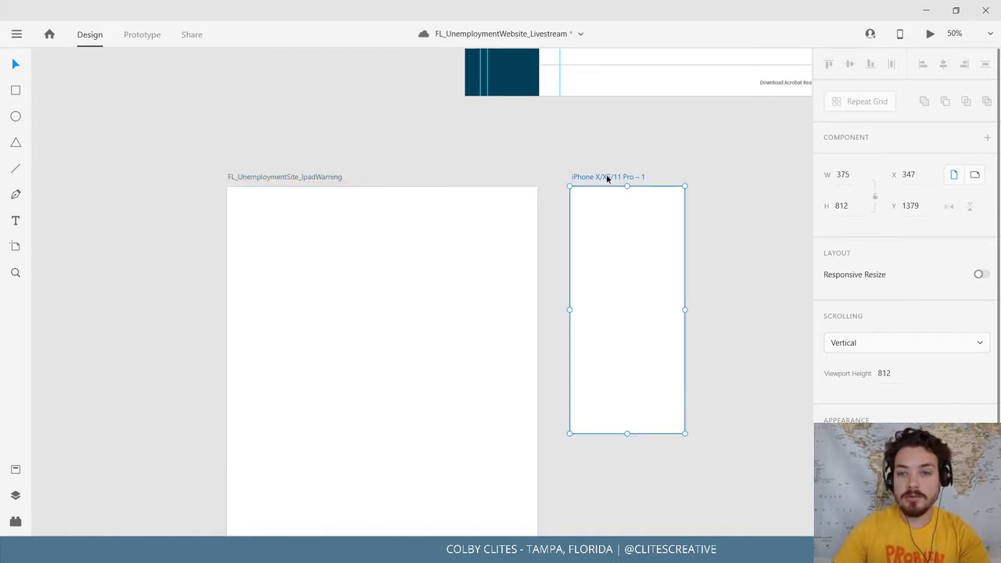
double_click(604, 178)
key("ctrl+v")
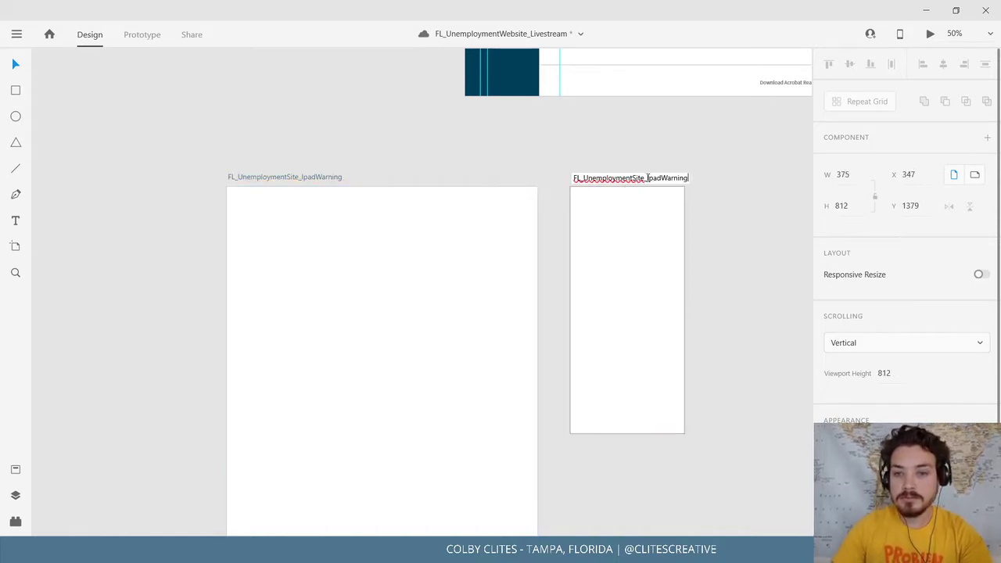
key("BackSpace")
key("BackSpace")
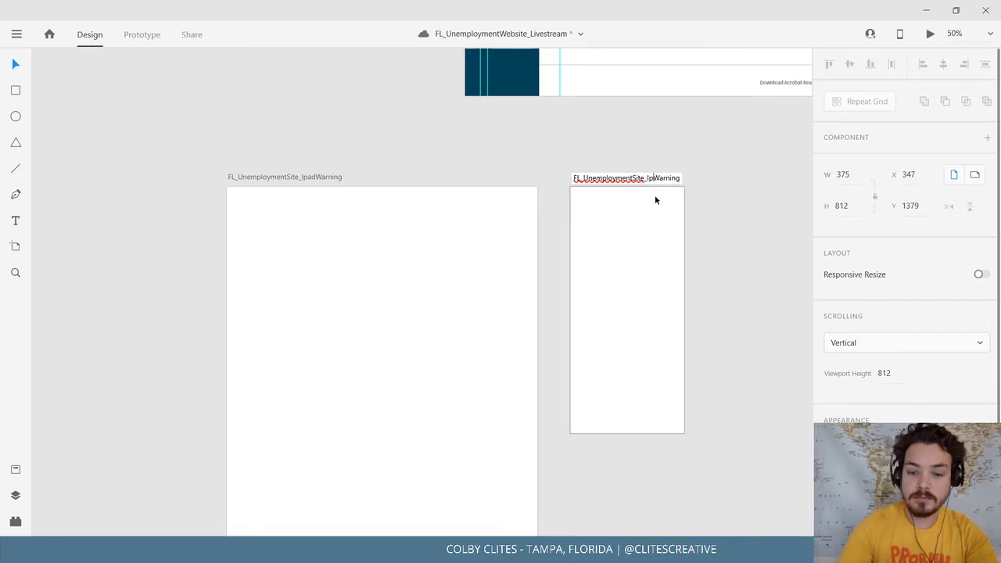
type("hone")
key("Return")
left_click(539, 159)
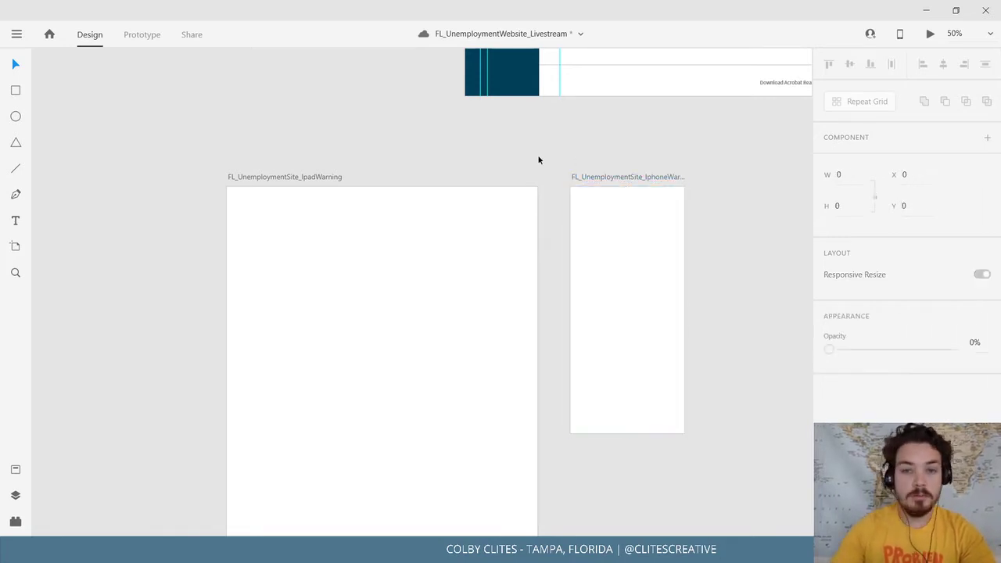
Select and copy all the contents of the FL_UnemploymentSite_DesktopWarning artboard.
left_click_drag(566, 169, 378, 495)
scroll(68, 144, "right", 3)
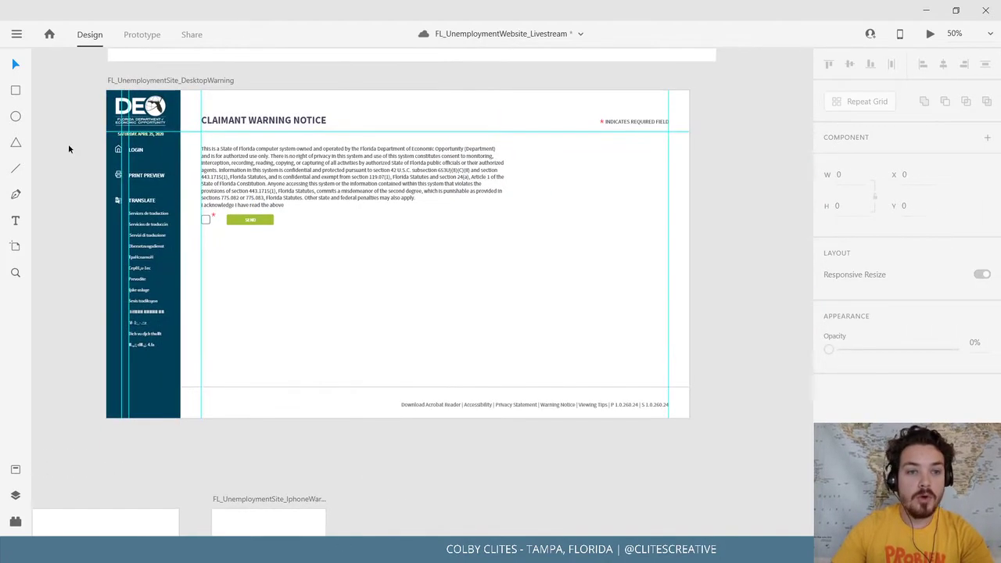
left_click_drag(88, 96, 670, 434)
mouse_move(545, 437)
left_mouse_down()
mouse_move(618, 432)
mouse_move(554, 422)
left_mouse_up()
scroll(554, 423, "down", 5)
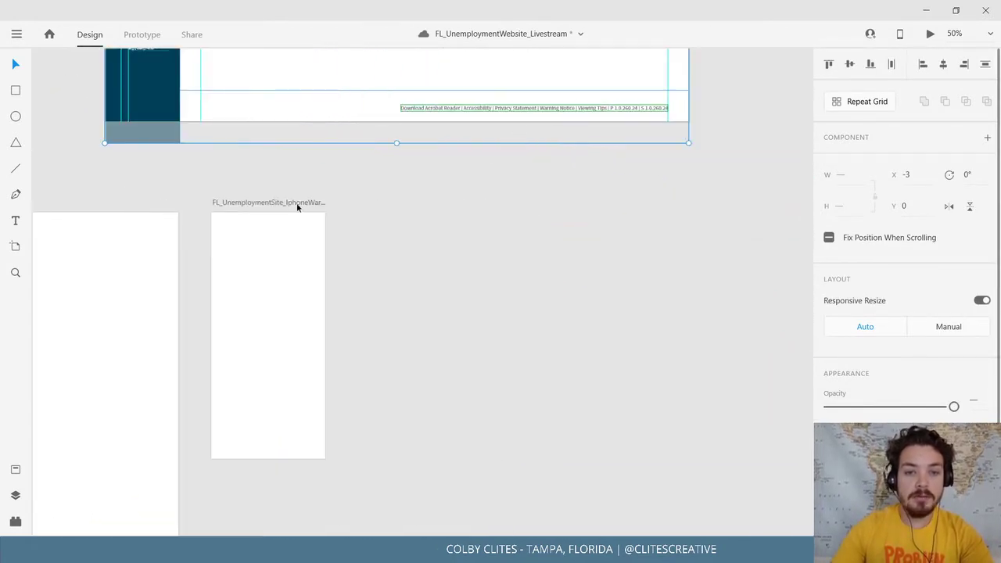
Move the iPhone warning artboard farther from the iPad artboard, to about X 1182, Y 1393.
left_click_drag(296, 203, 648, 215)
left_click_drag(469, 252, 270, 219)
left_click_drag(651, 280, 690, 303)
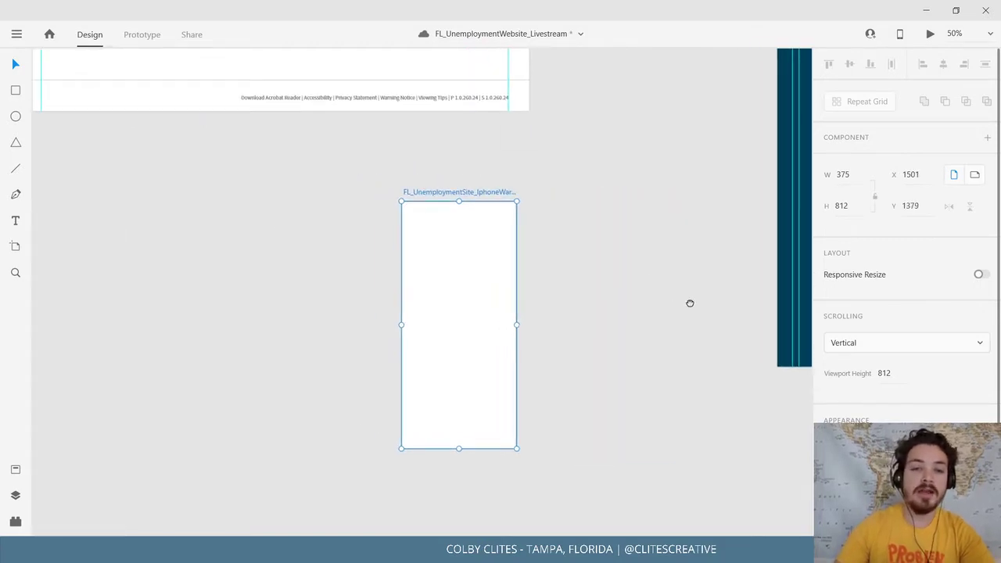
left_click_drag(426, 185, 340, 199)
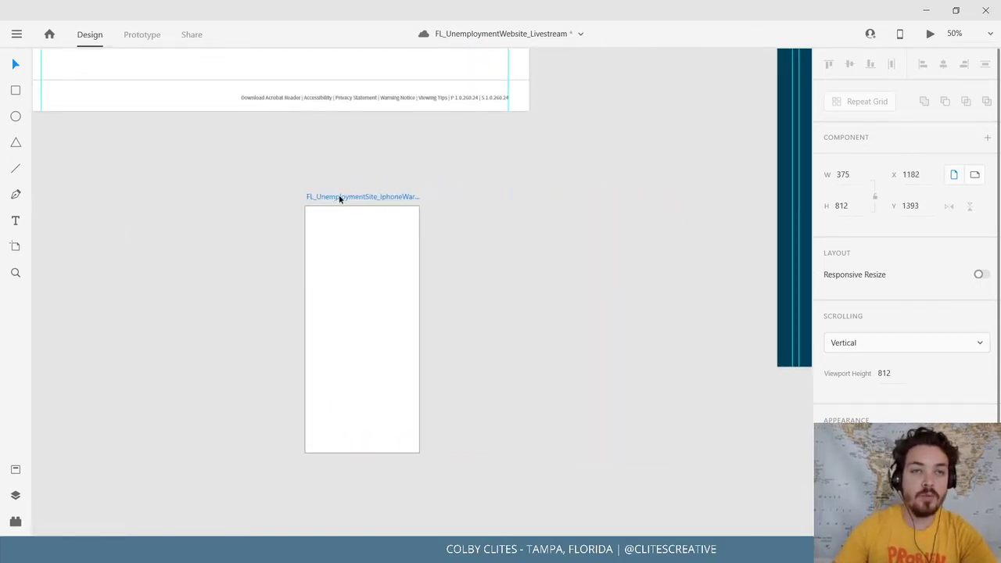
left_click_drag(600, 264, 637, 269)
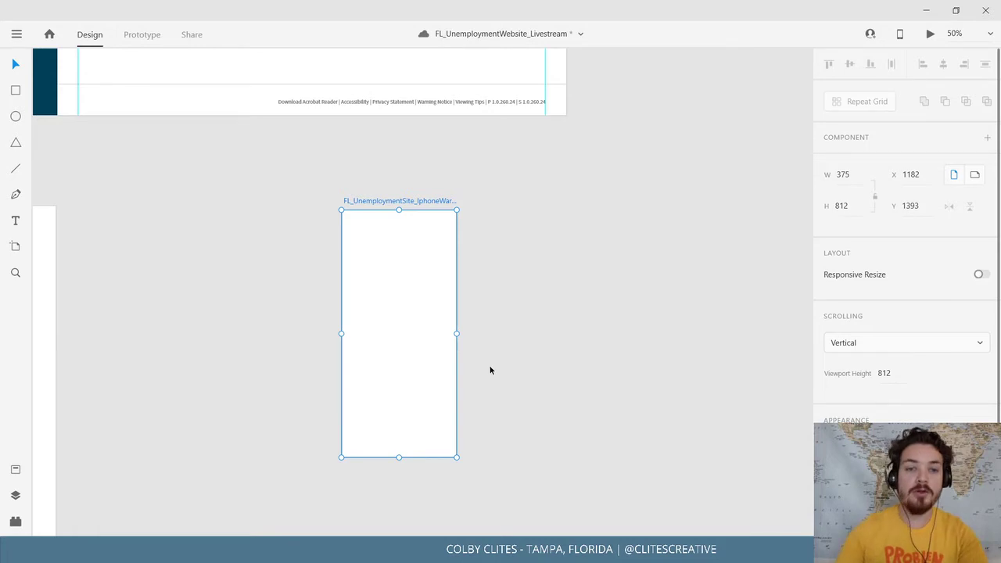
Paste the copied desktop warning page contents into the iPhone warning artboard.
key("ctrl+v")
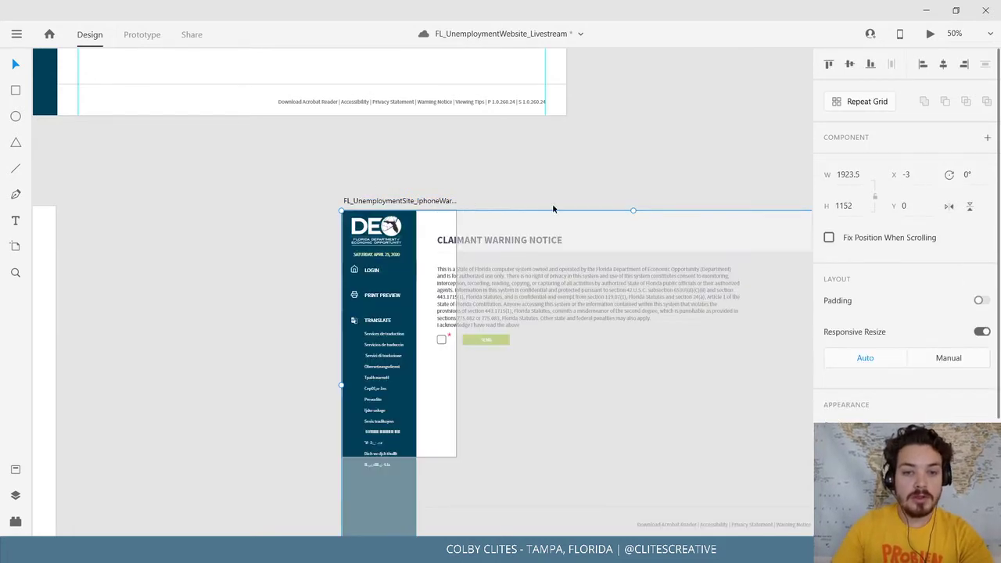
left_click_drag(249, 283, 345, 261)
left_click_drag(485, 179, 297, 174)
left_click(227, 204)
left_click(321, 228)
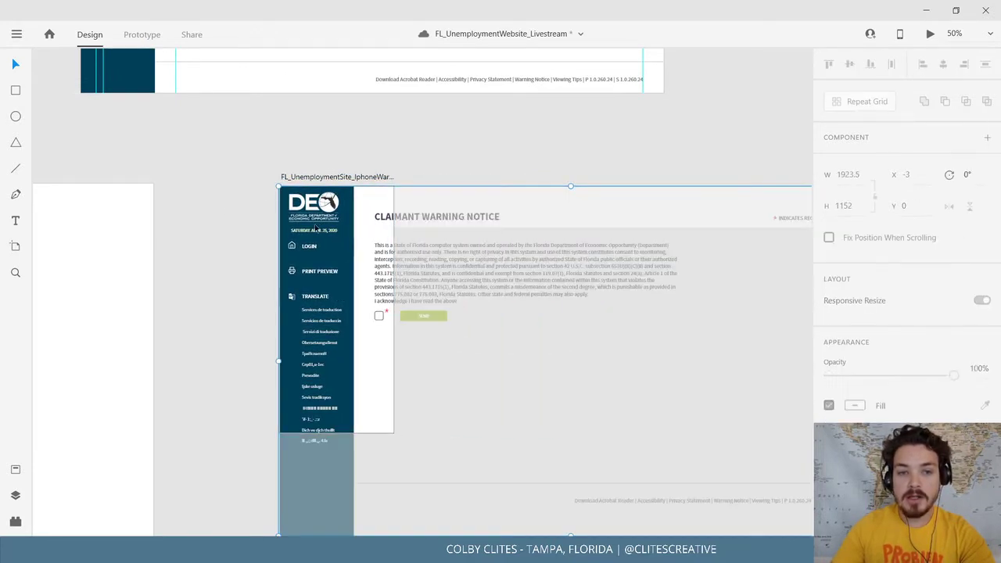
left_click_drag(262, 238, 217, 216)
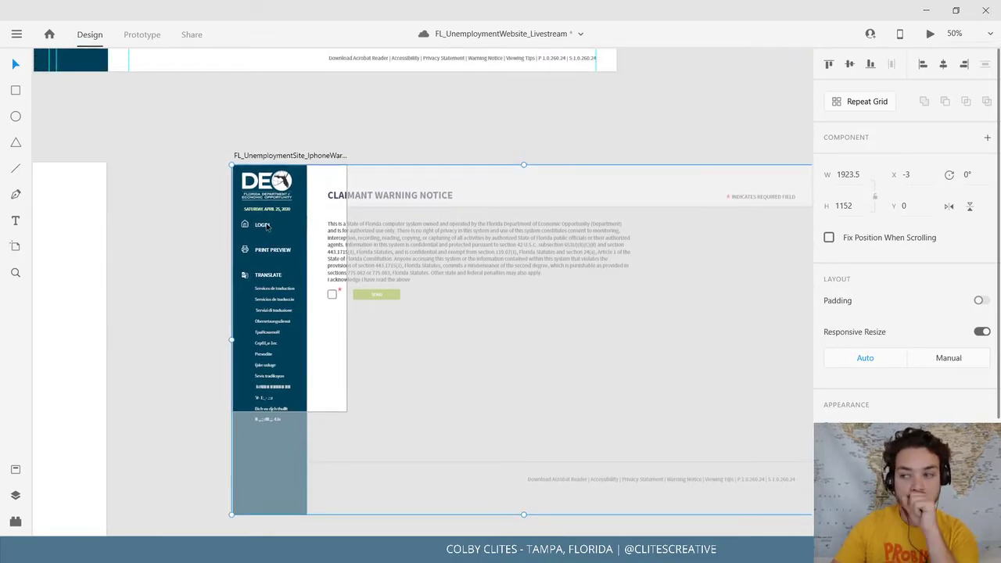
scroll(352, 262, "up", 3)
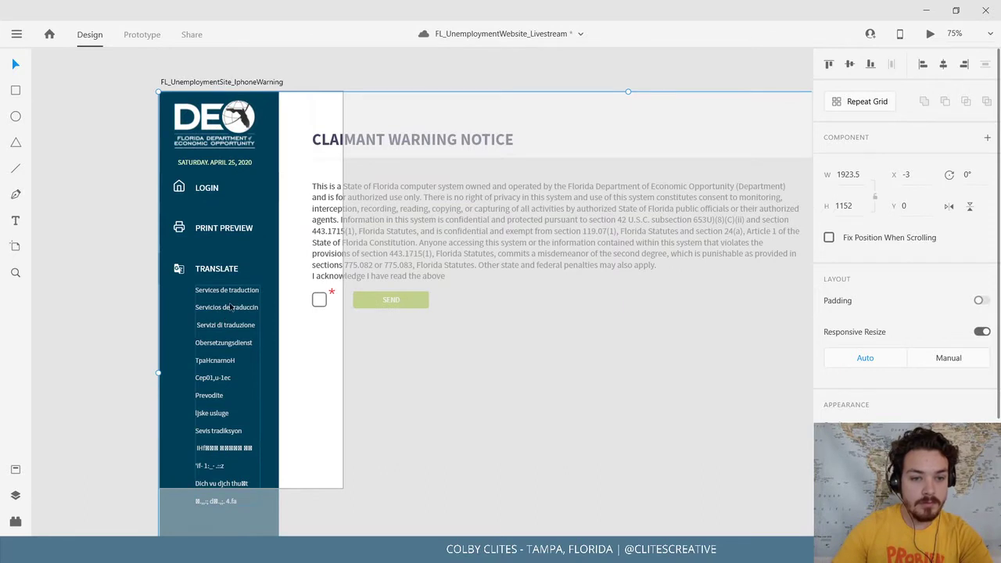
Delete the list of translation languages and the warning paragraph from the iPhone warning artboard.
double_click(224, 308)
key("Delete")
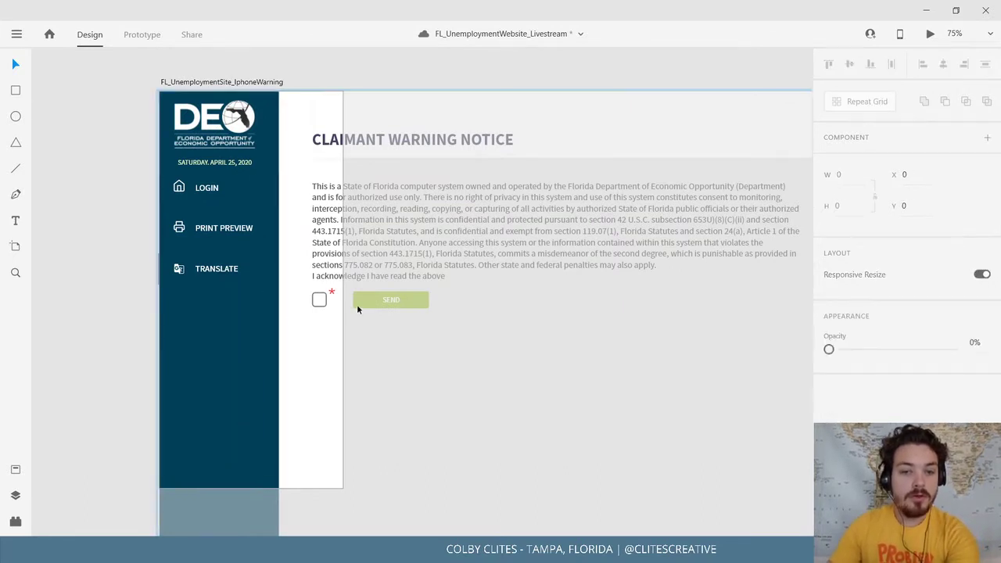
left_click(334, 240)
double_click(334, 241)
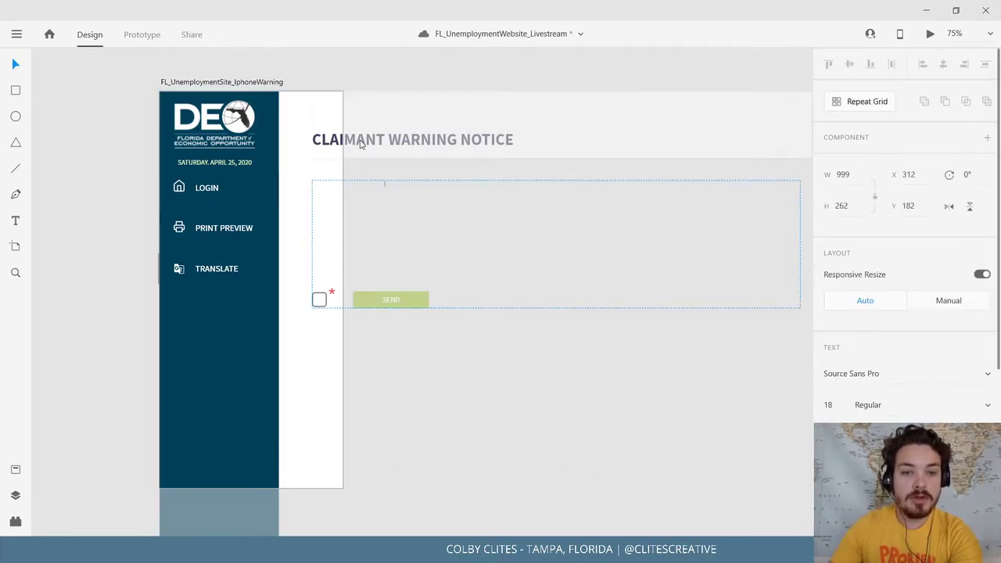
Delete the CLAIMANT WARNING NOTICE heading and the light band behind it from the iPhone artboard.
left_click(340, 145)
left_click(115, 149)
left_click(339, 144)
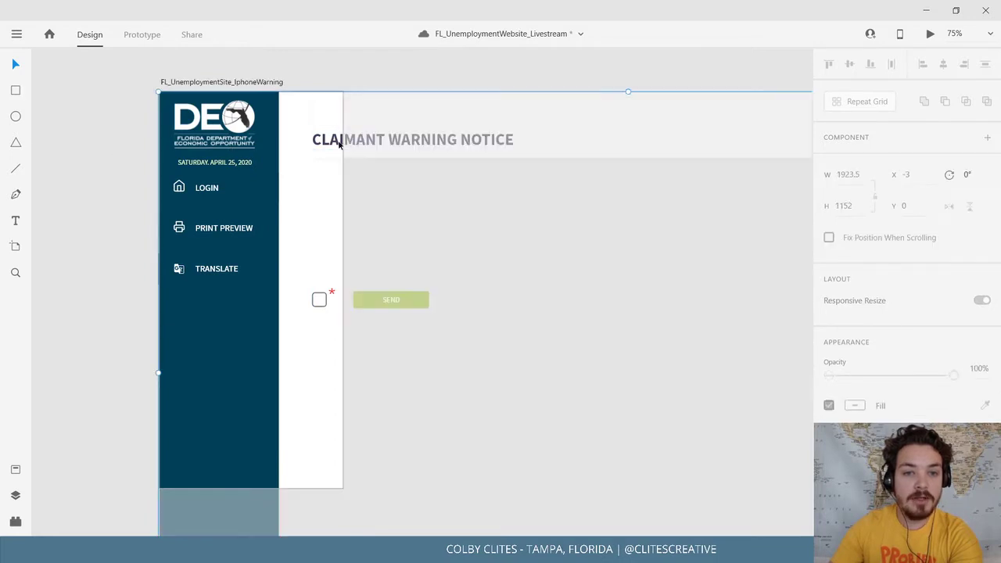
left_click(324, 143)
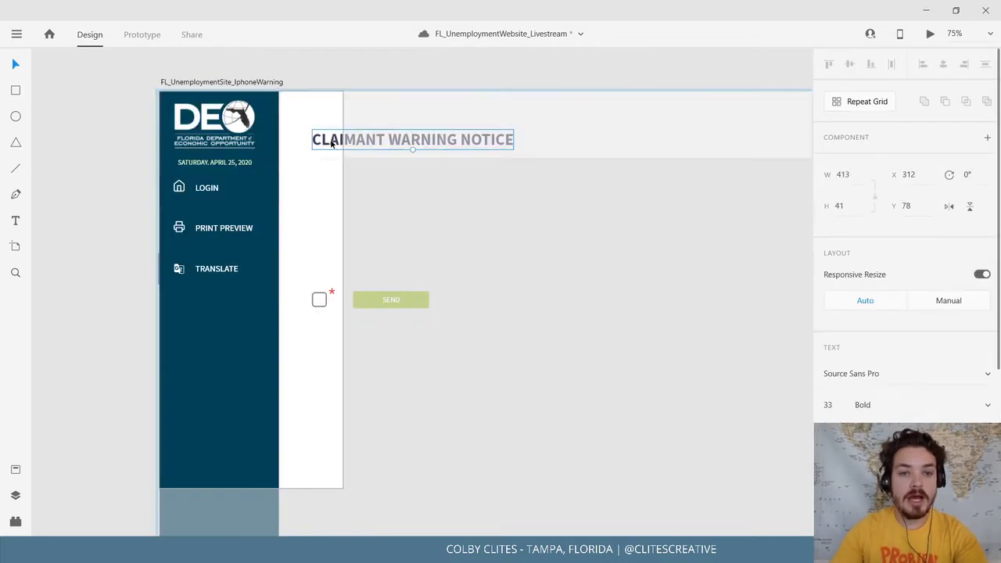
key("Delete")
left_click(329, 143)
key("Delete")
Delete the acknowledgement checkbox, its red asterisk and the SEND button from the iPhone artboard.
left_click(331, 298)
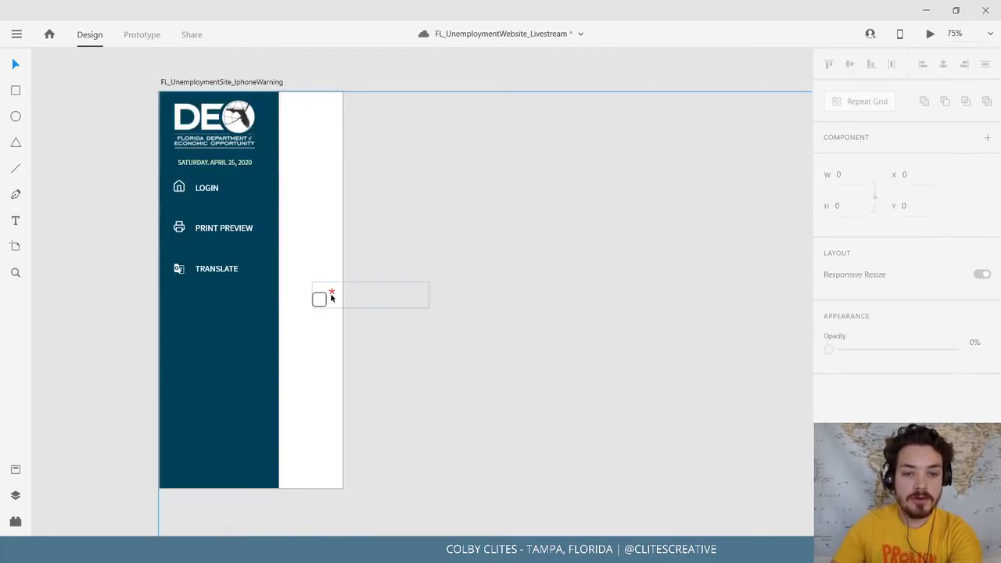
left_click(331, 296)
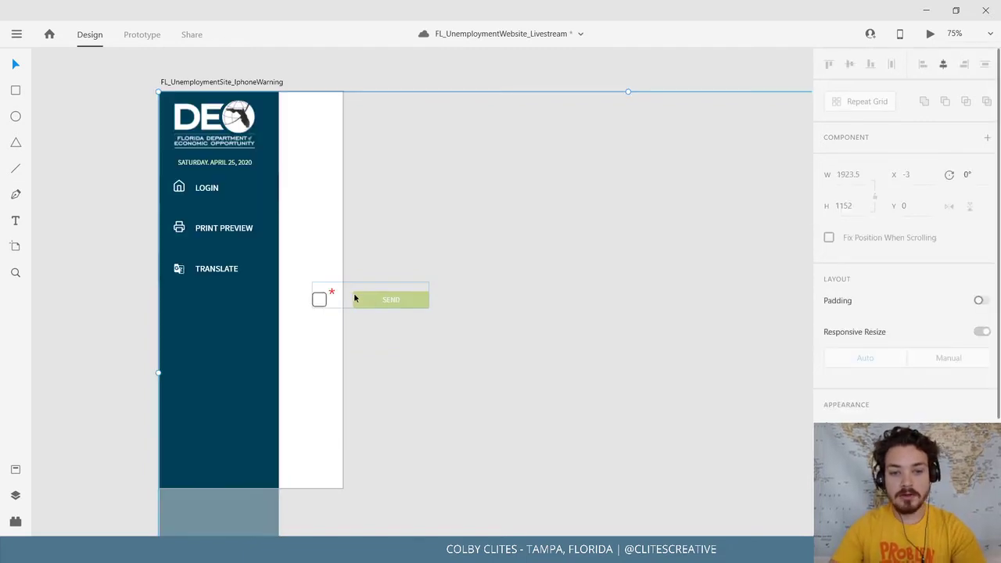
left_click(375, 300)
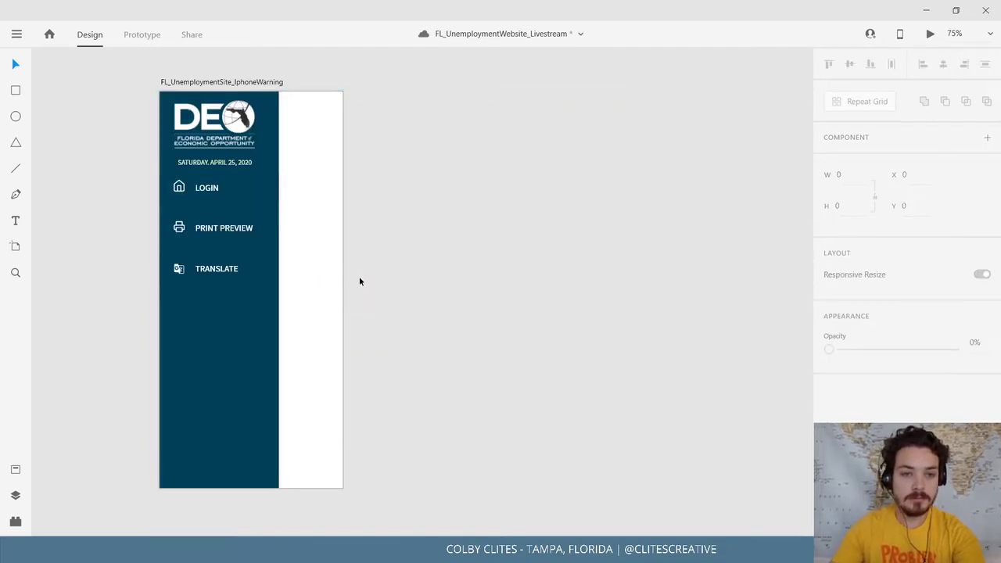
left_click_drag(359, 277, 418, 320)
left_click(324, 176)
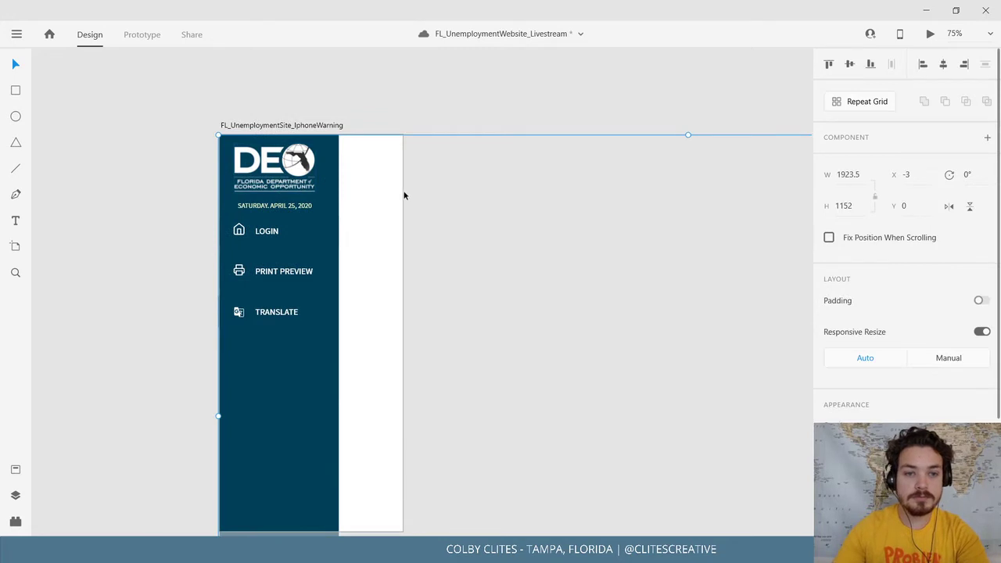
left_click_drag(404, 196, 204, 145)
key("ctrl+minus")
key("ctrl+minus")
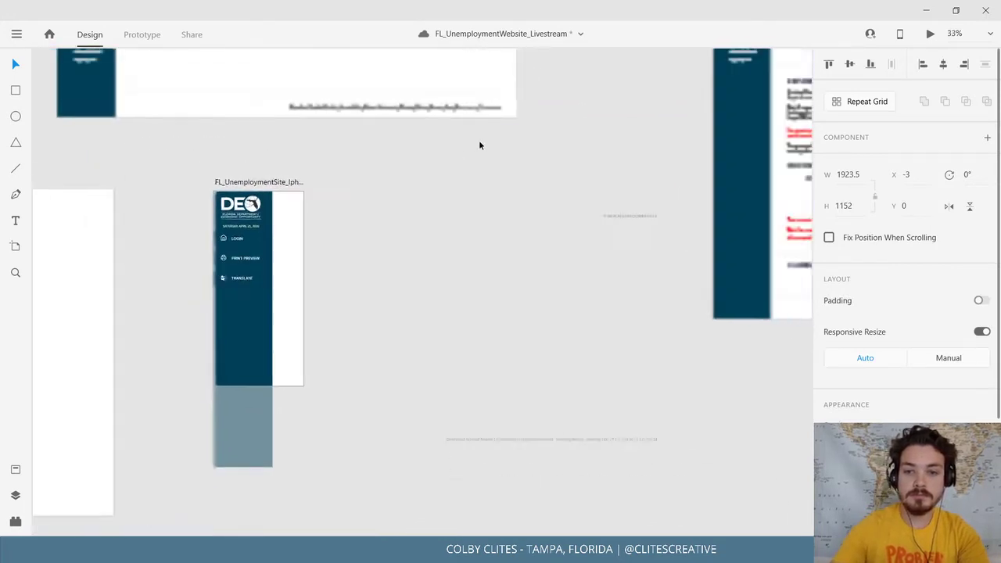
key("Delete")
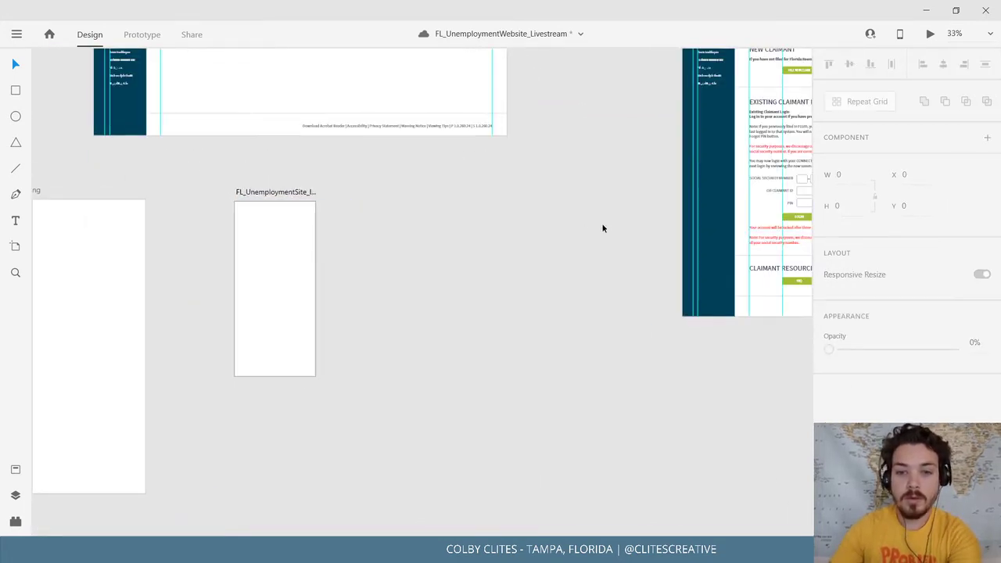
key("ctrl+z")
Ungroup the pasted page contents and delete the small text and the footer links with their divider line outside the iPhone artboard.
right_click(611, 235)
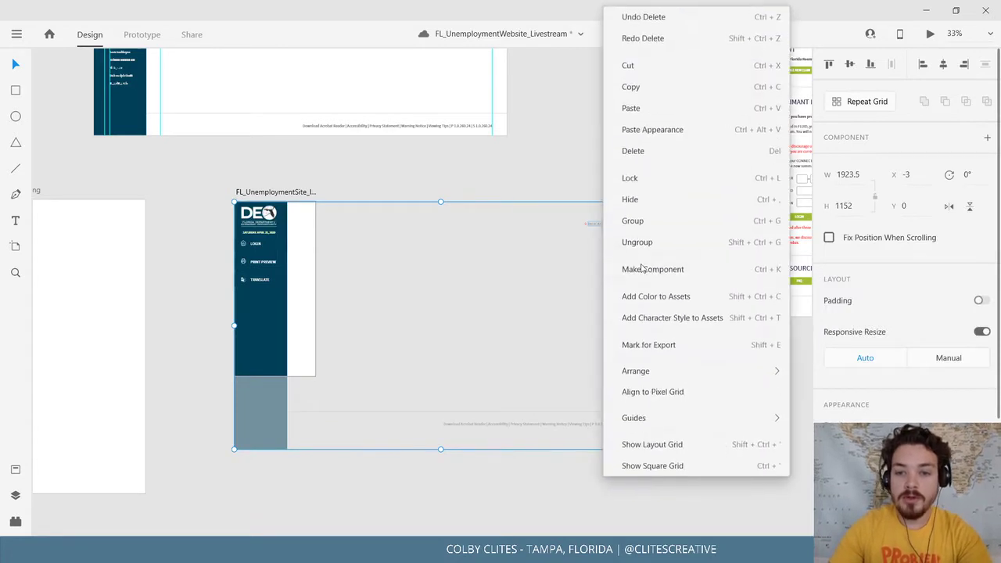
left_click(657, 245)
left_click(615, 223)
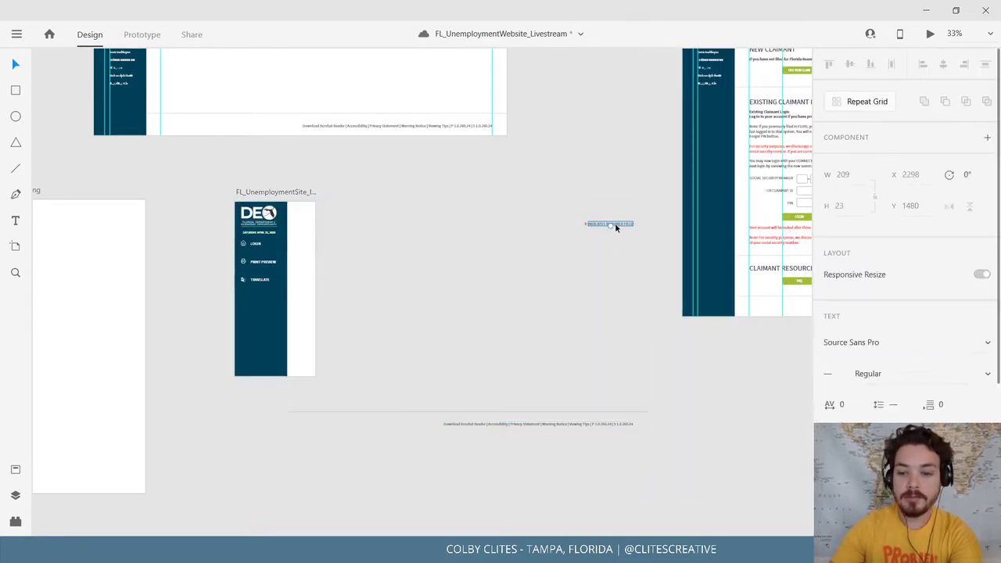
key("Delete")
left_click_drag(404, 369, 612, 482)
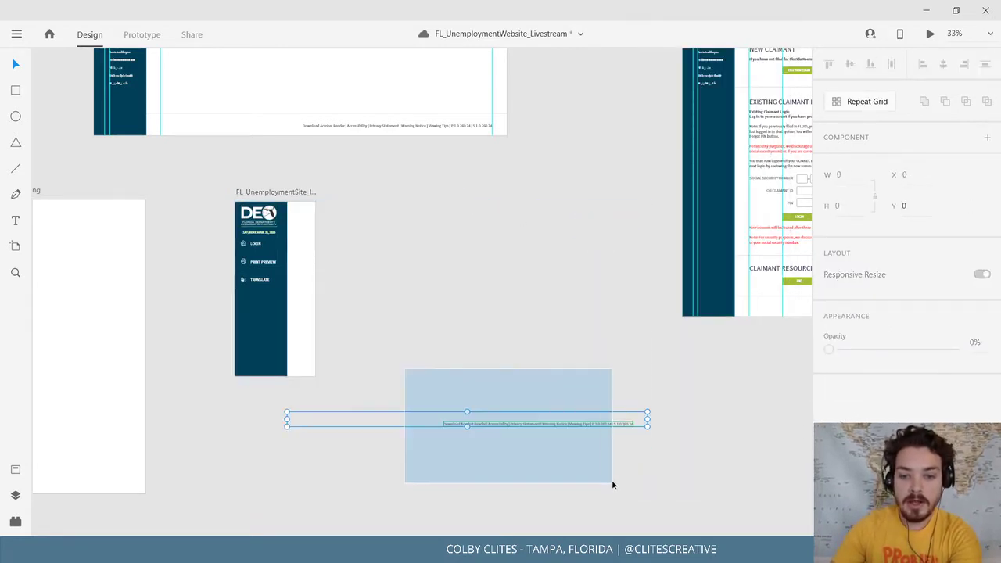
key("Delete")
Scale the DEO logo in the iPhone artboard's sidebar down to about 102 × 62.
left_click_drag(485, 425, 576, 425)
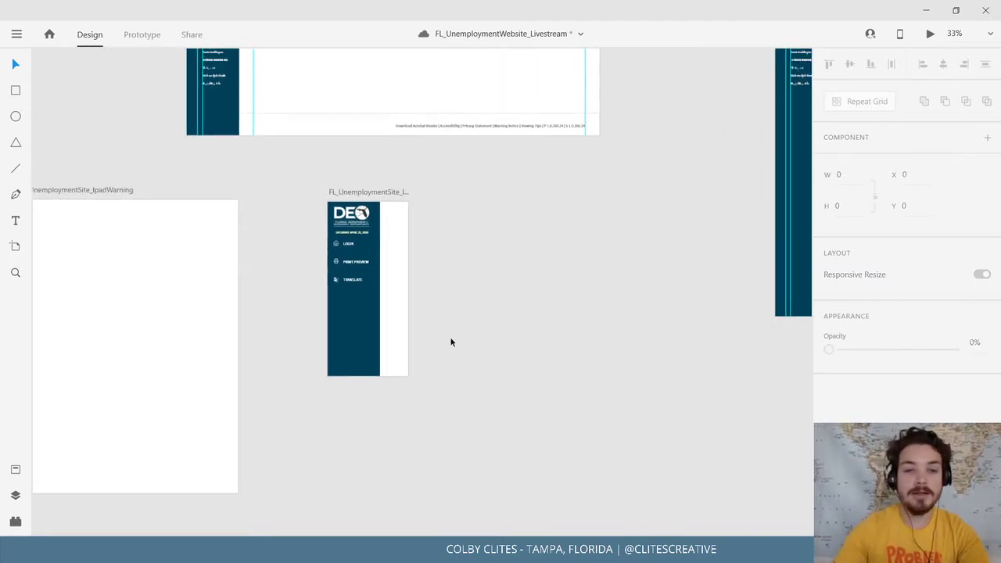
left_click_drag(451, 342, 534, 373)
key("ctrl+1")
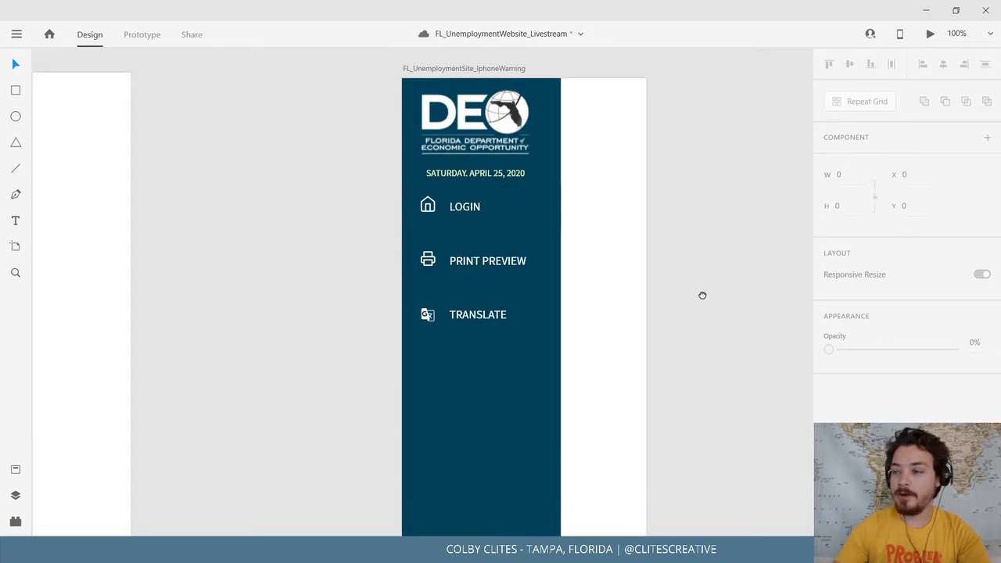
left_click_drag(701, 295, 590, 316)
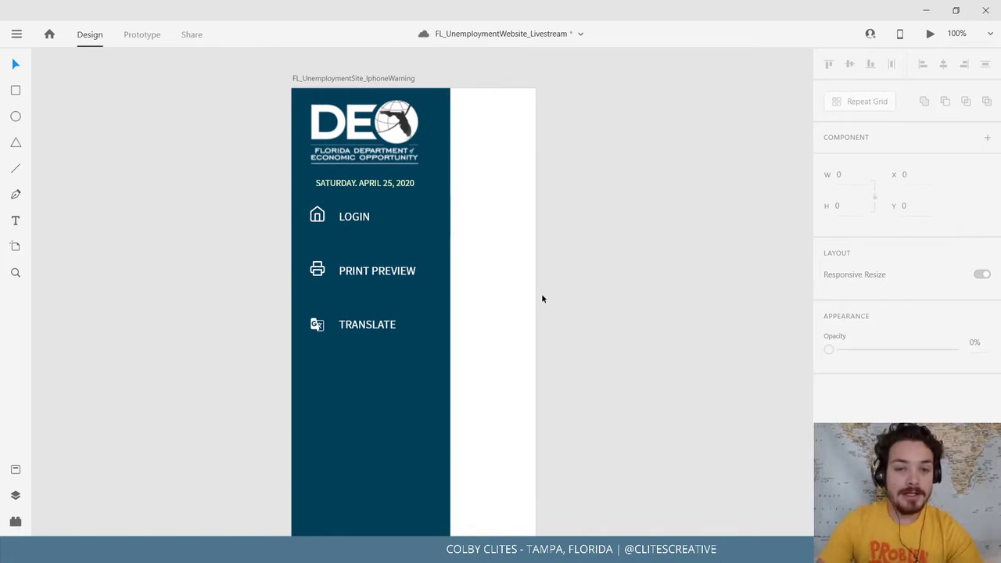
left_click(401, 137)
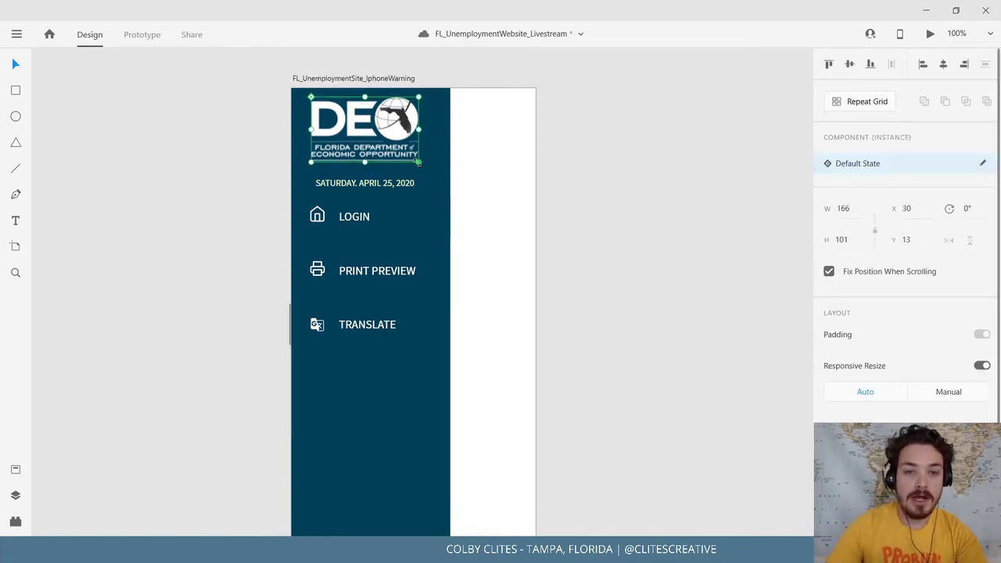
left_click_drag(418, 164, 378, 147)
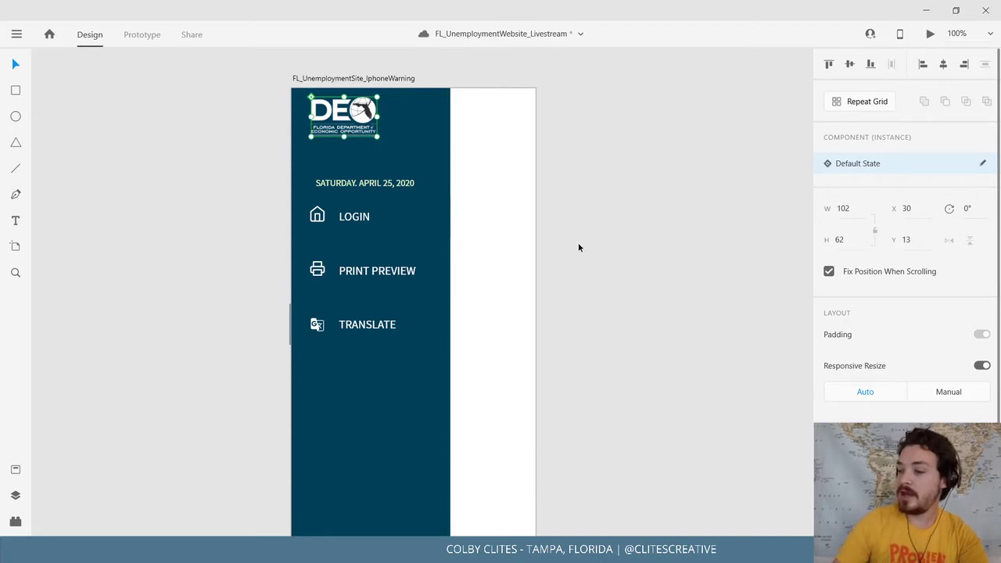
Move the date text up directly beneath the DEO logo, to about X 30, Y 82.
left_click(639, 366)
left_click_drag(628, 379, 614, 356)
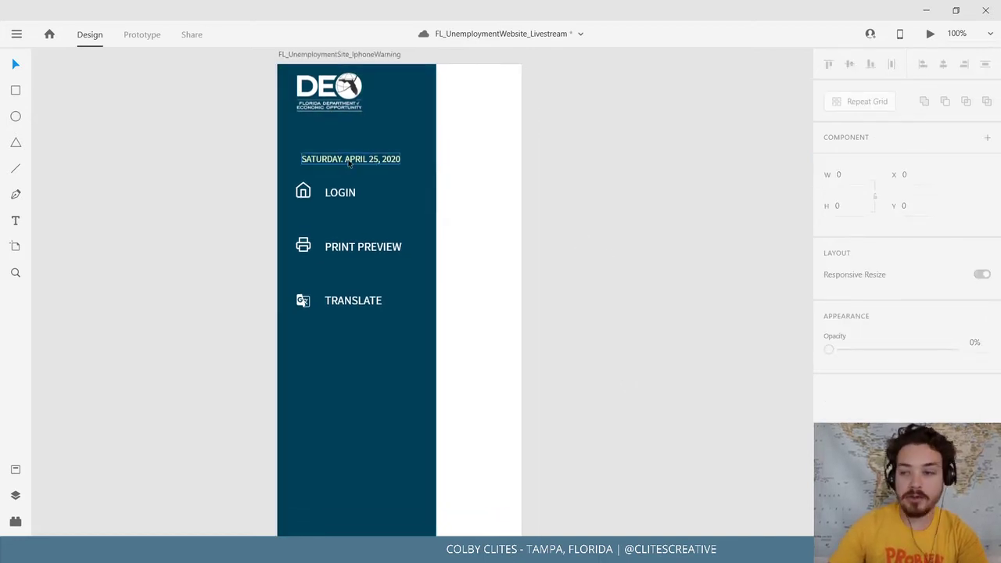
left_click_drag(342, 166, 351, 130)
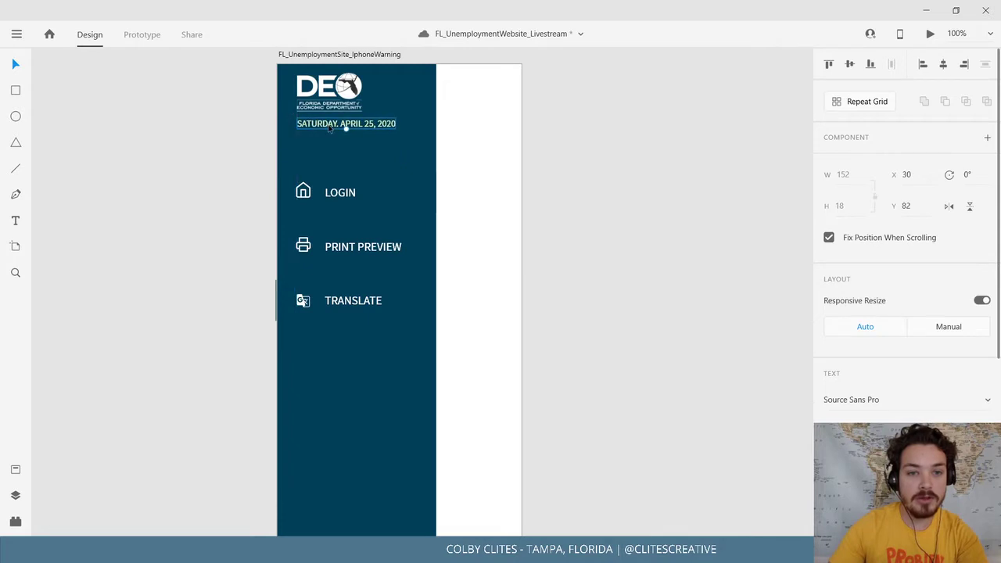
Shorten the weekday in the date text so it reads SAT. APRIL 25, 2020.
double_click(345, 127)
left_click(336, 125)
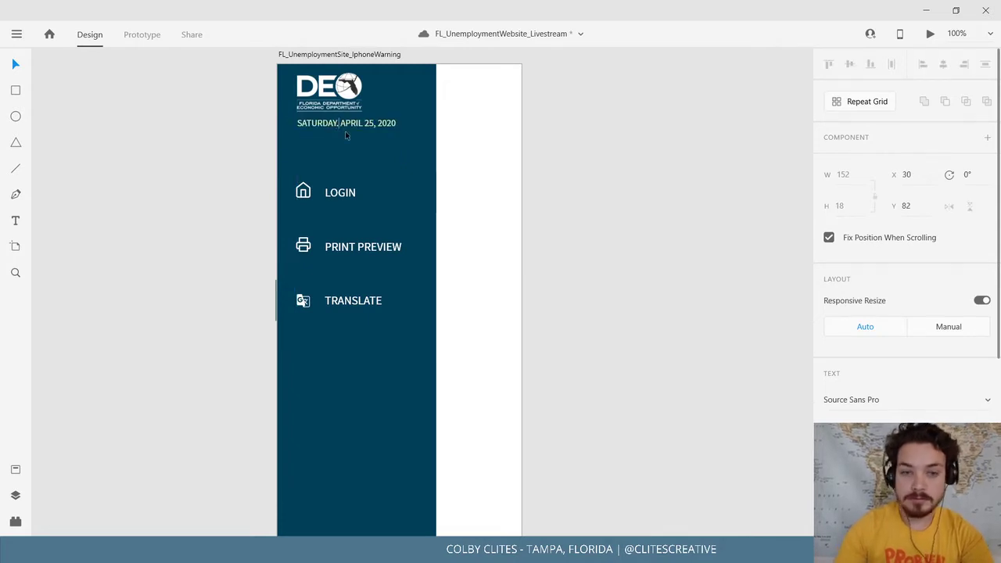
key("BackSpace")
key("BackSpace")
key("BackSpace")
key("BackSpace")
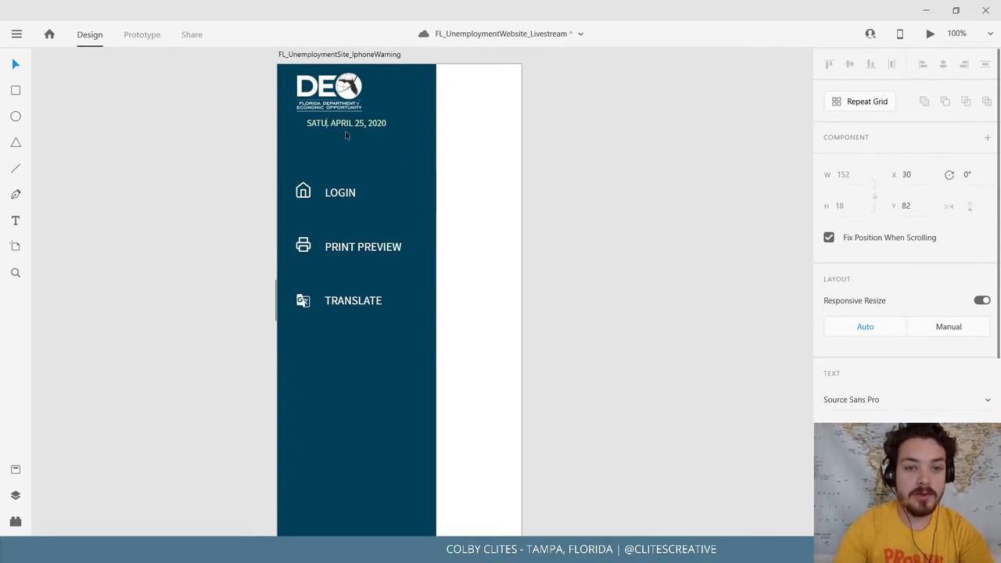
key("BackSpace")
left_click(15, 65)
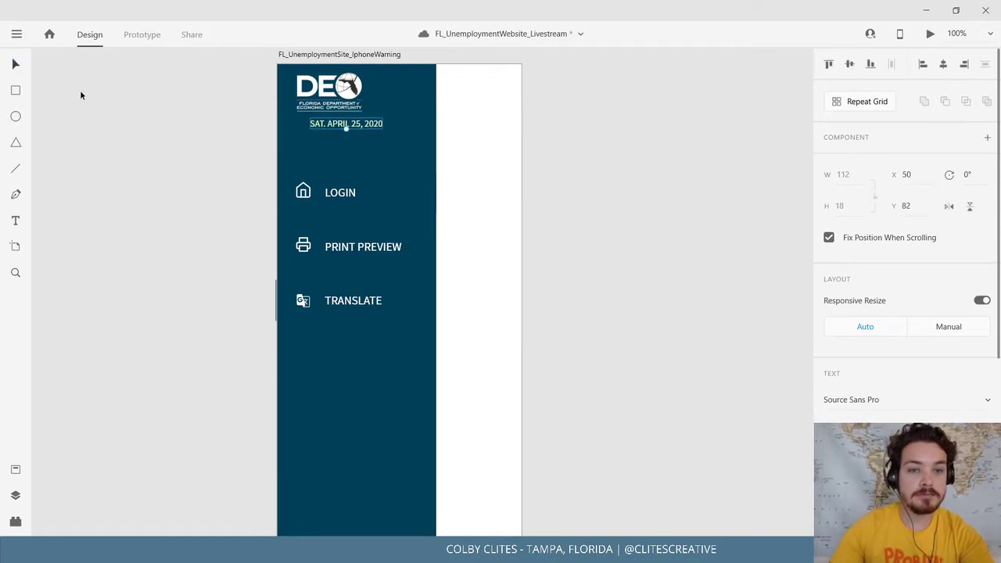
Move the logo and the date closer to the sidebar's outer edge, with the date at about X 14, Y 81.
left_click(196, 109)
left_click_drag(353, 124, 306, 127)
left_click(245, 144)
left_click(310, 127)
left_click(346, 135)
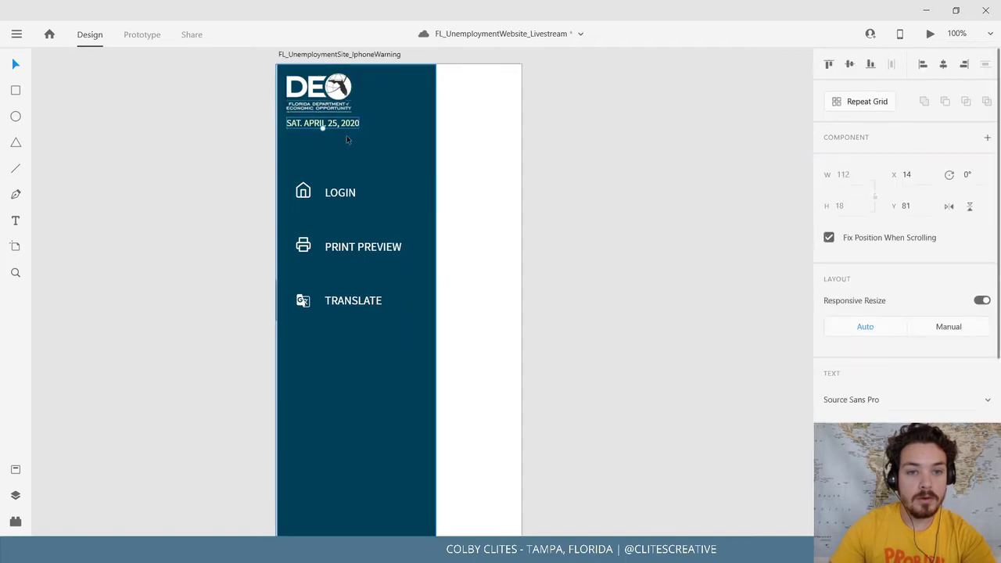
Delete the LOGIN, PRINT PREVIEW and TRANSLATE labels from the sidebar, keeping only their icons.
double_click(352, 196)
double_click(351, 196)
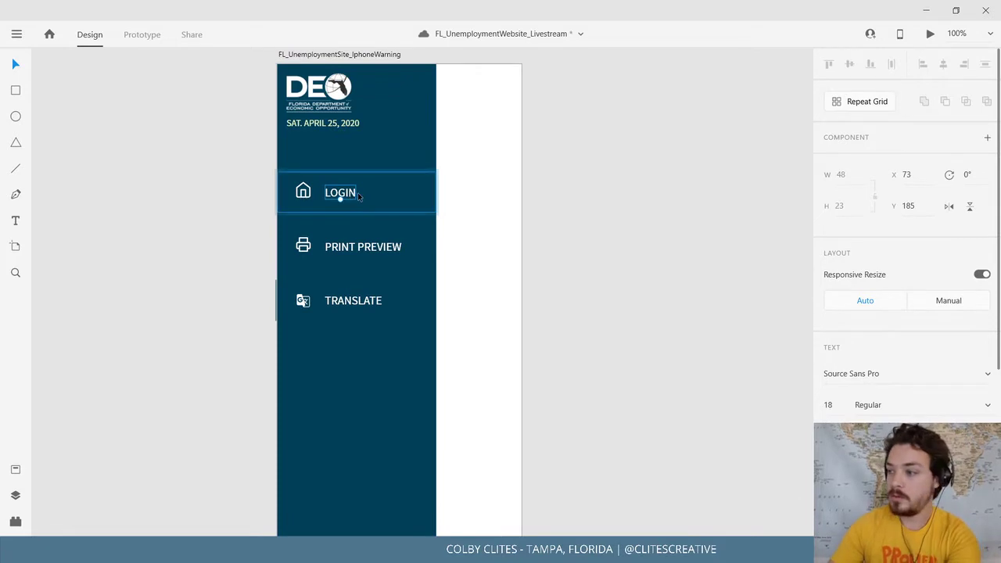
key("Delete")
left_click(363, 251)
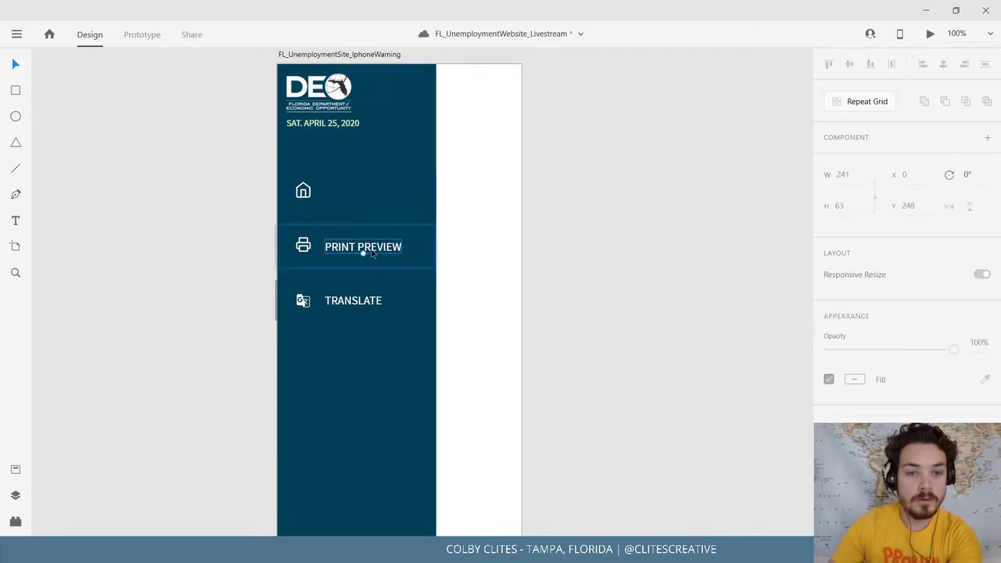
double_click(371, 252)
key("Delete")
left_click(364, 301)
double_click(367, 304)
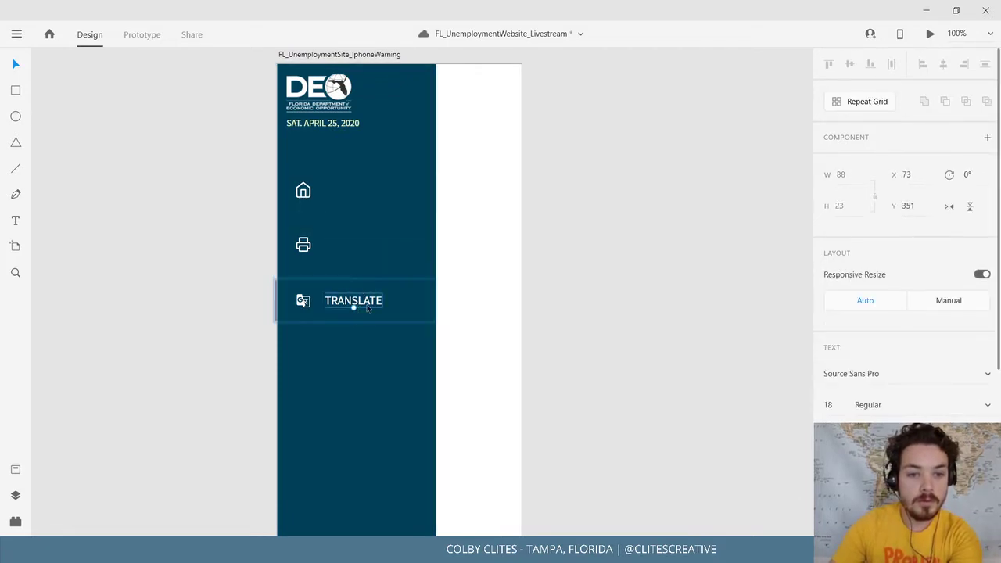
key("Delete")
Narrow the three menu item backgrounds together so they fit closely around their icons.
left_click(397, 244, "shift")
left_click(405, 198, "shift")
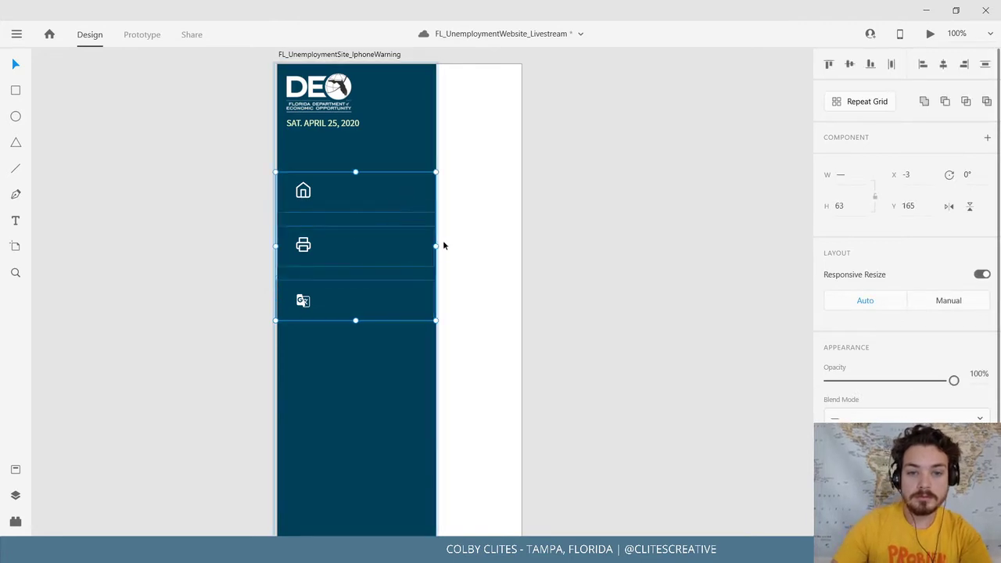
left_click_drag(435, 246, 350, 248)
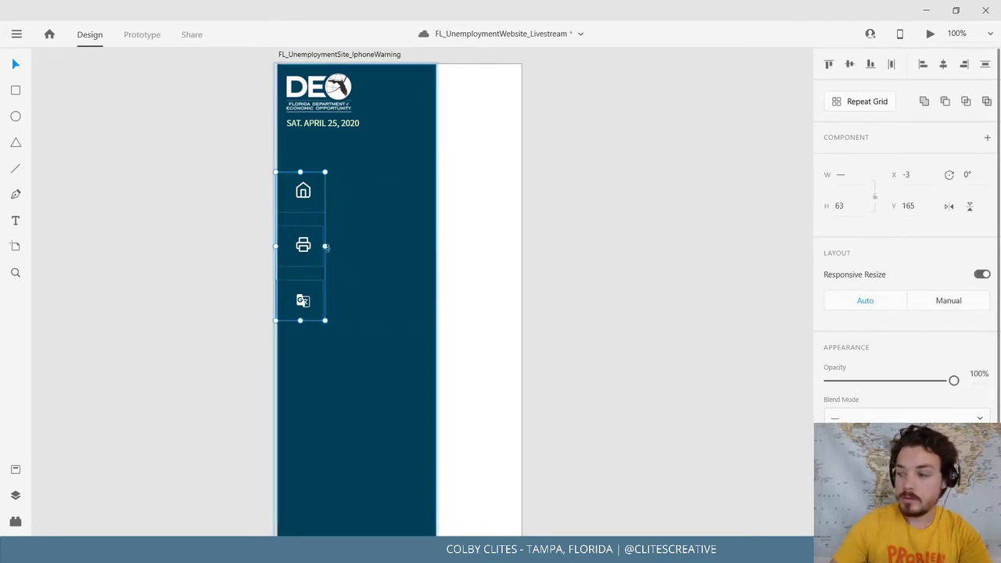
left_click(203, 237)
Narrow the dark blue sidebar to about 119 wide, roughly to the edge of the logo.
left_click(305, 248)
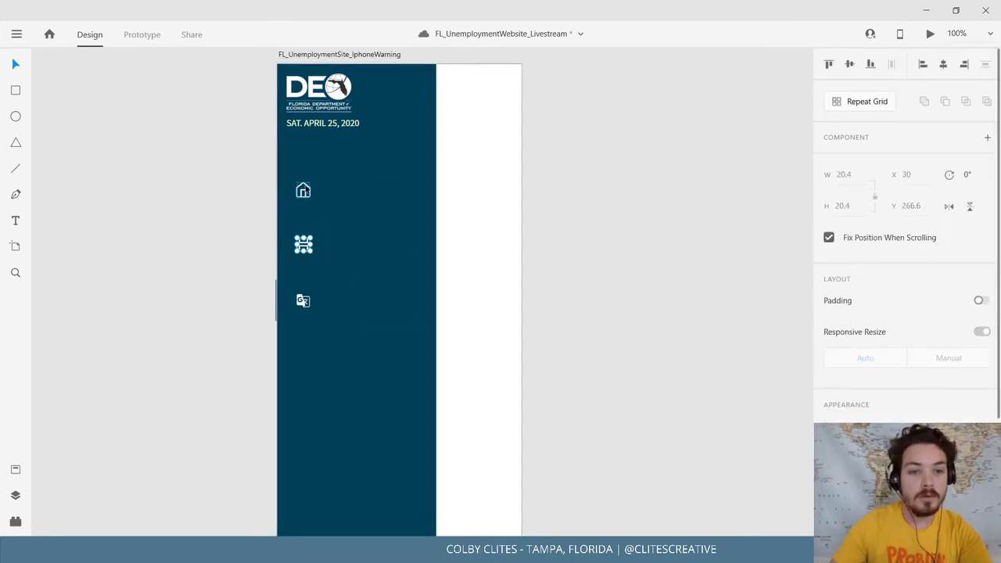
left_click(241, 277)
left_click(382, 202)
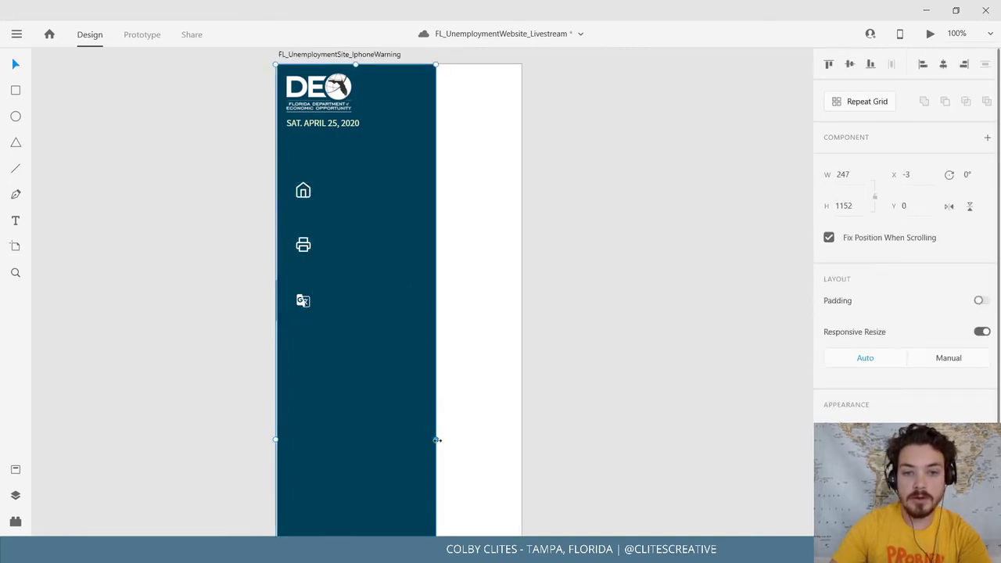
left_click_drag(437, 440, 354, 443)
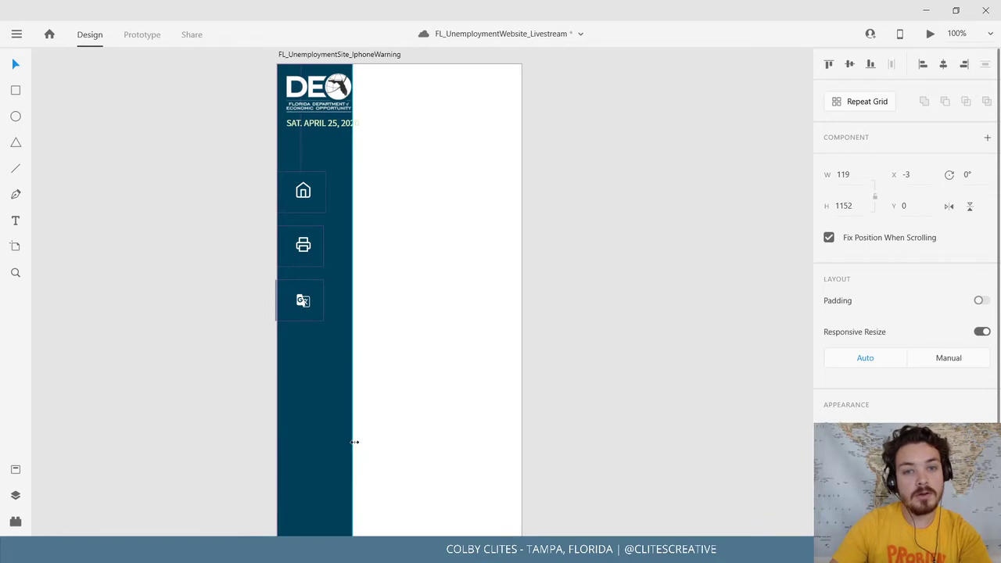
left_click(641, 292)
Delete the home icon and the dark blue sidebar from the iPhone warning artboard.
left_click_drag(584, 284, 598, 339)
left_click(323, 247)
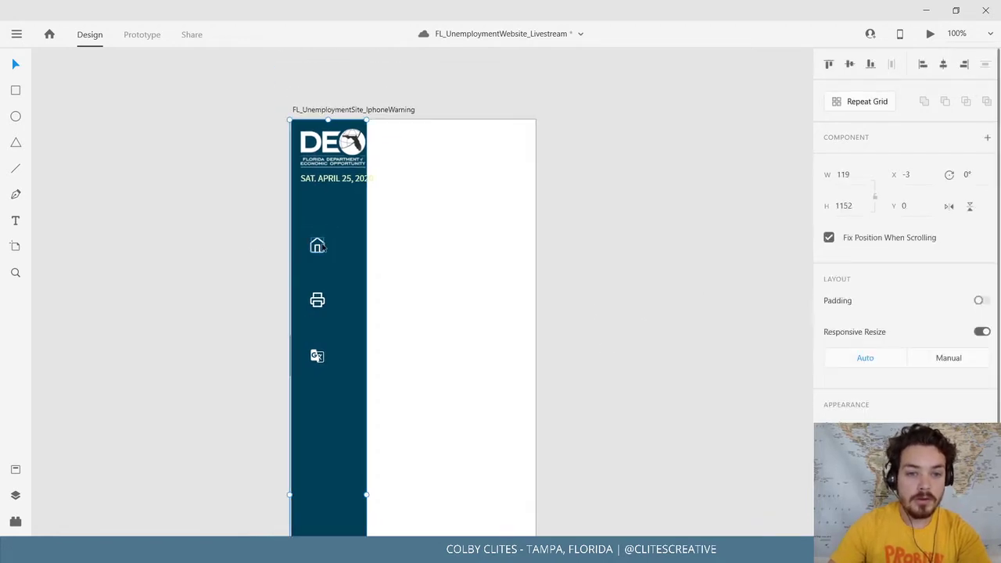
left_click(630, 266)
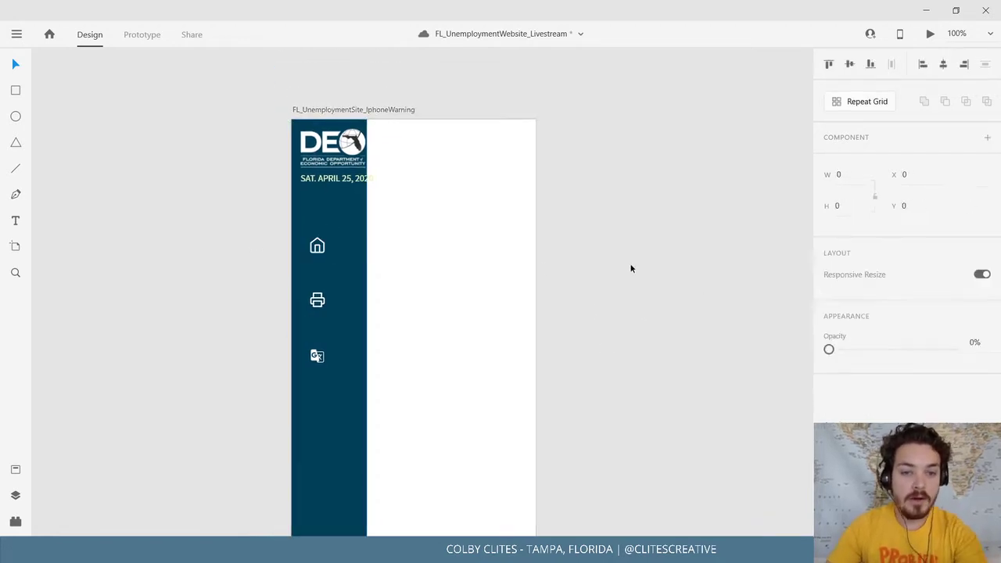
left_click(319, 251)
key("Delete")
left_click(336, 248)
key("Delete")
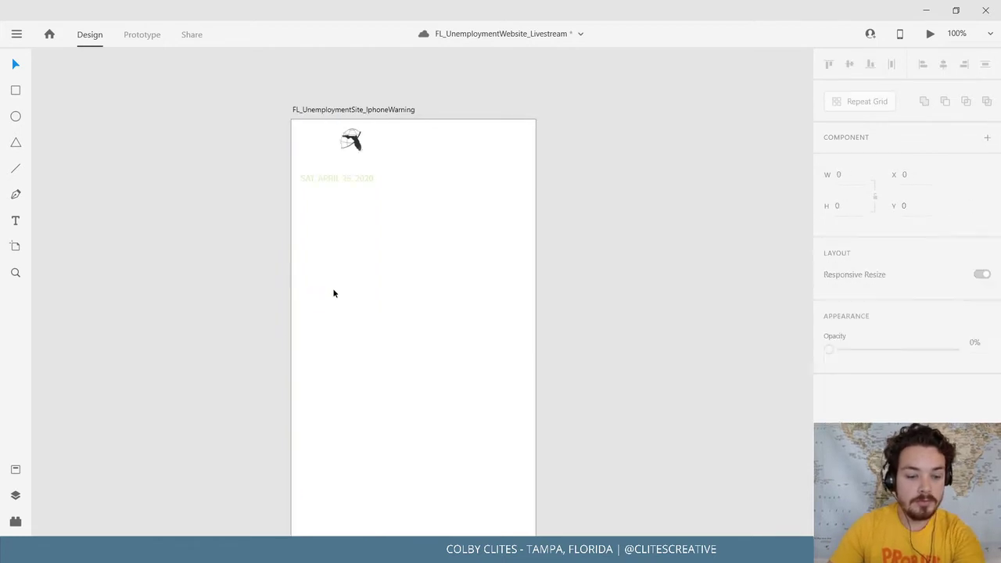
Undo the deletion of the dark blue sidebar, and delete only the translate icon and its background box.
key("ctrl+z")
key("Escape")
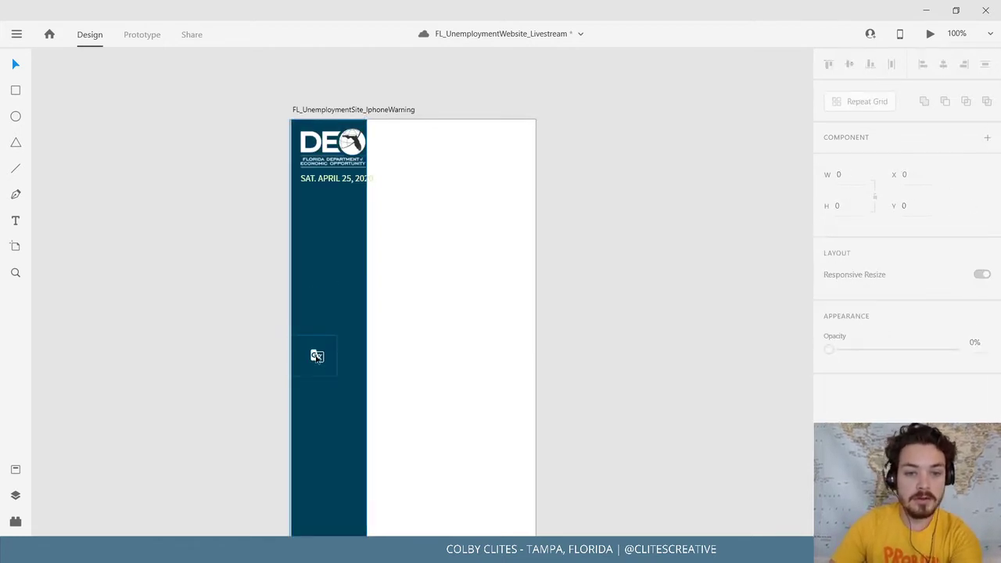
left_click(316, 356)
key("Delete")
double_click(312, 360)
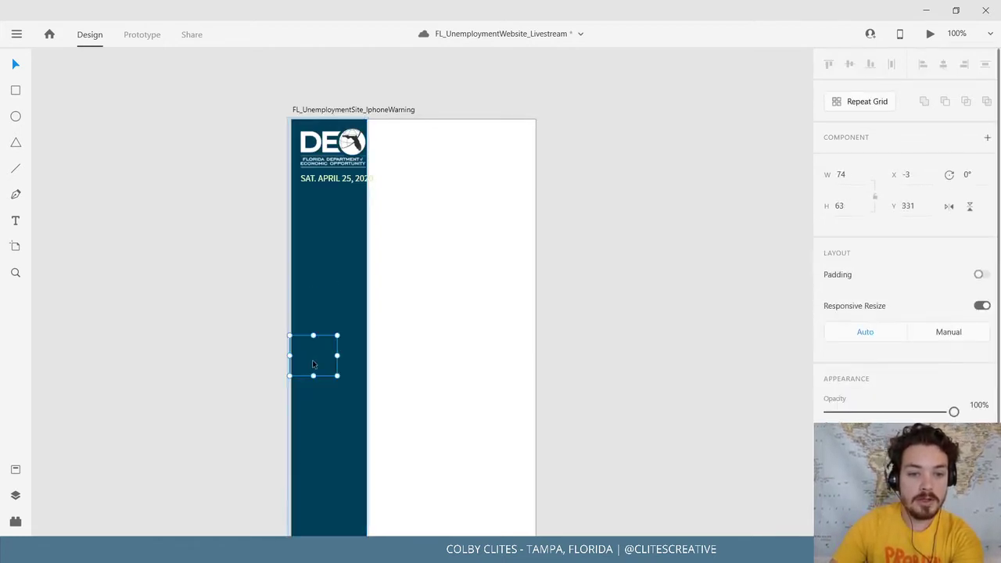
key("Delete")
Move the date slightly lower beneath the logo and shorten its text to "SAT. 4/25, 2020".
left_click(335, 184)
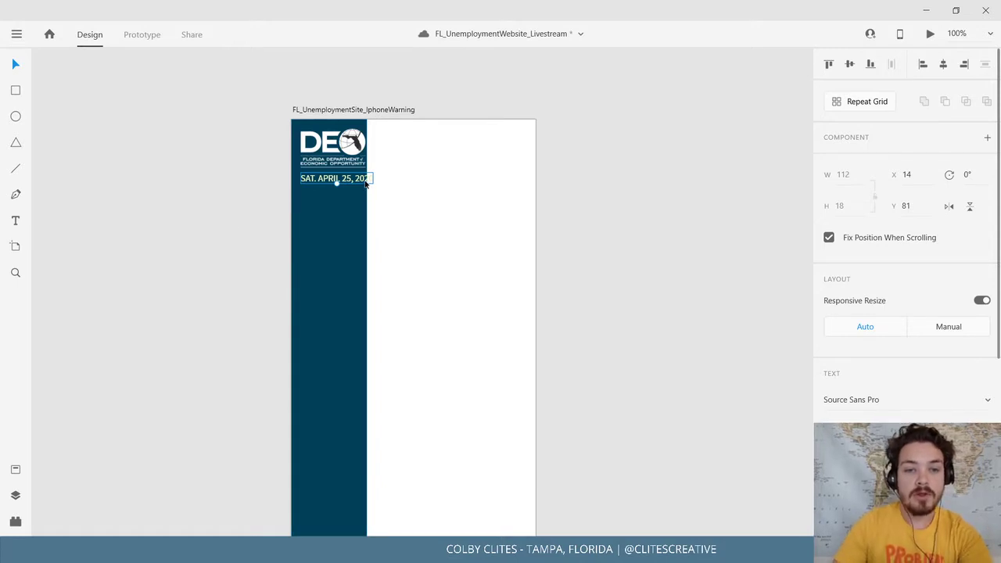
left_click_drag(358, 188, 362, 195)
double_click(335, 190)
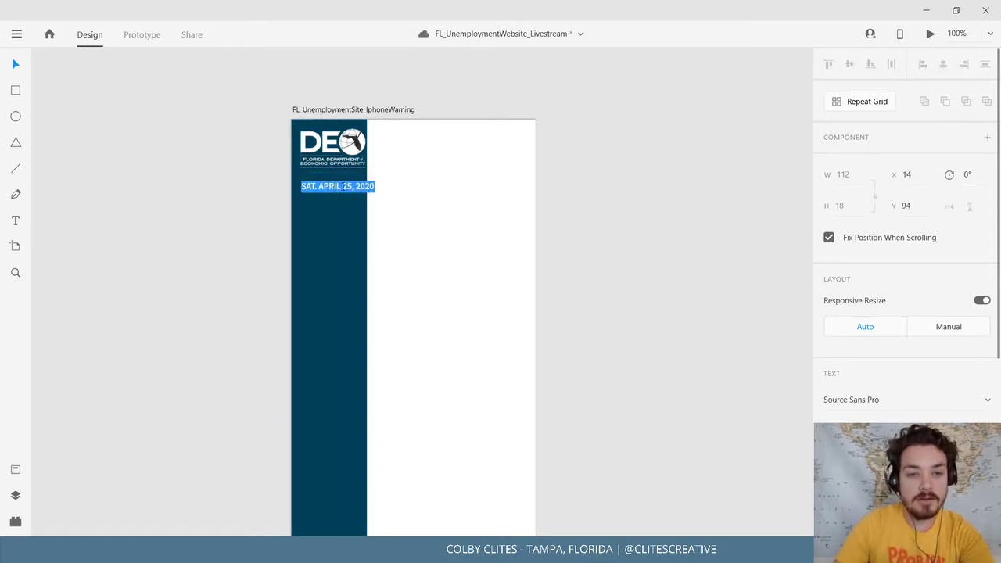
left_click(343, 186)
key("BackSpace")
key("BackSpace")
key("BackSpace")
key("BackSpace")
key("BackSpace")
key("BackSpace")
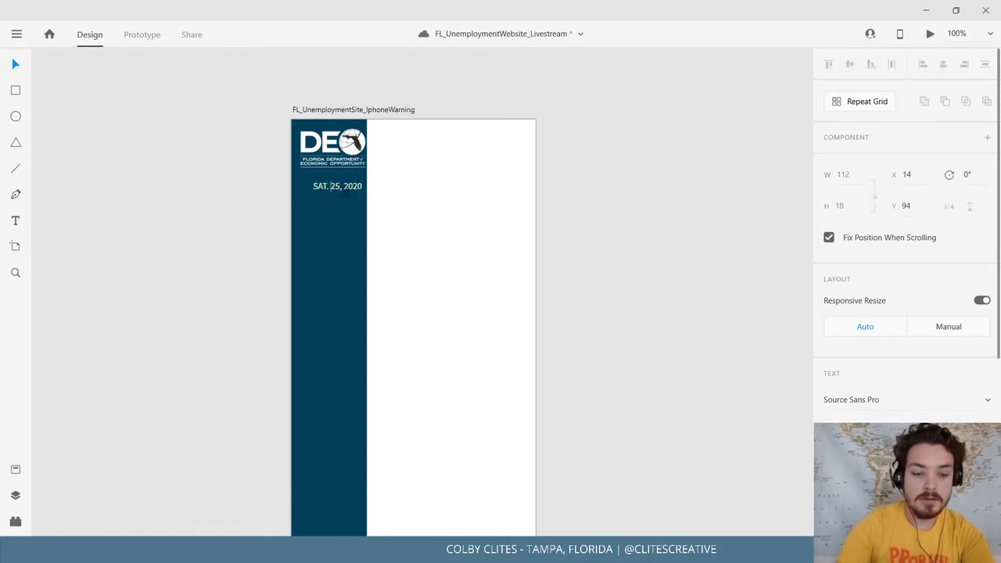
type("4/")
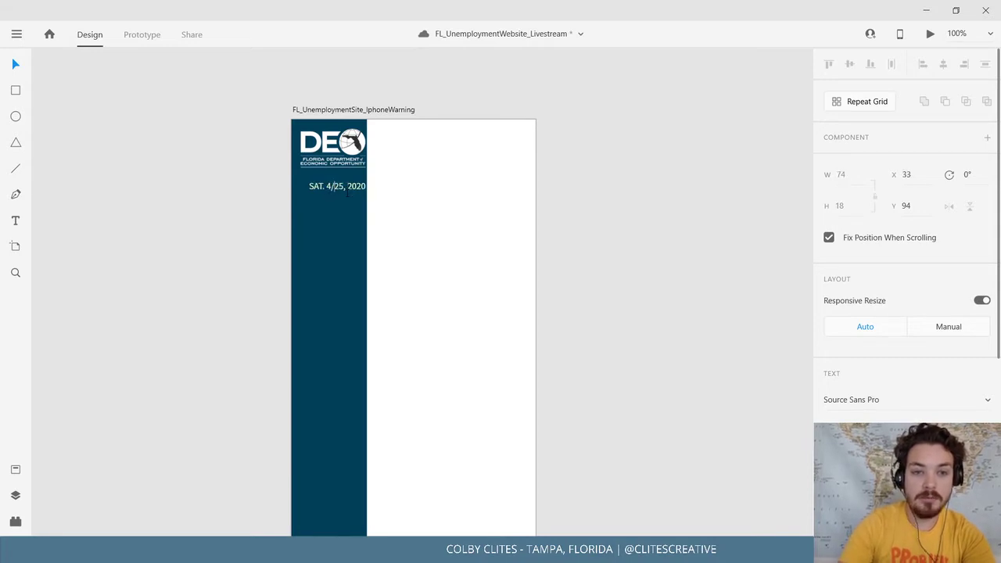
left_click(23, 67)
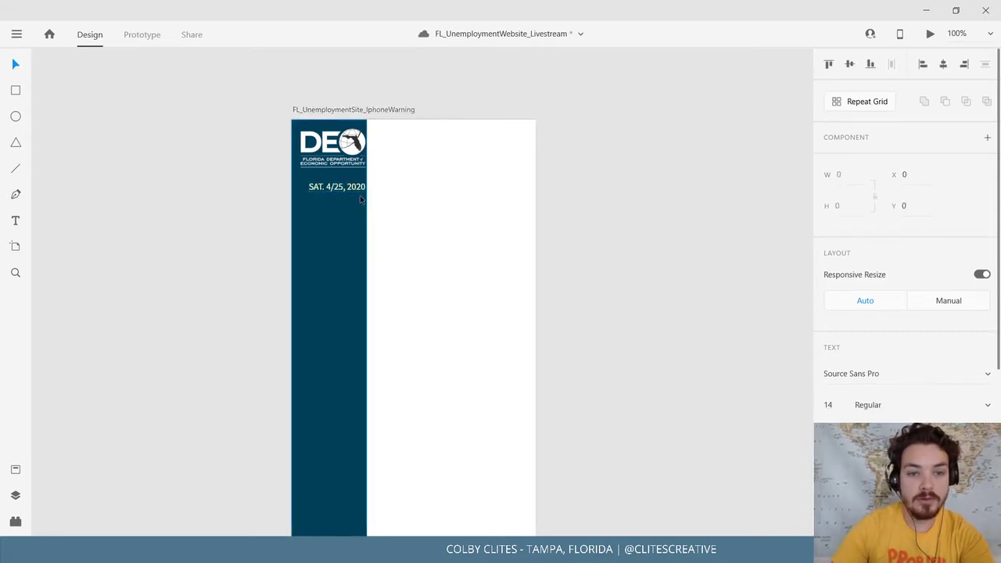
Shrink the DEO logo to about 87 by 53 and set the date directly beneath it, aligned to its left edge.
left_click_drag(360, 194, 353, 182)
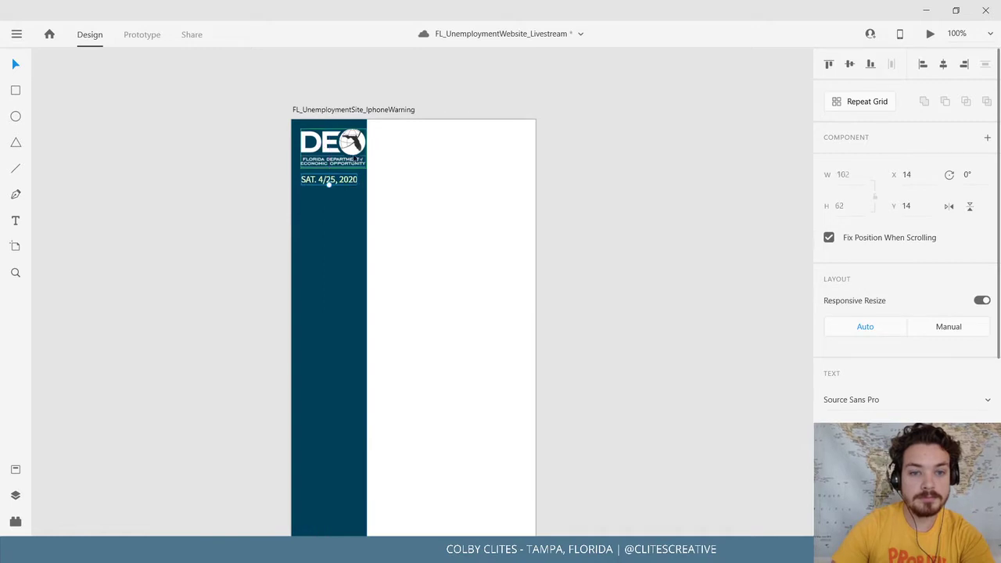
left_click(359, 167)
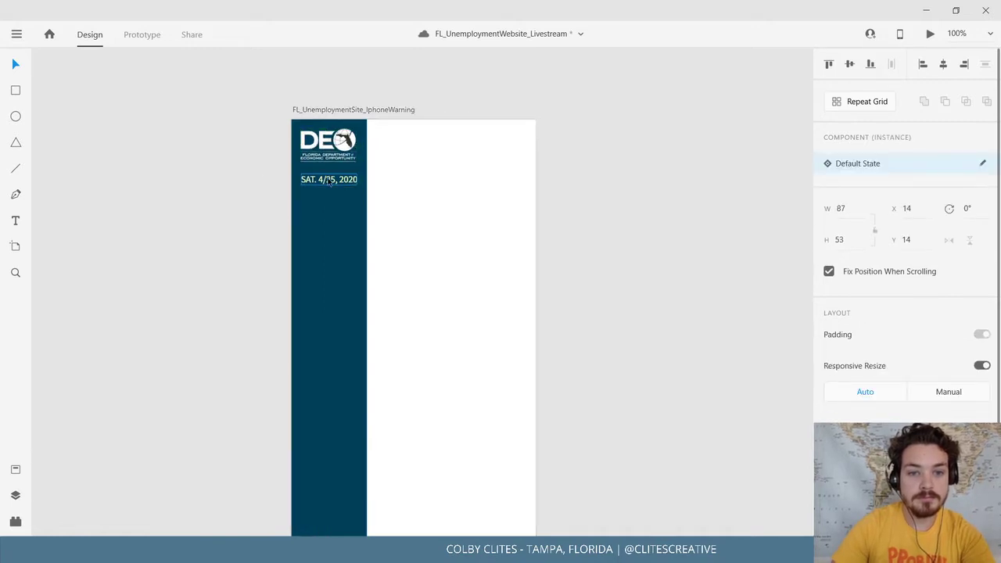
left_click_drag(330, 183, 330, 175)
left_click(256, 194)
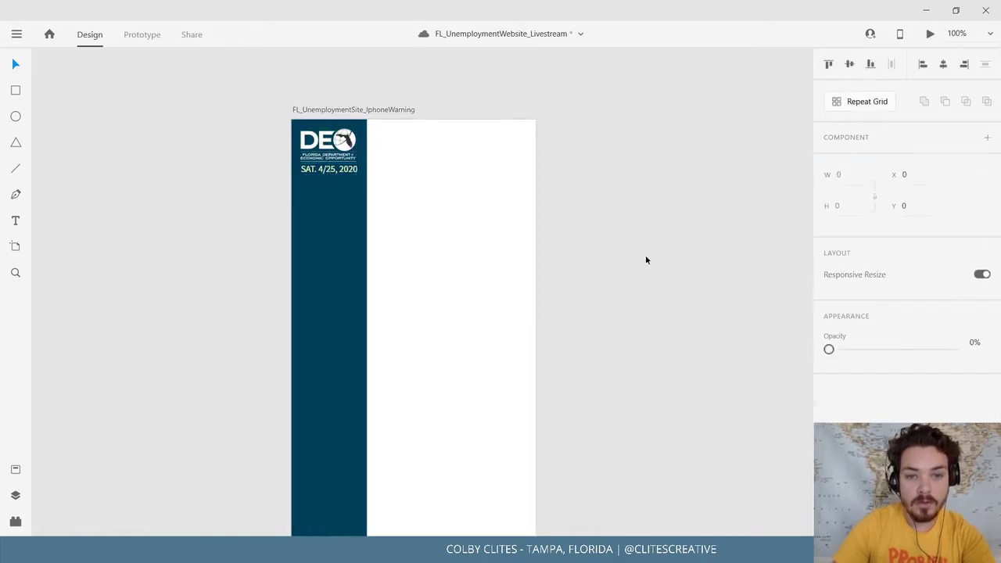
Look through the featured collections, essential plugins and categories in the plugin marketplace.
key("space")
left_click_drag(646, 276, 558, 219)
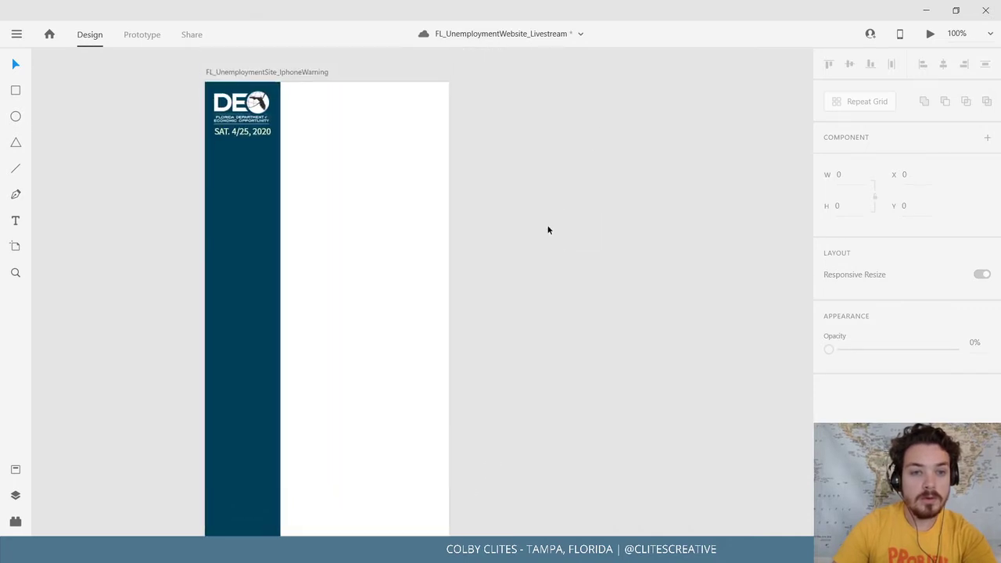
left_click_drag(149, 421, 203, 394)
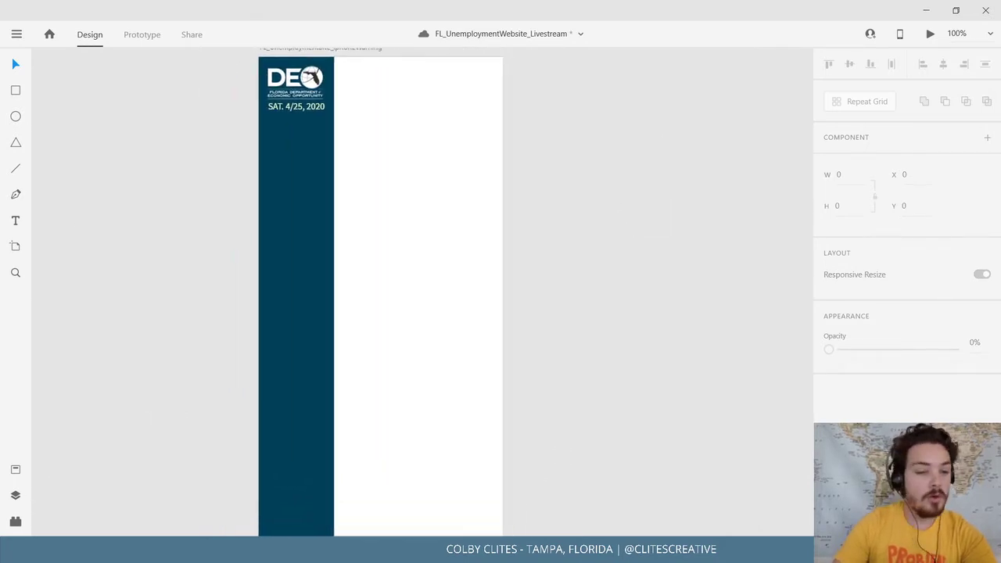
left_click(16, 522)
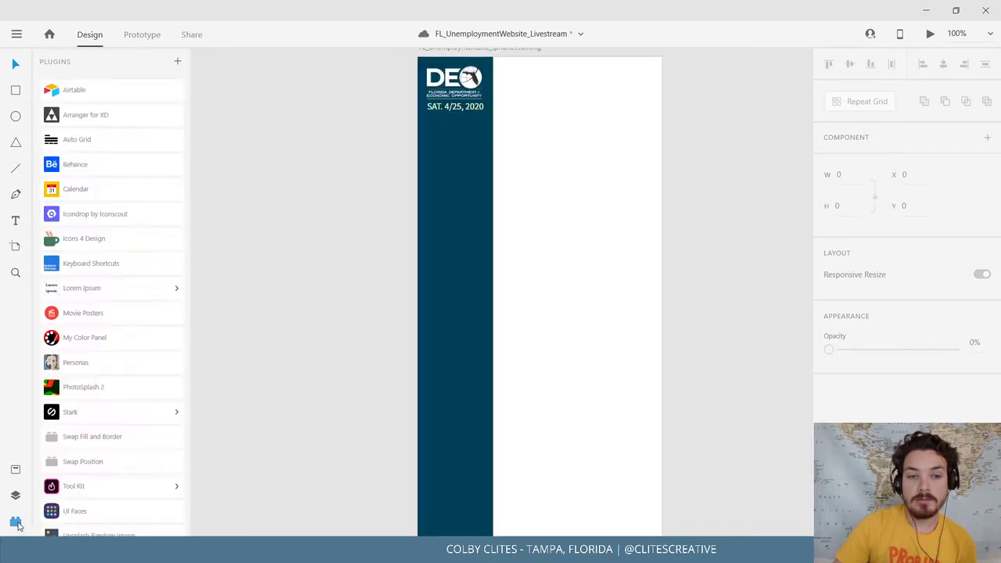
left_click(178, 61)
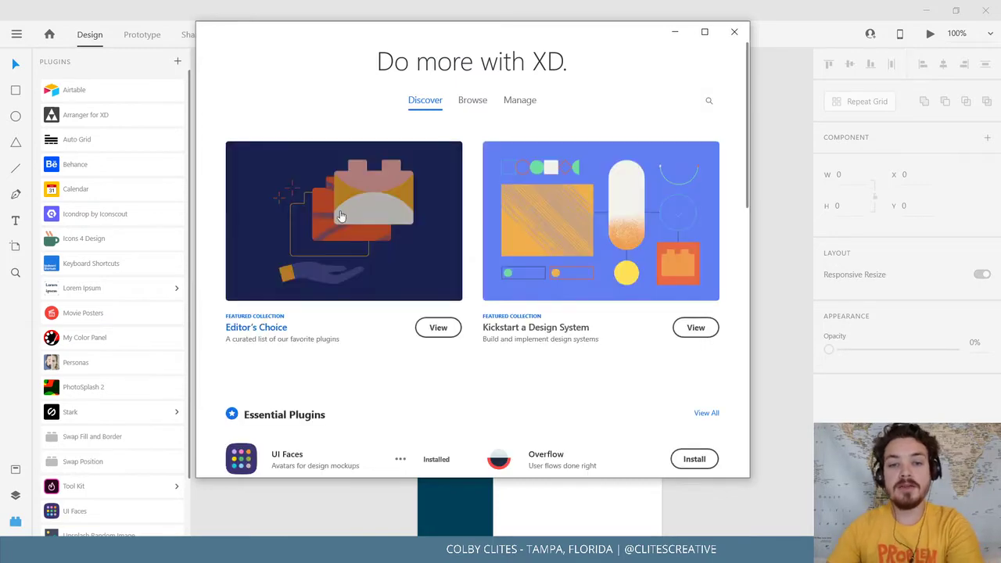
scroll(341, 216, "down", 5)
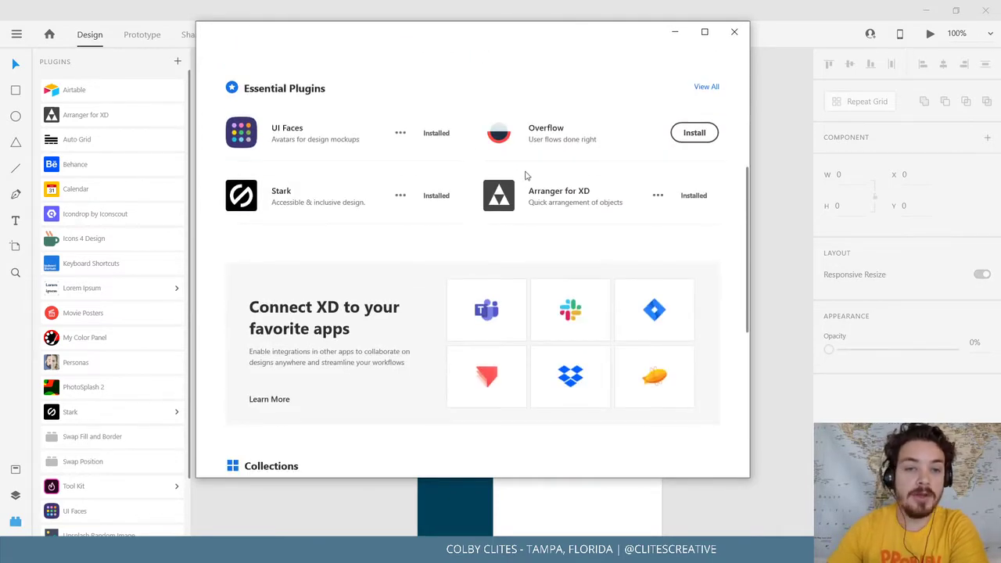
scroll(478, 190, "down", 5)
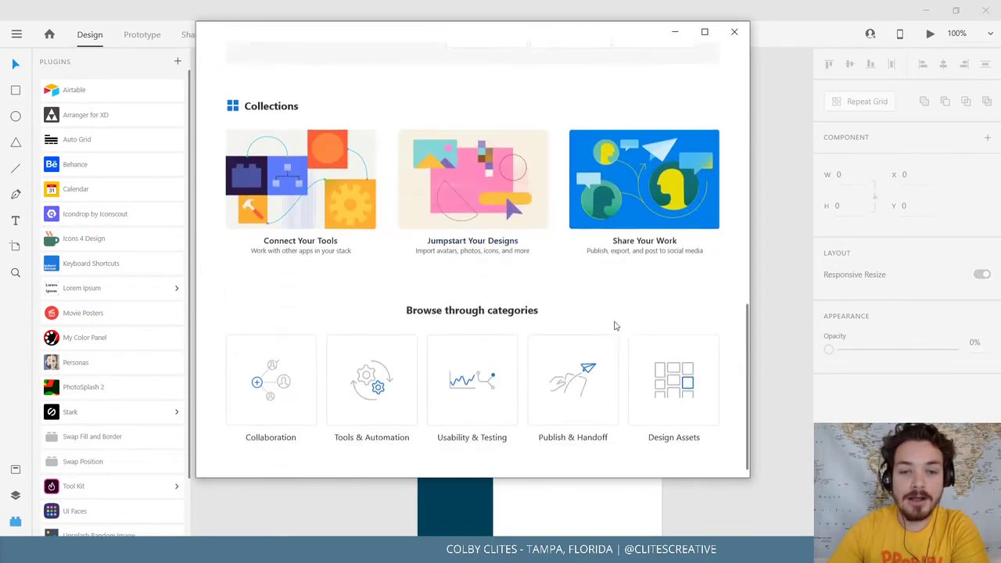
scroll(494, 242, "up", 4)
scroll(494, 243, "up", 5)
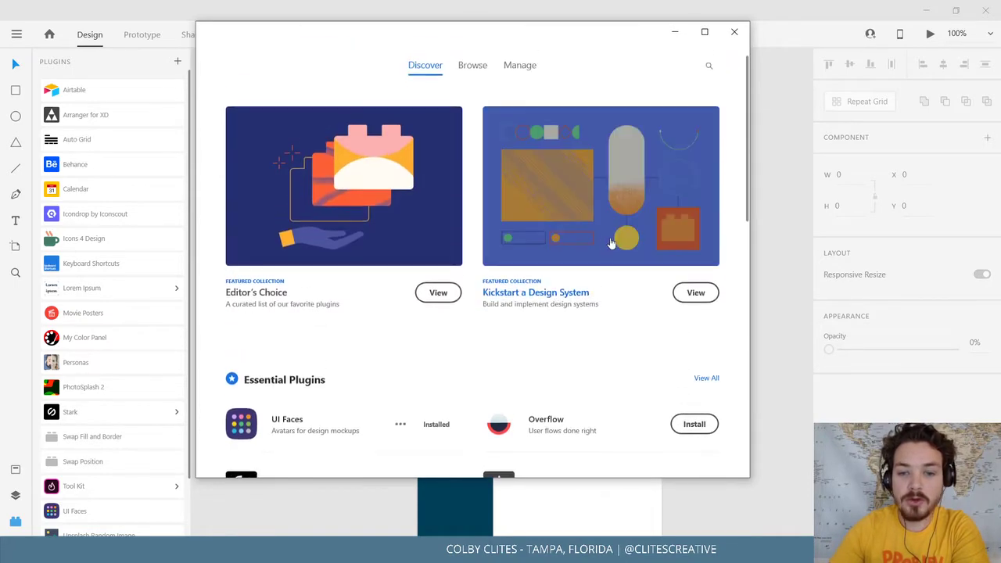
left_click(734, 31)
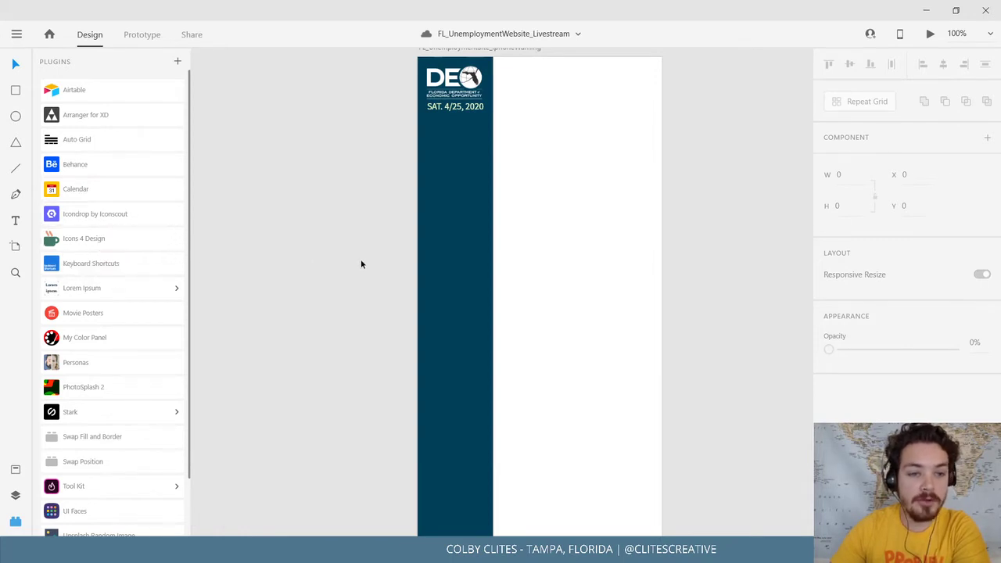
Select the iPhone warning artboard and search the Icons 4 Design plugin for "hamburger".
left_click_drag(330, 263, 305, 301)
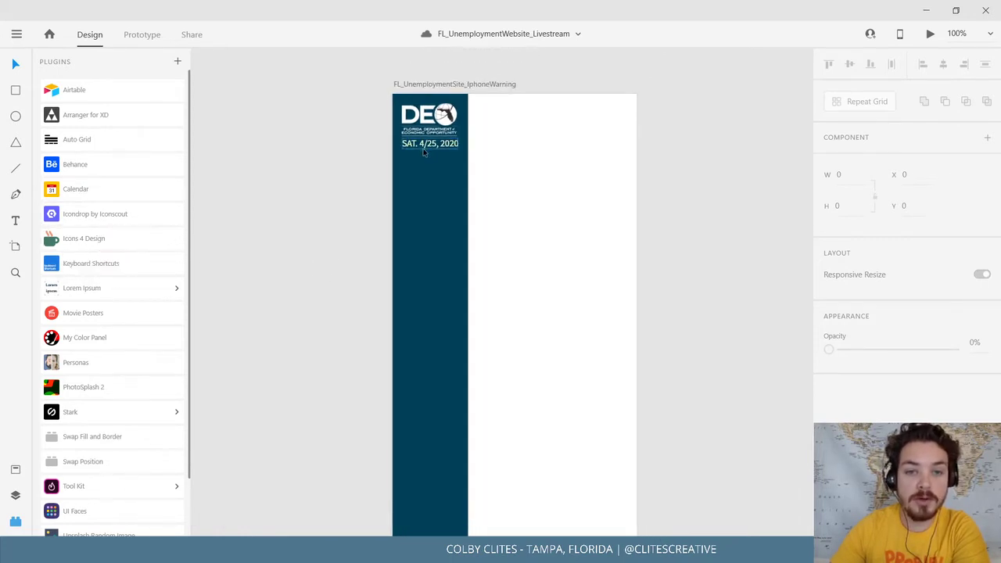
left_click(437, 85)
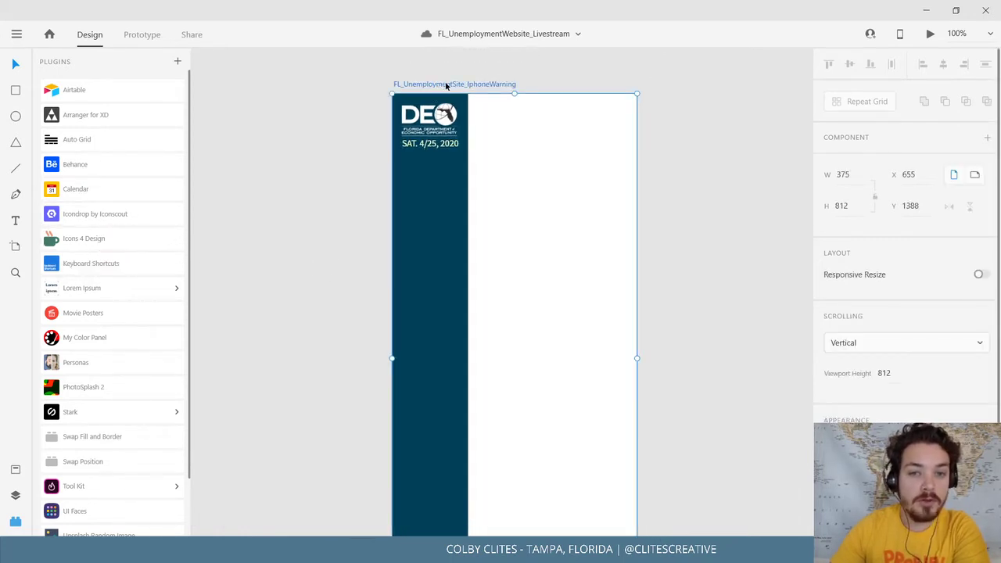
left_click(91, 247)
left_click(78, 131)
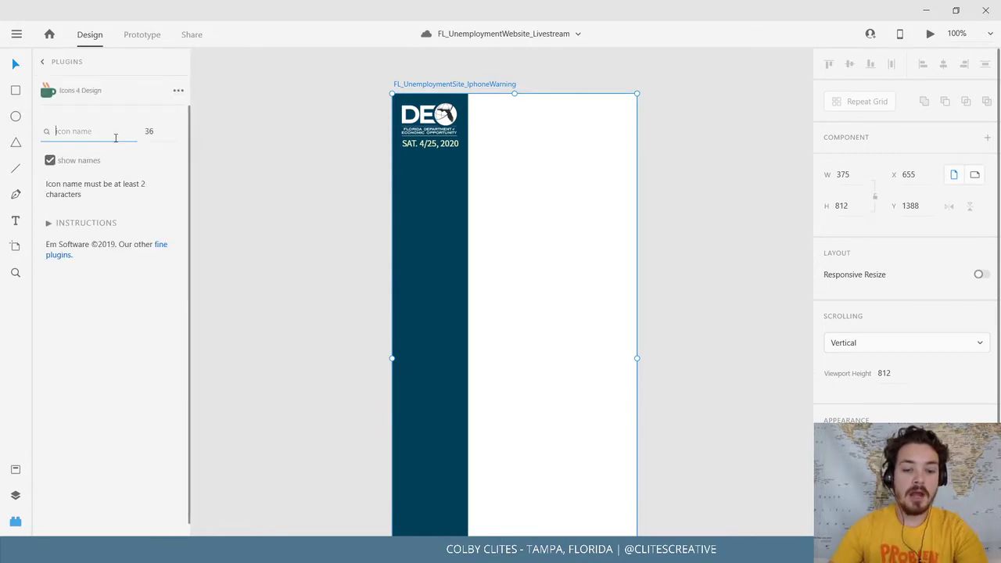
type("hamburger")
key("Return")
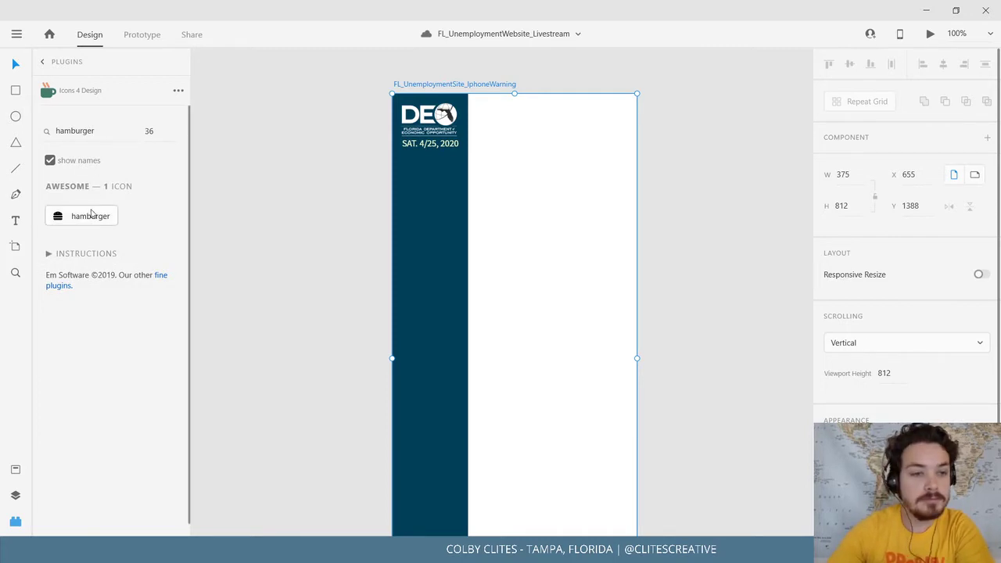
Search the icon plugin for "menu", and place the Ionic md-menu icon in the sidebar below the date, at about X 31, Y 140.
double_click(110, 130)
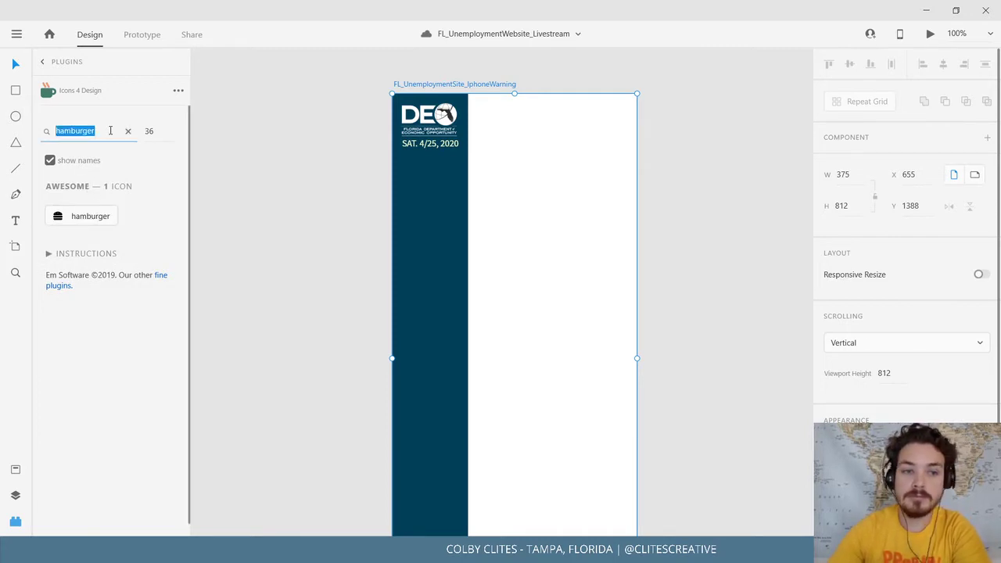
type("menu")
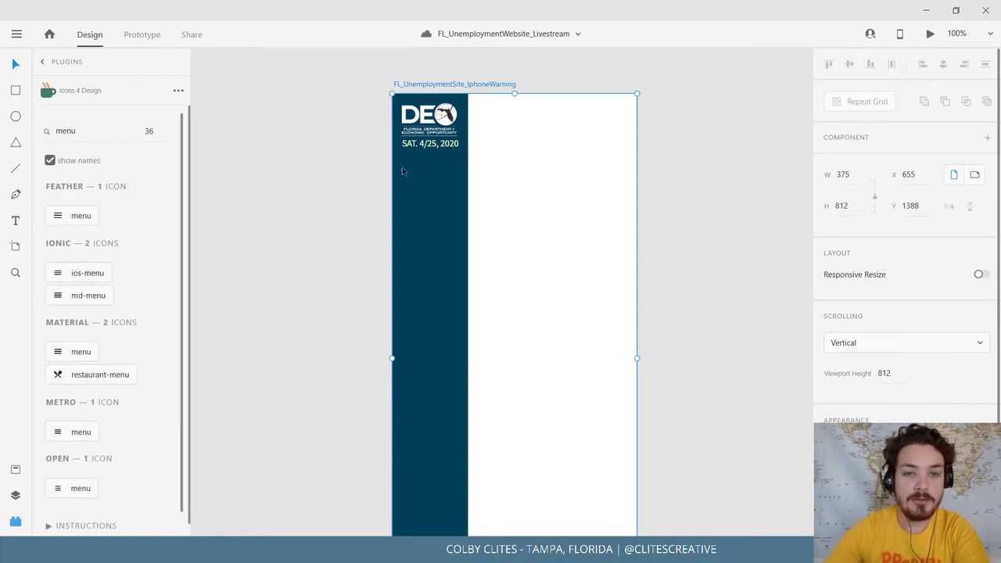
left_click(88, 295)
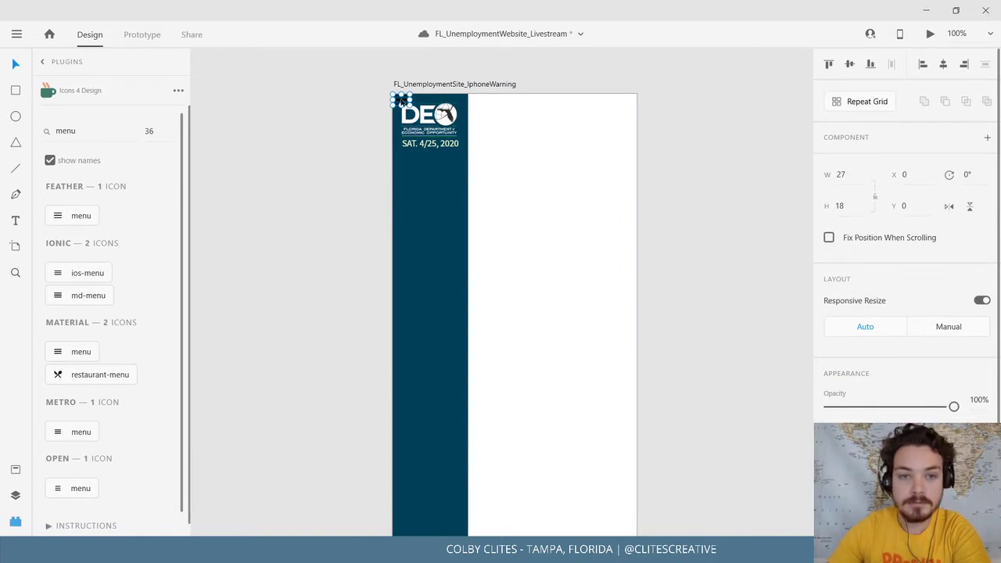
left_click_drag(400, 100, 418, 192)
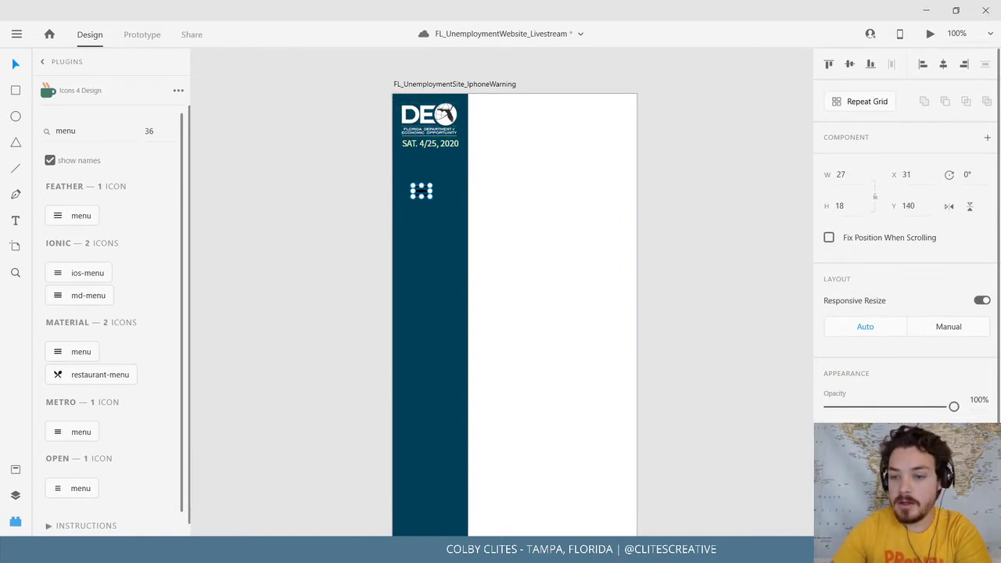
Recolor the menu icon white with the saved #FFFFFF color from the document assets.
left_click(844, 440)
left_click(643, 383)
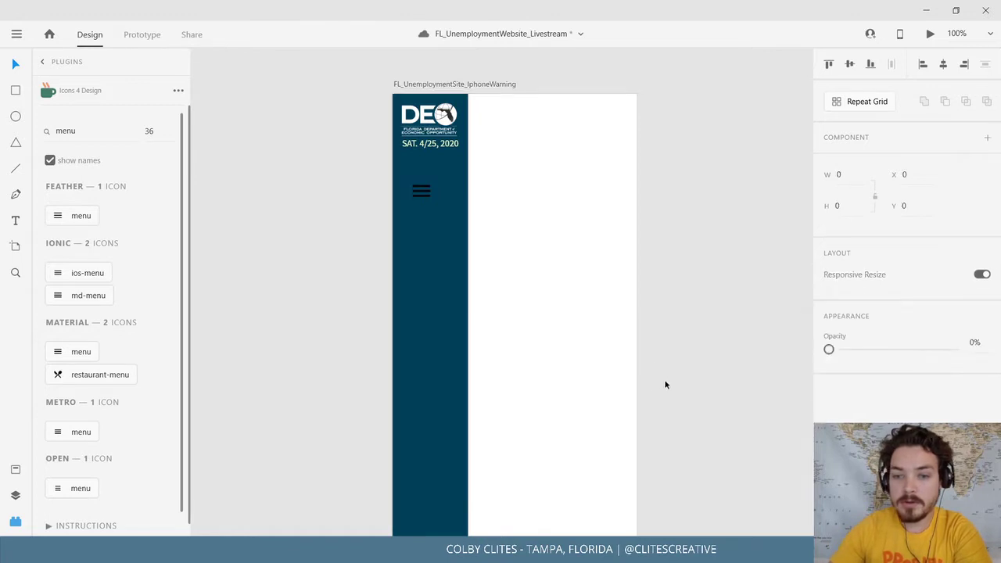
left_click(425, 194)
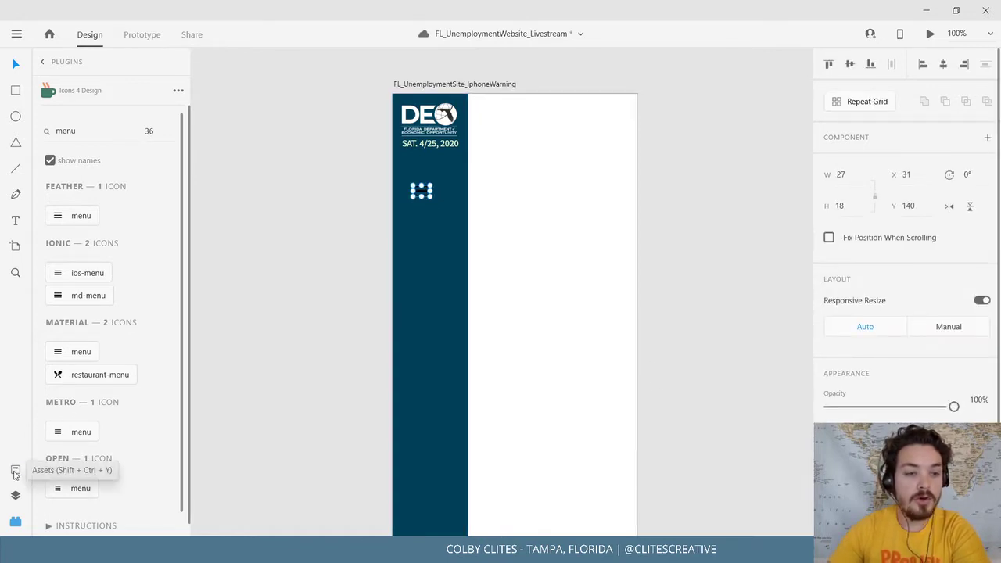
left_click(15, 473)
scroll(126, 331, "down", 5)
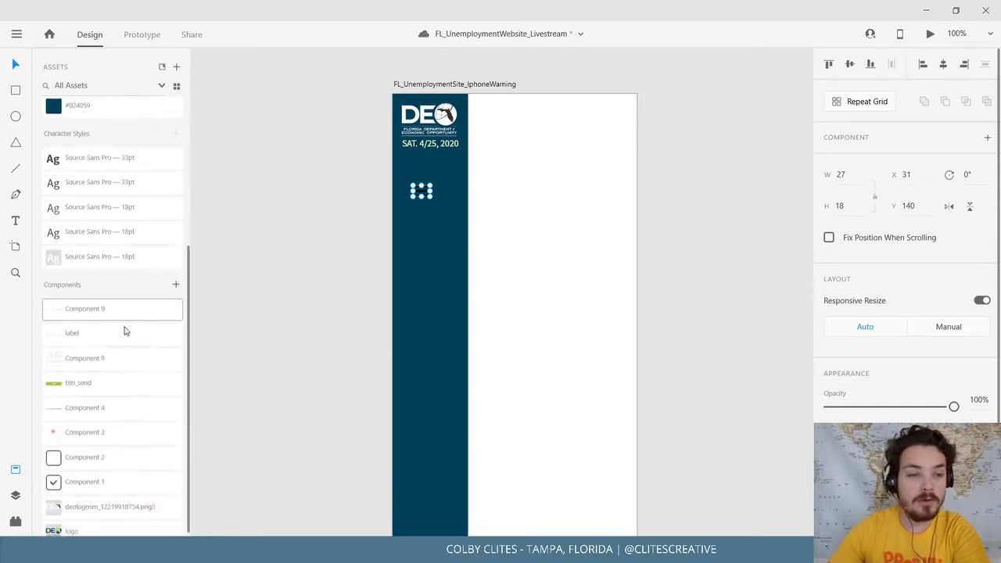
scroll(130, 356, "up", 5)
scroll(86, 442, "down", 5)
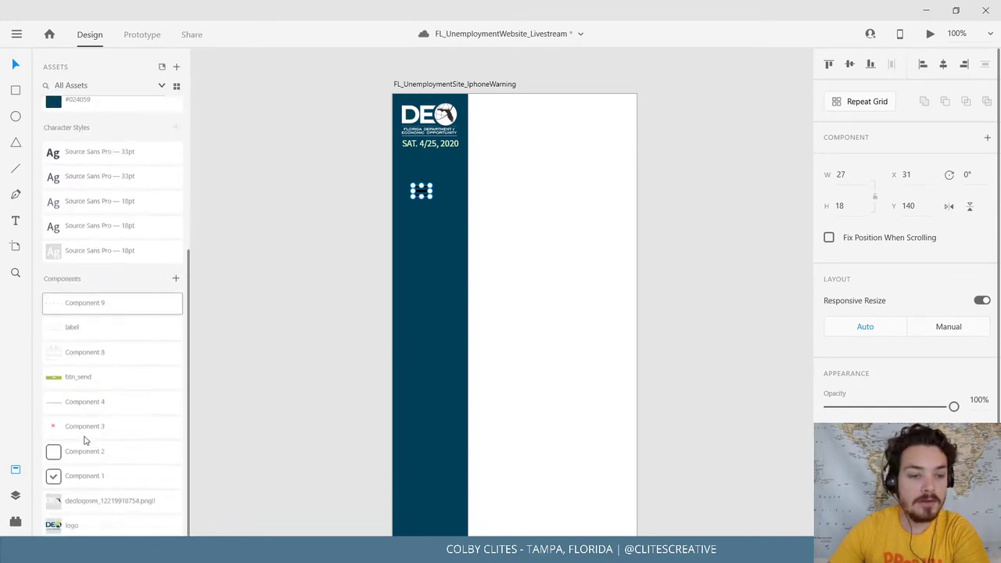
scroll(95, 447, "up", 5)
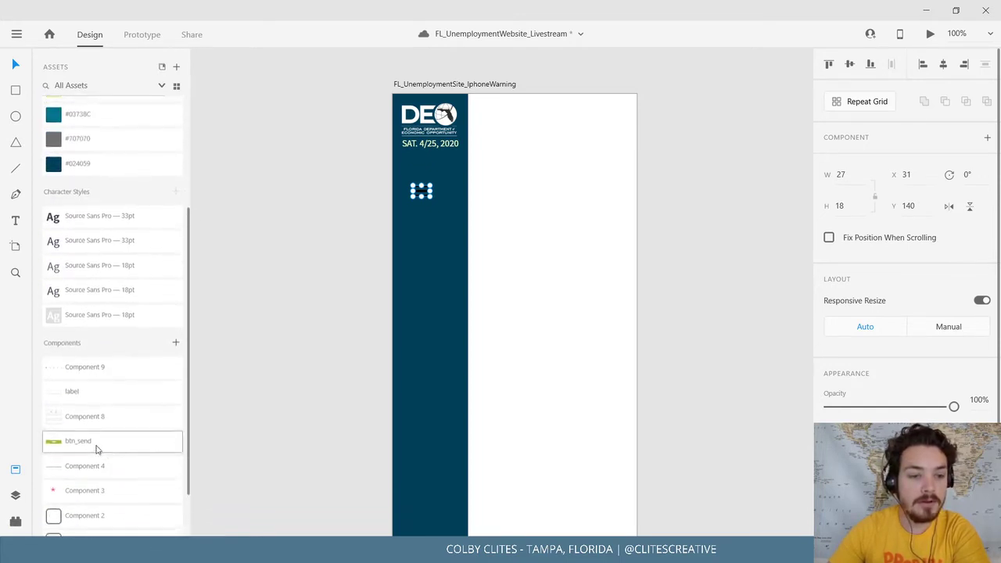
left_click(275, 212)
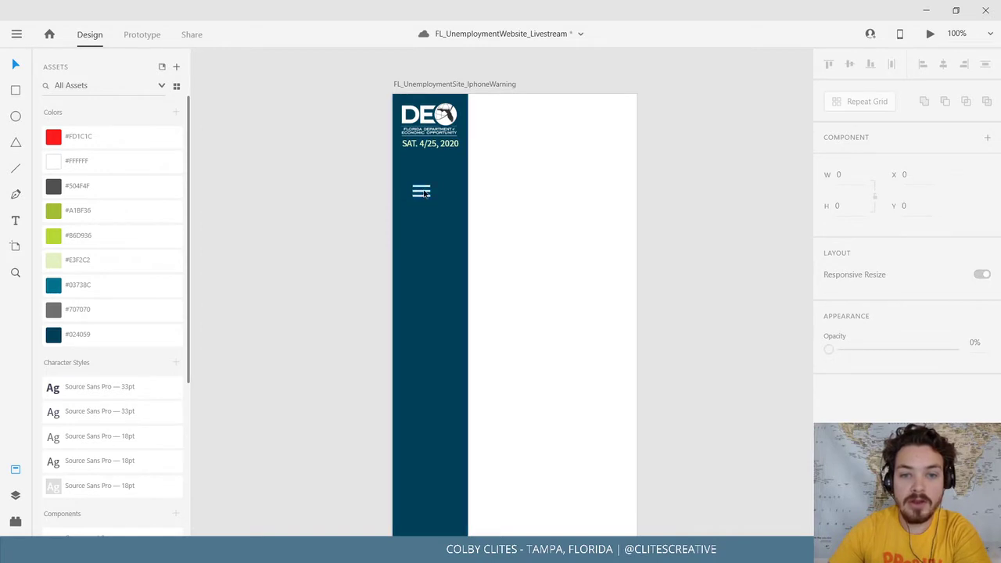
Move the menu icon up to about X 26, Y 122 and shrink the DEO logo to about 69 by 42.
left_click_drag(422, 196, 421, 179)
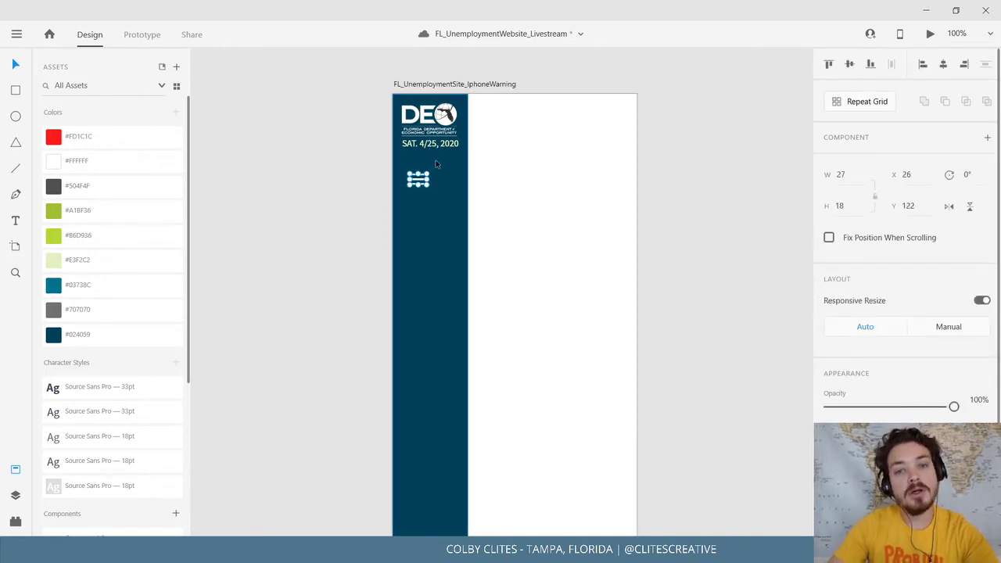
left_click(430, 133)
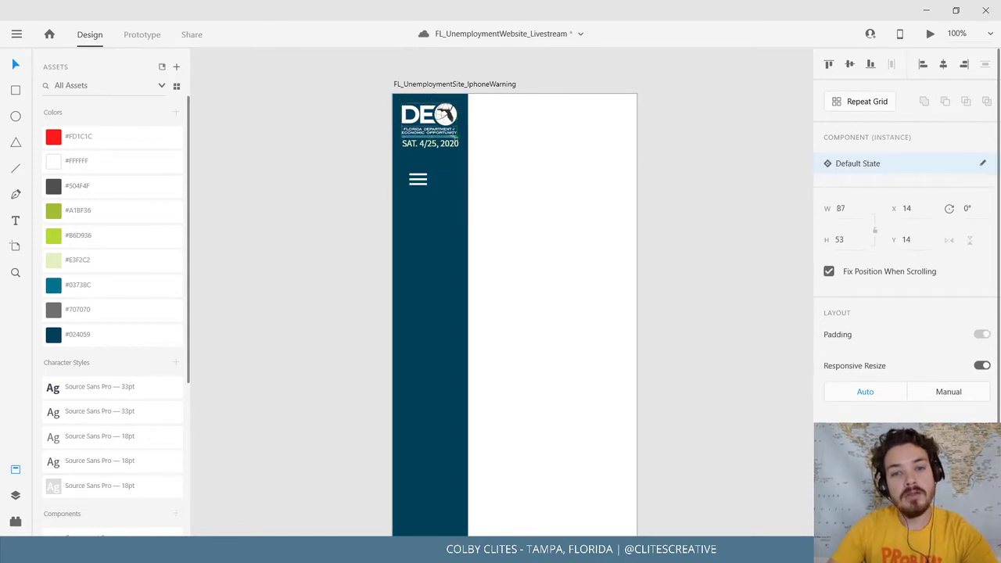
left_click_drag(455, 137, 445, 136)
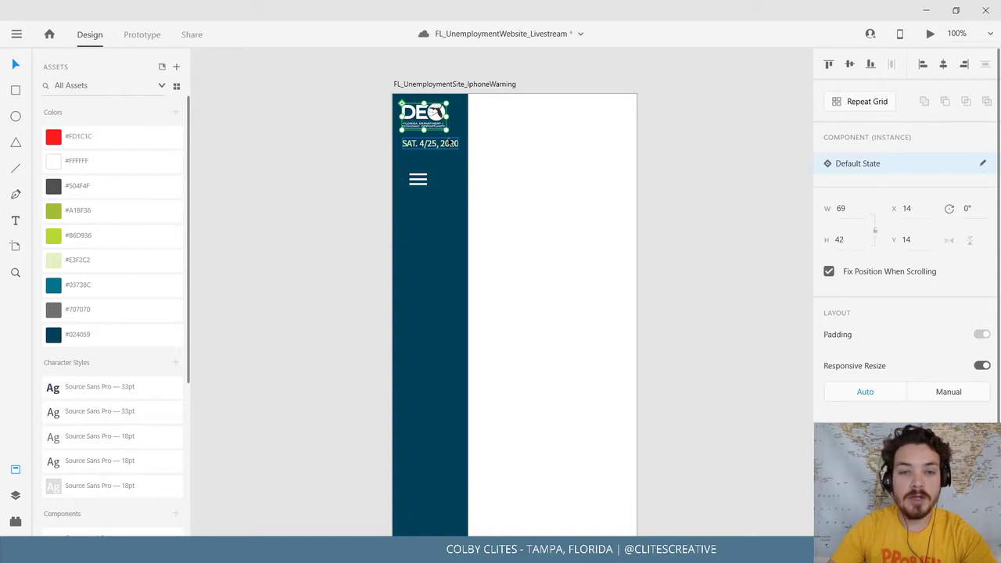
Move the date up close beneath the DEO logo and preview the iPhone warning artboard.
left_click_drag(450, 146, 455, 147)
left_click(450, 85)
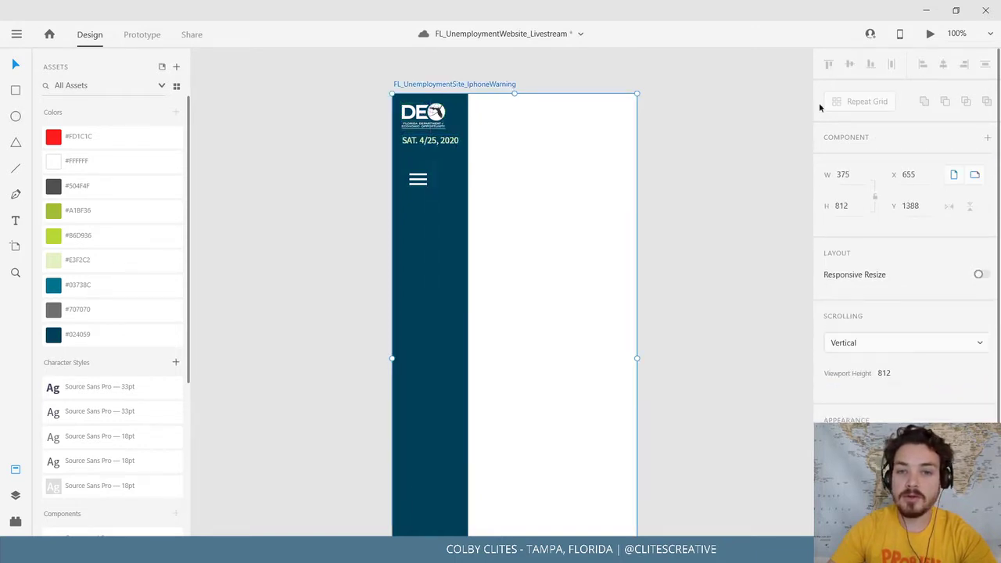
left_click(930, 40)
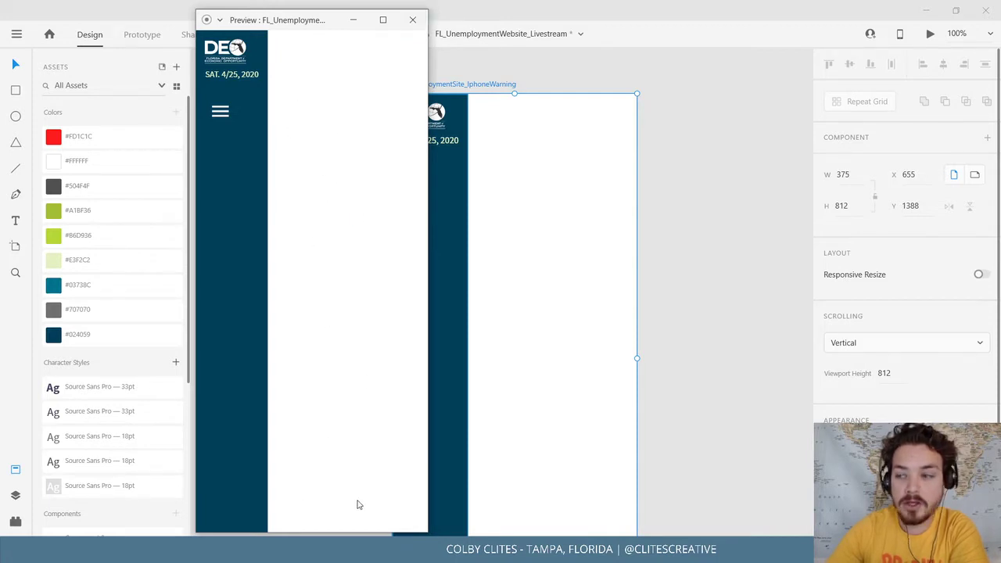
left_click(413, 20)
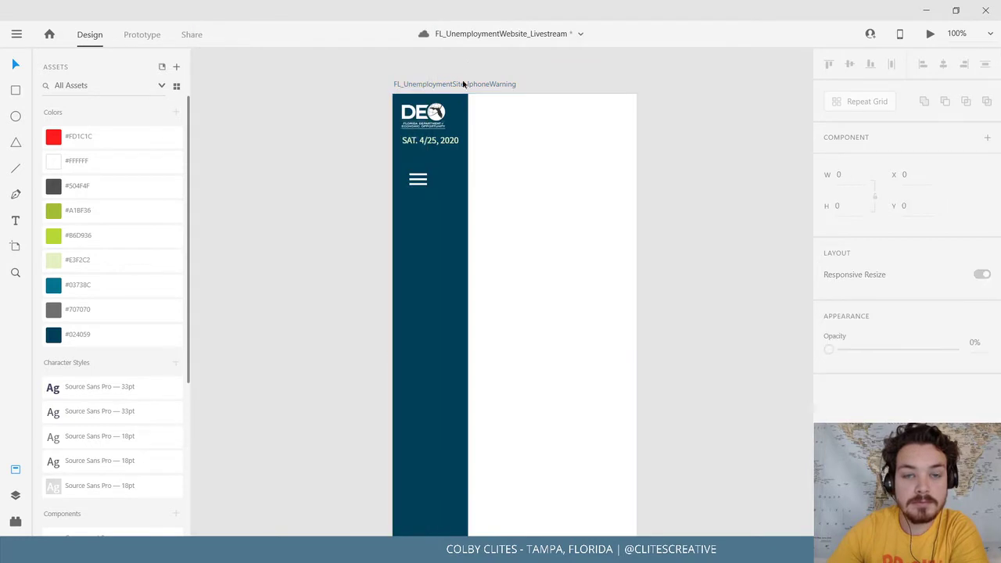
Enlarge the DEO logo to about the date's width and move the date down to X 15, Y 72.
left_click(431, 116)
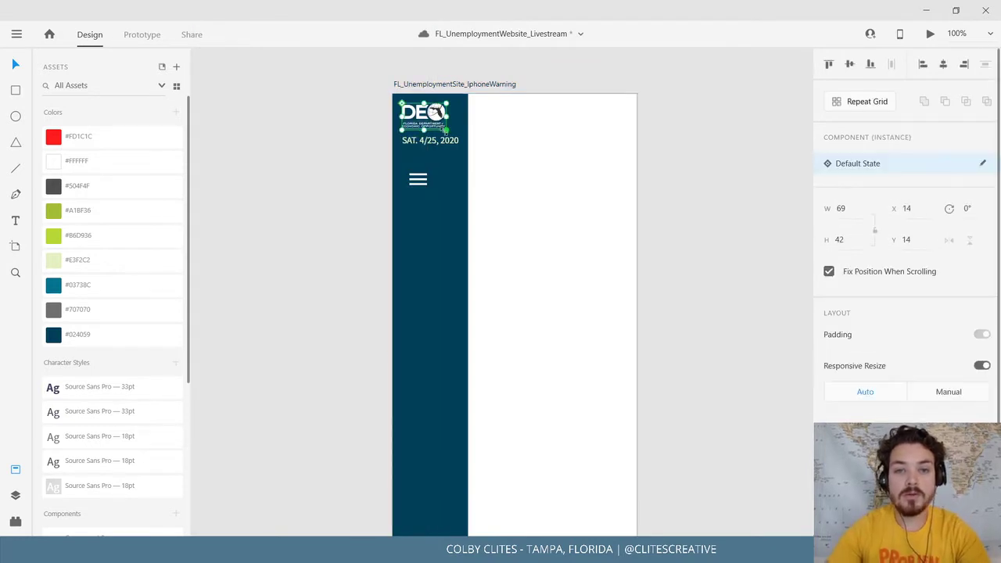
left_click_drag(446, 130, 450, 137)
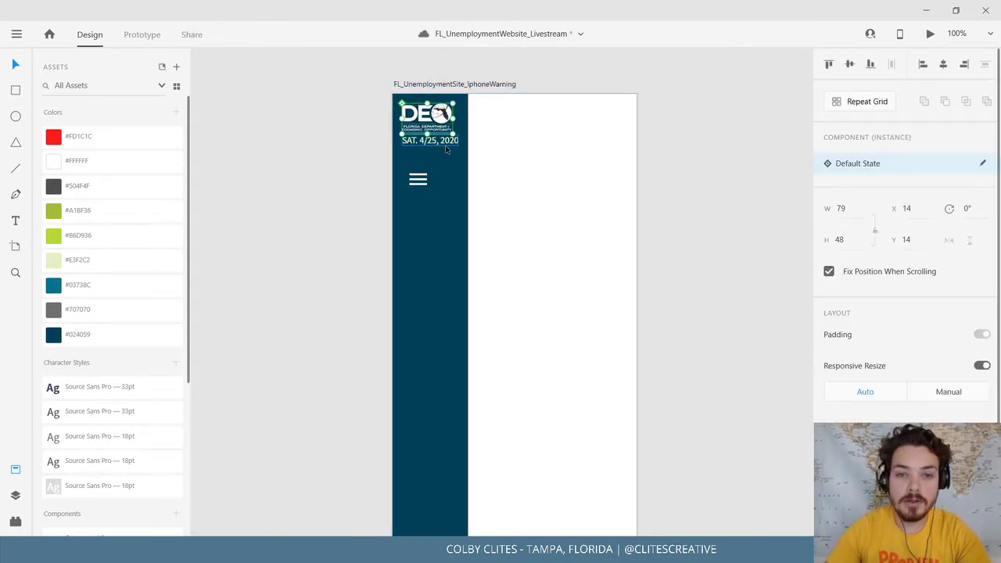
double_click(445, 144)
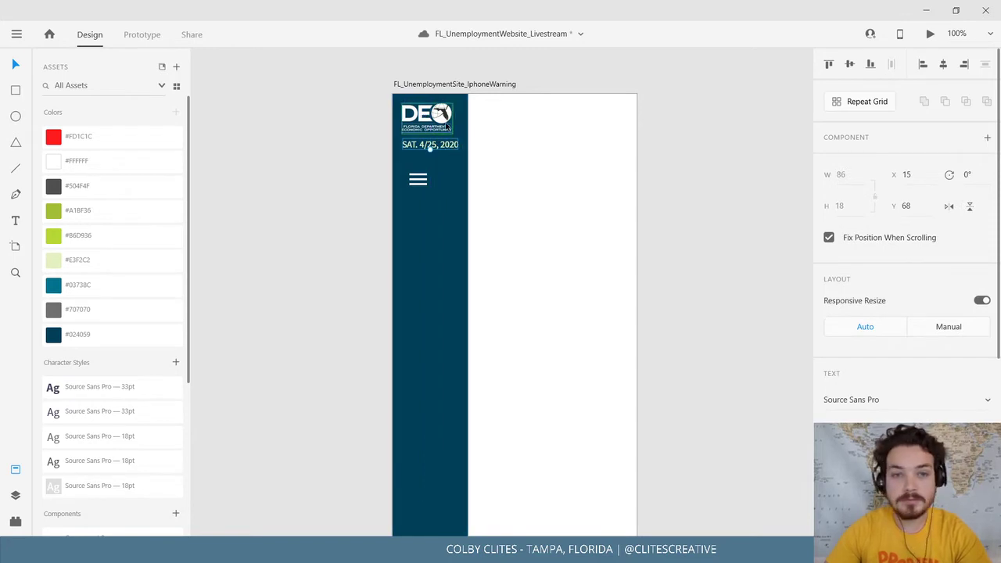
left_click(446, 123)
left_click_drag(453, 103, 440, 122)
left_click(286, 139)
left_click(439, 146)
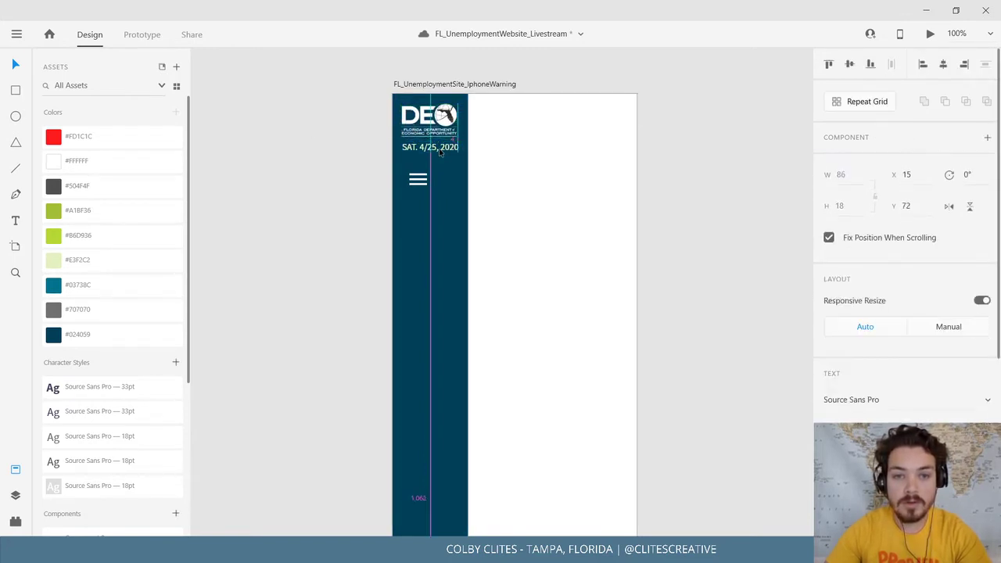
key("Down")
key("Down")
key("Down")
key("Down")
key("Escape")
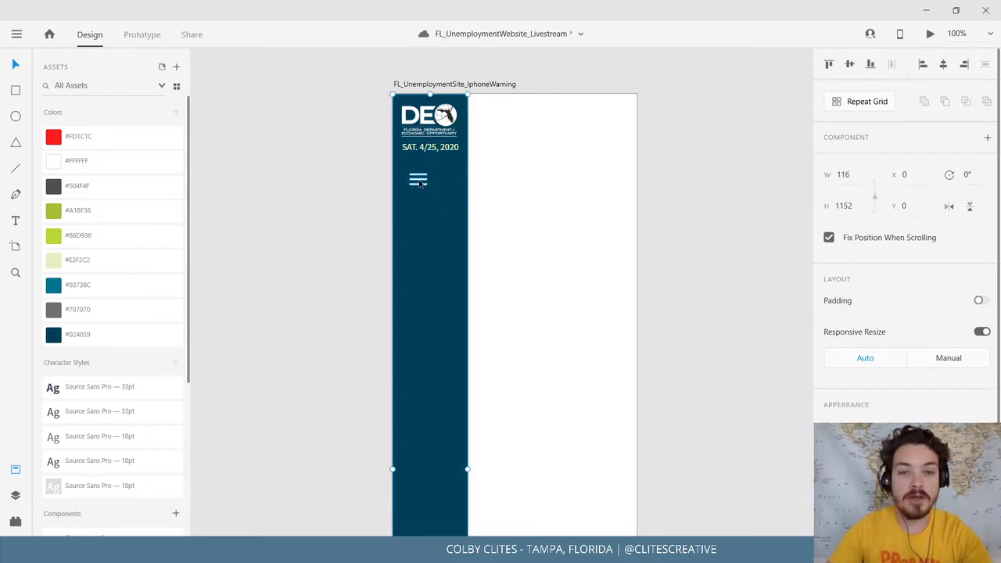
Enlarge the menu icon to about 48 by 32 and center it in the sidebar below the date, at X 34, Y 116.
double_click(426, 183)
mouse_move(428, 186)
left_mouse_down()
mouse_move(441, 195)
mouse_move(435, 184)
left_mouse_up()
right_click(391, 200)
left_click(339, 197)
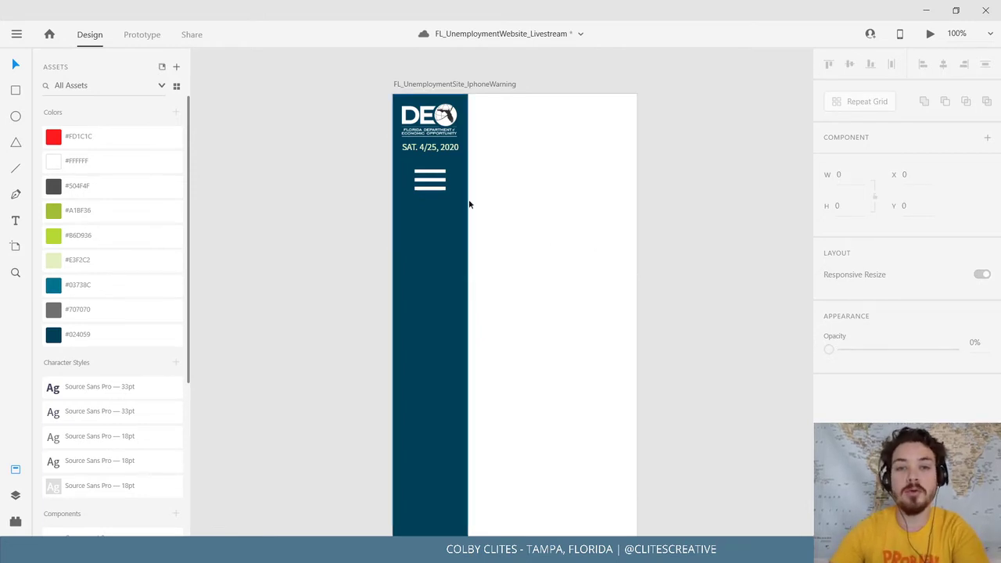
Extend the iPhone warning artboard downward to a height of about 1997.
left_click_drag(587, 257, 491, 290)
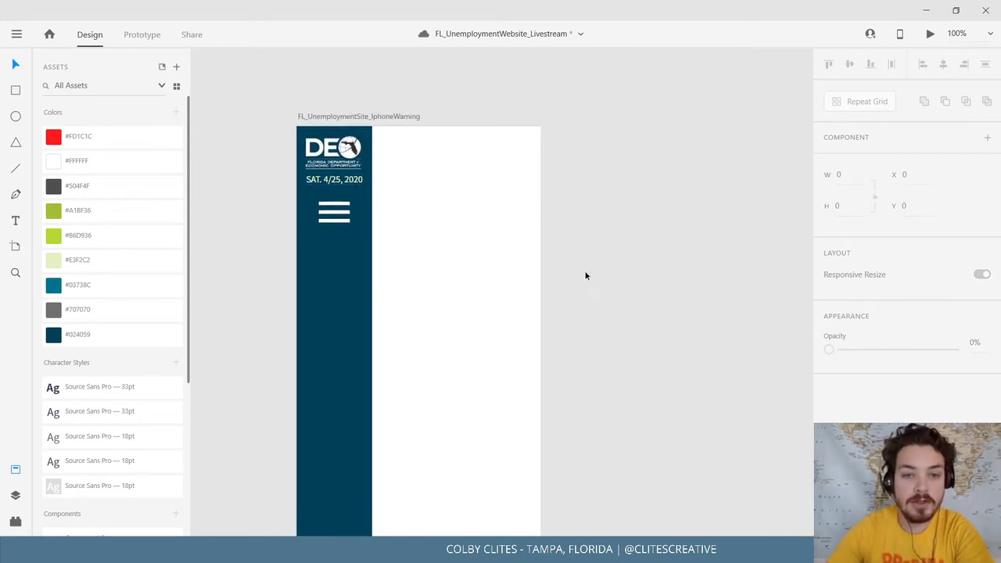
left_click_drag(564, 273, 599, 300)
scroll(603, 302, "down", 3)
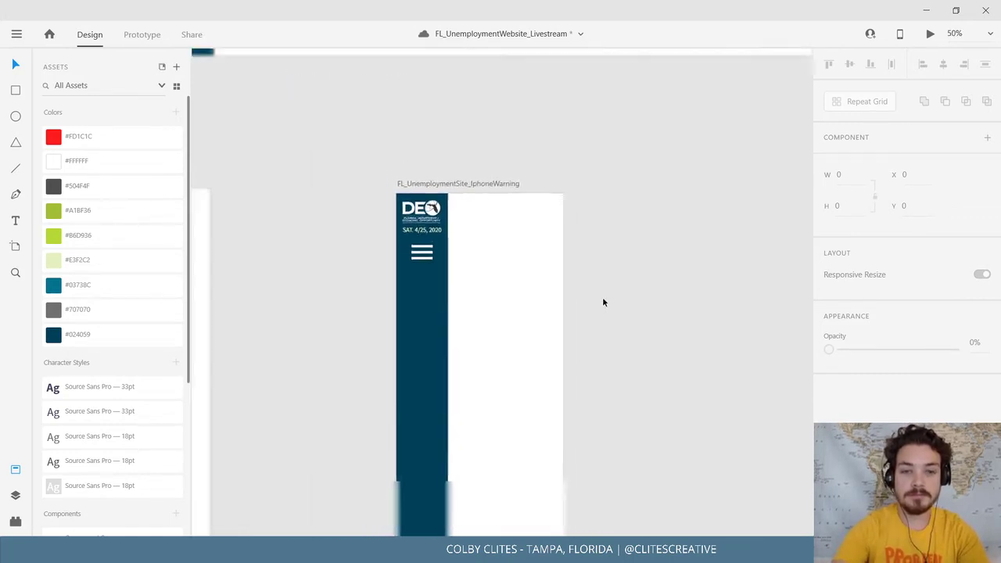
left_click_drag(649, 183, 540, 412)
scroll(541, 412, "down", 5)
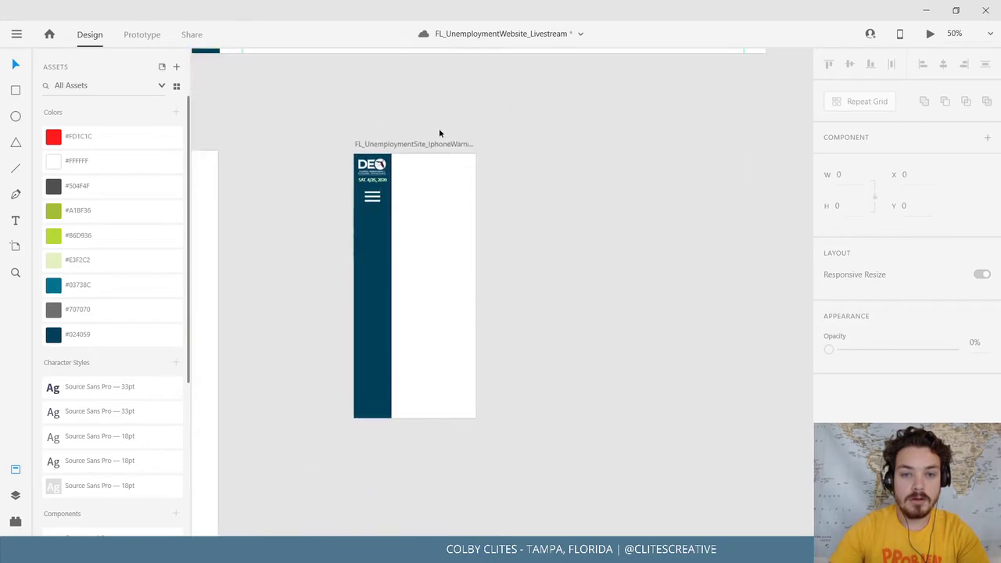
left_click(427, 142)
scroll(610, 183, "down", 6)
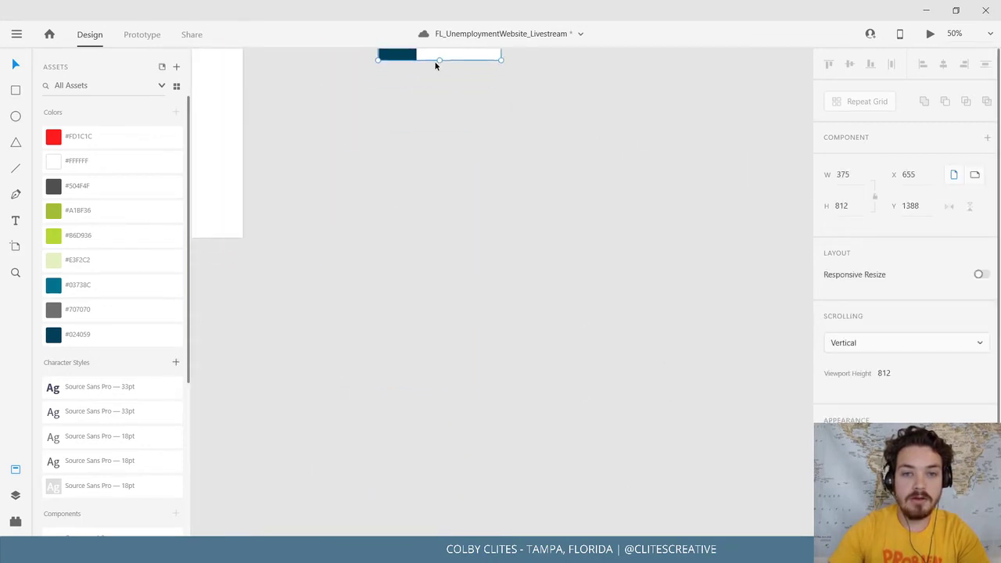
left_click_drag(438, 61, 467, 445)
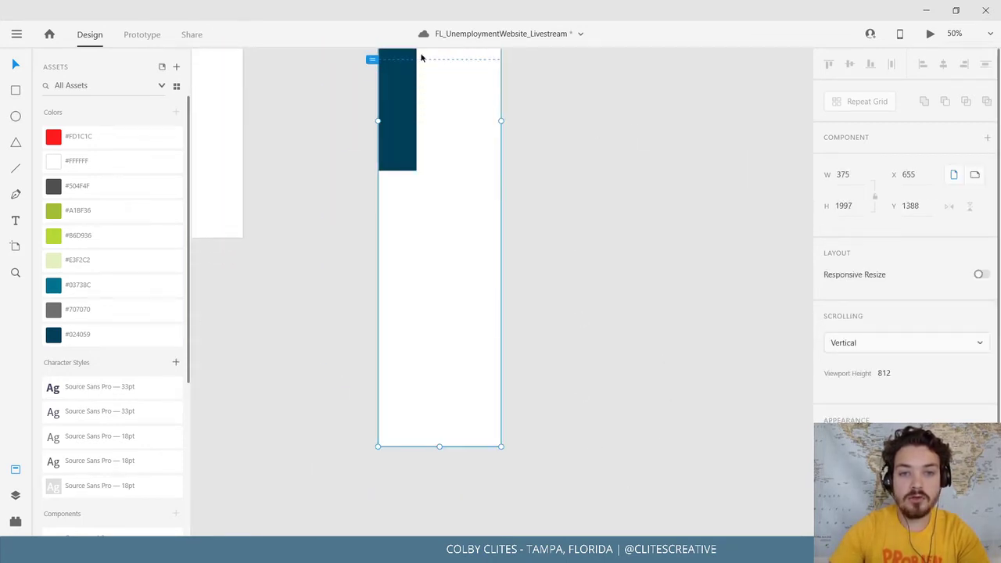
Preview the iPhone warning artboard and scroll through it to check how the sidebar elements behave.
left_click_drag(472, 92, 434, 397)
left_click(404, 134)
left_click(408, 75)
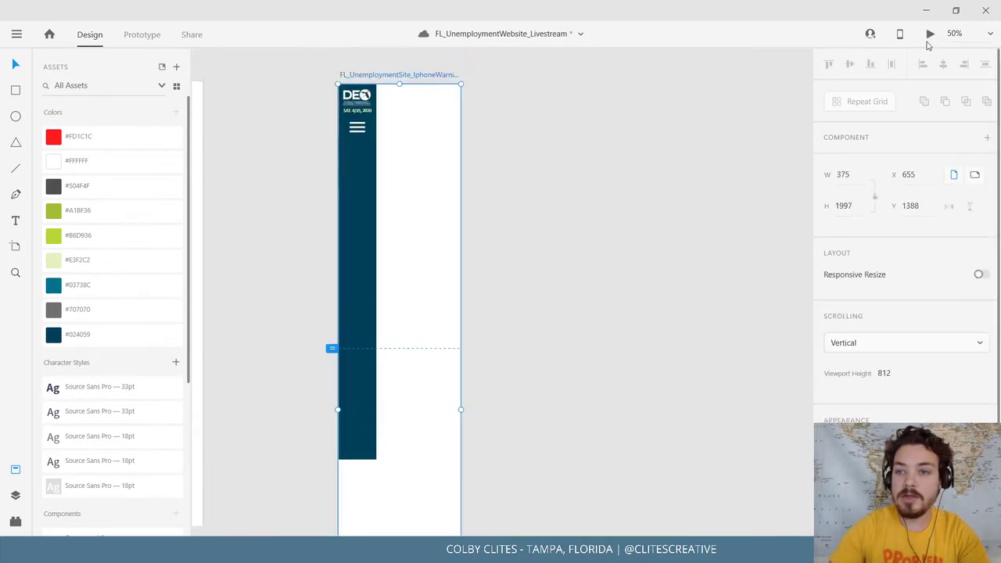
left_click(931, 35)
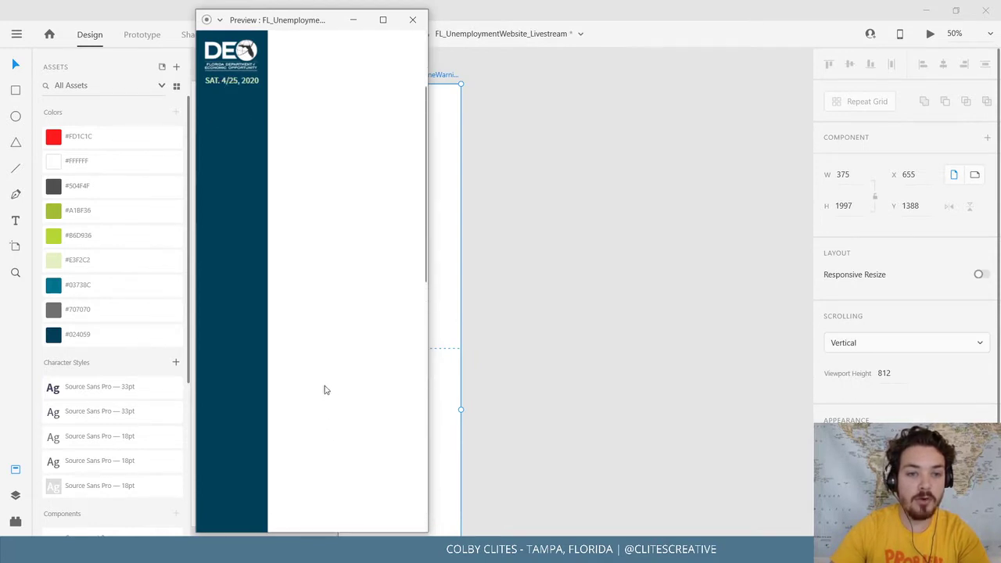
scroll(345, 137, "down", 4)
scroll(345, 137, "up", 4)
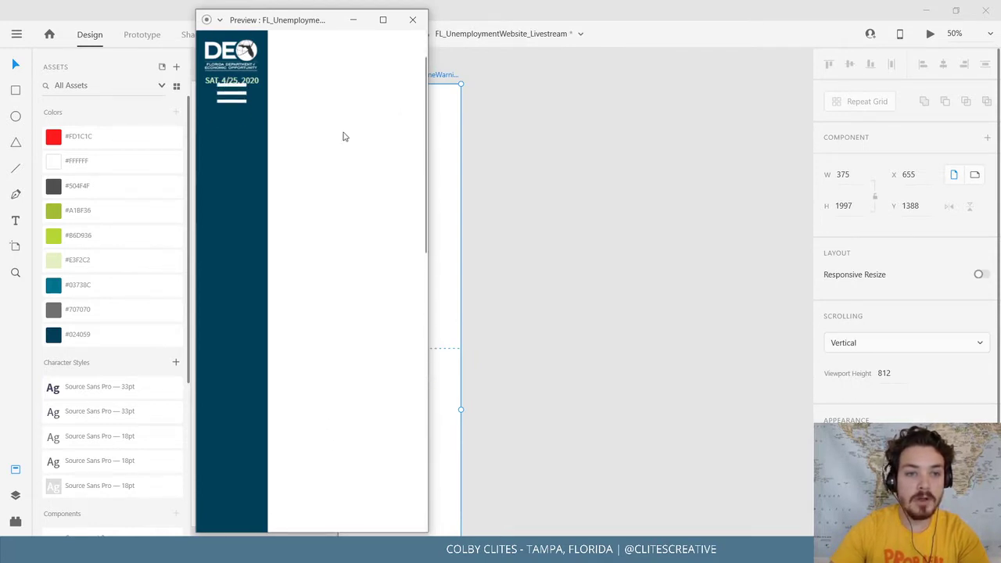
left_click(412, 20)
Turn off Fix Position When Scrolling for the sidebar background and the date, and select the menu icon.
left_click(369, 156)
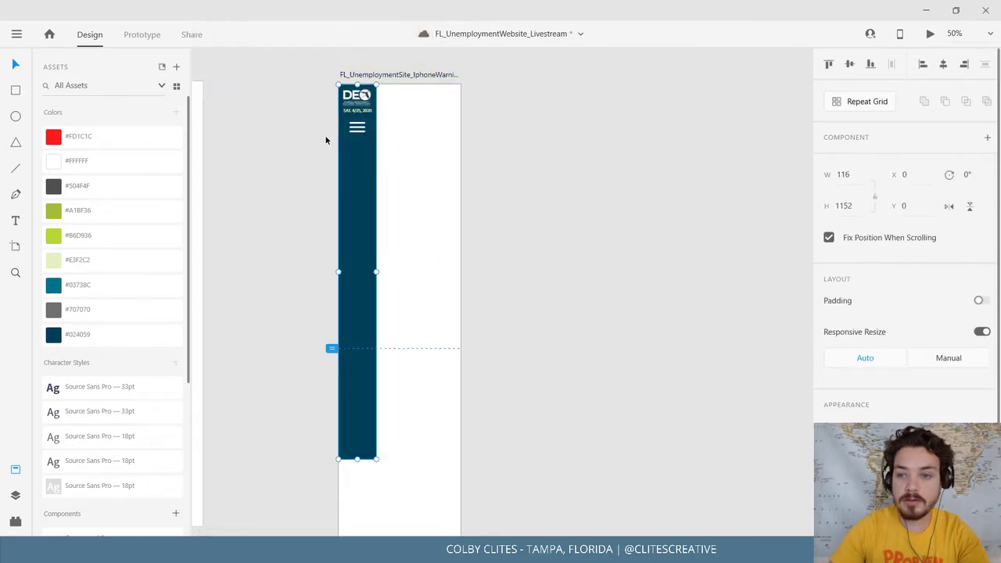
left_click_drag(310, 95, 356, 173)
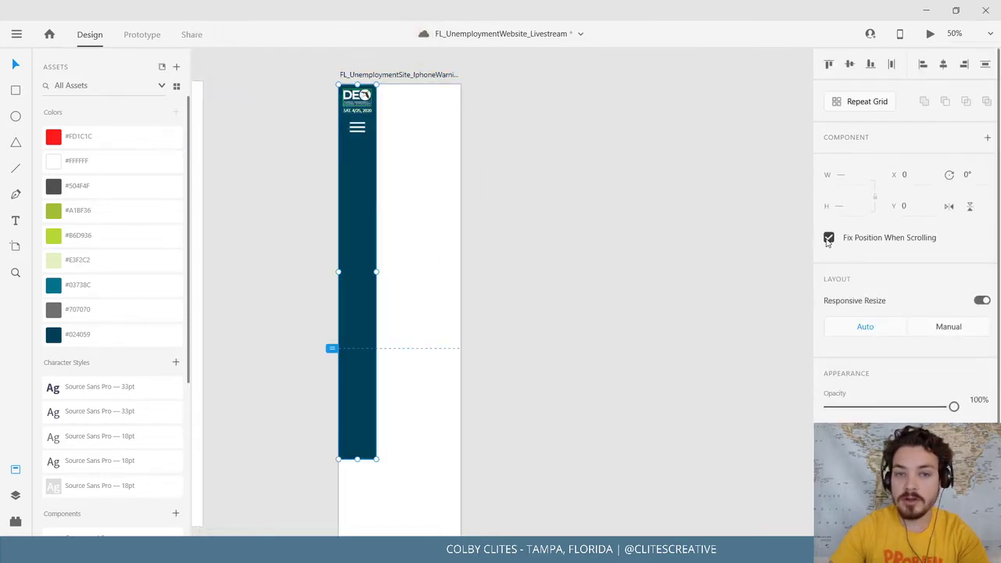
left_click(366, 164)
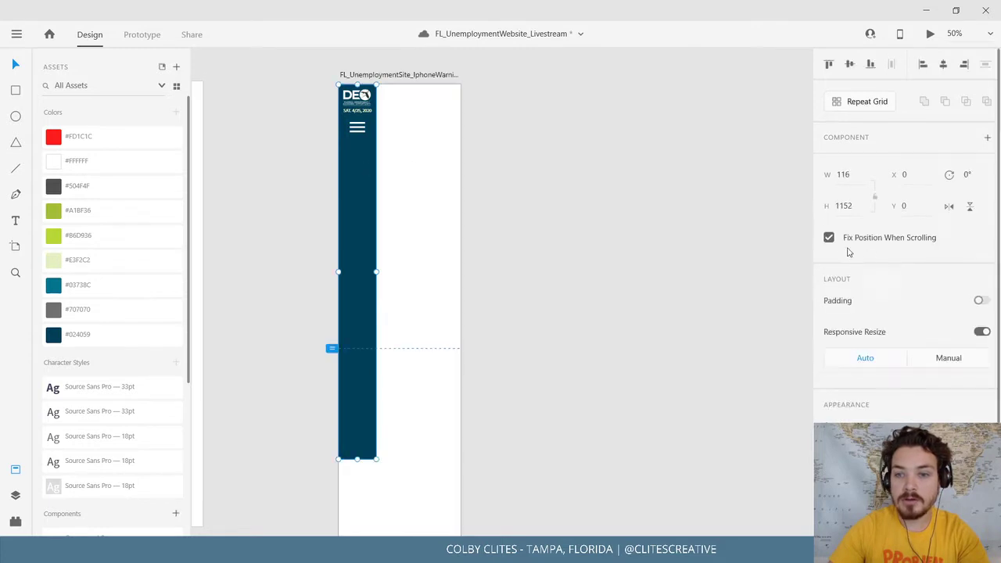
left_click(831, 241)
double_click(371, 110)
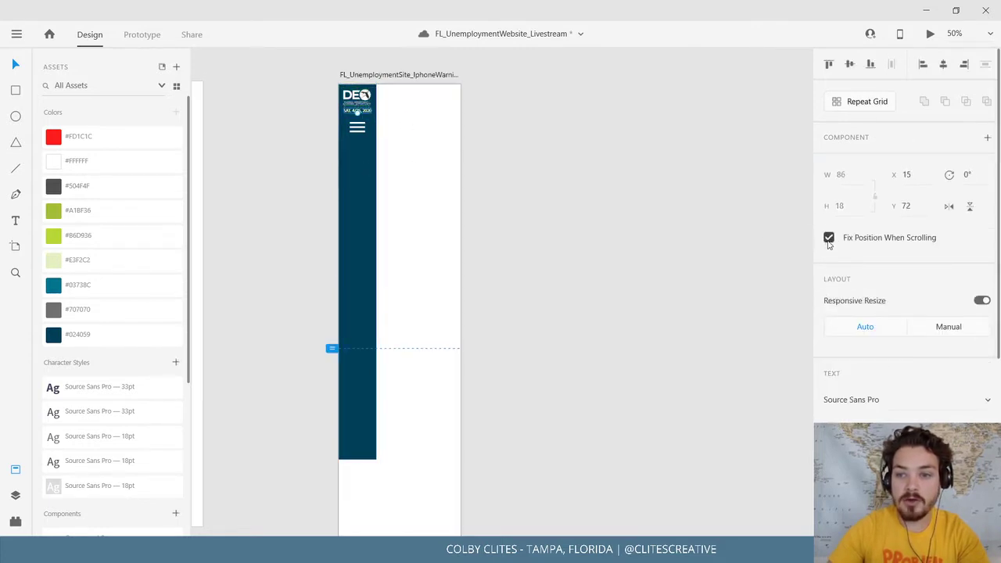
left_click(829, 241)
left_click(400, 160)
left_click(358, 131)
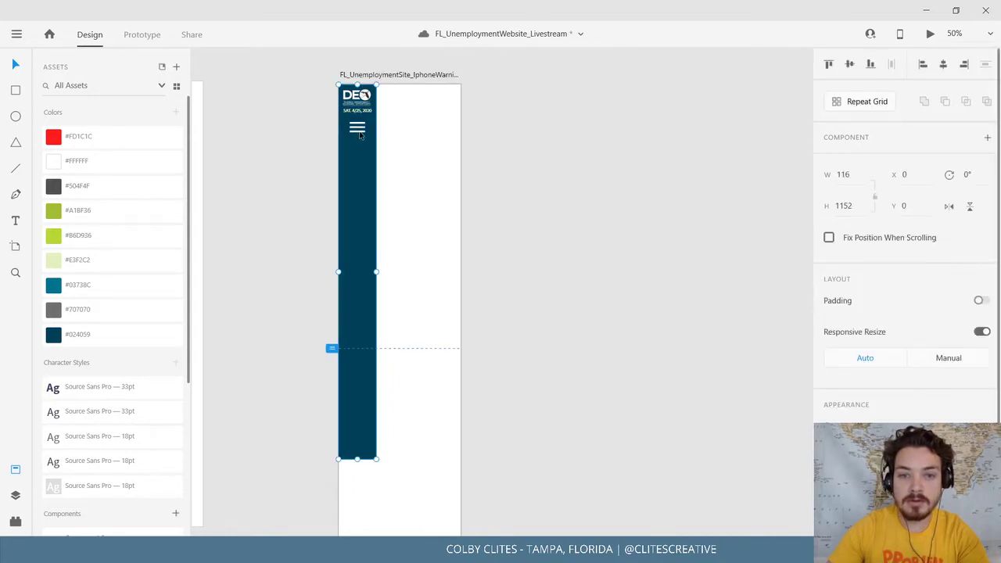
double_click(361, 133)
left_click(510, 167)
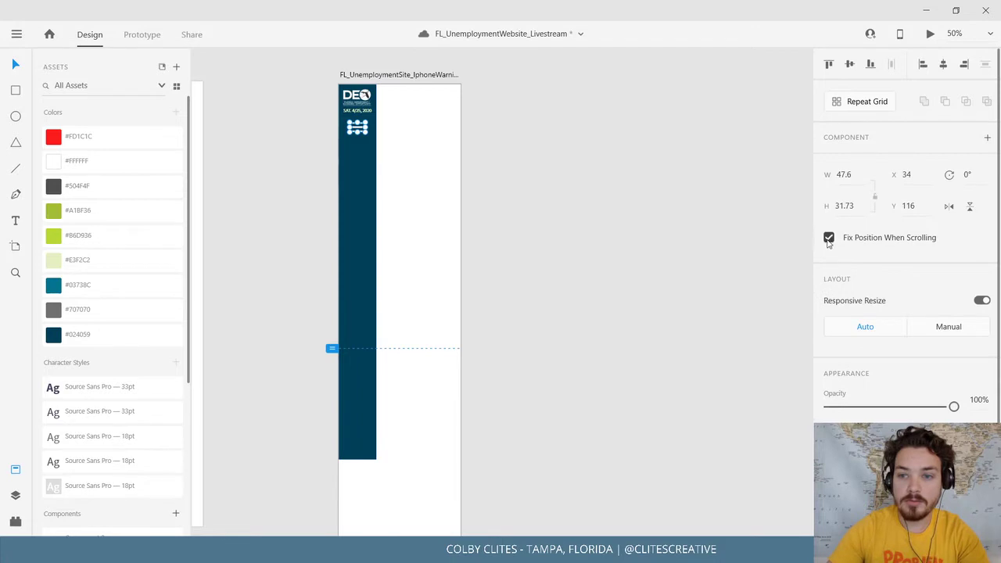
Delete the leftover invisible objects in the iPhone sidebar below the menu icon.
double_click(359, 157)
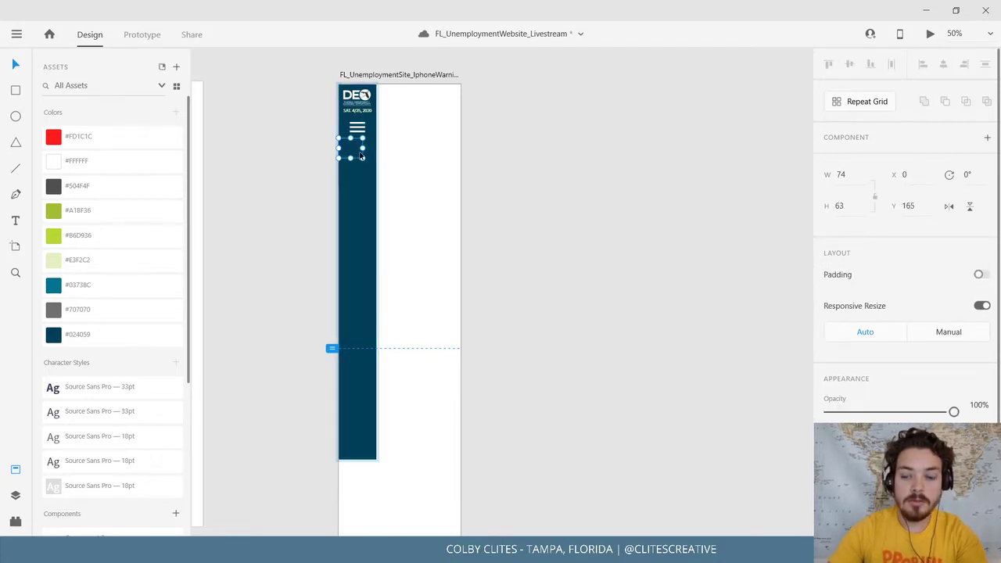
key("Delete")
left_click(358, 176)
key("Delete")
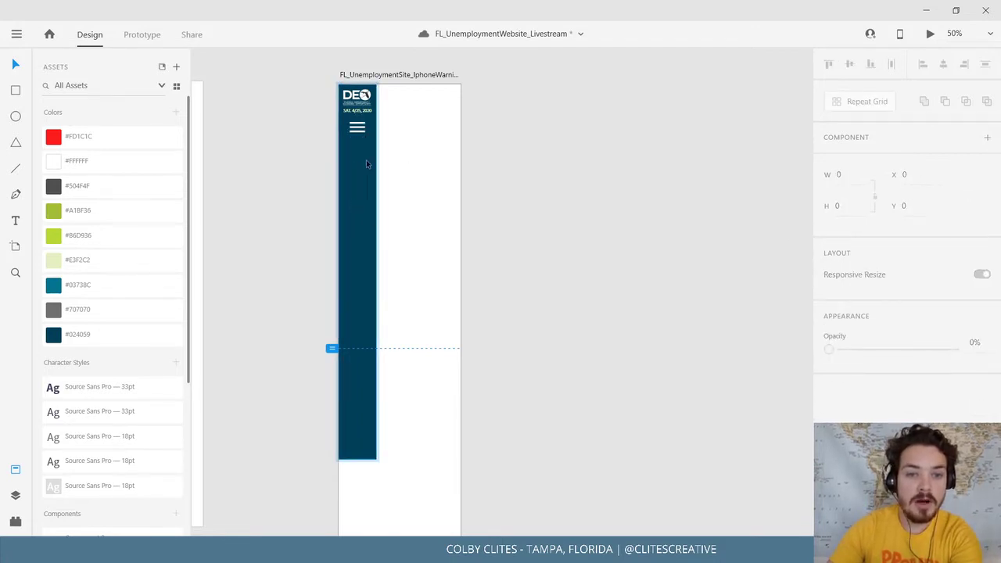
Stretch the dark blue sidebar background down toward the end of the lengthened iPhone artboard.
scroll(579, 383, "down", 3)
left_click(351, 311)
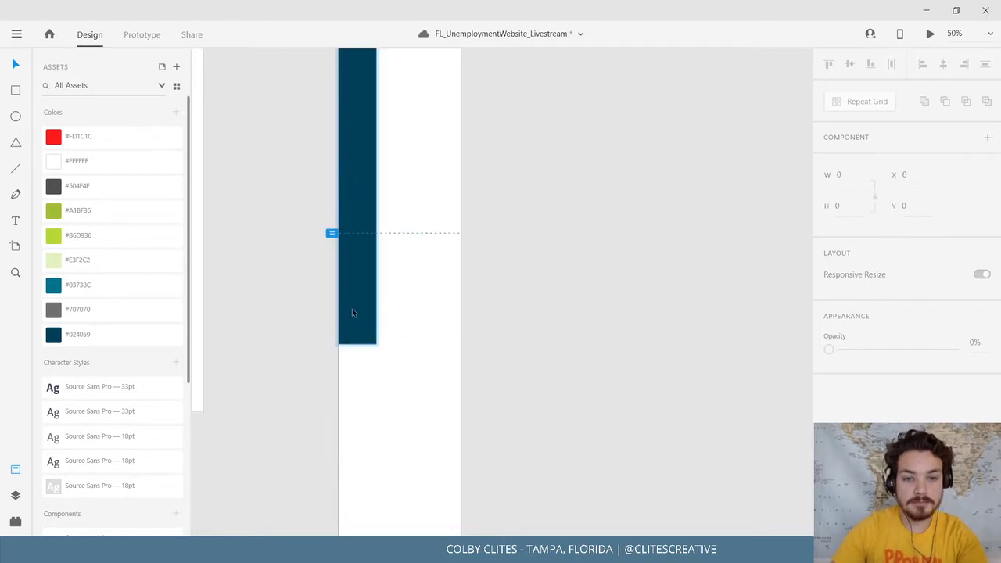
scroll(360, 321, "down", 3)
left_click_drag(362, 229, 357, 489)
left_click(680, 243)
scroll(685, 225, "up", 5)
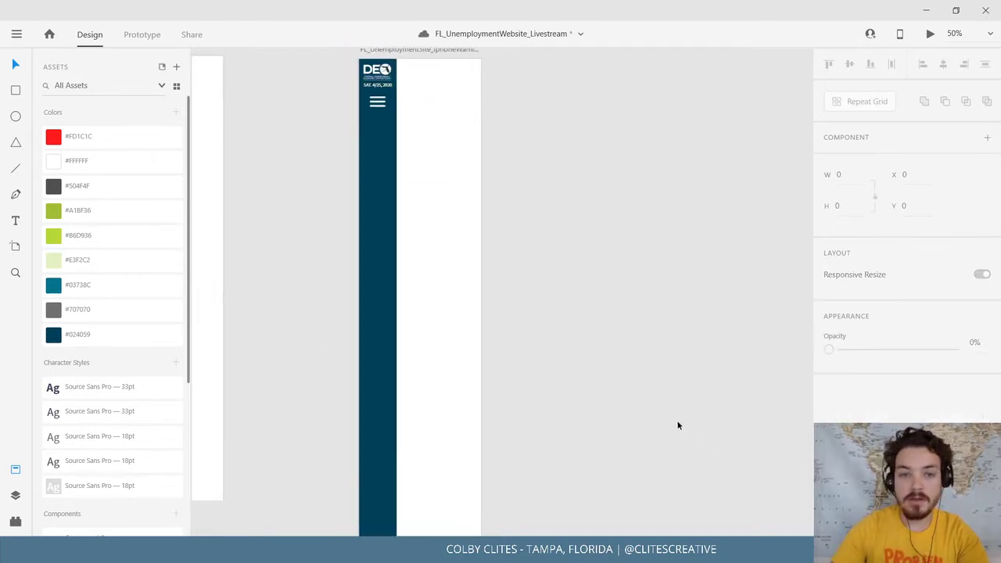
Copy the CLAIMANT WARNING NOTICE heading and the warning paragraph from the desktop warning artboard.
key("ctrl+plus")
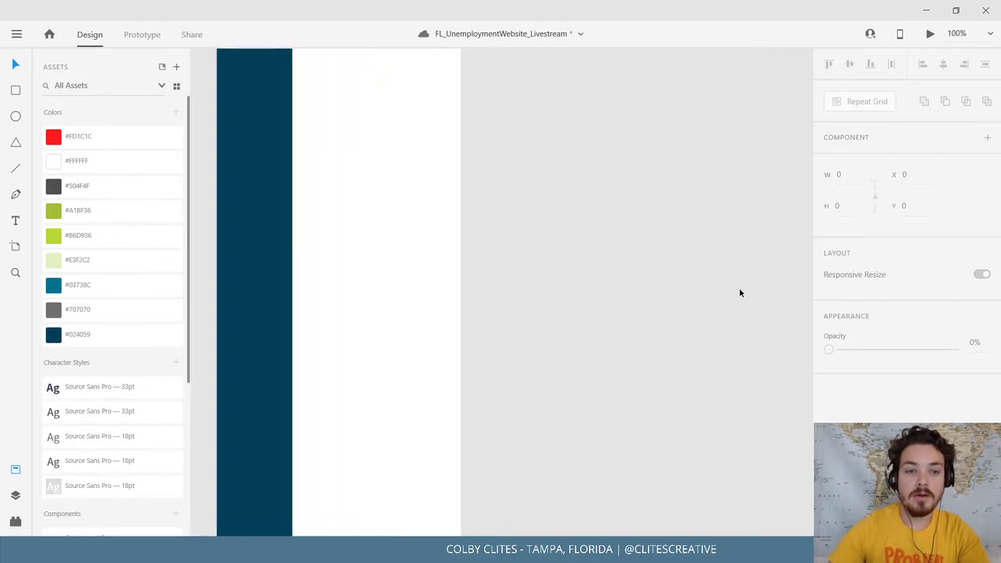
left_click_drag(564, 179, 633, 447)
key("ctrl+minus")
key("ctrl+minus")
key("ctrl+minus")
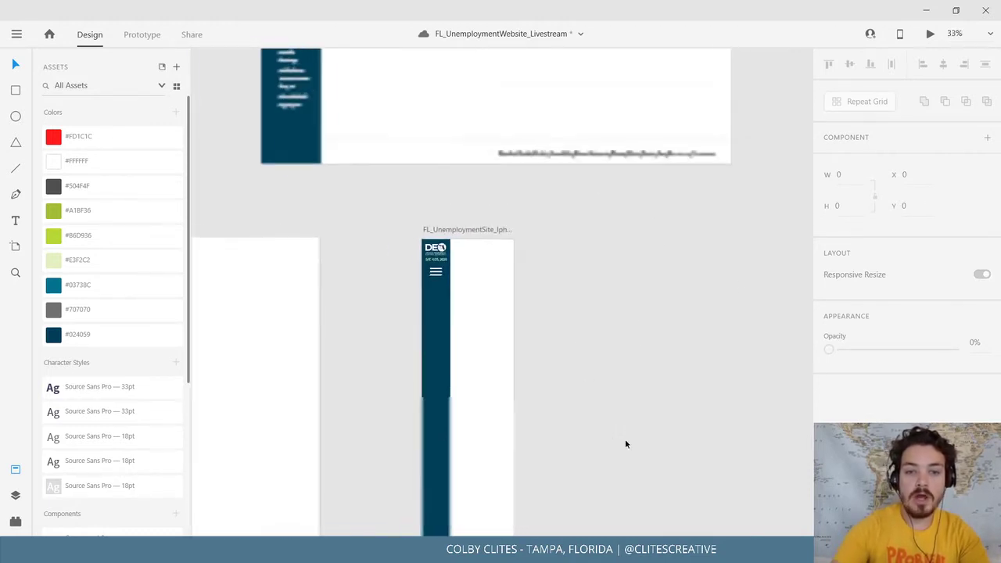
left_click_drag(637, 199, 594, 406)
left_click(352, 183)
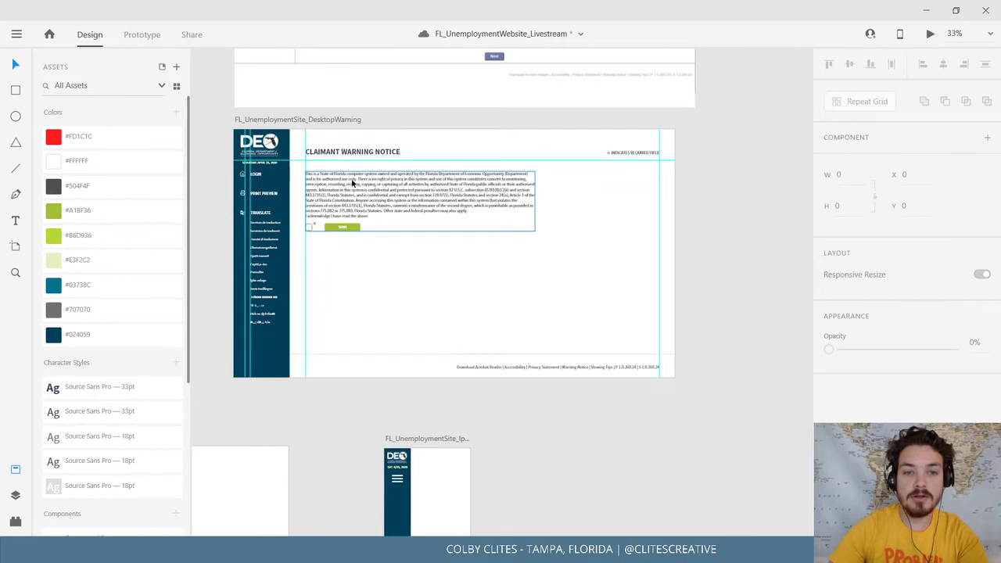
left_click_drag(365, 202, 406, 216)
key("ctrl+plus")
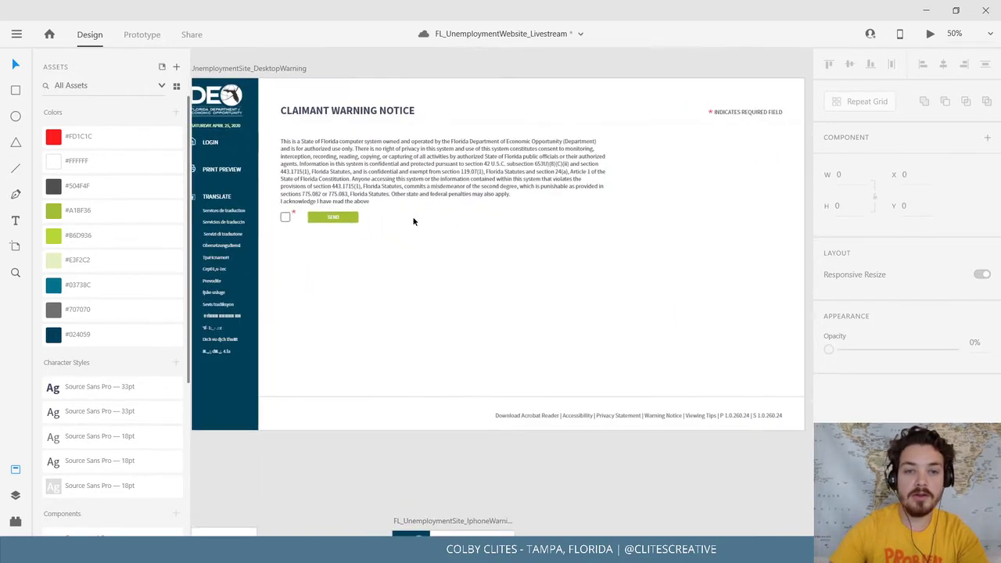
left_click_drag(470, 222, 463, 258)
left_click(384, 156)
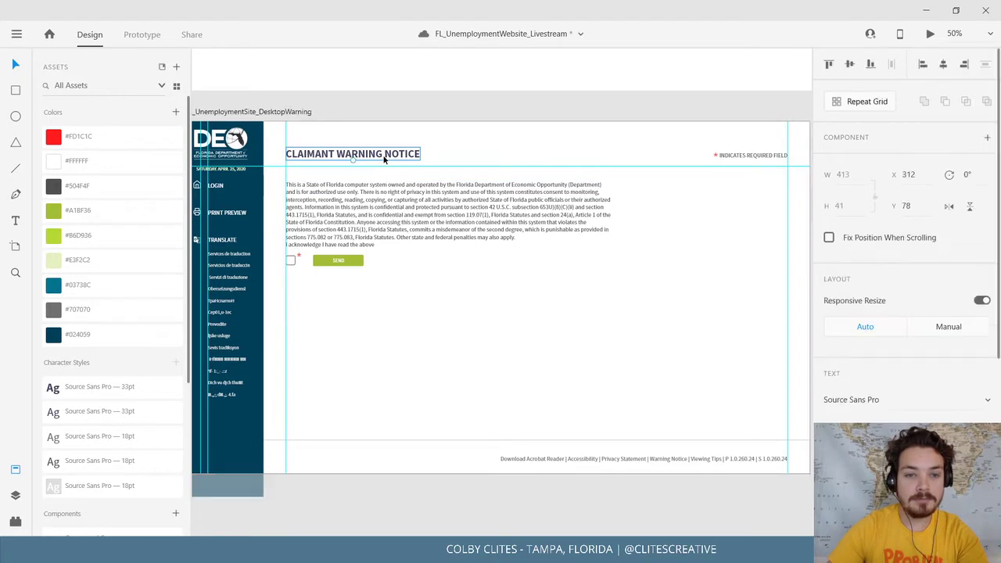
left_click(336, 262, "shift")
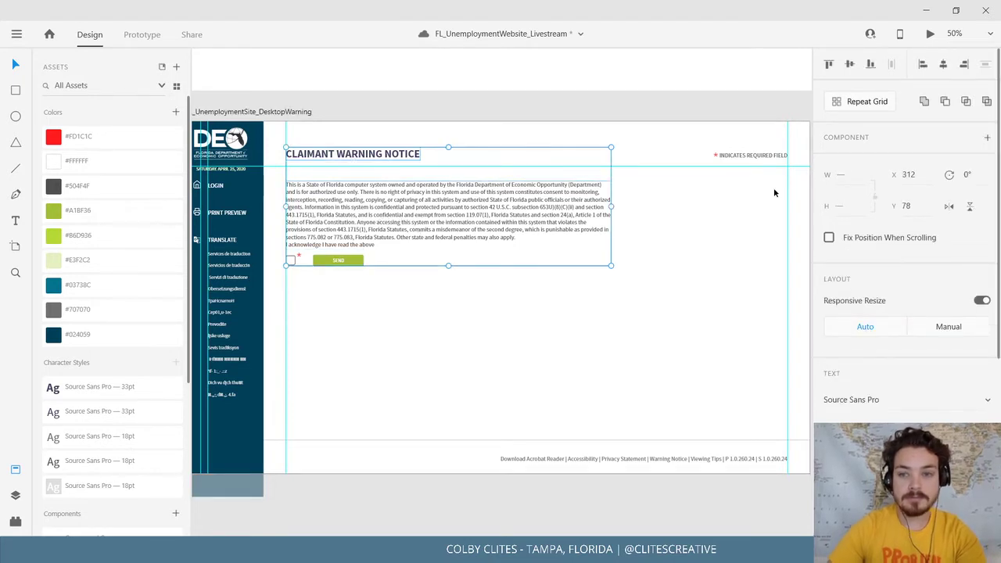
Paste the copied heading and warning paragraph into the iPhone warning artboard.
scroll(685, 221, "down", 5)
left_click(432, 264)
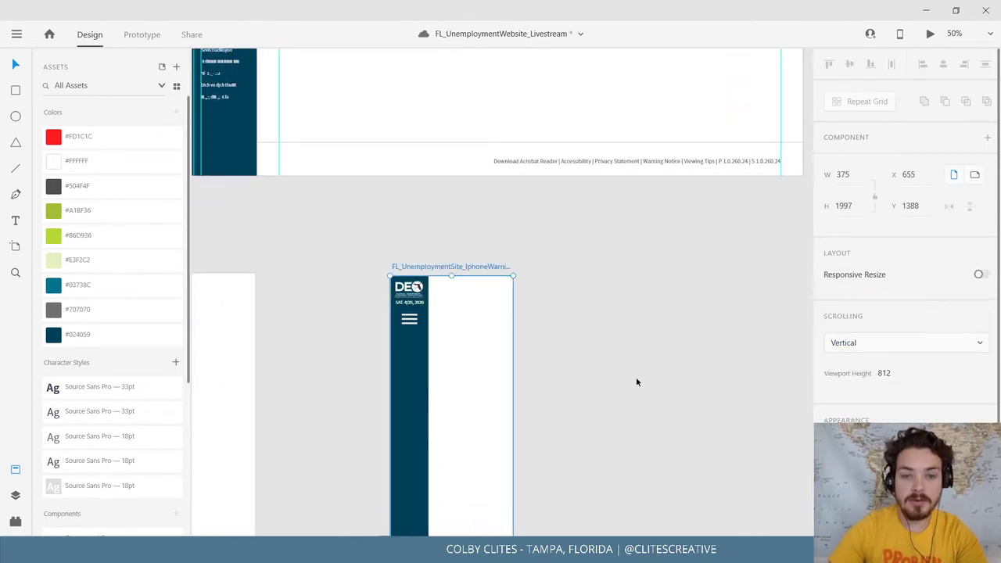
scroll(635, 381, "down", 3)
key("ctrl+v")
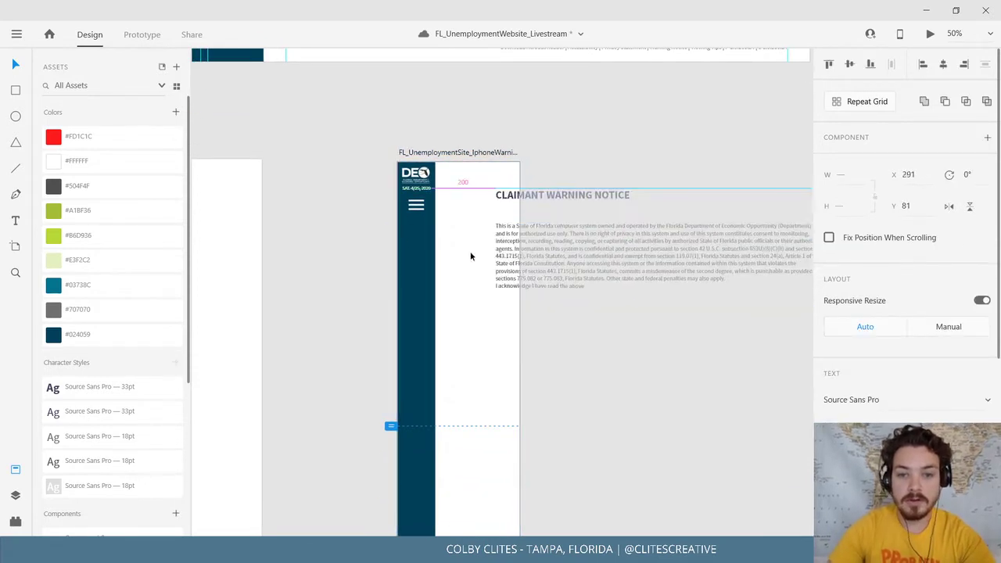
Place the pasted warning text just beside the iPhone sidebar and reduce the CLAIMANT WARNING NOTICE heading's font size until it is about 225 wide.
left_click_drag(471, 256, 461, 234)
left_click(592, 308)
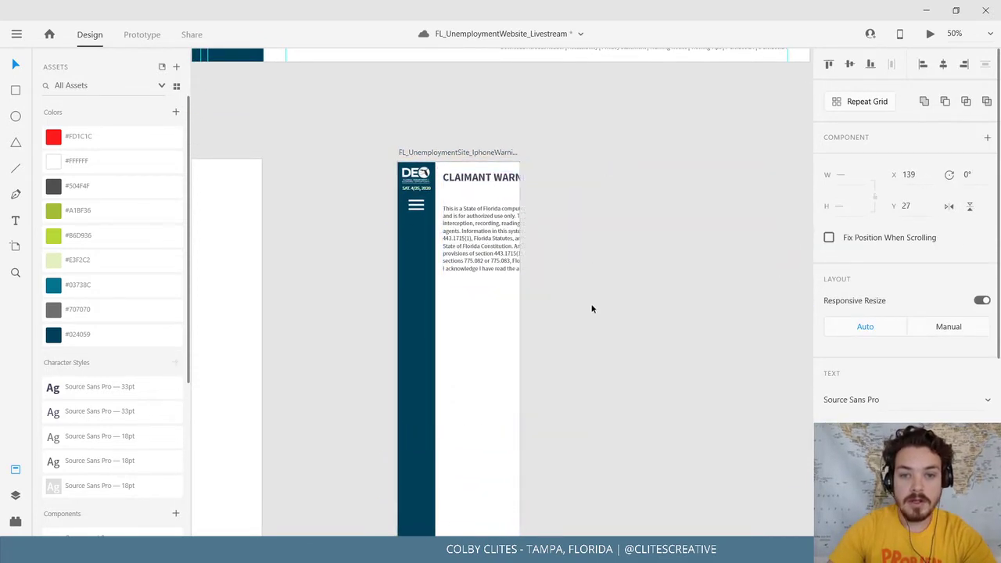
double_click(499, 178)
triple_click(500, 178)
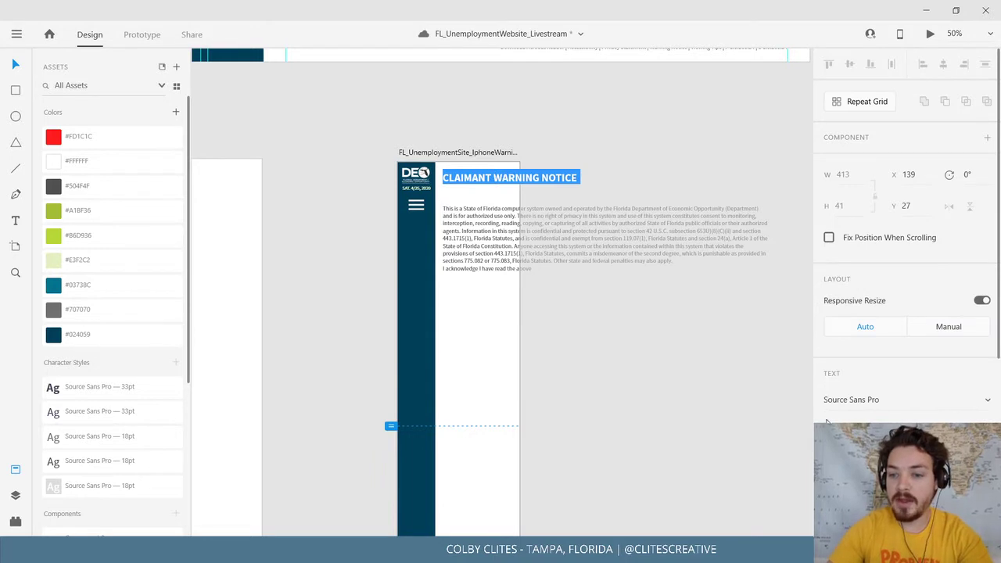
key("Escape")
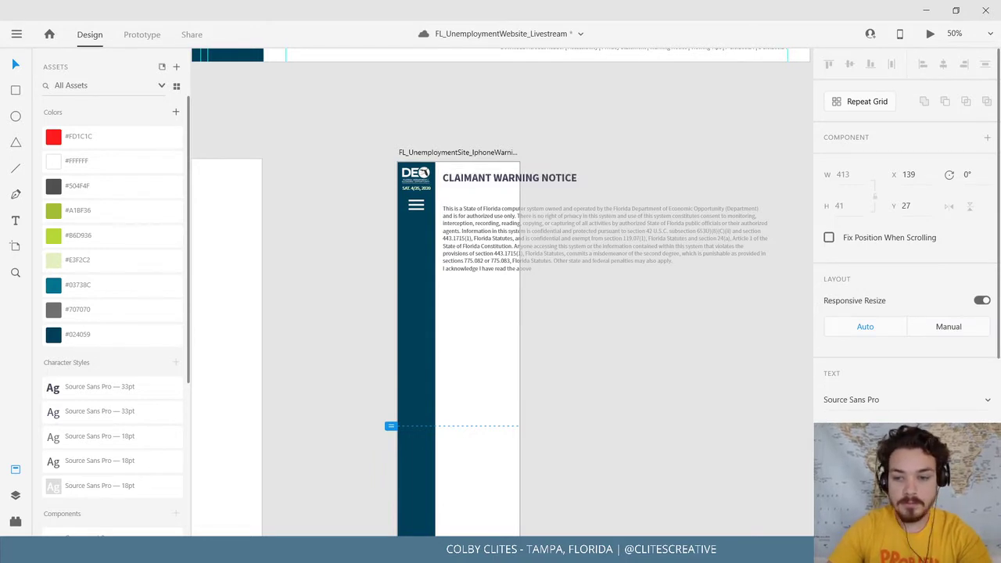
key("Return")
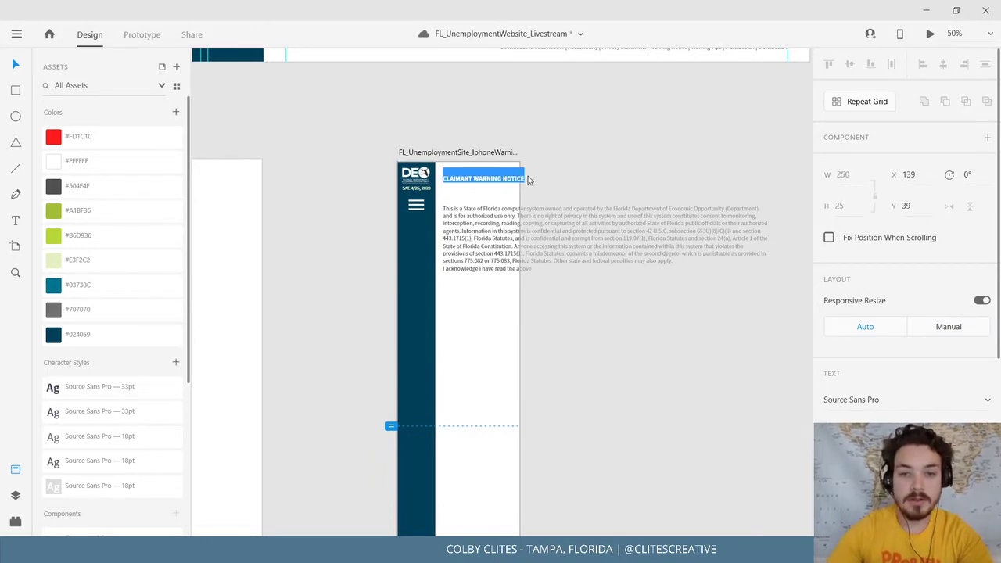
key("Escape")
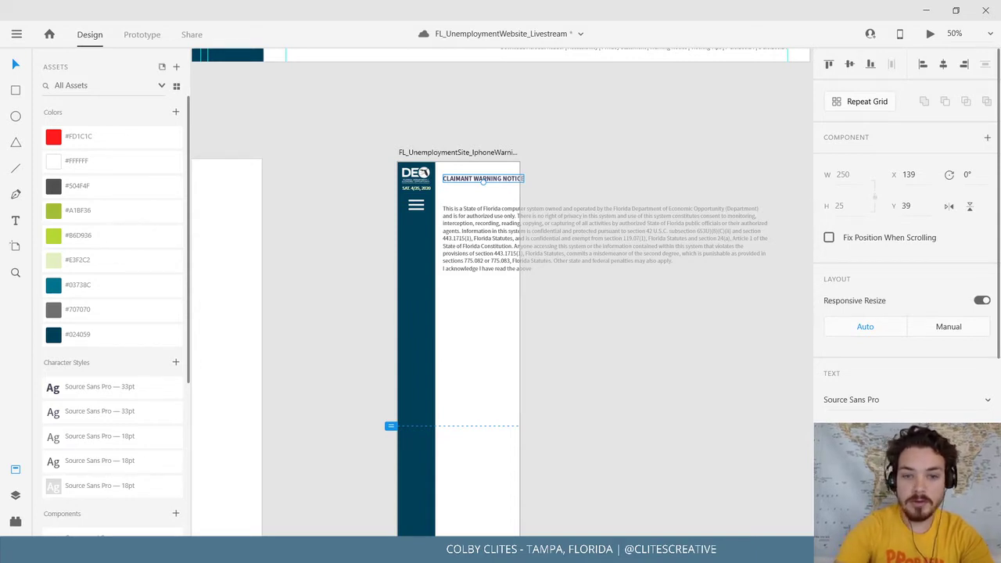
key("ctrl+1")
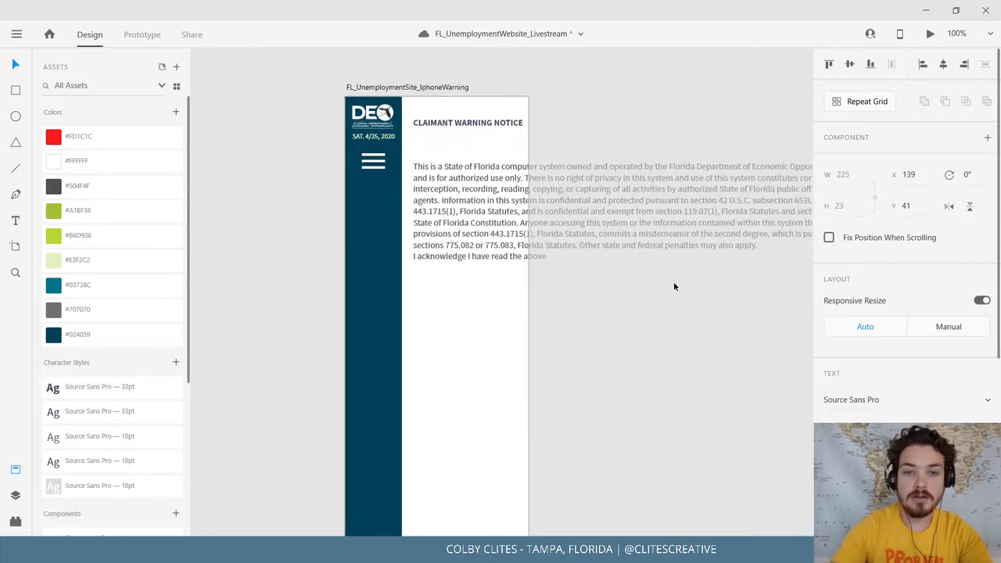
Move the CLAIMANT WARNING NOTICE heading to X 133, Y 30 on the iPhone artboard.
left_click_drag(591, 219, 589, 299)
key("ctrl+plus")
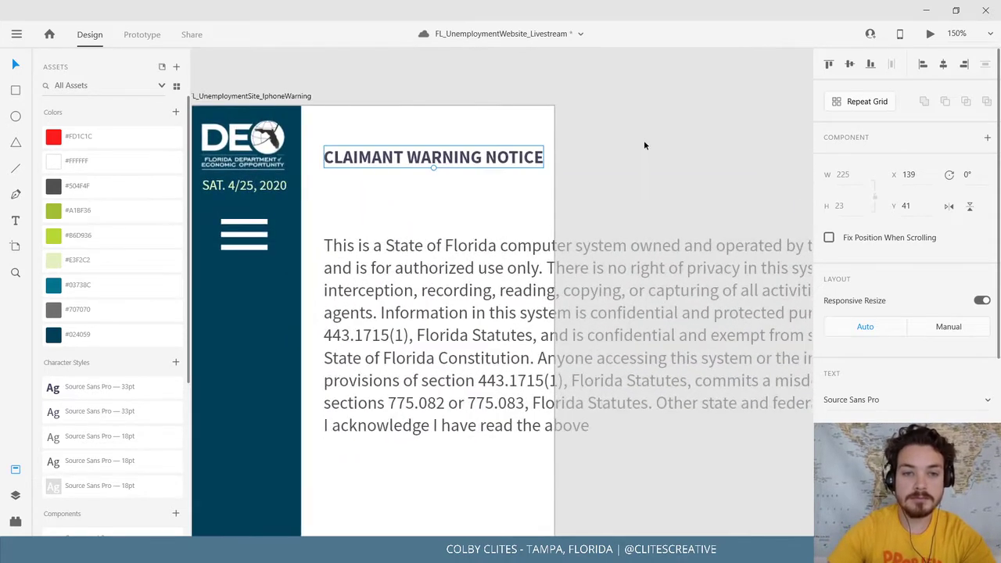
left_click_drag(609, 155, 650, 196)
mouse_move(494, 200)
left_mouse_down()
mouse_move(485, 178)
mouse_move(489, 189)
left_mouse_up()
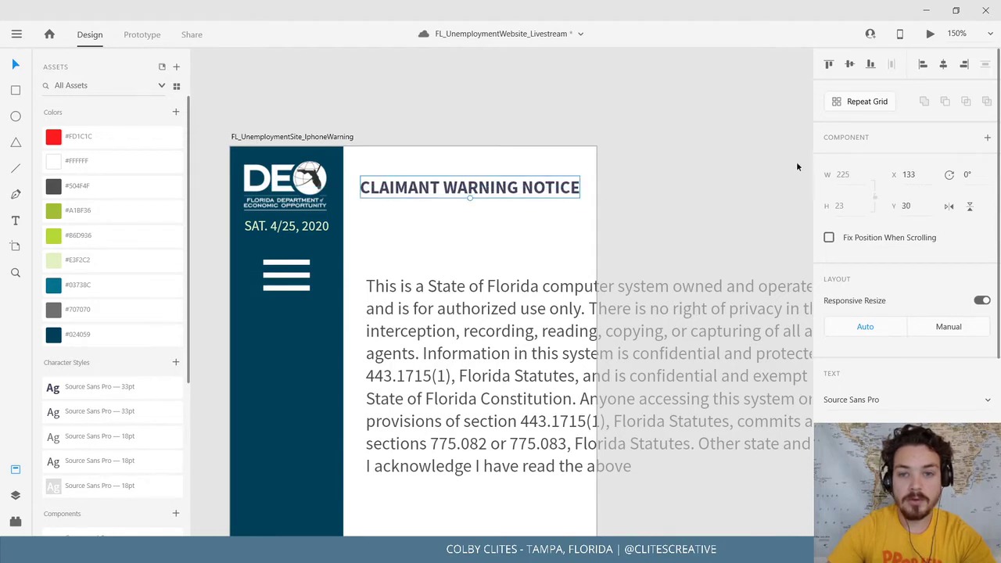
left_click(690, 155)
Group and copy the red asterisk and INDICATES REQUIRED FIELD note from the desktop warning page's header.
left_click_drag(695, 243, 777, 518)
left_click_drag(564, 283, 295, 545)
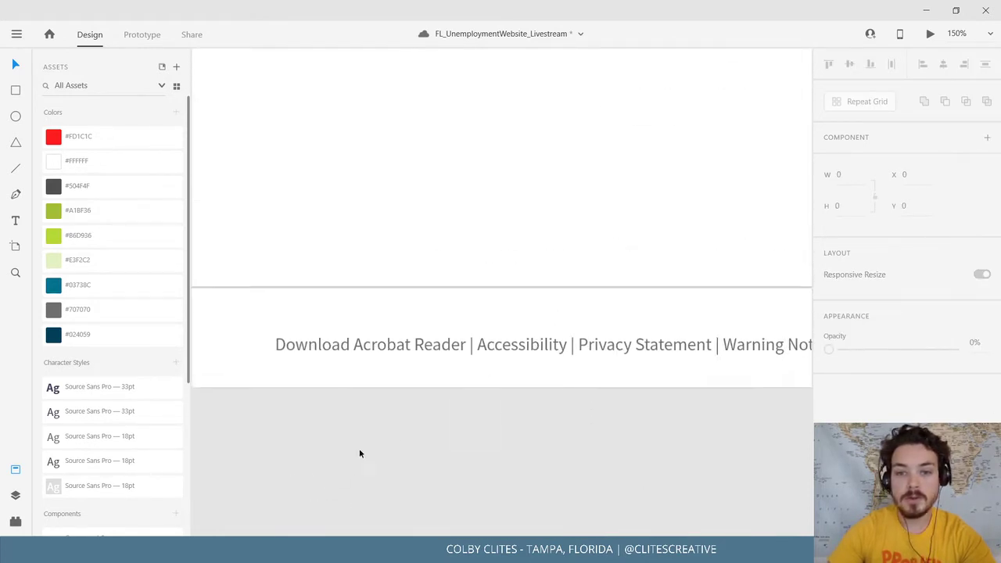
key("ctrl+minus")
key("ctrl+minus")
left_click_drag(632, 128, 556, 367)
left_click(550, 231)
double_click(596, 250)
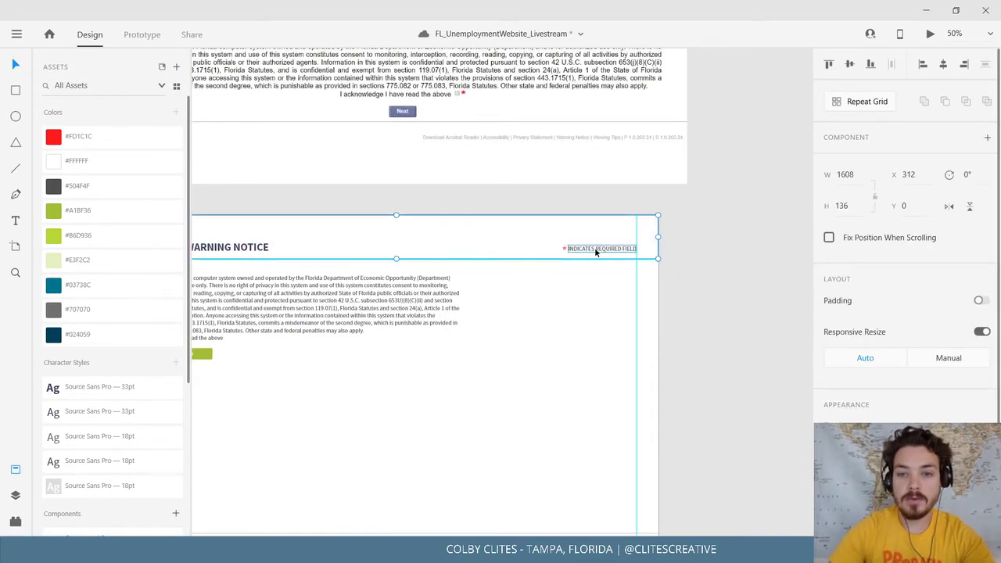
left_click(567, 247, "shift")
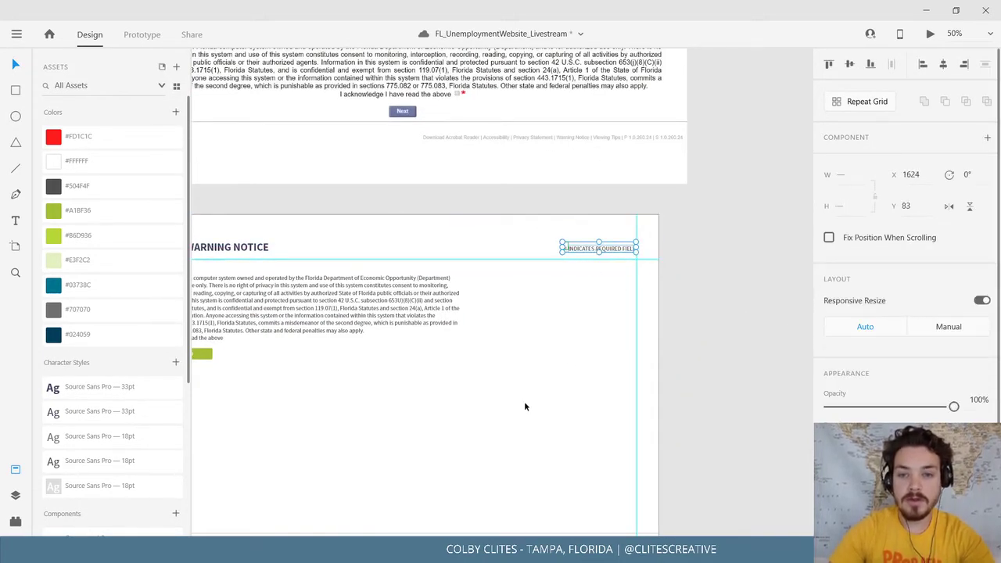
key("ctrl+g")
Paste the required-field note into the iPhone warning artboard and place it directly below the heading.
left_click_drag(465, 418, 695, 151)
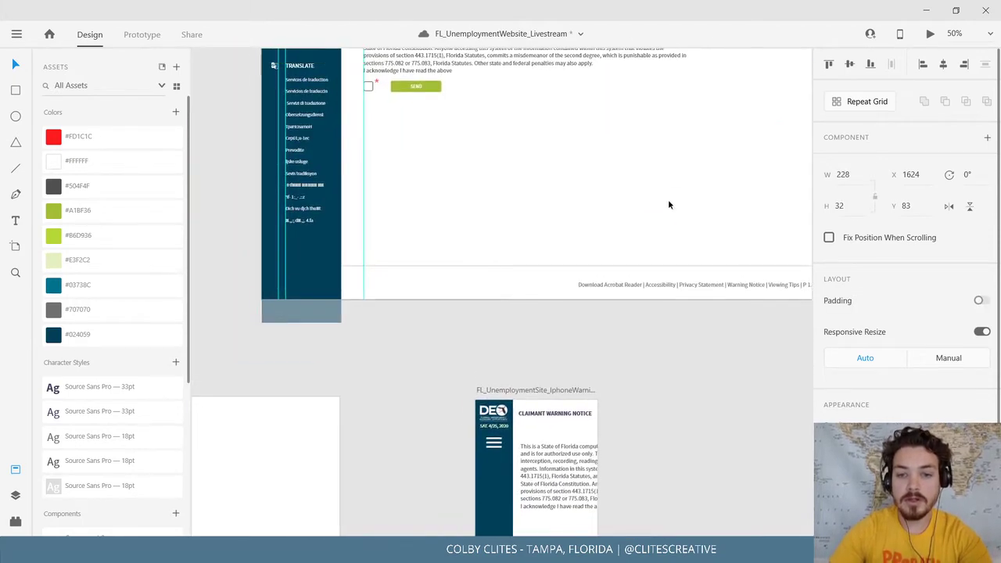
left_click_drag(503, 369, 522, 135)
left_click(518, 131)
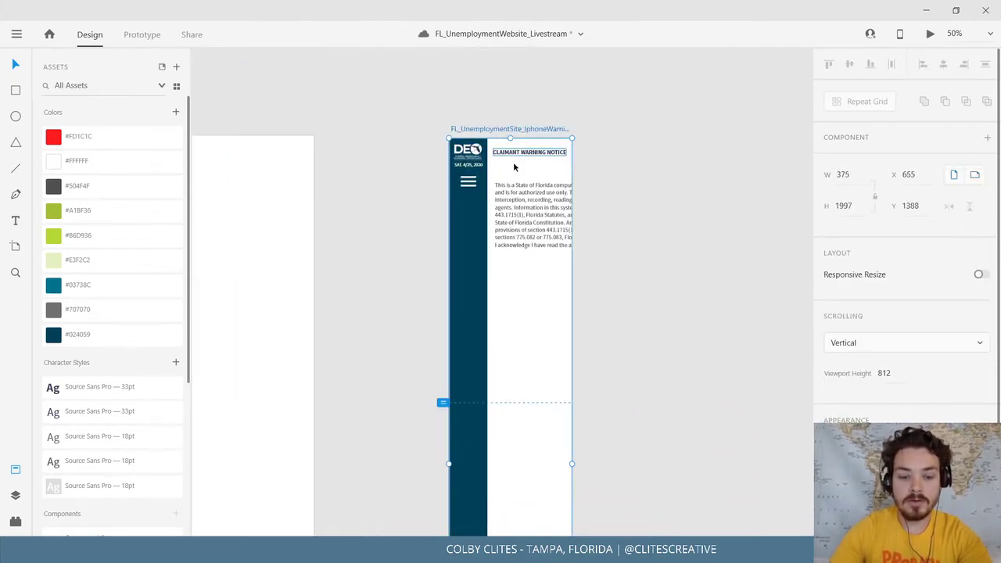
key("ctrl+v")
left_click_drag(517, 340, 430, 535)
key("ctrl+equal")
key("ctrl+equal")
key("ctrl+equal")
Reduce the INDICATES REQUIRED FIELD text size and align the note with the heading's right edge, at X 232, Y 54.
double_click(399, 292)
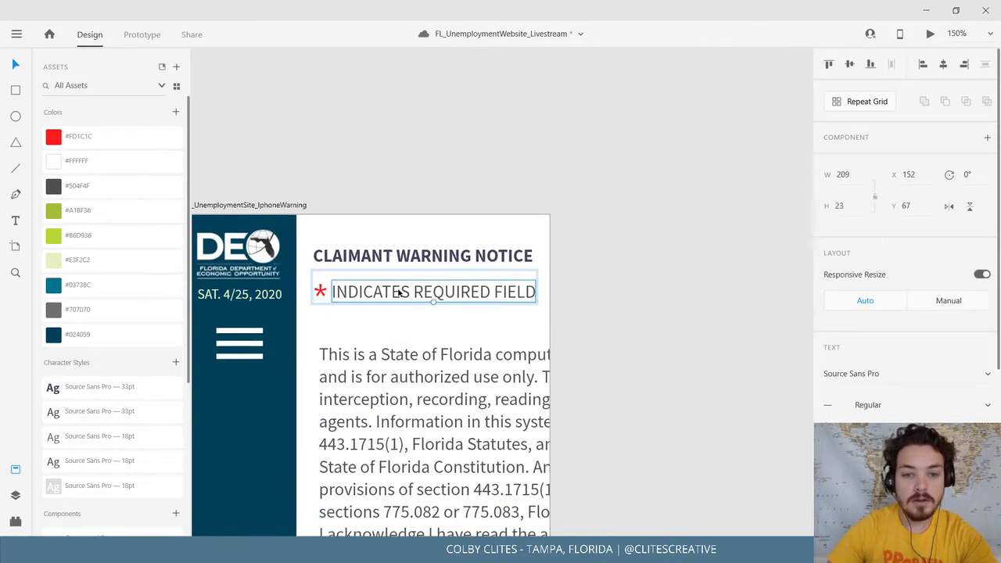
left_click(647, 231)
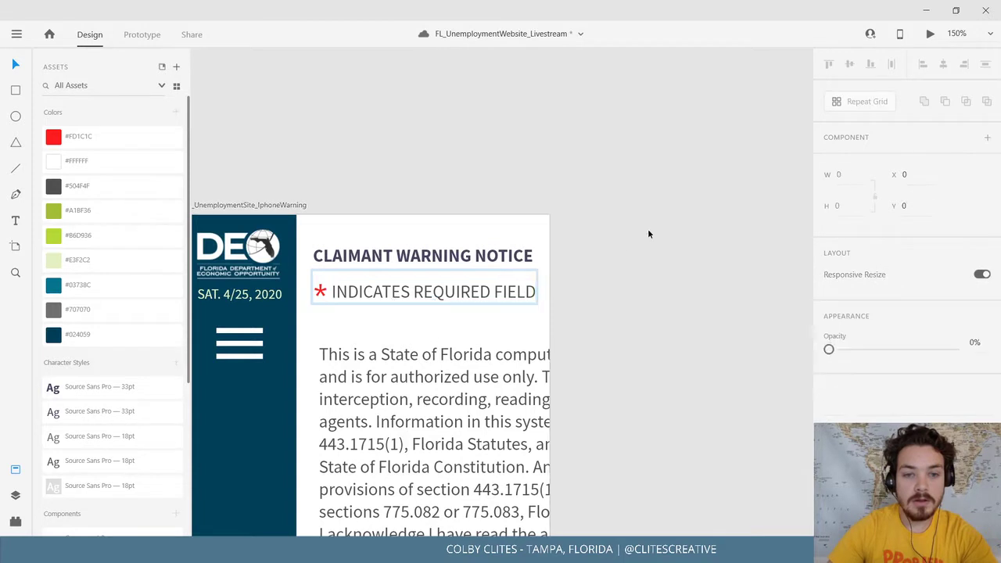
double_click(417, 290)
double_click(417, 290)
key("Escape")
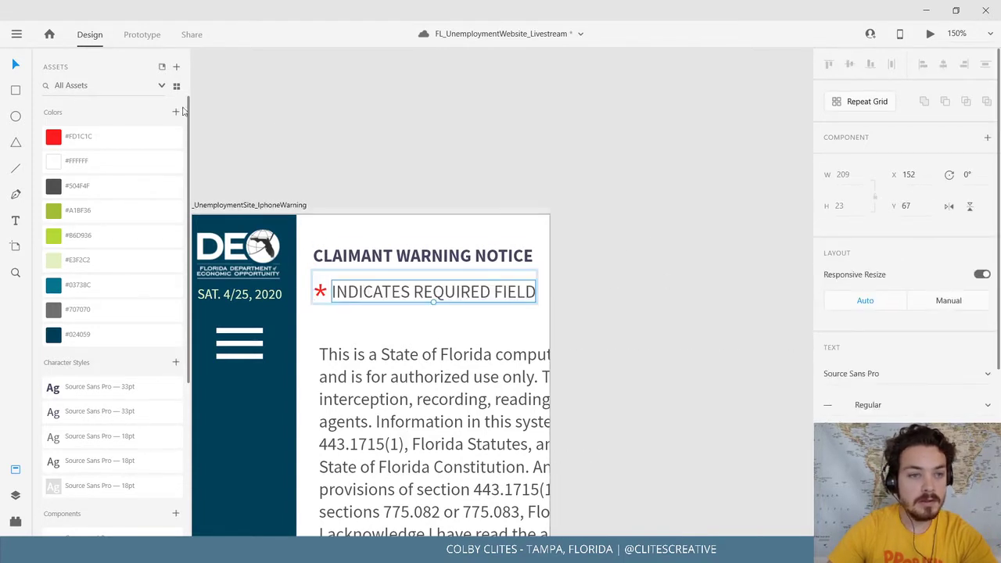
key("Escape")
left_click_drag(313, 302, 383, 289)
left_click_drag(456, 285, 454, 282)
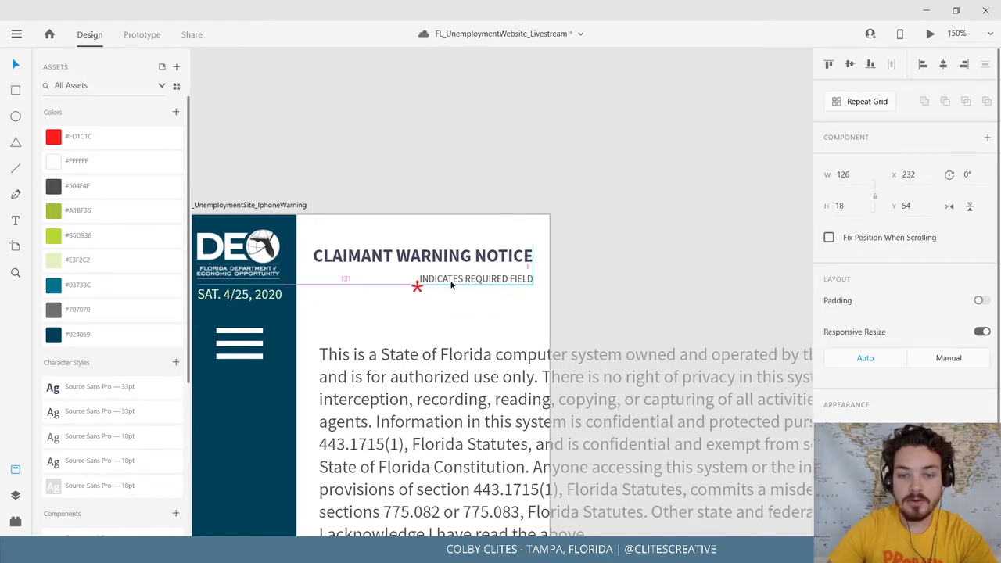
Ungroup the required-field note and move the red asterisk clear of the text to X 221, Y 45.
double_click(416, 288)
double_click(418, 287)
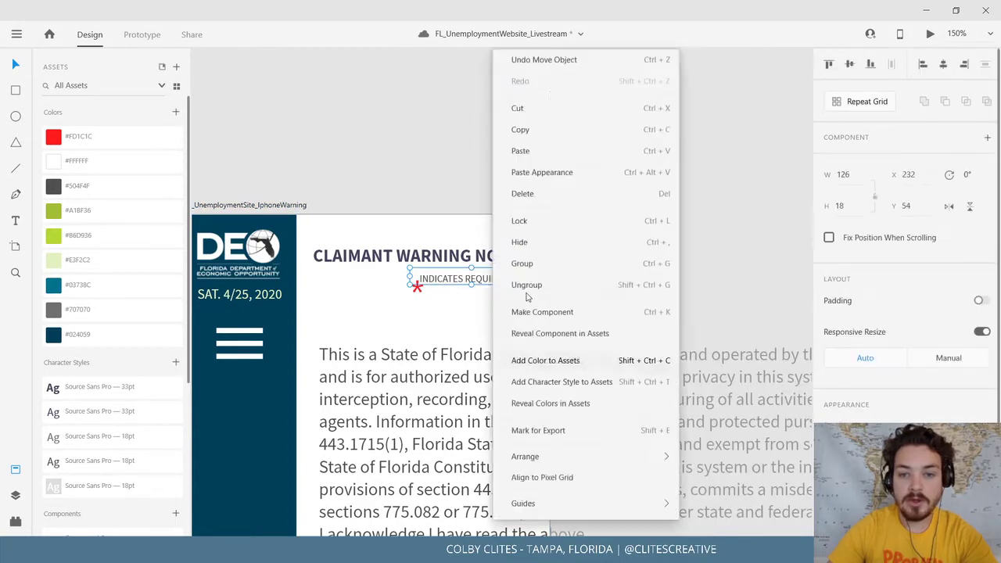
right_click(493, 283)
left_click(556, 243)
left_click(655, 253)
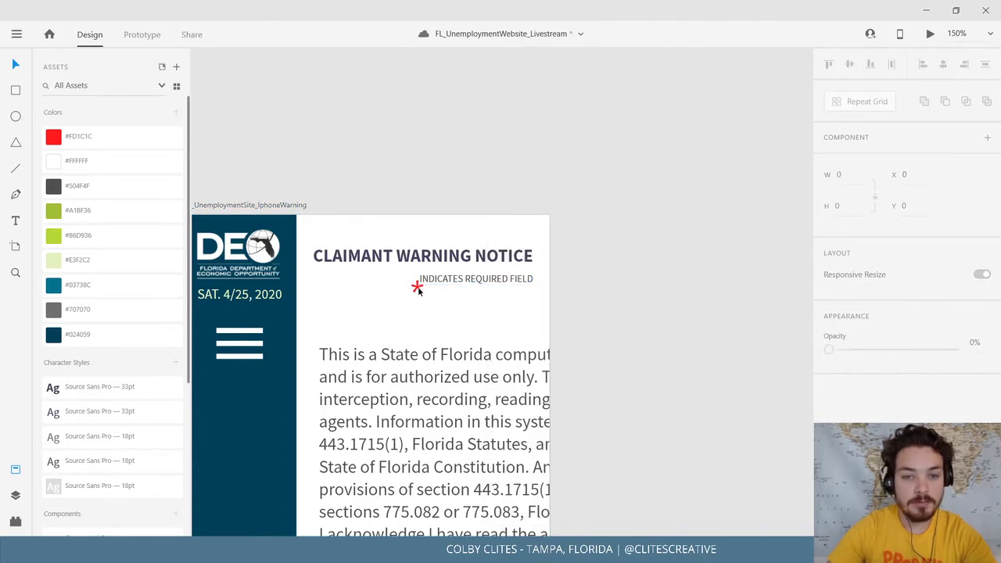
left_click(417, 288)
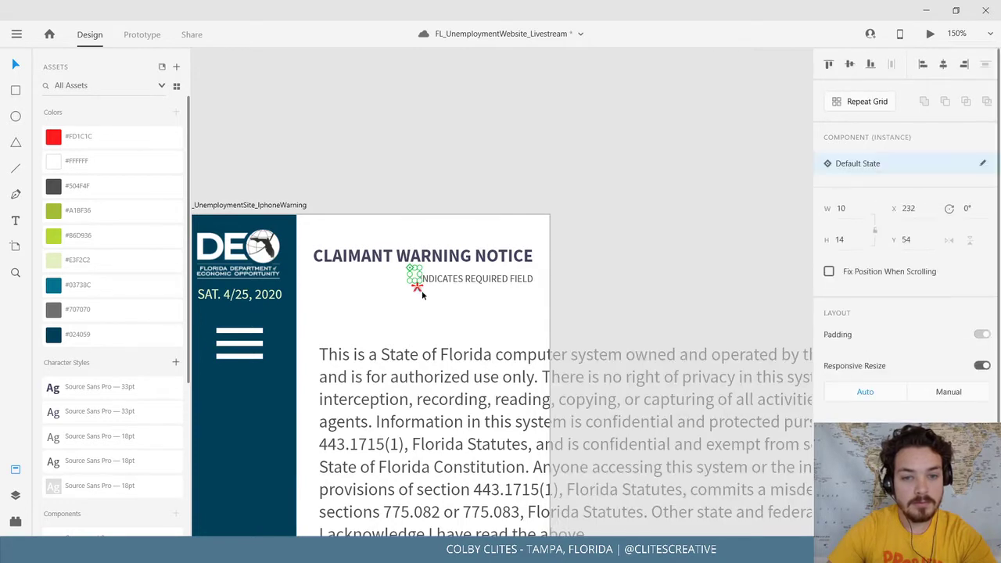
left_click_drag(413, 279, 402, 270)
Enlarge the text box inside the red asterisk component to 25 wide by 46 high.
scroll(876, 332, "down", 2)
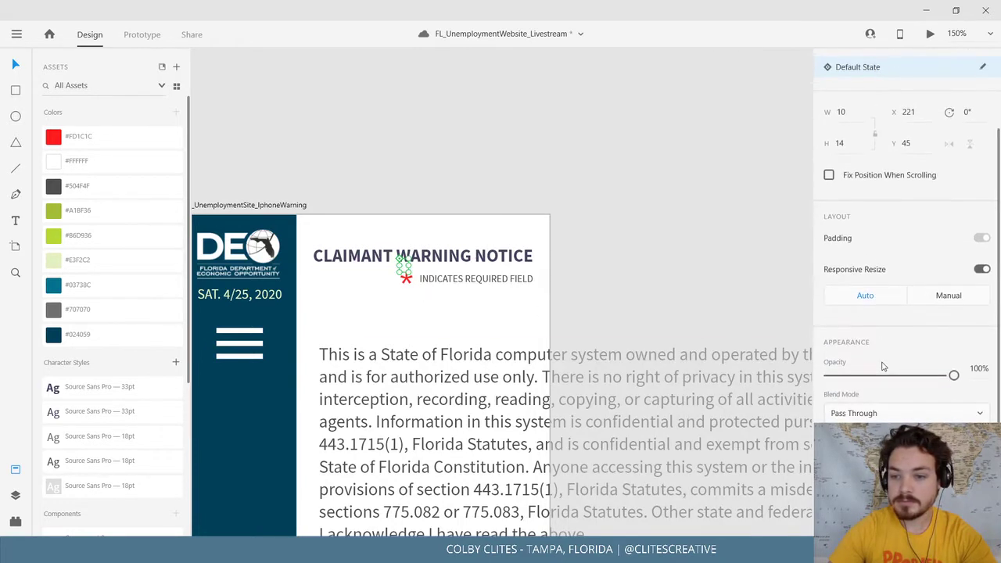
scroll(876, 344, "up", 2)
scroll(882, 362, "down", 2)
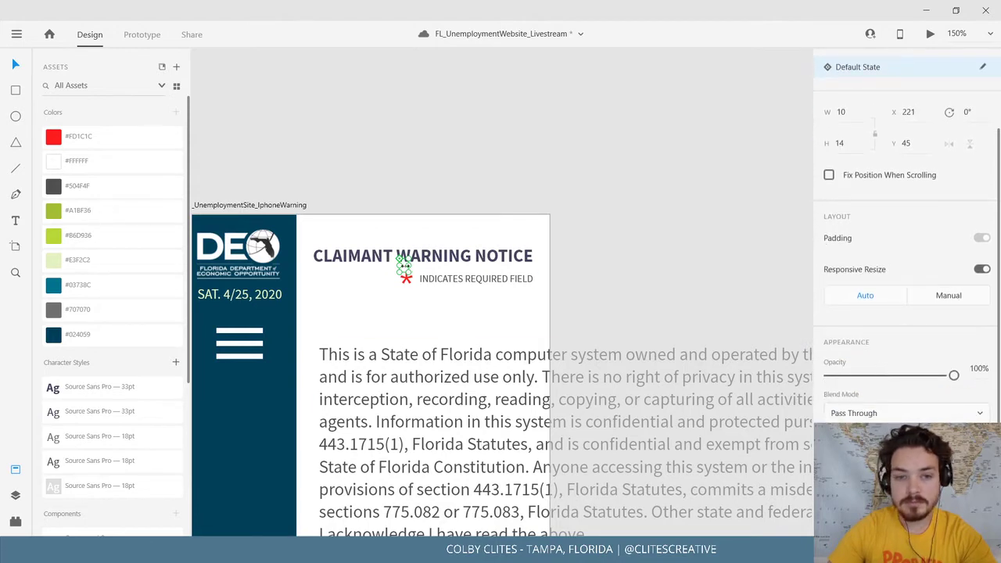
double_click(403, 270)
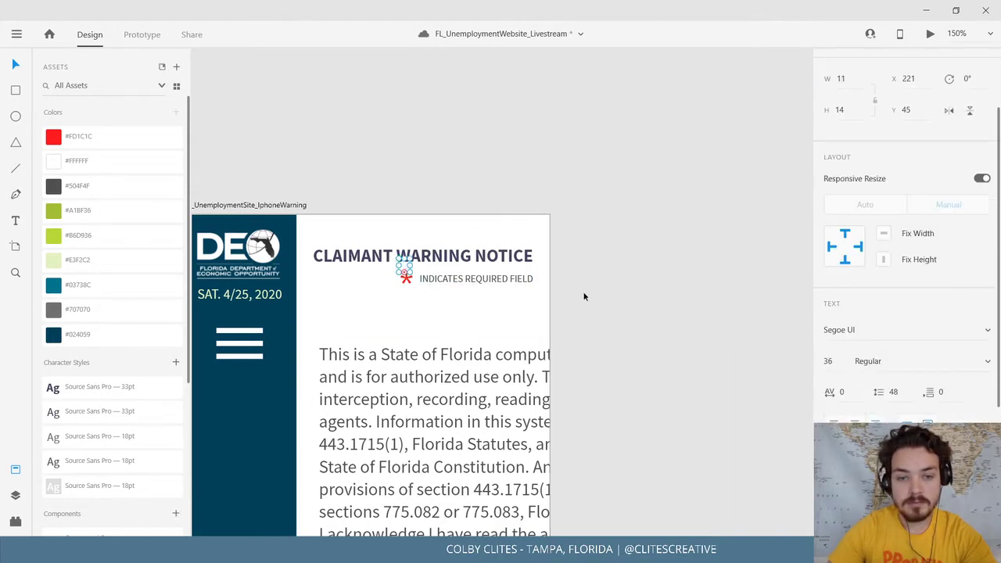
scroll(584, 296, "up", 5)
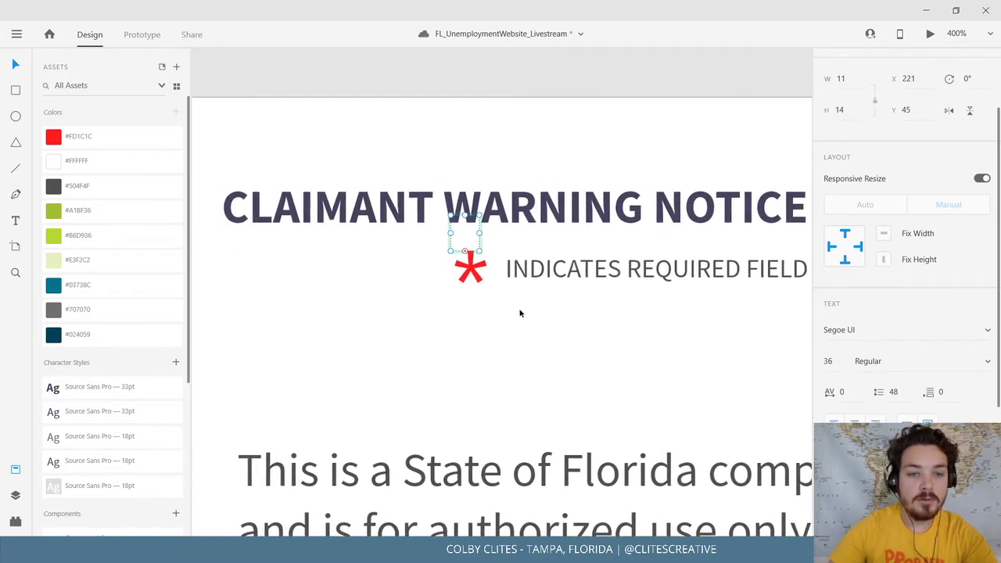
left_click_drag(479, 250, 517, 335)
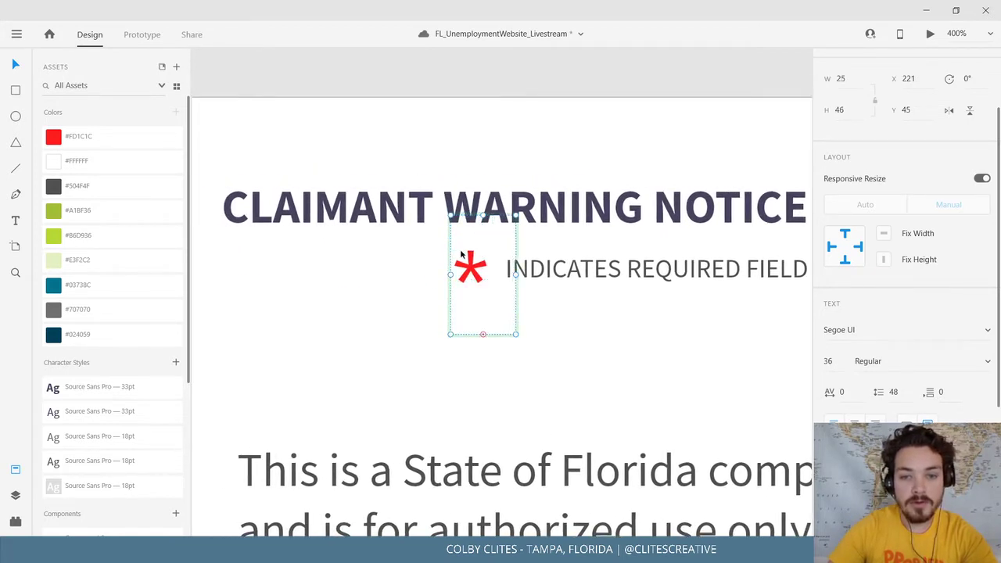
Set the red asterisk's font size to 20.
left_click_drag(473, 266, 458, 266)
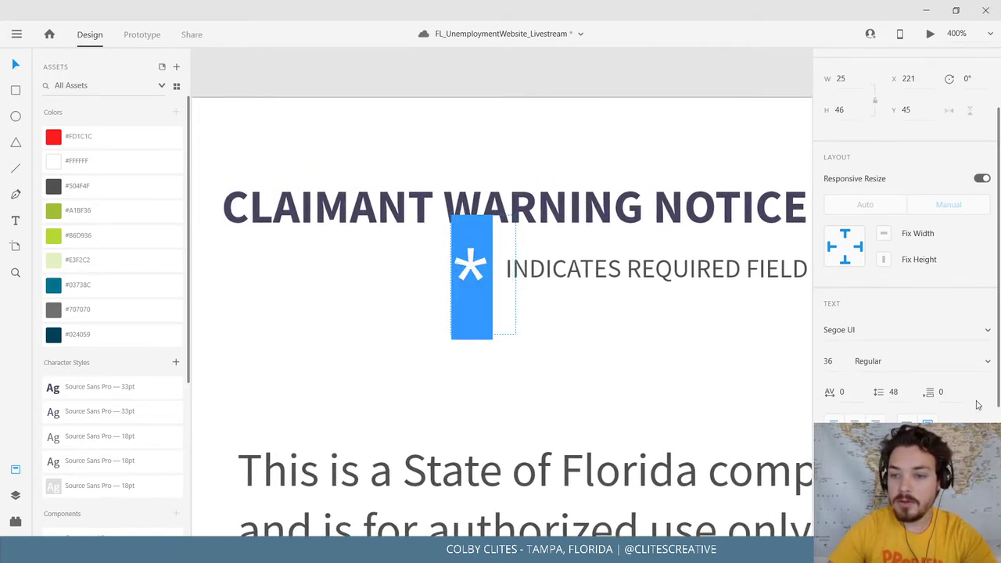
left_click(835, 366)
type("20")
key("Return")
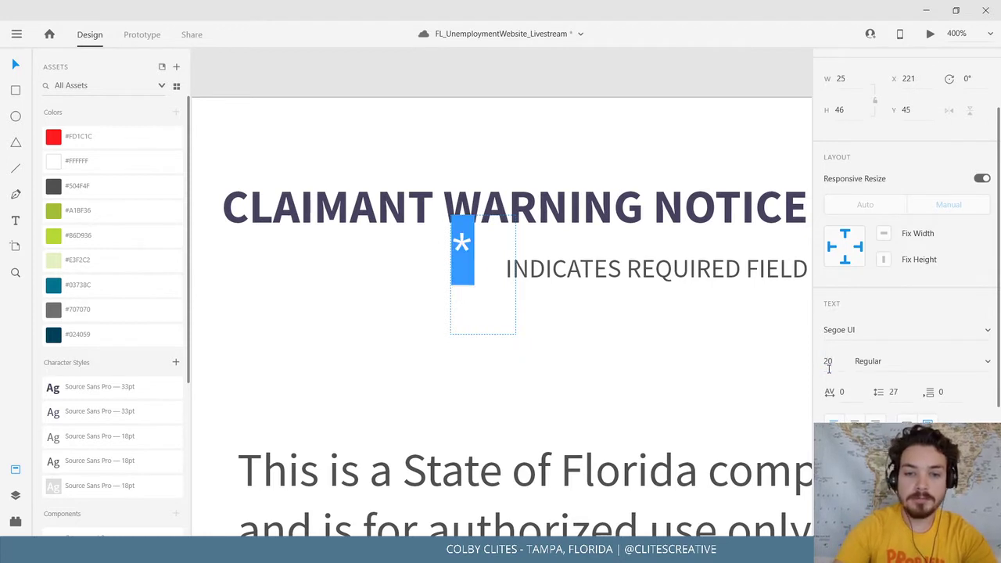
left_click(11, 65)
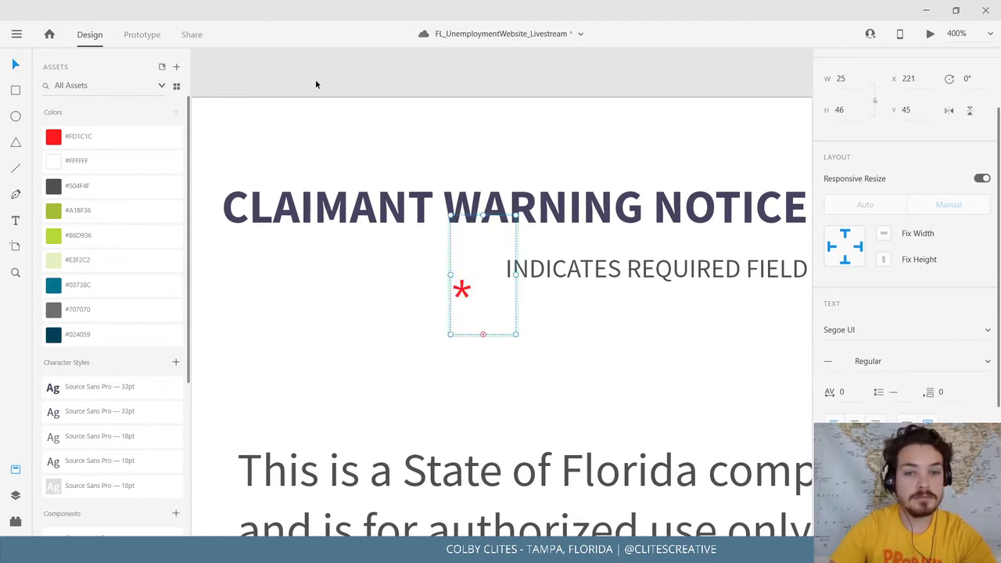
left_click(316, 80)
Move the smaller red asterisk directly in front of the INDICATES REQUIRED FIELD text, vertically centred with it.
left_click_drag(465, 298, 492, 280)
left_click(511, 98)
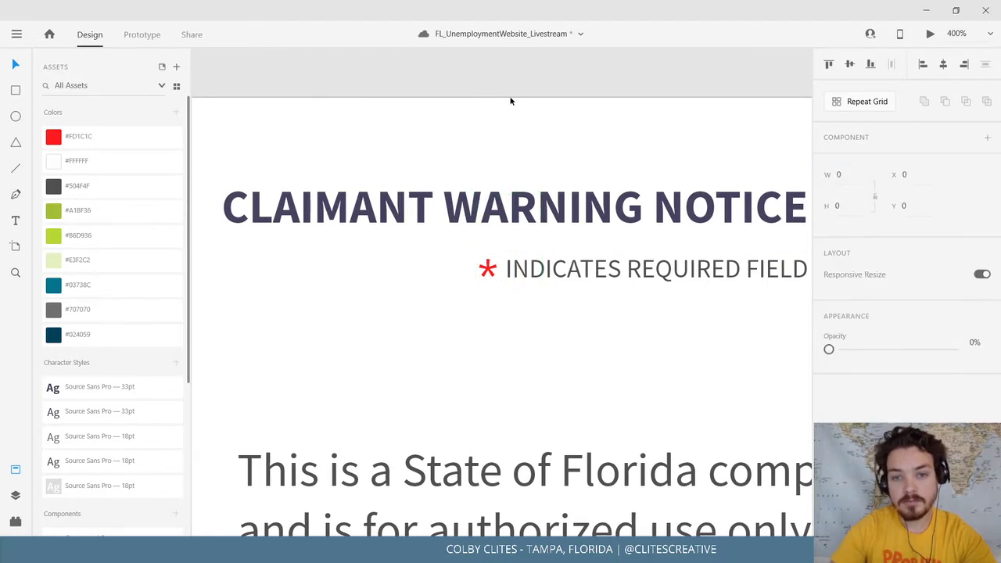
key("ctrl+minus")
key("ctrl+minus")
key("ctrl+minus")
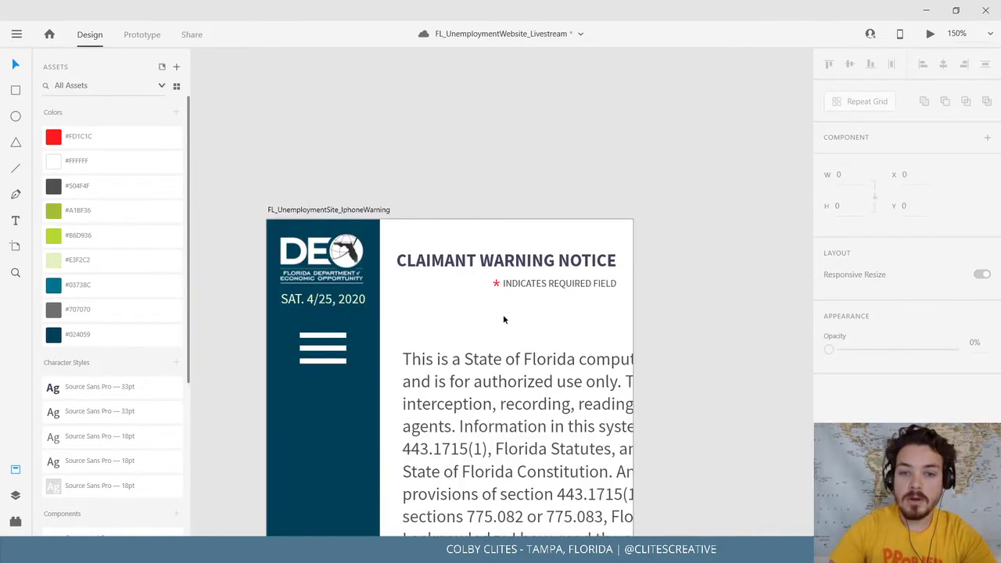
left_click(499, 286)
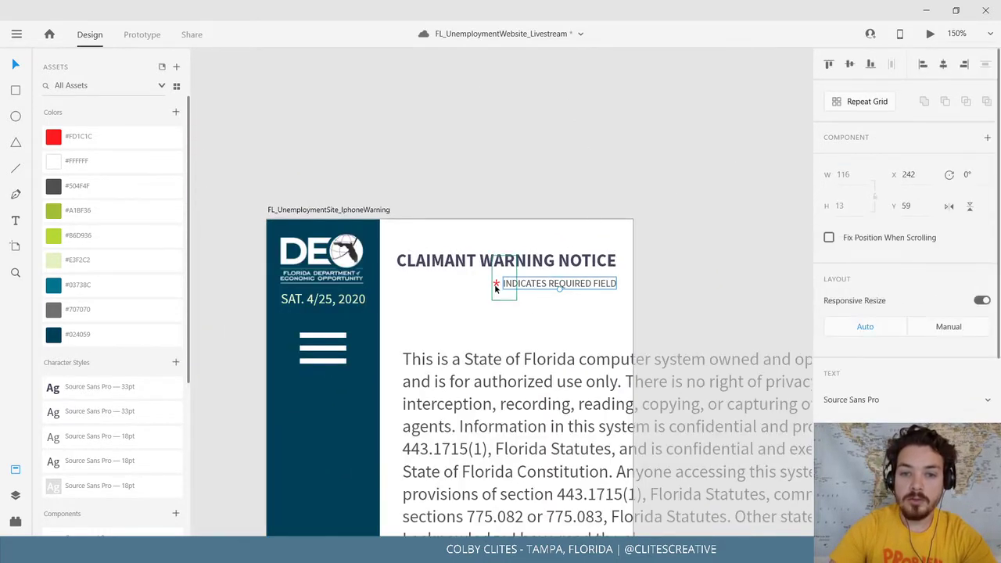
left_click(607, 146)
Copy the thin grey divider line above the desktop page's footer and paste it into the iPhone warning artboard.
scroll(444, 411, "down", 15)
scroll(478, 306, "up", 2)
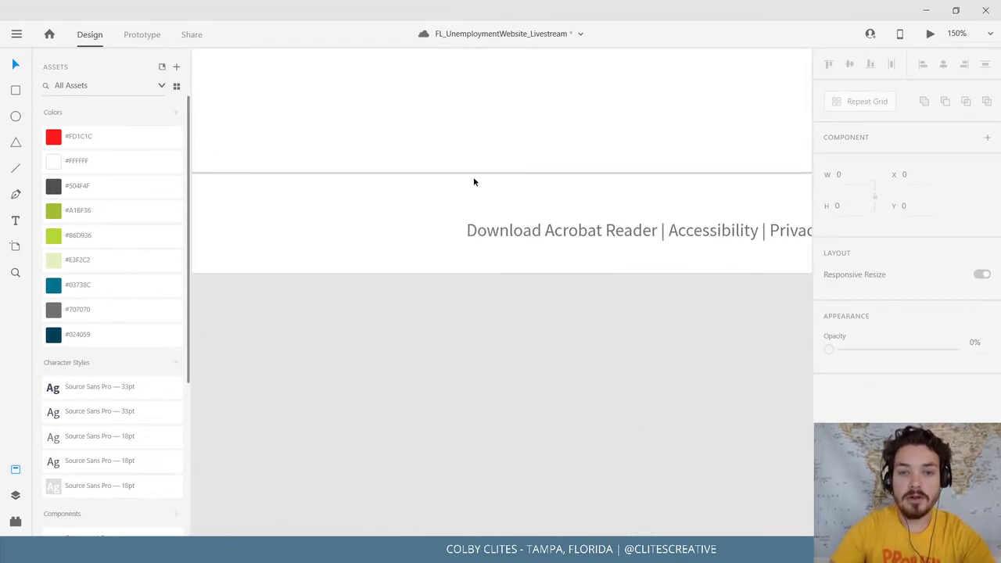
left_click(473, 173)
left_click_drag(387, 150, 406, 185)
left_click_drag(500, 350, 534, 114)
left_click_drag(425, 289, 442, 146)
left_click(371, 187)
key("ctrl+v")
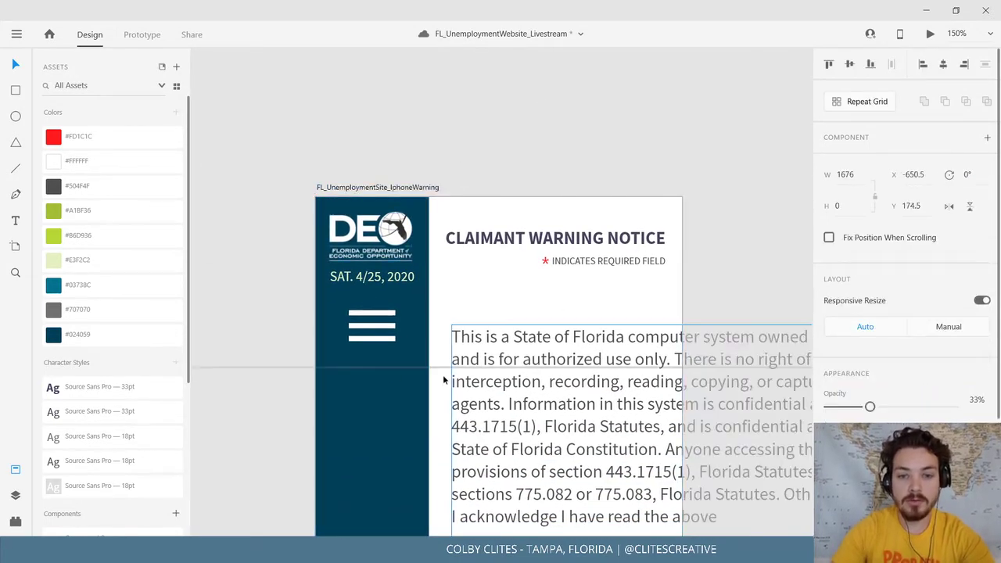
Move the warning text lower and shorten the divider line to 259 wide, spanning from the sidebar to the iPhone artboard's right edge.
left_click_drag(244, 369, 543, 271)
scroll(543, 269, "down", 5)
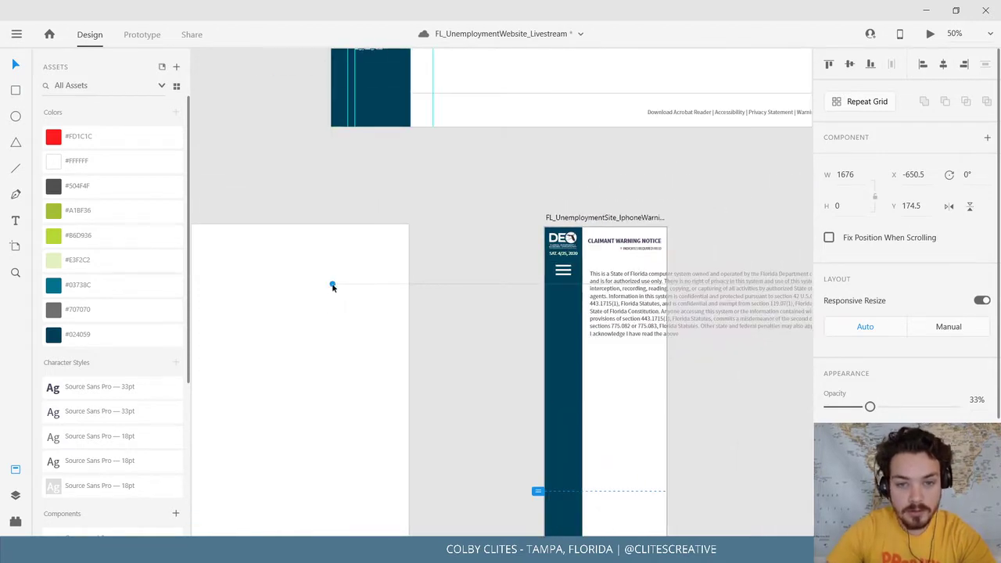
left_click(592, 296)
left_click_drag(724, 342, 465, 397)
left_click(621, 290)
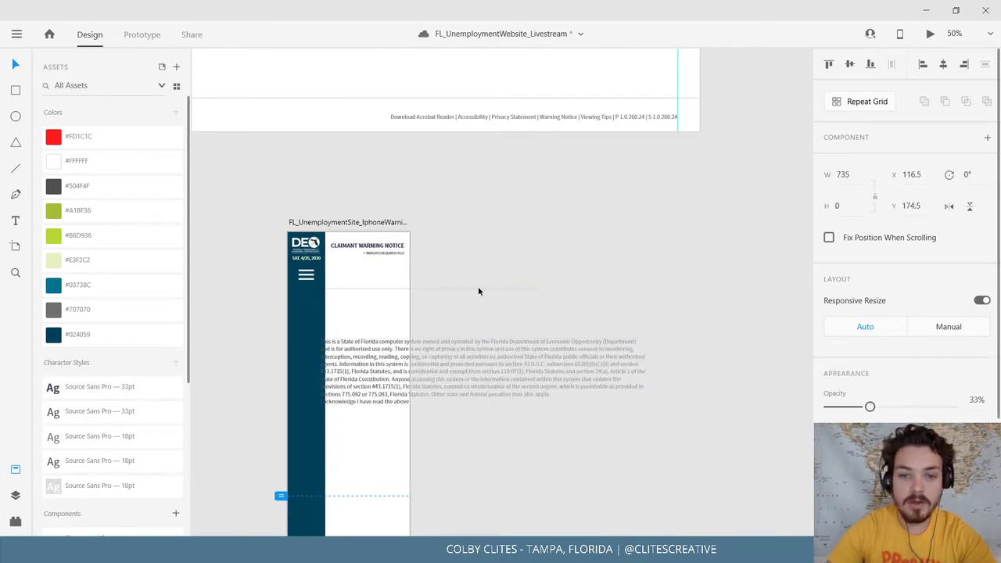
left_click_drag(479, 291, 400, 291)
left_click_drag(497, 284, 553, 270)
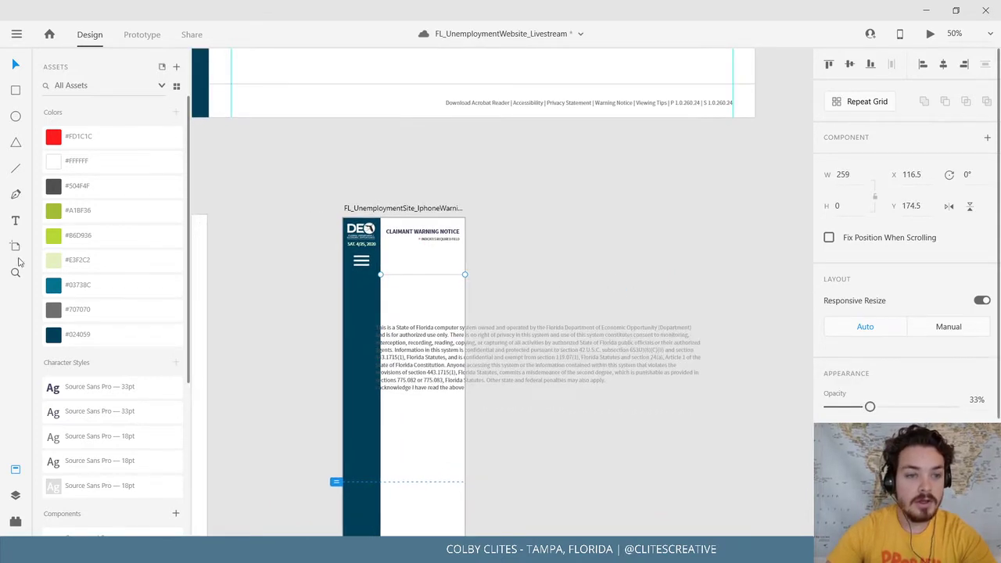
Move the shortened divider line up to Y 83.5, just below the INDICATES REQUIRED FIELD note.
left_click_drag(311, 223, 480, 286)
left_click(17, 65)
left_click(528, 352)
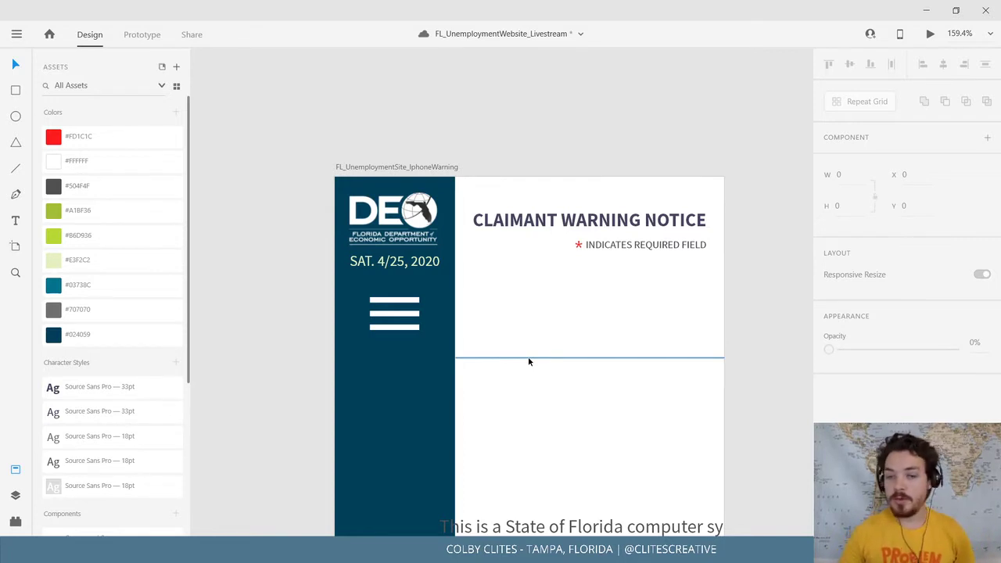
left_click_drag(529, 362, 538, 268)
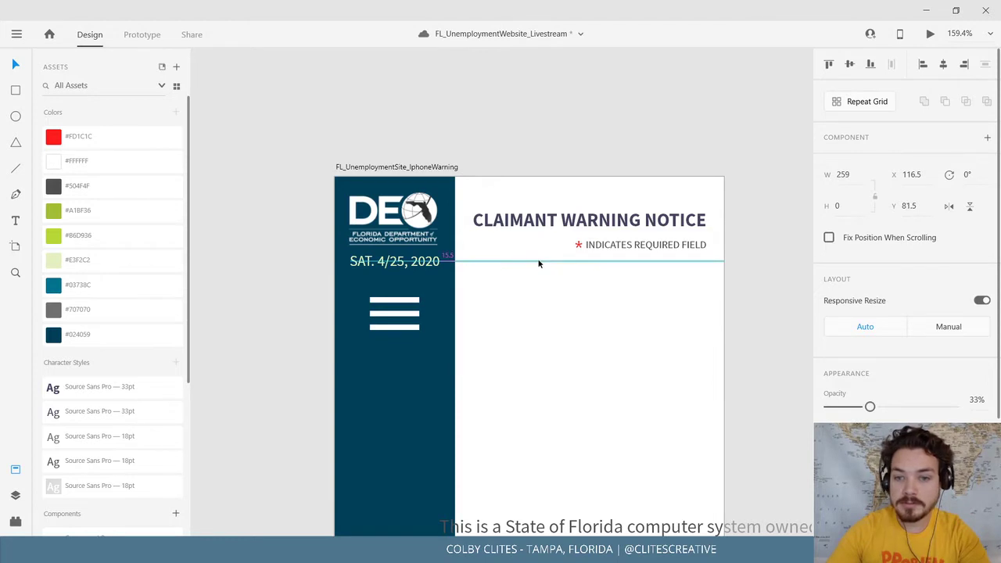
left_click(745, 319)
scroll(746, 319, "down", 2)
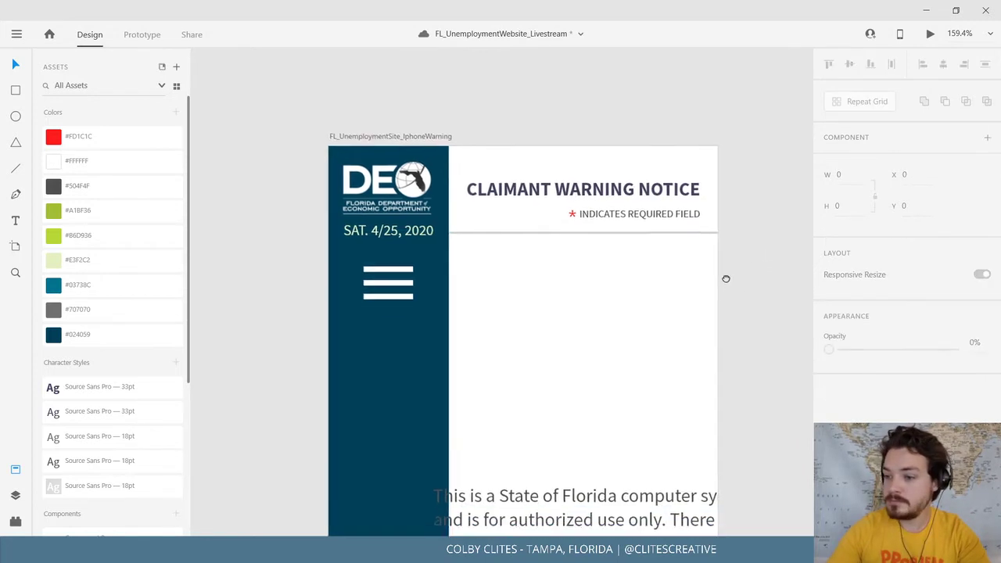
left_click_drag(637, 201, 638, 202)
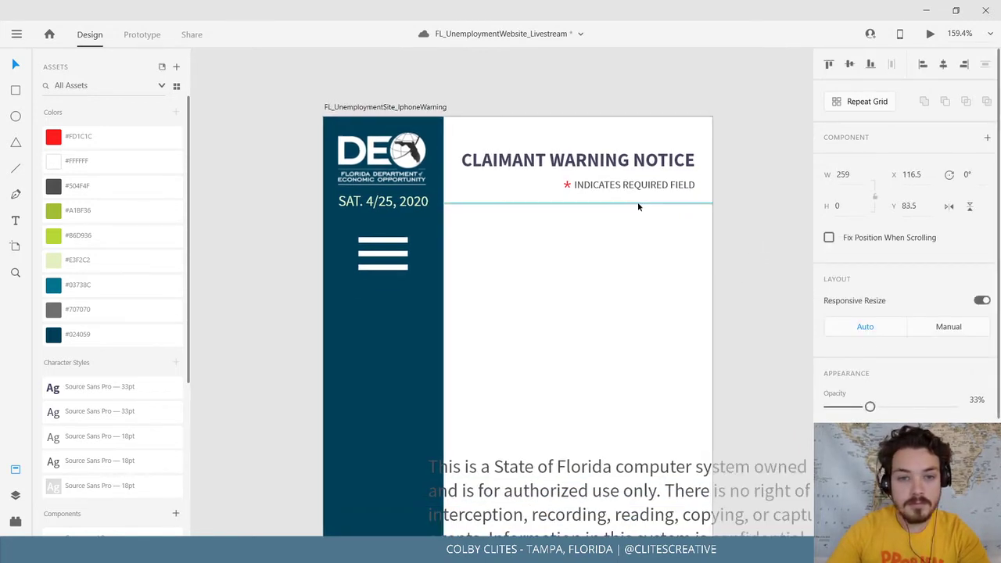
left_click(754, 255)
left_click_drag(750, 280, 747, 314)
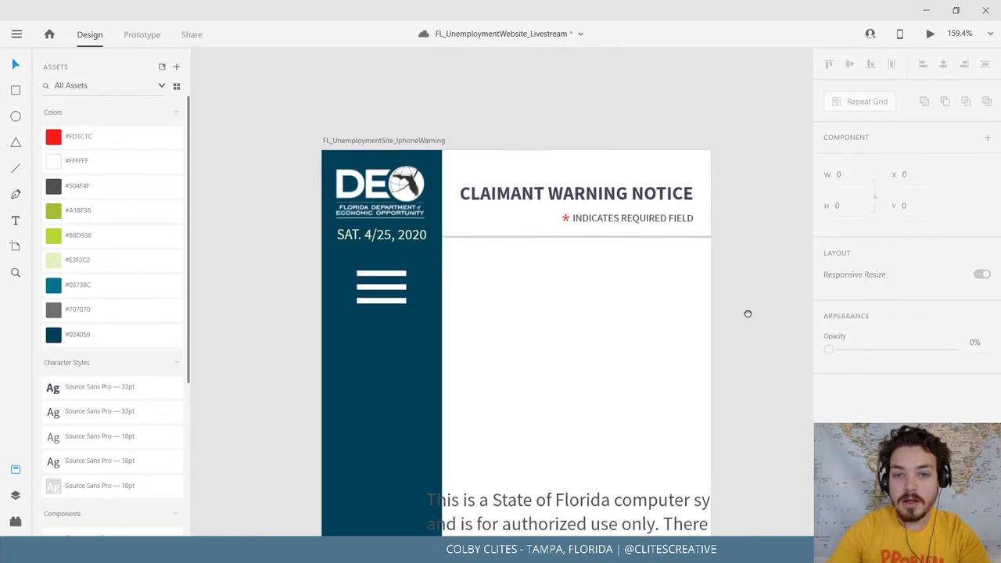
Move the CLAIMANT WARNING NOTICE heading down to Y 36 and bring the required-field note closer to the divider.
left_click(657, 193)
left_click_drag(670, 221, 640, 204)
left_click(640, 194)
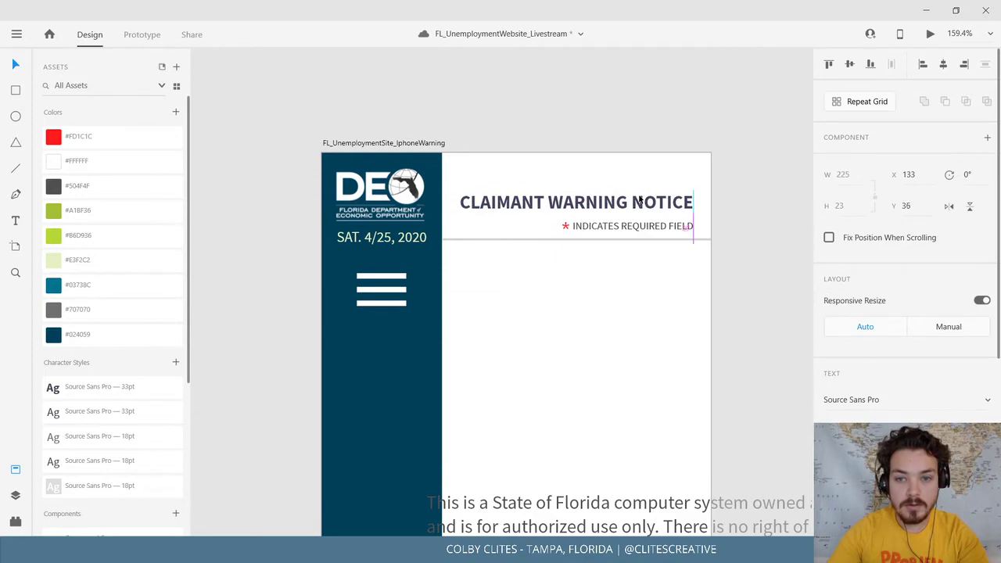
left_click(727, 216)
Place the warning paragraph below the divider at X 133, Y 98, and set its font size to 14.
scroll(701, 383, "down", 3)
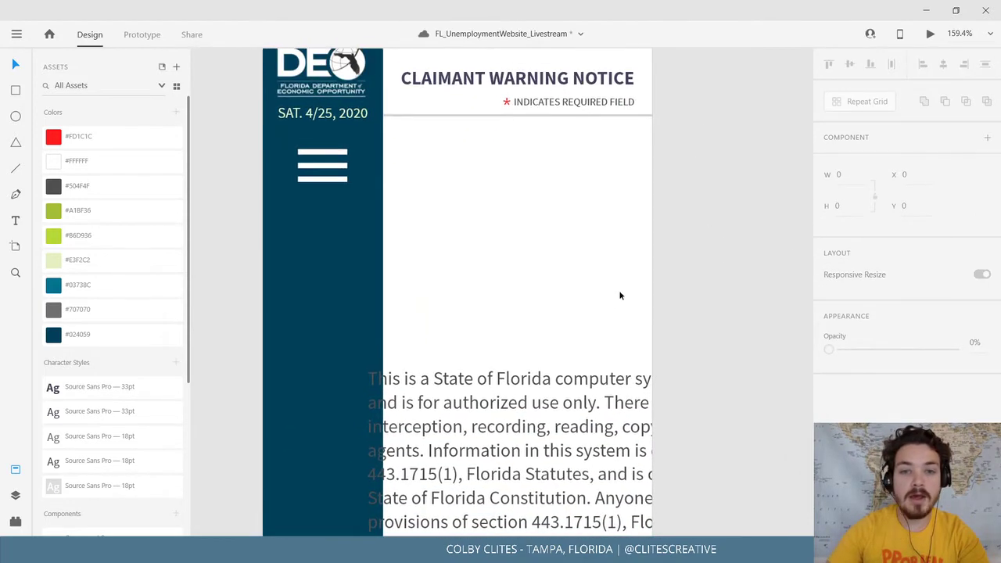
left_click_drag(483, 429, 512, 196)
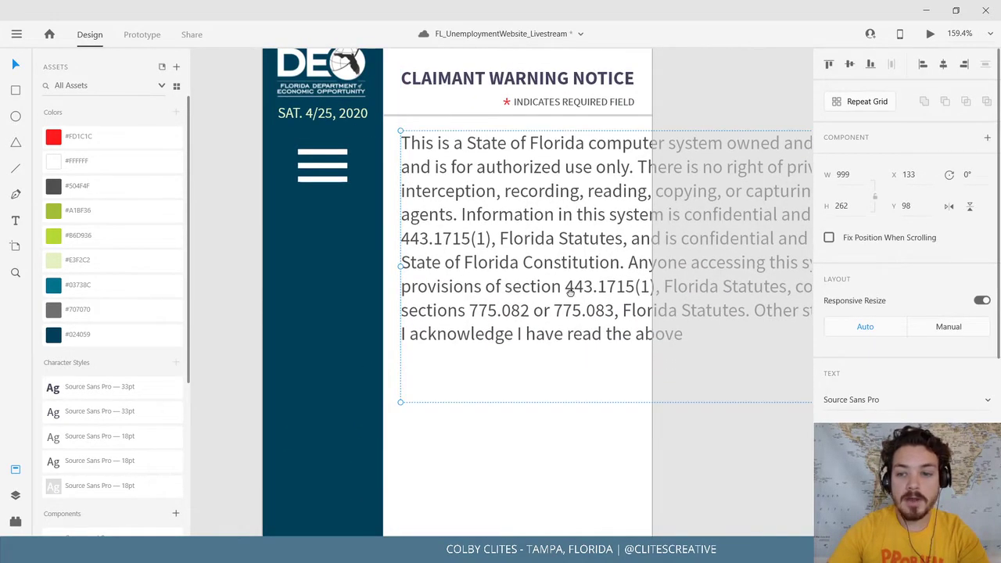
scroll(511, 196, "down", 2)
scroll(511, 196, "right", 2)
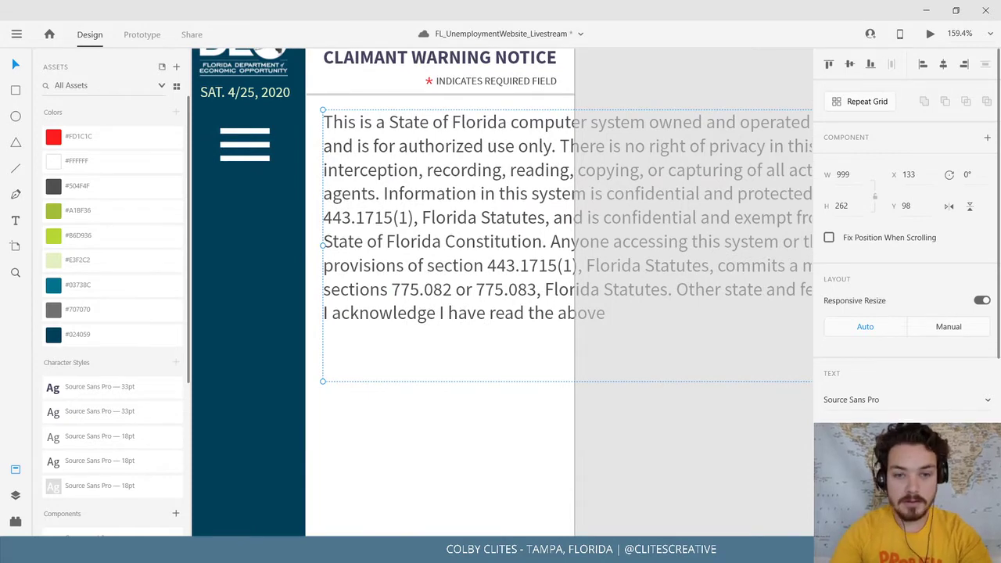
type("14")
key("Return")
left_click_drag(626, 411, 395, 453)
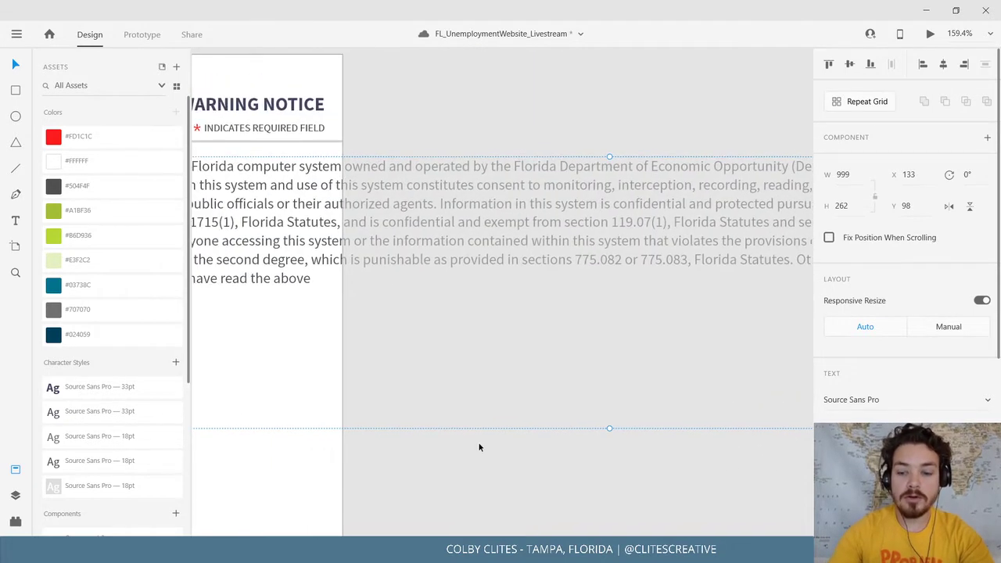
Resize the warning paragraph's text box to 225 wide by 621 high so it fits the iPhone artboard.
key("ctrl+minus")
key("ctrl+minus")
key("ctrl+minus")
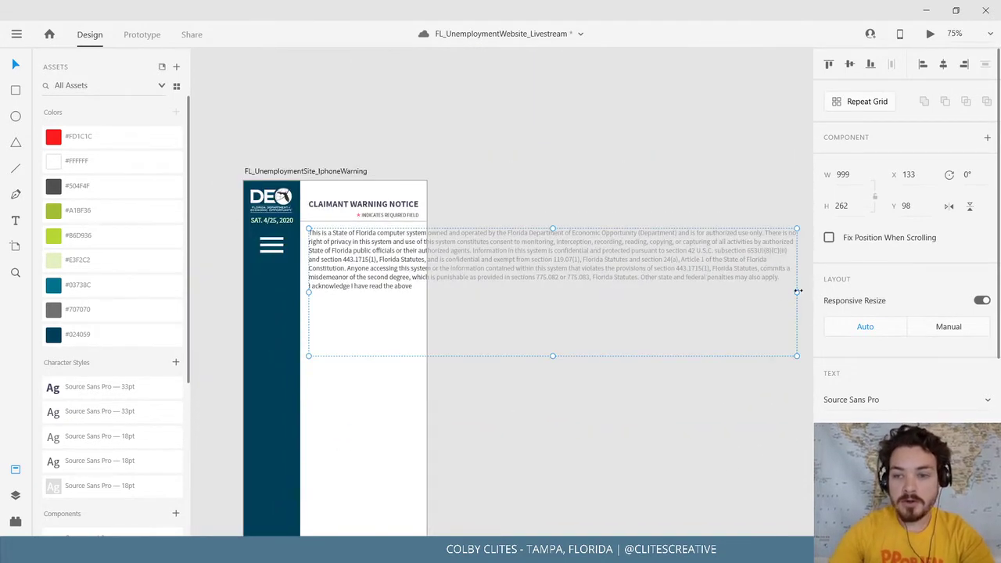
left_click_drag(796, 291, 418, 329)
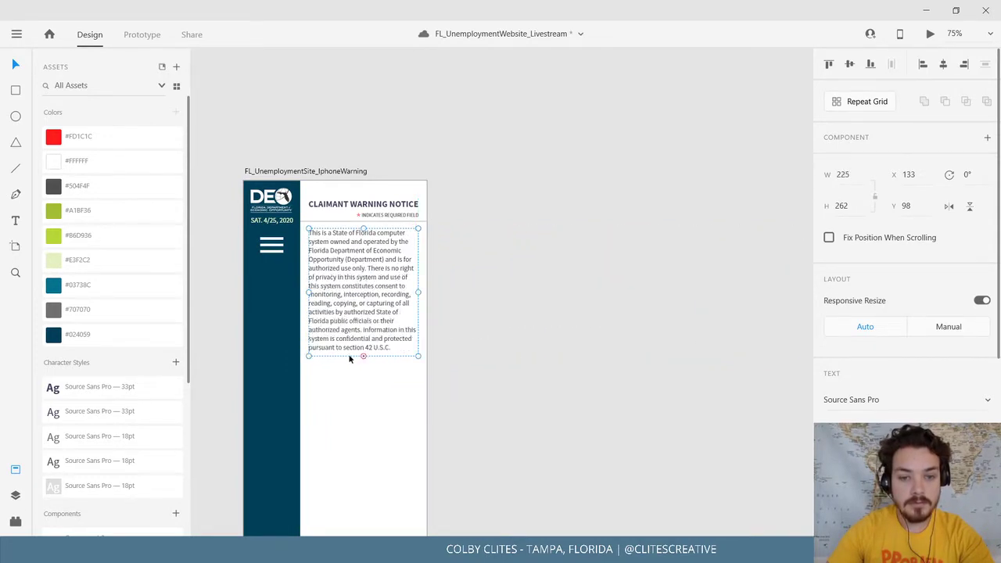
left_click_drag(364, 356, 351, 396)
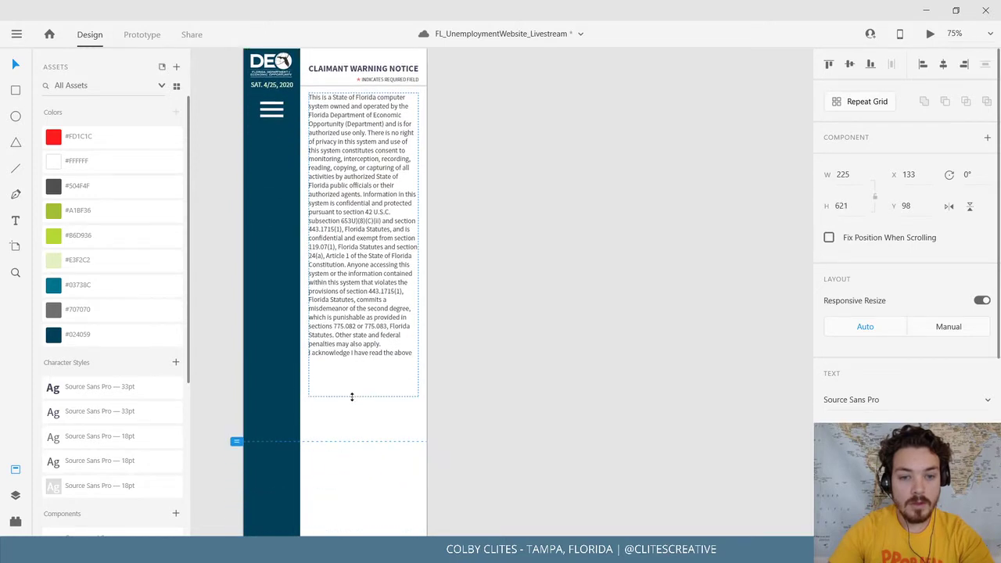
Preview the iPhone warning artboard to check the fitted heading, divider and paragraph, then close the preview.
left_click(450, 319)
left_click_drag(443, 312, 525, 366)
left_click(381, 94)
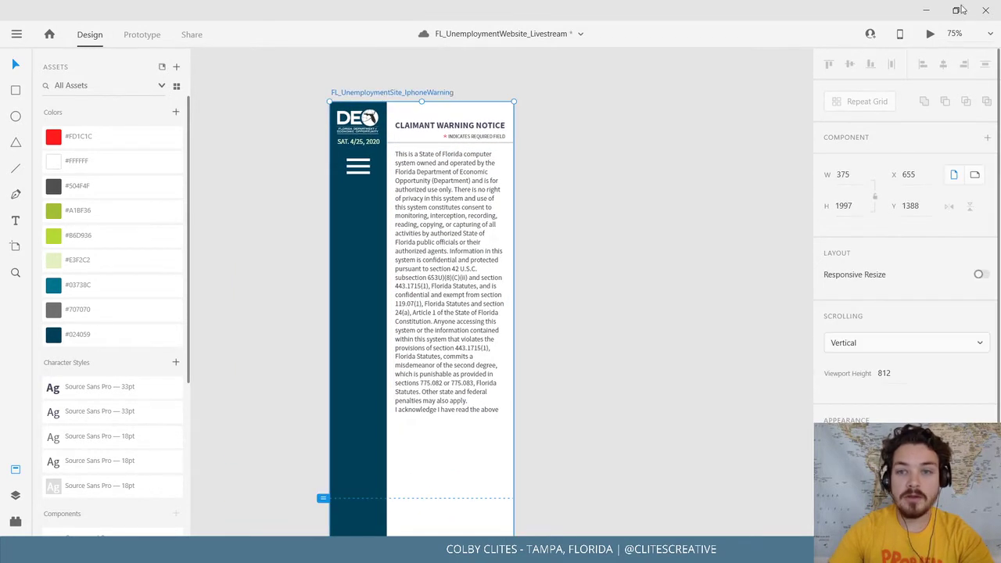
left_click(929, 35)
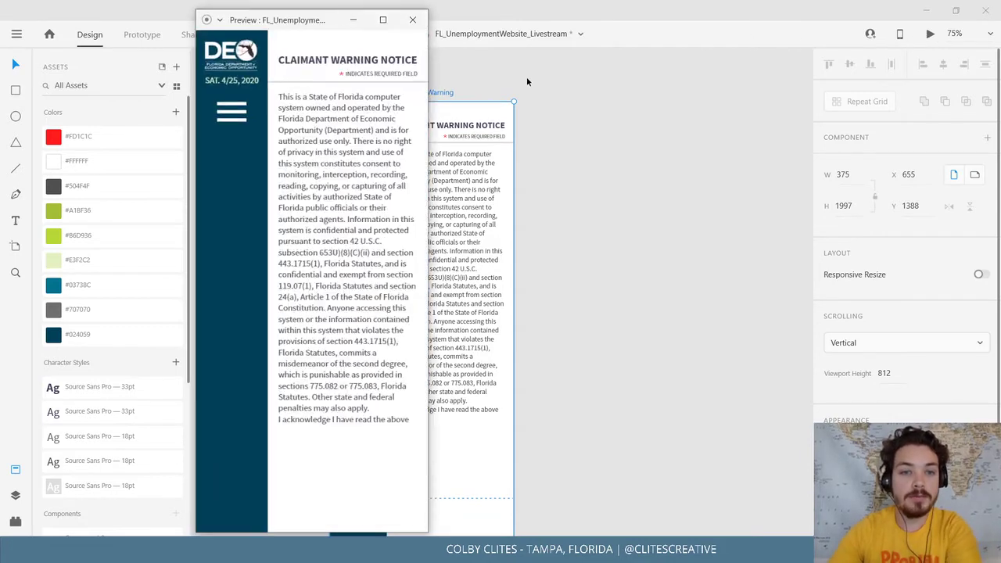
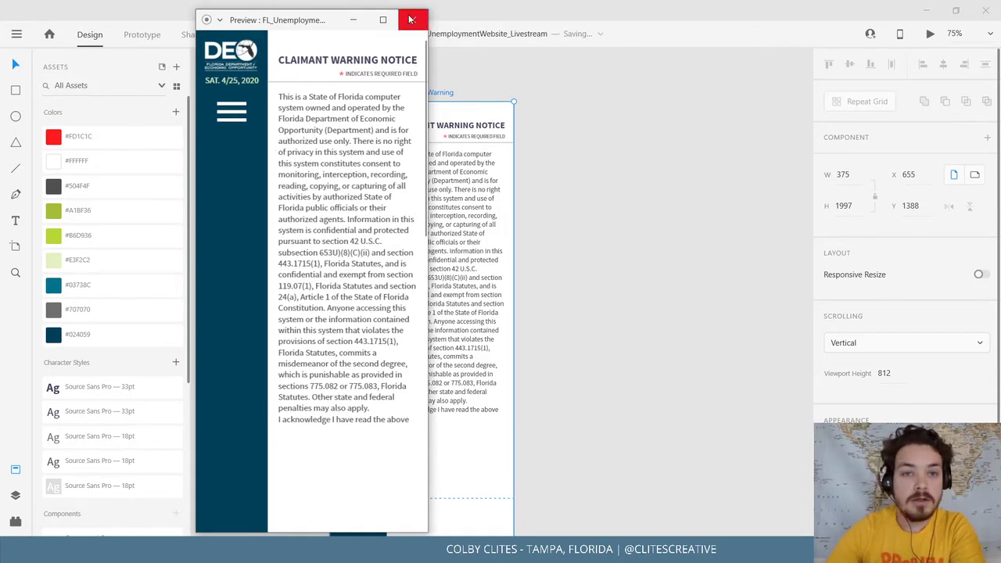
left_click(412, 18)
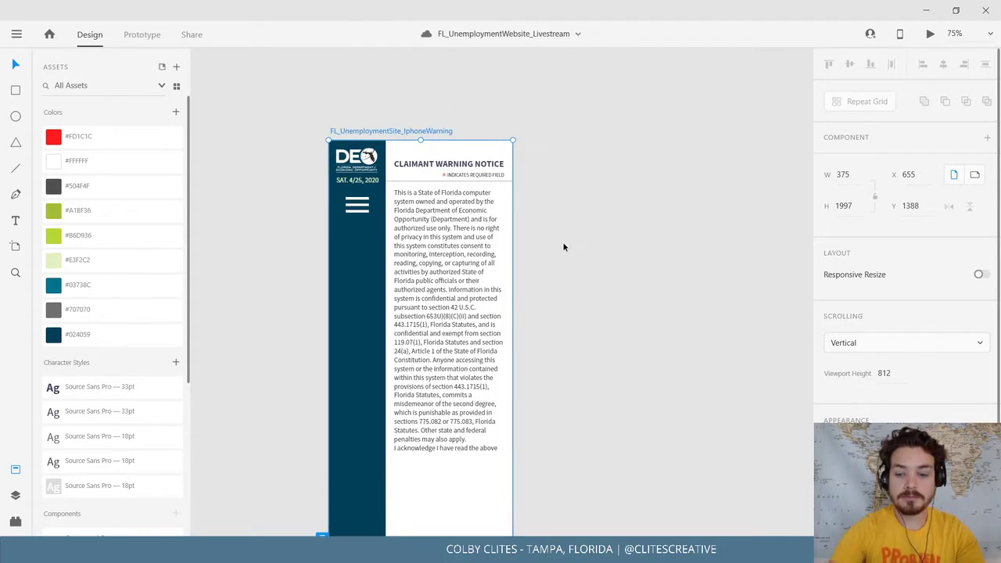
Move the hamburger menu icon slightly lower in the iPhone sidebar to make room for the date.
key("ctrl+2")
left_click_drag(607, 327, 657, 353)
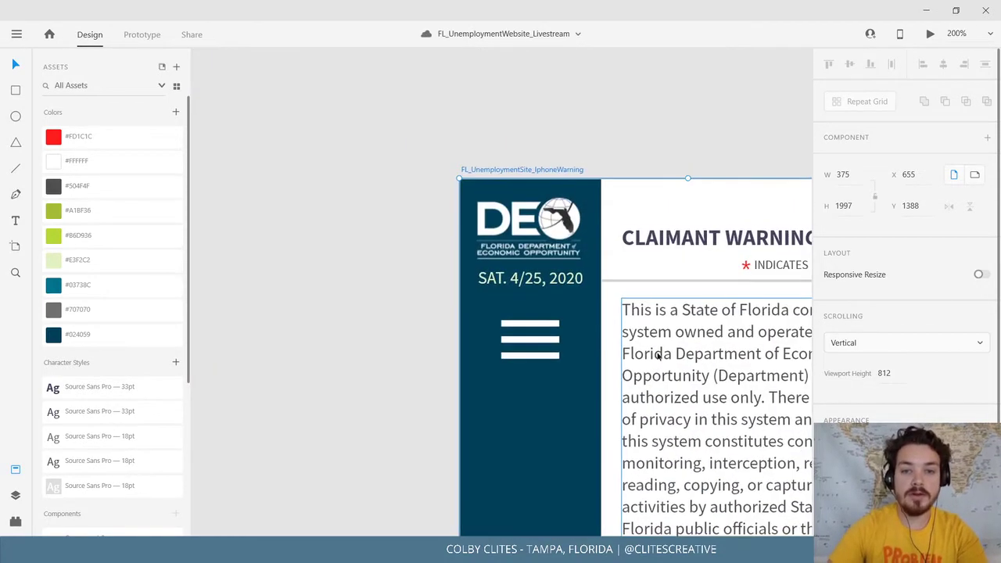
left_click_drag(686, 313, 475, 213)
left_click(326, 225)
left_click_drag(328, 226, 328, 240)
Move the date text down in the sidebar so it sits below the divider's level, just above the menu icon.
left_click(342, 180)
key("Down")
key("Down")
key("Down")
key("Down")
key("Down")
key("Down")
key("Down")
key("Down")
key("Down")
key("Down")
key("Down")
key("Down")
key("Down")
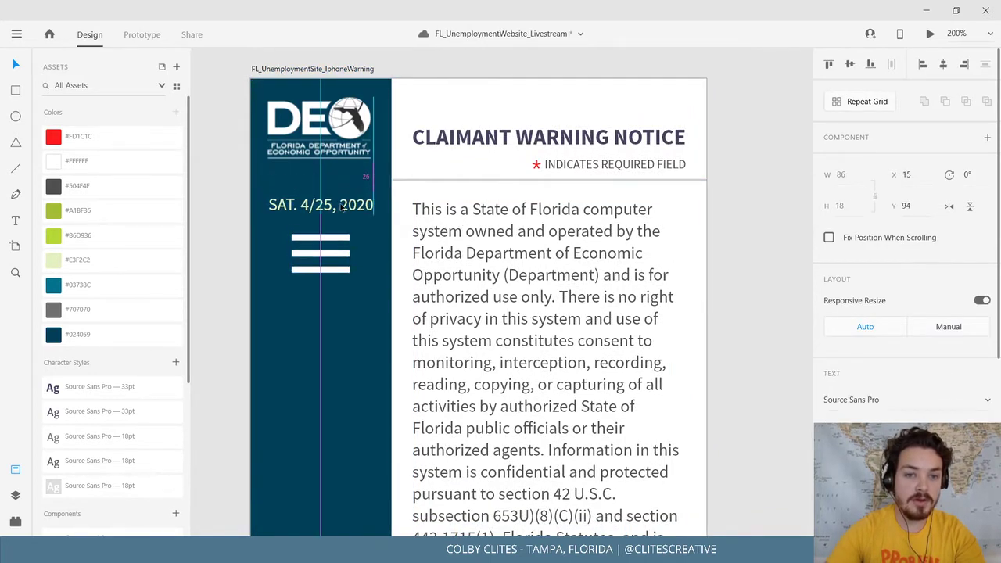
Extend the divider line across the sidebar to a width of 375, spanning the whole iPhone artboard.
left_click(421, 180)
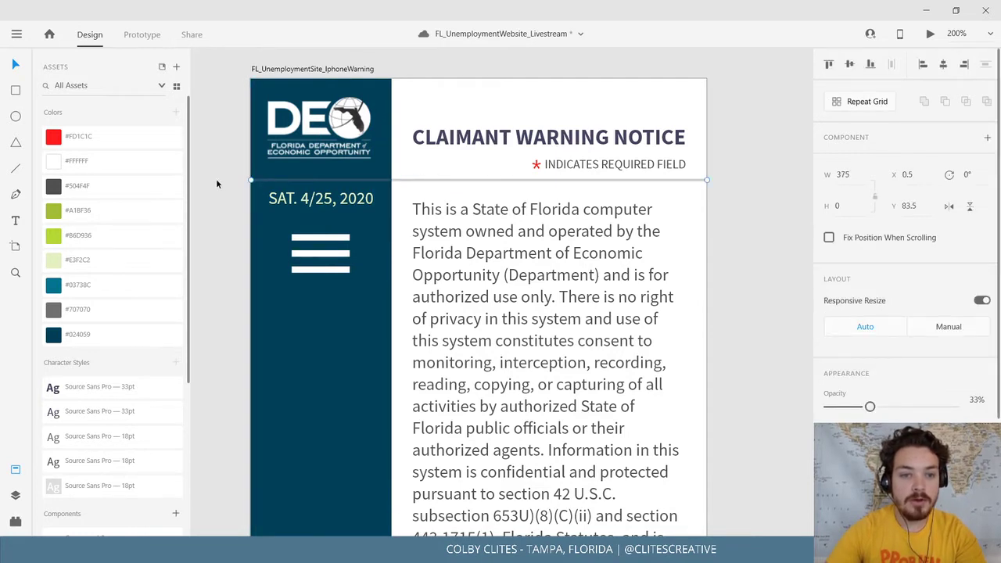
left_click(734, 229)
scroll(547, 313, "down", 1)
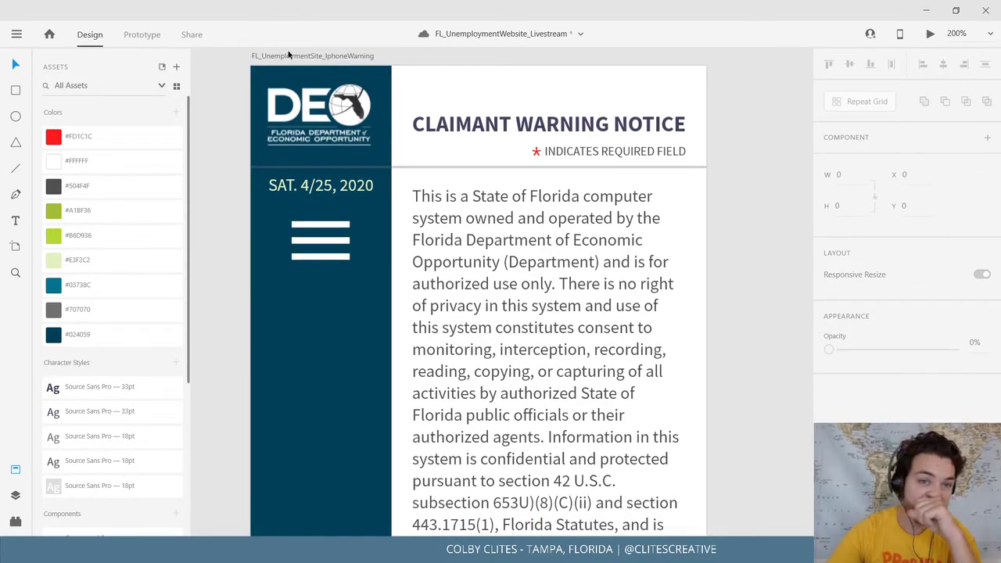
Preview the iPhone warning artboard in a maximized window to check the extended divider and sidebar, then close the preview.
left_click(319, 57)
left_click(932, 36)
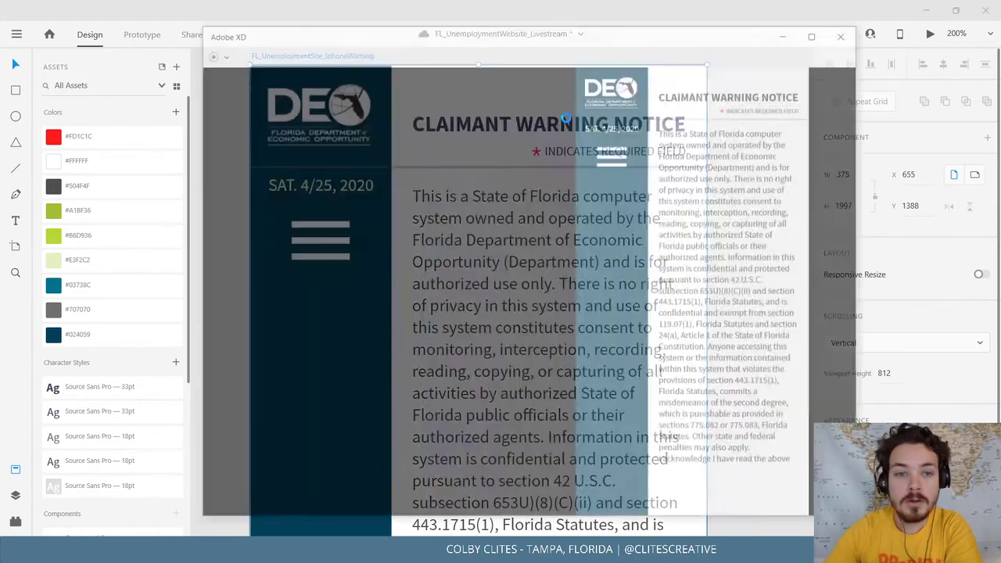
left_click(382, 20)
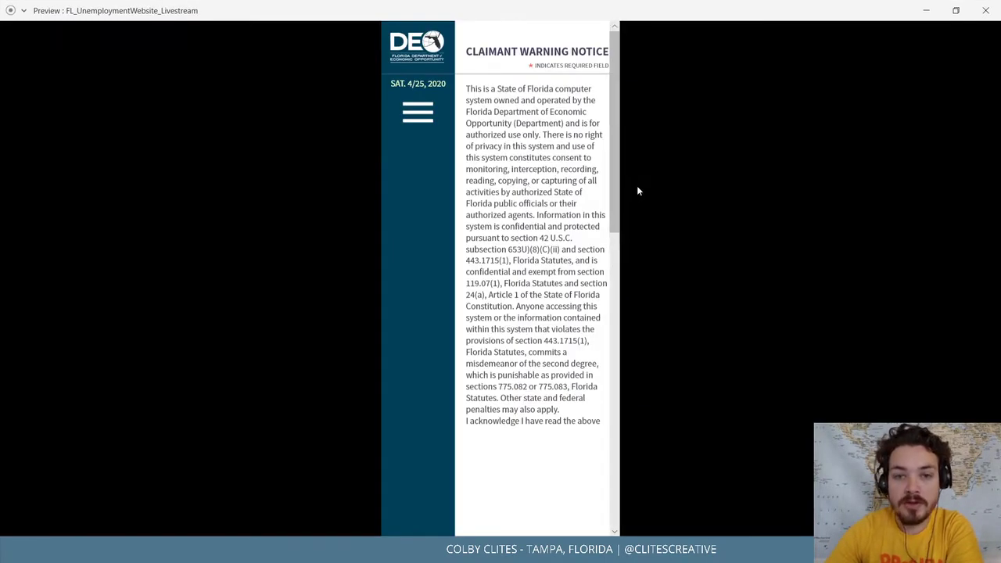
left_click(987, 11)
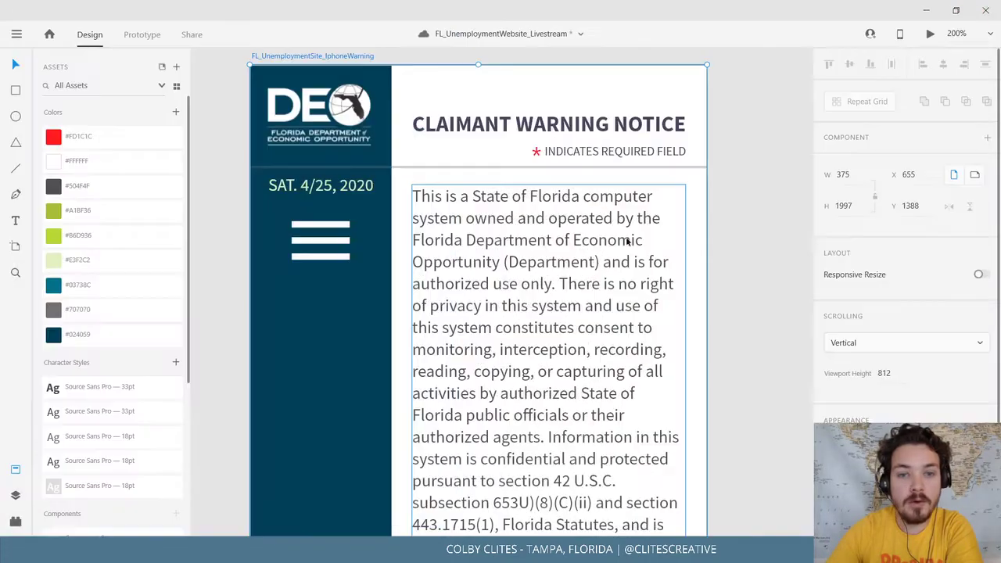
Copy the checkbox, red asterisk and SEND button group from the desktop warning page and paste it into the iPhone artboard.
scroll(214, 226, "down", 3)
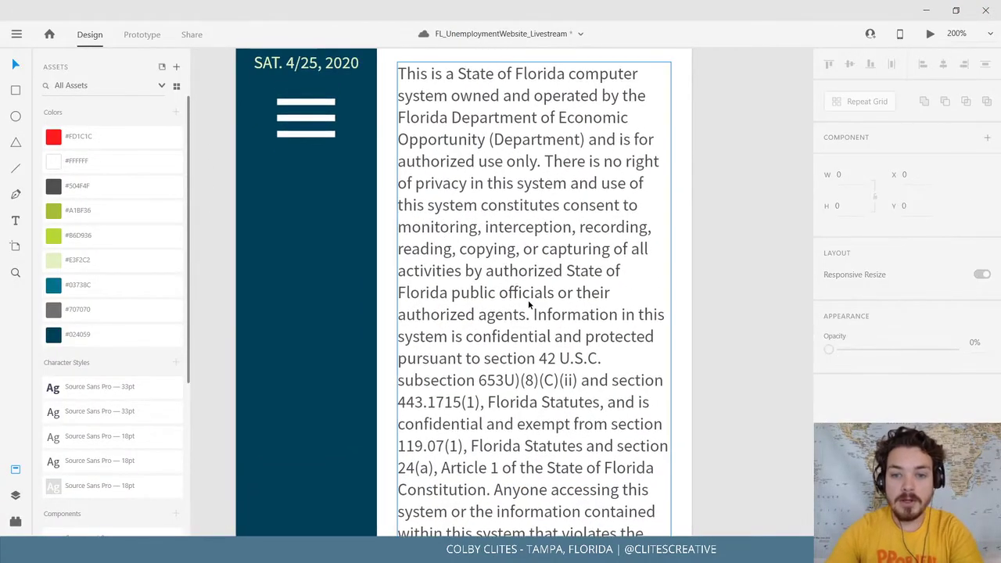
scroll(528, 299, "down", 2)
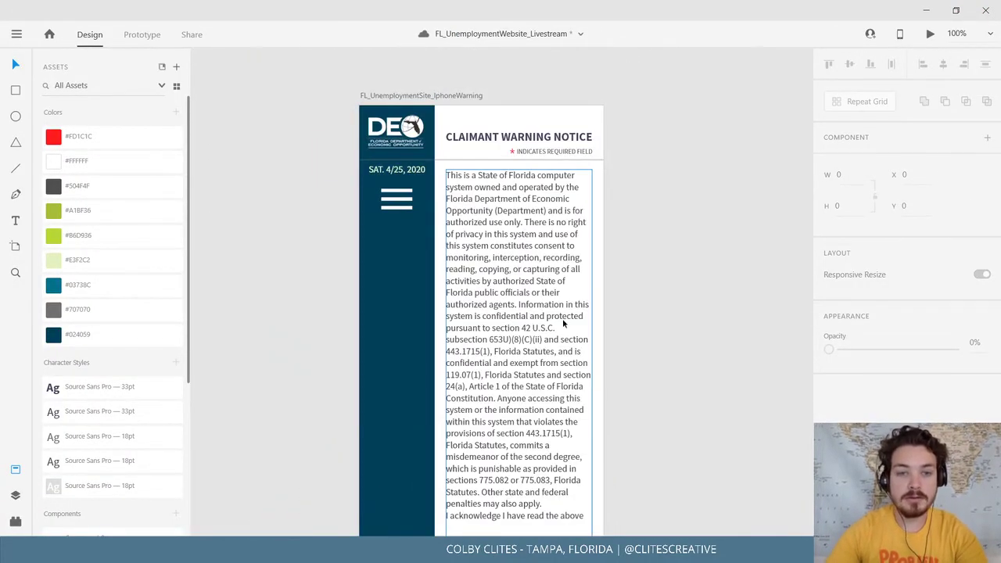
scroll(575, 319, "down", 3)
scroll(602, 370, "down", 3)
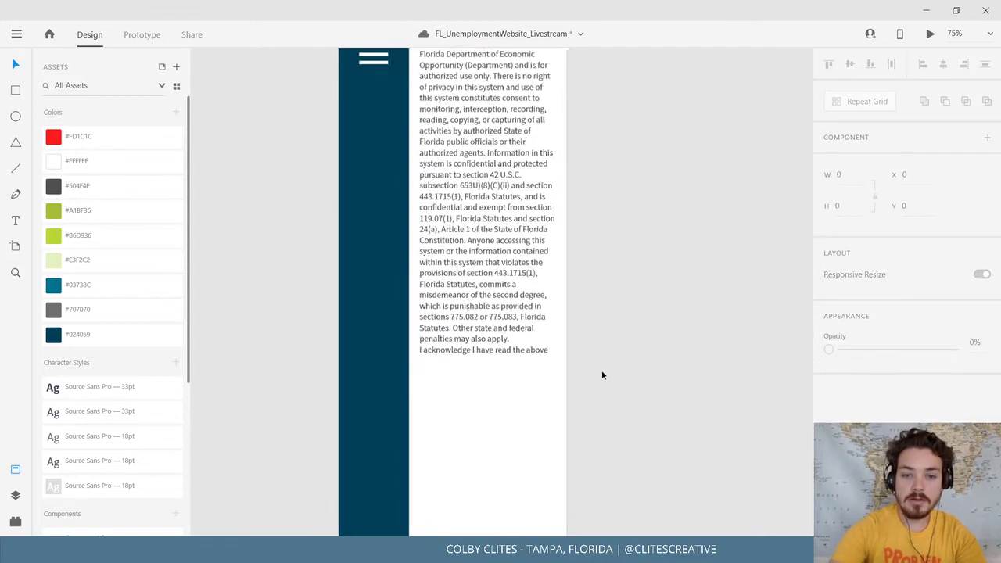
left_click(523, 281)
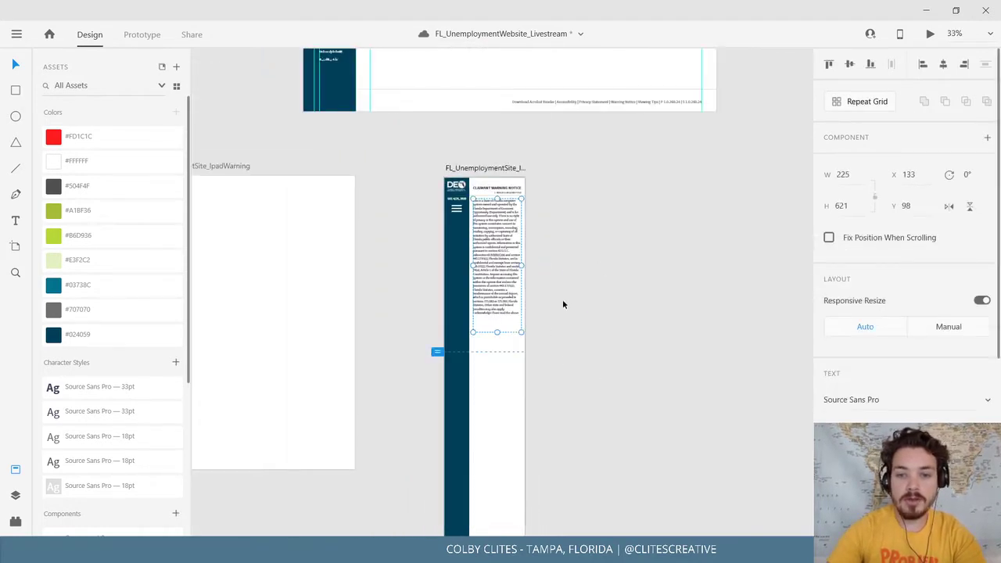
left_click_drag(585, 239, 560, 459)
left_click(378, 185)
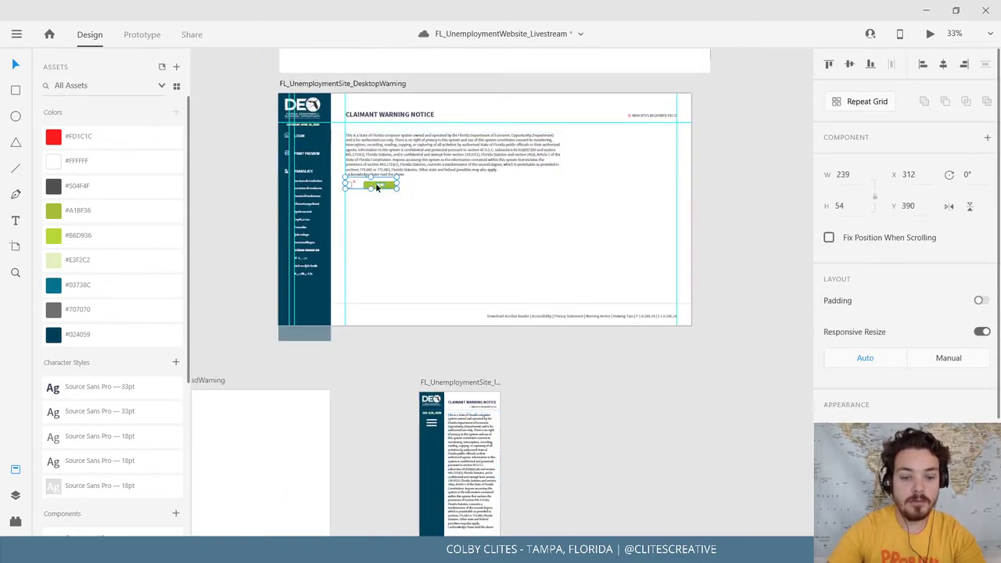
scroll(623, 433, "down", 5)
left_click(425, 116)
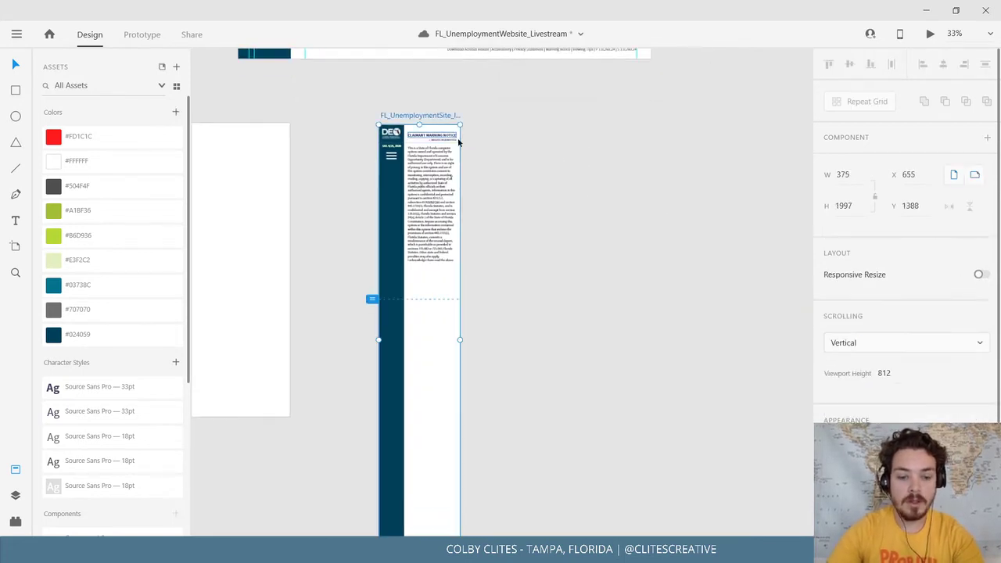
key("ctrl+v")
Position the pasted checkbox and SEND group at X 136, Y 652, below the acknowledgement line.
left_click_drag(494, 217, 709, 325)
key("ctrl+plus")
key("ctrl+plus")
key("ctrl+plus")
scroll(624, 319, "up", 1)
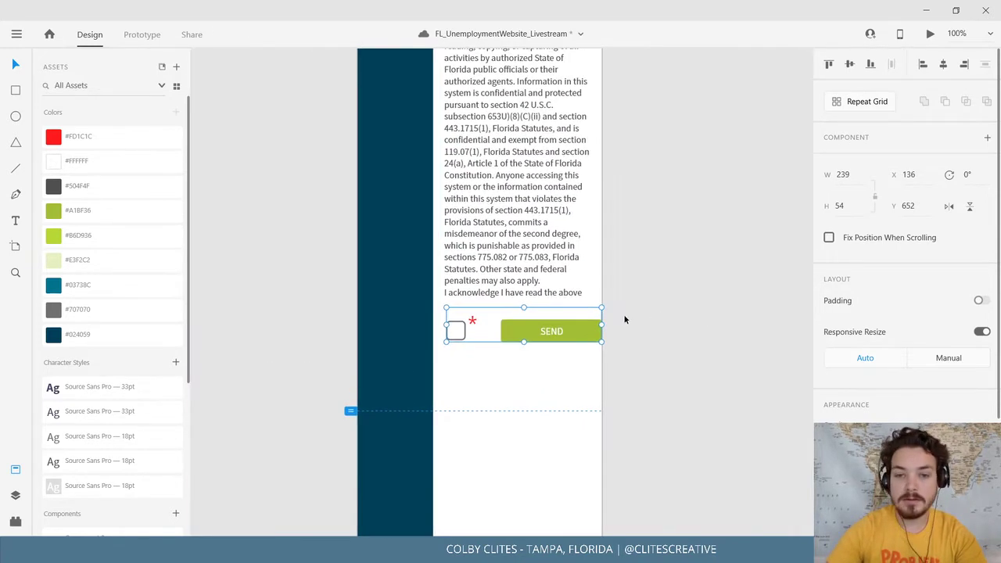
Move the SEND button closer to the checkbox inside the group, at X 200, Y 666, within the text column's width.
double_click(582, 336)
mouse_move(586, 329)
left_mouse_down()
mouse_move(556, 338)
mouse_move(562, 327)
left_mouse_up()
left_click(593, 334)
double_click(557, 329)
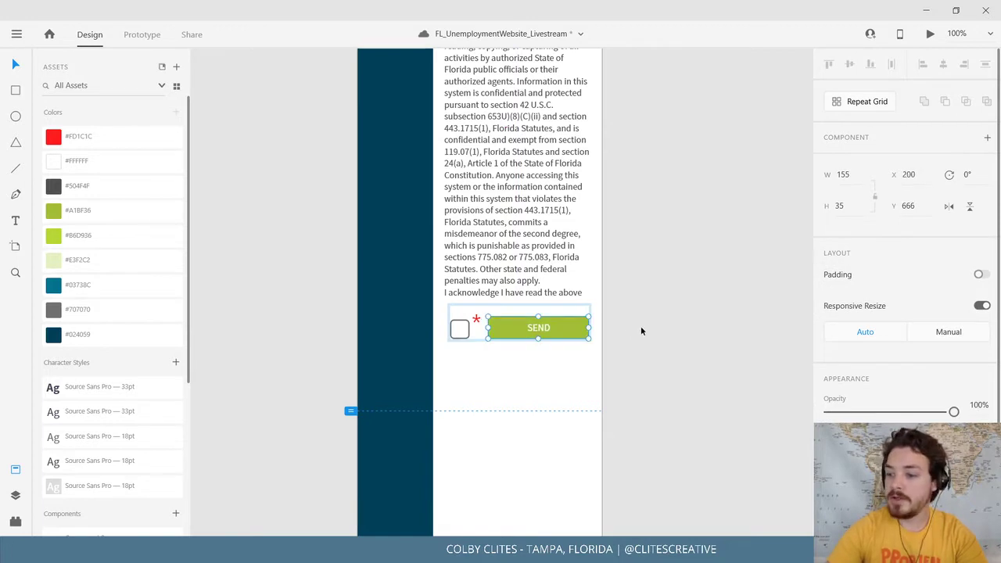
Examine the text settings of the red asterisk in the iPhone header's required-field note.
left_click(647, 326)
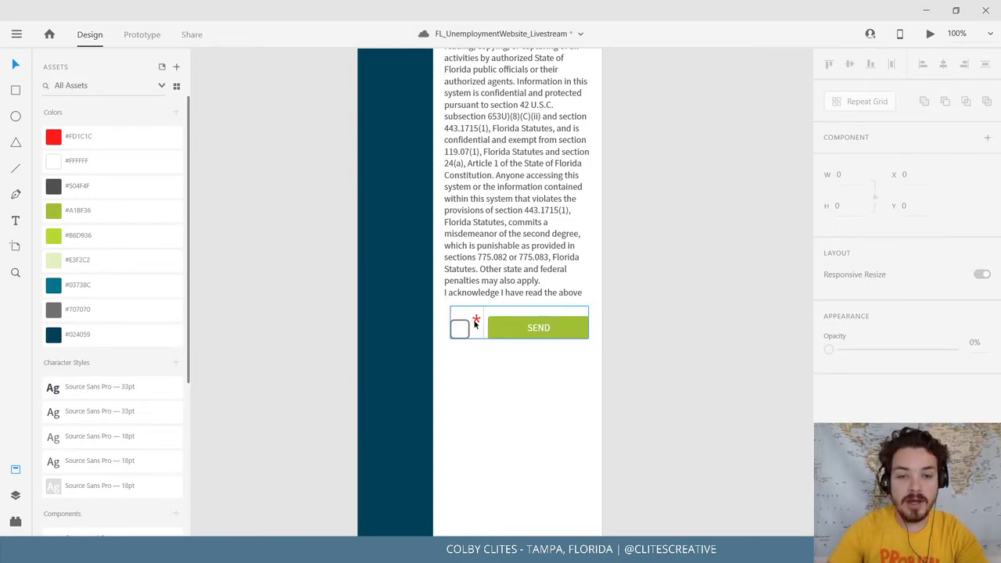
scroll(614, 307, "up", 5)
scroll(614, 307, "down", 1)
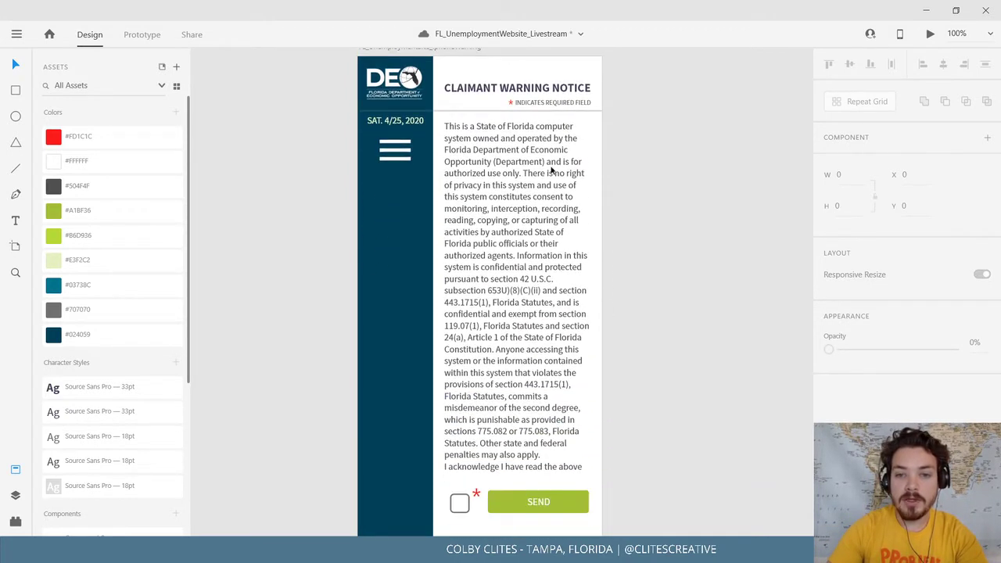
left_click(513, 106)
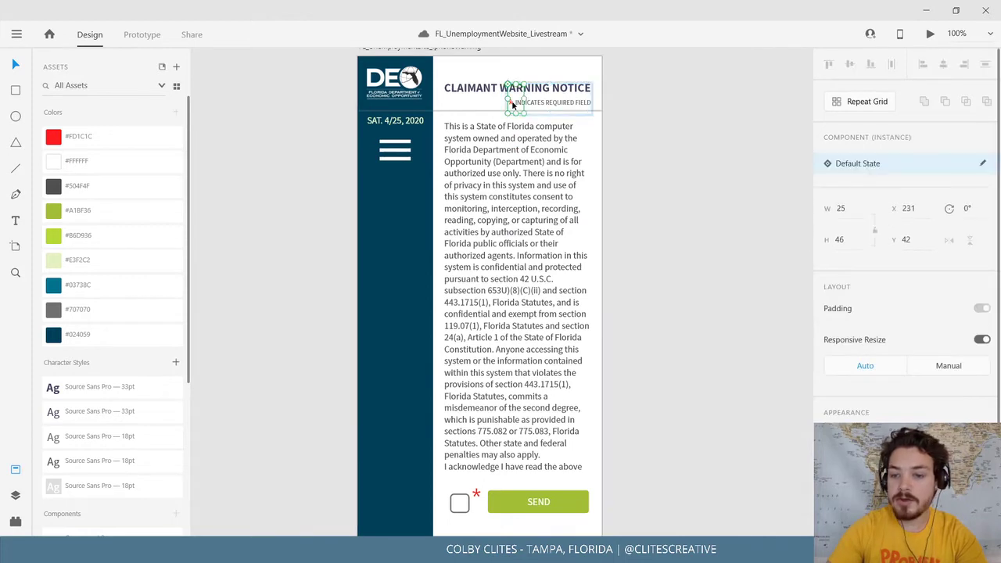
double_click(513, 105)
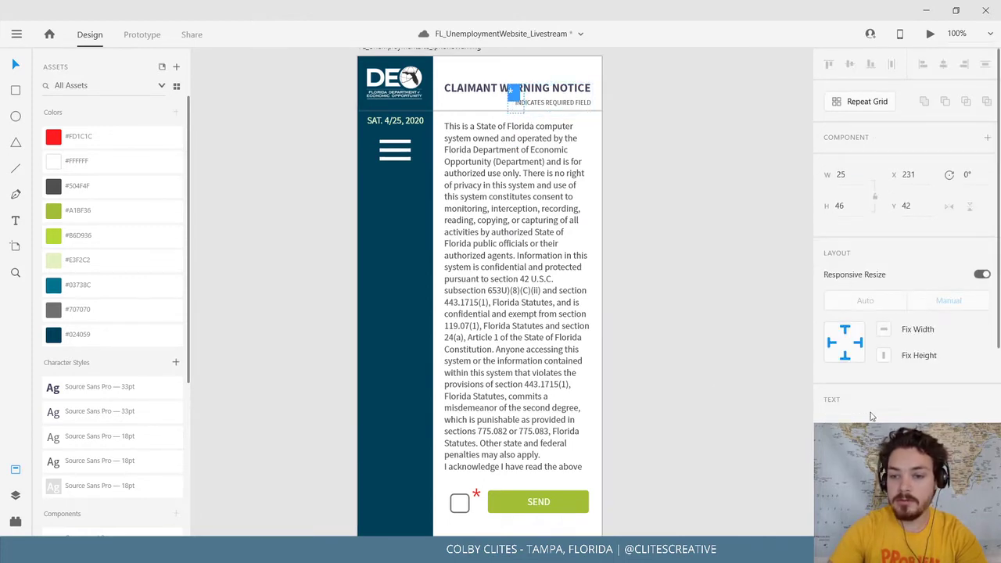
scroll(872, 417, "down", 3)
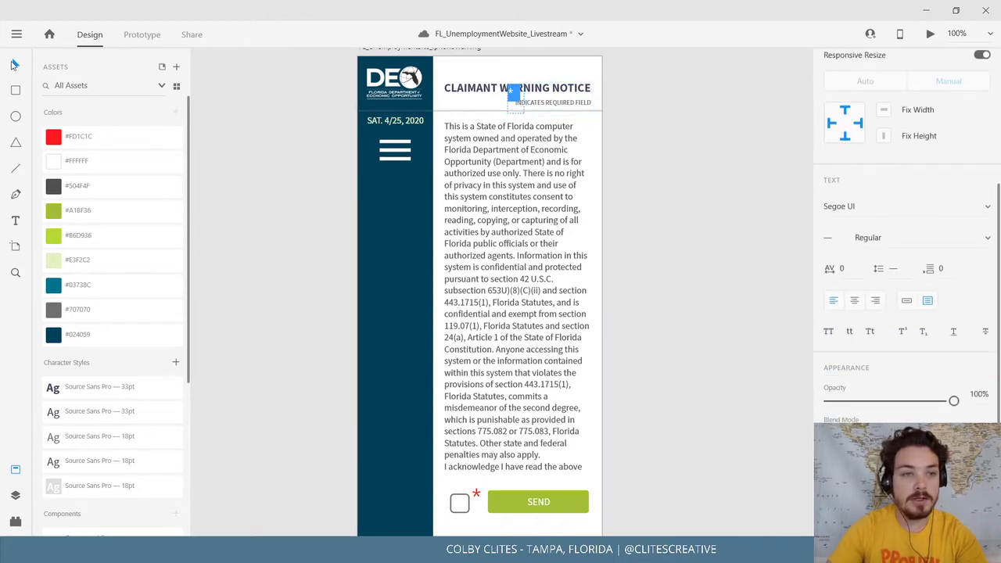
left_click(314, 231)
scroll(613, 292, "down", 3)
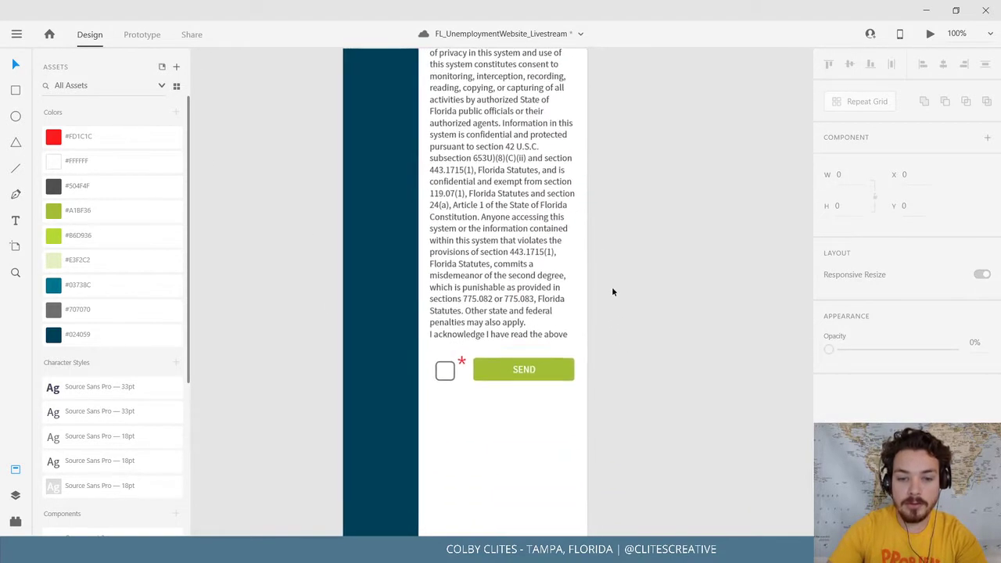
Shrink the red asterisk beside the iPhone checkbox to resemble the header asterisk and lower it to Y 661.
left_click(459, 362)
double_click(461, 360)
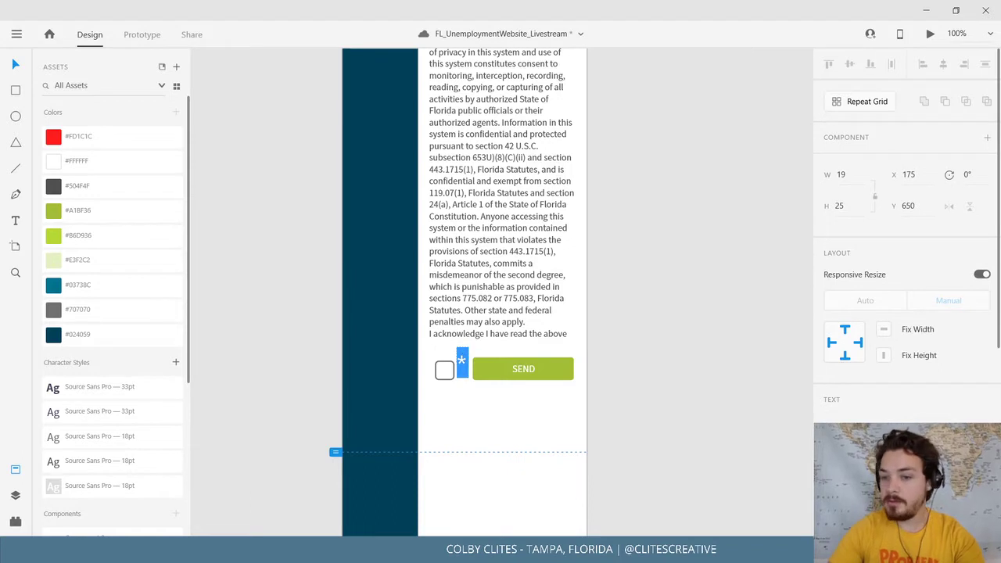
key("Escape")
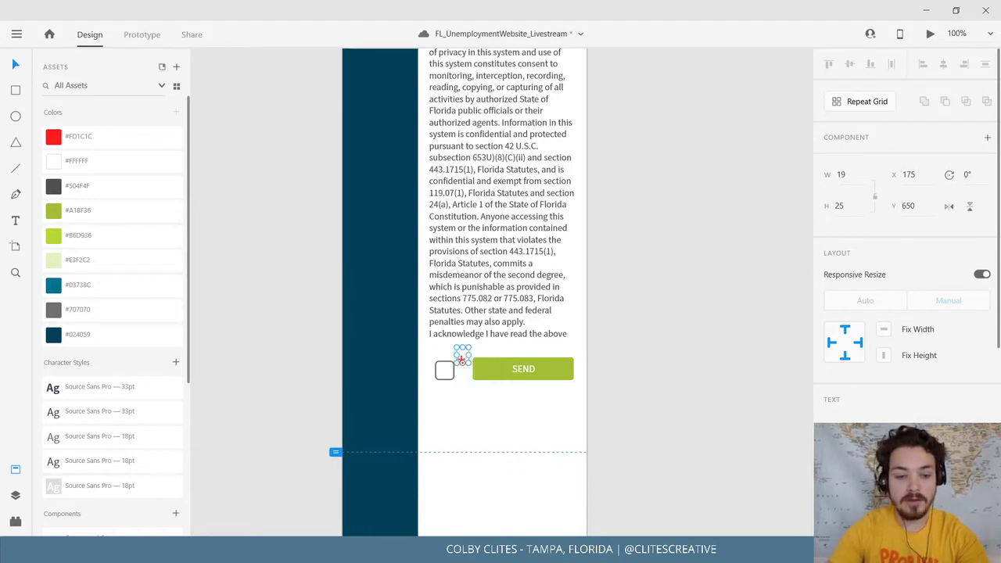
key("ctrl+k")
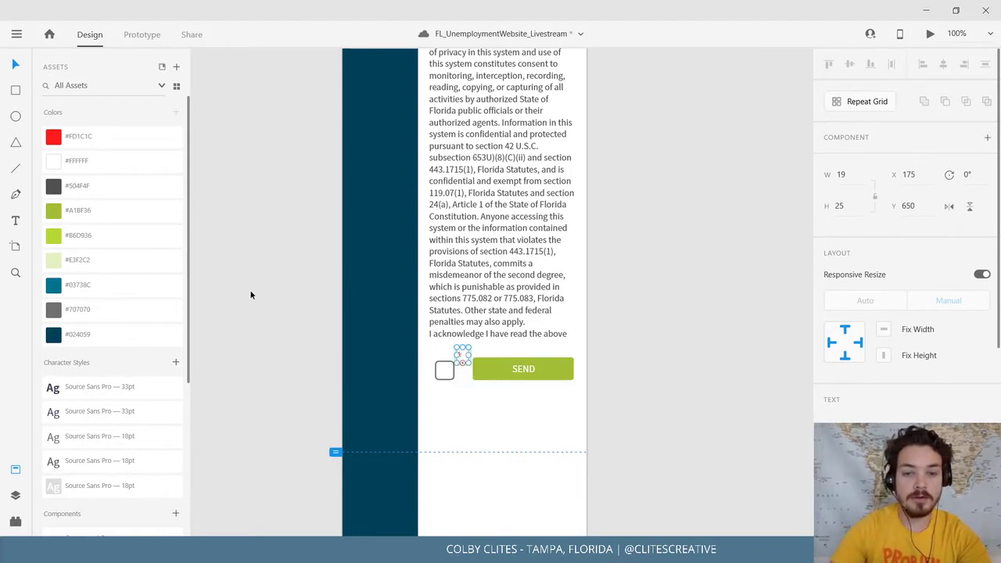
key("Down")
key("Down")
key("Down")
key("Down")
key("Down")
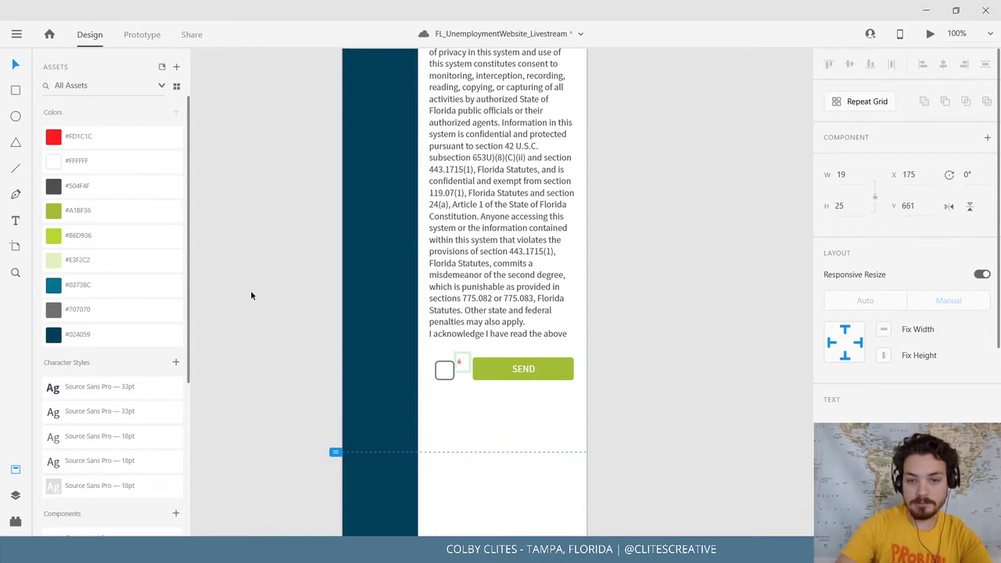
left_click(679, 351)
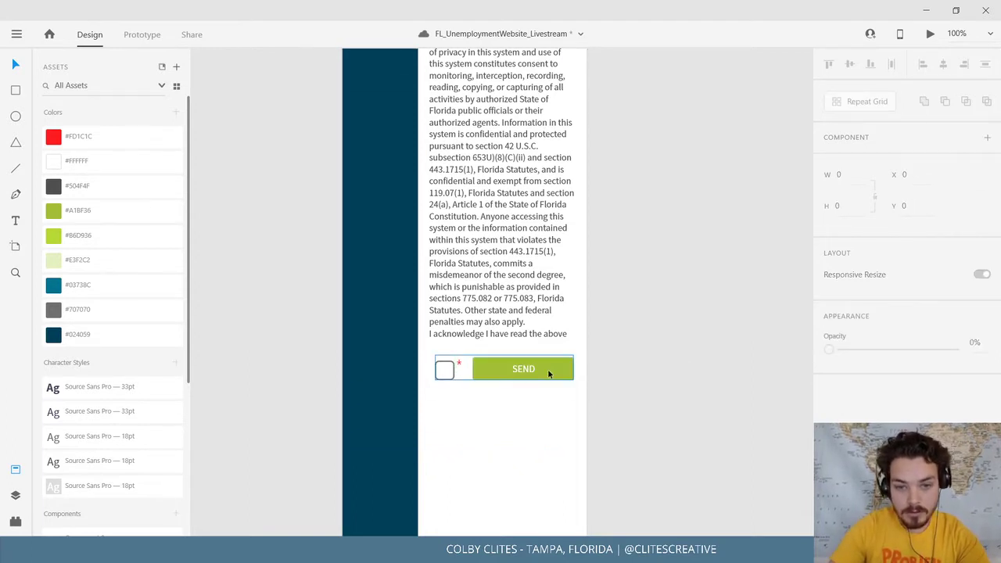
Move the checkbox and SEND group closer to the acknowledgement line, aligning the checkbox with the warning text's left edge.
left_click_drag(548, 374, 542, 366)
left_click(640, 346)
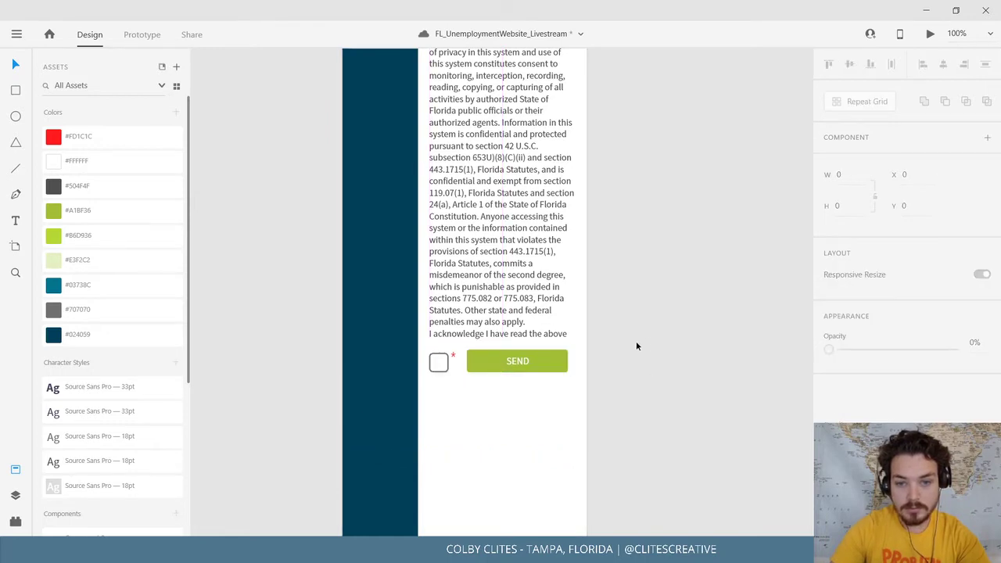
scroll(649, 305, "up", 5)
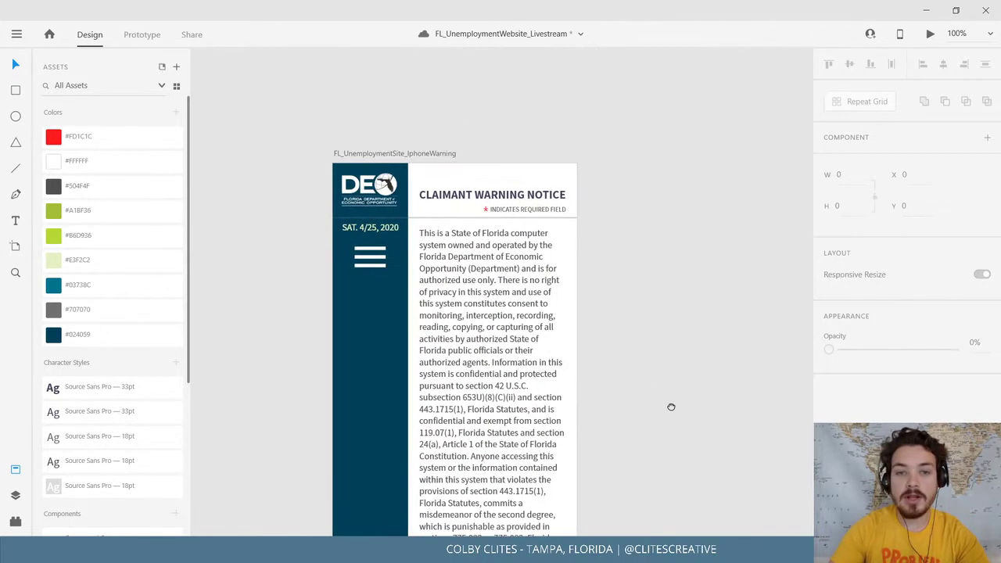
Shorten the iPhone warning artboard to a height of 812, matching its viewport height, and check the whole layout.
key("ctrl+minus")
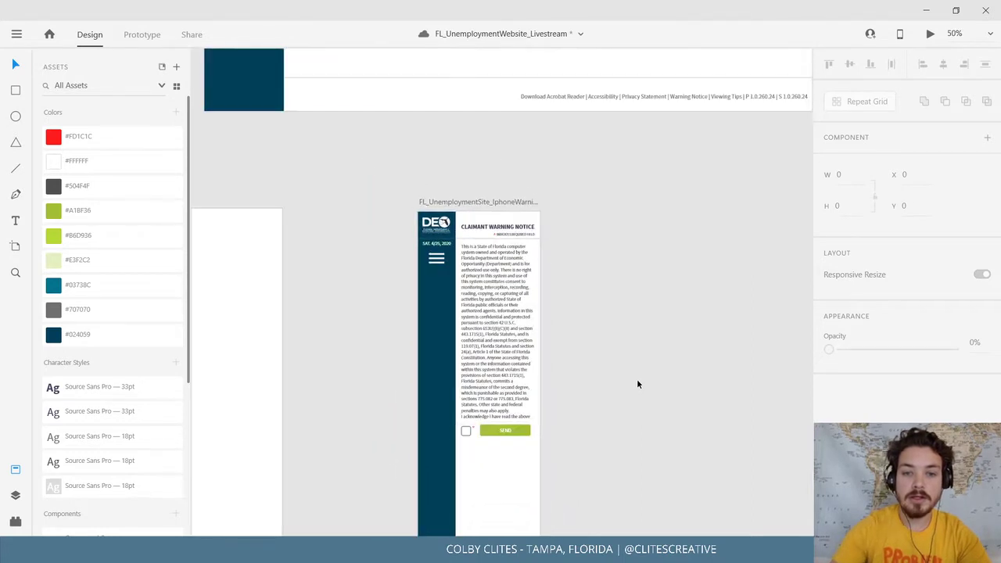
left_click_drag(548, 377, 516, 294)
left_click(456, 118)
scroll(592, 368, "down", 6)
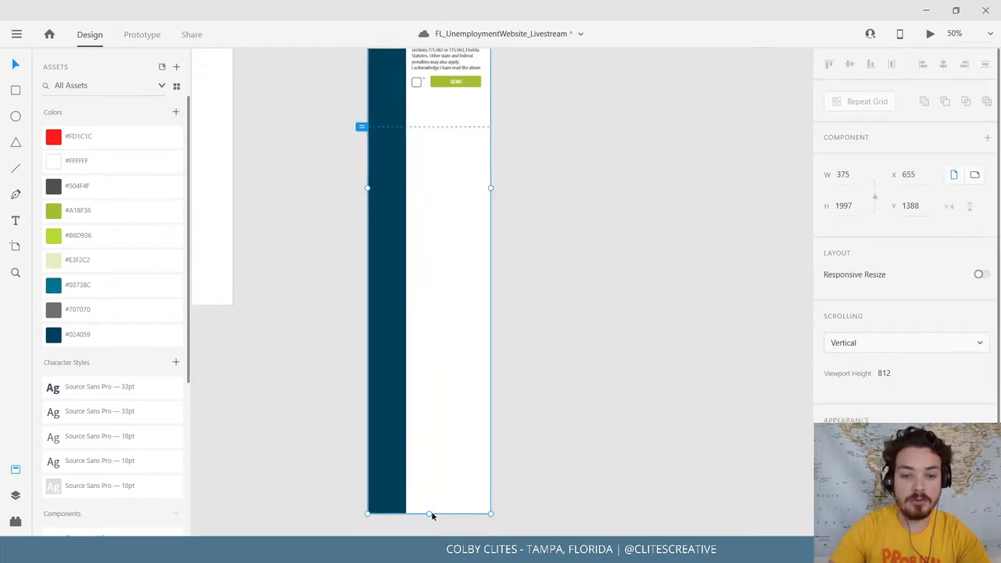
left_click_drag(427, 499, 475, 127)
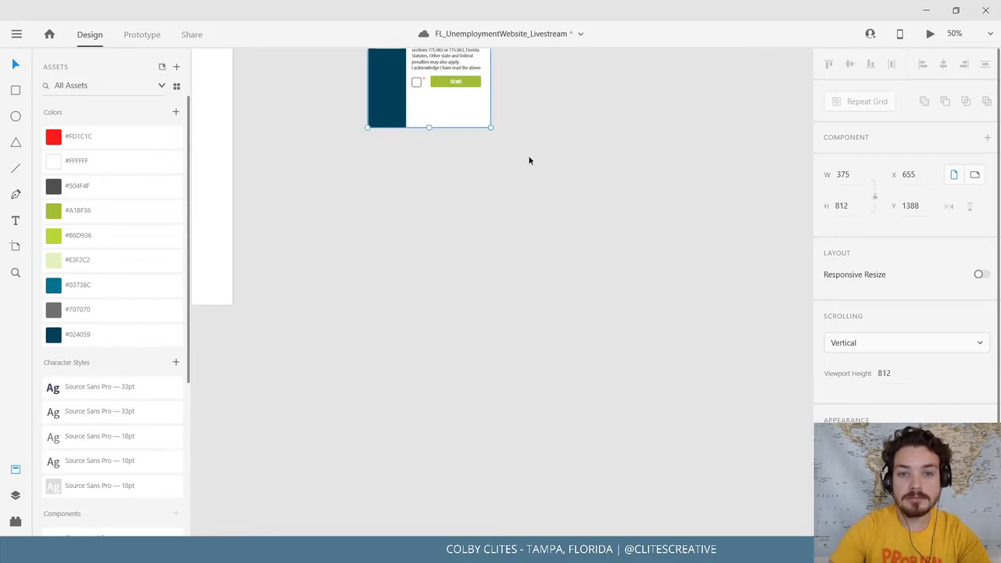
left_click(532, 208)
scroll(516, 375, "up", 5)
key("ctrl+1")
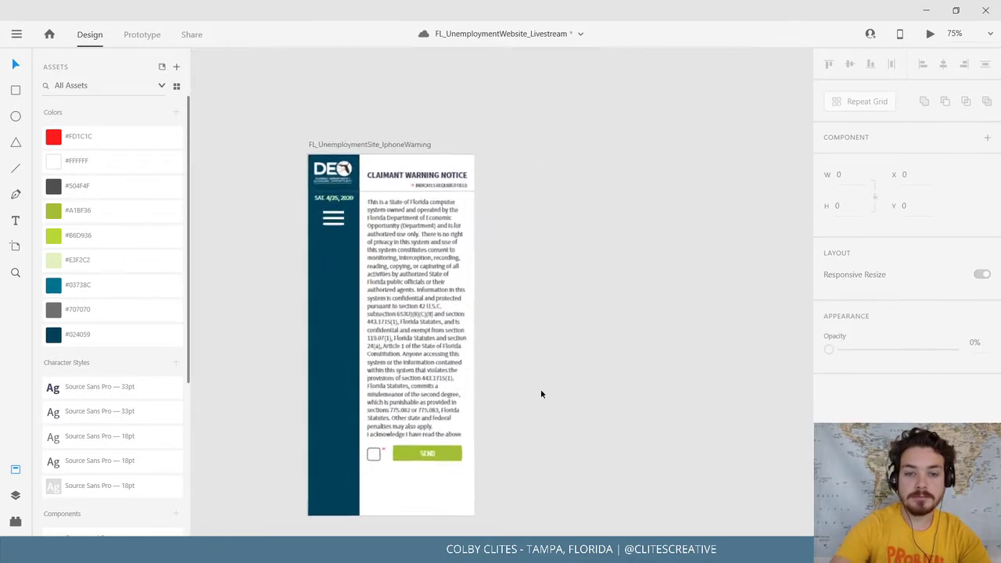
left_click_drag(541, 389, 605, 324)
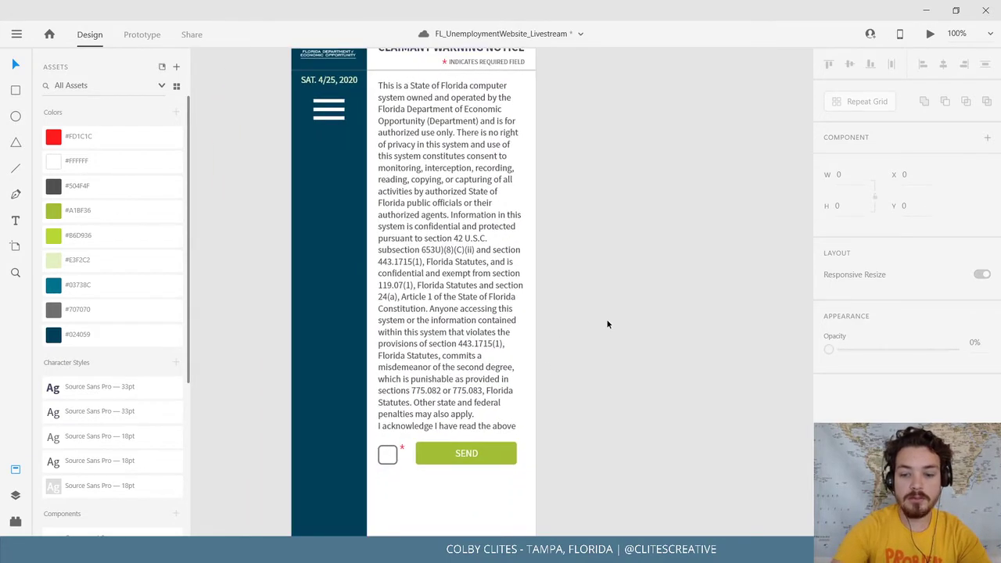
key("ctrl+minus")
left_click_drag(599, 204, 603, 250)
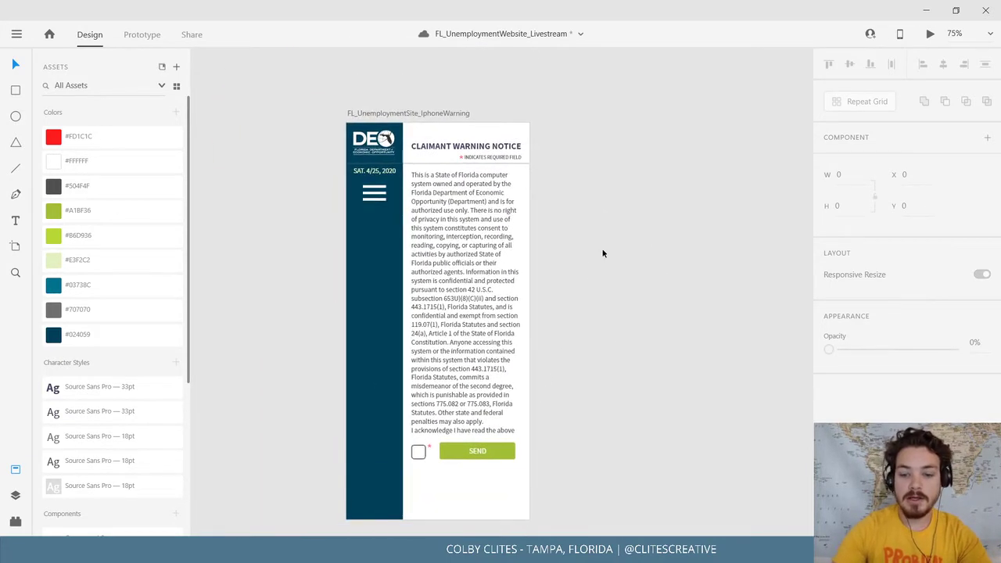
Hide the Assets panel and bring the desktop warning page into view.
key("ctrl+minus")
left_click_drag(595, 147, 592, 532)
left_click(15, 468)
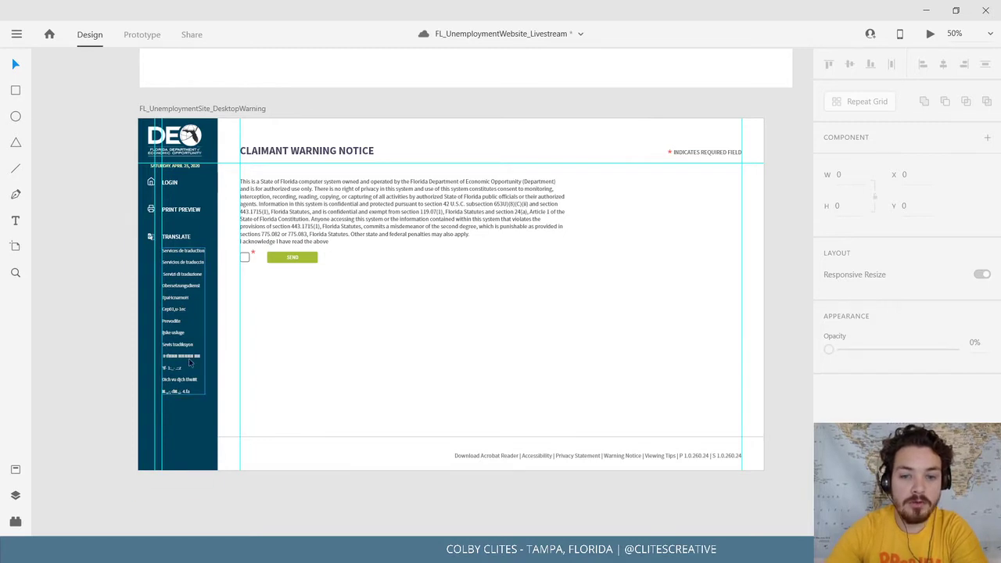
Compare the iPhone warning artboard with the desktop warning page, selecting the footer links on the desktop page.
left_click_drag(601, 456, 518, 157)
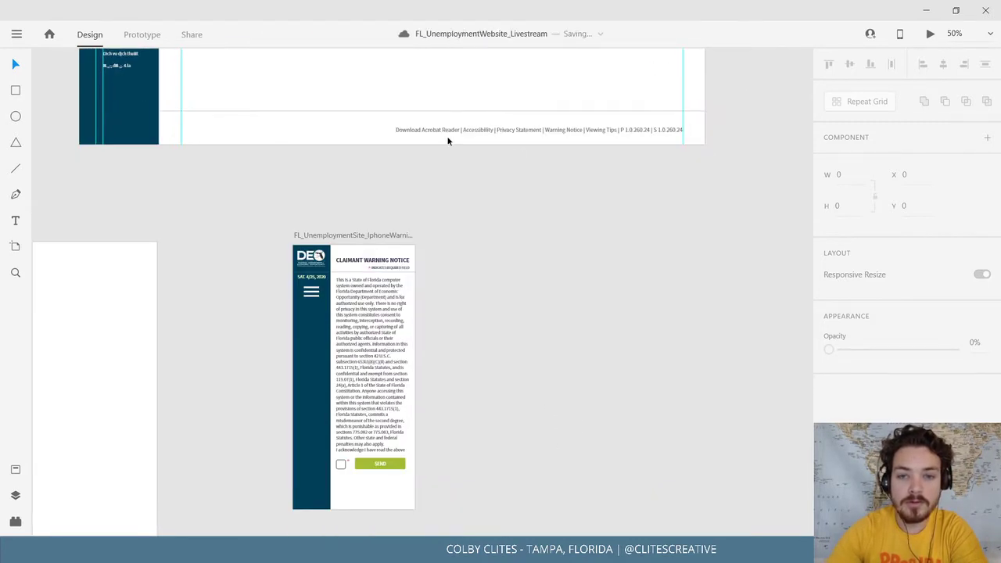
left_click_drag(552, 367, 567, 242)
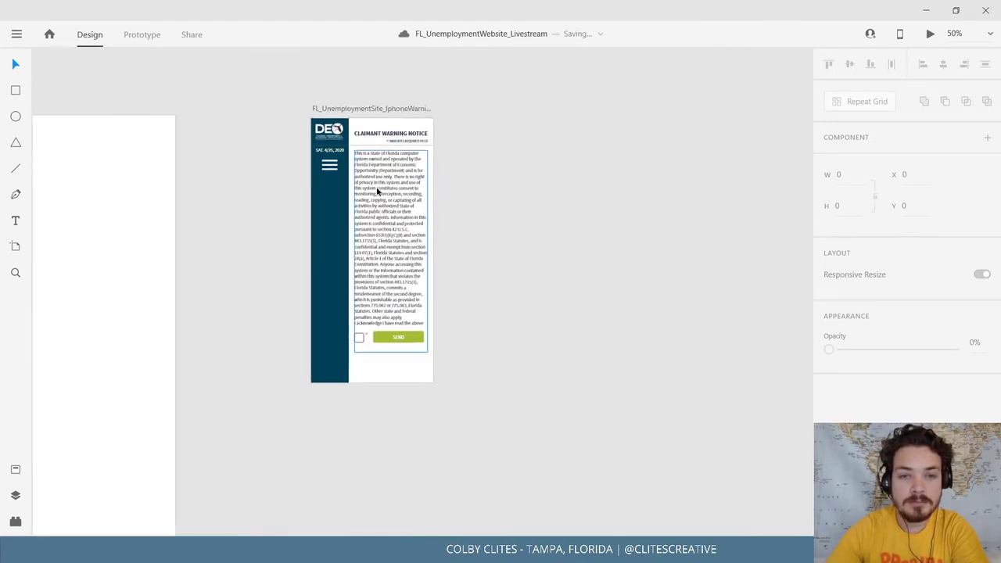
left_click_drag(425, 227, 519, 239)
left_click(635, 271)
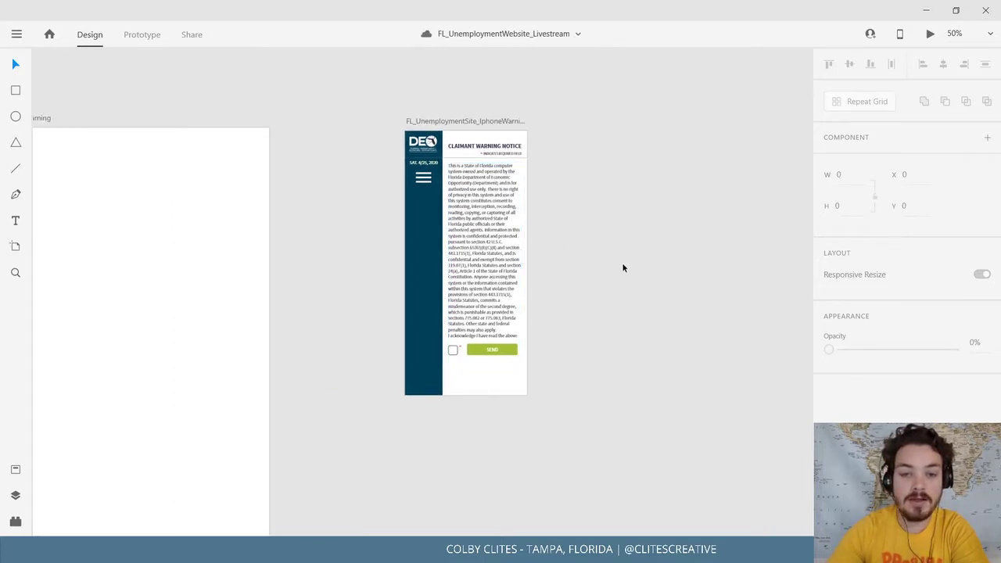
left_click_drag(621, 219, 564, 373)
left_click(650, 171)
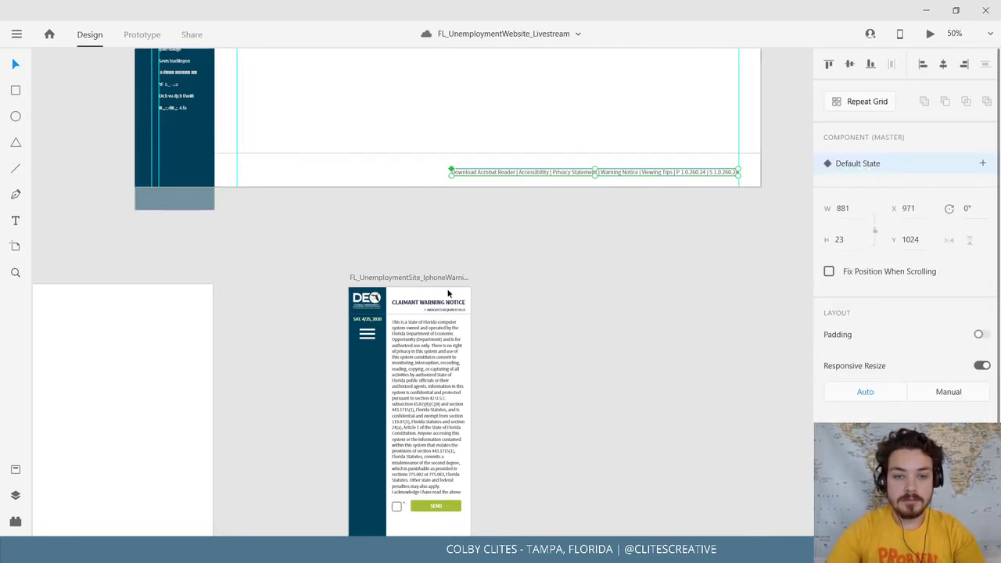
Shorten the iPhone header divider to a width of 259 at X 116.5 so it spans only the white content area.
left_click_drag(574, 367, 559, 234)
key("ctrl+equal")
key("ctrl+equal")
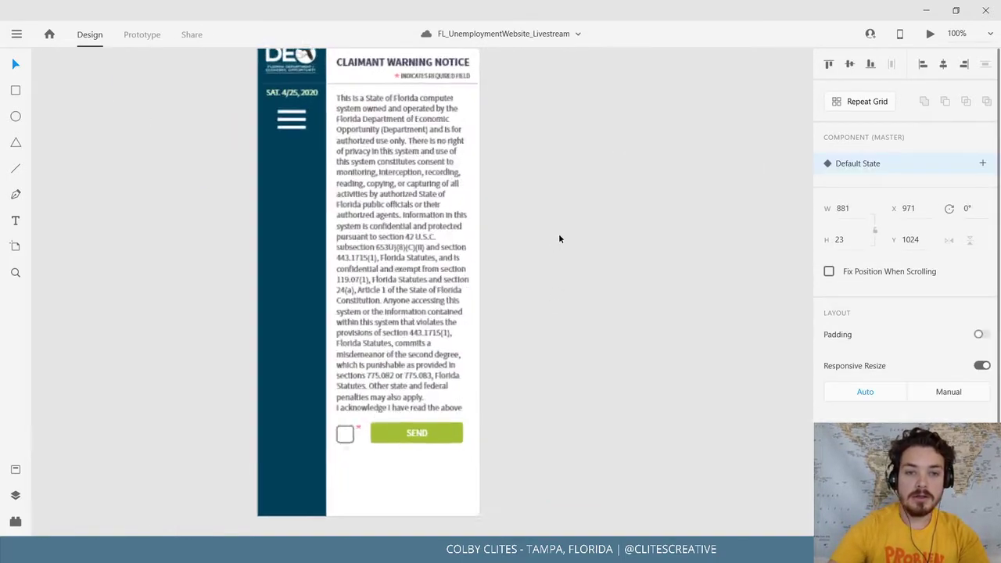
left_click_drag(554, 305, 561, 436)
left_click(337, 191)
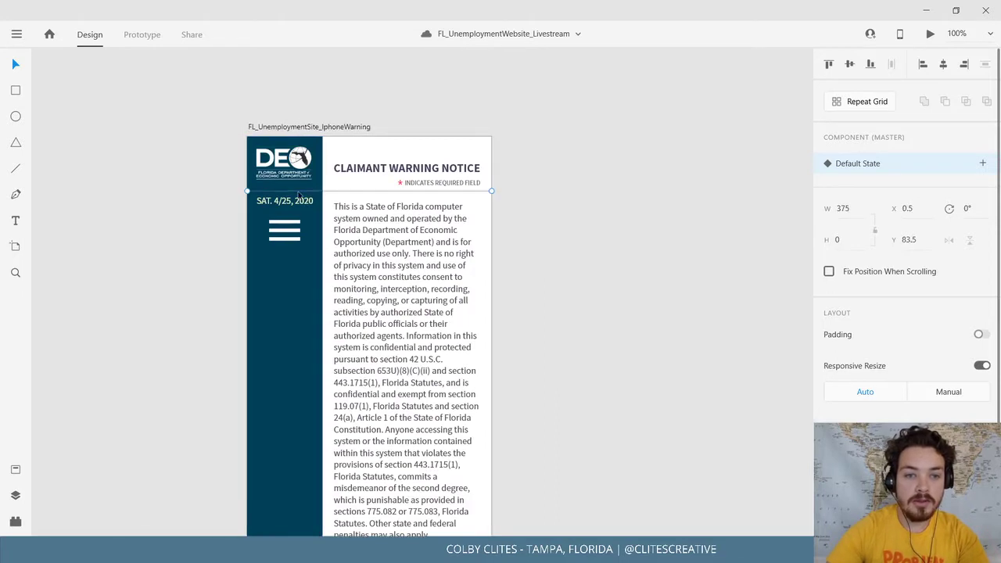
left_click_drag(248, 191, 324, 201)
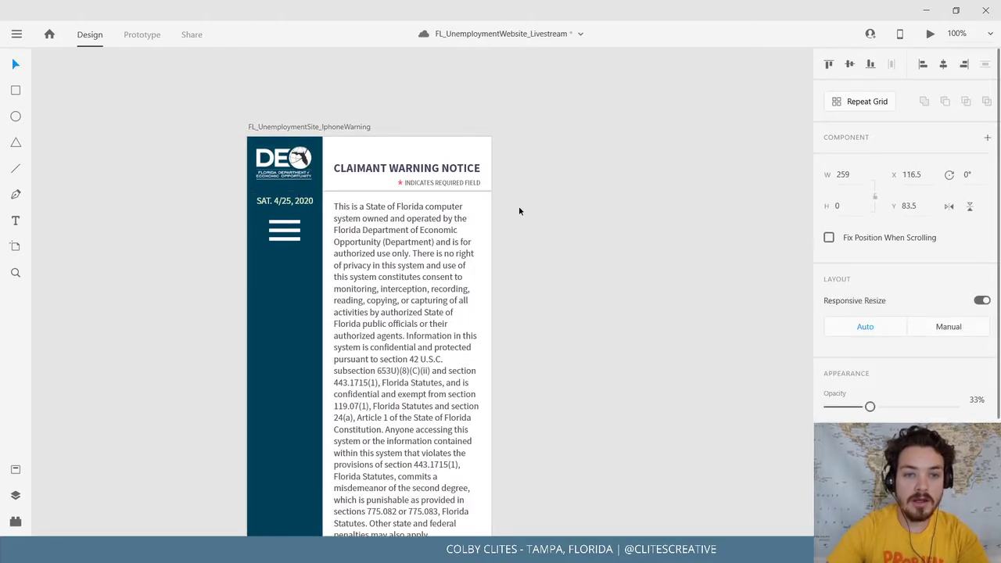
left_click(560, 230)
Duplicate the iPhone header divider and place the copy below the SEND button at Y 713.5.
left_click_drag(560, 230, 561, 123)
left_click(465, 80)
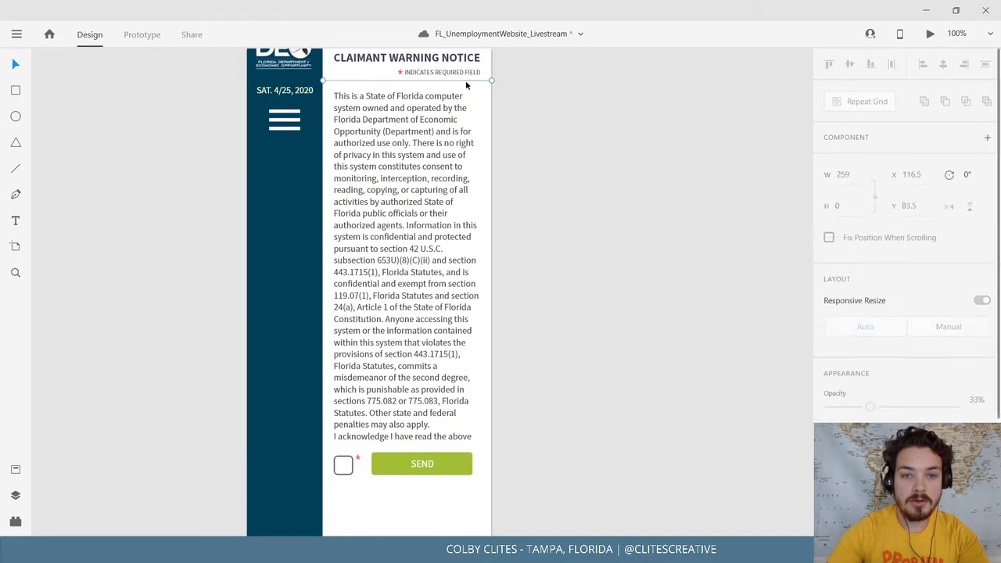
left_click_drag(463, 132, 430, 493)
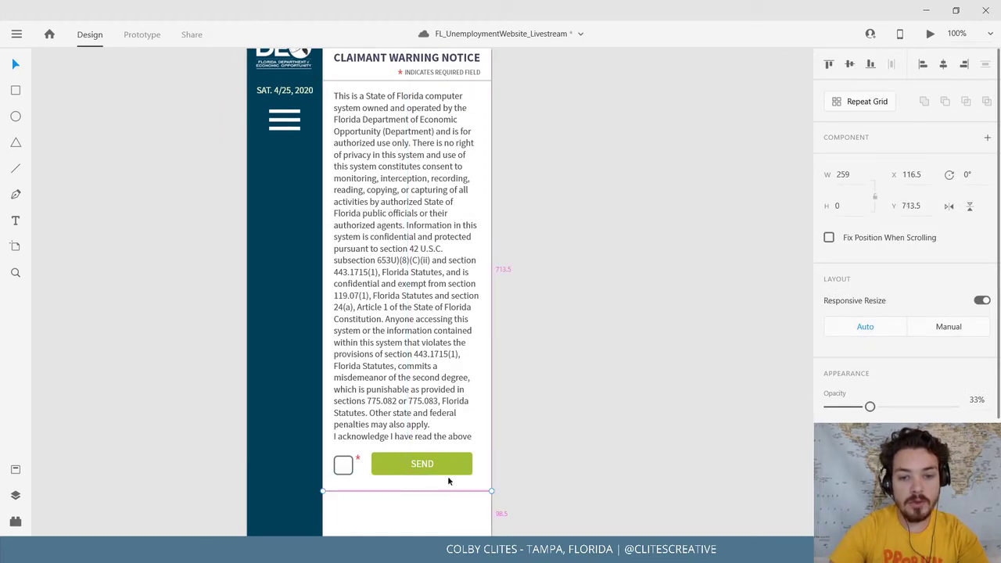
left_click(582, 460)
Copy the footer links from the desktop warning page into the iPhone artboard, placing them below the lower divider at X 129, Y 743.
left_click_drag(582, 460, 568, 311)
scroll(548, 313, "up", 12)
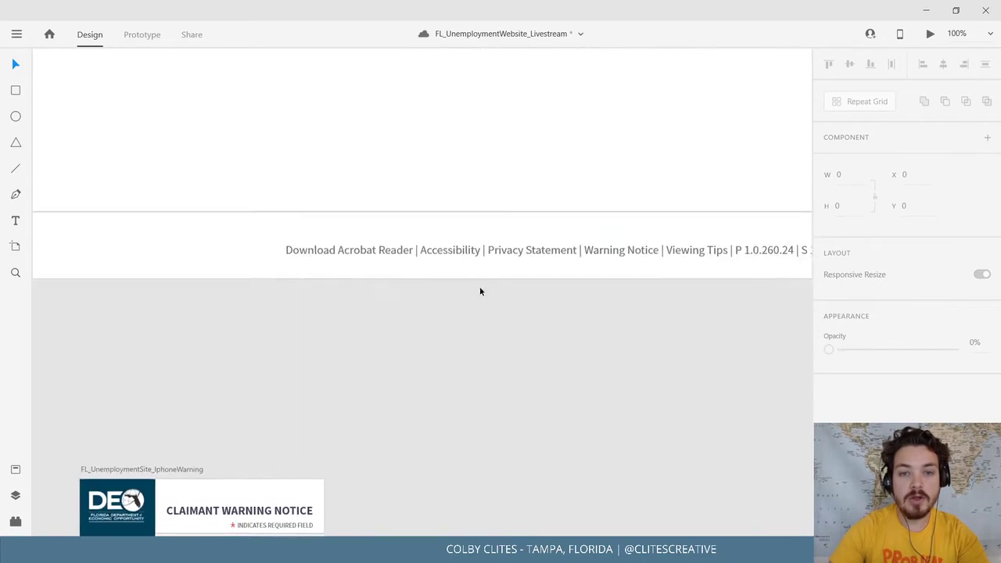
left_click(509, 255)
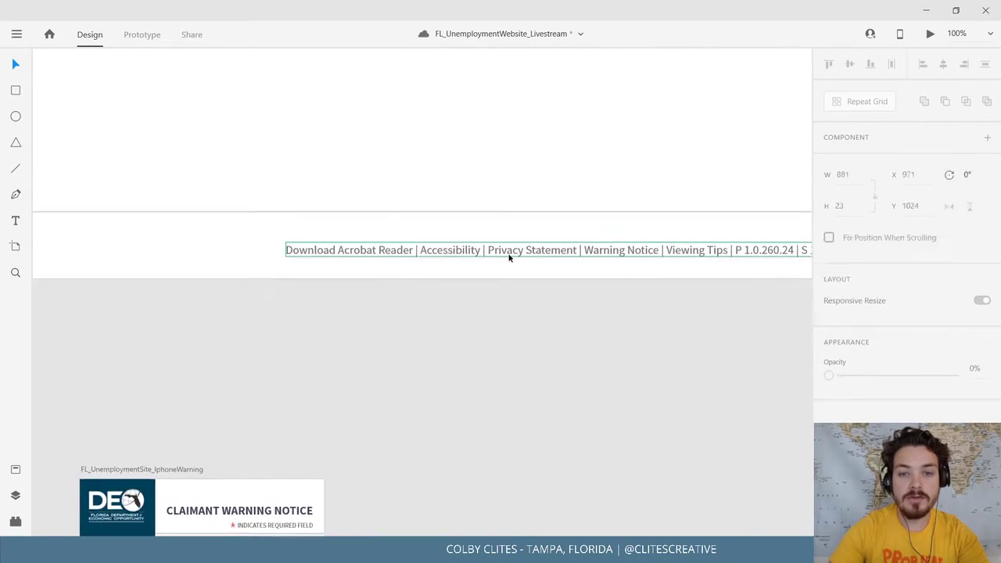
scroll(522, 348, "down", 8)
left_click_drag(570, 245, 585, 209)
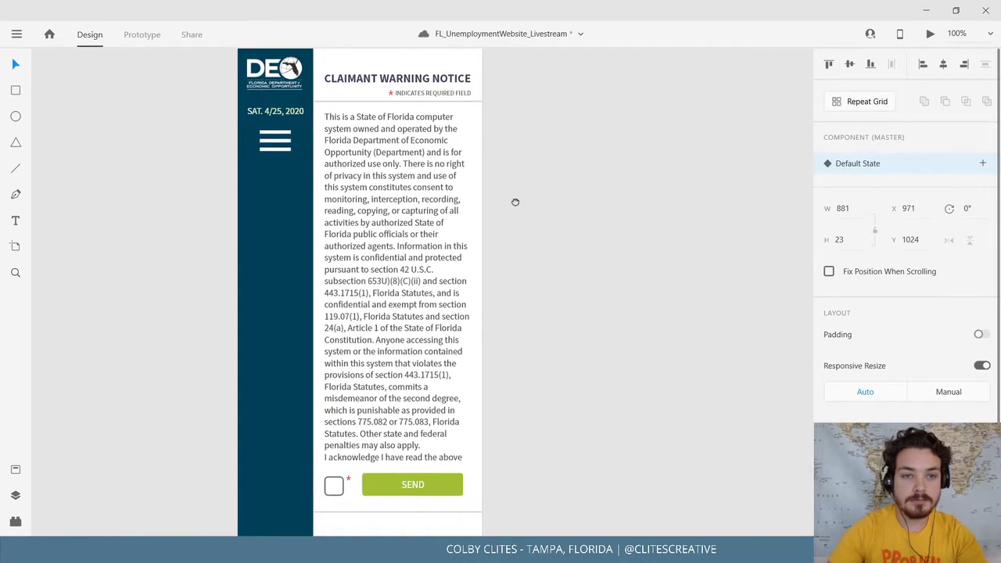
left_click_drag(517, 202, 535, 227)
left_click(308, 61)
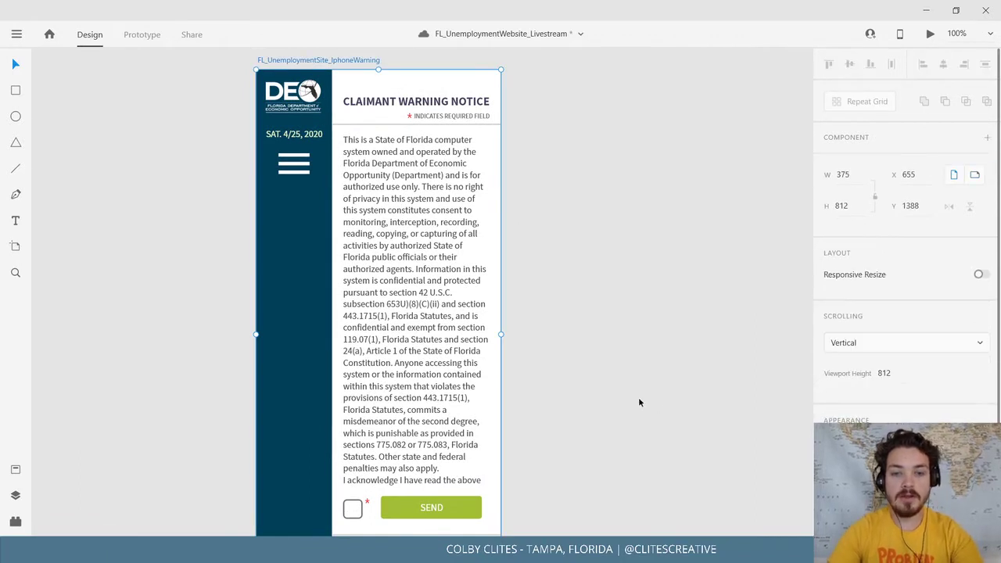
key("ctrl+v")
left_click_drag(676, 304, 725, 94)
left_click_drag(266, 95, 515, 357)
Shrink the footer links' text in the iPhone artboard until the line is 489 wide.
double_click(513, 355)
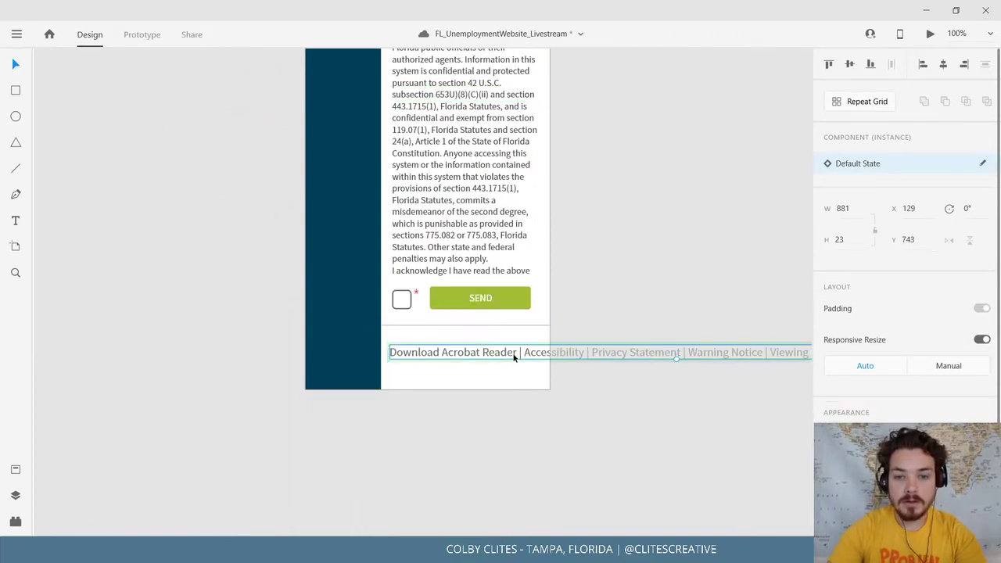
double_click(513, 353)
triple_click(513, 352)
triple_click(513, 352)
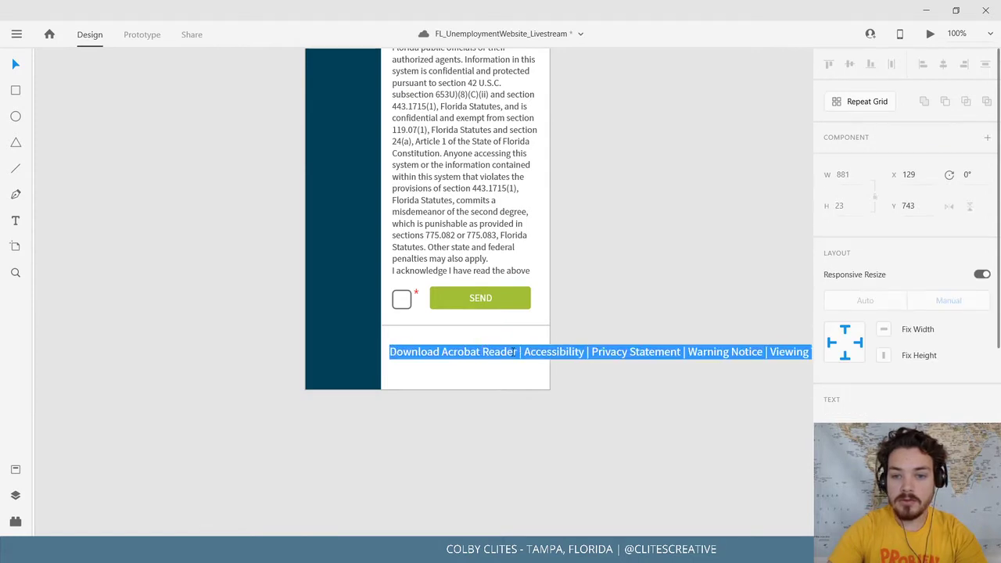
left_click(520, 352)
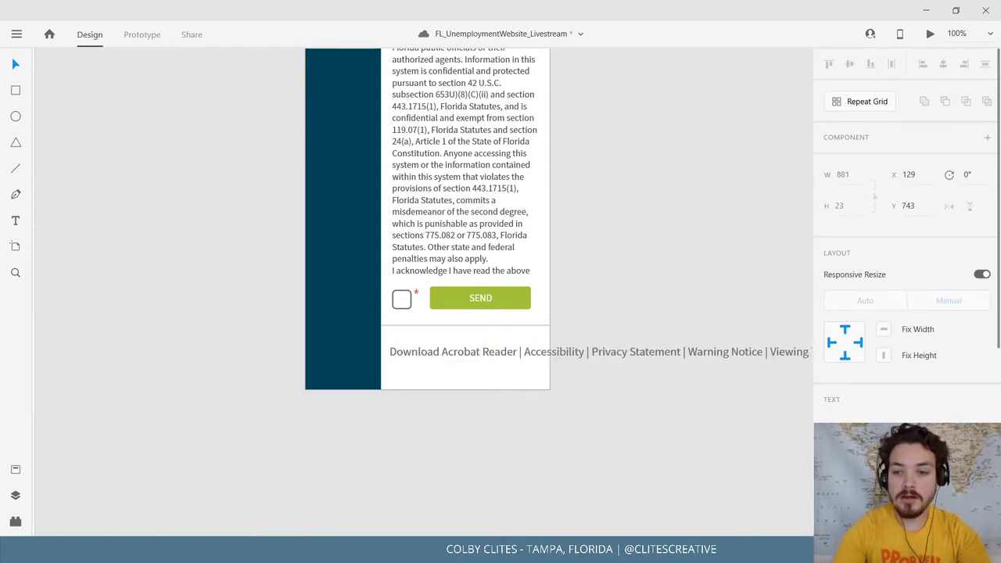
key("ctrl+a")
left_click(544, 353)
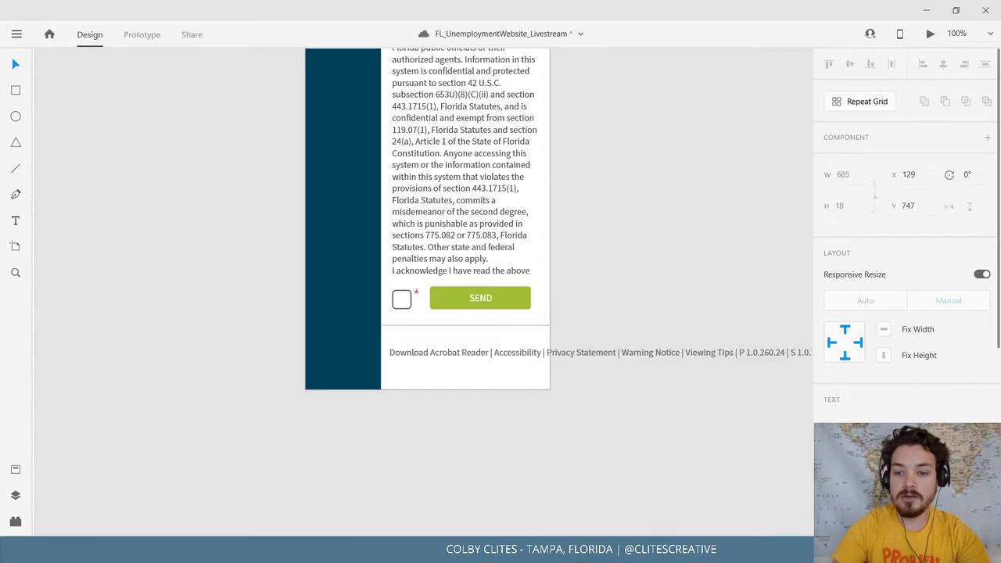
key("ctrl+a")
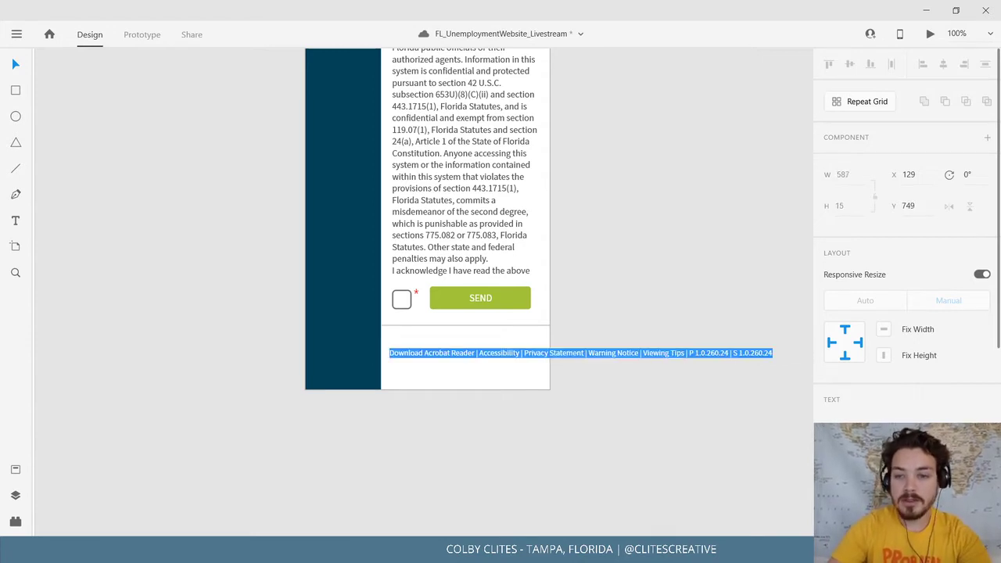
key("Right")
key("ctrl+a")
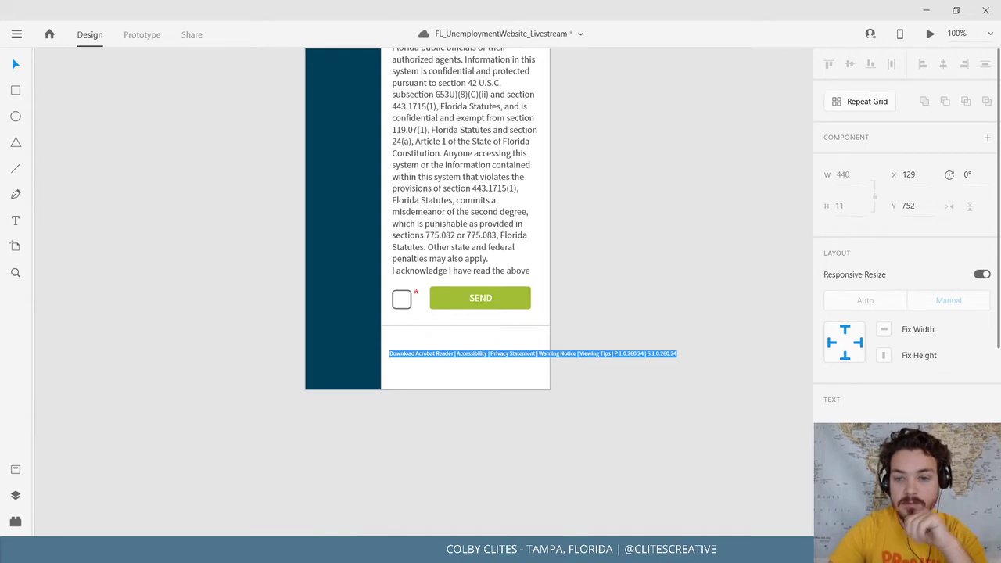
key("Right")
key("ctrl+a")
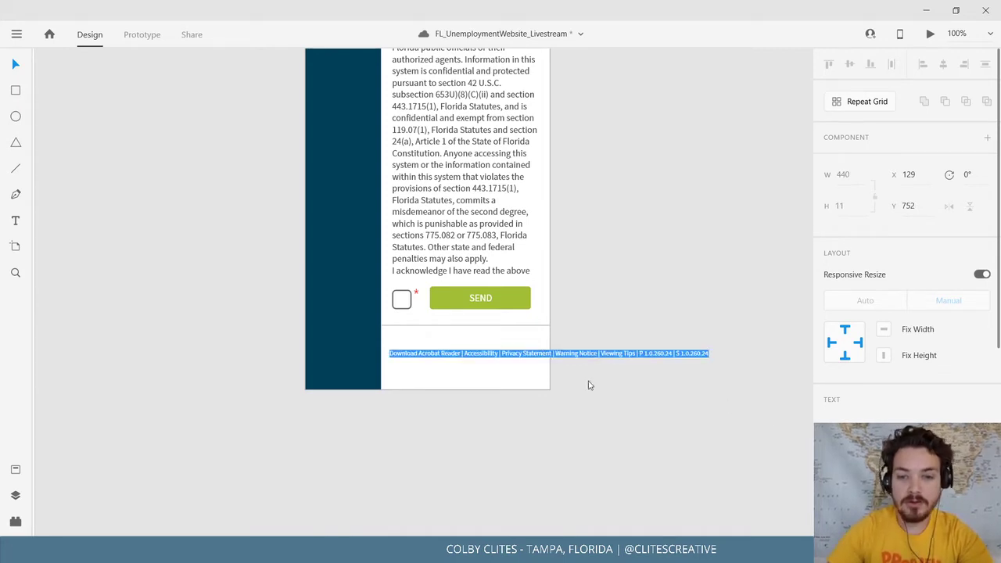
key("Escape")
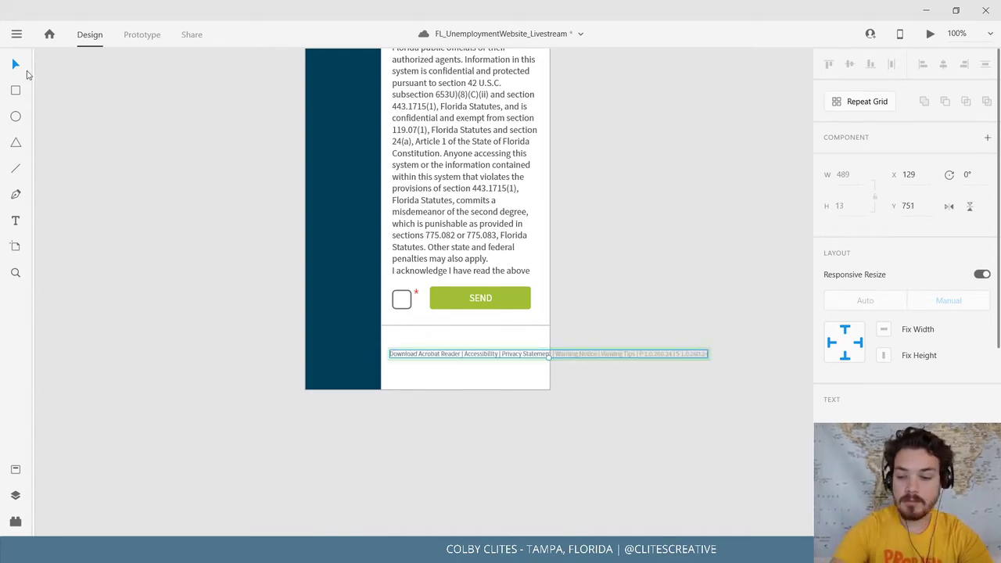
Shift the iPhone footer links to X 131 and reduce their text further to a line width of 440.
key("ctrl+2")
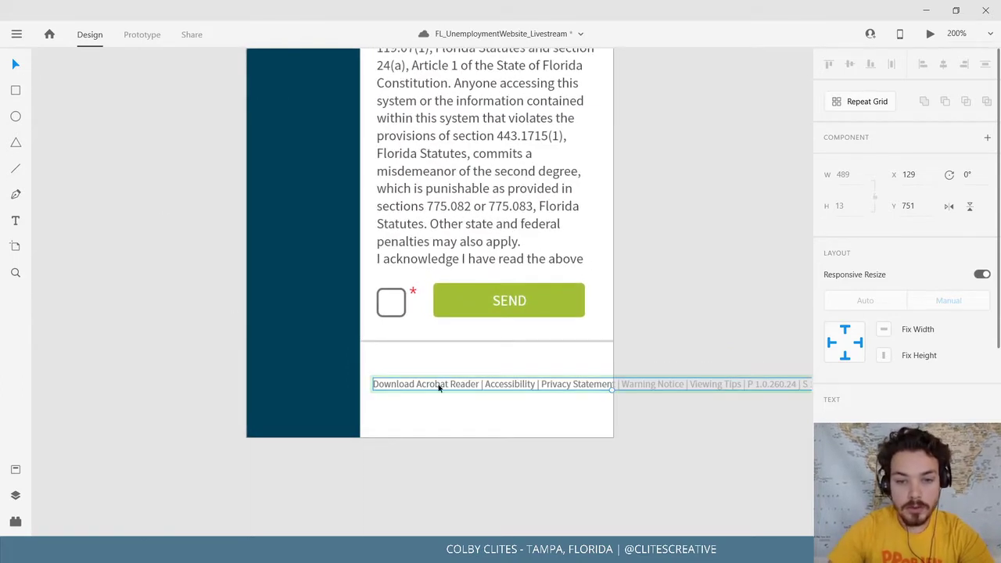
left_click_drag(454, 389, 456, 388)
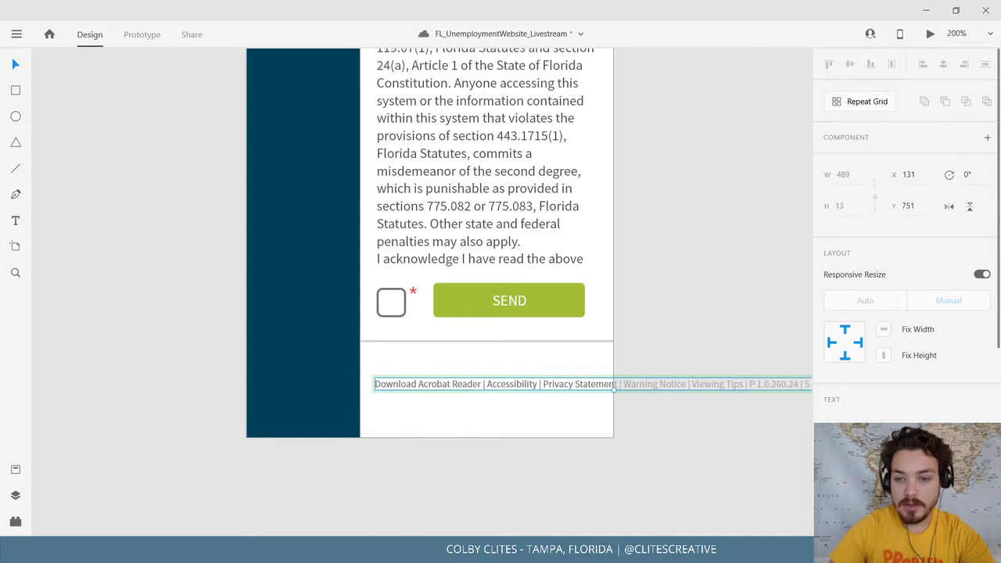
key("Down")
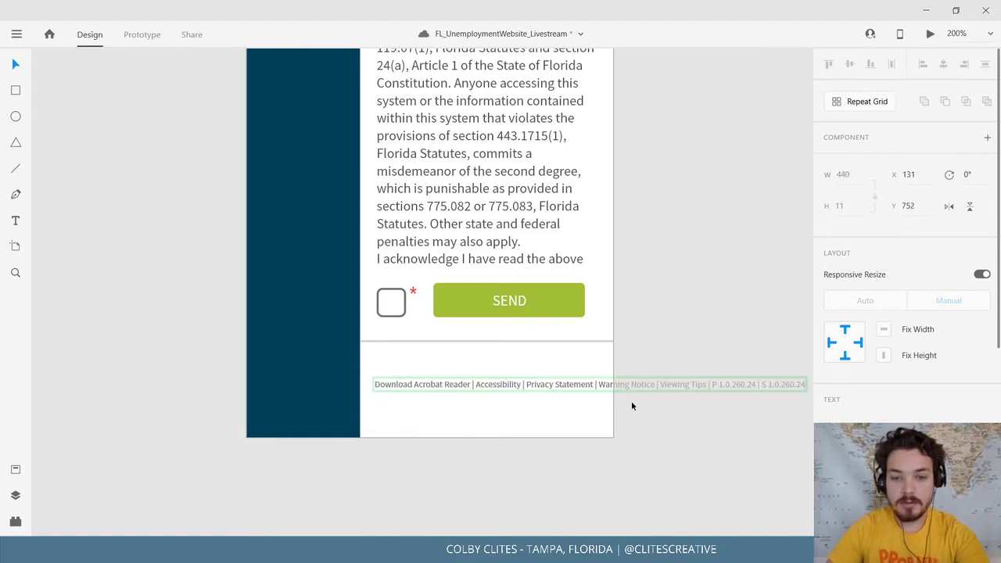
Break the iPhone footer links into two lines before "Warning Notice" so they fit the white content area.
double_click(598, 384)
left_click(598, 383)
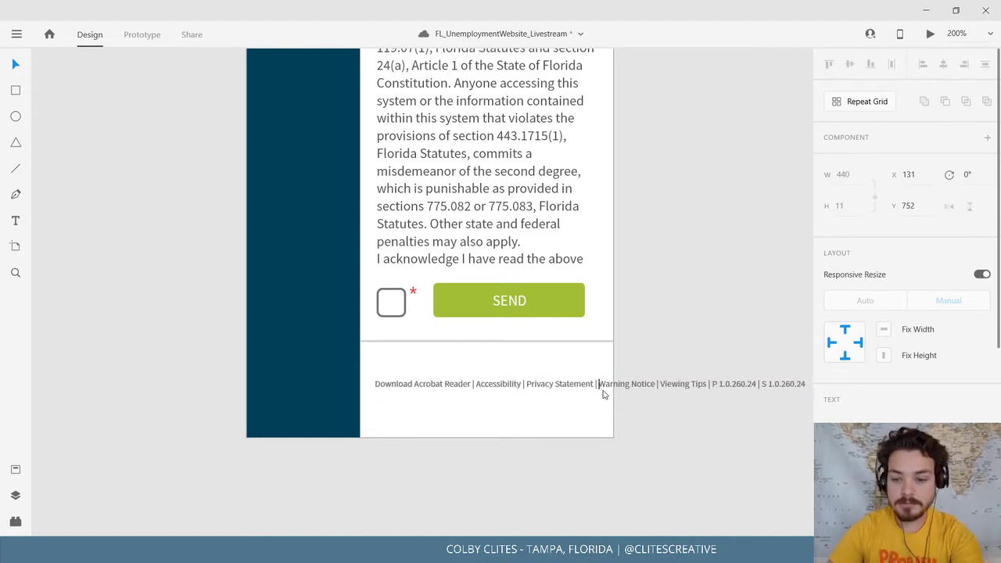
key("Return")
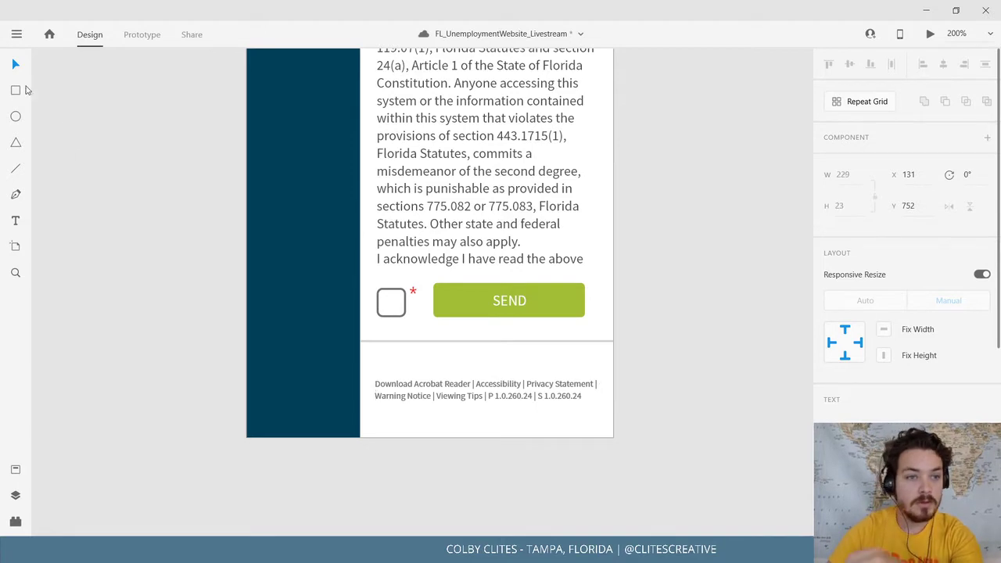
key("Escape")
left_click(671, 449)
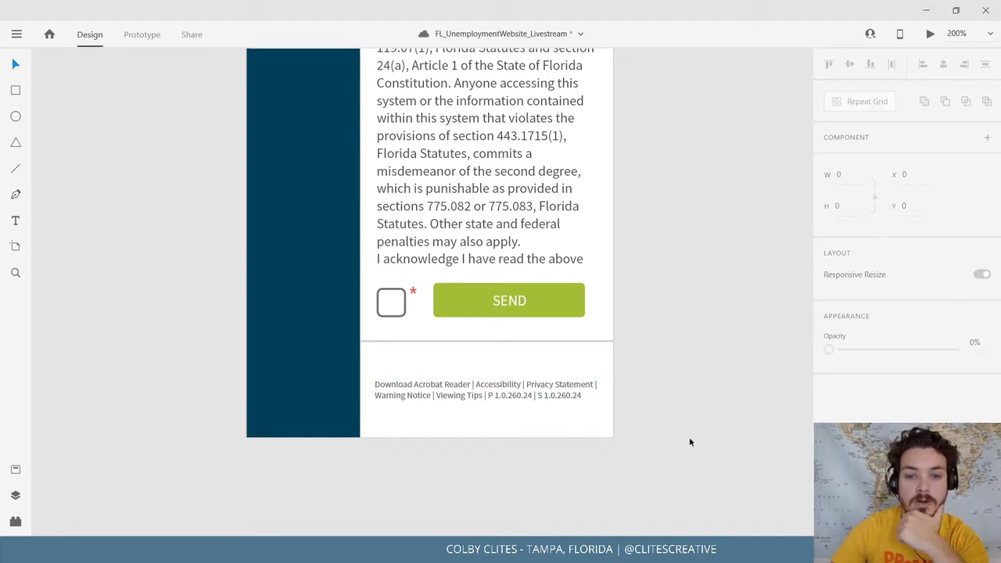
Move the two-line footer links down, closer to the bottom edge of the iPhone artboard.
left_click_drag(656, 410, 656, 415)
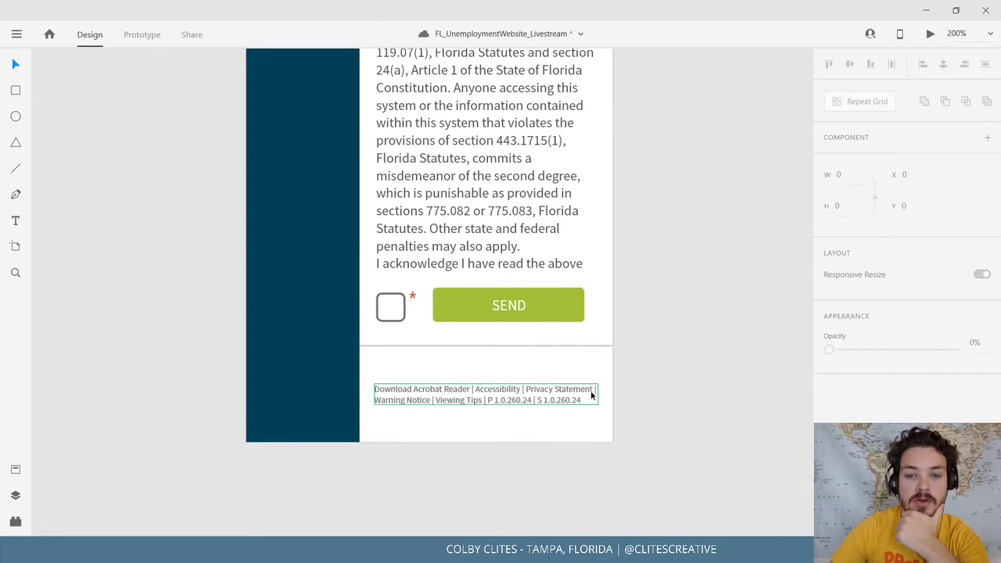
left_click(597, 396)
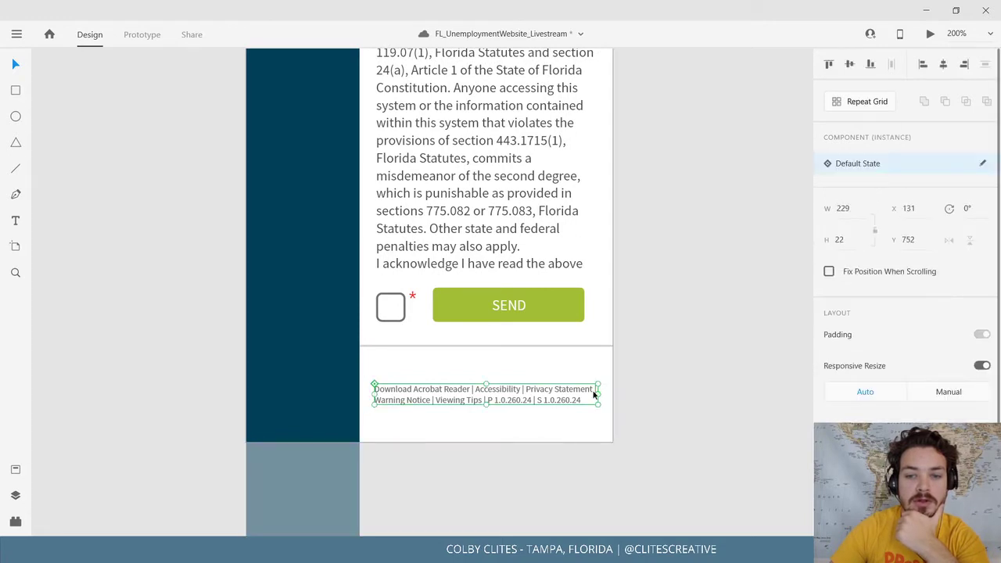
double_click(594, 393)
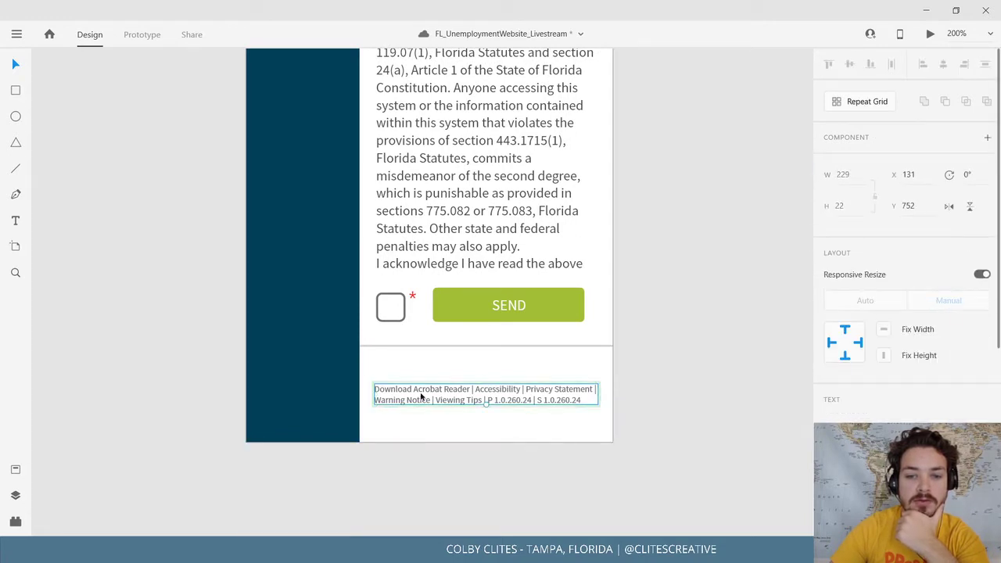
left_click(699, 418)
left_click_drag(668, 402, 664, 411)
left_click_drag(505, 410, 505, 431)
Move the lower divider down to sit just above the iPhone footer links.
left_click(517, 357)
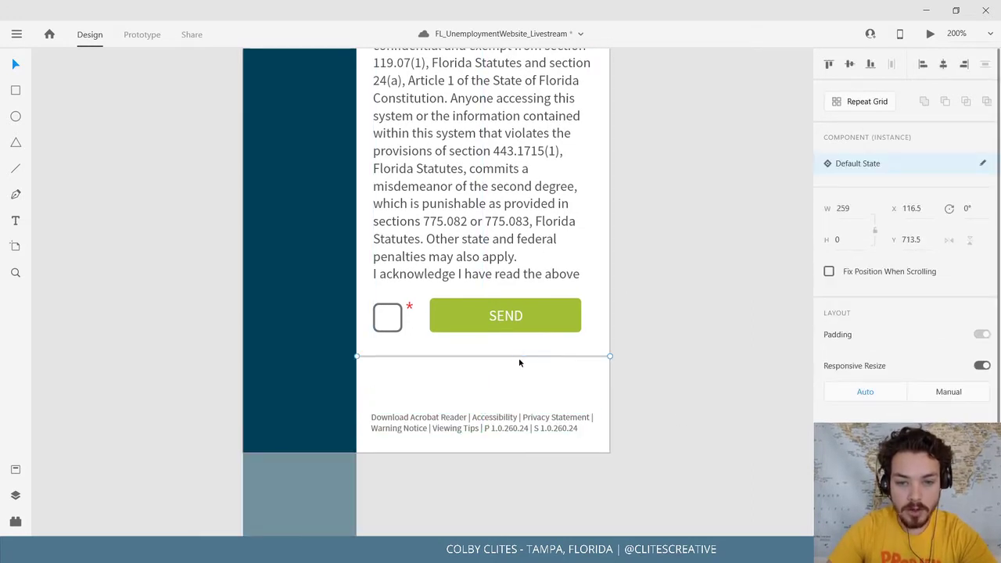
left_click_drag(519, 359, 516, 395)
left_click(702, 345)
Check the iPhone layout against the original Claimant Warning Notice page and save the document.
left_click_drag(698, 395, 693, 515)
key("ctrl+equal")
key("ctrl+minus")
key("ctrl+minus")
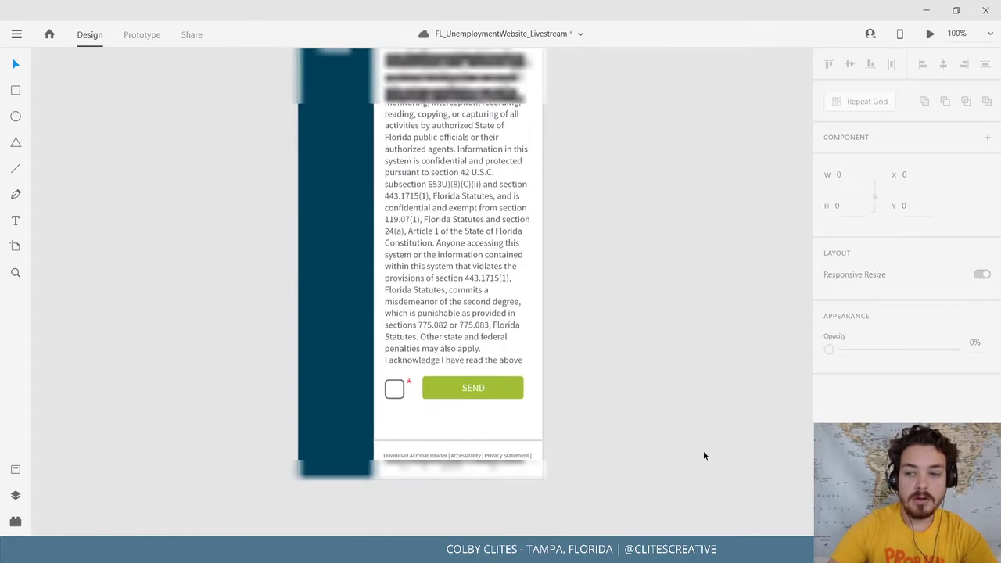
scroll(703, 455, "down", 1)
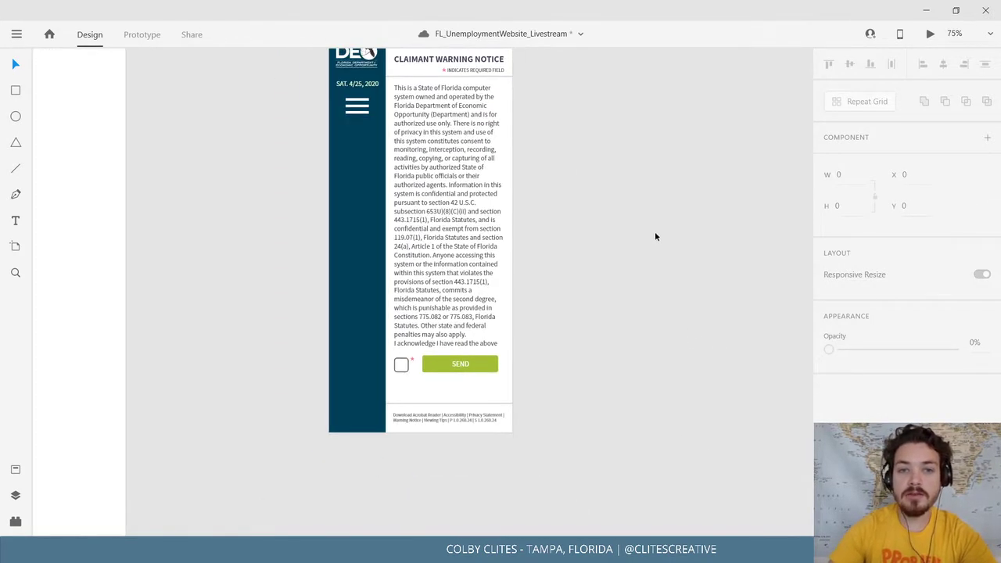
scroll(661, 303, "down", 4)
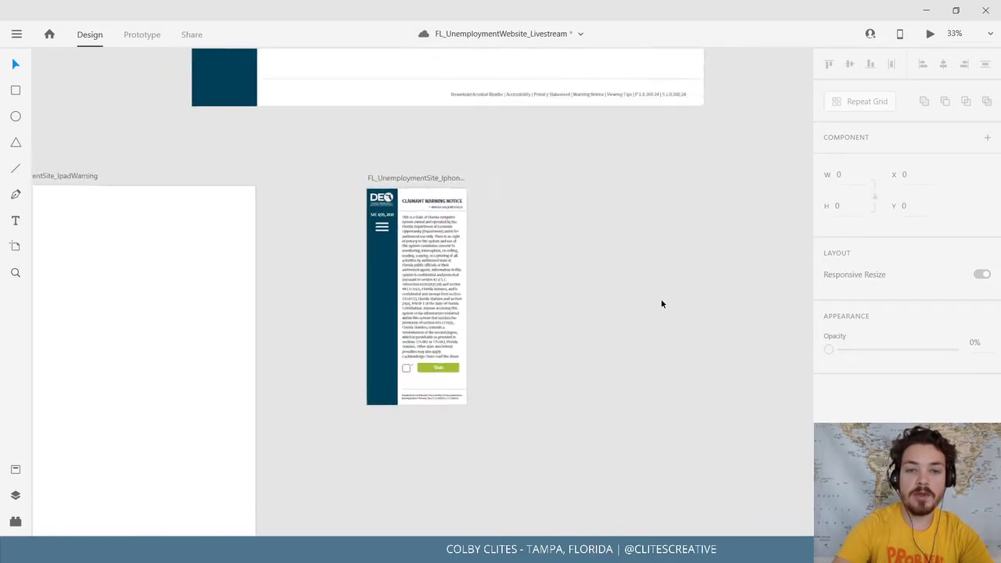
left_click_drag(600, 219, 704, 525)
left_click_drag(683, 317, 526, 455)
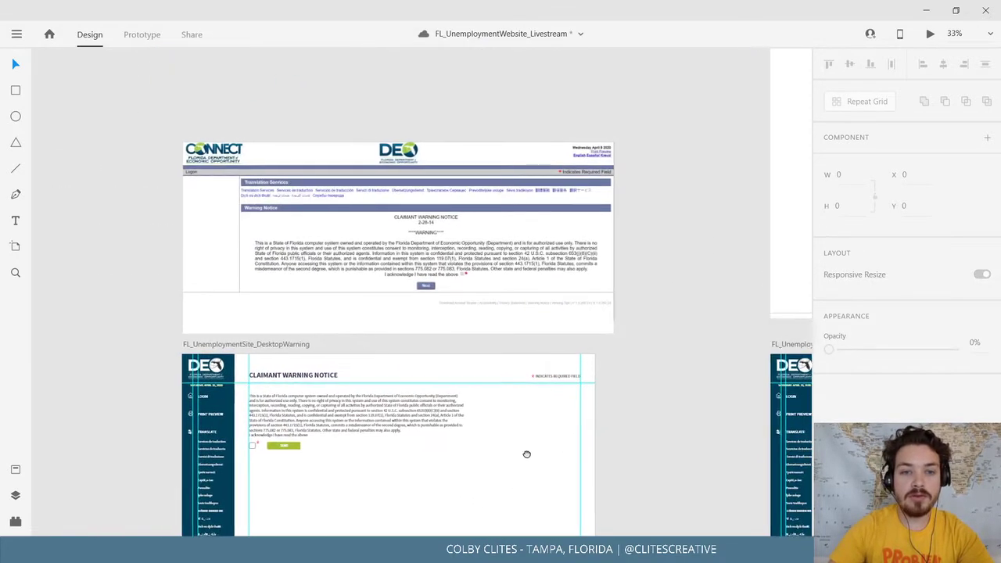
scroll(547, 416, "up", 2)
scroll(548, 415, "up", 3)
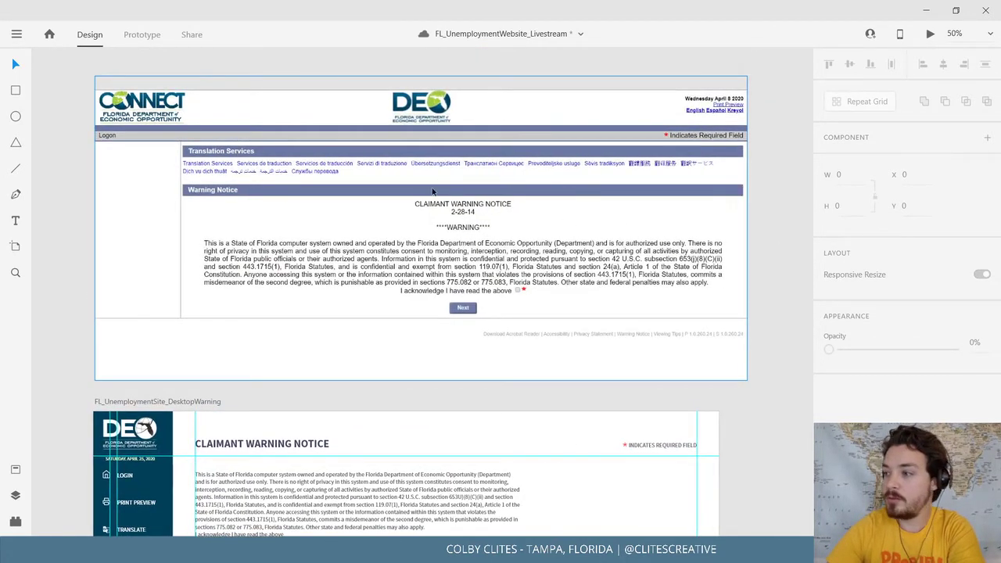
key("ctrl+s")
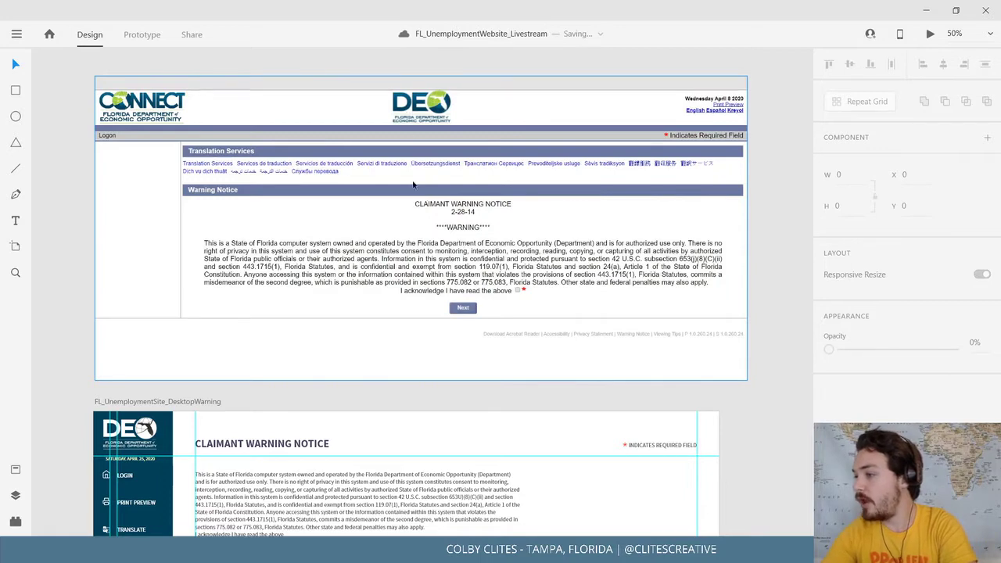
Move the checkbox, its red asterisk and the SEND button down toward the lower divider in the iPhone artboard.
scroll(458, 383, "down", 12)
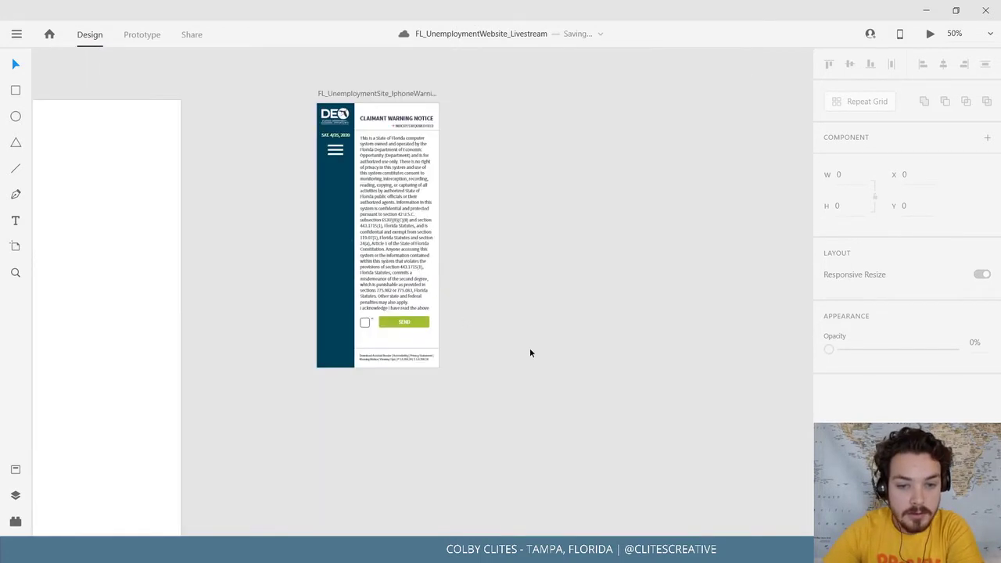
key("ctrl+equal")
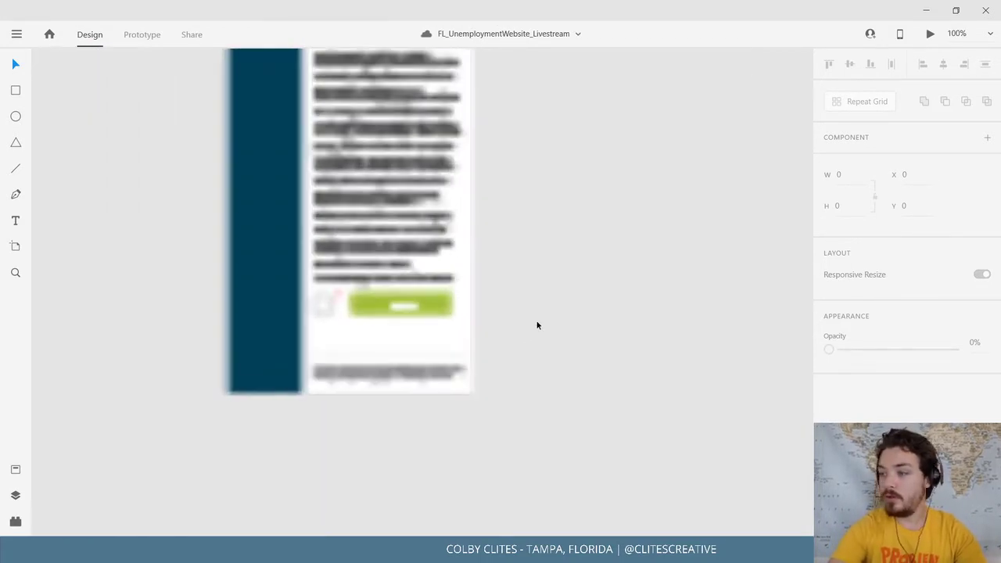
key("ctrl+equal")
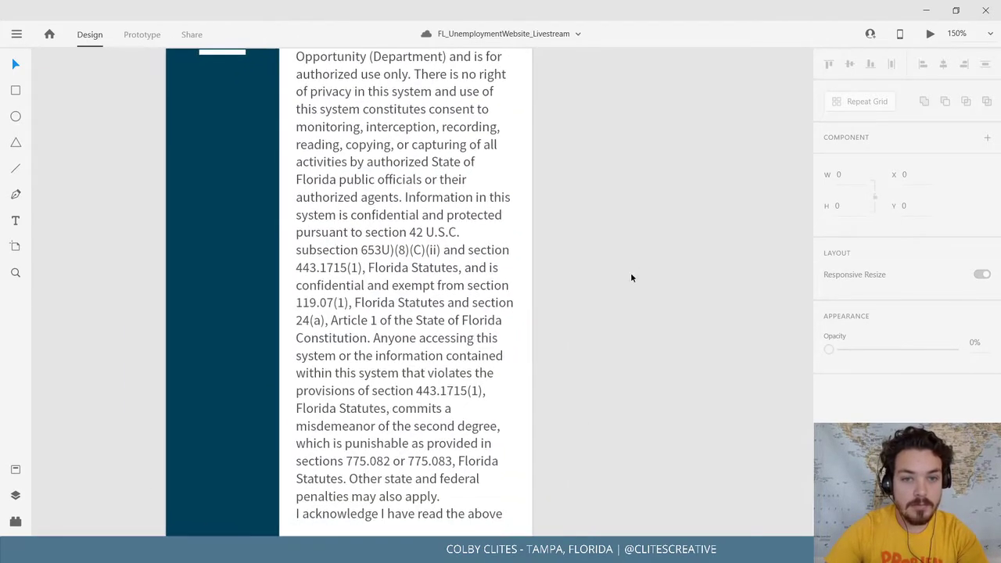
left_click_drag(631, 274, 625, 127)
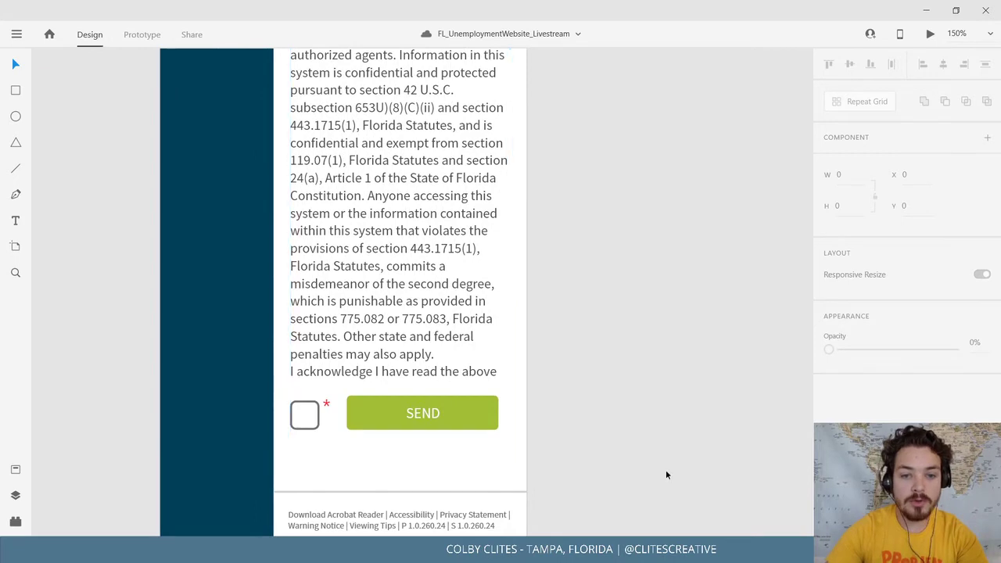
left_click_drag(665, 474, 665, 337)
key("ctrl+minus")
key("ctrl+plus")
key("ctrl+plus")
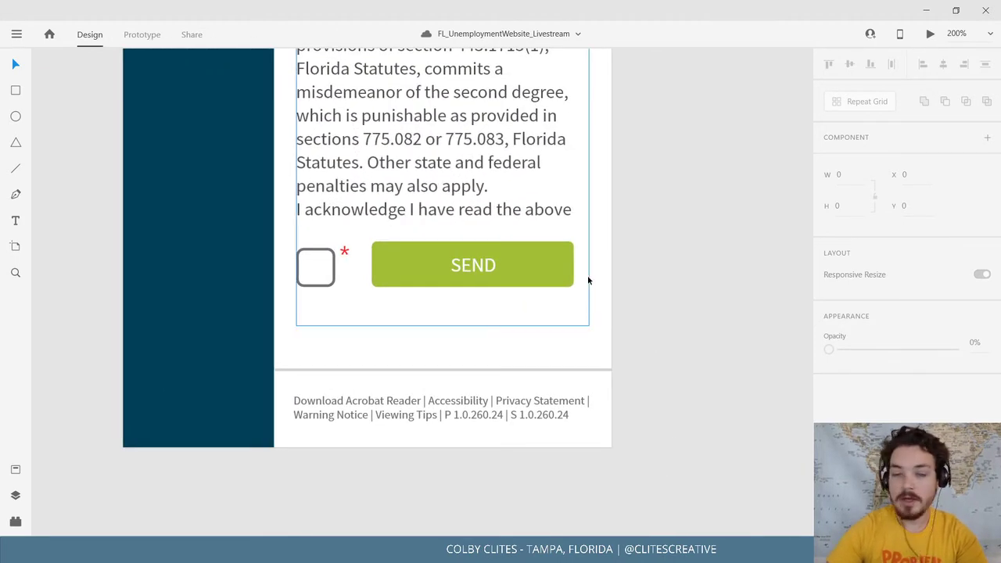
left_click(538, 305)
left_click_drag(539, 302, 538, 310)
Insert a blank line before "I acknowledge I have read the above" in the iPhone warning text.
double_click(492, 190)
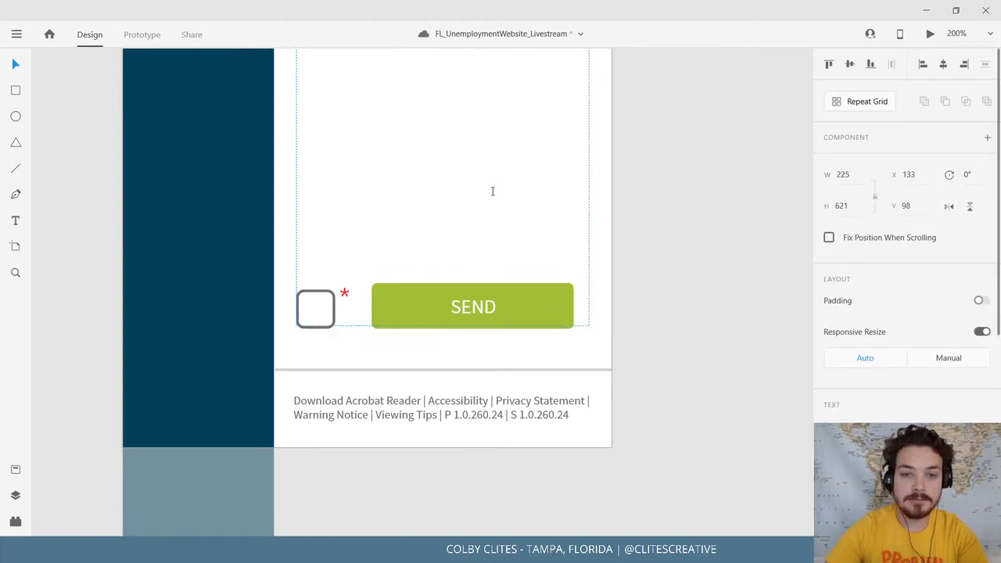
key("Return")
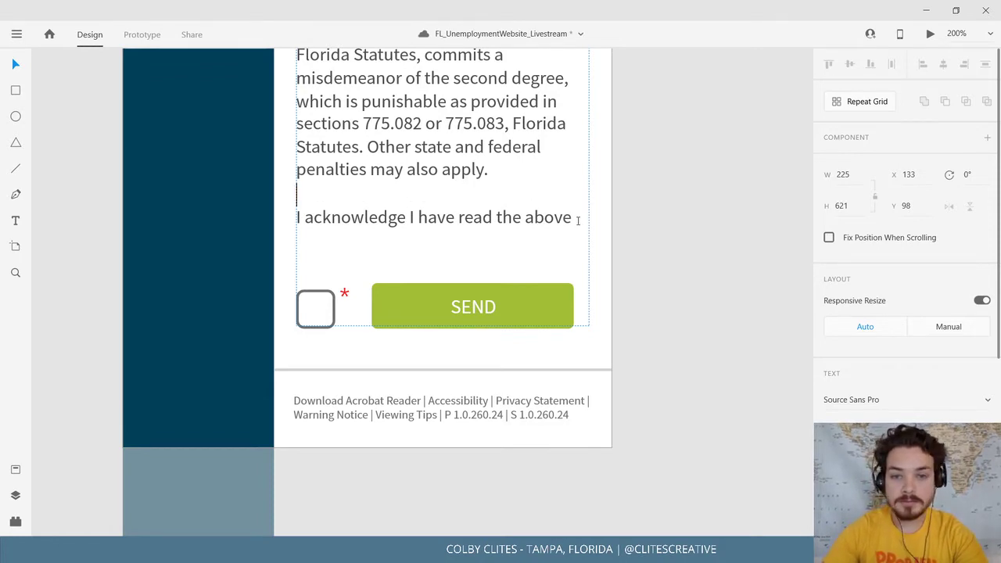
left_click(16, 64)
left_click(758, 276)
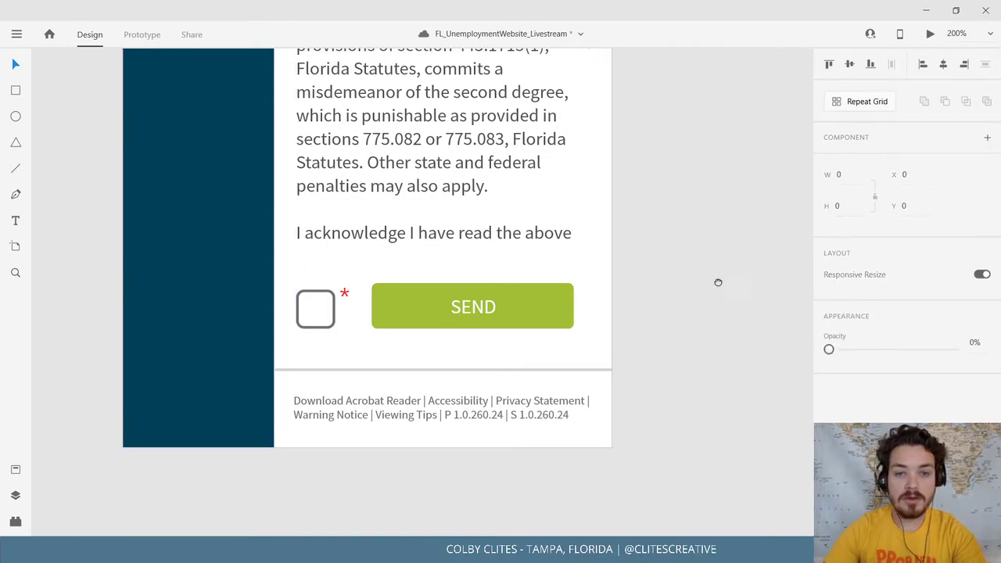
Compare the iPhone warning layout with the desktop redesign and the original Claimant Warning Notice page.
left_click_drag(718, 283, 703, 327)
key("ctrl+minus")
key("ctrl+minus")
key("ctrl+minus")
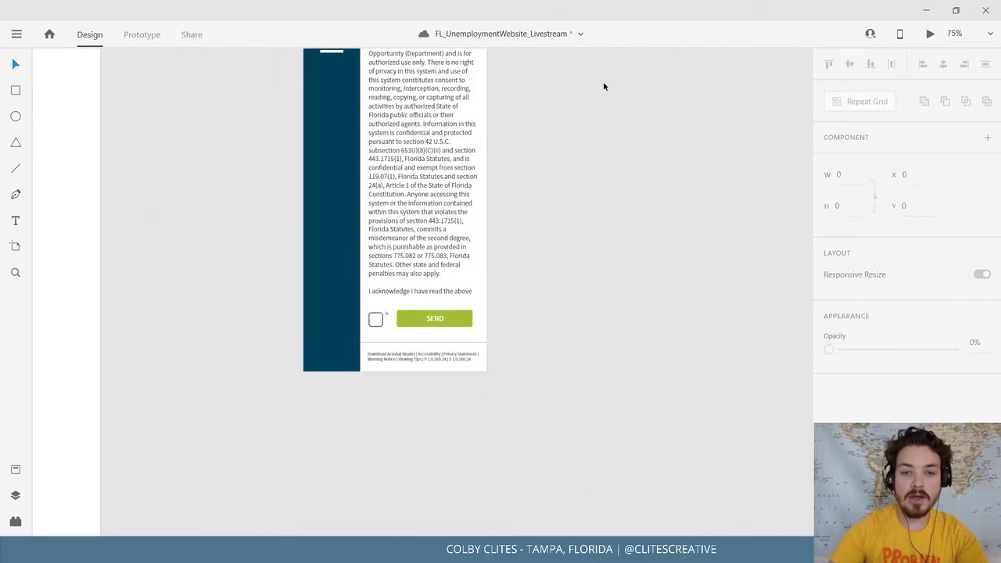
scroll(592, 415, "up", 10)
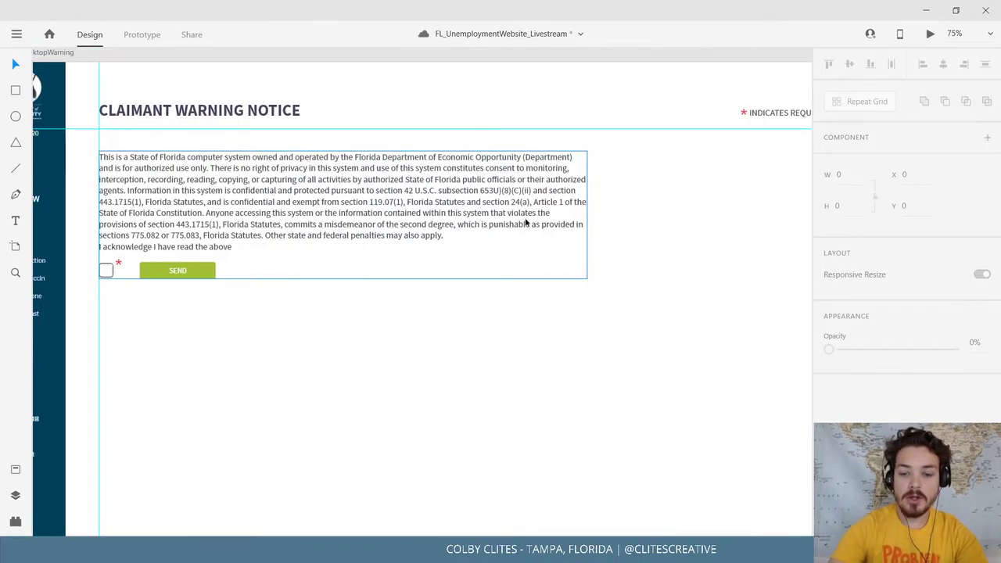
key("ctrl+minus")
scroll(607, 312, "up", 5)
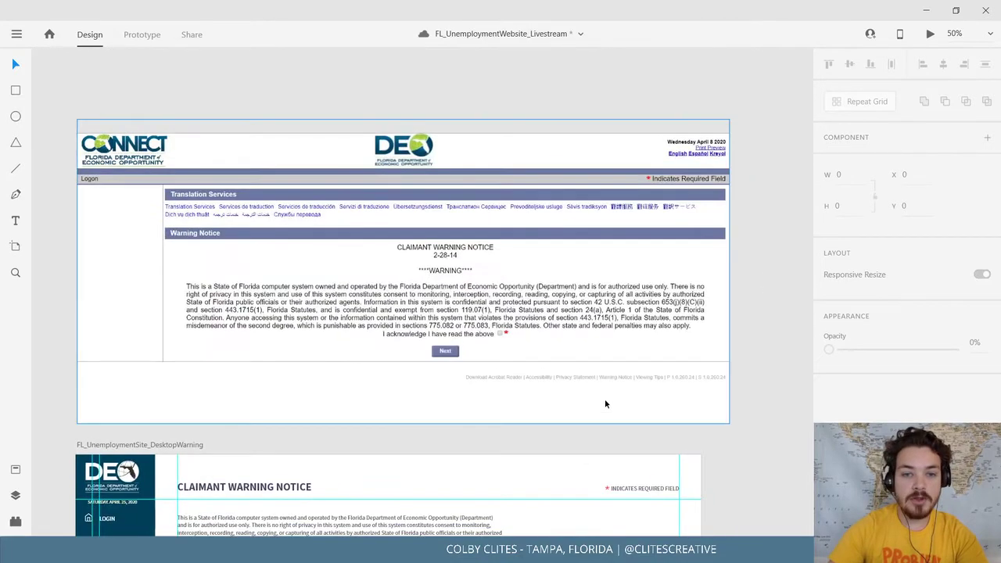
Compare the original Claimant Warning Notice page with the FL_UnemploymentSite_DesktopWarning redesign, including header, translation links, warning text and button.
key("ctrl+plus")
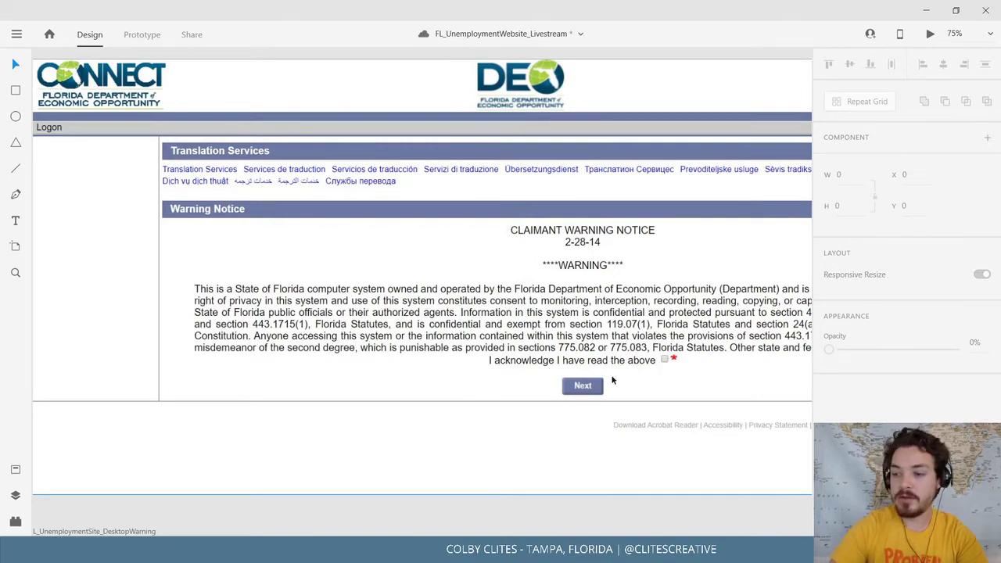
left_click_drag(612, 381, 541, 380)
scroll(488, 388, "down", 2)
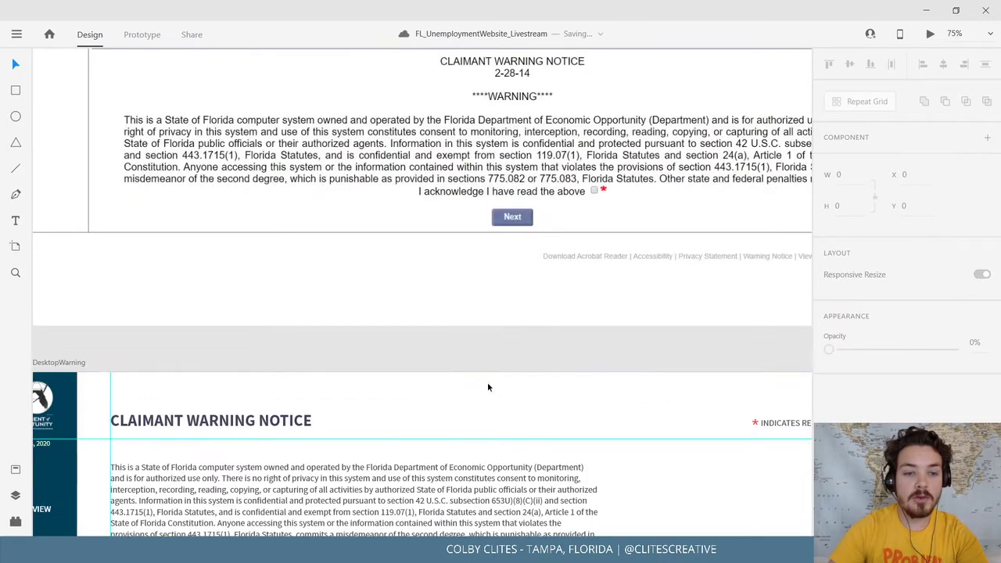
scroll(501, 328, "down", 3)
scroll(503, 265, "down", 2, "ctrl")
scroll(471, 291, "down", 1)
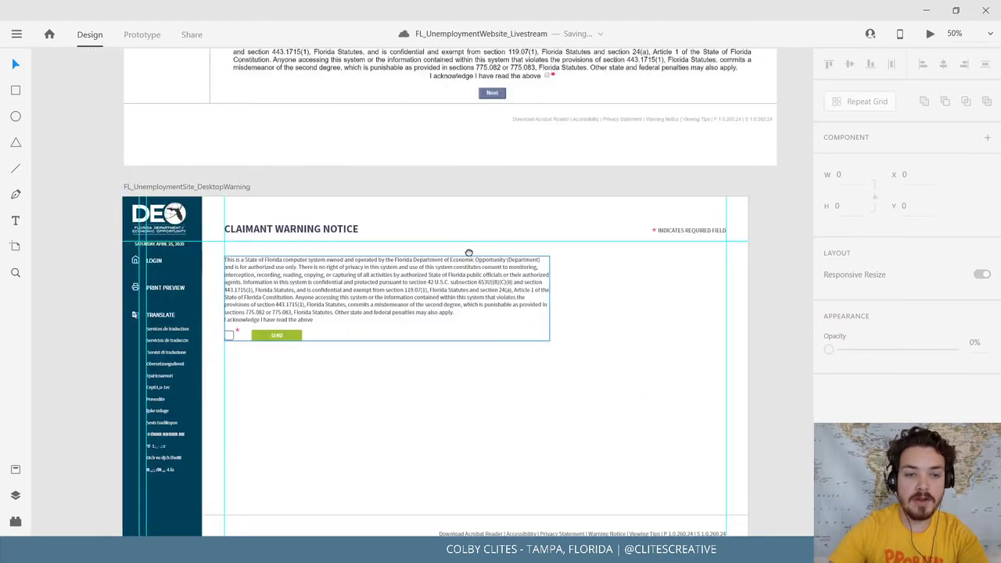
scroll(407, 211, "down", 2)
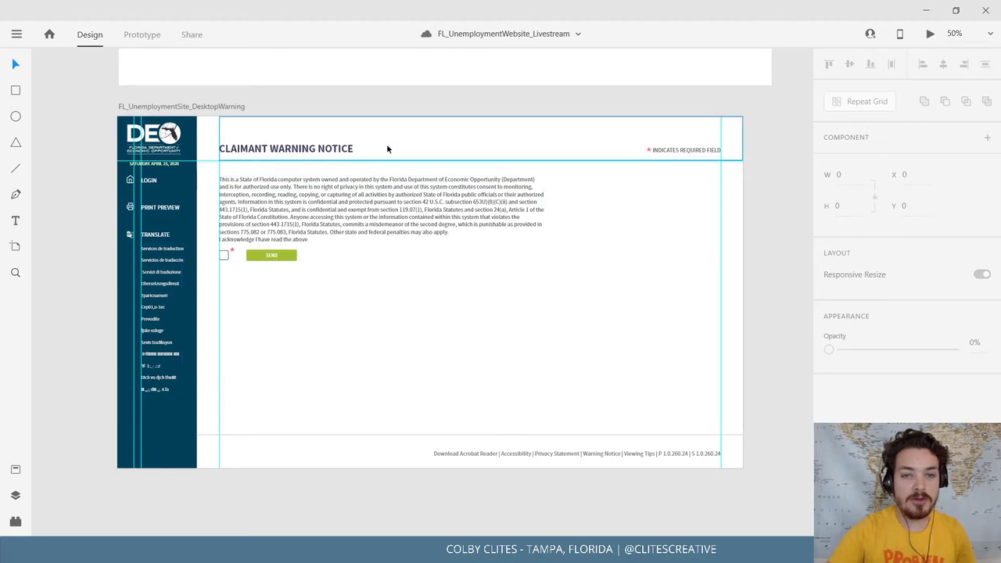
scroll(386, 143, "up", 5)
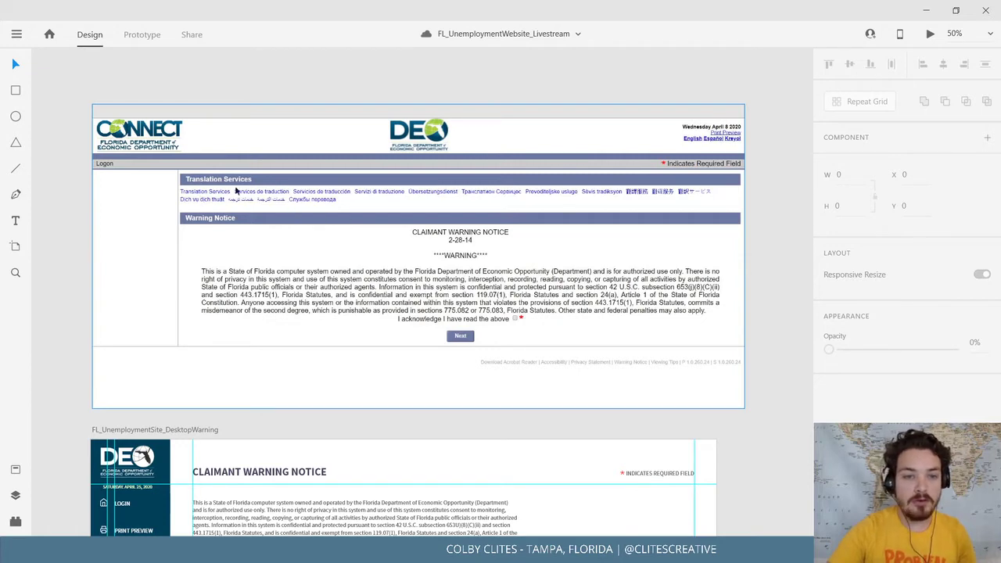
scroll(583, 193, "down", 5)
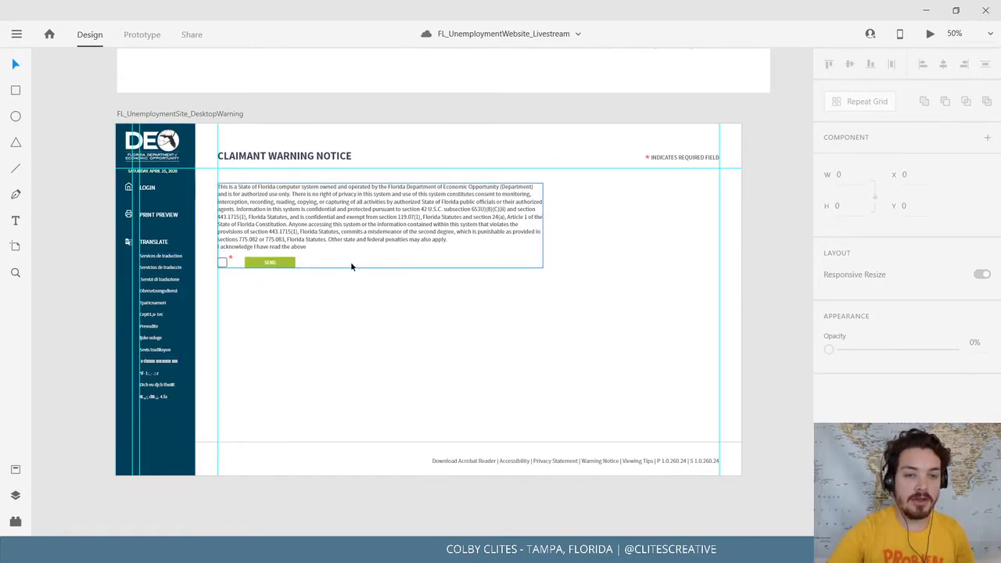
Examine the original CONNECT claimant login page from header to FAQs and compare it with the FL_UnemploymentSite_Nextsteps redesign.
scroll(502, 269, "up", 10)
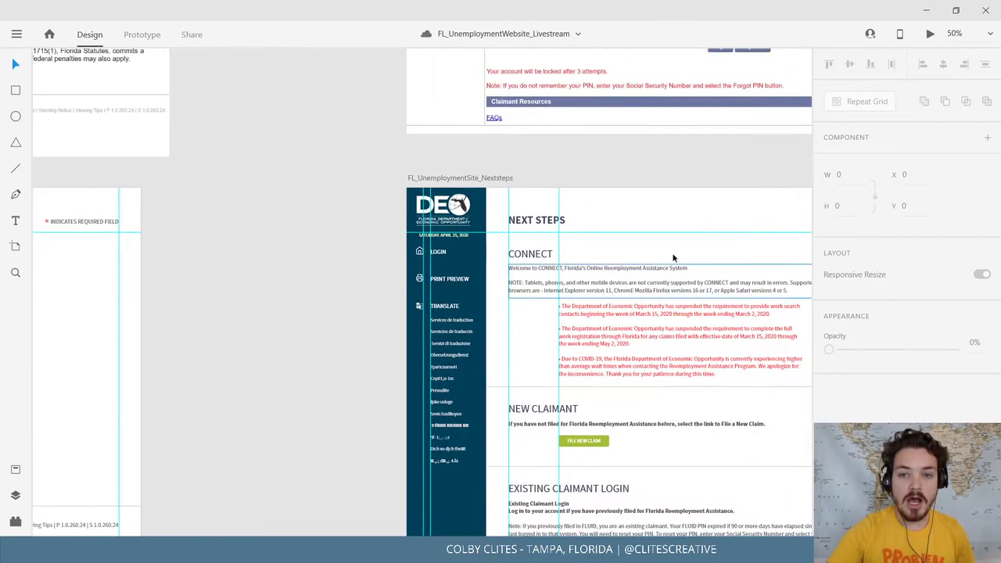
scroll(501, 269, "up", 5)
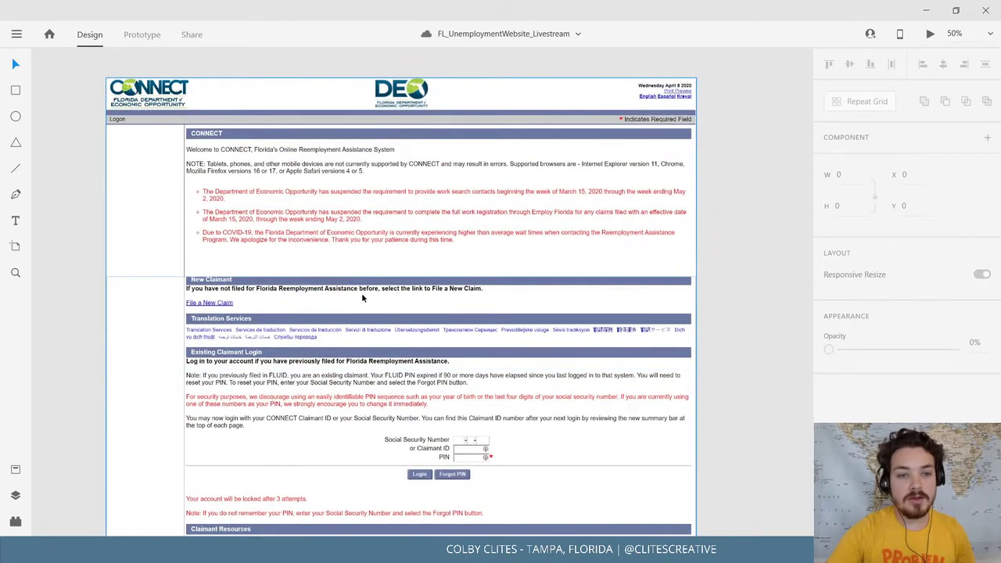
scroll(357, 270, "down", 3)
scroll(364, 270, "down", 5)
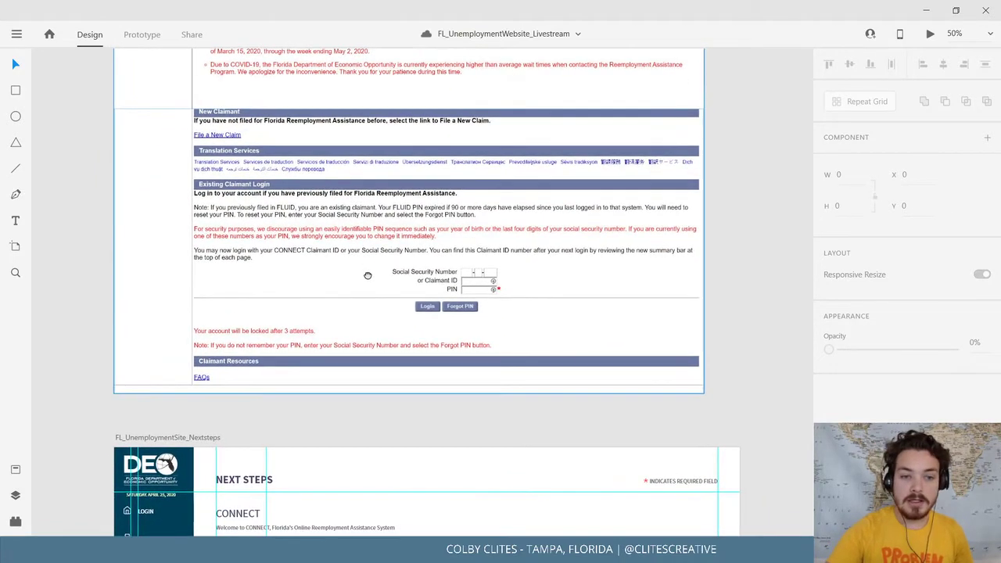
scroll(348, 375, "up", 1)
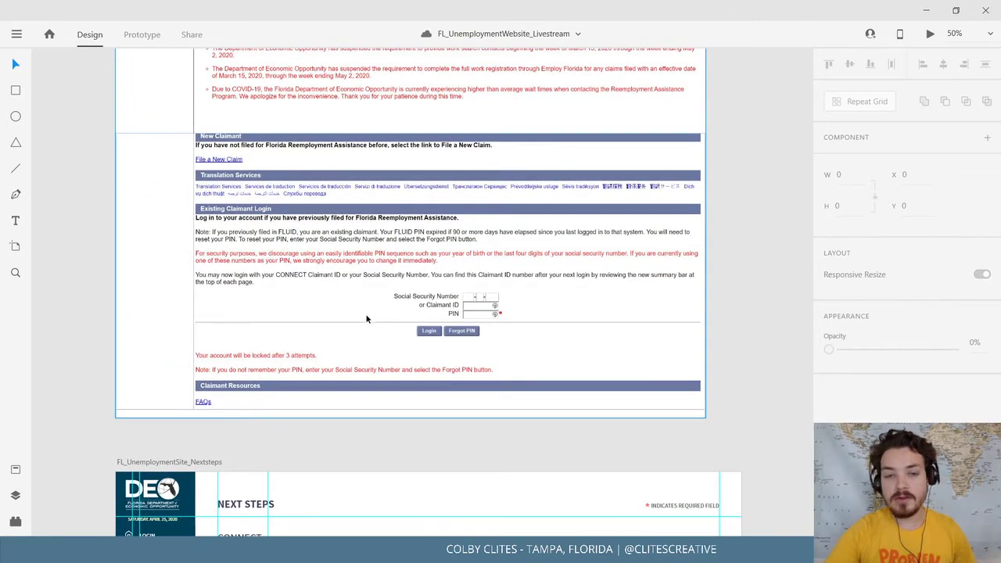
left_click_drag(367, 318, 364, 442)
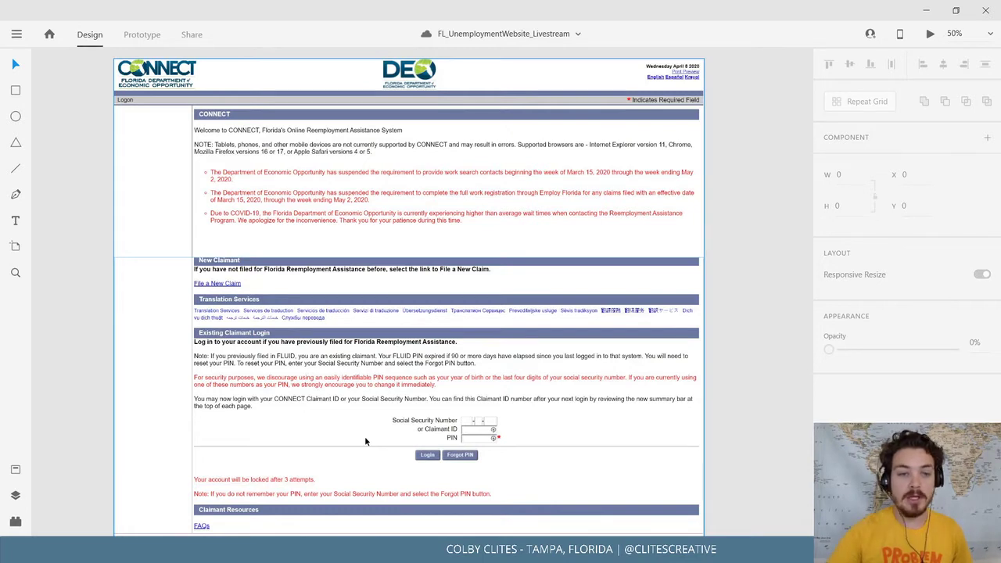
scroll(364, 436, "up", 1)
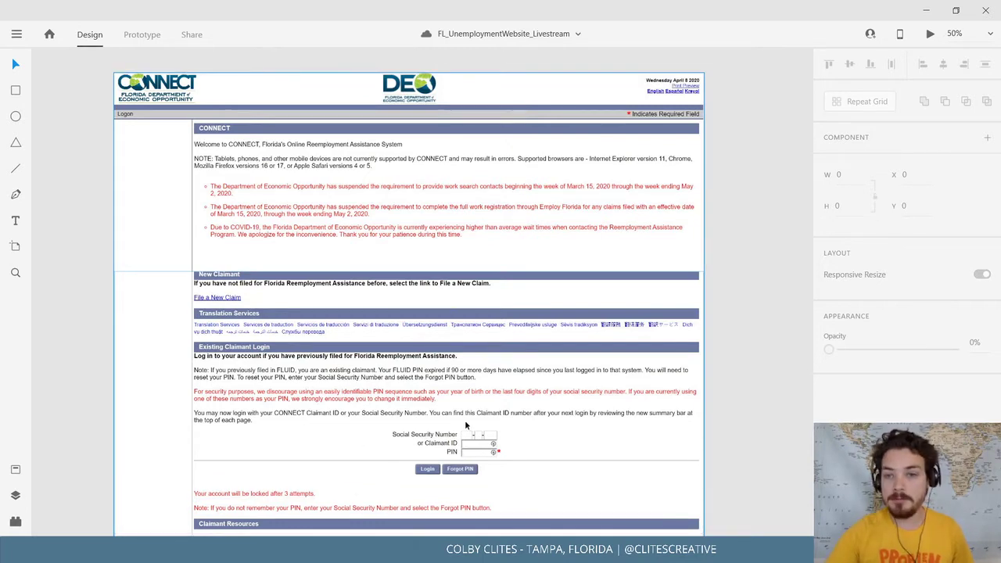
scroll(412, 393, "down", 3)
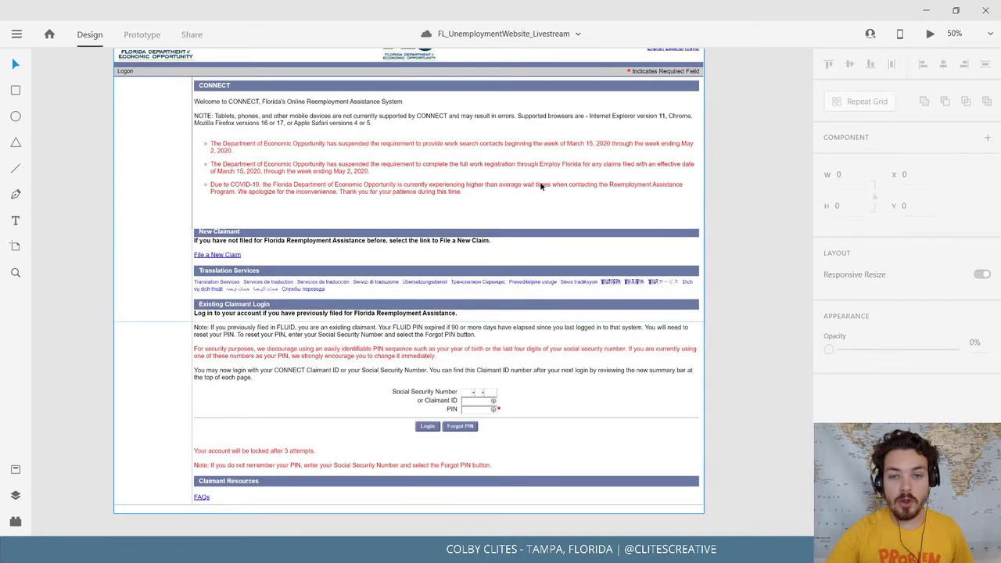
scroll(359, 344, "down", 4)
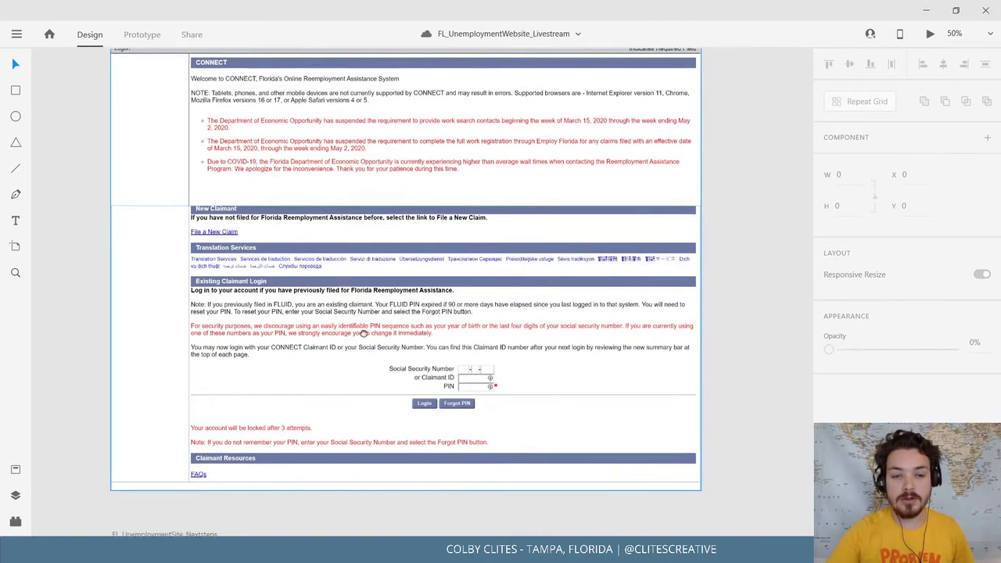
scroll(337, 358, "down", 15)
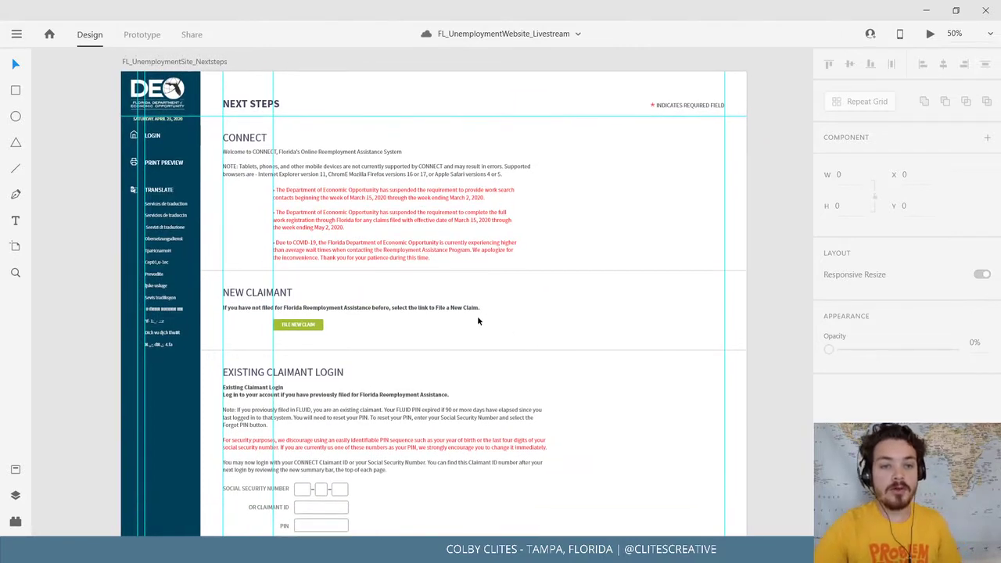
Preview the FL_UnemploymentSite_Nextsteps artboard in a maximized window, check its scrolling content against the fixed sidebar, and close the preview.
left_click(201, 64)
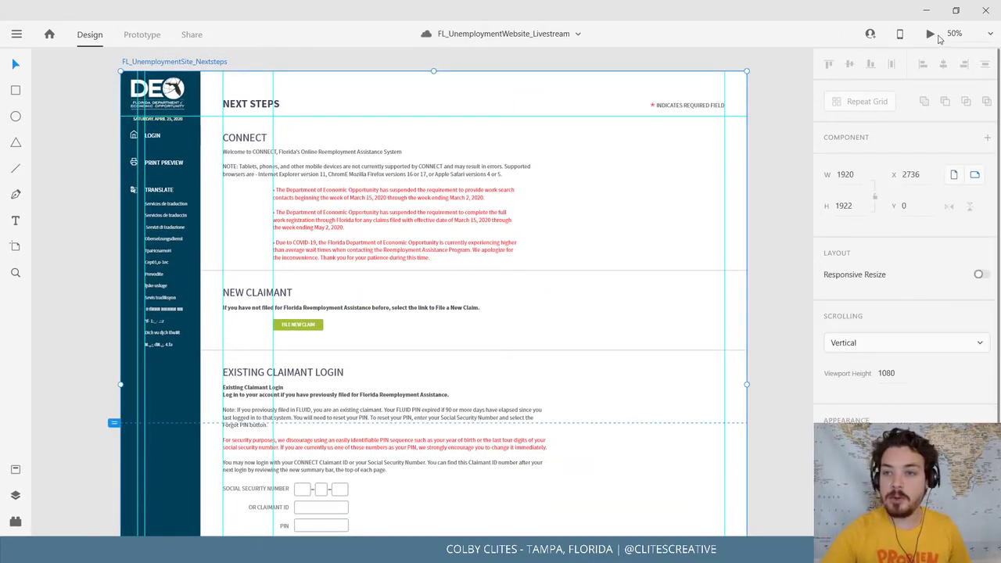
key("ctrl+Return")
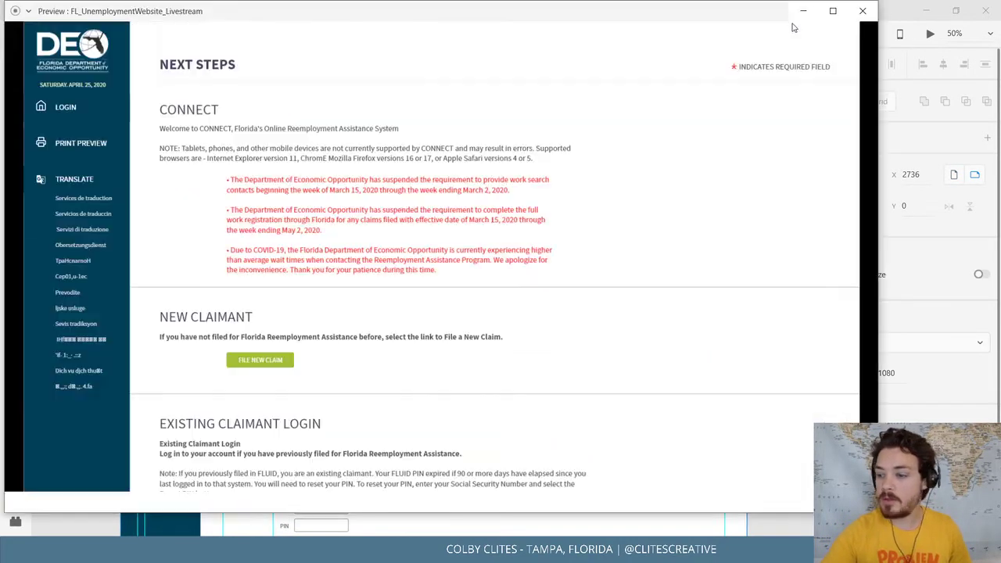
left_click(831, 14)
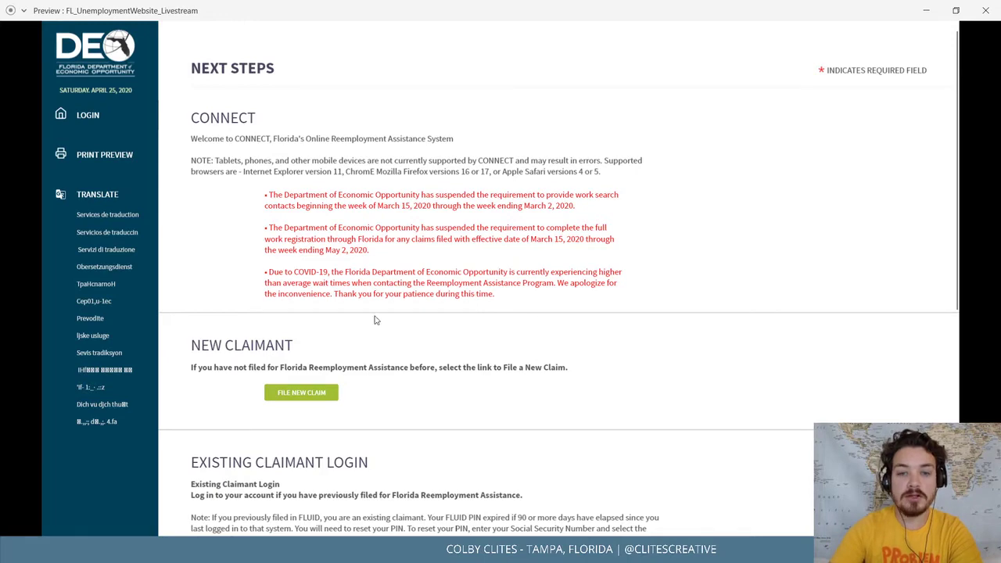
scroll(556, 332, "down", 5)
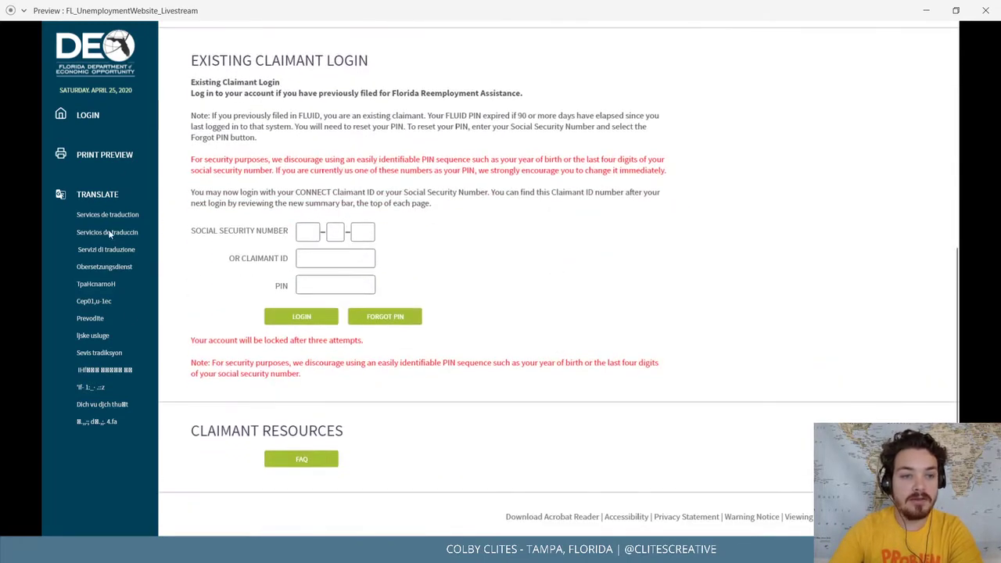
scroll(465, 390, "up", 5)
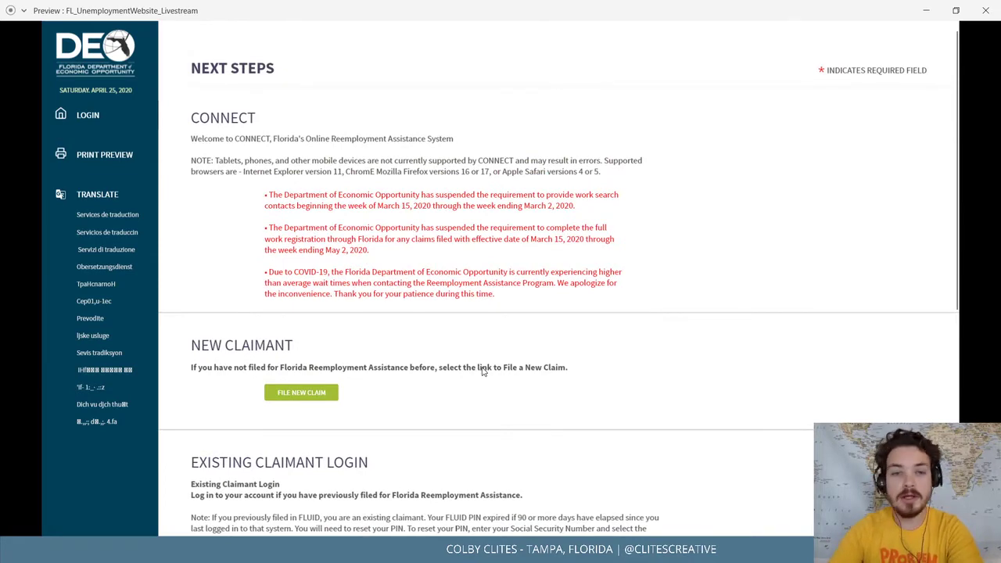
scroll(483, 367, "down", 5)
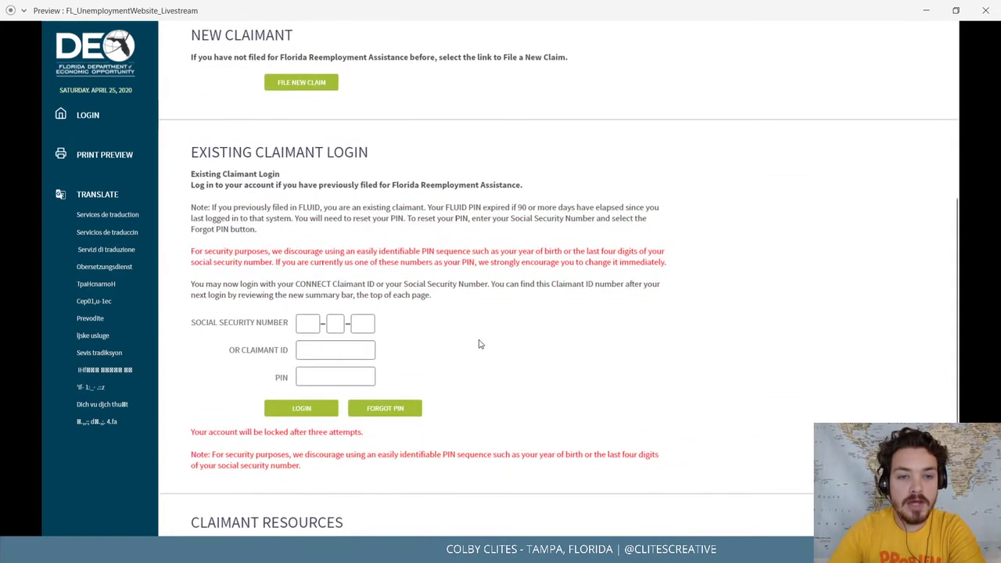
scroll(529, 364, "up", 5)
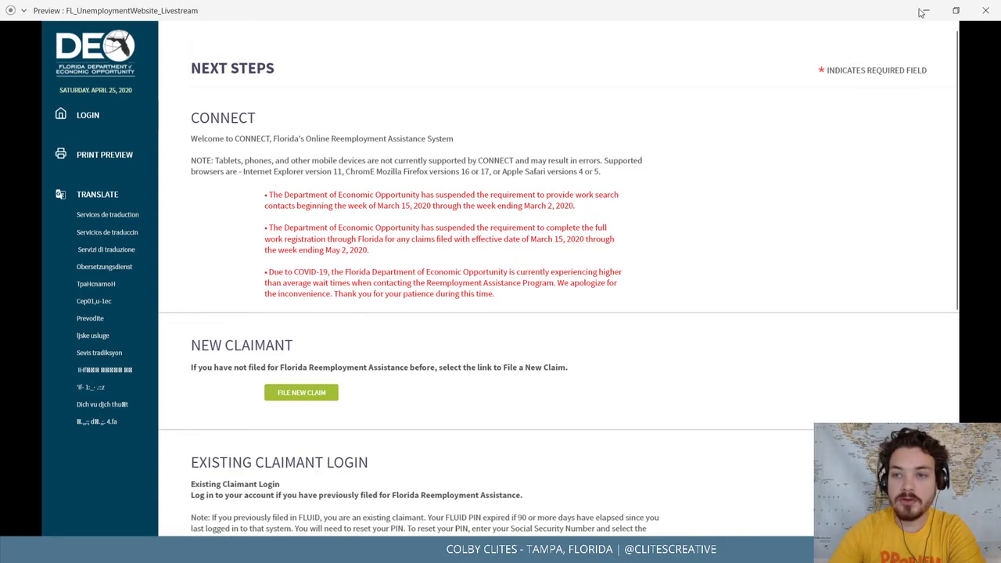
scroll(348, 374, "down", 5)
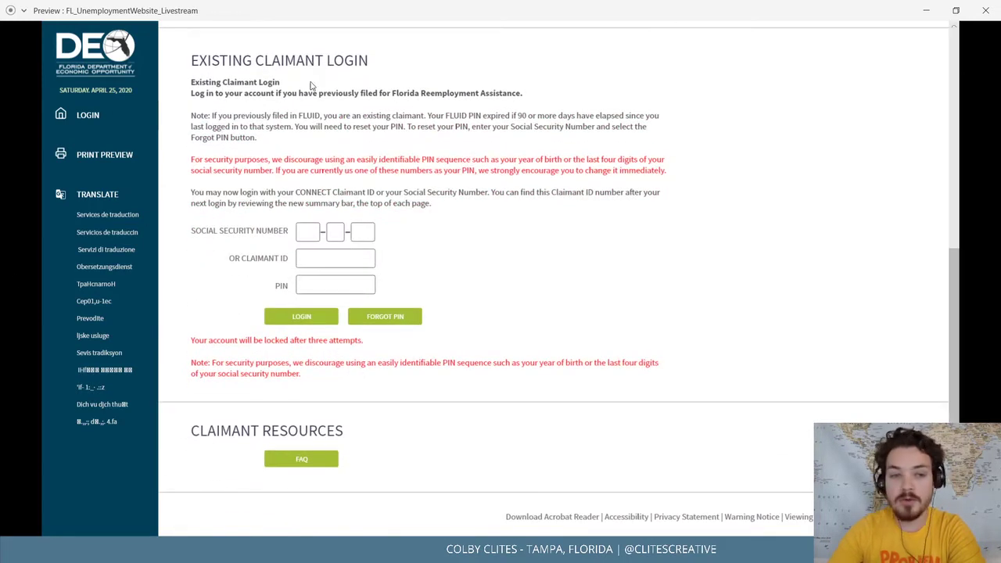
left_click(985, 10)
Compare the original Initial Claim Submit Process page with its redesign and preview the FL_UnemploymentSite_SubmitProcess artboard in a maximized window.
left_click_drag(751, 240, 44, 258)
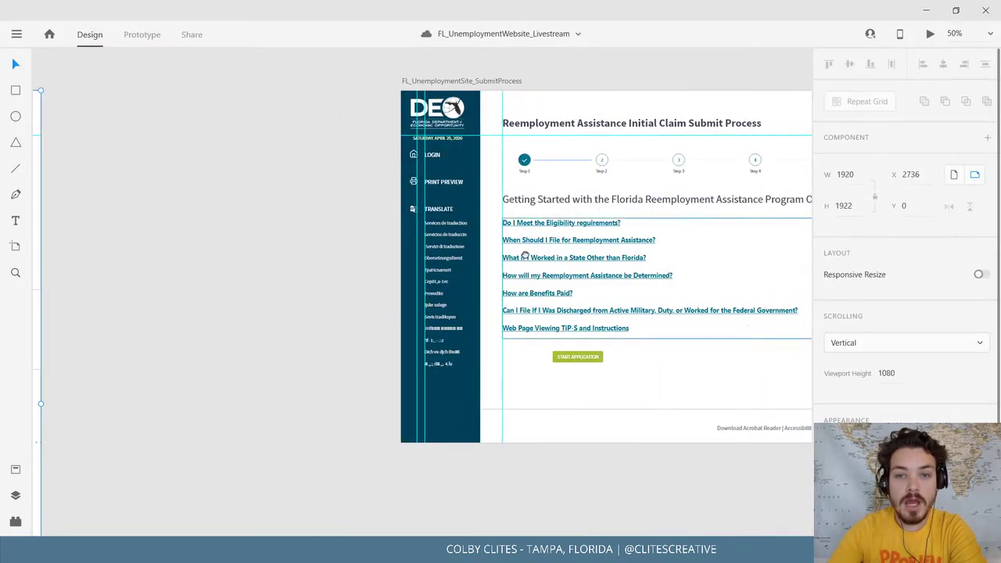
left_click_drag(525, 255, 75, 559)
left_click_drag(295, 265, 426, 389)
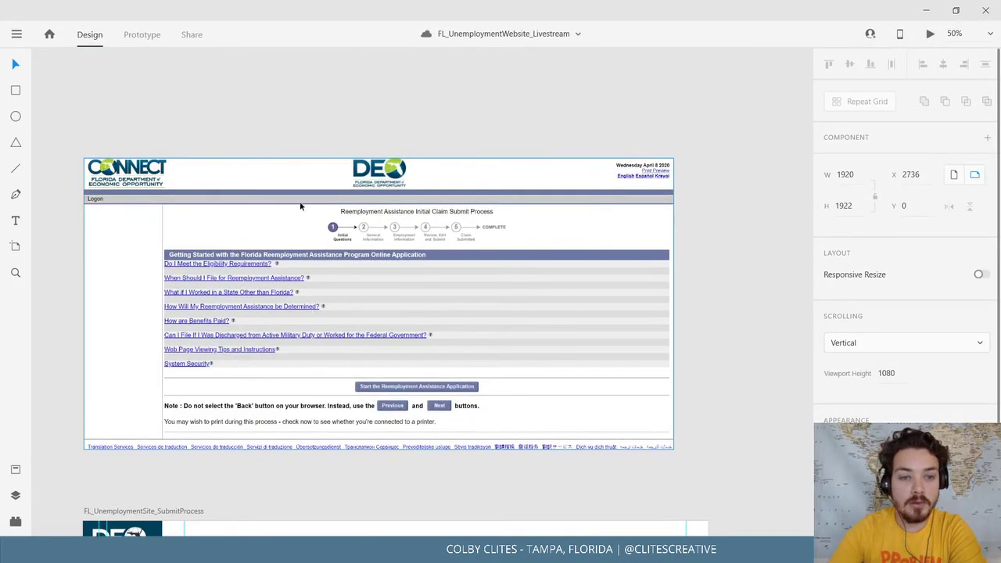
left_click_drag(300, 207, 309, 185)
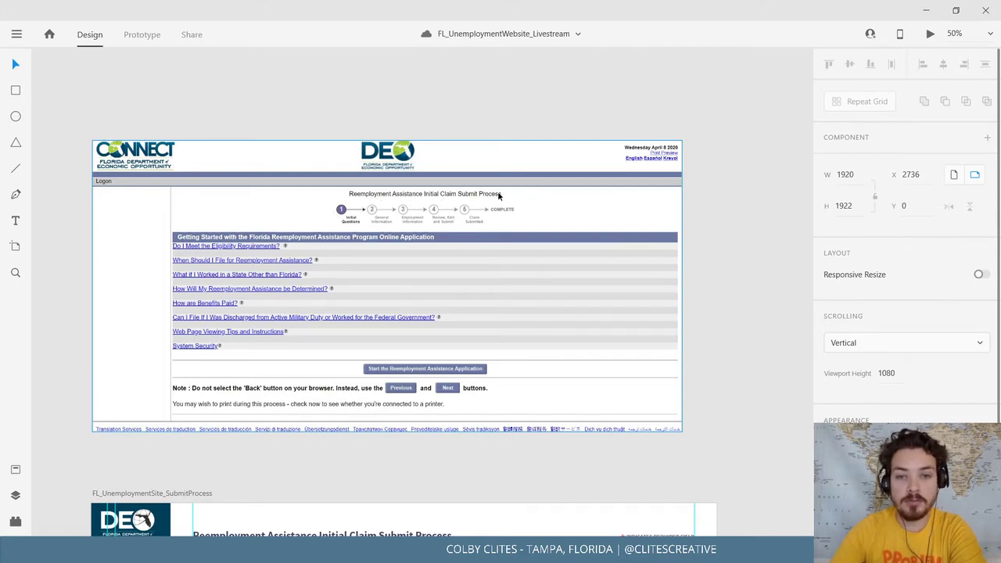
scroll(442, 389, "down", 8)
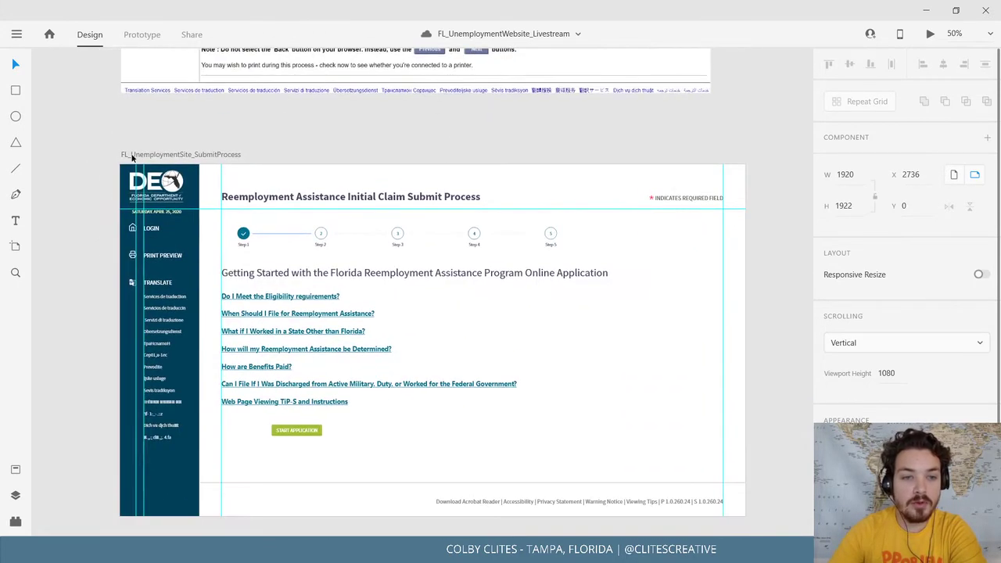
left_click(143, 155)
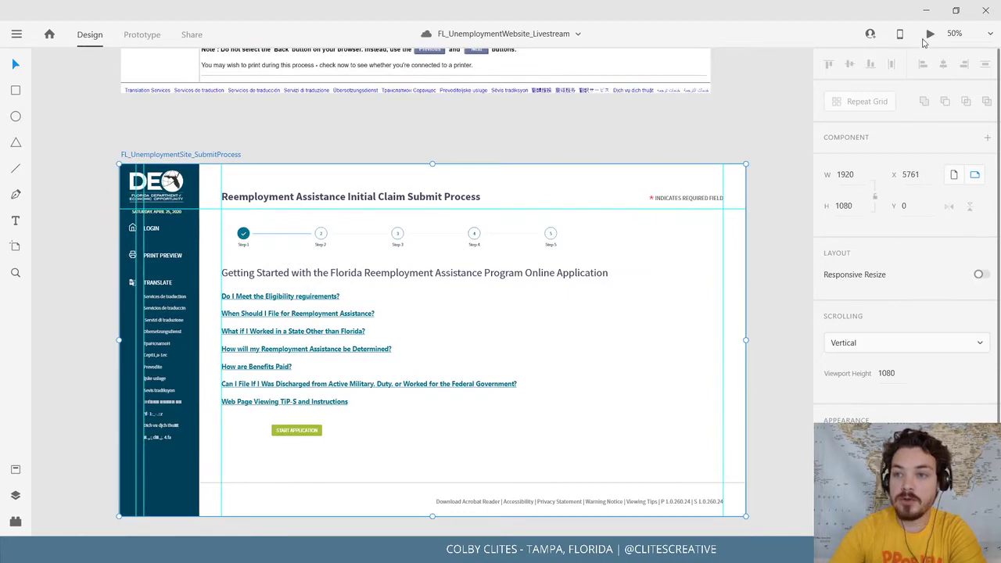
left_click(930, 34)
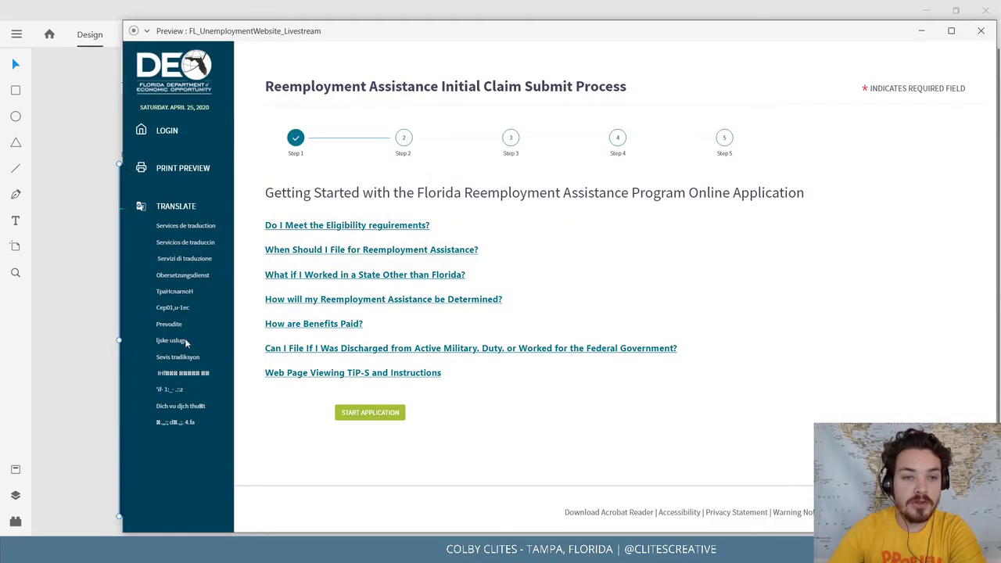
double_click(450, 10)
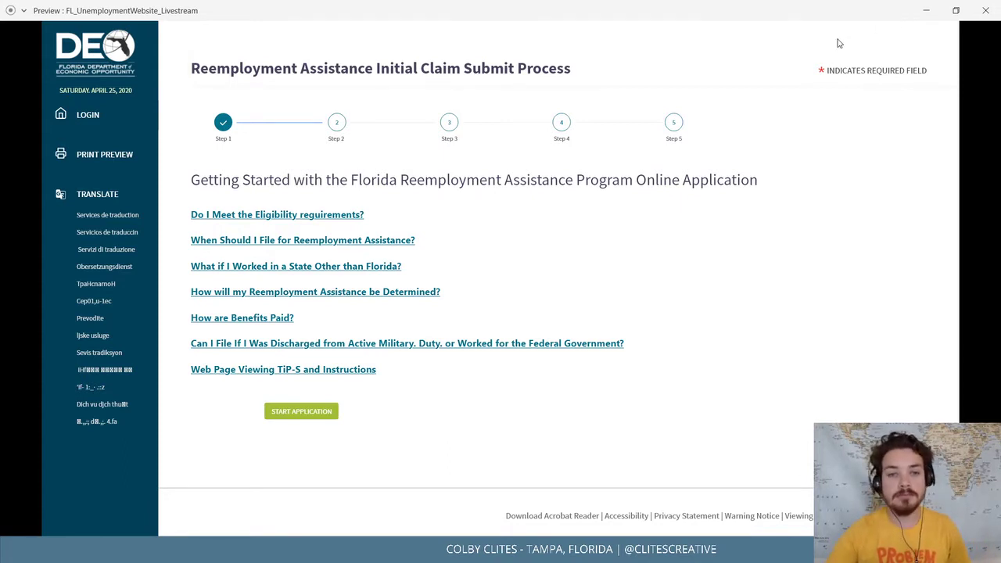
left_click(987, 11)
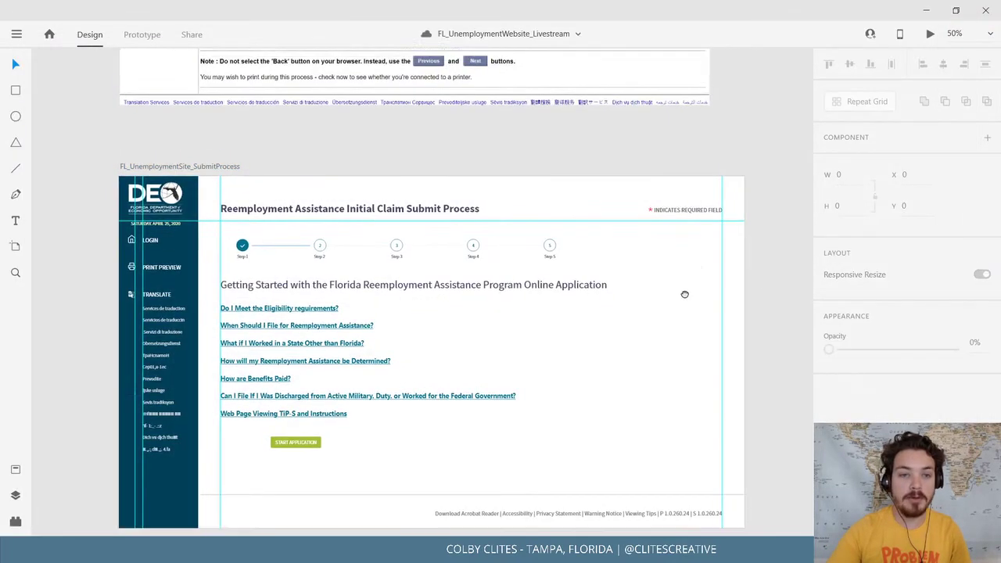
Return to the original CONNECT claimant login page and view it alongside the neighbouring original and redesigned pages.
left_click_drag(684, 292, 649, 521)
left_click_drag(552, 248, 892, 301)
left_click_drag(257, 282, 786, 184)
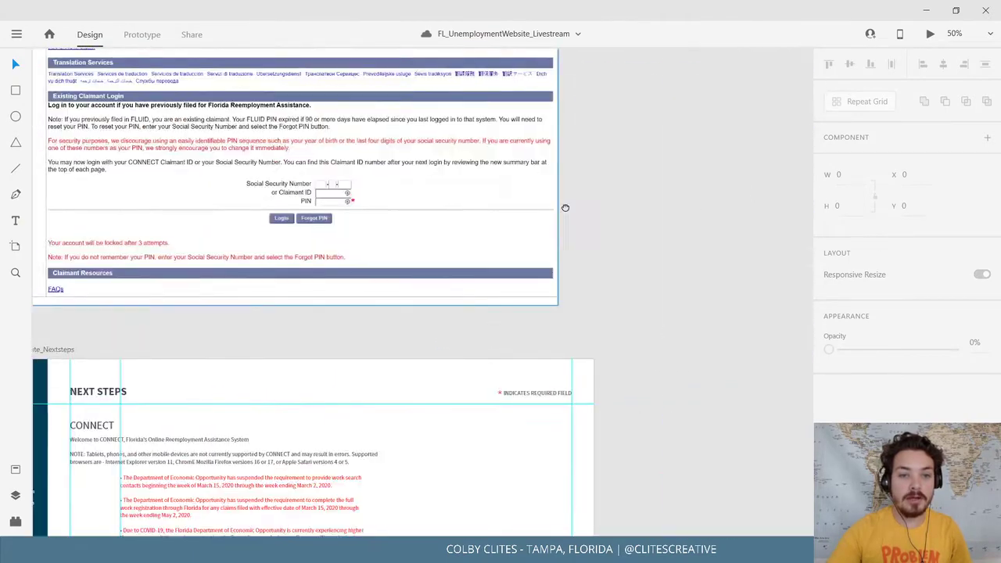
left_click_drag(539, 177, 666, 391)
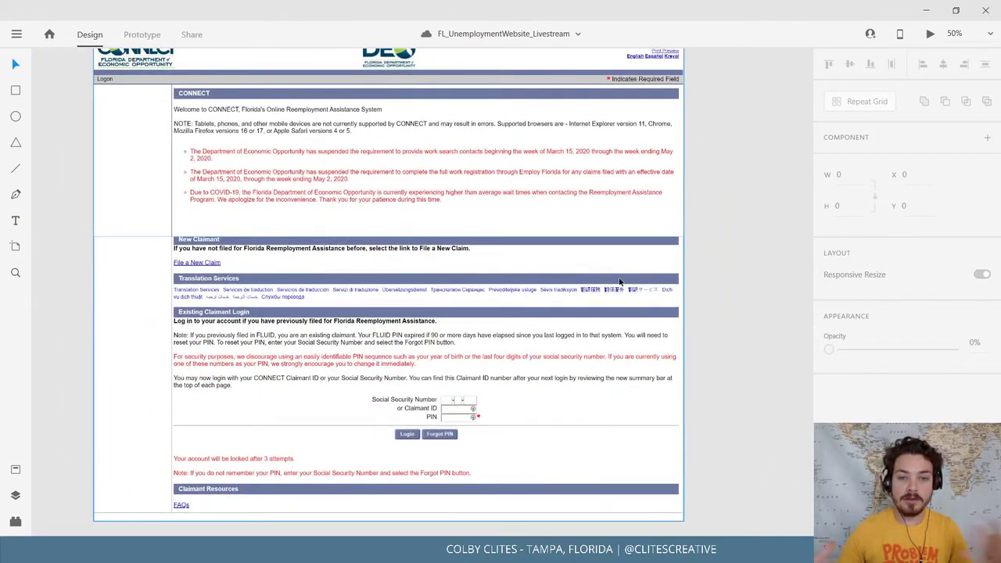
left_click_drag(696, 315, 700, 294)
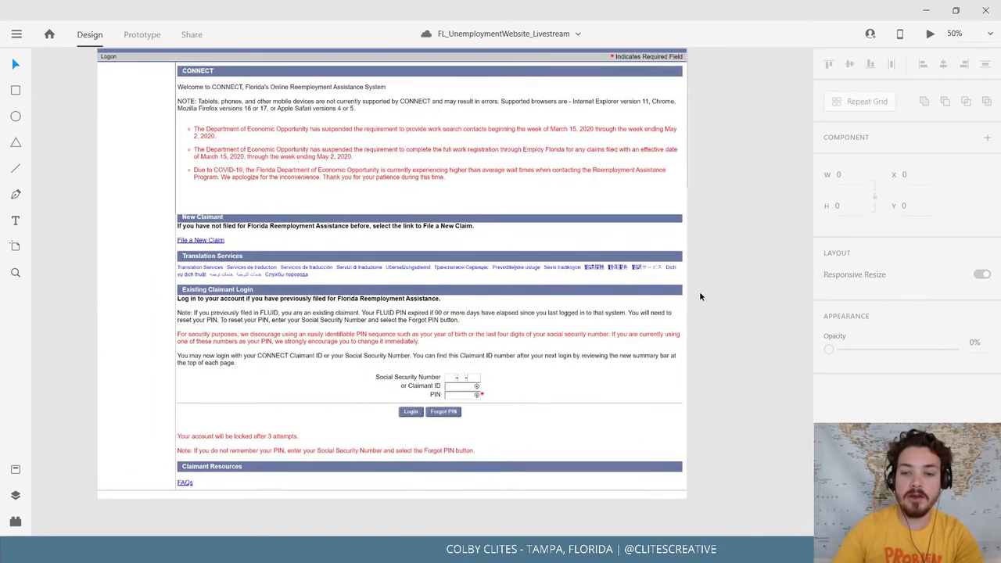
key("ctrl+minus")
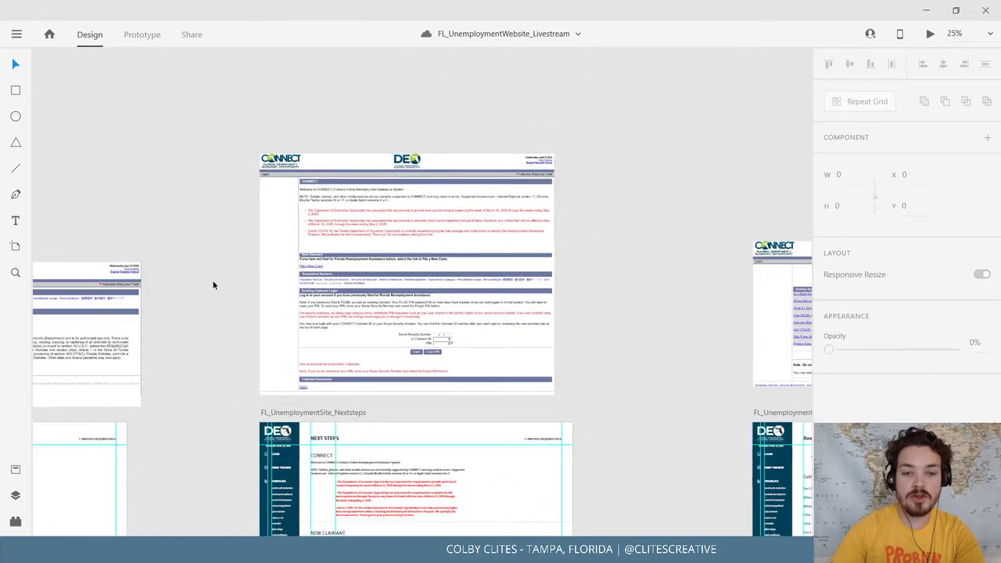
Examine the iPhone version of the Claimant Warning Notice artboard from its header to its footer links.
left_click_drag(380, 525, 474, 281)
left_click_drag(557, 448, 503, 106)
left_click_drag(356, 223, 721, 288)
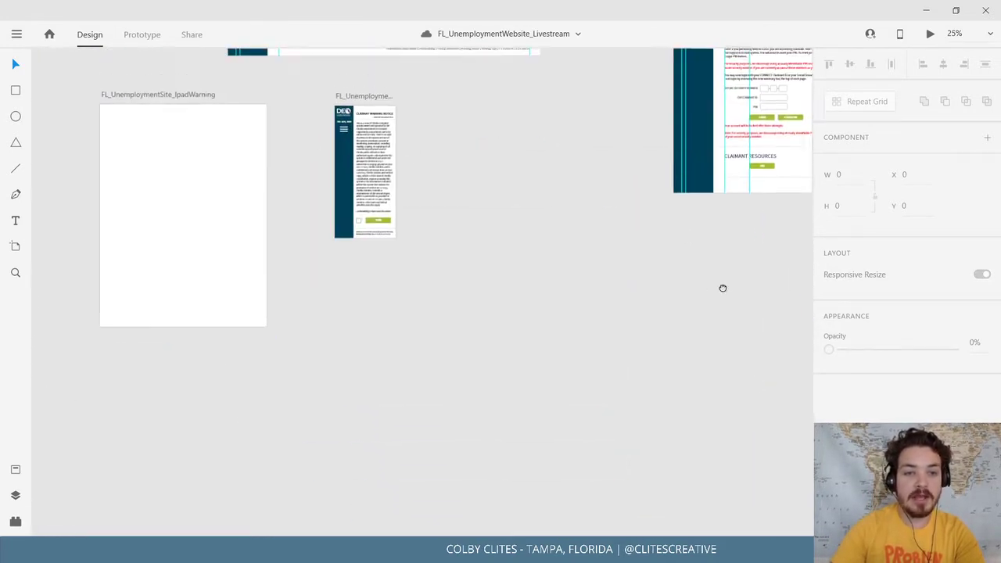
left_click_drag(408, 216, 500, 288)
key("ctrl+plus")
key("ctrl+plus")
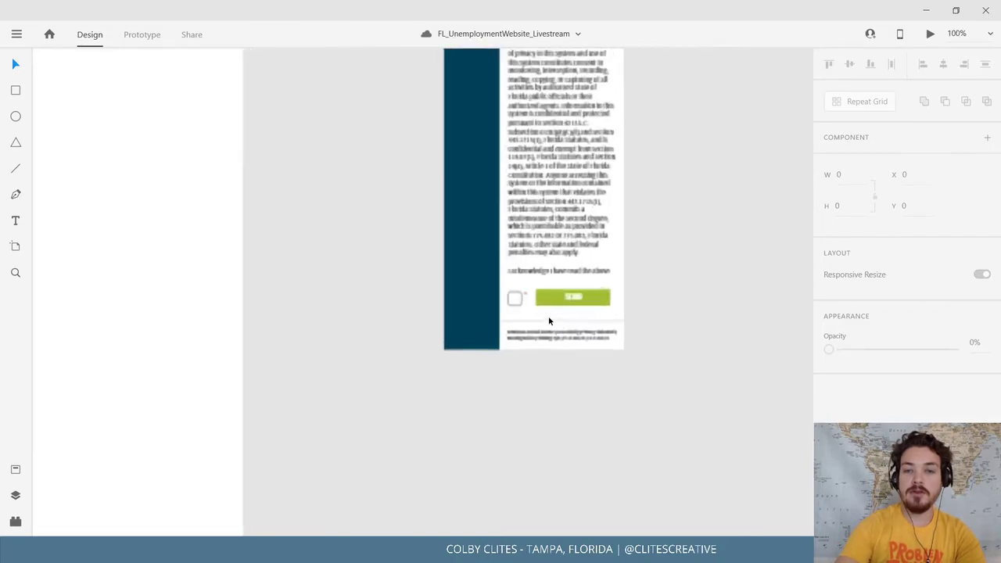
left_click_drag(686, 252, 542, 430)
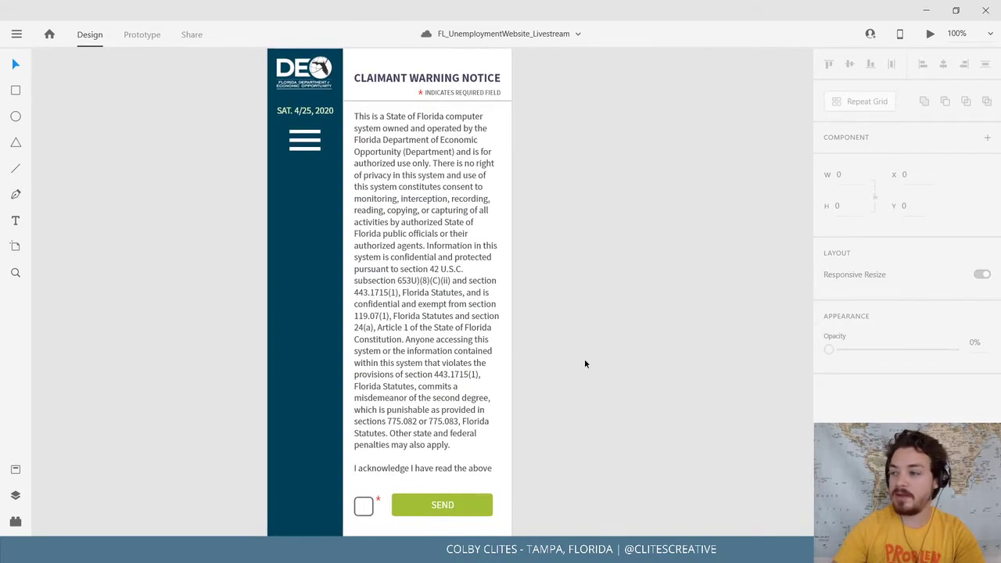
left_click_drag(584, 364, 561, 250)
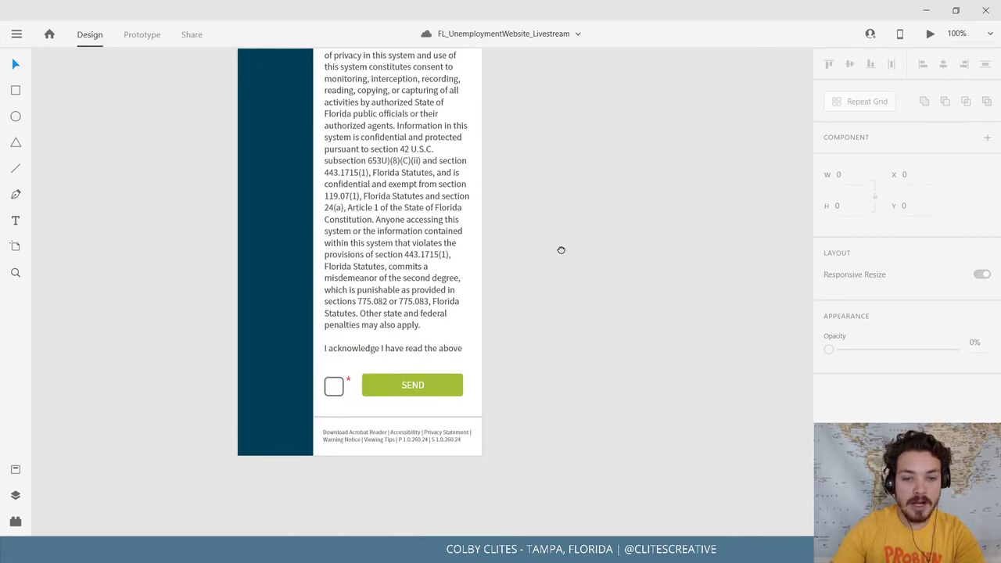
Make the line "I acknowledge I have read the above" bold in the iPhone warning notice text.
left_click(384, 347)
double_click(397, 353)
key("ctrl+a")
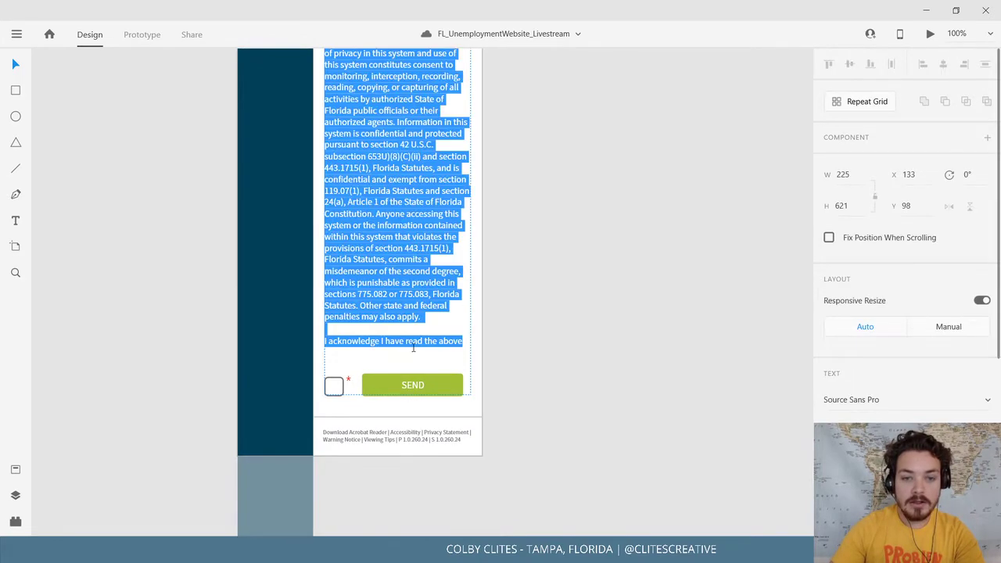
double_click(413, 347)
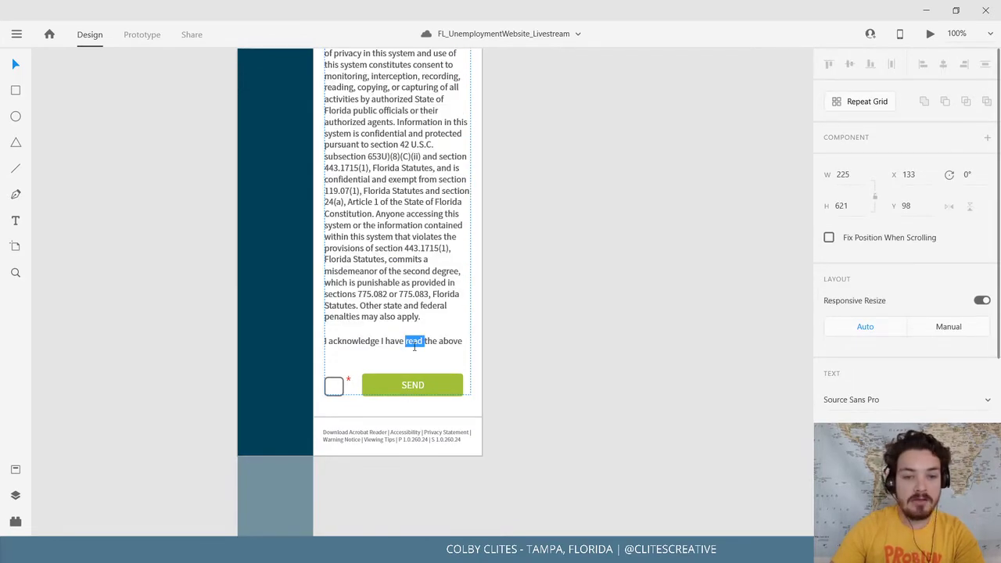
left_click(328, 340, "shift")
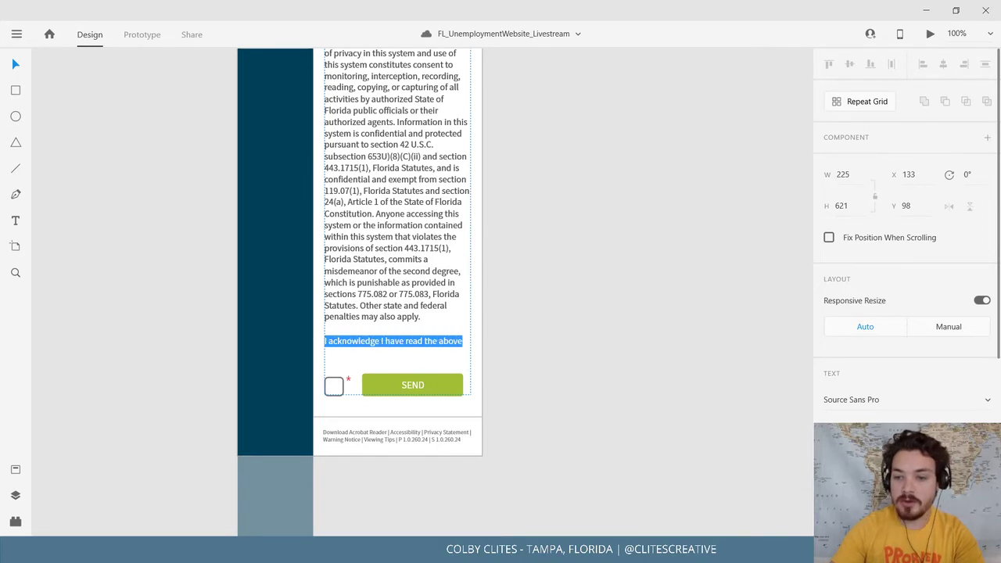
left_click(923, 430)
left_click(891, 485)
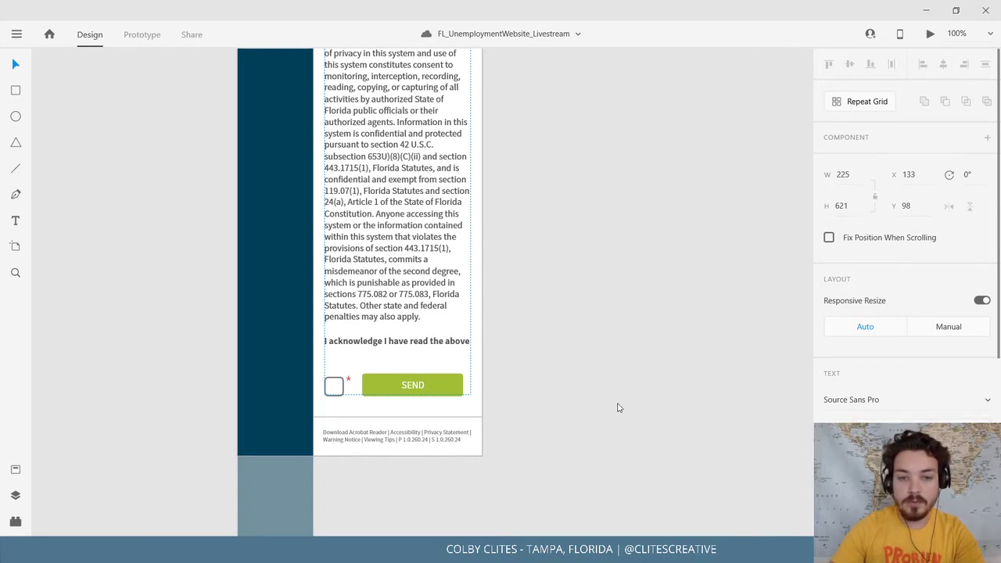
left_click(417, 338)
left_click(582, 347)
scroll(580, 345, "up", 3)
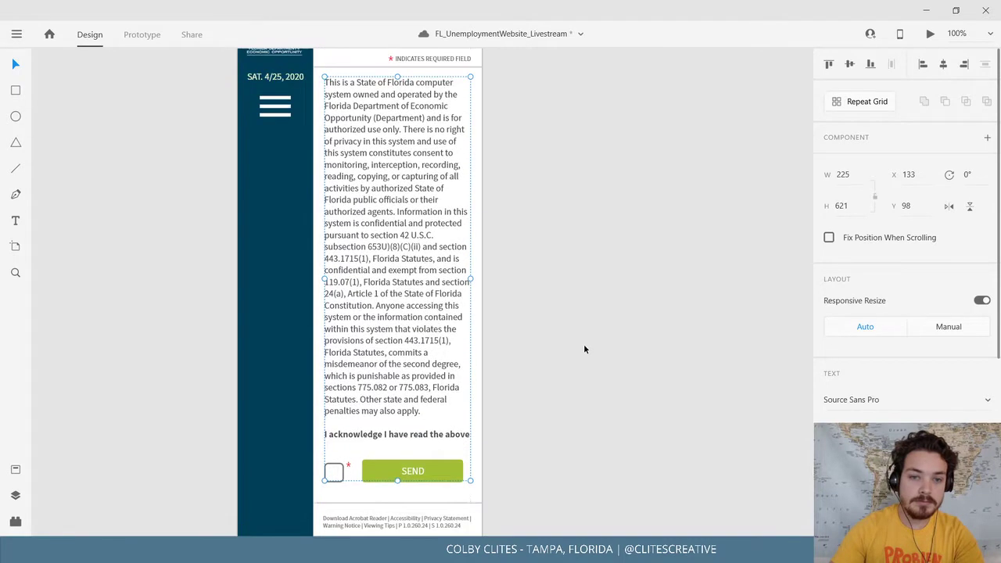
left_click(593, 343)
scroll(602, 349, "down", 2)
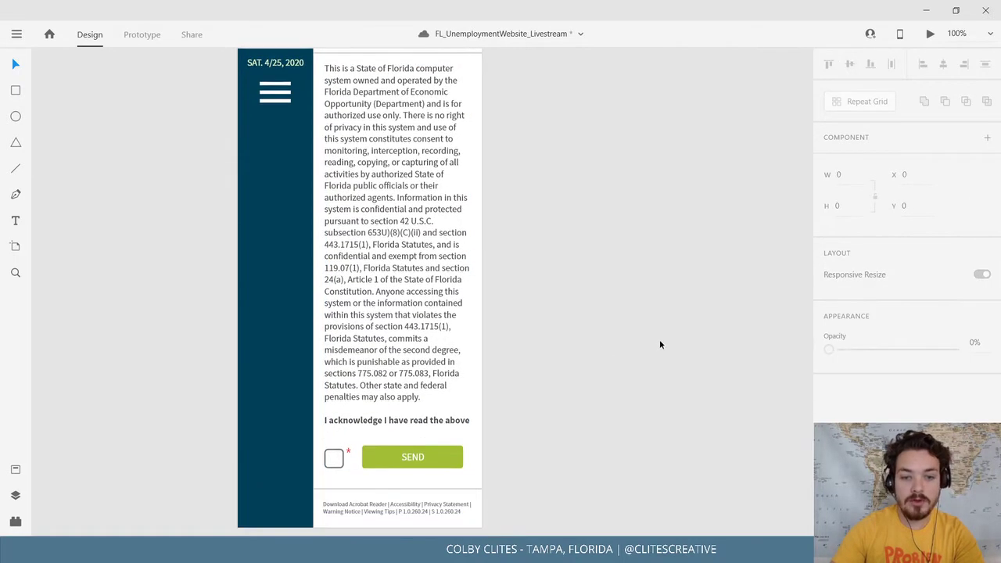
Move the required checkbox with its asterisk up to X 133, Y 679 to align vertically with the SEND button.
scroll(597, 360, "down", 1)
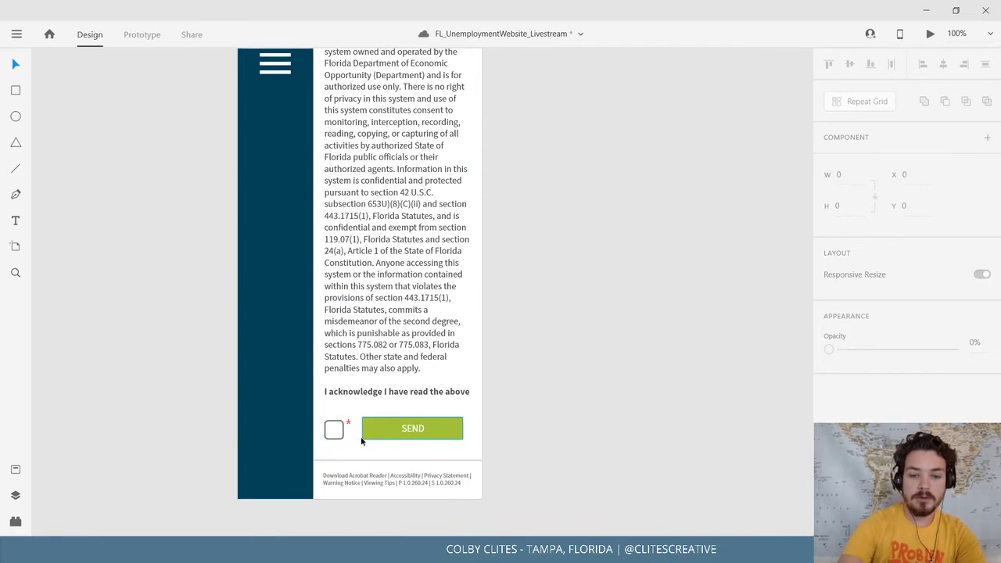
scroll(361, 441, "up", 5)
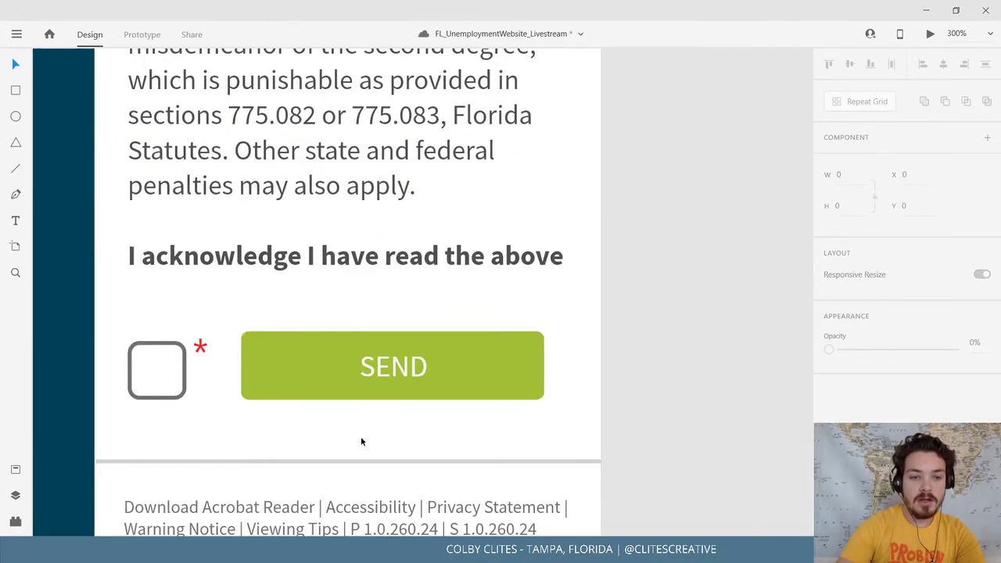
scroll(361, 442, "left", 3)
double_click(349, 360)
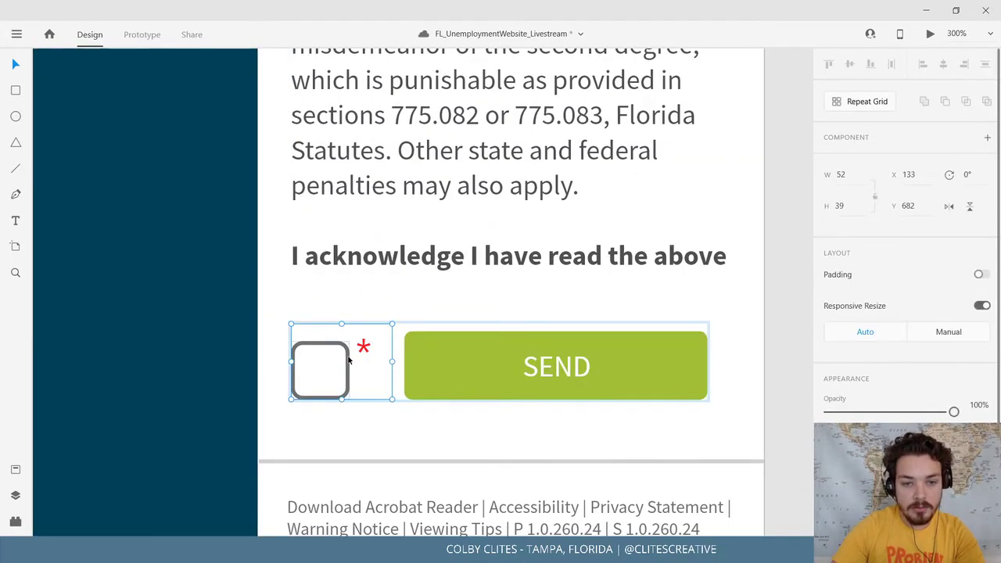
left_click(780, 294)
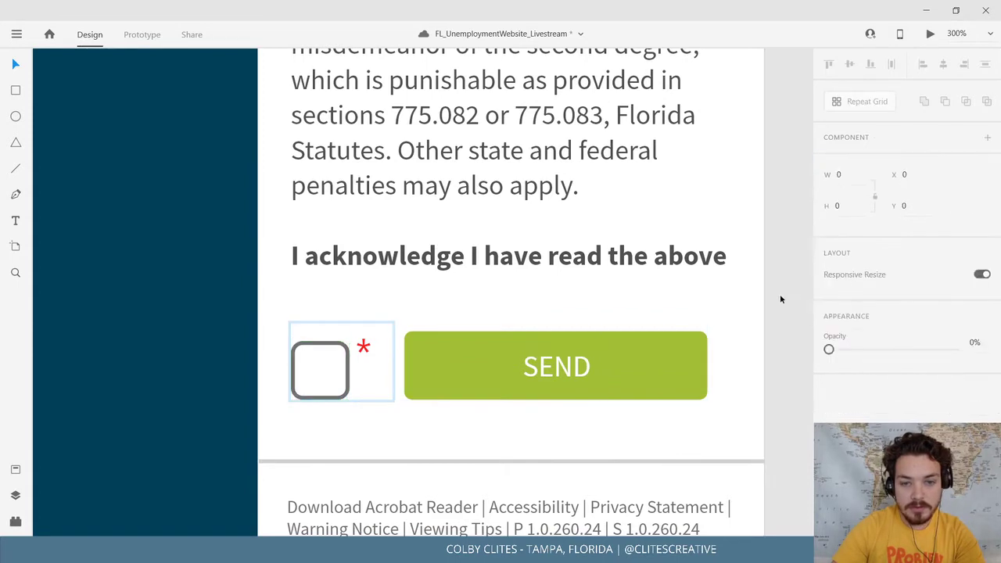
left_click(354, 370)
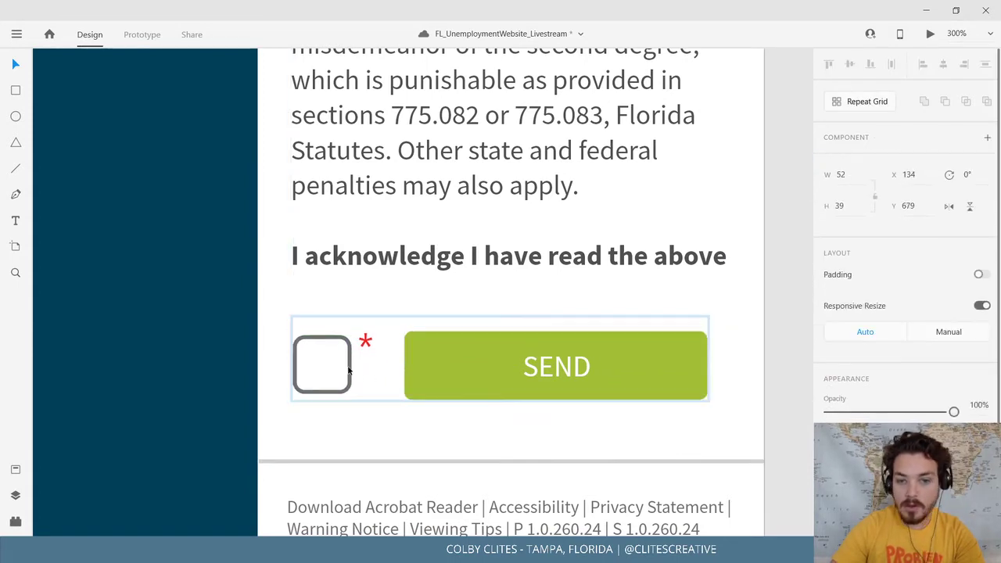
key("Left")
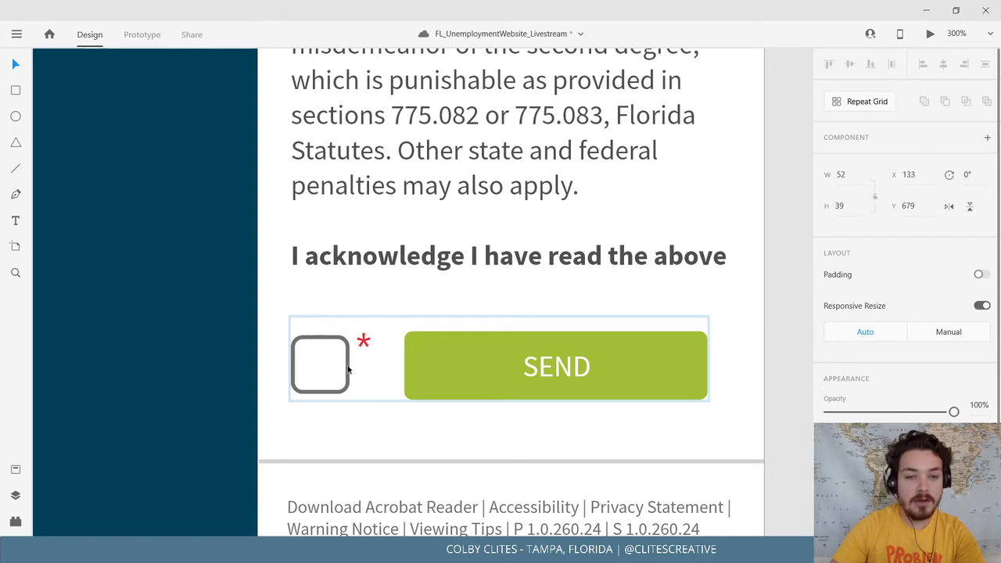
left_click(763, 367)
scroll(750, 387, "up", 1)
key("ctrl+1")
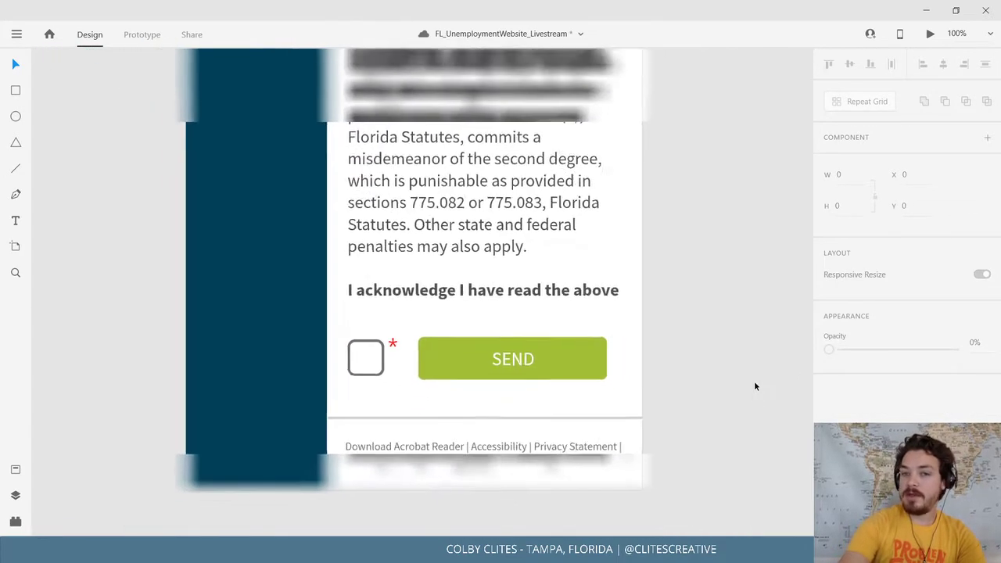
Review the iPhone Claimant Warning Notice artboard from its header to the footer links.
scroll(668, 304, "up", 3)
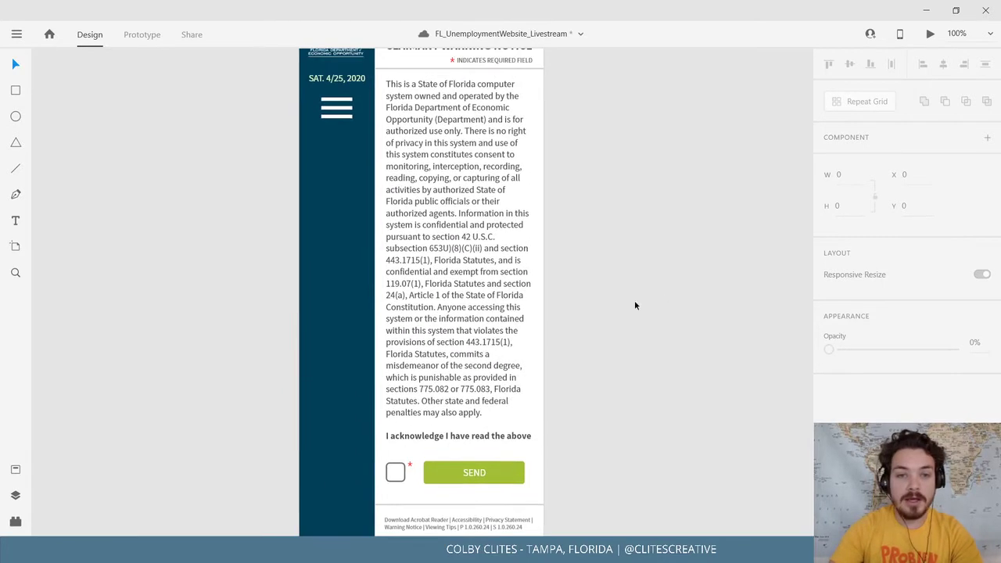
left_click_drag(619, 368, 625, 363)
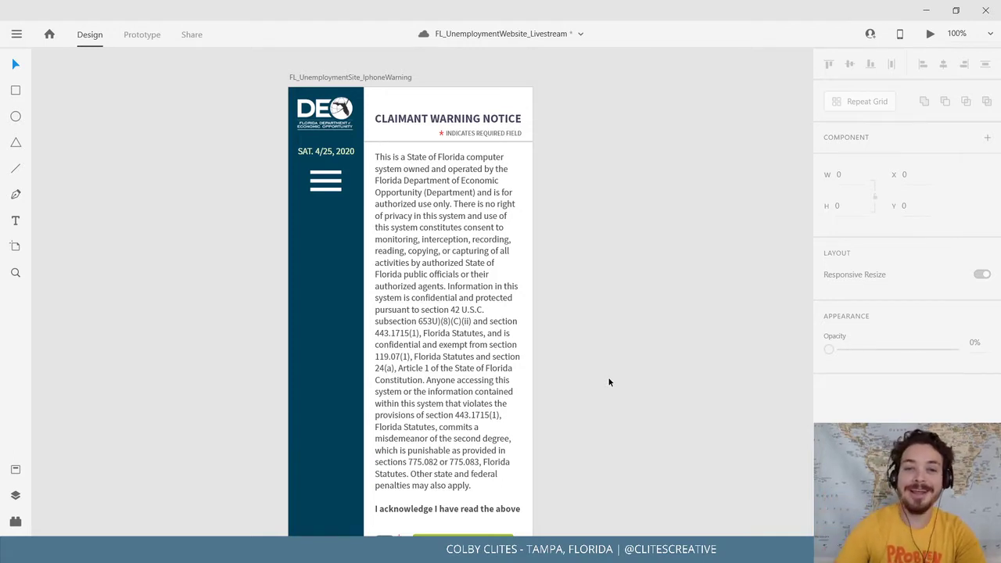
scroll(623, 366, "down", 3)
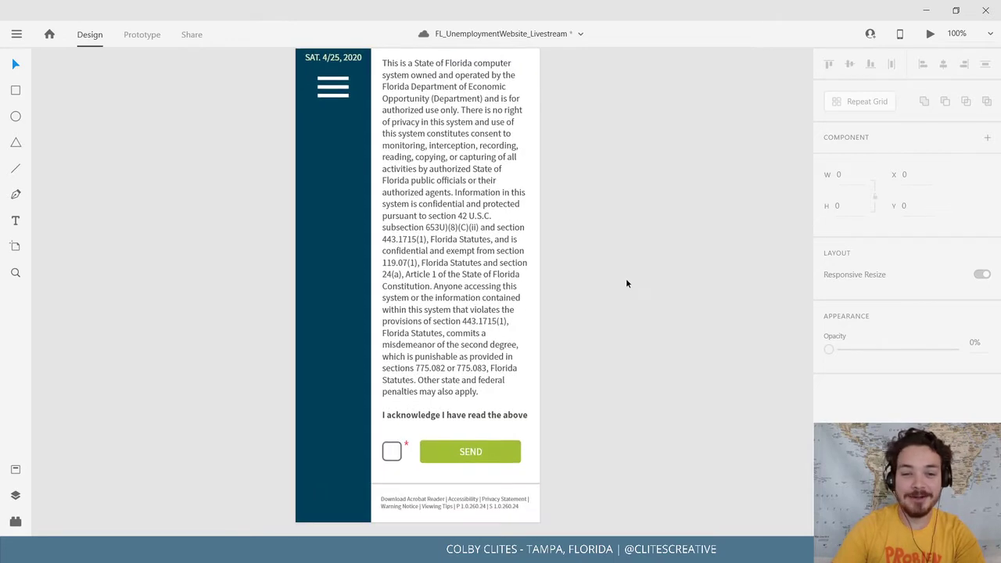
scroll(626, 275, "up", 4)
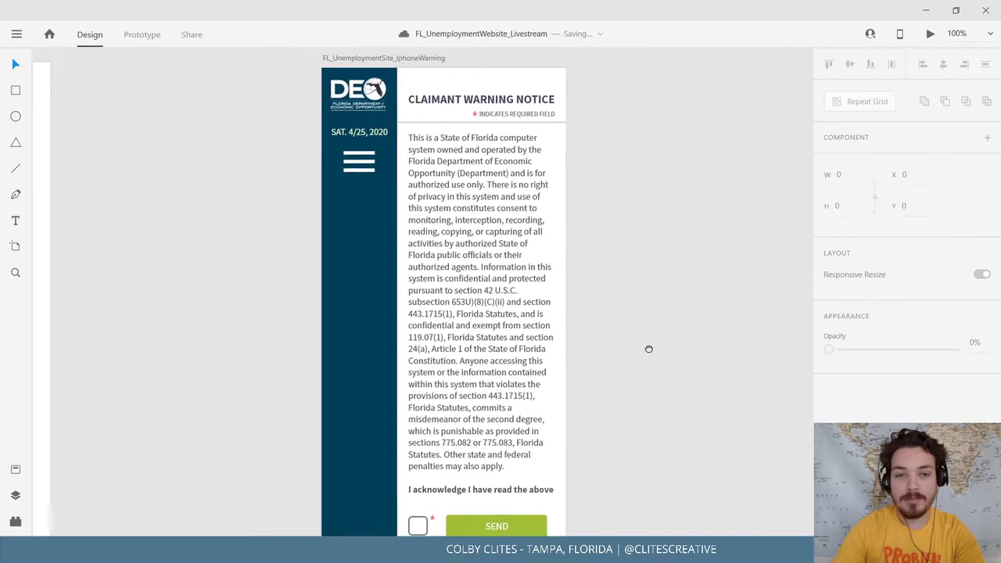
scroll(648, 349, "down", 6)
key("ctrl+minus")
left_click_drag(563, 205, 558, 245)
left_click(16, 34)
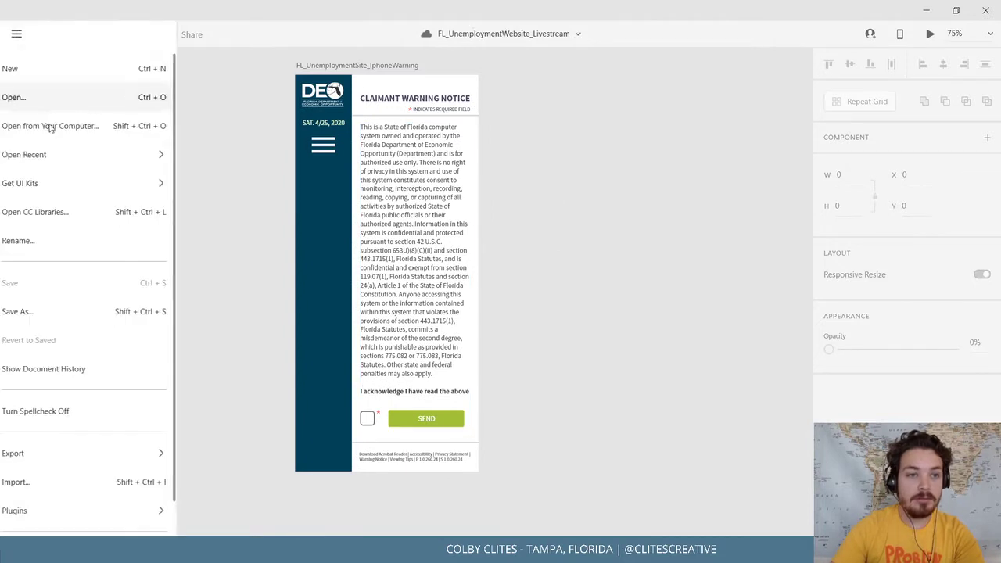
left_click(580, 200)
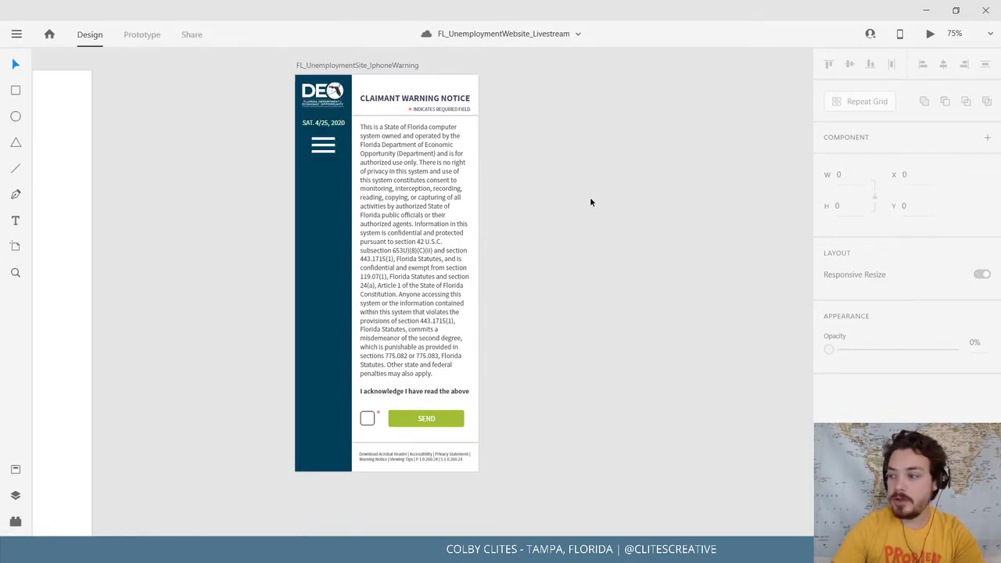
left_click_drag(591, 202, 578, 207)
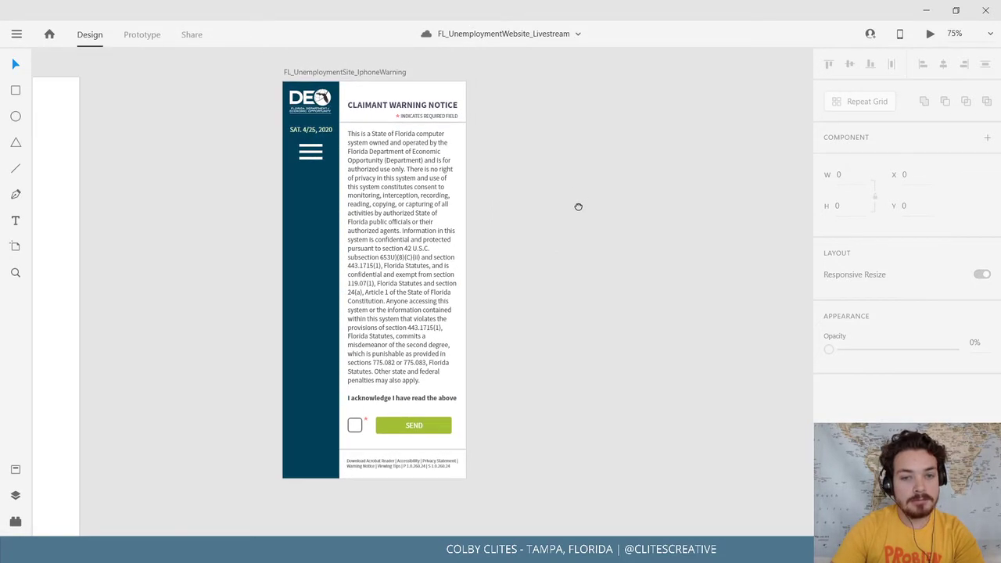
Duplicate the iPhone warning artboard and place the copy beneath the desktop Next Steps artboard, at about X 3679, Y 2242.
left_click_drag(572, 212, 476, 307)
key("ctrl+minus")
key("ctrl+minus")
key("ctrl+minus")
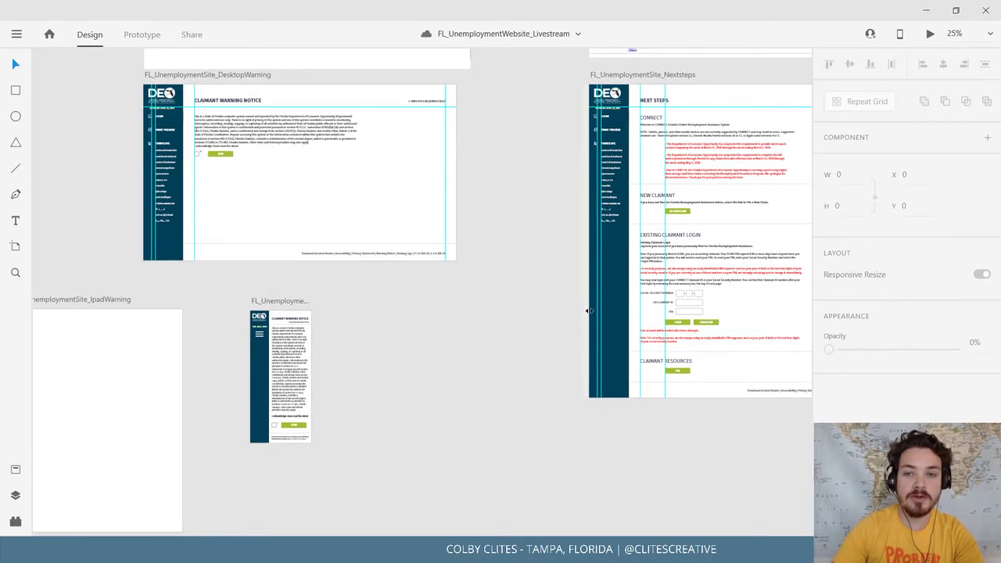
left_click_drag(589, 310, 283, 284)
left_click_drag(621, 302, 740, 318)
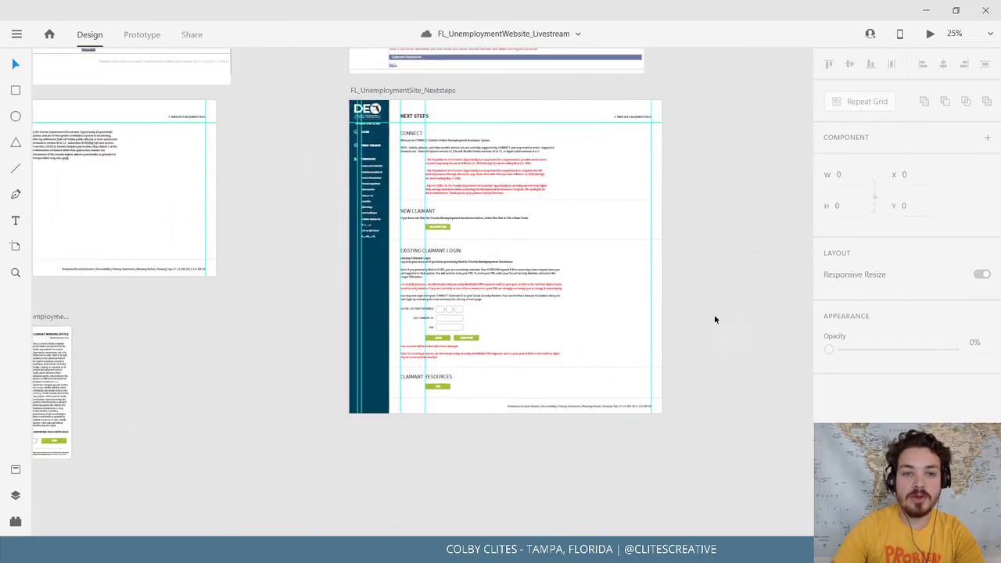
left_click_drag(168, 329, 634, 279)
left_click_drag(602, 338, 449, 333)
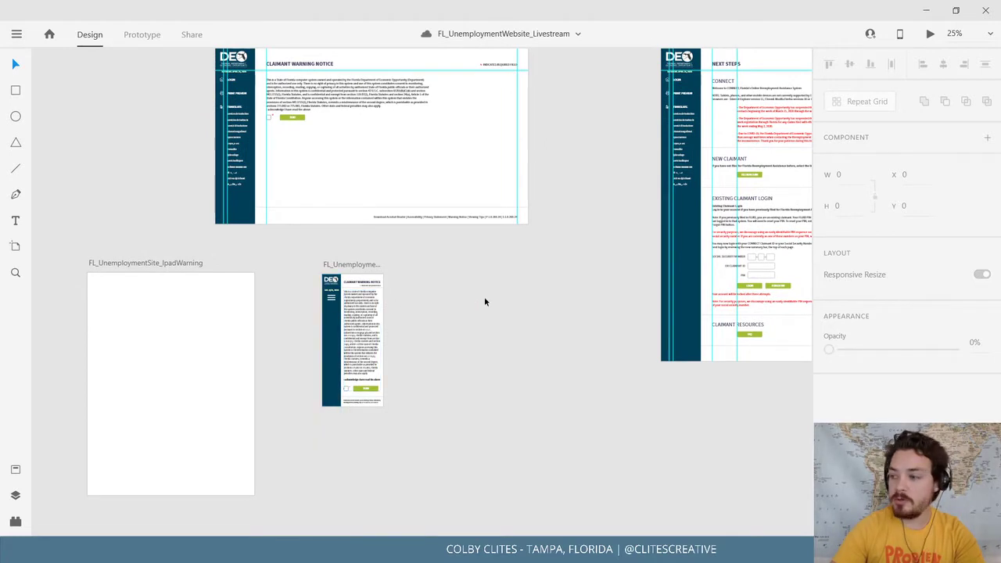
left_click_drag(485, 297, 271, 259)
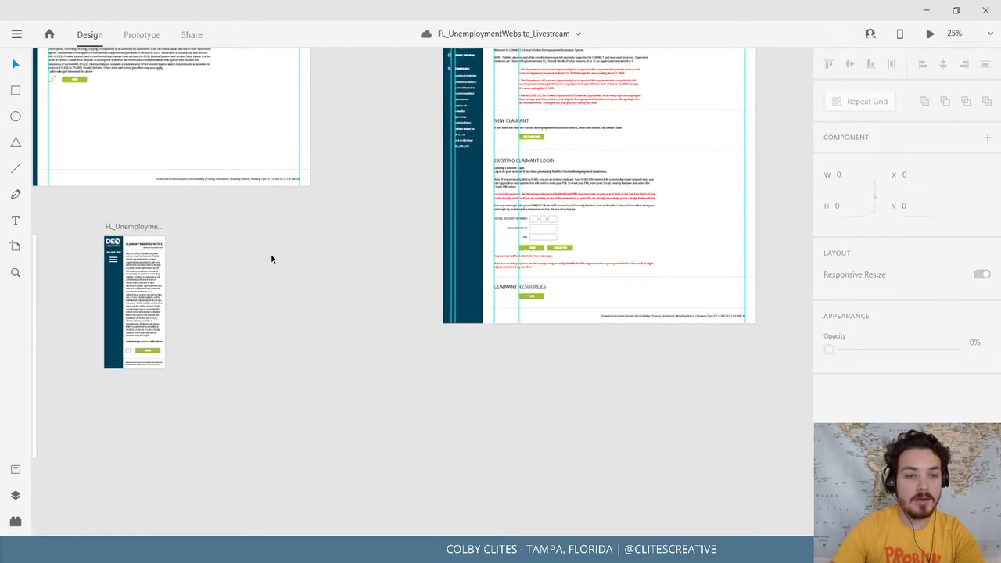
left_click(129, 227)
left_click_drag(159, 246, 652, 384)
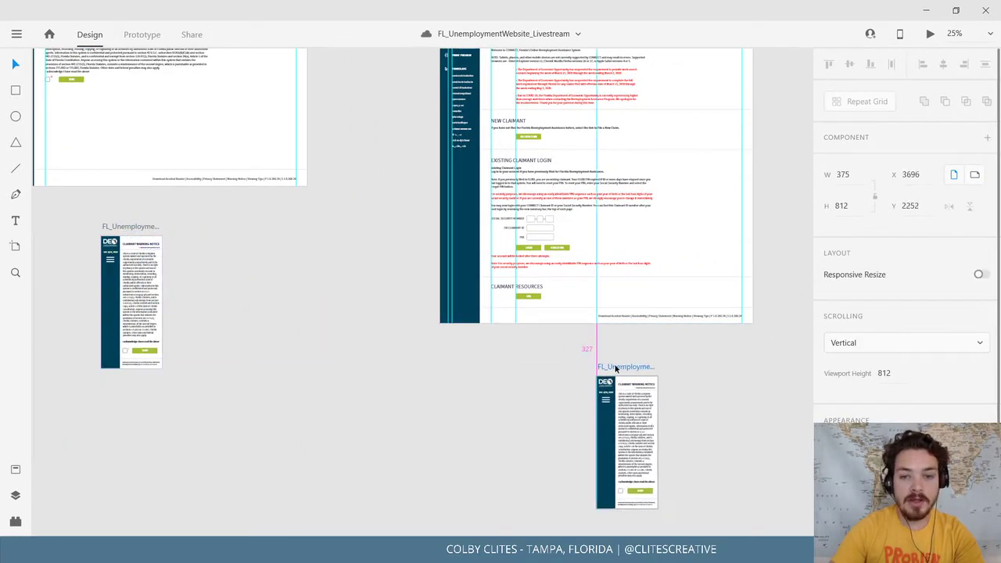
left_click(472, 363)
left_click_drag(472, 363, 175, 292)
left_click_drag(381, 334, 425, 334)
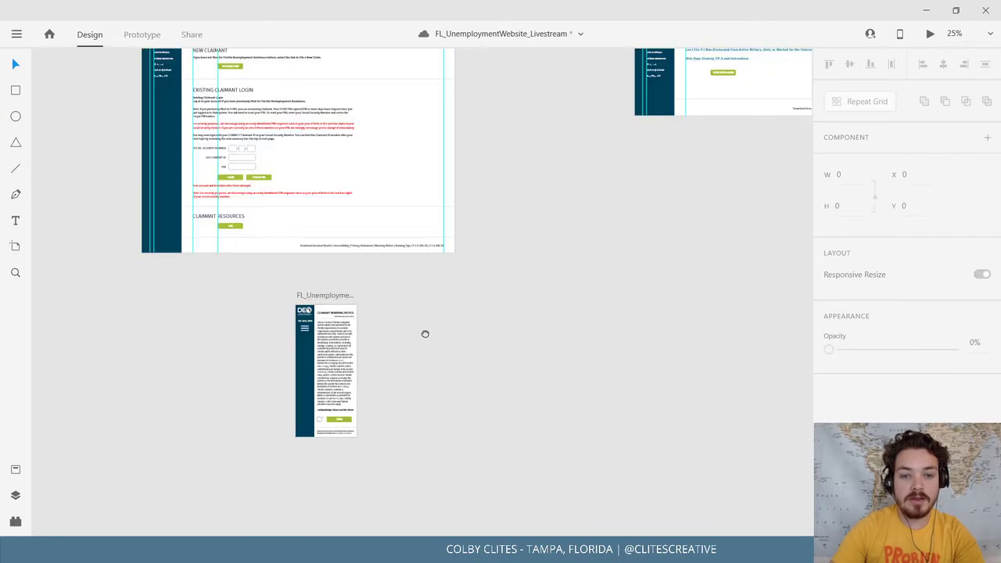
Inspect the duplicated iPhone artboard and its warning text block against the Next Steps artboard above it.
left_click(377, 300)
left_click(524, 297)
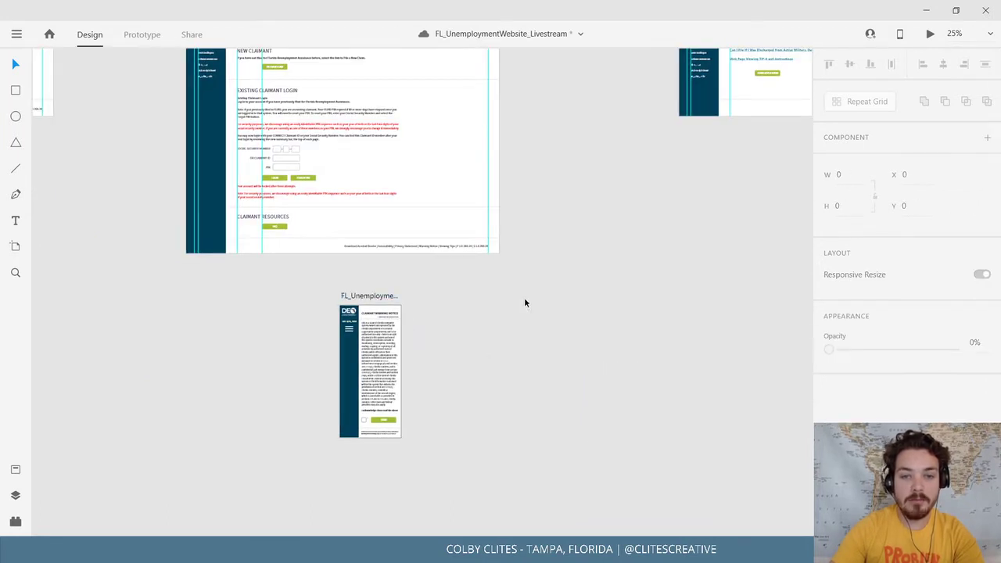
scroll(539, 300, "up", 2)
key("ctrl+plus")
key("ctrl+plus")
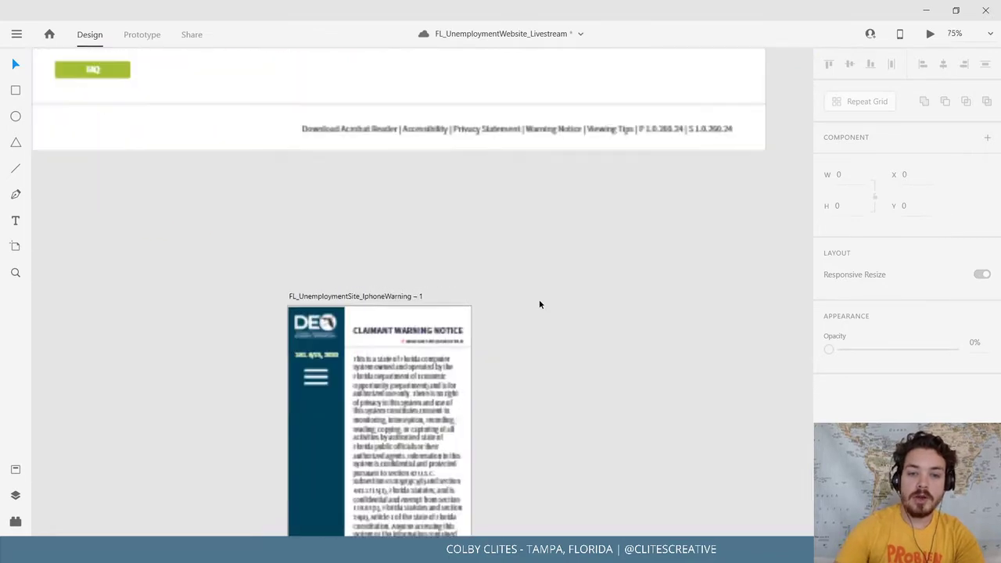
left_click_drag(574, 250, 575, 139)
left_click(432, 271)
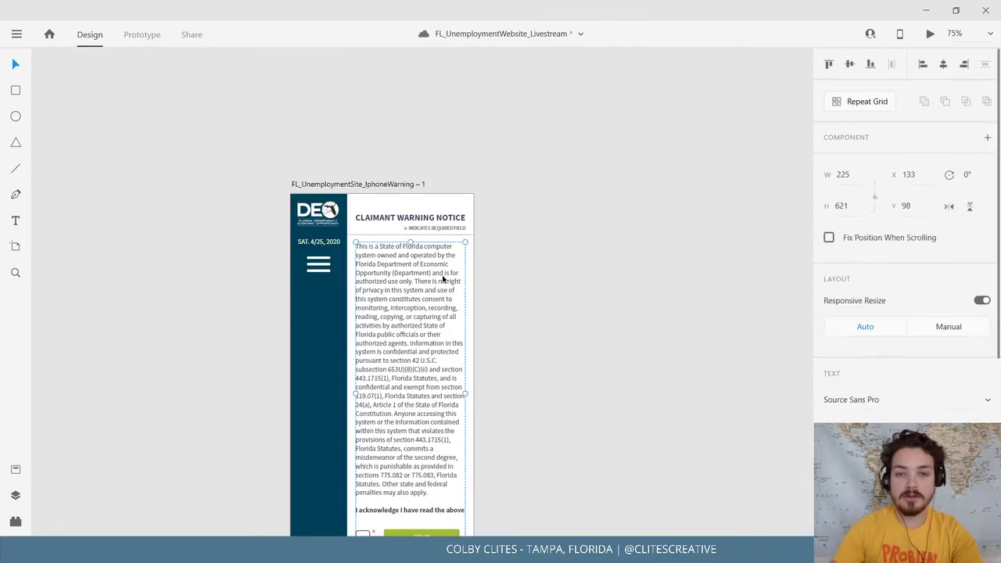
scroll(481, 289, "up", 1)
scroll(477, 274, "down", 3)
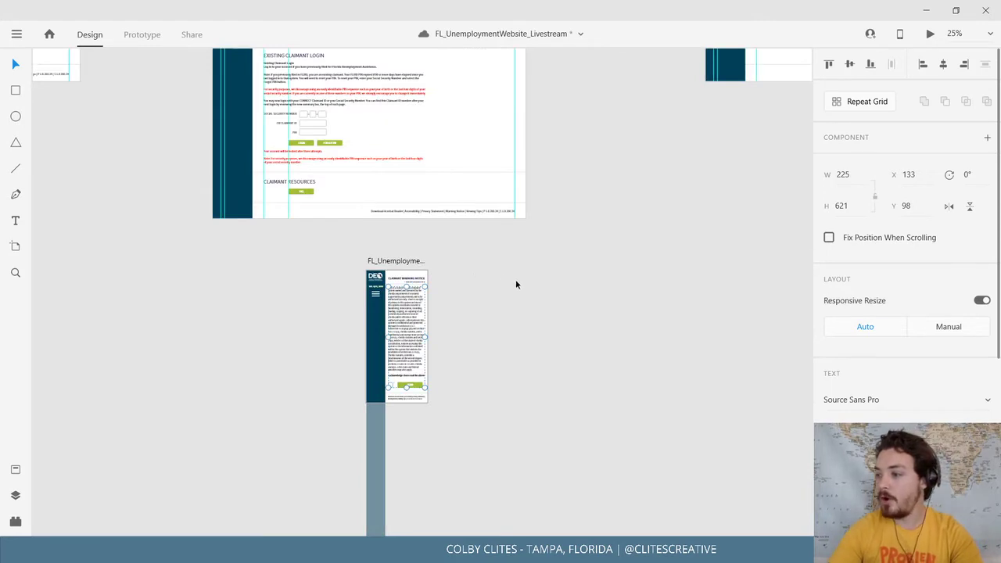
left_click_drag(483, 285, 561, 317)
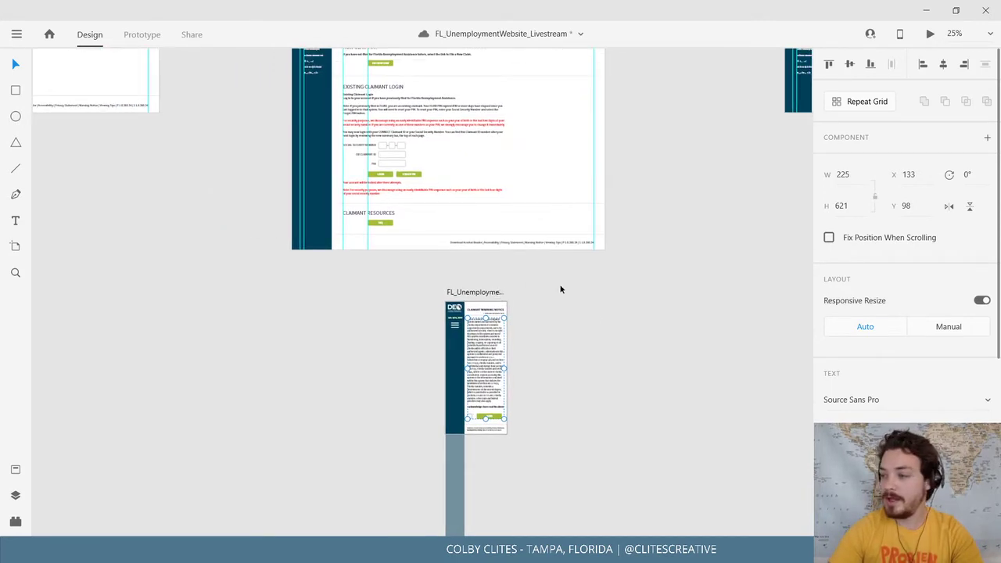
left_click(561, 287)
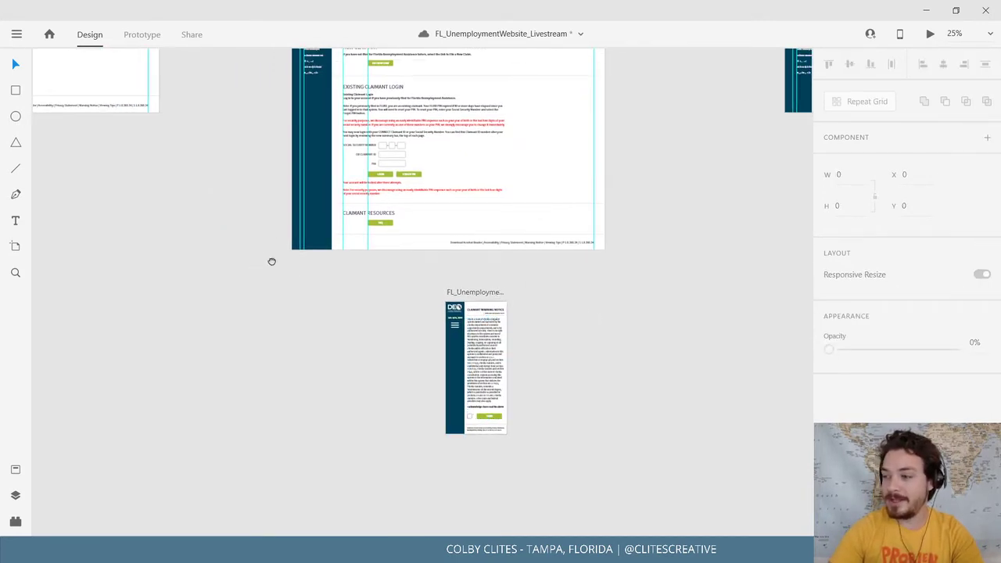
Examine the Notes artboard's issue list, logos and colour swatches, and save the document.
scroll(271, 261, "left", 6)
scroll(271, 261, "up", 4)
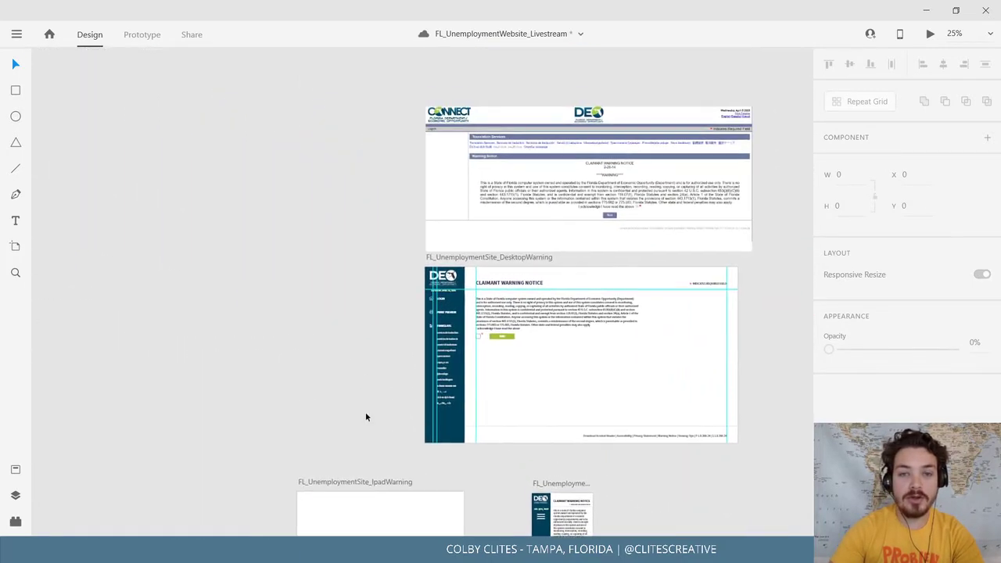
key("ctrl+minus")
left_click_drag(443, 254, 476, 319)
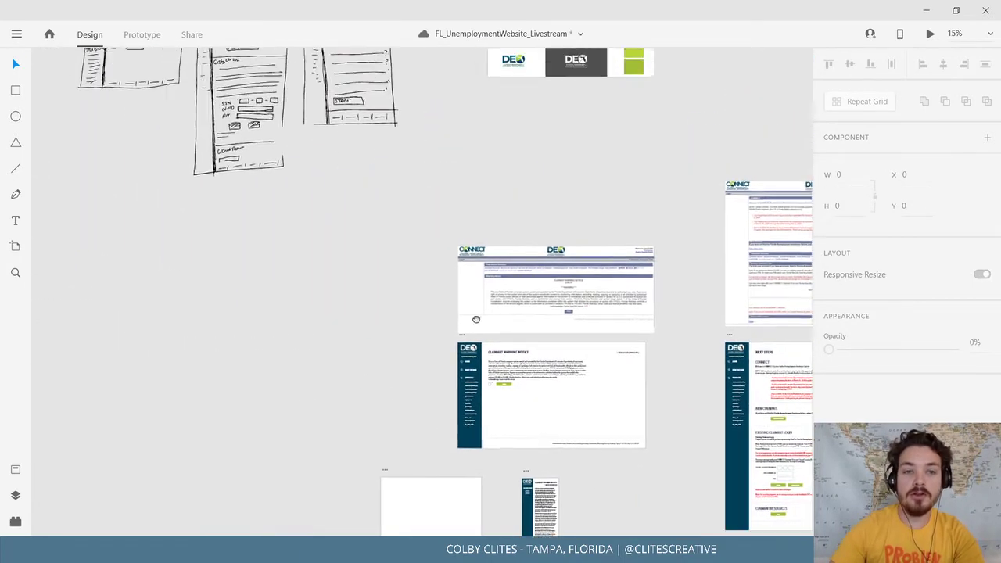
scroll(476, 319, "up", 4)
scroll(476, 319, "left", 3)
scroll(489, 353, "right", 7)
scroll(469, 276, "up", 1)
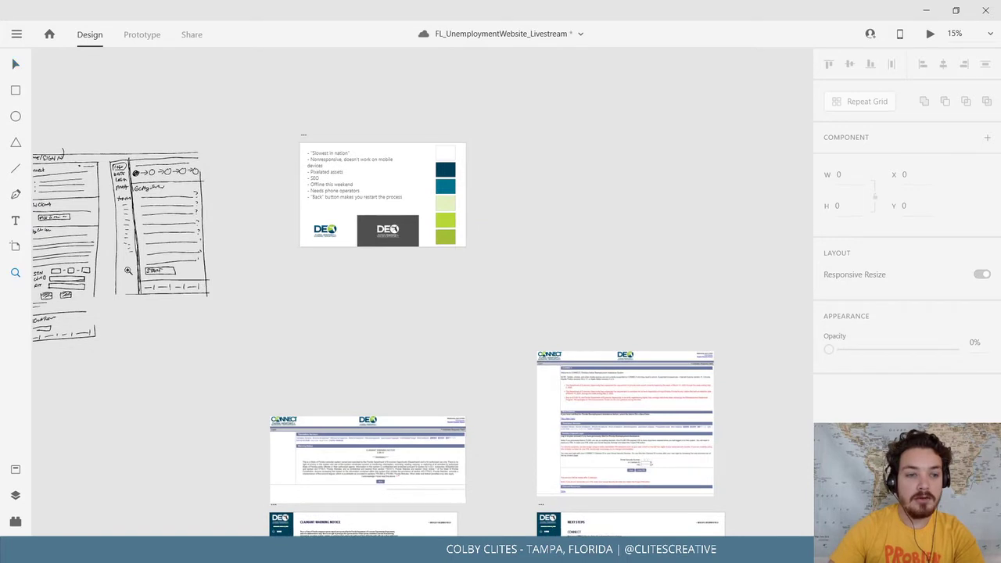
left_click_drag(291, 148, 506, 304)
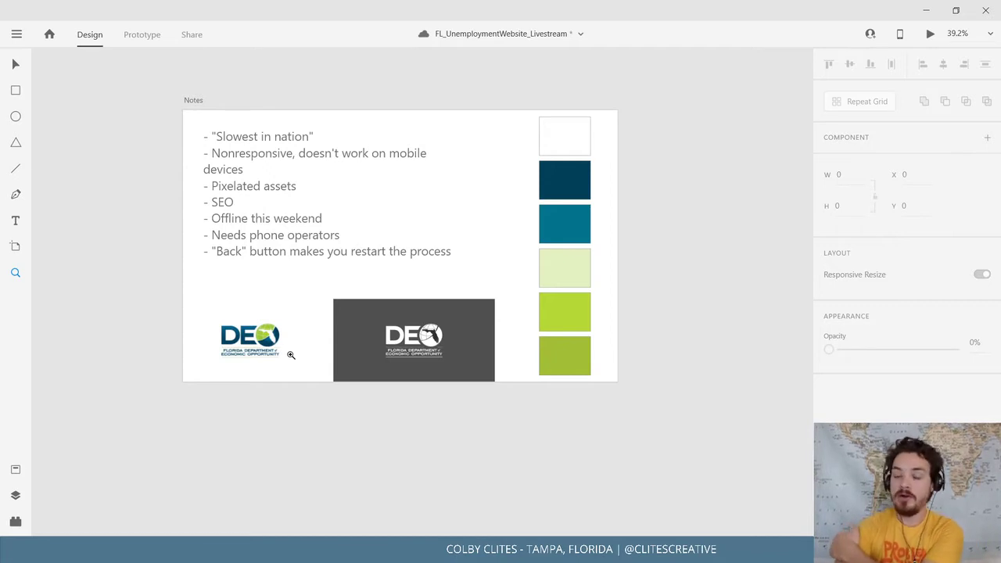
key("ctrl+s")
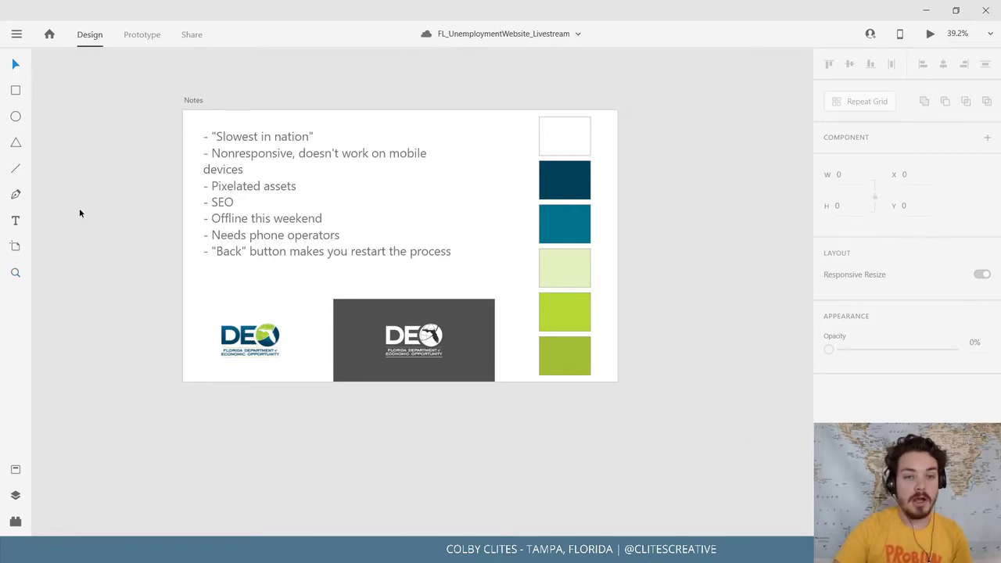
Examine the desktop Next Steps artboard's sections, from Connect to Claimant Resources, along with the iPhone copy below it.
left_click_drag(616, 372, 501, 293)
key("ctrl+minus")
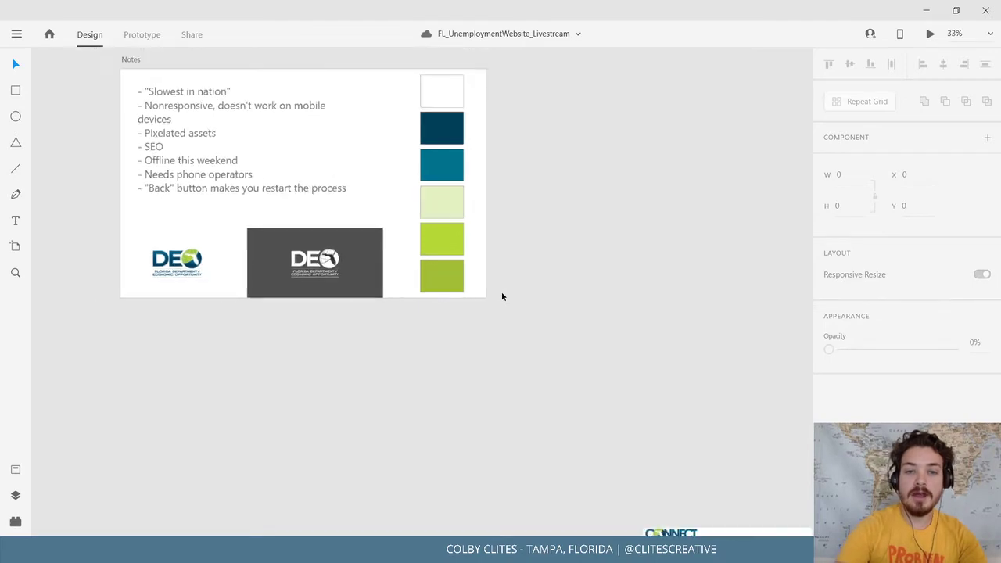
scroll(503, 297, "down", 5)
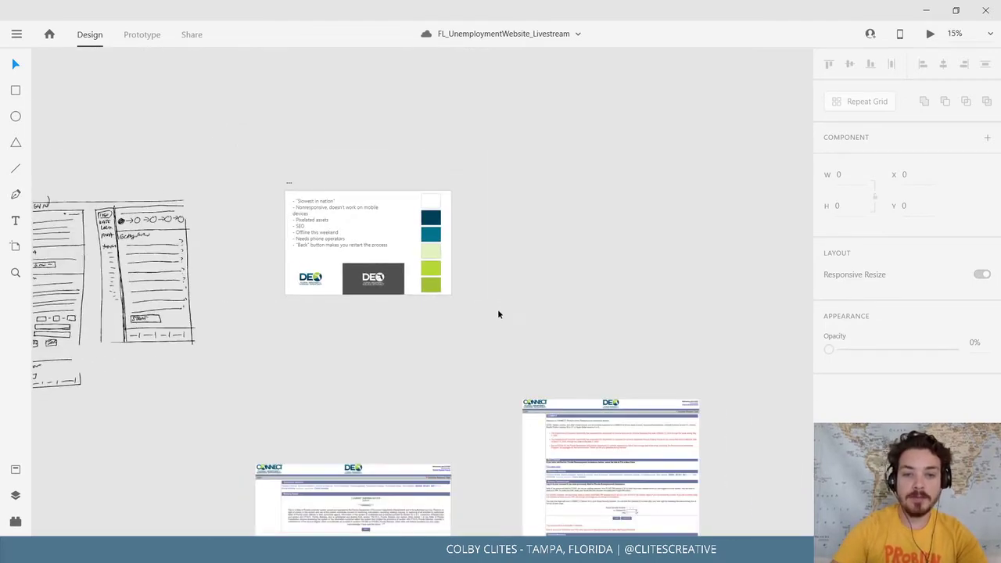
left_click_drag(498, 312, 355, 122)
scroll(555, 347, "down", 2)
scroll(558, 327, "up", 5)
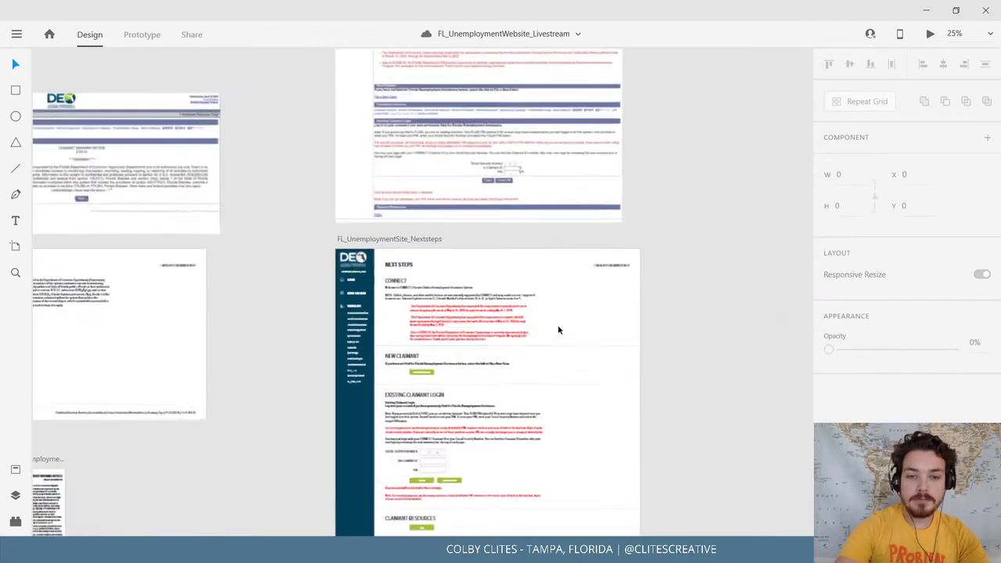
left_click_drag(505, 342, 476, 290)
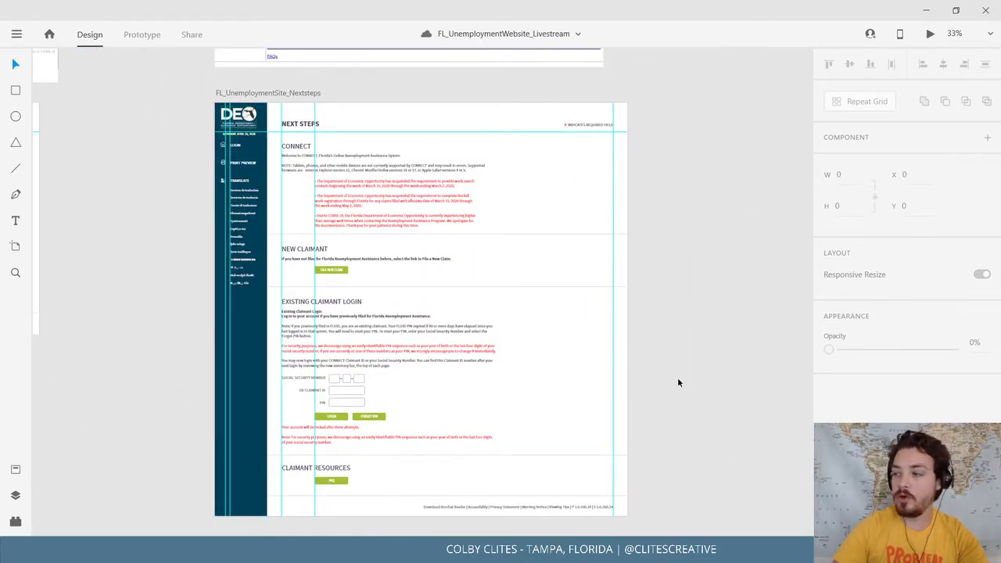
scroll(704, 383, "down", 6)
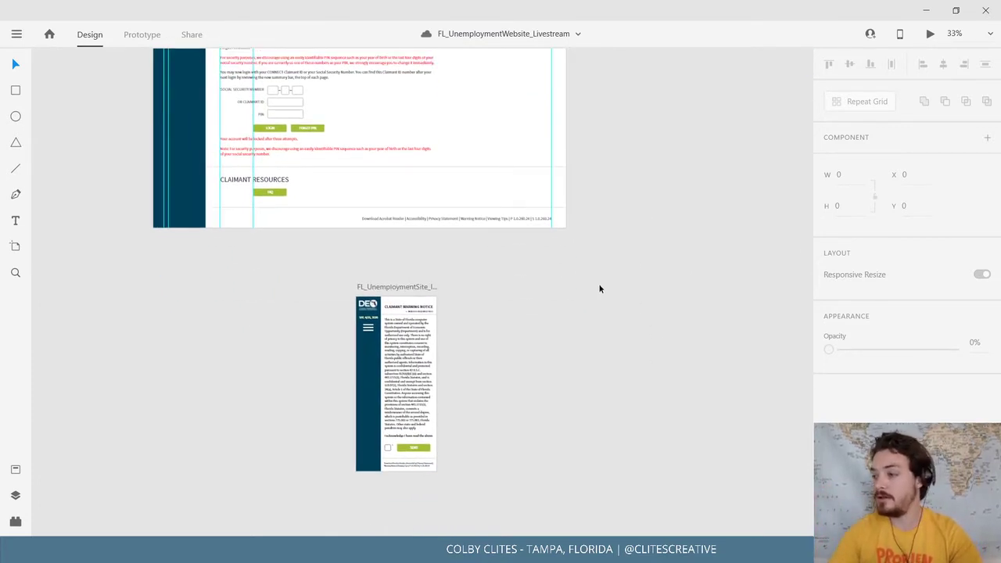
scroll(594, 286, "right", 2)
scroll(595, 287, "down", 1)
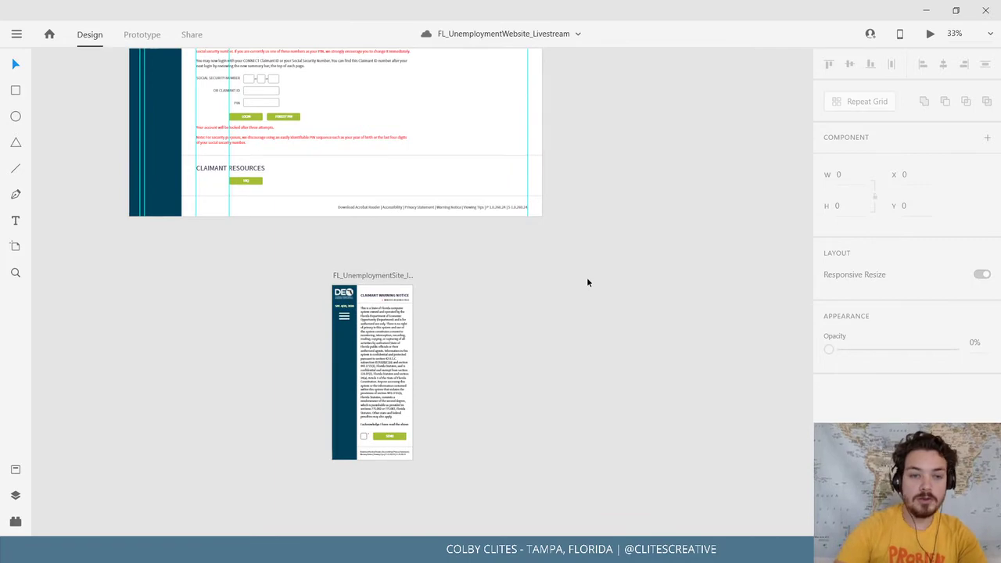
scroll(313, 461, "up", 5)
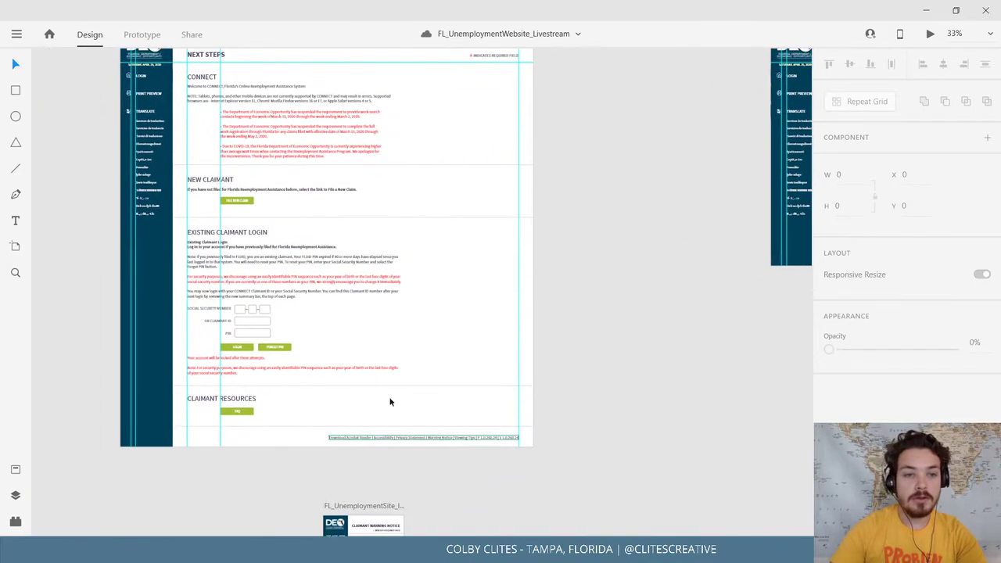
left_click_drag(389, 372, 447, 272)
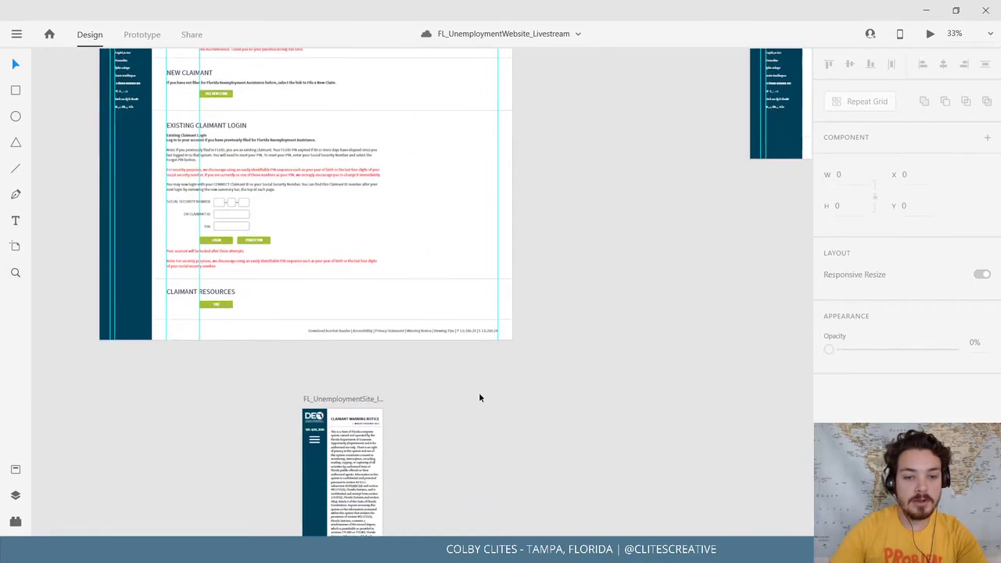
Extend the duplicated iPhone artboard downward to a height of 2442.
scroll(480, 397, "down", 6)
scroll(479, 397, "left", 1)
left_click(374, 125)
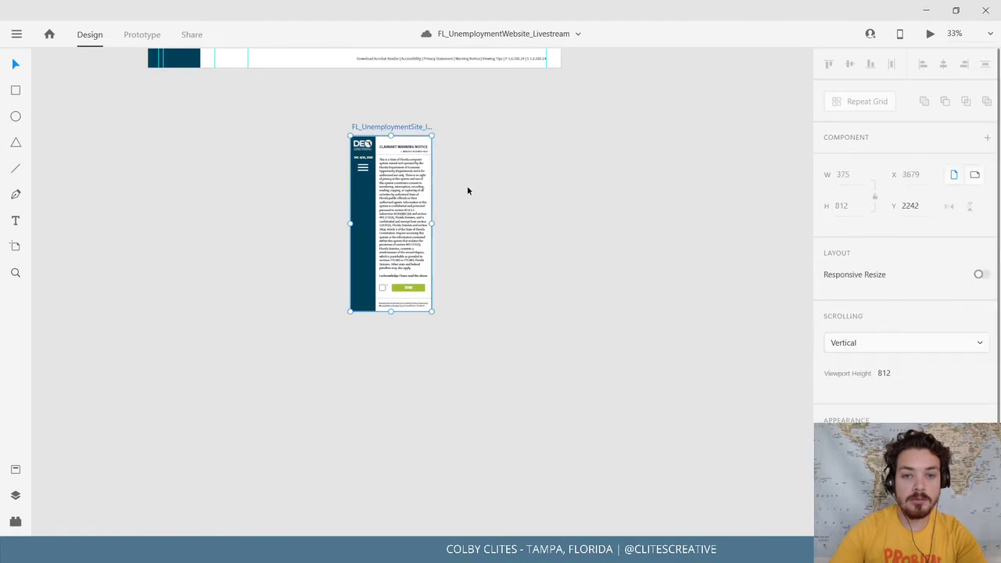
left_click_drag(391, 312, 409, 475)
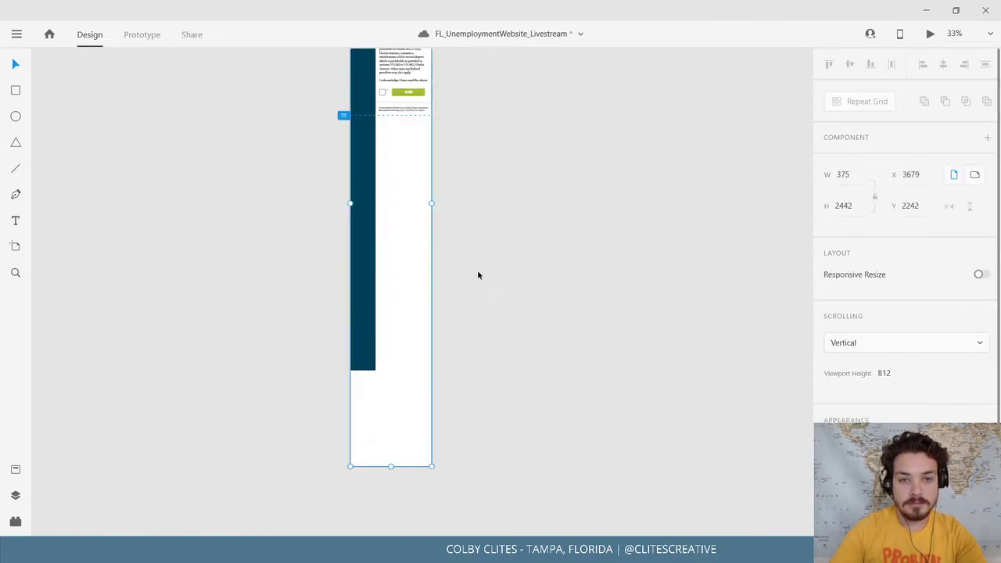
Stretch the dark blue sidebar rectangle down to the bottom edge of the lengthened iPhone artboard.
left_click(365, 377)
left_click_drag(361, 381, 363, 477)
left_click(499, 389)
left_click_drag(528, 304, 516, 433)
left_click_drag(498, 295, 495, 382)
scroll(481, 289, "up", 5)
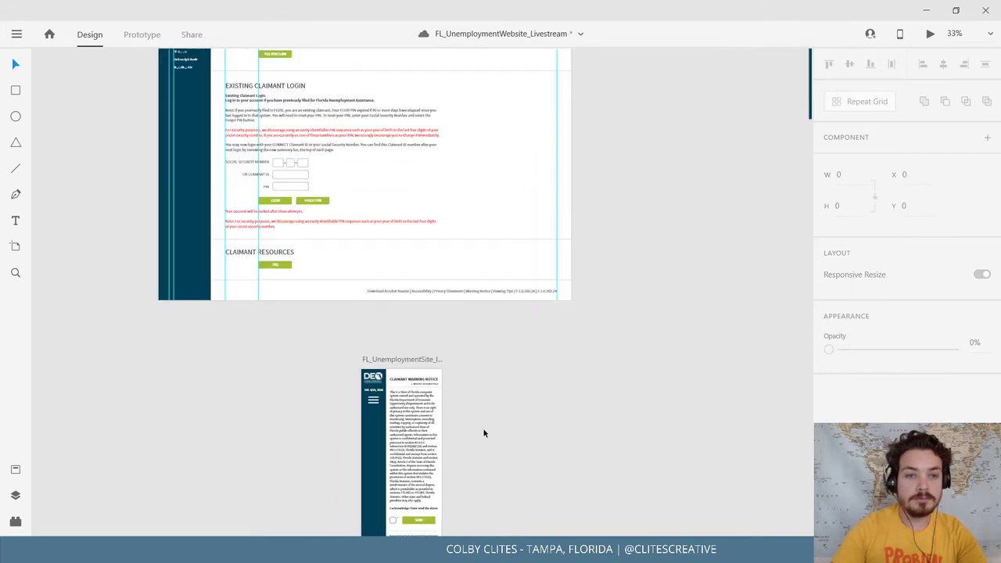
Replace the iPhone artboard's heading text with NEXT STEPS, copied from the heading on the desktop Next Steps artboard.
scroll(286, 176, "up", 3)
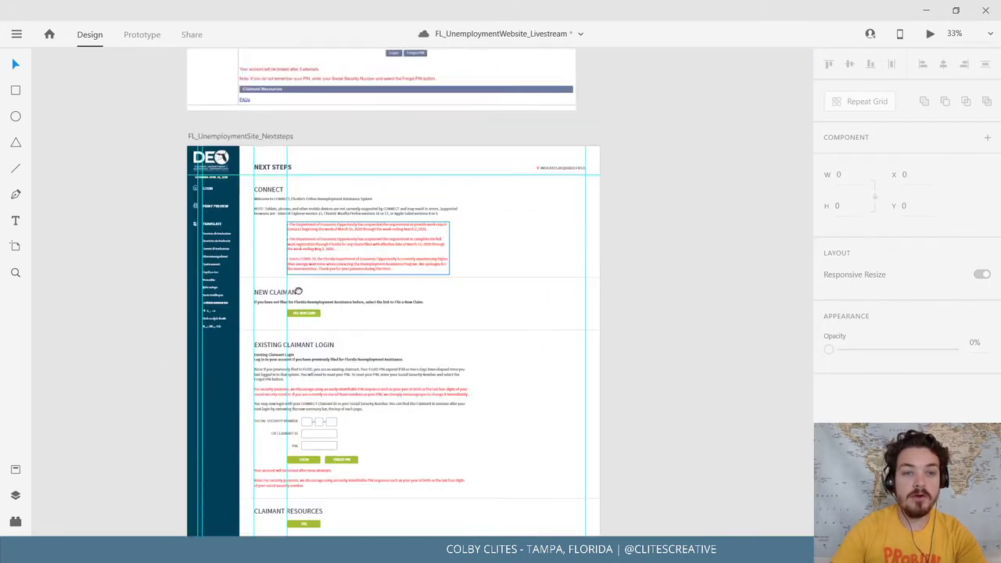
scroll(313, 234, "left", 2)
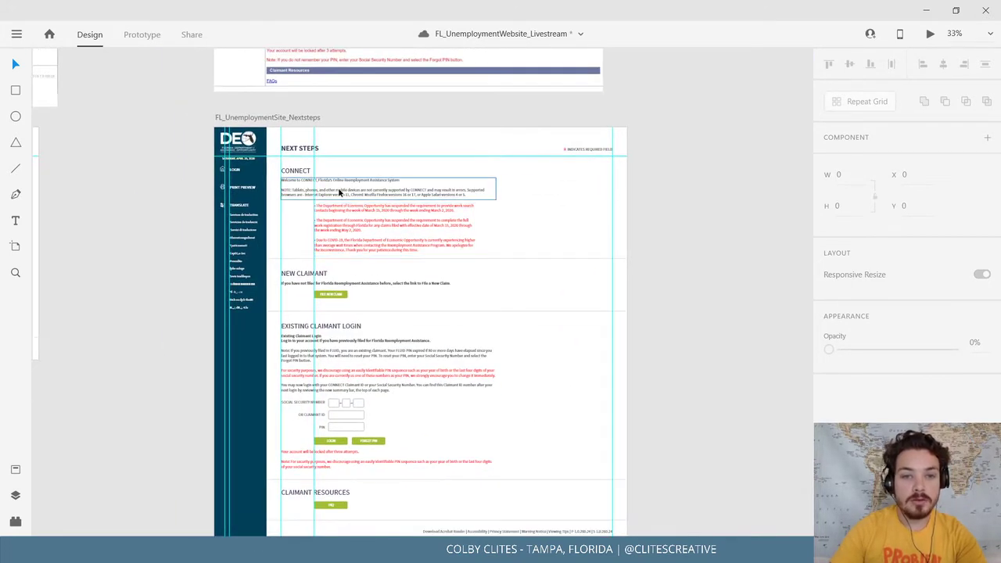
double_click(297, 149)
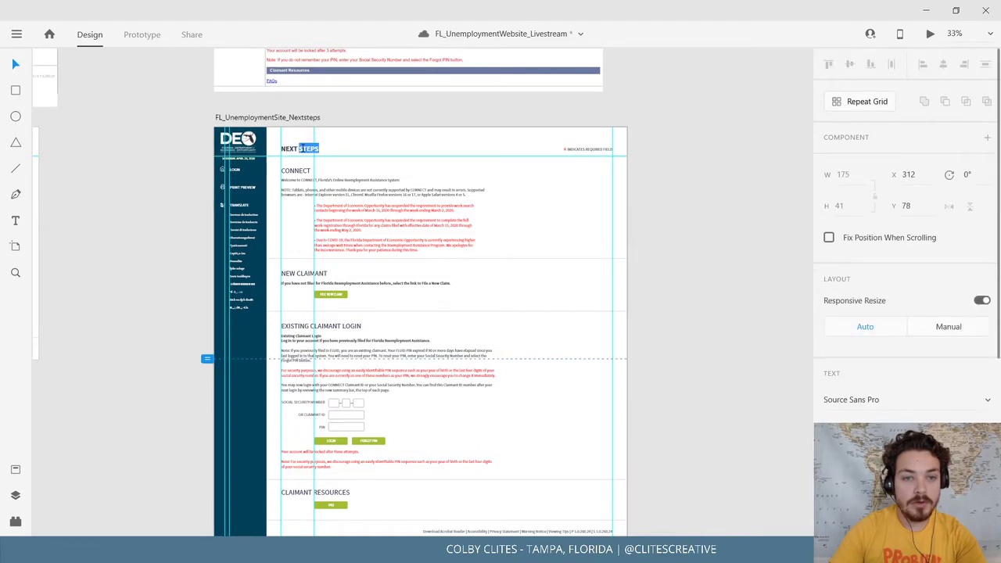
triple_click(303, 148)
key("ctrl+c")
key("Escape")
scroll(623, 396, "down", 5)
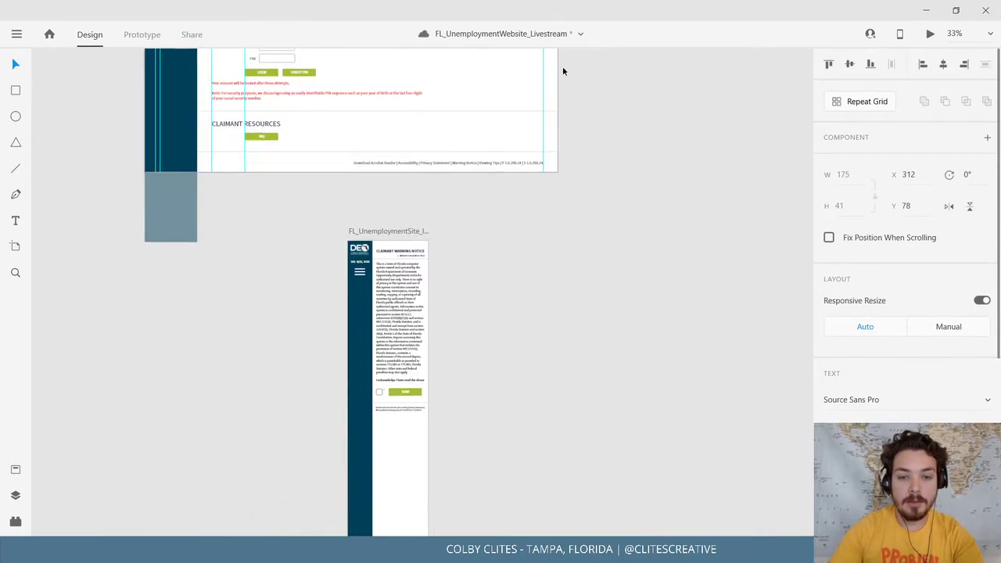
left_click(391, 252)
double_click(391, 251)
key("ctrl+a")
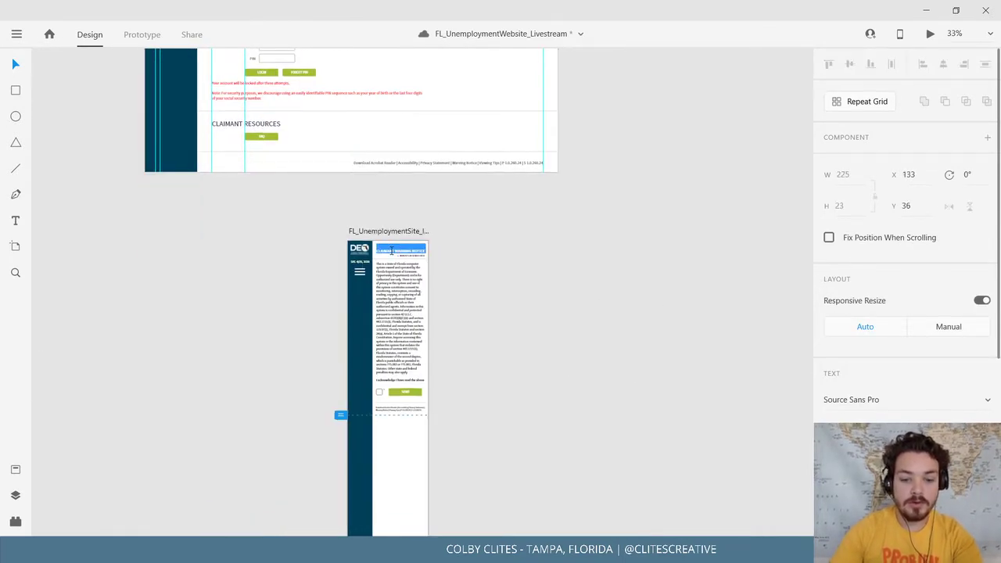
key("ctrl+v")
left_click(175, 189)
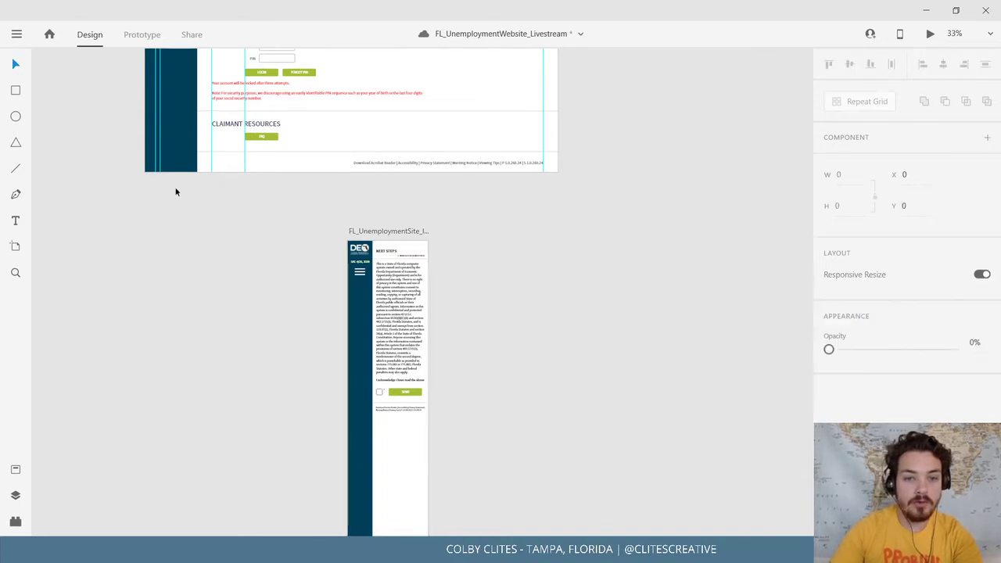
Move the iPhone artboard up into the gap directly to the right of the desktop Next Steps artboard, near its top edge.
left_click_drag(177, 190, 155, 260)
left_click_drag(351, 301, 635, 77)
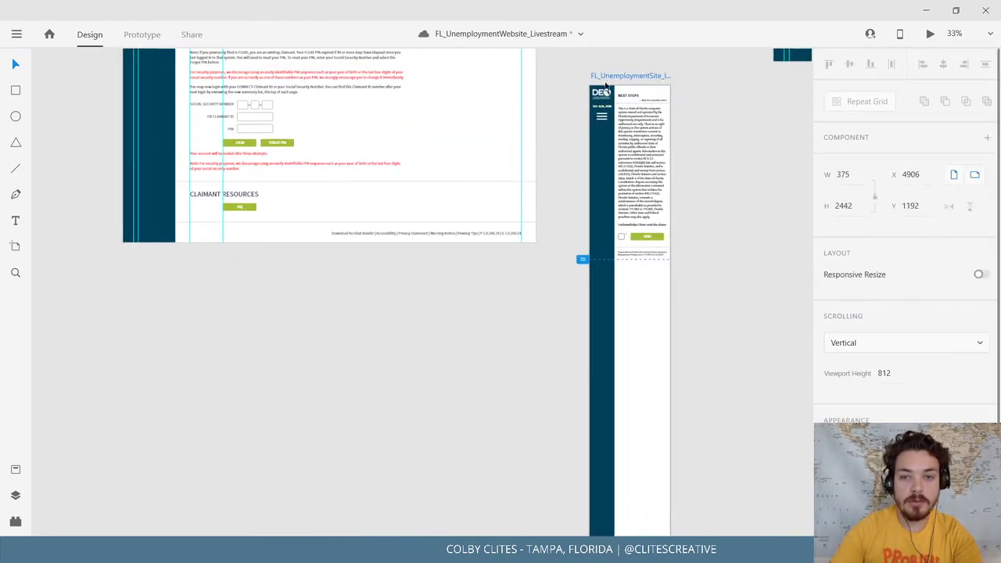
left_click_drag(432, 155, 386, 447)
left_click_drag(585, 366, 547, 111)
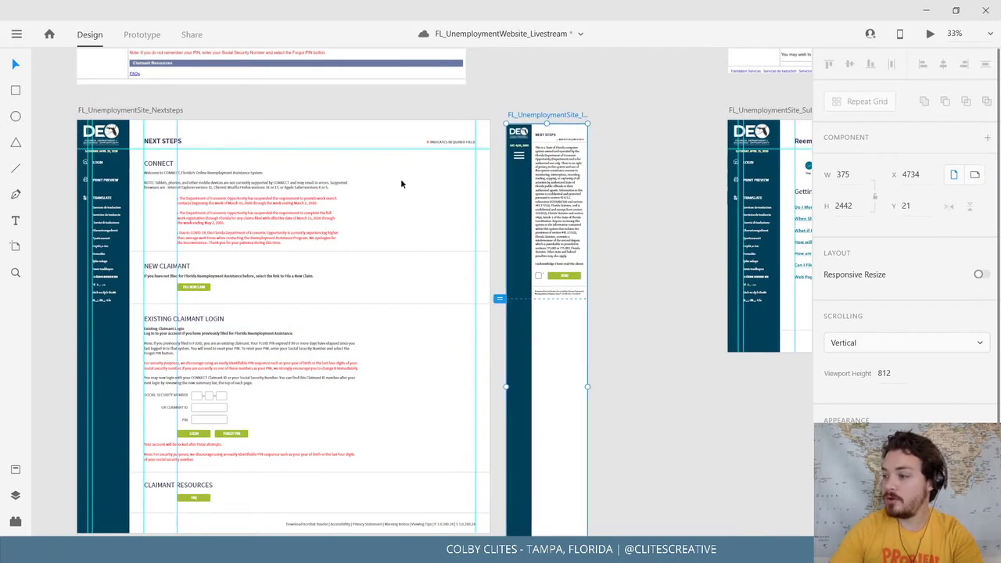
Delete the warning paragraph and the acknowledgement group with its checkbox and SEND button from the iPhone artboard.
left_click_drag(377, 190, 460, 274)
key("ctrl+equal")
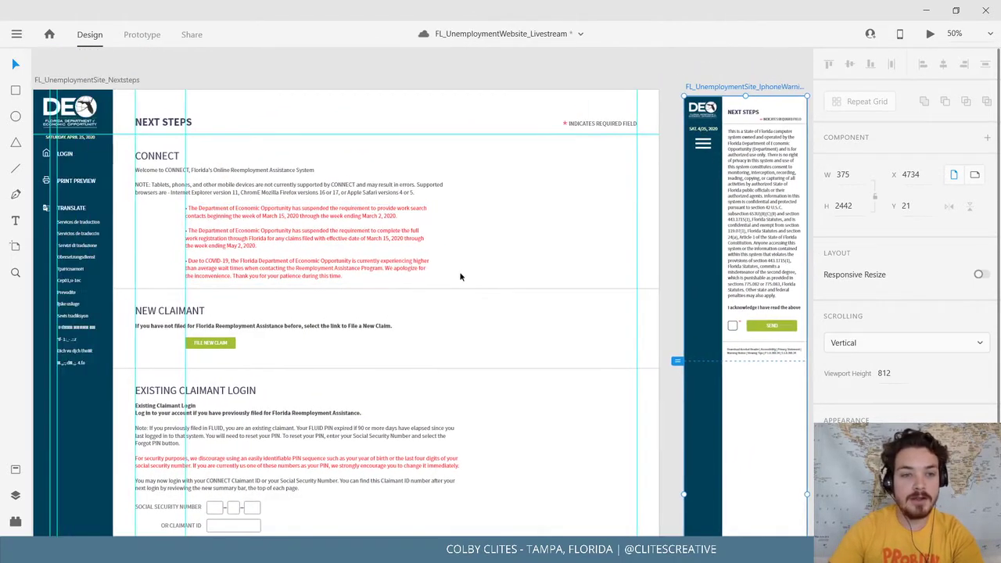
left_click(778, 204)
key("Delete")
left_click(769, 328)
key("Delete")
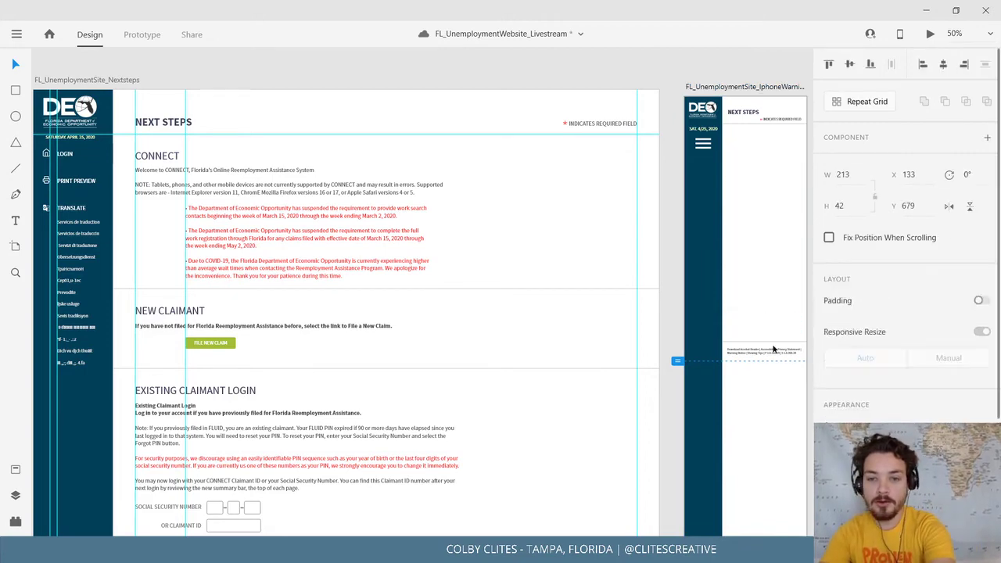
Move the footer links together with their divider line down to the bottom end of the iPhone artboard.
left_click(774, 348)
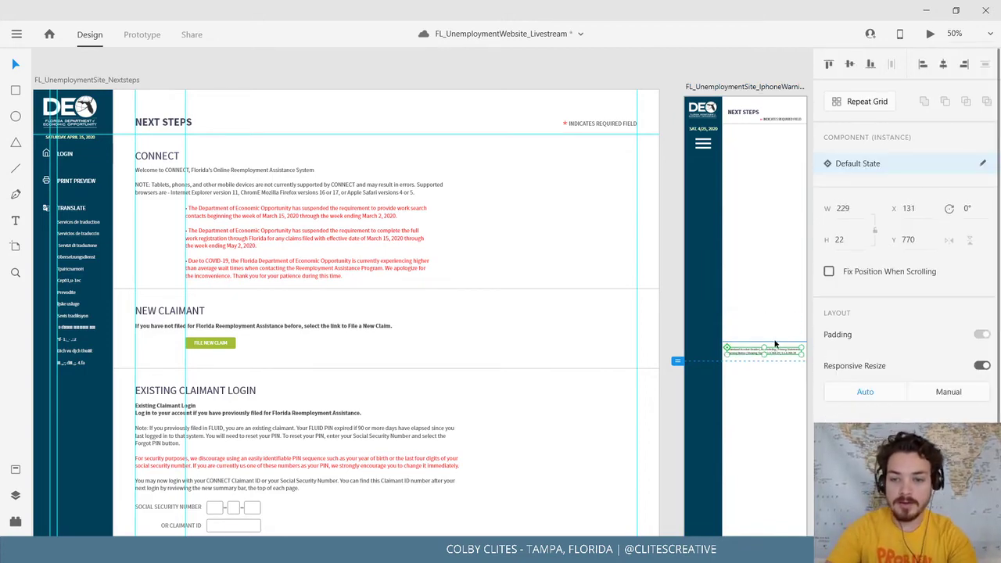
left_click(774, 341, "shift")
left_click_drag(774, 347, 619, 12)
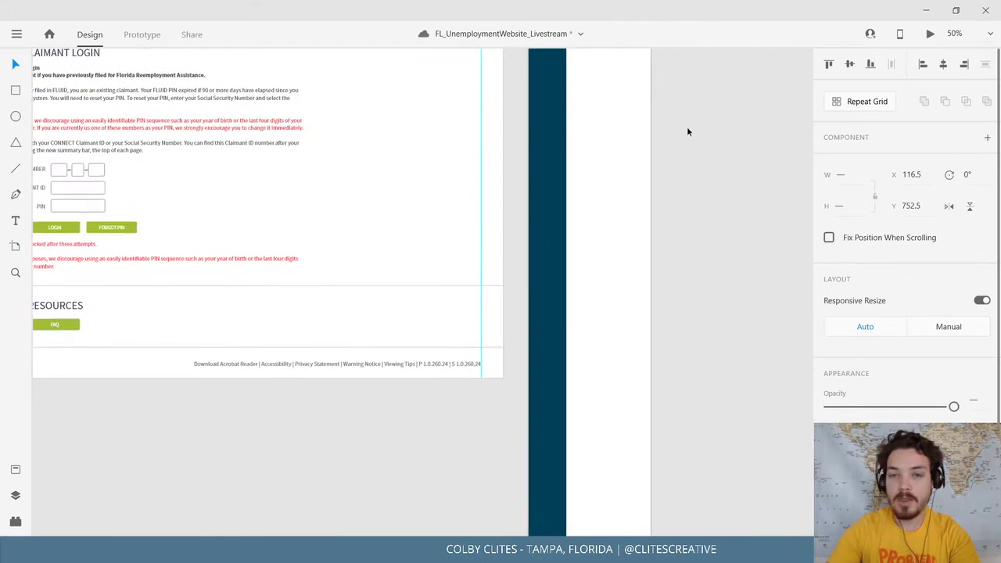
scroll(668, 169, "up", 1)
scroll(668, 169, "down", 3, "ctrl")
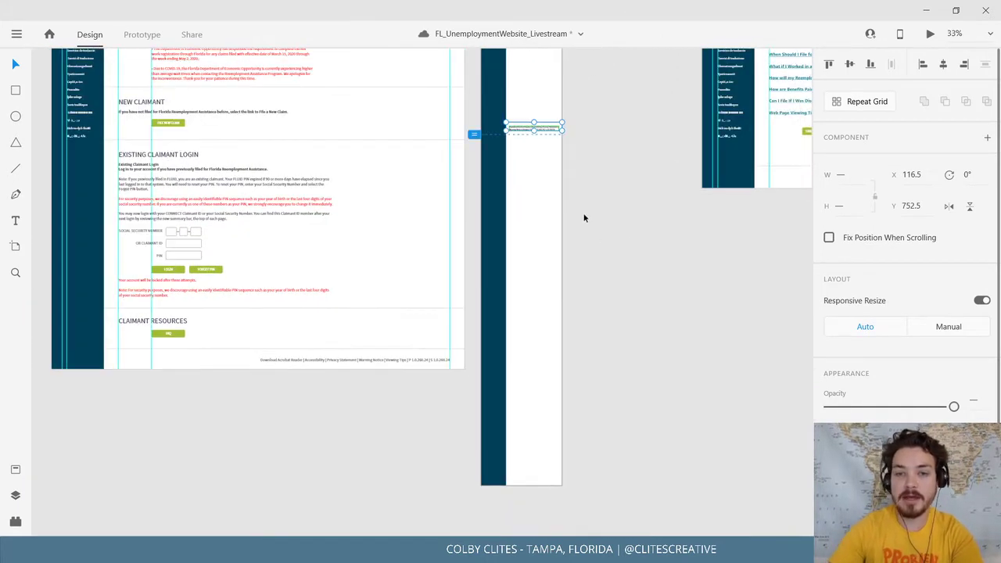
left_click_drag(547, 132, 519, 478)
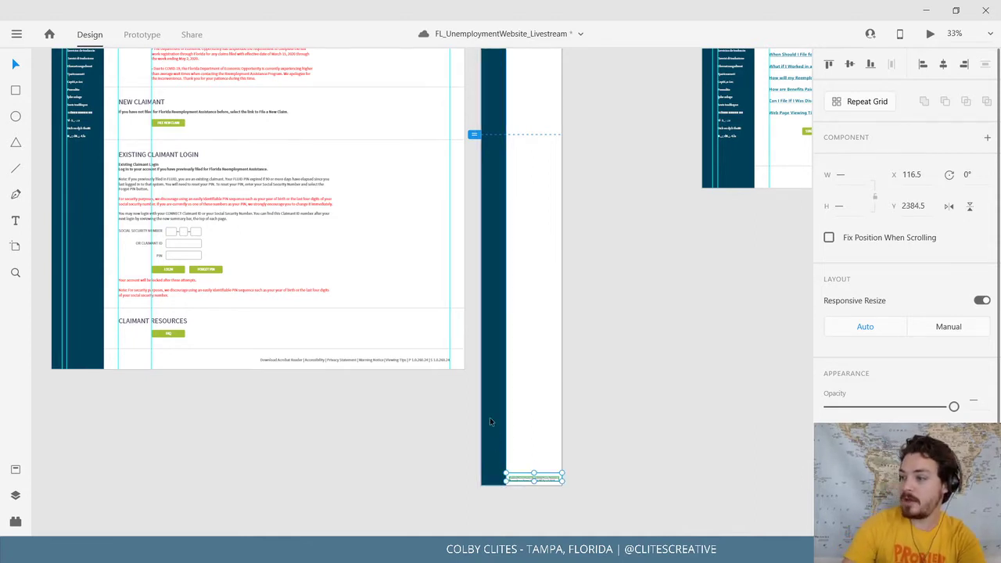
left_click(623, 304)
Copy the desktop CONNECT heading, intro text and red bullet notices onto the iPhone artboard, aligned under its header at X 133, Y 107.
scroll(635, 349, "up", 5)
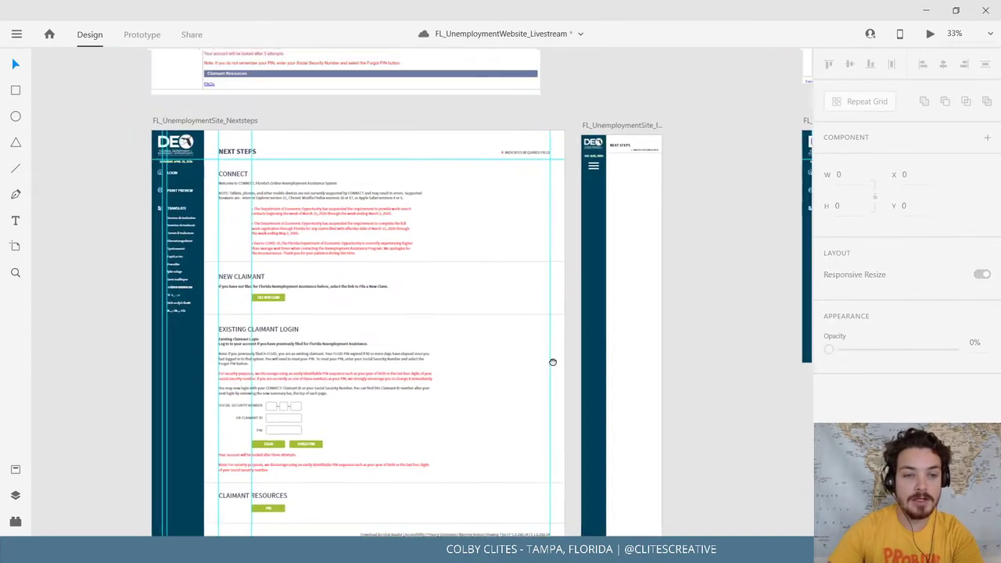
scroll(552, 362, "up", 2)
left_click(293, 202)
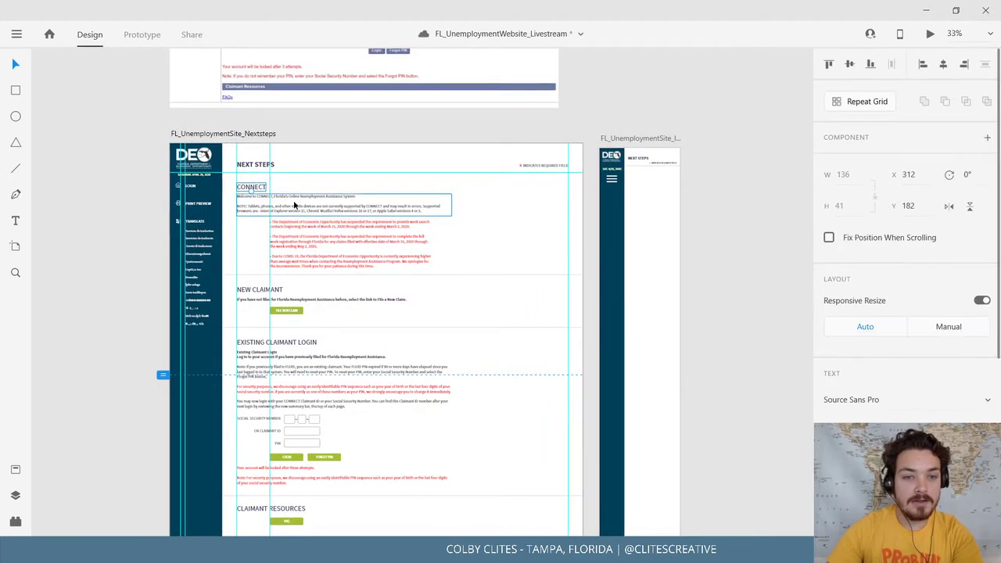
left_click(294, 200, "shift")
left_click(318, 243, "shift")
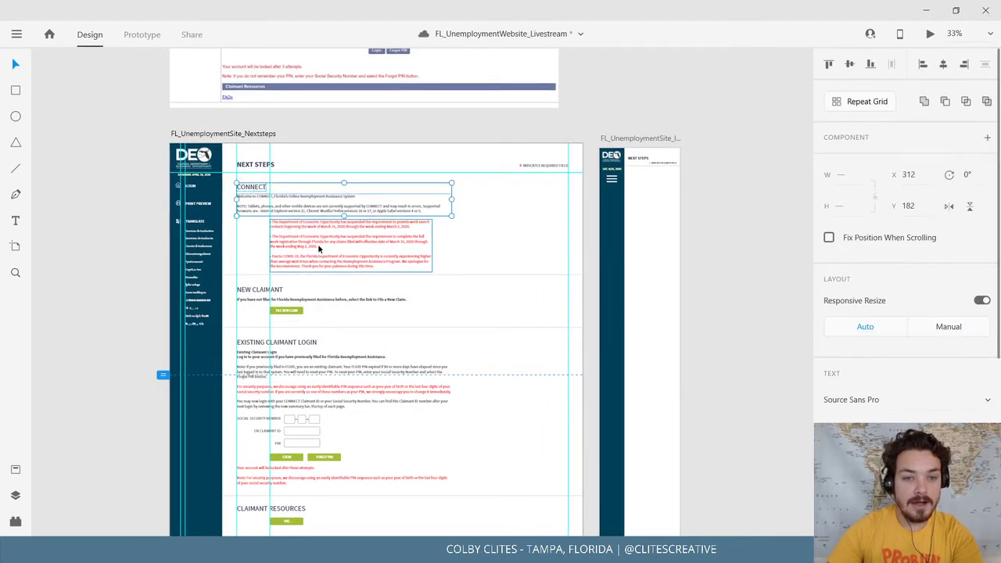
left_click(654, 141)
key("ctrl+v")
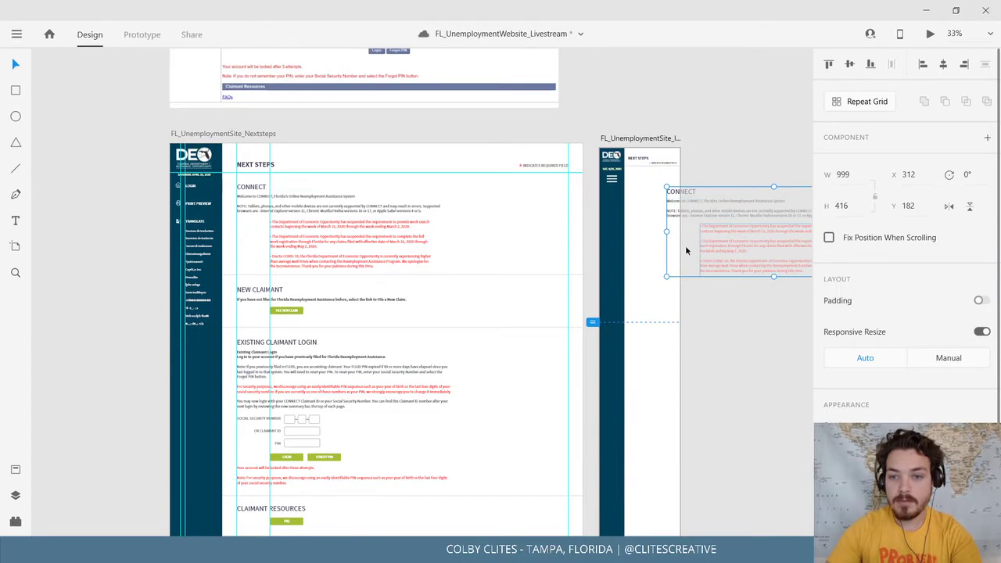
left_click_drag(687, 250, 671, 235)
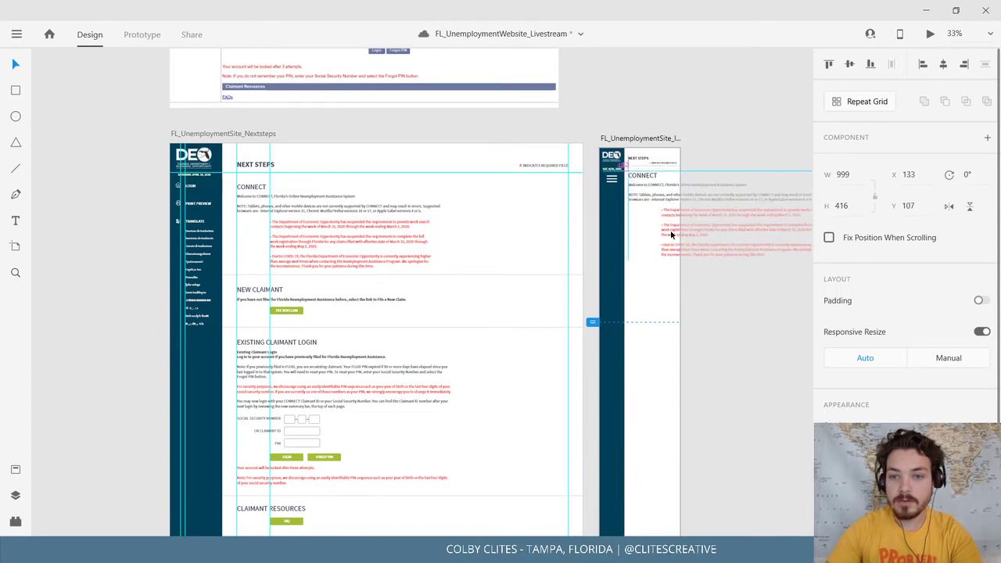
Set the font size of the iPhone artboard's CONNECT heading to 18.
scroll(353, 279, "up", 3)
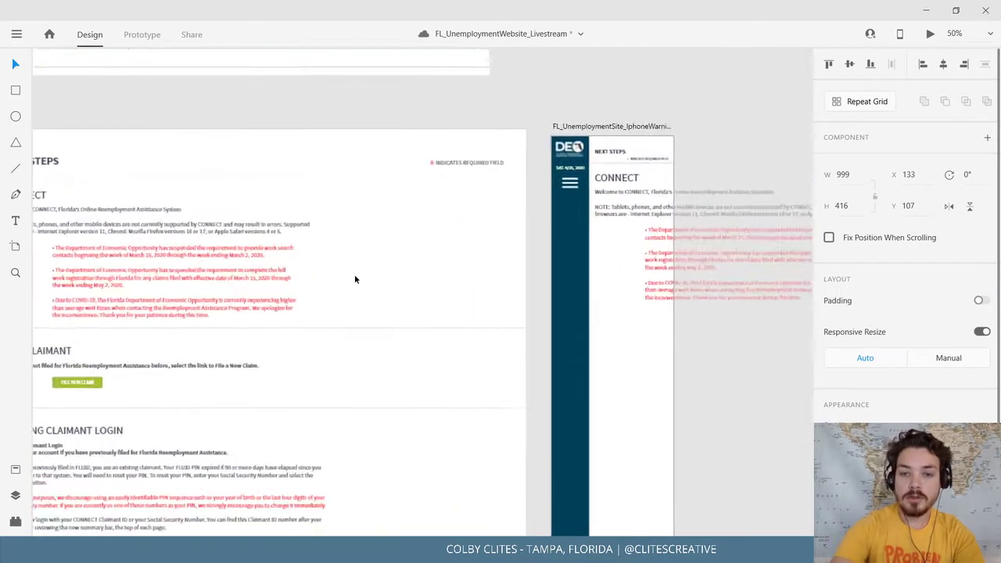
scroll(354, 279, "up", 3)
scroll(355, 279, "right", 5)
scroll(354, 279, "up", 2)
scroll(354, 279, "right", 2)
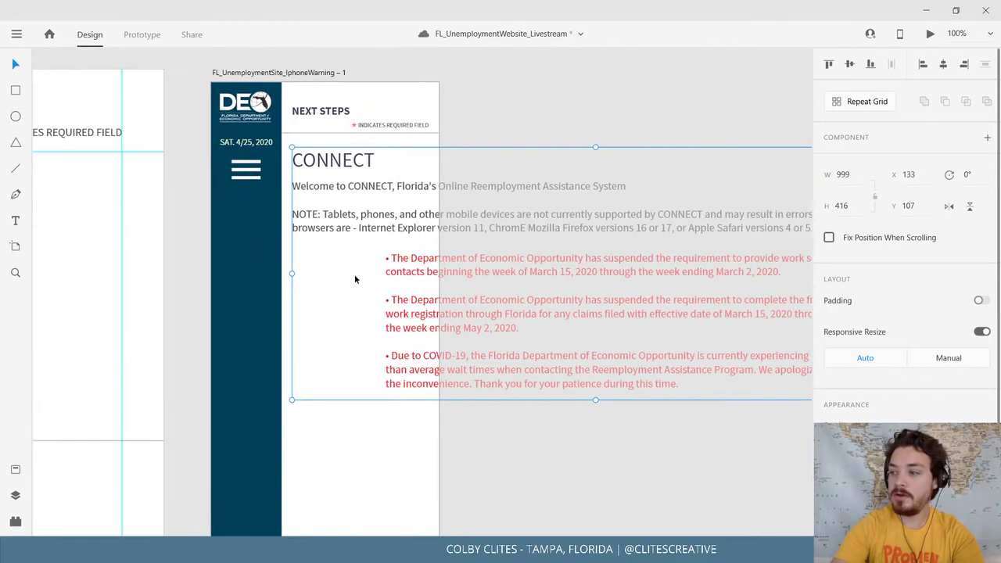
left_click(591, 113)
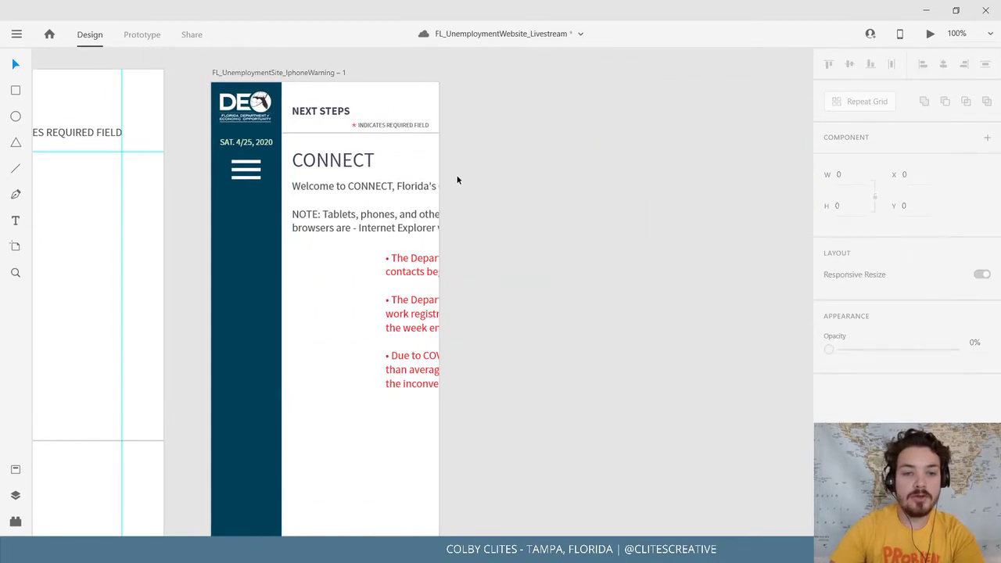
left_click(318, 113)
double_click(326, 112)
double_click(337, 110)
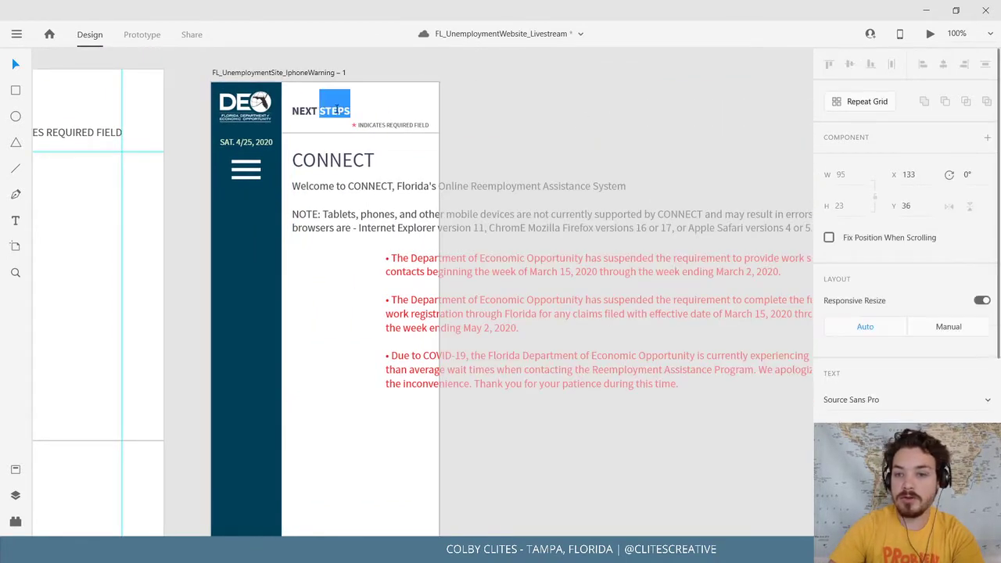
left_click(342, 161)
double_click(342, 161)
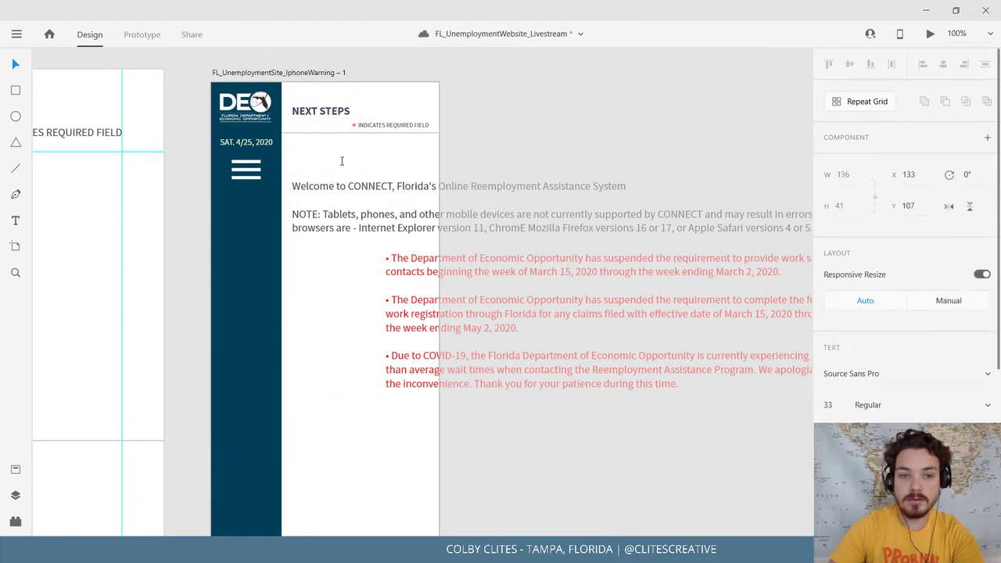
double_click(343, 160)
left_click(828, 405)
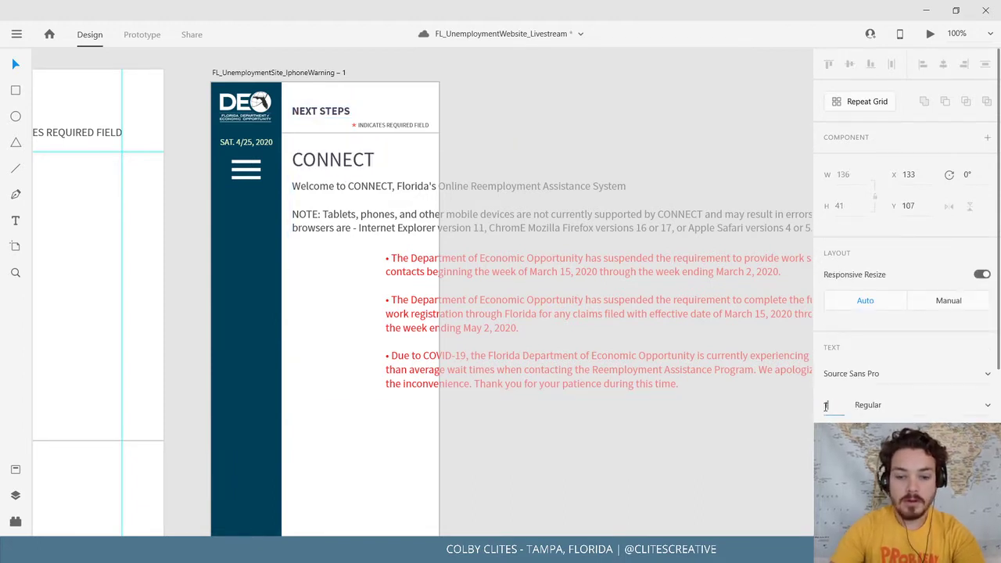
key("Return")
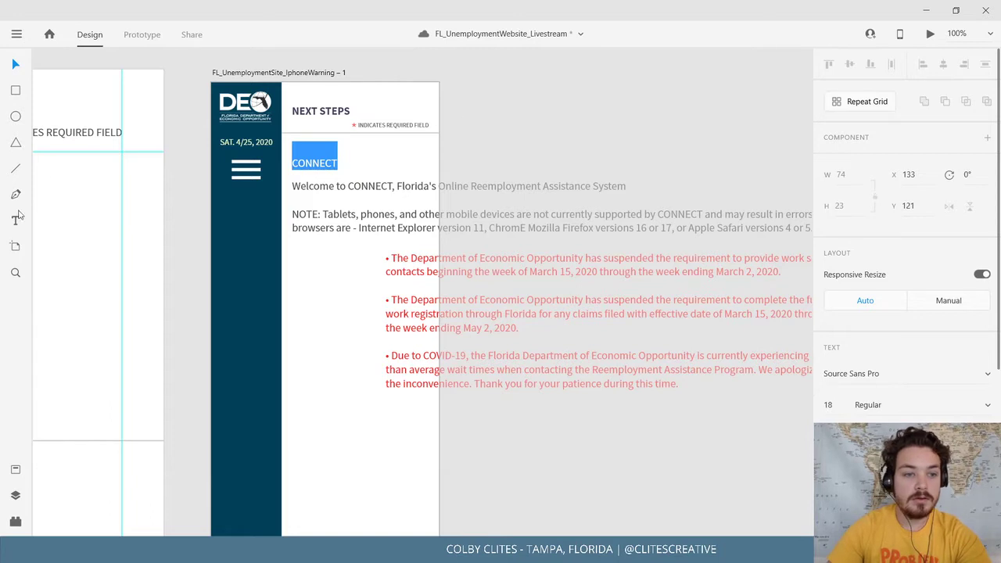
Save the 18 pt CONNECT heading and the 10 pt INDICATES REQUIRED FIELD label formatting as character styles in the document assets.
left_click(14, 470)
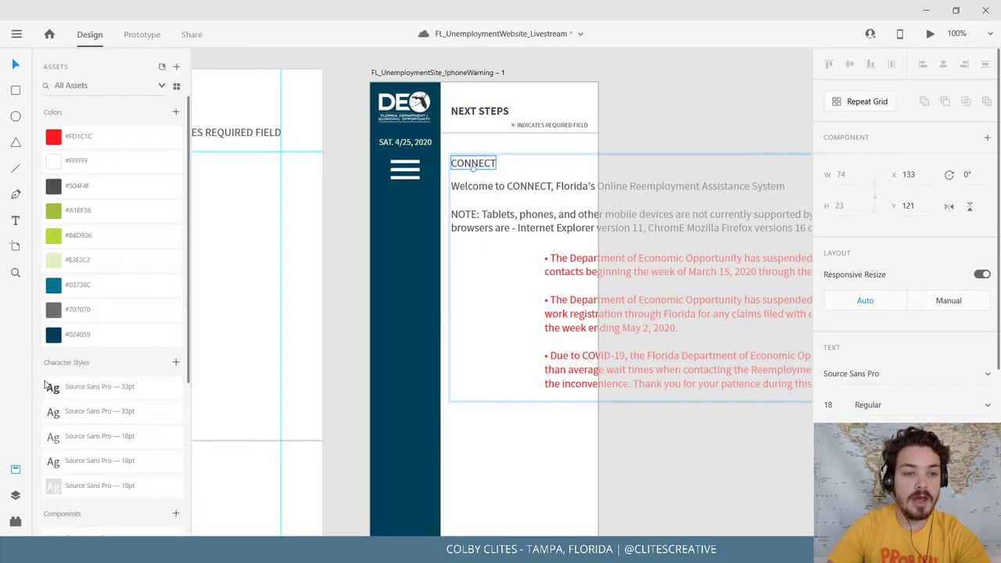
left_click(177, 364)
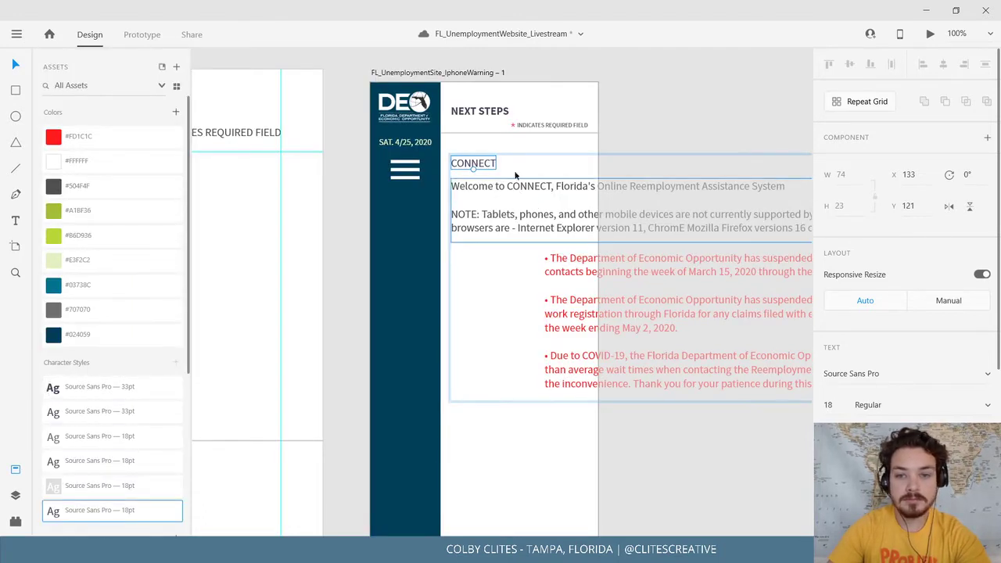
left_click(554, 126)
double_click(554, 128)
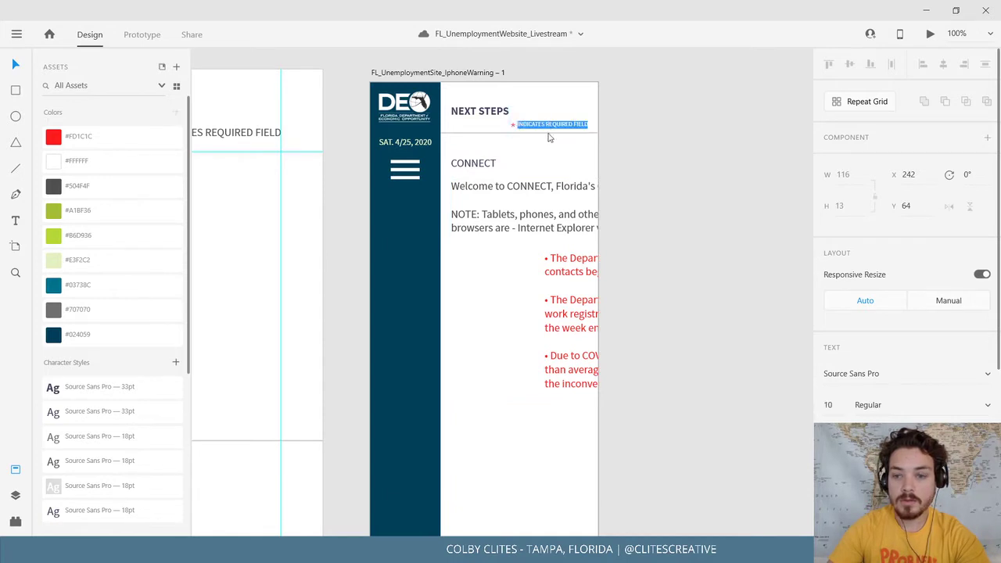
left_click(175, 363)
left_click(13, 66)
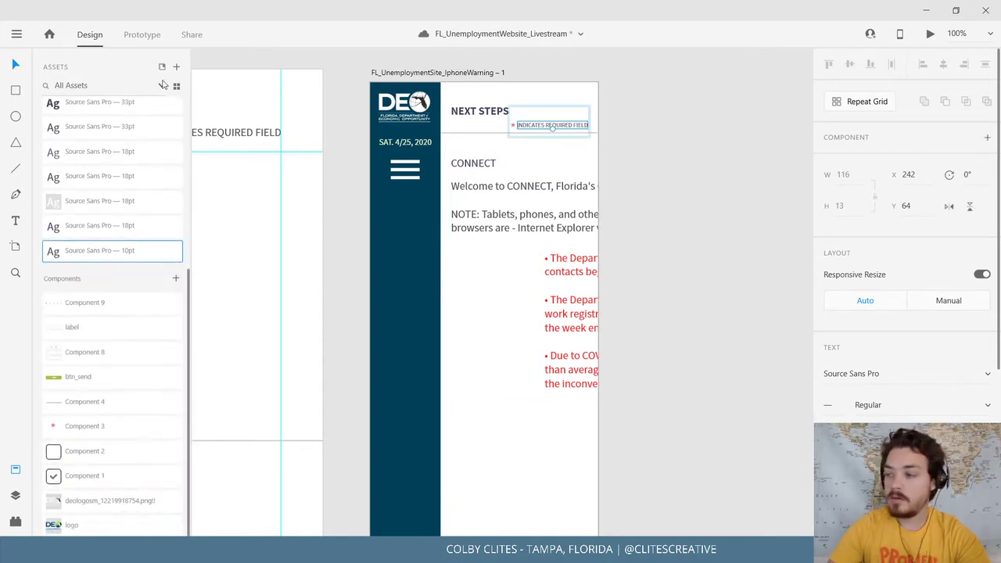
key("Escape")
Set the font size of the selected welcome and NOTE text below the CONNECT heading to 10.
left_click(492, 190)
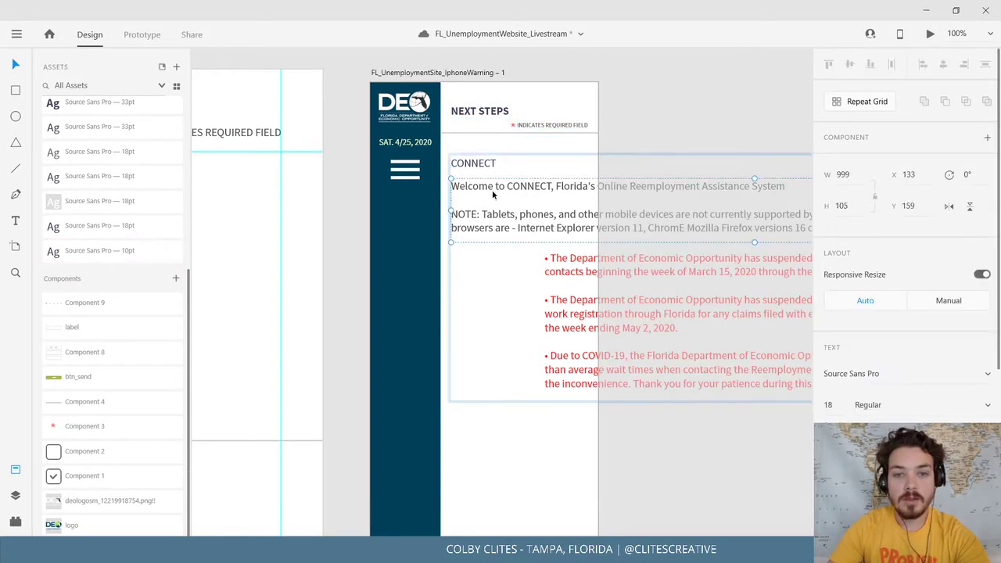
double_click(492, 190)
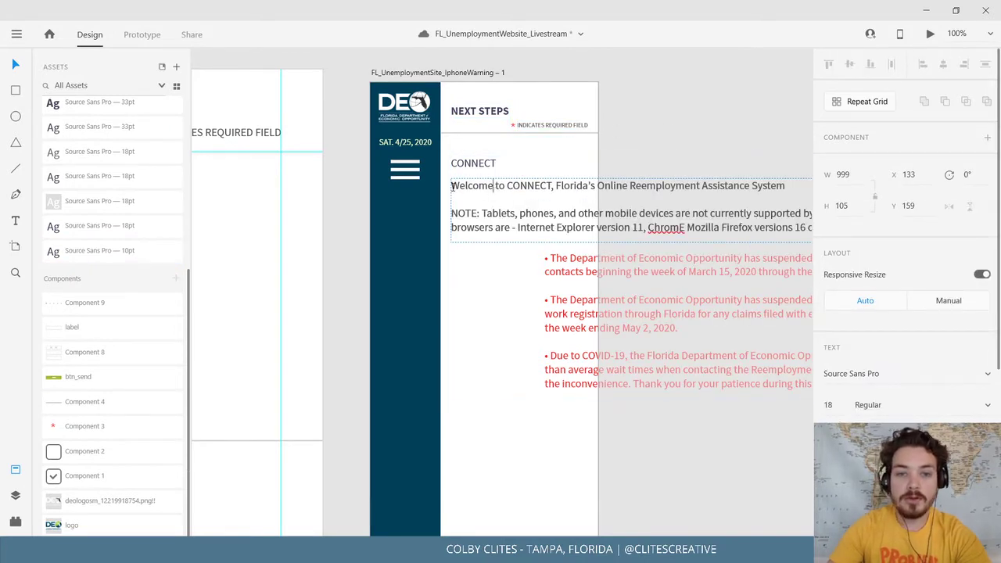
left_click_drag(452, 188, 889, 291)
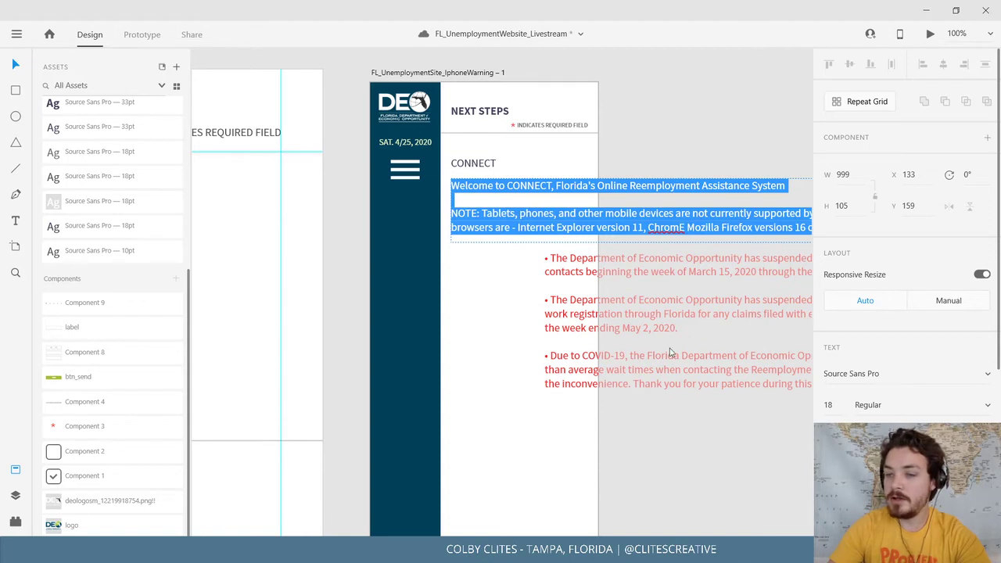
left_click(830, 406)
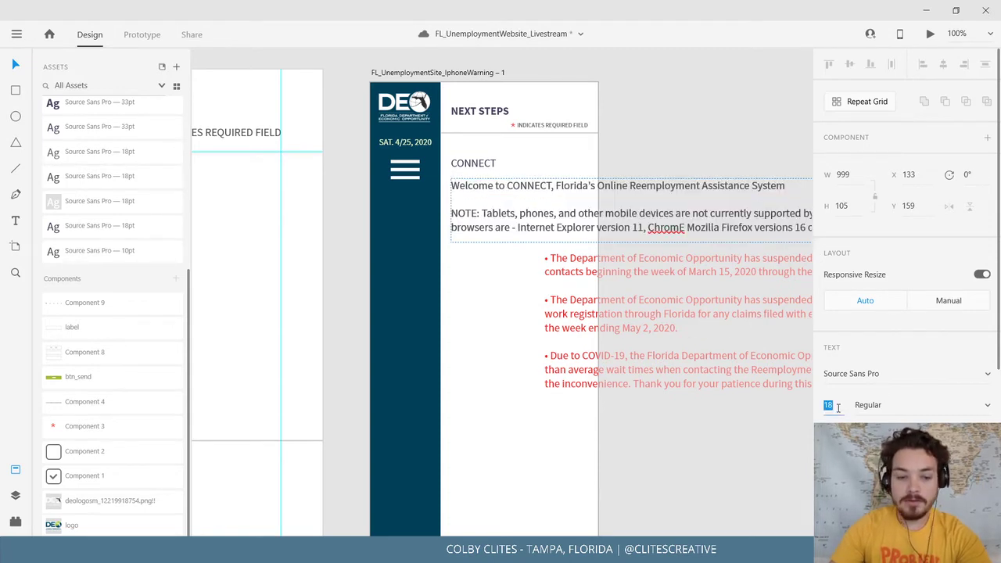
type("10")
key("Return")
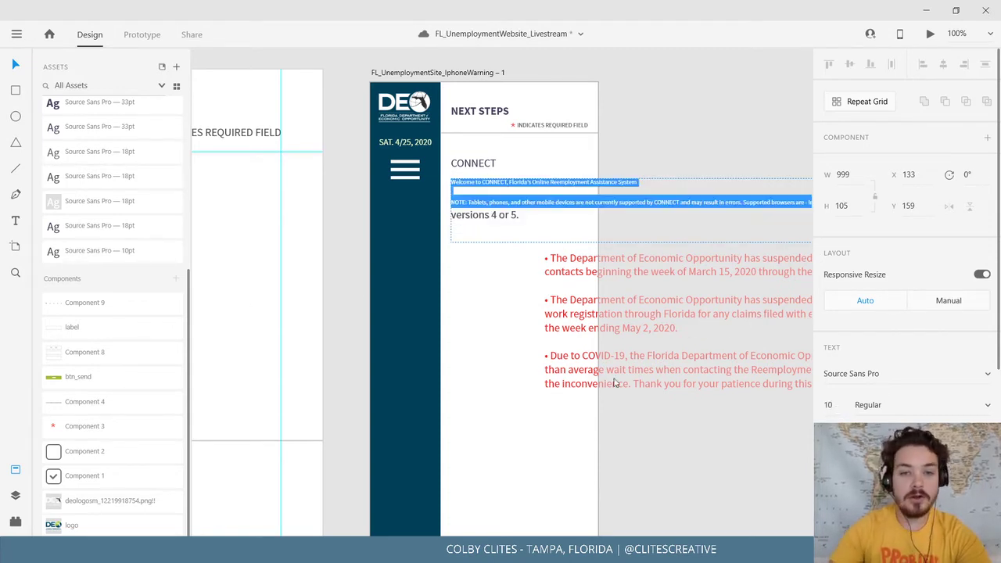
Set the font size of all the welcome and NOTE text, including its last line, to 10.
left_click_drag(540, 206, 486, 194)
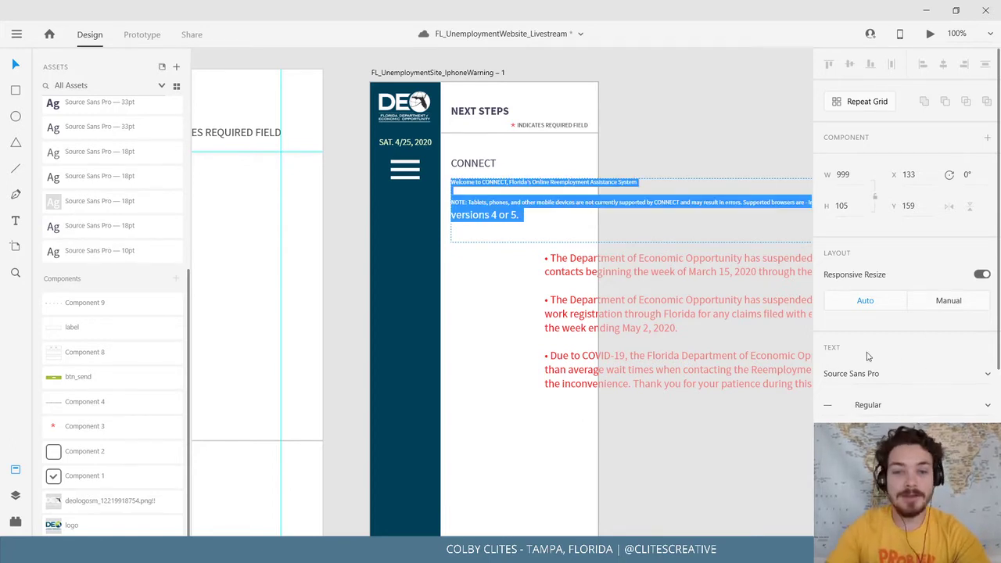
left_click(843, 405)
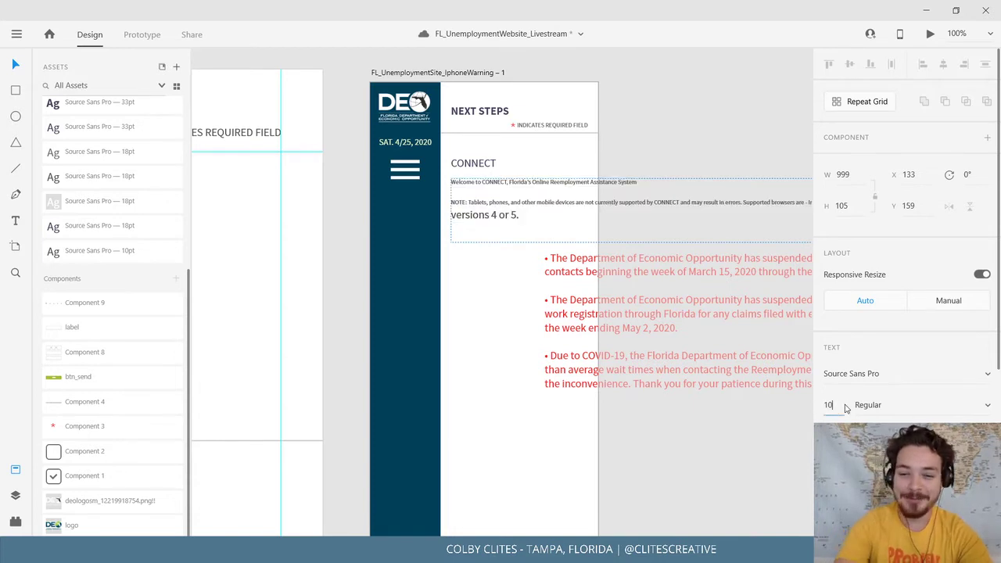
type("10")
key("Return")
key("Escape")
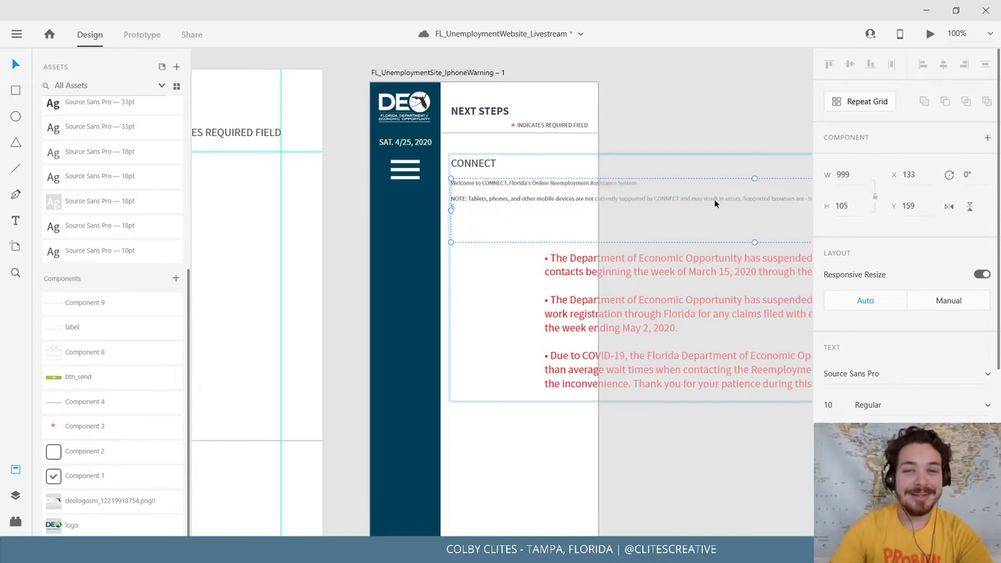
Narrow the welcome and NOTE text box to a width of 219 and the red notices text box to 220.
scroll(728, 225, "right", 6)
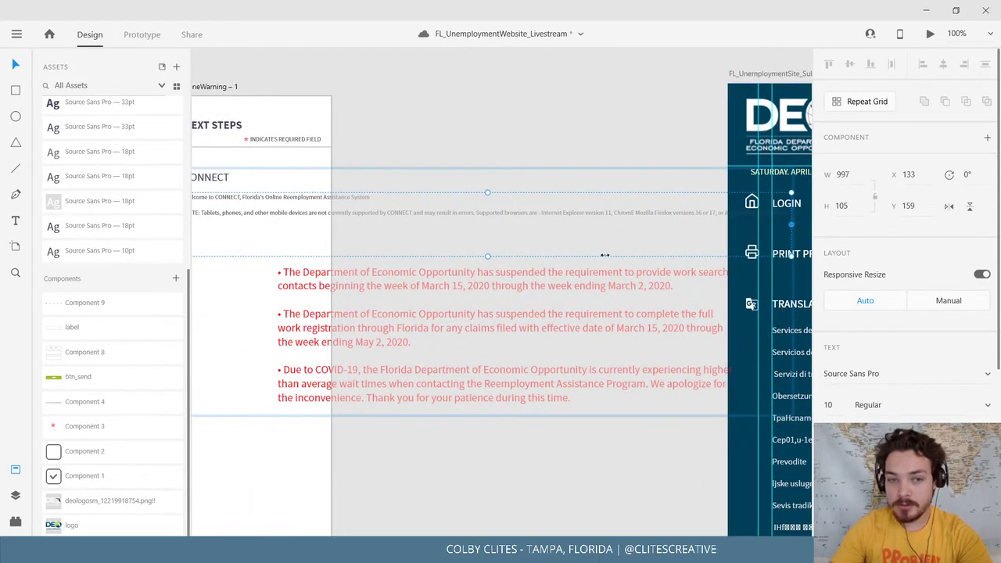
left_click_drag(605, 255, 317, 237)
left_click(476, 271)
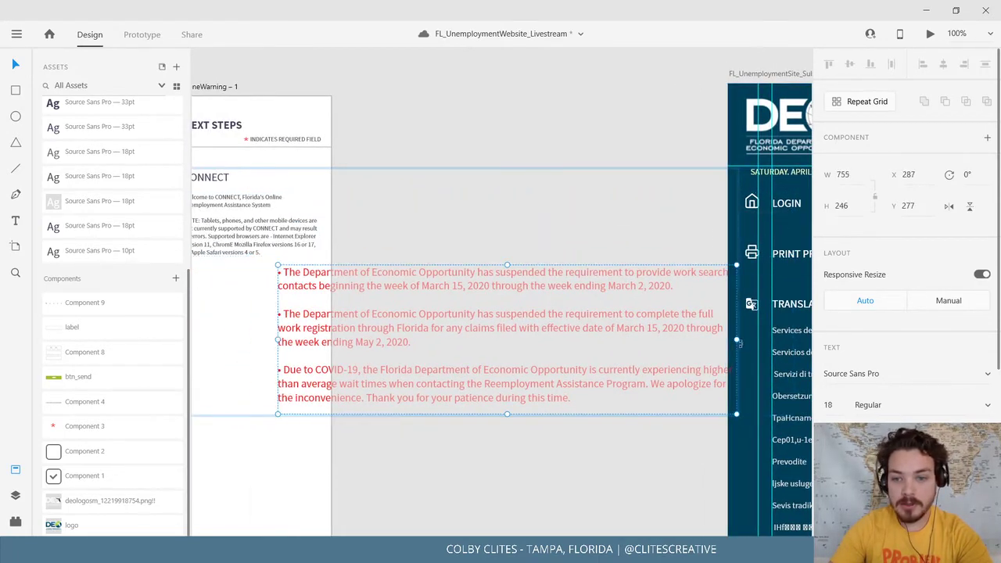
left_click_drag(736, 340, 413, 350)
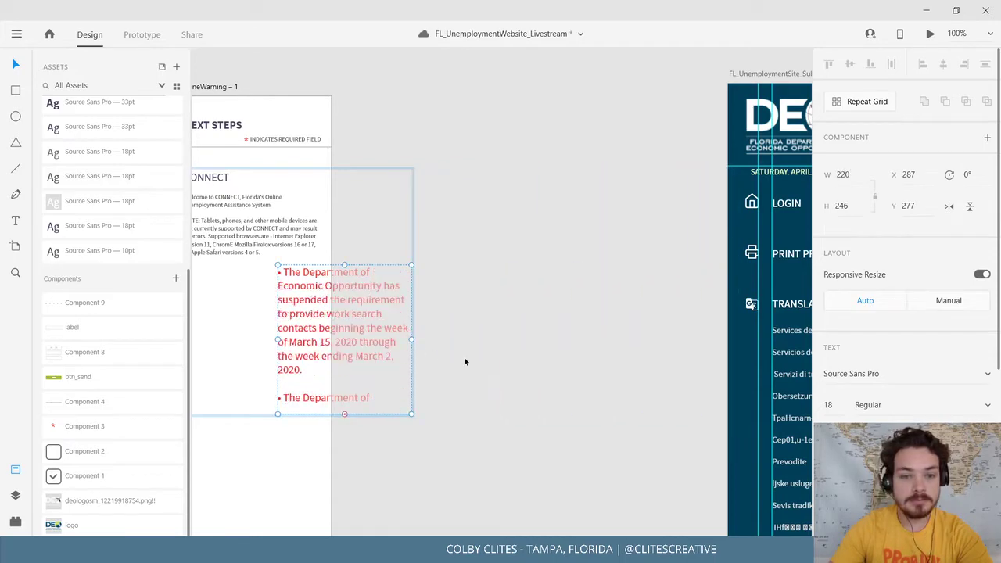
Move the red notices text box below the intro text on the iPhone artboard, at about X 155, Y 357.
scroll(464, 358, "left", 5)
left_click_drag(560, 300, 478, 348)
left_click_drag(527, 286, 549, 303)
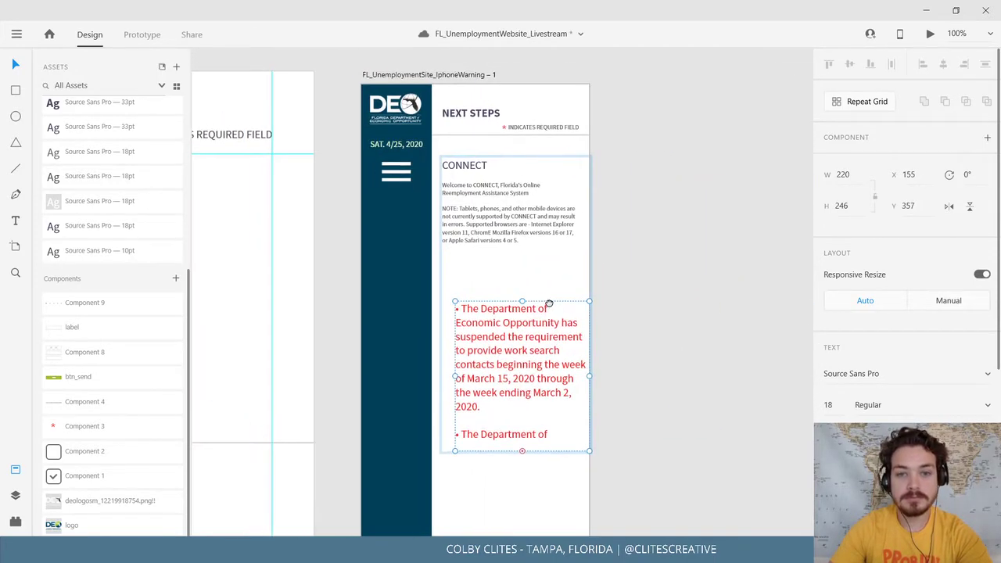
Move the CONNECT heading and intro text together closer to the header divider, at about X 137, Y 97.
scroll(572, 322, "up", 5)
scroll(567, 287, "down", 3)
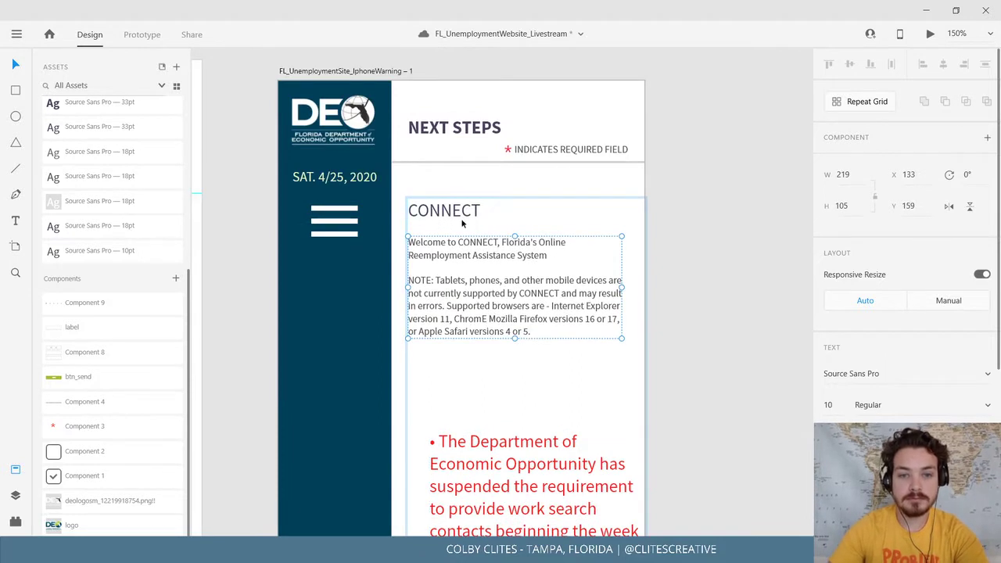
left_click(497, 272)
mouse_move(497, 272)
left_mouse_down()
mouse_move(487, 273)
mouse_move(493, 265)
left_mouse_up()
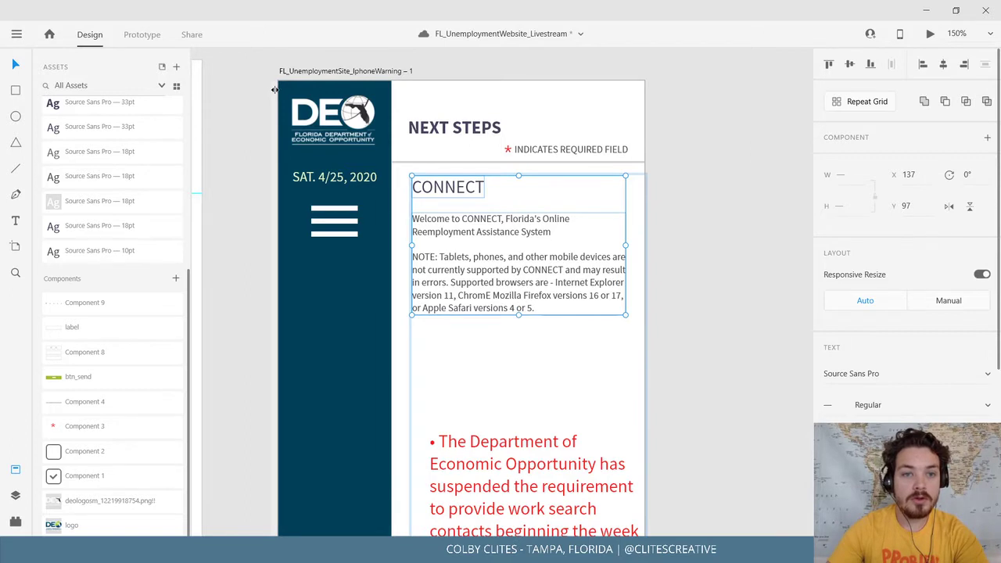
Add a vertical guide to the iPhone artboard along the start of the NEXT STEPS heading.
left_click_drag(273, 90, 408, 110)
left_click(477, 206)
left_click(725, 317)
Align the red notices box beneath the intro text at X 137, Y 245 and extend its height to about 725.
scroll(725, 322, "down", 3)
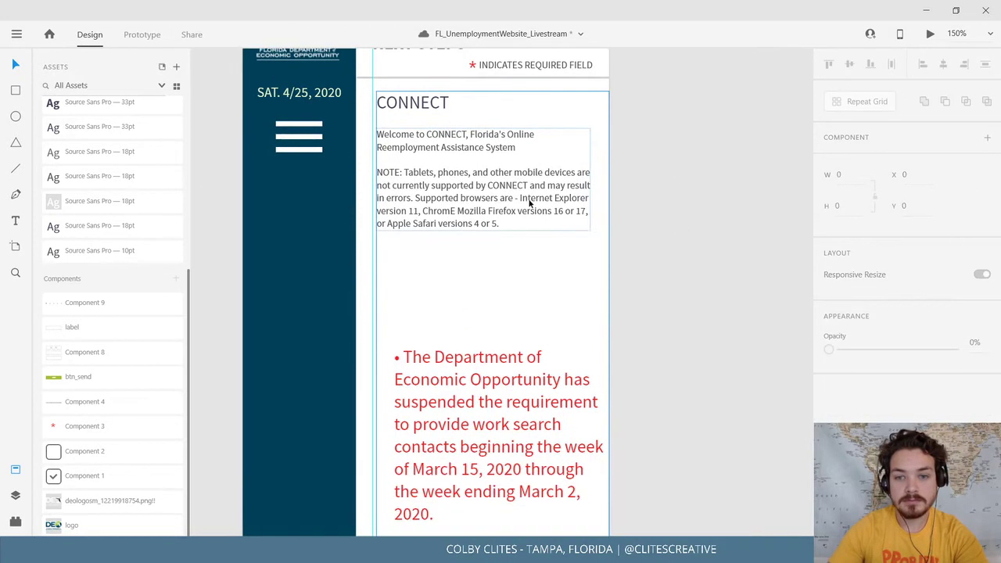
scroll(669, 297, "down", 1)
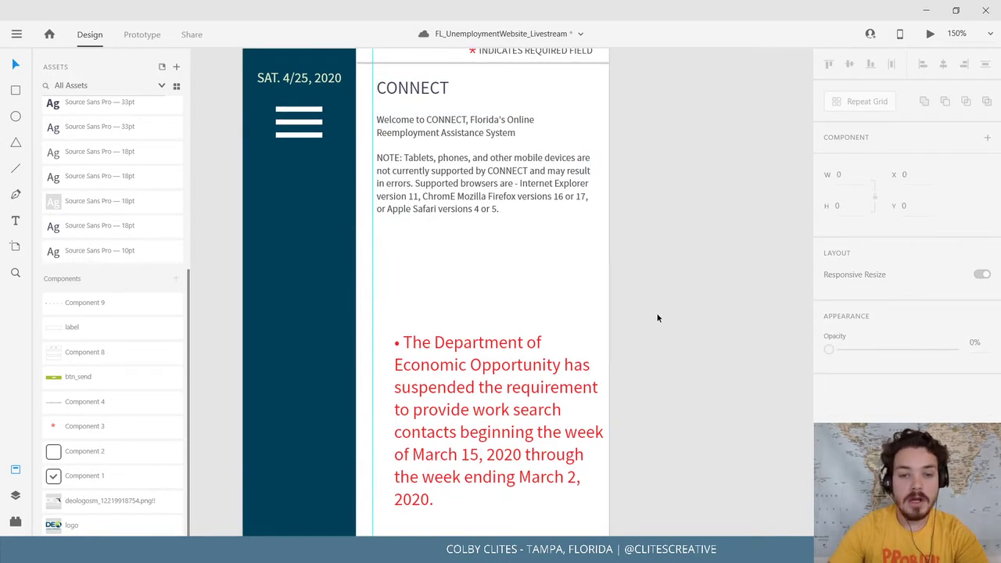
scroll(635, 253, "down", 3)
scroll(634, 252, "right", 1)
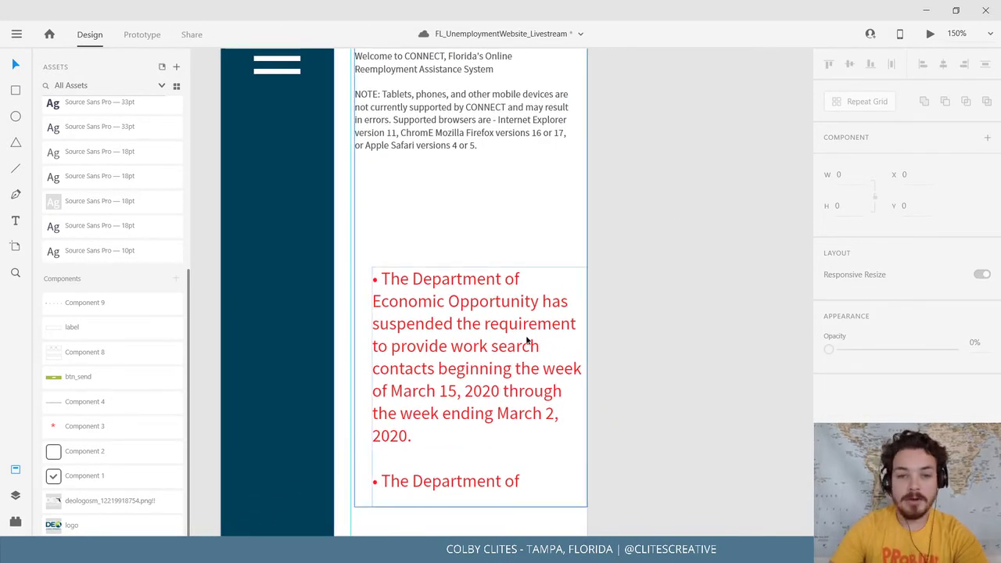
left_click(513, 302)
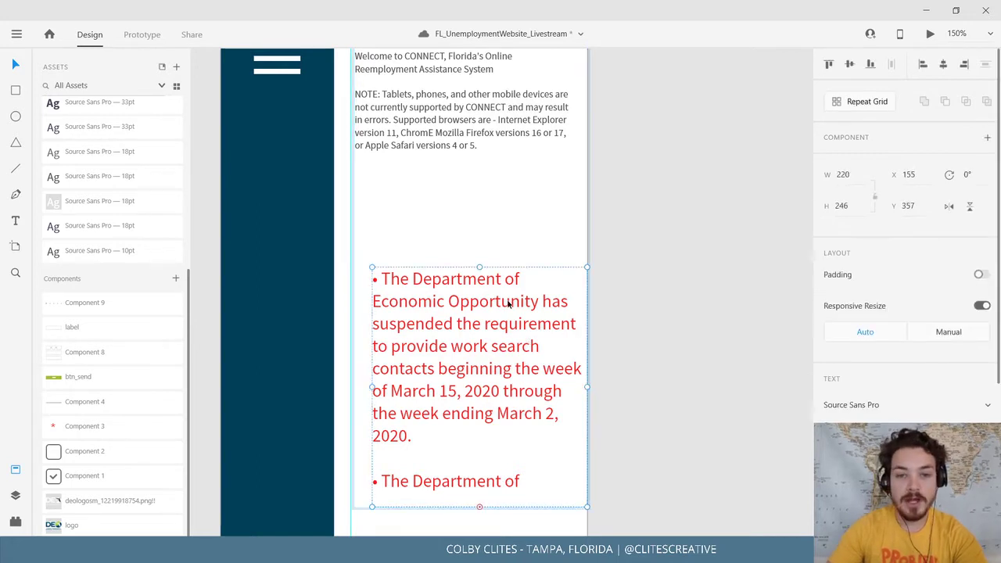
left_click_drag(479, 260, 480, 170)
left_click_drag(458, 228, 442, 213)
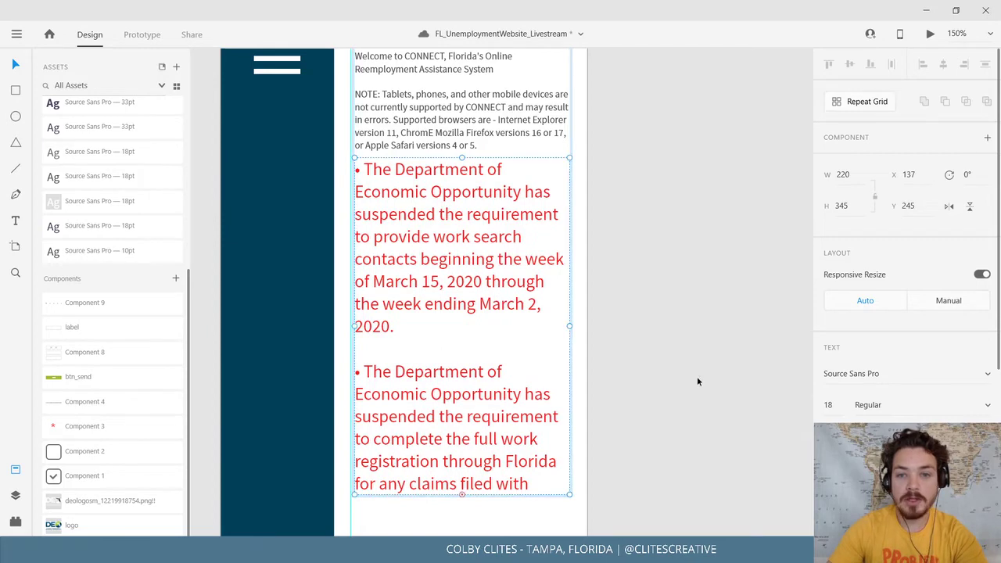
scroll(643, 197, "down", 8)
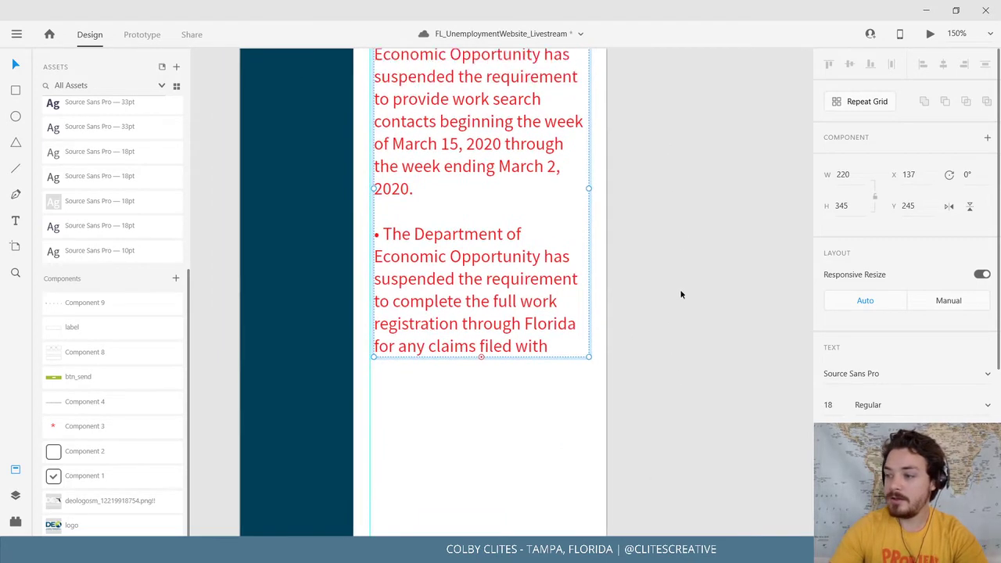
left_click_drag(501, 179, 525, 487)
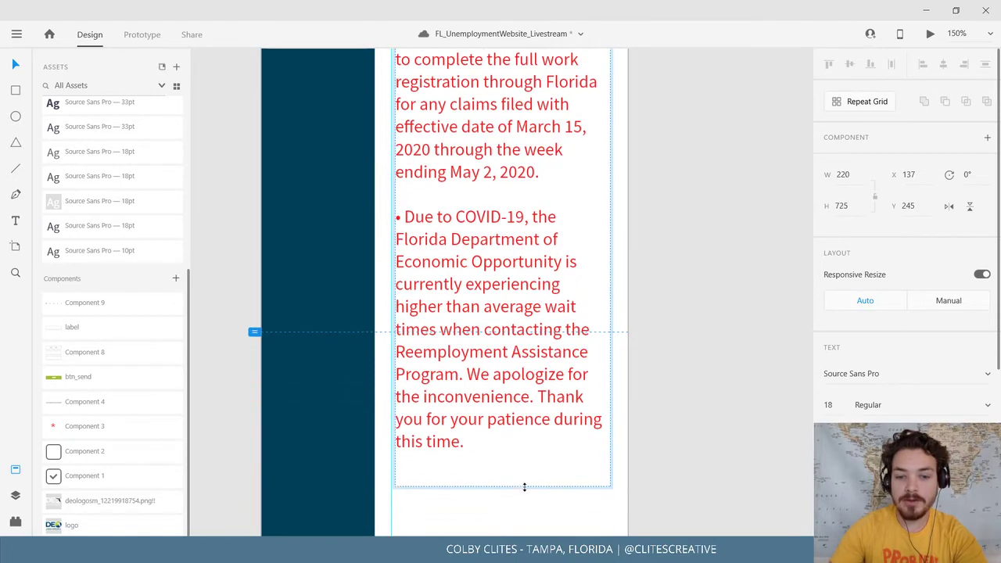
Set the font size of all the red bullet notices to 10.
double_click(476, 445)
key("ctrl+a")
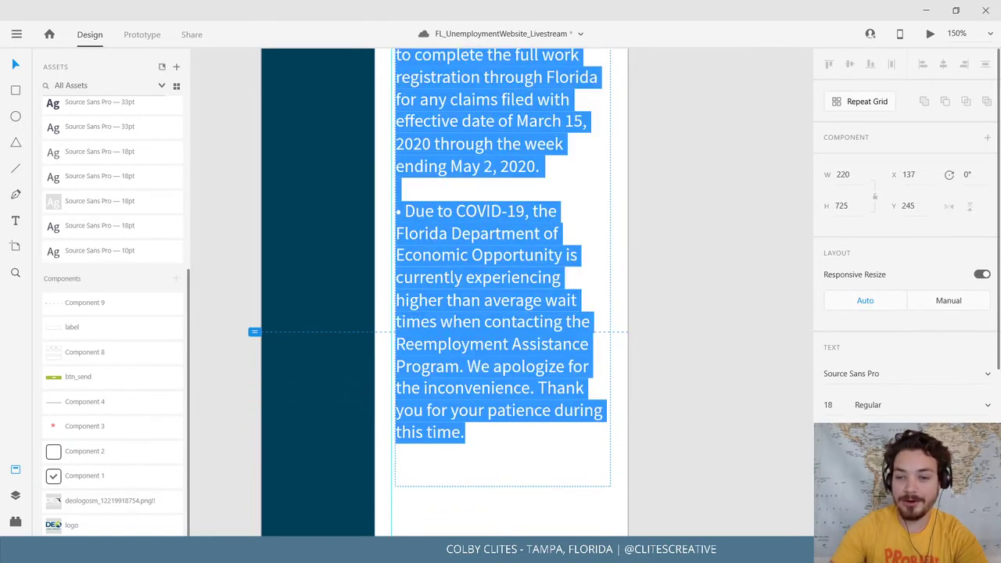
left_click(827, 404)
type("10")
key("Return")
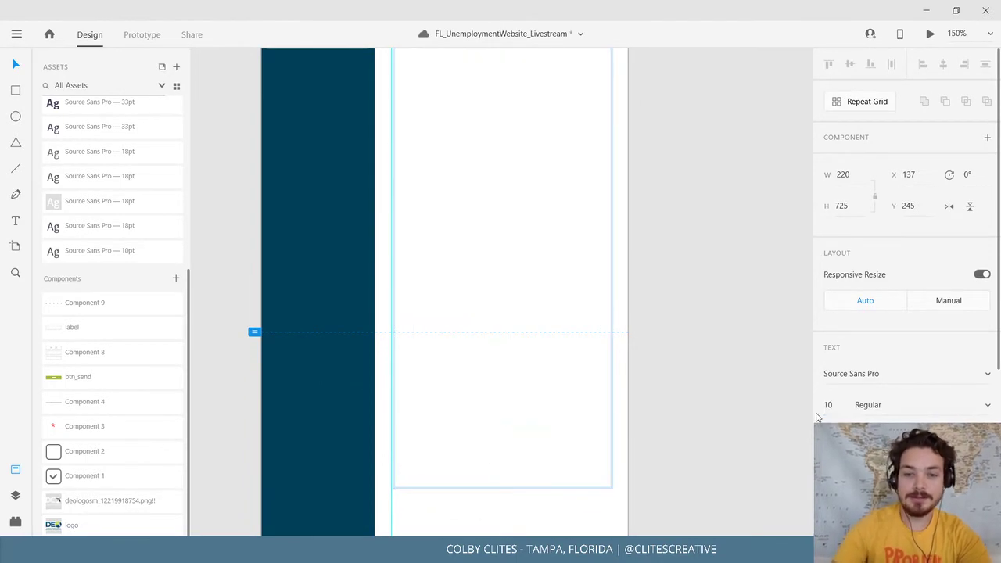
Shift and shrink the red notices box to about 178 wide and 324 high, indented at X 185, Y 248.
left_click(663, 160)
left_click_drag(663, 161, 646, 396)
left_click(466, 273)
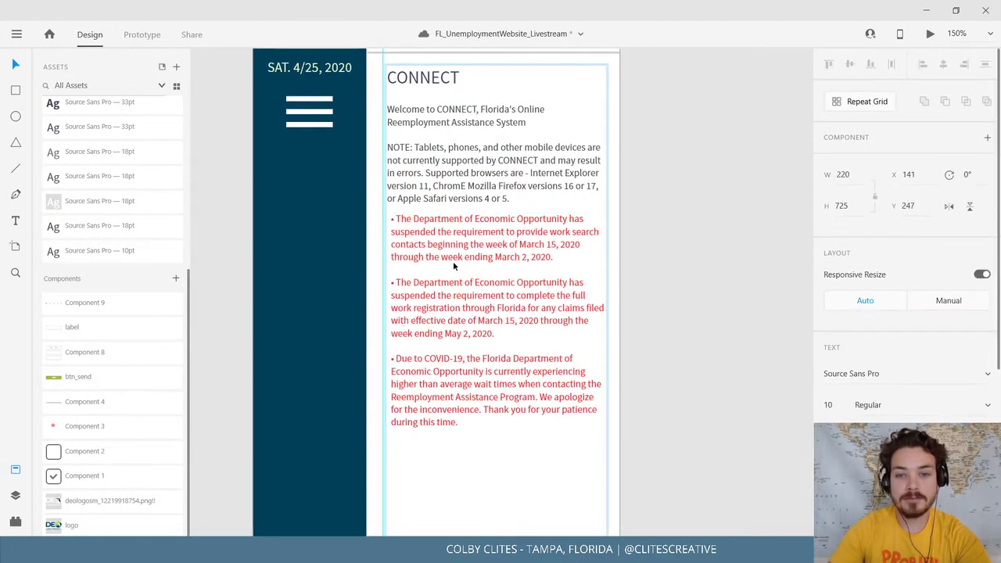
scroll(469, 391, "down", 10)
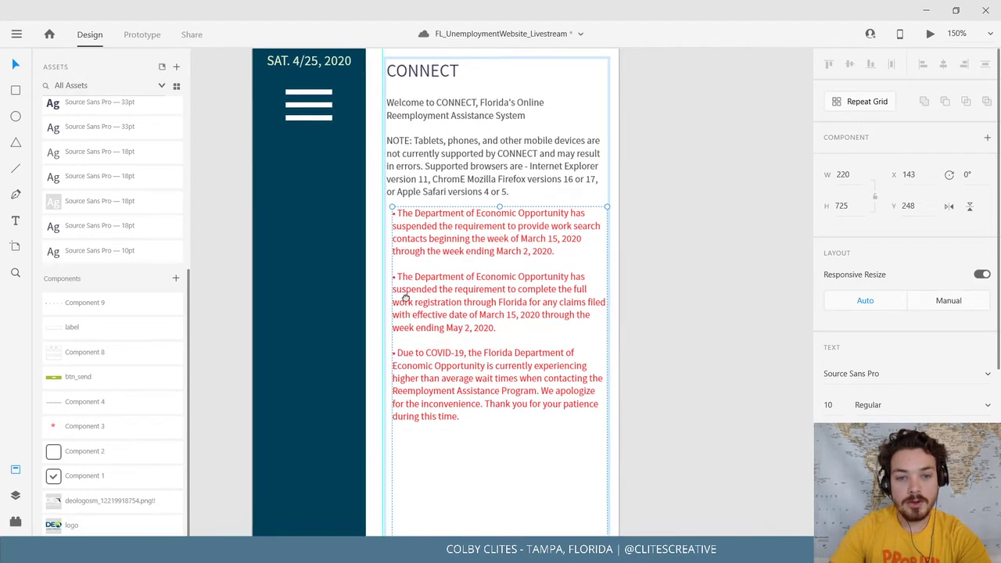
scroll(488, 401, "down", 3)
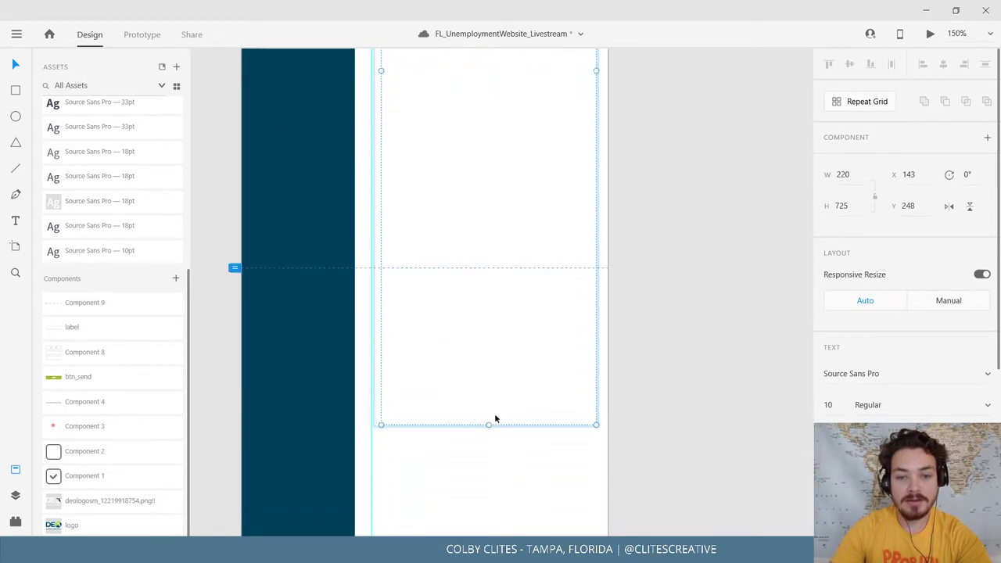
mouse_move(489, 426)
left_mouse_down()
mouse_move(494, 79)
mouse_move(517, 18)
mouse_move(480, 439)
left_mouse_up()
left_click_drag(383, 282, 422, 284)
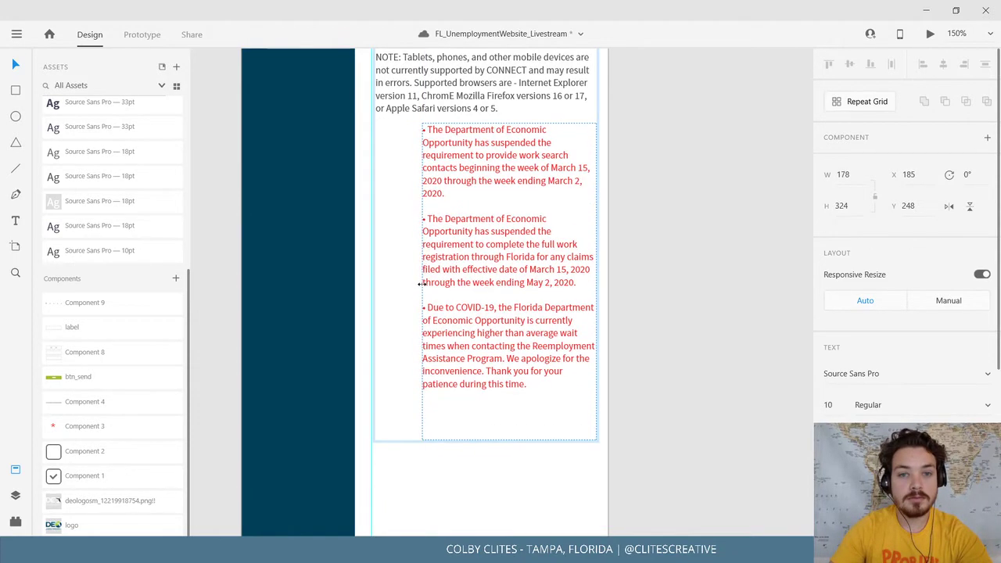
left_click(742, 185)
Add a second vertical guide along the indented starting edge of the red bullet notices.
scroll(688, 179, "up", 3)
scroll(686, 358, "down", 2)
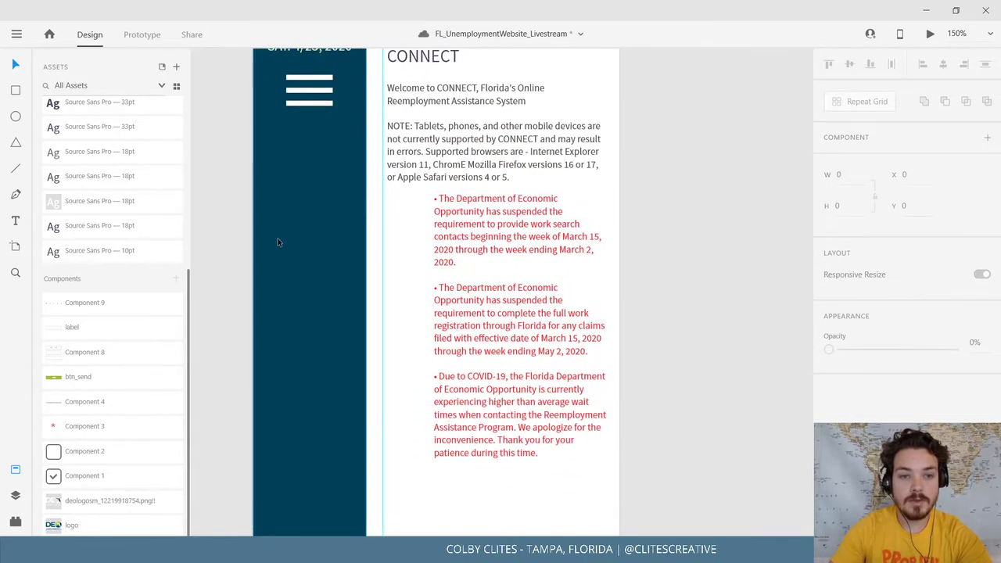
left_click_drag(255, 239, 434, 252)
left_click(659, 270)
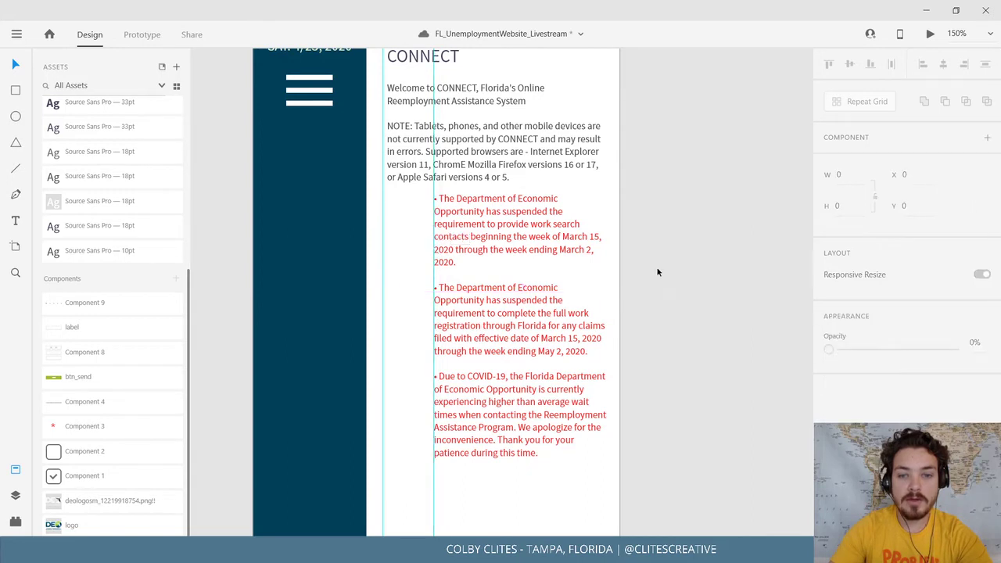
Hide the document assets and compare the iPhone artboard's CONNECT section with the desktop page's layout.
left_click_drag(723, 133, 681, 264)
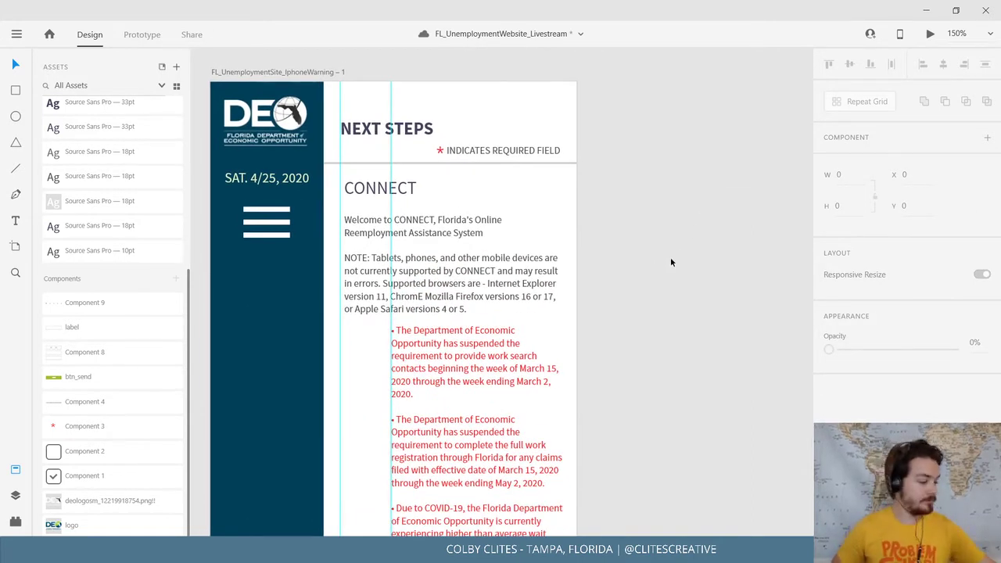
scroll(741, 261, "down", 1)
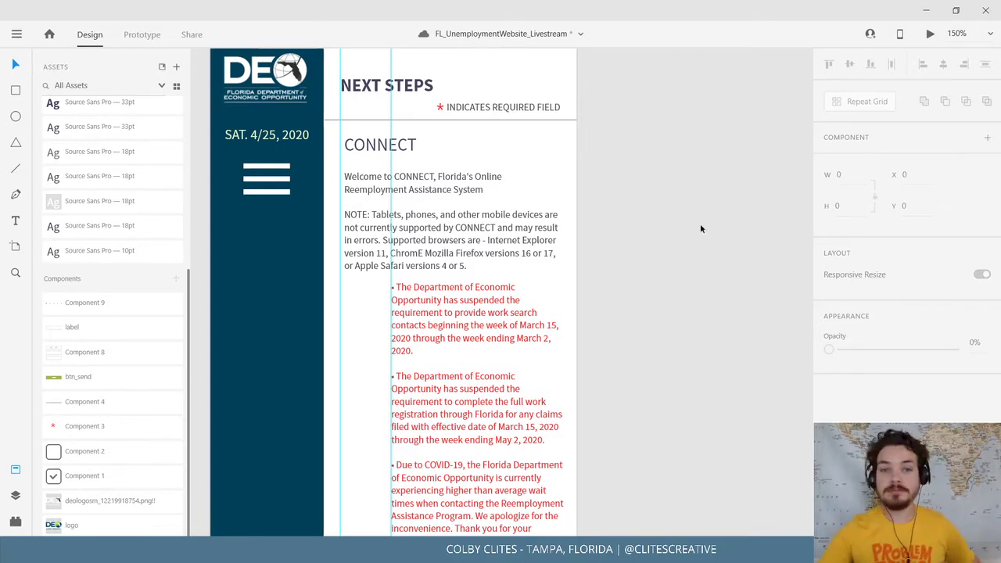
scroll(643, 101, "down", 5)
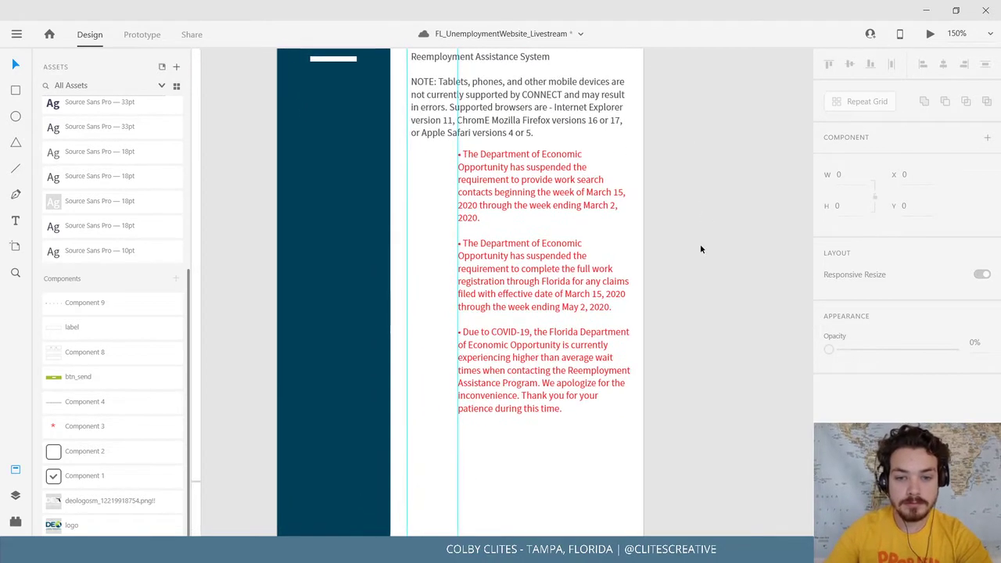
scroll(700, 249, "down", 2)
scroll(704, 291, "down", 5)
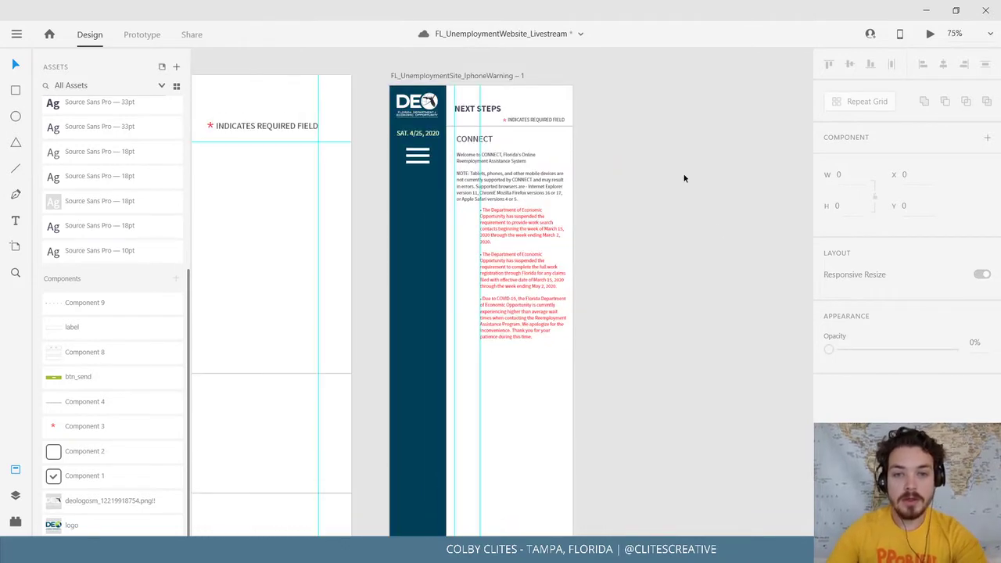
left_click_drag(666, 183, 805, 480)
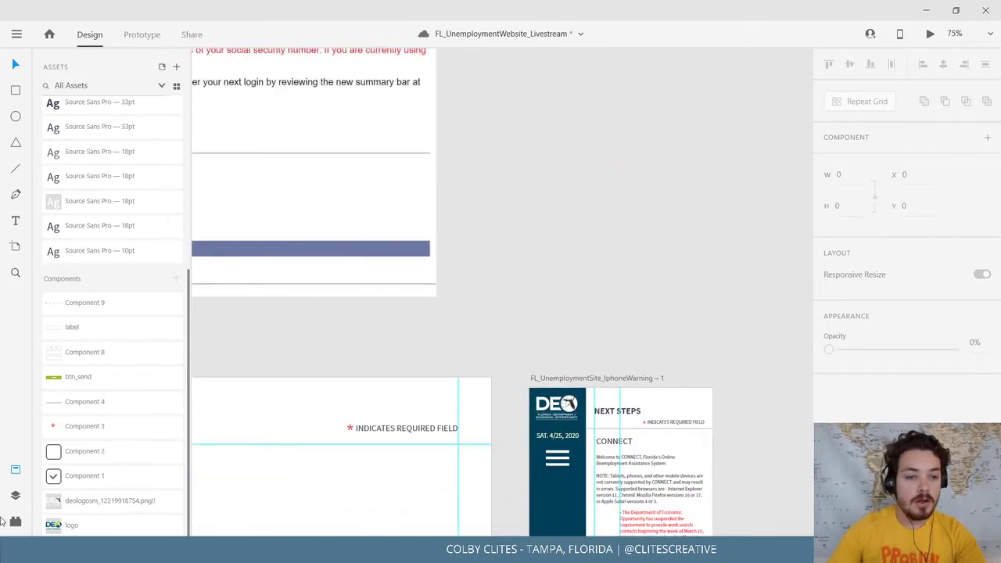
left_click(16, 473)
left_click_drag(409, 417, 719, 86)
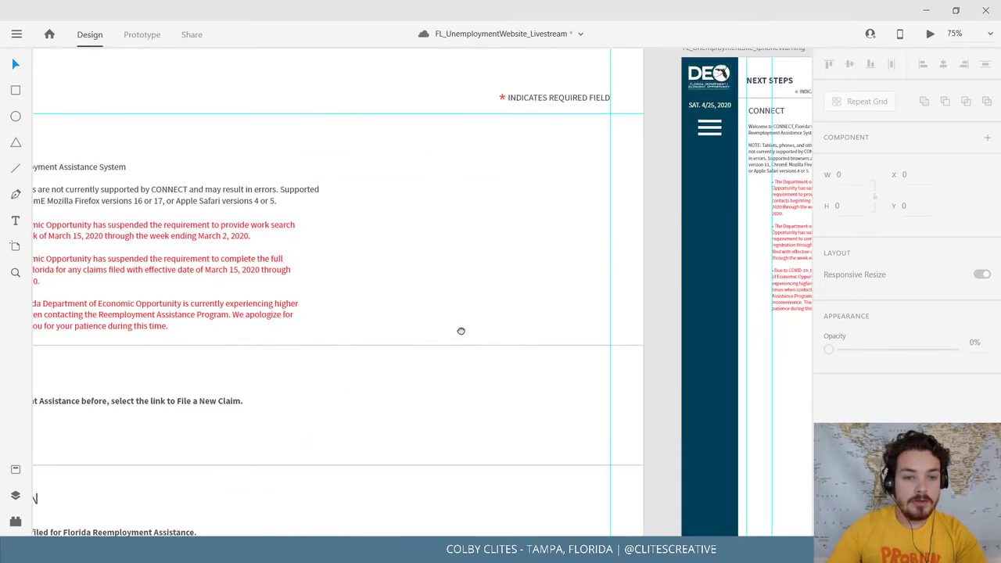
left_click_drag(438, 347, 115, 301)
left_click_drag(629, 301, 607, 391)
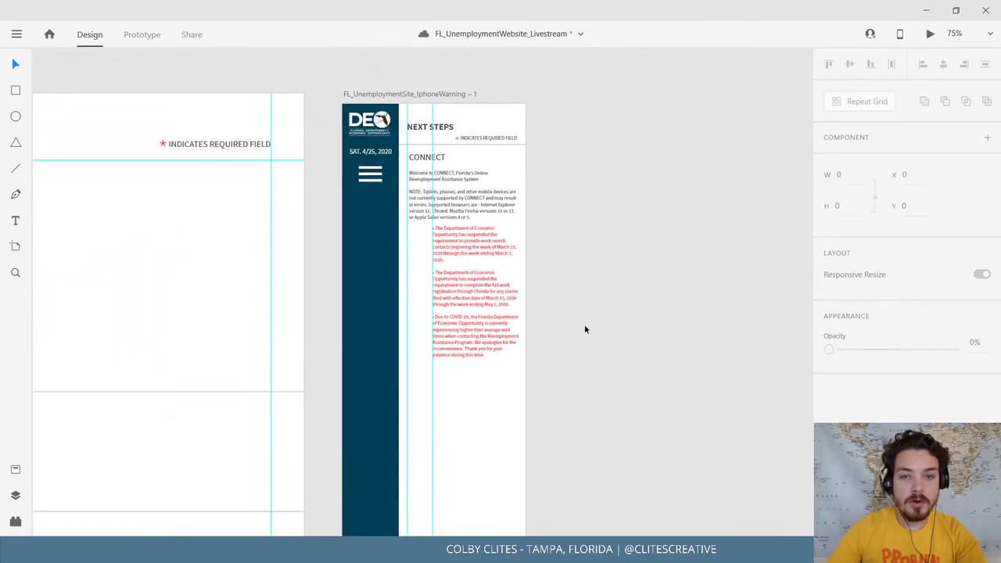
Duplicate the header divider line and place the copy below the red notices at X 116.5, Y 542.5.
left_click(518, 146)
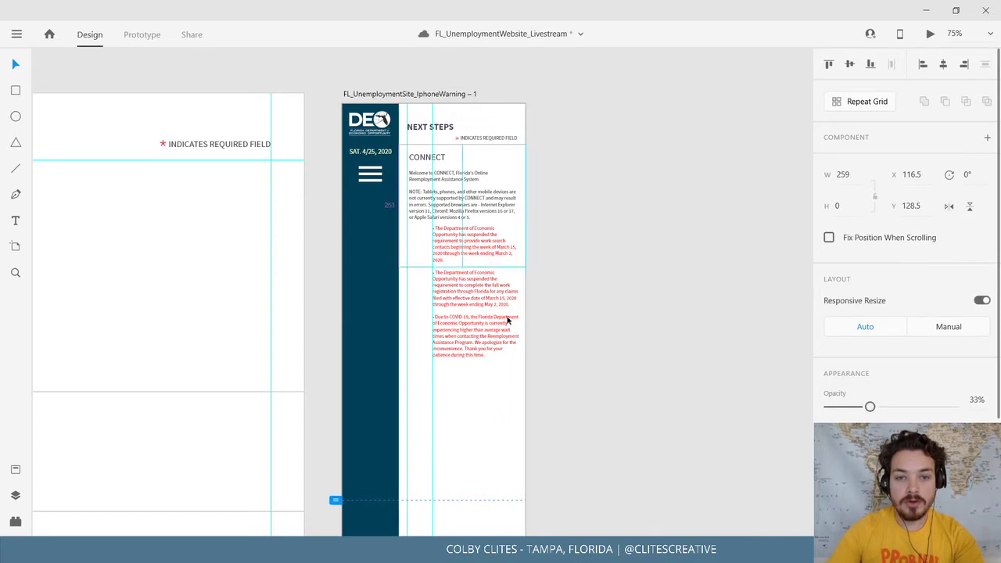
left_click_drag(507, 319, 504, 372)
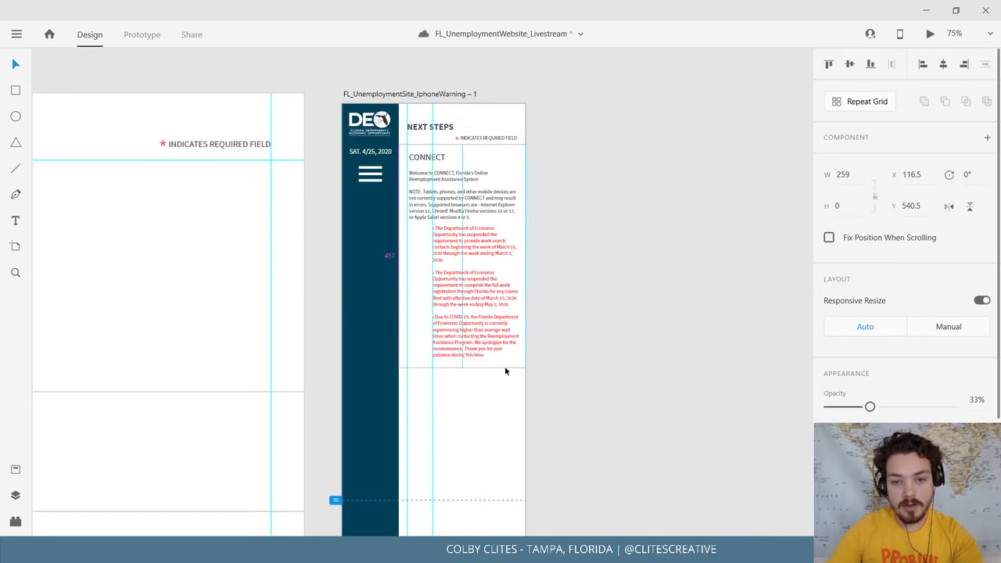
key("Down")
key("Down")
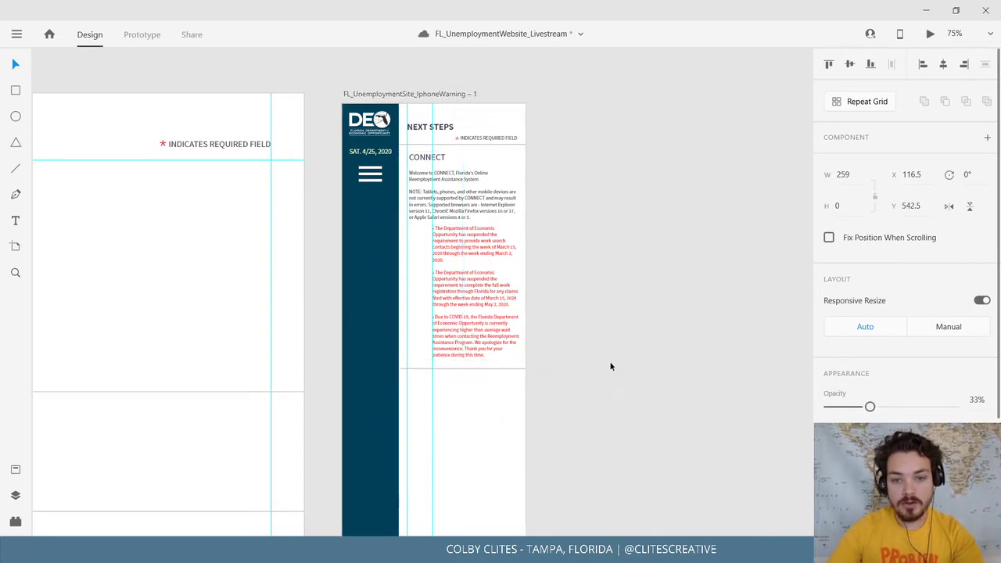
left_click(610, 364)
scroll(443, 343, "left", 4)
scroll(442, 342, "left", 7)
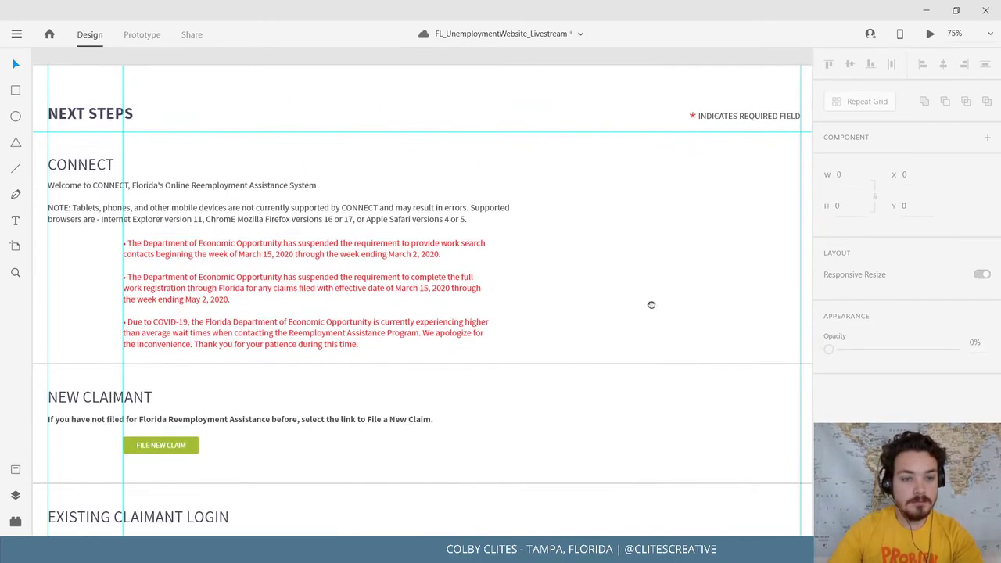
Copy the desktop page's NEW CLAIMANT heading, instruction text and button to the iPhone artboard at X 133, Y 560, and ungroup them.
scroll(650, 304, "down", 2)
left_click(298, 296)
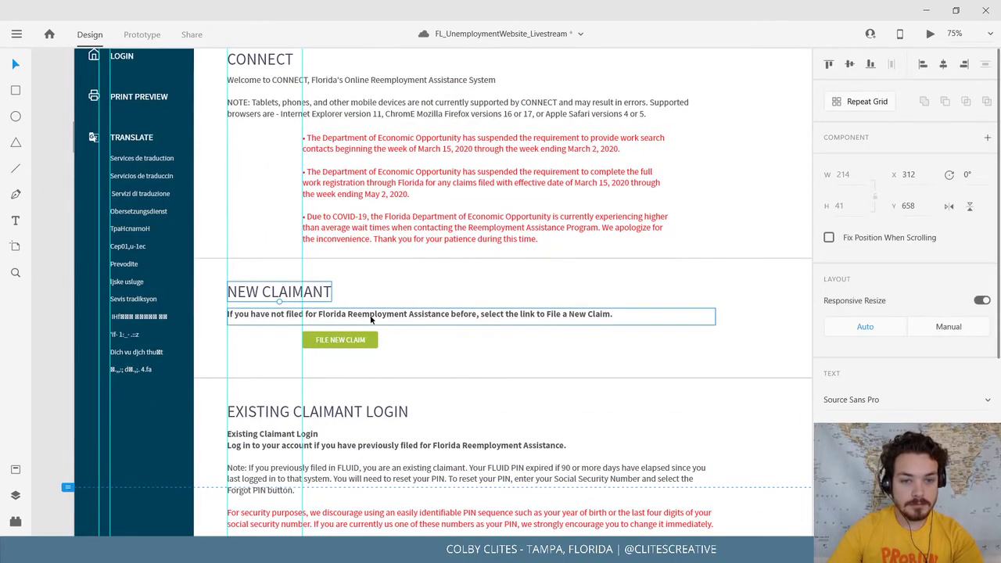
left_click(351, 314, "shift")
left_click(344, 340, "shift")
scroll(638, 338, "right", 15)
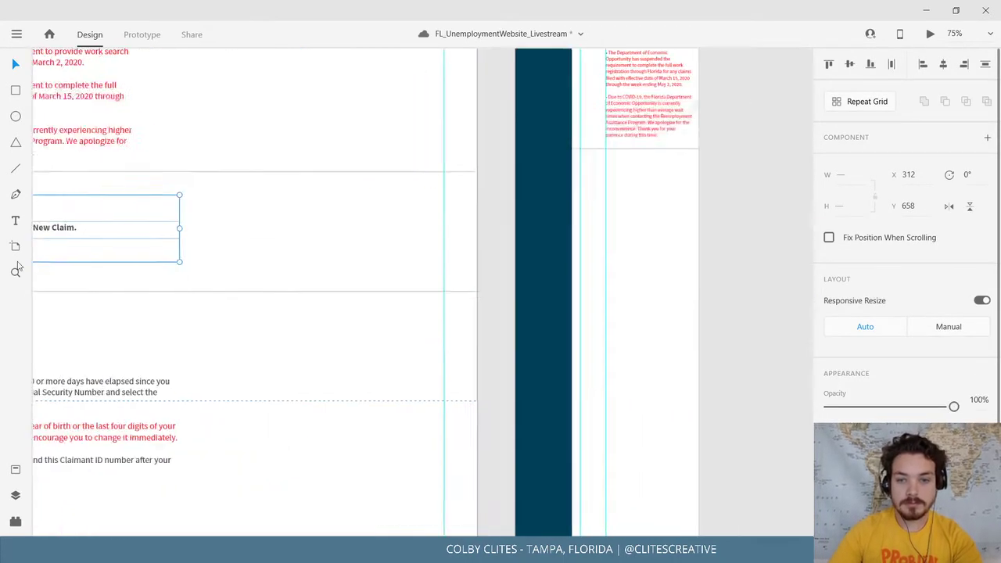
left_click(391, 61)
key("ctrl+v")
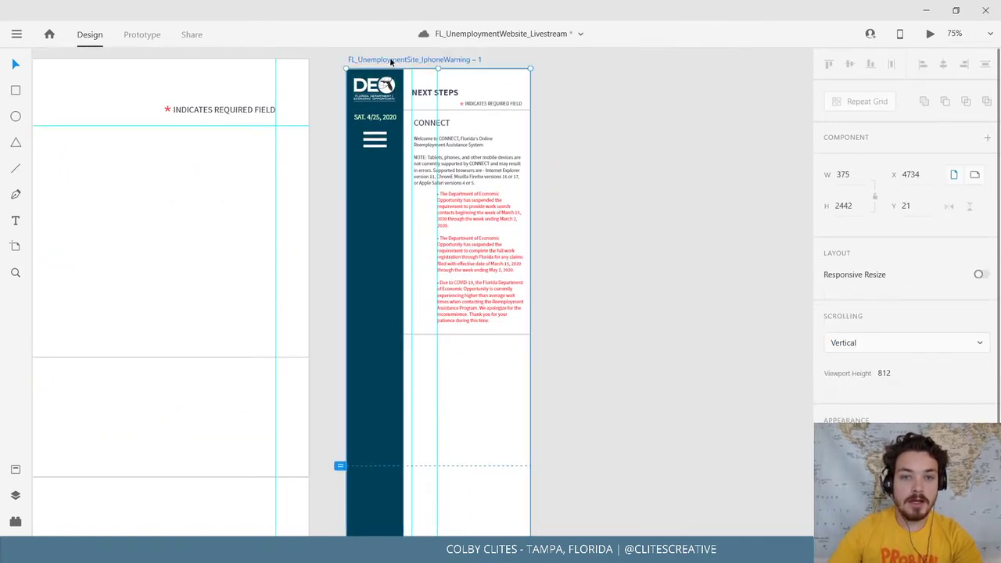
left_click_drag(538, 400, 449, 353)
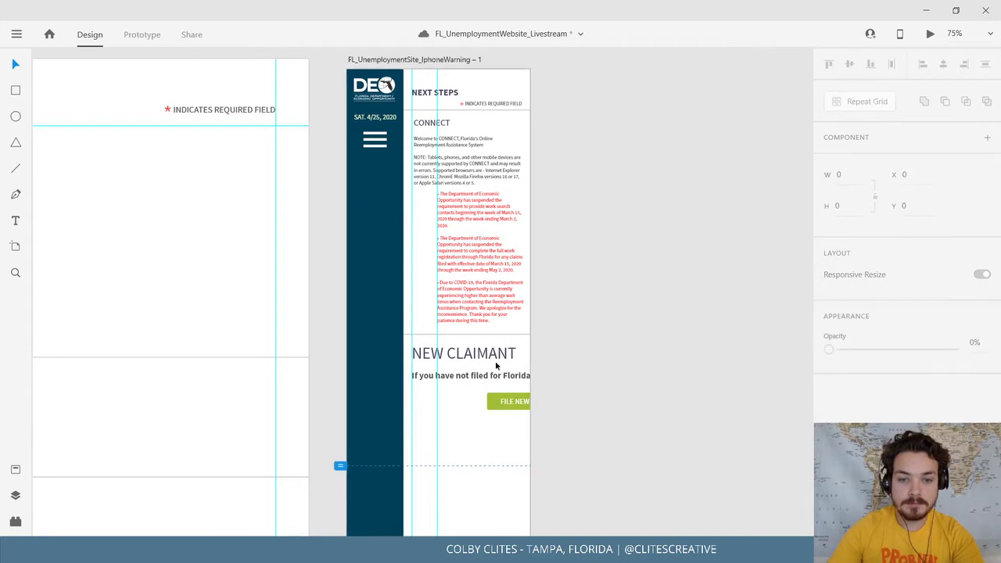
right_click(588, 311)
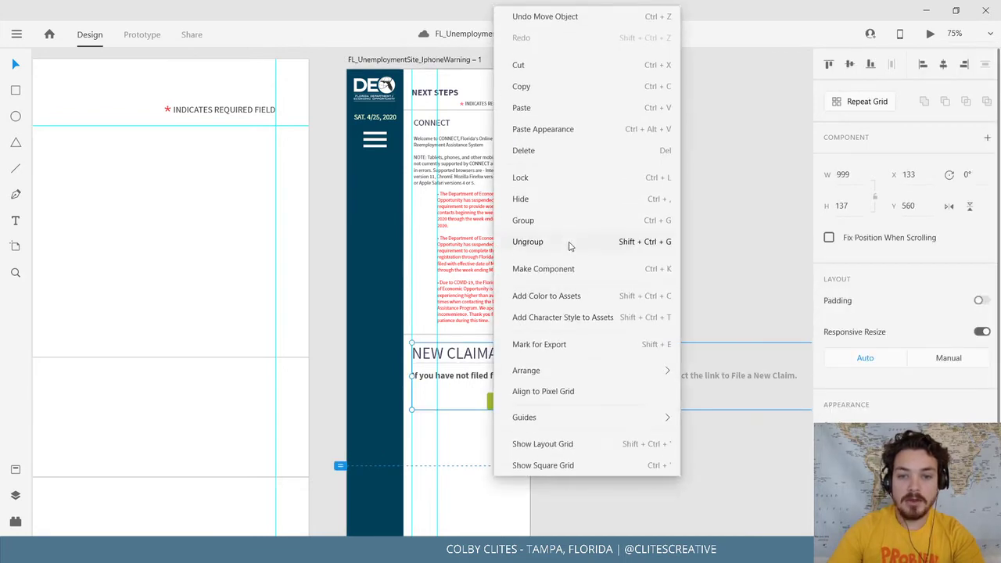
left_click(570, 244)
Shorten the iPhone artboard's CONNECT content group to a height of 436 so it ends above the divider line.
left_click(519, 303)
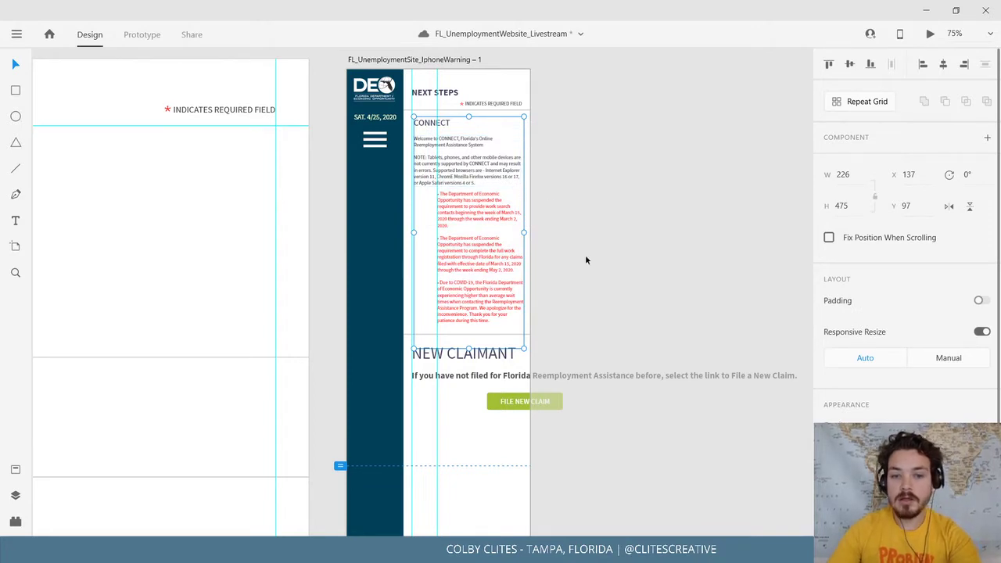
left_click_drag(469, 349, 473, 330)
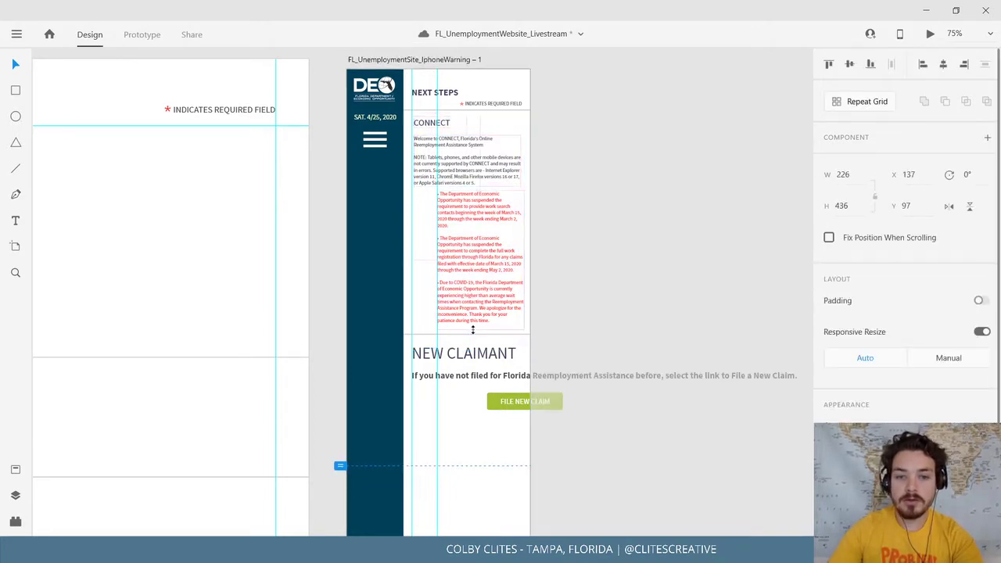
left_click(599, 271)
Apply the Source Sans Pro 18pt character style used for section headings to the NEW CLAIMANT heading.
scroll(626, 253, "down", 2)
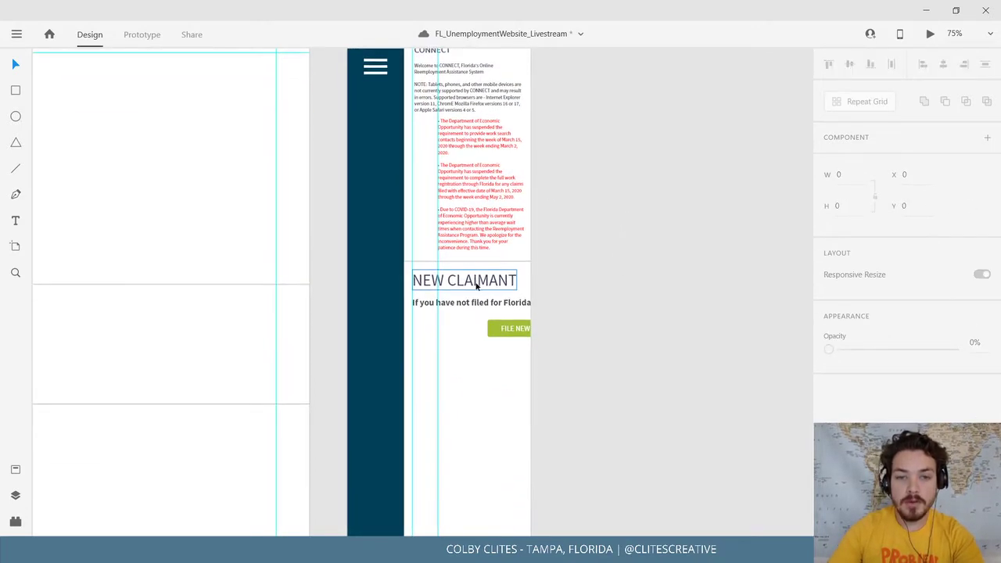
left_click(476, 286)
left_click(16, 469)
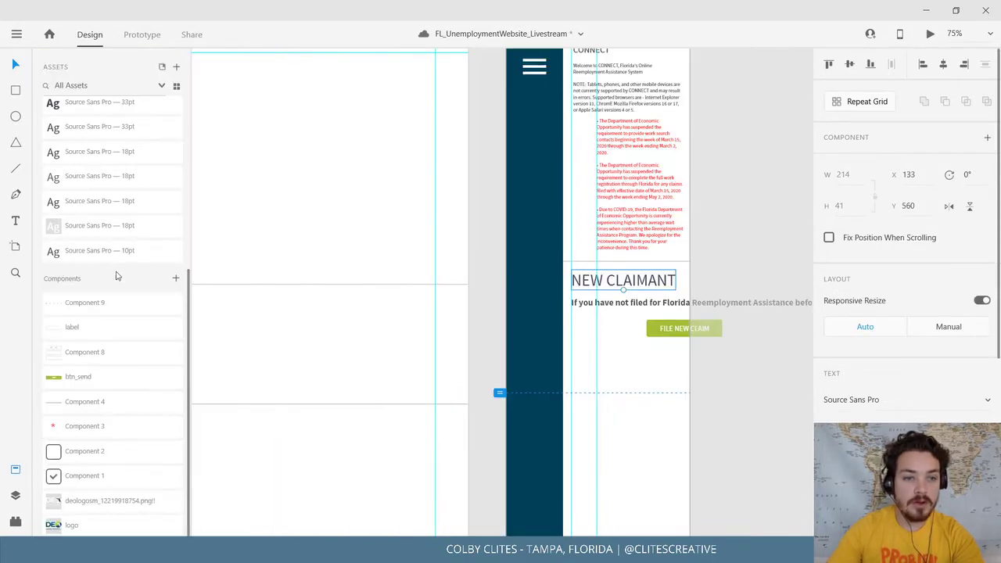
scroll(125, 282, "up", 4)
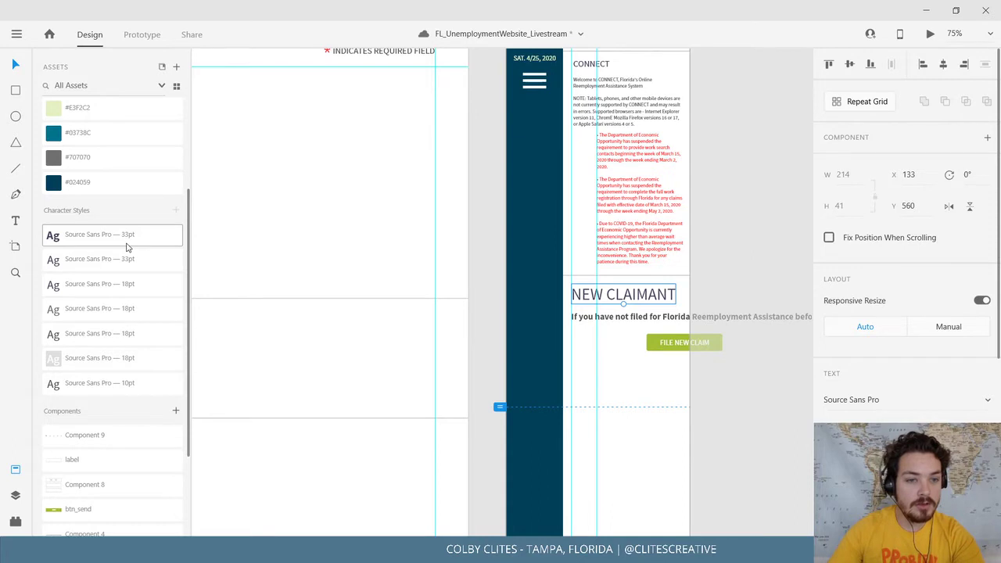
mouse_move(131, 260)
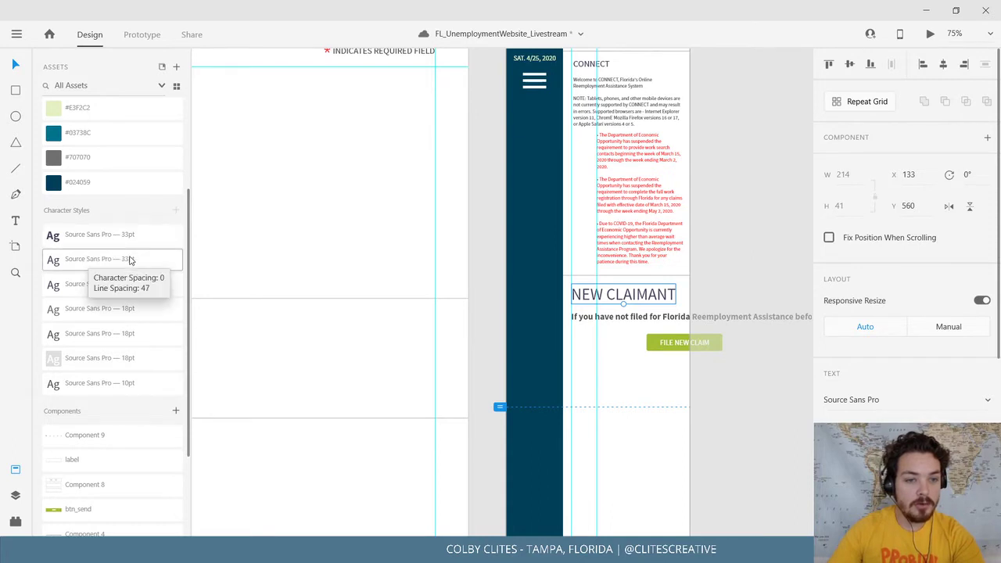
double_click(592, 67)
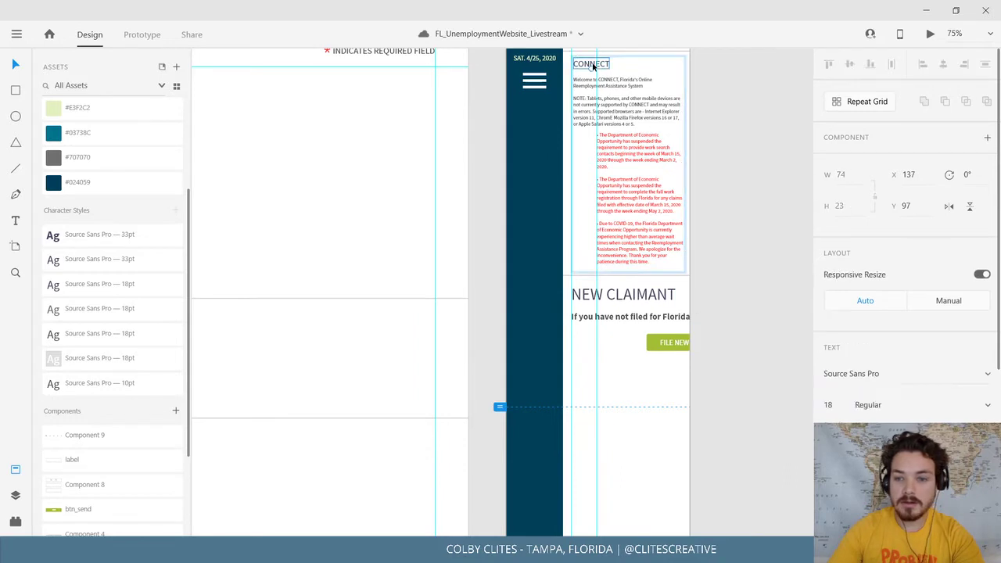
double_click(650, 294)
triple_click(650, 295)
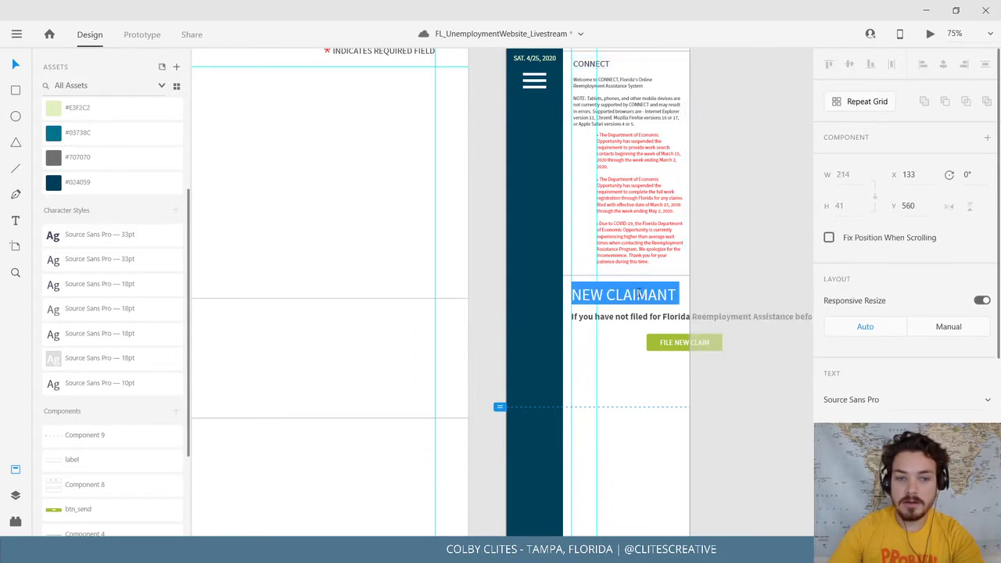
left_click(123, 286)
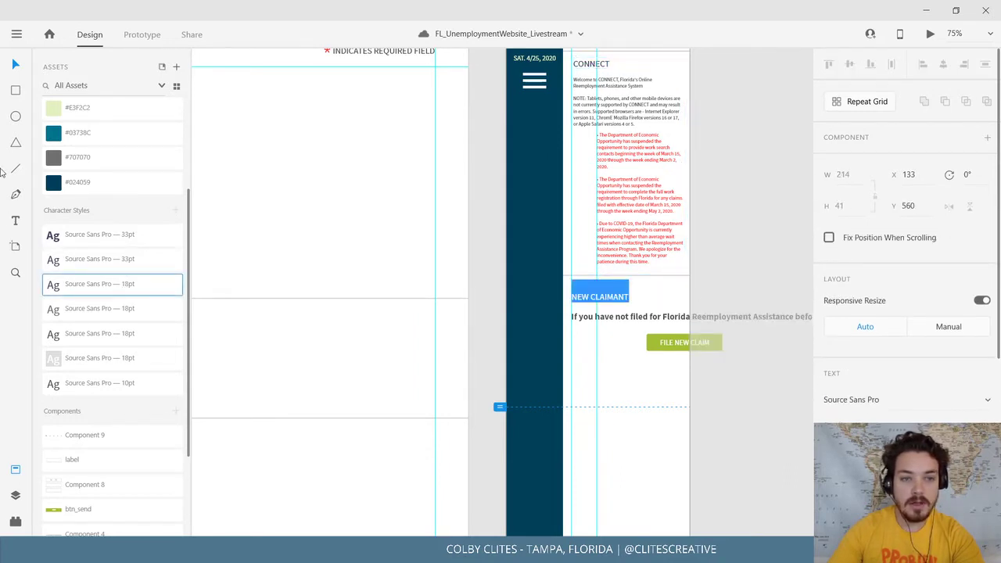
left_click(11, 66)
left_click(700, 285)
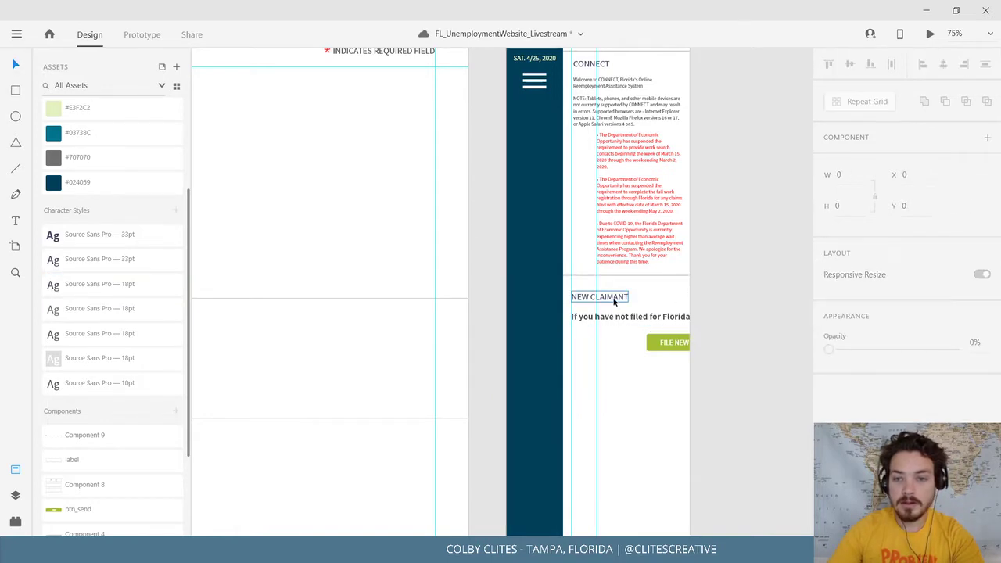
Move the NEW CLAIMANT heading up closer to the divider line, at X 133, Y 562.
left_click(615, 300)
left_click_drag(615, 300, 617, 294)
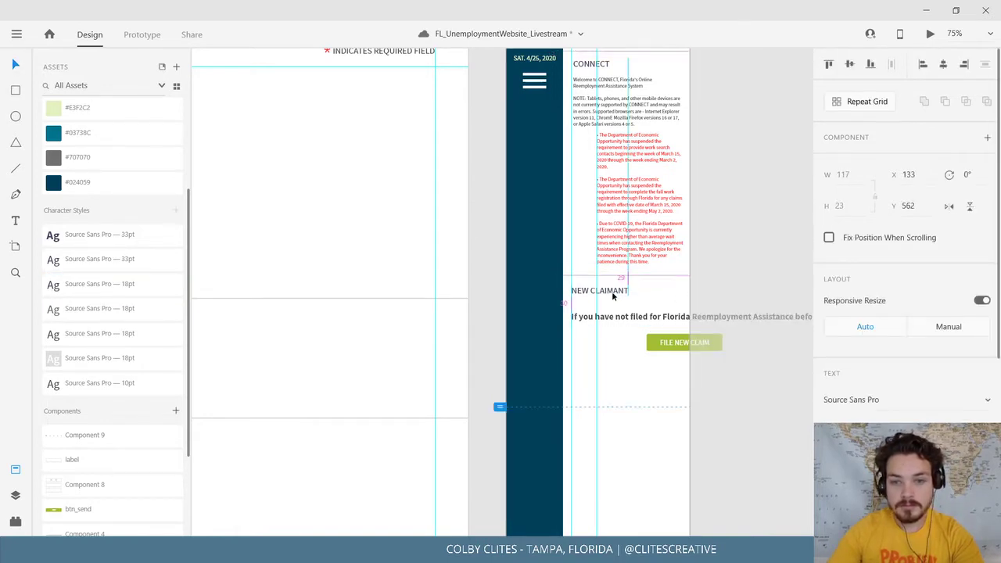
left_click(711, 276)
Apply the Source Sans Pro 10pt character style to the instruction text below NEW CLAIMANT and hide the document assets.
left_click(648, 319)
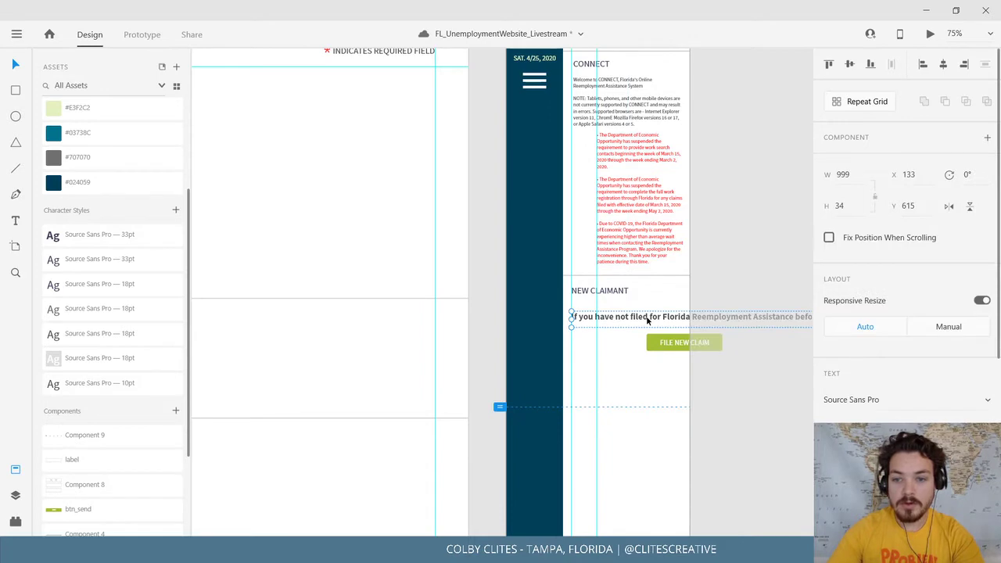
left_click(107, 385)
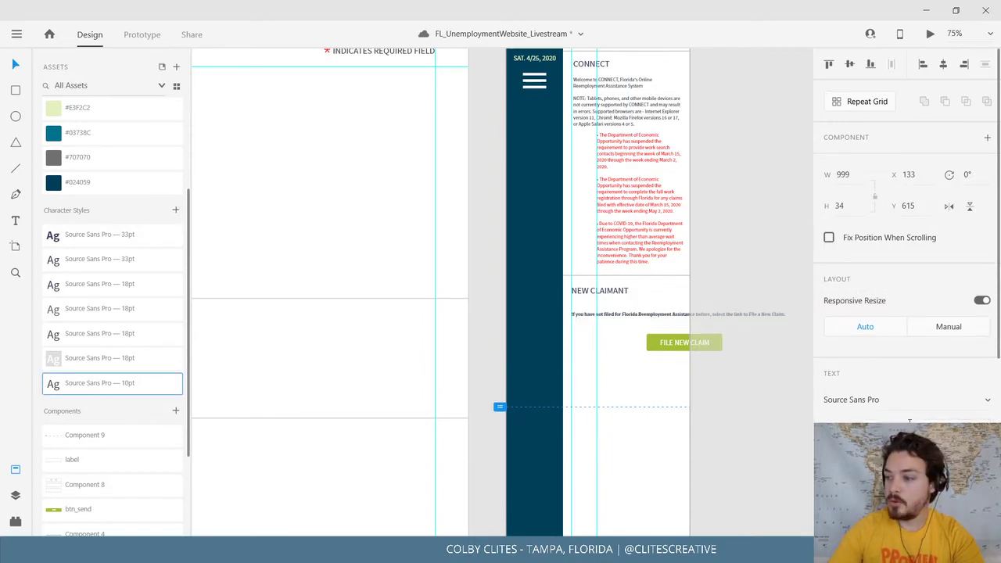
left_click_drag(782, 377, 637, 353)
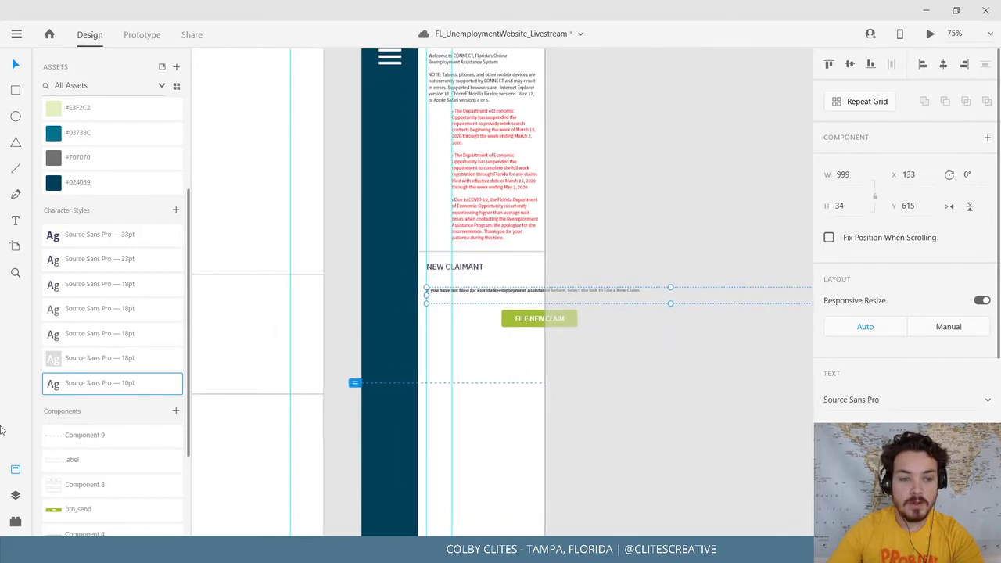
left_click(15, 470)
Narrow the NEW CLAIMANT instruction text box to about 230 wide so it wraps inside the iPhone artboard.
left_click_drag(333, 381, 369, 382)
key("ctrl+equal")
key("ctrl+equal")
key("ctrl+equal")
left_click_drag(559, 384, 750, 385)
left_click_drag(503, 302, 431, 312)
key("ctrl+minus")
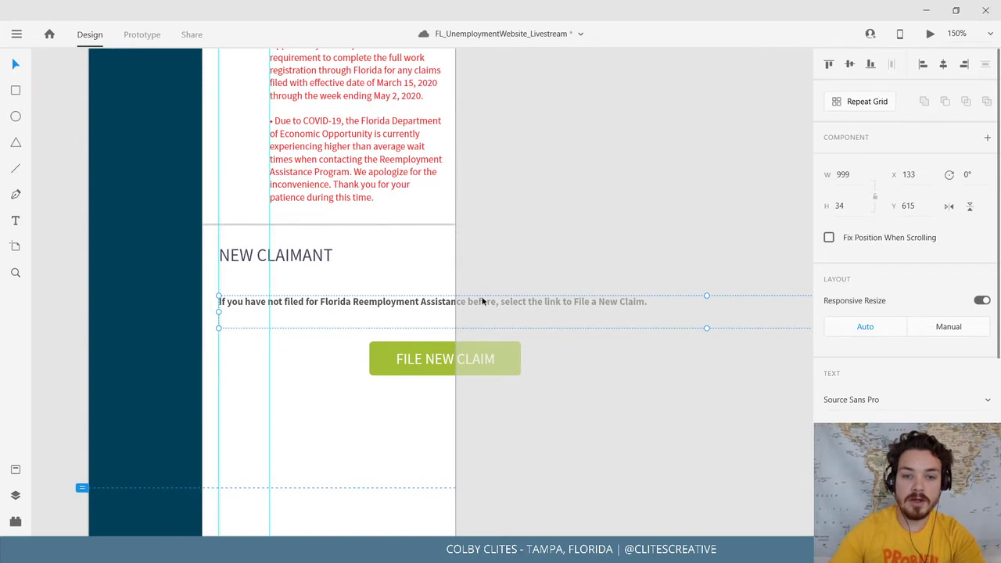
mouse_move(218, 311)
left_mouse_down()
mouse_move(720, 313)
mouse_move(218, 308)
left_mouse_up()
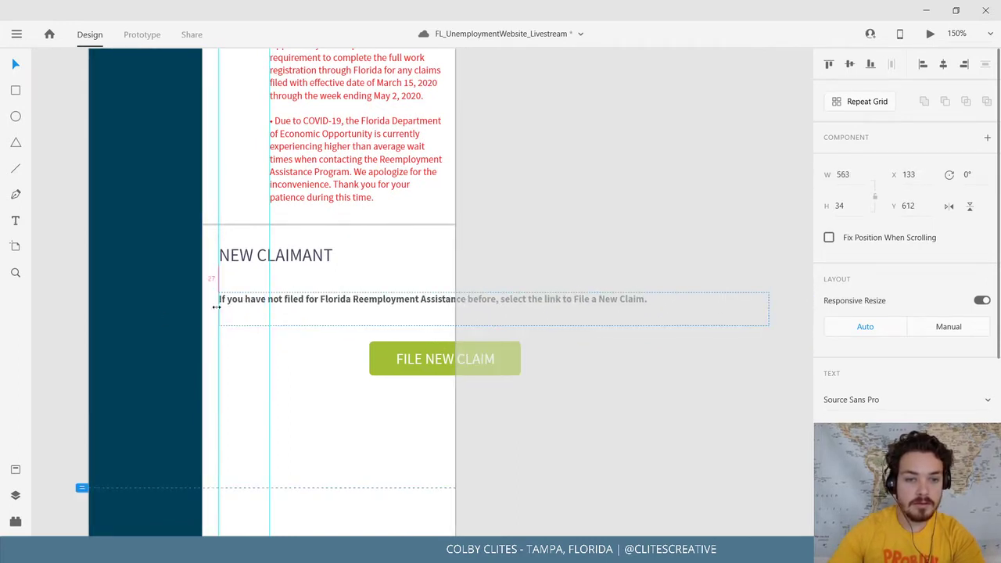
left_click_drag(768, 310, 442, 312)
left_click(507, 329)
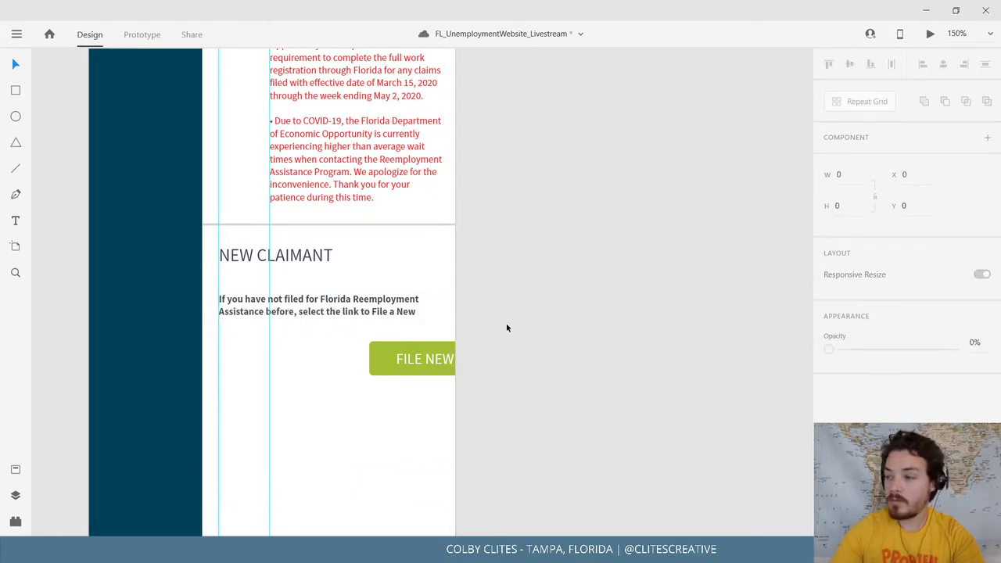
Move the instruction text up so it sits closely beneath the NEW CLAIMANT heading, keeping it aligned at X 133.
left_click_drag(378, 319, 373, 308)
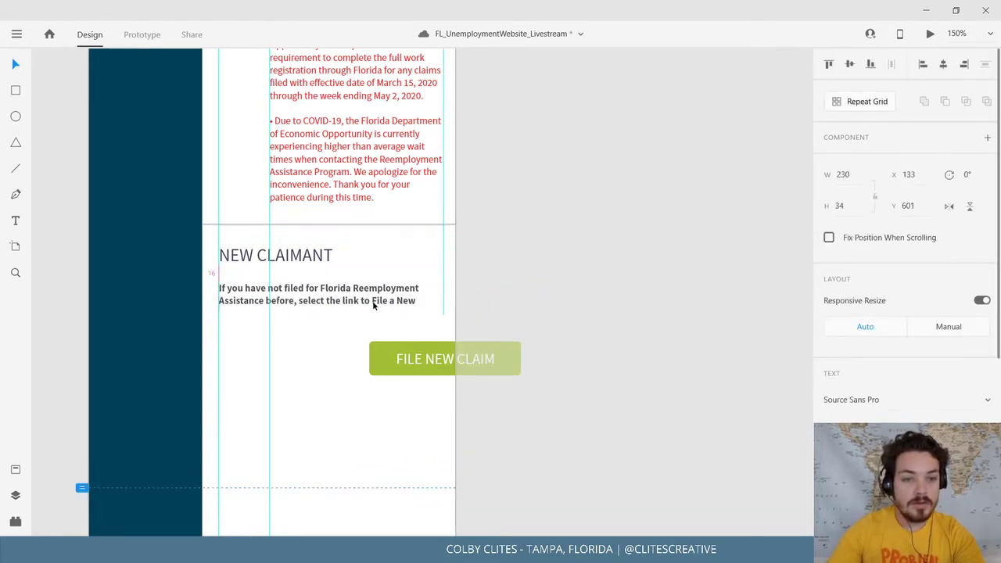
left_click(532, 294)
left_click_drag(262, 308, 280, 297)
Place the FILE NEW CLAIM button below the instruction text on the indented guide at X 185, Y 639.
left_click(507, 352)
left_click_drag(443, 356, 336, 335)
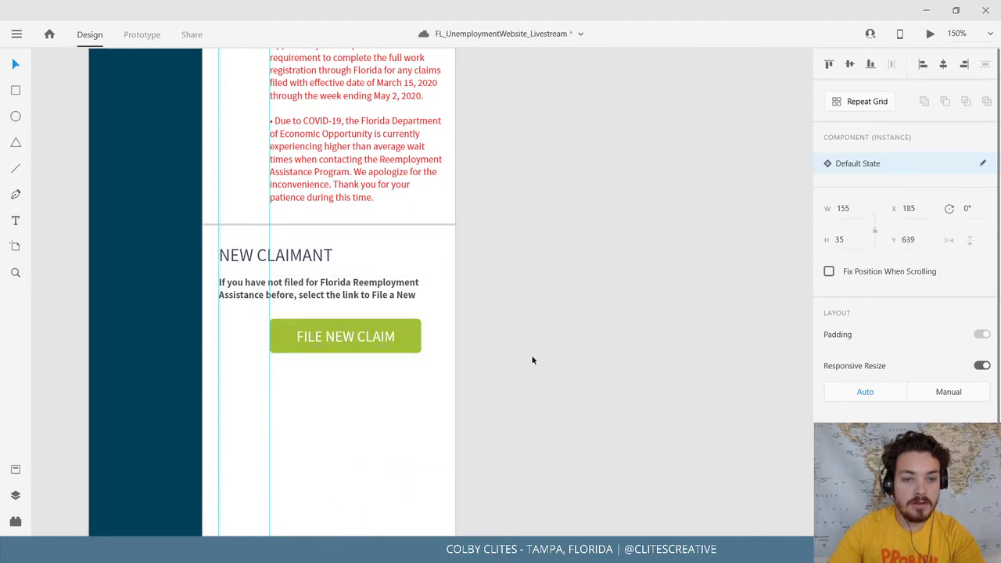
left_click(533, 358)
Duplicate the divider line above NEW CLAIMANT and place the copy below the FILE NEW CLAIM button.
left_click_drag(534, 354, 631, 317)
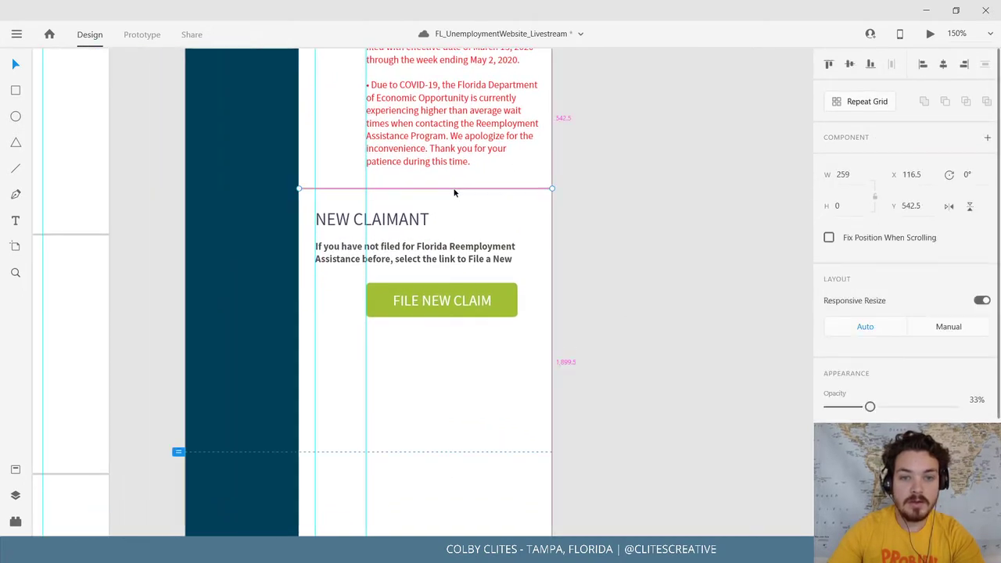
left_click_drag(430, 366, 449, 342)
left_click(596, 341)
Preview the FL_UnemploymentSite_IphoneWarning – 1 artboard in a maximized preview window.
scroll(630, 413, "up", 2)
scroll(630, 414, "left", 1)
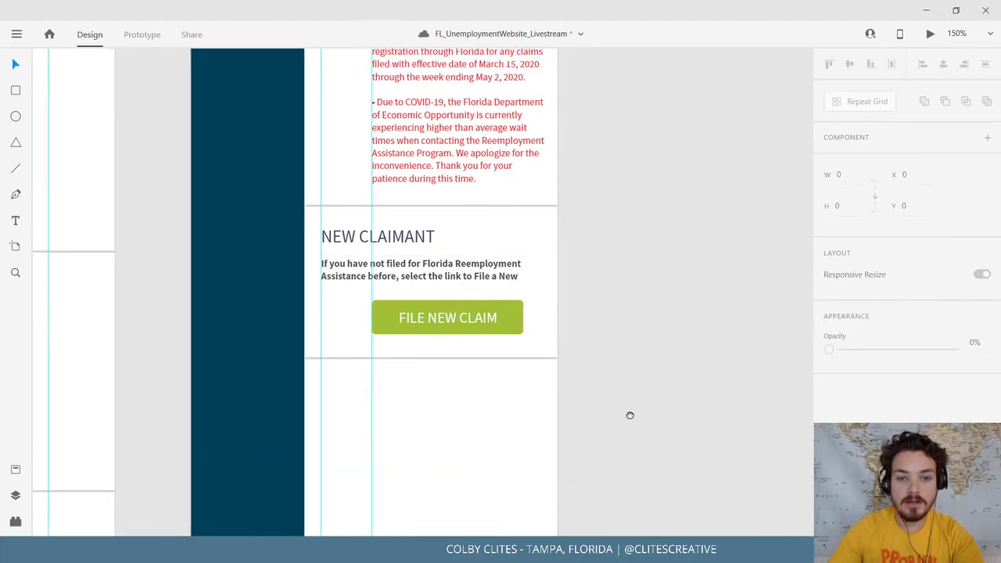
scroll(636, 427, "down", 5)
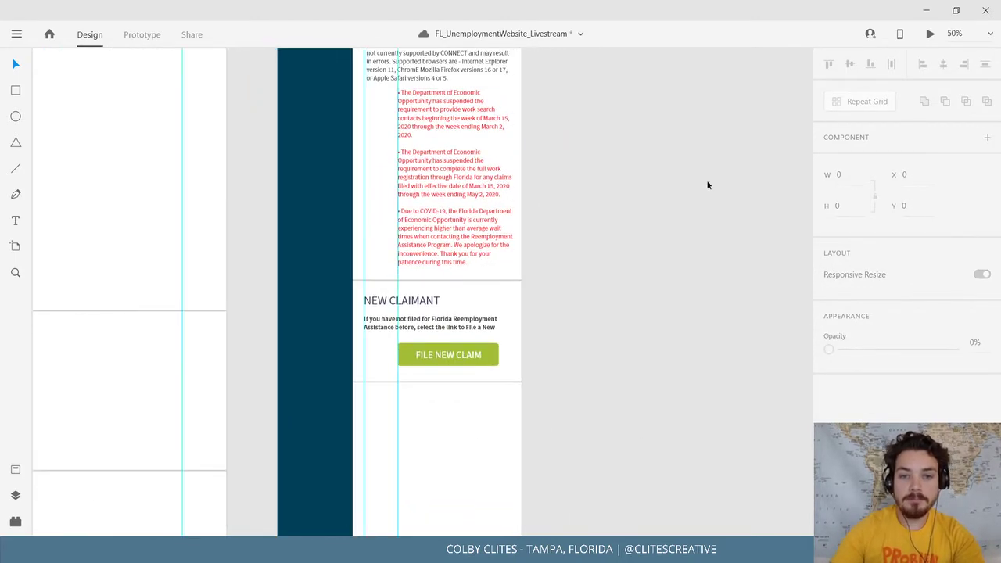
scroll(649, 464, "up", 4)
left_click_drag(650, 464, 650, 462)
left_click(274, 196)
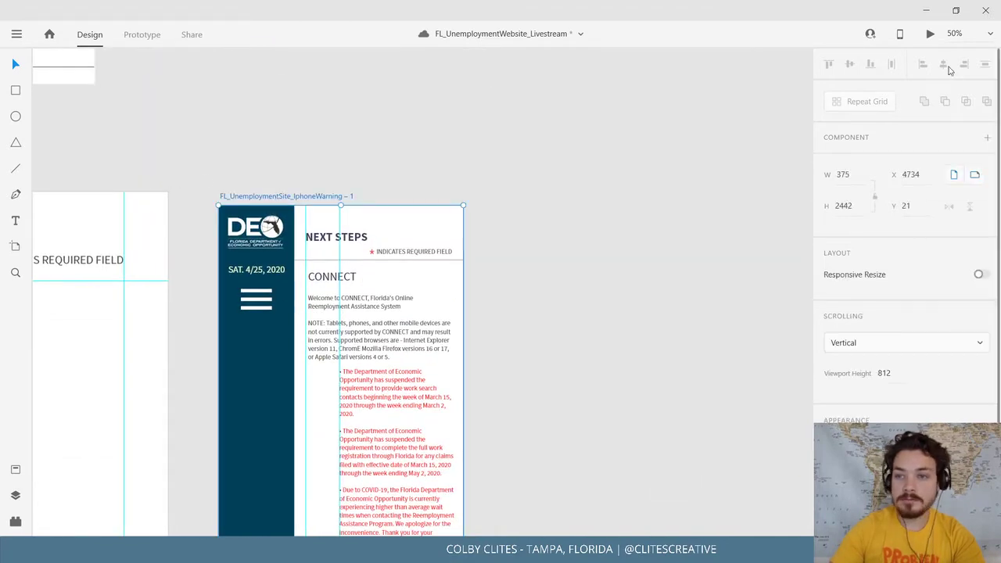
left_click(929, 37)
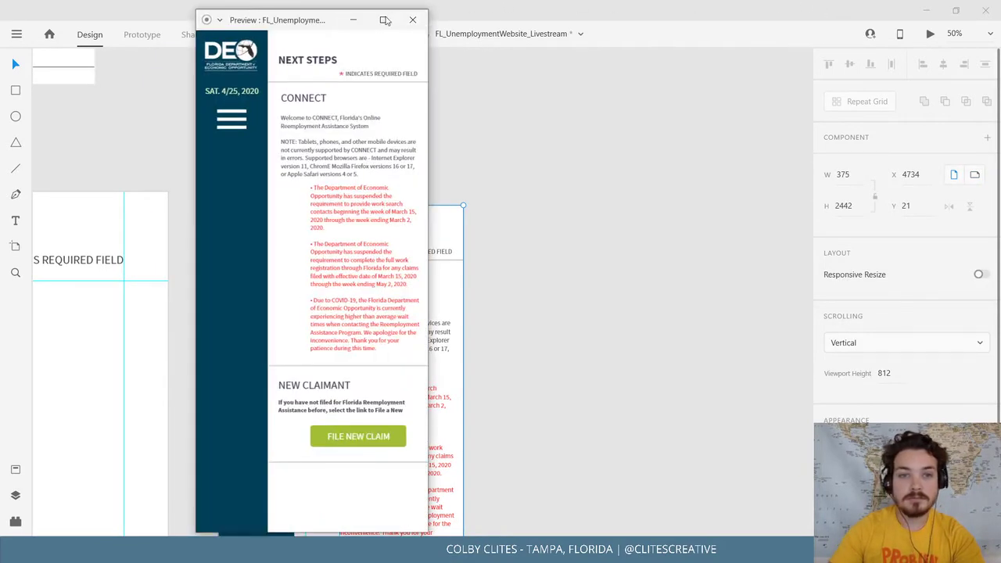
left_click(383, 20)
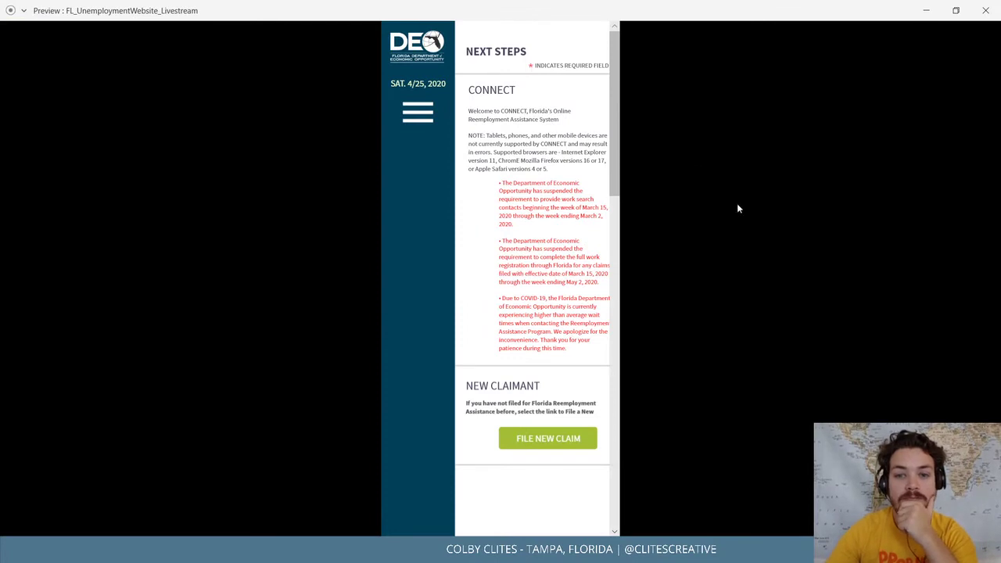
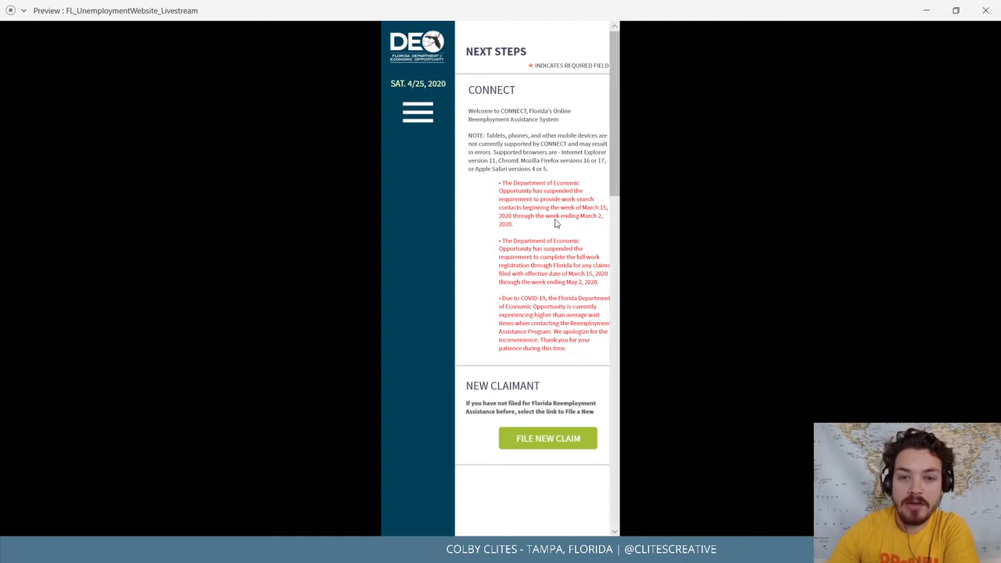
Examine how the sidebar logo, date, menu icon and page content behave while scrolling the previewed iPhone page down to its footer.
scroll(539, 233, "down", 4)
scroll(534, 232, "up", 4)
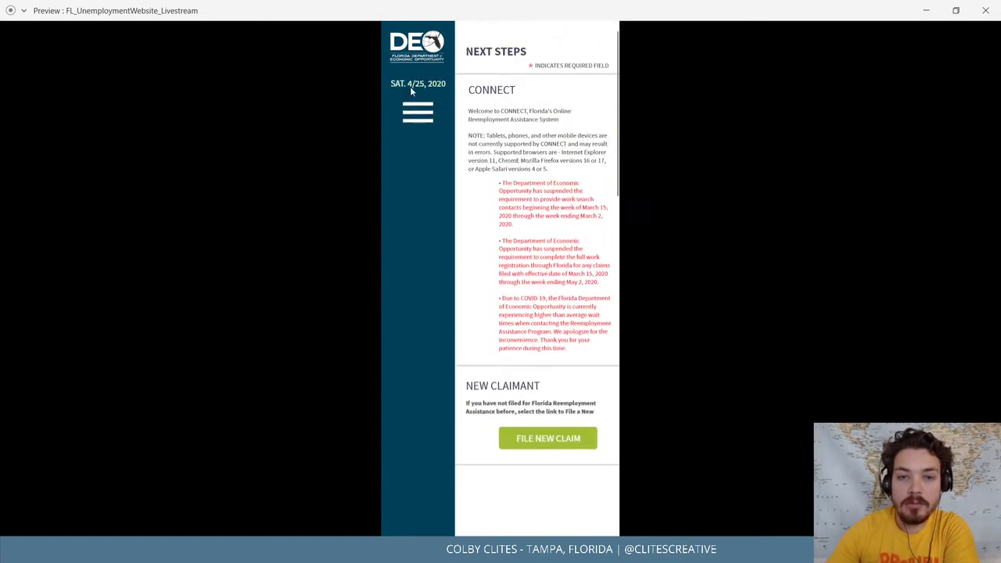
scroll(448, 110, "down", 4)
scroll(448, 105, "up", 4)
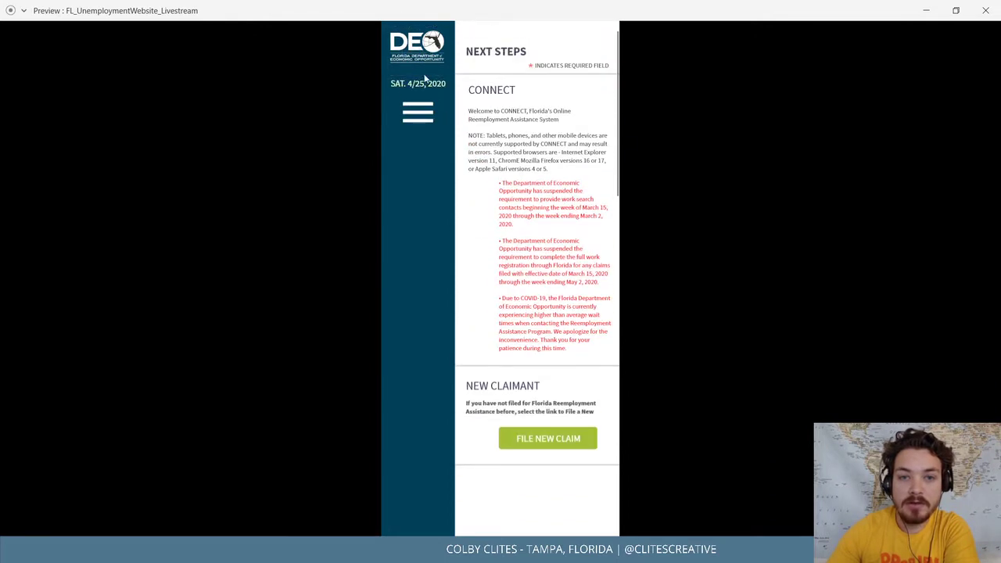
scroll(428, 46, "down", 4)
scroll(427, 68, "up", 4)
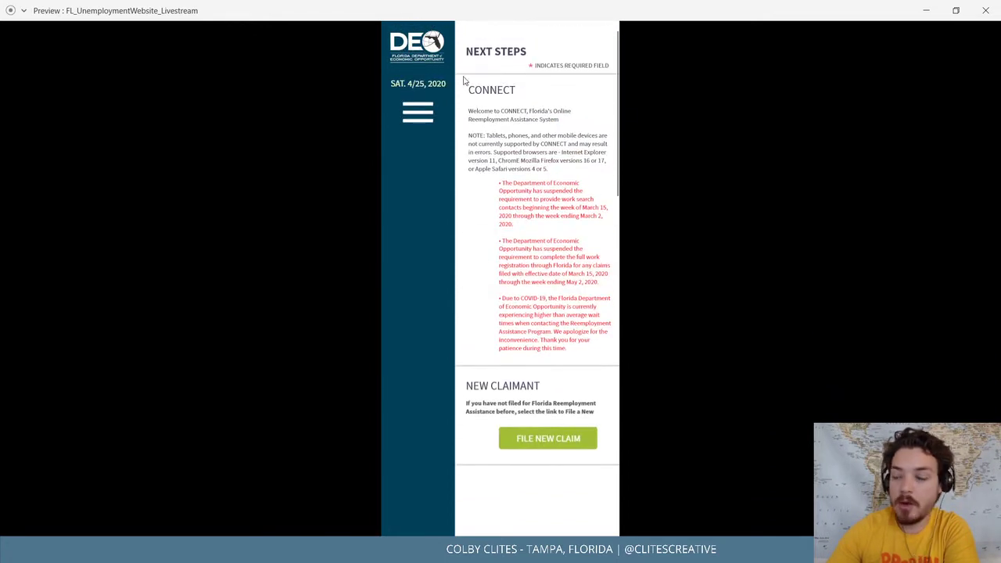
scroll(585, 188, "down", 10)
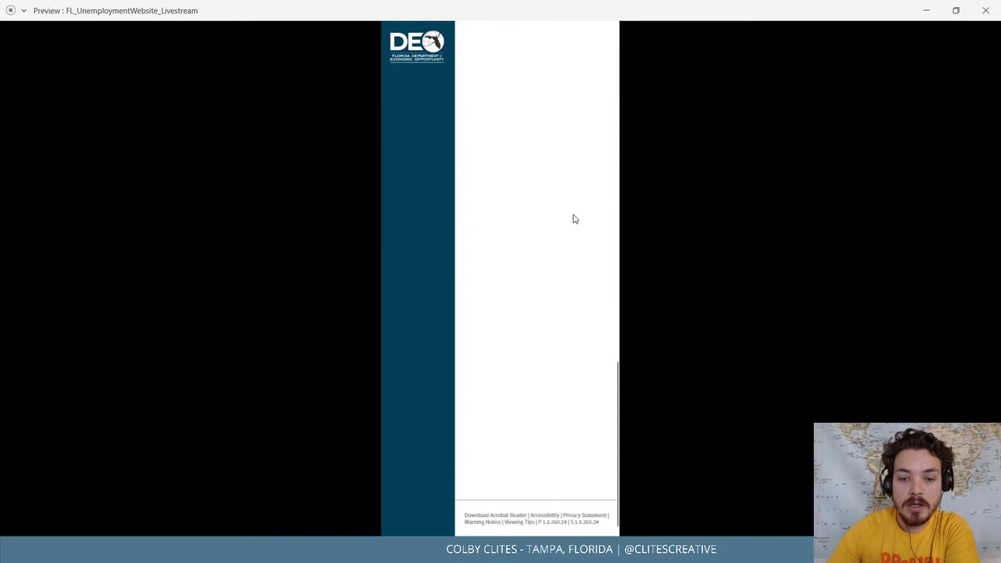
Return to the beginning of the previewed iPhone page and close the preview.
scroll(559, 253, "up", 10)
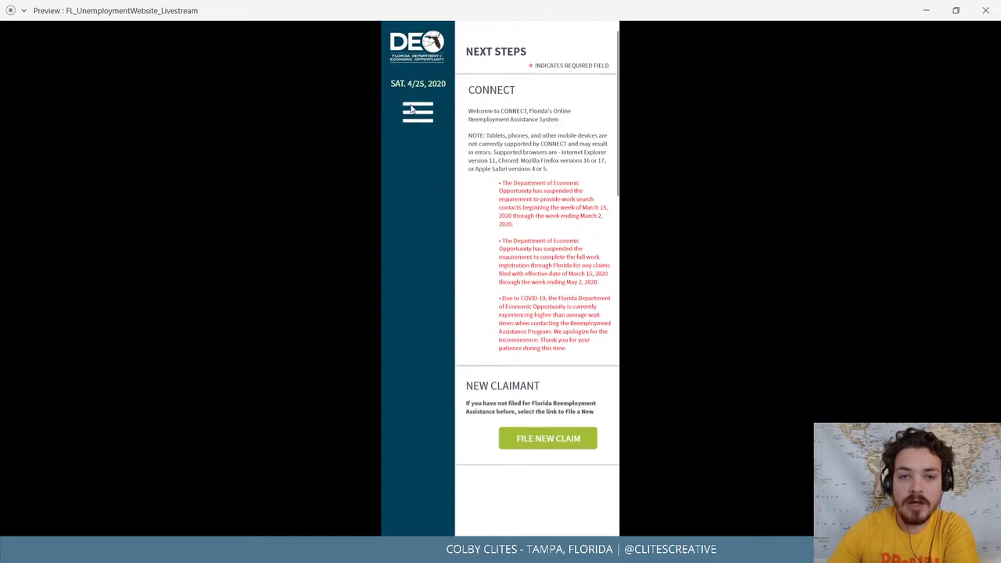
left_click(985, 10)
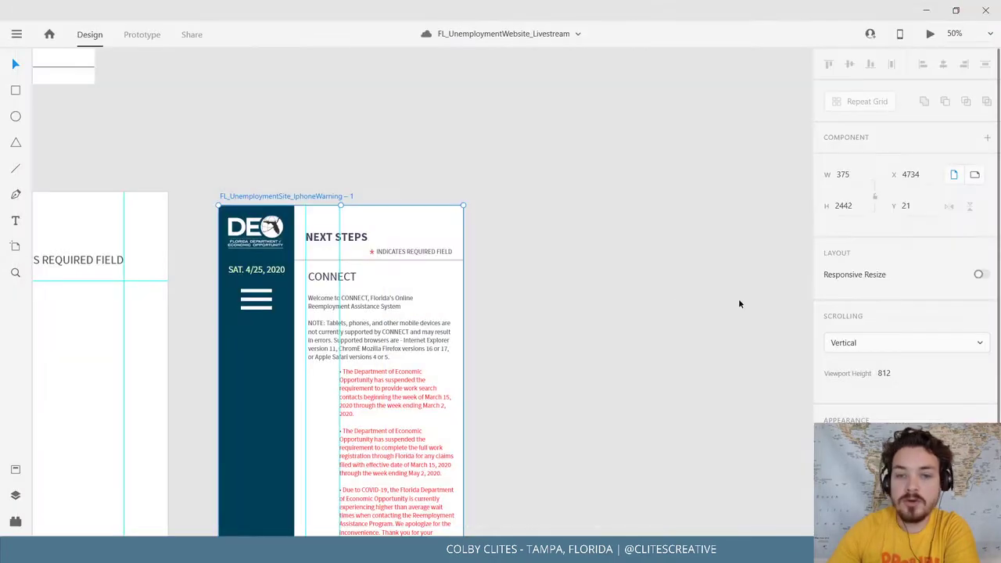
Add a vertical guide at X 340 along the FILE NEW CLAIM button's right edge and move the INDICATES REQUIRED FIELD label to X 213, Y 41.
left_click_drag(574, 413, 548, 375)
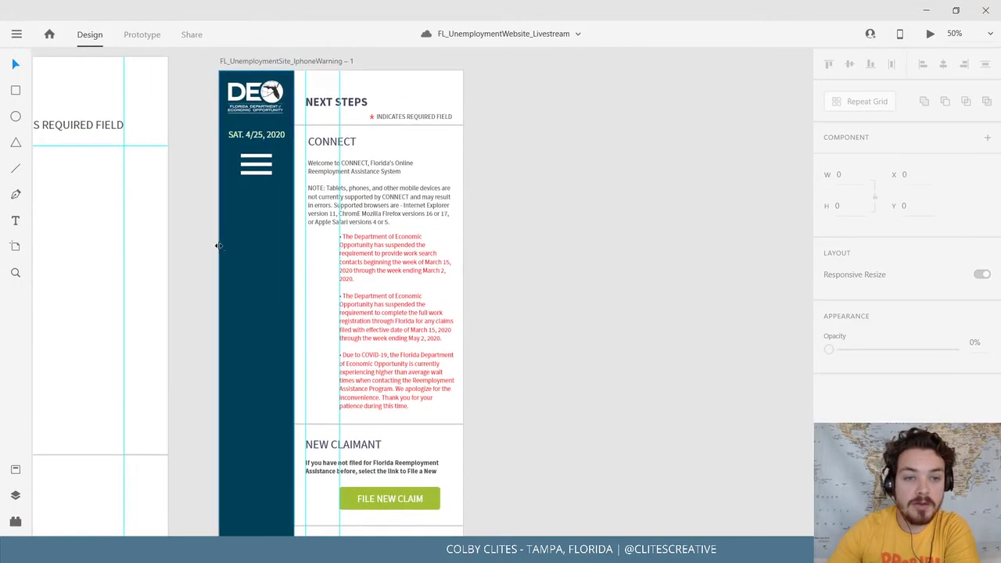
left_click_drag(246, 244, 441, 259)
left_click(546, 261)
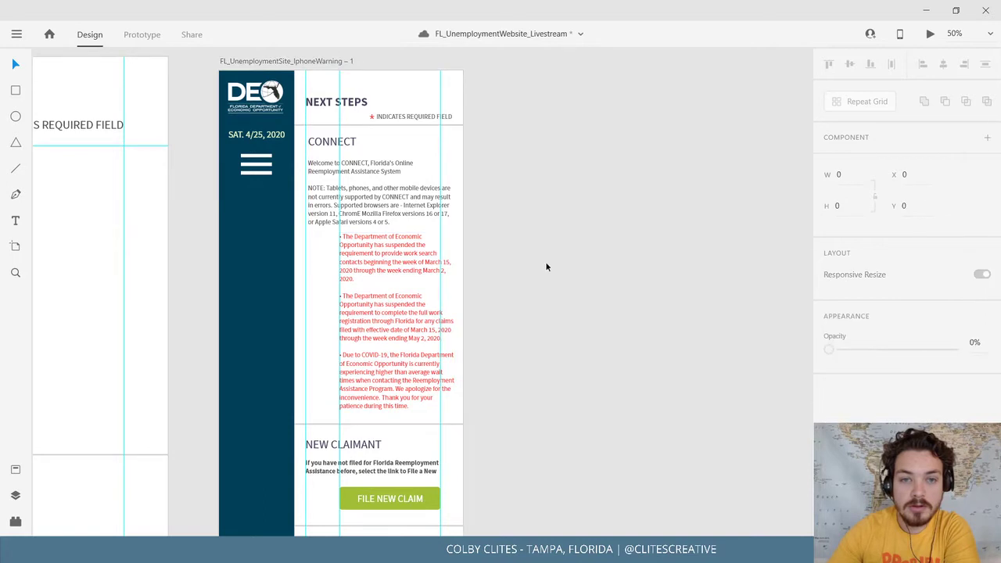
left_click_drag(543, 261, 641, 318)
left_click_drag(512, 179, 494, 177)
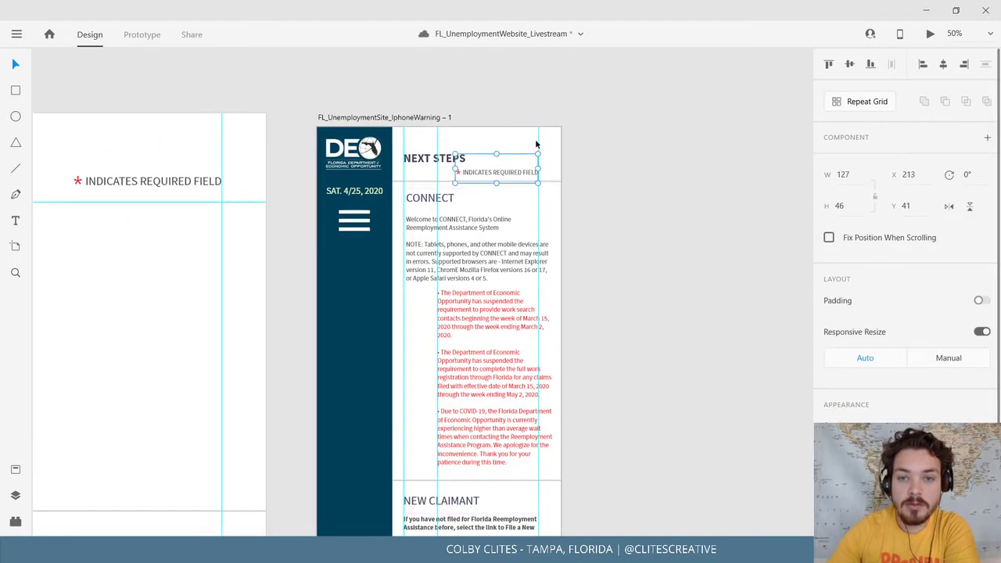
Check the X position of the vertical guide along the FILE NEW CLAIM button's right edge.
left_click(536, 144)
key("ctrl+z")
left_click_drag(538, 142, 540, 143)
key("ctrl+z")
scroll(605, 178, "down", 3)
scroll(604, 178, "down", 2)
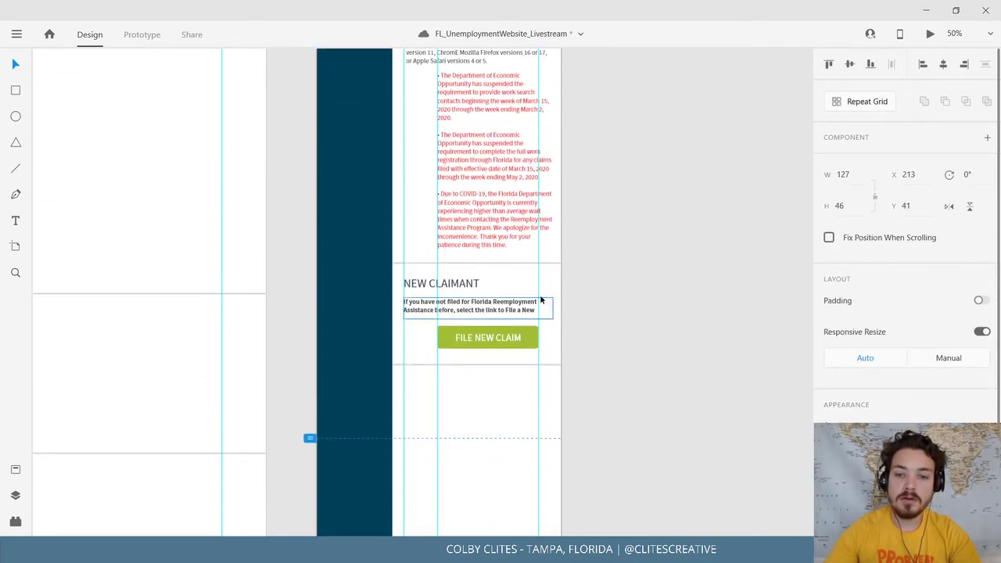
left_click_drag(537, 270, 538, 273)
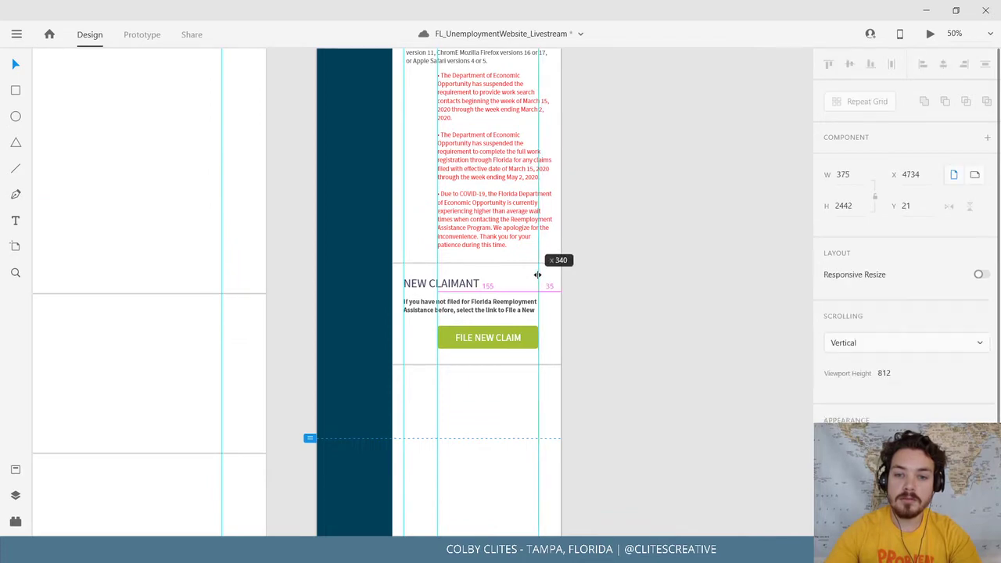
Copy the FILE NEW CLAIM button and paste it into the FL_UnemploymentSite_IphoneWarning artboard at X 185, Y 639.
double_click(523, 337)
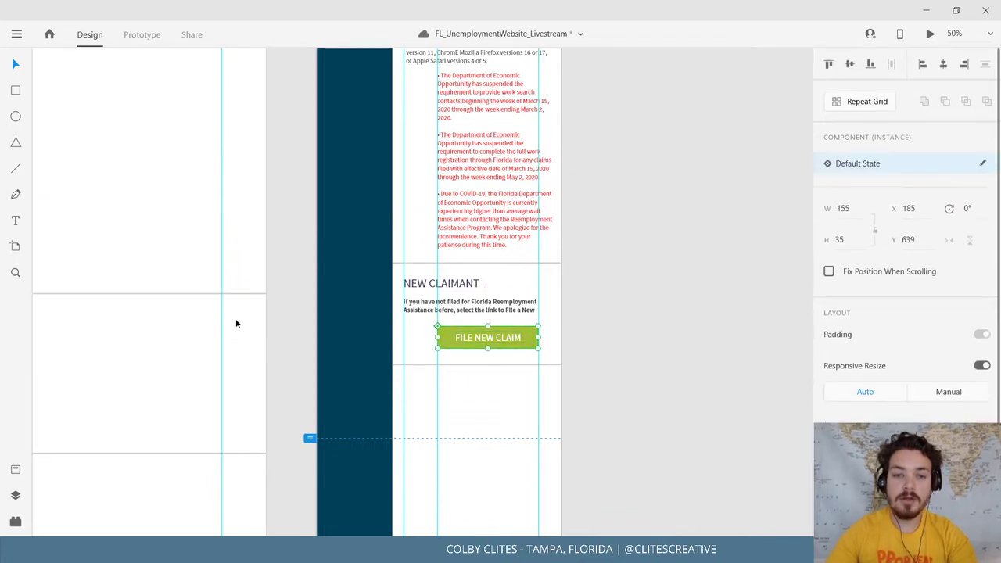
left_click_drag(237, 319, 789, 369)
left_click_drag(333, 366, 593, 313)
scroll(593, 316, "down", 8)
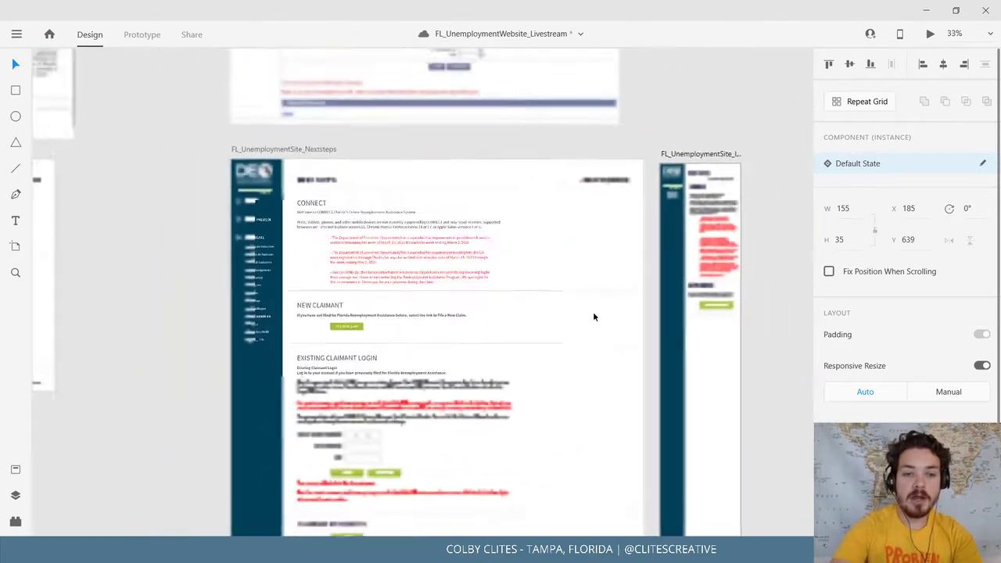
scroll(442, 313, "up", 2)
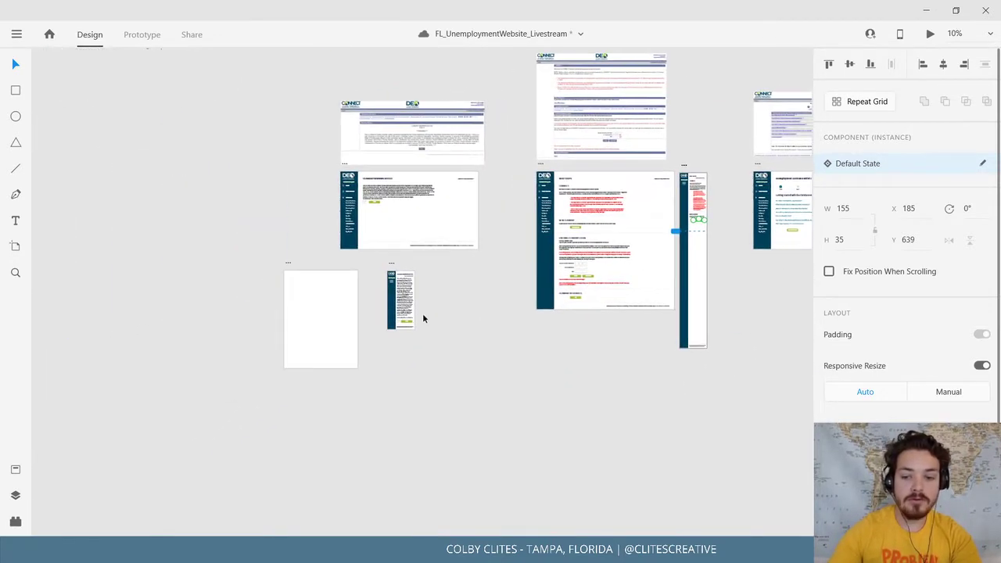
scroll(422, 317, "up", 8)
left_click_drag(422, 319, 579, 319)
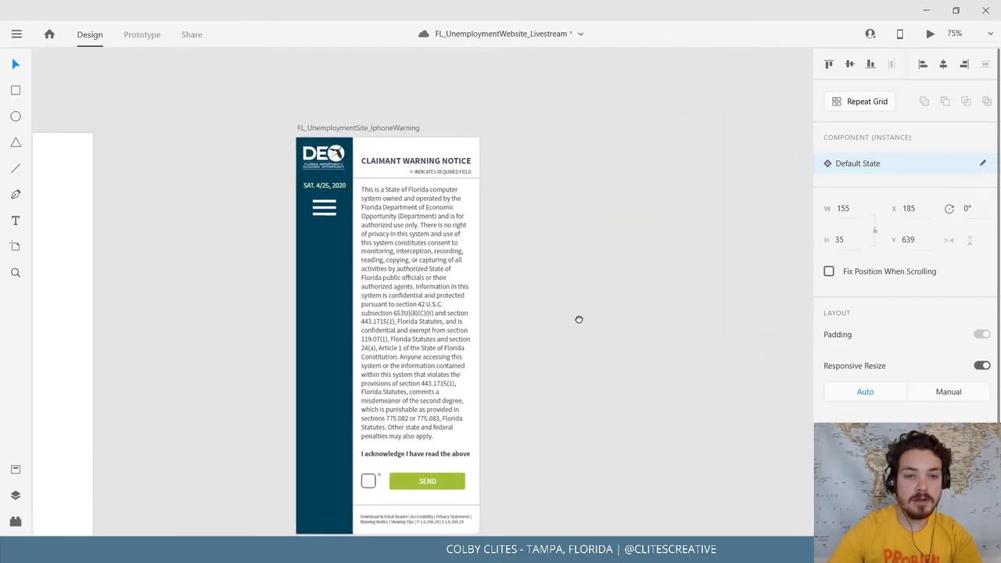
left_click(390, 125)
scroll(577, 248, "down", 4)
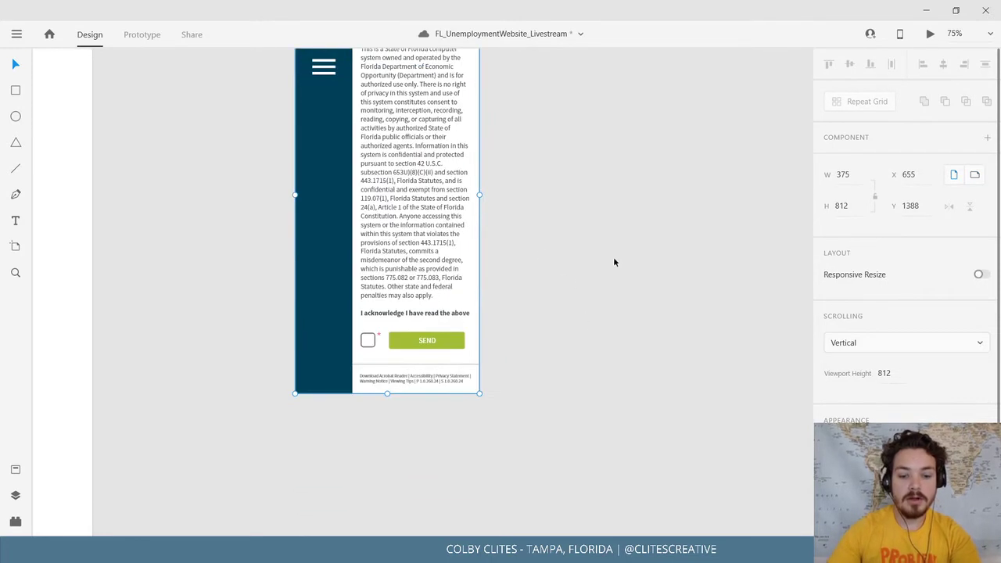
key("ctrl+v")
scroll(533, 306, "up", 3)
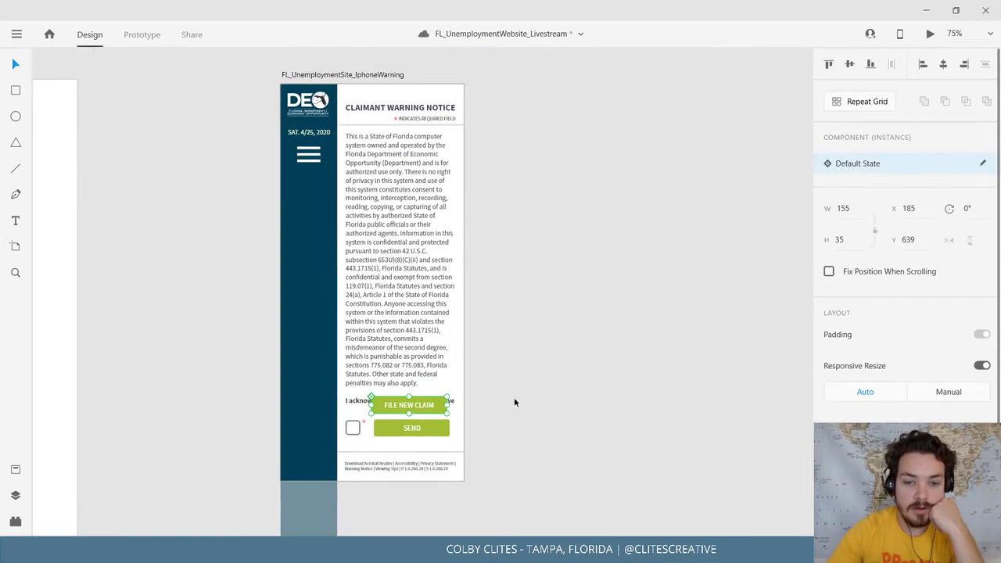
Align the checkbox and SEND button group with the pasted FILE NEW CLAIM button at X 127, Y 677.
left_click(440, 431)
left_click_drag(441, 430, 437, 430)
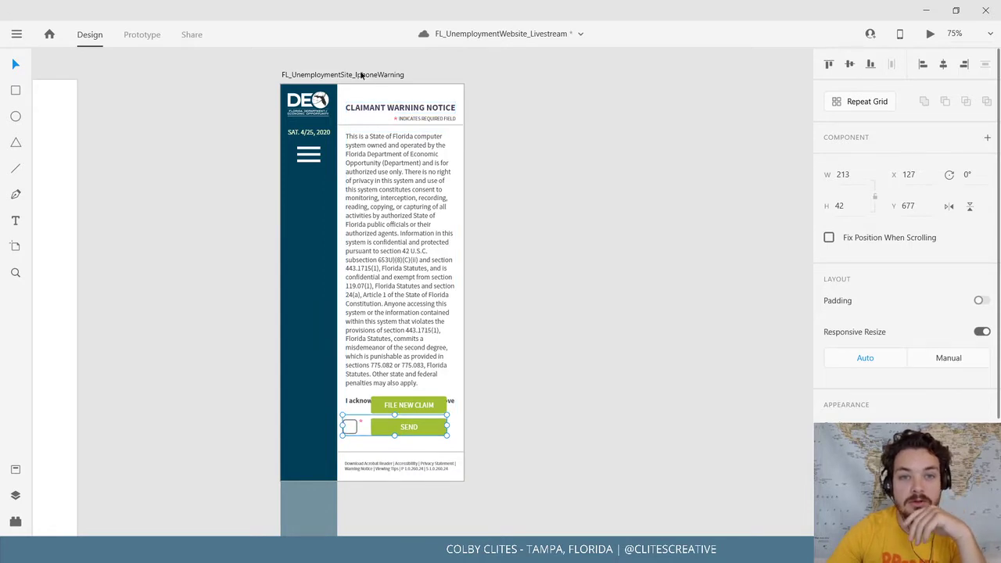
Add a vertical guide at the SEND button's right edge and delete the pasted FILE NEW CLAIM button from the warning artboard.
left_click(391, 75)
left_click_drag(353, 181, 446, 197)
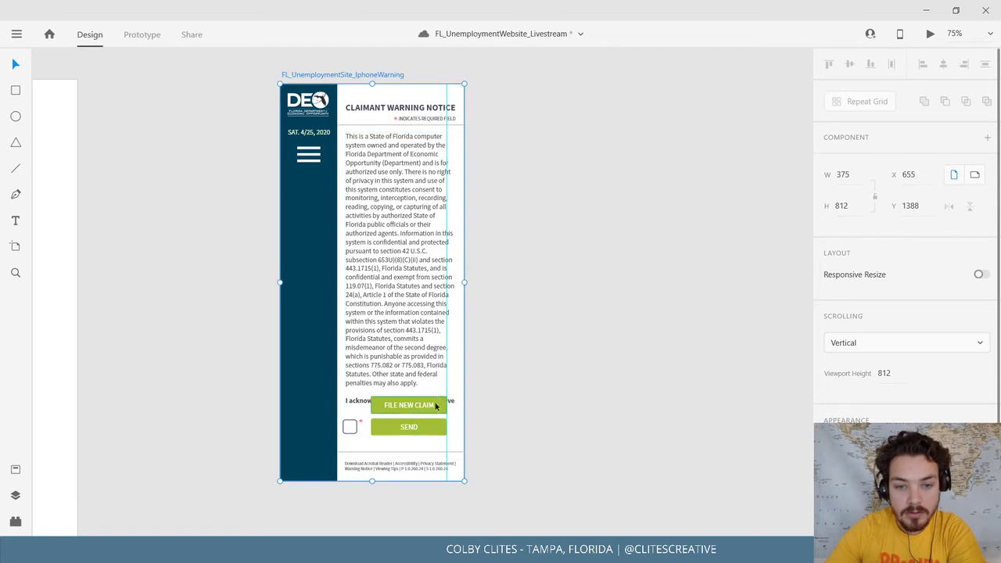
left_click(439, 405)
key("Delete")
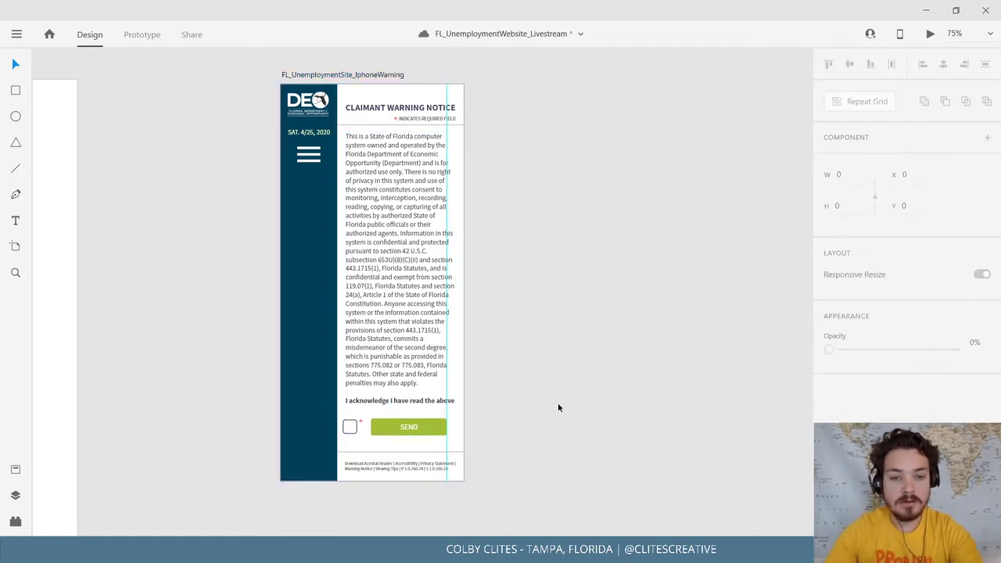
Resize the warning text box to 207 wide and 655 high, and move the checkbox and SEND group down to Y 711.
left_click(352, 428)
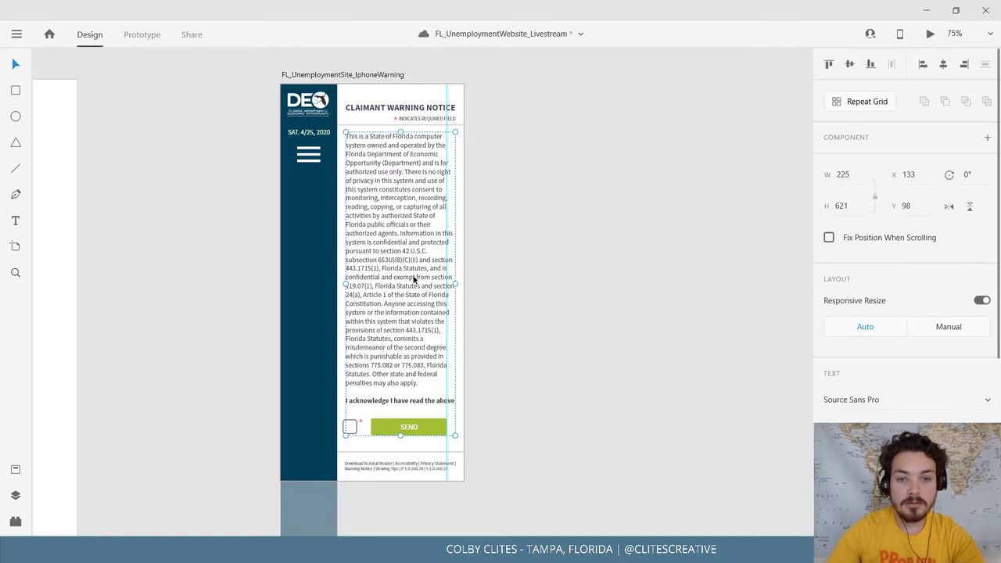
left_click_drag(455, 286, 444, 285)
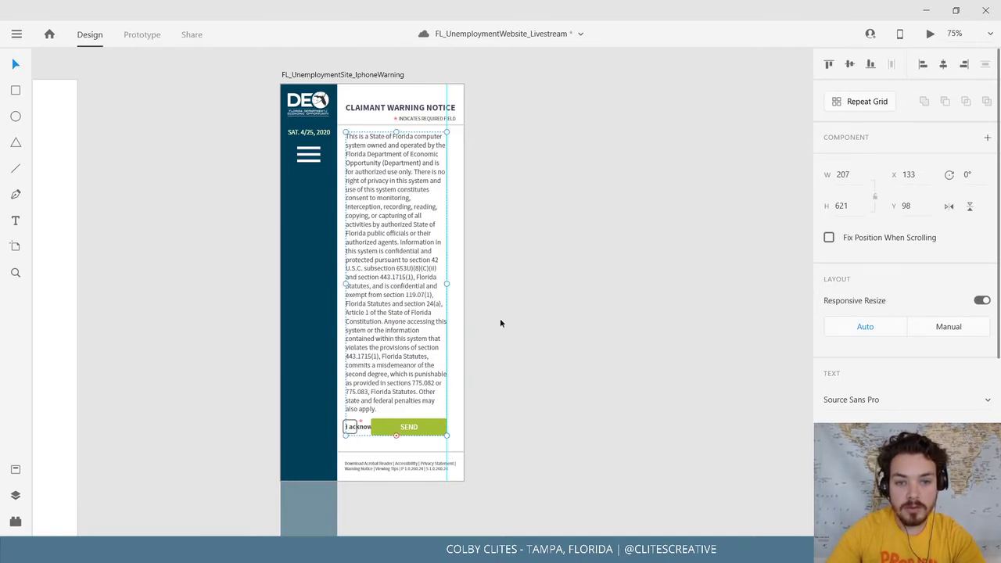
scroll(512, 362, "down", 2)
left_click_drag(395, 366, 428, 373)
left_click(430, 362)
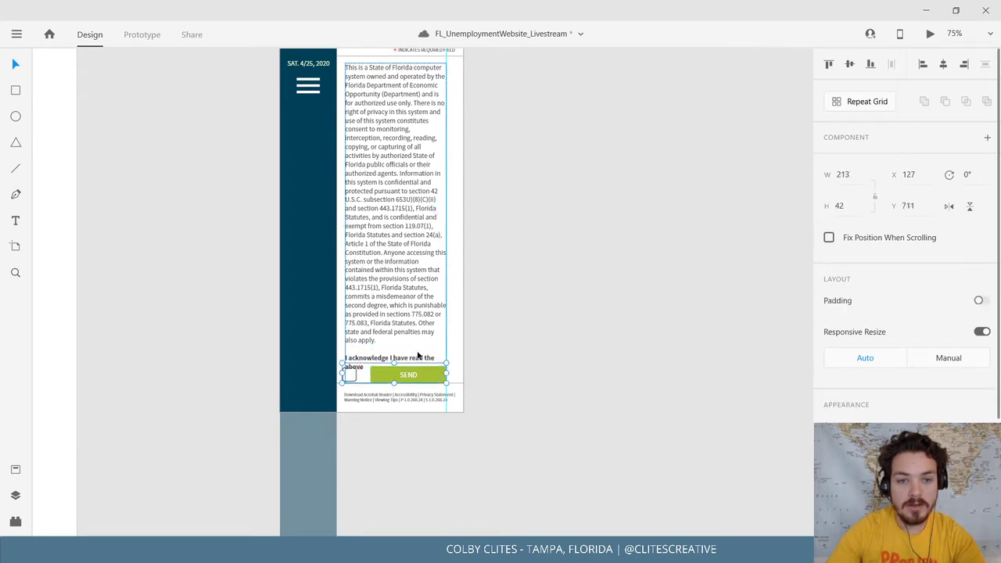
Reduce the font size of all the claimant warning notice text inside its text box.
scroll(418, 355, "up", 2)
left_click(423, 341)
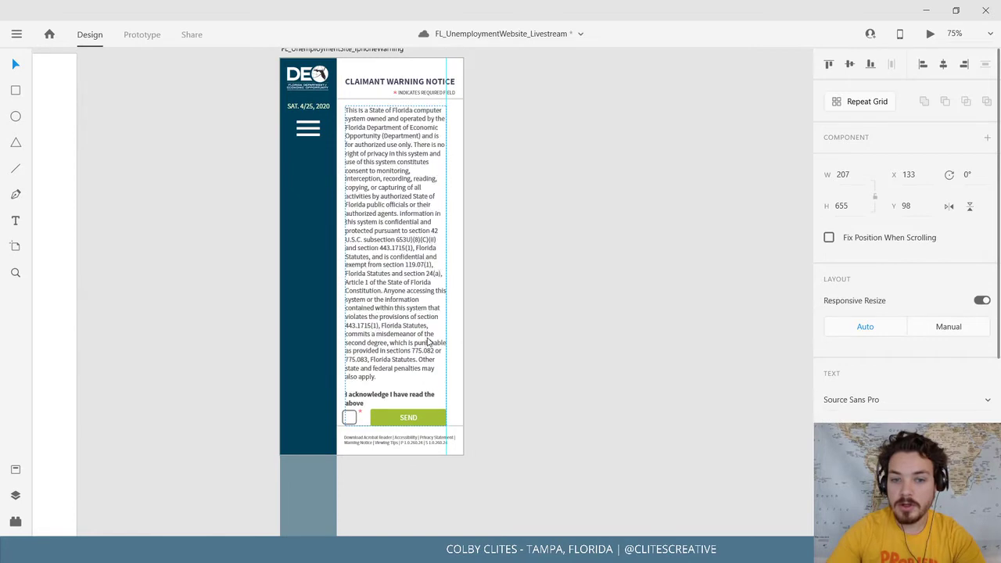
double_click(429, 342)
left_click(429, 342)
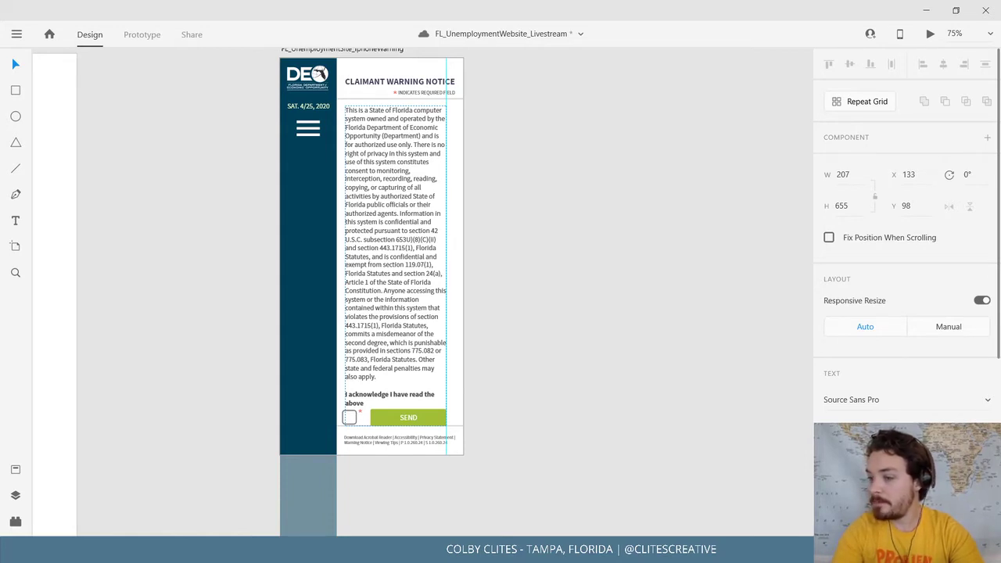
key("ctrl+z")
left_click(14, 65)
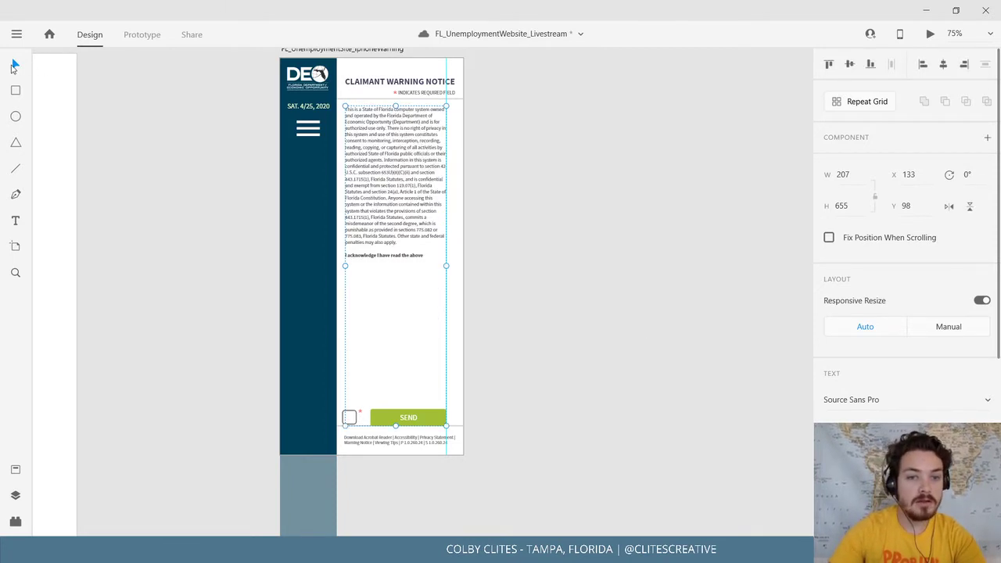
left_click(575, 268)
Return to the FL_UnemploymentSite_IphoneWarning – 1 artboard and save the document.
left_click_drag(630, 258, 208, 321)
left_click_drag(682, 315, 150, 360)
key("ctrl+minus")
key("ctrl+minus")
left_click_drag(649, 297, 635, 371)
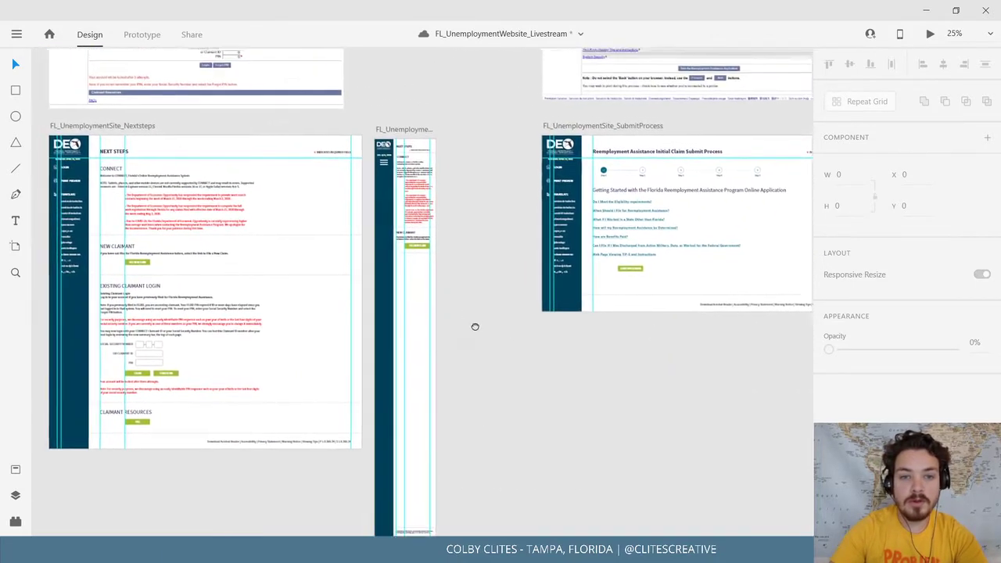
left_click_drag(476, 325, 510, 363)
scroll(509, 362, "up", 5)
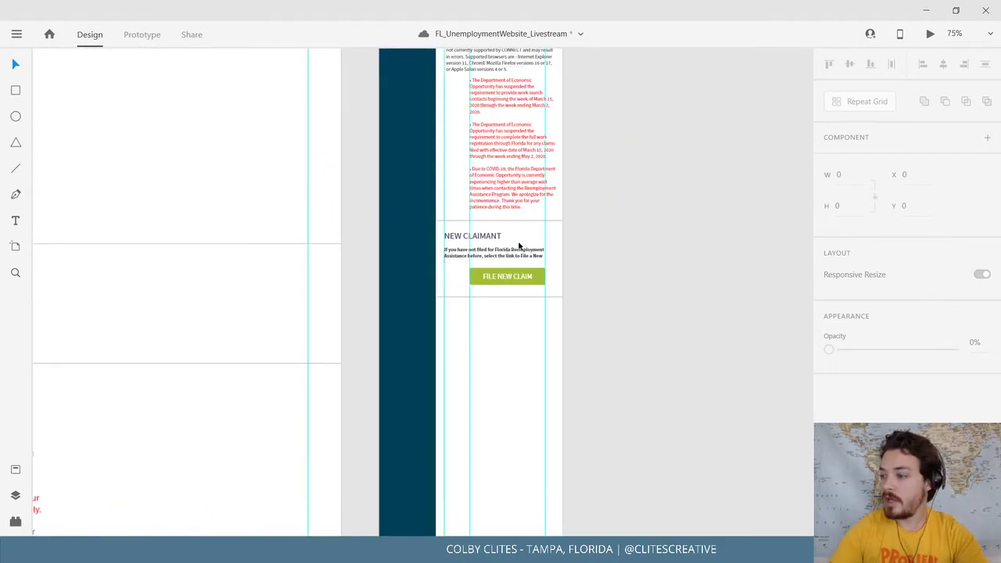
left_click_drag(511, 241, 455, 366)
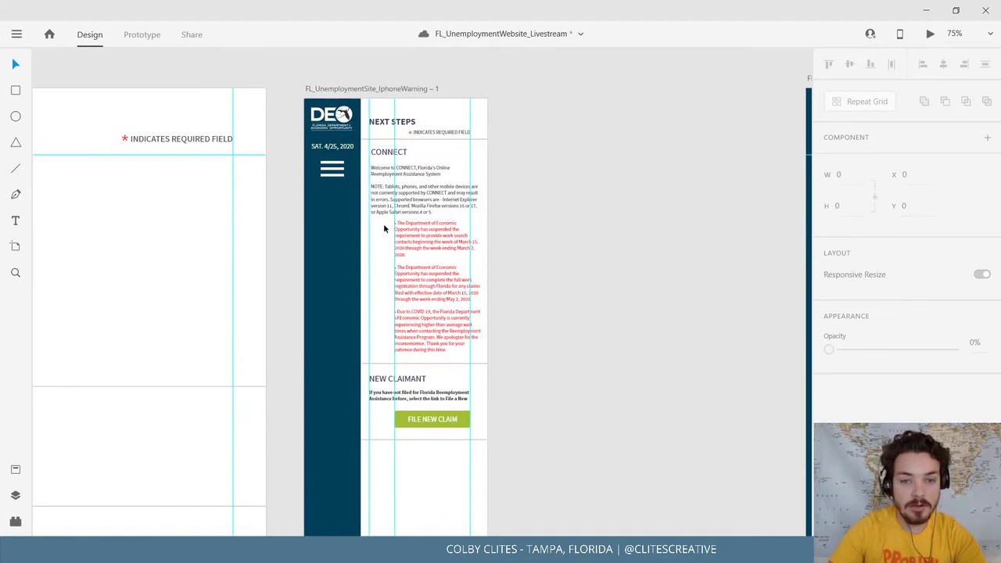
key("ctrl+s")
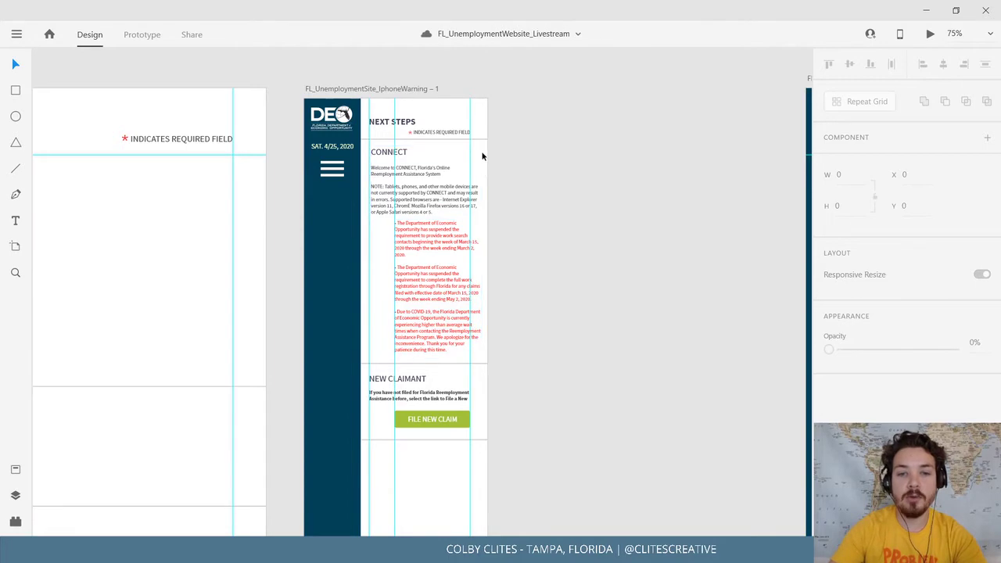
Move the INDICATES REQUIRED FIELD label on the FL_UnemploymentSite_IphoneWarning artboard so its right edge meets the vertical guide.
left_click_drag(508, 382, 541, 344)
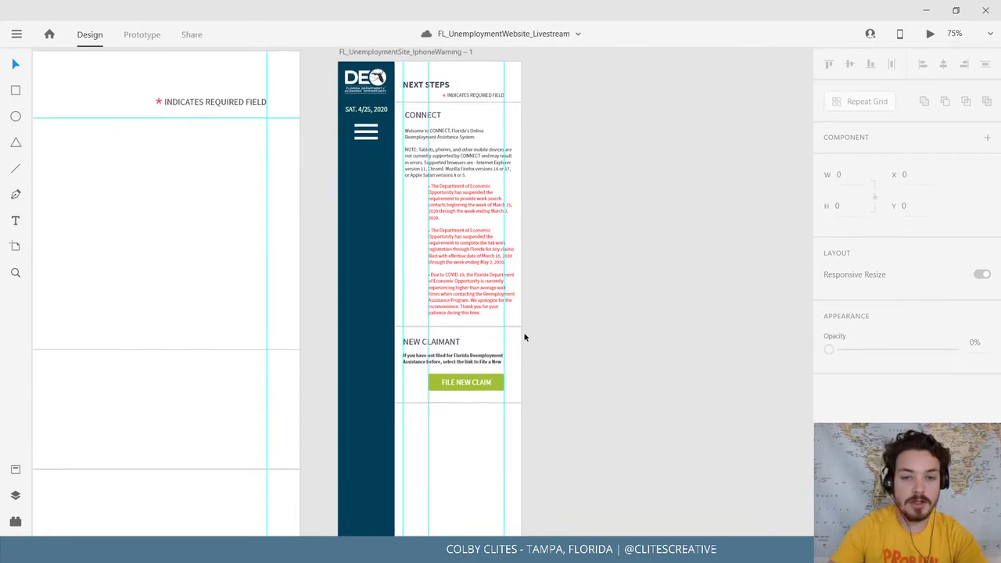
left_click_drag(349, 406, 443, 363)
left_click_drag(186, 436, 503, 262)
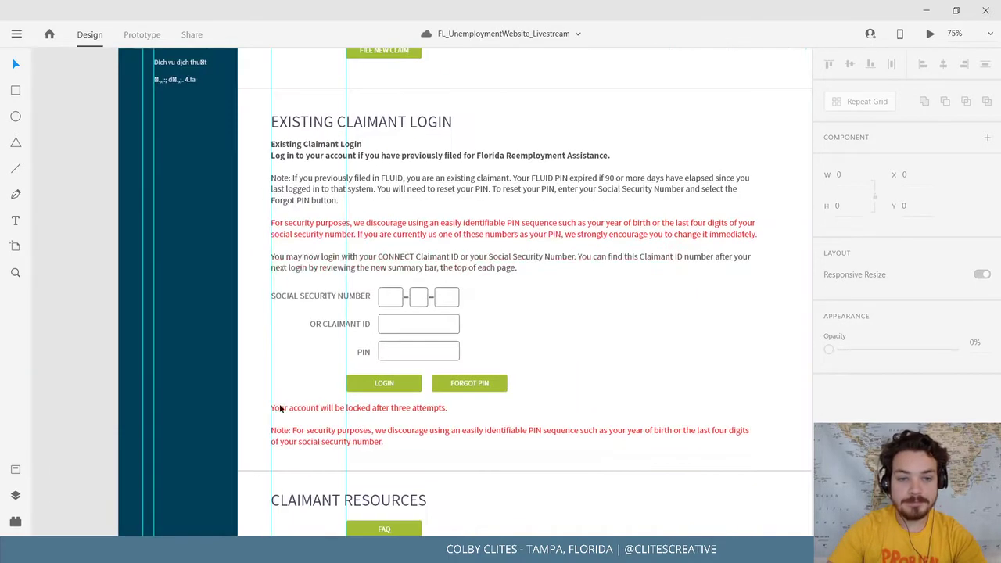
left_click_drag(250, 418, 585, 293)
left_click_drag(233, 306, 585, 407)
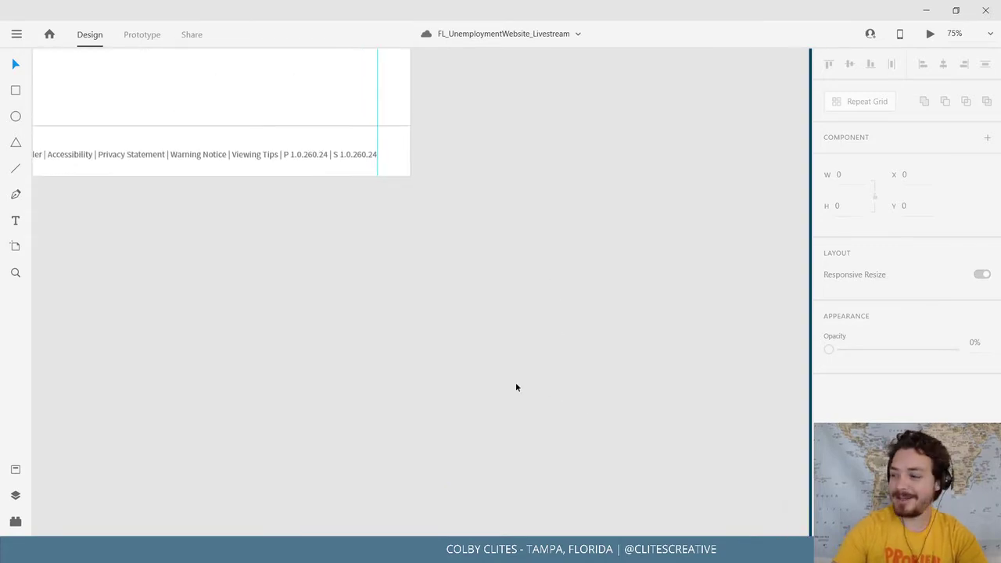
scroll(515, 387, "down", 5)
left_click_drag(402, 399, 653, 370)
scroll(651, 370, "up", 5)
left_click_drag(713, 331, 458, 299)
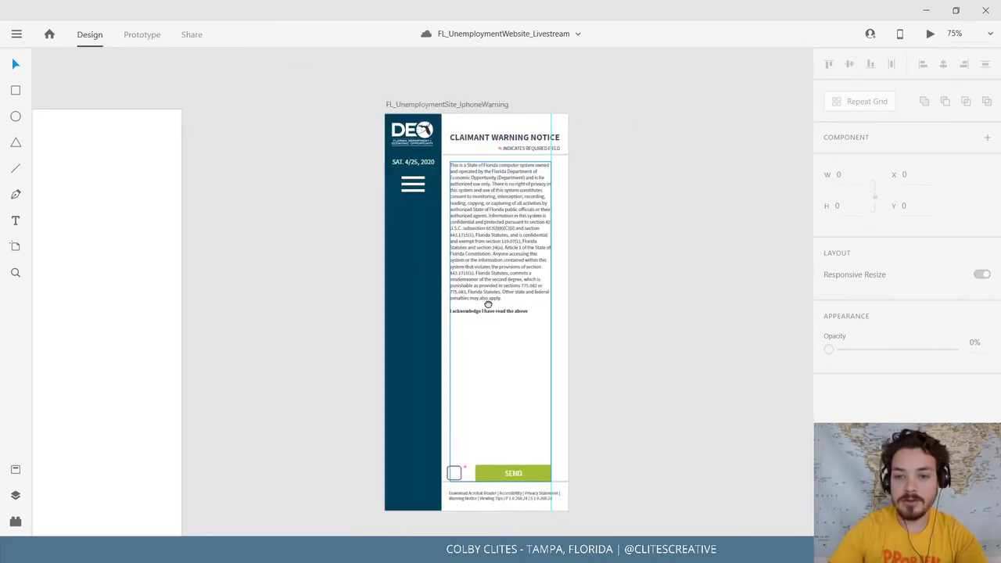
scroll(608, 272, "up", 2)
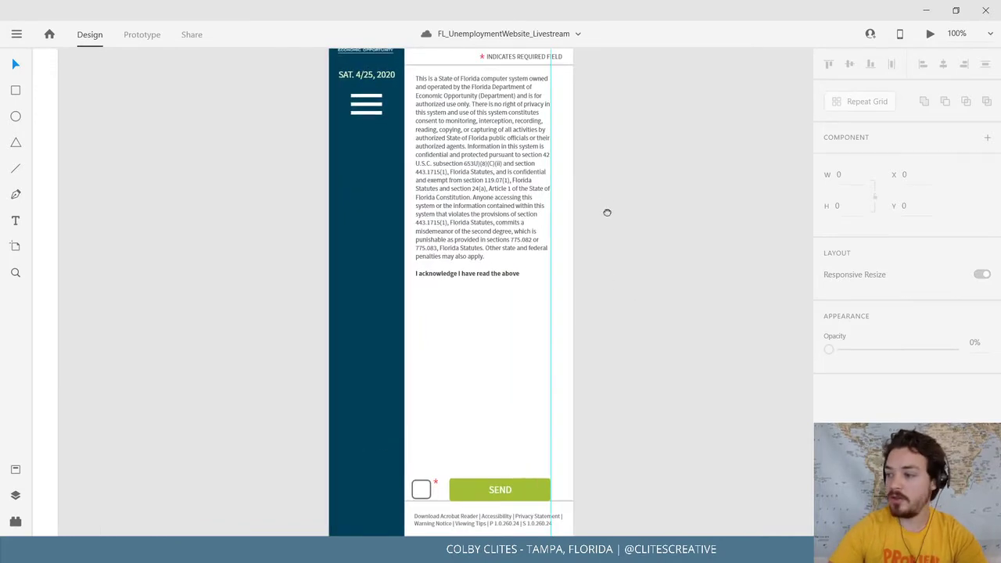
left_click_drag(608, 212, 527, 291)
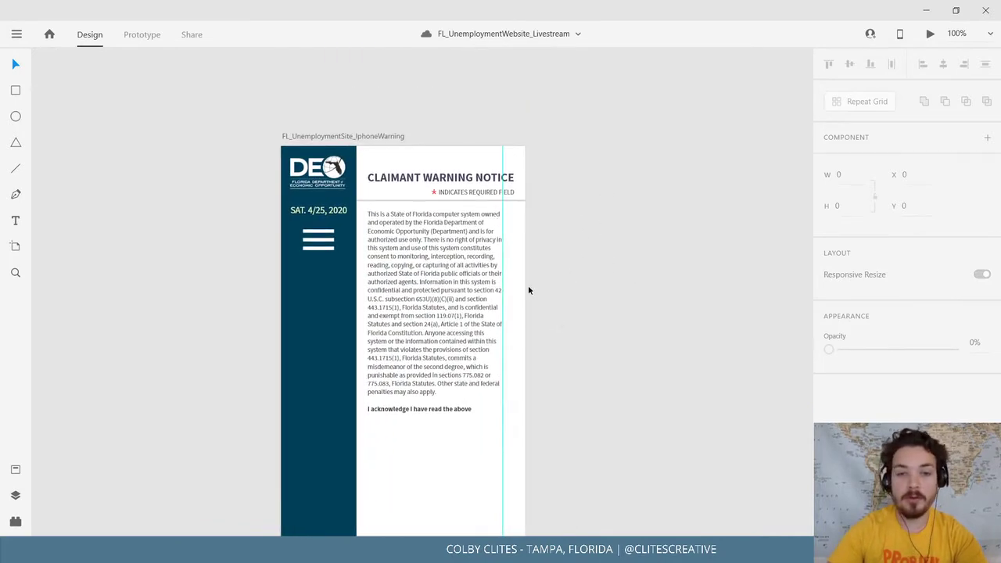
left_click(494, 195)
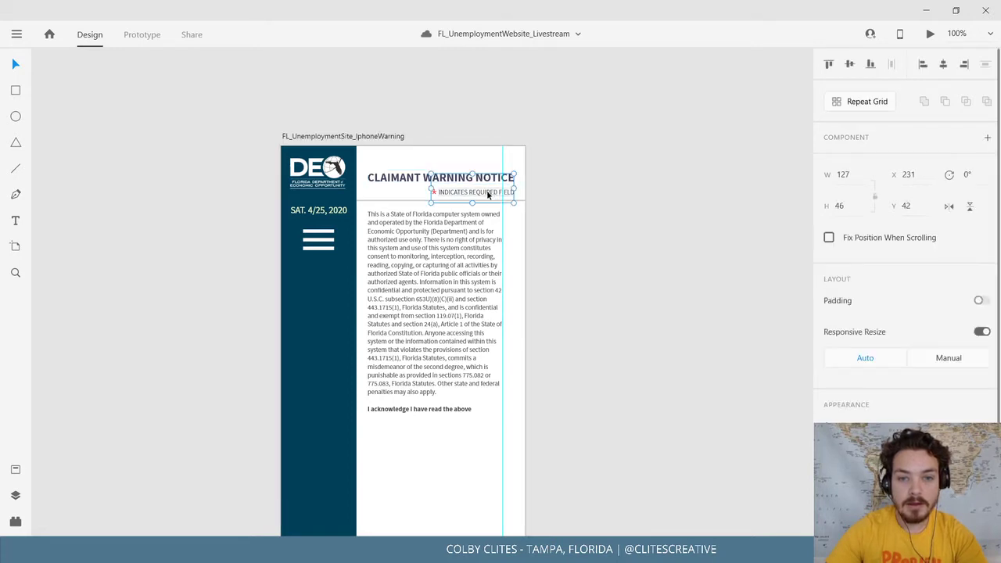
left_click_drag(488, 195, 475, 190)
Set the font size of the CLAIMANT WARNING NOTICE title to 16.
left_click(464, 179)
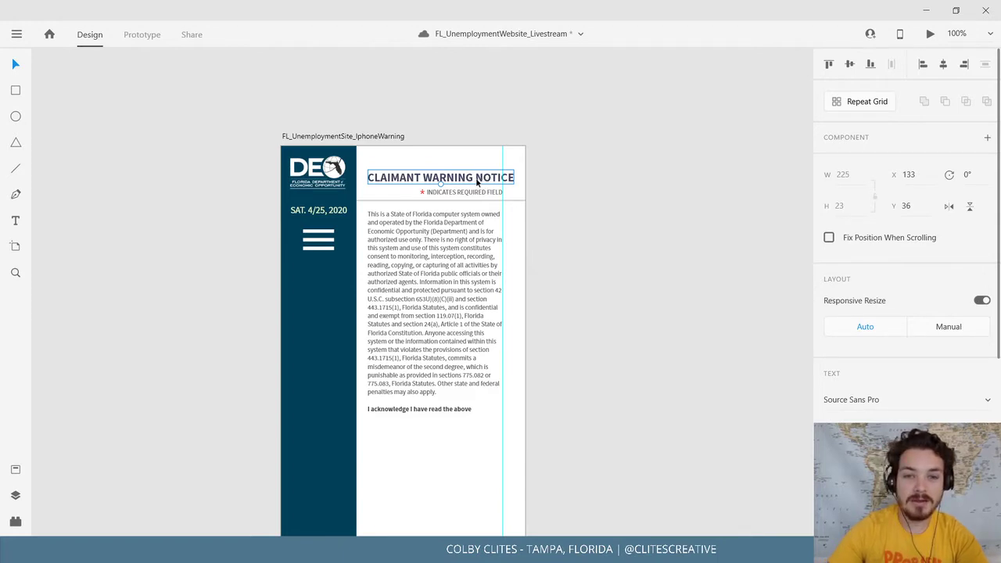
double_click(480, 179)
triple_click(478, 178)
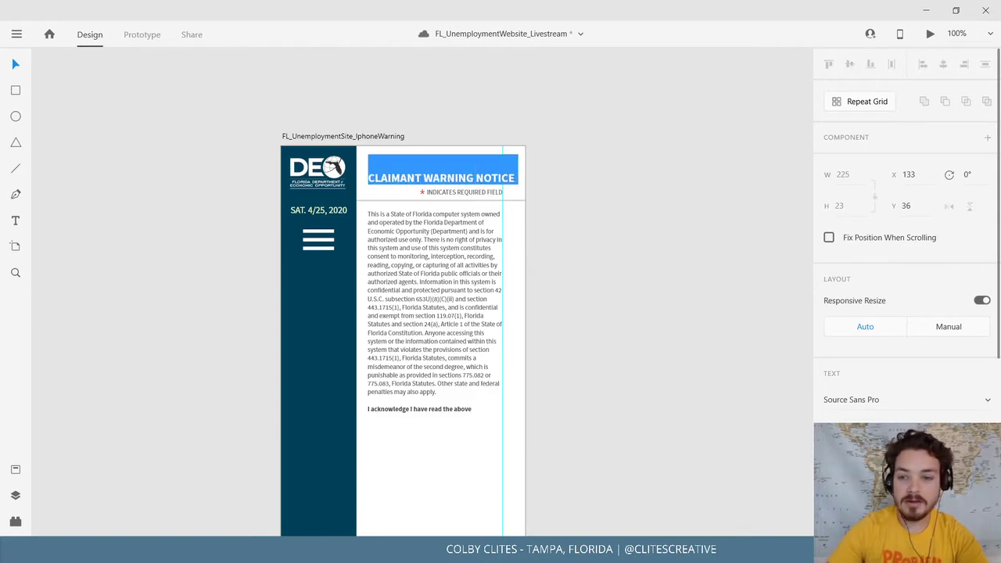
left_click(837, 428)
type("16")
key("Return")
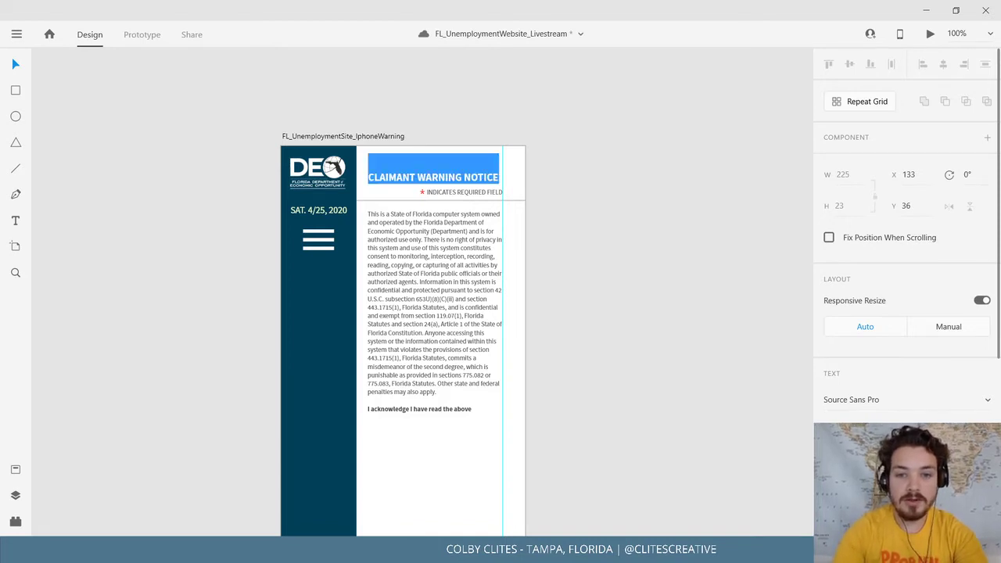
Try the CLAIMANT WARNING NOTICE title at font size 17, and return it to 16.
left_click(837, 428)
type("17")
key("Return")
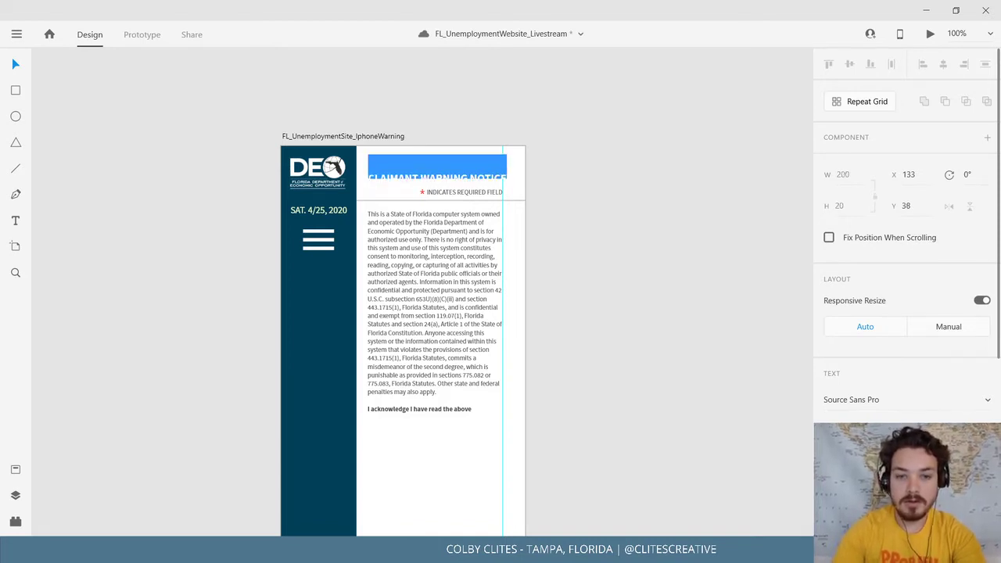
left_click(836, 428)
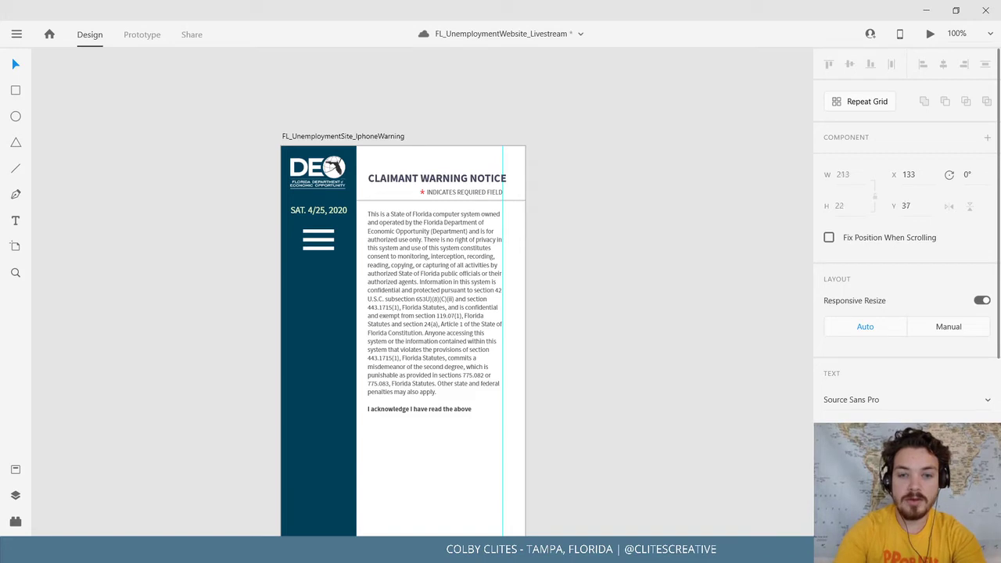
type("16")
key("Return")
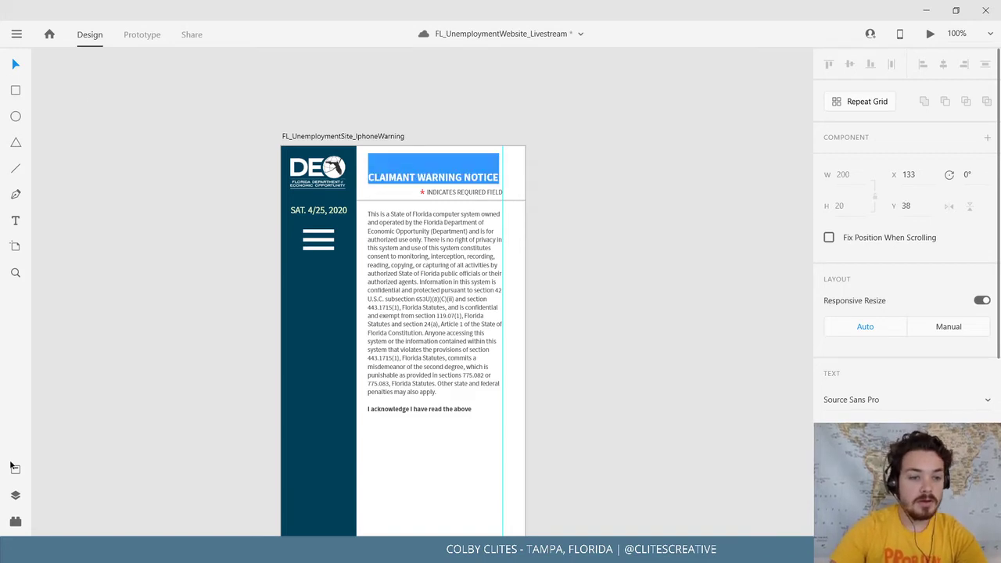
Add the 16 pt title formatting to the document's character styles.
left_click(15, 469)
left_click(176, 209)
left_click(355, 274)
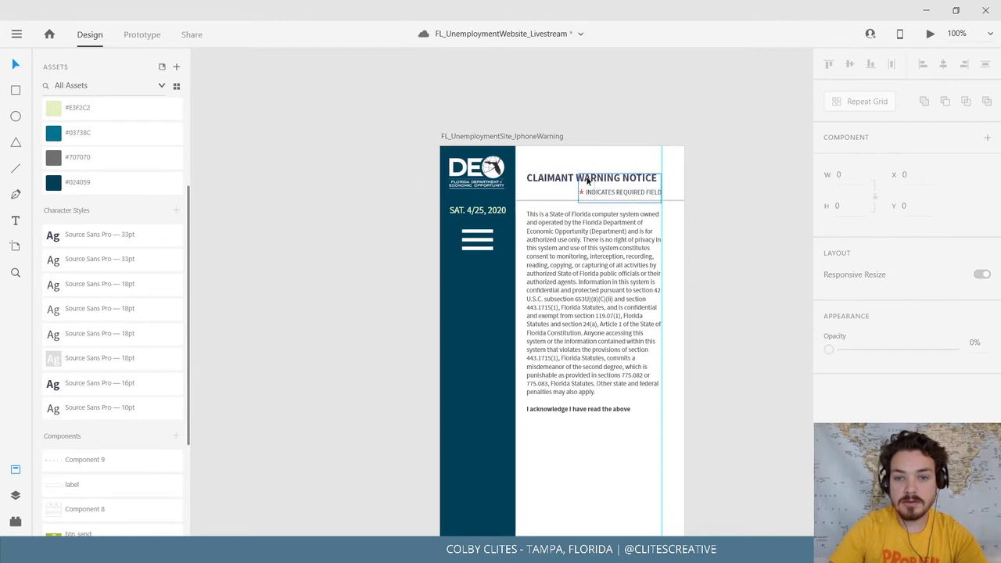
Move the checkbox and SEND group up to Y 417 below the acknowledgement line, and align the checkbox closer to the text's left margin at X 136.
scroll(753, 261, "down", 5)
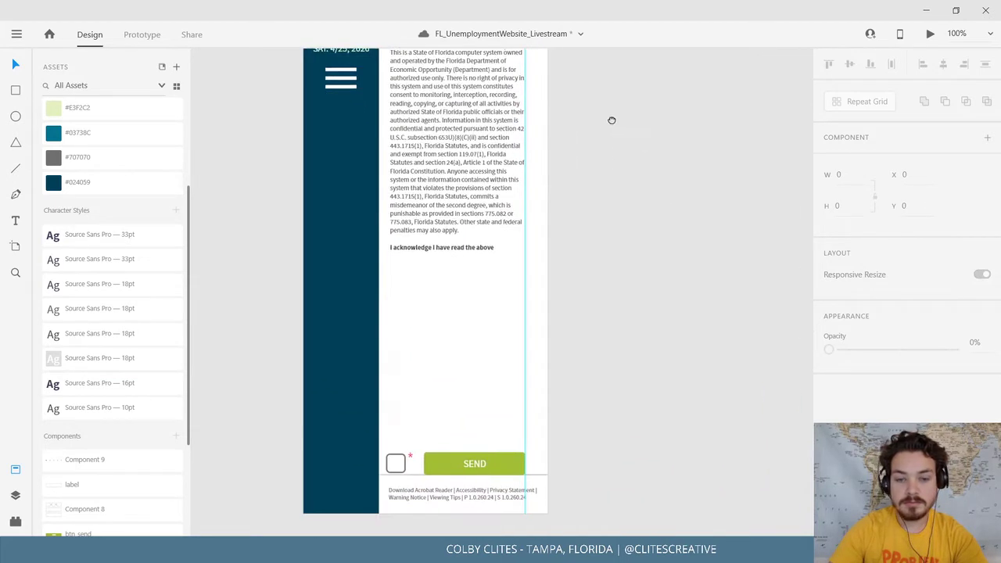
left_click_drag(487, 454, 489, 257)
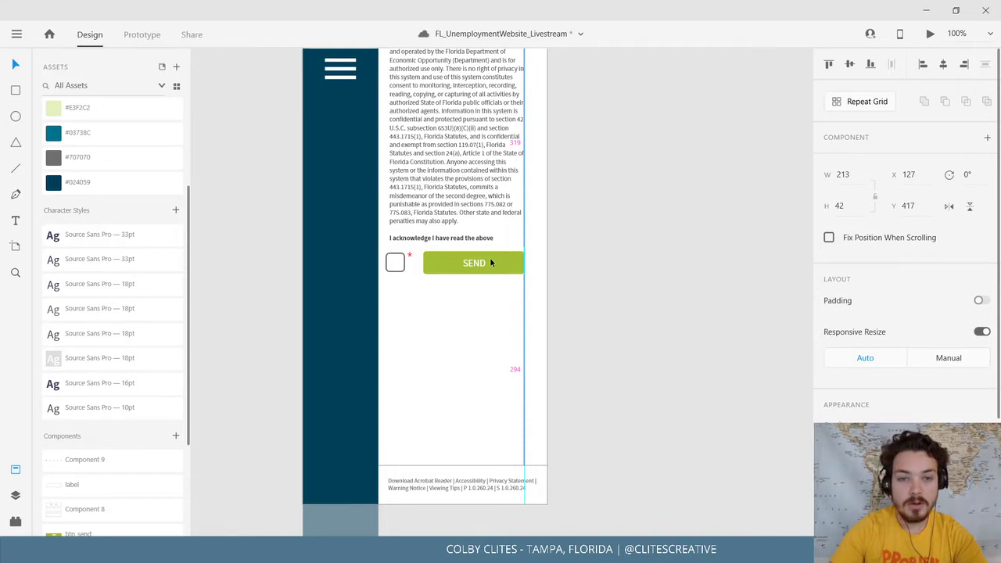
left_click(404, 269)
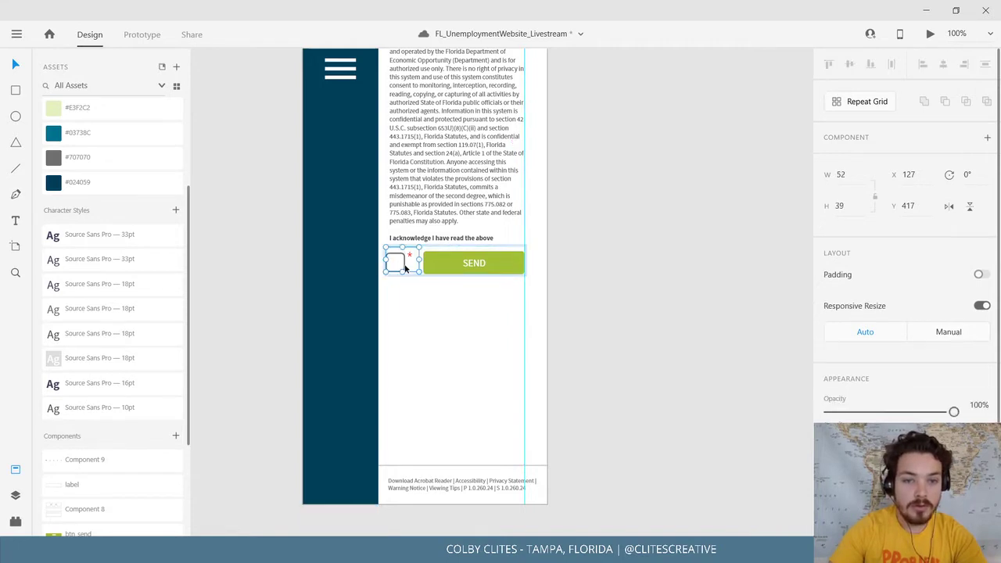
left_click_drag(404, 268, 408, 266)
left_click(592, 309)
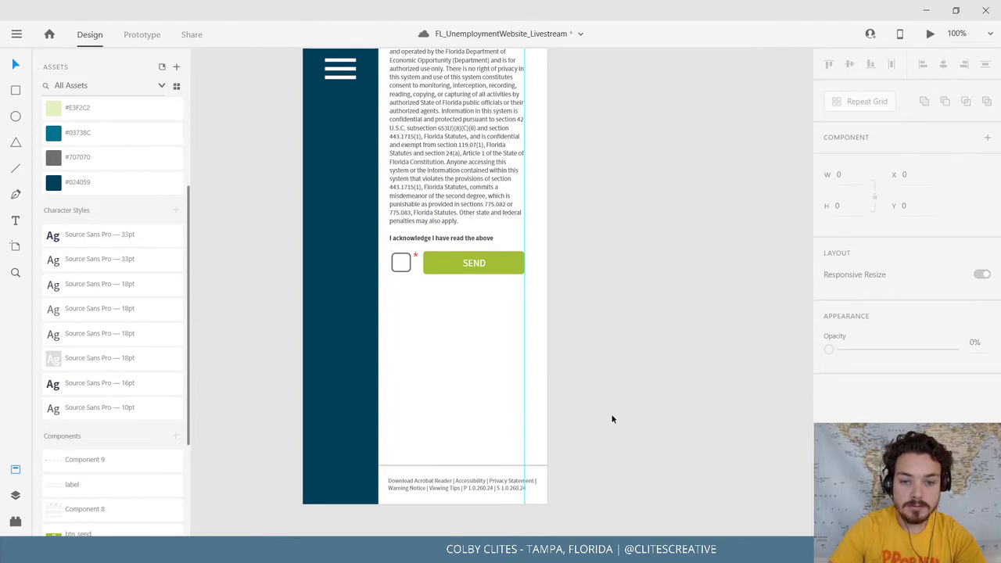
scroll(561, 456, "up", 5)
scroll(561, 453, "down", 5)
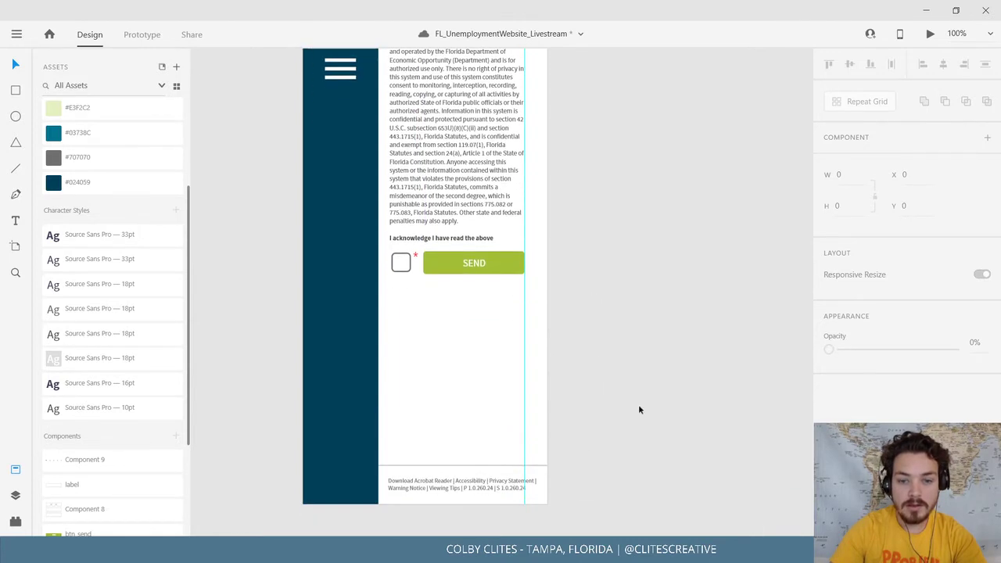
scroll(632, 410, "up", 1)
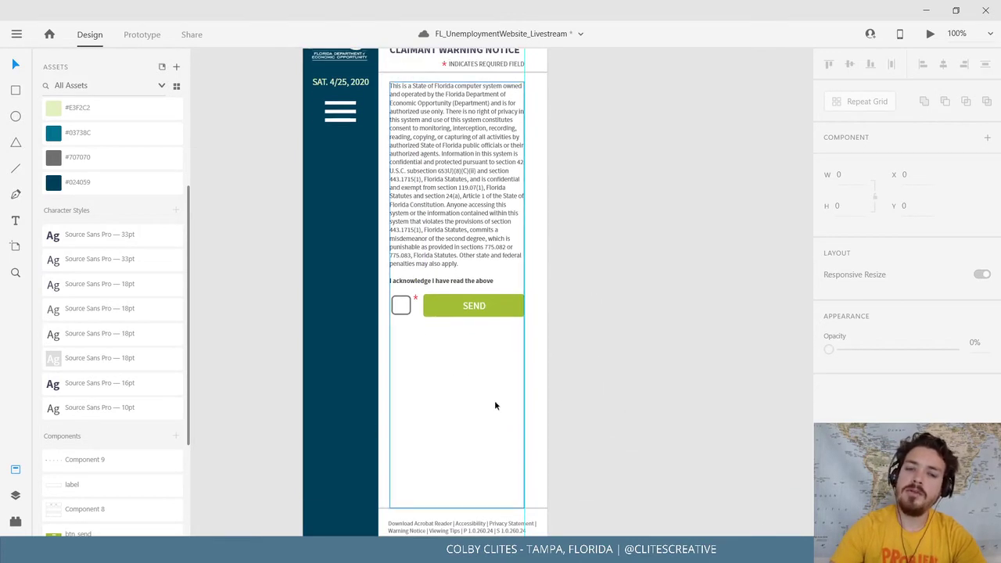
Move the checkbox and SEND group down to Y 684, and set all the warning notice text to font size 12.
left_click(512, 309)
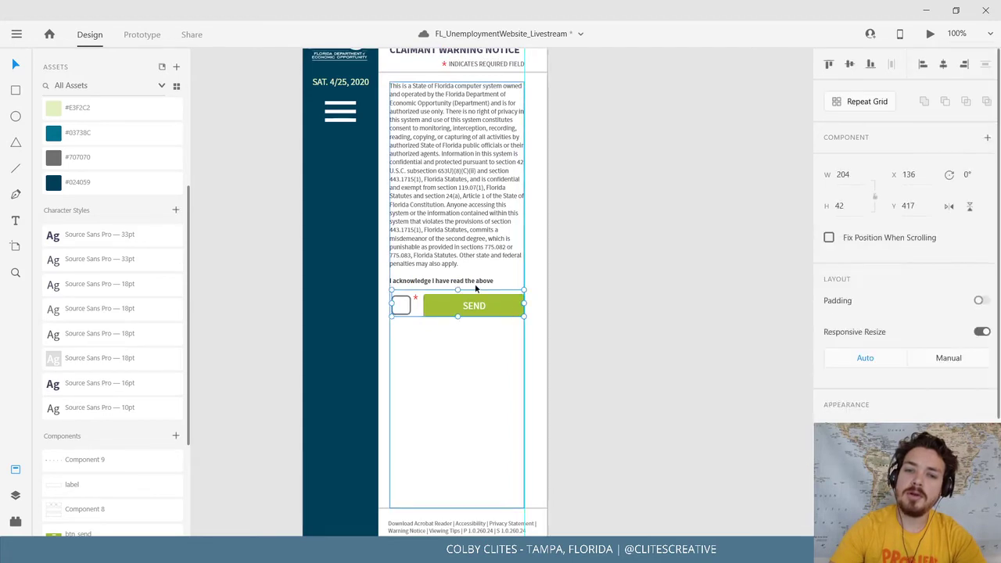
left_click_drag(498, 298, 489, 473)
double_click(471, 249)
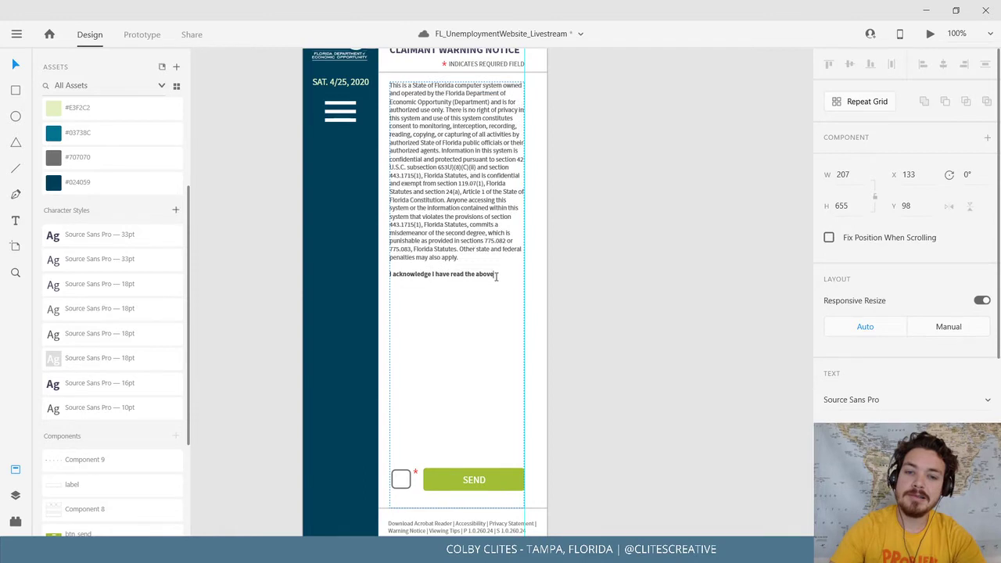
left_click_drag(496, 278, 381, 87)
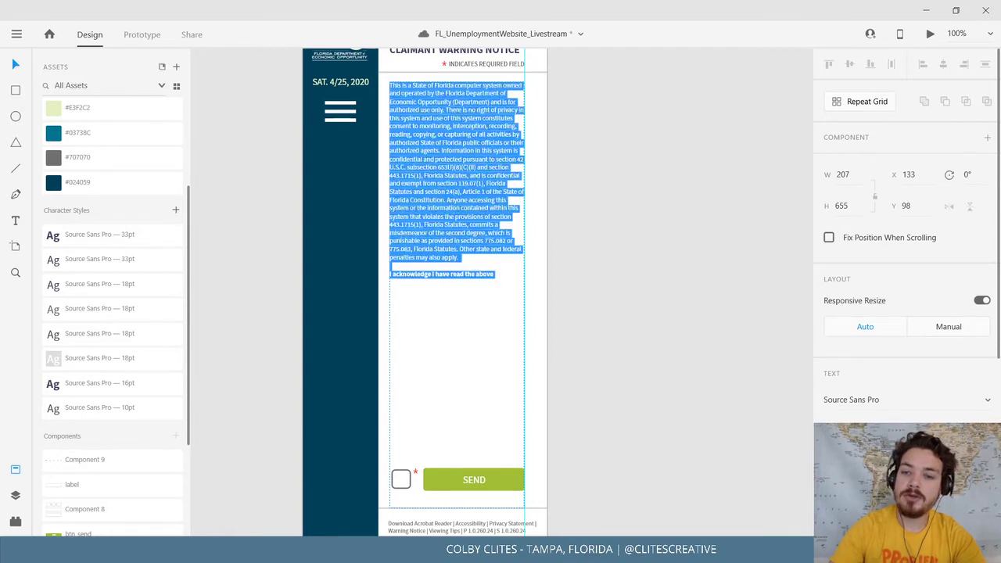
key("Escape")
type("12")
key("Return")
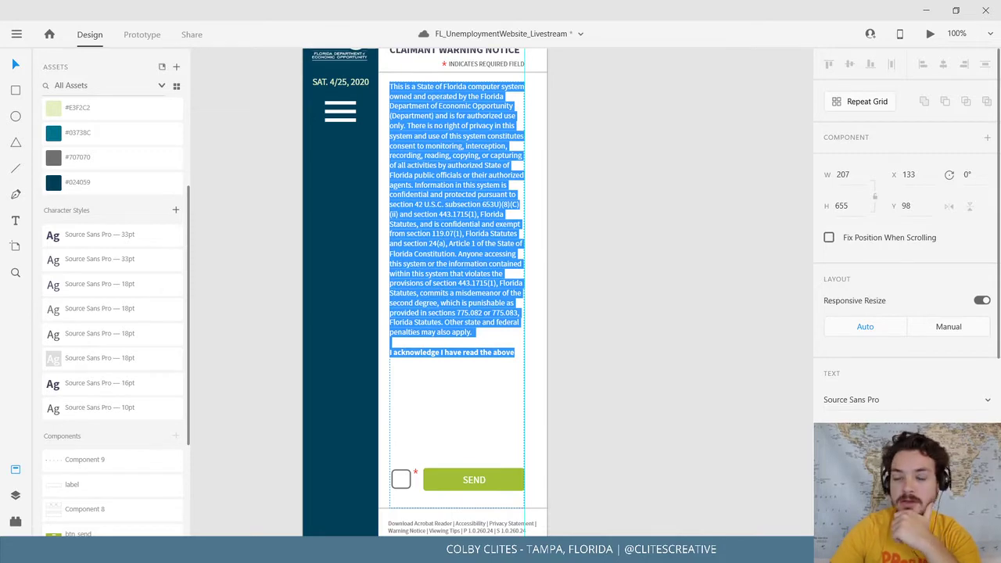
key("Escape")
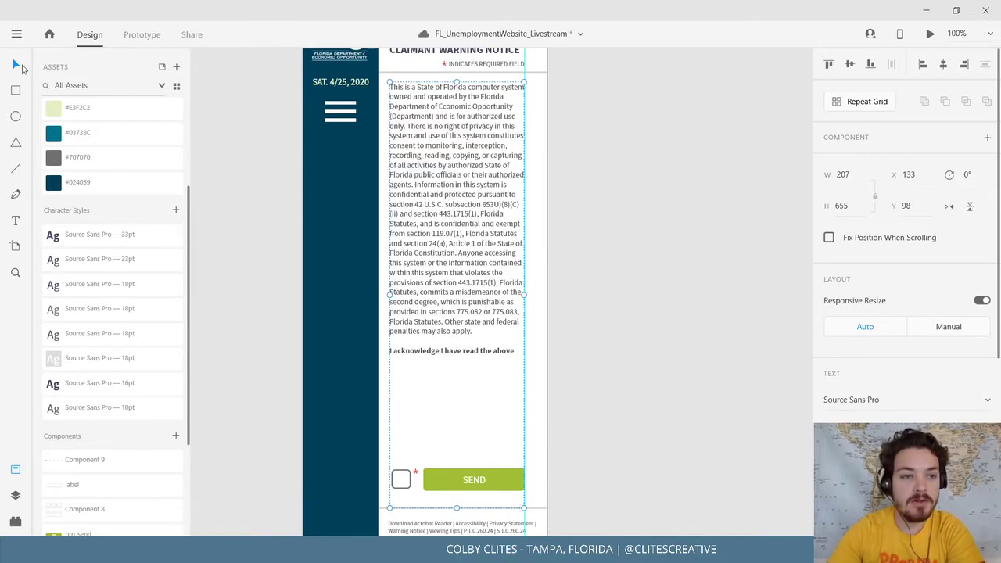
Move the checkbox and SEND group up to Y 529, just below the acknowledgement line.
left_click(579, 188)
mouse_move(610, 212)
left_mouse_down()
mouse_move(596, 362)
mouse_move(601, 218)
left_mouse_up()
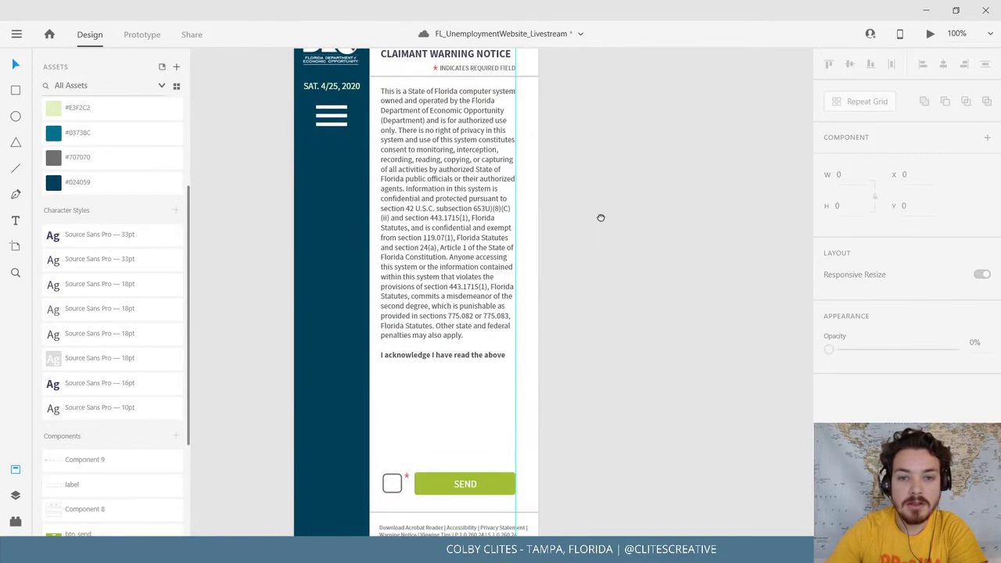
left_click(482, 483)
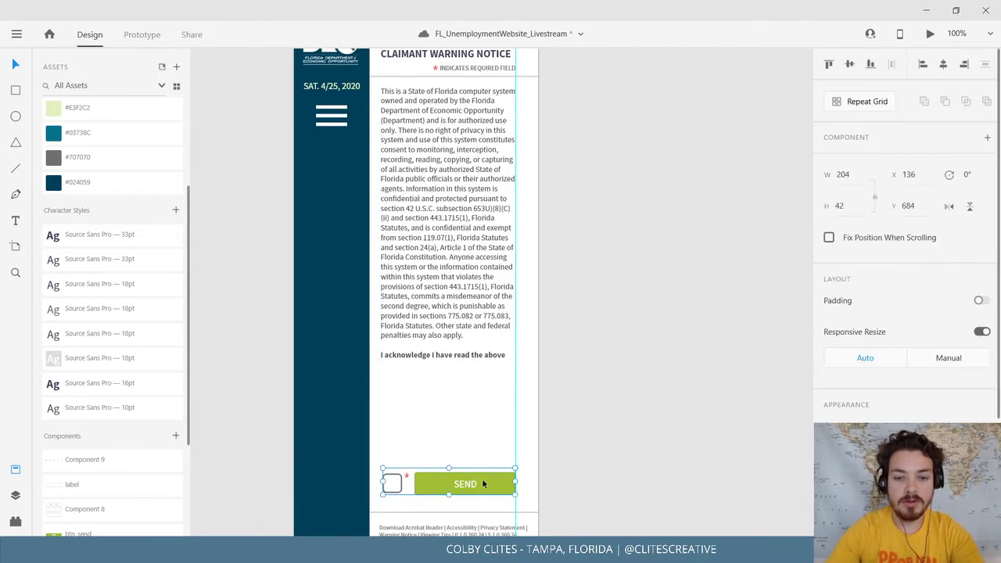
left_click_drag(483, 483, 493, 377)
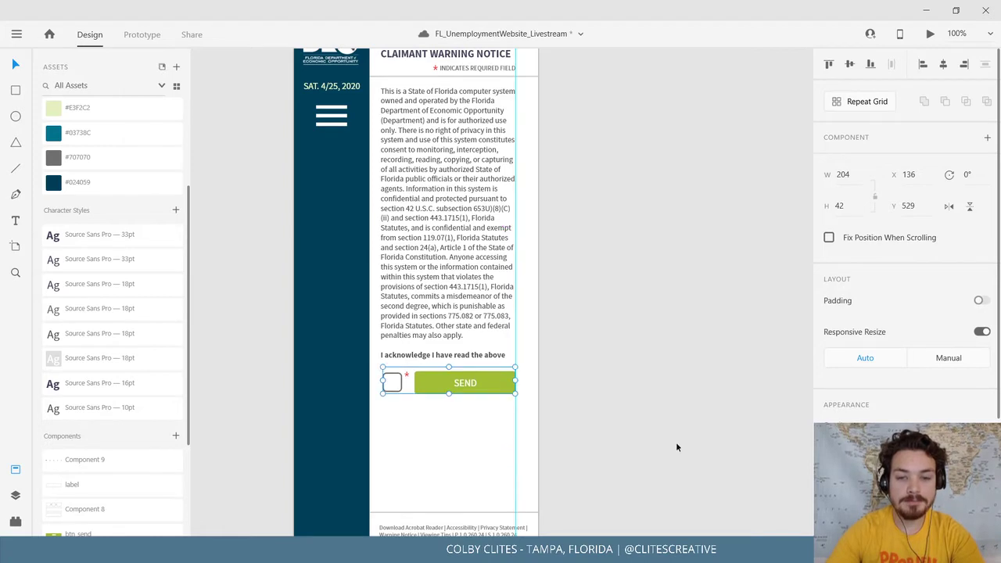
left_click(677, 447)
Save the document with the adjusted FL_UnemploymentSite_IphoneWarning artboard.
scroll(624, 334, "up", 2)
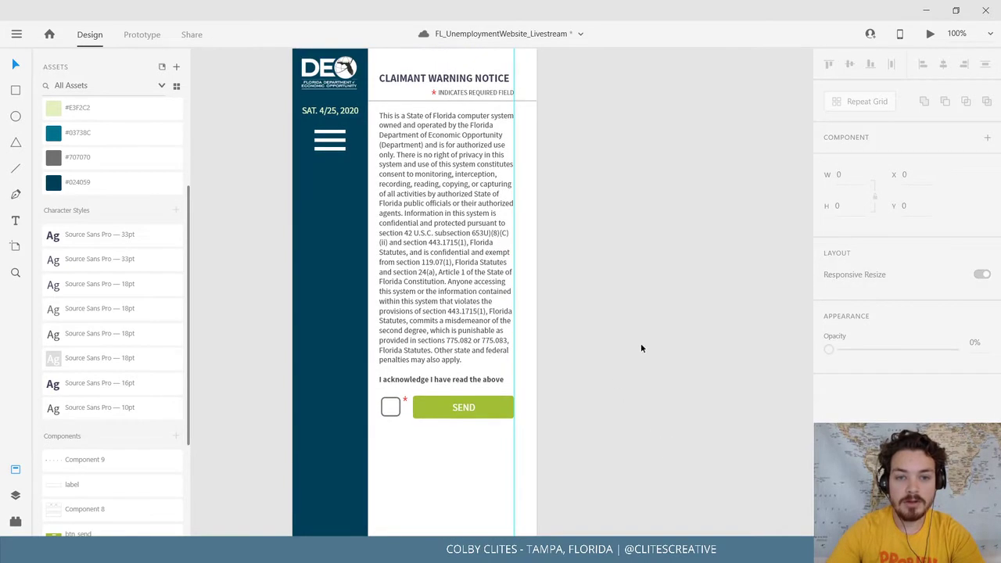
mouse_move(642, 380)
left_mouse_down()
mouse_move(587, 232)
mouse_move(636, 363)
left_mouse_up()
key("ctrl+minus")
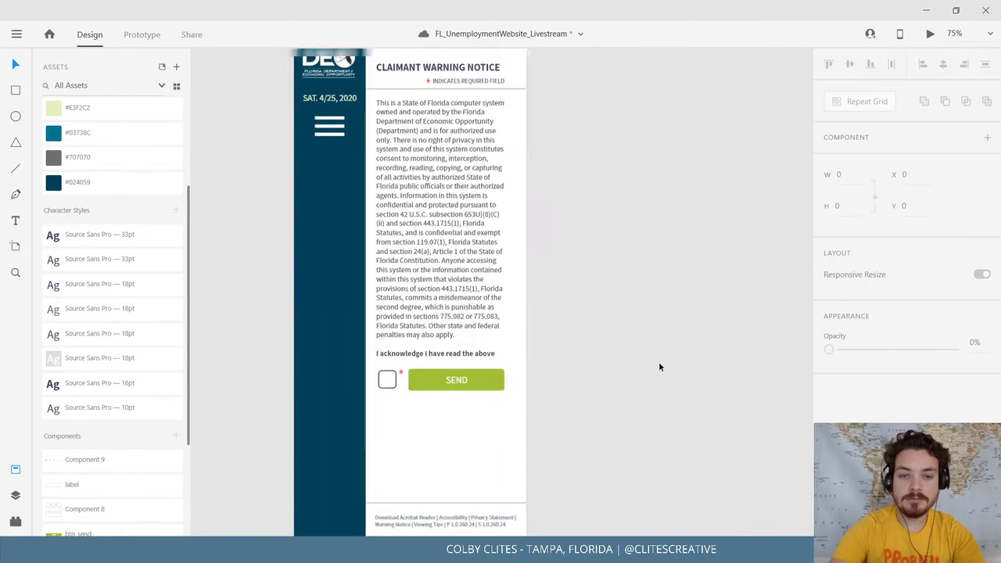
left_click(16, 33)
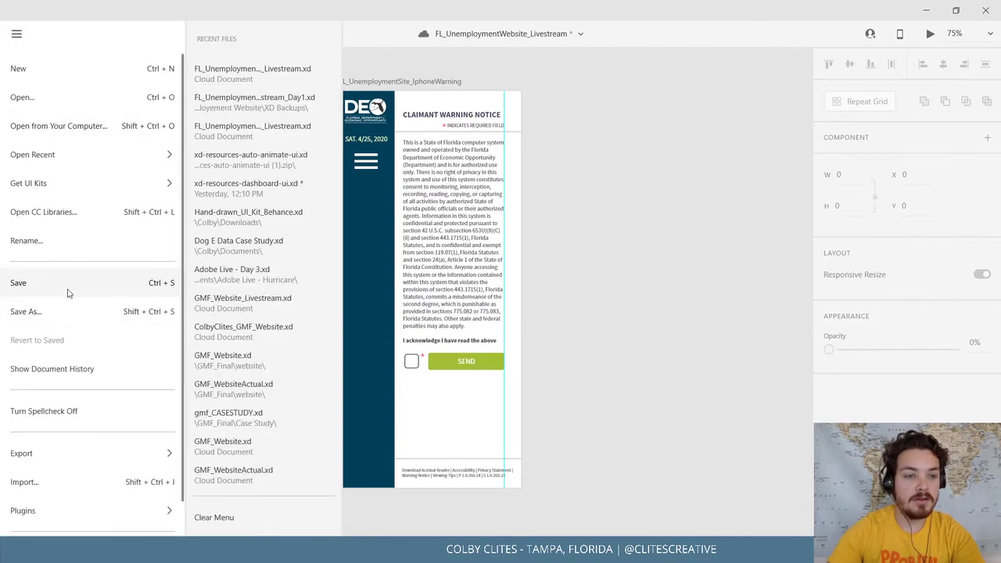
left_click(67, 292)
Turn off Fix Position When Scrolling for the DEO logo on the FL_UnemploymentSite_IphoneWarning artboard.
left_click(364, 114)
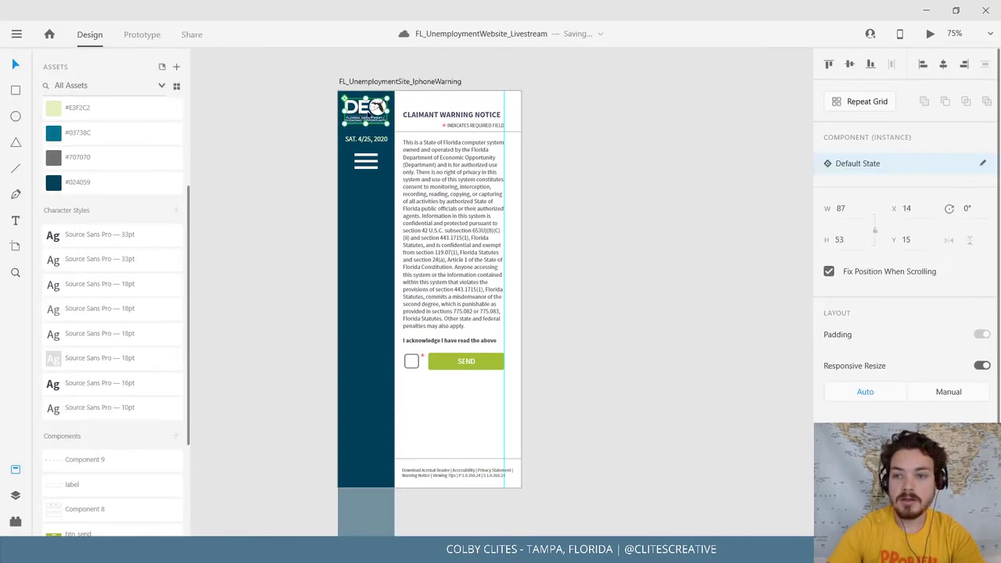
left_click(830, 271)
left_click(698, 261)
Check the DEO logo's Fix Position When Scrolling setting on the FL_UnemploymentSite_IphoneWarning – 1 artboard.
left_click_drag(698, 261, 164, 228)
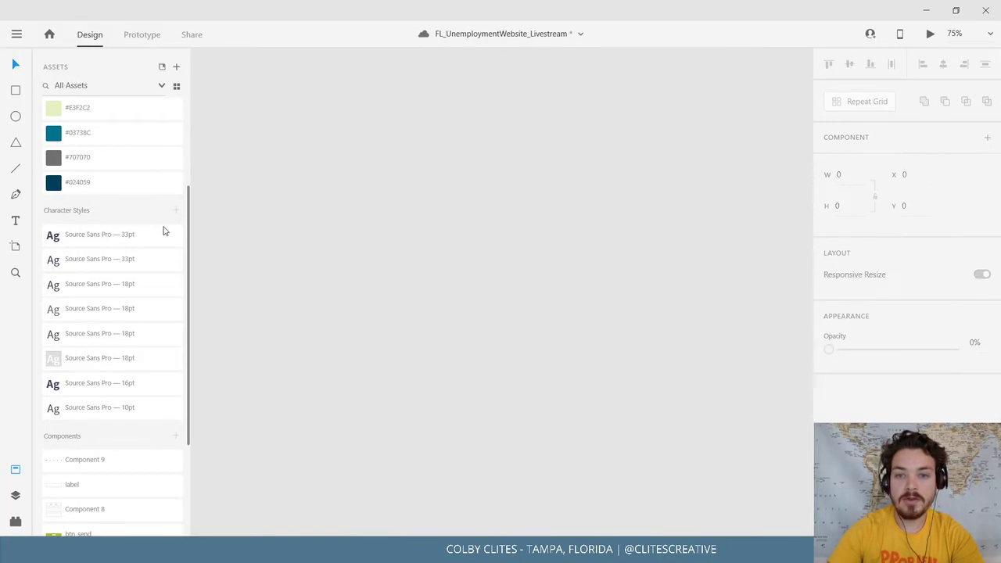
left_click_drag(664, 254, 211, 294)
left_click_drag(704, 266, 236, 347)
left_click_drag(689, 301, 199, 331)
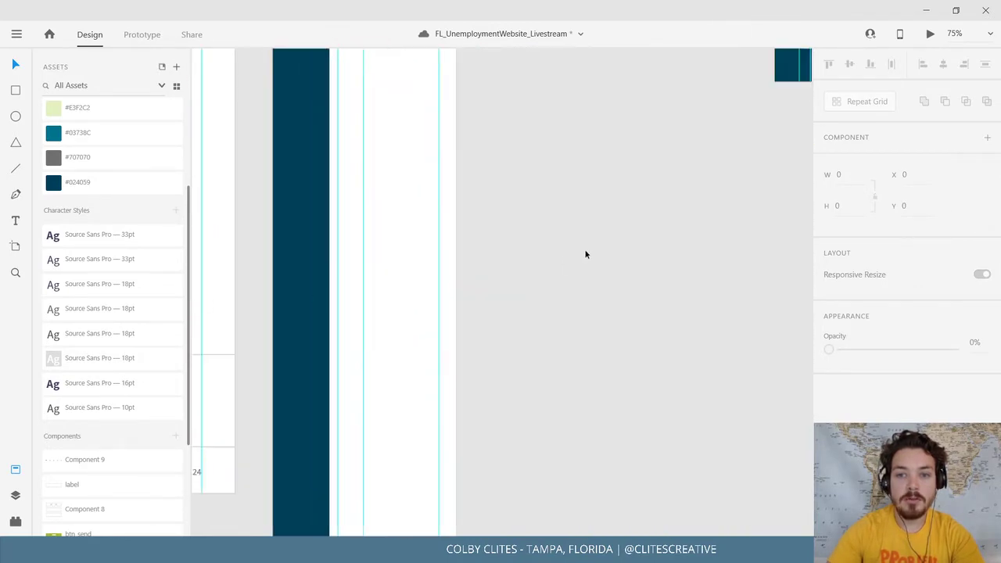
scroll(585, 254, "left", 2)
scroll(585, 254, "up", 5)
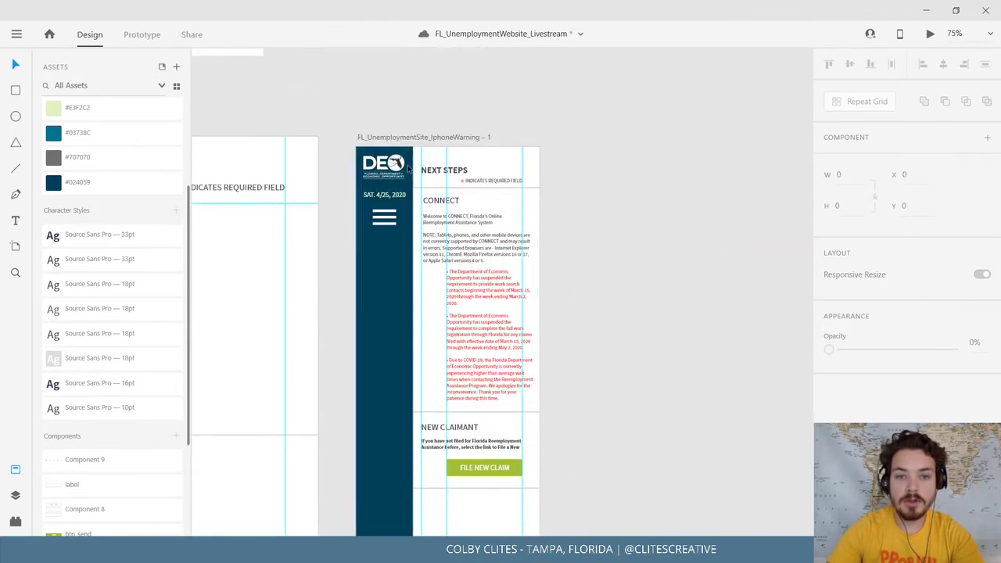
left_click(403, 165)
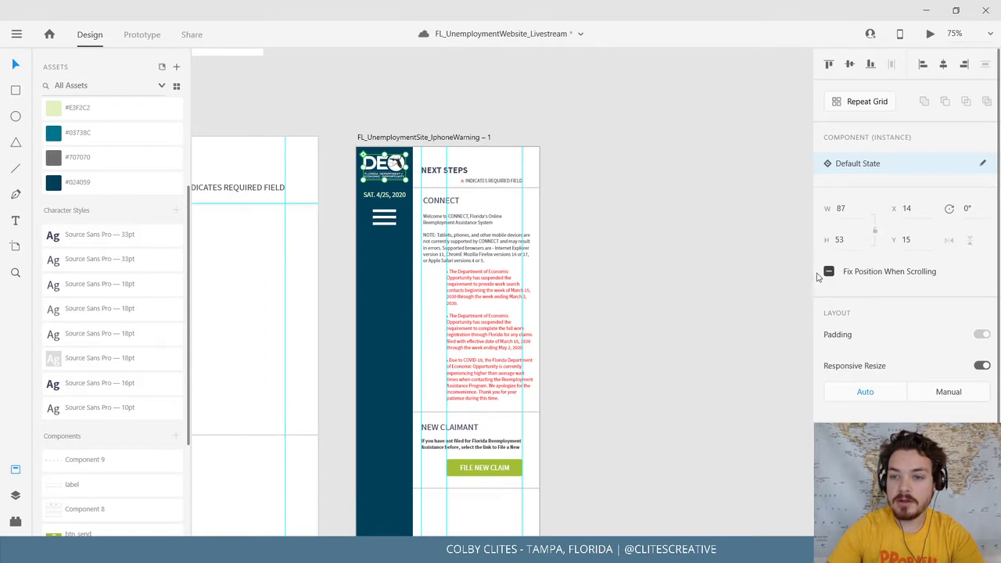
left_click(707, 286)
Select the NEW CLAIMANT heading, text and FILE NEW CLAIM button on the Next Steps artboard, and save the document.
left_click_drag(701, 311, 657, 282)
key("ctrl+1")
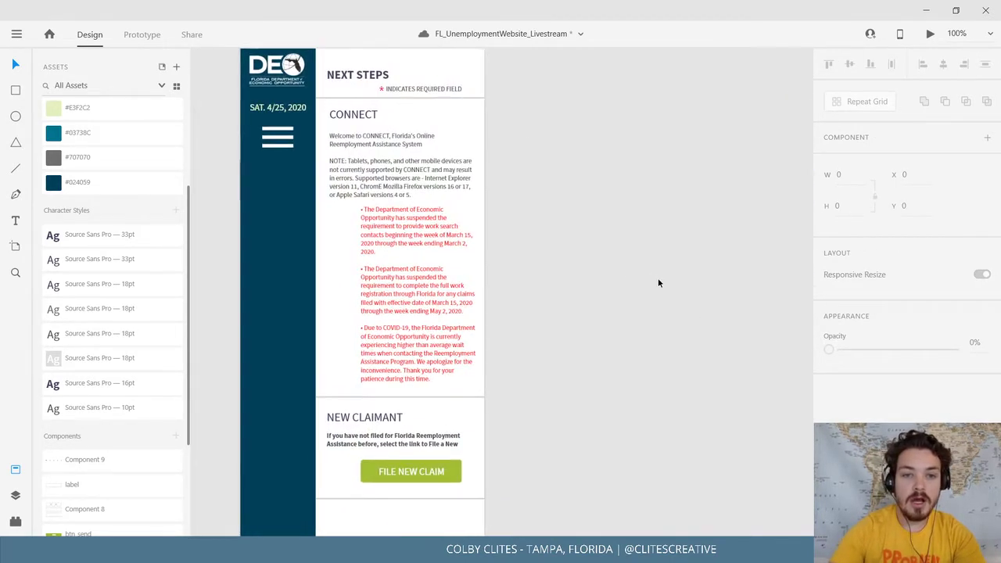
key("ctrl+semicolon")
left_click_drag(578, 364, 647, 120)
left_click_drag(607, 329, 444, 152)
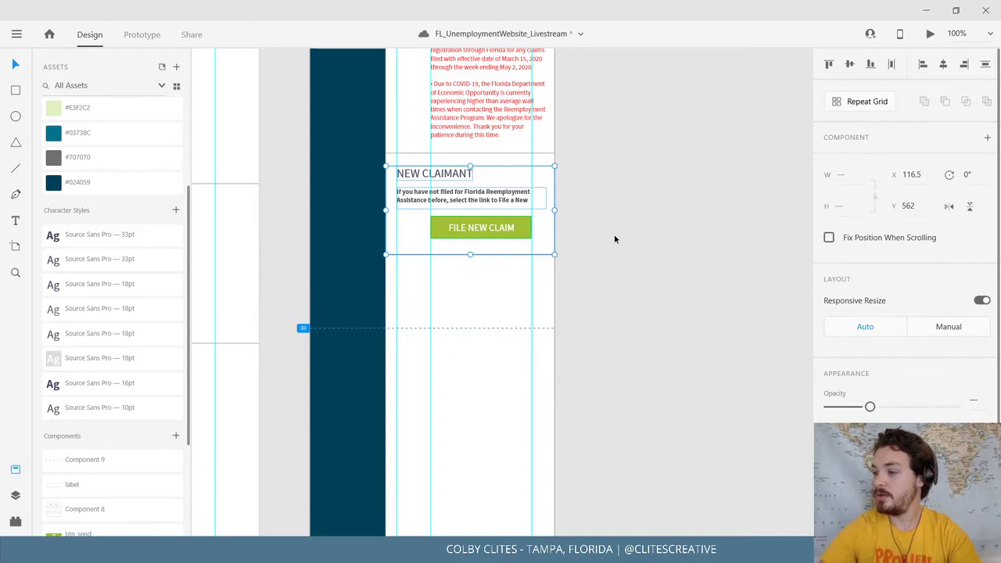
key("ctrl+s")
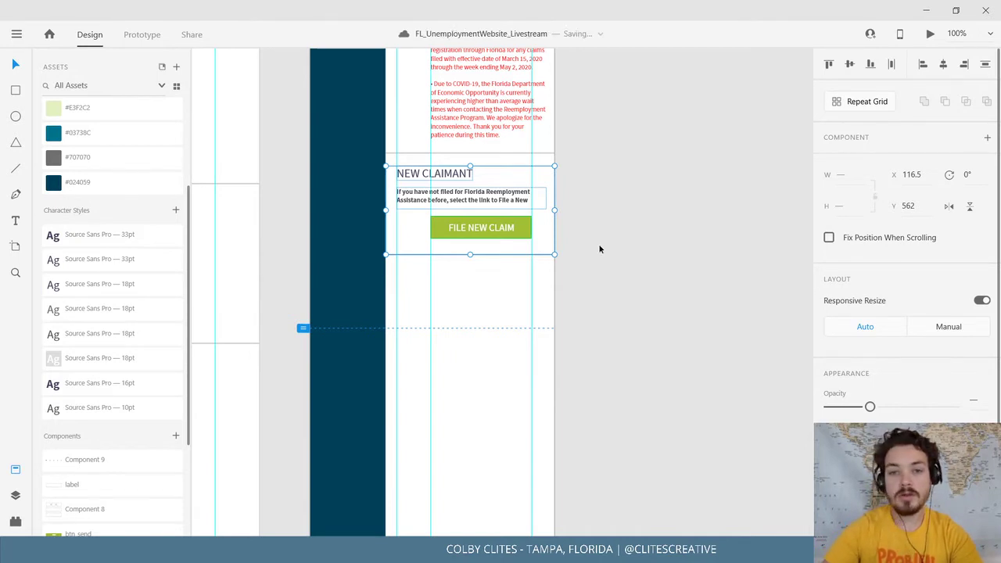
Move the NEW CLAIMANT section, with its text, FILE NEW CLAIM button and divider lines, down to Y 654.5 on the Next Steps artboard.
scroll(594, 250, "up", 5)
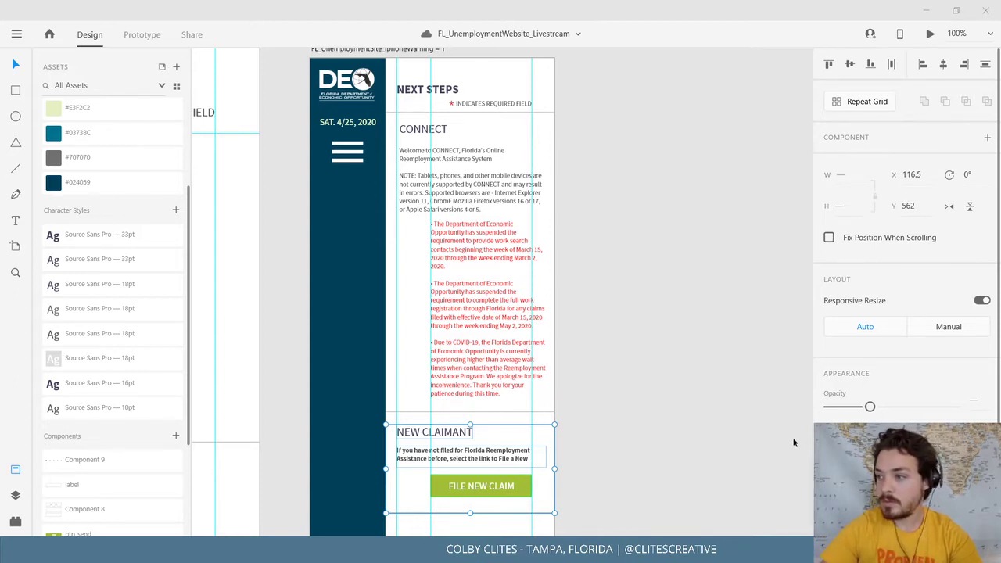
left_click(720, 386)
left_click(496, 251)
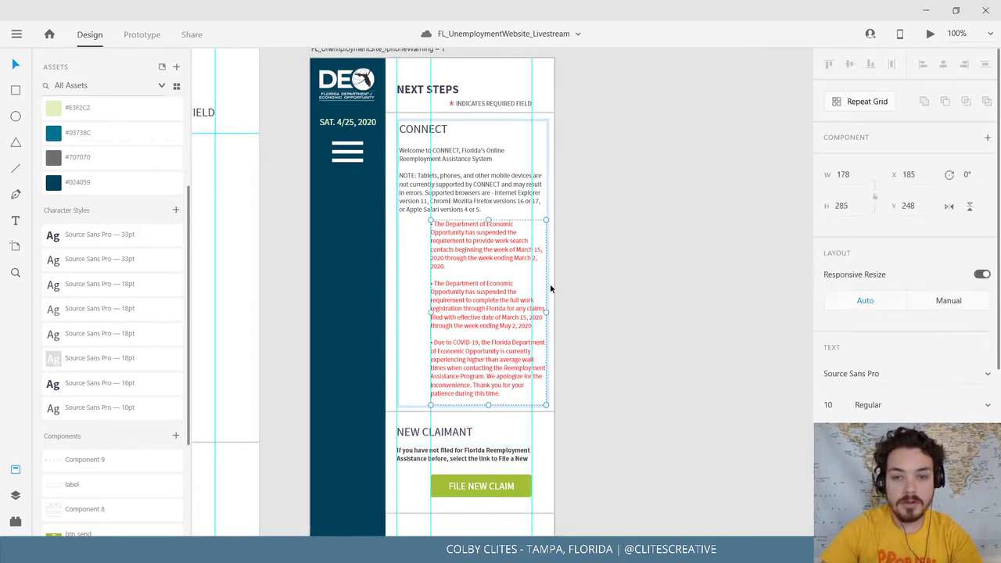
scroll(586, 341, "down", 3)
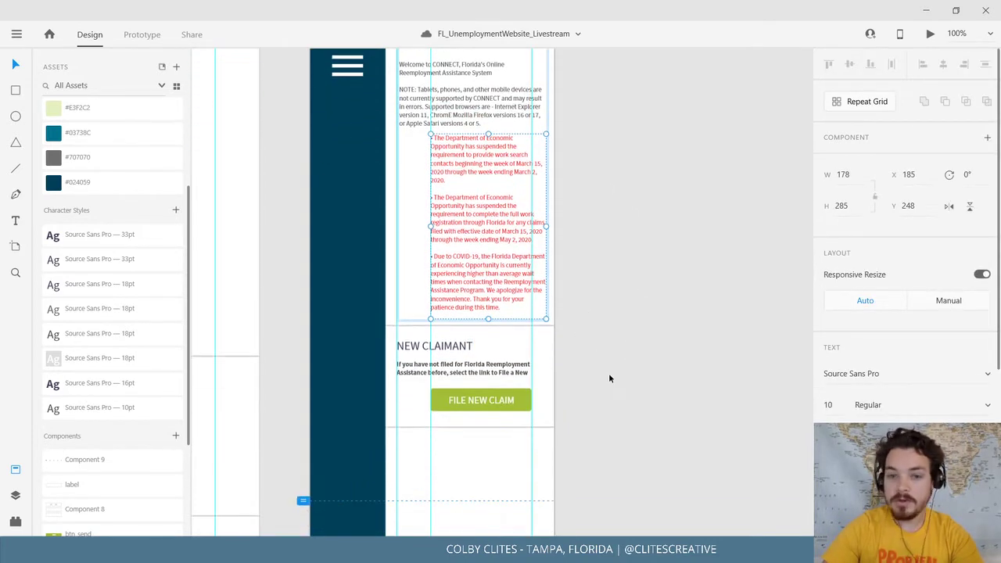
left_click_drag(594, 401, 474, 275)
left_click_drag(623, 427, 465, 268)
left_click(486, 399)
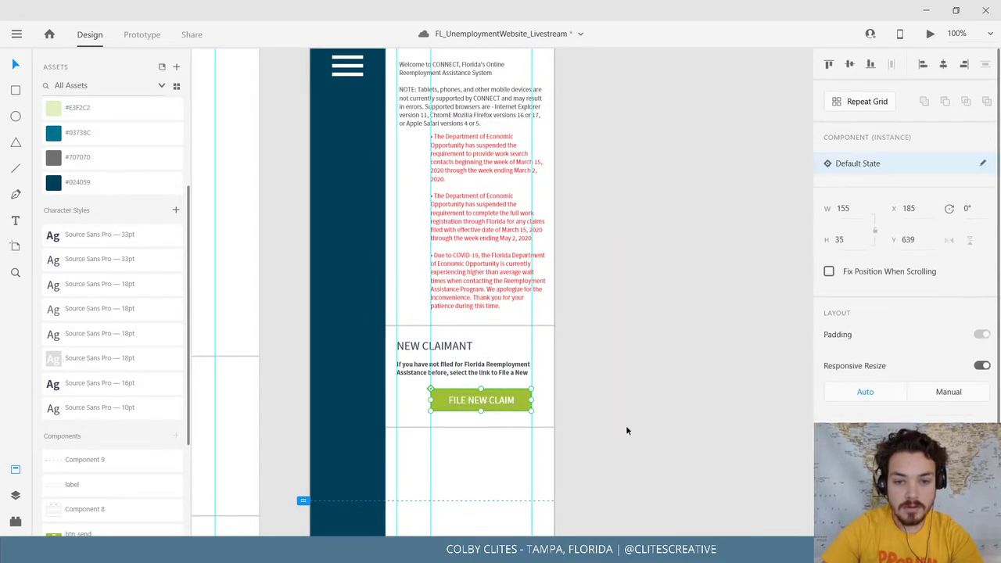
scroll(630, 410, "down", 2)
left_click_drag(470, 408, 482, 345)
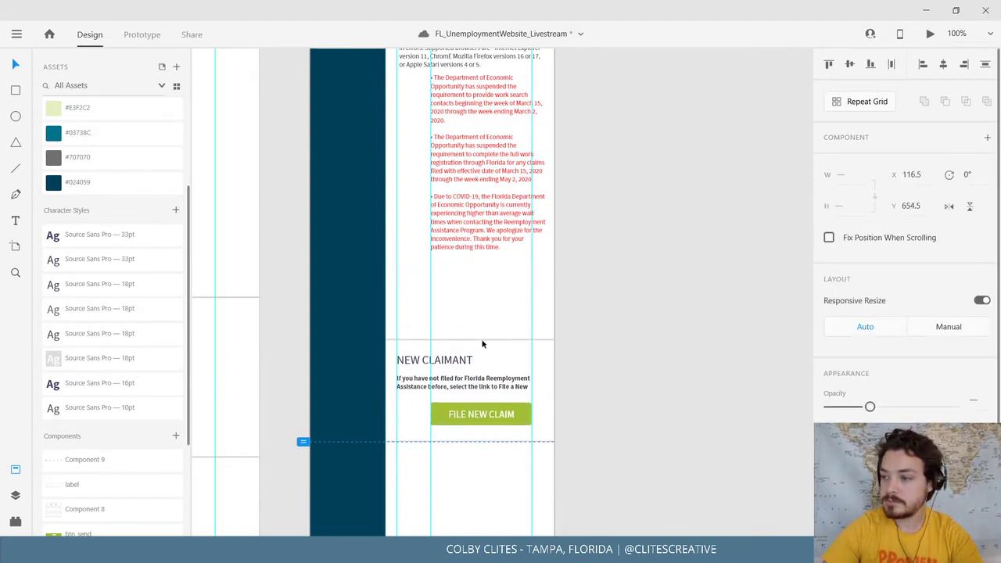
Move the CONNECT text group down to Y 191 and ungroup it into separate text objects.
left_click(510, 295)
left_click_drag(477, 245, 471, 305)
left_click(630, 232)
left_click_drag(633, 231, 637, 358)
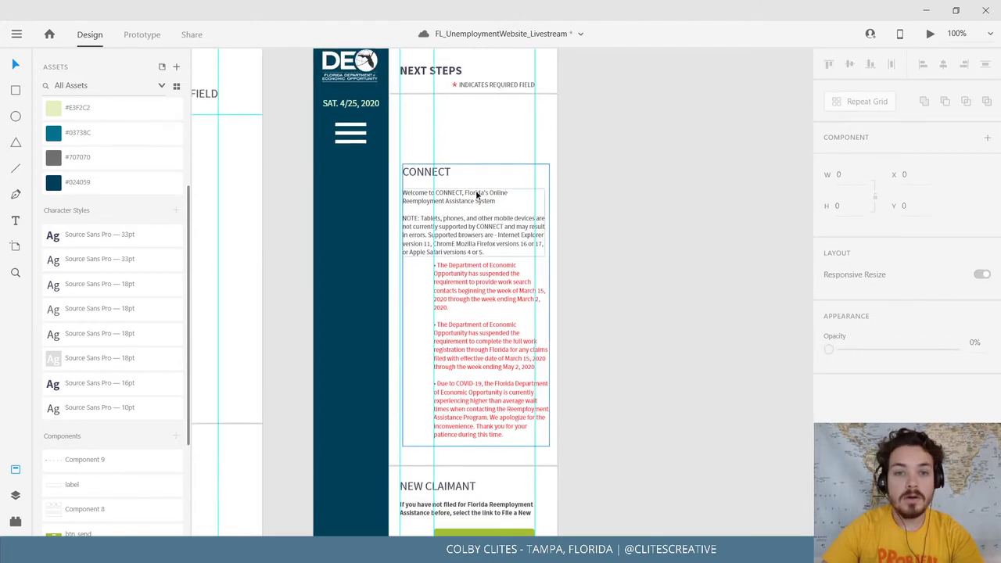
left_click(476, 196)
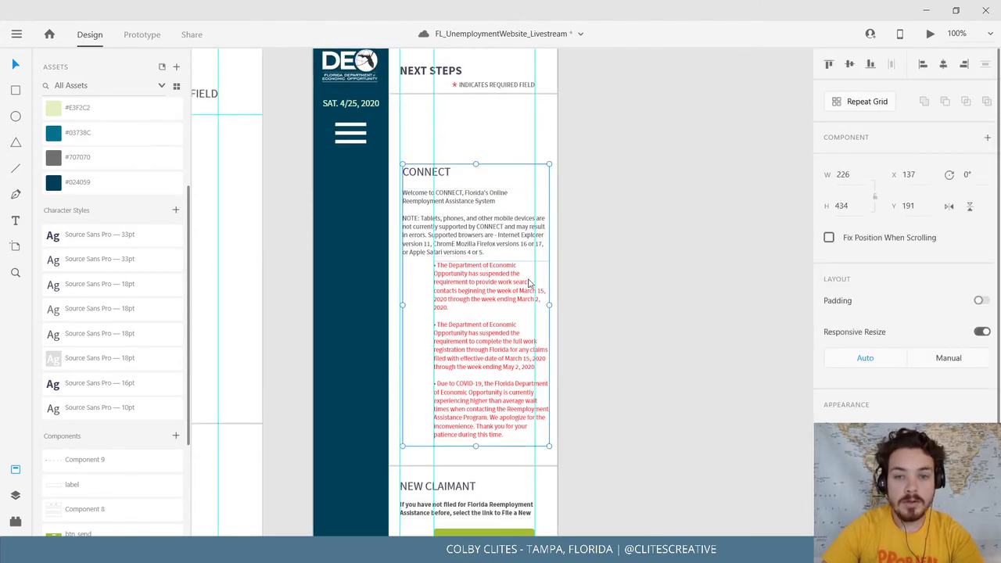
right_click(481, 268)
left_click(552, 244)
key("Escape")
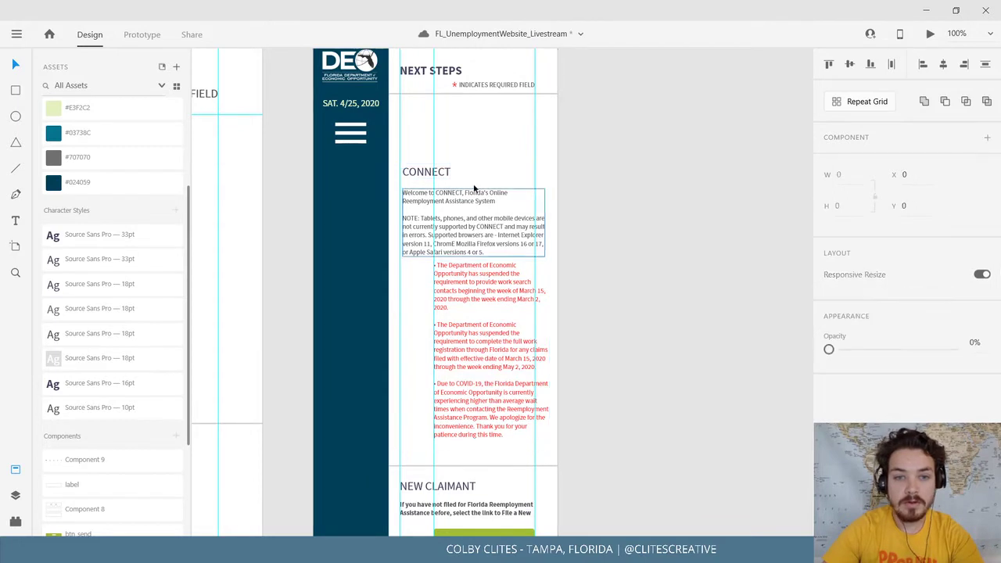
Set the NEXT STEPS and CONNECT headings to 16 pt and add the CONNECT heading's formatting as a character style.
left_click(431, 70)
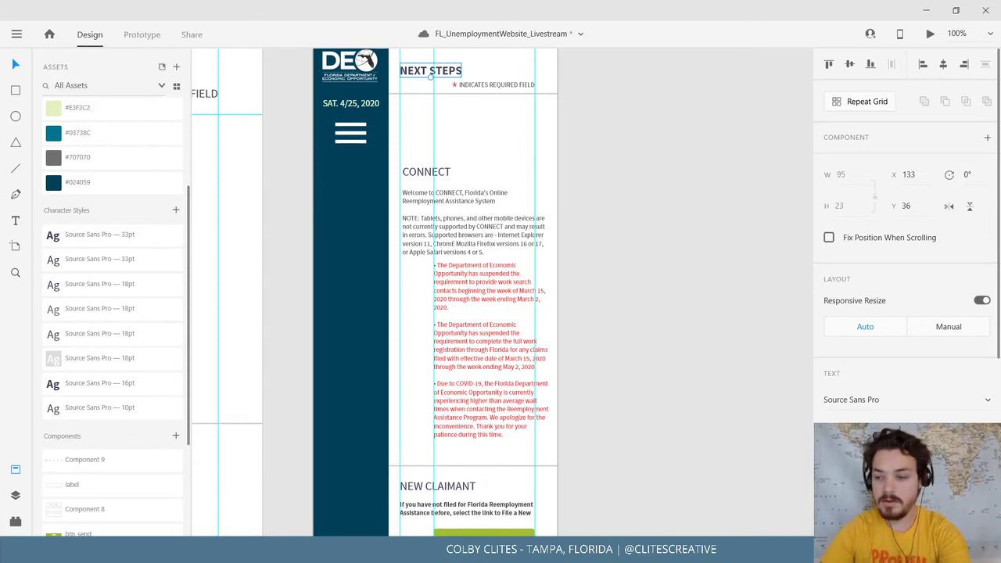
type("16")
key("Return")
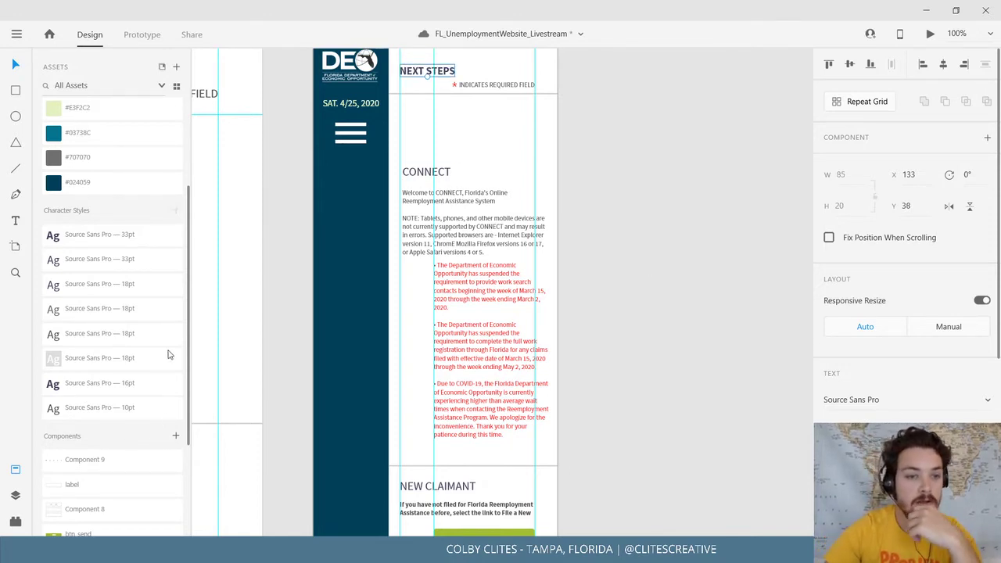
left_click(430, 176)
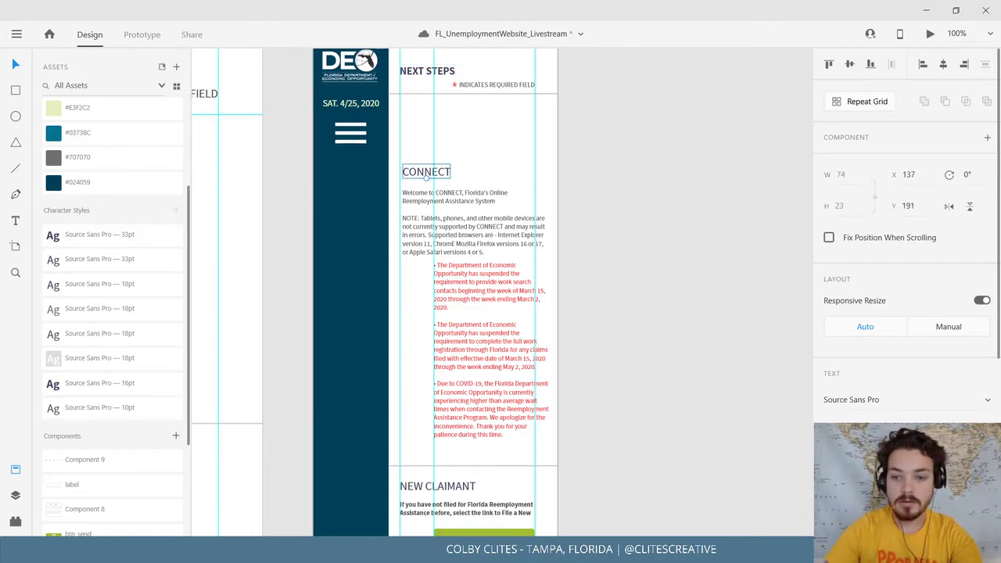
left_click(176, 211)
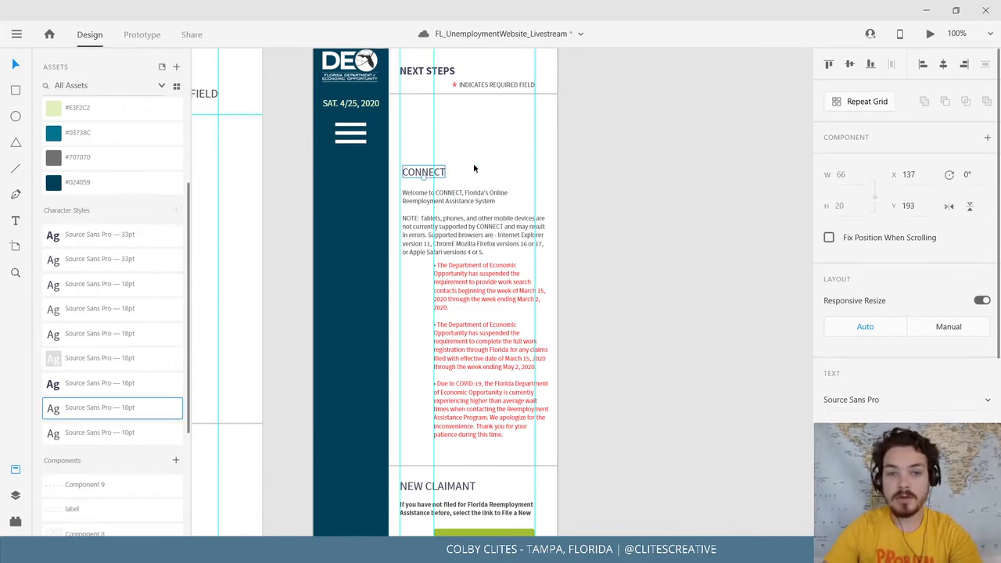
Move the CONNECT heading up to X 133, Y 98 beneath the header divider, and save the document.
left_click_drag(434, 172, 431, 112)
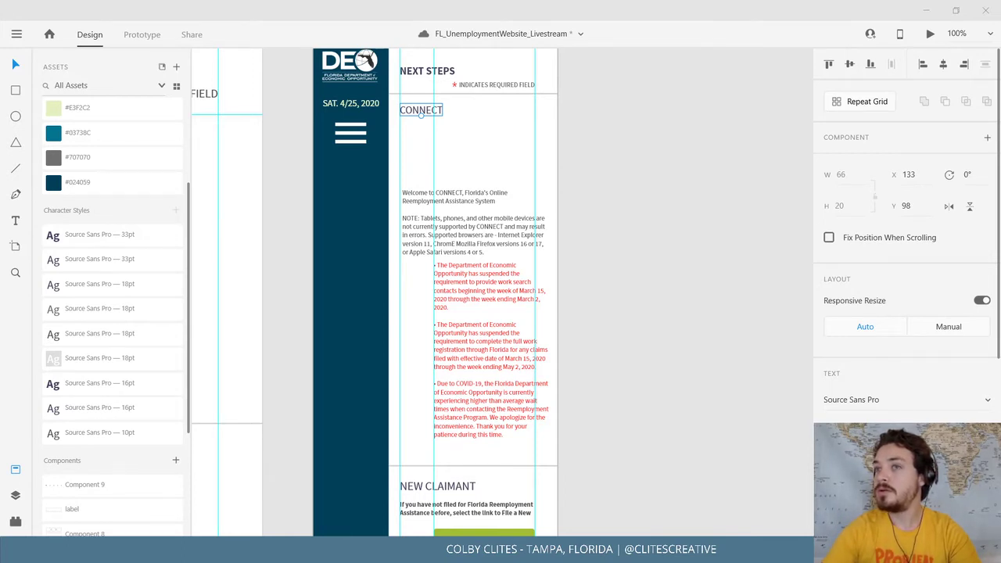
key("ctrl+s")
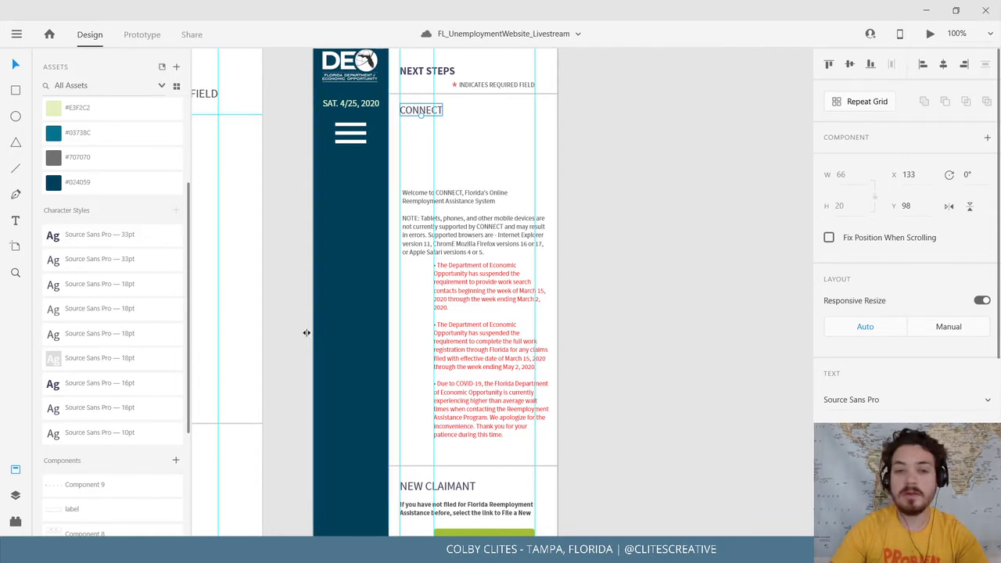
Preview the FL_UnemploymentSite_IphoneWarning – 1 artboard, scroll through the page to check its layout, and close the preview.
left_click(528, 279)
scroll(614, 334, "up", 3)
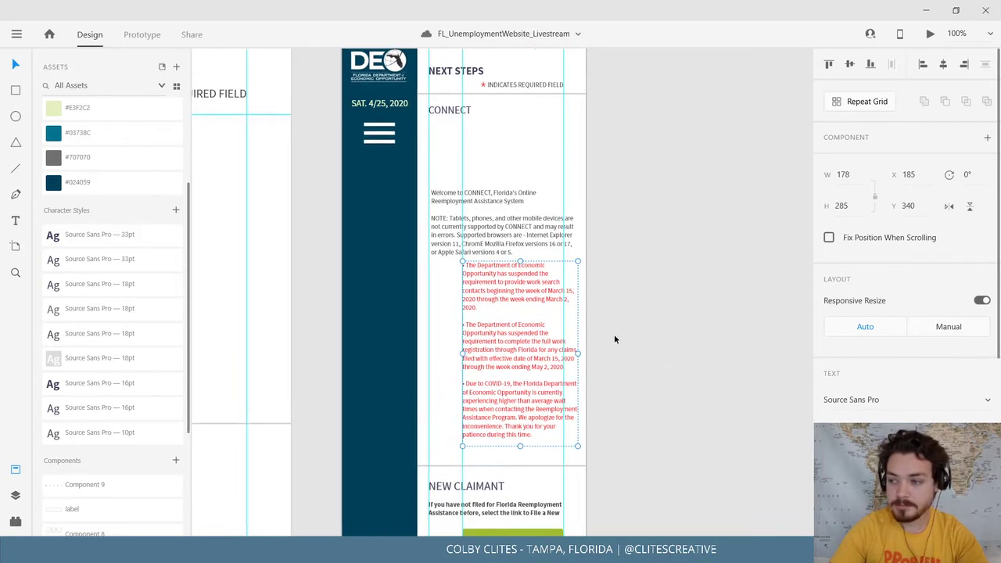
left_click(376, 100)
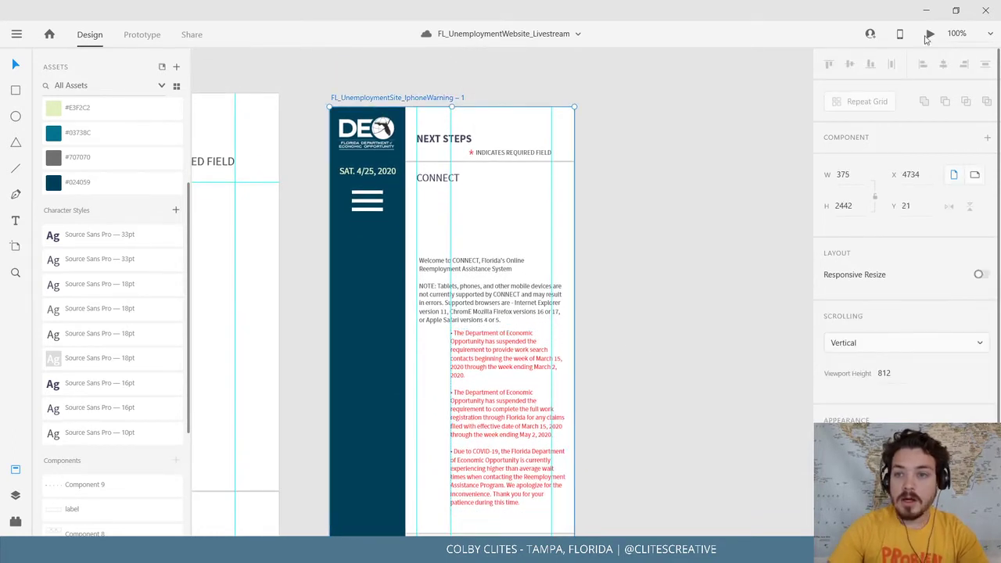
left_click(930, 34)
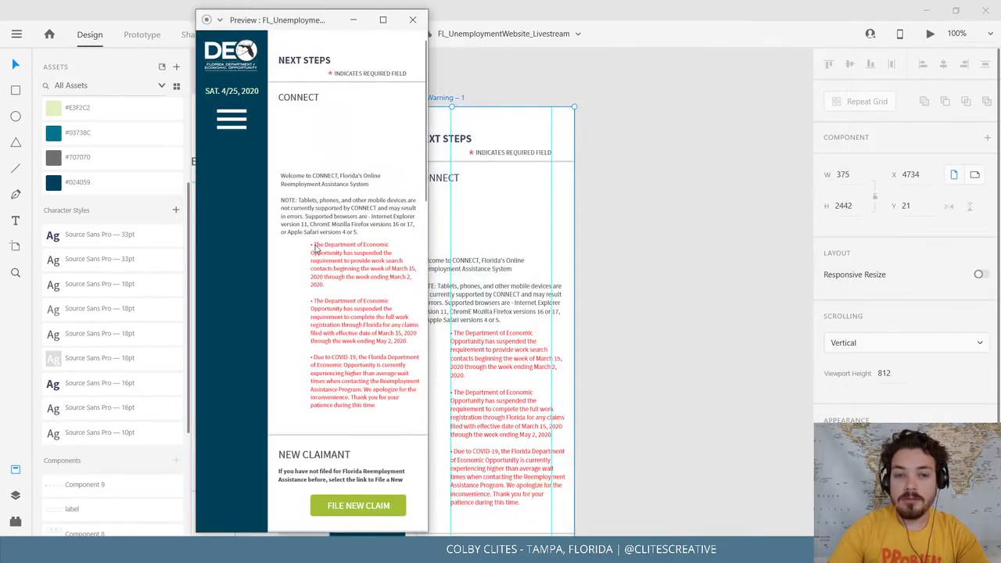
scroll(316, 249, "down", 5)
scroll(317, 248, "up", 5)
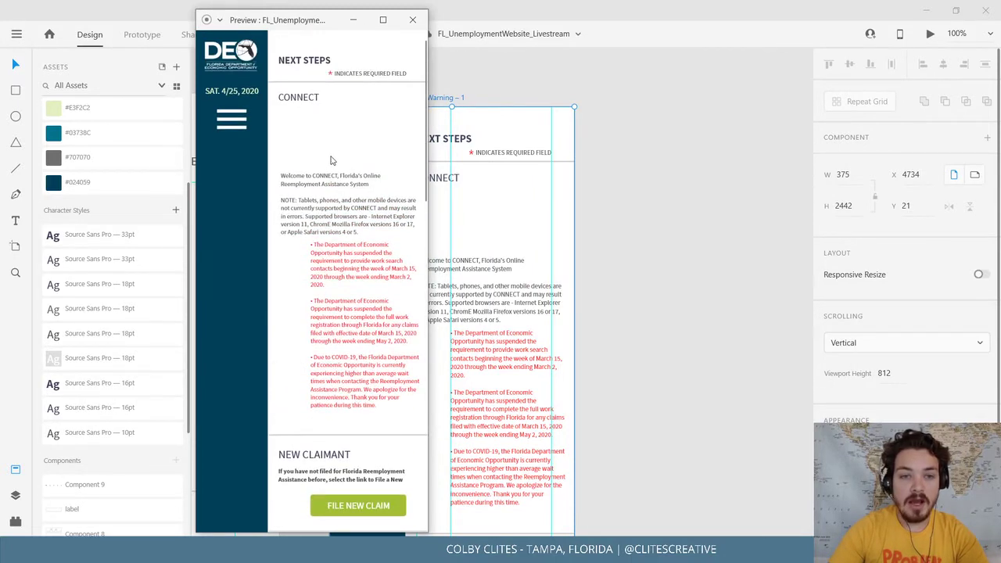
left_click(411, 20)
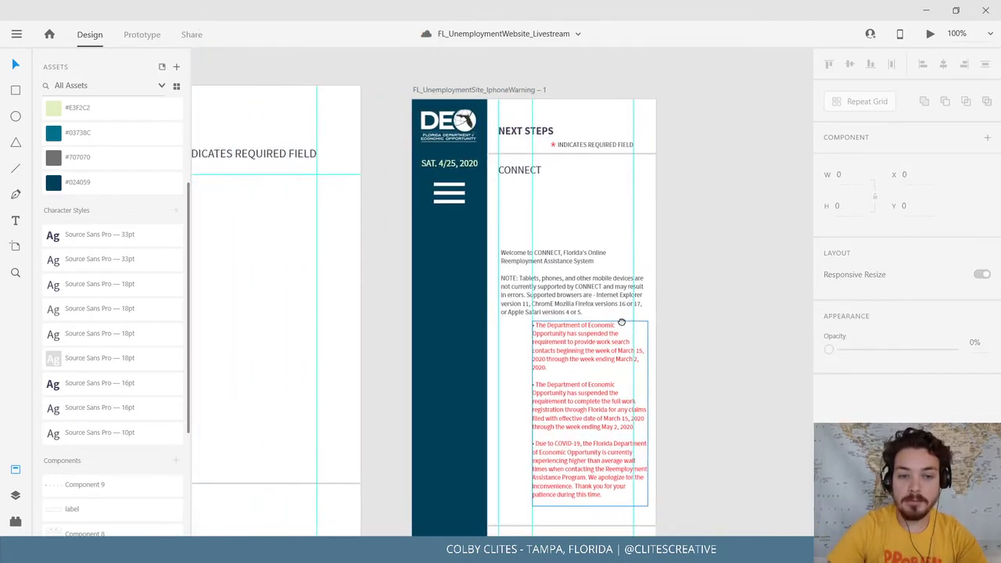
Move the CONNECT welcome paragraph to X 133, Y 133 below its heading and set its text size to 12.
left_click(16, 467)
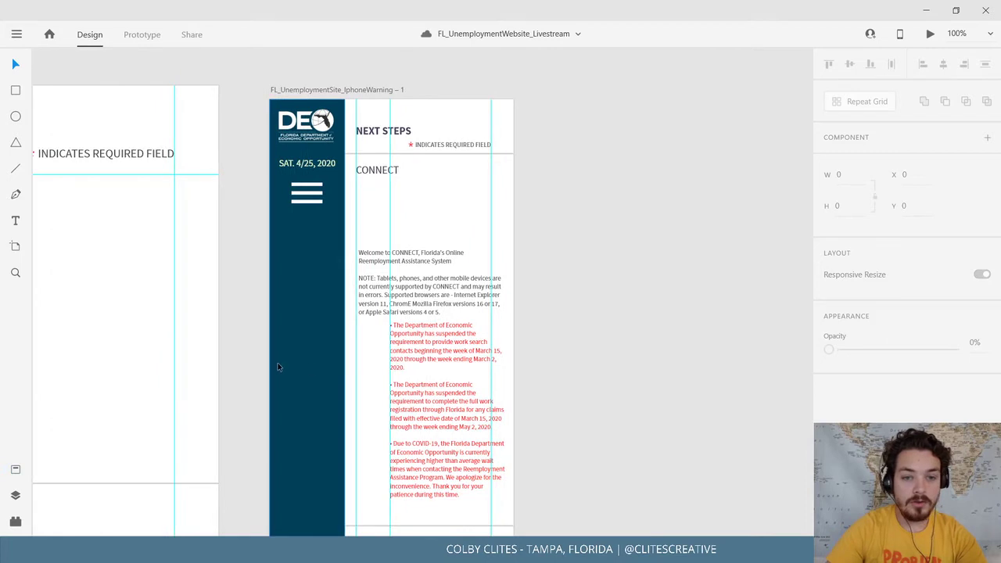
left_click_drag(245, 363, 271, 354)
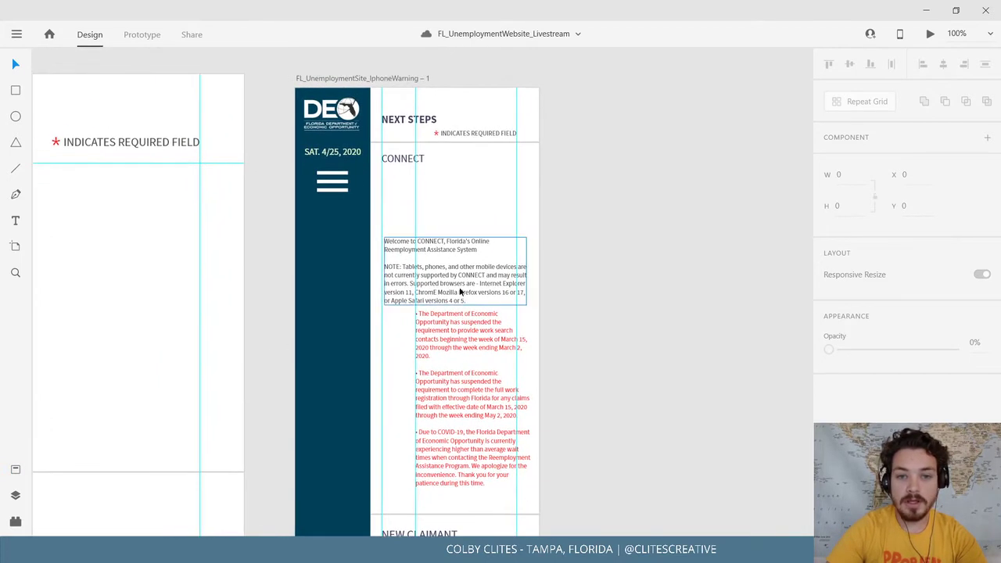
left_click_drag(461, 291, 445, 225)
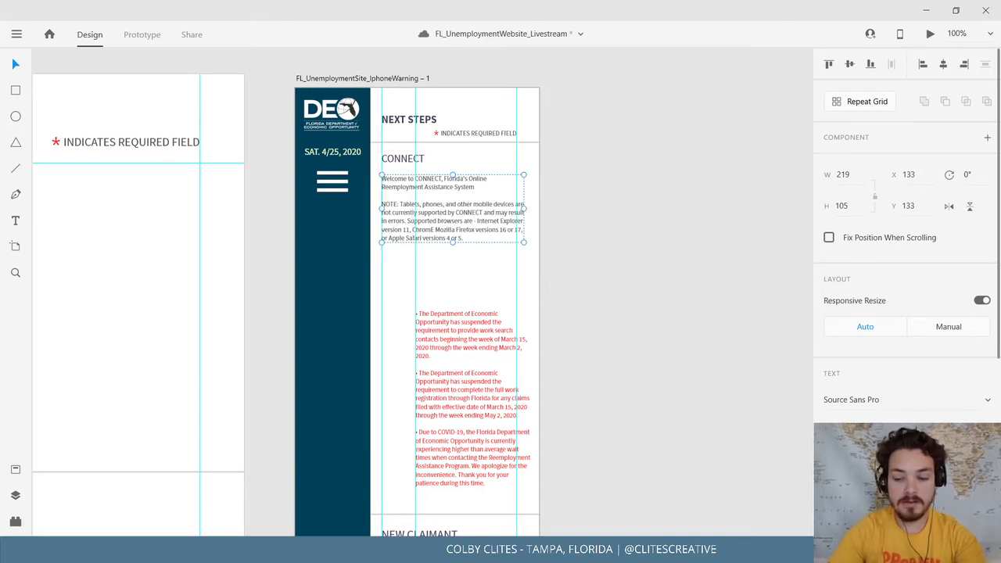
type("12")
key("Return")
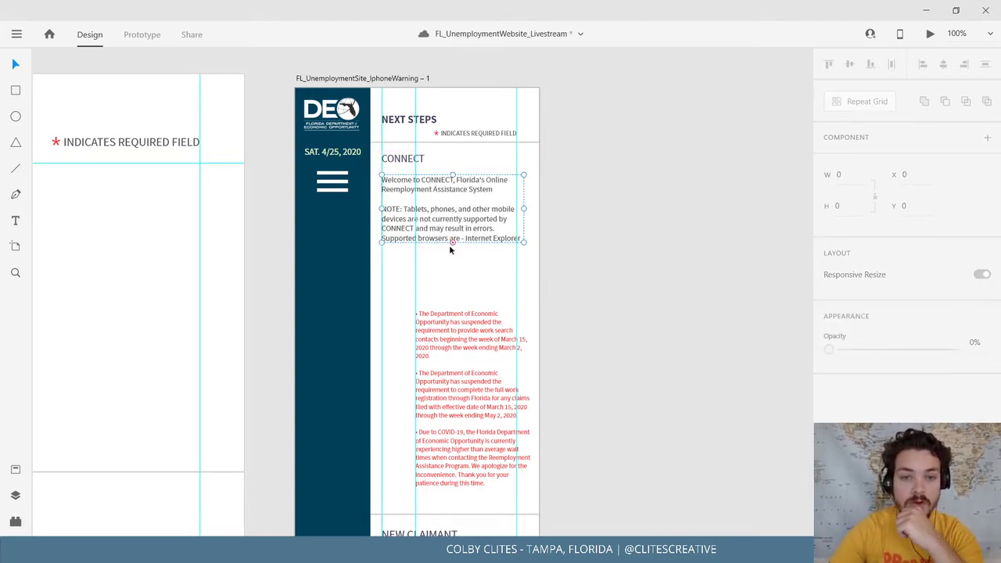
Resize the welcome paragraph's text box to 207 wide, ending at the right margin guide, and 161 high to fit all its text.
left_click_drag(451, 240, 453, 270)
left_click_drag(523, 222, 517, 223)
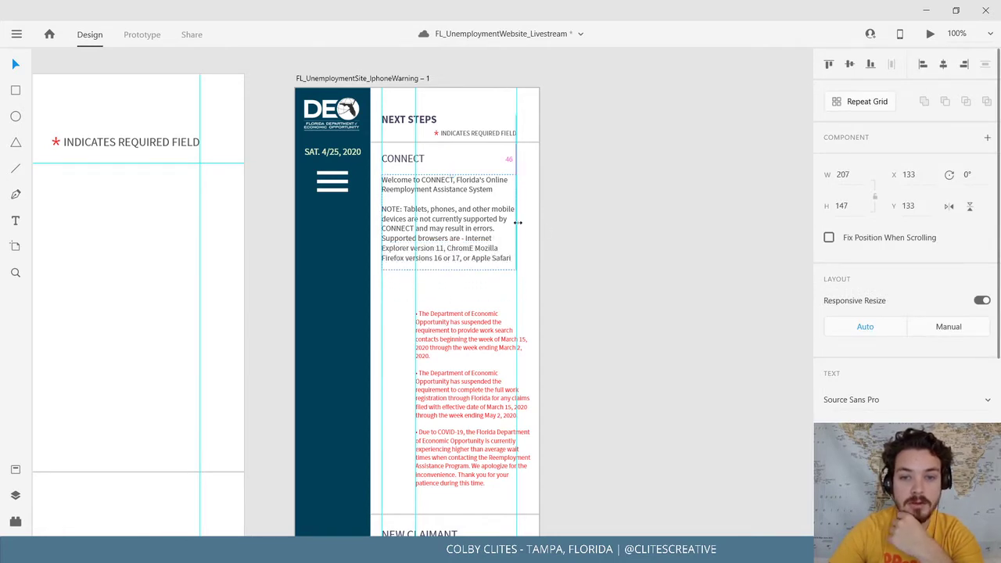
left_click_drag(449, 270, 448, 279)
left_click(583, 294)
Move the red bulleted notice to X 188, Y 294 directly below the welcome paragraph and set its text size to 12.
left_click_drag(602, 273, 605, 257)
scroll(579, 235, "down", 3)
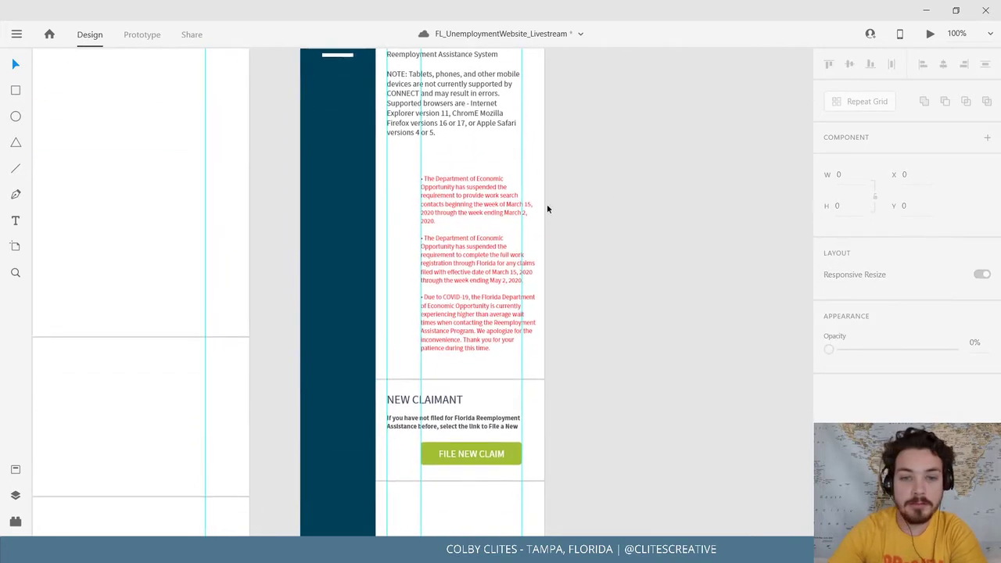
left_click(490, 195)
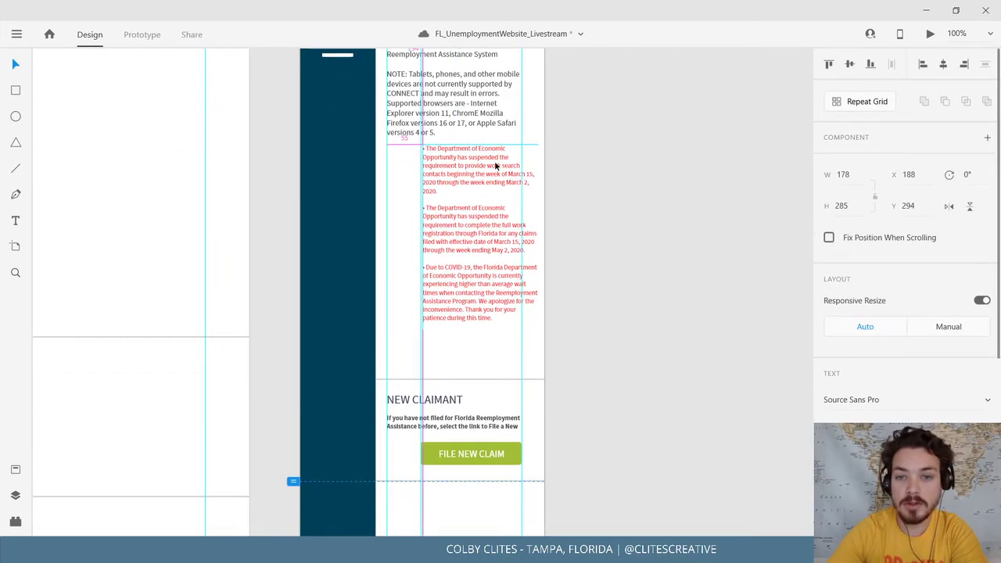
left_click_drag(495, 166, 495, 165)
type("12")
key("Return")
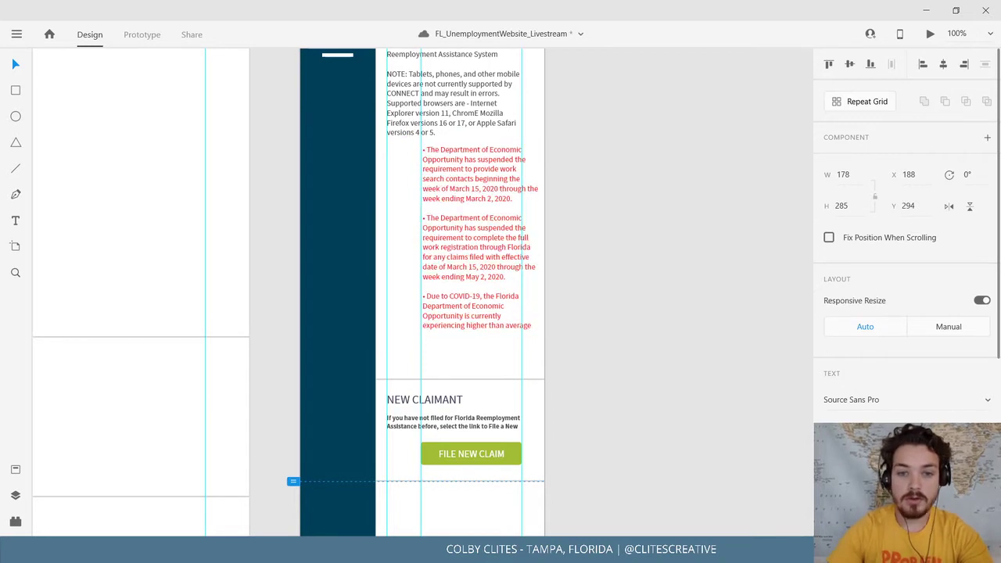
Add the welcome paragraph's 12 pt formatting to the document's character styles.
left_click(15, 467)
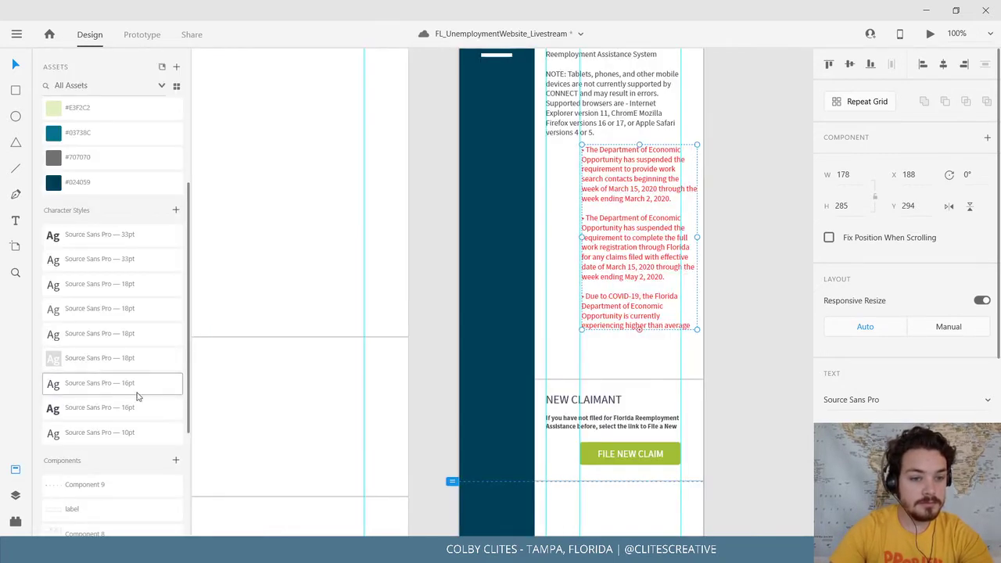
left_click(594, 112)
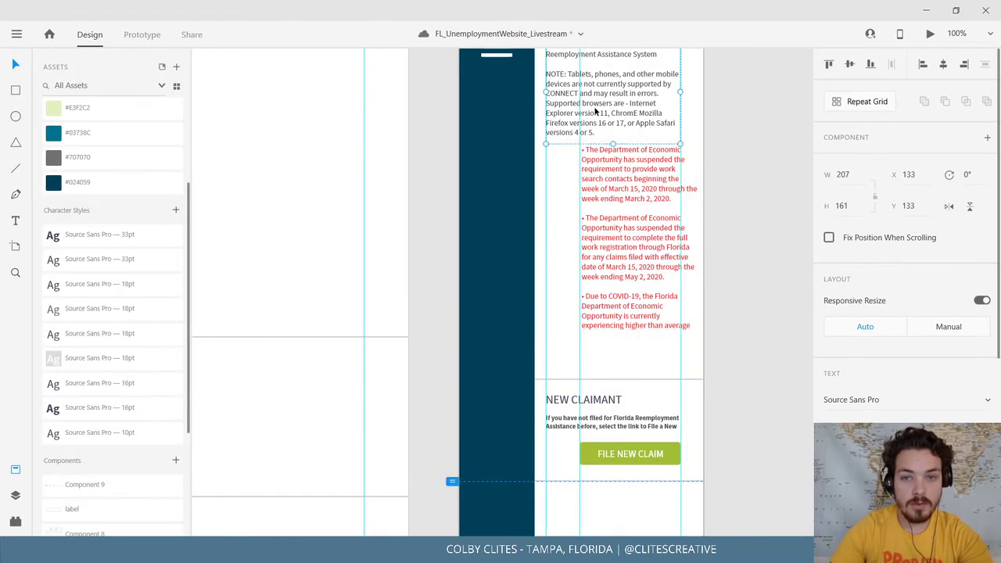
left_click(176, 213)
key("Escape")
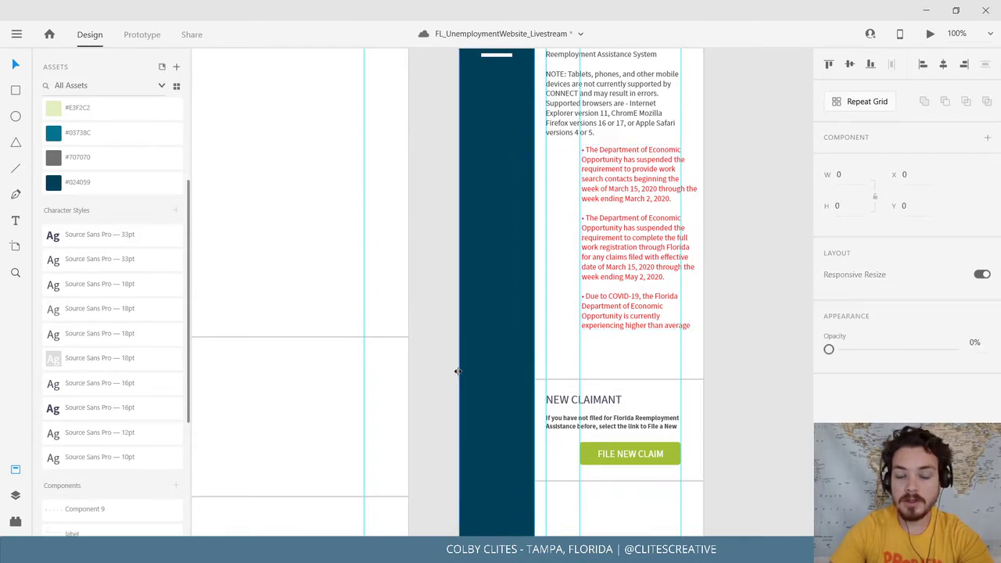
left_click(16, 468)
Move the checkbox and SEND button group on the iPhone Claimant Warning Notice artboard down to just above the footer line.
left_click_drag(300, 445, 404, 514)
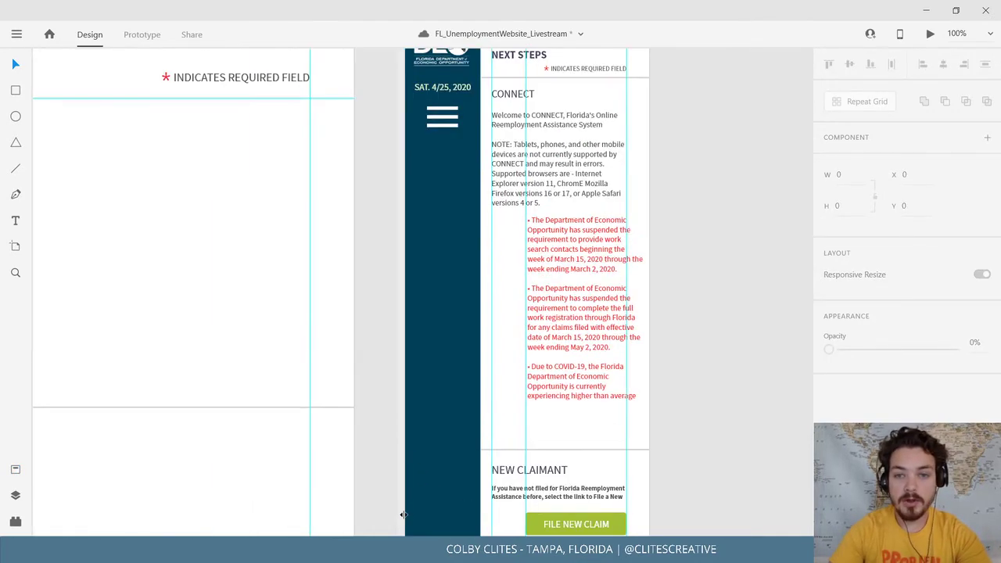
key("ctrl+minus")
left_click_drag(88, 402, 599, 358)
scroll(599, 358, "down", 10)
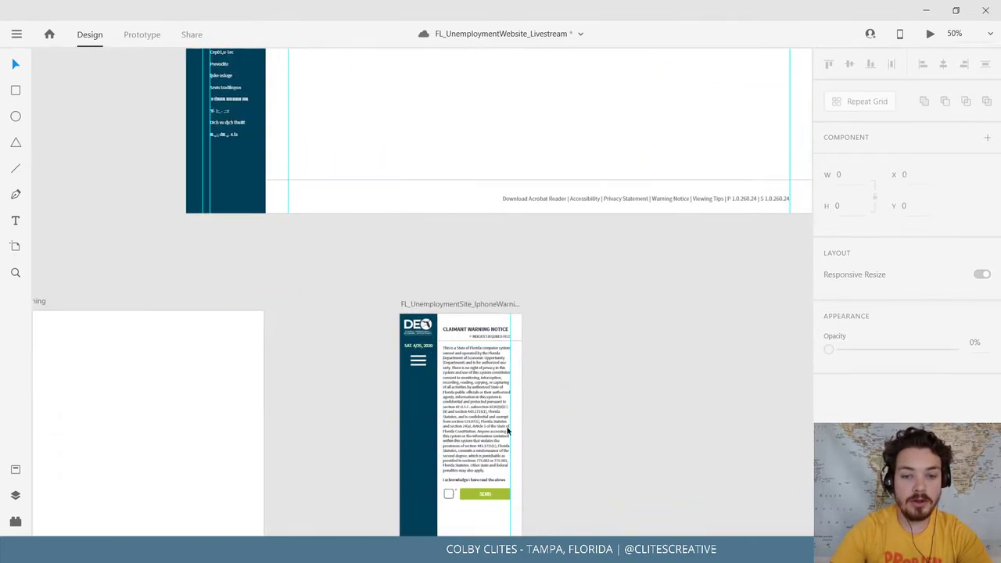
scroll(444, 319, "up", 4)
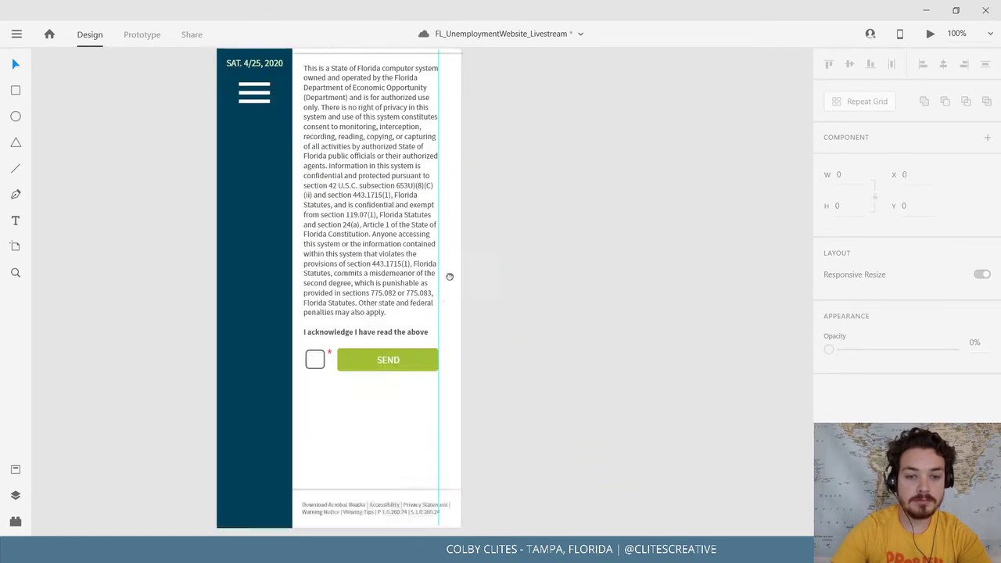
left_click_drag(438, 255, 456, 358)
left_click_drag(561, 349, 547, 442)
double_click(376, 236)
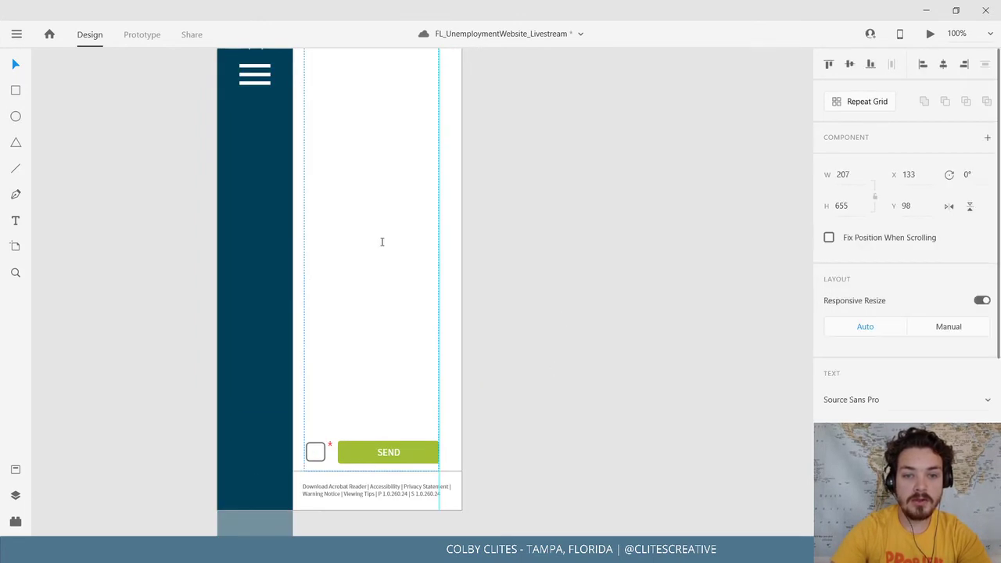
left_click_drag(428, 316, 327, 148)
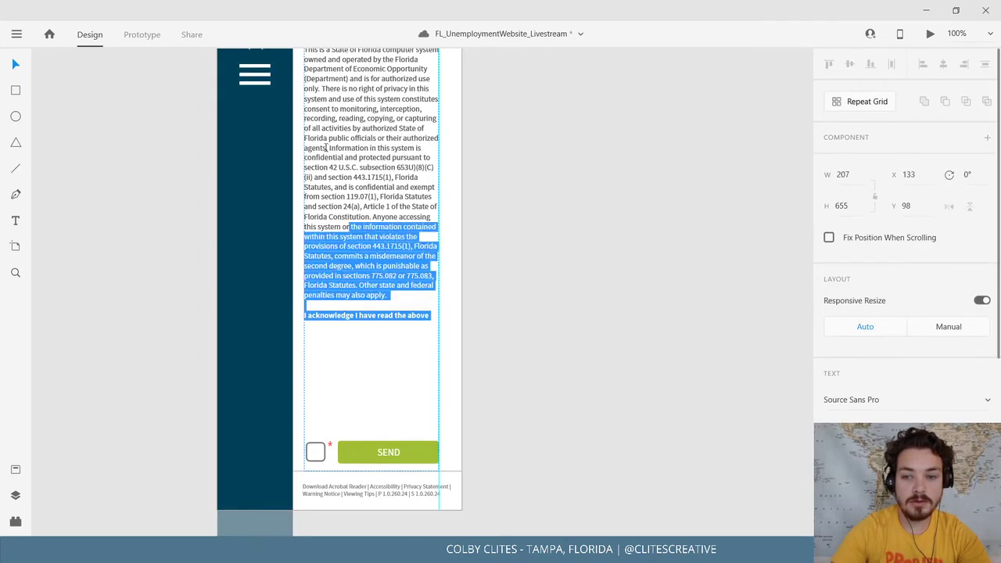
Place the checkbox and SEND button group at X 136, Y 535, directly below the "I acknowledge I have read the above" line.
left_click(18, 65)
left_click(157, 237)
left_click_drag(158, 239, 149, 297)
left_click_drag(403, 509, 394, 401)
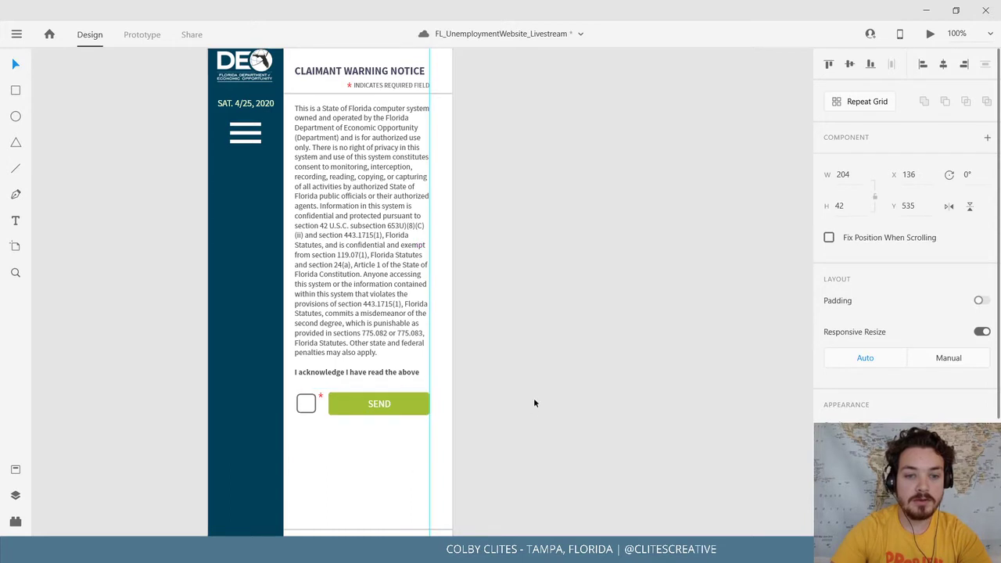
left_click(533, 399)
left_click_drag(533, 399, 535, 446)
Preview the iPhone Claimant Warning Notice artboard in a maximized window, and close the preview.
left_click(259, 78)
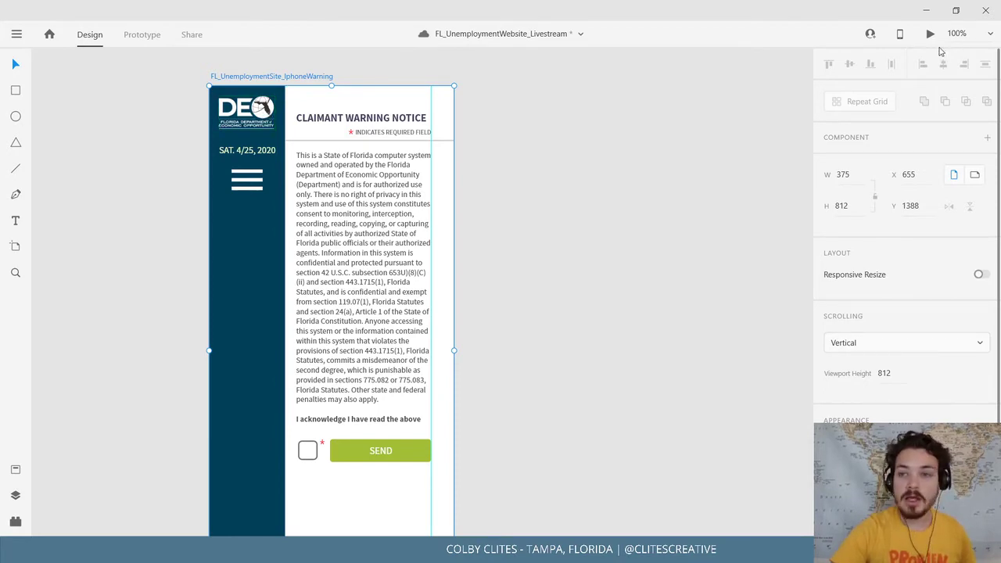
left_click(931, 34)
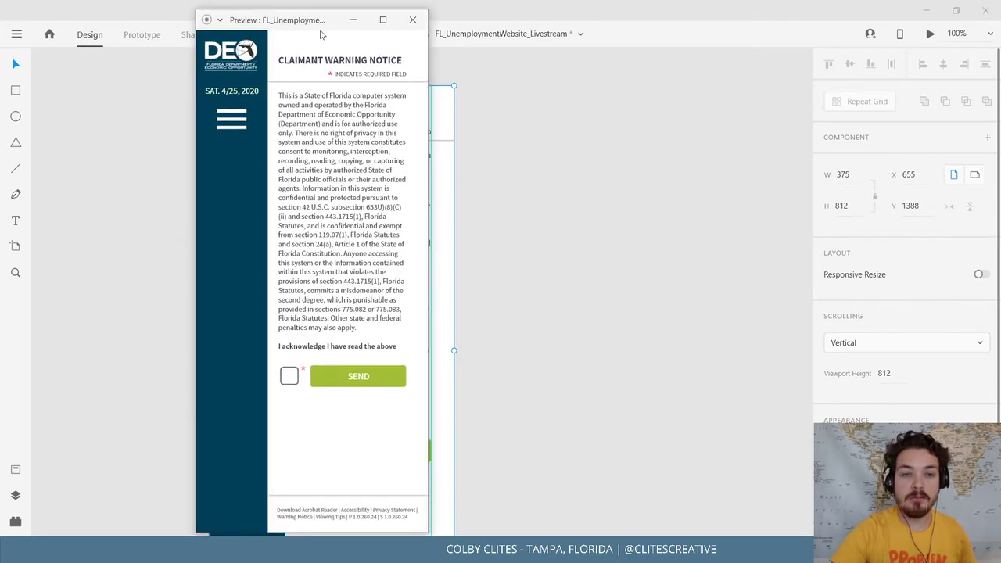
left_click(384, 18)
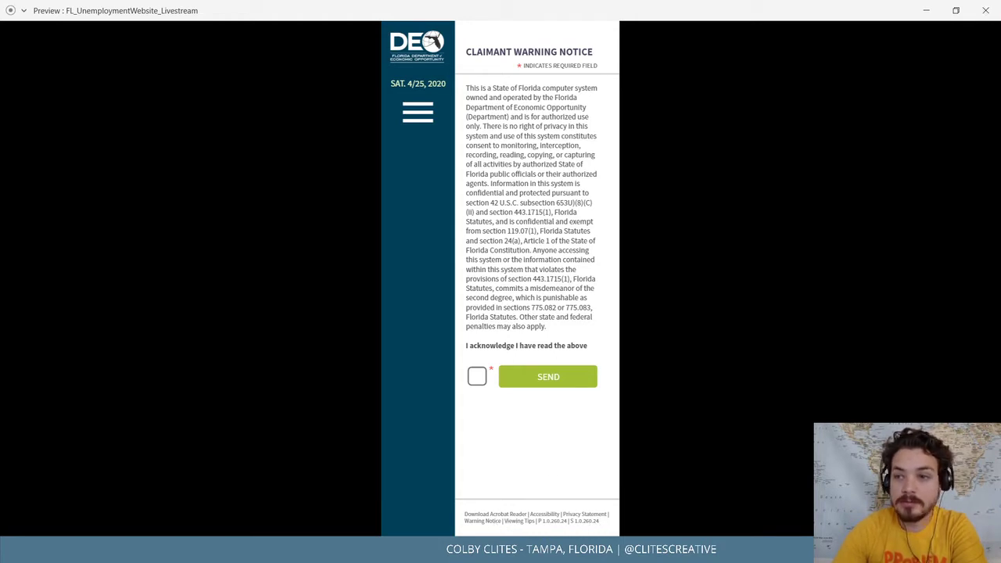
left_click(992, 10)
Shorten the warning notice's text box to 432 high so it ends just above the SEND button.
scroll(445, 375, "down", 5)
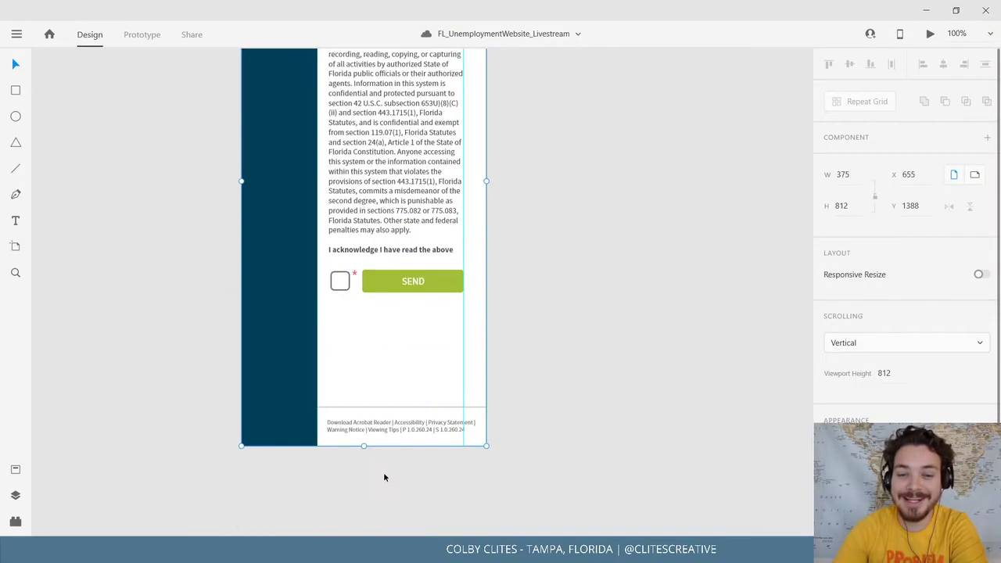
left_click(433, 397)
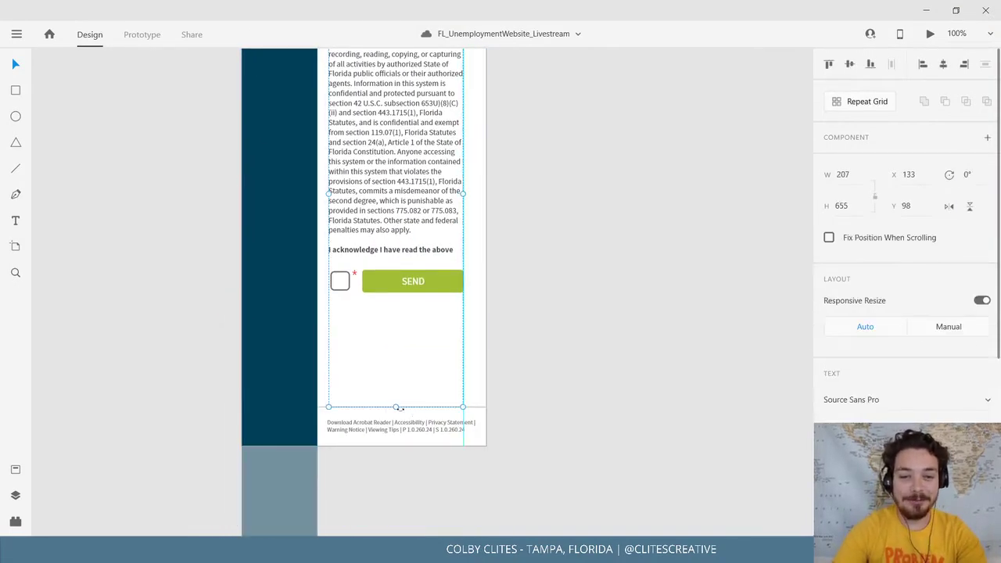
left_click_drag(397, 306, 416, 271)
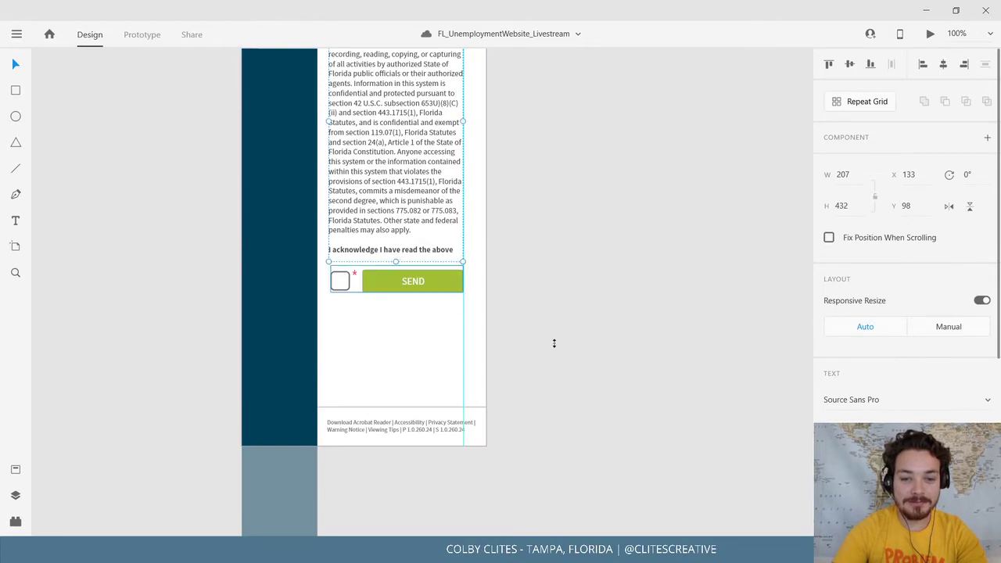
left_click(554, 344)
Raise the footer divider line to make room above the footer links and set the footer text size to 12.
left_click_drag(400, 407, 400, 369)
left_click(399, 422)
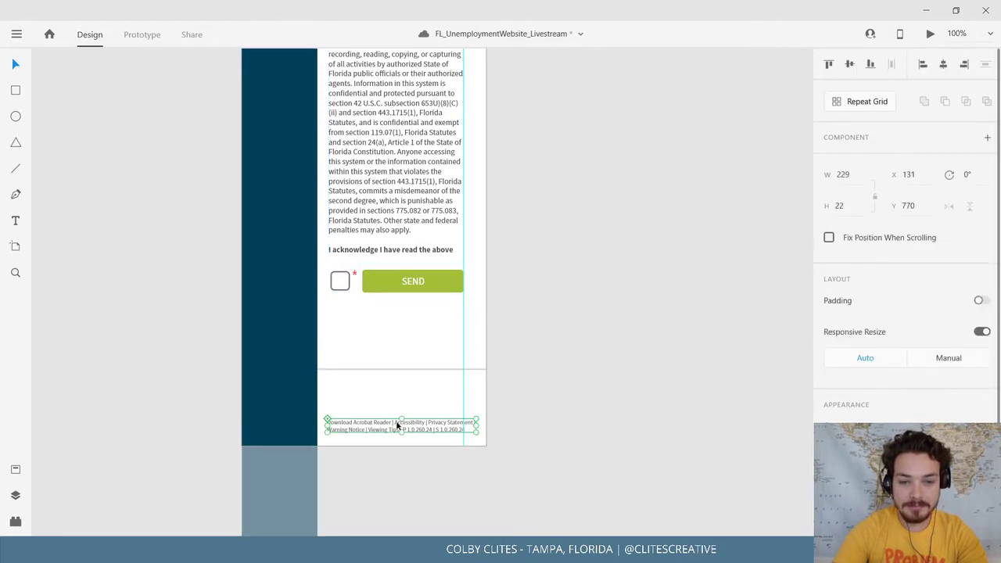
double_click(458, 433)
double_click(467, 433)
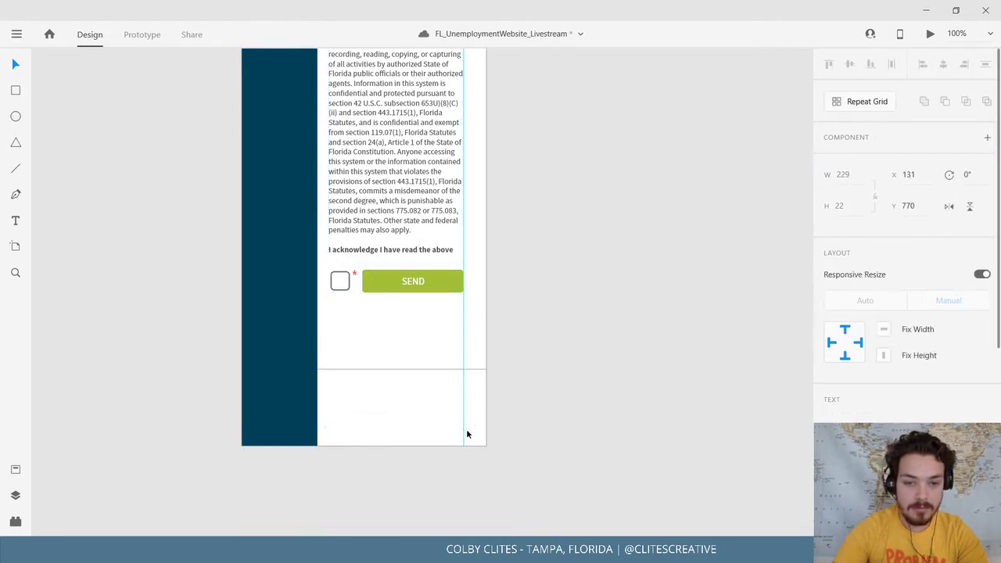
key("ctrl+a")
left_click(839, 450)
type("12")
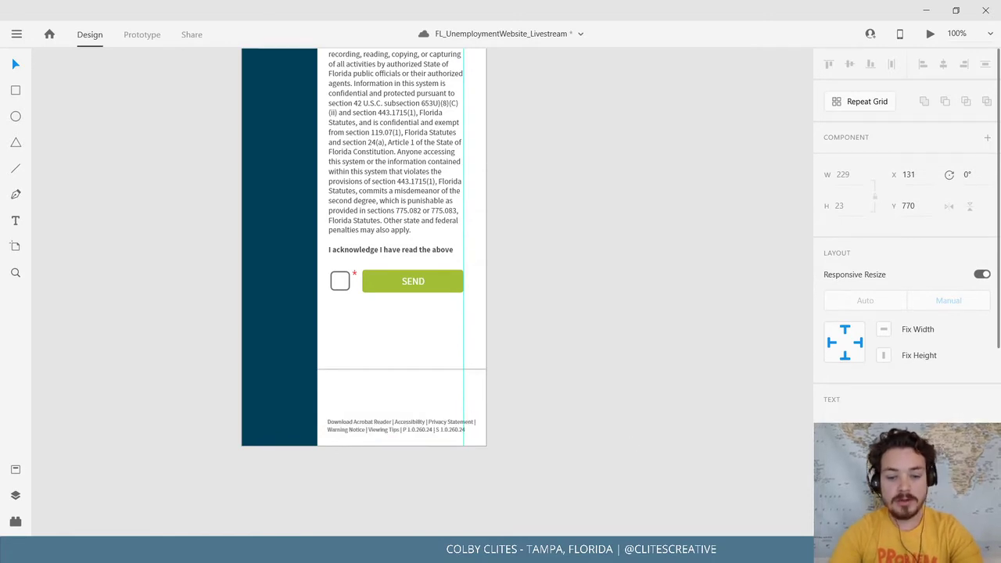
key("Return")
Rebreak the footer links into three lines, starting the second at "Privacy Statement" and the third at "Viewing Tips".
left_click(465, 422)
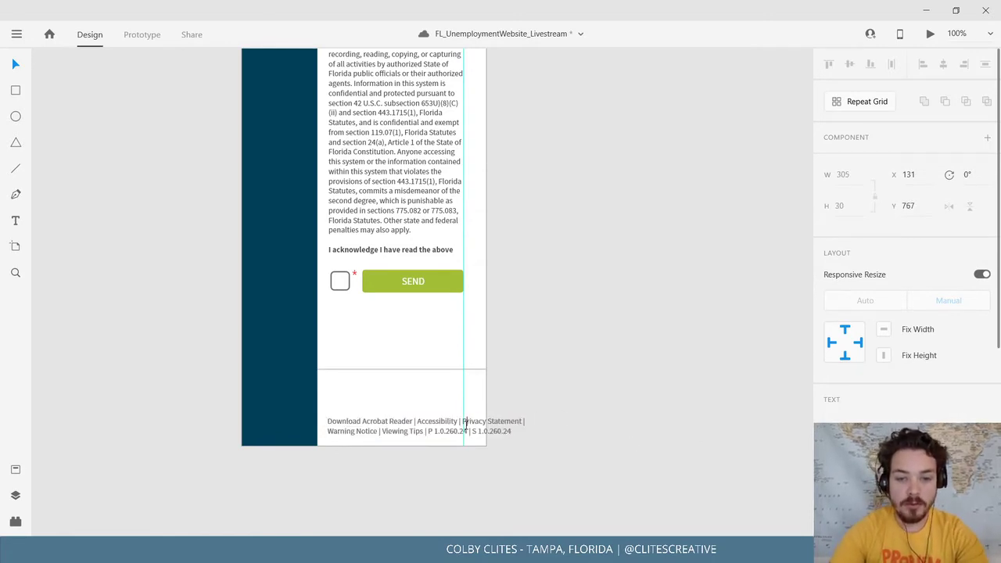
key("Return")
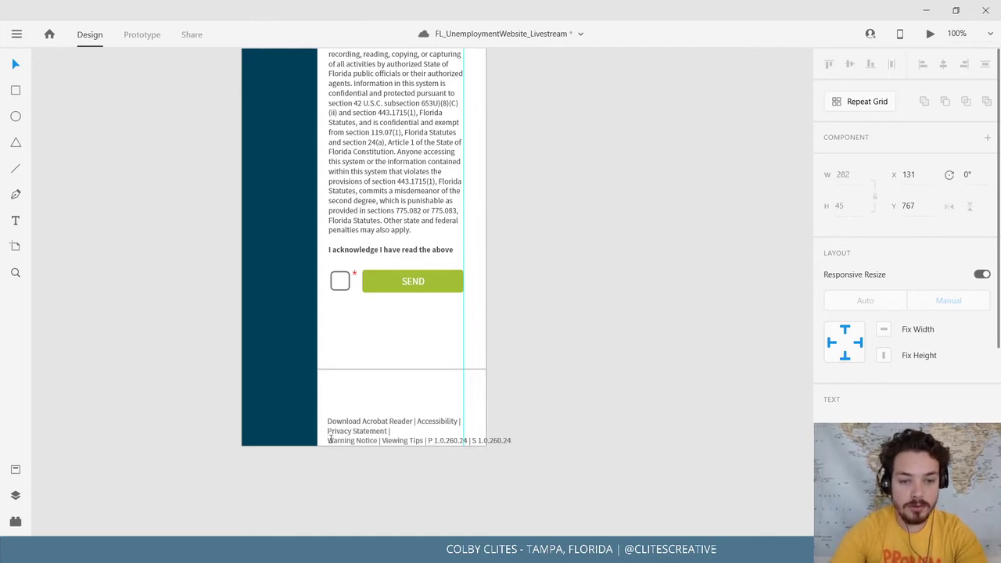
key("BackSpace")
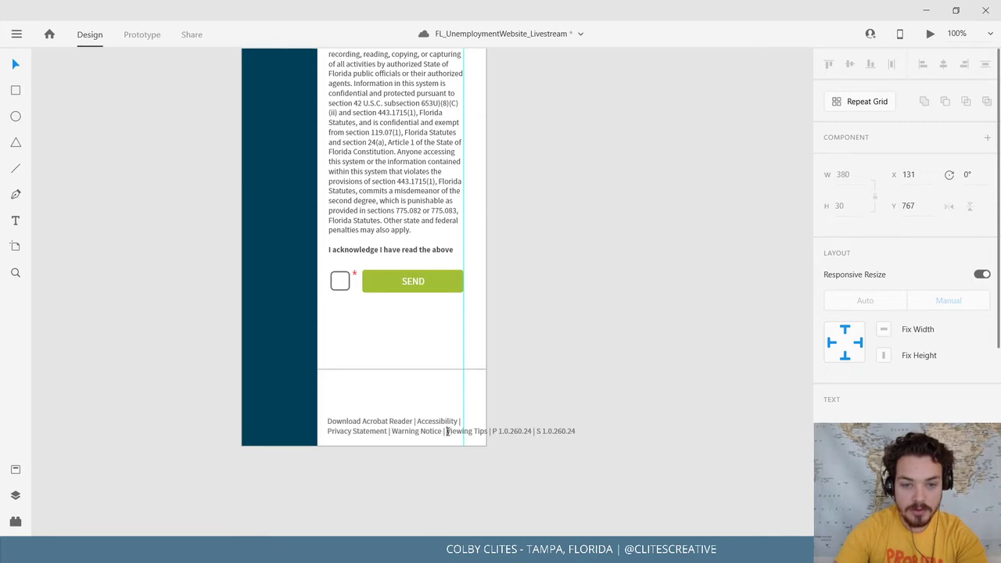
key("Return")
key("Escape")
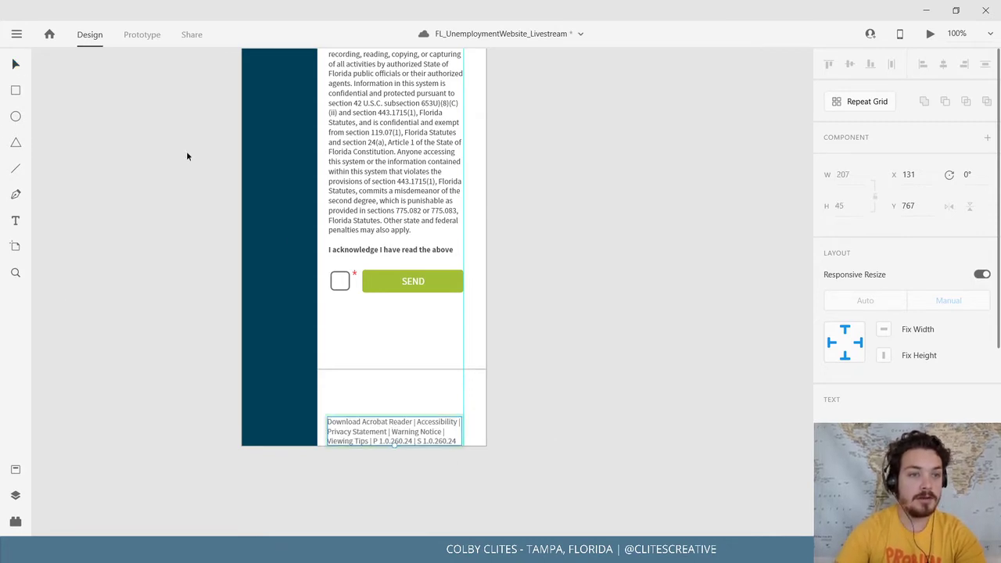
Move the footer text up to Y 757 and lower the divider line to just above it.
left_click_drag(404, 425, 404, 419)
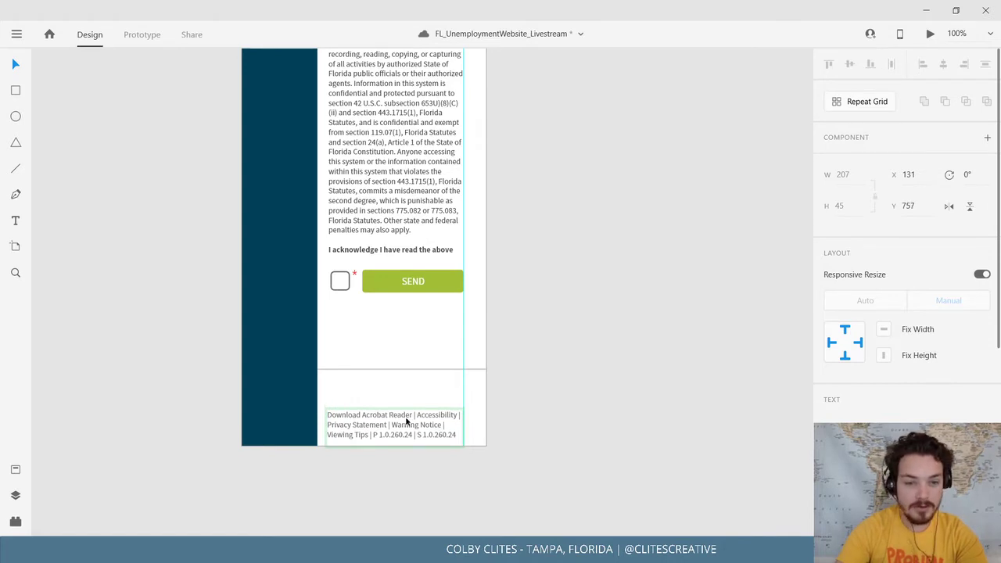
left_click(457, 400)
left_click_drag(440, 370, 439, 402)
left_click(457, 420)
double_click(409, 421)
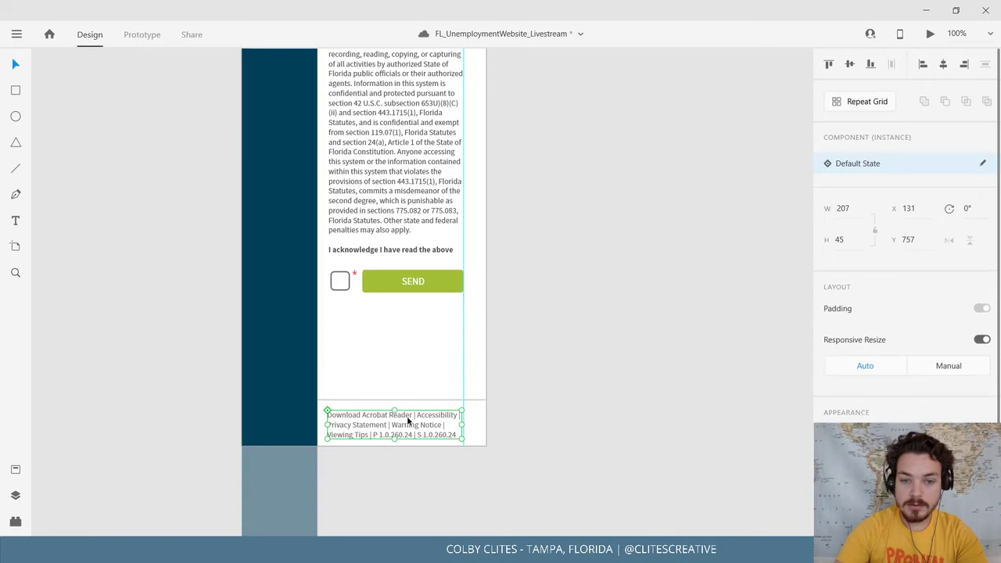
left_click(558, 433)
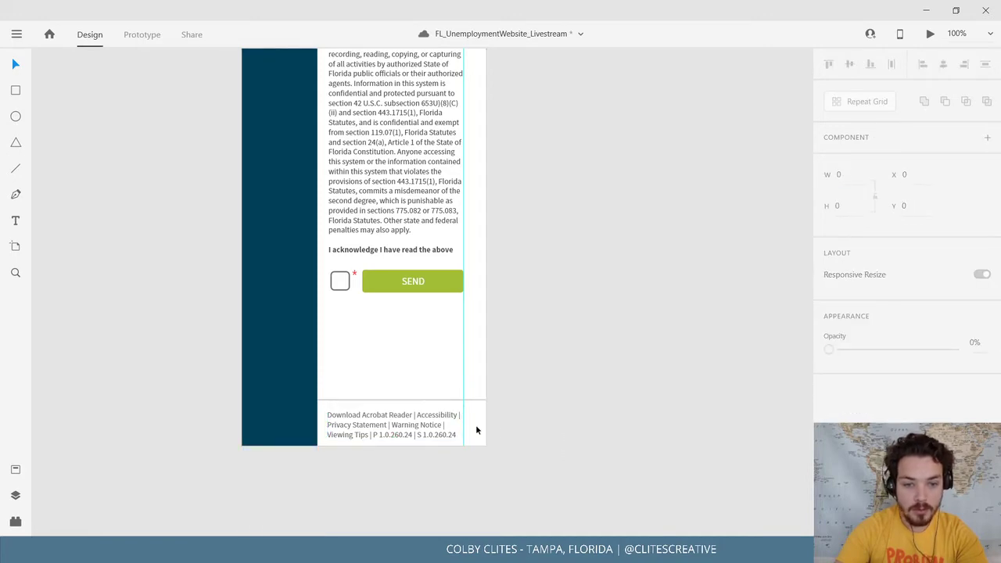
Change the sidebar date's abbreviated weekday to SATURDAY and put 4/25, 2020 on its own line below it.
scroll(516, 442, "up", 5)
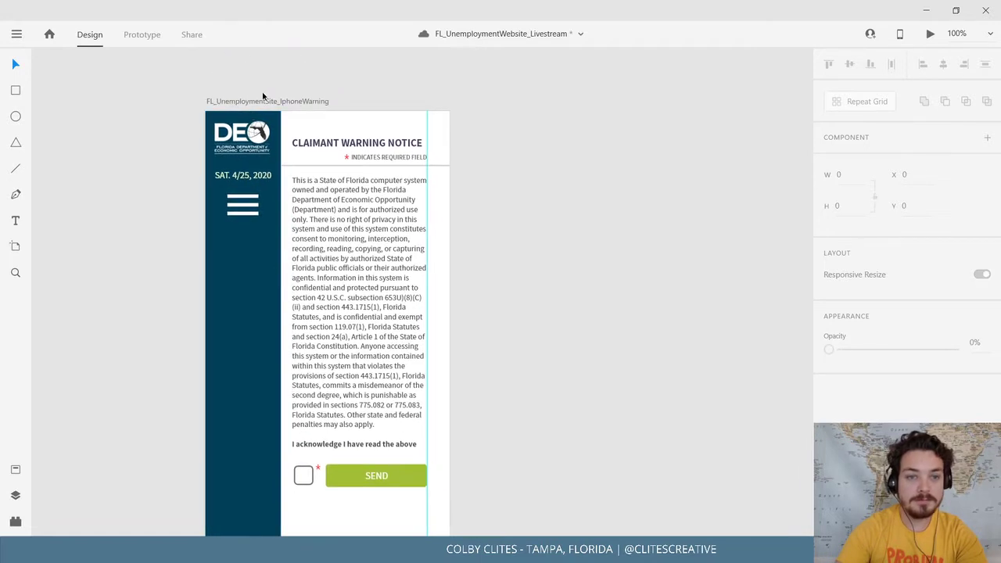
left_click(258, 175)
double_click(258, 175)
double_click(247, 178)
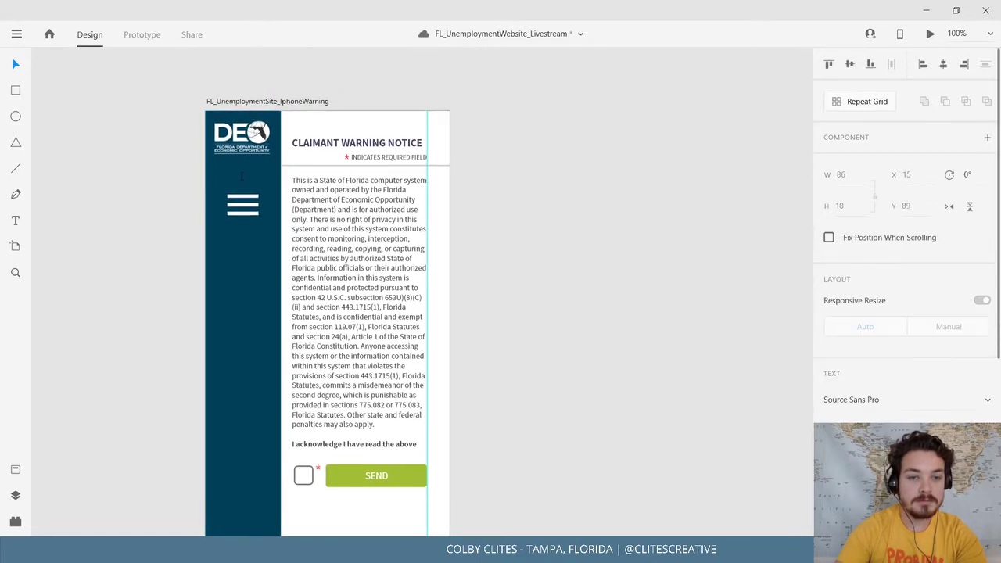
left_click(234, 175)
key("Return")
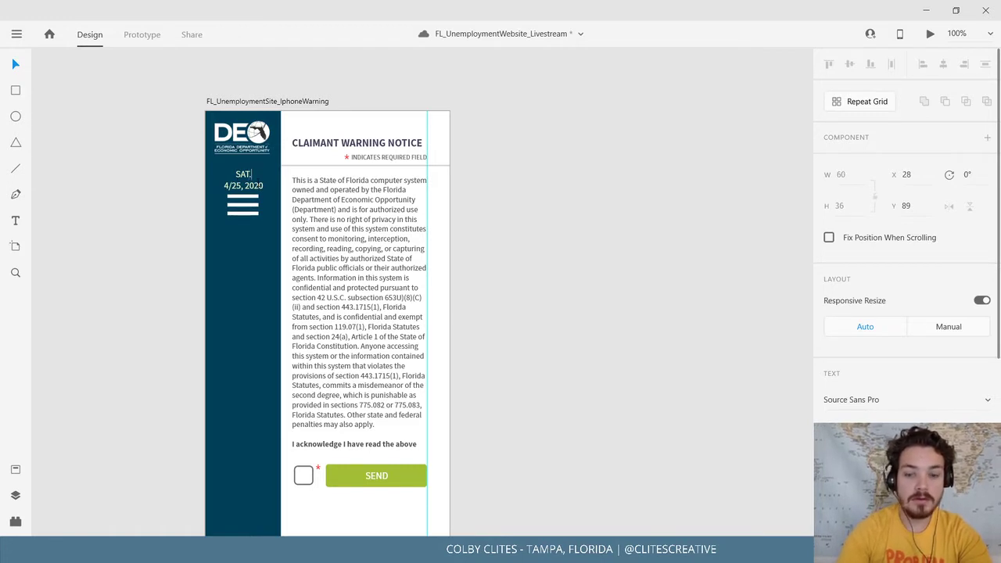
key("Delete")
type("ur")
key("BackSpace")
key("BackSpace")
type("URDAY")
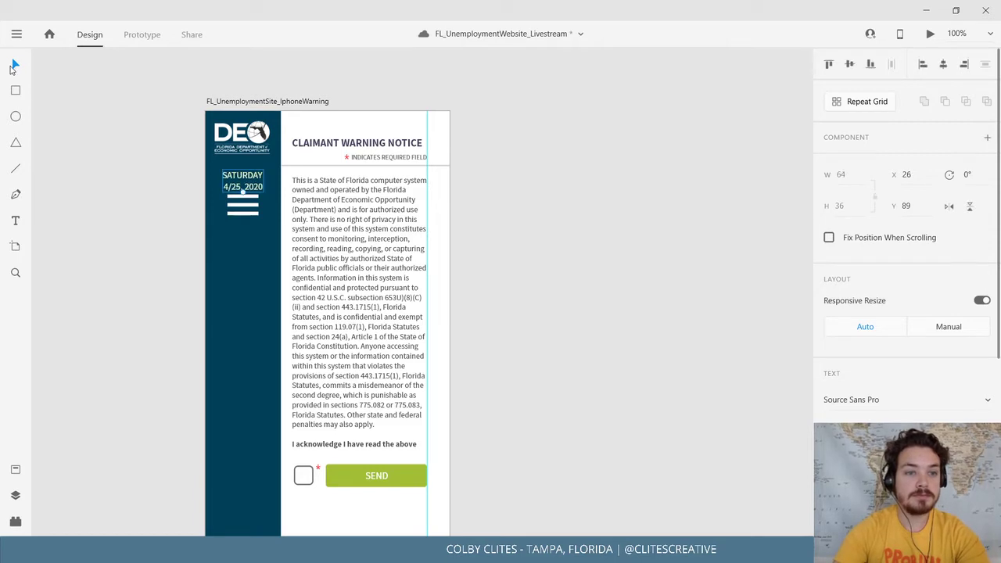
Lower the sidebar's menu icon slightly and move the two-line date up closer to the DEO logo.
key("Escape")
left_click_drag(243, 231, 244, 230)
left_click_drag(244, 178, 244, 167)
left_click(134, 185)
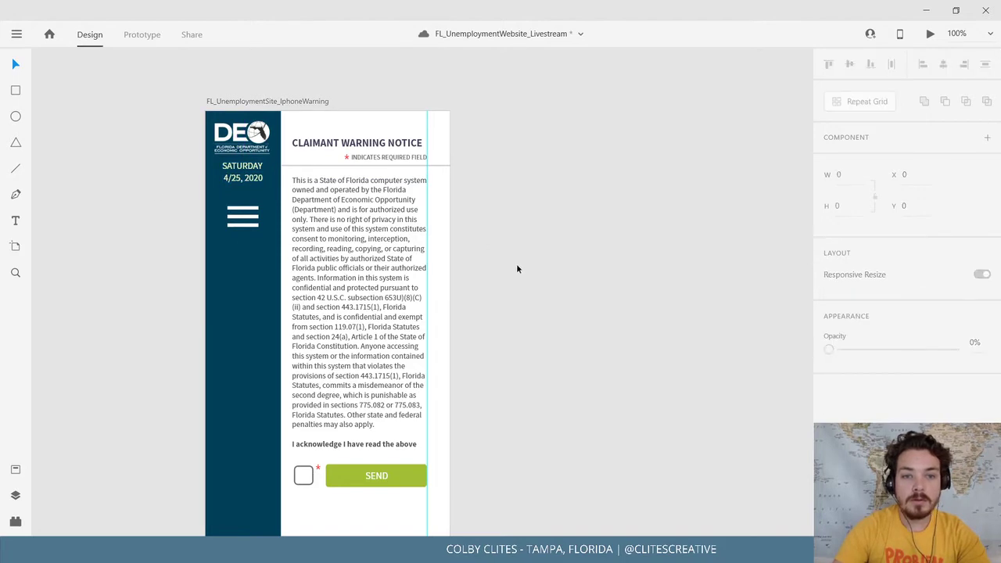
Preview the Claimant Warning Notice artboard with its revised date and footer in a maximized window, and close the preview.
left_click_drag(506, 237, 508, 234)
left_click(260, 100)
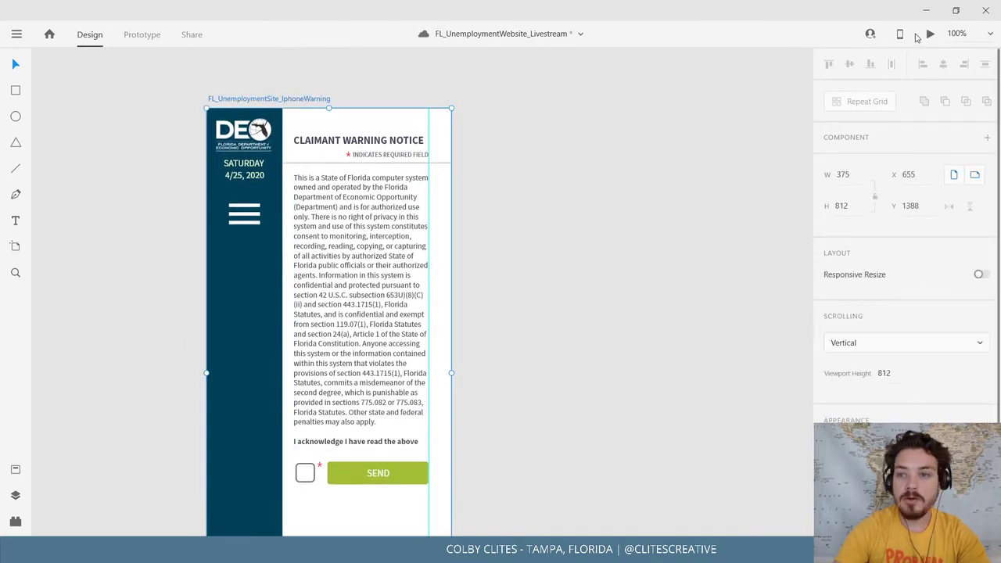
left_click(930, 35)
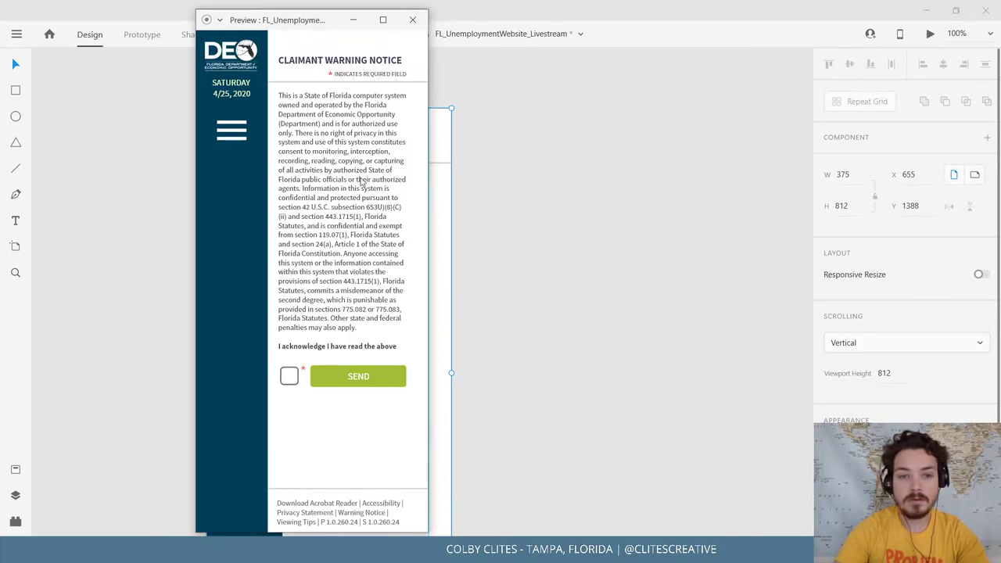
left_click(382, 20)
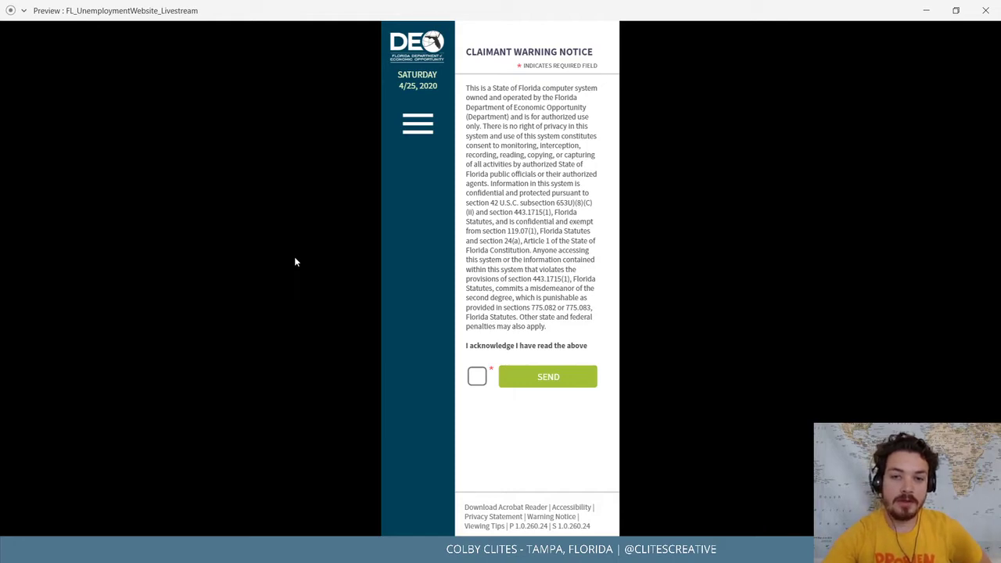
left_click(985, 10)
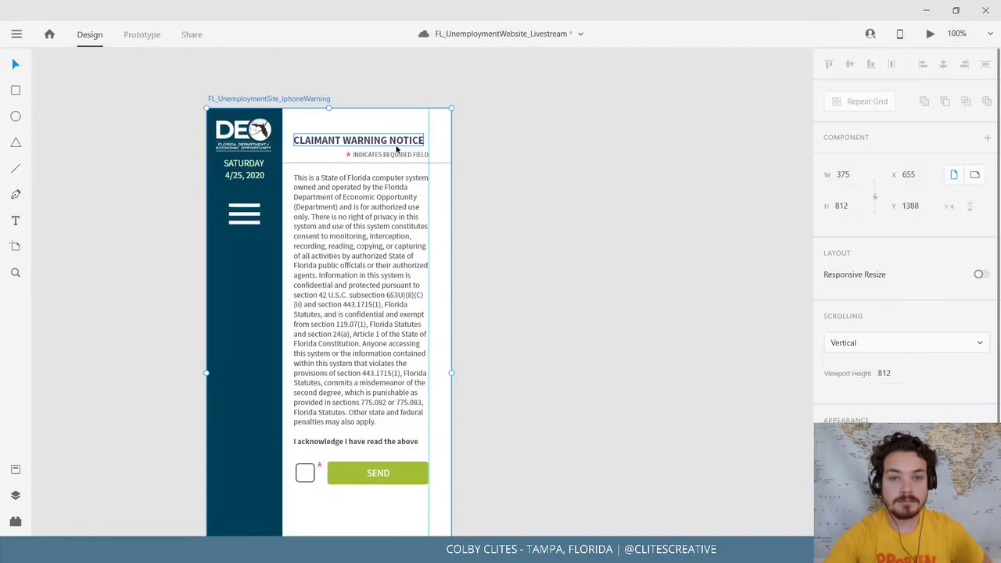
Check the text size of the INDICATES REQUIRED FIELD label under the page heading.
left_click(401, 157)
double_click(400, 153)
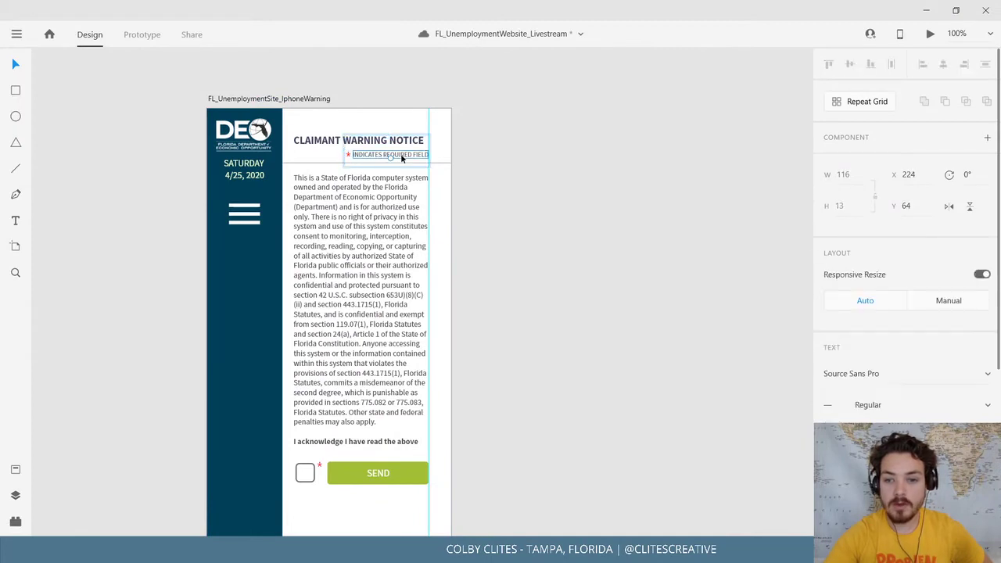
double_click(405, 154)
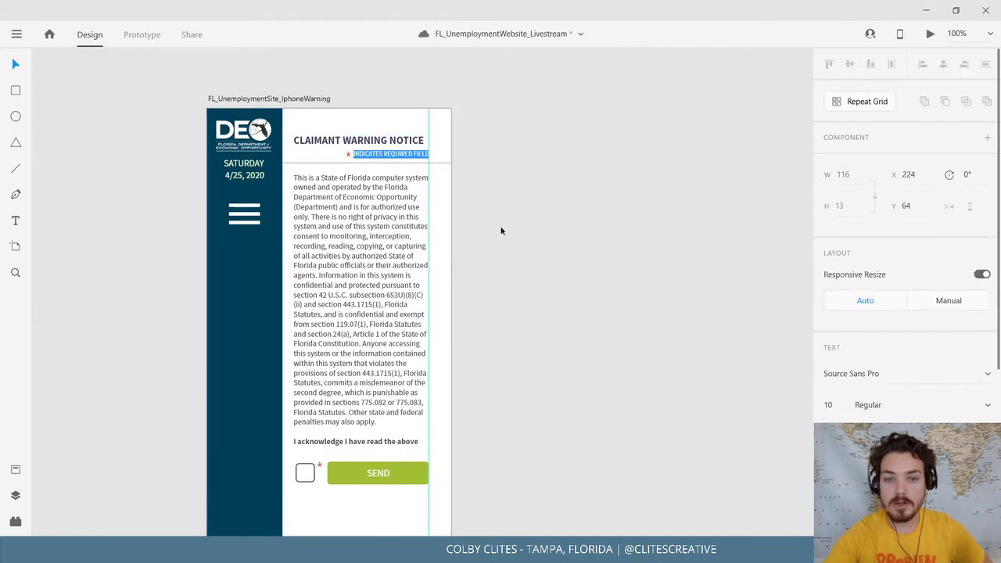
Set the footer text on the Claimant Warning Notice iPhone artboard to size 10.
scroll(492, 258, "down", 5)
left_click(393, 403)
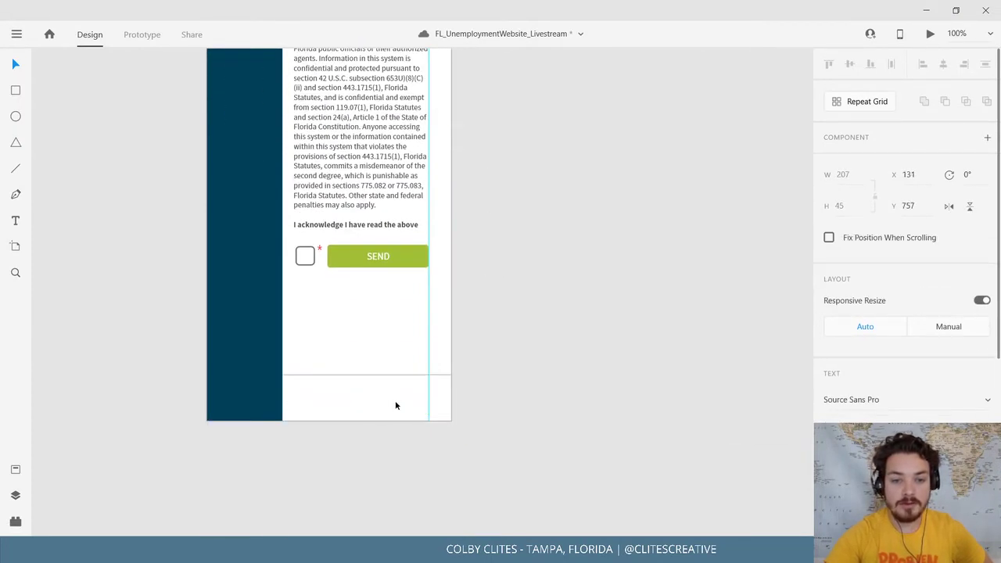
double_click(396, 406)
left_click(839, 450)
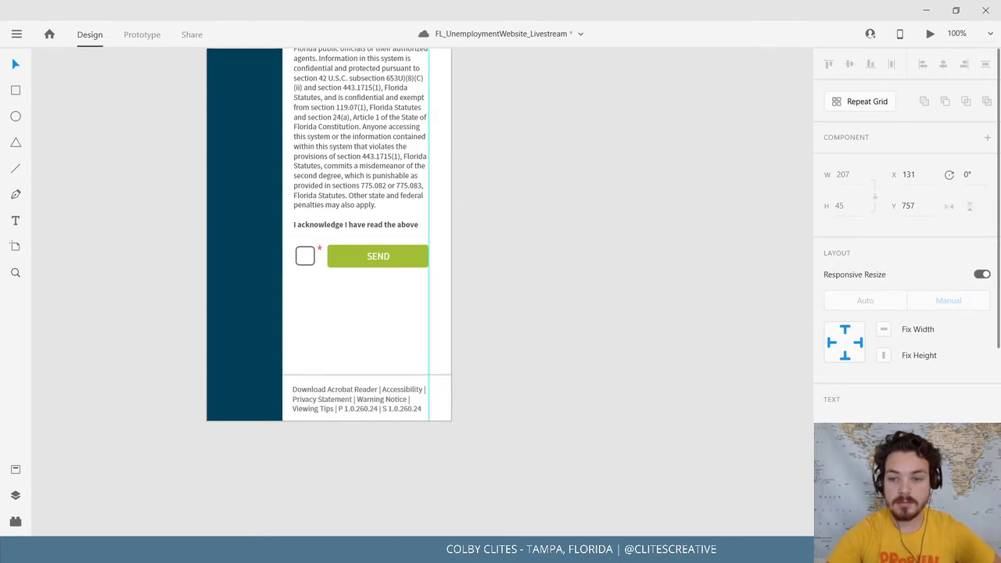
type("10")
key("Return")
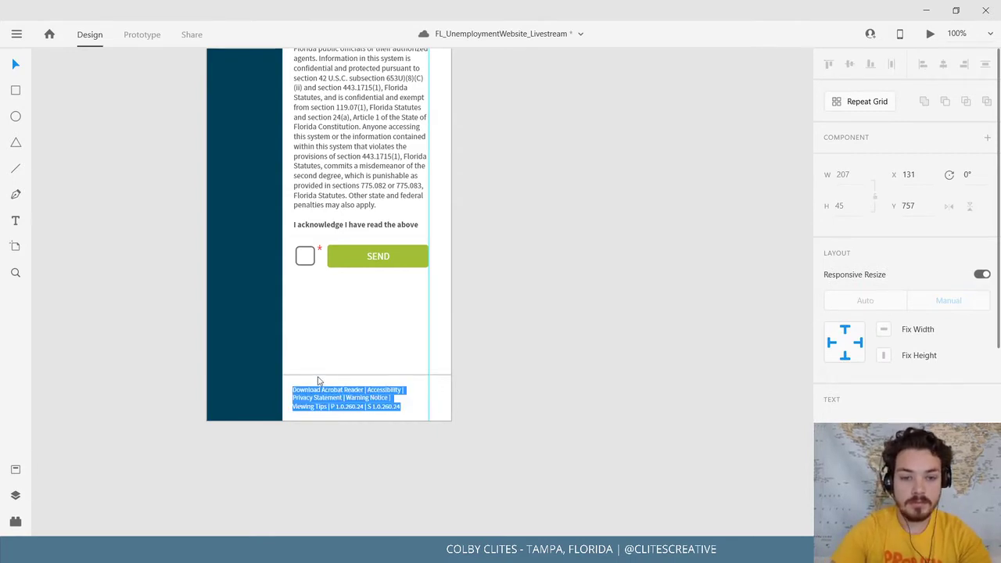
scroll(364, 416, "up", 2)
scroll(384, 402, "down", 2)
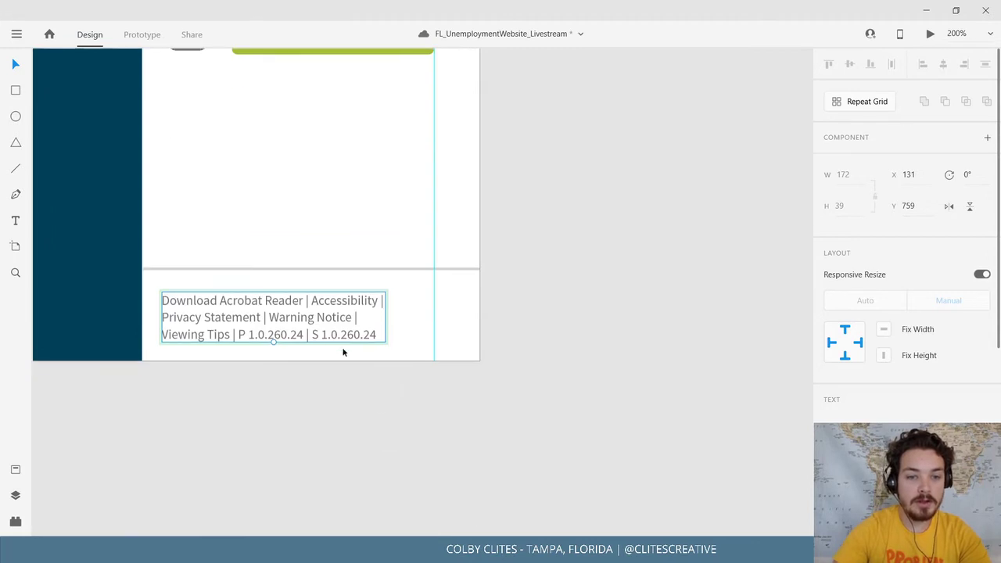
Rebreak the footer text so the first line ends after Privacy and the second ends after Viewing Tips |.
double_click(185, 326)
left_click(164, 315)
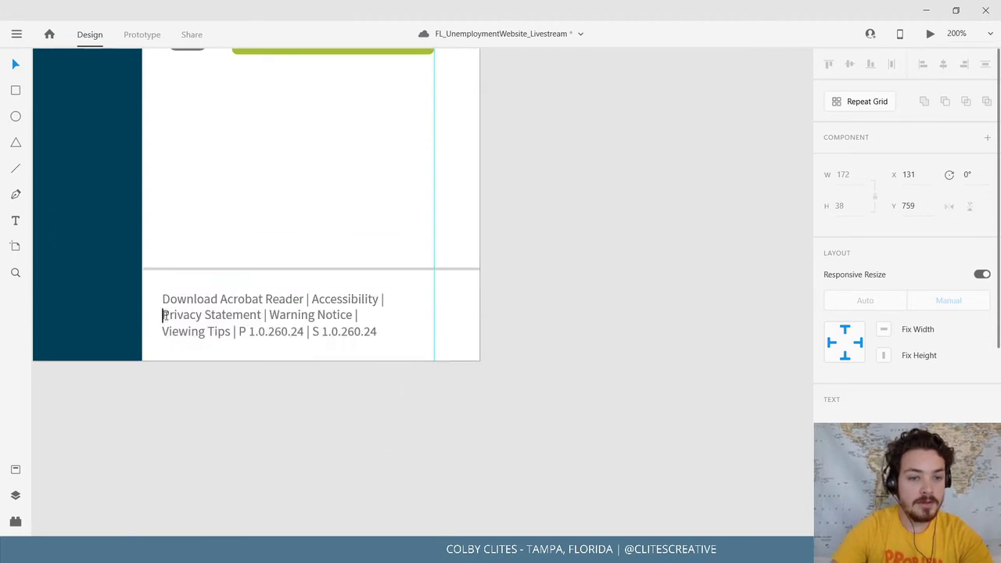
key("BackSpace")
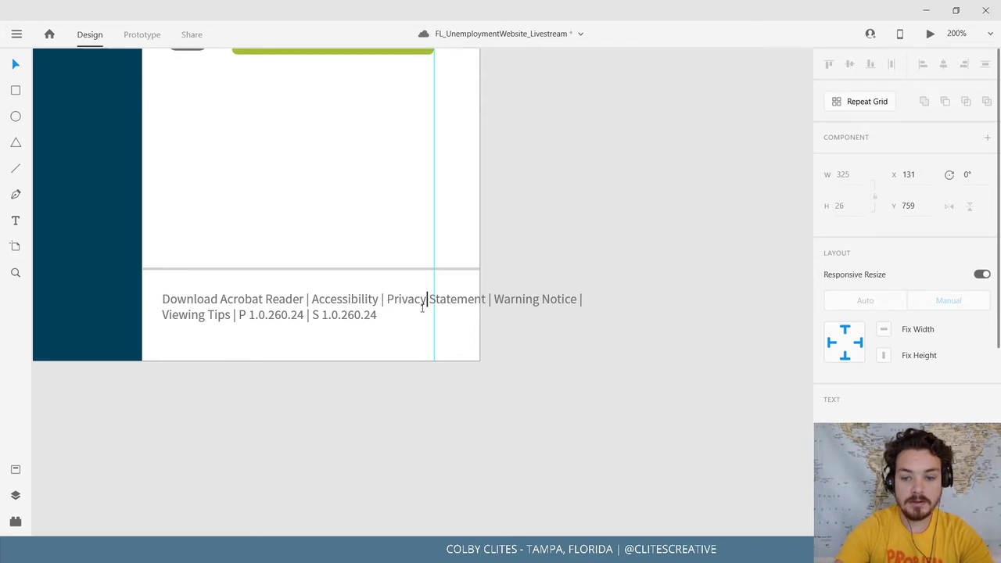
key("Return")
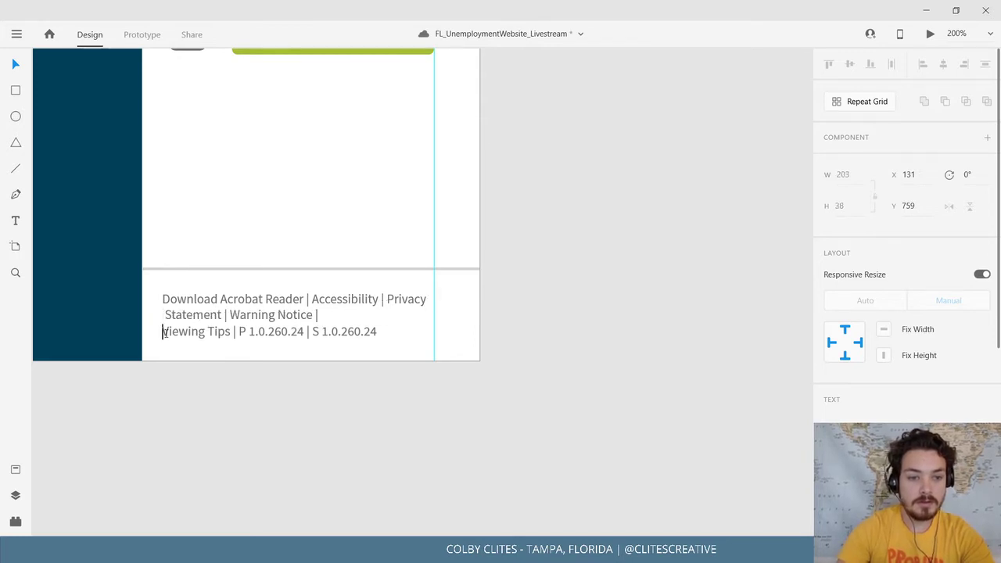
key("BackSpace")
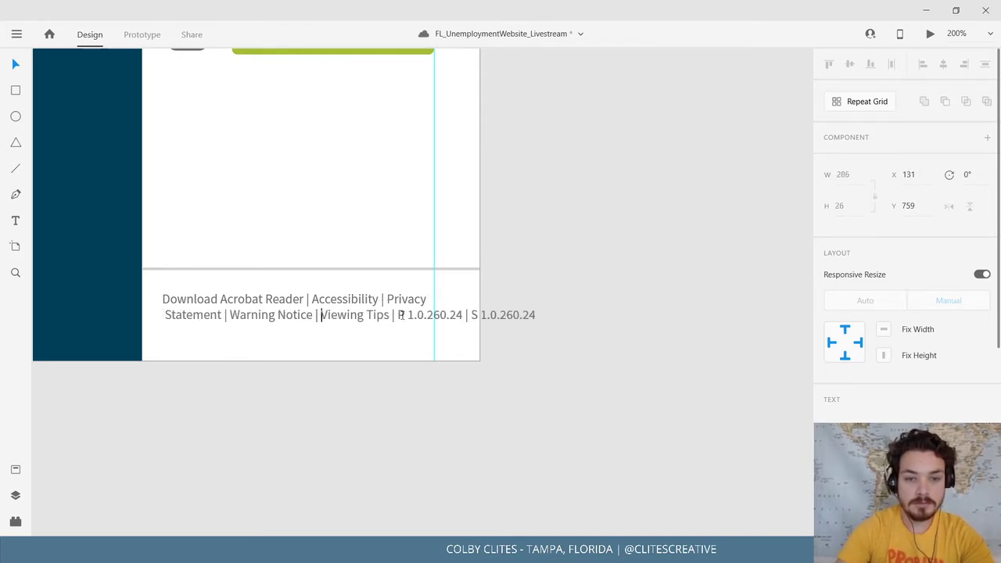
key("Return")
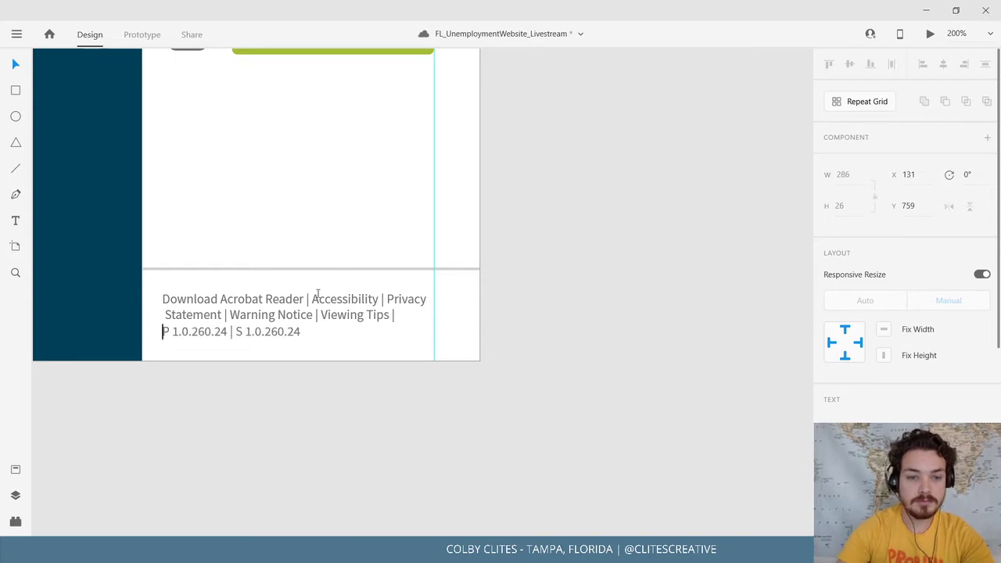
Center-align the three-line footer text.
left_click(13, 64)
key("ctrl+shift+c")
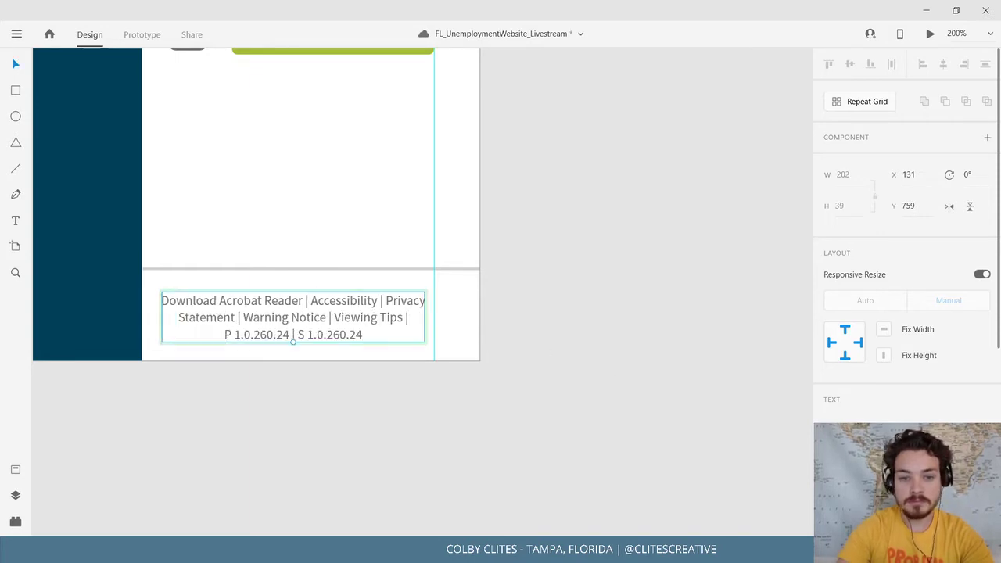
left_click(643, 450)
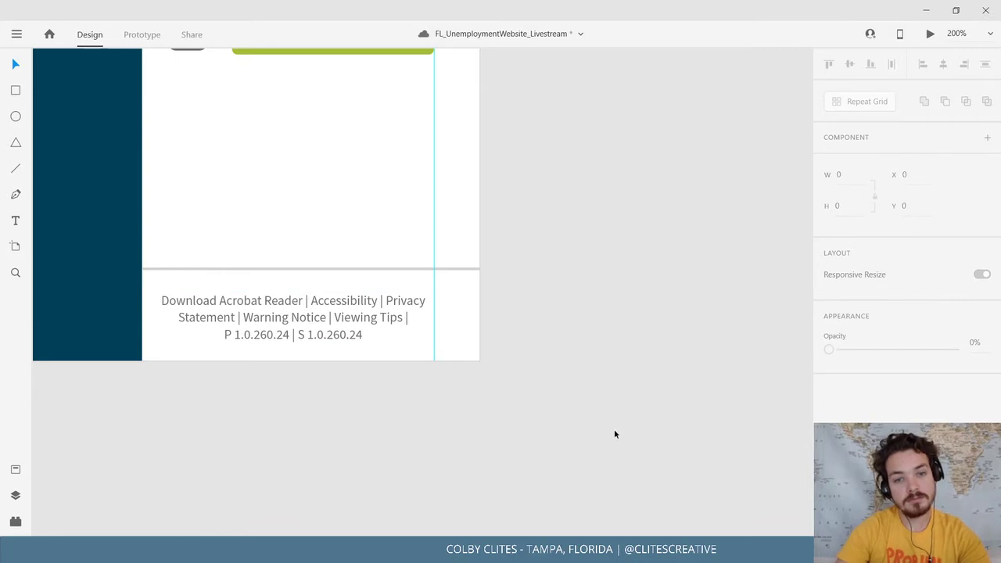
Lower the divider line above the footer to Y 745.5 and save the document.
left_click_drag(394, 267, 393, 274)
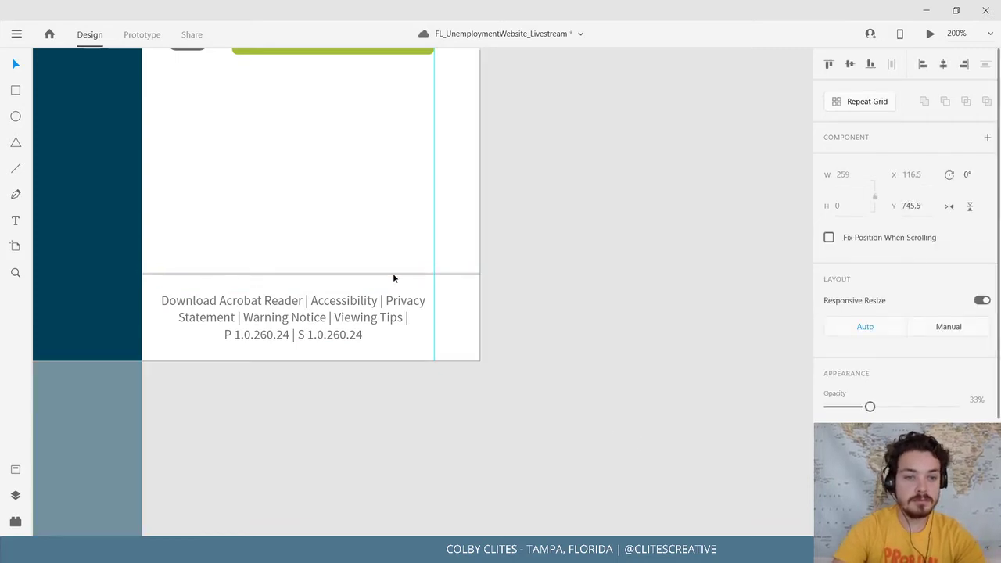
left_click(557, 294)
key("ctrl+1")
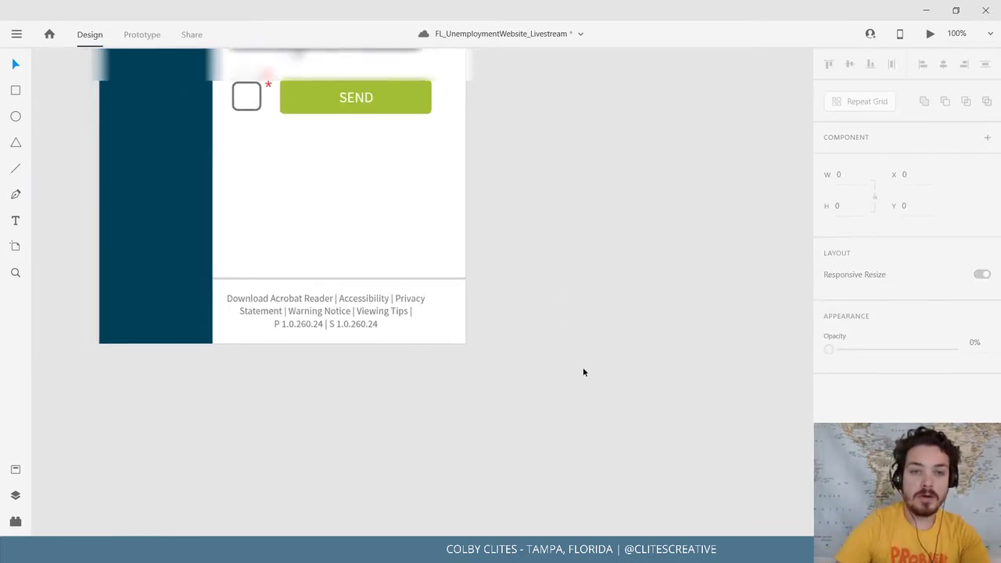
left_click(16, 34)
left_click(70, 280)
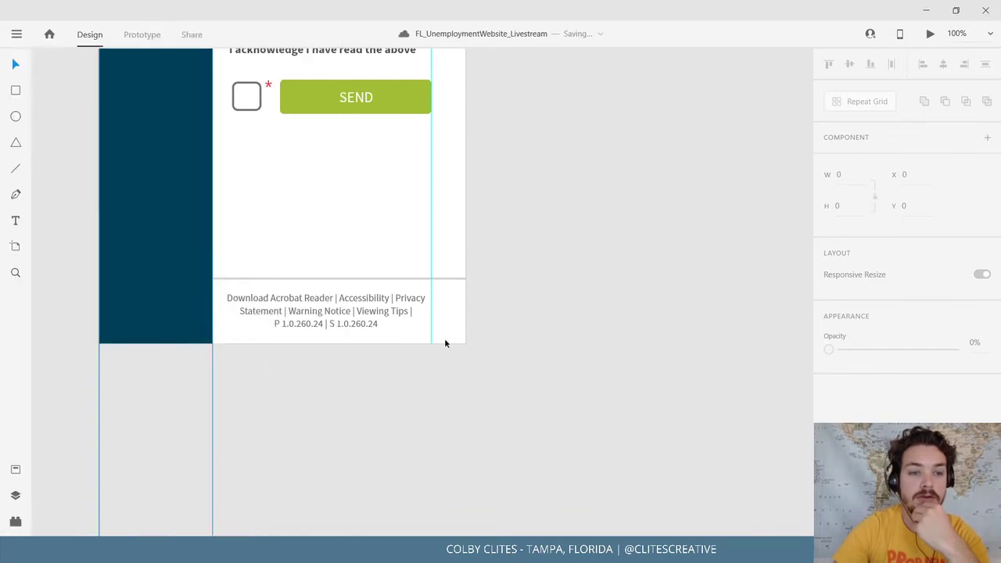
Shorten the blue sidebar rectangle to a height of about 867 so it ends near the artboard's lower edge.
left_click(180, 326)
key("ctrl+minus")
key("ctrl+minus")
key("ctrl+minus")
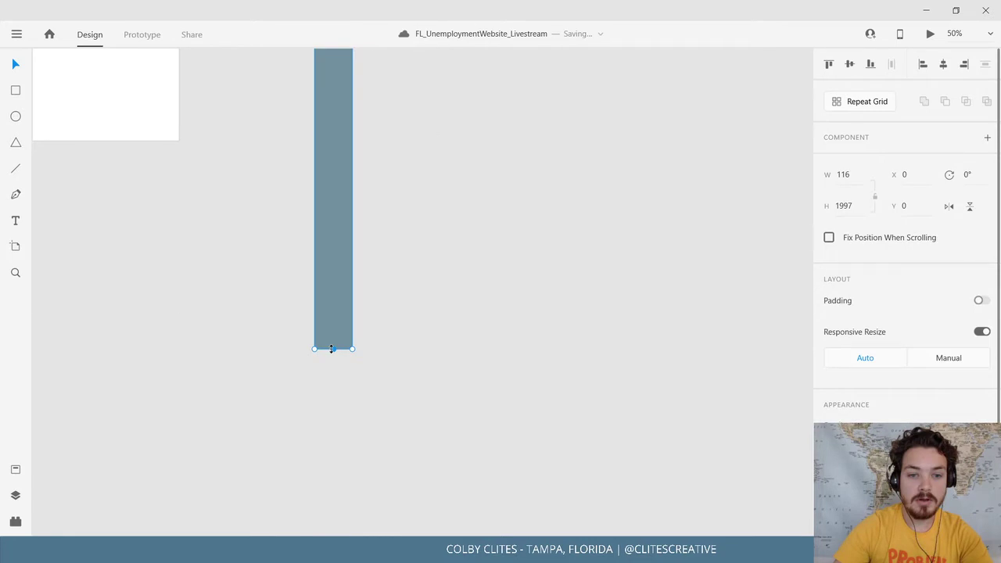
left_click_drag(332, 349, 330, 135)
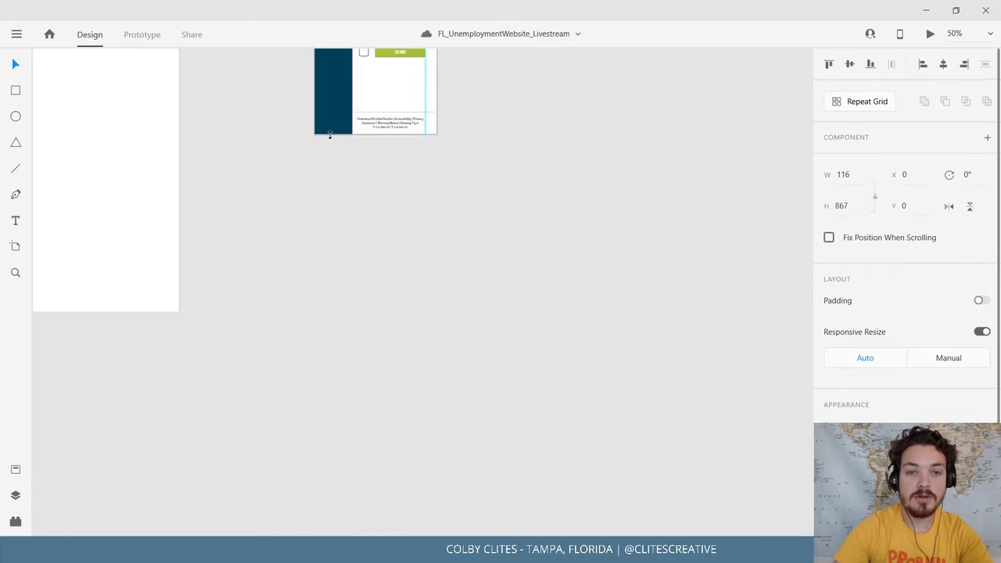
Copy the whole Claimant Warning Notice iPhone artboard.
scroll(330, 134, "up", 4)
left_click(291, 118)
left_click(289, 135)
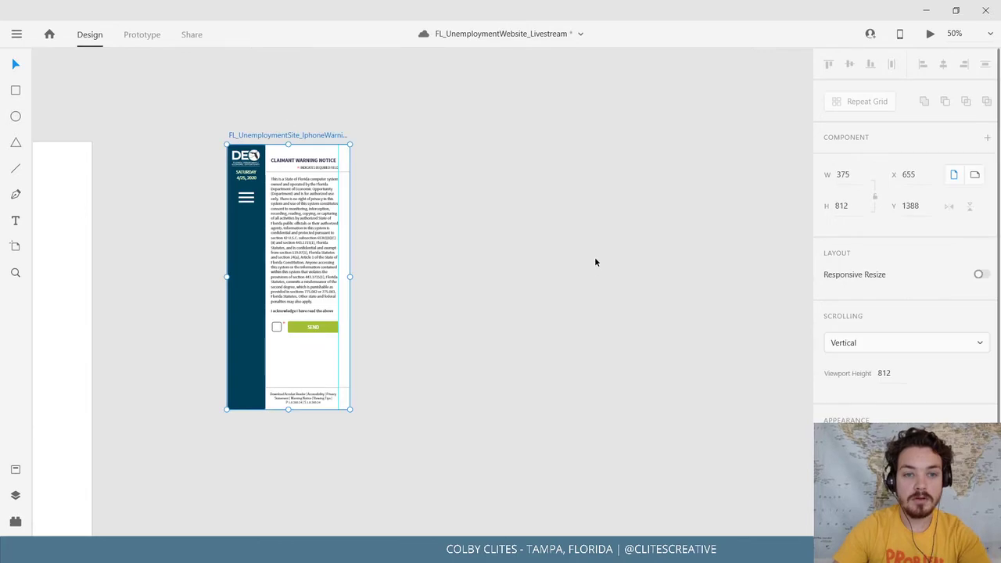
Move the FL_UnemploymentSite_SubmitProcess artboard to about X 7393 and shift its reference screenshot above it, clearing space beside the Next Steps iPhone artboard.
left_click_drag(596, 258, 544, 359)
key("ctrl+minus")
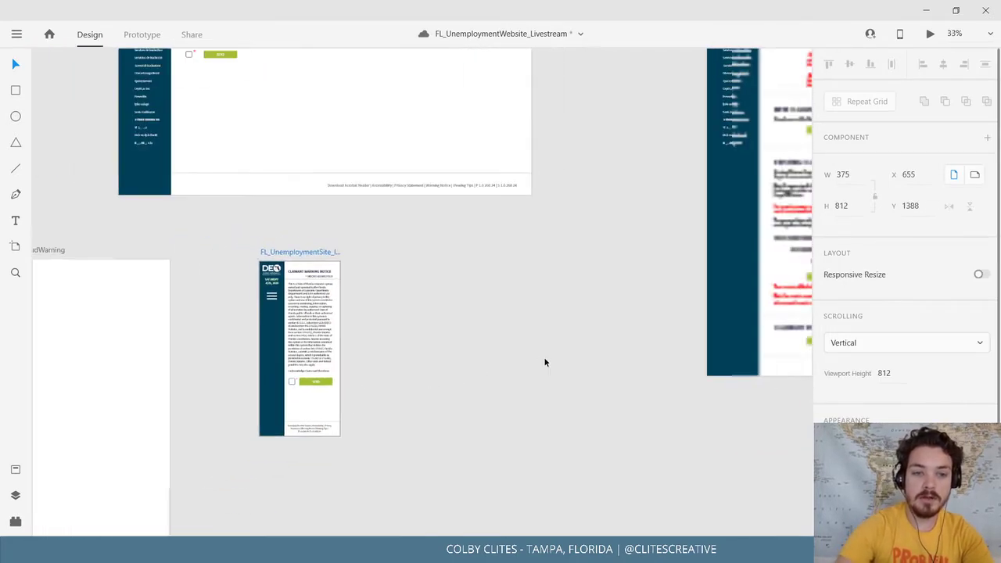
left_click_drag(693, 312, 397, 448)
left_click(449, 221)
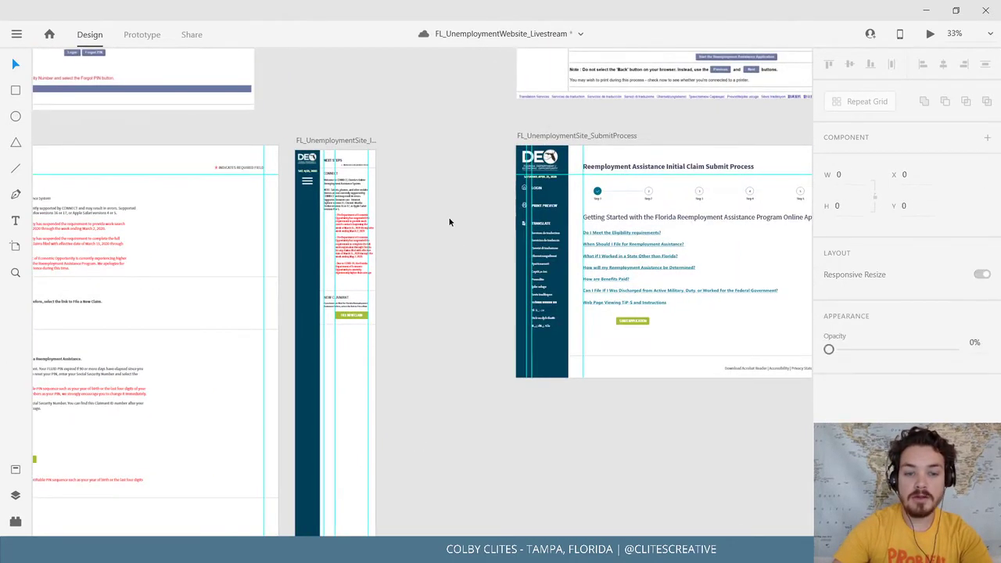
left_click_drag(440, 241, 215, 462)
scroll(315, 157, "down", 2)
left_click_drag(240, 84, 642, 456)
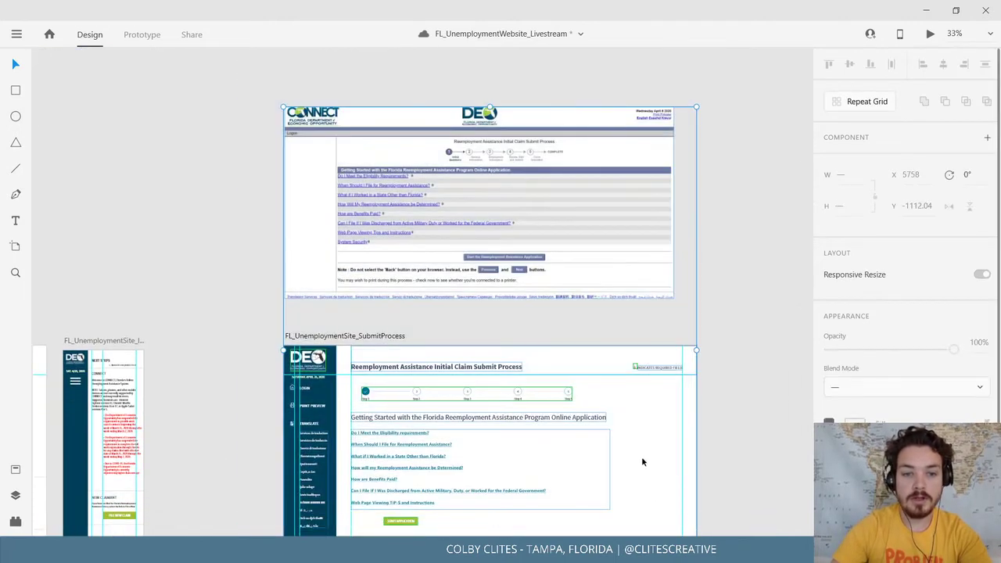
left_click_drag(307, 337, 806, 333)
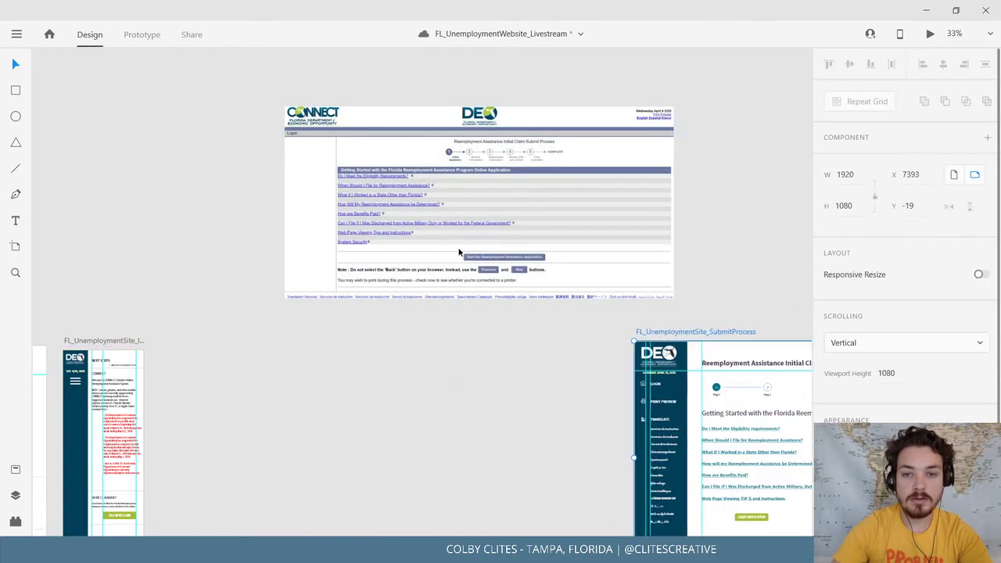
left_click_drag(418, 233, 767, 249)
left_click(407, 413)
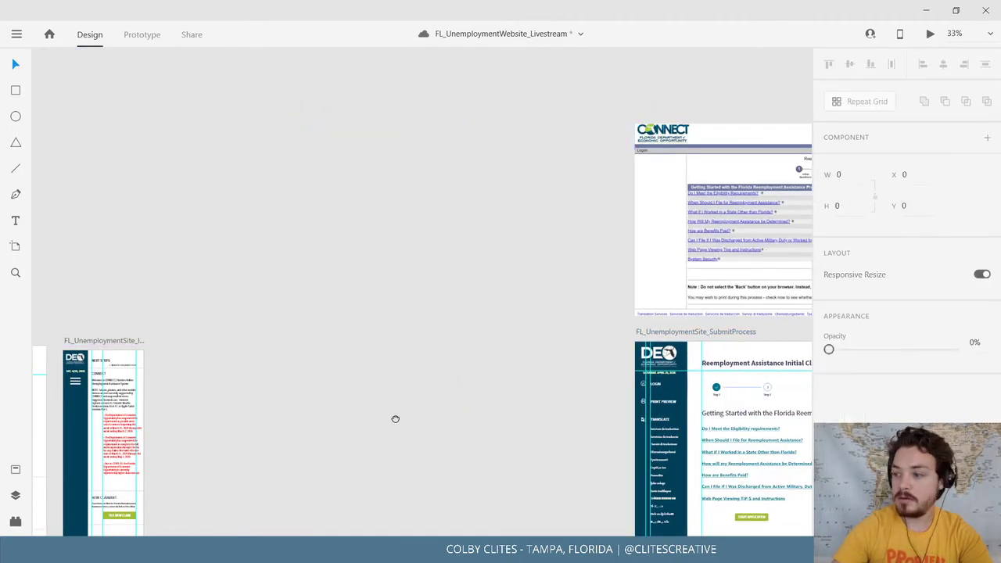
Paste the copied iPhone artboard beside the Next Steps one and align their top edges at about X 5174, Y 21.
left_click_drag(396, 418, 641, 294)
key("ctrl+v")
left_click_drag(556, 338, 585, 303)
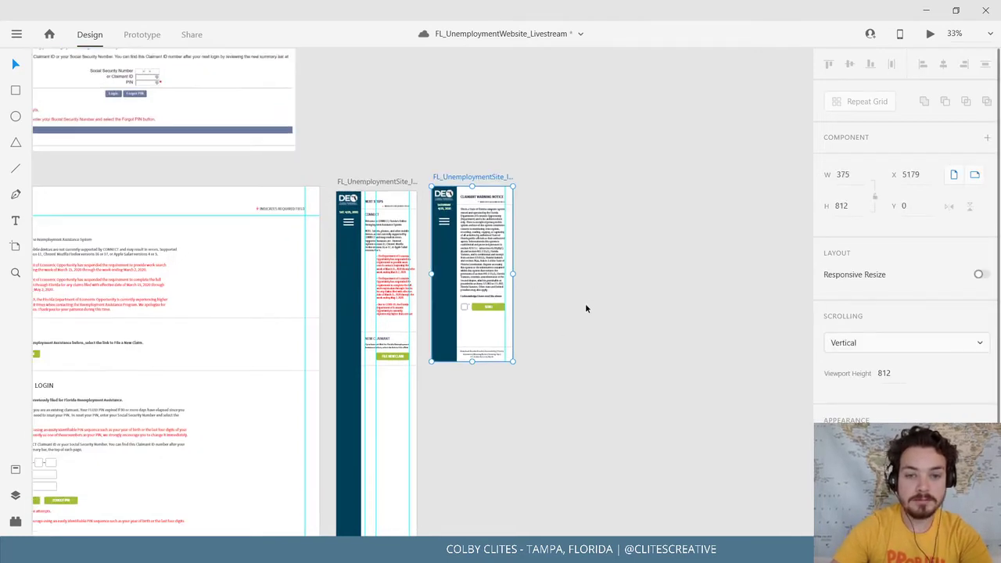
key("ctrl+equal")
key("ctrl+equal")
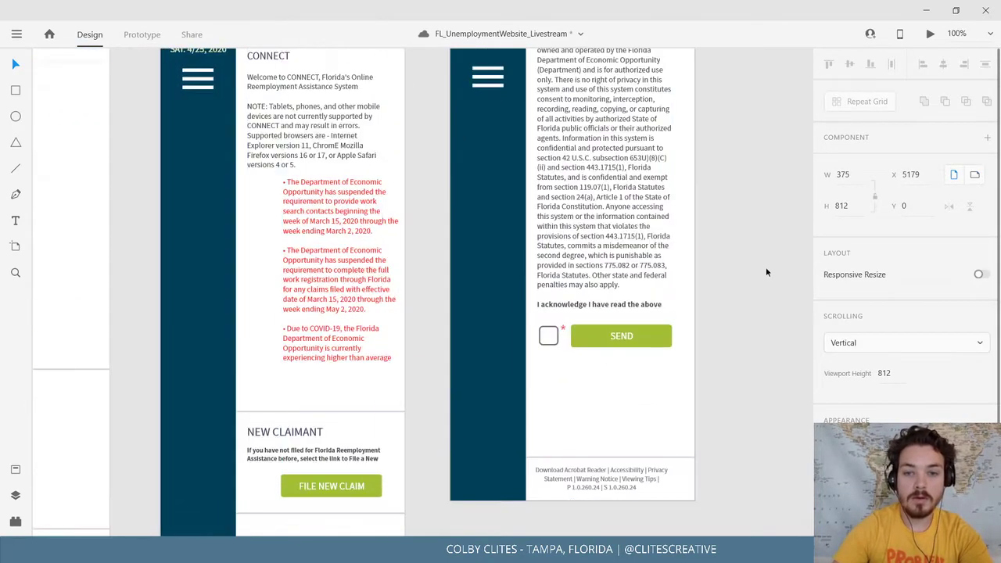
left_click_drag(751, 284, 645, 383)
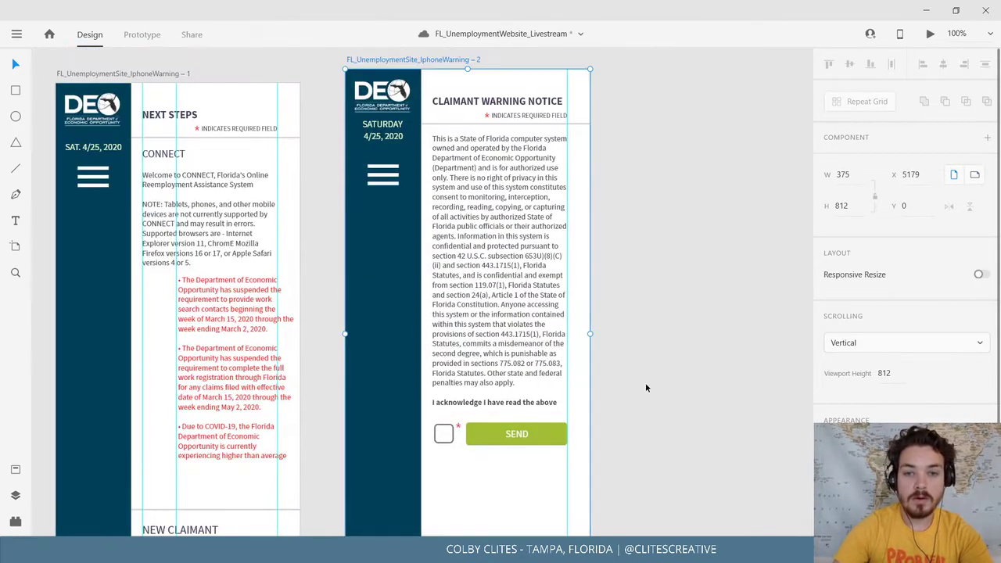
key("ctrl+minus")
key("ctrl+shift+apostrophe")
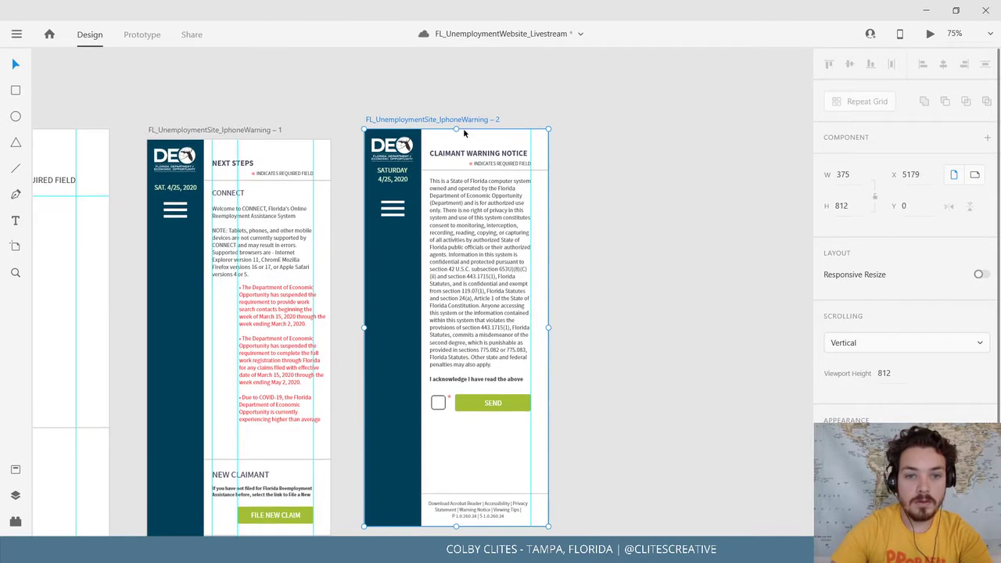
left_click_drag(462, 119, 459, 133)
left_click(550, 204)
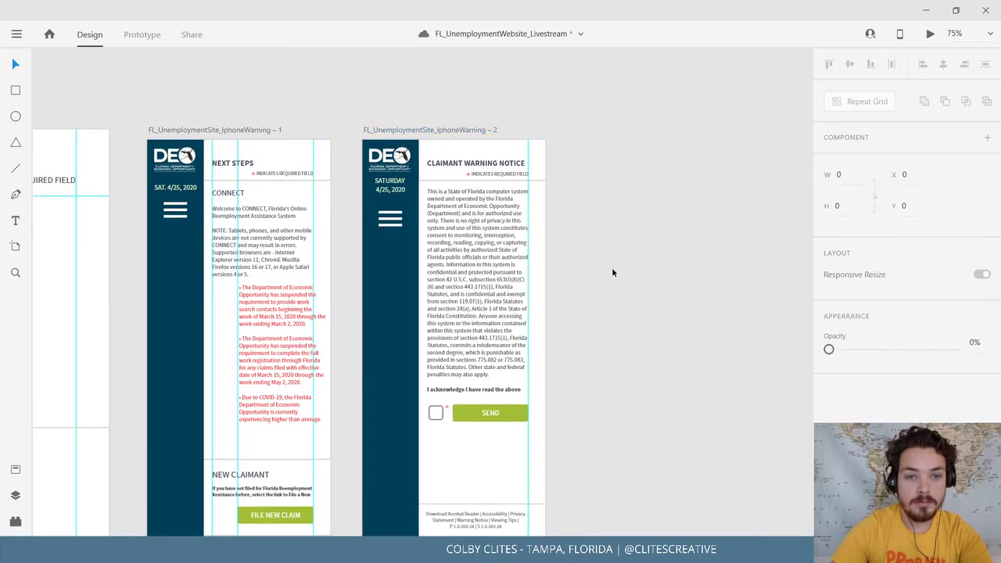
Delete the body text, checkbox and SEND button, required-field label and CLAIMANT WARNING NOTICE heading from the pasted artboard.
left_click(459, 280)
key("Delete")
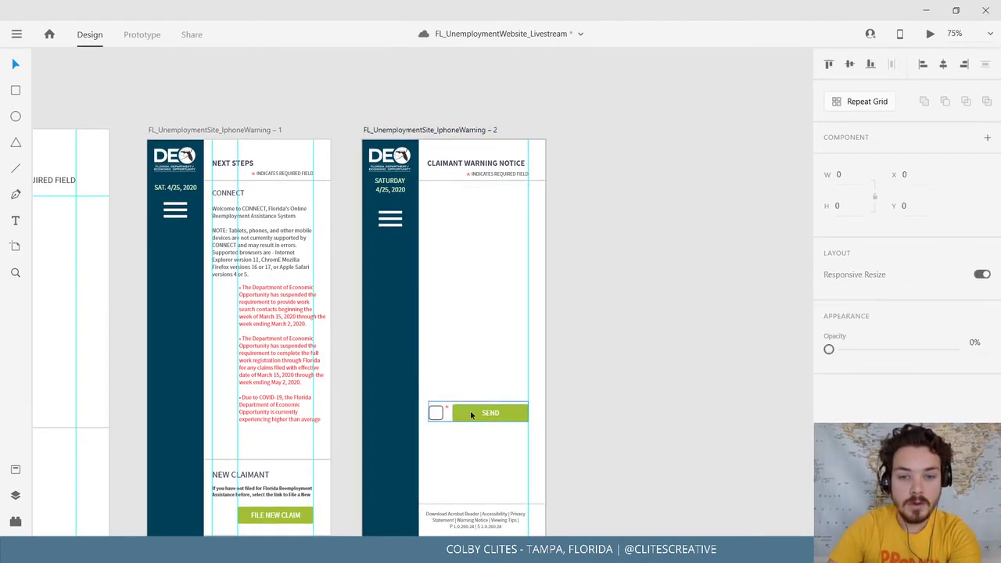
left_click(471, 413)
key("Delete")
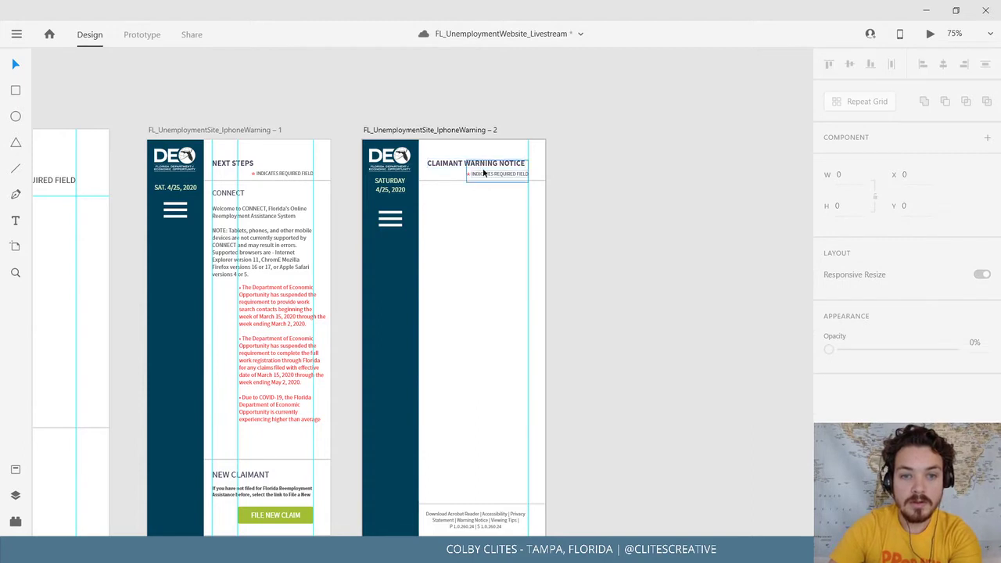
key("Delete")
left_click(478, 164)
key("Delete")
Extend the pasted blank iPhone artboard downward to a height of about 2379.
scroll(584, 242, "down", 3)
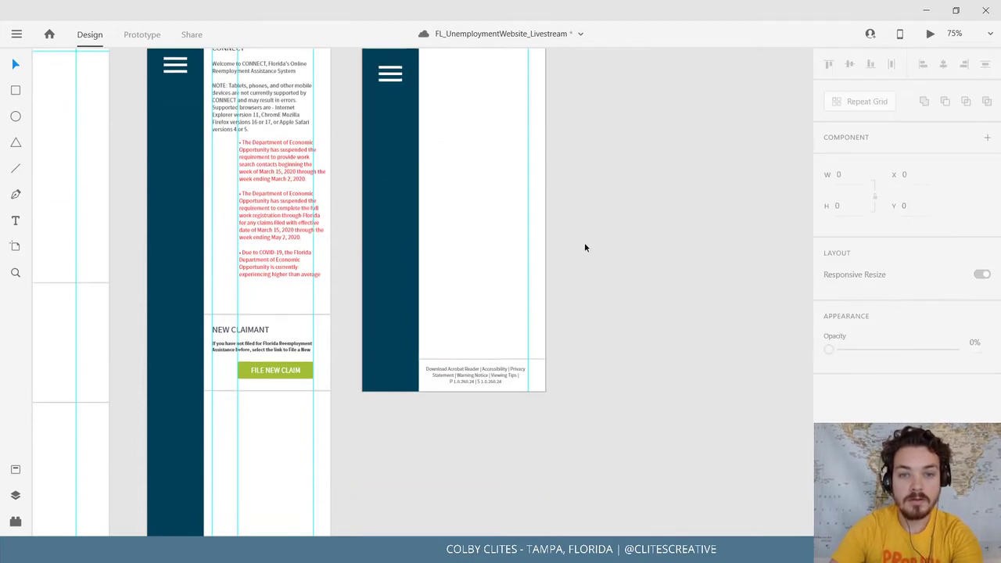
scroll(534, 336, "up", 3)
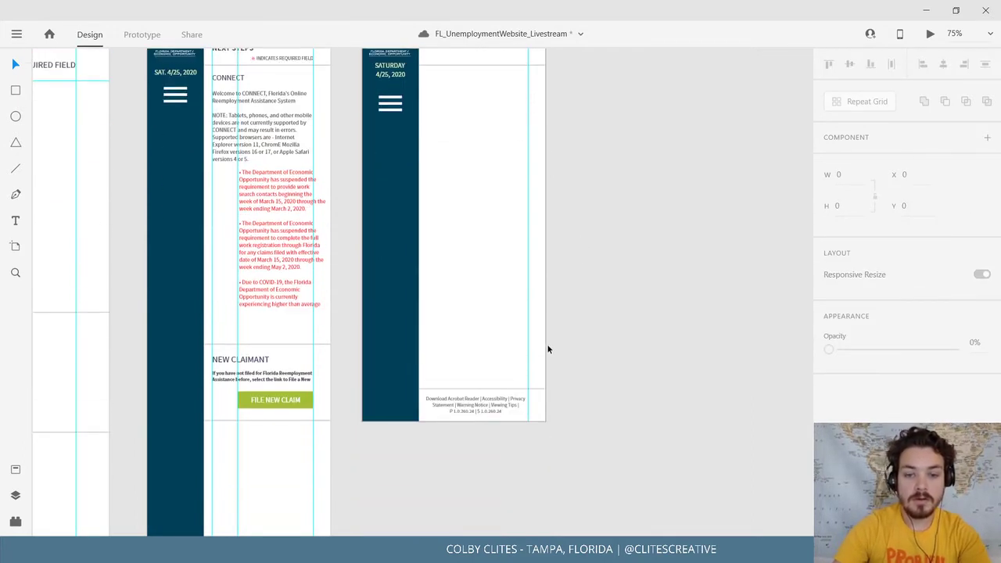
scroll(546, 343, "down", 2)
scroll(548, 349, "down", 2)
left_click(410, 104)
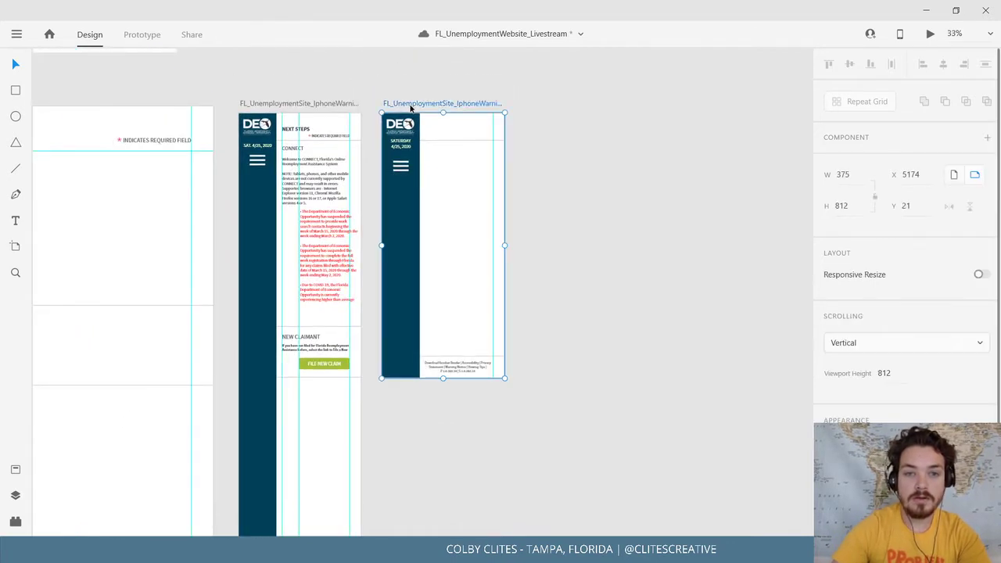
scroll(535, 310, "down", 3)
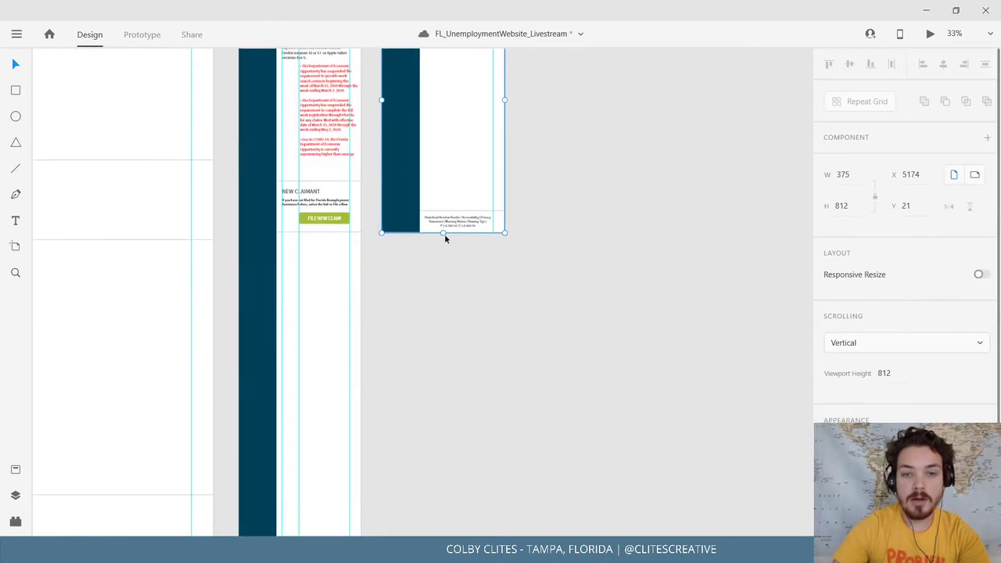
left_click_drag(443, 239, 460, 429)
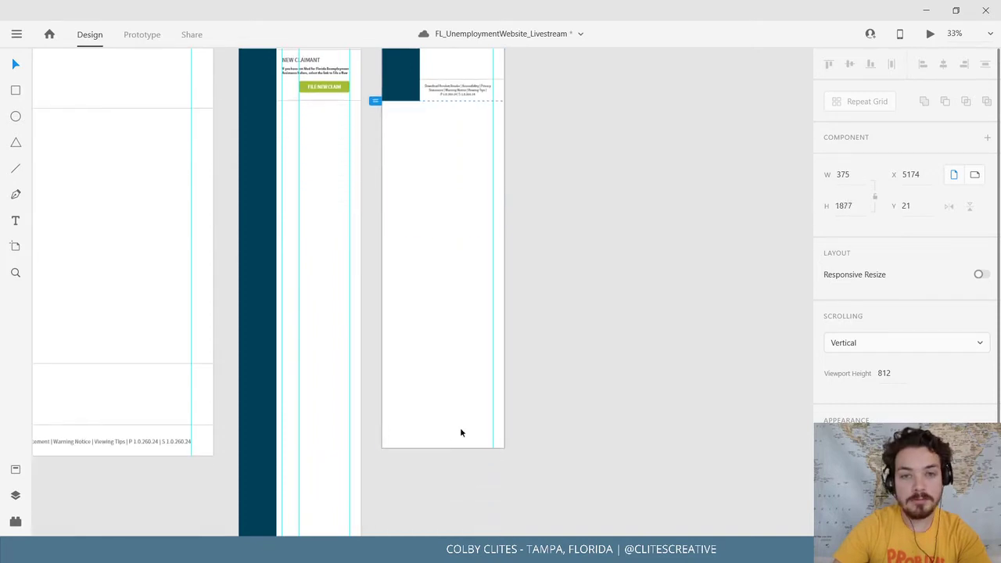
scroll(469, 423, "down", 6)
scroll(442, 269, "up", 2)
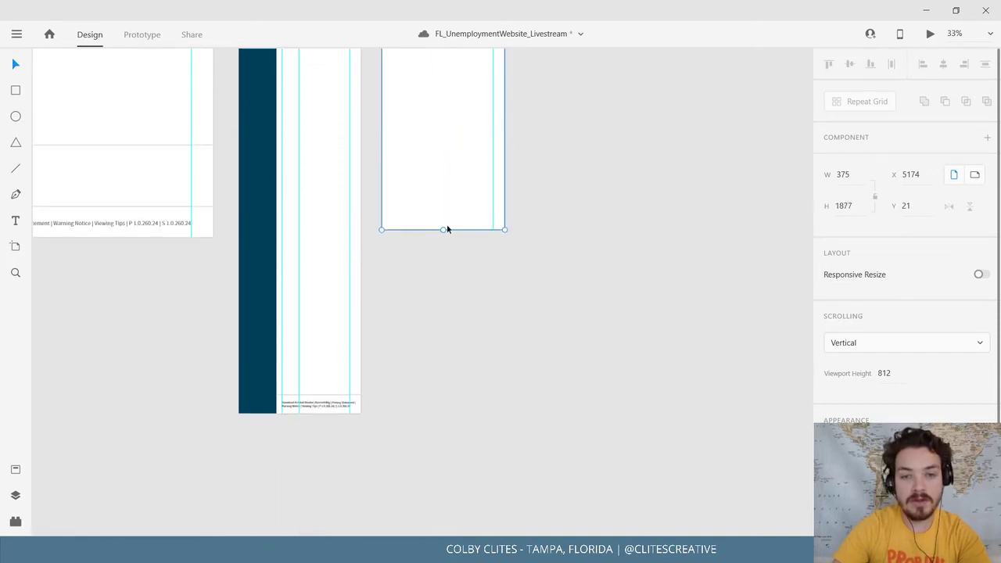
left_click_drag(443, 230, 419, 396)
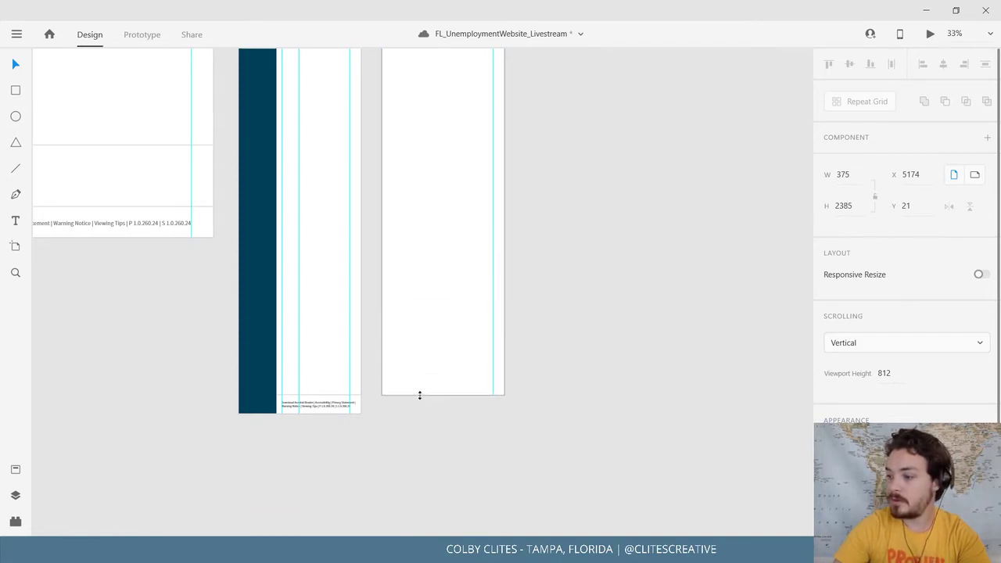
left_click_drag(420, 396, 418, 394)
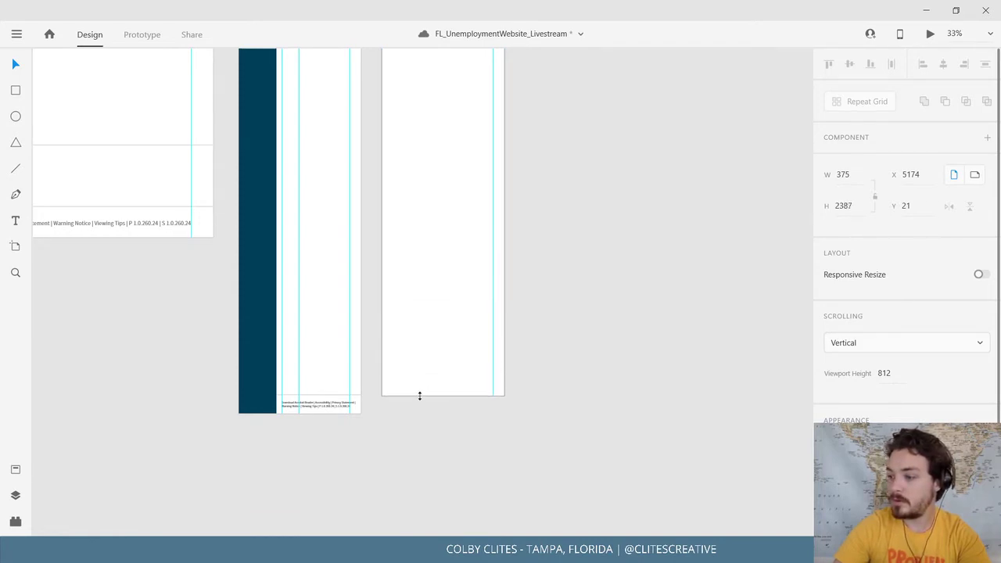
Try lining up the menu icon with the logo's left edge and narrowing the blue sidebar on the Next Steps iPhone artboard.
scroll(454, 384, "up", 7)
scroll(454, 383, "right", 1)
scroll(436, 423, "up", 4)
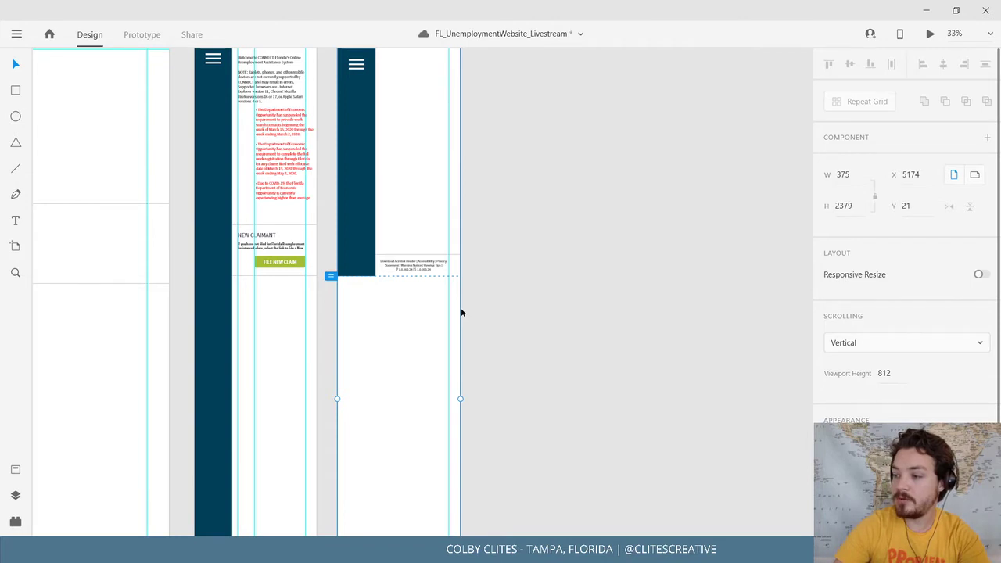
left_click_drag(454, 311, 478, 388)
key("ctrl+plus")
key("ctrl+plus")
key("ctrl+plus")
key("ctrl+plus")
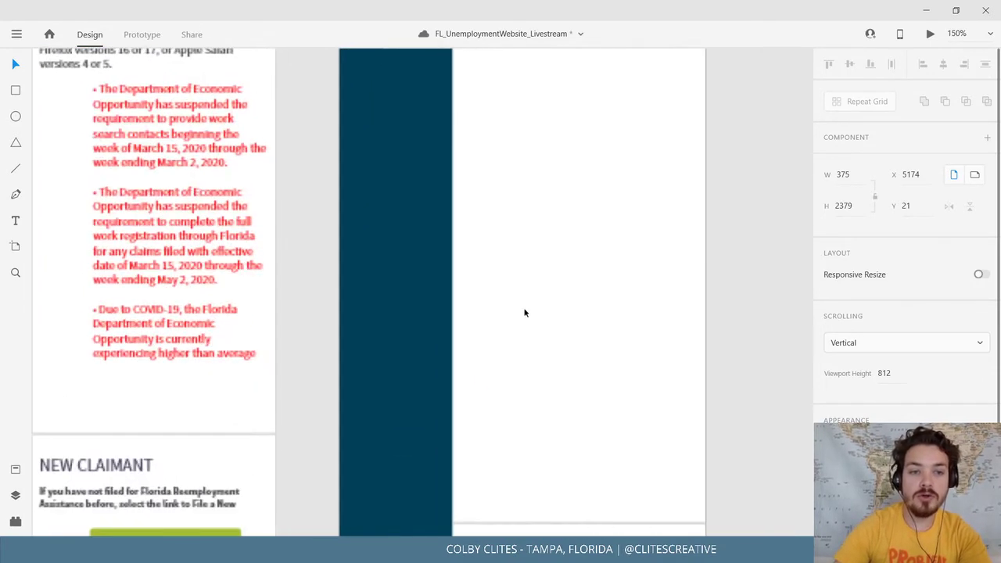
left_click_drag(518, 262, 537, 508)
left_click_drag(375, 291, 683, 345)
scroll(673, 336, "up", 1)
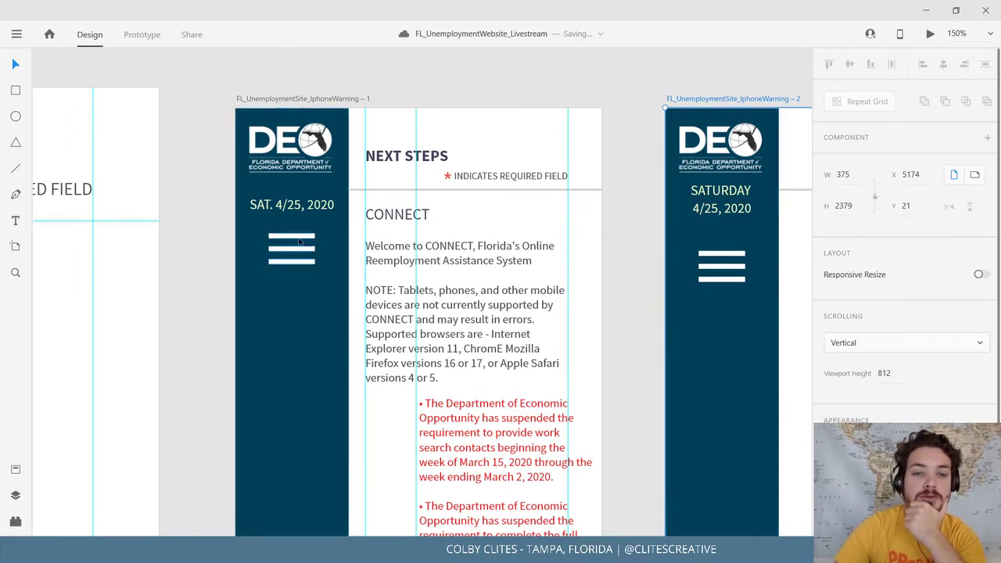
left_click_drag(292, 240, 272, 240)
left_click(347, 255)
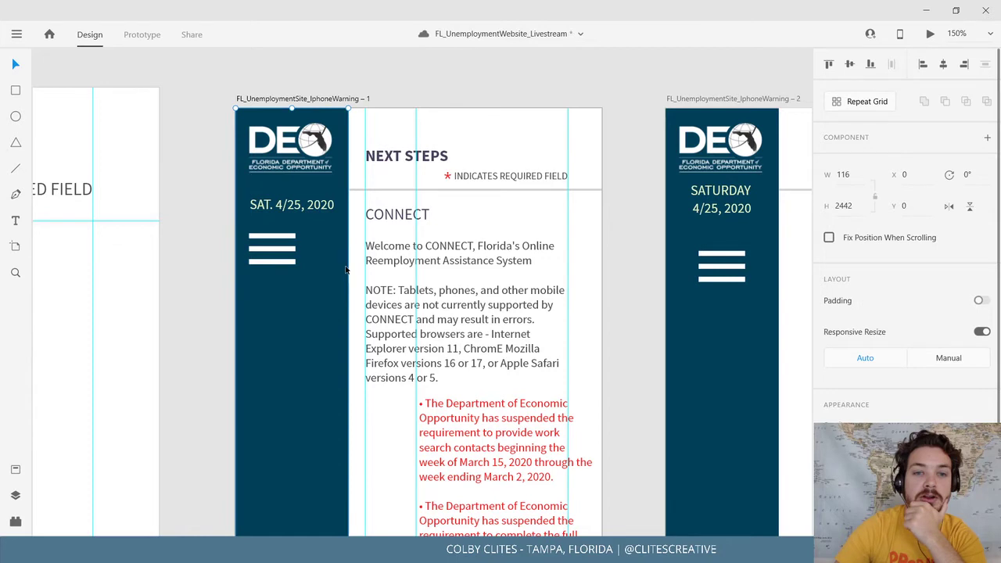
left_click_drag(350, 108, 311, 108)
left_click(204, 167)
Try shrinking the DEO logo on the Next Steps iPhone artboard to about 55 wide to fit the narrowed sidebar.
left_click(298, 147)
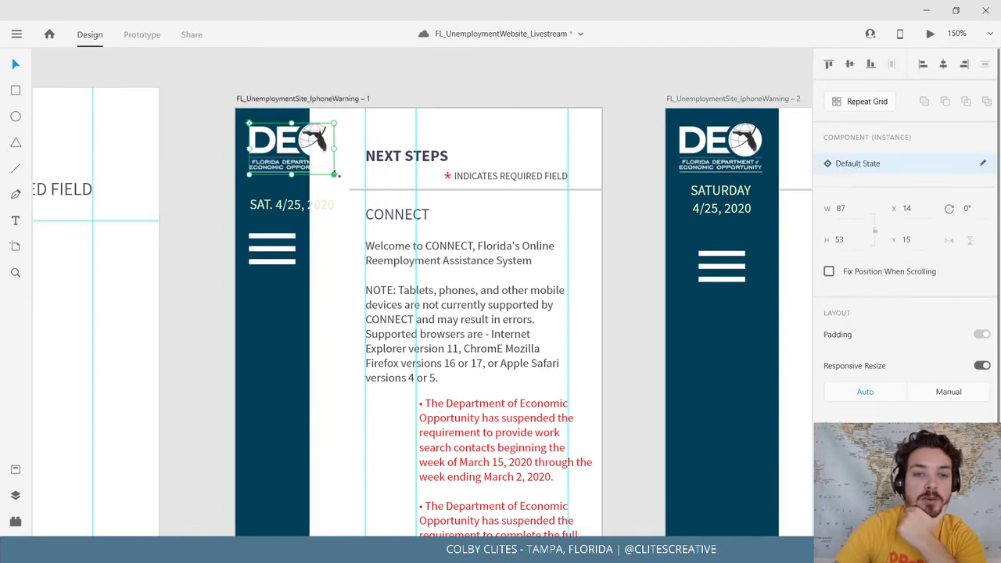
left_click_drag(337, 175, 303, 175)
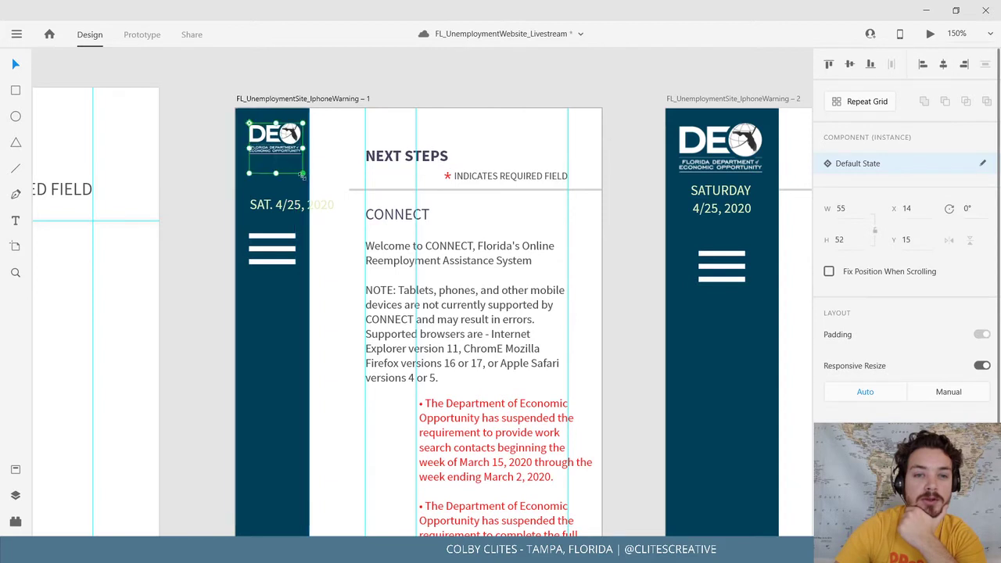
left_click(193, 202)
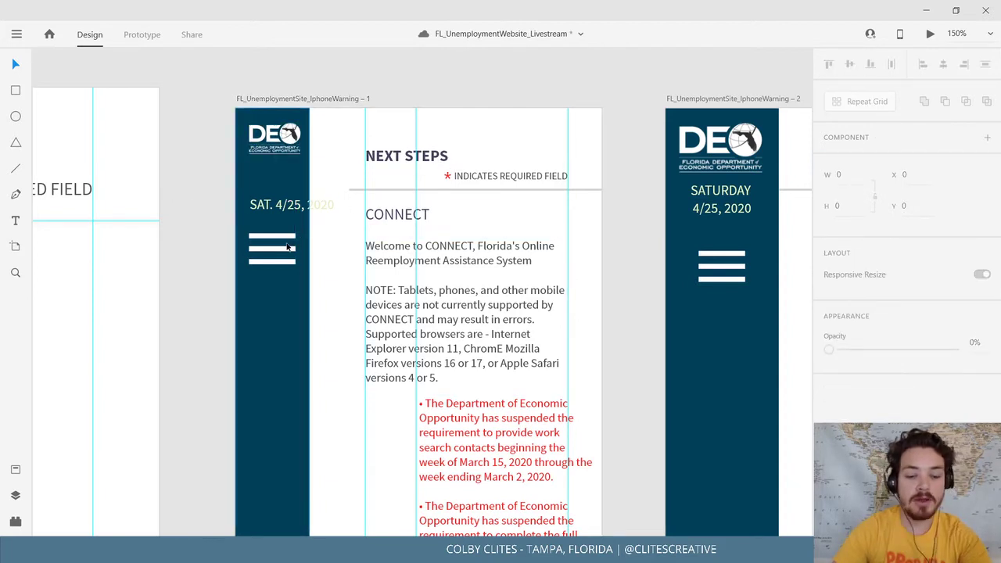
Undo the logo, sidebar and menu icon changes on the Next Steps iPhone artboard.
key("ctrl+z")
key("ctrl+z")
key("ctrl+z")
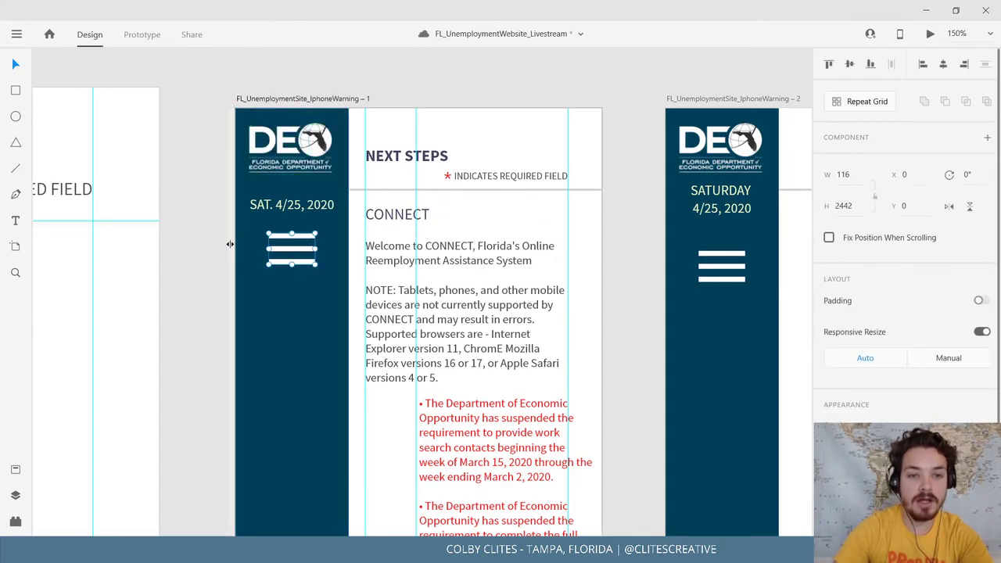
Delete the pasted blank iPhone artboard beside the Next Steps one.
left_click_drag(223, 320, 206, 279)
key("ctrl+minus")
key("ctrl+minus")
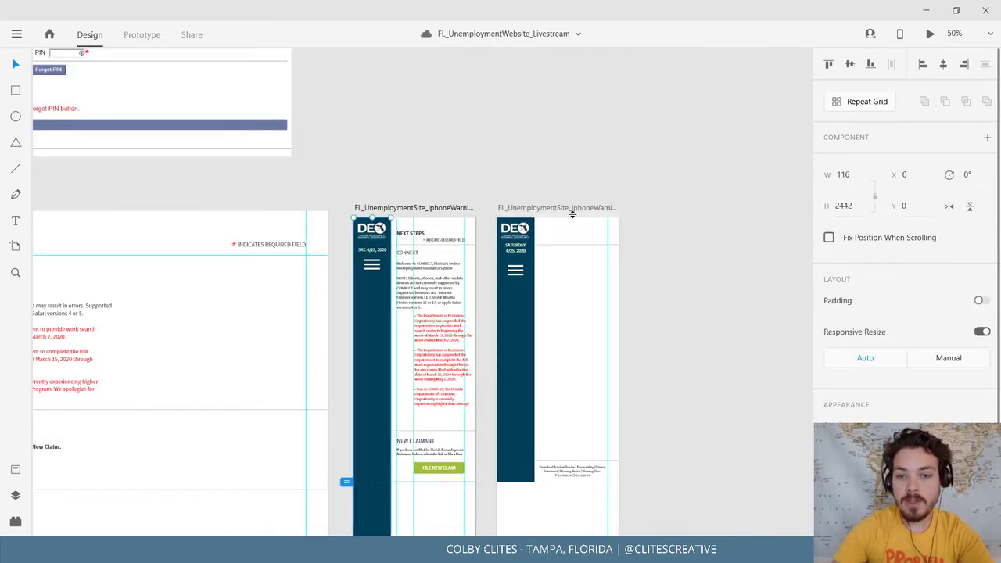
left_click(571, 208)
key("Delete")
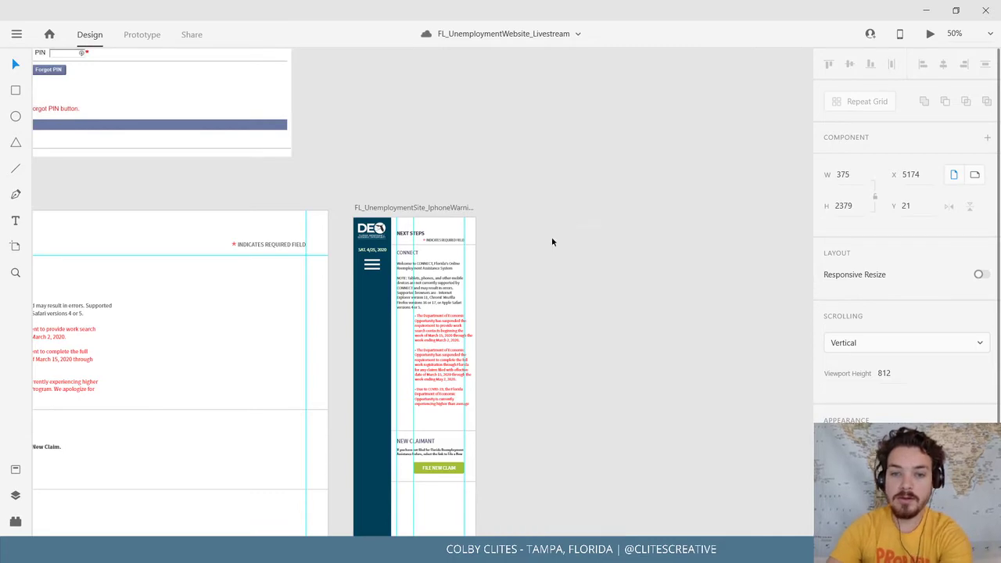
Align the menu icon and date with the DEO logo's left edge at X 14 on the Claimant Warning Notice iPhone artboard.
left_click_drag(385, 352, 664, 200)
key("ctrl+minus")
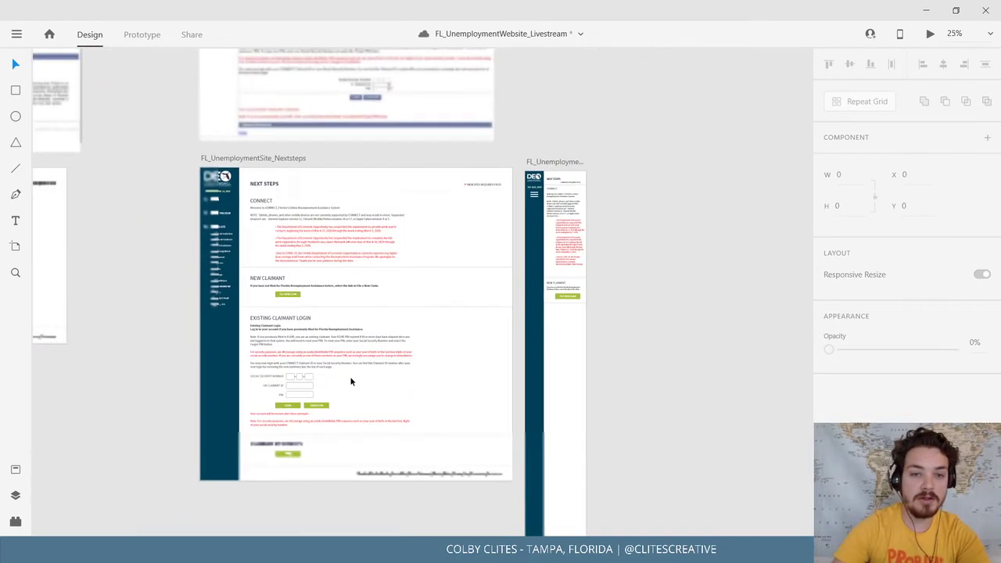
left_click_drag(337, 369, 801, 249)
key("ctrl+plus")
key("ctrl+plus")
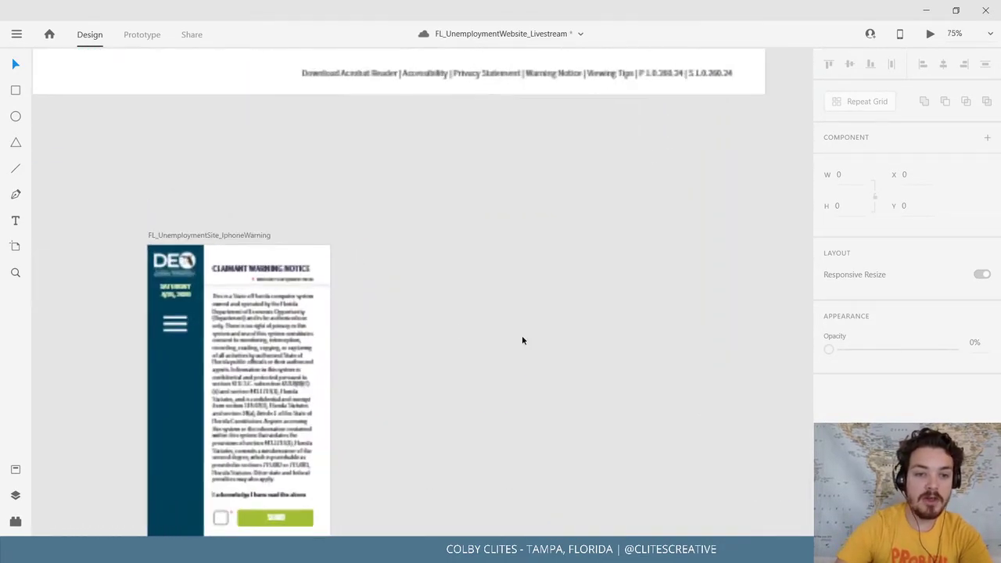
scroll(523, 341, "down", 3)
scroll(536, 217, "left", 3)
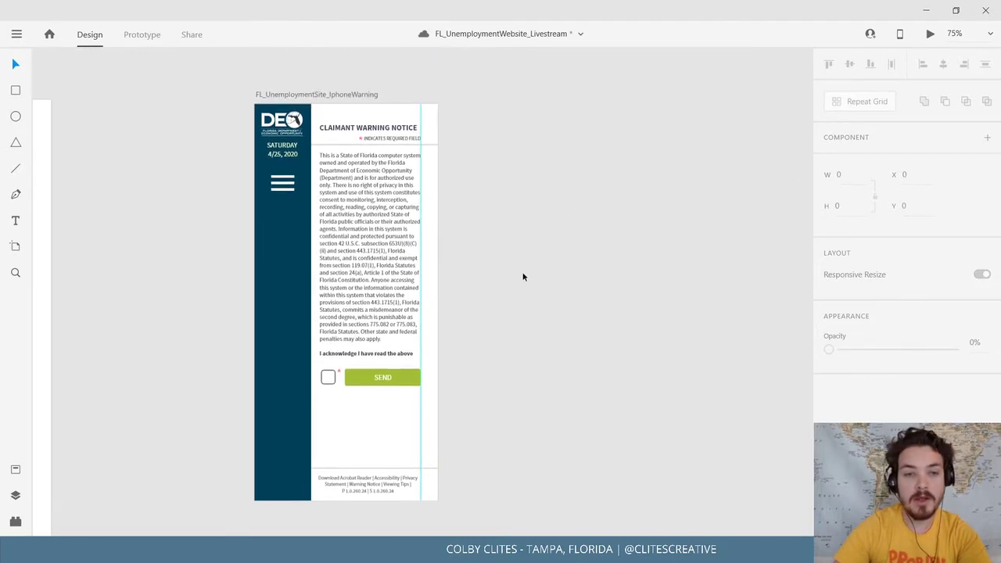
key("ctrl+plus")
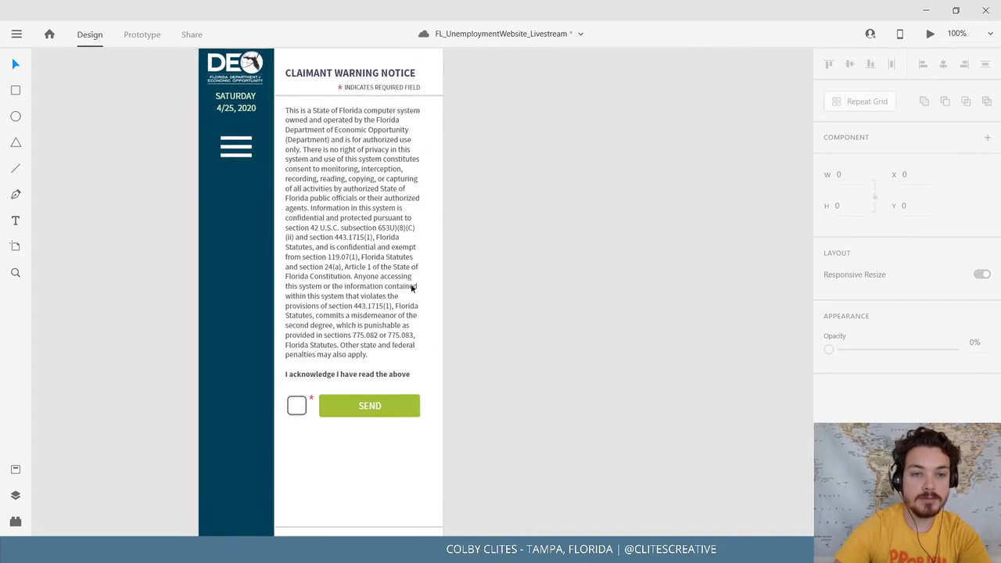
left_click_drag(428, 271, 514, 352)
key("ctrl+plus")
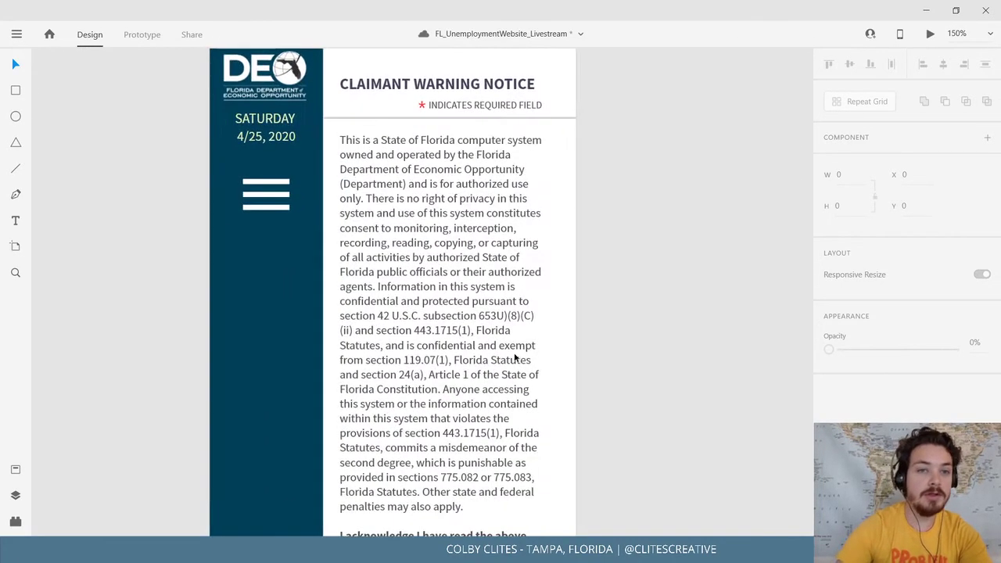
scroll(514, 357, "up", 2)
scroll(514, 357, "left", 1)
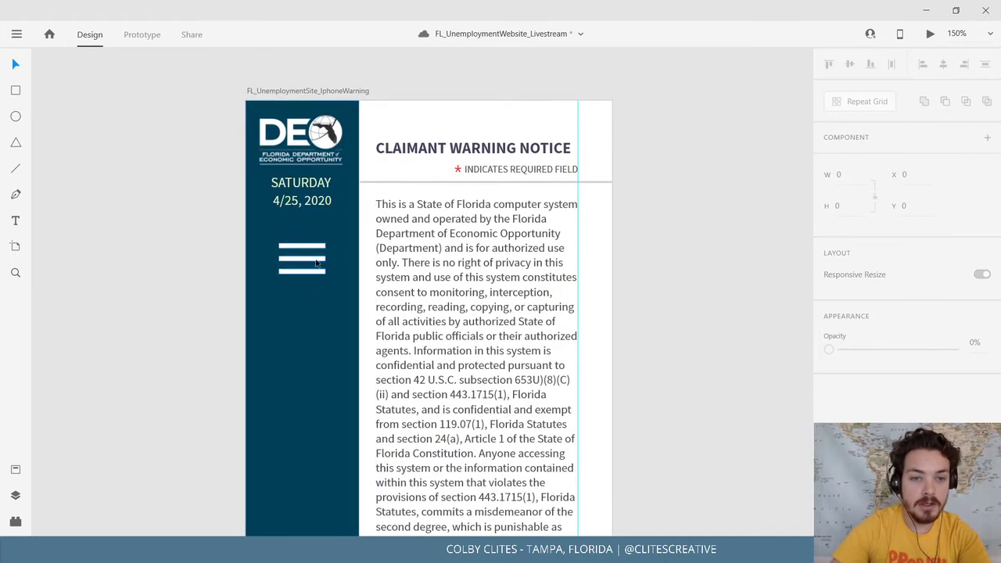
left_click_drag(321, 255, 297, 260)
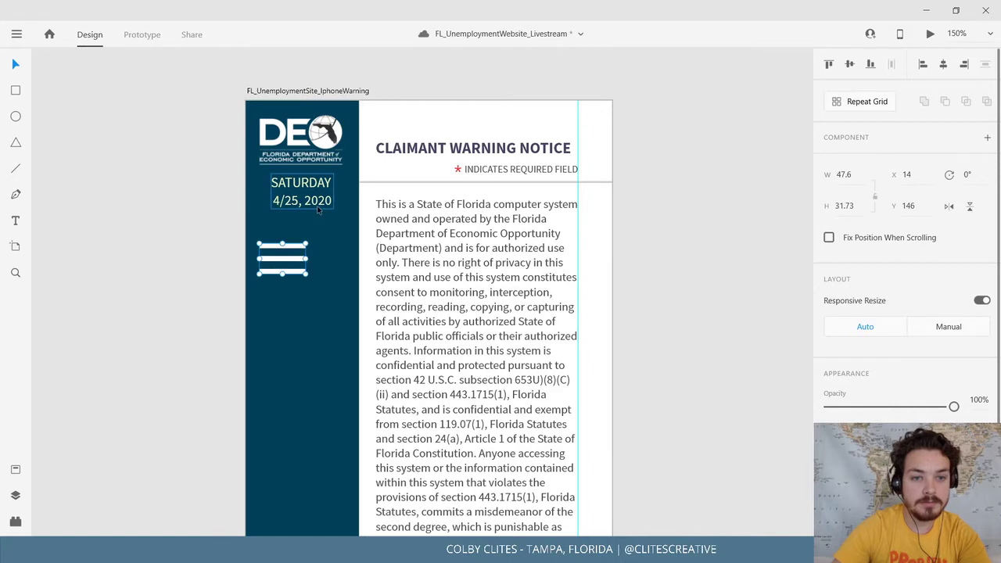
left_click_drag(318, 210, 307, 207)
Shrink the DEO logo to about the date's width and move the date to Y 70 and the menu icon to Y 121 beneath it.
left_click(333, 147)
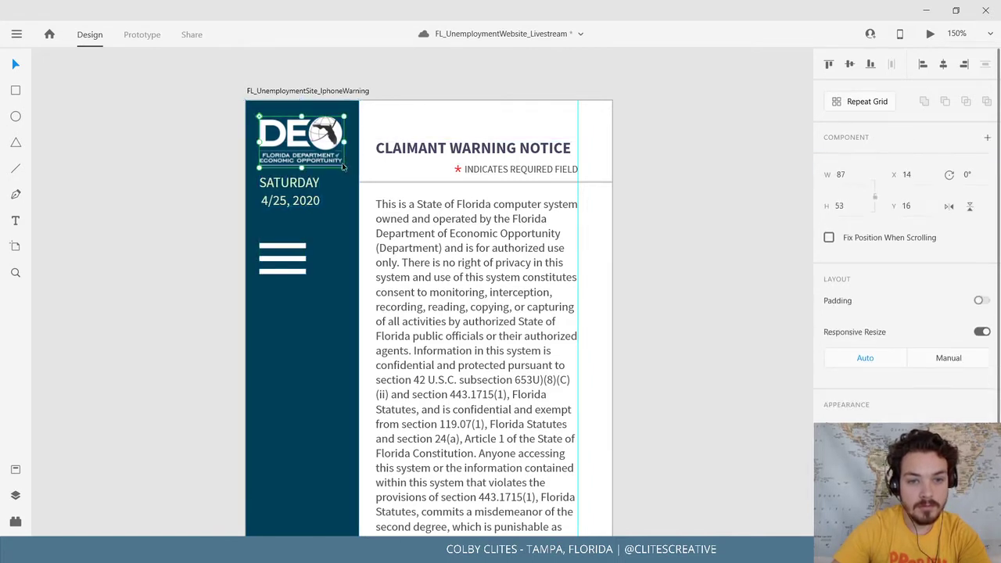
left_click_drag(345, 168, 318, 181)
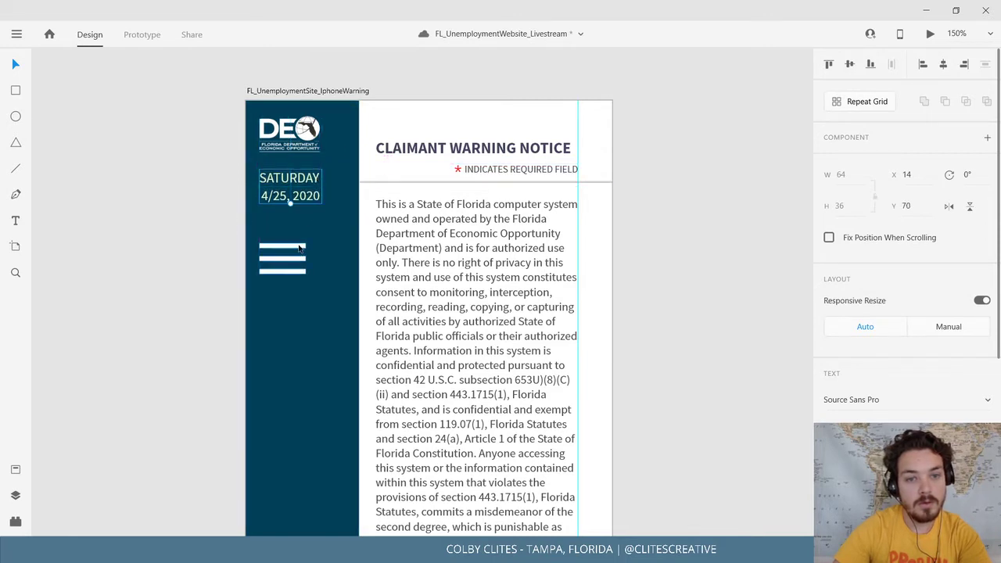
left_click_drag(302, 247, 310, 220)
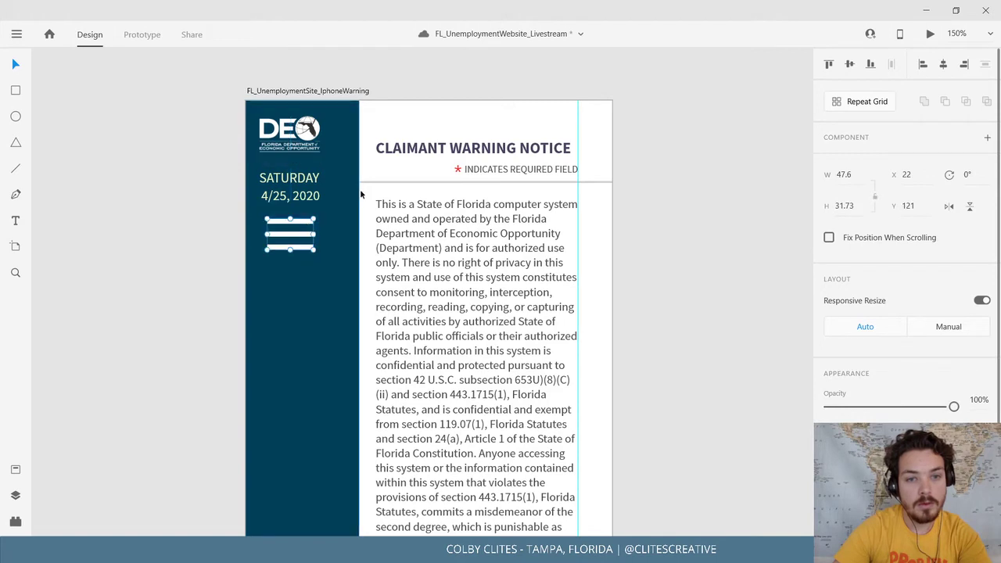
Narrow the blue sidebar to 89 wide and center the menu icon beneath the date at about X 21, Y 121.
left_click(355, 194)
scroll(370, 363, "down", 3)
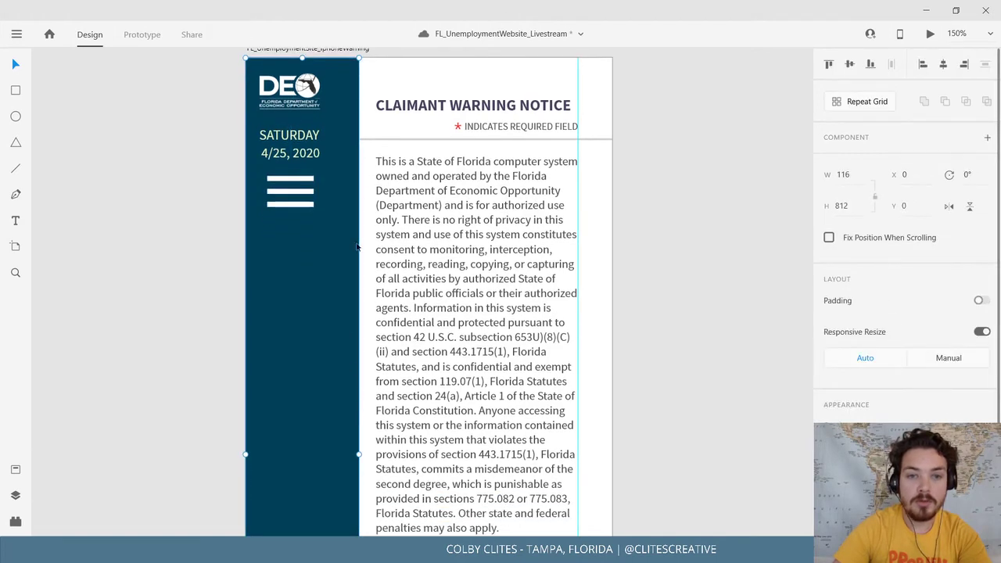
left_click_drag(355, 425, 332, 426)
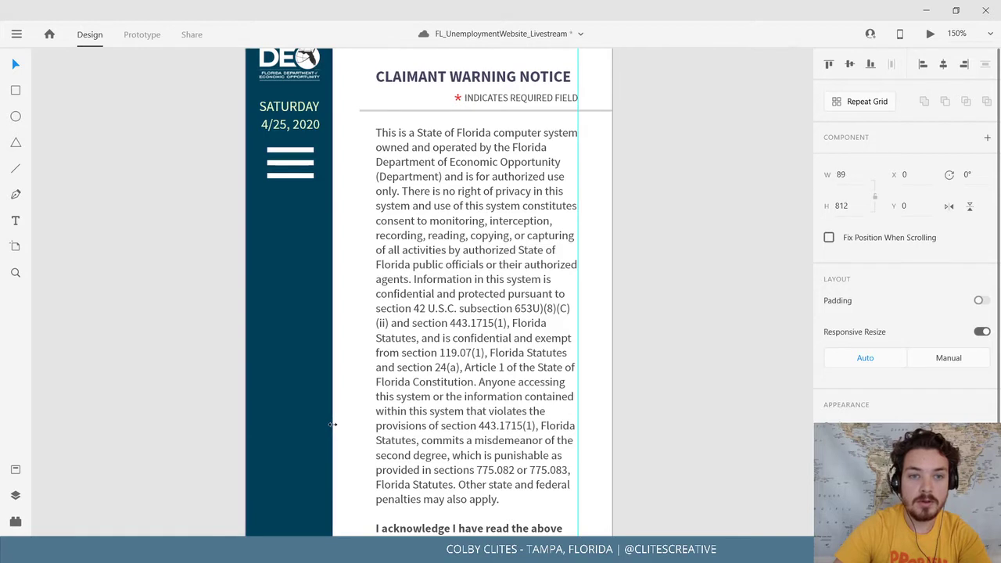
left_click(182, 227)
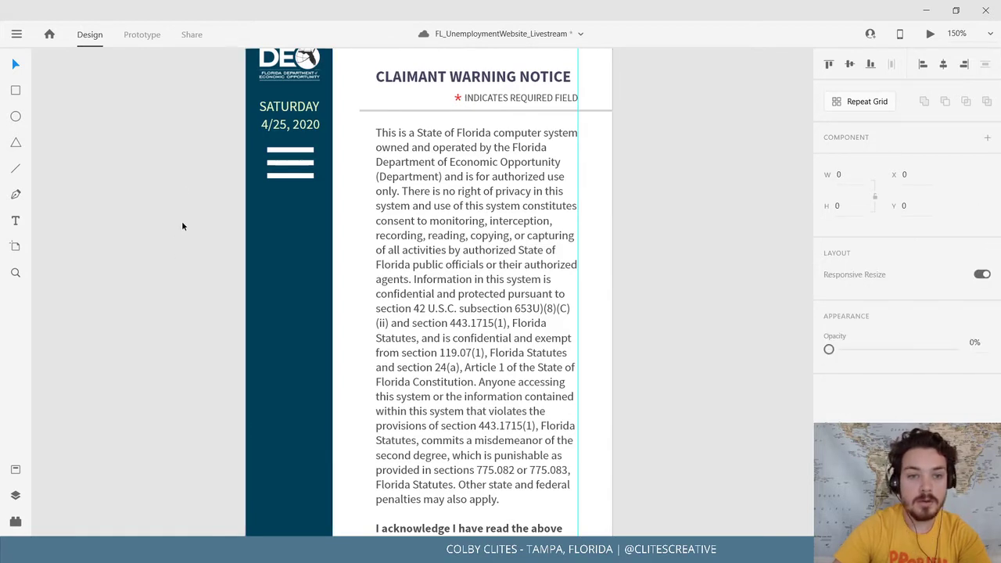
scroll(179, 321, "up", 3)
left_click(286, 294)
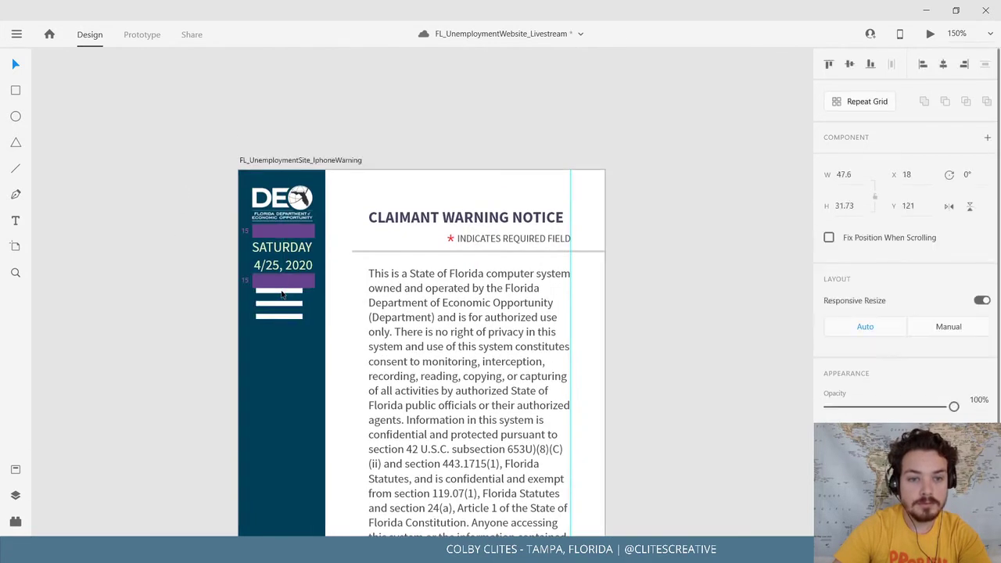
Extend the header divider line left to meet the narrowed sidebar, about 286 wide starting at X 89.5.
scroll(680, 289, "down", 2)
left_click(354, 190)
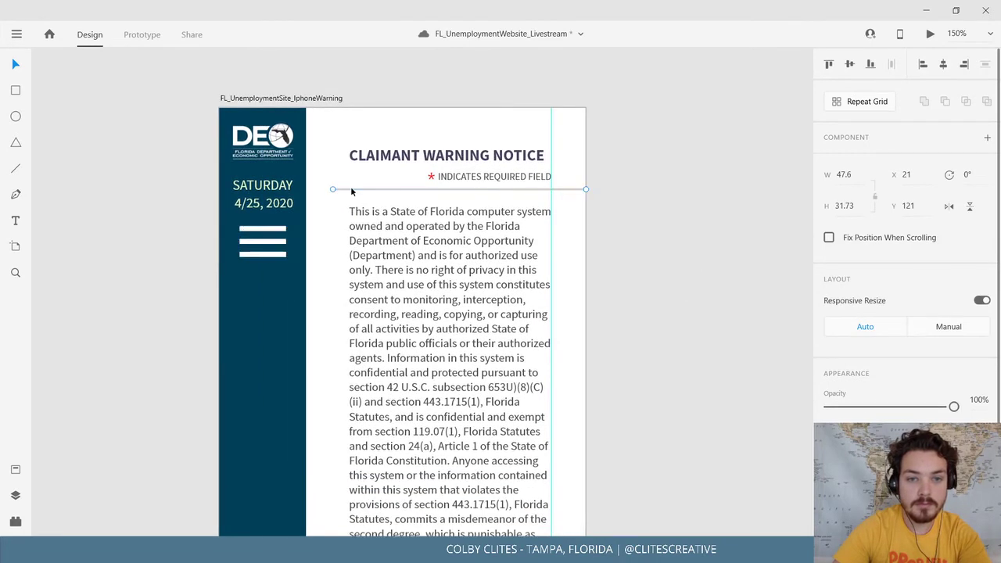
left_click_drag(331, 189, 306, 190)
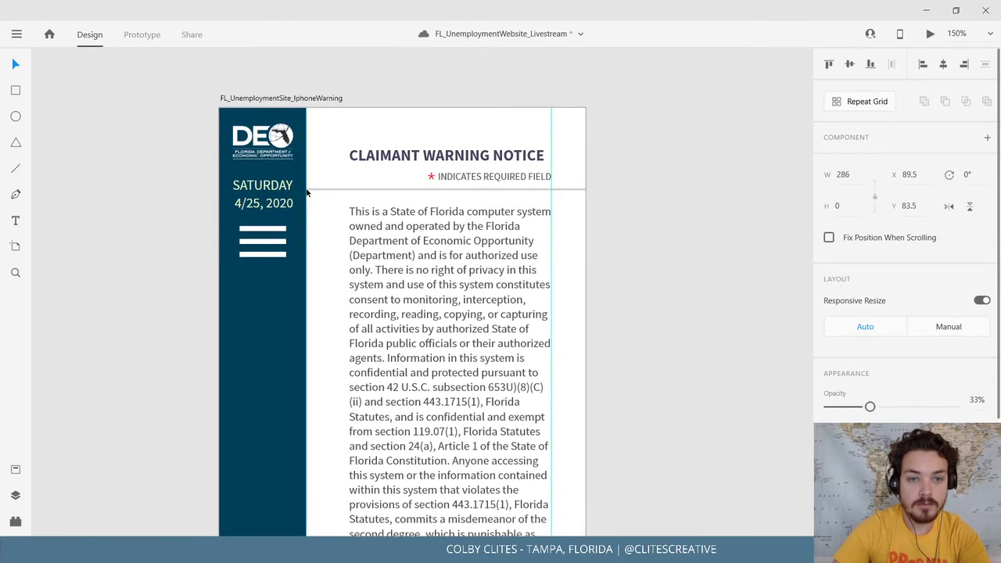
left_click(688, 306)
scroll(628, 391, "down", 7)
scroll(581, 224, "down", 3)
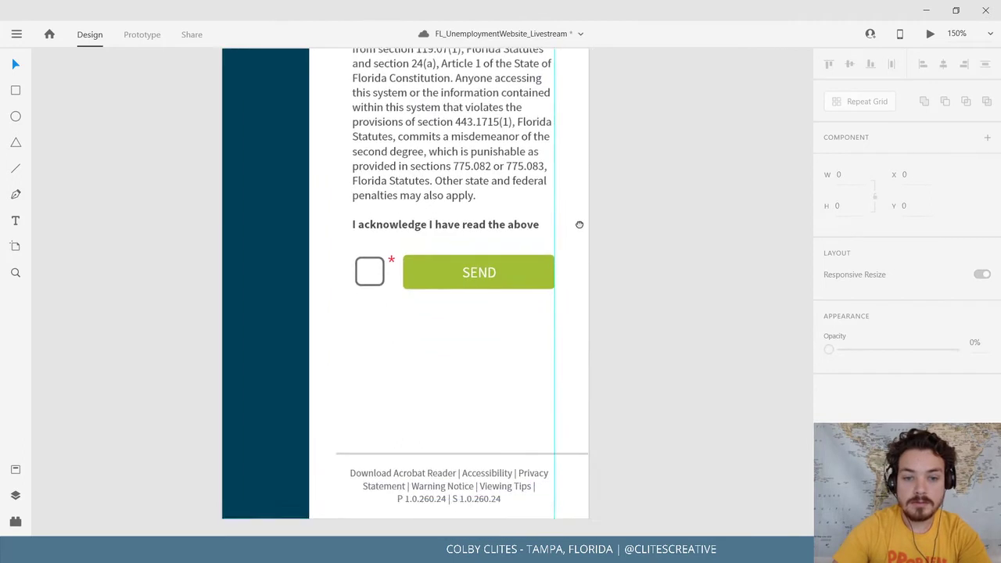
Extend the footer divider line to meet the narrowed sidebar, about 286 wide starting at X 89.5.
left_click(337, 345)
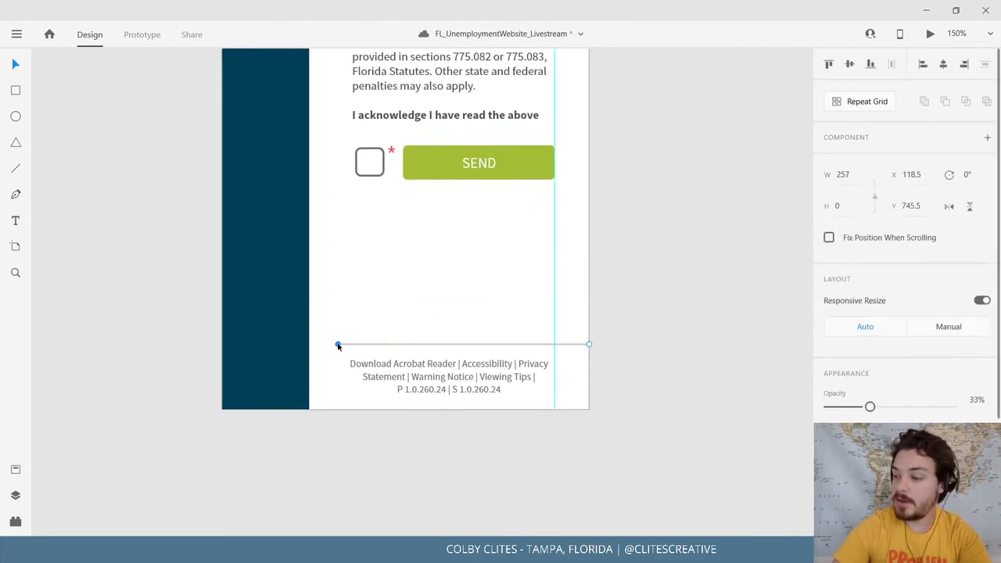
left_click_drag(329, 347, 308, 347)
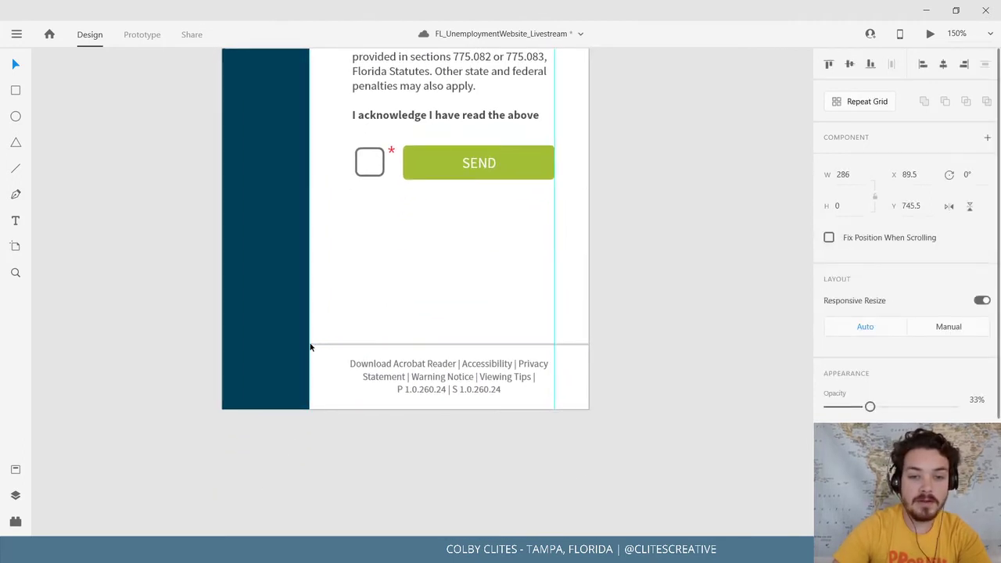
left_click(662, 299)
Widen the warning paragraph toward the sidebar while keeping its far edge on the right margin guide.
scroll(608, 485, "up", 10)
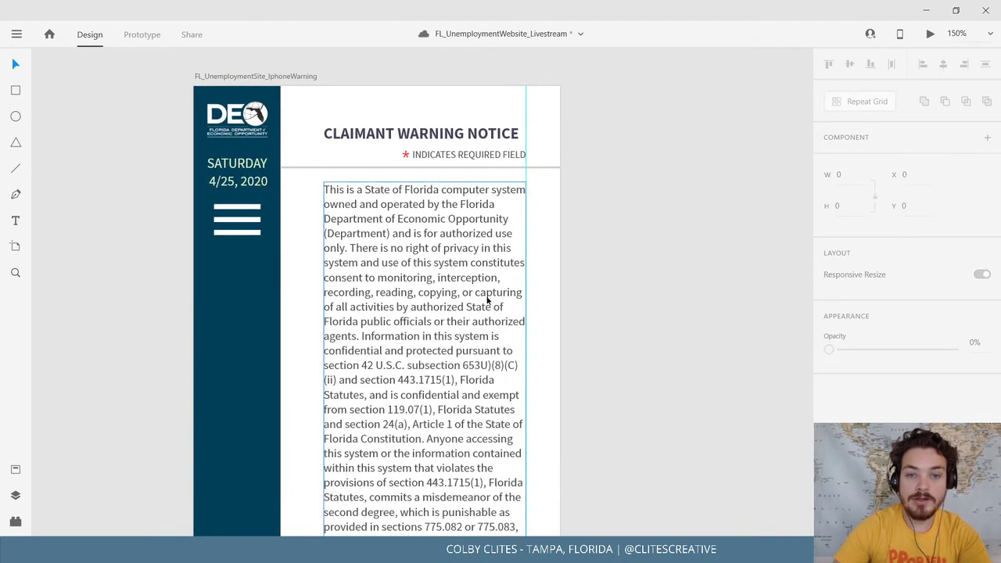
left_click(479, 300)
left_click_drag(436, 316, 423, 316)
left_click_drag(502, 394, 523, 393)
left_click(586, 411)
Move the acknowledgement checkbox and SEND button group up to Y 498, just beneath the acknowledgement text.
scroll(617, 422, "down", 5)
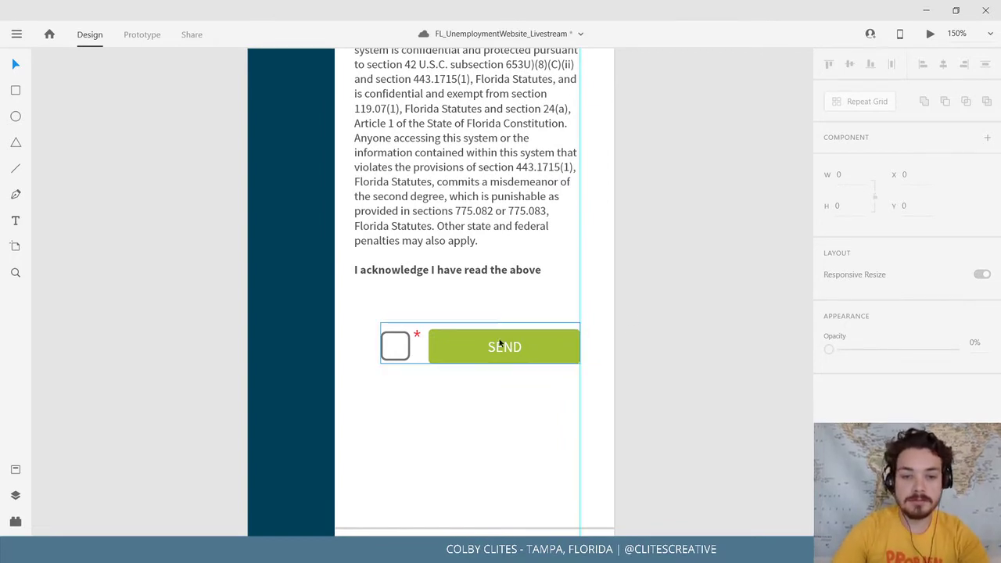
left_click_drag(503, 340, 503, 304)
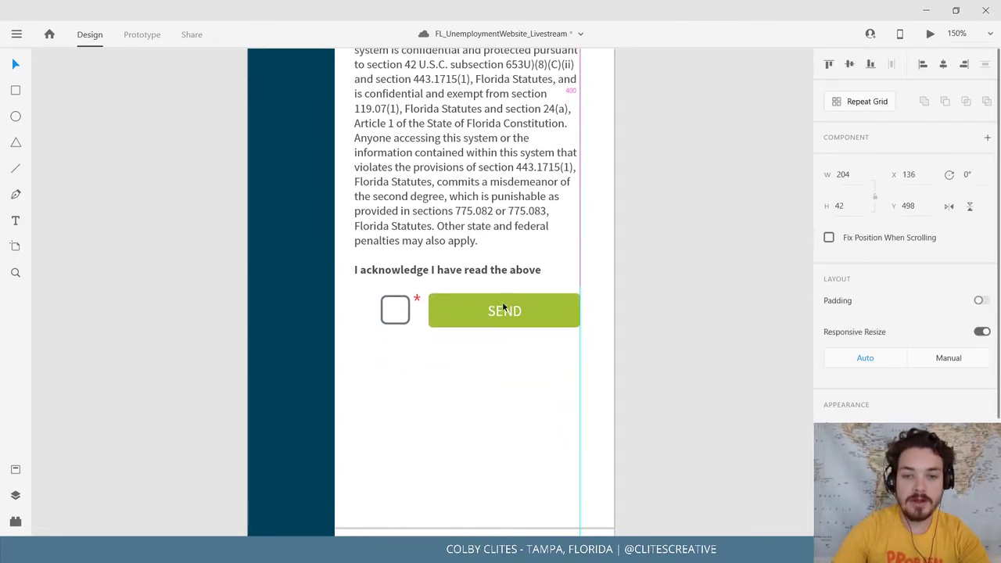
left_click(718, 279)
Align the CLAIMANT WARNING NOTICE title with the paragraph at X 109, Y 38 and set its font size to 18.
left_click_drag(717, 297, 628, 194)
key("ctrl+minus")
key("ctrl+minus")
left_click_drag(549, 165, 560, 312)
left_click_drag(482, 208, 490, 276)
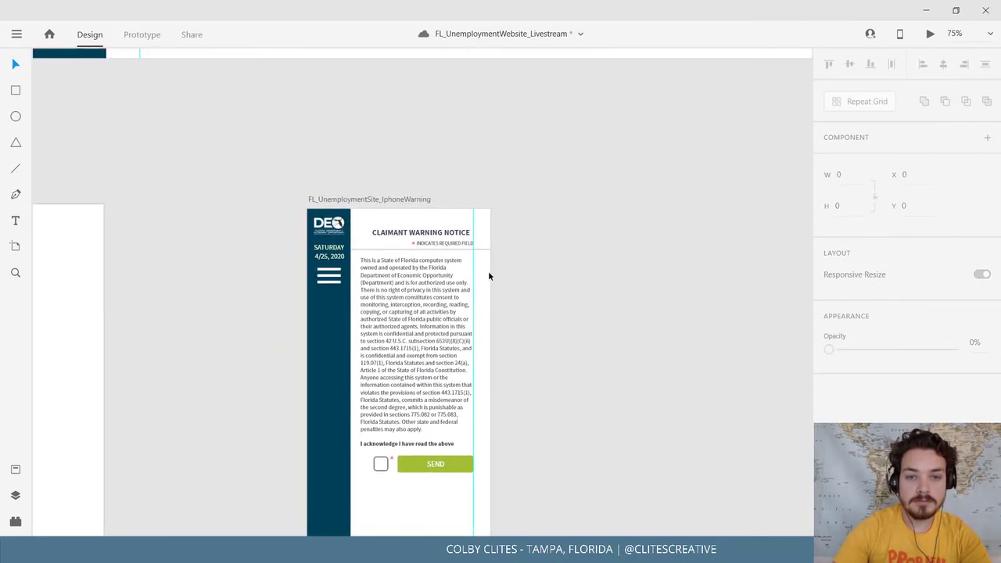
left_click_drag(455, 234, 441, 232)
double_click(440, 232)
double_click(440, 232)
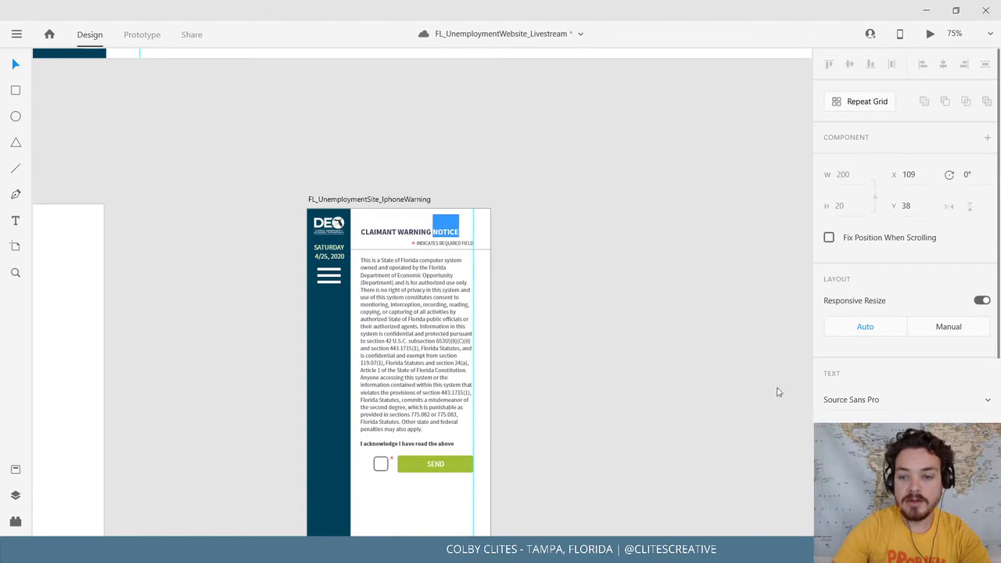
key("ctrl+a")
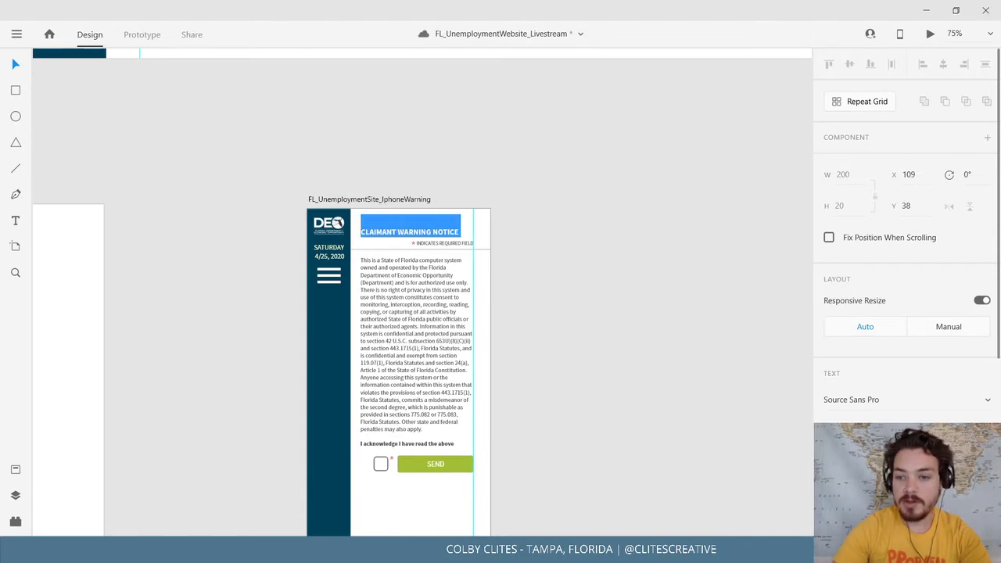
left_click(834, 430)
type("18")
key("Return")
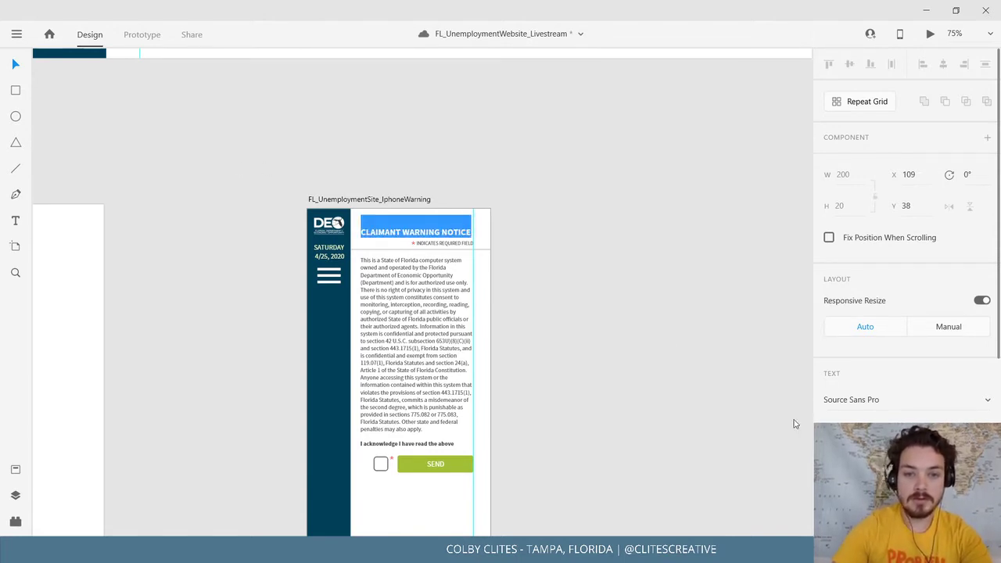
left_click(18, 66)
left_click(198, 251)
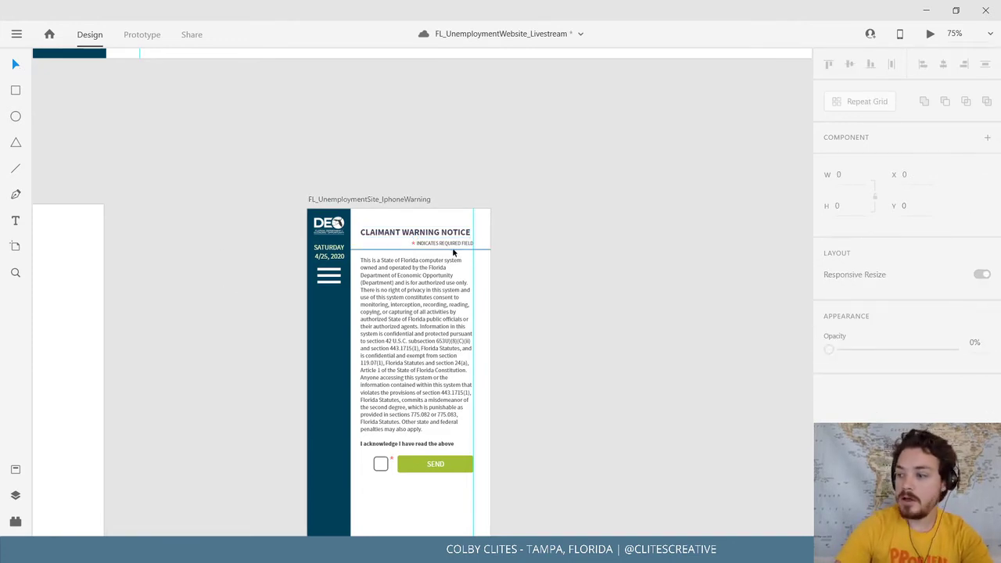
Preview the iPhone Claimant Warning Notice artboard in a maximized preview window, then close the preview.
left_click(446, 211)
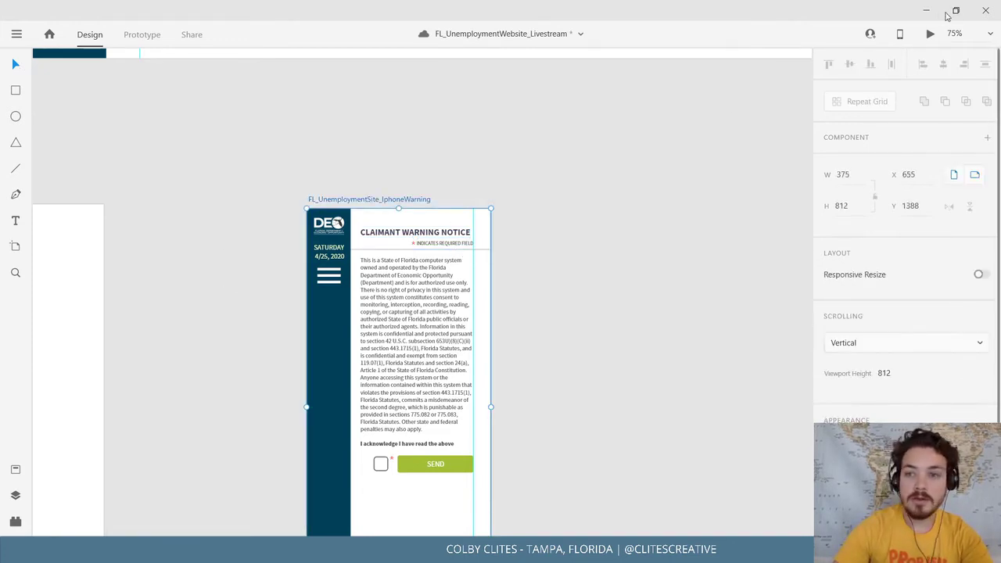
key("ctrl+Return")
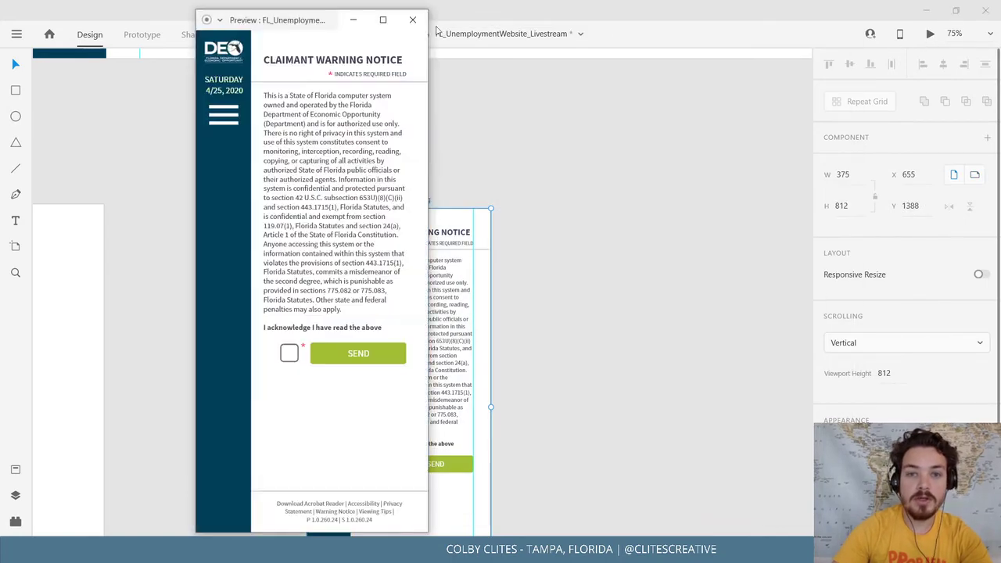
left_click(384, 16)
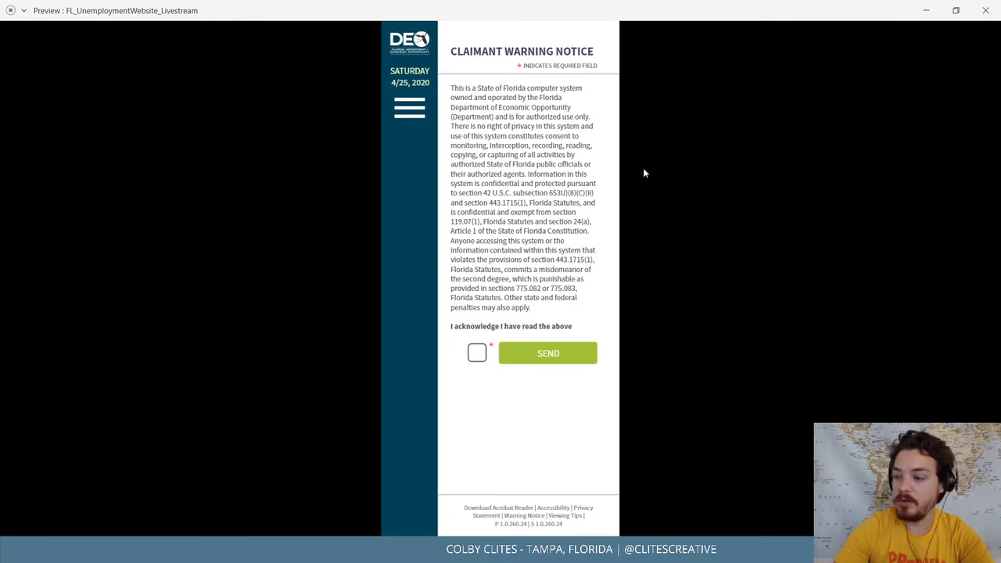
left_click(985, 10)
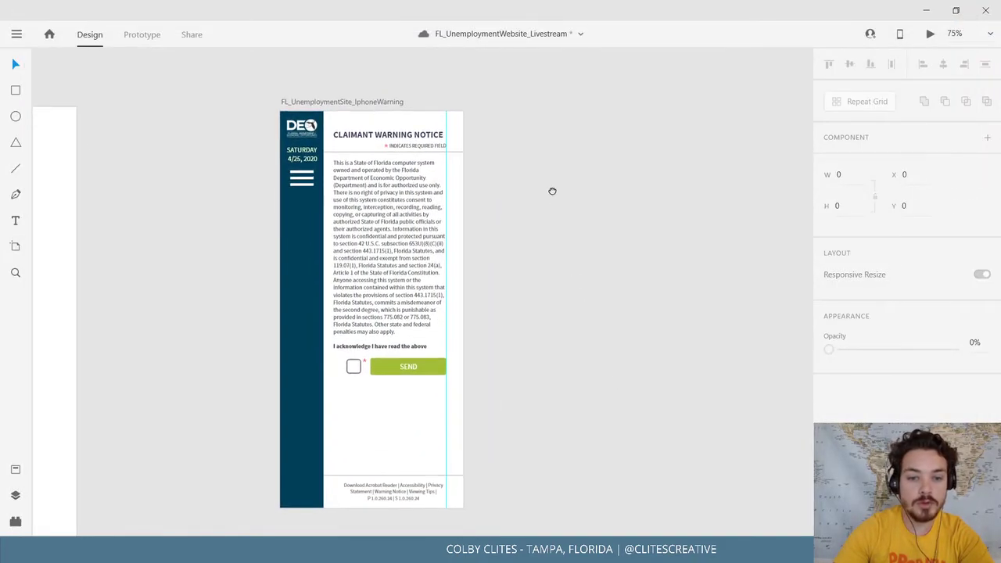
Copy the finished iPhone Claimant Warning Notice artboard and paste a duplicate onto the canvas.
left_click(340, 103)
left_click(650, 243)
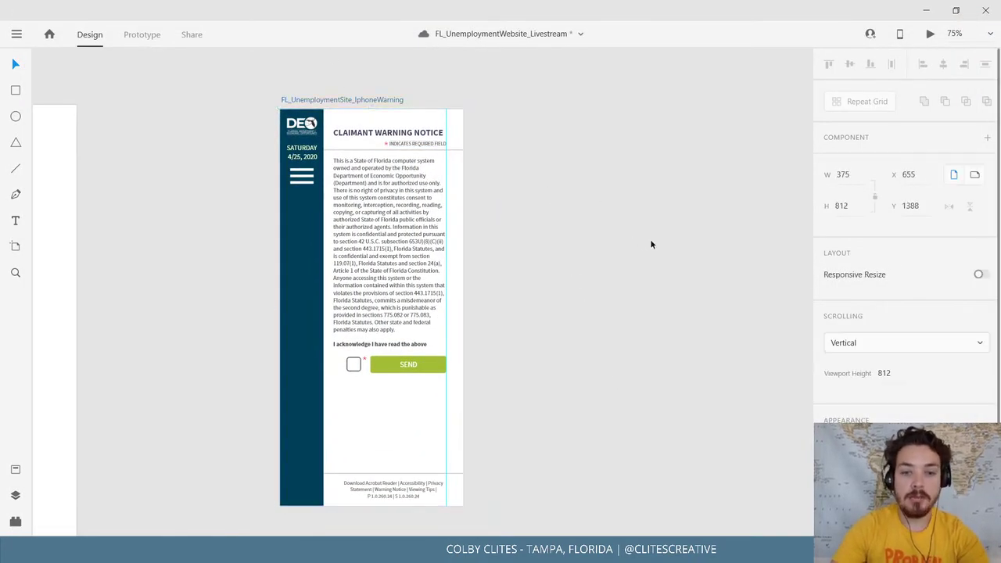
left_click_drag(559, 262, 152, 269)
left_click_drag(666, 249, 476, 362)
key("ctrl+minus")
key("ctrl+minus")
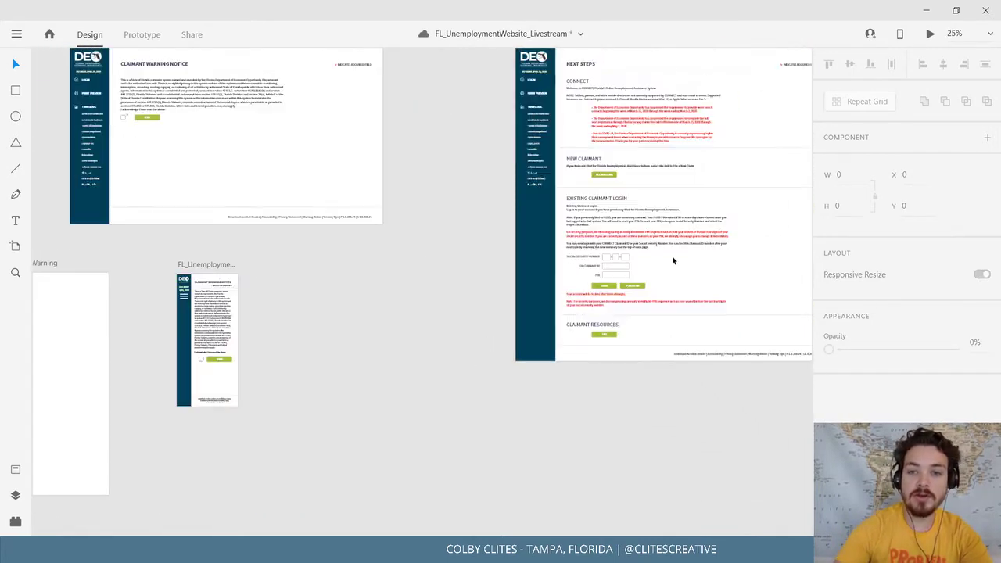
left_click_drag(679, 272, 167, 372)
left_click(360, 147)
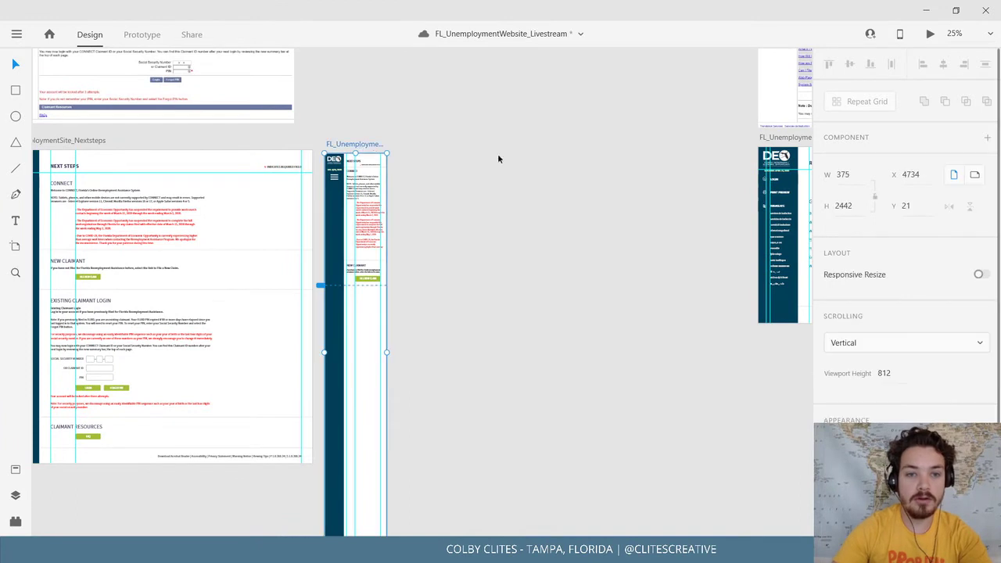
left_click(496, 154)
key("ctrl+v")
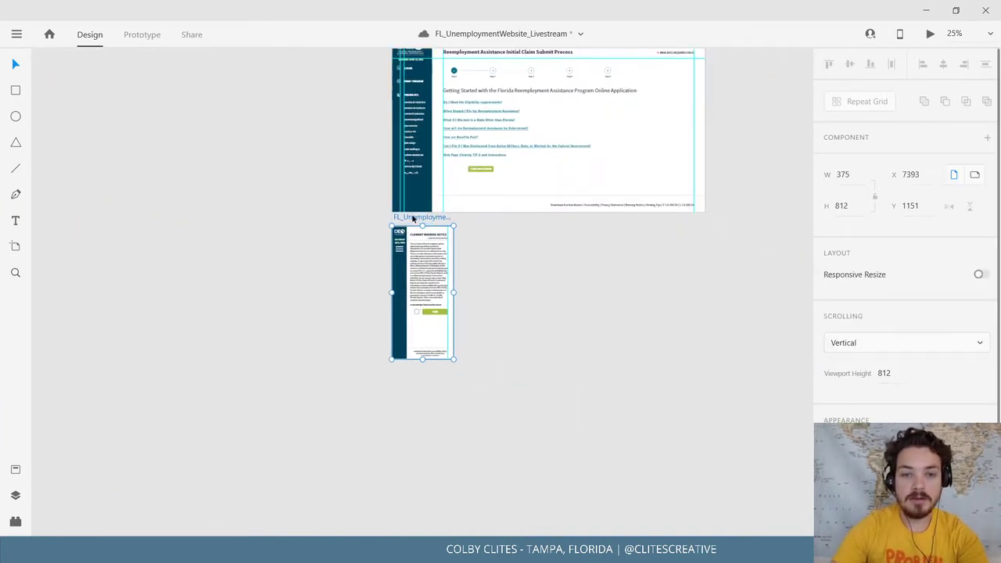
Move the duplicated artboard beside the Next Steps iPhone artboard, at X 5252, Y 21.
left_click_drag(411, 219, 81, 87)
left_click_drag(239, 201, 685, 375)
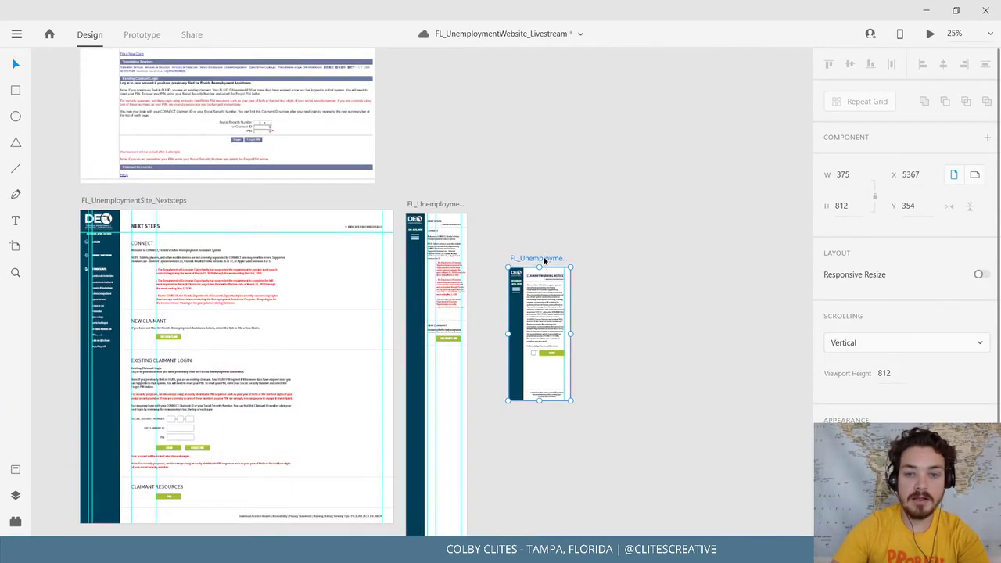
left_click_drag(543, 255, 524, 201)
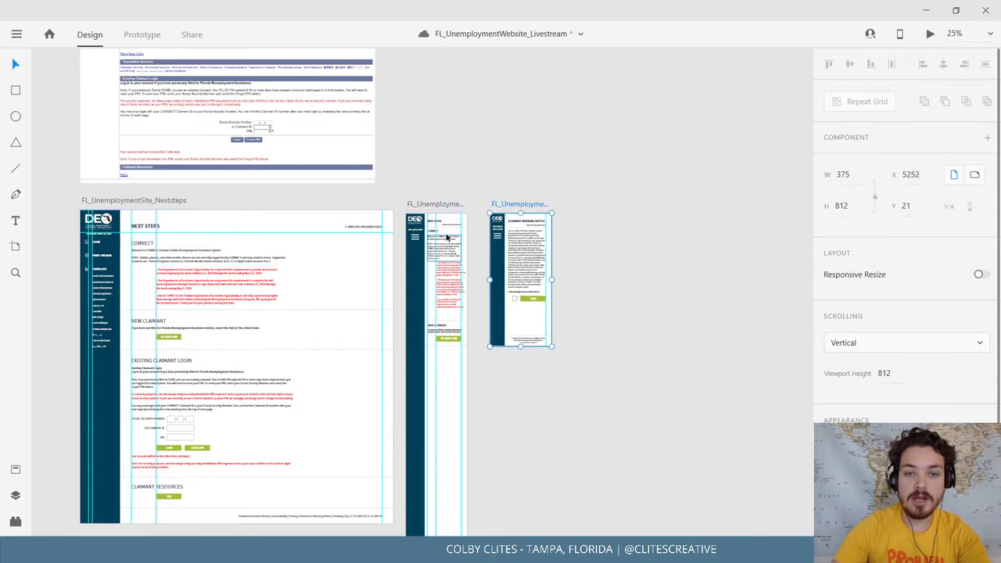
Extend the duplicated artboard's height to 2442 to match the Next Steps iPhone artboard.
scroll(591, 441, "down", 5)
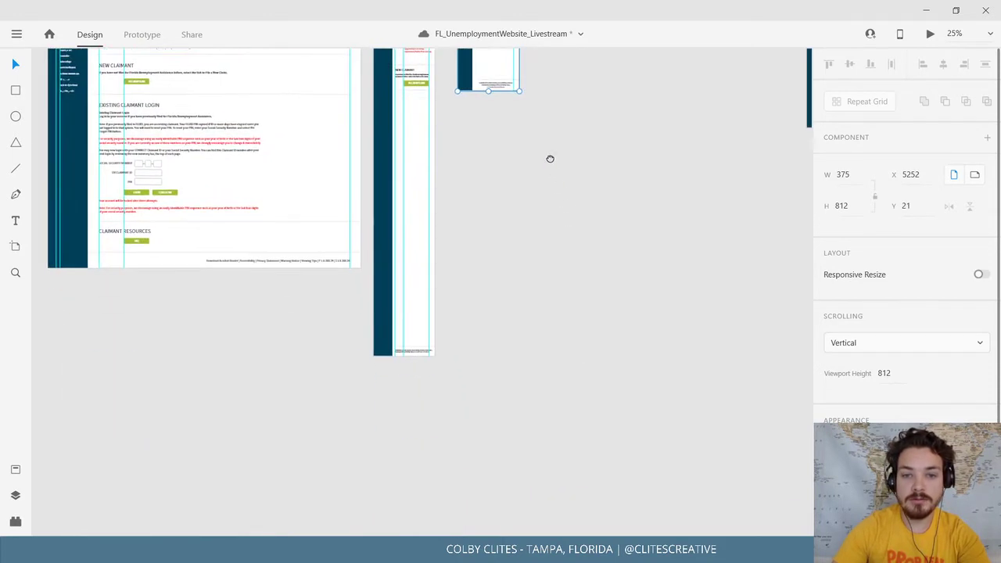
left_click_drag(451, 110, 472, 356)
key("ctrl+z")
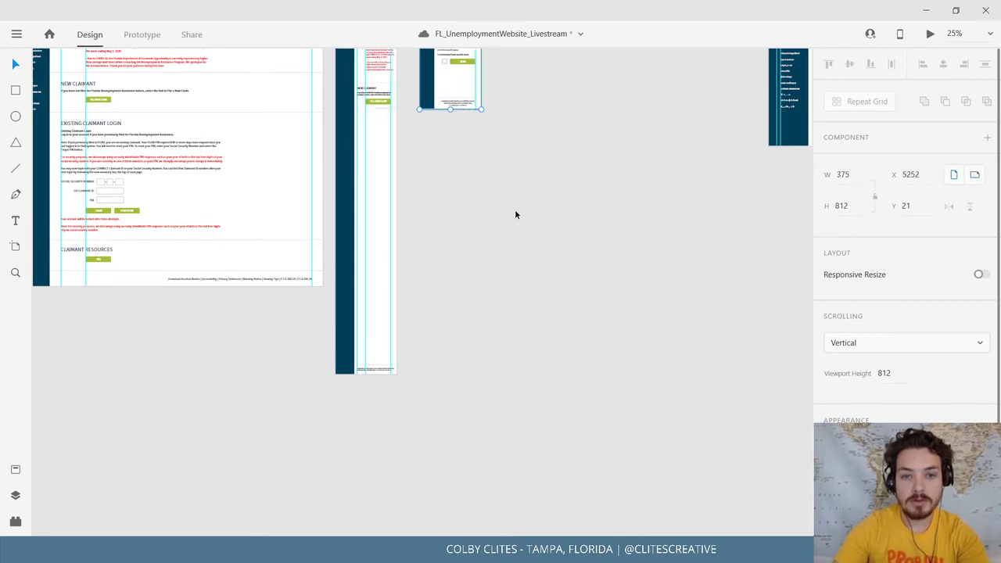
left_click_drag(451, 110, 462, 370)
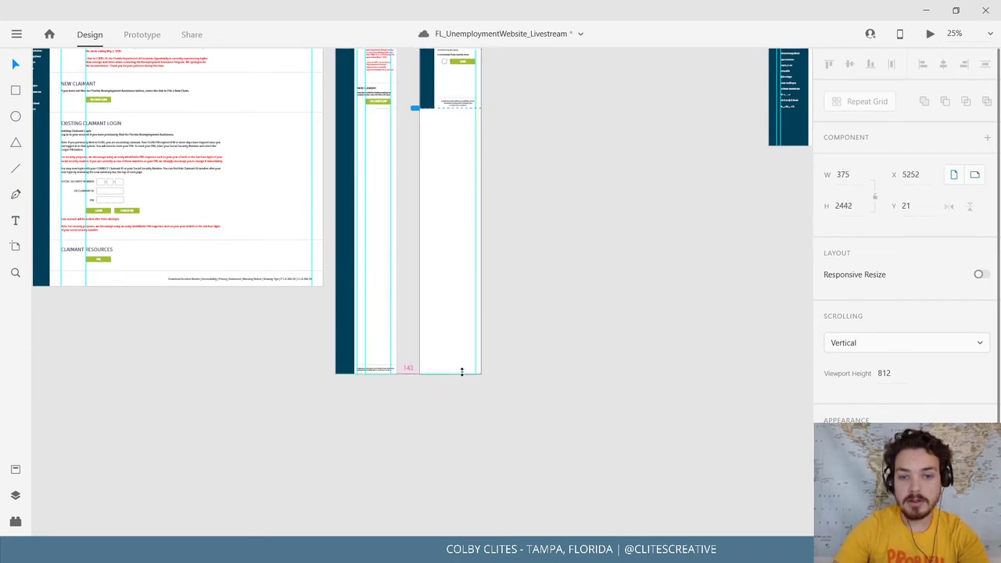
Preview the lengthened duplicate artboard and check how its sidebar behaves when the page scrolls.
scroll(567, 328, "up", 4)
key("ctrl+1")
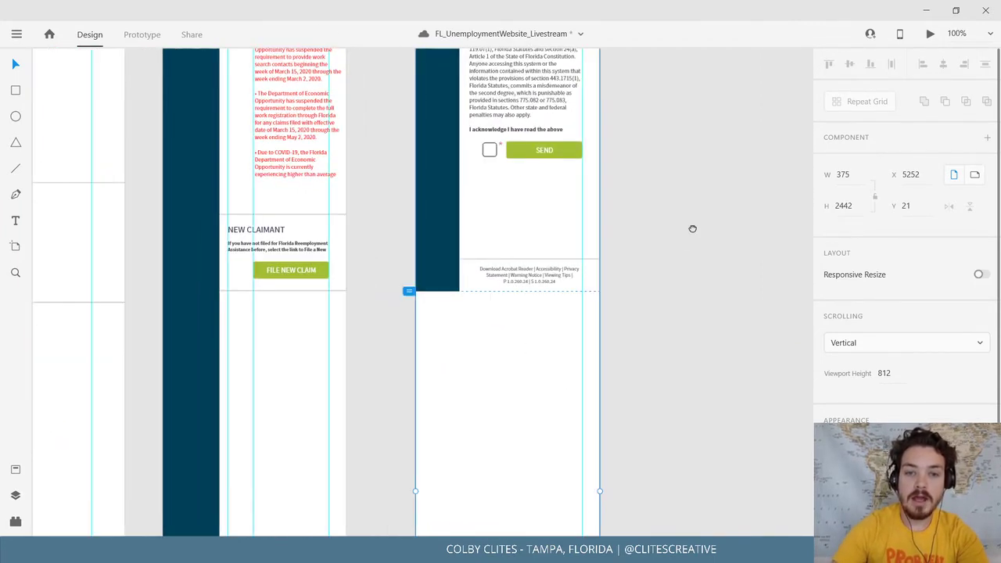
scroll(693, 227, "up", 5)
left_click_drag(354, 185, 412, 270)
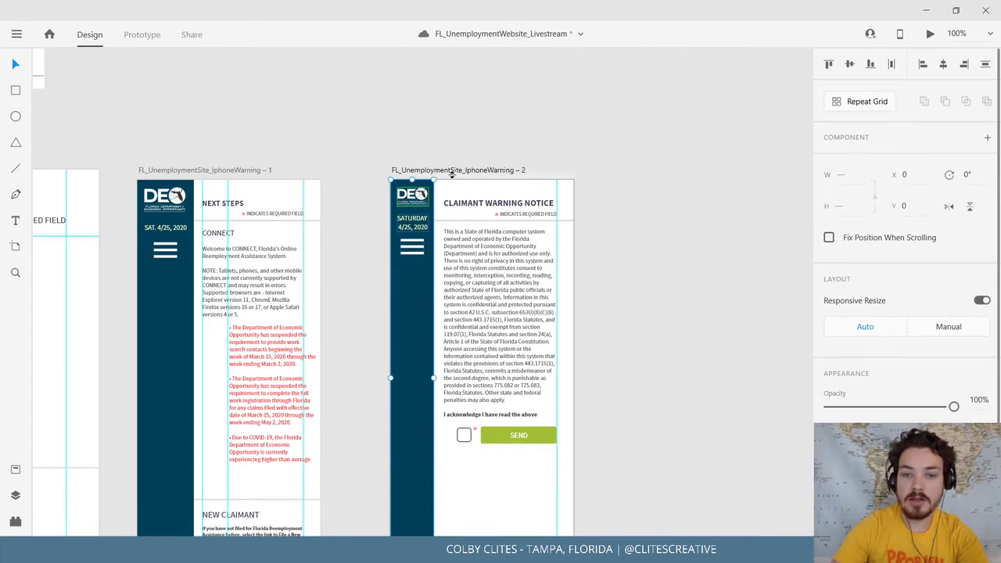
left_click(453, 172)
left_click(930, 35)
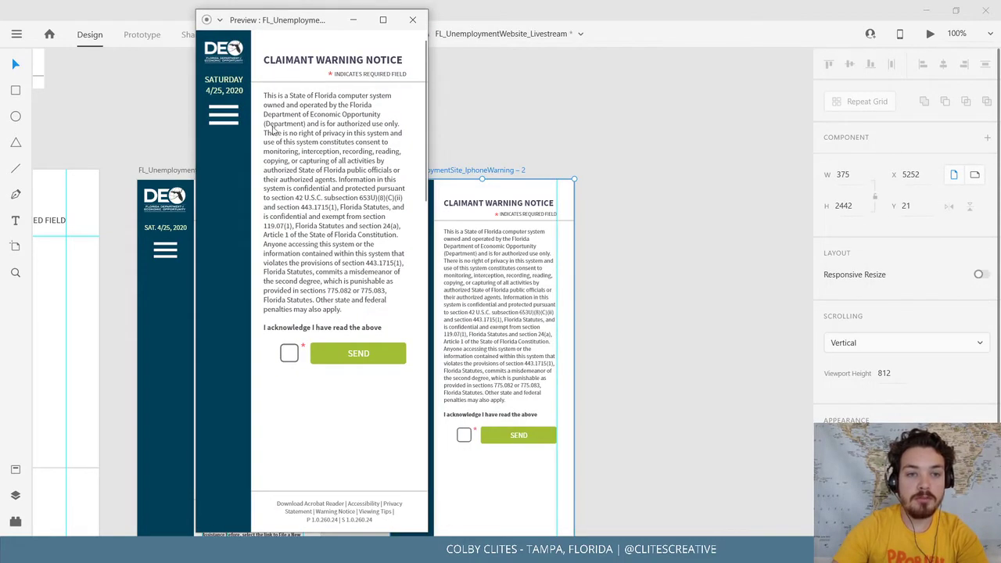
scroll(273, 131, "down", 5)
scroll(272, 131, "up", 5)
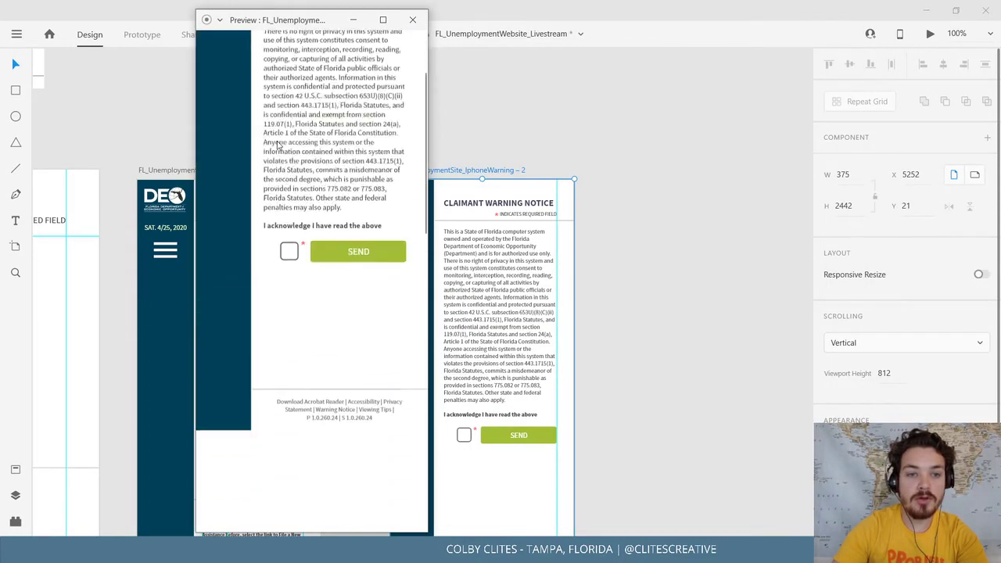
left_click(413, 20)
Fix the duplicate artboard's sidebar, DEO logo, date and menu icon in position when scrolling.
left_click_drag(356, 197, 413, 271)
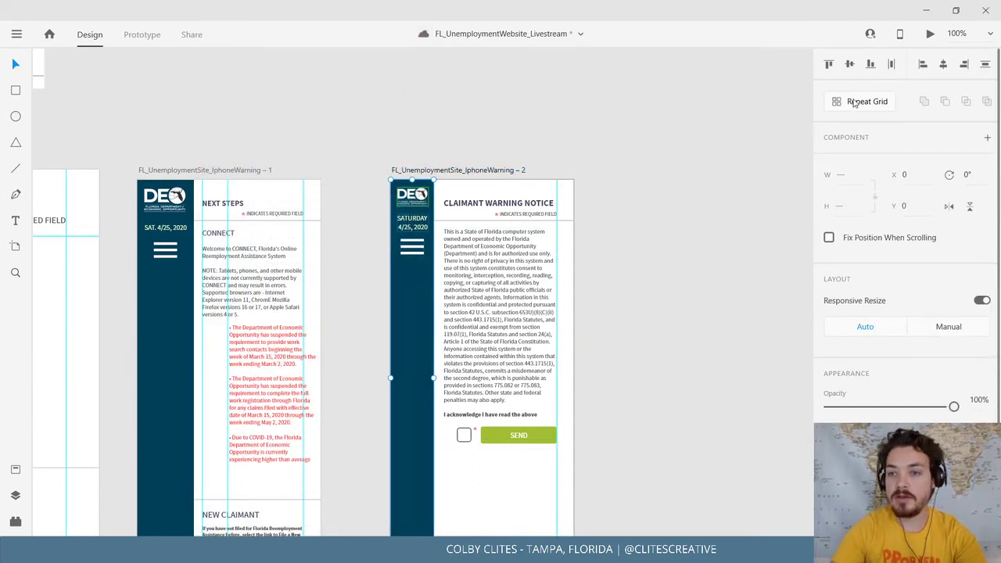
key("Escape")
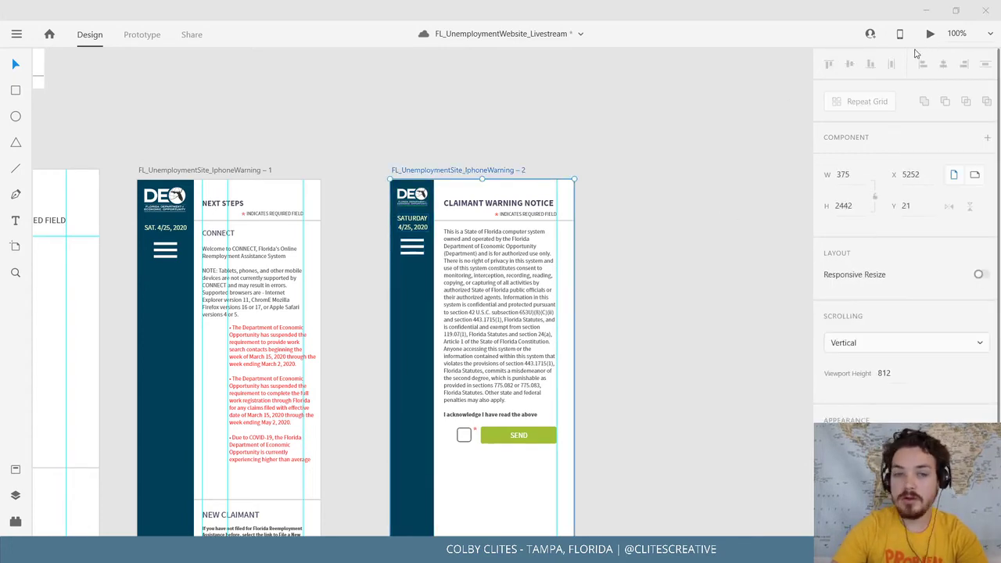
Preview the duplicate artboard again and test that the fixed sidebar elements stay put while the page scrolls.
left_click(929, 34)
scroll(313, 156, "down", 5)
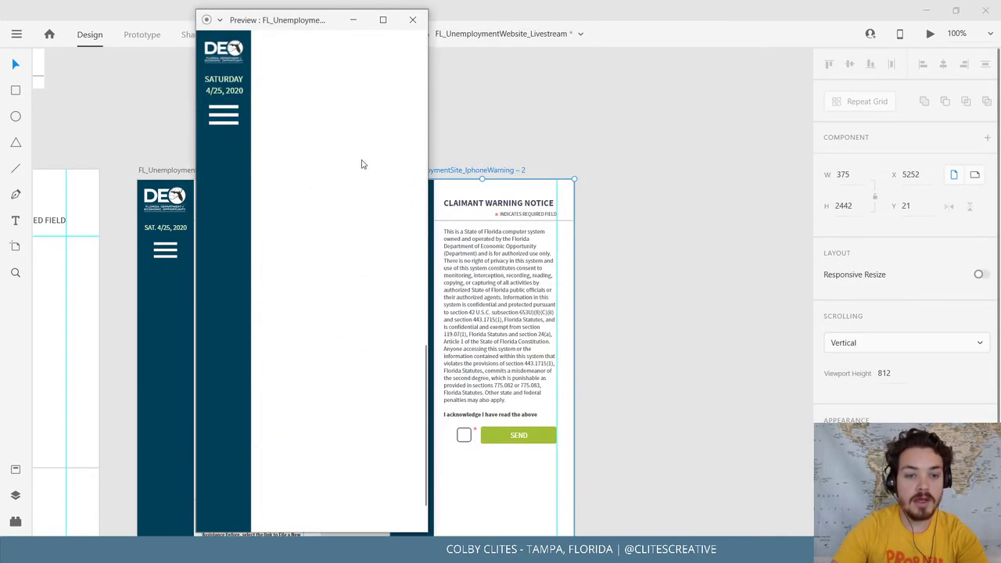
scroll(362, 164, "up", 10)
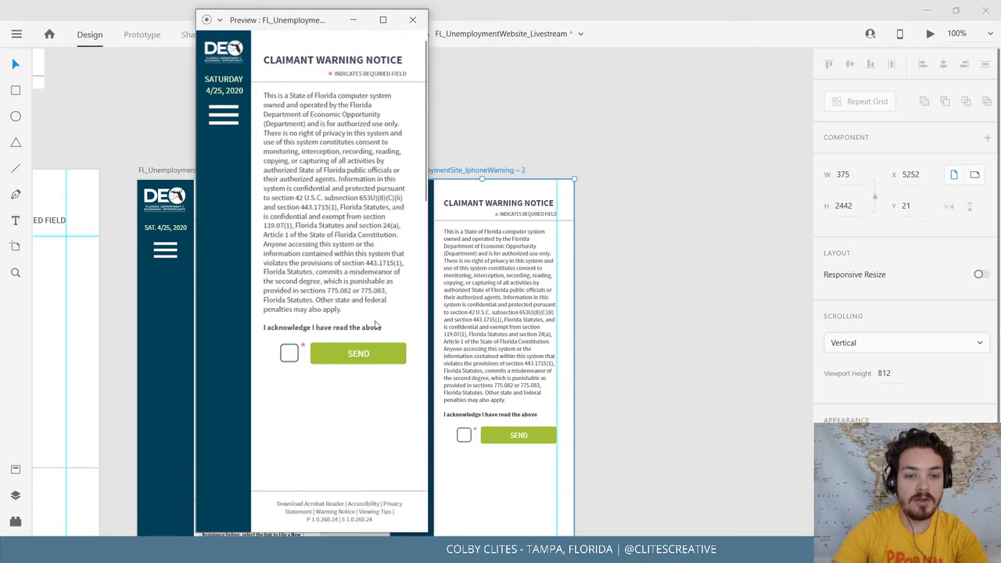
scroll(353, 360, "down", 5)
scroll(352, 358, "up", 5)
scroll(351, 353, "down", 5)
scroll(350, 353, "up", 5)
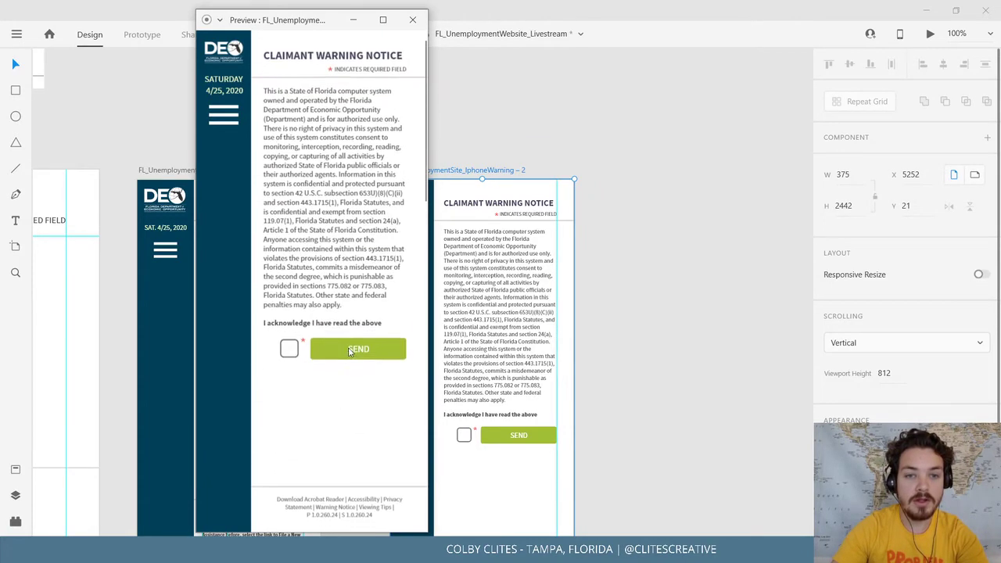
left_click(413, 21)
Fix the sidebar, logo, date and menu icon in position when scrolling on the original iPhone Warning artboard.
left_click(503, 351)
left_click_drag(256, 365, 415, 302)
scroll(415, 302, "down", 3)
left_click_drag(311, 334, 587, 171)
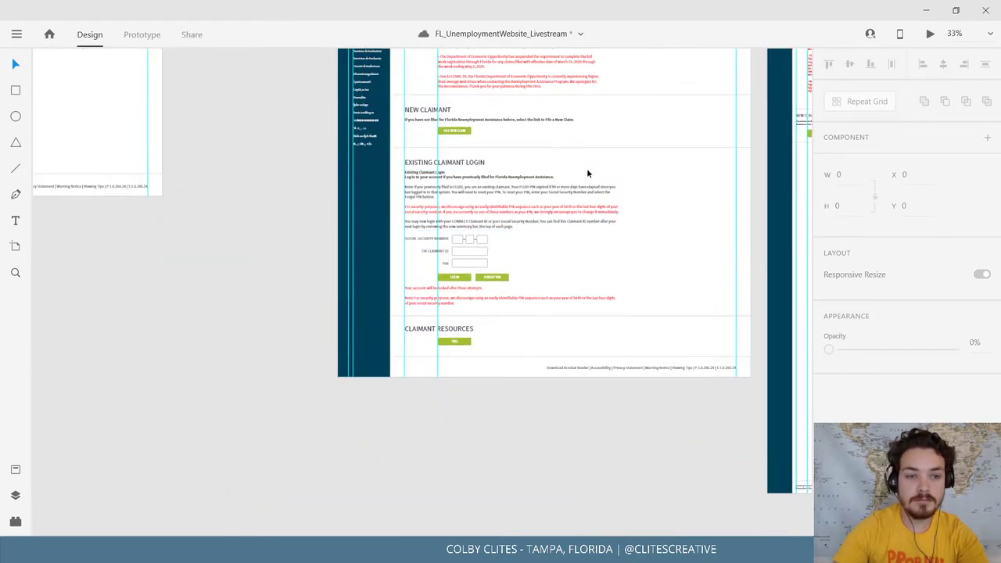
left_click_drag(317, 314, 700, 238)
left_click_drag(275, 249, 288, 259)
left_click(830, 238)
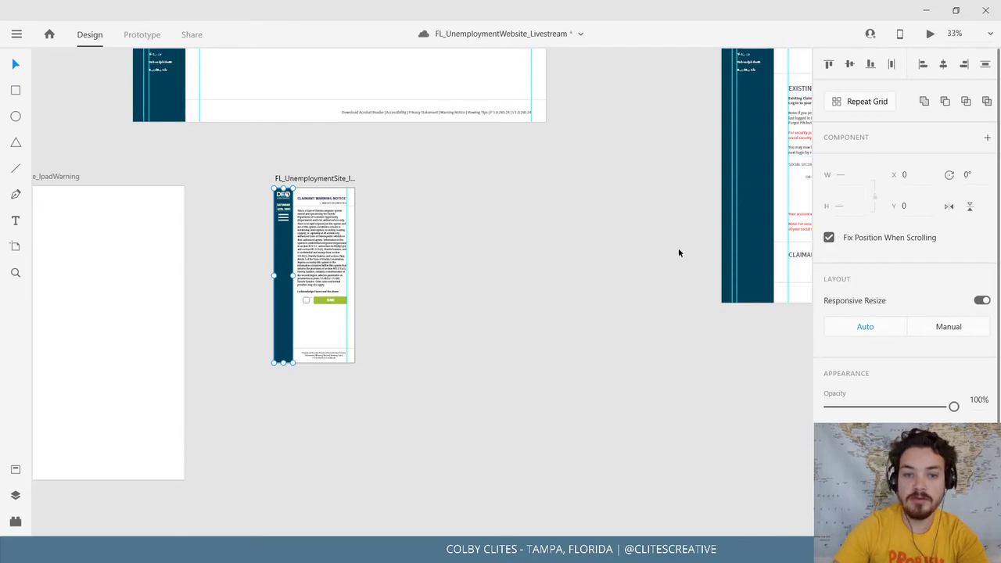
left_click(642, 252)
Duplicate the FL_UnemploymentSite_IphoneWarning – 2 artboard.
left_click_drag(468, 279, 1, 473)
left_click_drag(612, 264, 70, 332)
left_click_drag(404, 309, 505, 316)
scroll(505, 316, "up", 5)
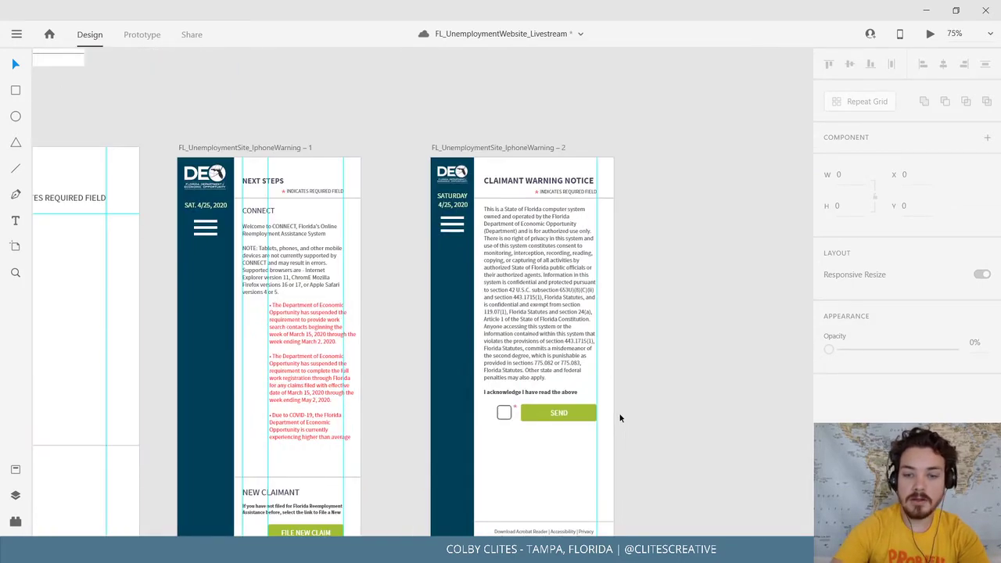
scroll(620, 418, "up", 2)
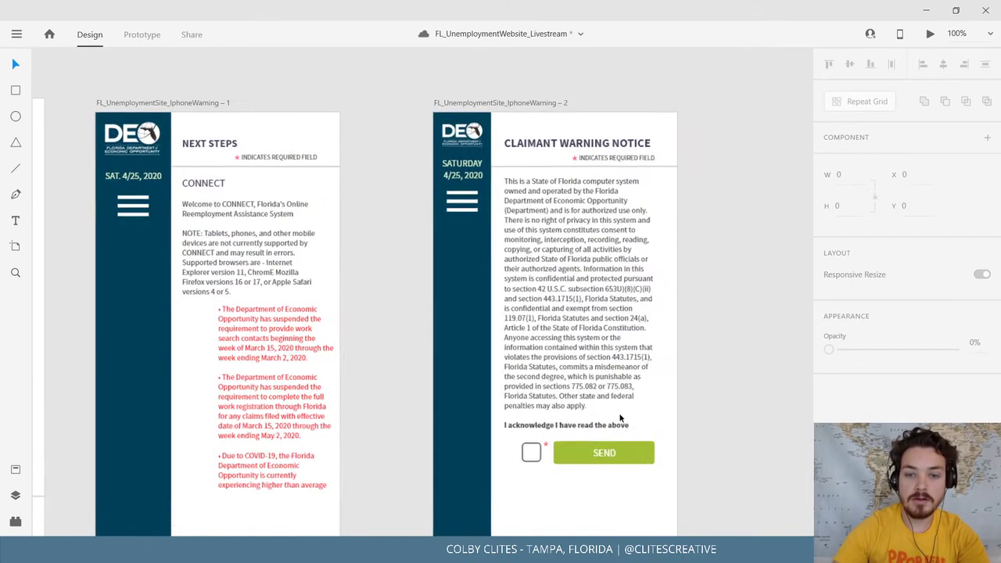
left_click(592, 365)
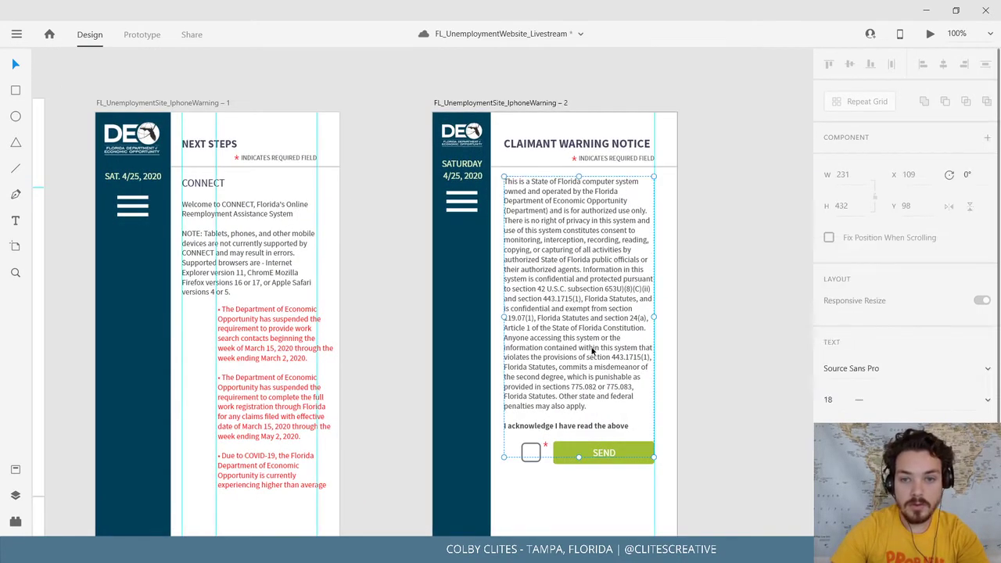
left_click(461, 103)
key("ctrl+d")
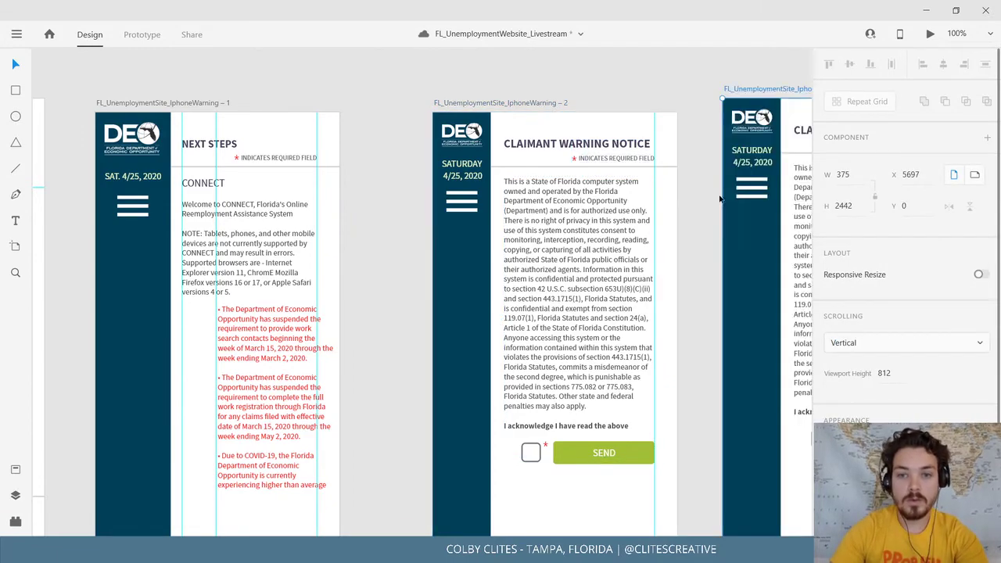
Delete the warning body text and the checkbox-and-Send group from the IphoneWarning – 2 artboard.
left_click_drag(469, 188, 585, 514)
left_click_drag(318, 275, 497, 524)
left_click_drag(335, 148, 443, 172)
left_click(553, 236)
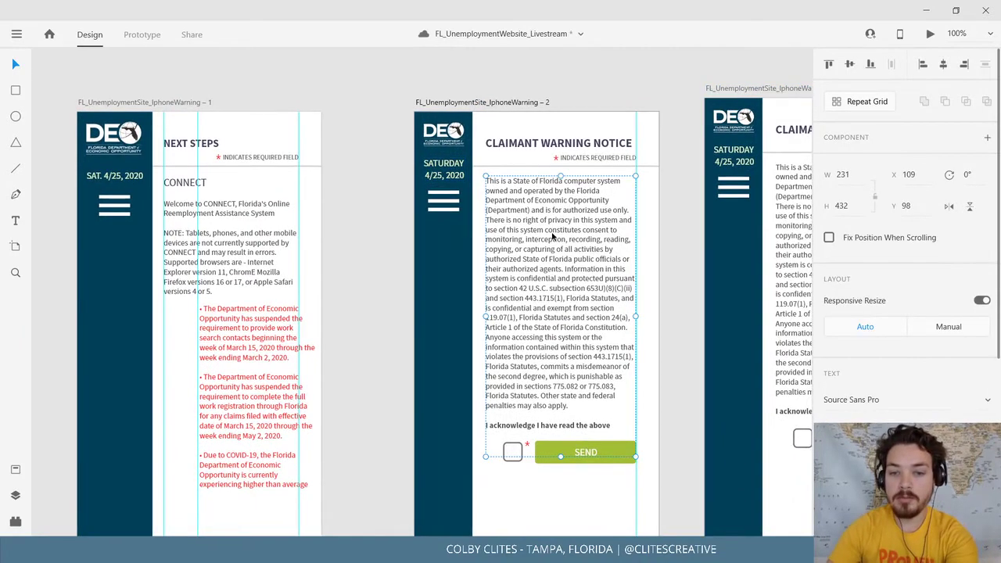
key("Delete")
left_click(566, 443)
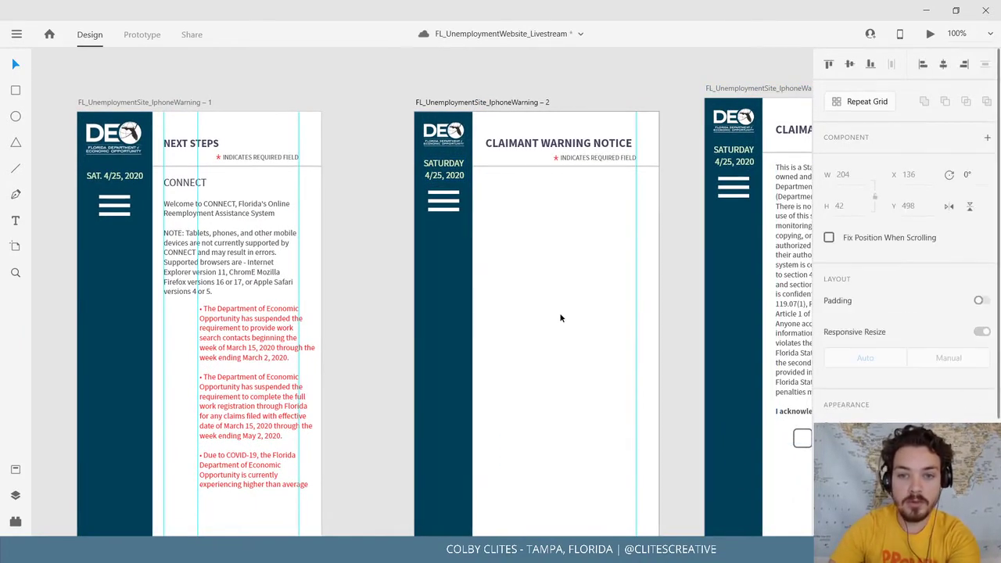
key("Delete")
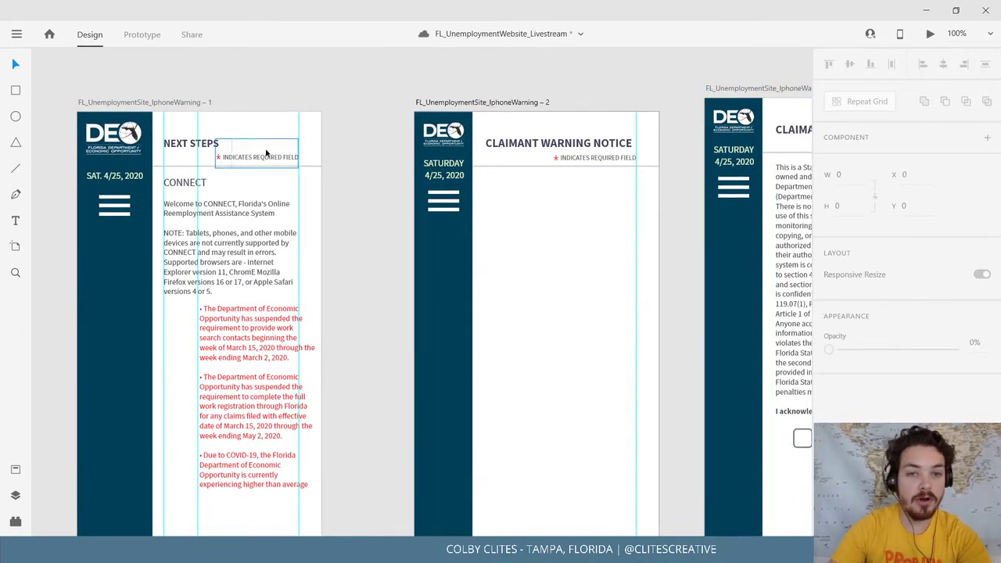
Change the CLAIMANT WARNING NOTICE heading on the IphoneWarning – 2 artboard to NEXT STEPS.
left_click(204, 148)
double_click(204, 146)
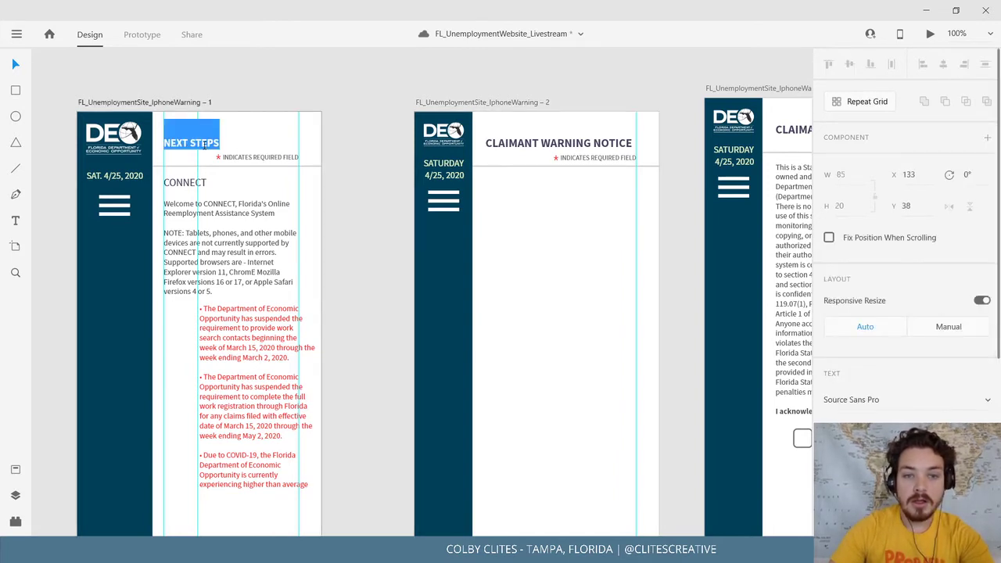
left_click(556, 153)
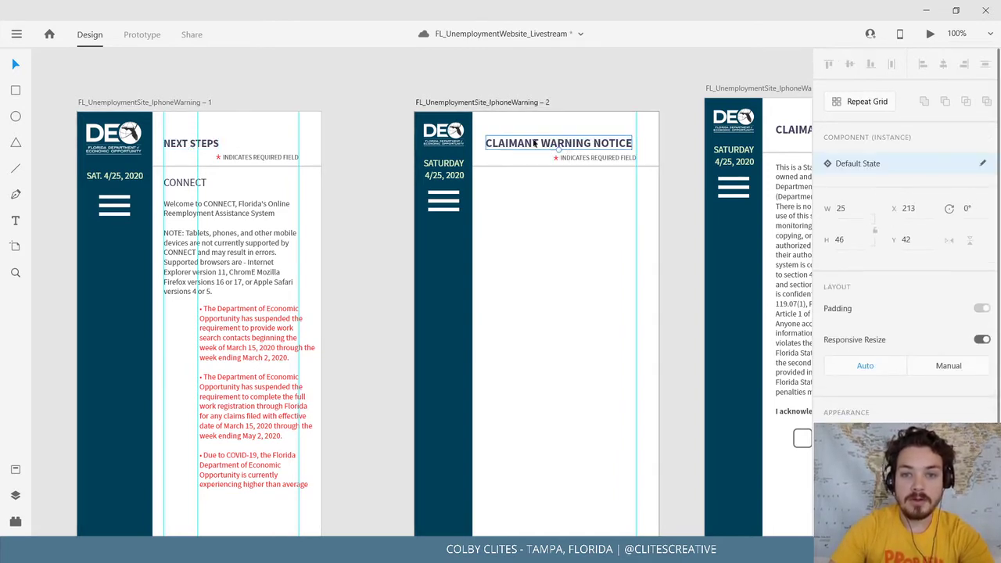
double_click(537, 143)
double_click(535, 141)
triple_click(535, 141)
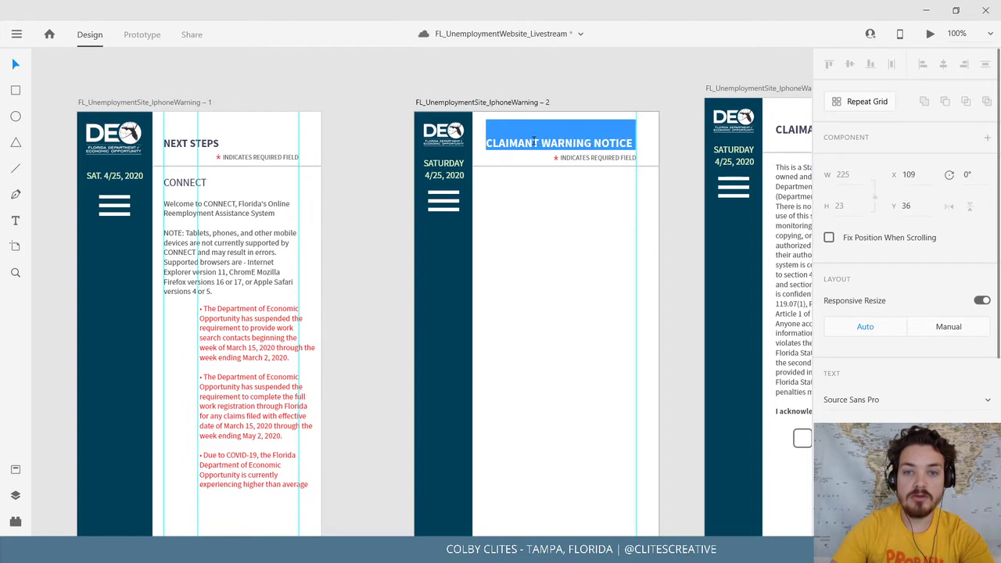
type("n")
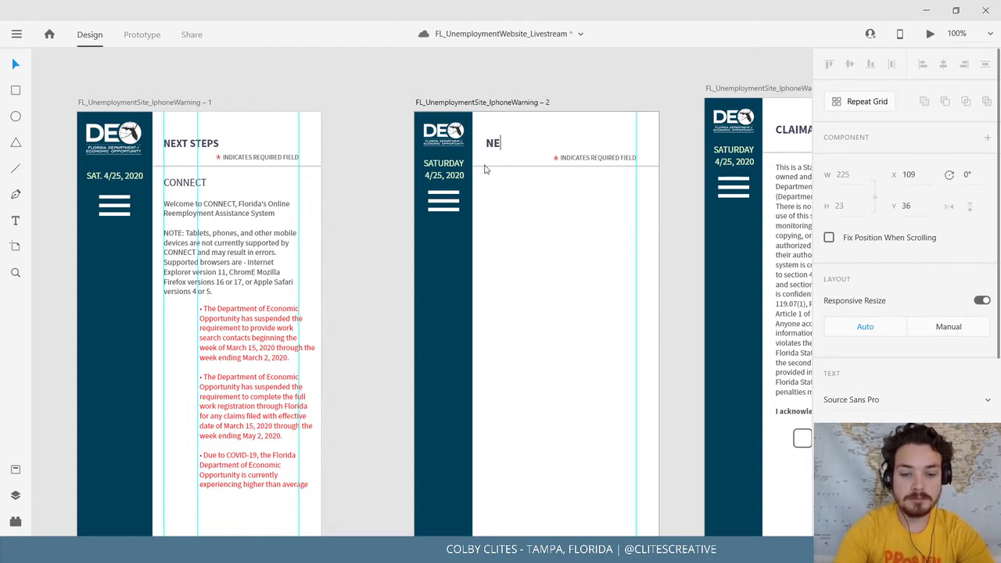
type("ext steps")
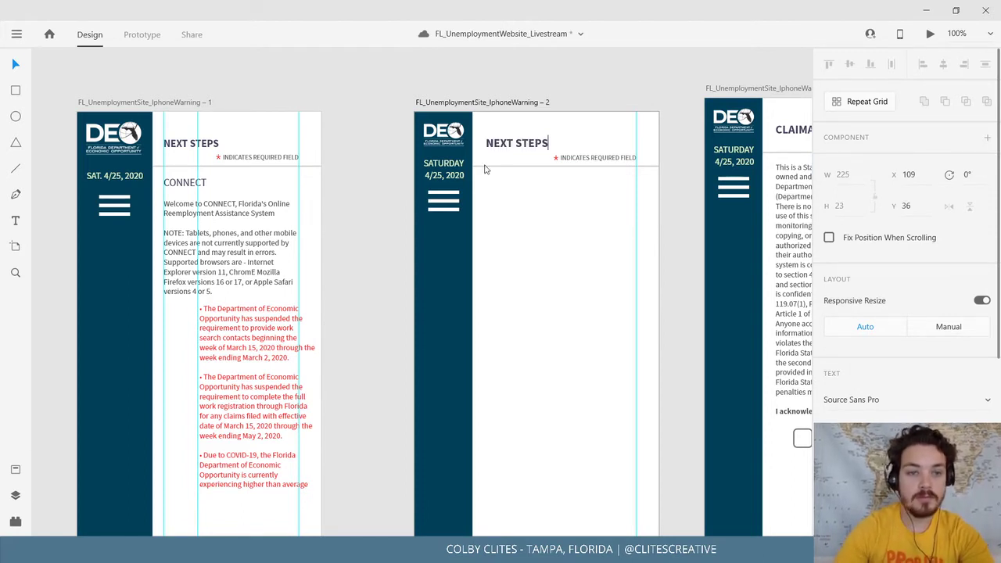
left_click(368, 122)
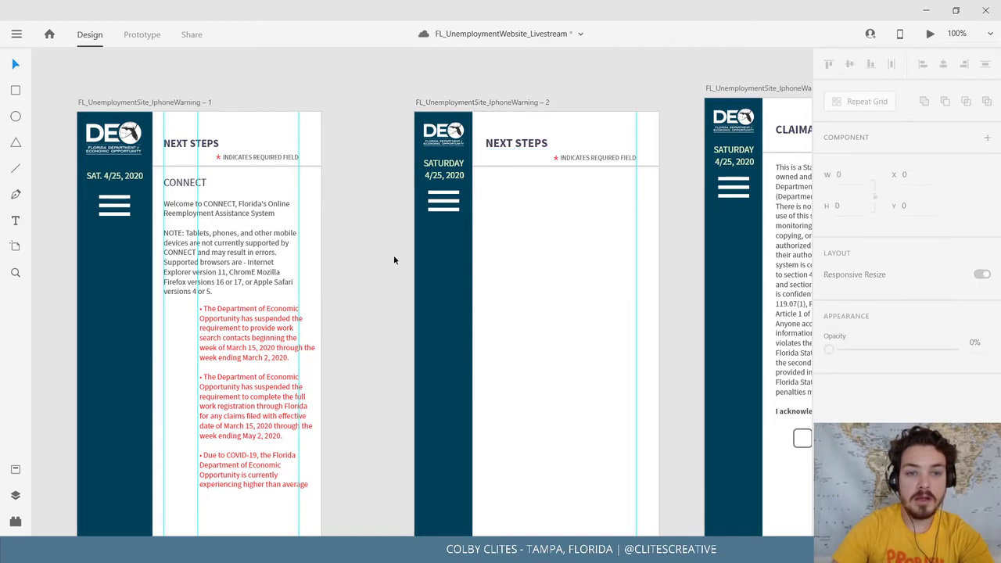
Copy the CONNECT heading and intro paragraph into the IphoneWarning – 2 artboard and place a vertical guide along their left edge.
scroll(393, 255, "down", 2)
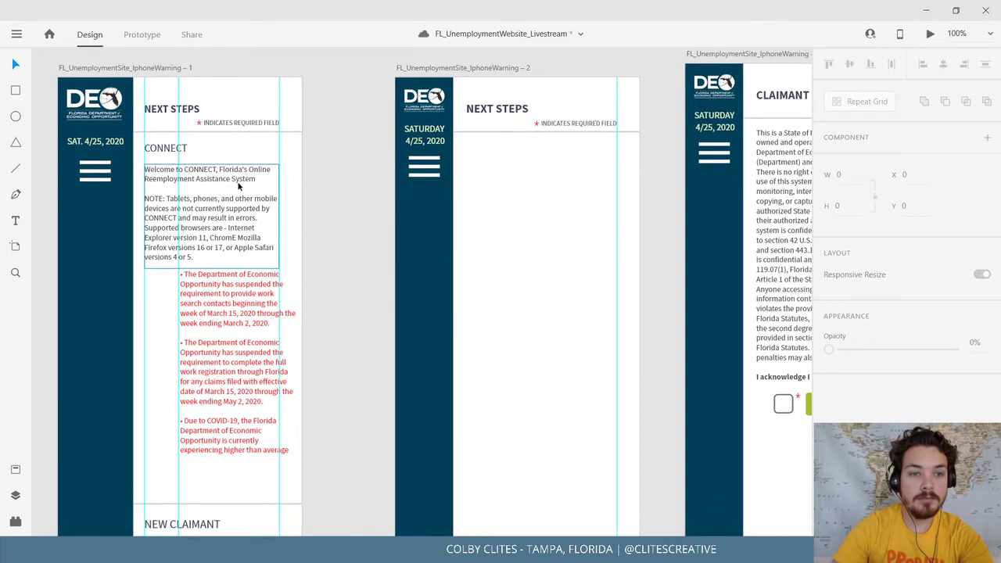
left_click(187, 154)
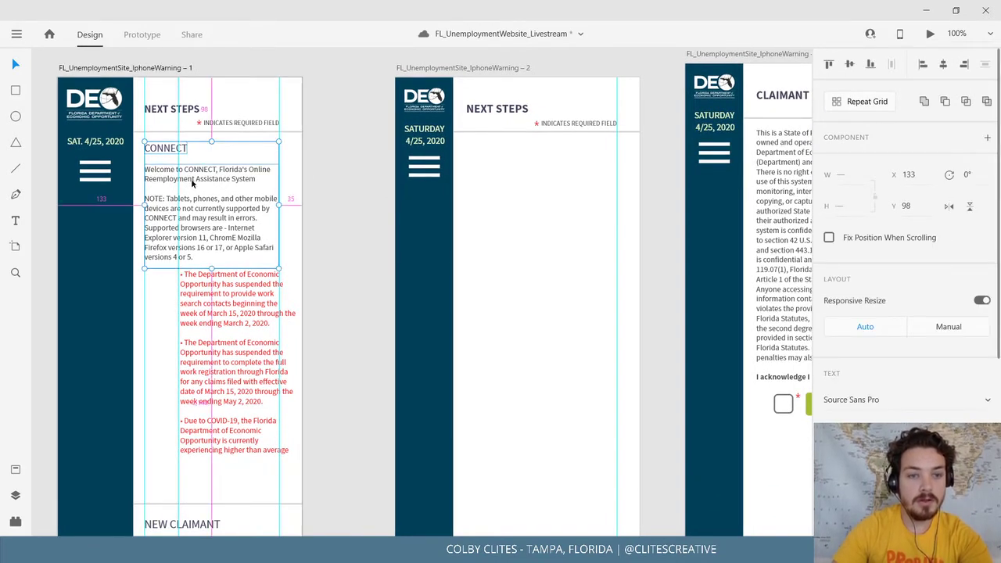
left_click_drag(198, 182, 499, 177)
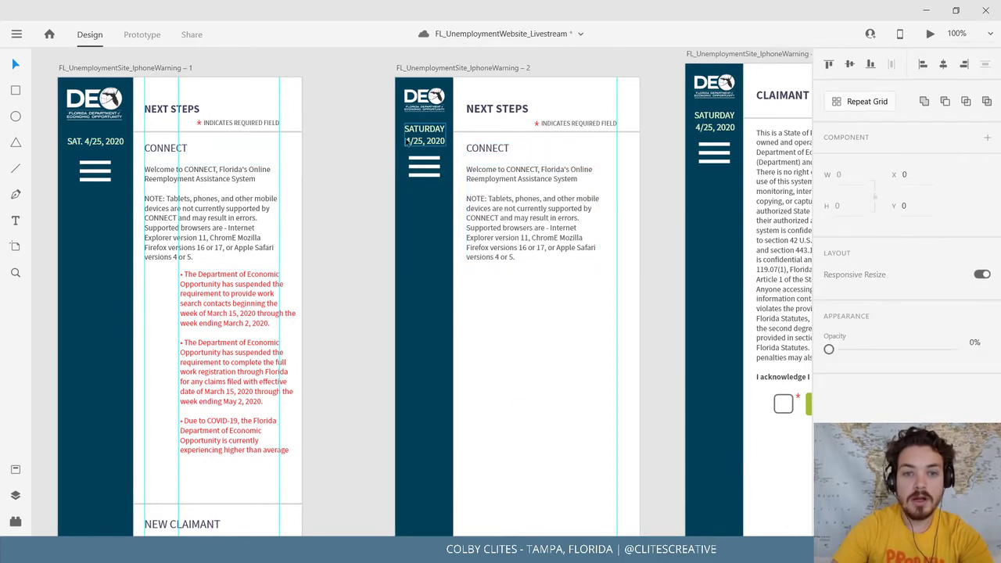
left_click_drag(395, 135, 465, 140)
left_click(327, 246)
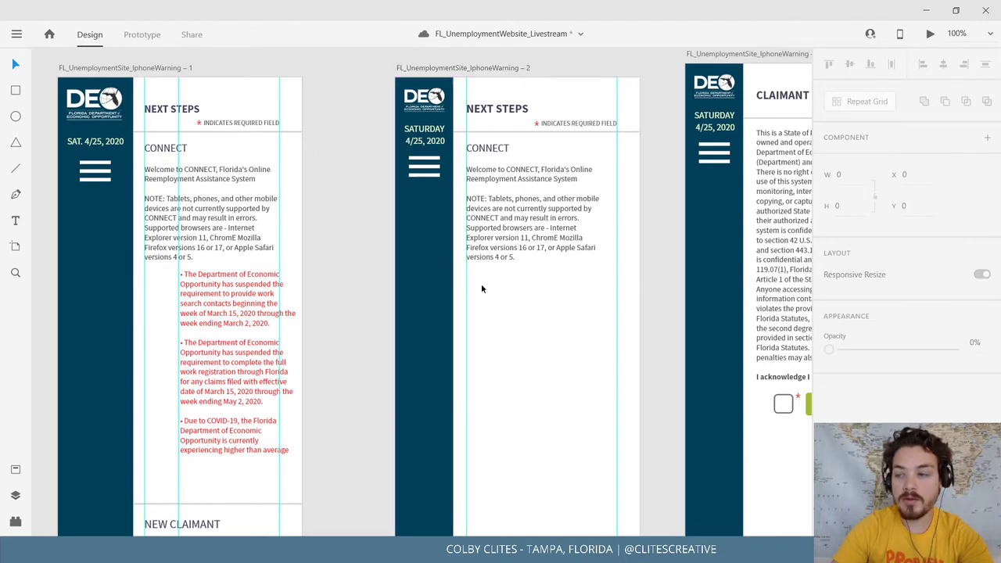
Slightly enlarge the CONNECT heading's text on the IphoneWarning – 2 artboard.
left_click_drag(482, 293, 422, 293)
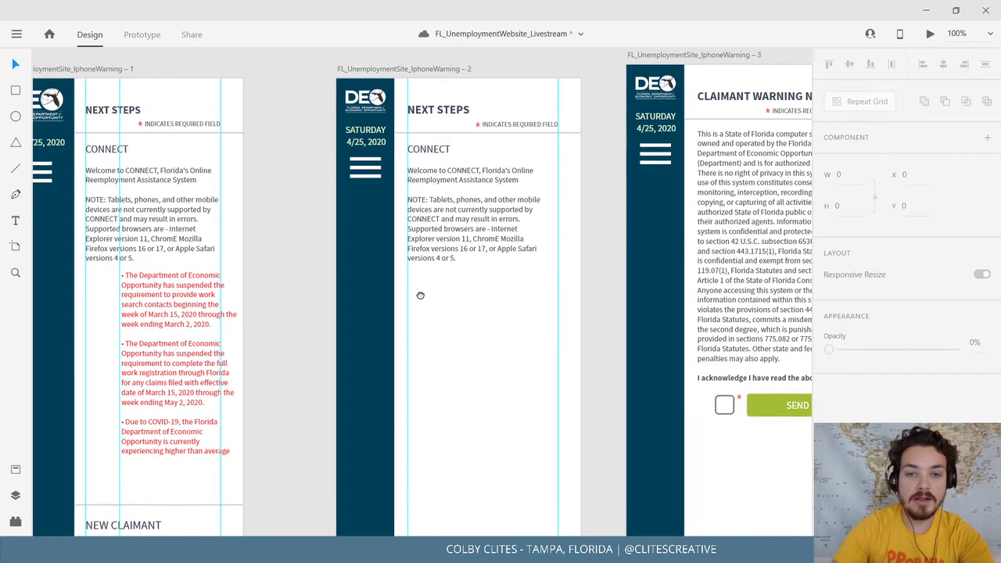
double_click(437, 150)
double_click(437, 149)
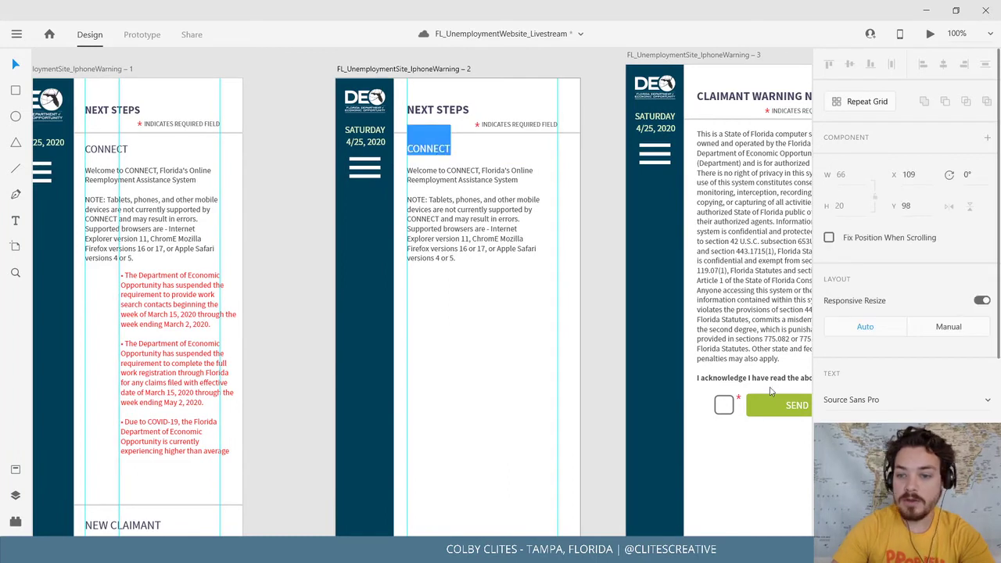
left_click(437, 149)
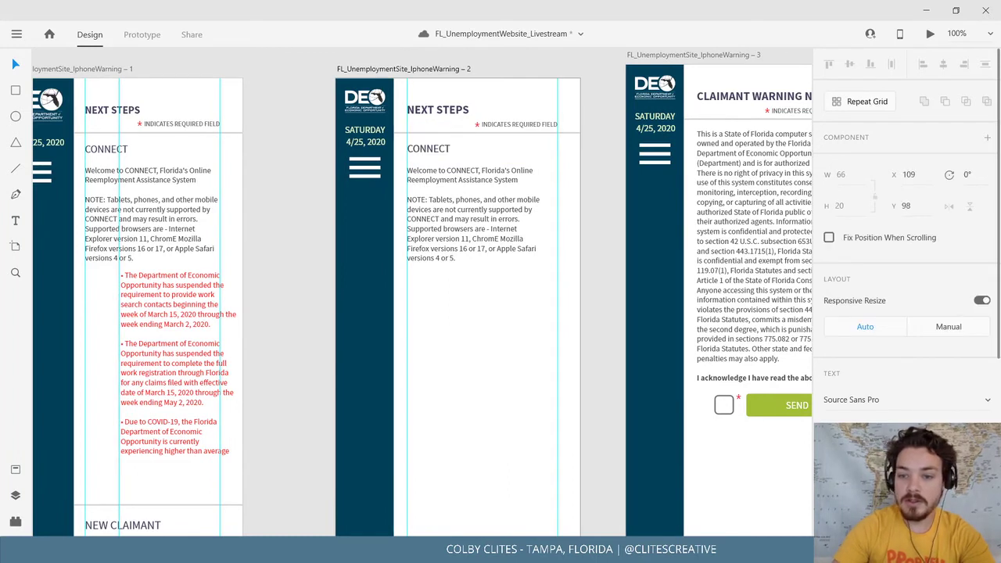
left_click(450, 112)
double_click(442, 154)
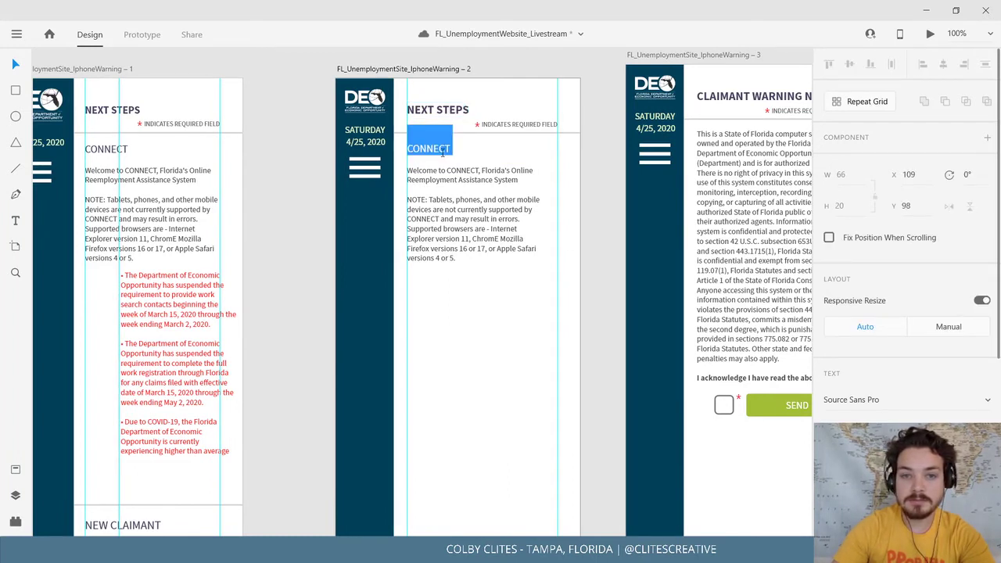
key("Escape")
key("ctrl+a")
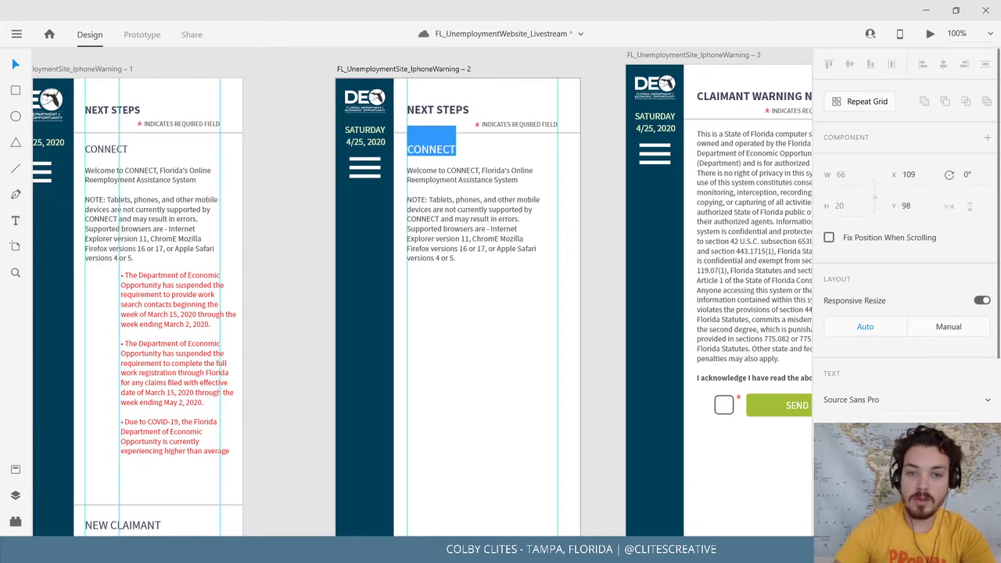
key("Escape")
Widen the intro paragraph's text box on the IphoneWarning – 2 artboard to reach the right-hand guide.
left_click(475, 222)
double_click(475, 220)
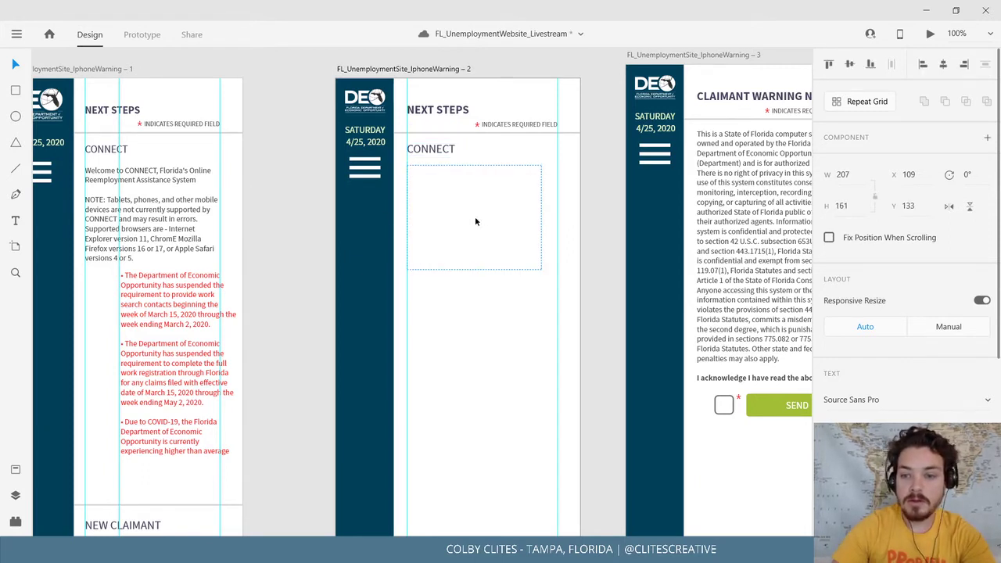
key("Escape")
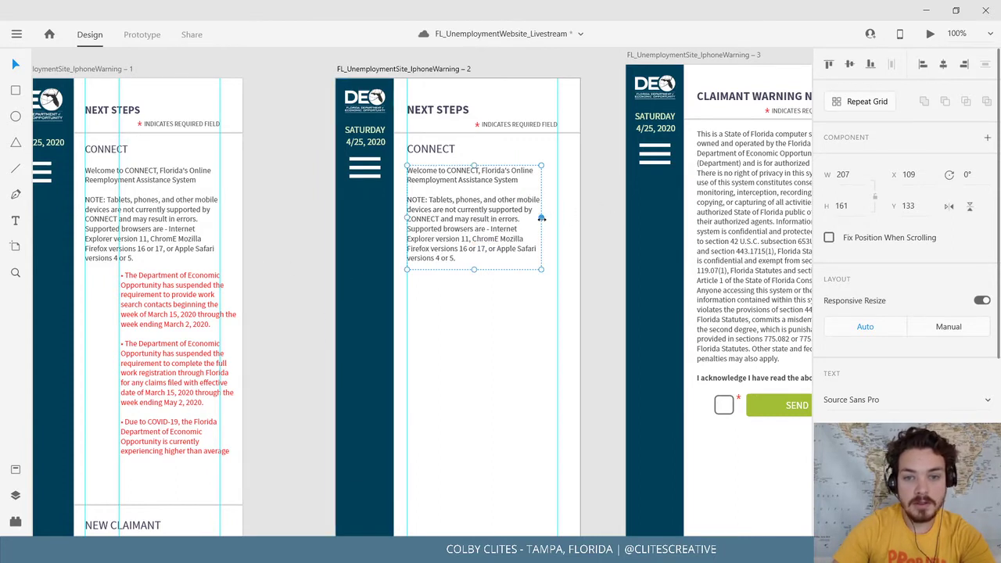
left_click_drag(541, 219, 557, 219)
left_click(246, 310)
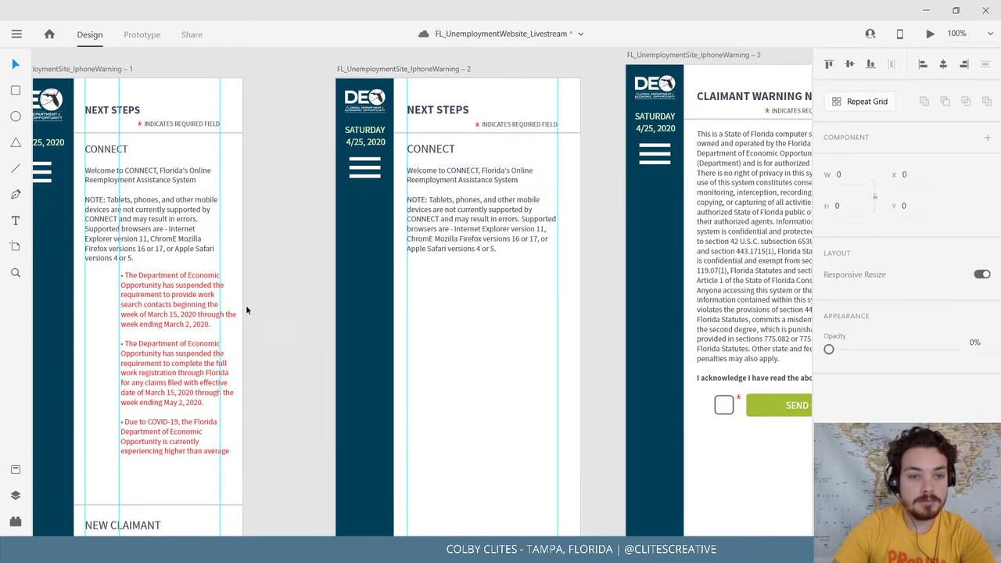
Copy the red bulleted notices into the IphoneWarning – 2 artboard and place a vertical guide along their left edge.
left_click(199, 310)
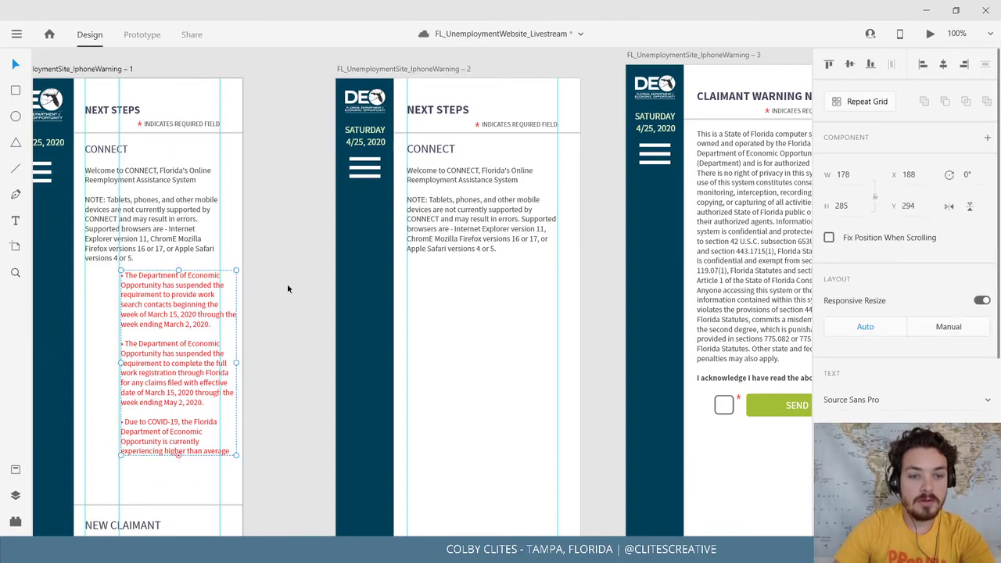
left_click_drag(308, 362, 287, 396)
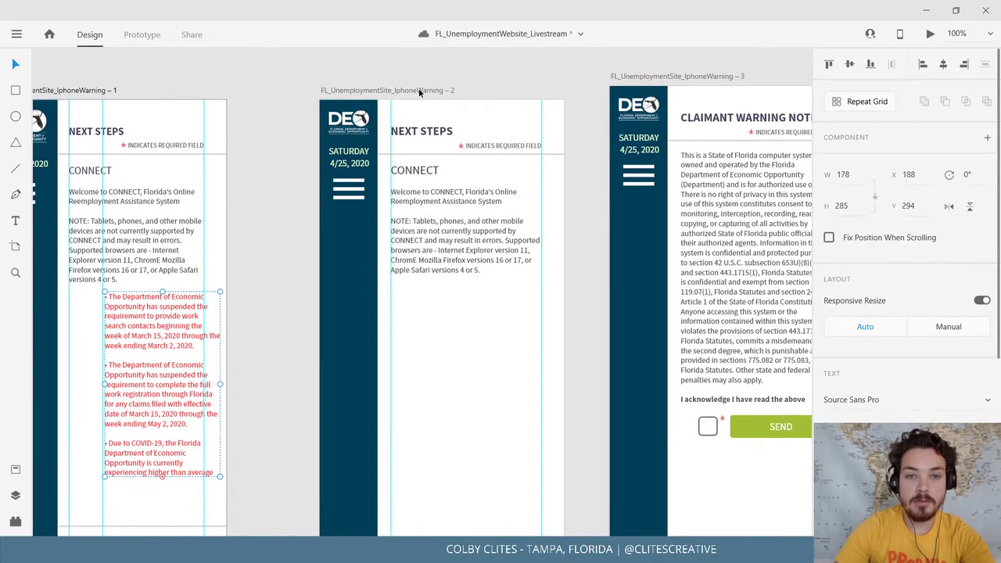
left_click(419, 91)
key("ctrl+v")
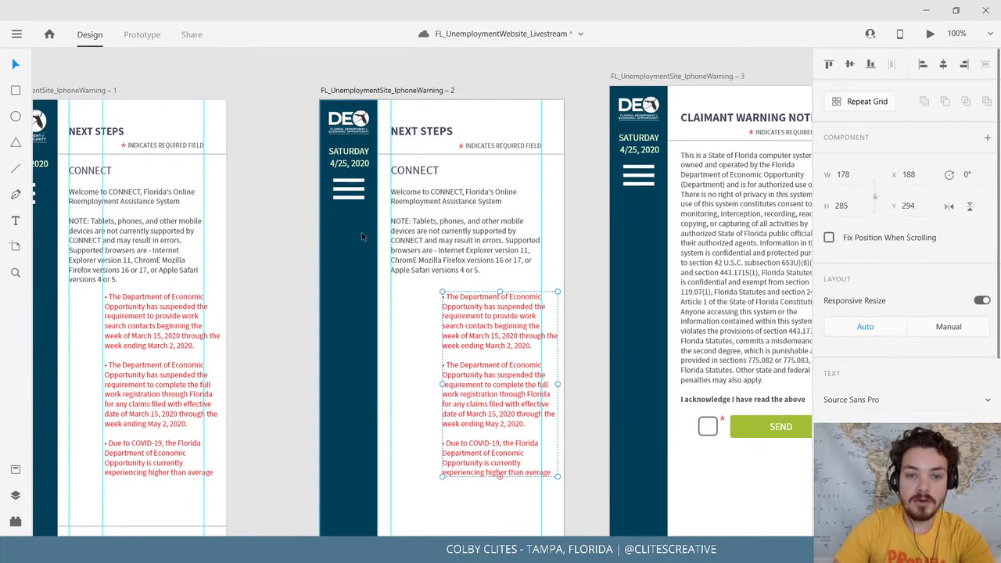
left_click_drag(314, 217, 441, 234)
Narrow the copied red notices' text box to 152 wide, ending at the right guide, and lengthen it to fit all the text.
left_click(551, 412)
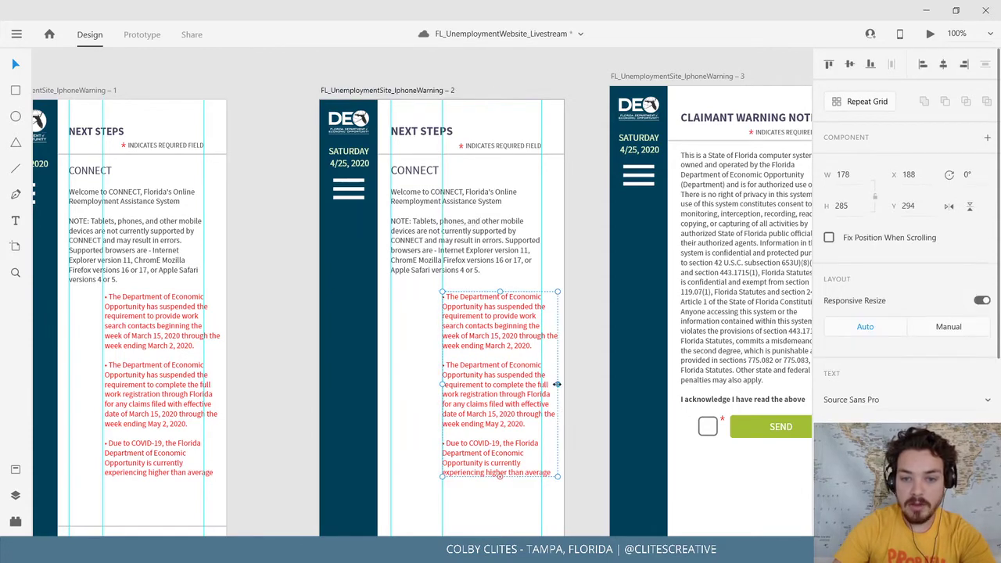
left_click_drag(555, 384, 539, 384)
scroll(539, 384, "down", 5)
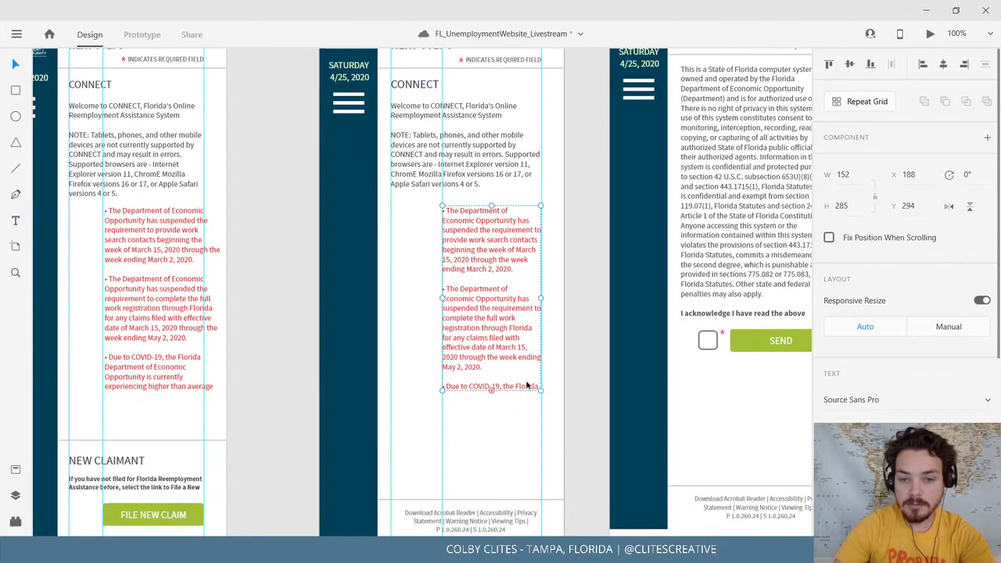
left_click_drag(492, 335, 491, 435)
Select the footer links together with the divider line above them on the IphoneWarning – 2 artboard.
scroll(491, 403, "down", 7)
left_click(426, 268)
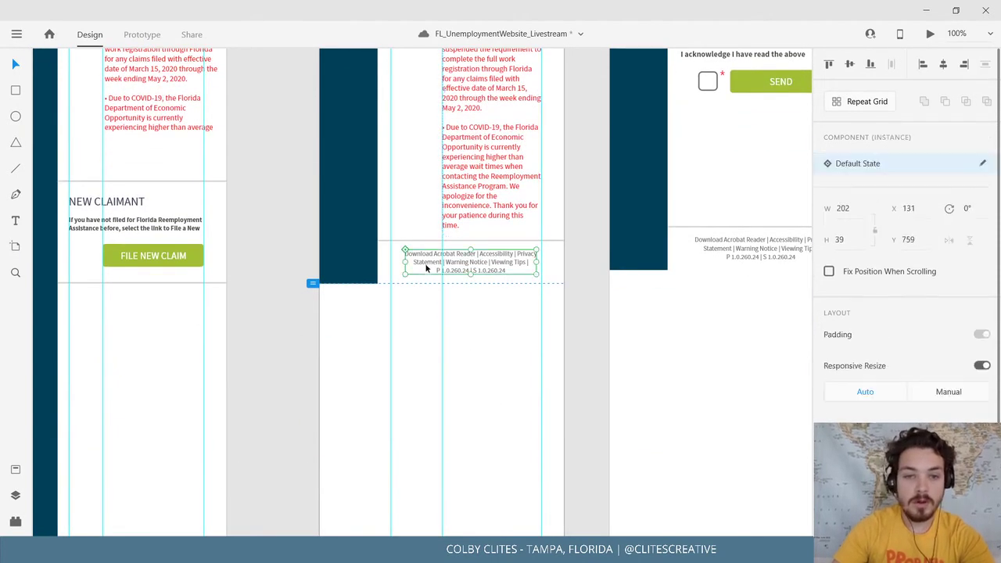
left_click(401, 257, "shift")
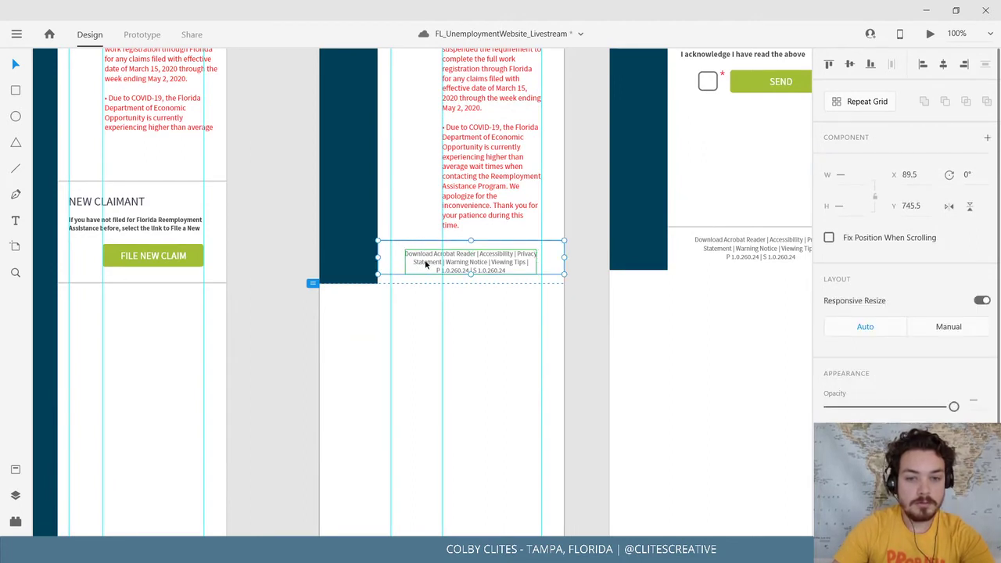
Move the footer divider and text down to the bottom edge of the second iPhone artboard, at Y 2385.5.
left_click_drag(459, 260, 457, 402)
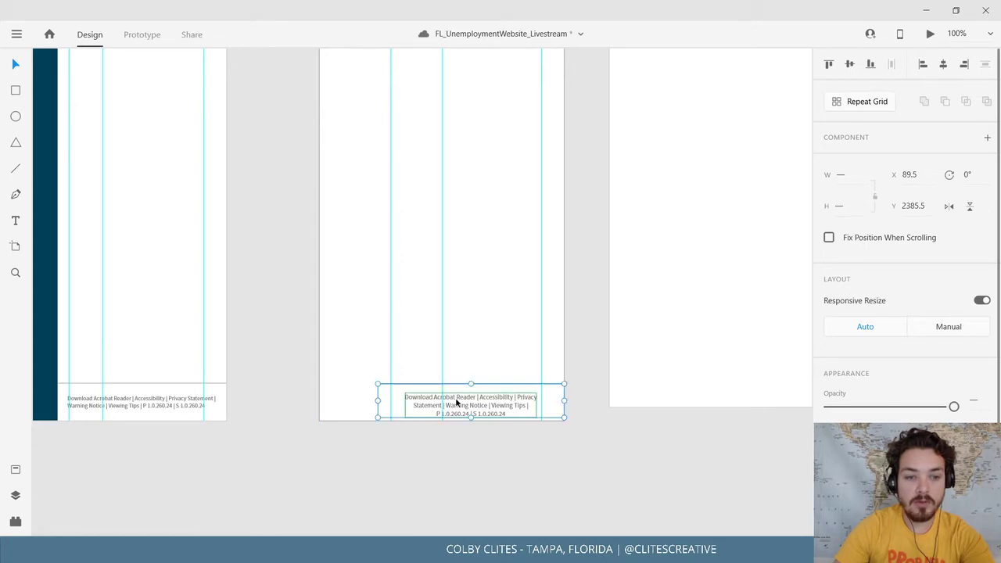
left_click(323, 433)
scroll(331, 295, "up", 10)
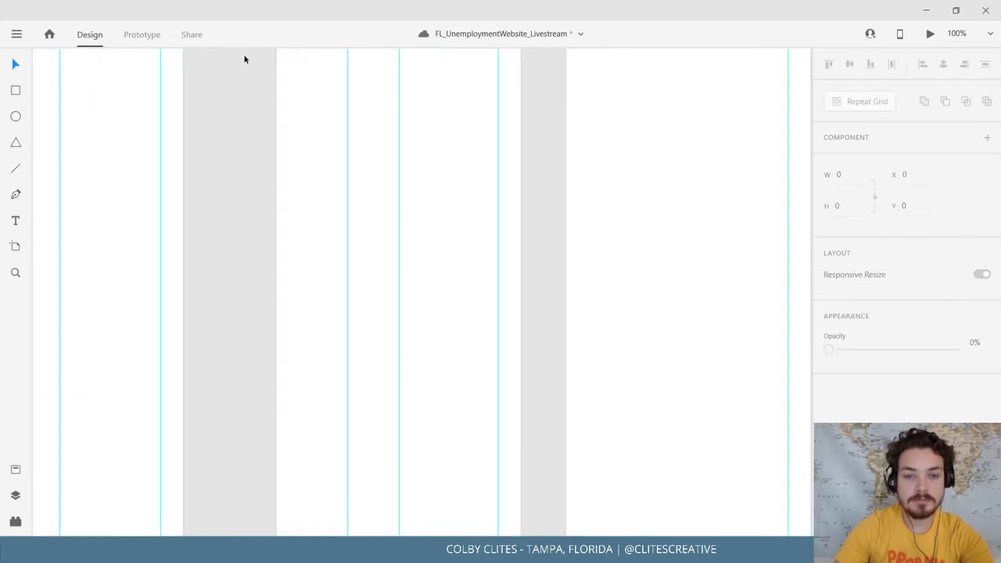
Extend the dark blue sidebar to the bottom of the second iPhone artboard, at a height of 2442.
left_click_drag(270, 181, 273, 430)
left_click_drag(246, 229, 256, 135)
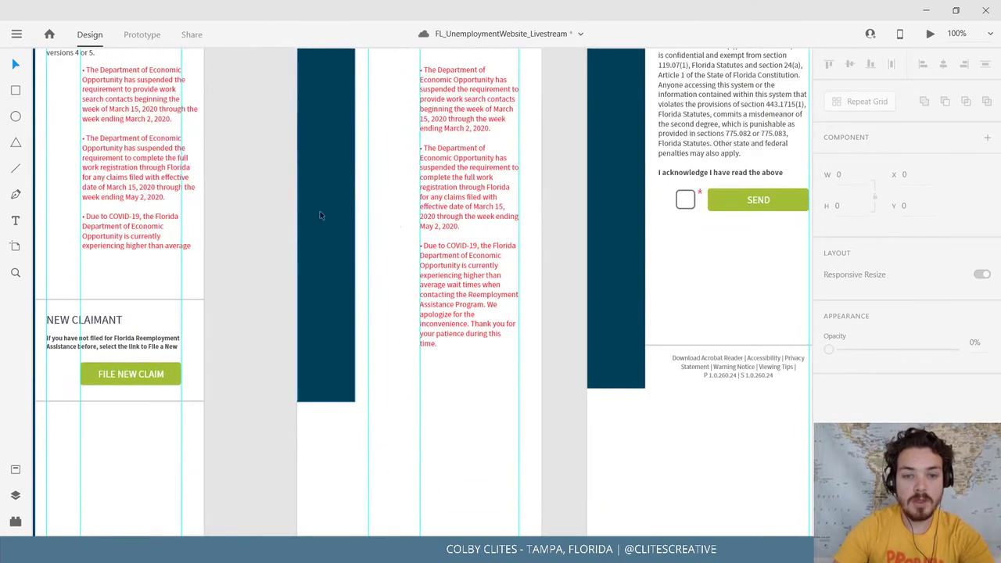
scroll(400, 235, "down", 3)
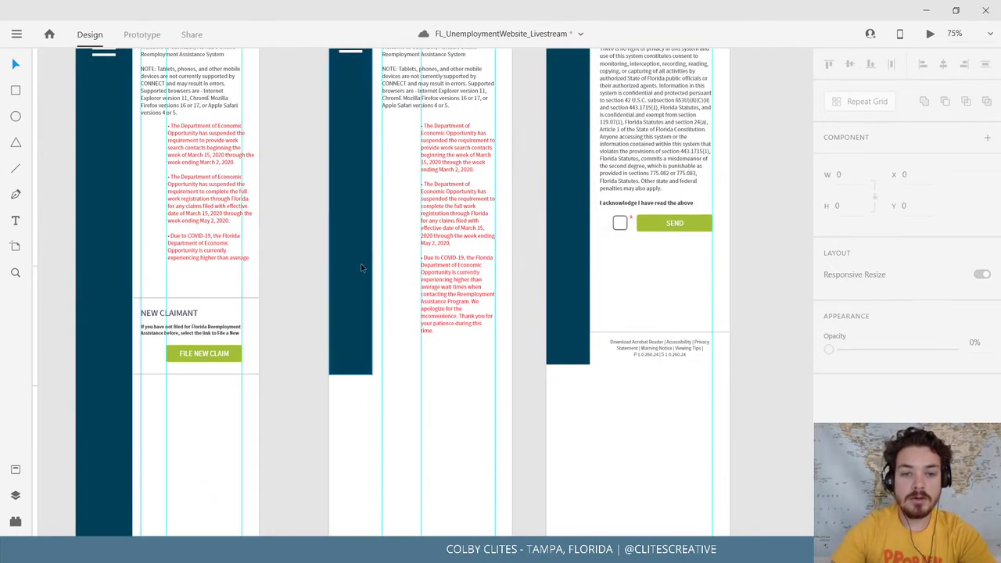
left_click(360, 272)
scroll(348, 226, "down", 4)
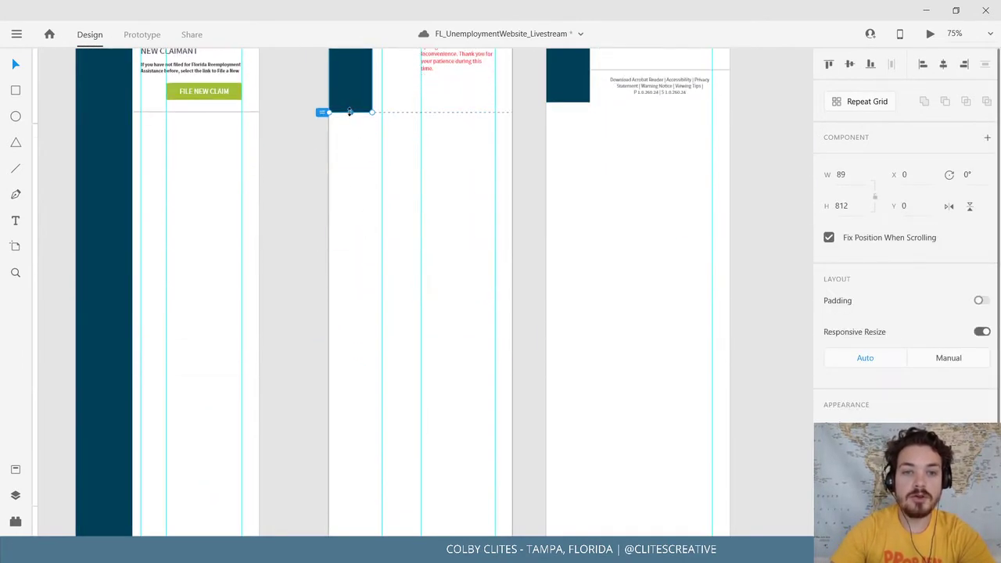
left_click_drag(350, 112, 352, 443)
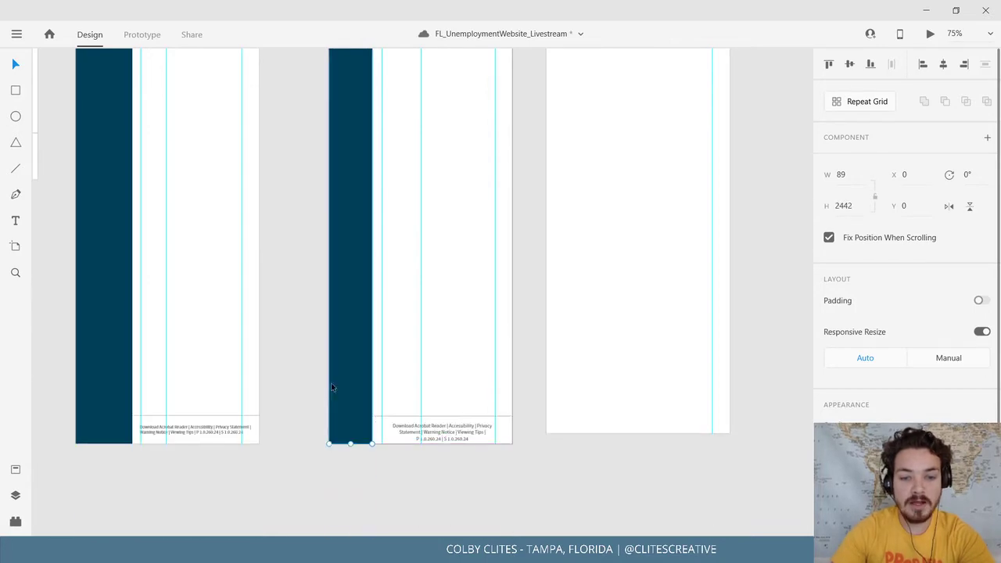
left_click(322, 376)
Copy the NEW CLAIMANT section with its divider and button from the first iPhone artboard to below the second artboard's red notices.
left_click_drag(411, 280, 389, 499)
left_click_drag(306, 139, 347, 400)
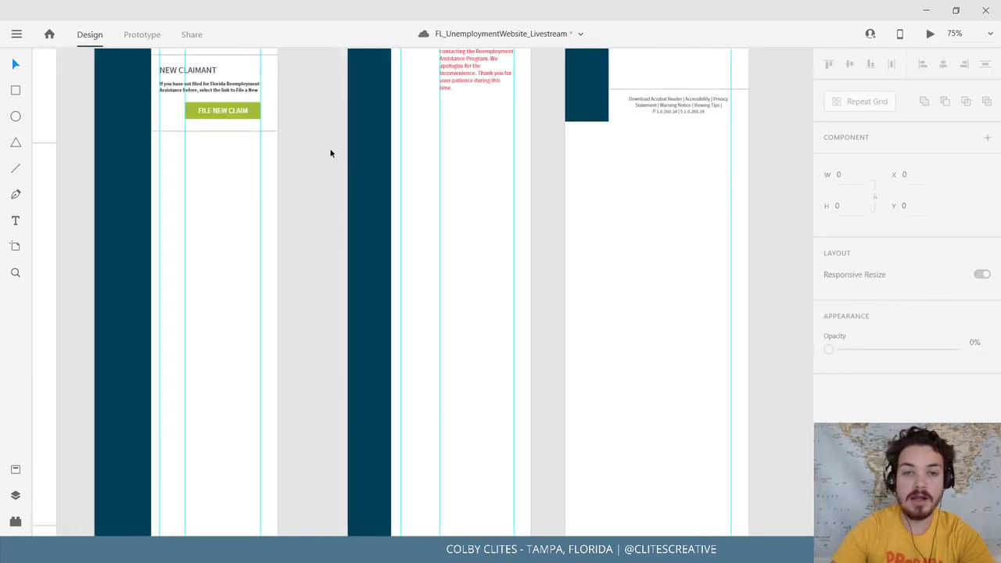
scroll(268, 214, "up", 5)
scroll(212, 270, "down", 2)
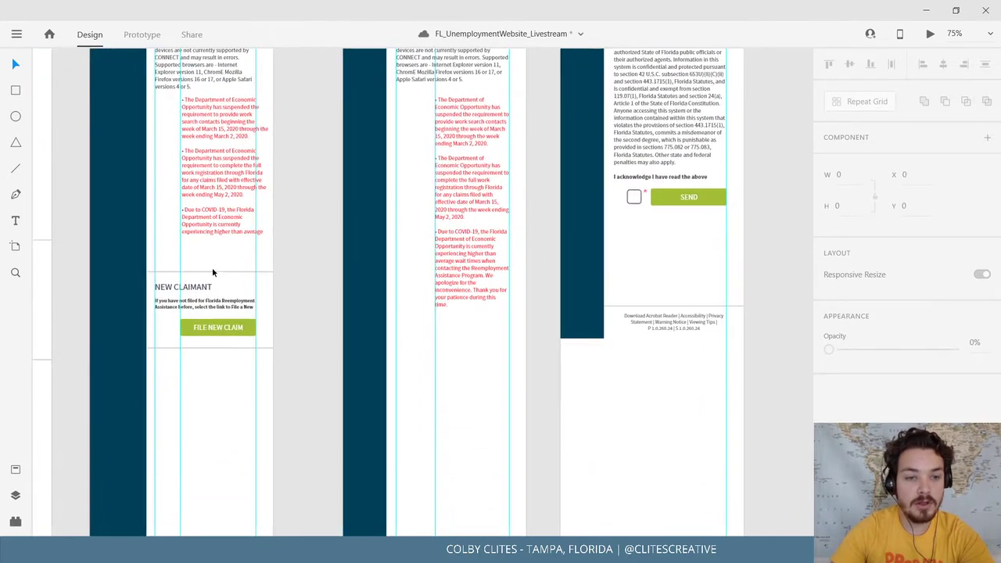
left_click(208, 328)
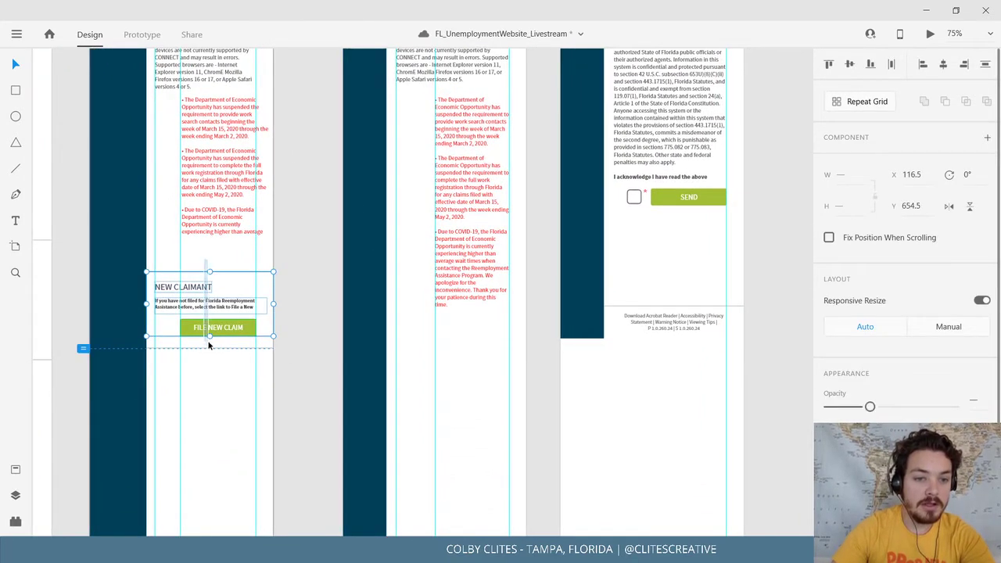
left_click_drag(202, 327, 445, 366)
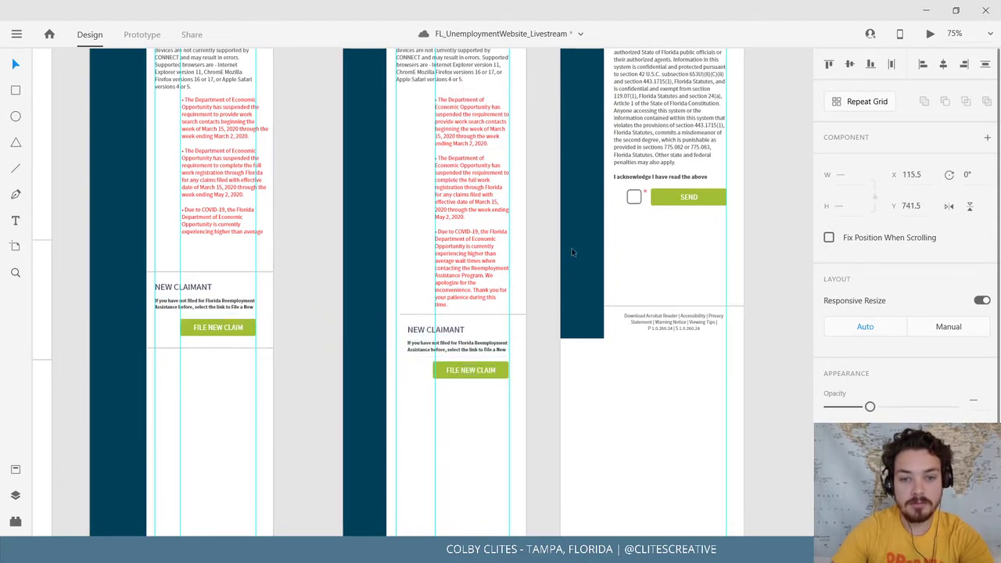
left_click_drag(572, 248, 524, 266)
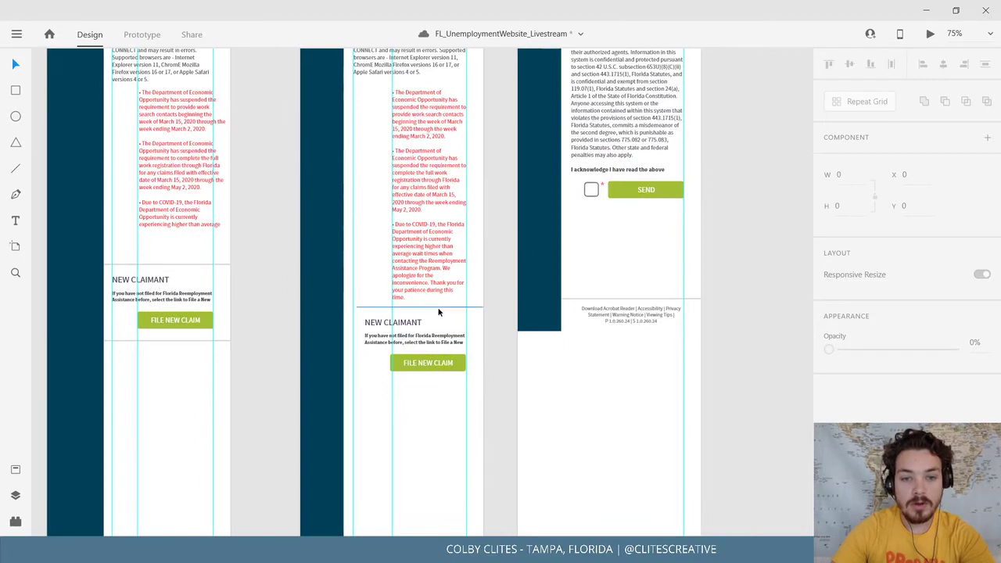
Replace the misaligned divider above the copied NEW CLAIMANT heading with a duplicate of the full-width header divider.
left_click(440, 307)
key("Delete")
left_click_drag(494, 282, 492, 332)
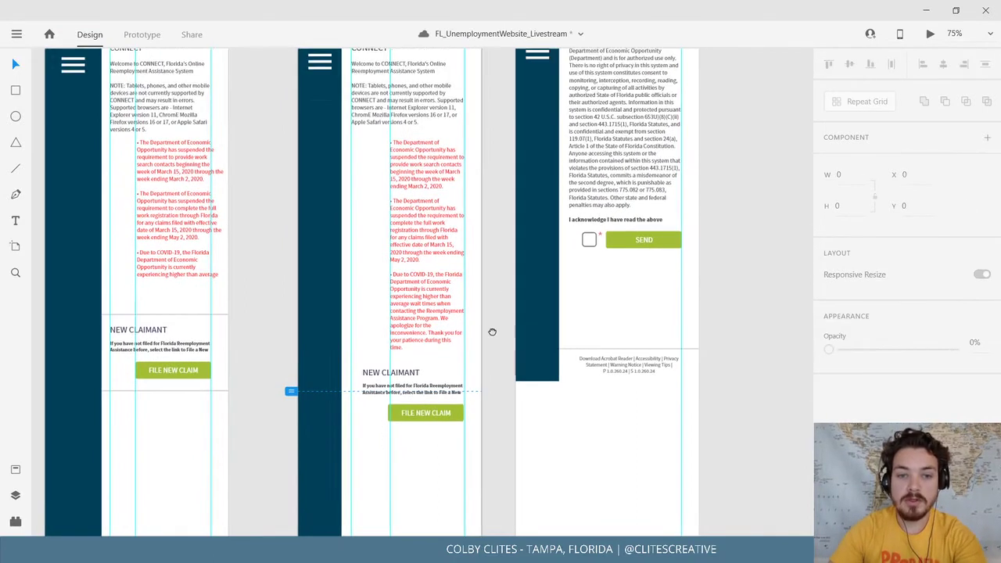
scroll(492, 331, "up", 1)
left_click(367, 62)
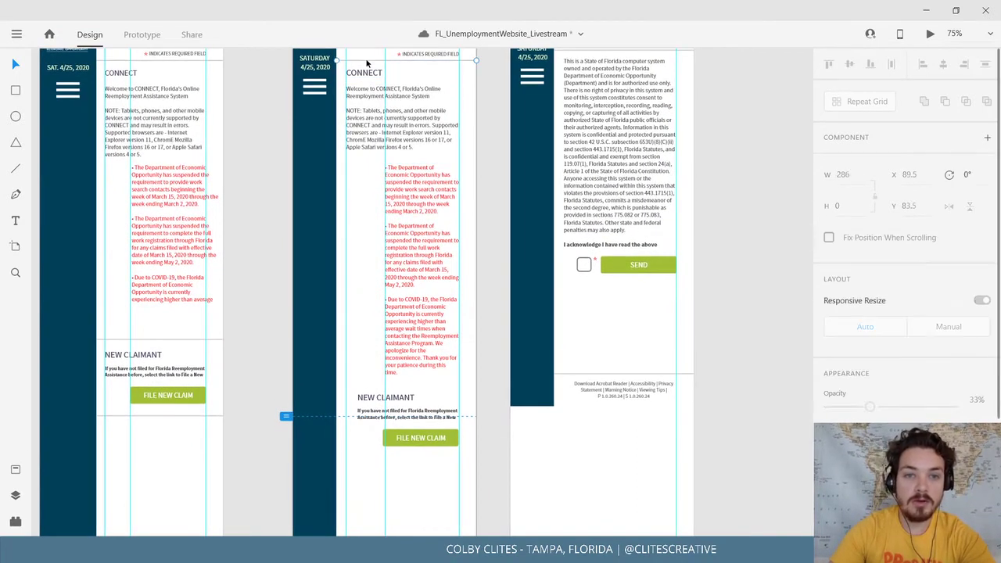
left_click_drag(367, 62, 375, 387)
left_click(493, 374)
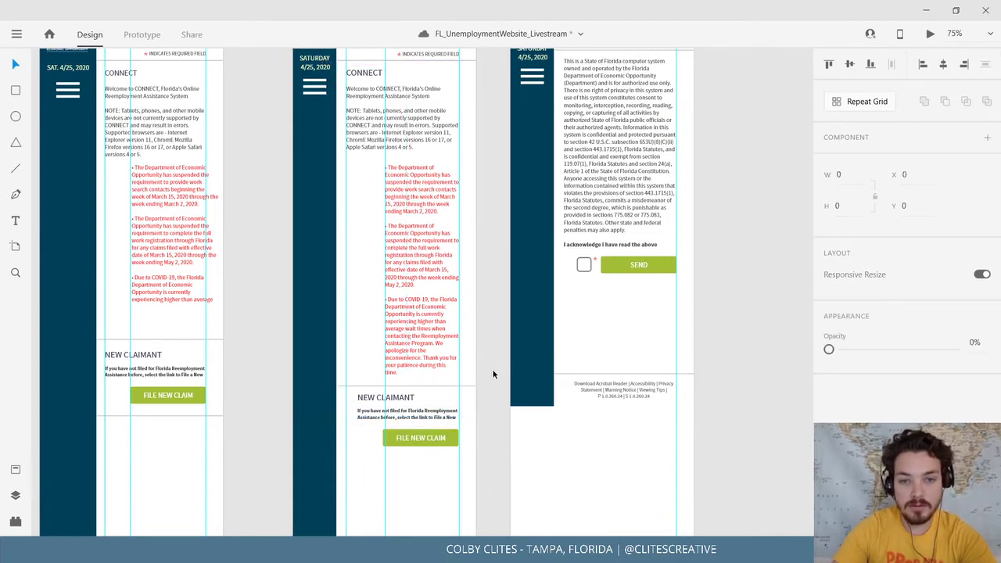
Move the middle guide outward, widen the red notice text box to 183 to meet it, and shorten the box to about 366.
mouse_move(480, 407)
left_mouse_down()
mouse_move(489, 247)
mouse_move(474, 423)
left_mouse_up()
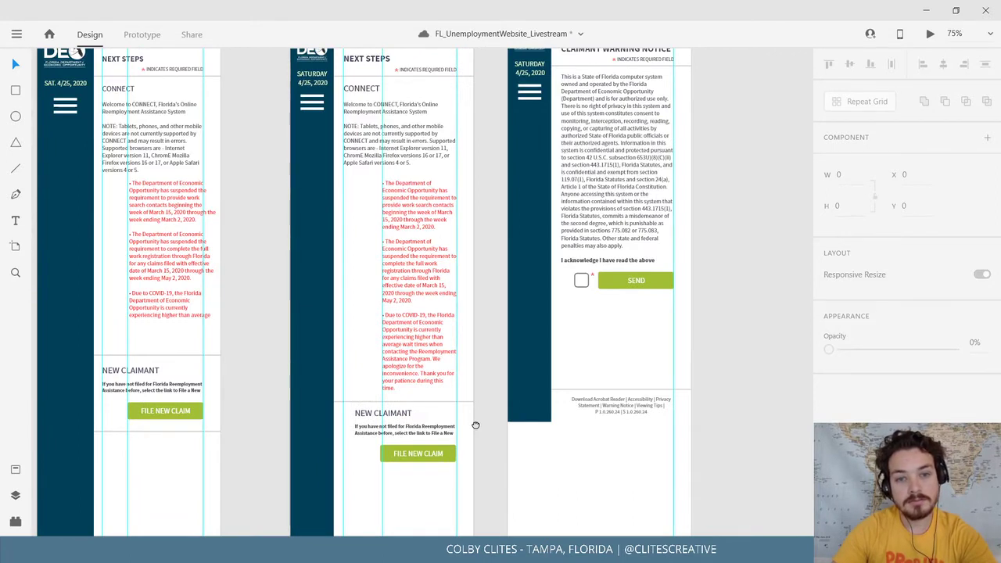
left_click(383, 170)
left_click_drag(383, 170, 367, 171)
left_click(386, 285)
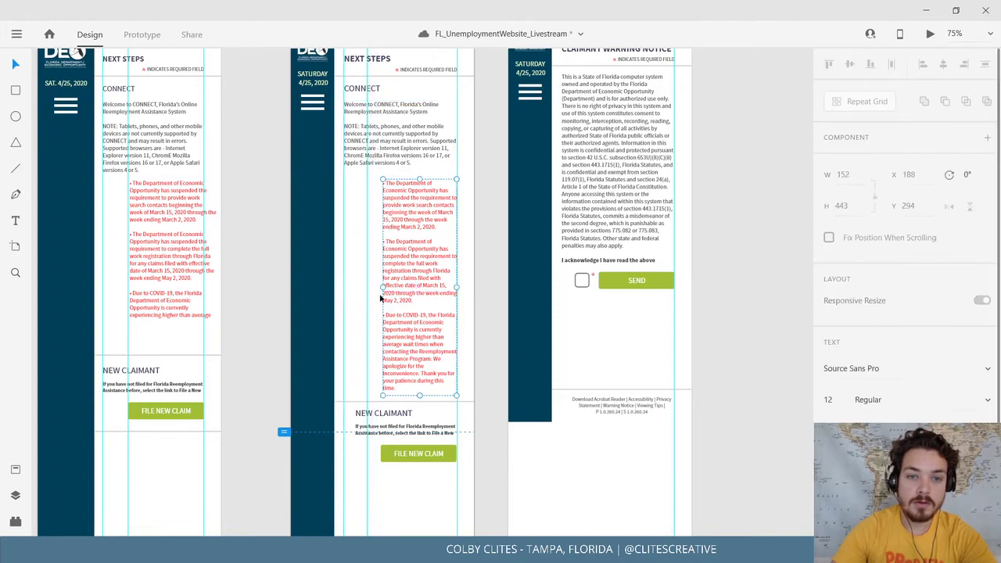
left_click_drag(383, 287, 368, 286)
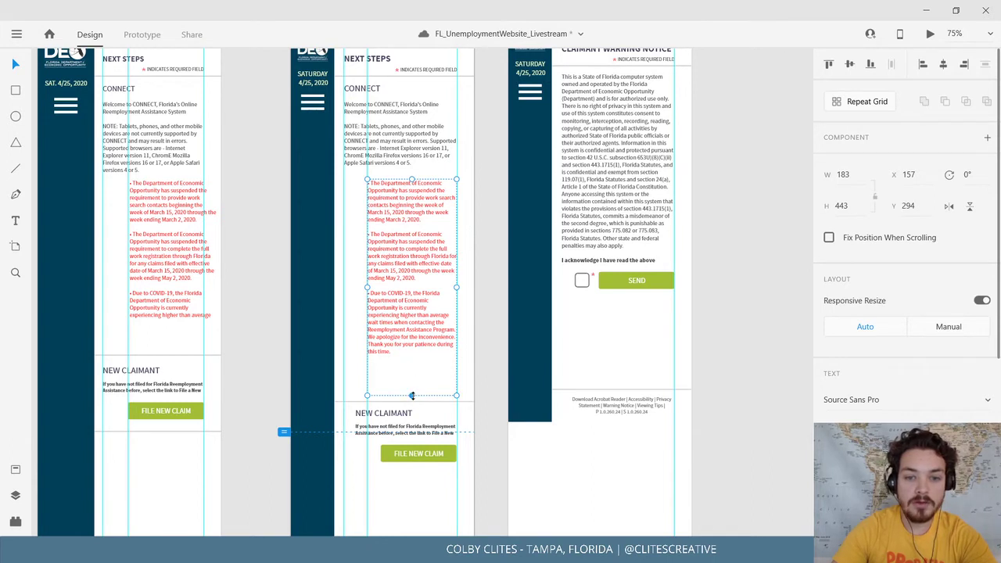
left_click_drag(412, 396, 421, 353)
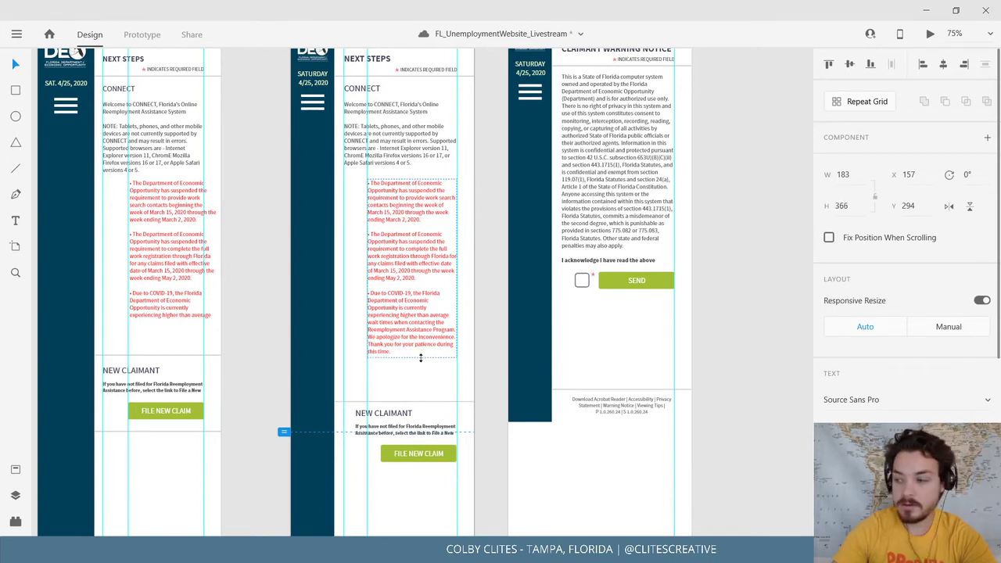
Move the NEW CLAIMANT section and its divider up beneath the red notices, at Y 672.5.
left_click_drag(397, 391, 403, 415)
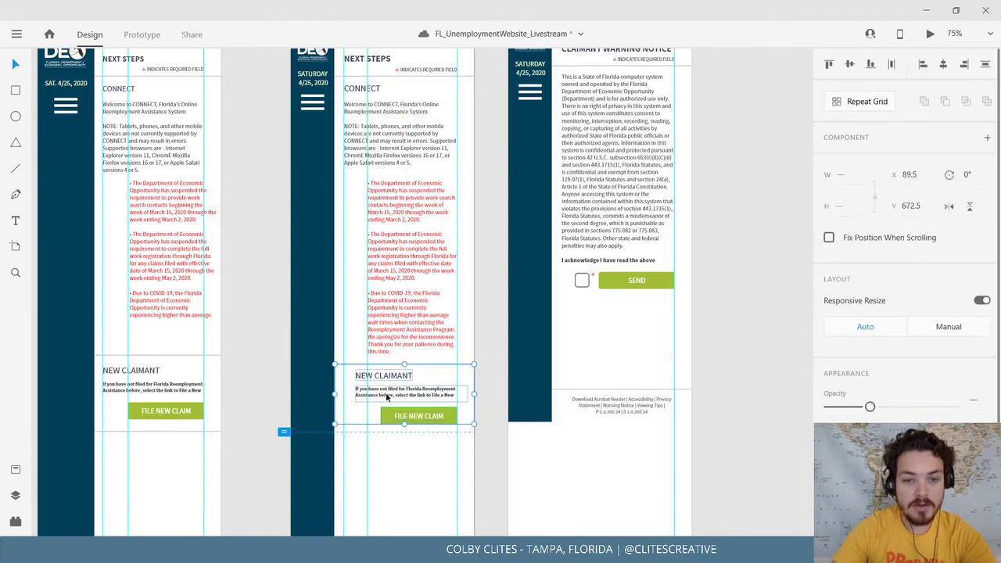
left_click(477, 331)
left_click_drag(477, 331, 461, 397)
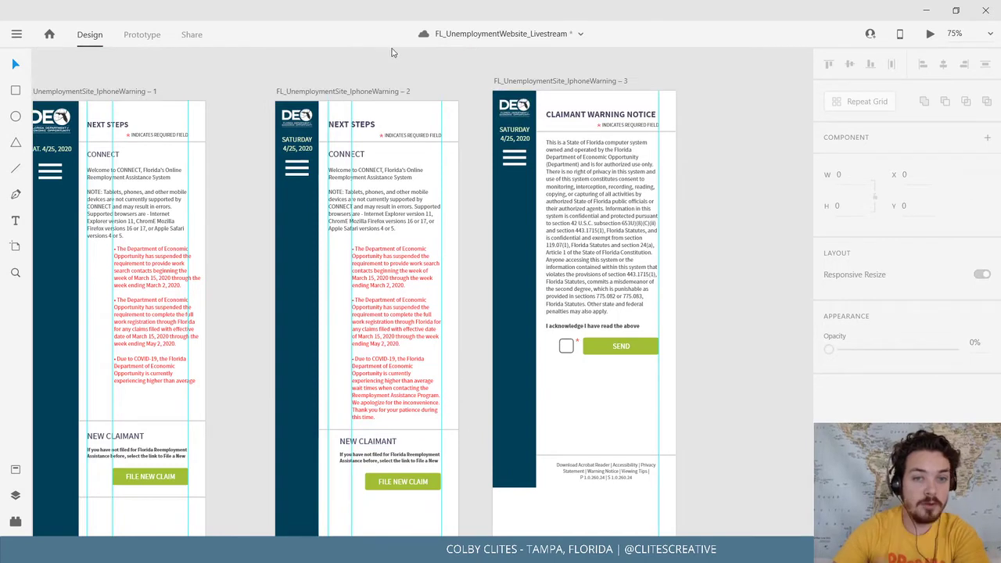
Align the NEW CLAIMANT description to the outer guide at X 110 and the FILE NEW CLAIM button to the middle guide at X 157.
scroll(441, 158, "down", 3)
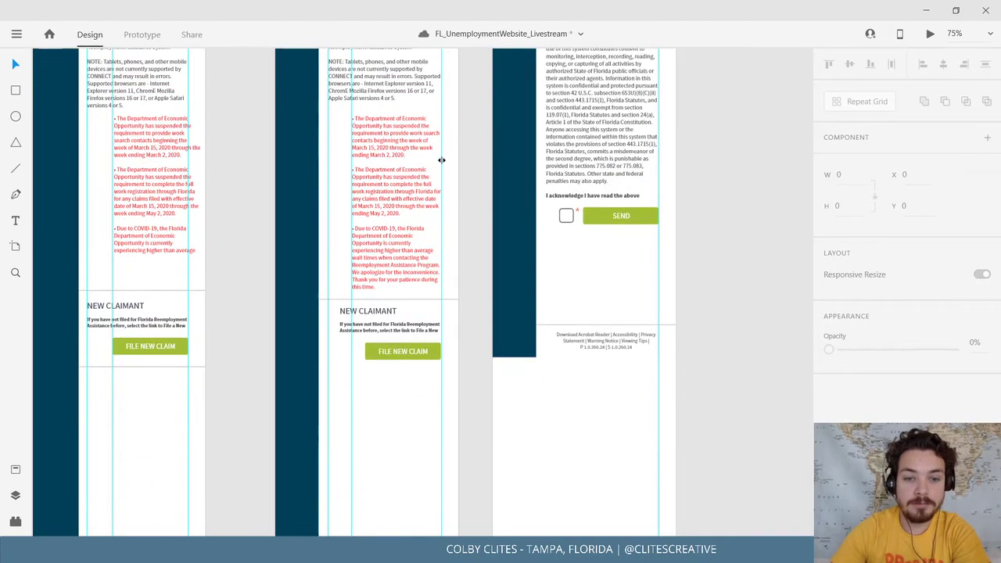
left_click(351, 331)
key("ctrl+equal")
key("ctrl+equal")
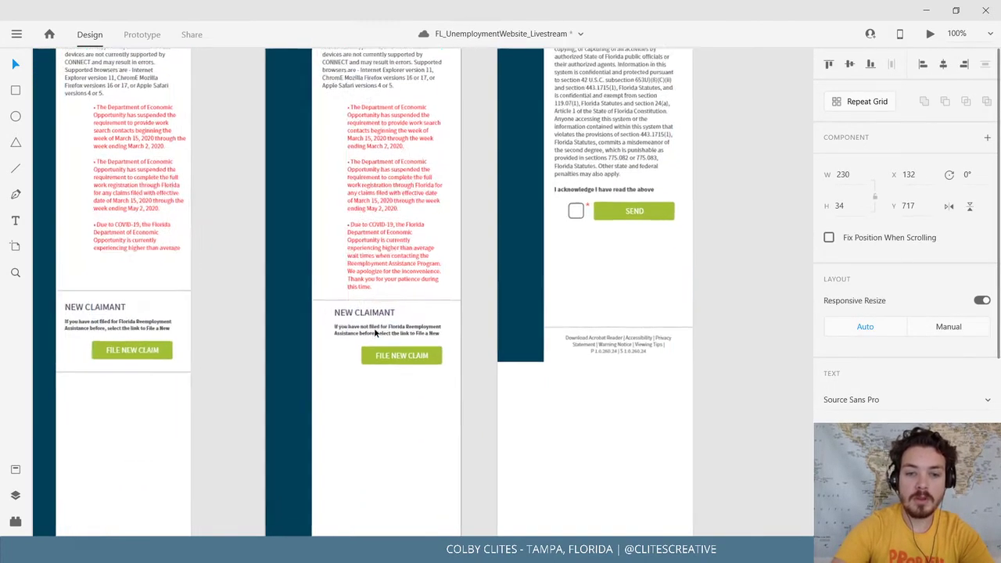
left_click_drag(388, 359, 366, 361)
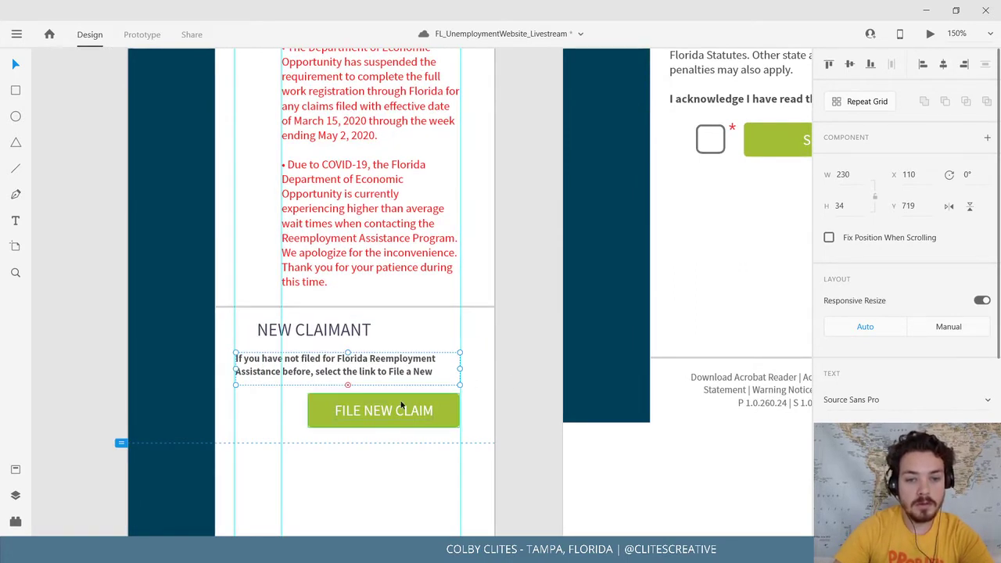
left_click_drag(403, 408, 377, 407)
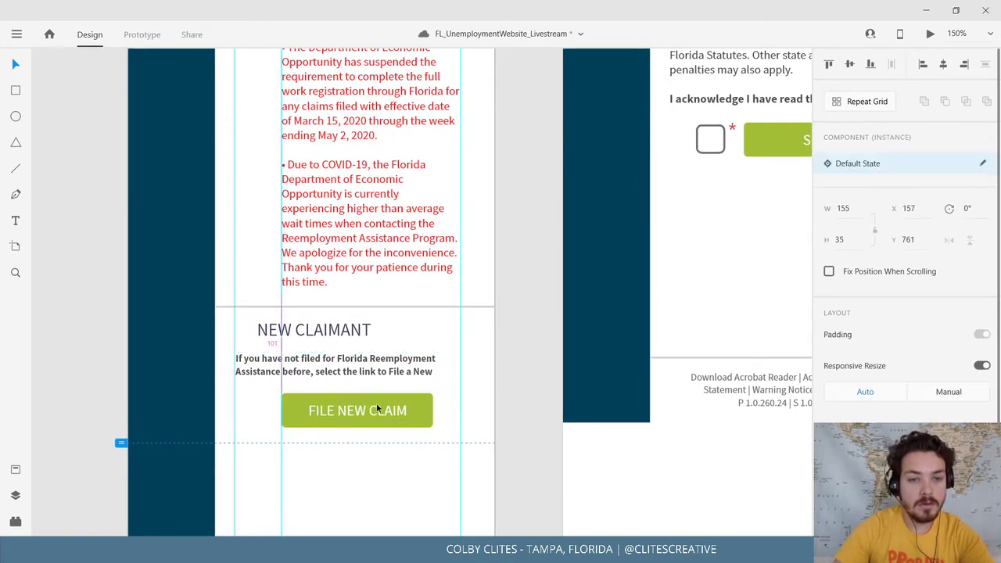
left_click(505, 393)
left_click_drag(506, 394, 511, 425)
key("ctrl+minus")
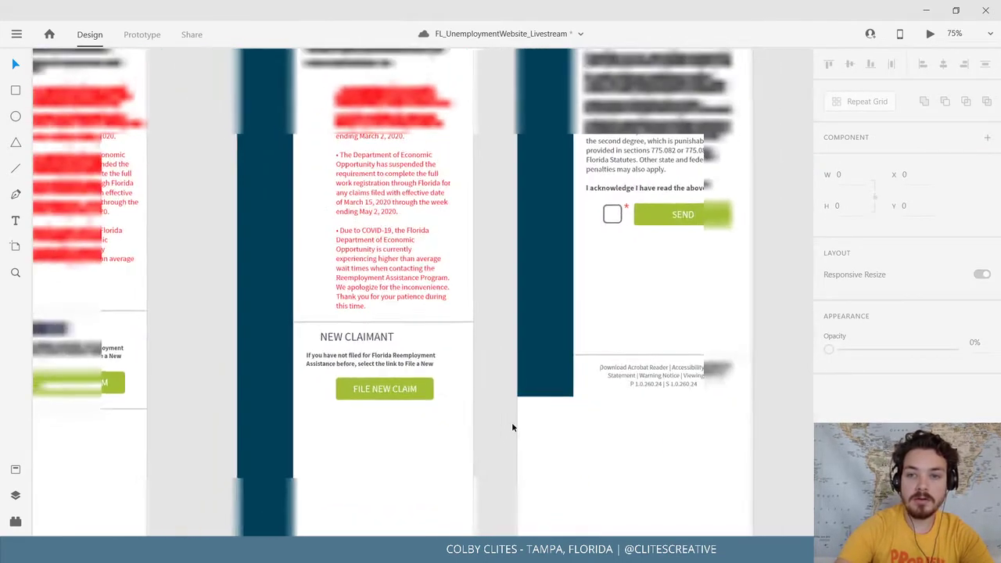
Try pasting a copy of the FILE NEW CLAIM button onto the FL_UnemploymentSite_IphoneWarning artboard, and delete it.
left_click(425, 373)
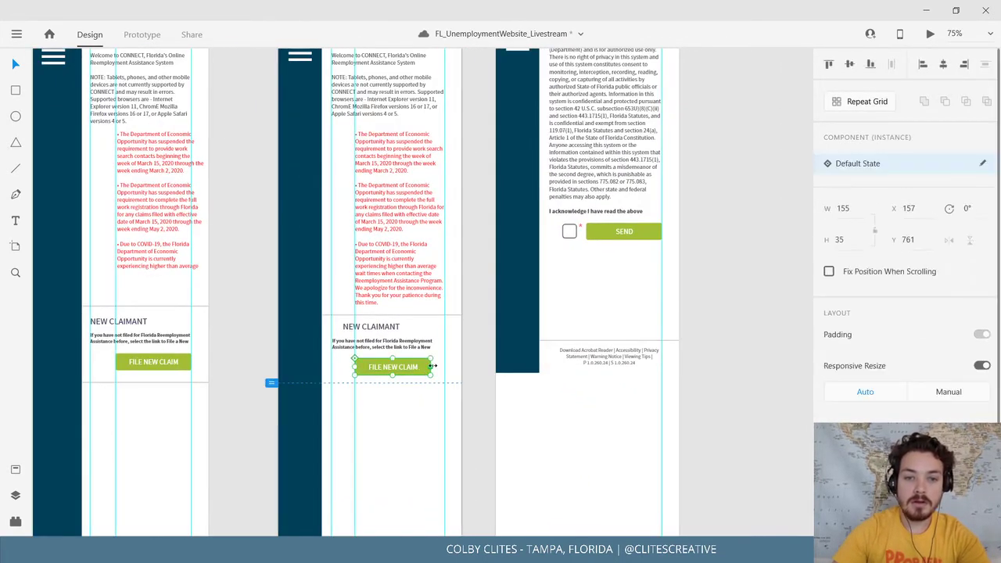
left_click(481, 329)
scroll(329, 406, "up", 3)
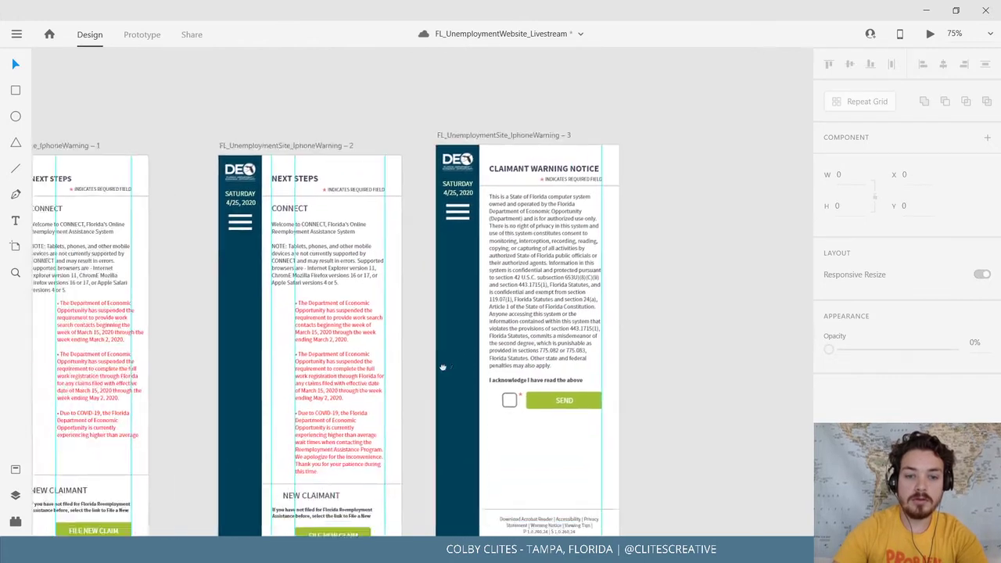
key("ctrl+minus")
key("ctrl+minus")
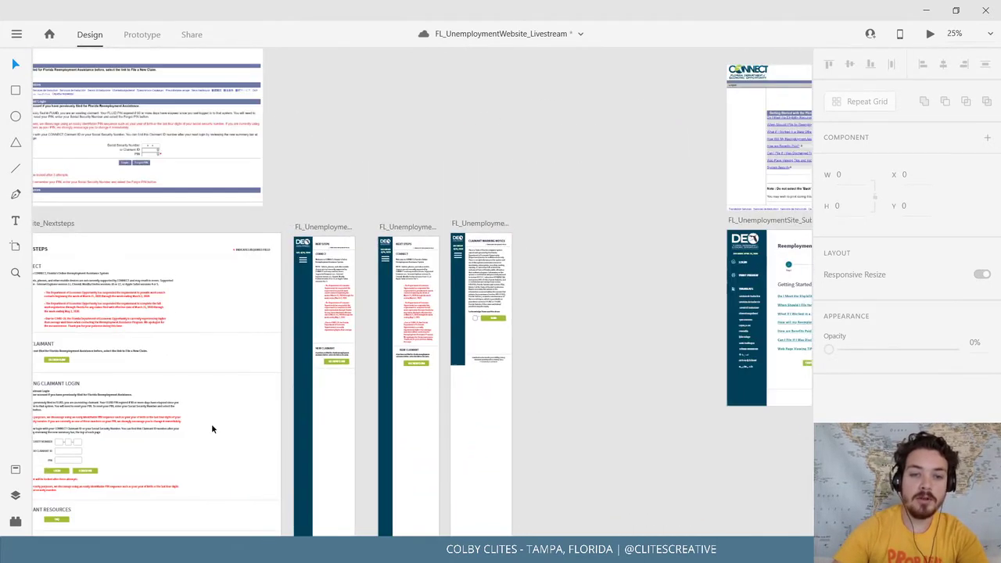
left_click_drag(111, 466, 513, 258)
scroll(467, 315, "up", 5)
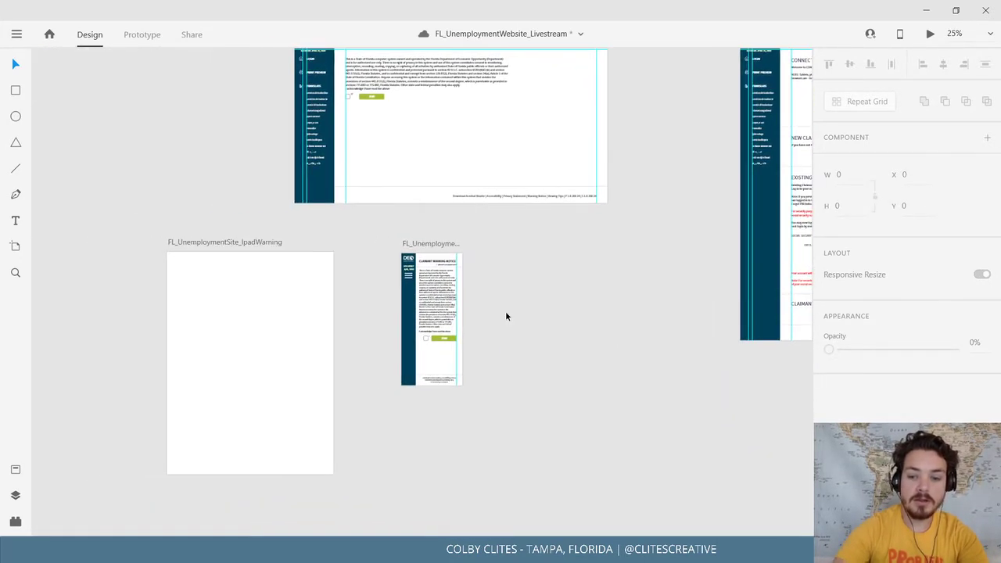
left_click(457, 166)
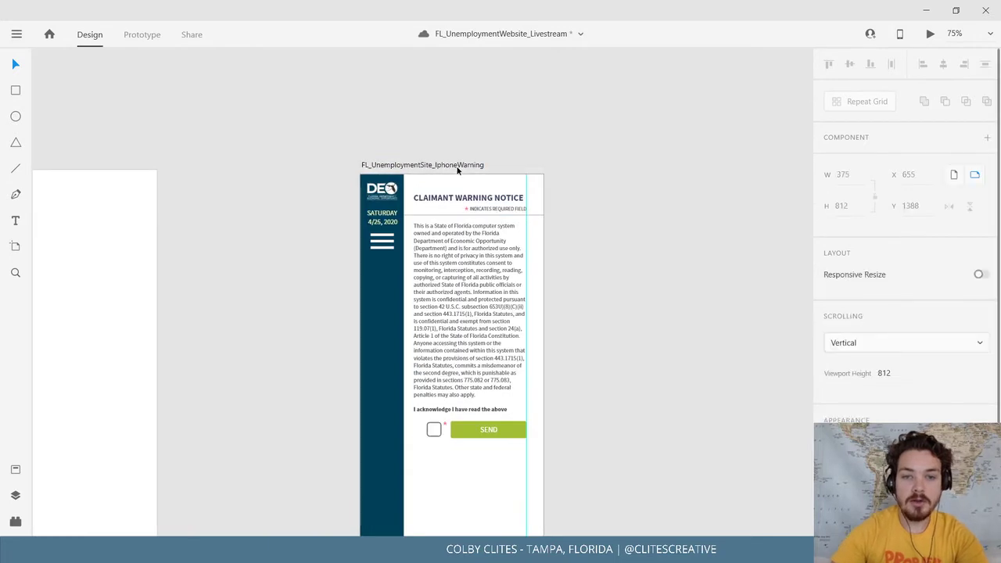
key("ctrl+v")
scroll(587, 326, "down", 3)
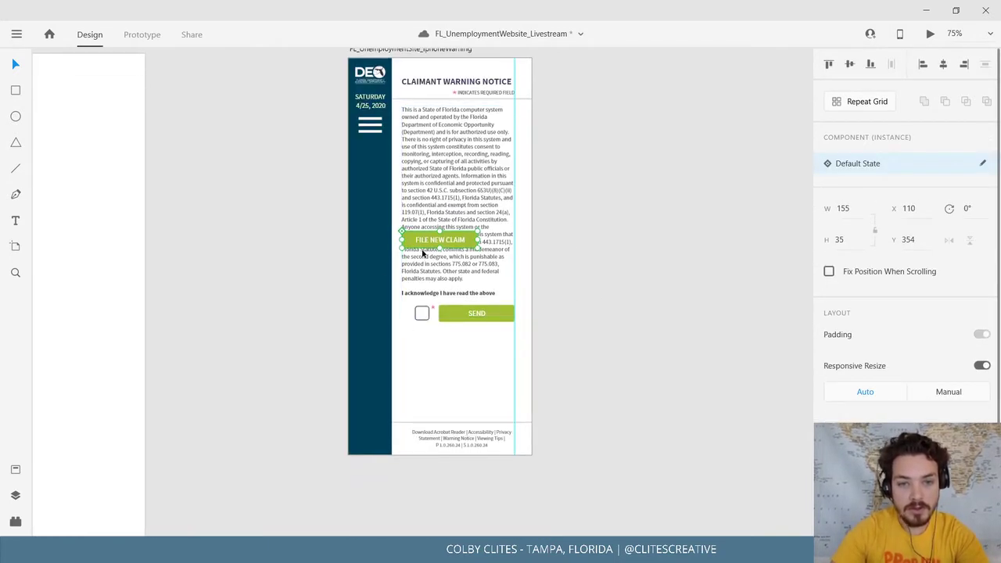
key("Delete")
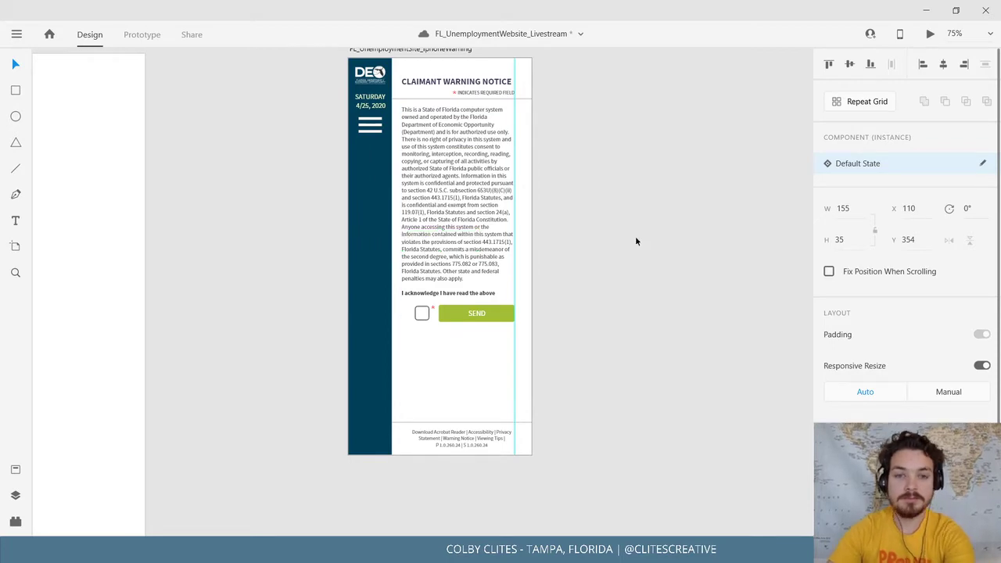
Try pasting a copy of the FILE NEW CLAIM button onto the FL_UnemploymentSite_IphoneWarning – 3 artboard.
left_click_drag(658, 240, 318, 349)
left_click_drag(626, 271, 156, 446)
left_click_drag(668, 283, 133, 485)
left_click_drag(471, 354, 341, 351)
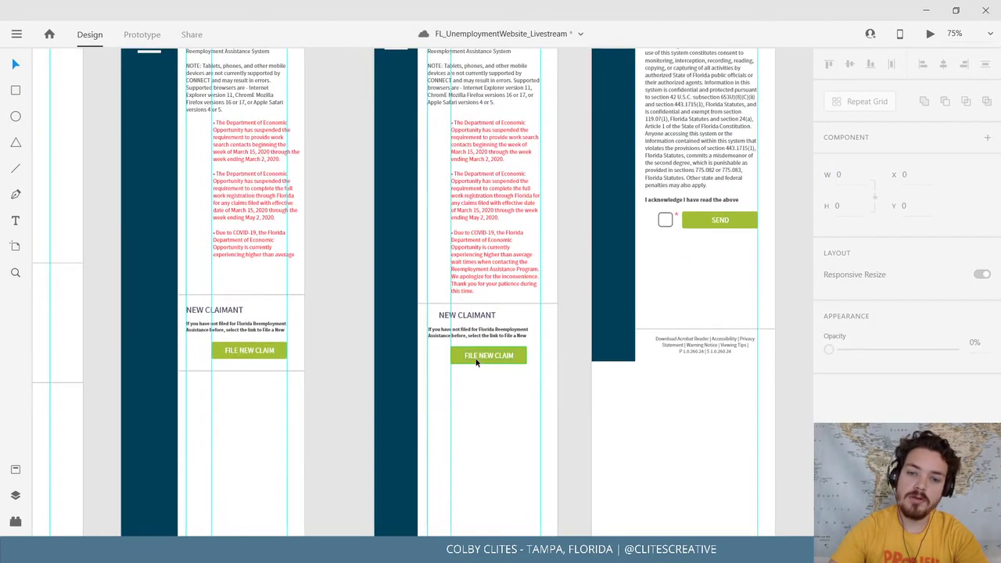
left_click_drag(507, 380, 371, 463)
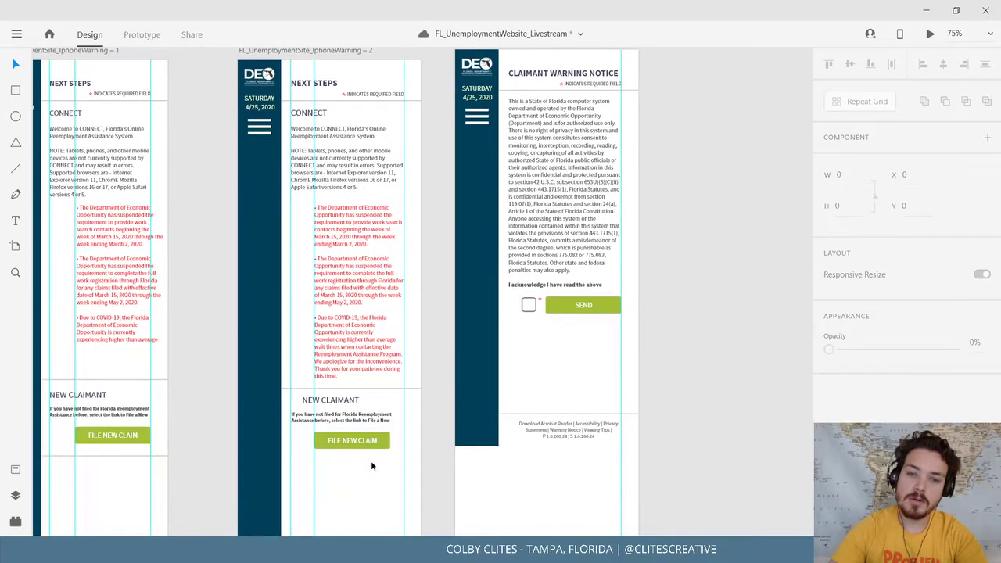
left_click(381, 441)
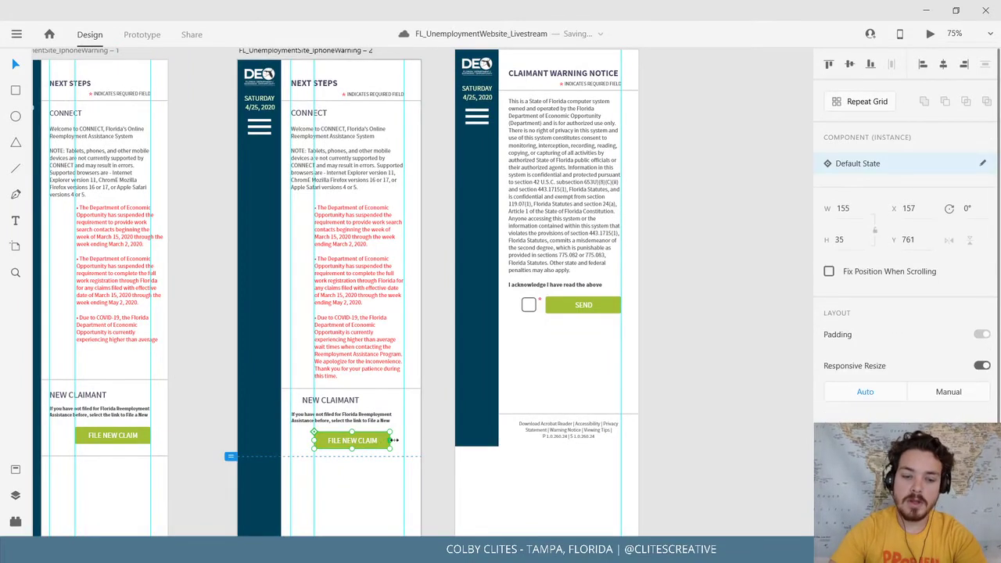
left_click_drag(377, 159, 320, 257)
left_click(449, 140)
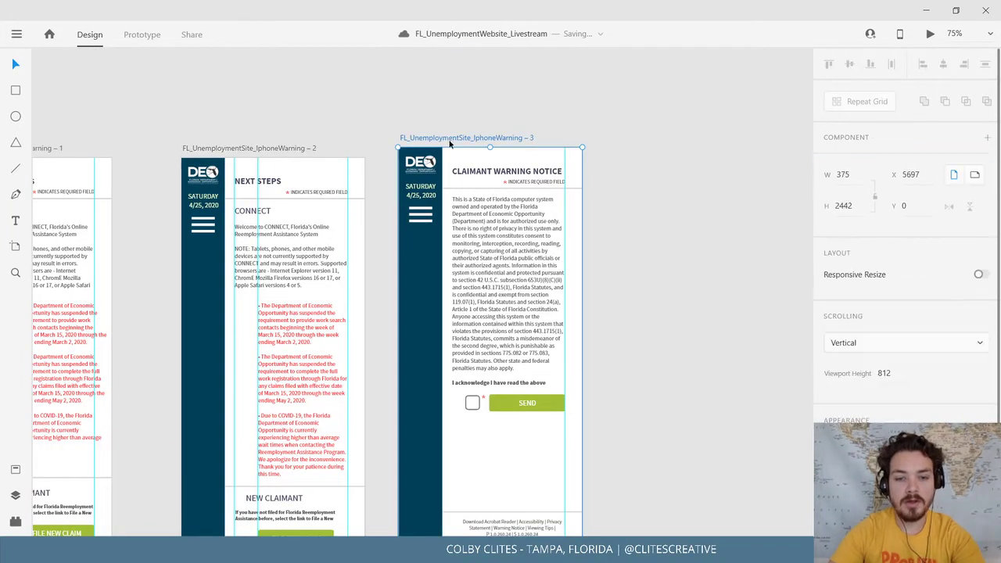
key("ctrl+v")
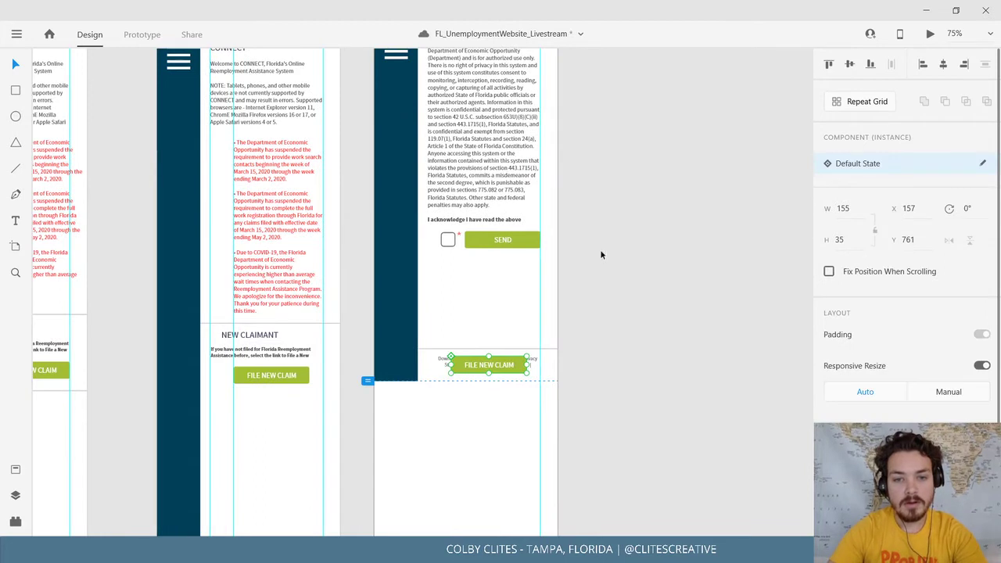
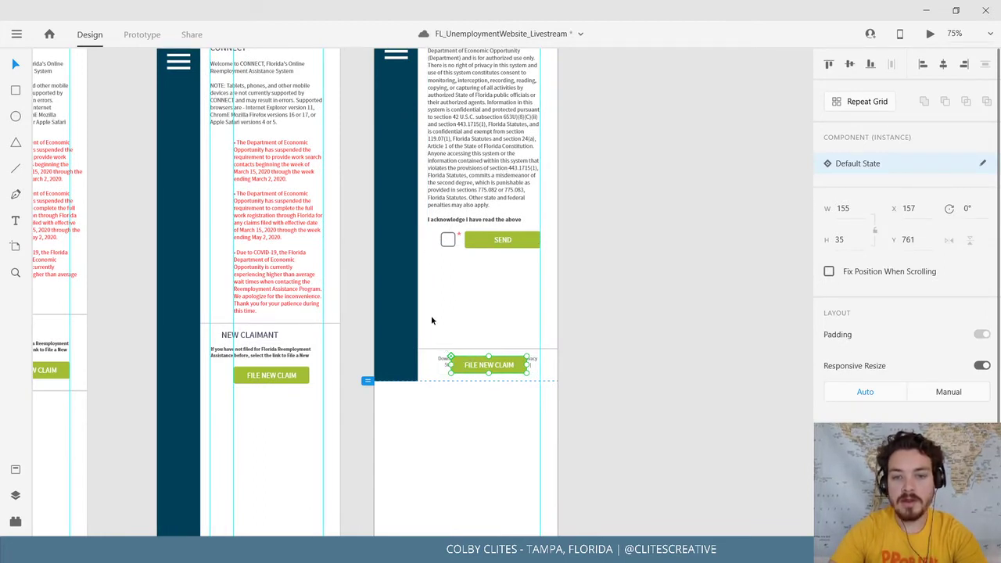
key("Delete")
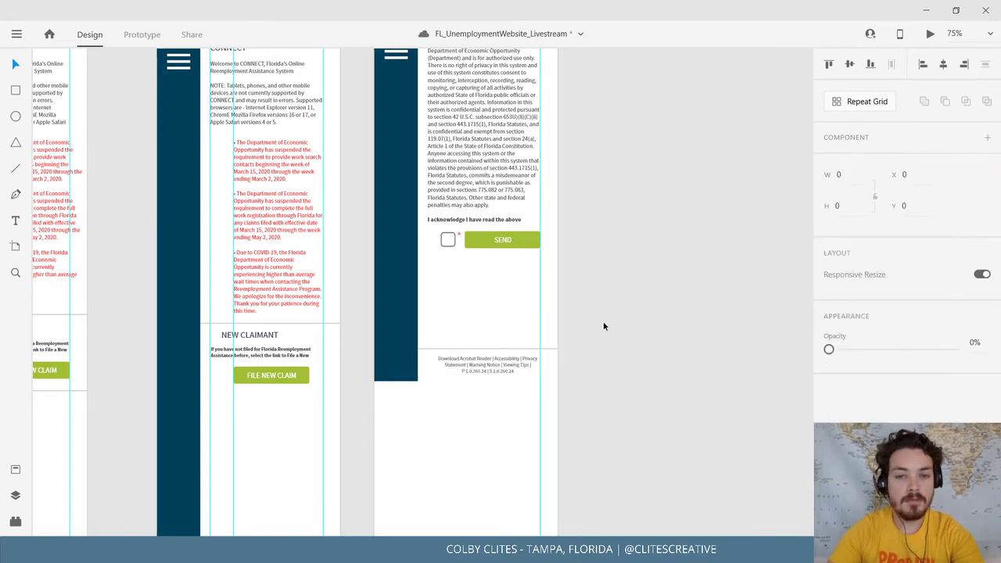
Align the NEW CLAIMANT heading on the IphoneWarning – 2 artboard with the outer guide, at X 109.
left_click_drag(715, 406, 904, 430)
left_click_drag(520, 365, 547, 287)
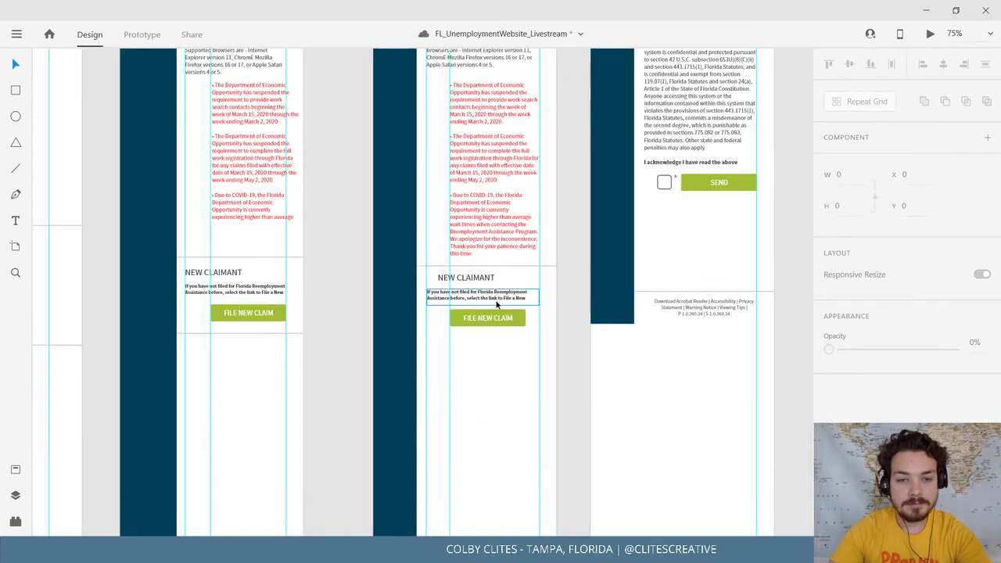
scroll(469, 288, "up", 3)
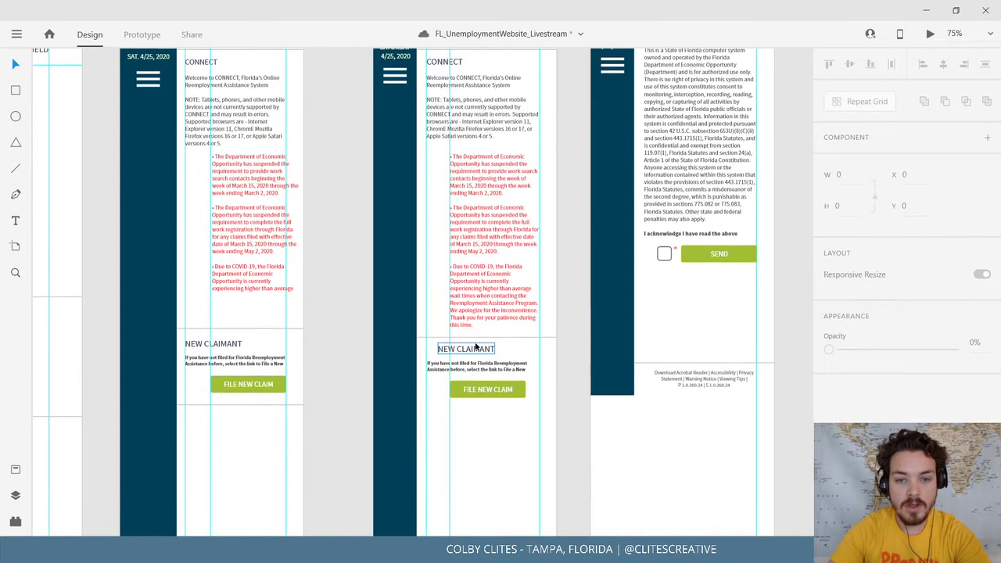
left_click(479, 348)
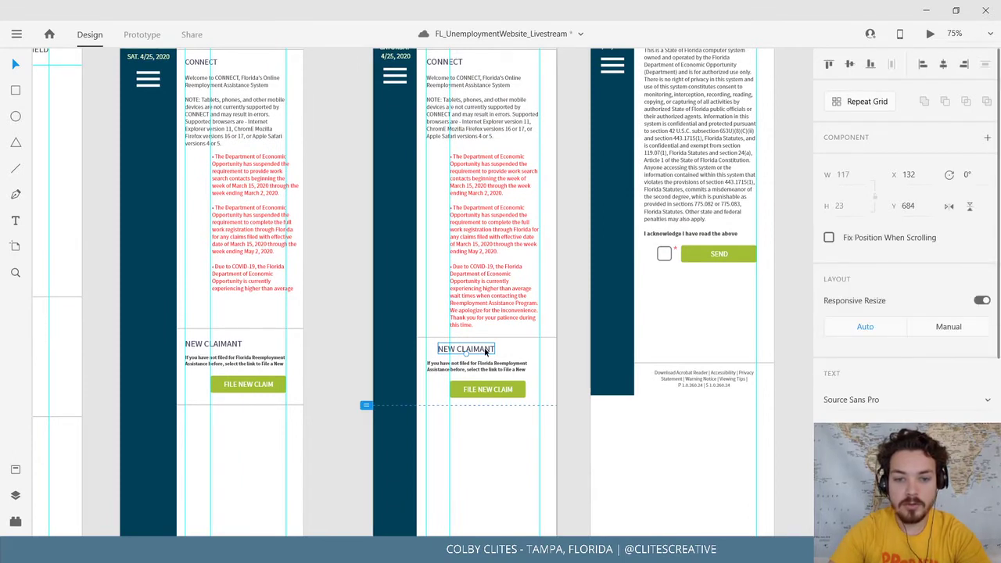
left_click_drag(485, 352, 474, 352)
Set the text size of the description under the NEW CLAIMANT heading to 10.
left_click(476, 371)
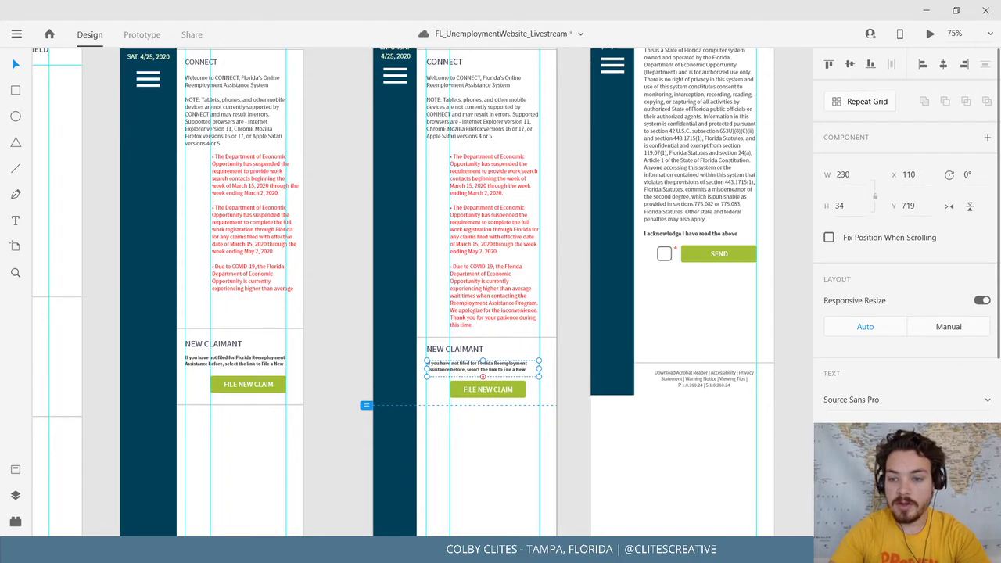
type("10")
key("Return")
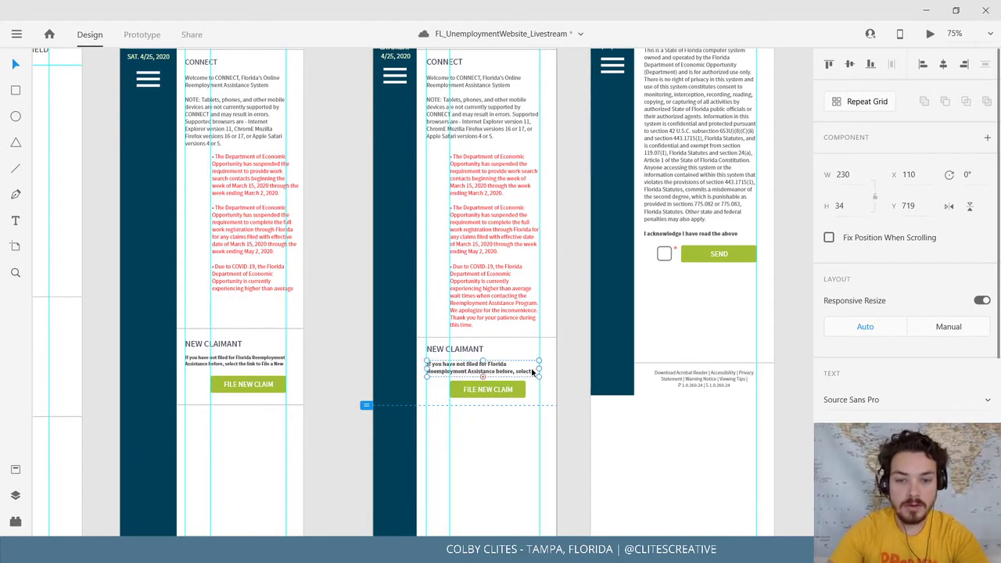
left_click_drag(545, 368, 537, 369)
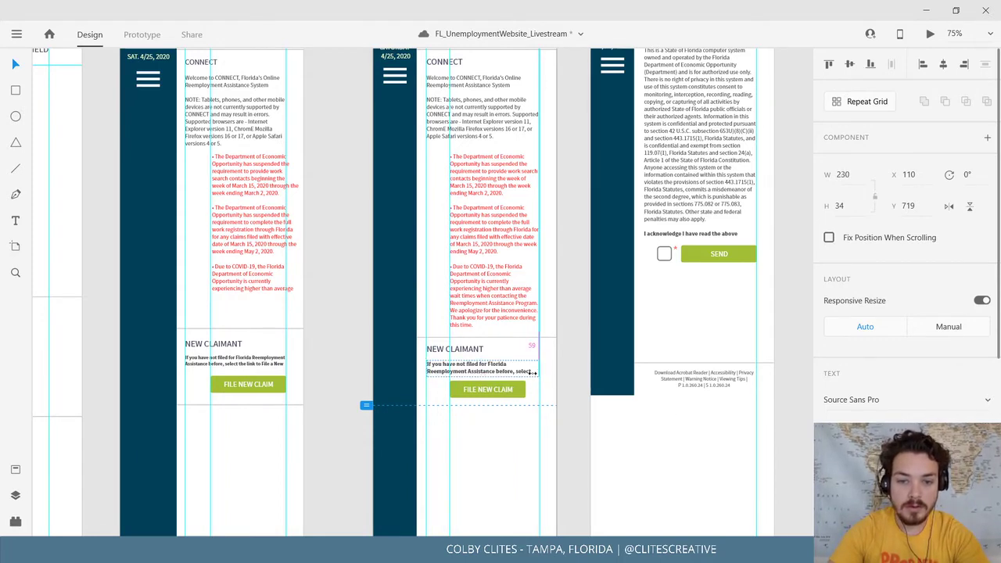
Move the FILE NEW CLAIM button down and enlarge the description's text box to a height of 55, starting at Y 714.
scroll(548, 345, "down", 2)
left_click(505, 334)
left_click_drag(505, 335, 506, 345)
left_click(481, 304)
left_click_drag(471, 308, 473, 288)
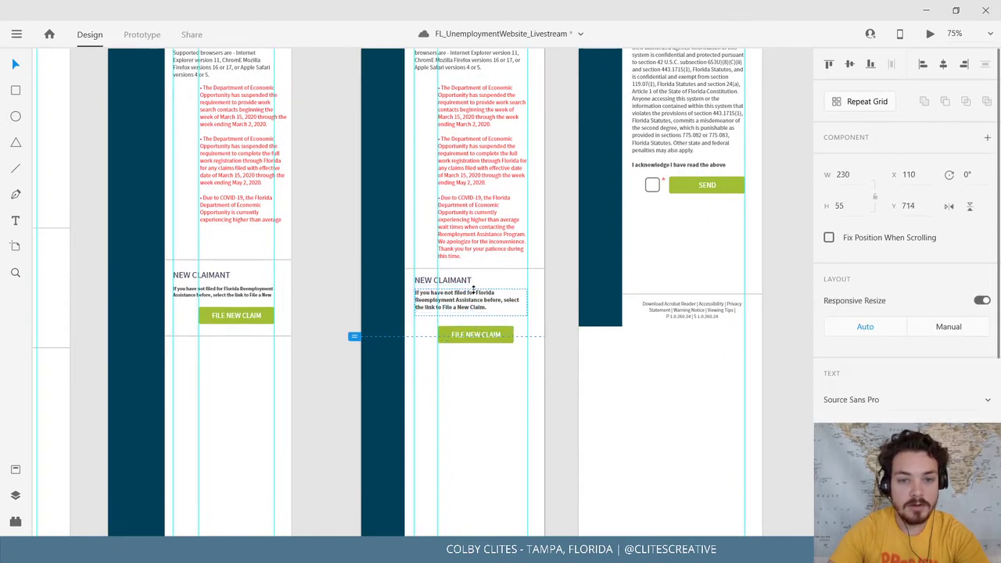
Move the red notice text up to Y 279 and raise the divider beneath it to tighten the gap.
scroll(501, 277, "up", 4)
left_click(458, 227)
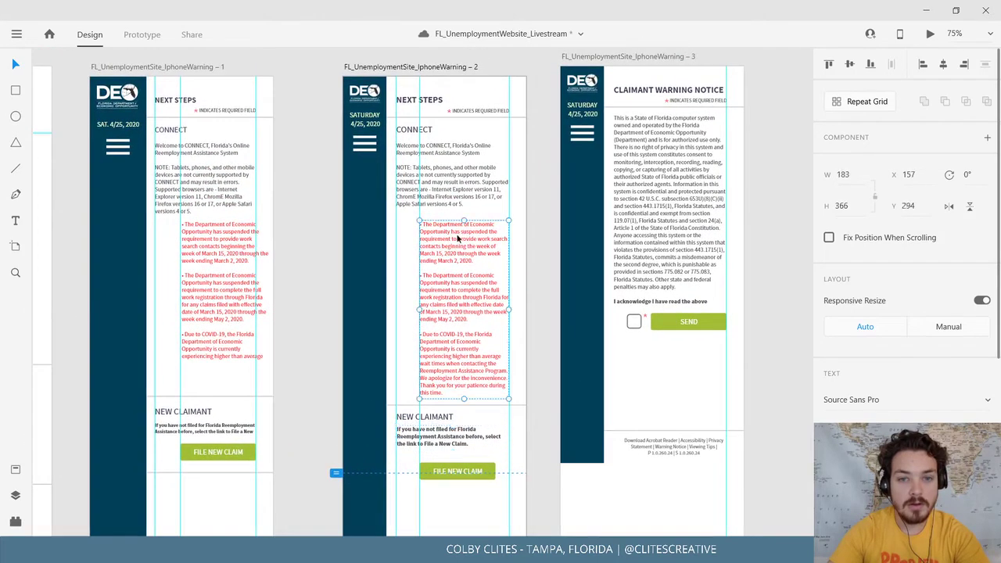
left_click_drag(458, 228, 458, 230)
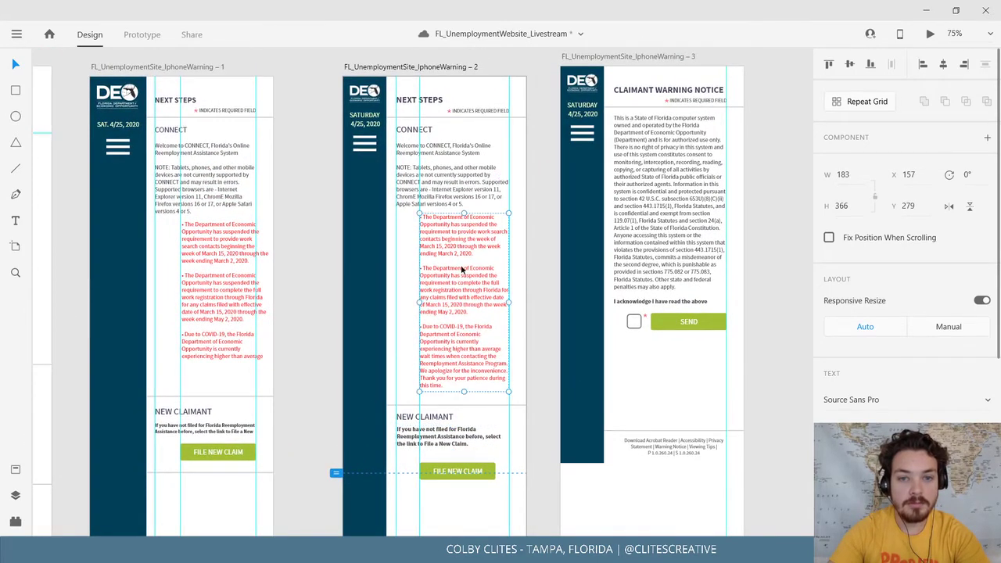
left_click_drag(475, 310, 475, 307)
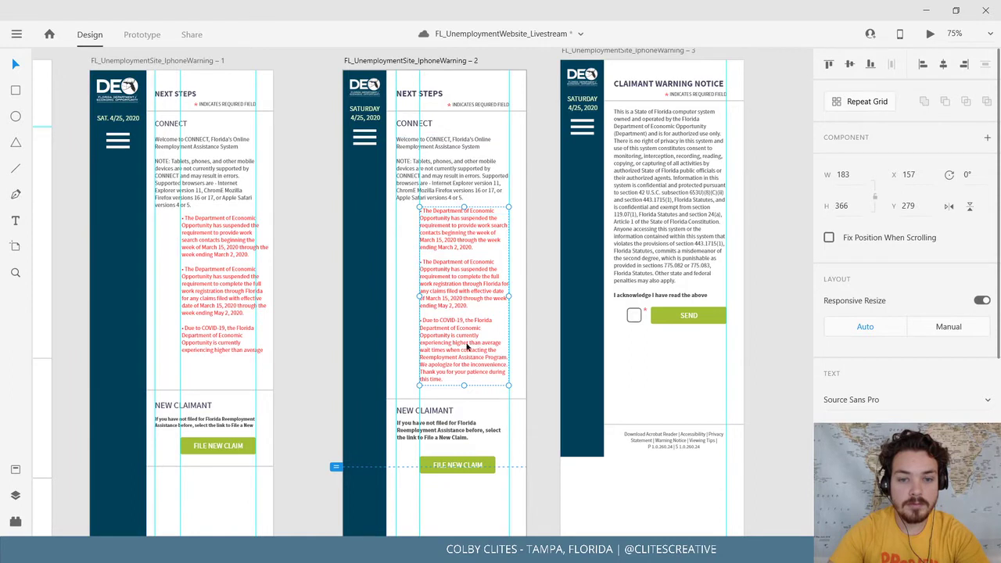
scroll(469, 345, "down", 2)
left_click_drag(472, 350, 472, 342)
Move the NEW CLAIMANT heading and description up to Y 670, and the FILE NEW CLAIM button up to Y 762.
left_click(450, 365)
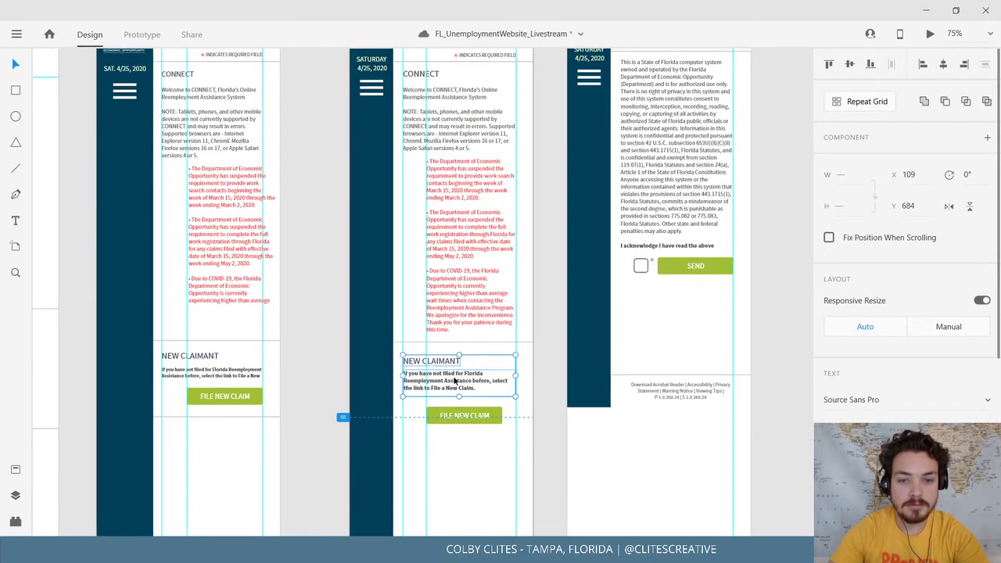
key("shift+Up")
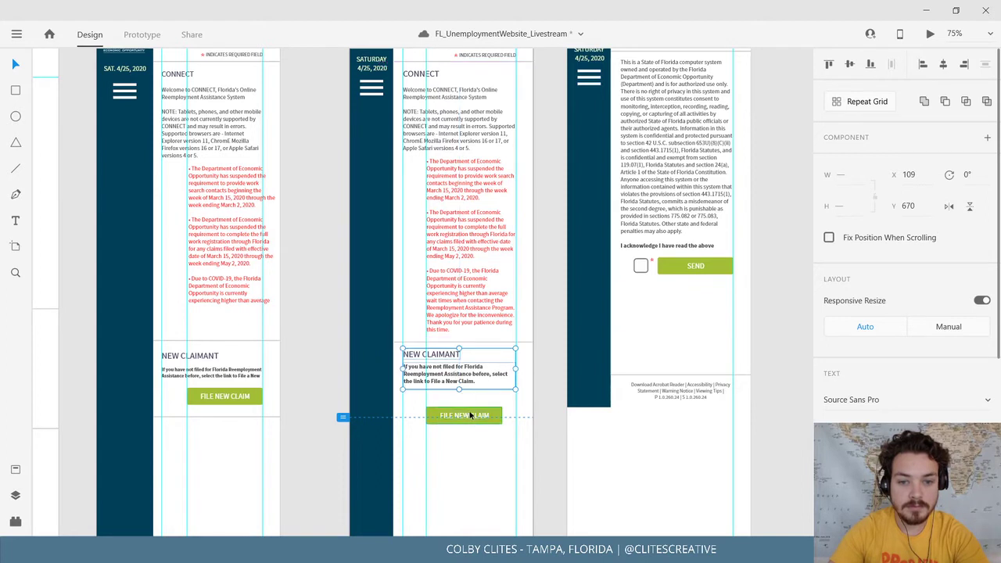
left_click_drag(472, 415, 471, 401)
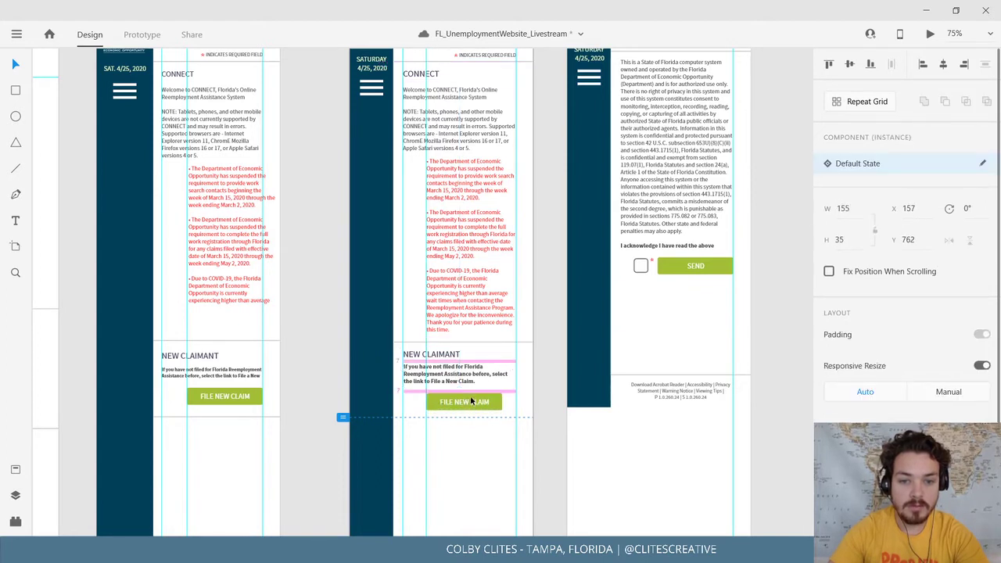
left_click(544, 422)
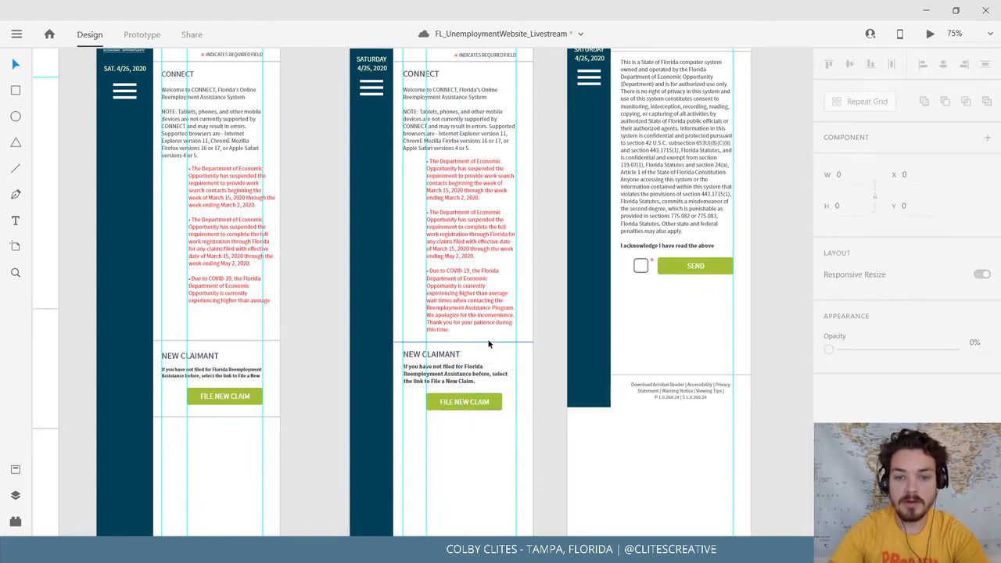
Duplicate the divider above NEW CLAIMANT to just below the FILE NEW CLAIM button, and save the document.
left_click_drag(489, 342, 480, 420)
left_click(557, 423)
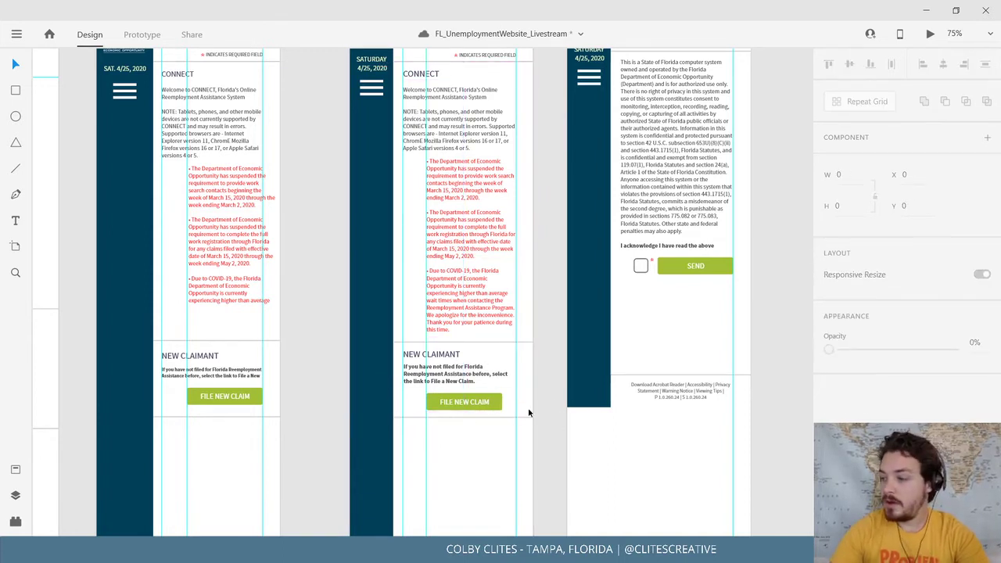
left_click(17, 34)
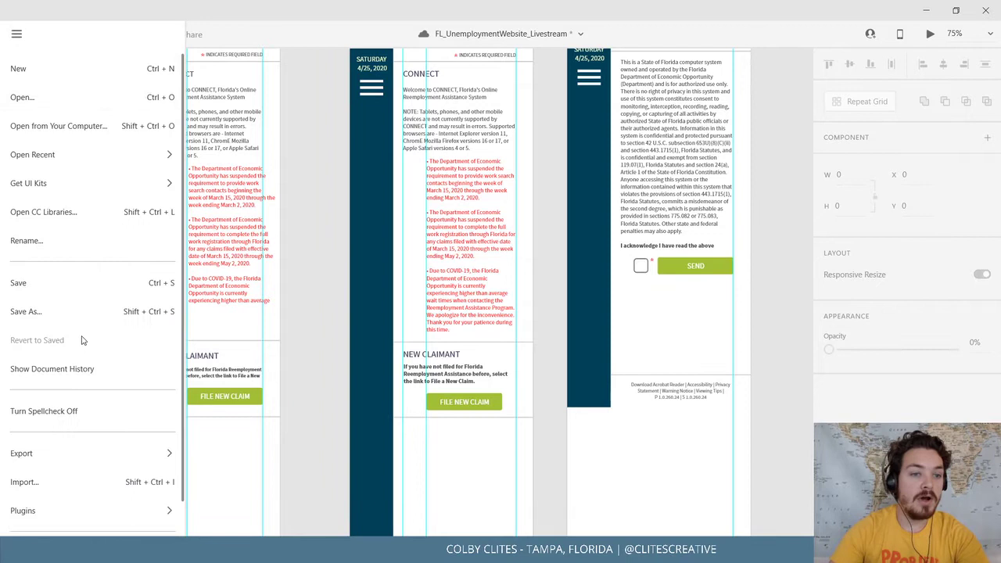
left_click(71, 291)
Open a maximized preview of the FL_UnemploymentSite_IphoneWarning – 2 artboard.
scroll(277, 321, "up", 1)
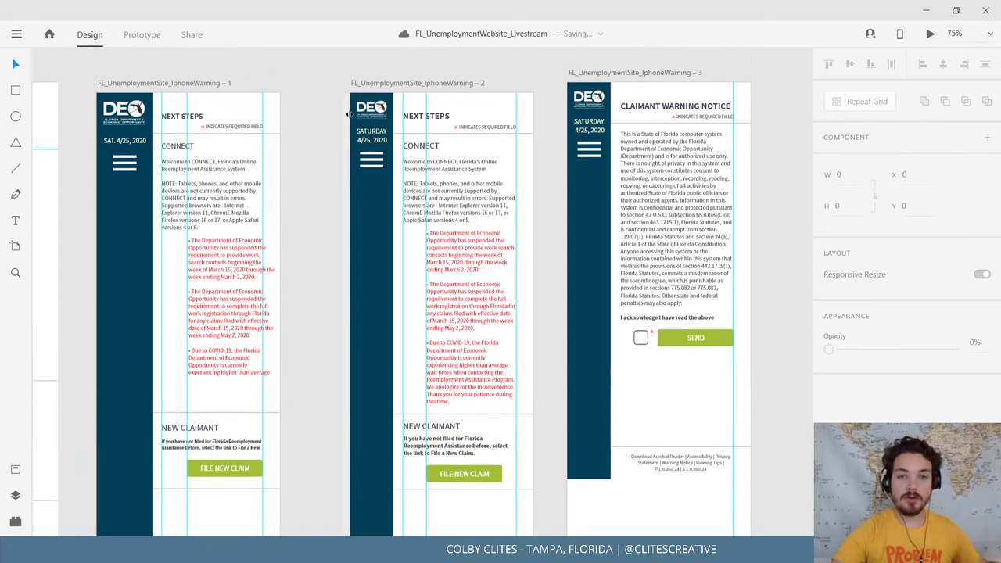
left_click(412, 83)
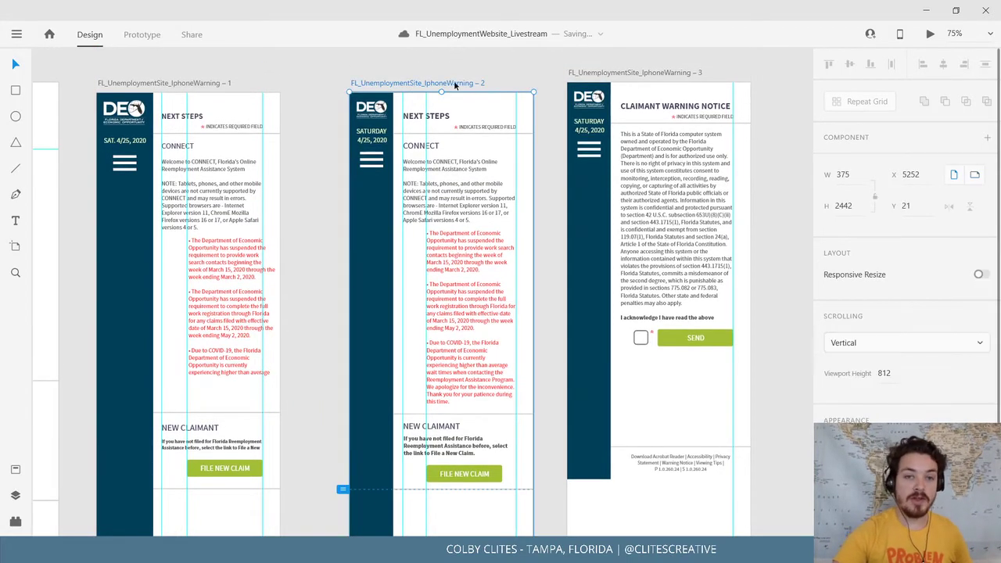
left_click(928, 36)
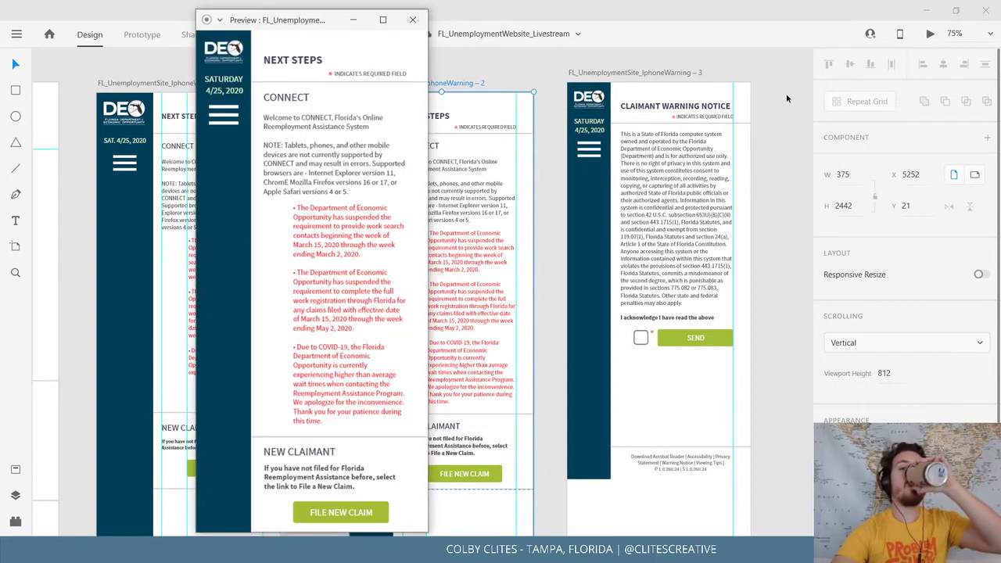
left_click(383, 20)
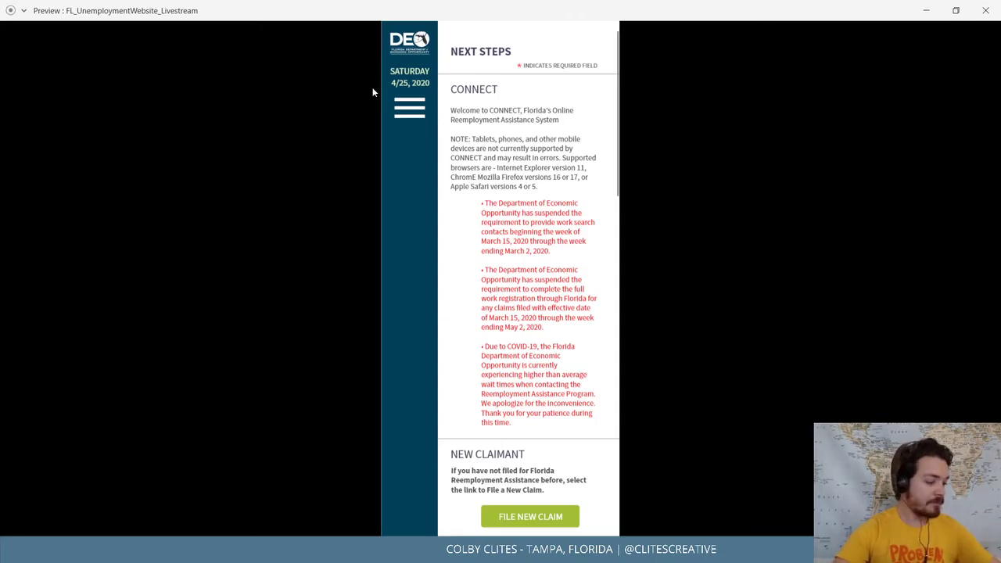
Examine how the sidebar, notices, New Claimant section and footer behave along the whole previewed Next Steps page, and close the preview.
scroll(462, 151, "down", 5)
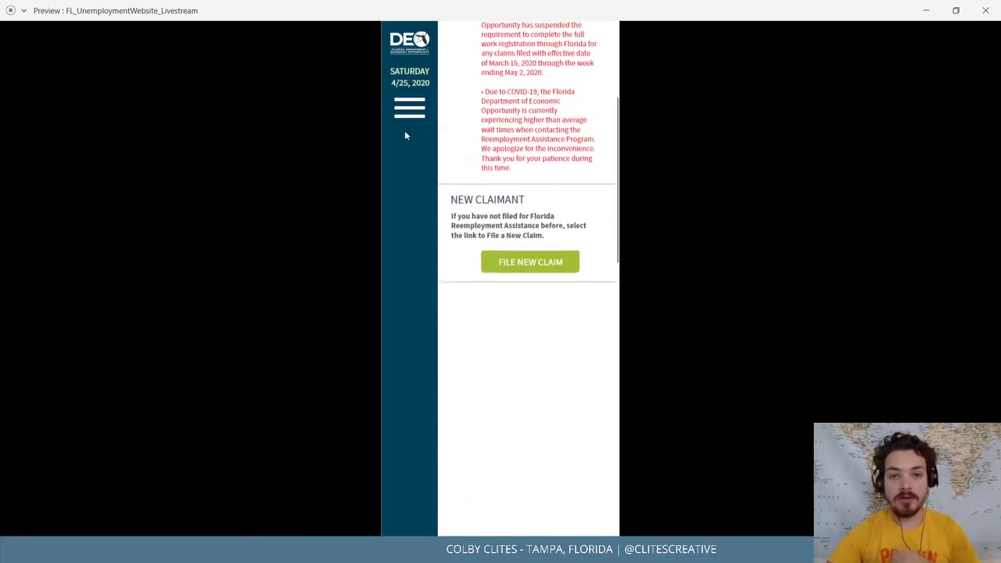
scroll(422, 157, "up", 5)
scroll(445, 156, "down", 1)
scroll(447, 157, "up", 1)
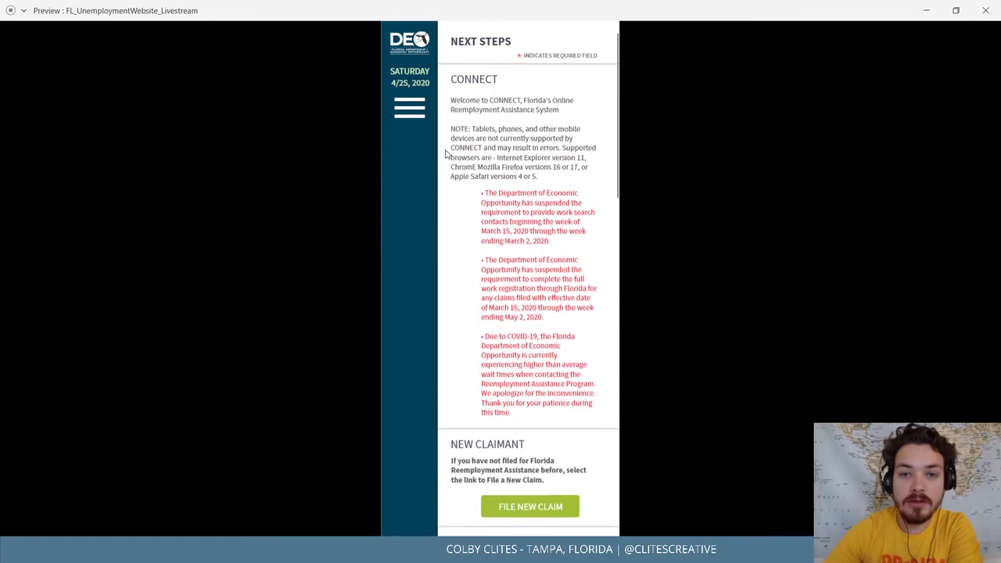
scroll(530, 256, "down", 3)
scroll(520, 246, "up", 3)
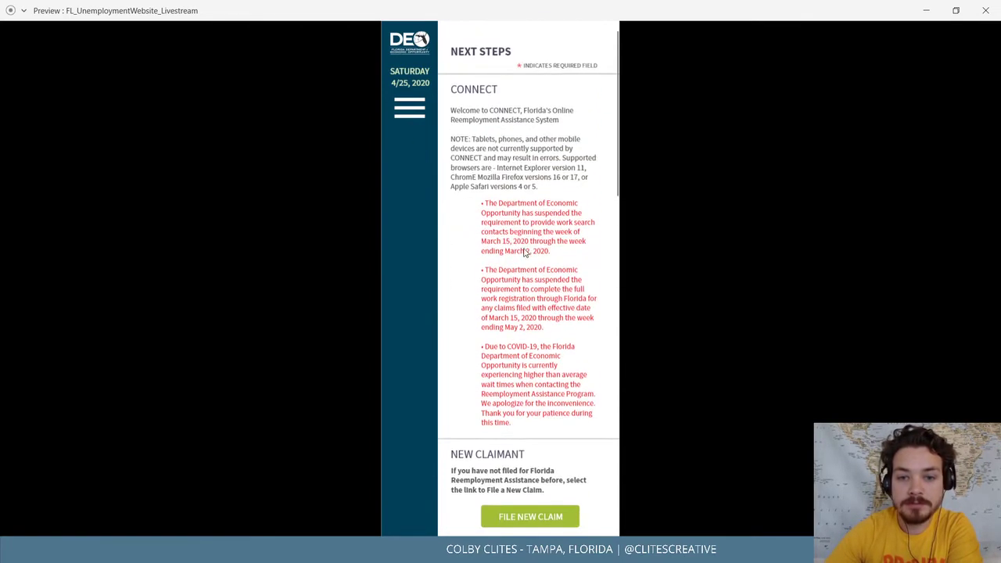
scroll(526, 246, "down", 10)
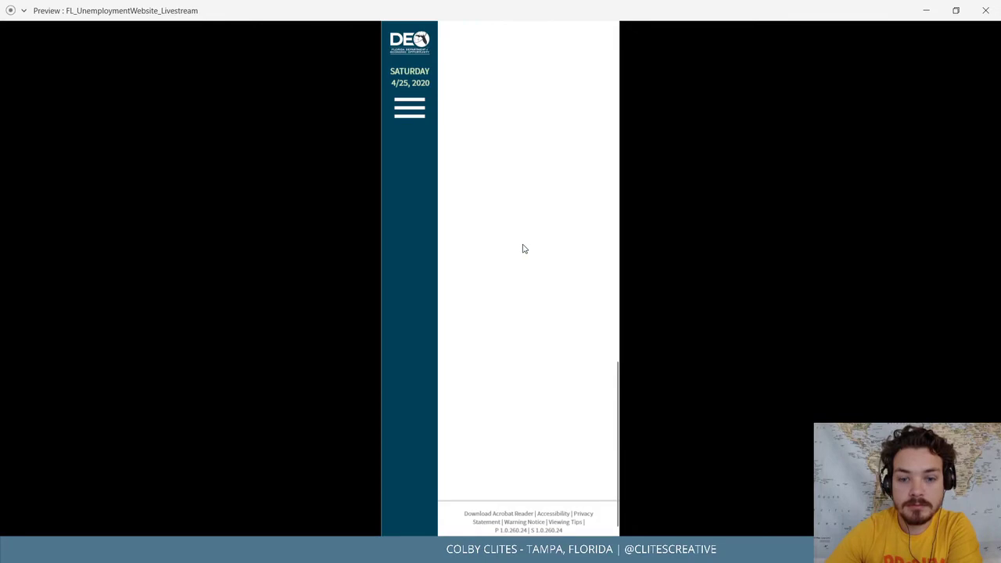
scroll(524, 250, "up", 3)
scroll(524, 254, "up", 8)
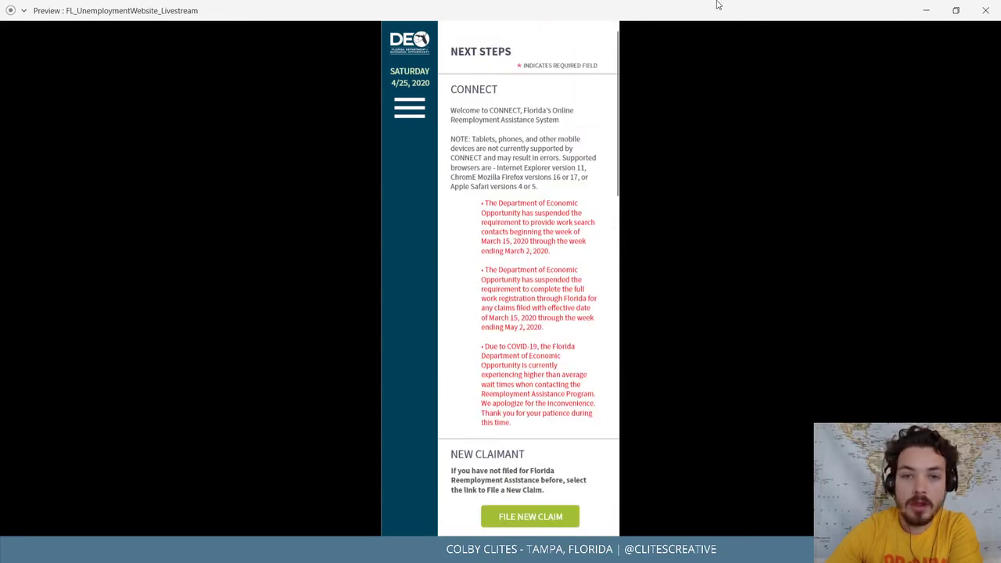
scroll(579, 227, "down", 3)
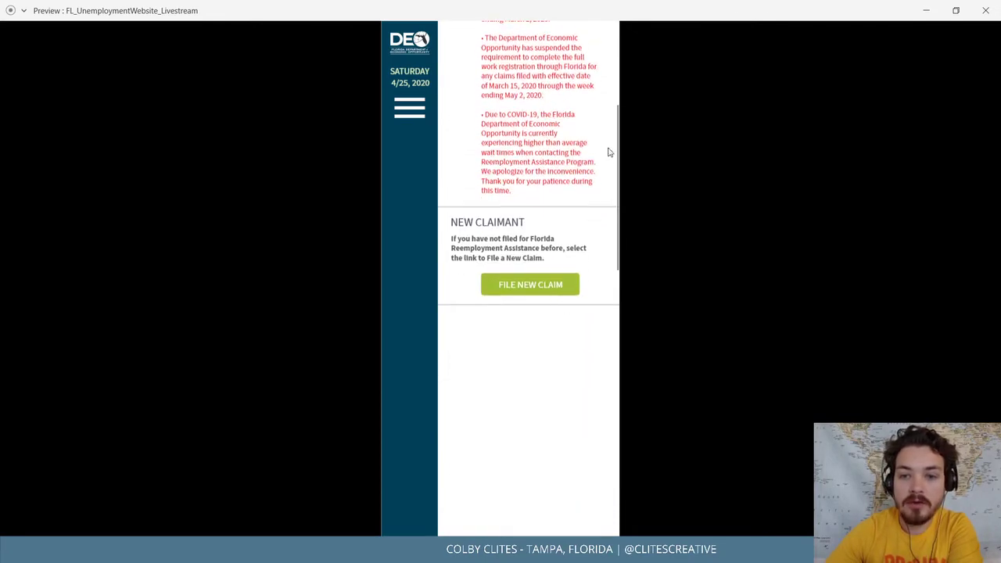
scroll(600, 202, "up", 3)
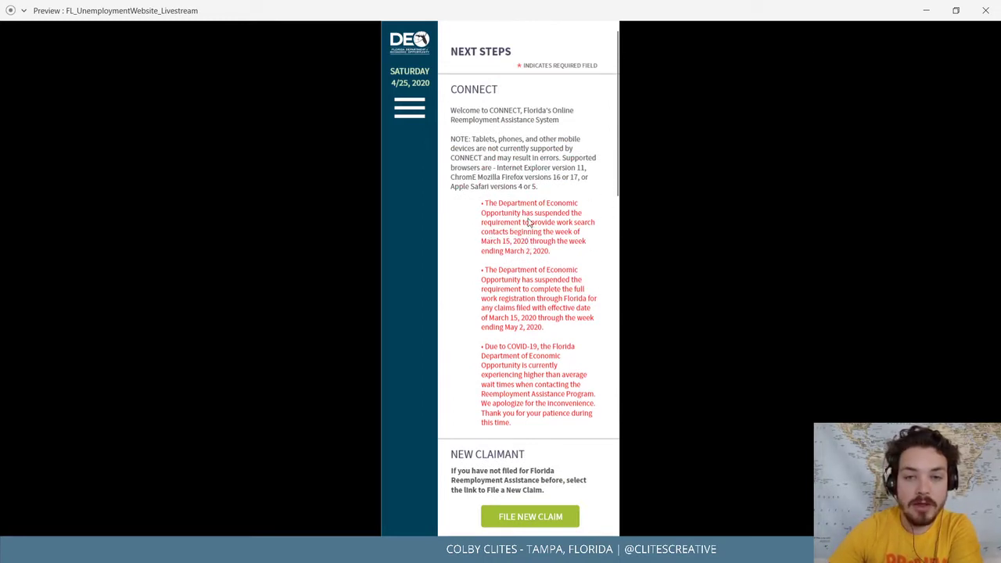
left_click(986, 11)
left_click(532, 247)
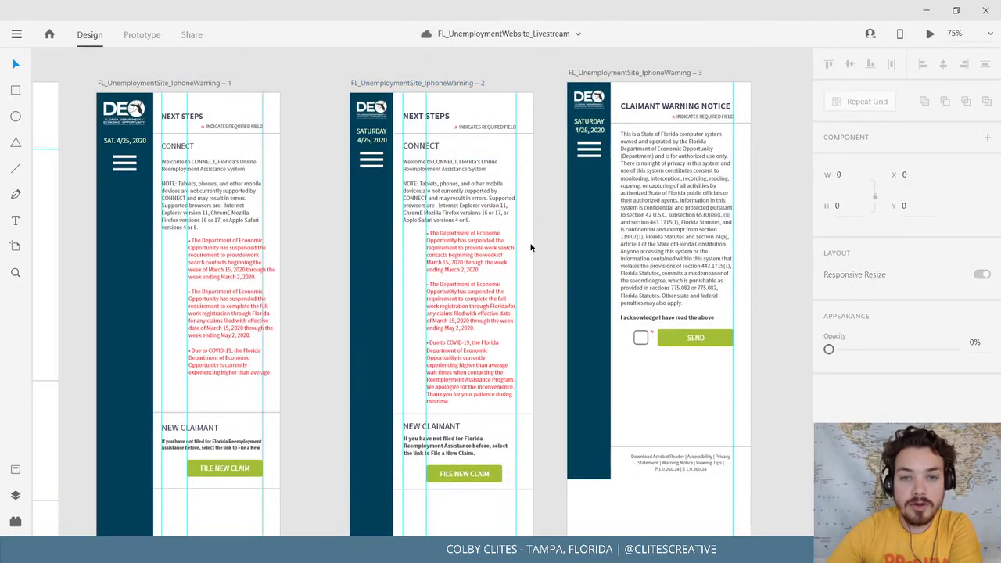
Delete the FL_UnemploymentSite_IphoneWarning – 3 and FL_UnemploymentSite_IphoneWarning – 1 artboards.
left_click(664, 73)
key("Delete")
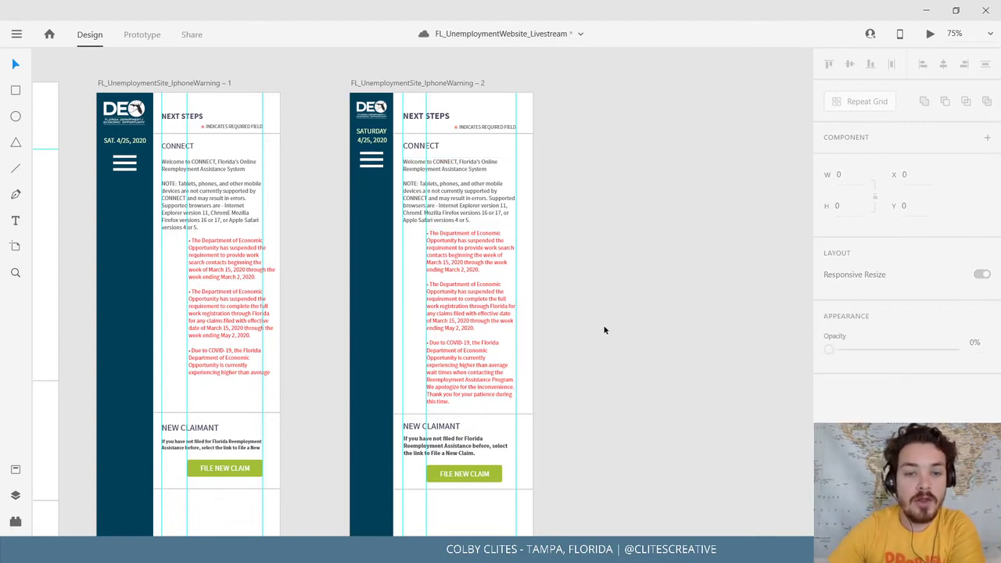
scroll(579, 212, "down", 3)
scroll(625, 206, "up", 5)
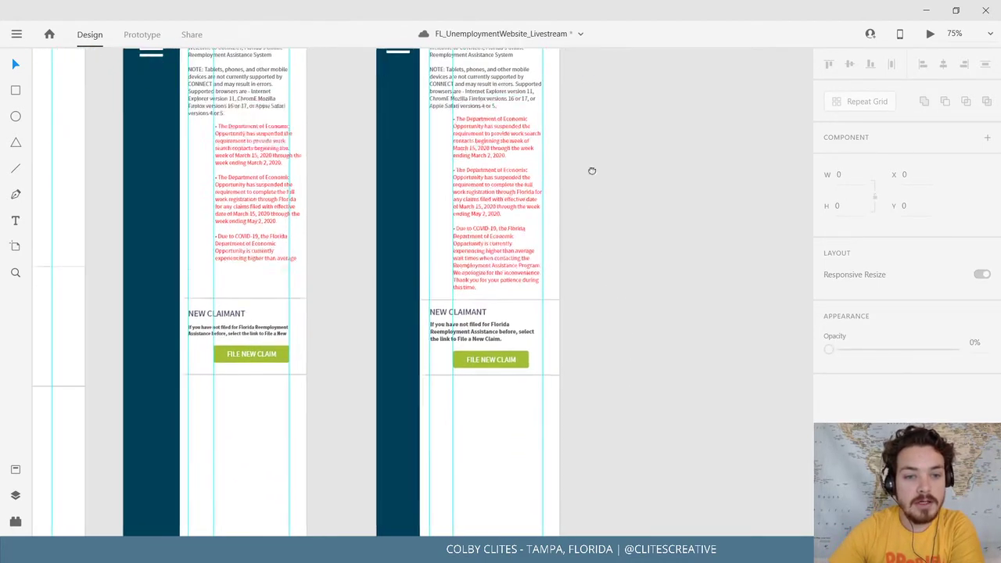
scroll(592, 169, "left", 3)
left_click(292, 135)
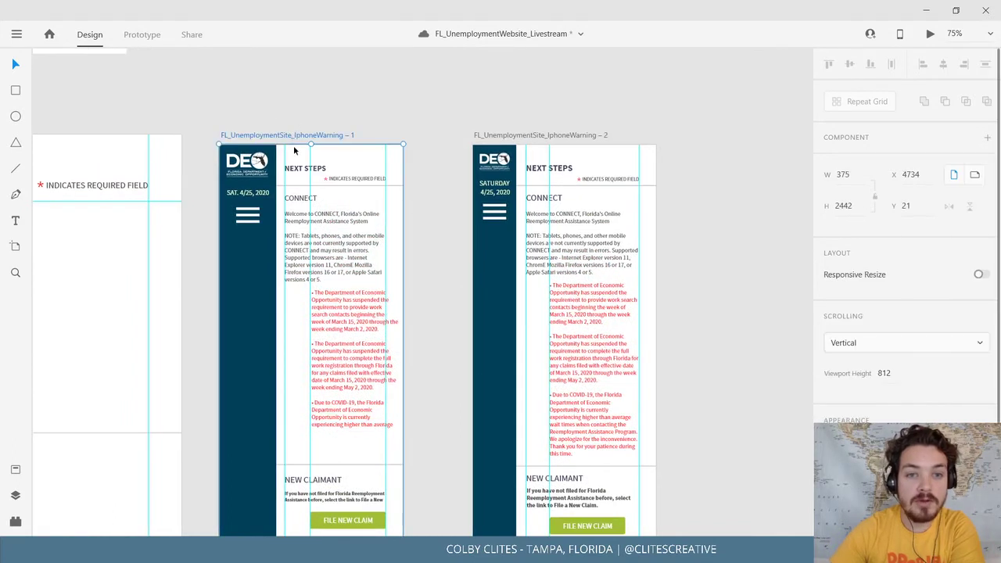
key("Delete")
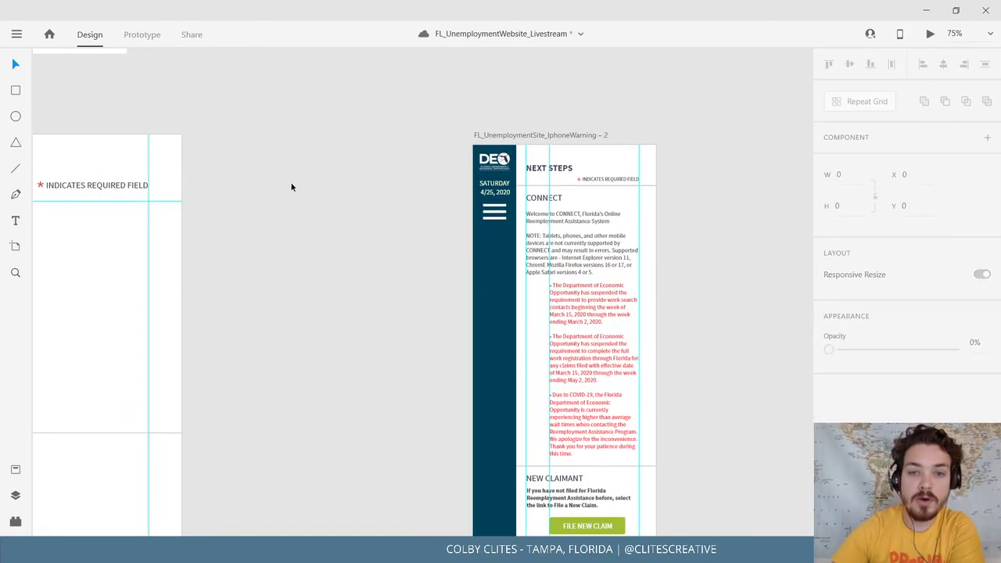
Move the remaining FL_UnemploymentSite_IphoneWarning – 2 artboard beside the desktop Next Steps artboard, at X 4786 and Y 0.
scroll(430, 208, "left", 2)
scroll(430, 208, "left", 3)
left_click_drag(653, 122, 426, 125)
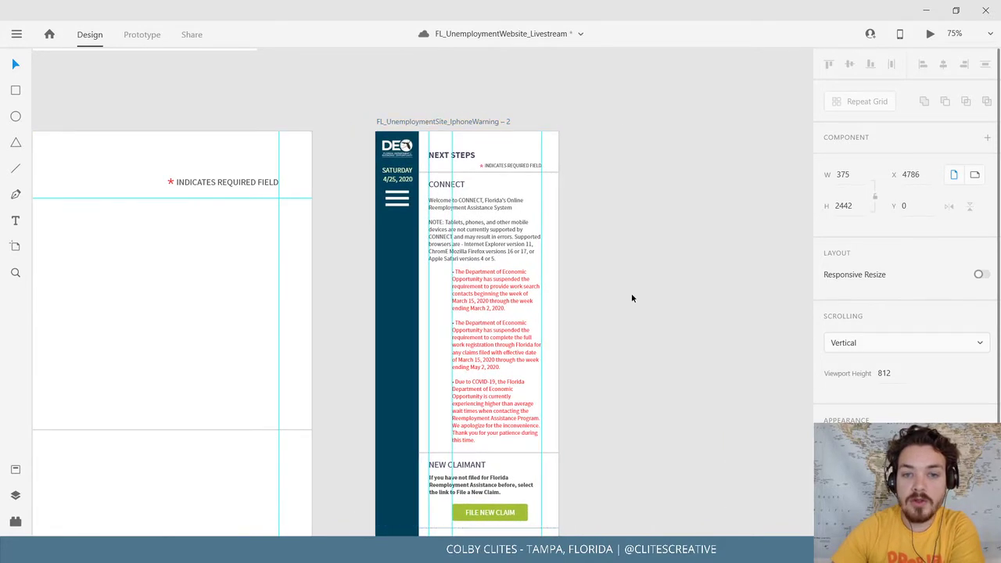
left_click(632, 293)
Compare the desktop Next Steps sections with the empty lower part of the iPhone artboard, and save the document.
scroll(610, 313, "down", 3)
key("ctrl+minus")
key("ctrl+minus")
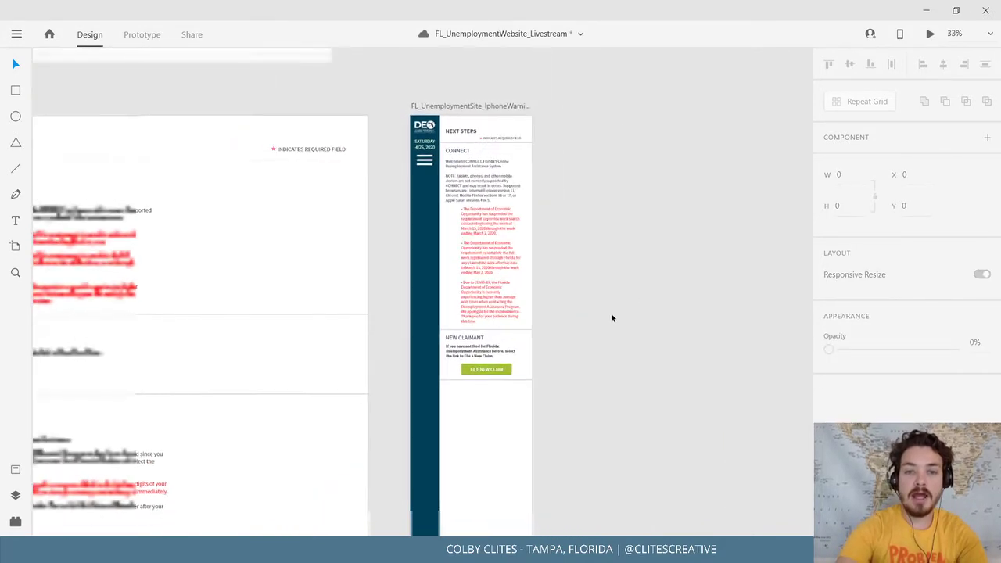
left_click_drag(610, 316, 743, 253)
left_click_drag(280, 235, 730, 155)
left_click_drag(635, 284, 160, 428)
left_click_drag(413, 391, 414, 317)
scroll(399, 333, "up", 2)
scroll(428, 276, "down", 1)
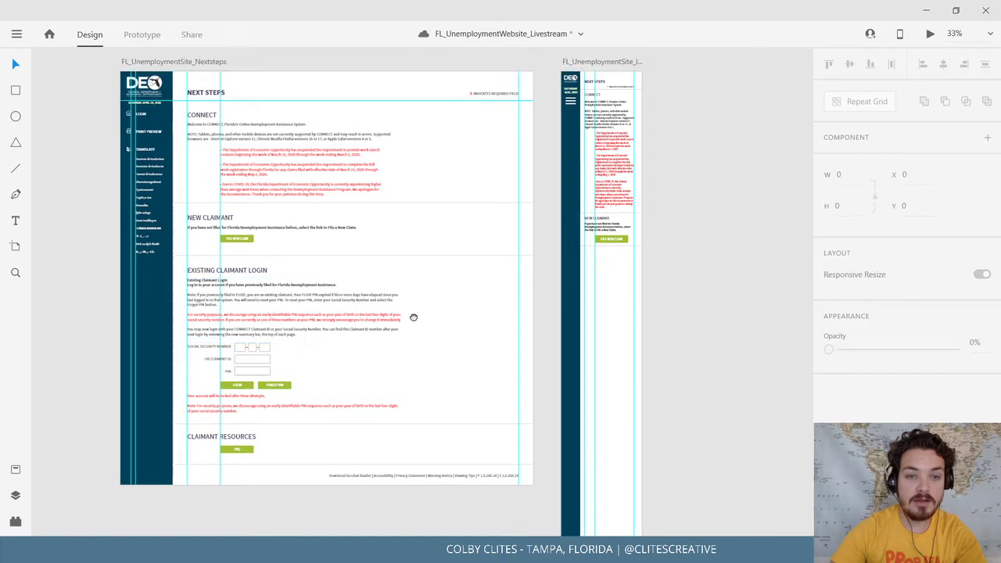
left_click_drag(523, 361, 404, 237)
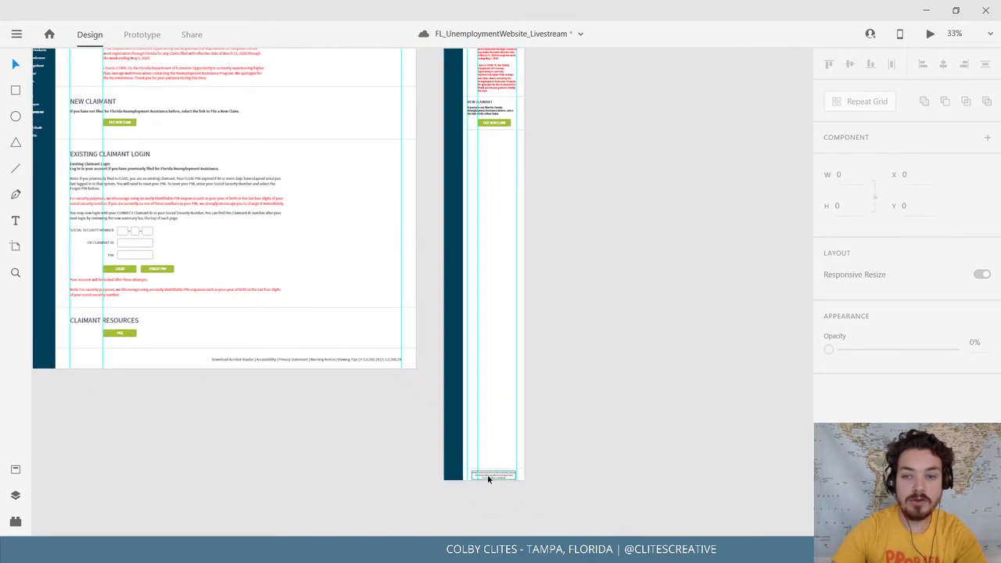
left_click(17, 33)
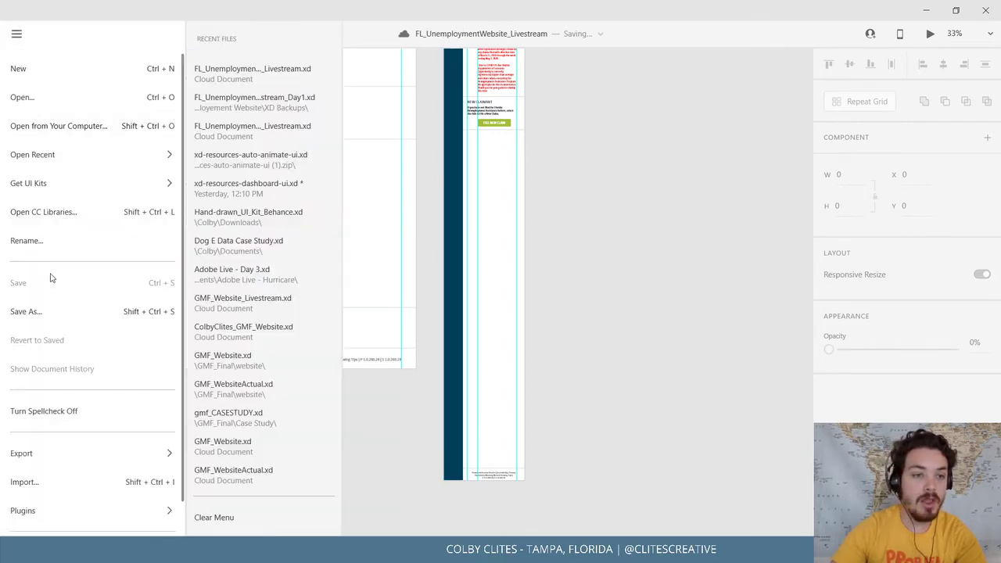
left_click(448, 256)
Copy the desktop EXISTING CLAIMANT LOGIN heading to the iPhone artboard, shrink its text to the NEW CLAIMANT size, and place it at X 107, Y 826.
left_click_drag(413, 234, 333, 340)
scroll(579, 406, "up", 5)
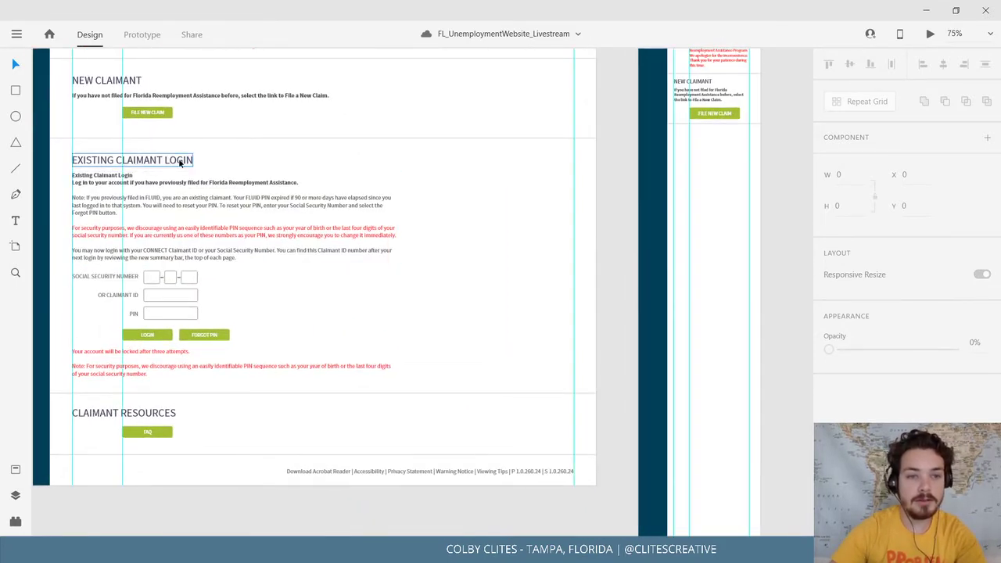
left_click(178, 161)
left_click_drag(167, 162, 767, 169)
left_click_drag(767, 167, 767, 168)
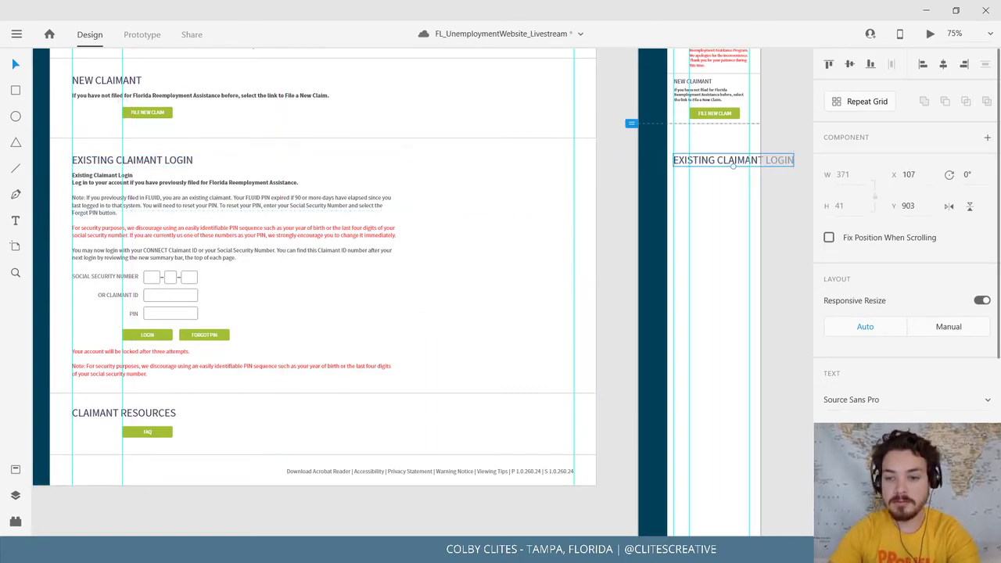
key("Return")
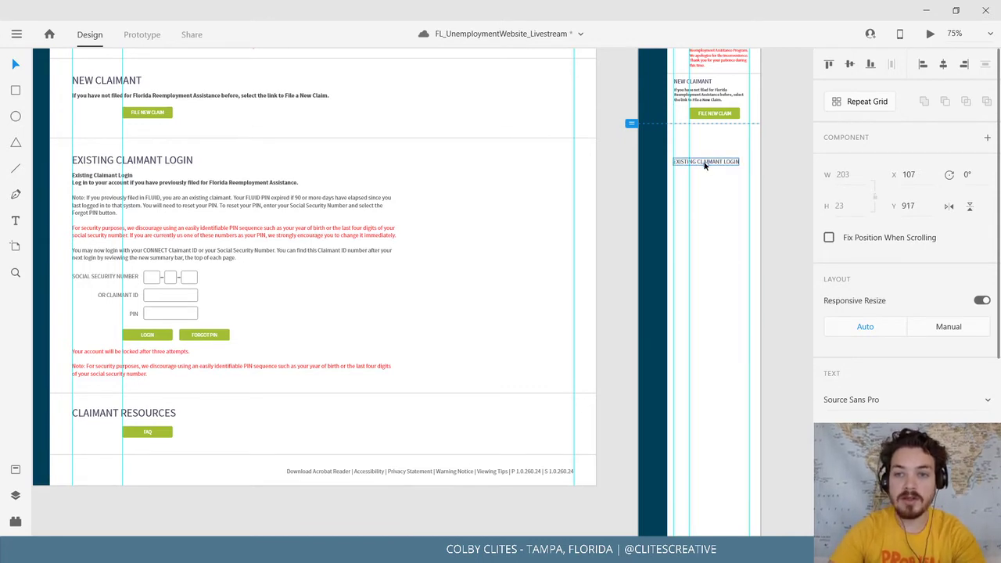
left_click_drag(705, 165, 693, 134)
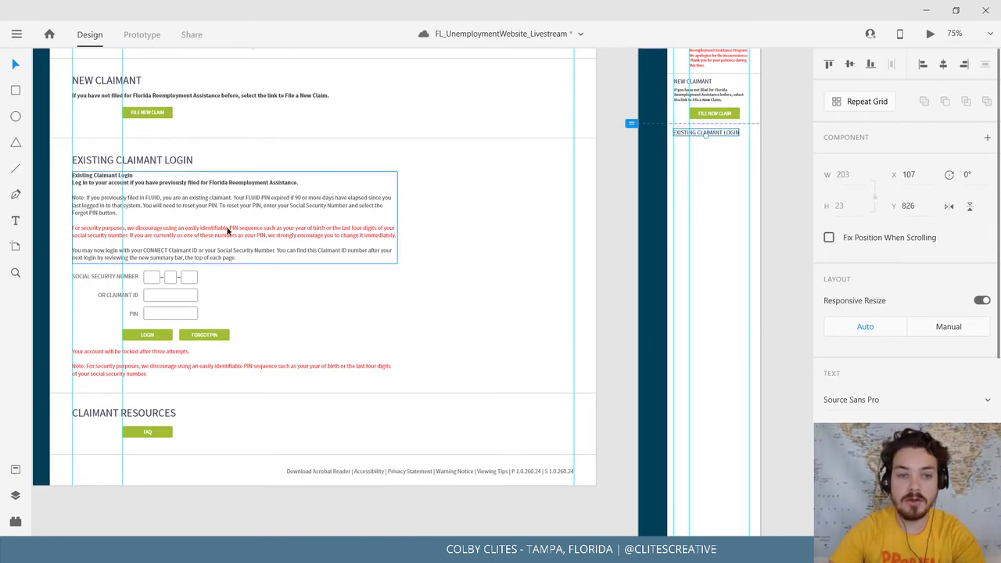
Copy the desktop login instructions text to the iPhone artboard at X 108 and resize its text box to 232 by 992.
left_click(165, 213)
key("alt")
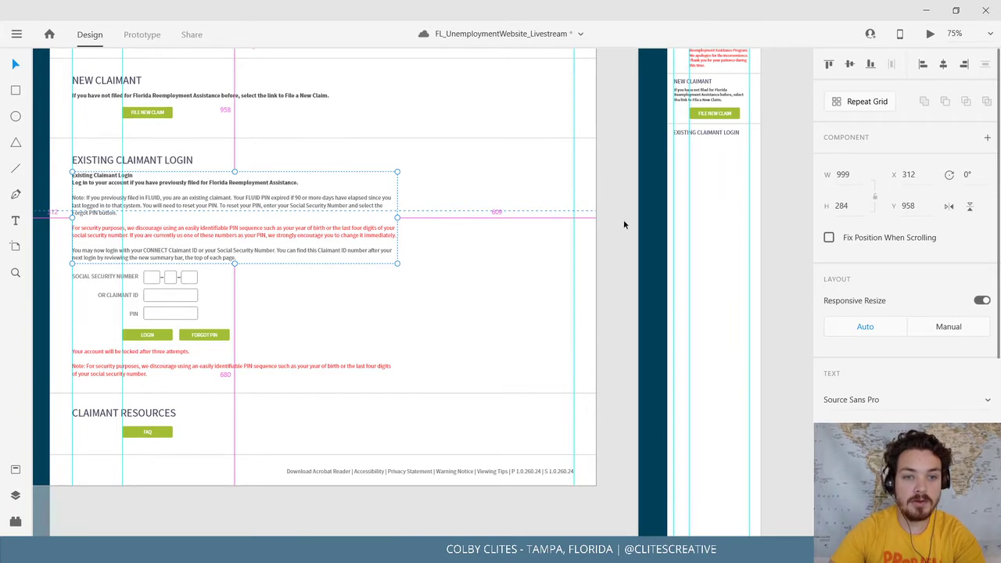
left_click_drag(623, 225, 708, 201)
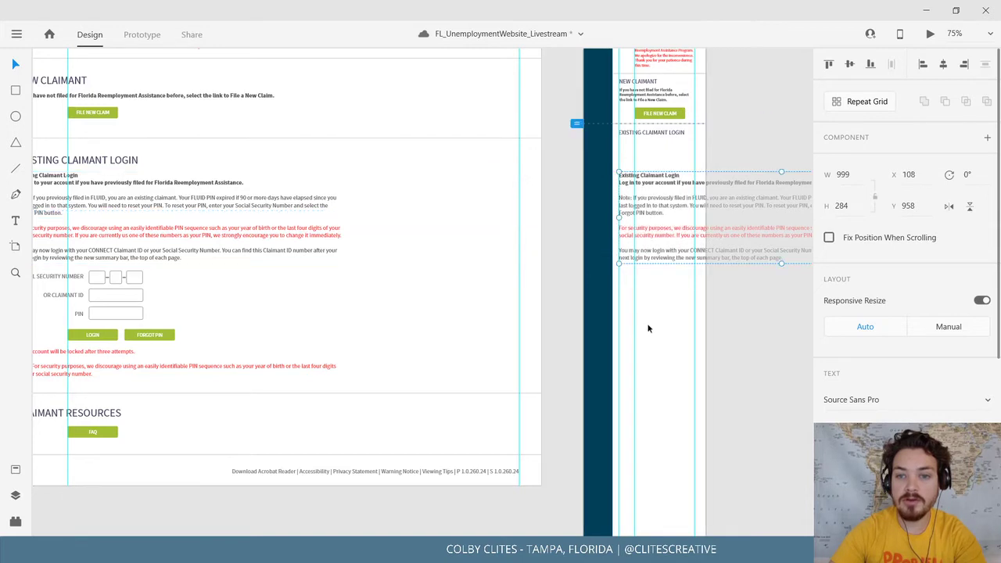
key("space")
left_click_drag(622, 320, 299, 293)
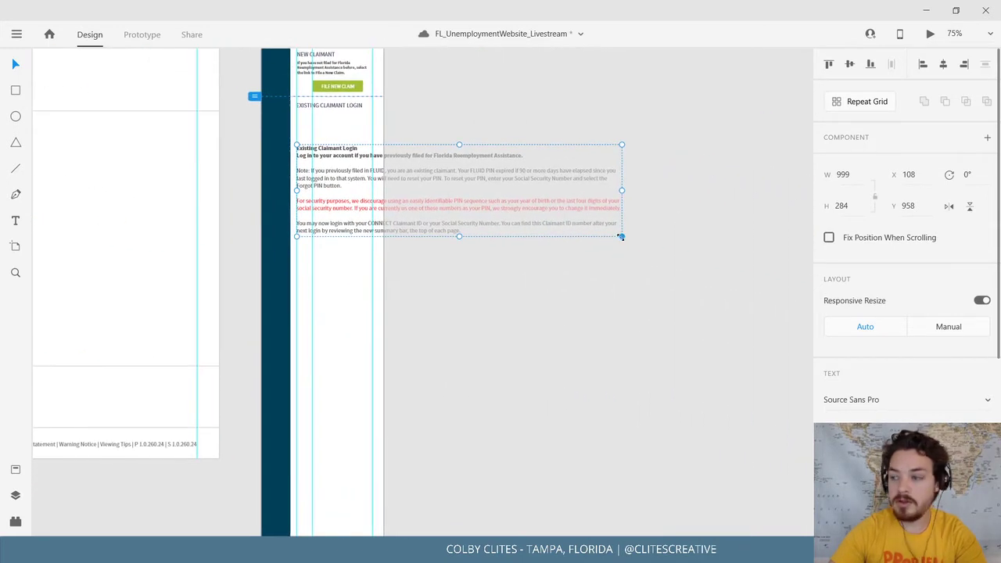
left_click_drag(621, 236, 369, 468)
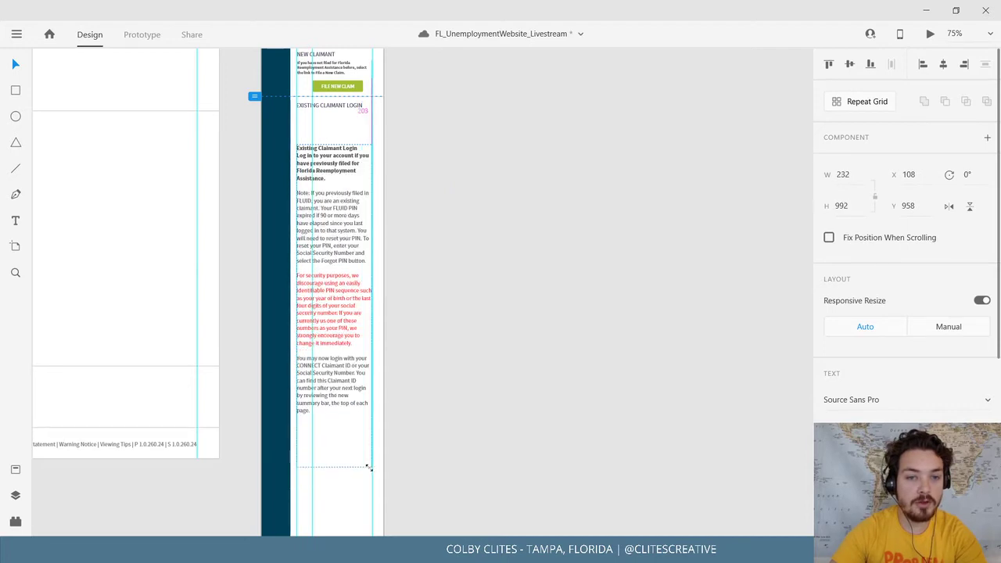
Reduce the font size of the login instructions and move the text block up to Y 864, below the EXISTING CLAIMANT LOGIN heading.
left_click_drag(350, 373, 352, 348)
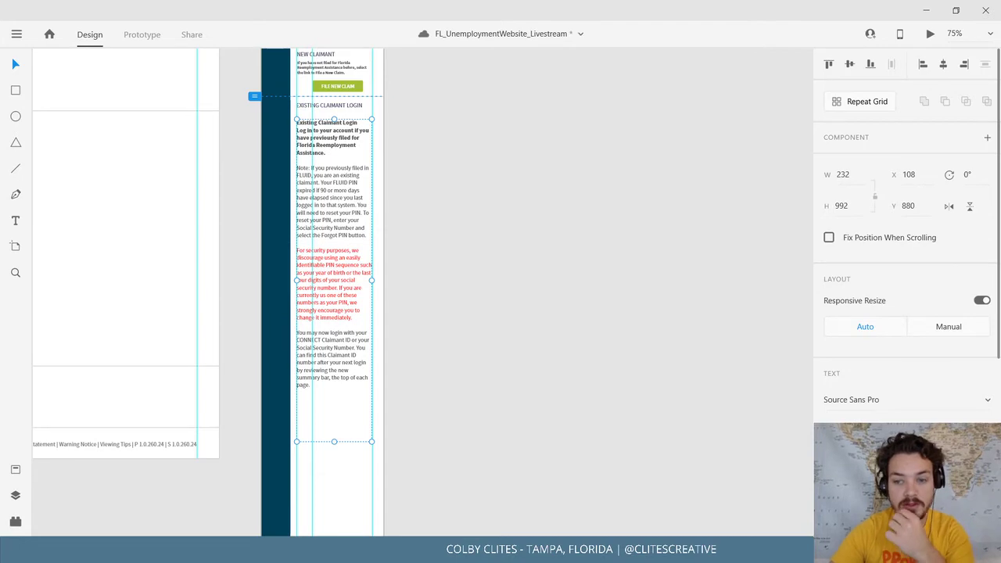
key("Return")
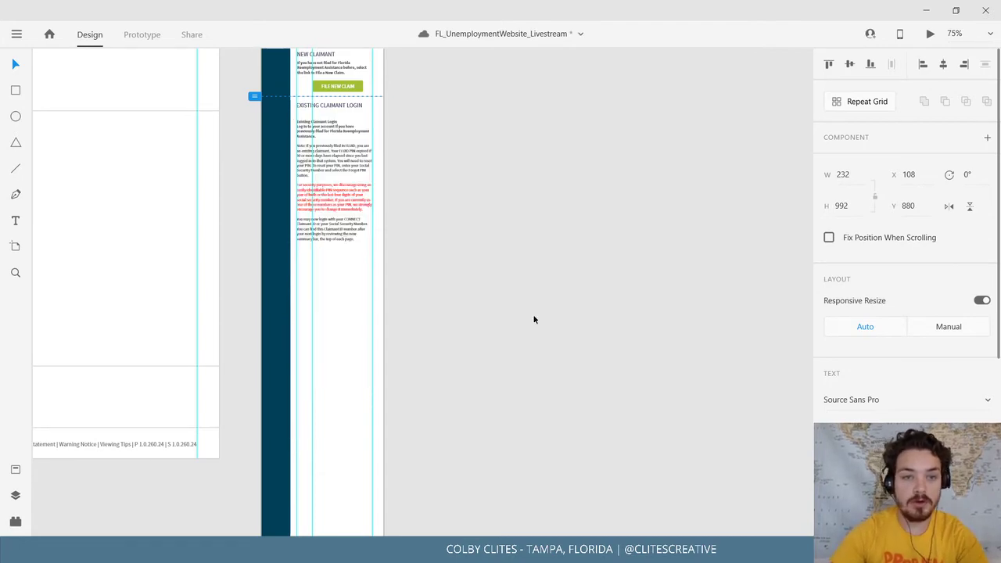
key("space")
left_click_drag(516, 351, 542, 467)
key("ctrl+equal")
key("ctrl+equal")
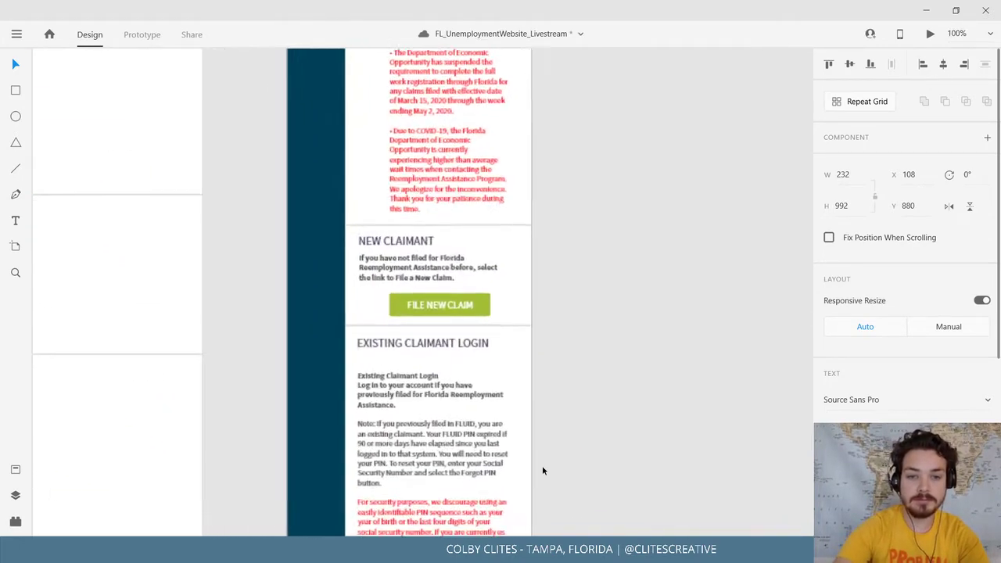
key("ctrl+equal")
key("ctrl+equal")
key("space")
left_click_drag(509, 423, 519, 151)
key("ctrl+minus")
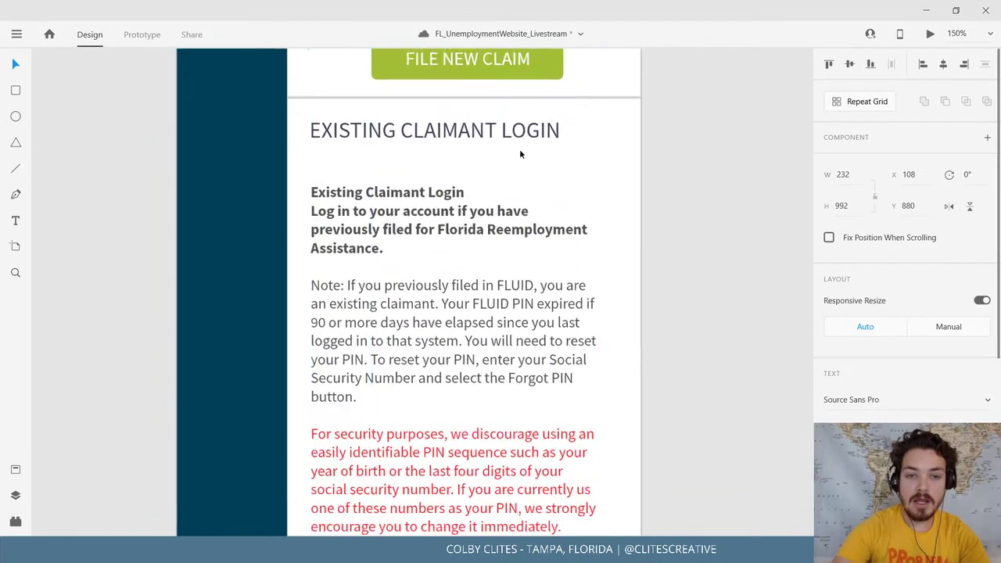
scroll(520, 154, "down", 3)
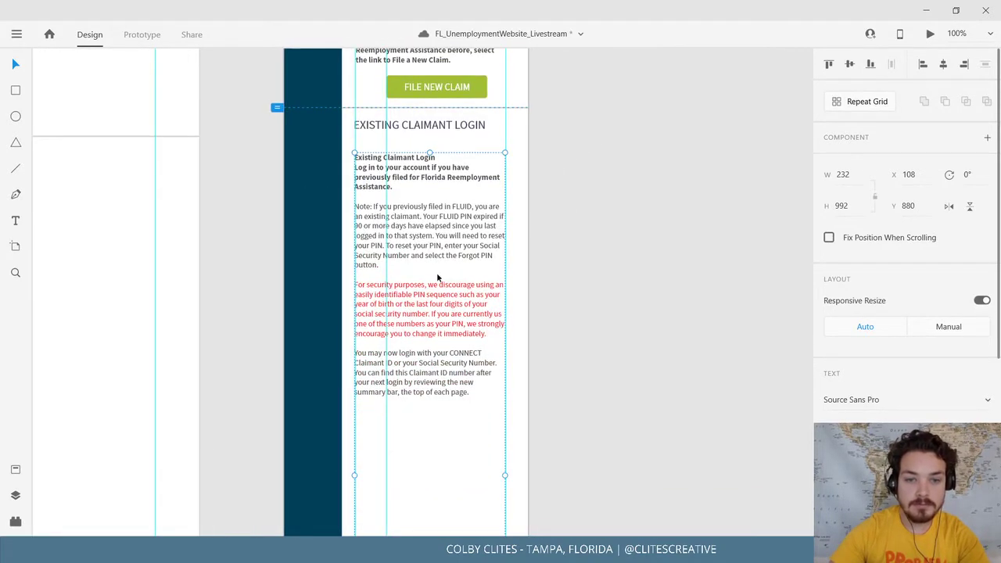
left_click_drag(448, 249, 449, 241)
Insert a blank line after the bold Existing Claimant Login line and adjust the spacing below the heading, leaving the text block at Y 864.
double_click(443, 146)
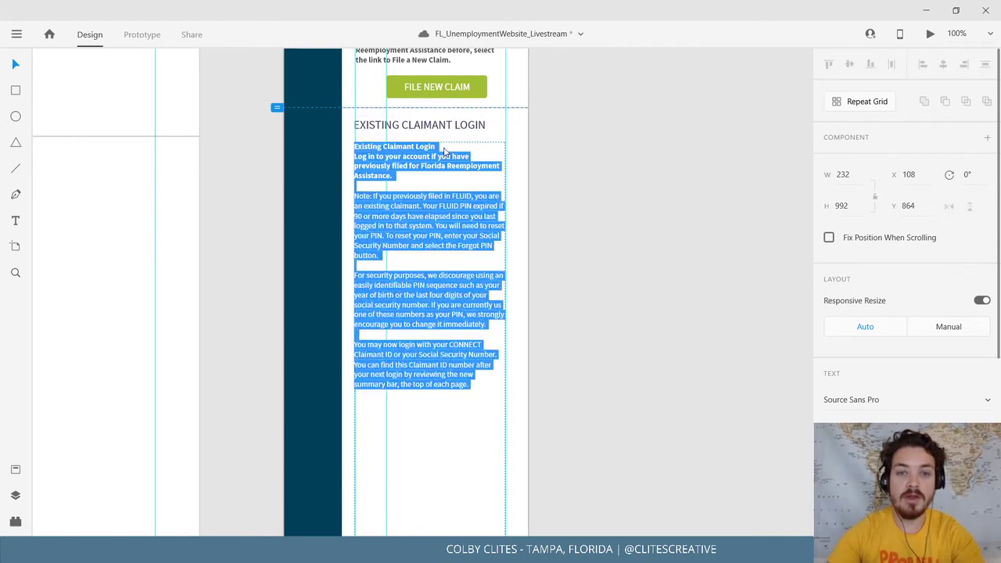
left_click(442, 145)
key("Return")
left_click(11, 62)
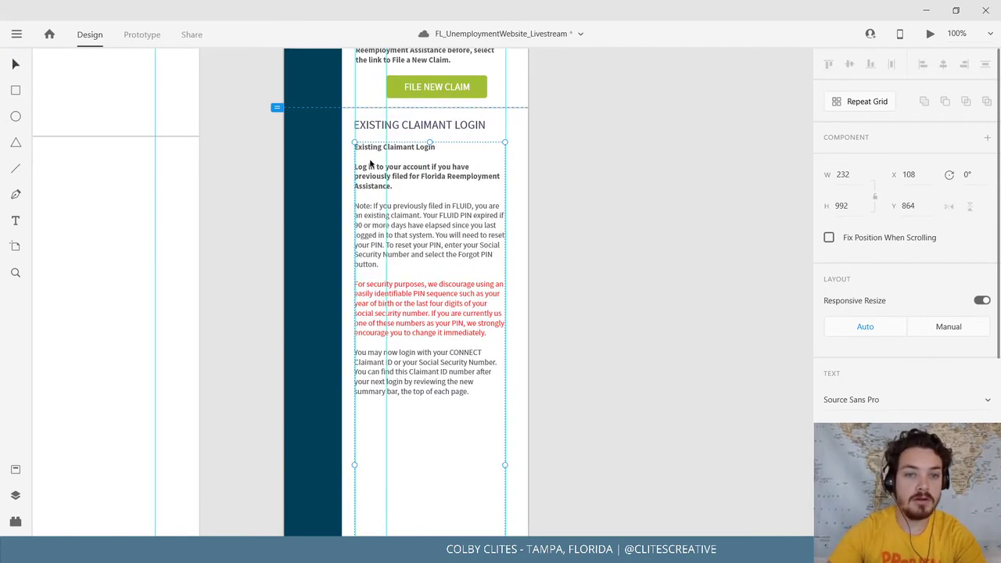
key("Escape")
left_click_drag(419, 292, 420, 287)
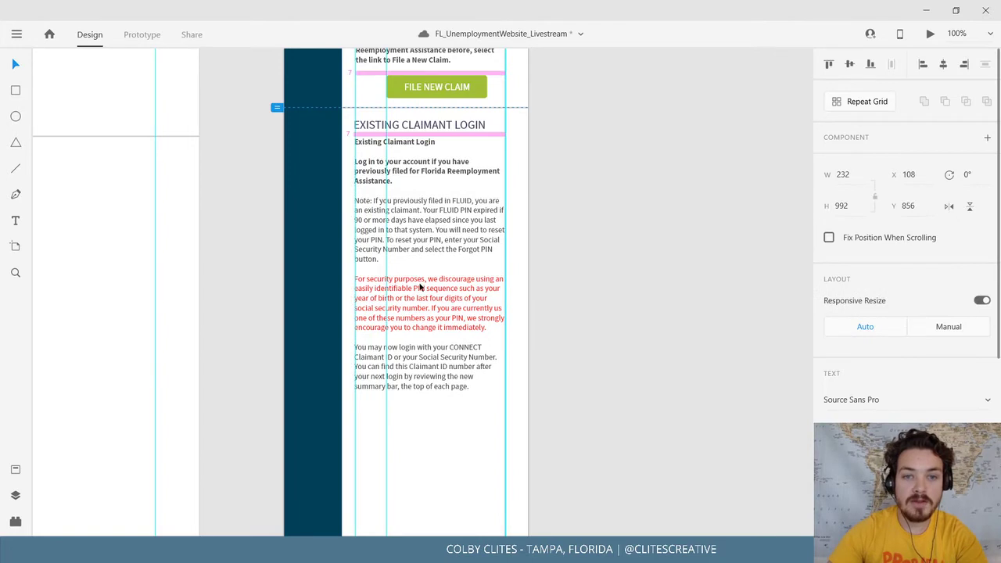
left_click(625, 307)
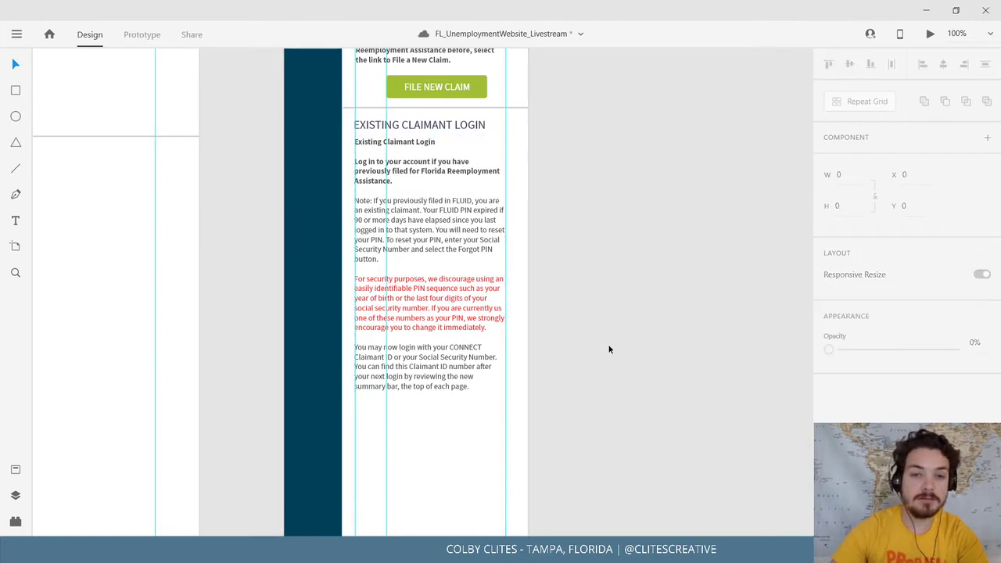
left_click_drag(614, 331, 585, 376)
left_click_drag(367, 282, 366, 287)
left_click(672, 329)
Shorten the login instructions text box to a height of 400.
left_click_drag(611, 424, 606, 313)
left_click(459, 380)
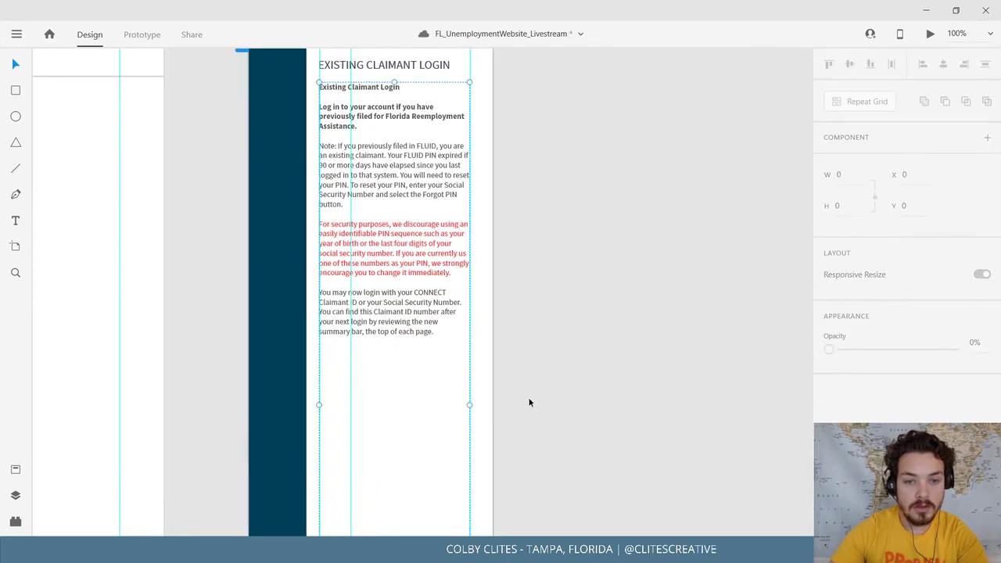
scroll(590, 409, "down", 3)
key("ctrl+minus")
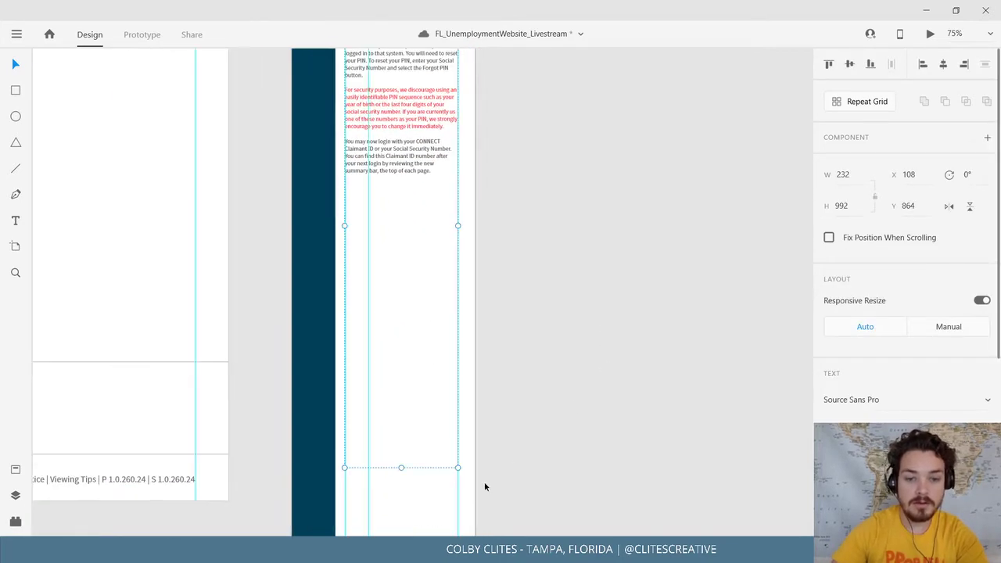
left_click_drag(402, 467, 418, 248)
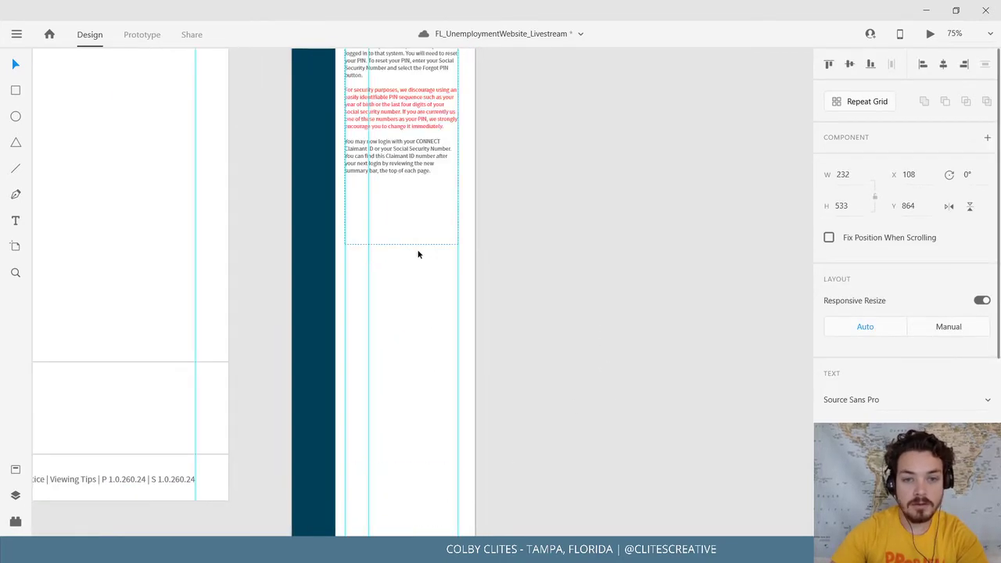
key("ctrl+z")
left_click_drag(401, 467, 402, 397)
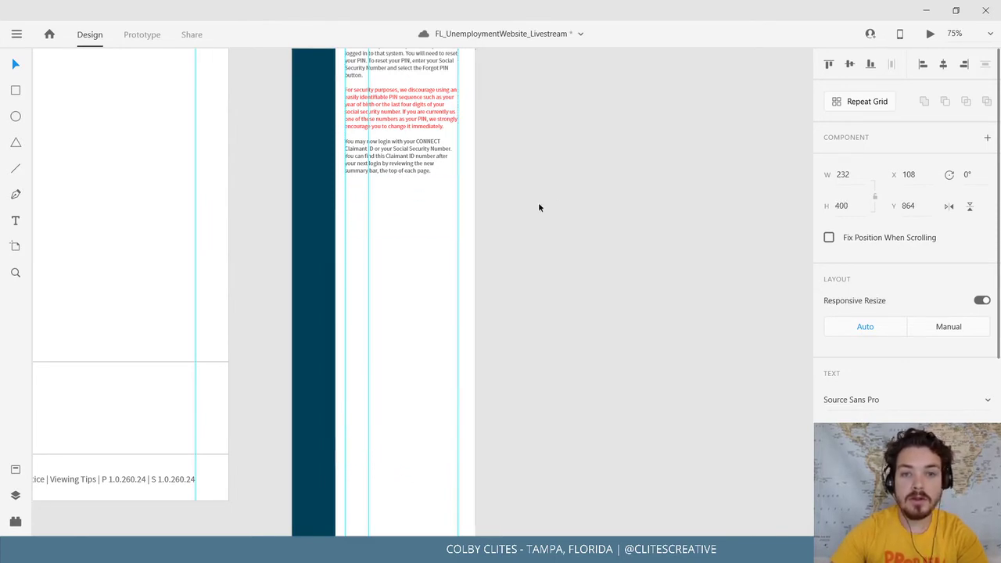
Copy the desktop login form with its Social Security, Claimant ID and PIN fields and buttons, and paste it into the iPhone artboard.
left_click_drag(538, 206, 547, 435)
left_click_drag(533, 322, 554, 261)
left_click_drag(345, 395, 575, 357)
left_click_drag(313, 364, 576, 268)
scroll(594, 281, "left", 3)
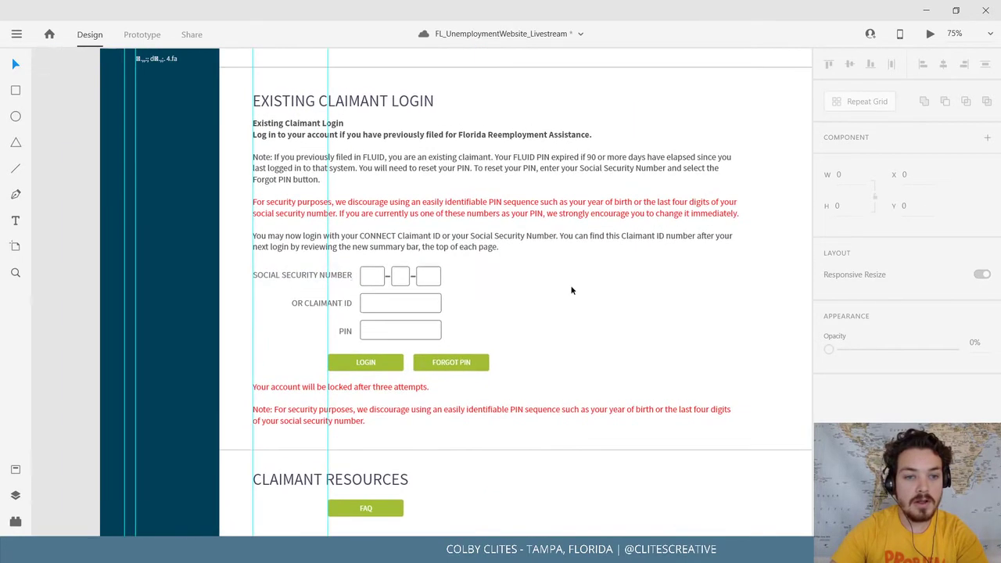
left_click(305, 279)
left_click_drag(544, 319, 6, 324)
left_click_drag(634, 273, 277, 507)
left_click_drag(259, 125, 376, 506)
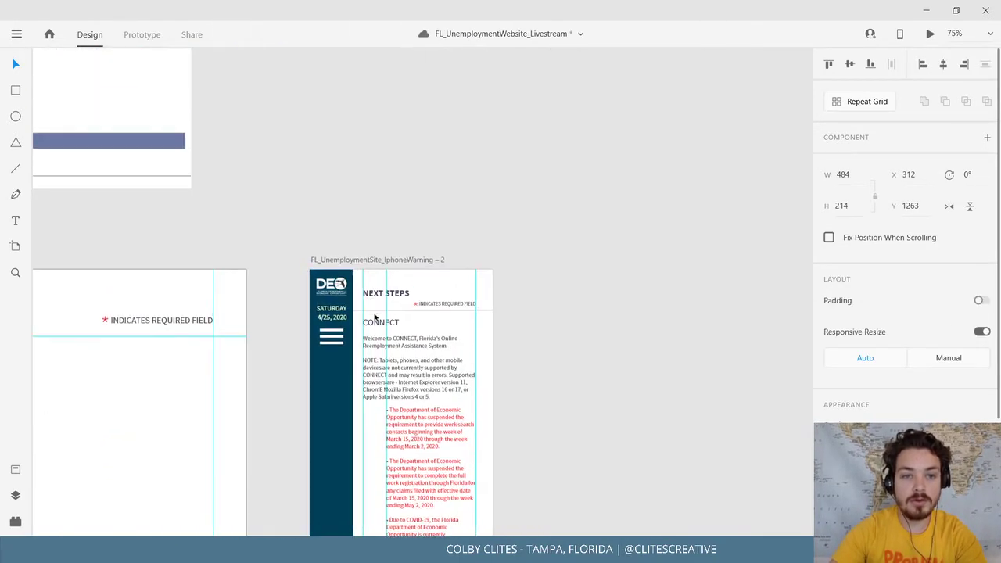
left_click(375, 263)
key("ctrl+v")
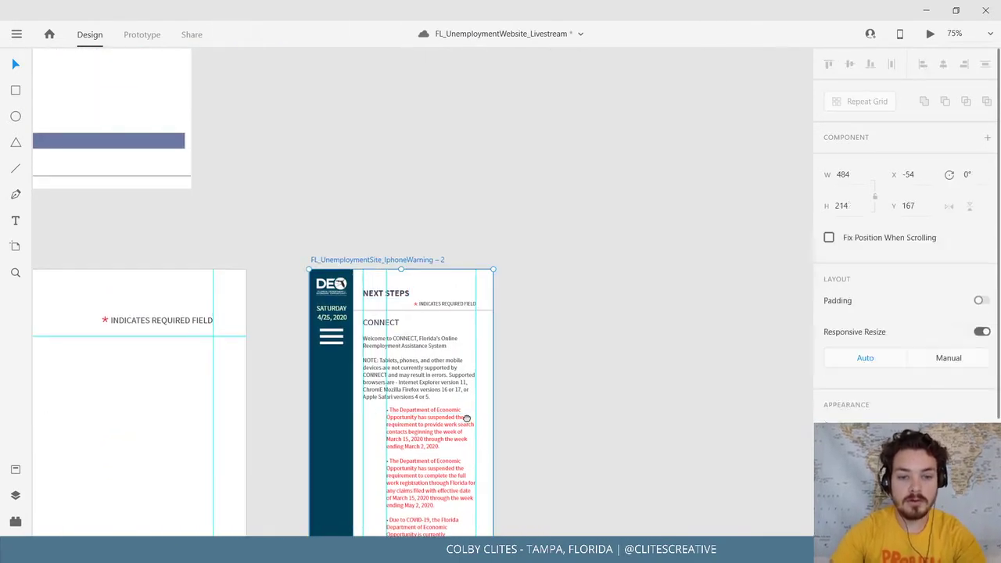
Move the pasted login form below the login instructions, at X -85 and Y 1309.
scroll(465, 418, "down", 5)
left_click_drag(495, 133, 479, 466)
left_click_drag(511, 418, 522, 141)
left_click_drag(480, 191, 481, 415)
scroll(570, 422, "down", 1)
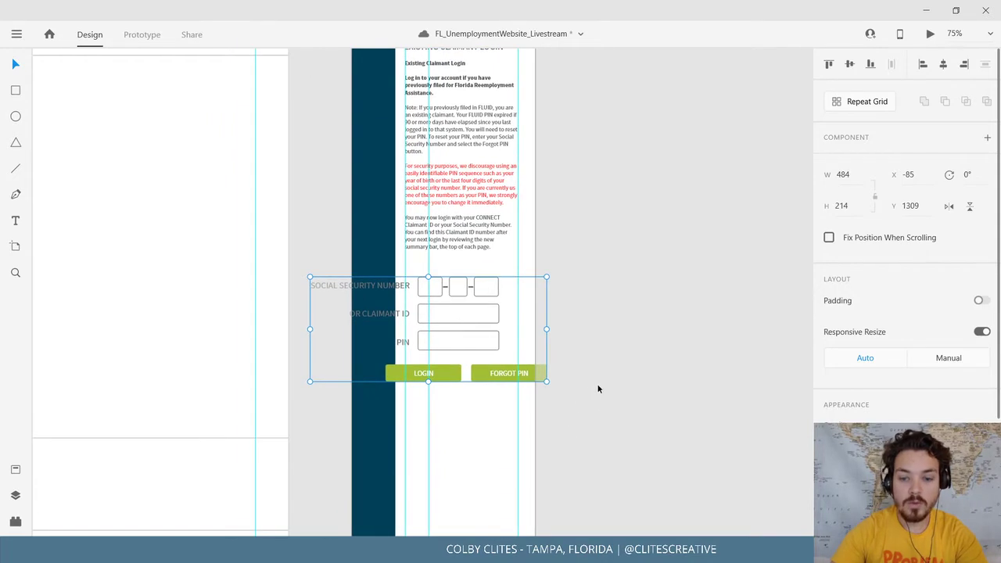
key("ctrl+equal")
key("ctrl+equal")
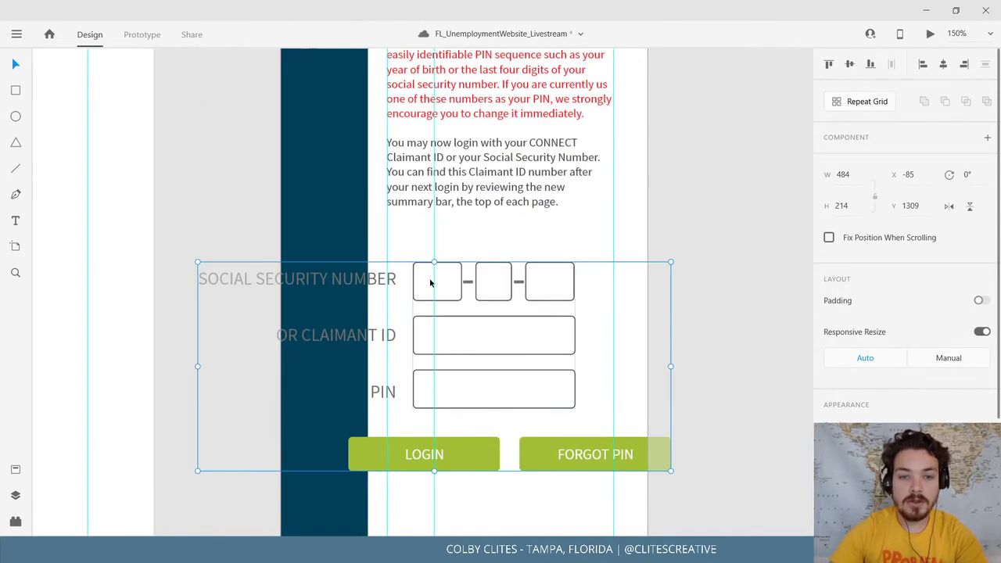
Ungroup the pasted login form and move its block of input fields against the outer guide, at X 173.67 and Y 1320.
right_click(454, 284)
left_click(480, 242)
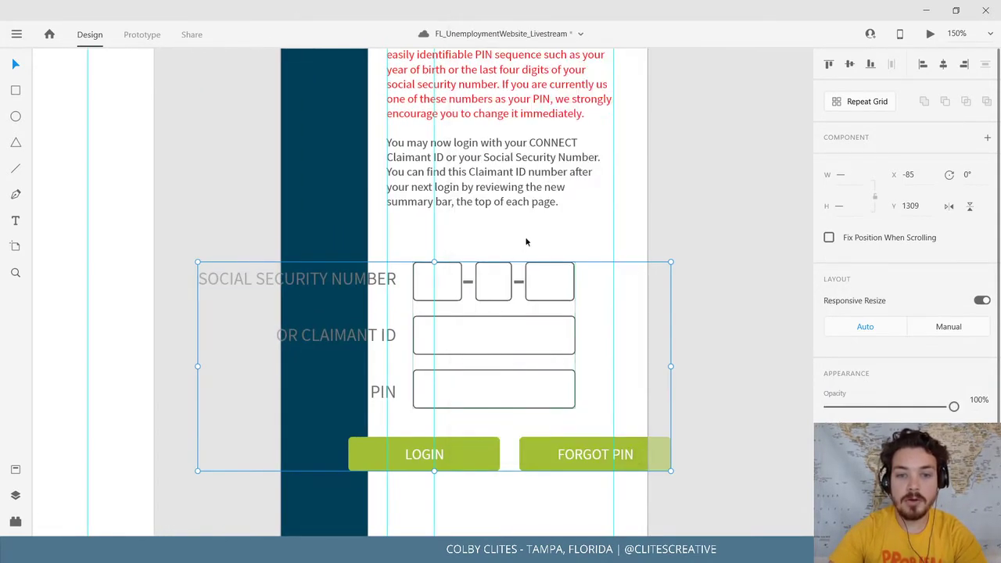
left_click(713, 267)
left_click(553, 286)
left_click_drag(553, 286, 592, 292)
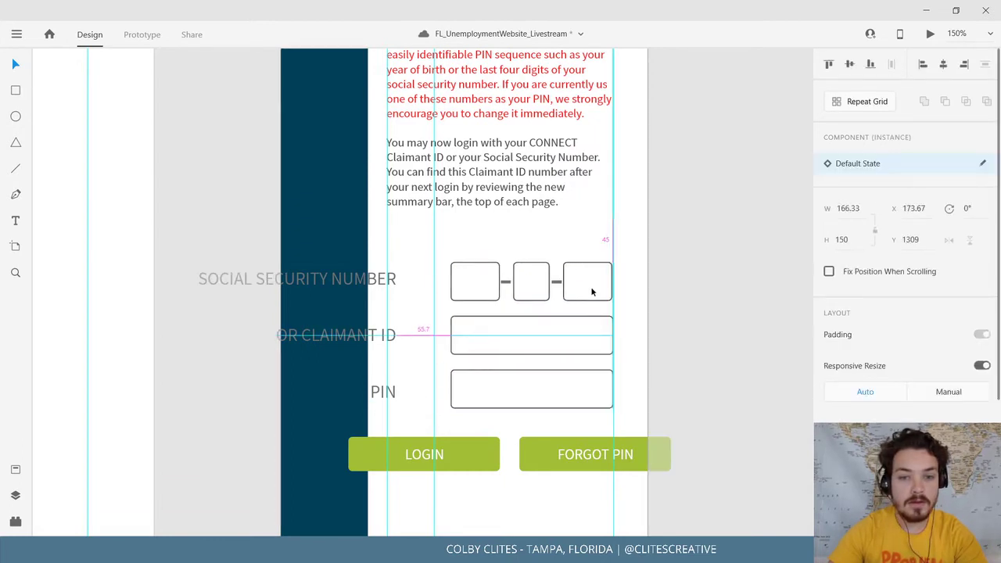
mouse_move(592, 292)
left_mouse_down()
mouse_move(593, 264)
mouse_move(589, 304)
left_mouse_up()
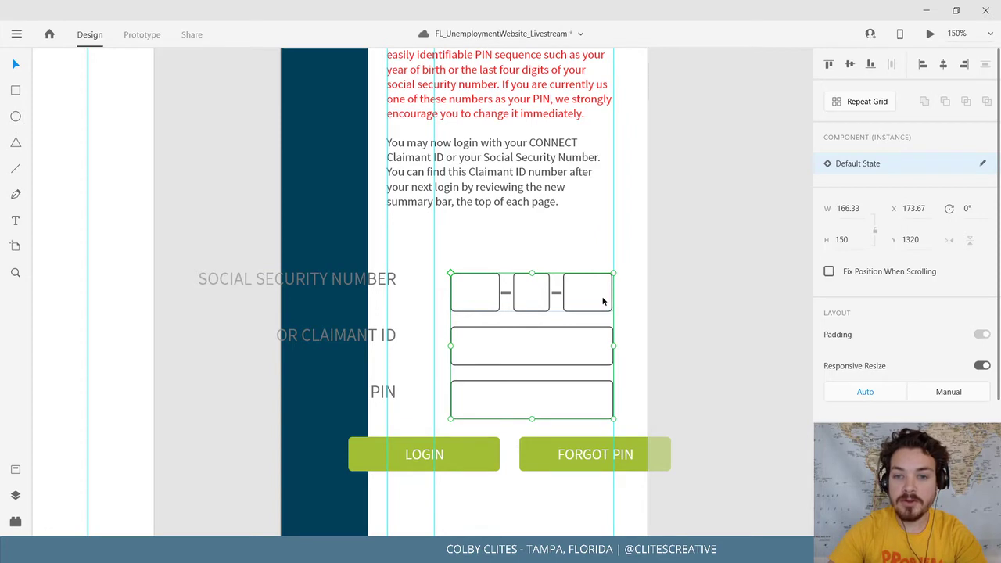
Ungroup the input-field component so the Social Security, Claimant ID and PIN fields can be moved separately.
right_click(603, 302)
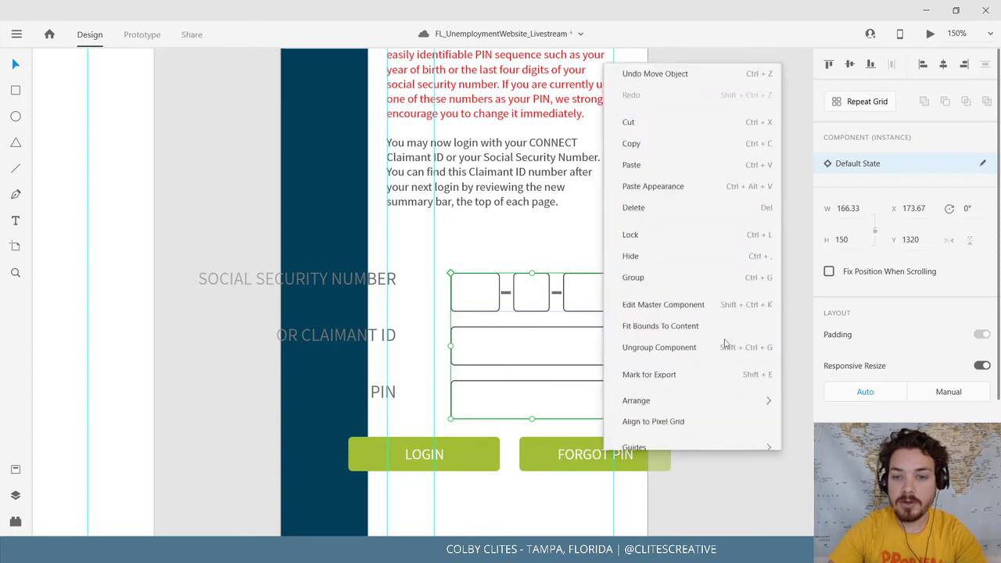
left_click(755, 474)
left_click(615, 305)
left_click(595, 297)
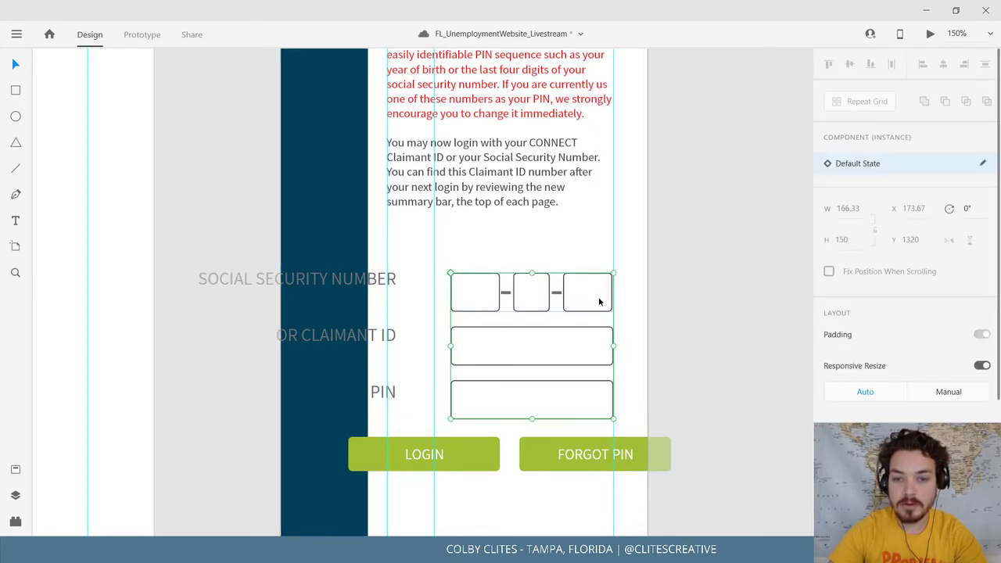
right_click(566, 312)
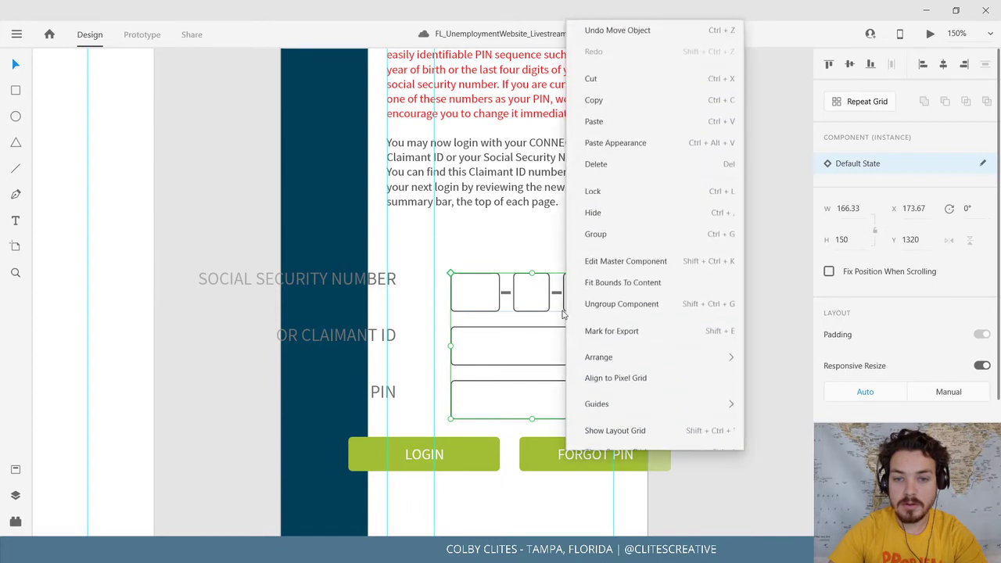
left_click(622, 291)
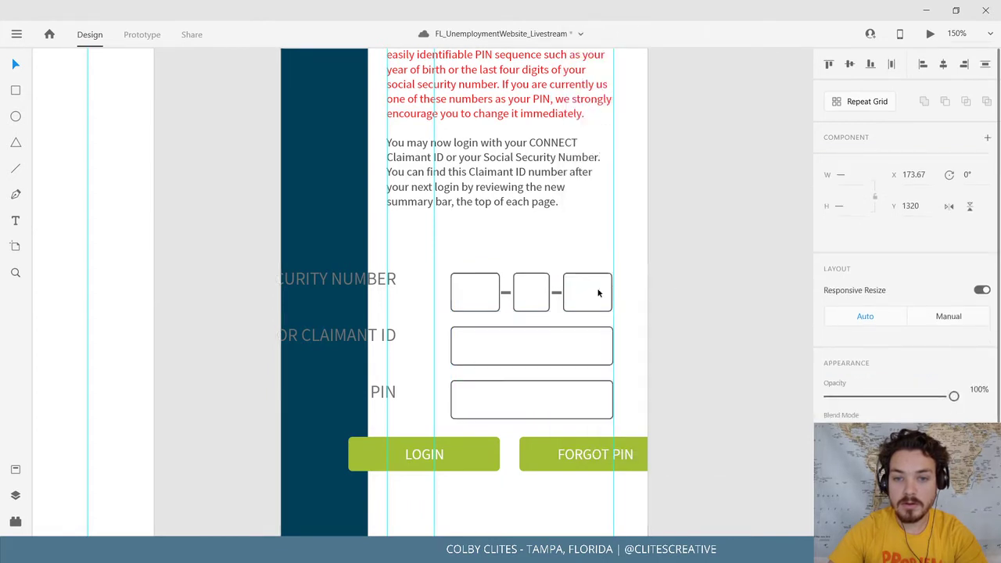
Stack the Social Security Number label at X 109, Y 1276 above its three boxes at X 157, Y 1308.
left_click(580, 306)
left_click_drag(580, 306, 580, 284)
key("ctrl+z")
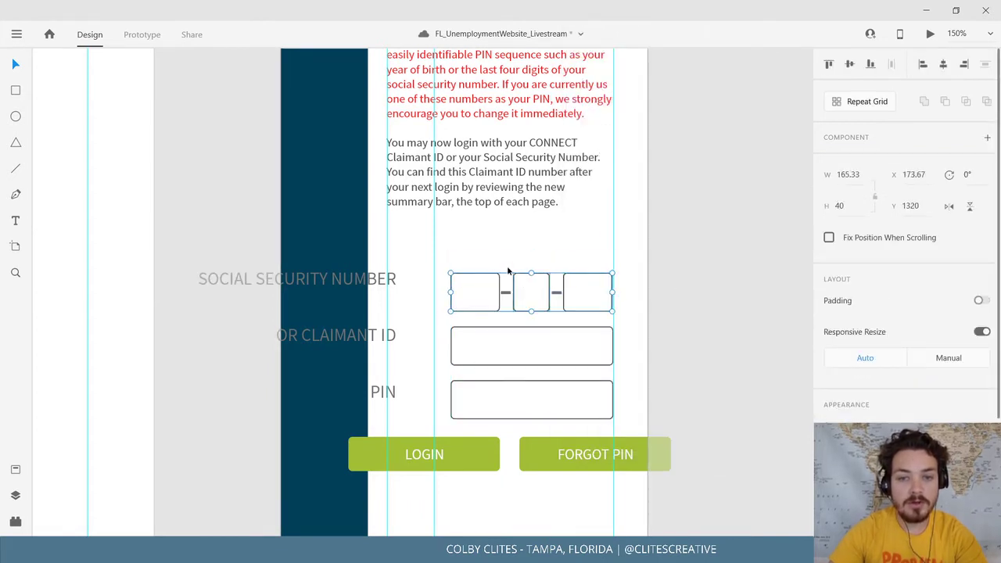
left_click_drag(479, 255, 581, 290)
key("ctrl+g")
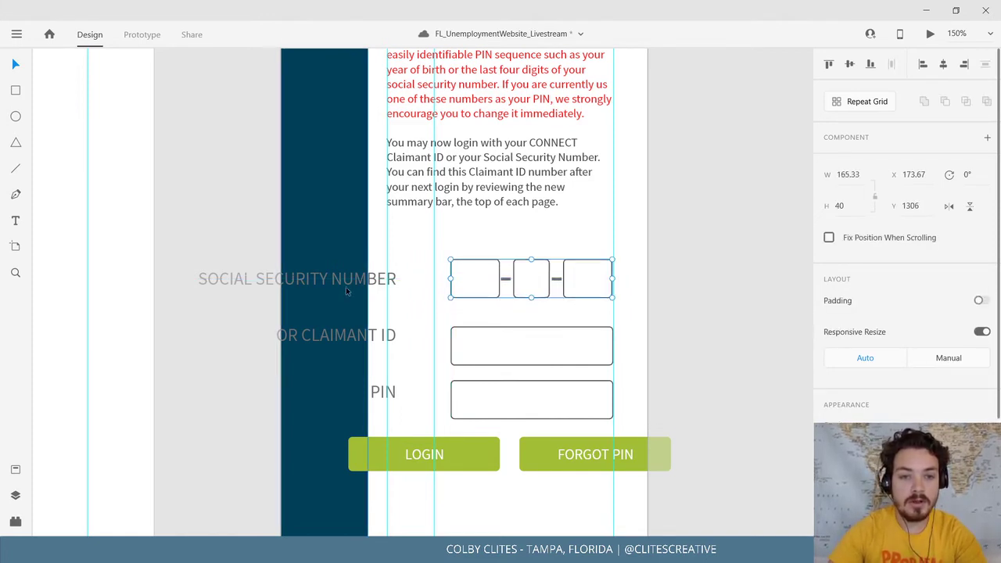
left_click_drag(366, 274, 536, 250)
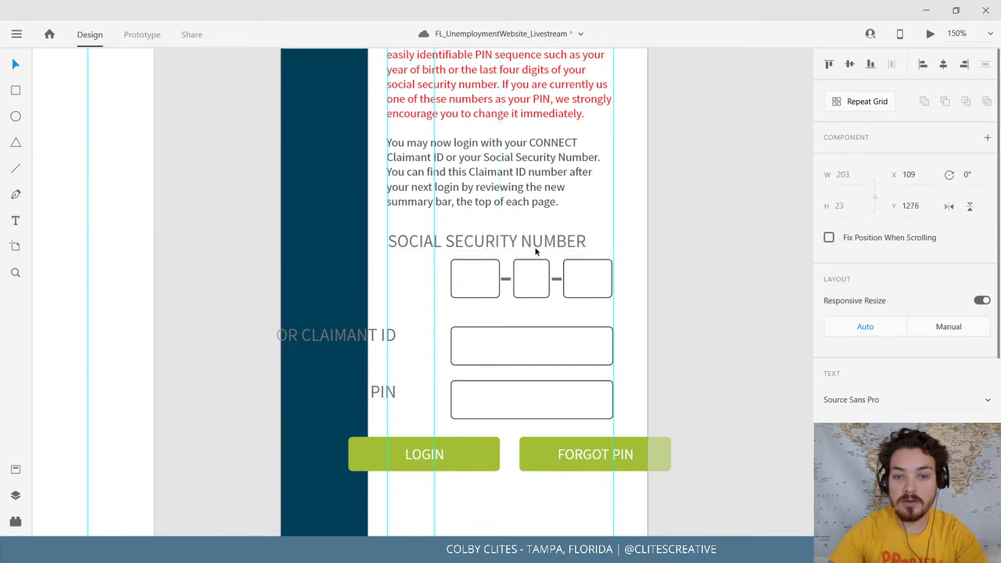
mouse_move(585, 280)
left_mouse_down()
mouse_move(536, 290)
mouse_move(570, 288)
left_mouse_up()
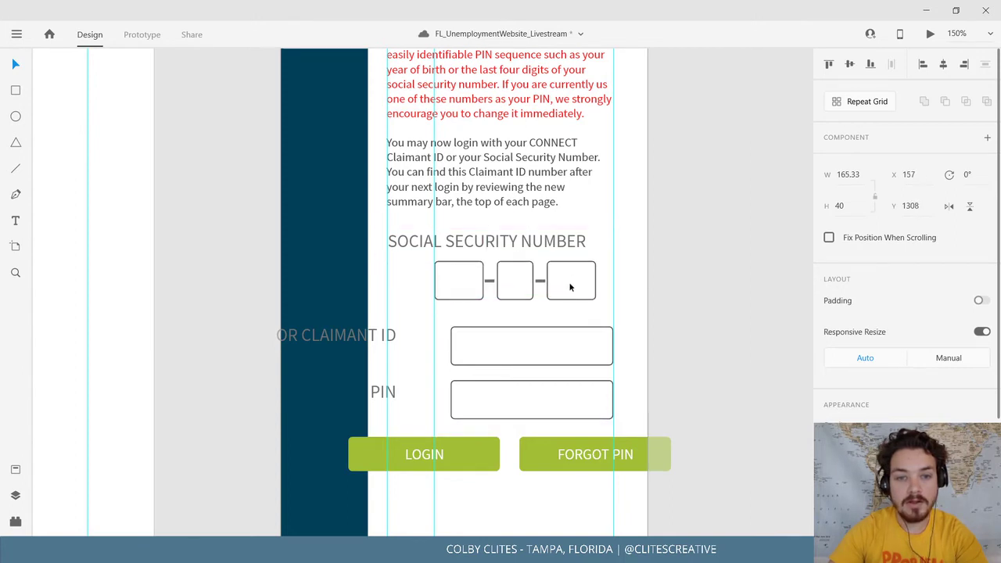
Place the Claimant ID and PIN labels at X 109, Y 1352 and 1419, each above its own field aligned with the Social Security boxes.
left_click_drag(368, 337, 477, 316)
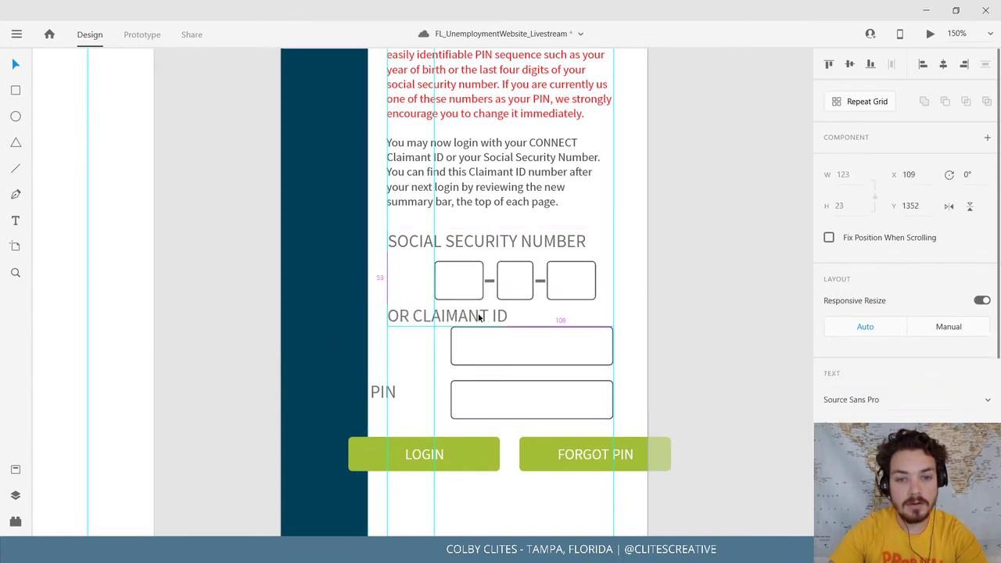
left_click_drag(521, 344, 506, 353)
left_click_drag(396, 396, 415, 384)
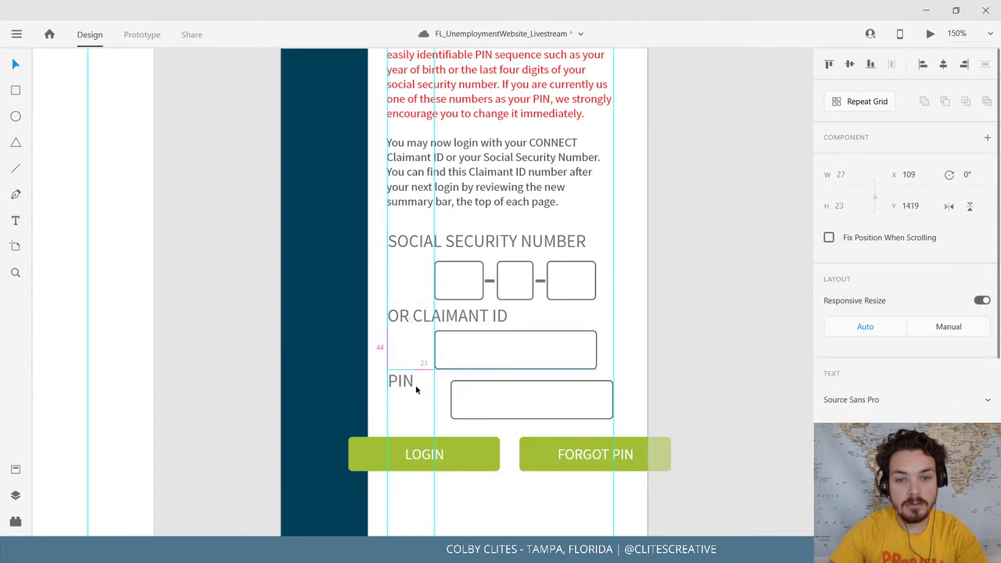
left_click_drag(503, 399, 483, 414)
left_click(722, 384)
Move the Login and Forgot PIN buttons below the PIN field at X 109, Y 1502 and scale the pair to 231 by 24.
scroll(714, 313, "down", 3)
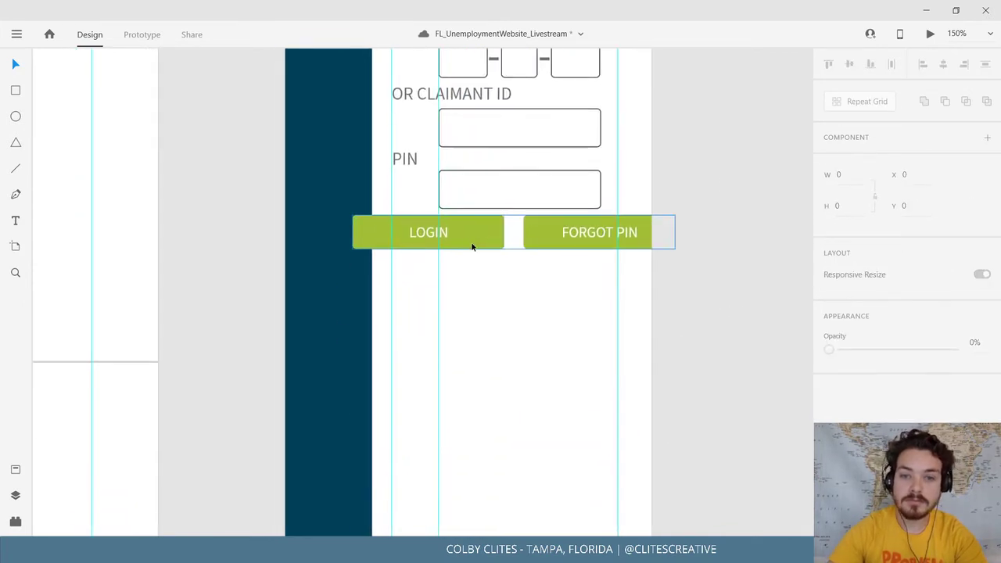
left_click_drag(472, 247, 511, 270)
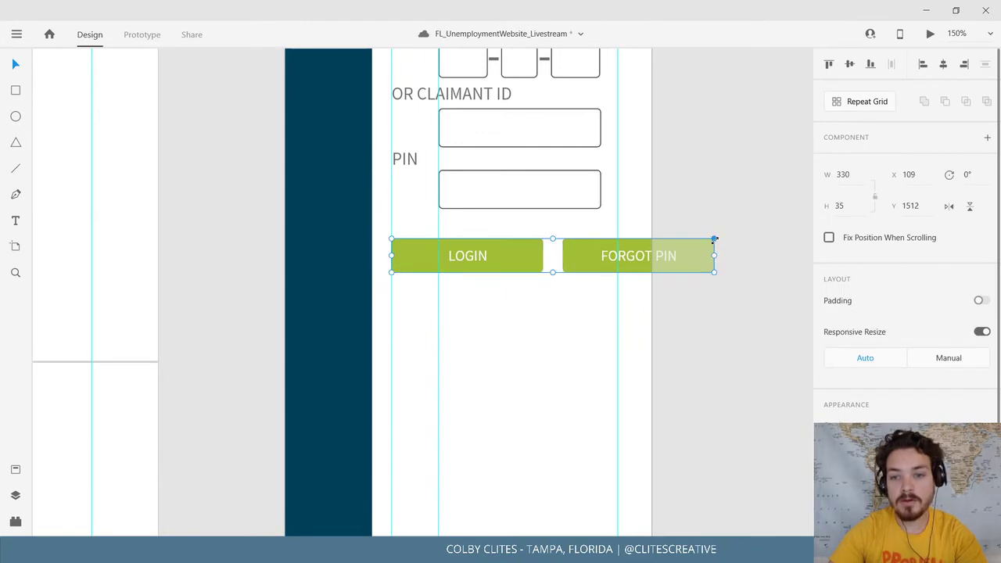
left_click_drag(714, 239, 574, 239)
double_click(594, 244)
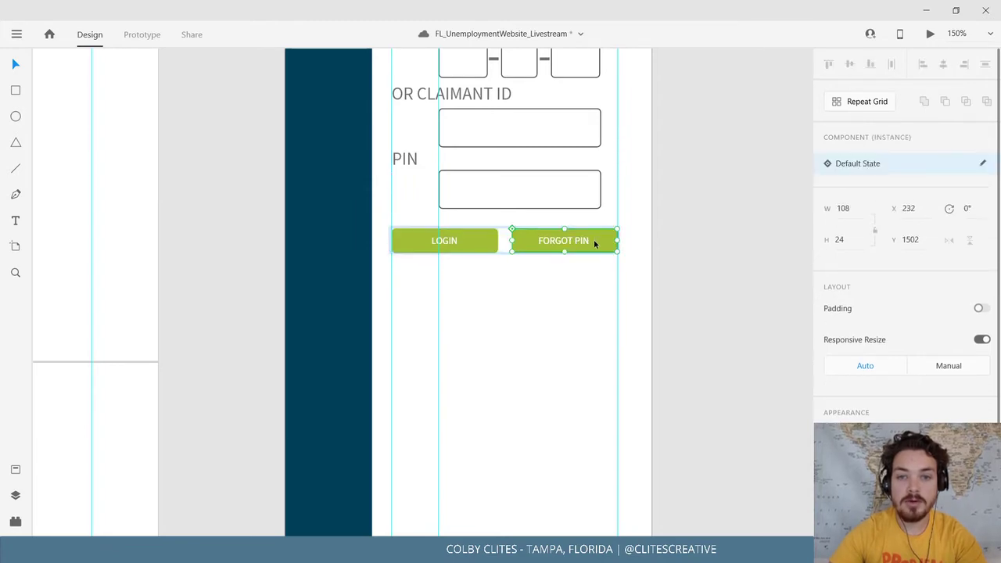
left_click(706, 239)
Move the File New Claim button beneath the Login button at X 110, Y 1539 and resize it to 109 by 25.
scroll(633, 353, "up", 10)
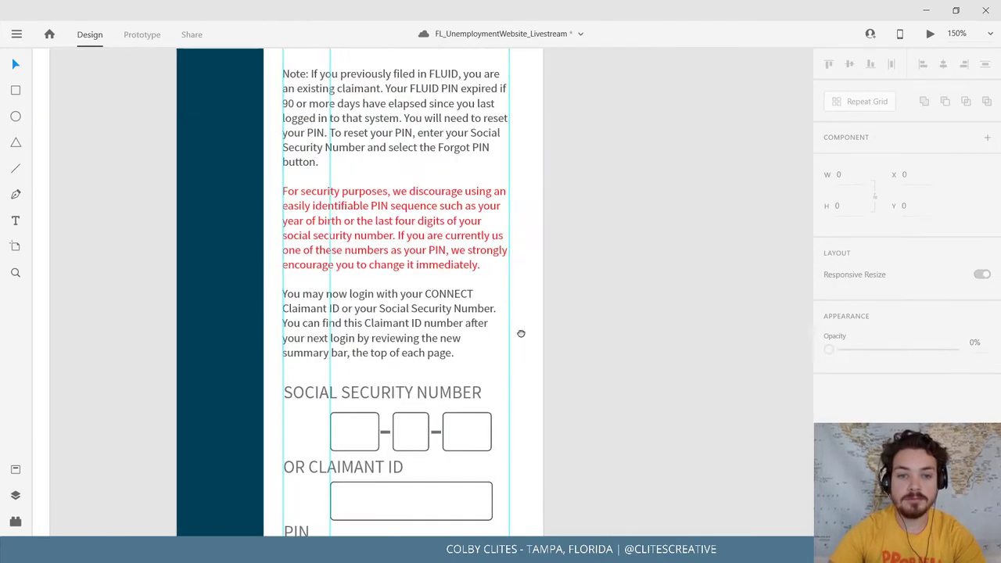
scroll(538, 418, "up", 6)
scroll(384, 149, "down", 1)
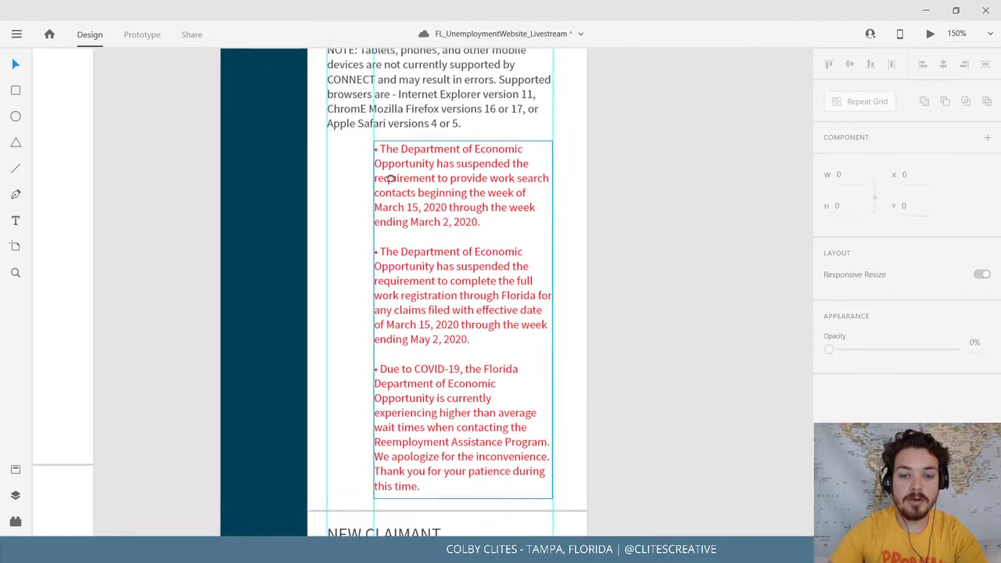
key("ctrl+minus")
scroll(536, 118, "down", 5)
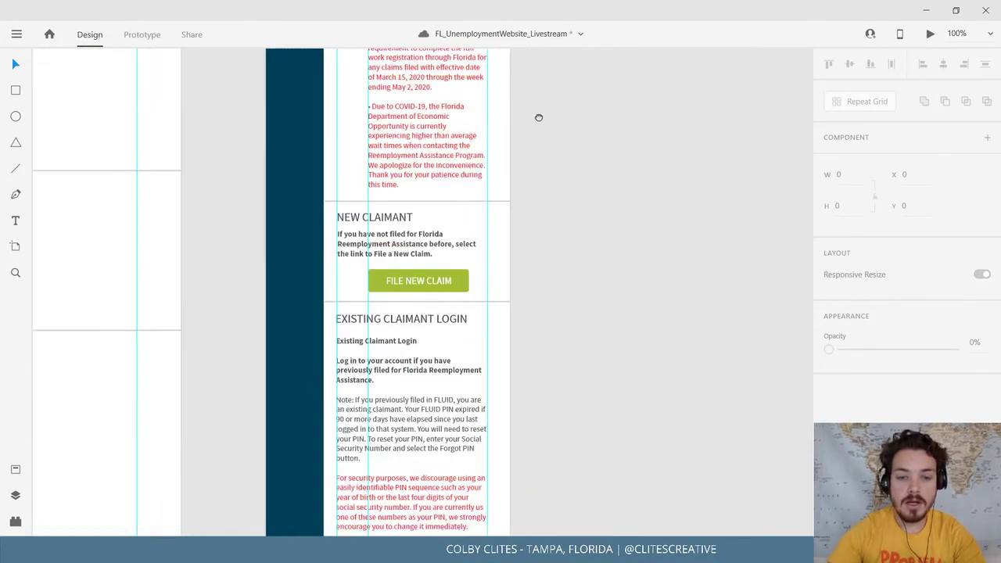
scroll(525, 190, "down", 2)
left_click(472, 90)
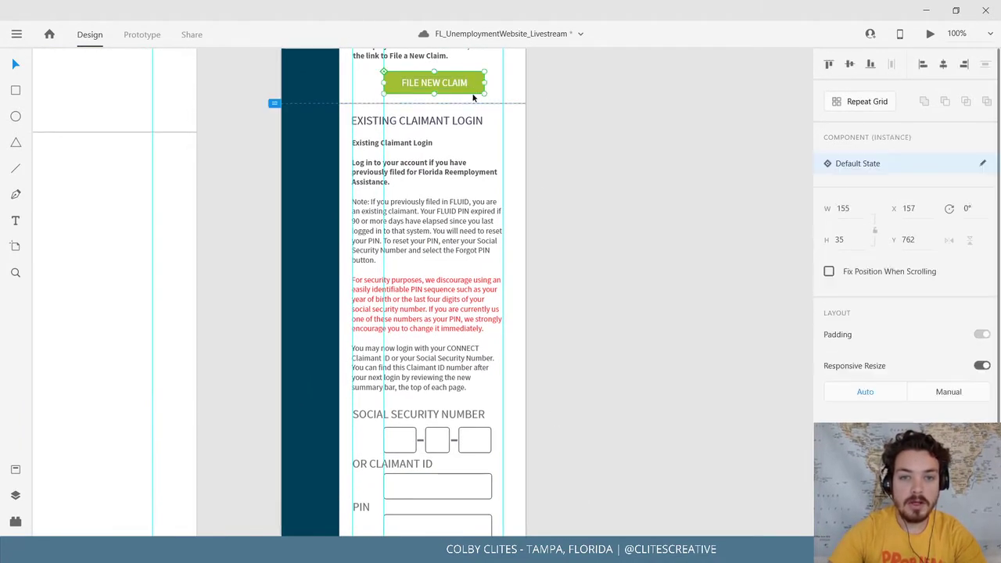
left_click_drag(470, 82, 465, 414)
key("ctrl+plus")
key("ctrl+plus")
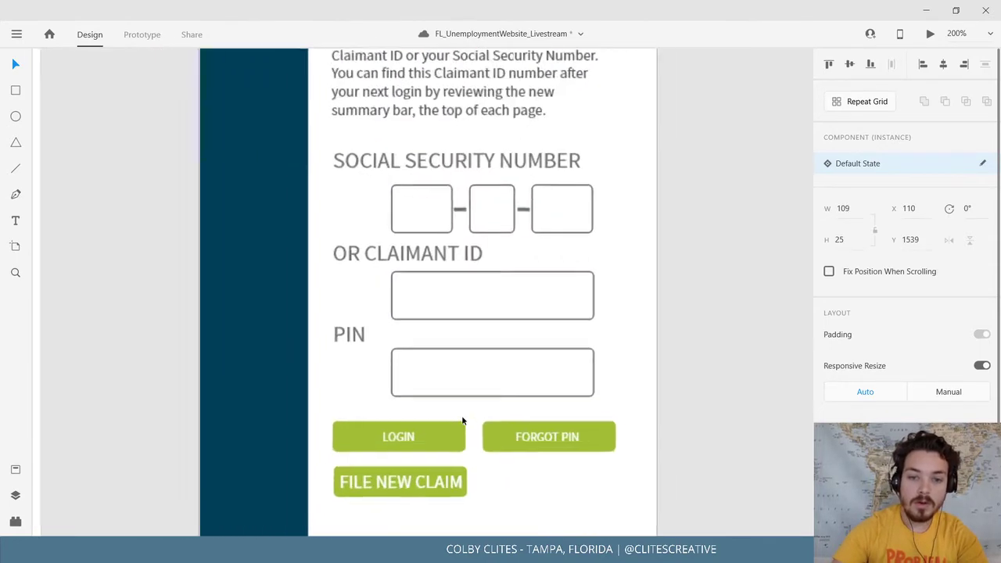
Check the Login button's label text and reduce the File New Claim label to match its size.
left_click_drag(445, 383, 427, 187)
double_click(385, 252)
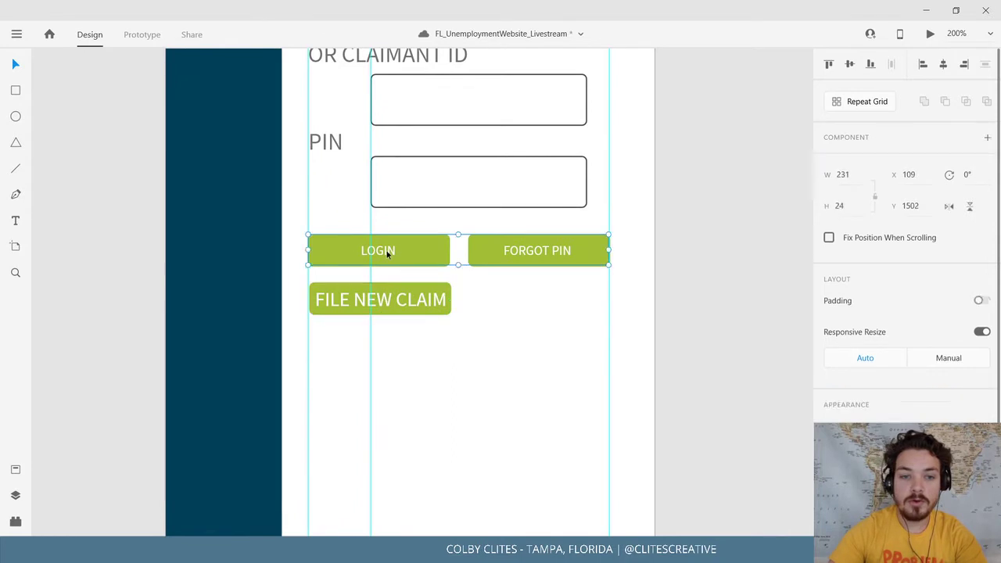
left_click(384, 250)
left_click(384, 250)
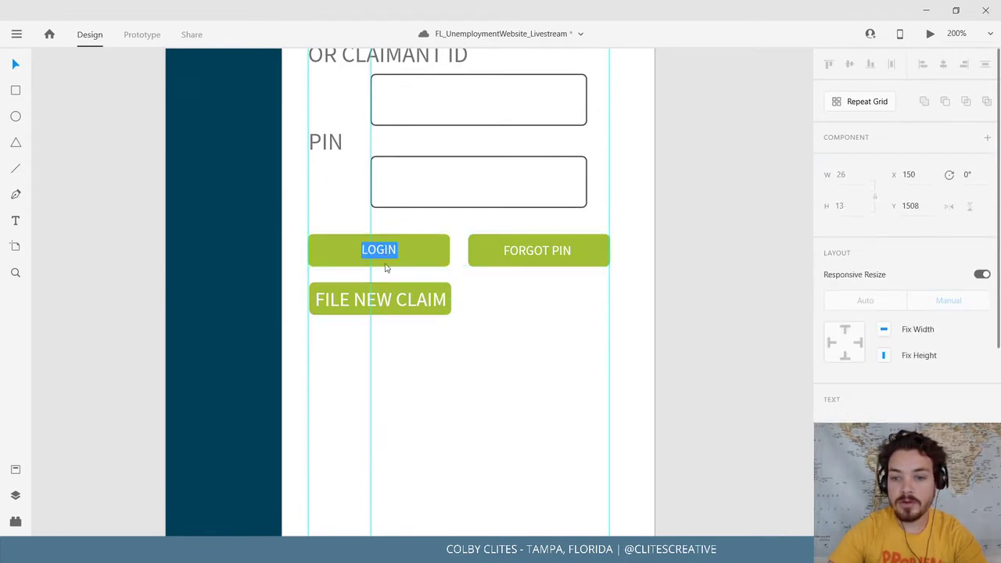
left_click(363, 299)
left_click(363, 299)
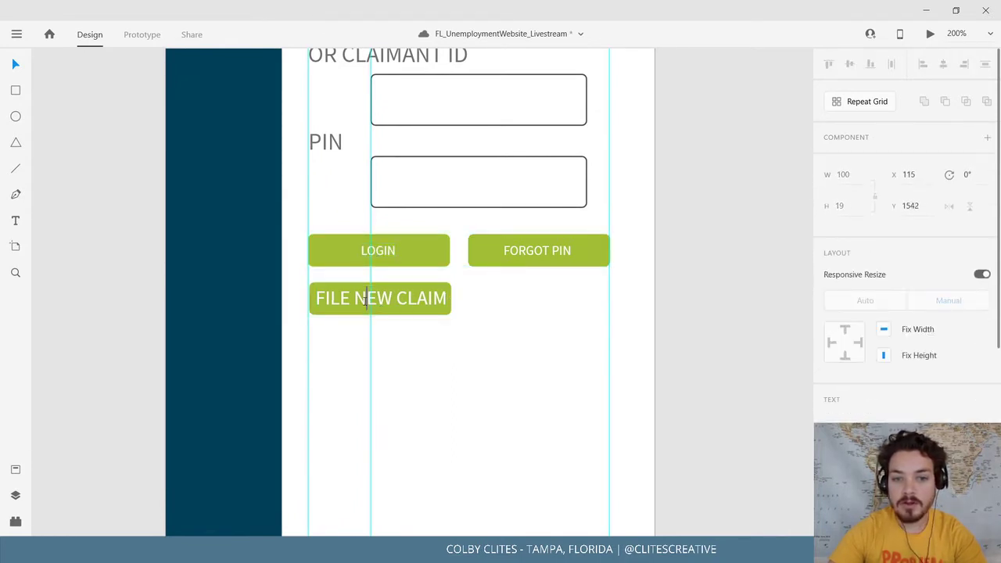
double_click(364, 300)
key("Escape")
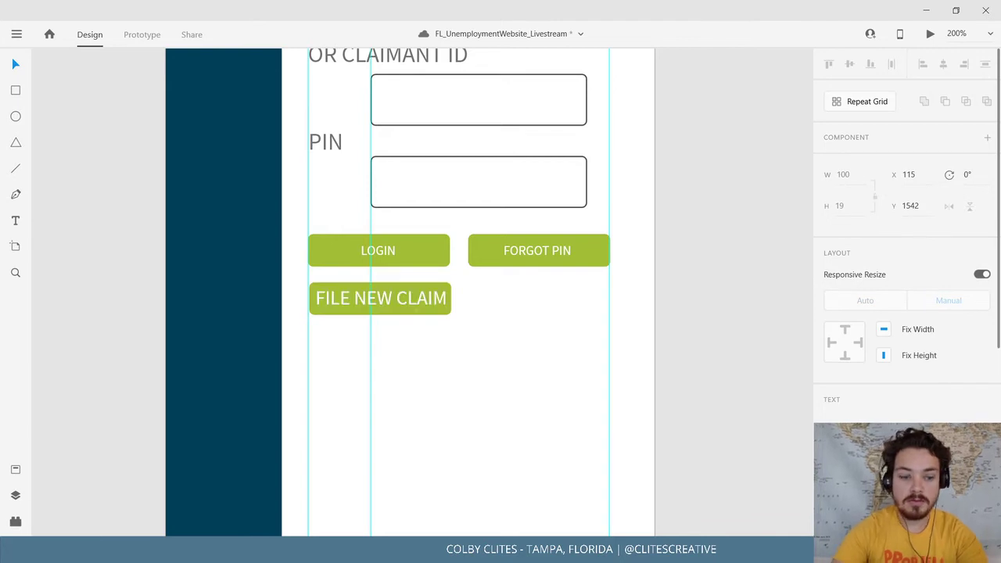
key("Return")
left_click(436, 336)
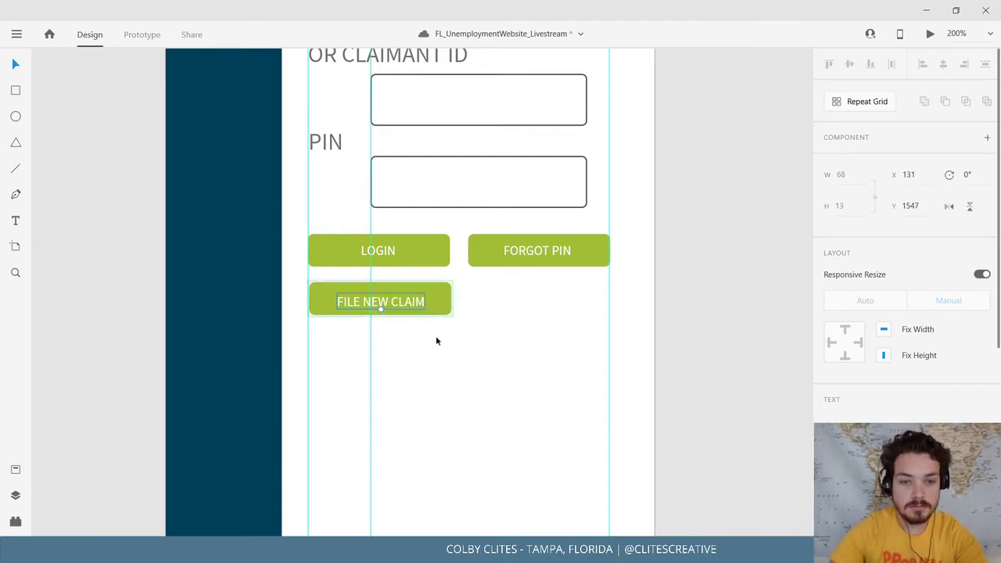
left_click(435, 336)
Center the File New Claim label vertically within its button, at Y 1545.
double_click(410, 304)
left_click_drag(405, 304, 405, 300)
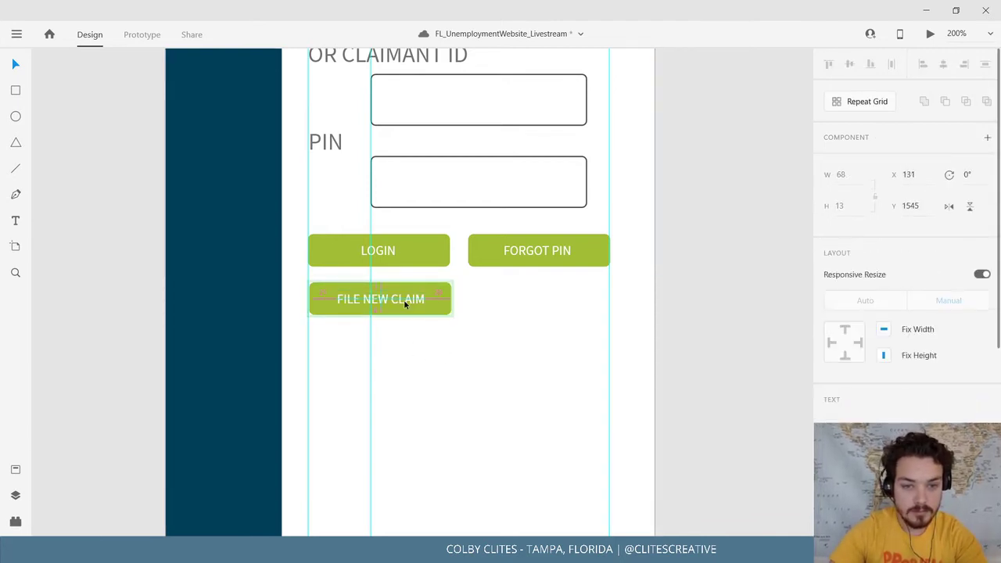
left_click(442, 306, "shift")
key("ctrl+g")
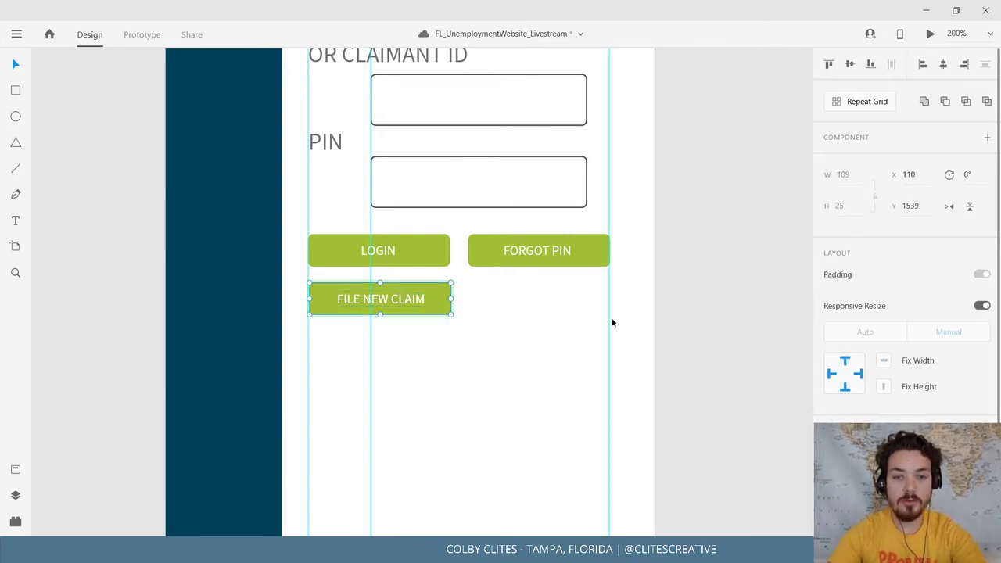
left_click(612, 322)
left_click(405, 309)
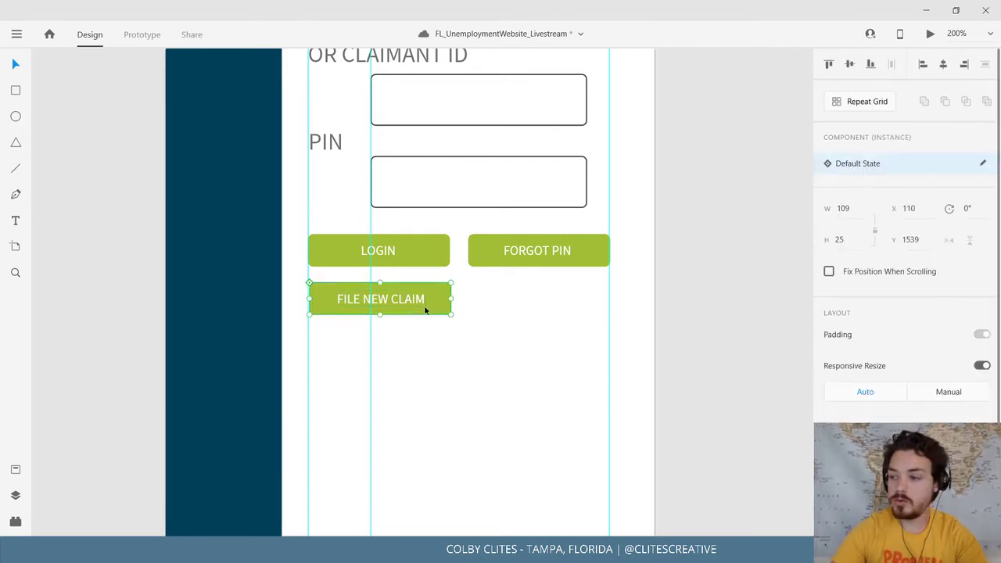
Return the File New Claim button to the New Claimant section at Y 767 and align its edge with the inner guide.
scroll(424, 305, "down", 8)
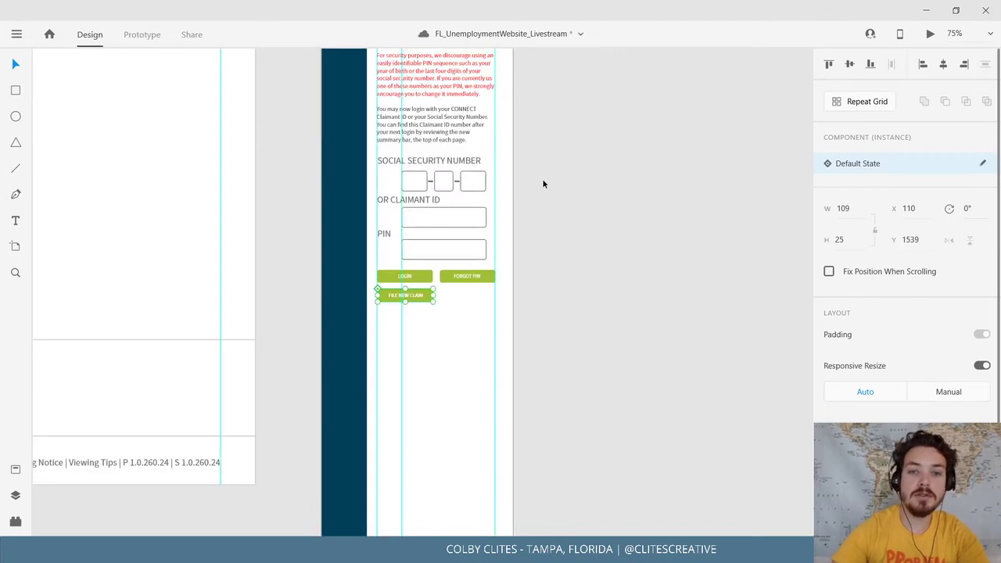
left_click_drag(542, 178, 471, 391)
scroll(350, 441, "down", 1)
left_click_drag(344, 472, 362, 78)
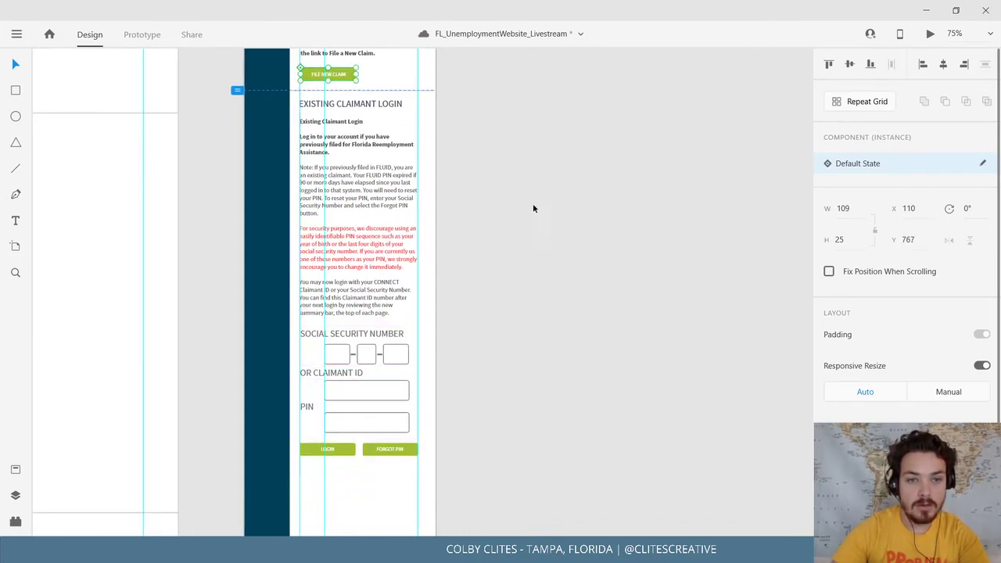
scroll(424, 361, "up", 5)
left_click_drag(366, 344, 389, 345)
left_click(548, 414)
Reduce the text size of the Social Security Number label above its boxes.
scroll(511, 294, "down", 6)
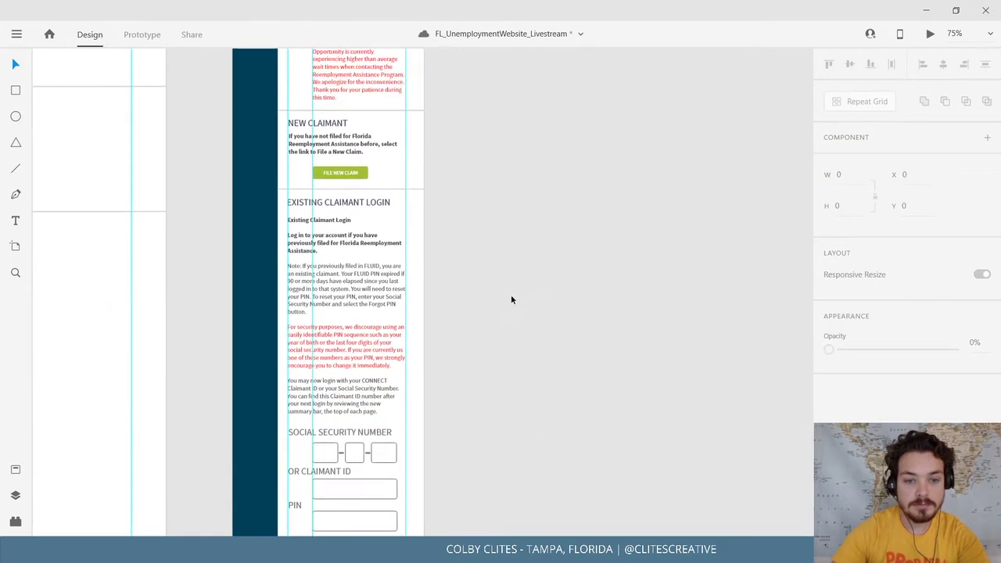
left_click(339, 250)
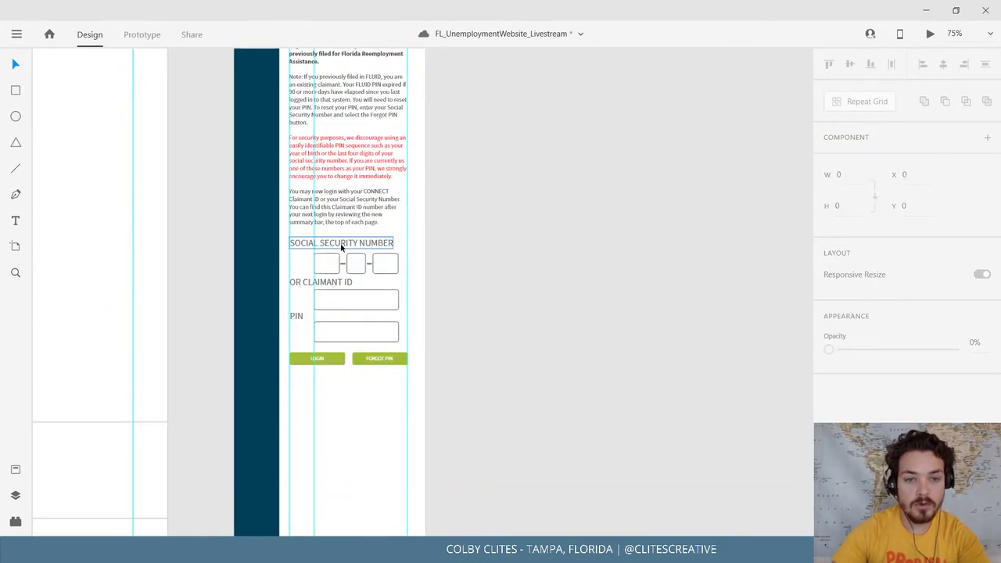
left_click_drag(478, 269, 527, 326)
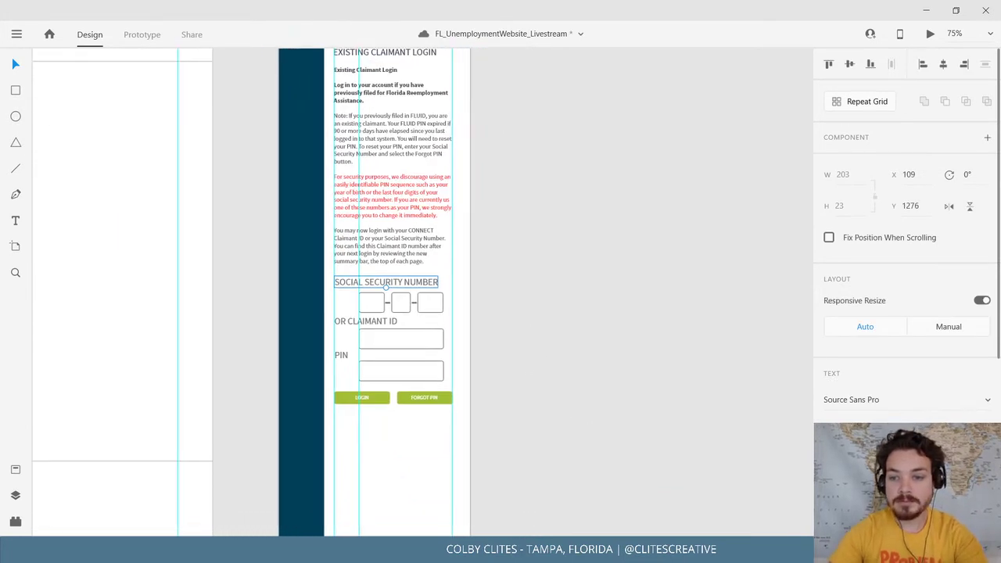
key("Return")
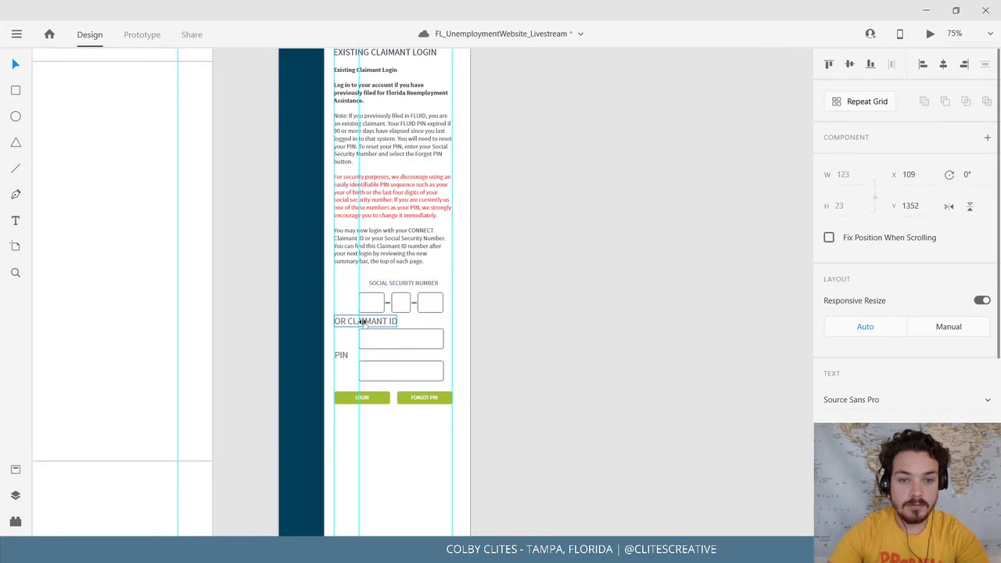
Undo the Social Security Number label change, then reduce the text of all three login form labels together and make it bold.
key("ctrl+z")
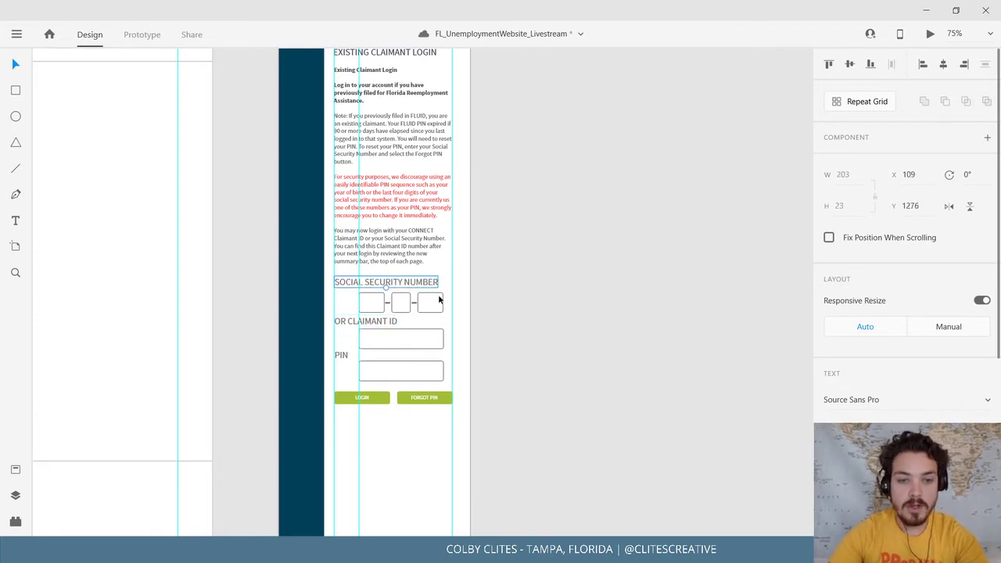
left_click(362, 321, "shift")
left_click(341, 357, "shift")
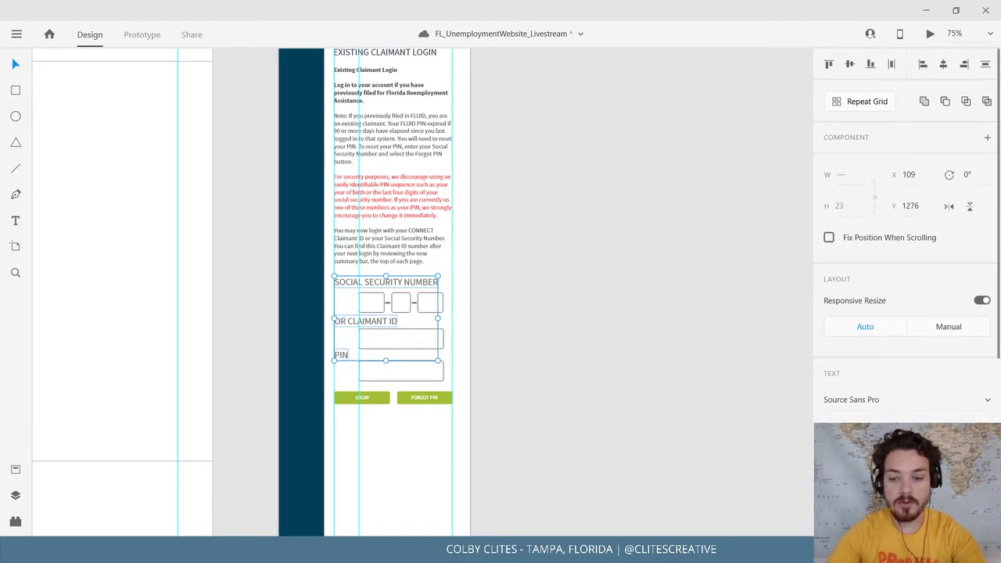
key("Return")
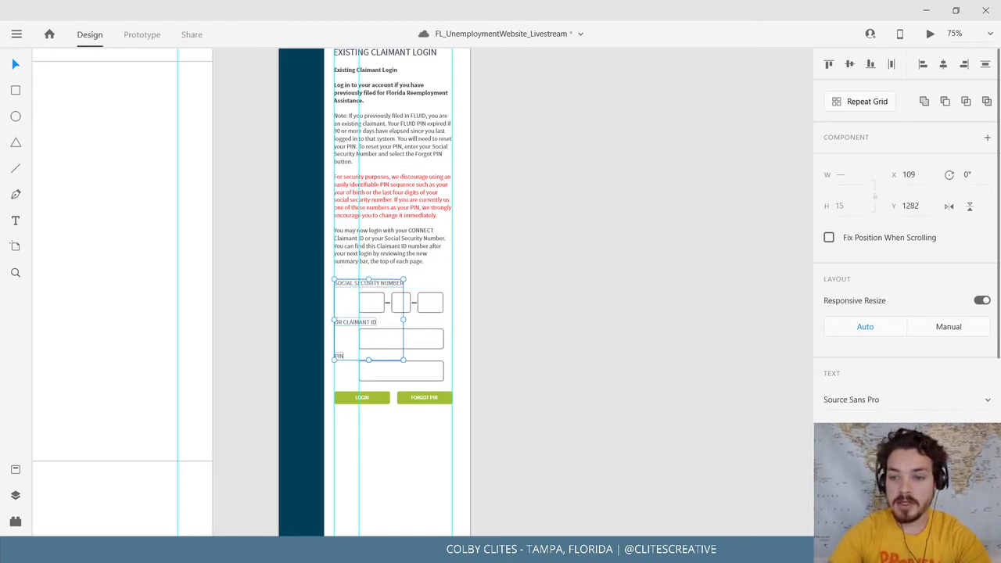
left_click(888, 494)
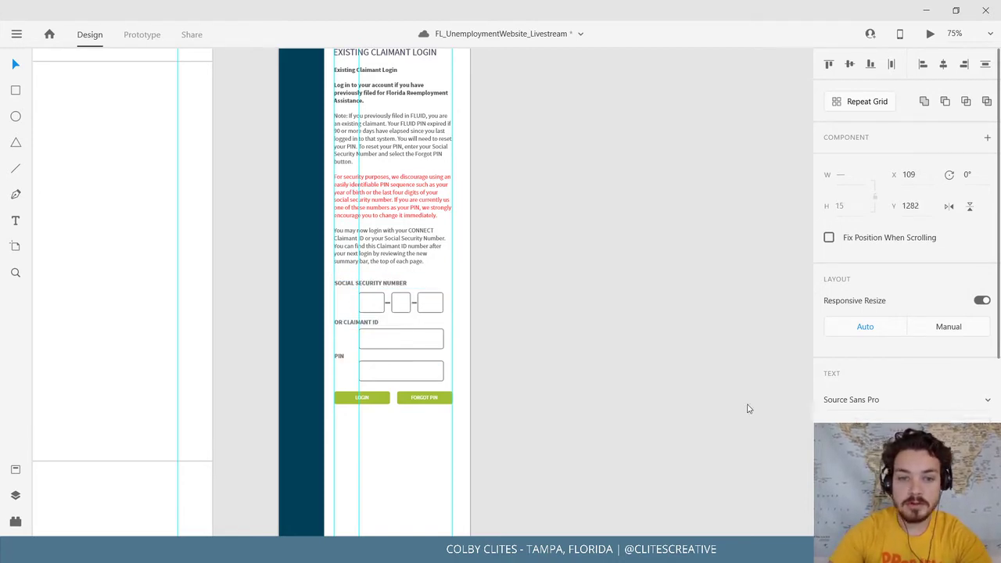
left_click(592, 345)
Widen the Social Security Number, Claimant ID and PIN fields to the outer margin guide, giving the PIN field a width of 183.33.
scroll(565, 383, "up", 3)
scroll(555, 352, "down", 5)
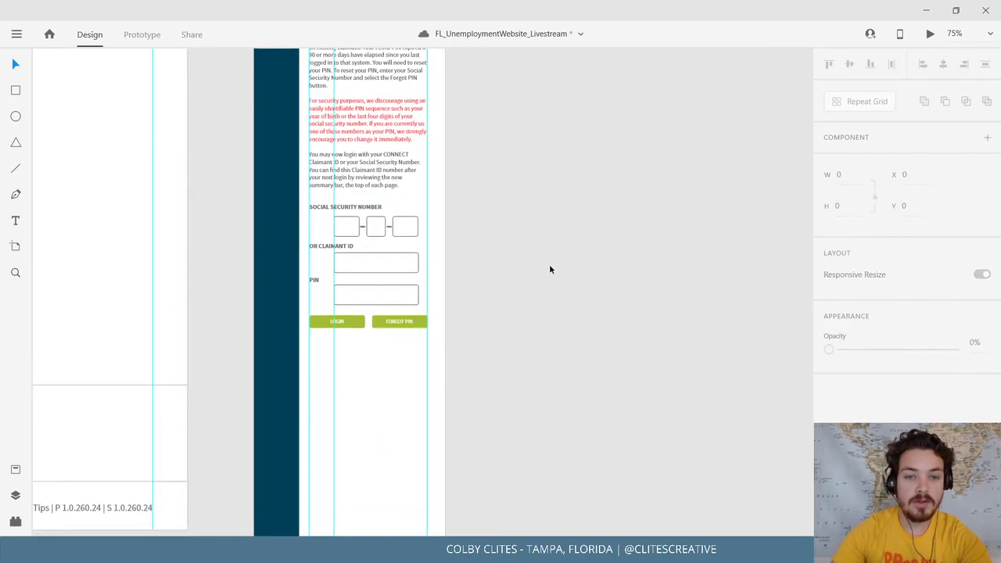
key("ctrl+equal")
key("ctrl+equal")
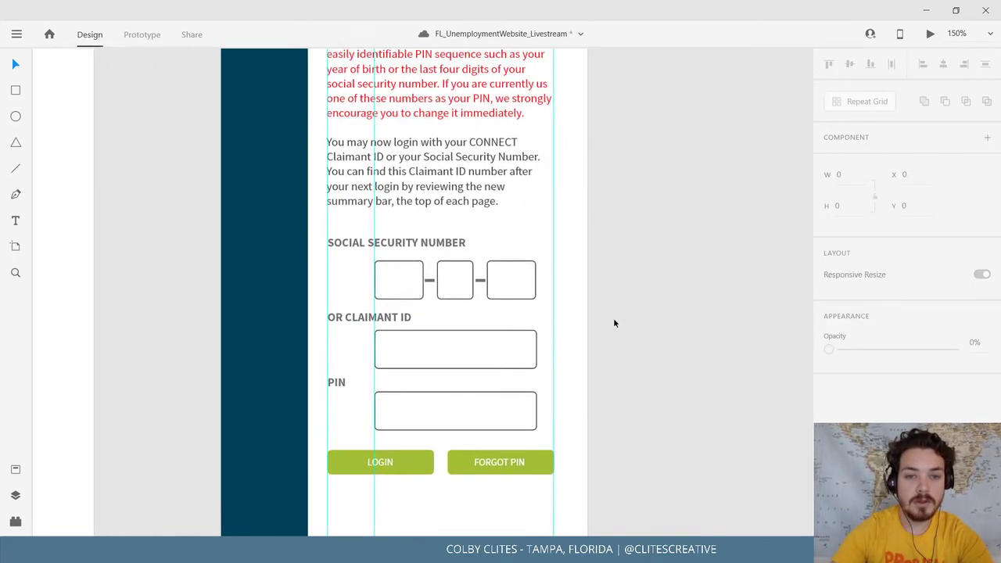
left_click_drag(614, 320, 647, 312)
key("ctrl+equal")
scroll(647, 315, "right", 2)
scroll(647, 316, "down", 1)
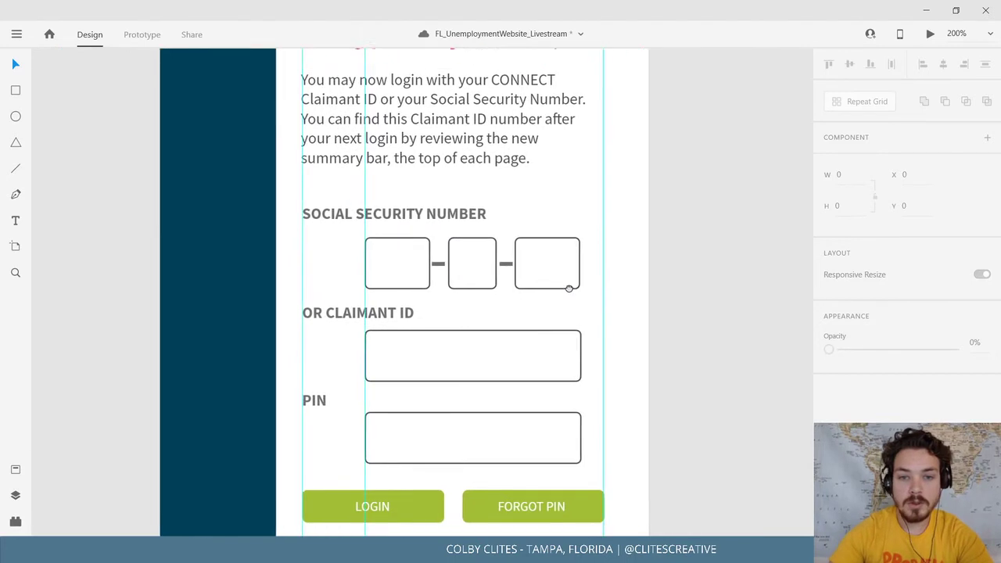
left_click(527, 244)
left_click_drag(530, 244, 555, 243)
left_click(529, 342)
left_click_drag(529, 342, 555, 335)
left_click(534, 415)
left_click_drag(534, 415, 553, 415)
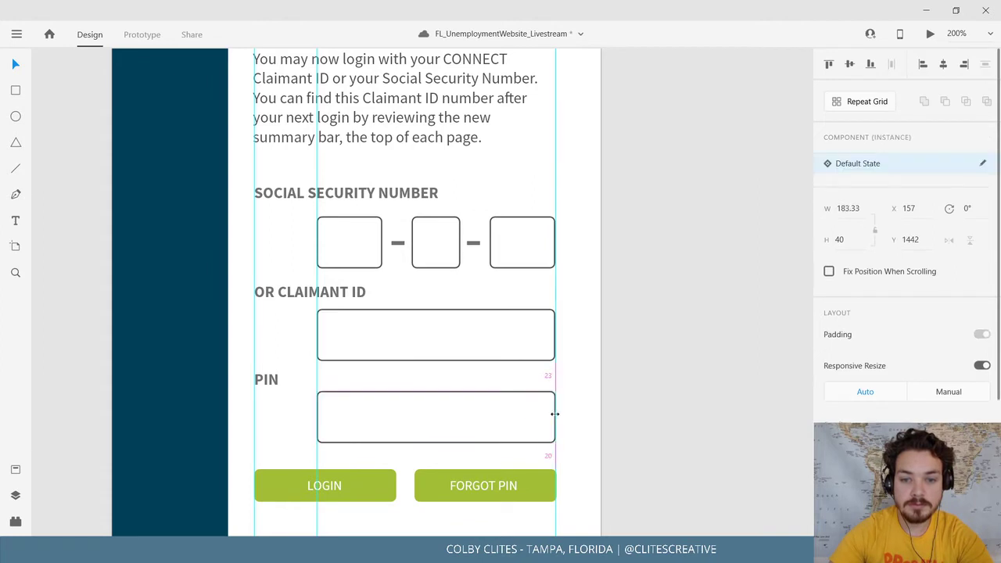
left_click(635, 392)
Move the PIN, Or Claimant ID and Social Security Number labels above their fields, aligned with the inner guide at X 157.
scroll(649, 393, "left", 1)
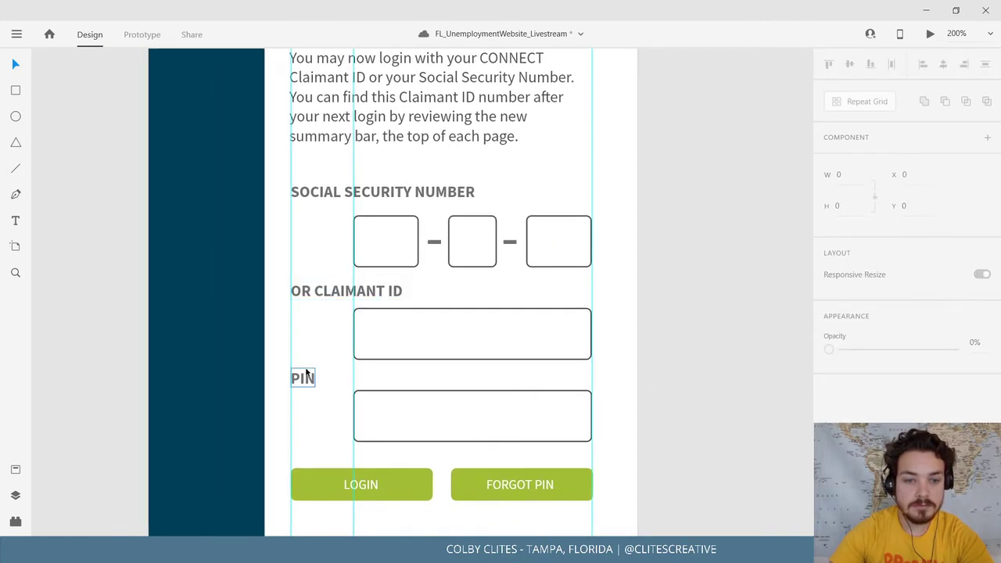
left_click_drag(307, 378, 367, 373)
left_click_drag(368, 292, 432, 291)
left_click_drag(421, 201, 459, 208)
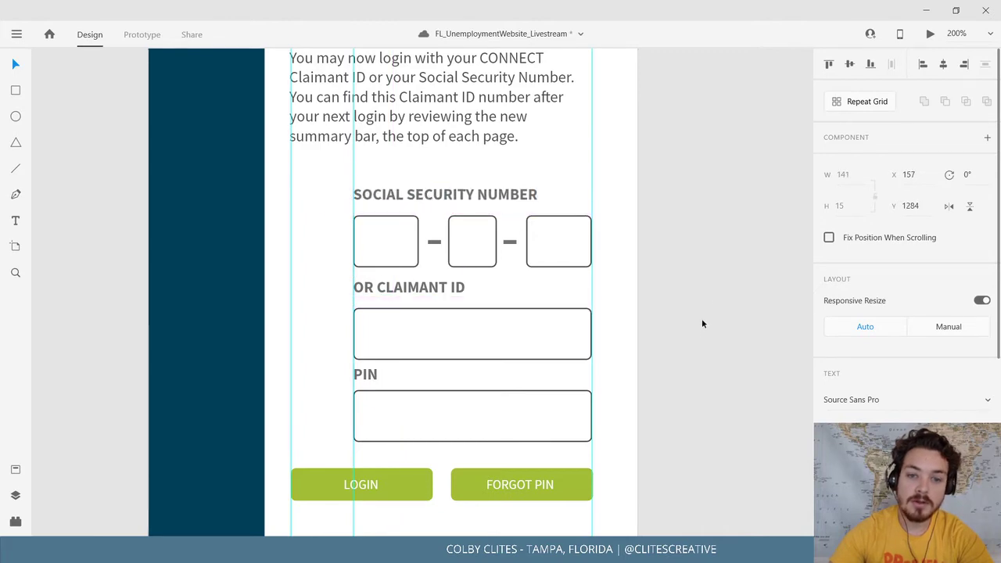
left_click(699, 345)
Save the document.
key("ctrl+minus")
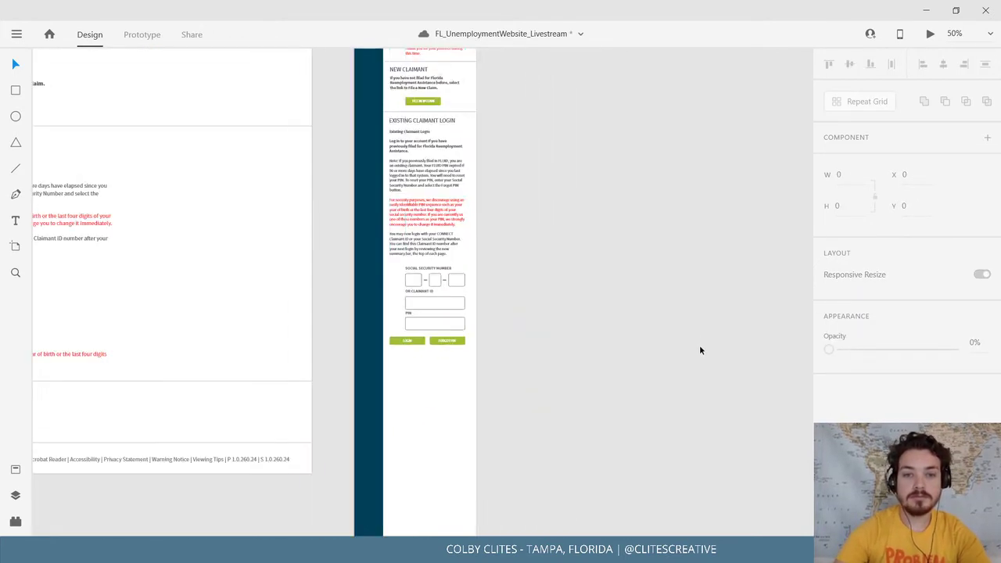
left_click_drag(505, 151, 530, 222)
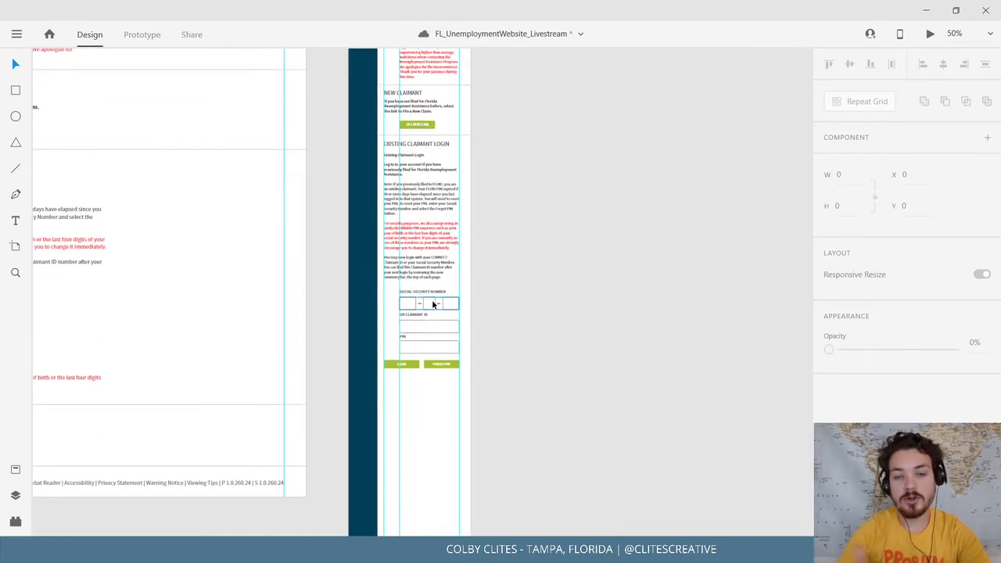
left_click(16, 36)
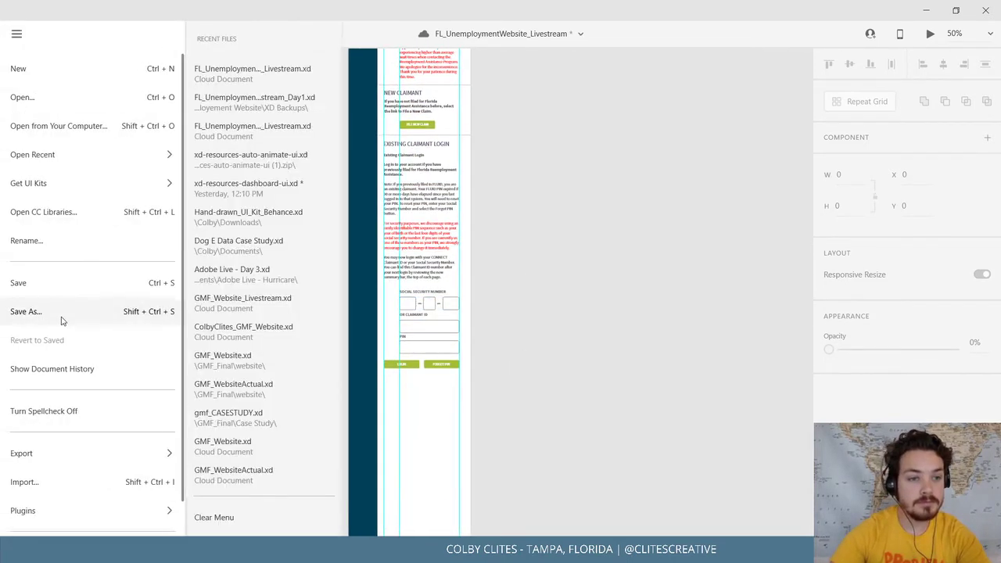
left_click(31, 281)
Compare the iPhone Next Steps page with the original site's Next Steps and Claimant Warning Notice screenshots.
left_click_drag(568, 233, 545, 409)
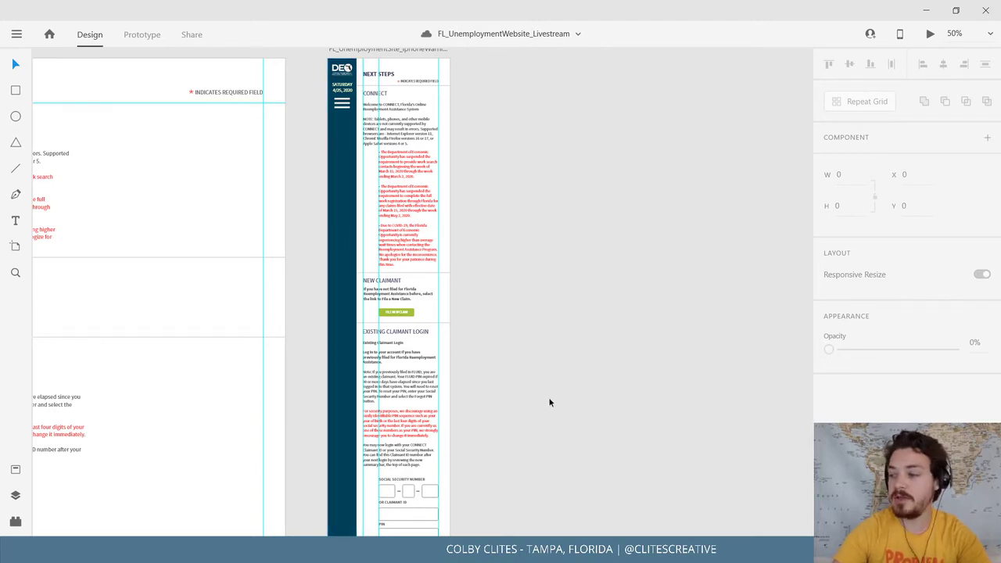
left_click_drag(549, 400, 536, 320)
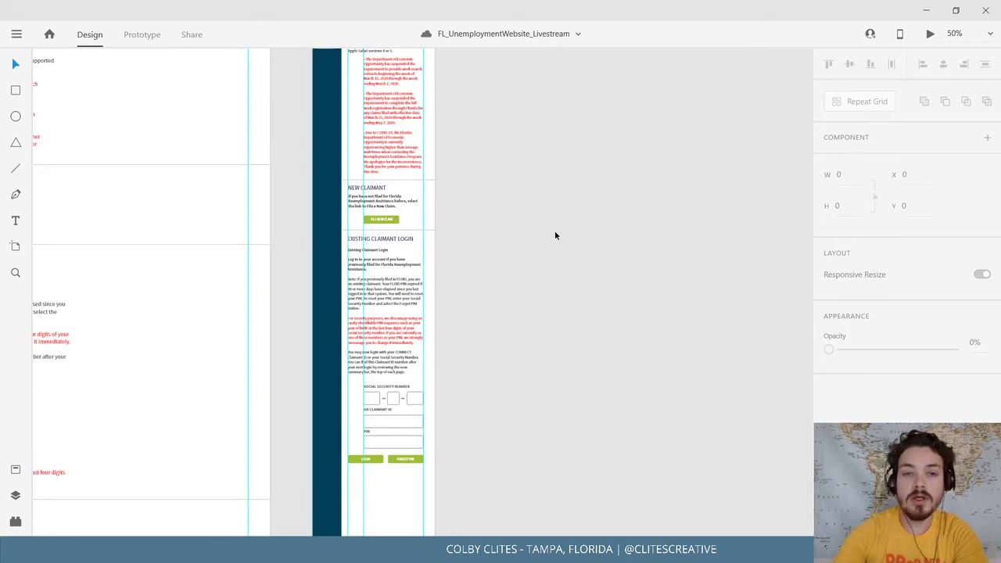
left_click_drag(553, 211, 534, 374)
key("ctrl+minus")
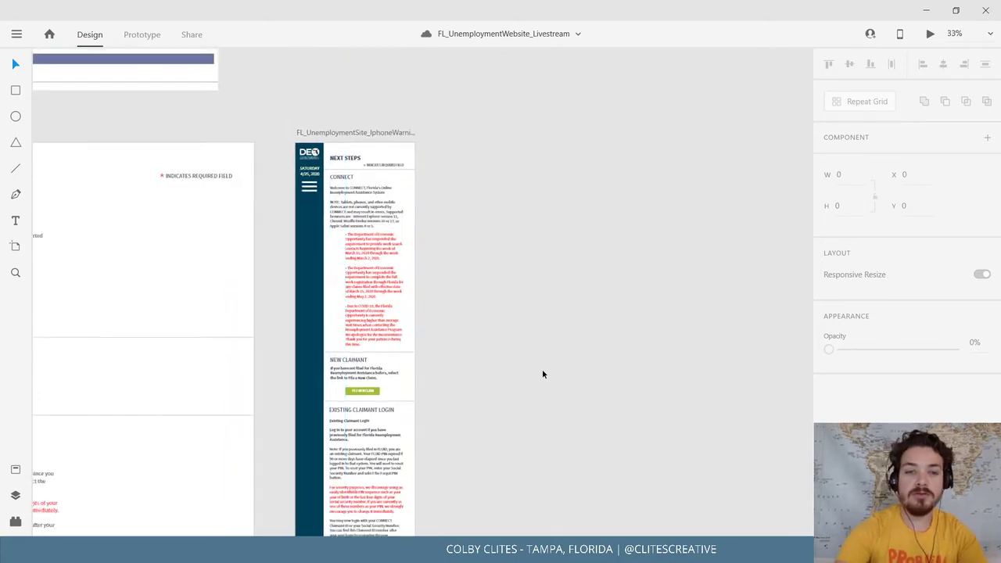
left_click_drag(473, 231, 668, 398)
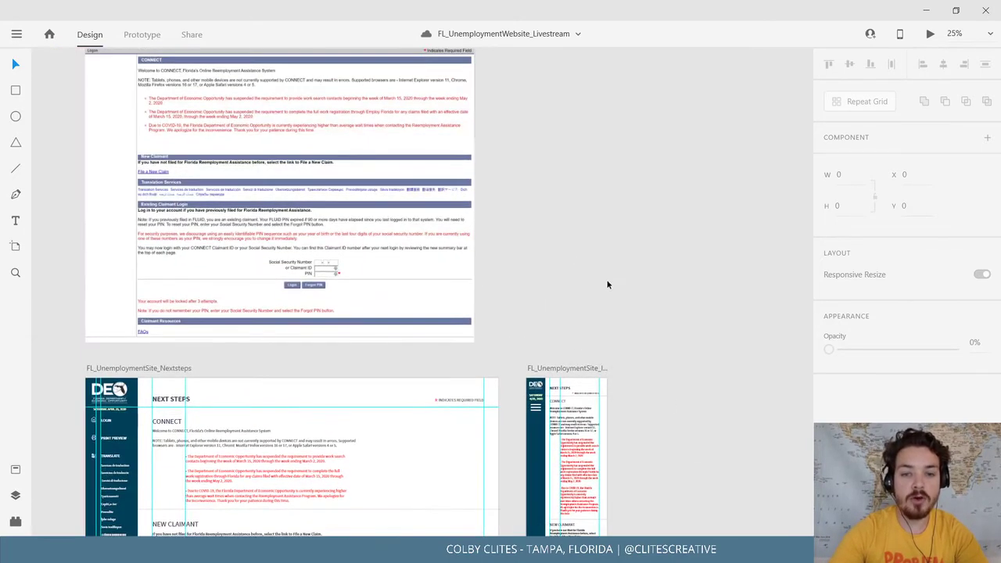
left_click_drag(539, 289, 633, 138)
left_click_drag(617, 291, 557, 498)
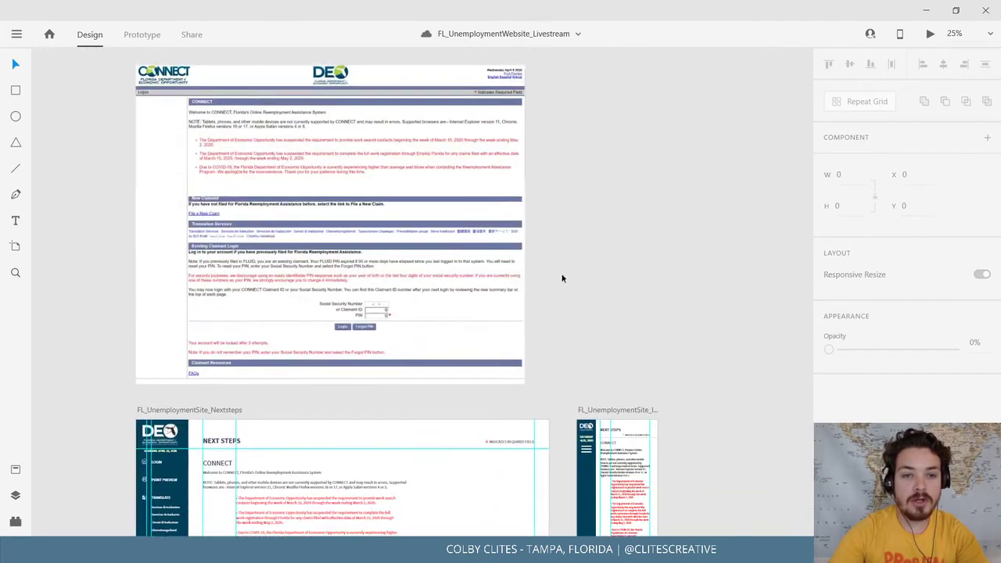
left_click_drag(561, 277, 820, 313)
left_click_drag(229, 318, 533, 291)
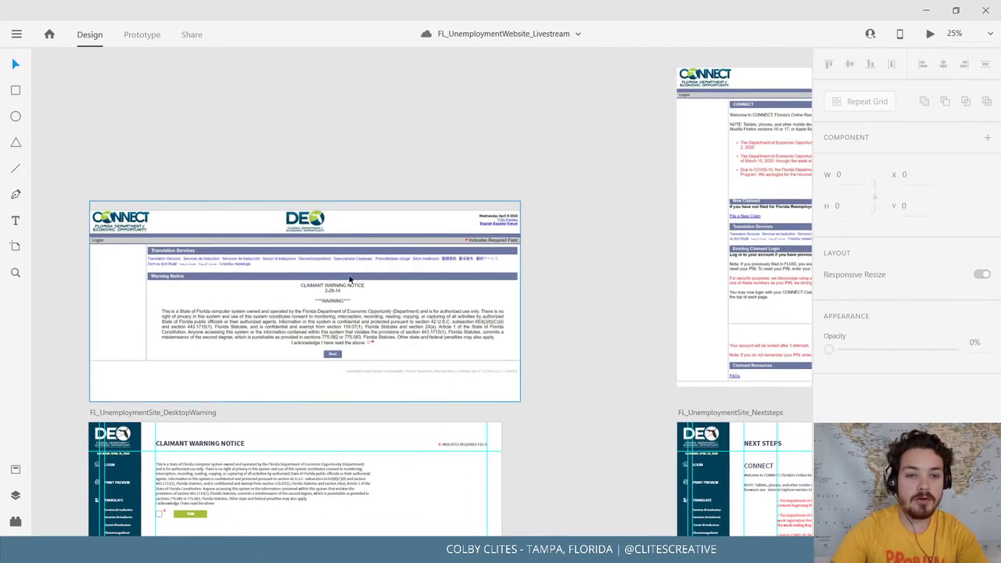
left_click_drag(258, 223, 331, 274)
key("ctrl+z")
left_click(410, 132)
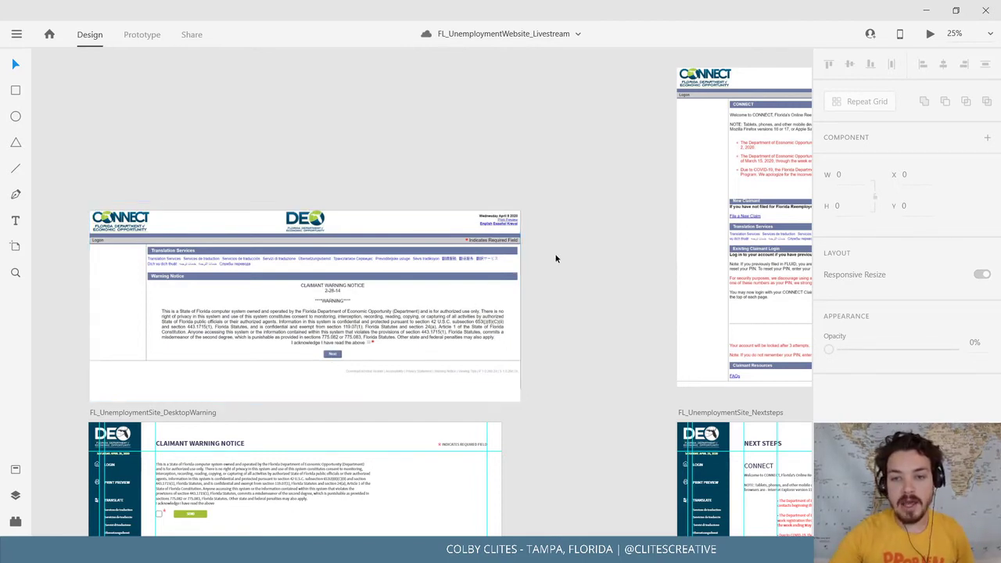
left_click_drag(581, 268, 172, 331)
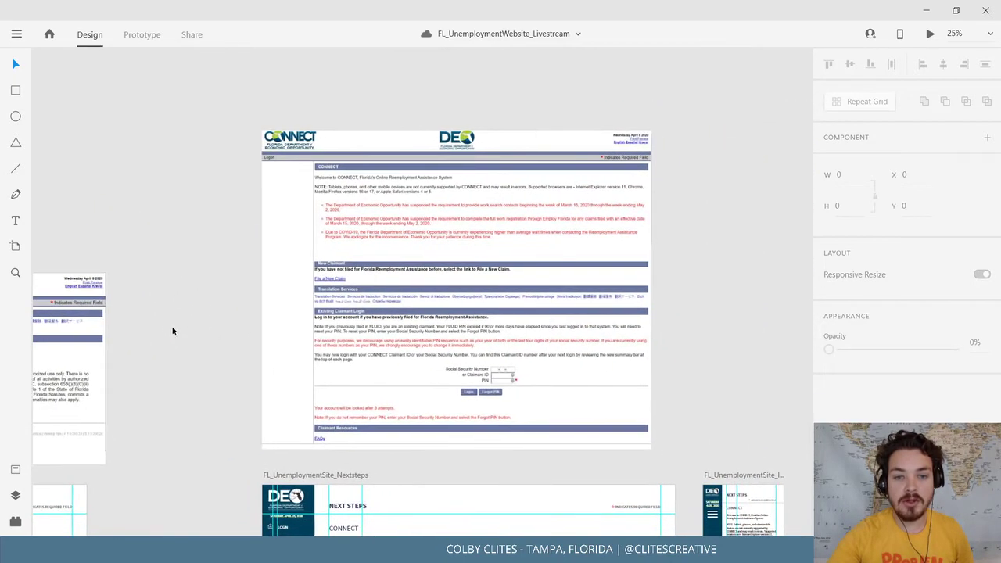
left_click_drag(177, 277, 135, 264)
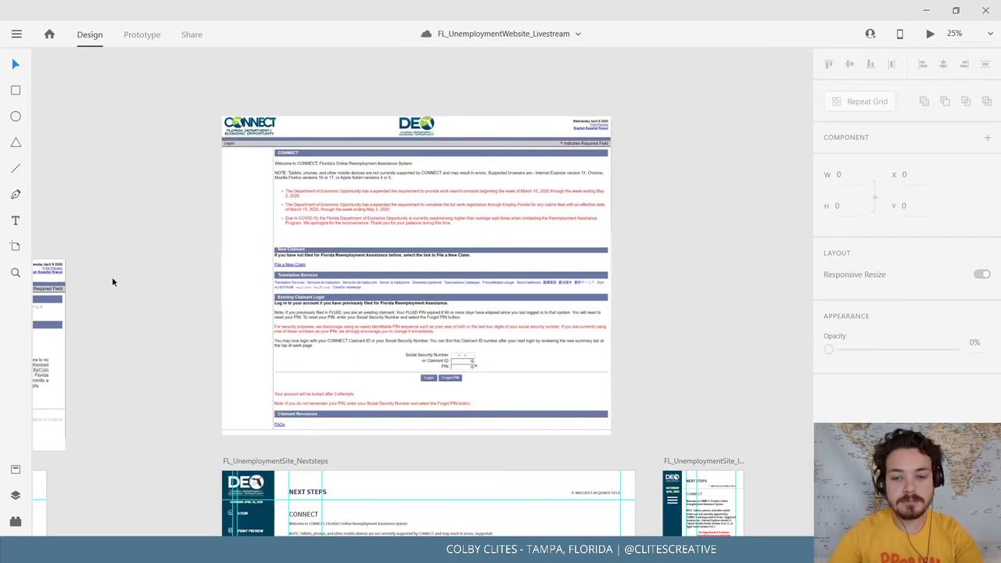
left_click_drag(136, 304, 98, 180)
left_click_drag(131, 262, 110, 355)
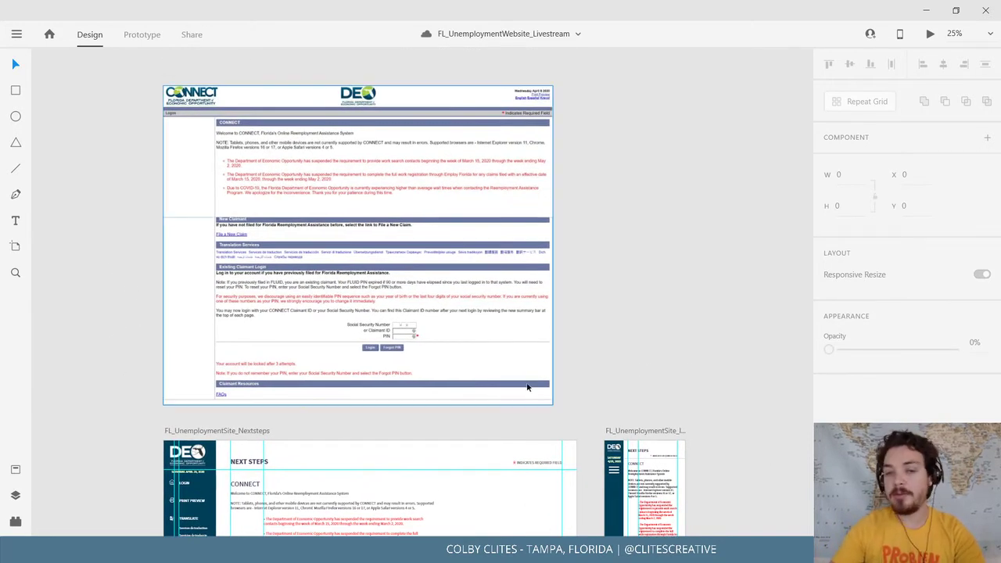
Examine the iPhone Next Steps page's layout from the header down to the claimant login form.
left_click_drag(654, 400, 528, 195)
left_click_drag(636, 342, 562, 222)
key("ctrl+equal")
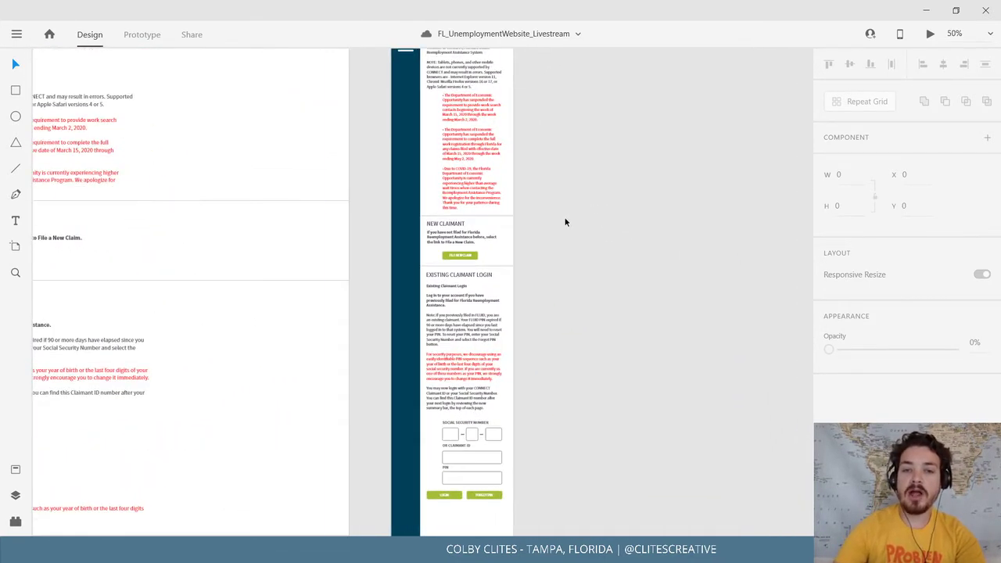
left_click_drag(403, 246, 201, 317)
key("ctrl+equal")
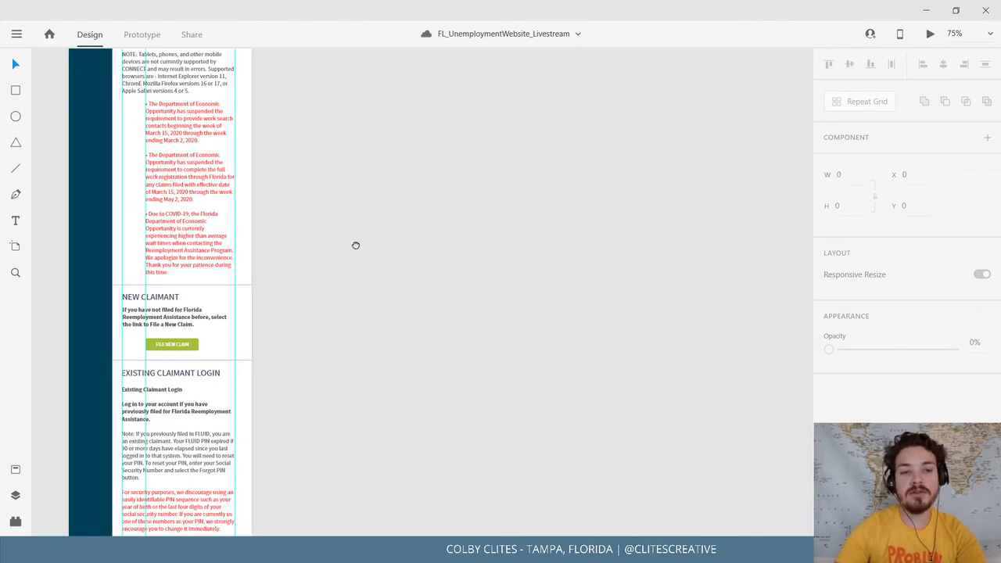
left_click_drag(349, 232, 532, 303)
Switch to the Behance profile in the browser, narrow and widen its window to examine the responsive layout, and move it away.
left_click(433, 550)
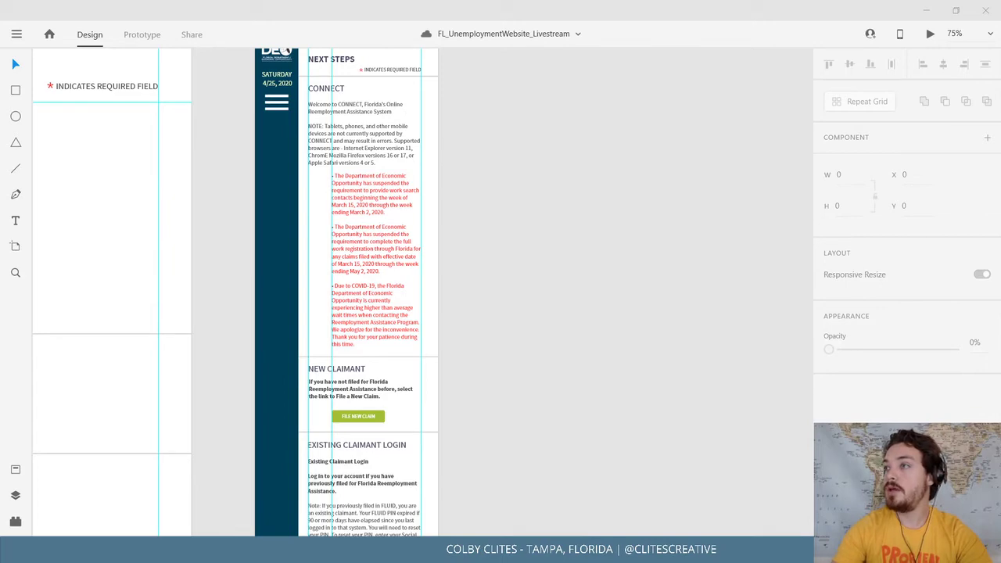
left_click_drag(1000, 179, 538, 26)
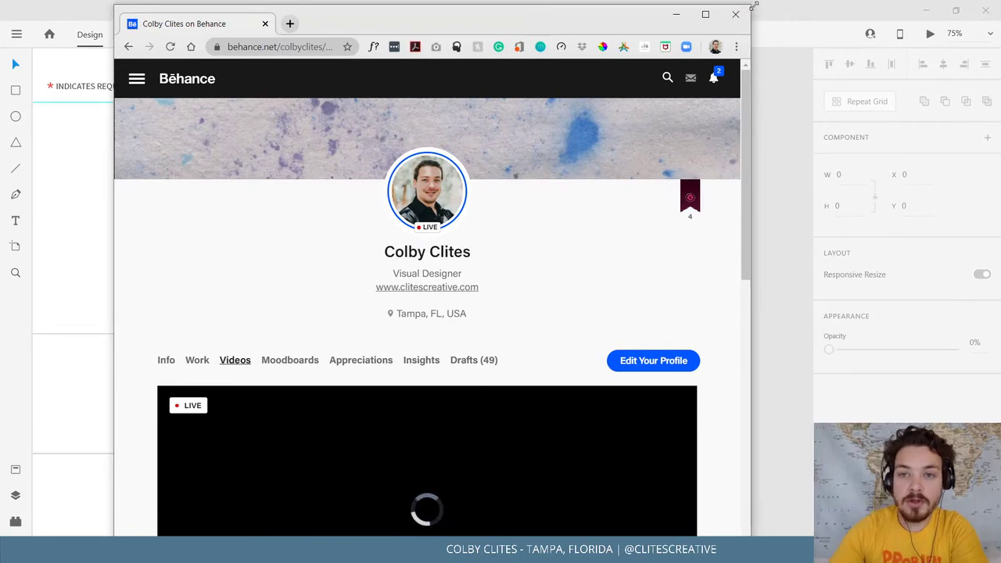
left_click_drag(754, 5, 452, 40)
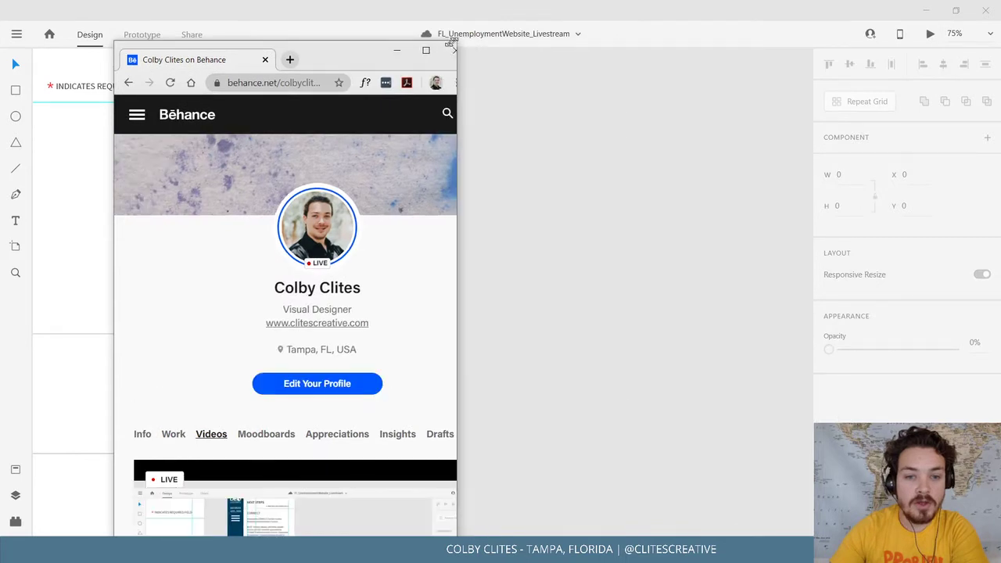
left_click_drag(452, 40, 440, 17)
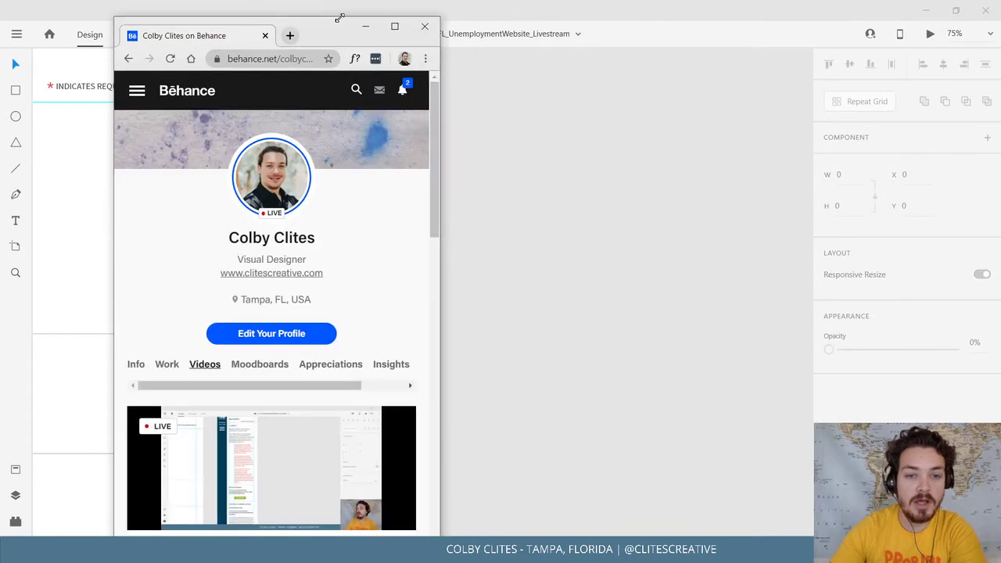
left_click_drag(340, 17, 904, 5)
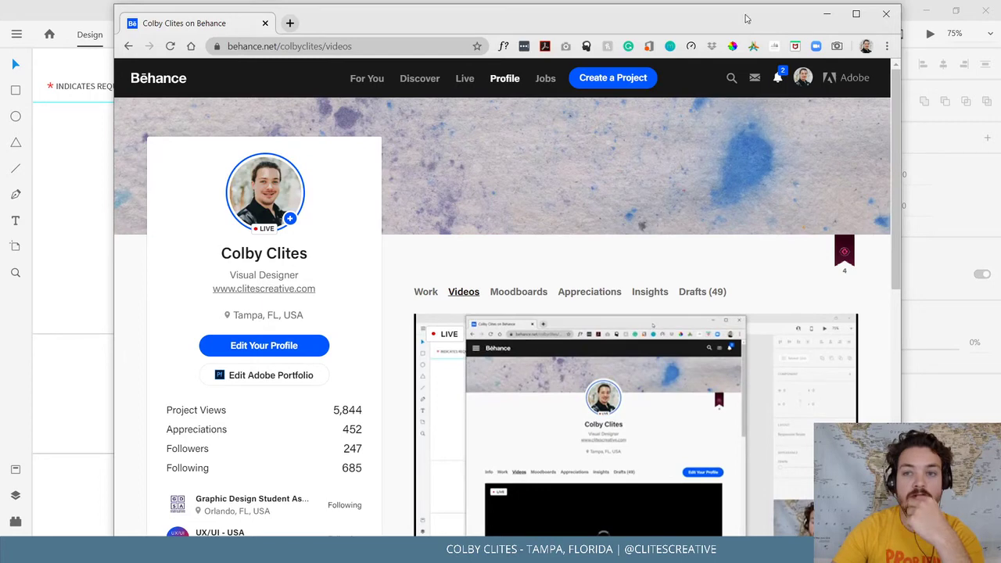
left_click_drag(745, 18, 0, 19)
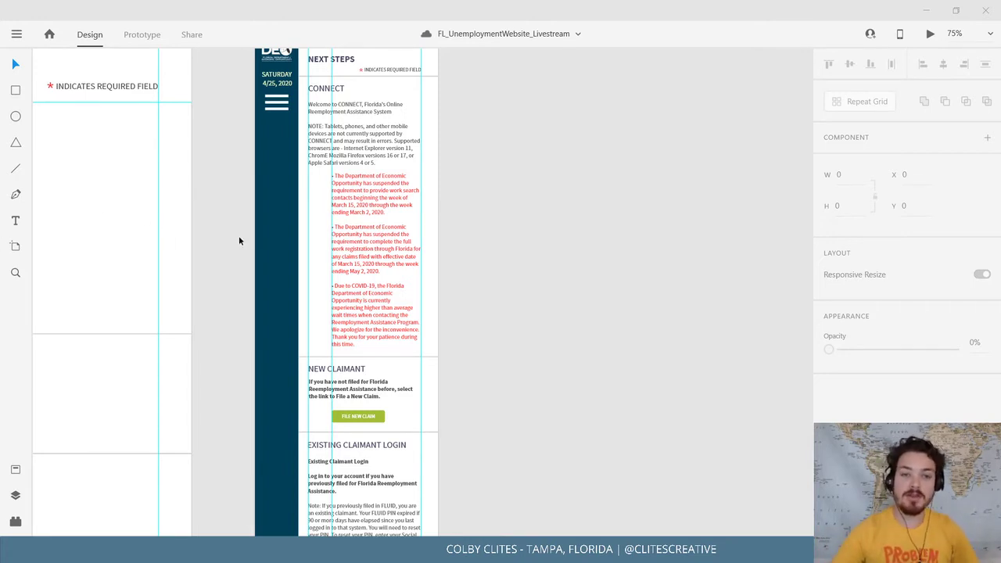
left_click(16, 33)
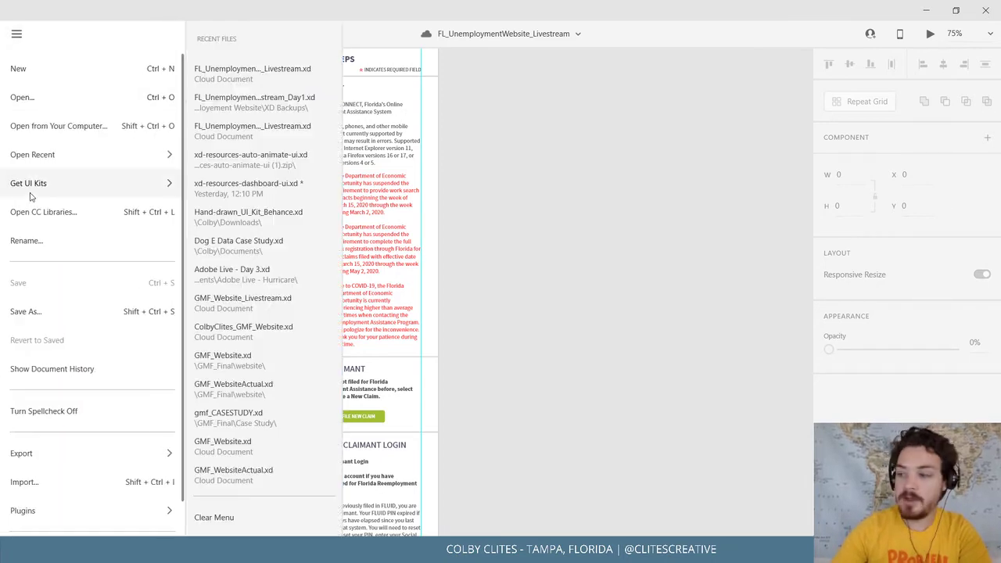
mouse_move(26, 194)
left_click(581, 250)
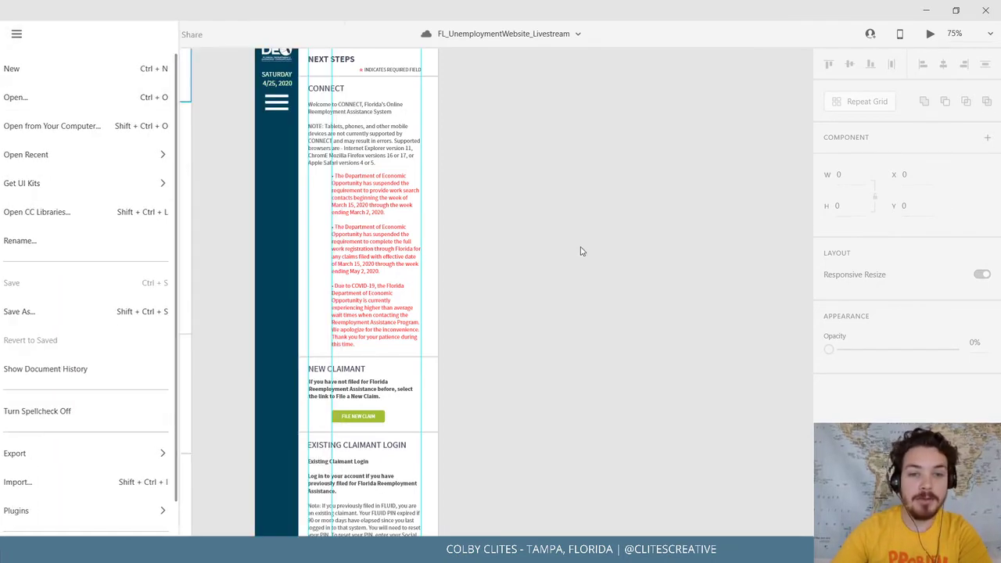
scroll(586, 233, "down", 1)
scroll(585, 198, "down", 3)
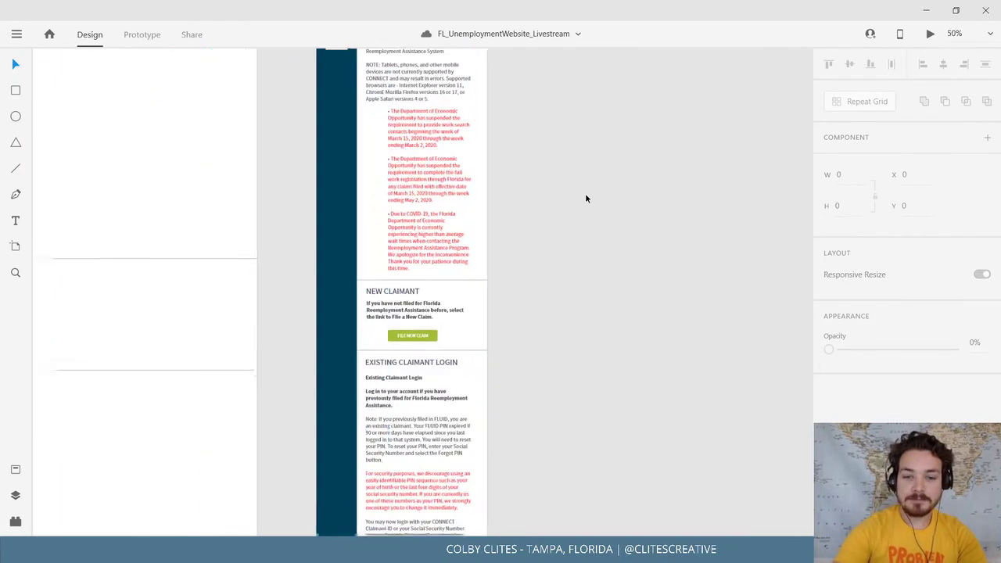
key("ctrl+minus")
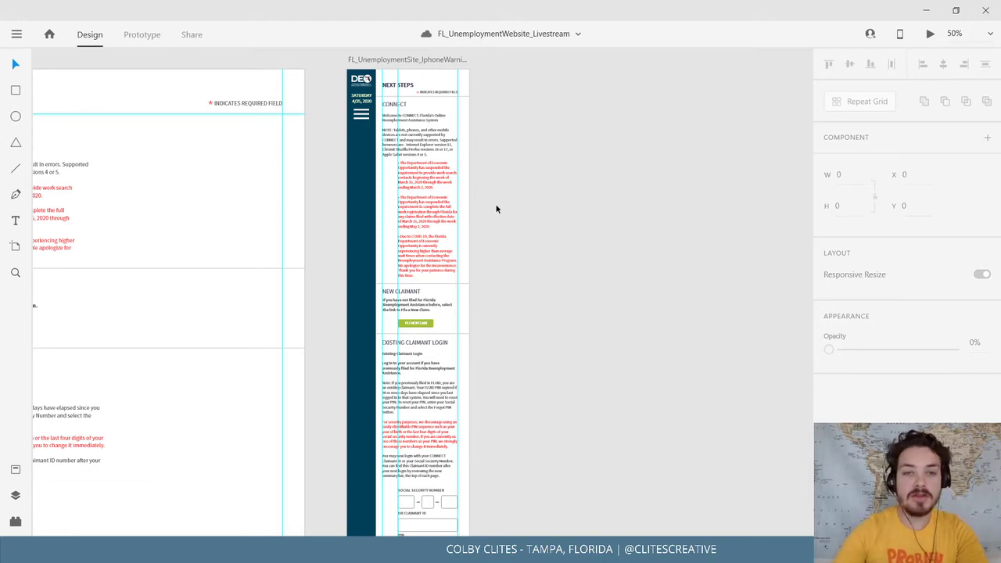
Copy the red account-lock and PIN security note below the login buttons on the desktop Next Steps page.
left_click_drag(524, 227, 540, 210)
scroll(563, 281, "down", 3)
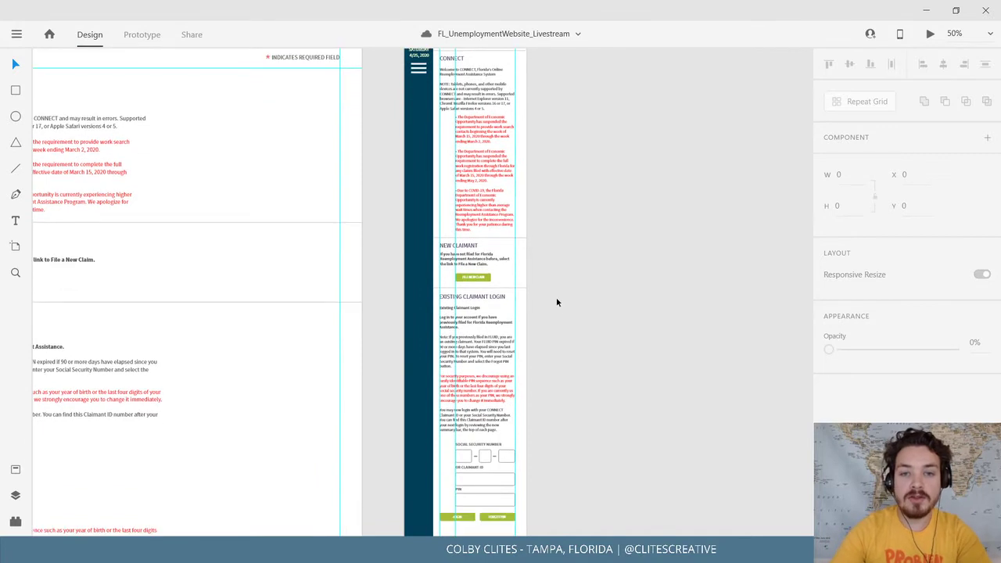
left_click_drag(560, 319, 496, 248)
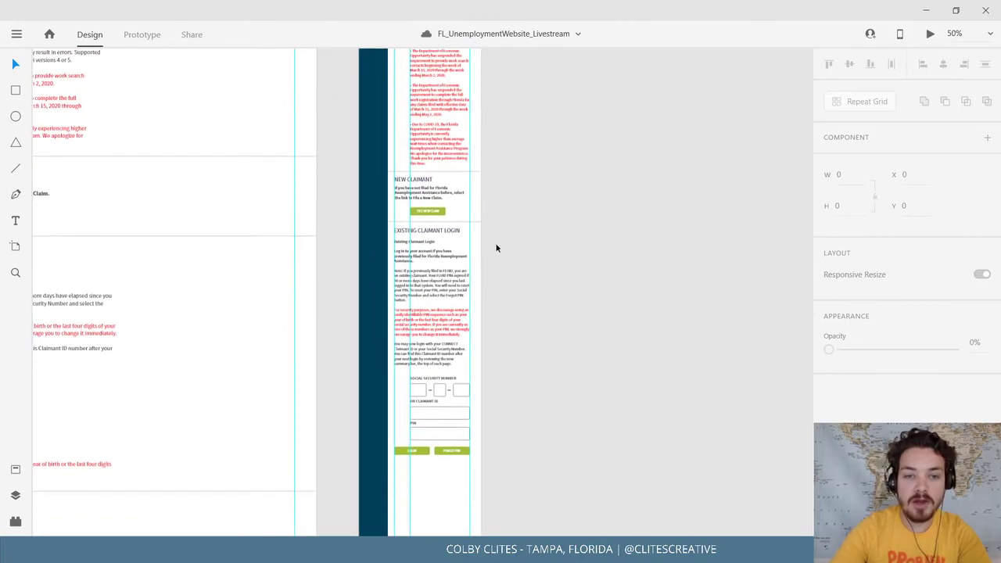
scroll(469, 232, "down", 2)
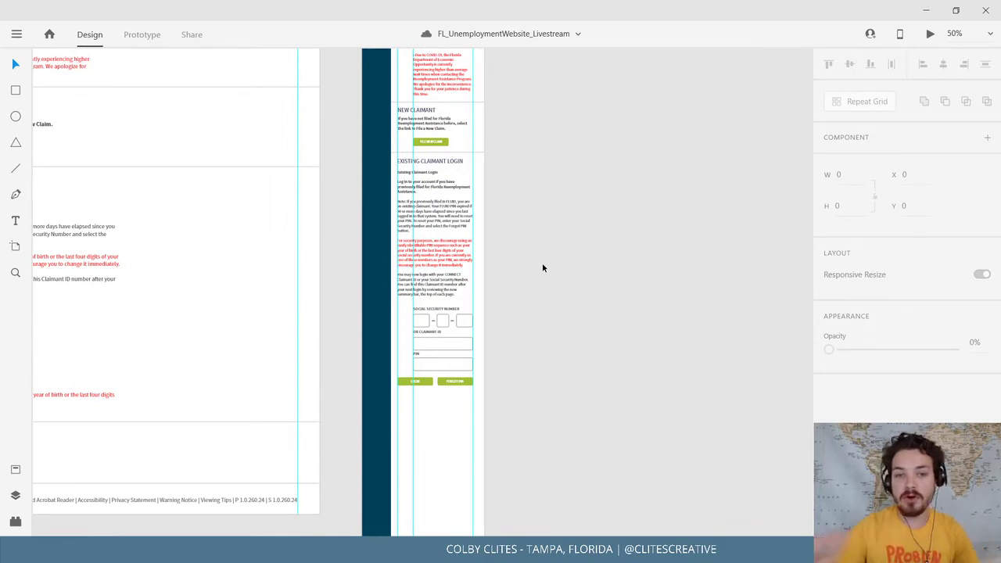
left_click_drag(509, 275, 582, 323)
left_click(21, 39)
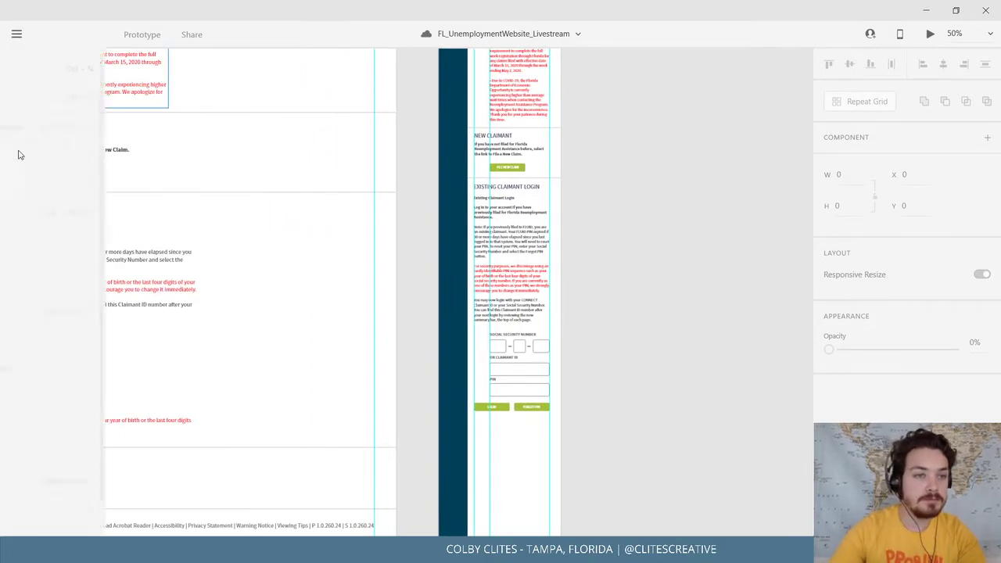
left_click(682, 288)
left_click_drag(433, 345, 666, 301)
scroll(666, 299, "down", 3)
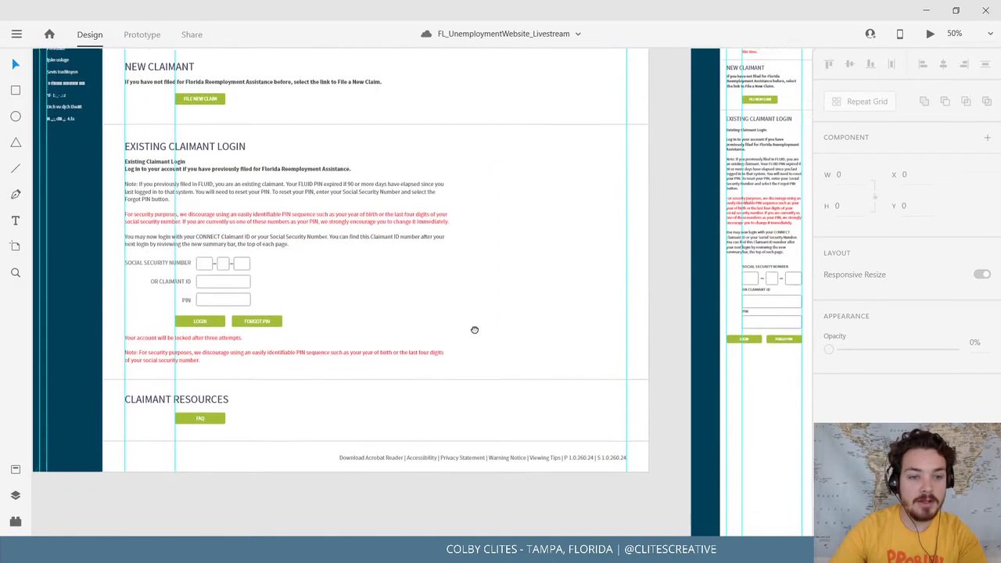
left_click(119, 296)
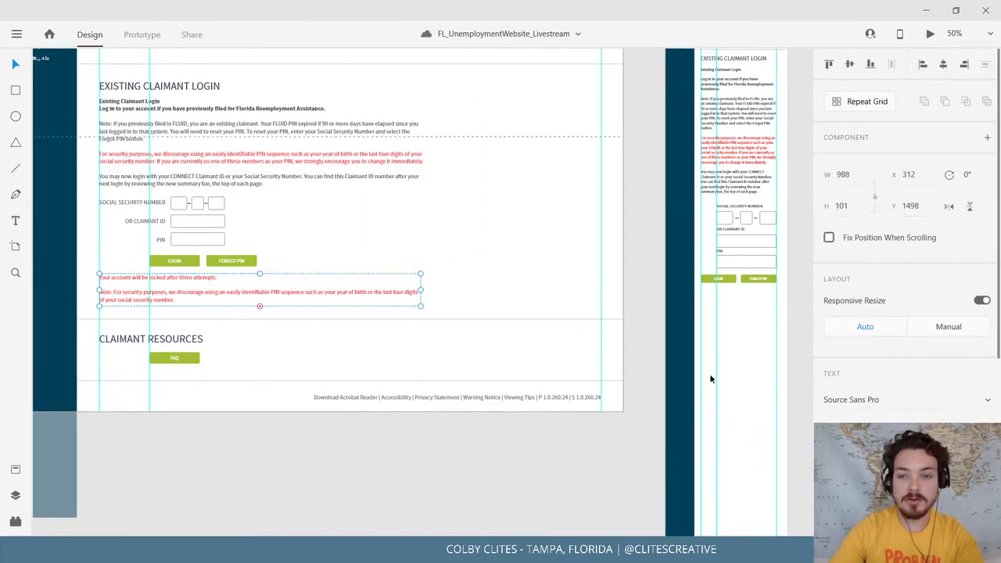
Paste the red note into the iPhone artboard and align it under the Login and Forgot PIN buttons at X 109, Y 1557.
left_click_drag(671, 315, 444, 469)
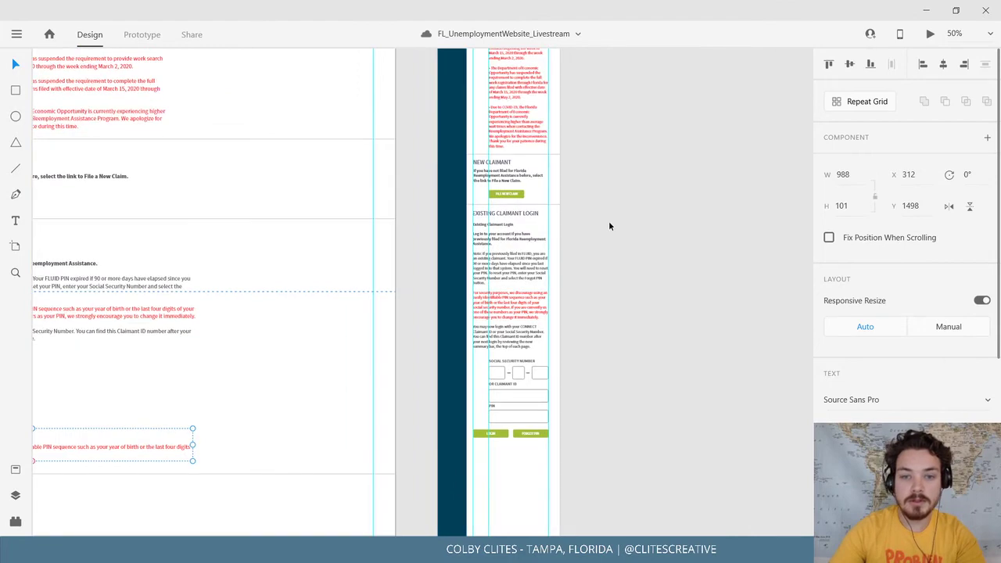
left_click_drag(598, 218, 490, 475)
left_click(383, 191)
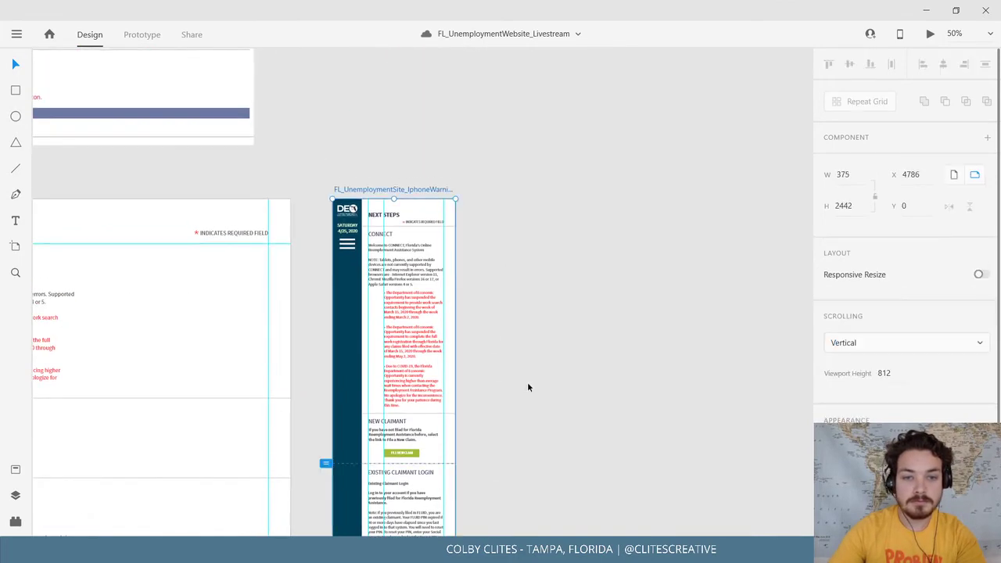
scroll(527, 381, "down", 12)
scroll(556, 339, "down", 2)
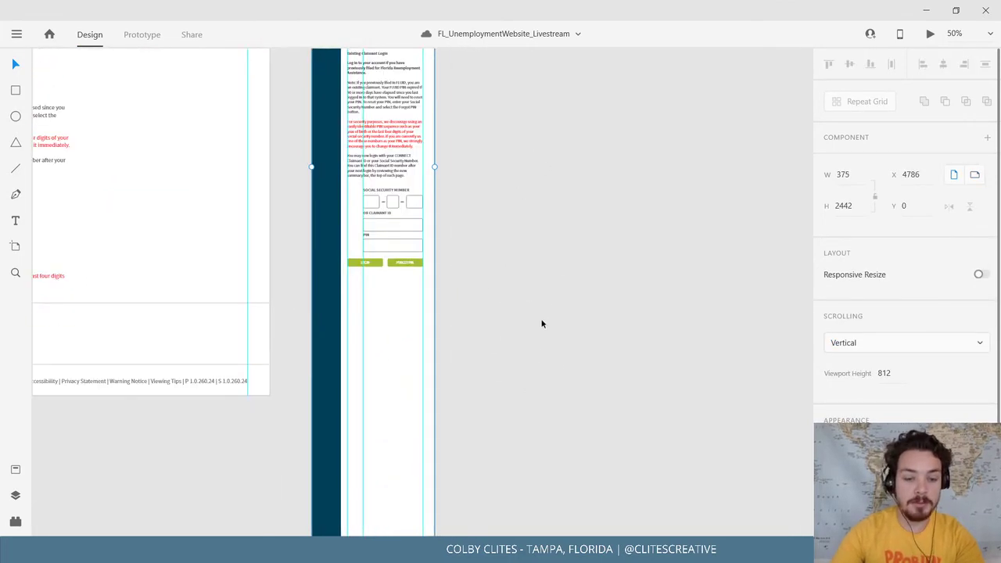
key("ctrl+v")
left_click_drag(463, 284, 394, 299)
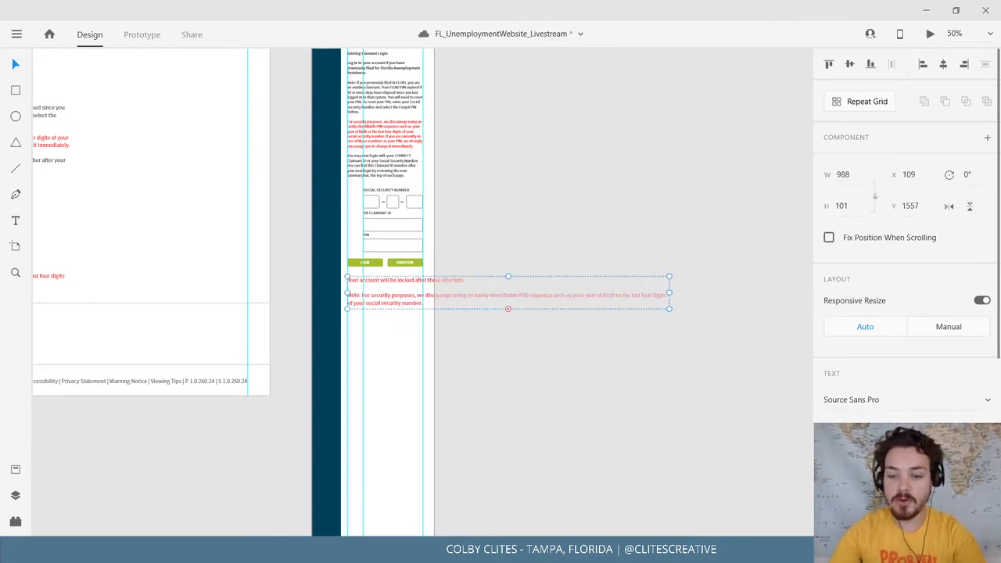
Paste the iPhone body-text appearance onto the red note and resize its text box to 231 wide by 127 high within the margin guides.
key("ctrl+alt+v")
left_click(664, 296)
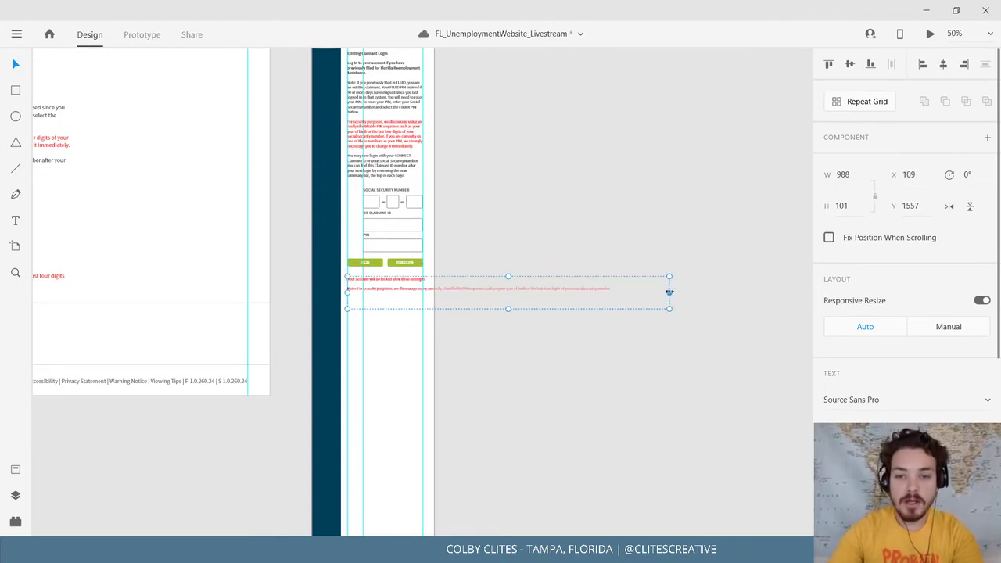
left_click_drag(669, 292, 382, 324)
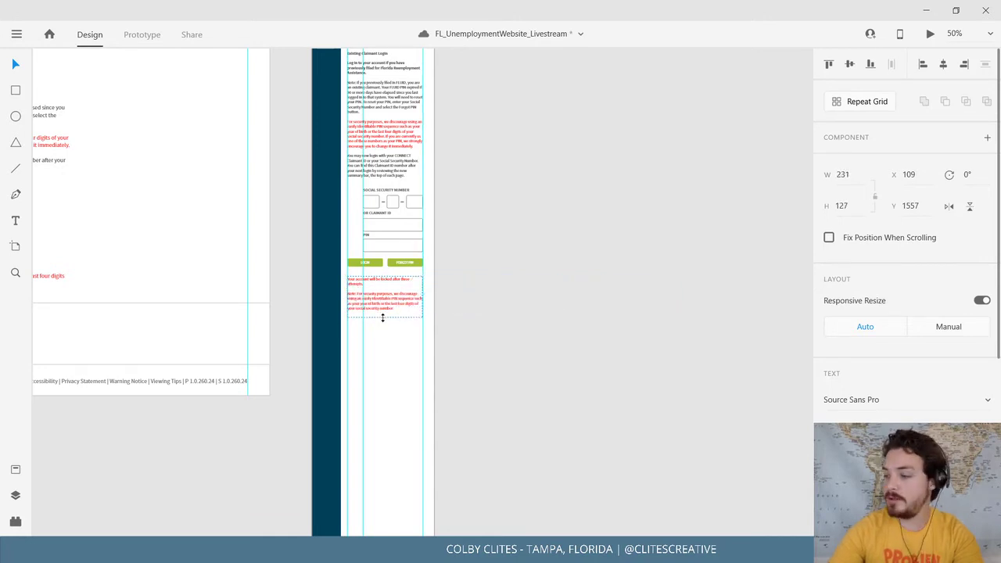
left_click_drag(537, 331, 592, 344)
key("ctrl+plus")
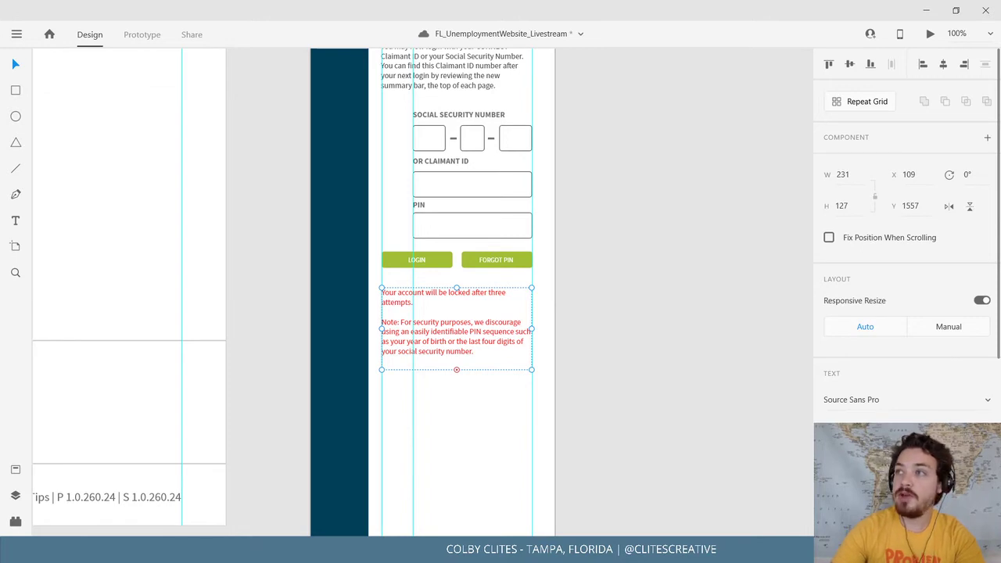
left_click(578, 188)
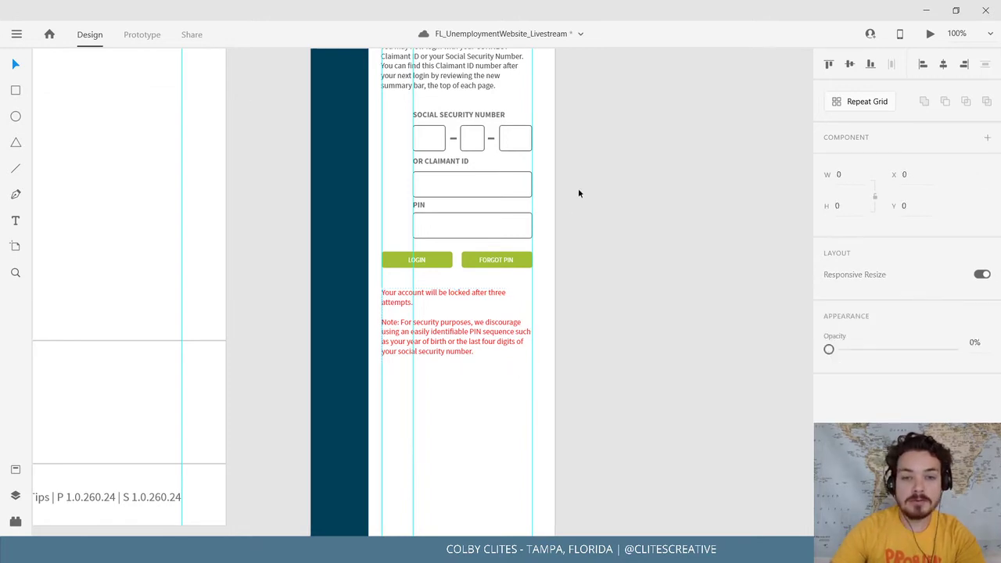
left_click(493, 331)
left_click(635, 199)
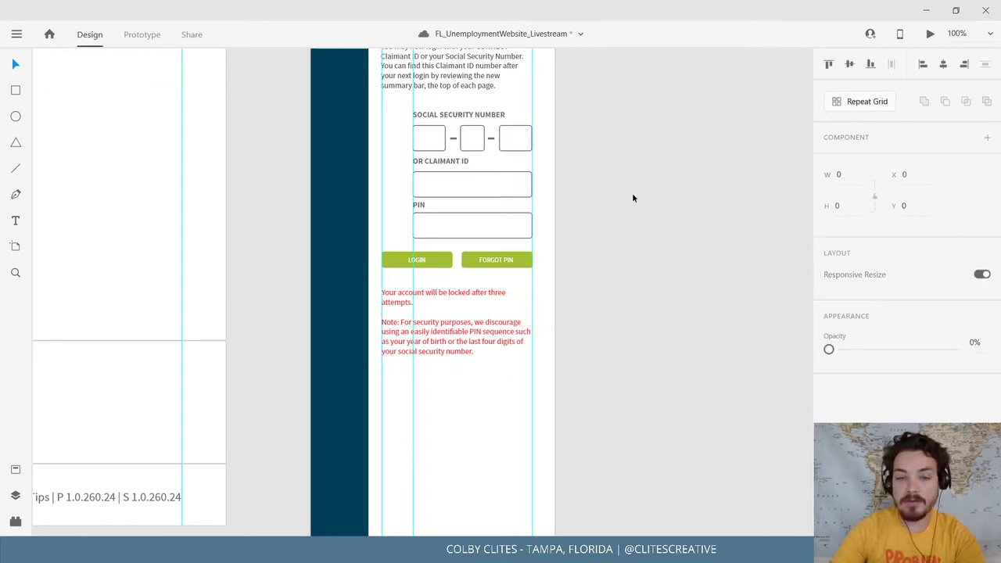
Examine the iPhone Next Steps page beside the desktop version, focusing on the existing claimant login section.
scroll(629, 258, "up", 1)
key("ctrl+minus")
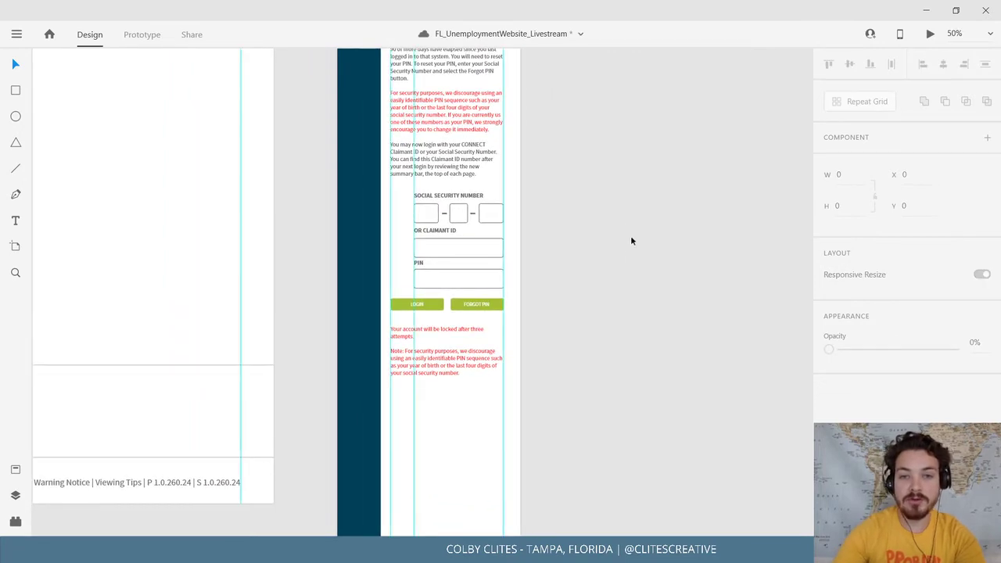
left_click_drag(626, 227, 606, 314)
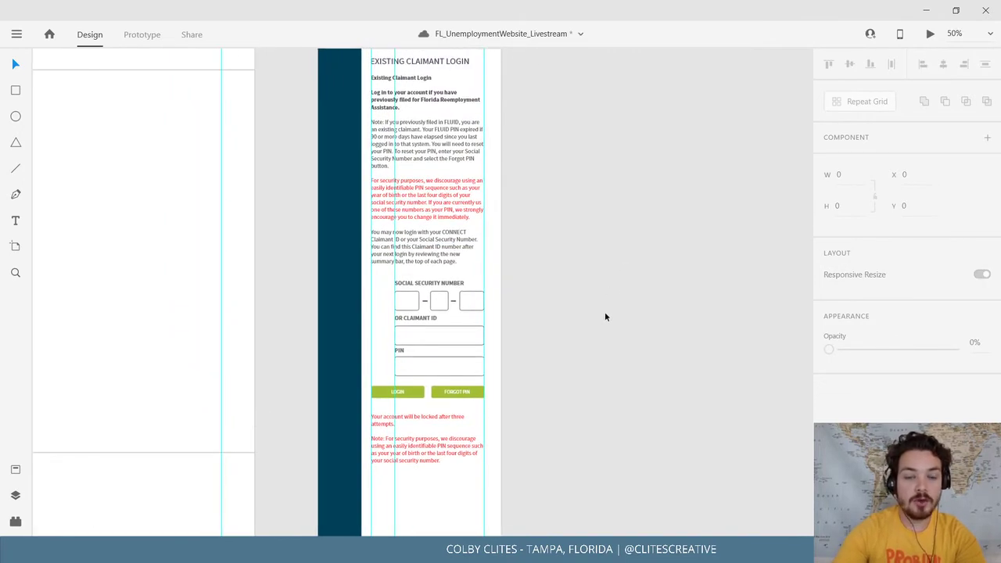
scroll(604, 317, "down", 2)
left_click_drag(549, 223, 537, 252)
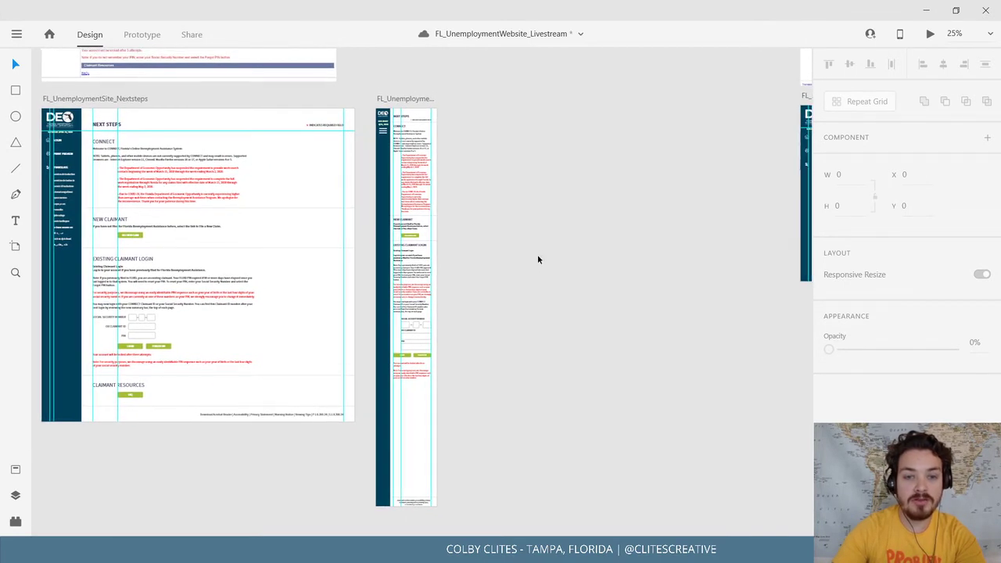
key("ctrl+=")
key("ctrl+=")
key("ctrl+=")
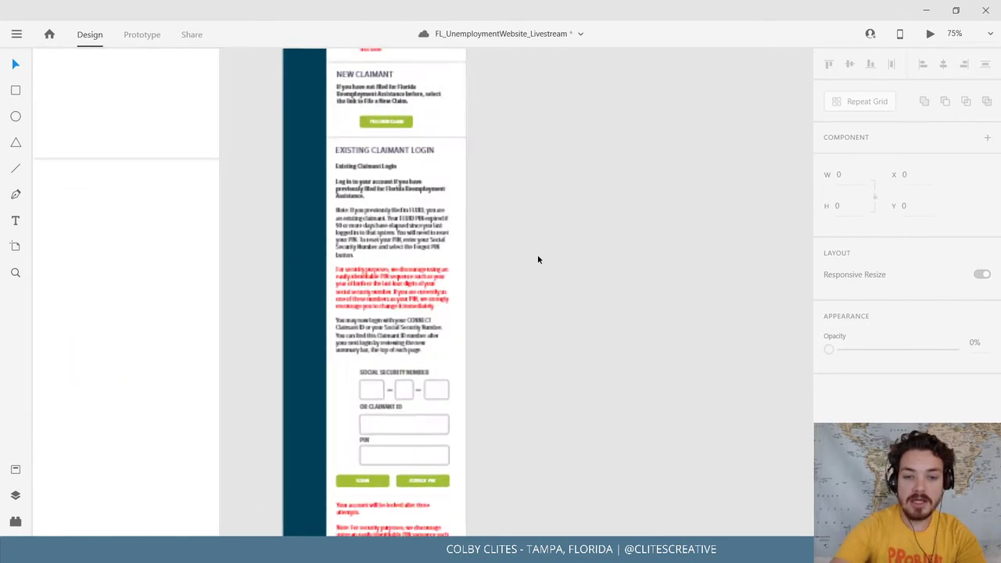
scroll(516, 247, "down", 2)
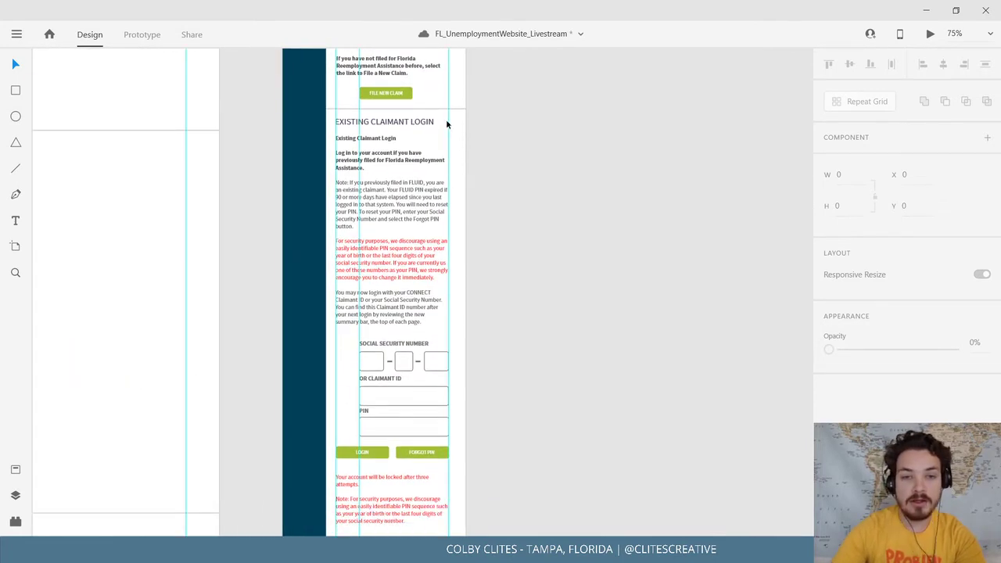
Duplicate the divider line above Existing Claimant Login to just below the red PIN note, at Y 1626.5.
scroll(448, 118, "down", 1)
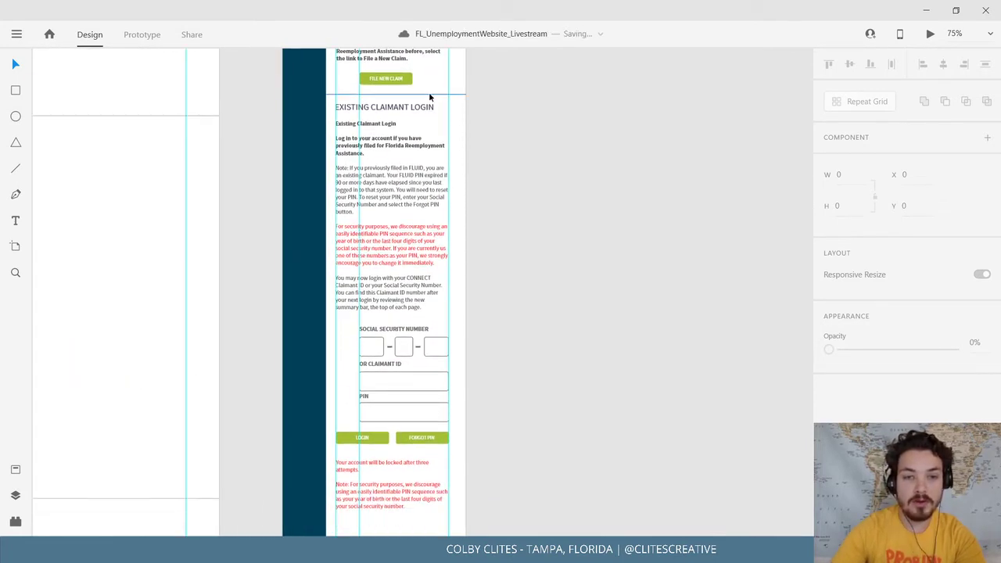
left_click(430, 95)
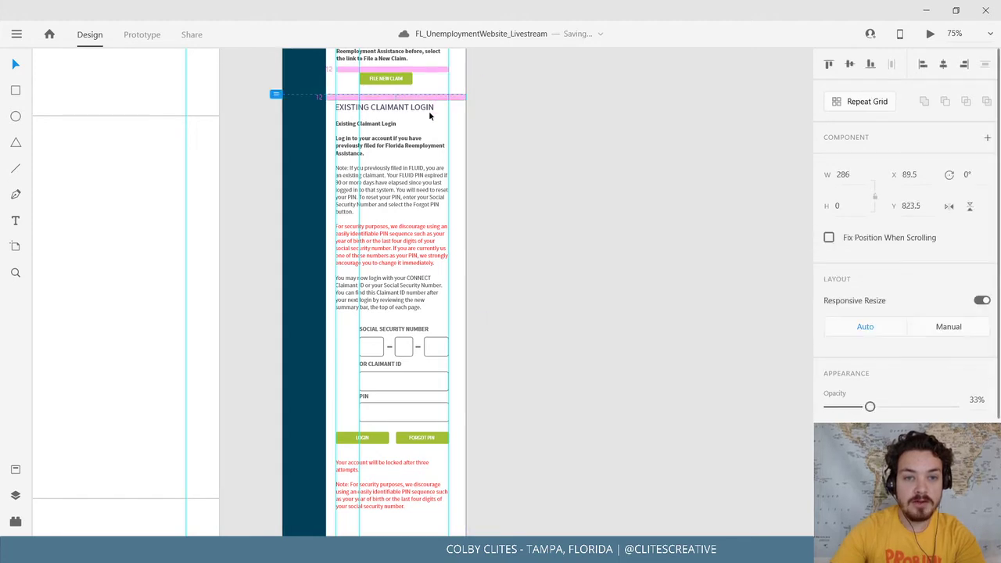
left_click_drag(429, 111, 404, 389)
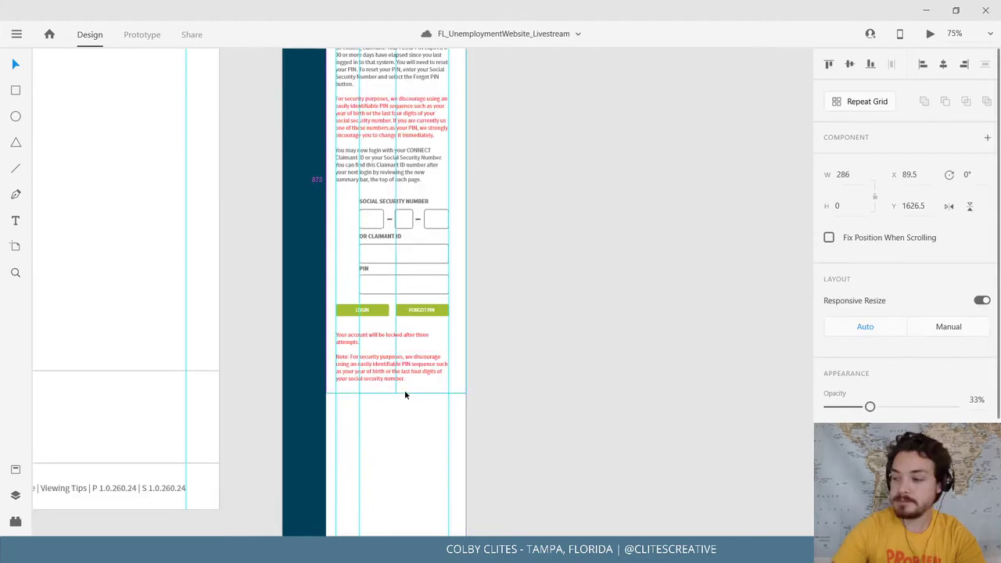
left_click(647, 377)
Copy the Claimant Resources heading and its FAQ button from the desktop Next Steps page.
left_click_drag(448, 287, 372, 316)
left_click_drag(427, 338, 557, 392)
mouse_move(305, 274)
left_mouse_down()
mouse_move(356, 311)
mouse_move(409, 308)
mouse_move(513, 330)
mouse_move(592, 317)
left_mouse_up()
key("ctrl+minus")
key("ctrl+minus")
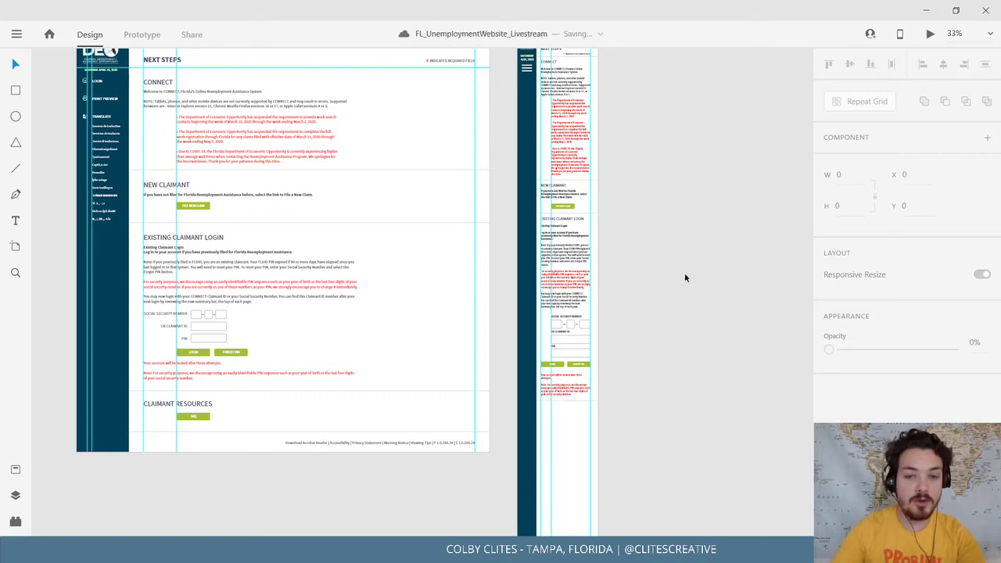
scroll(599, 319, "up", 3)
scroll(599, 319, "up", 2)
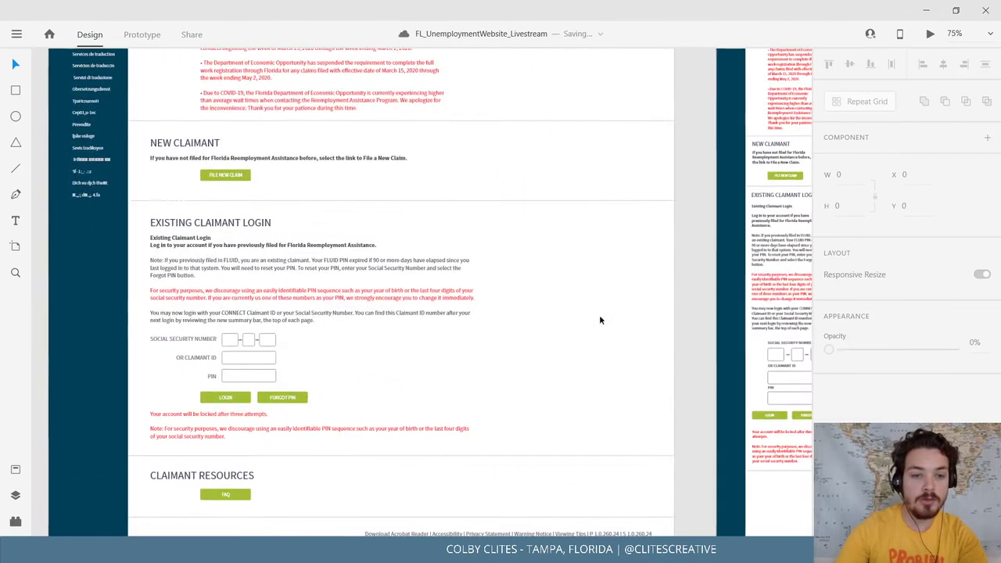
scroll(434, 235, "down", 3)
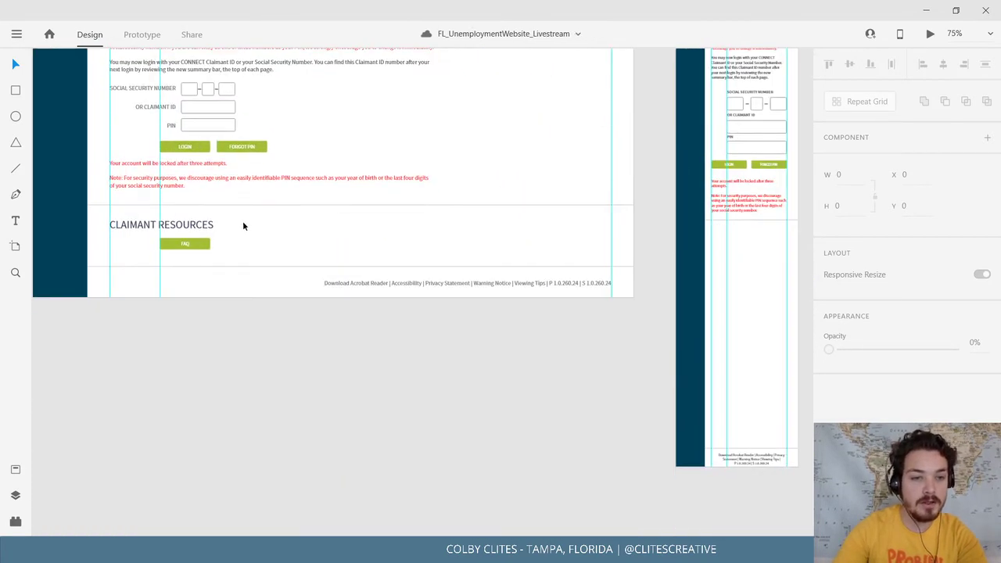
left_click(185, 245)
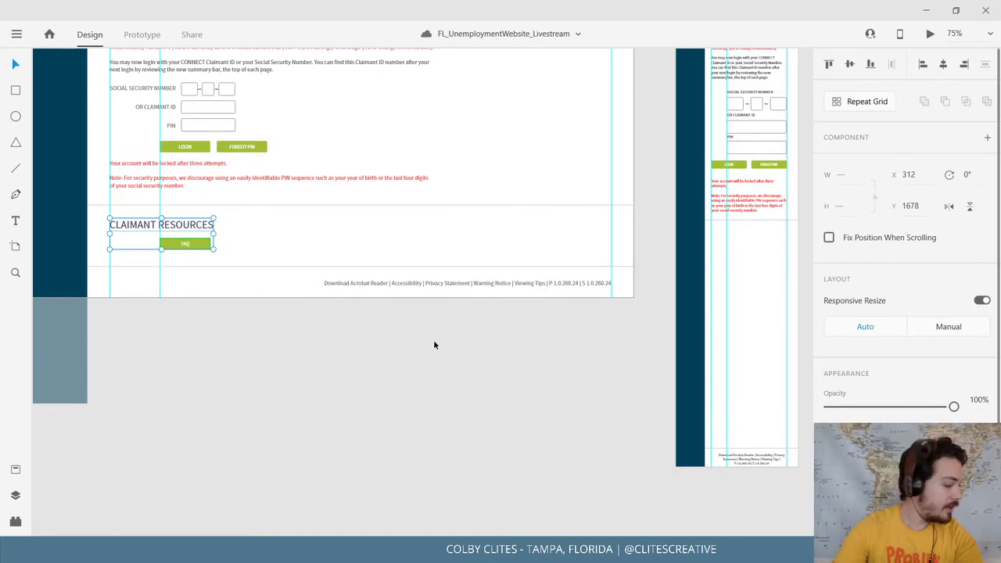
Paste the Claimant Resources heading and FAQ button into the iPhone artboard and move them below the lowest divider, at Y 1716.
left_click_drag(434, 345, 156, 390)
left_click_drag(507, 209, 407, 320)
scroll(405, 319, "up", 5)
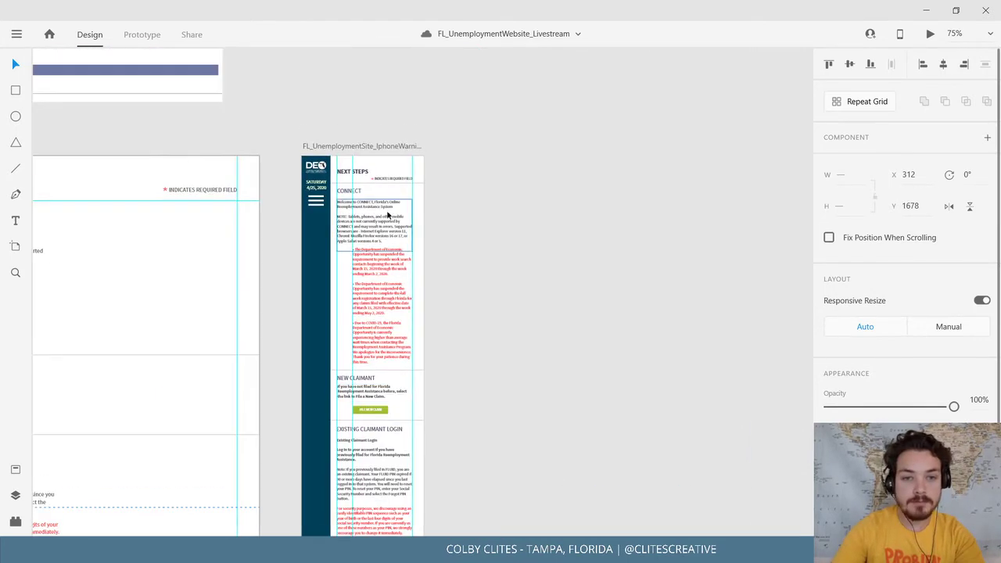
left_click(369, 146)
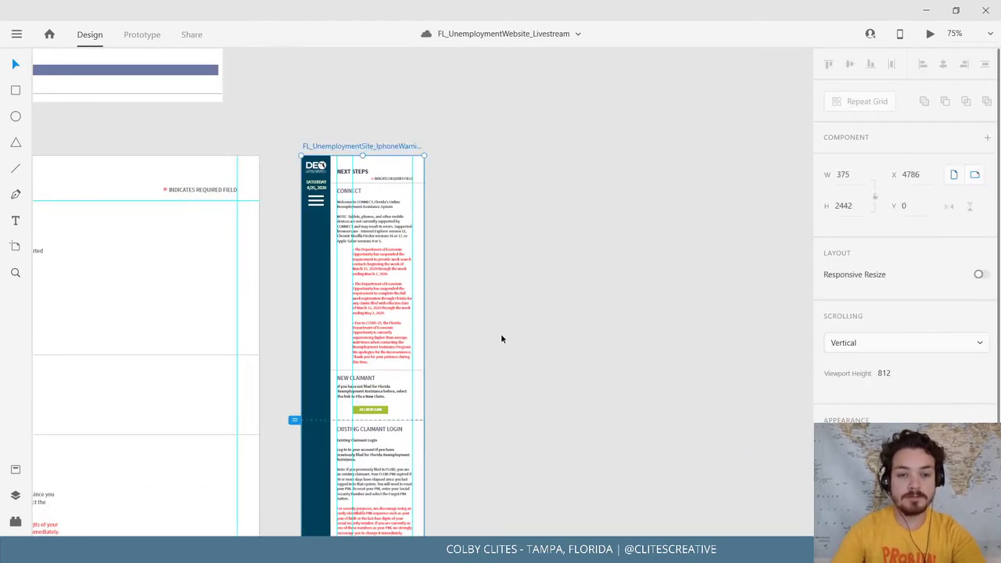
key("ctrl+v")
scroll(476, 398, "down", 10)
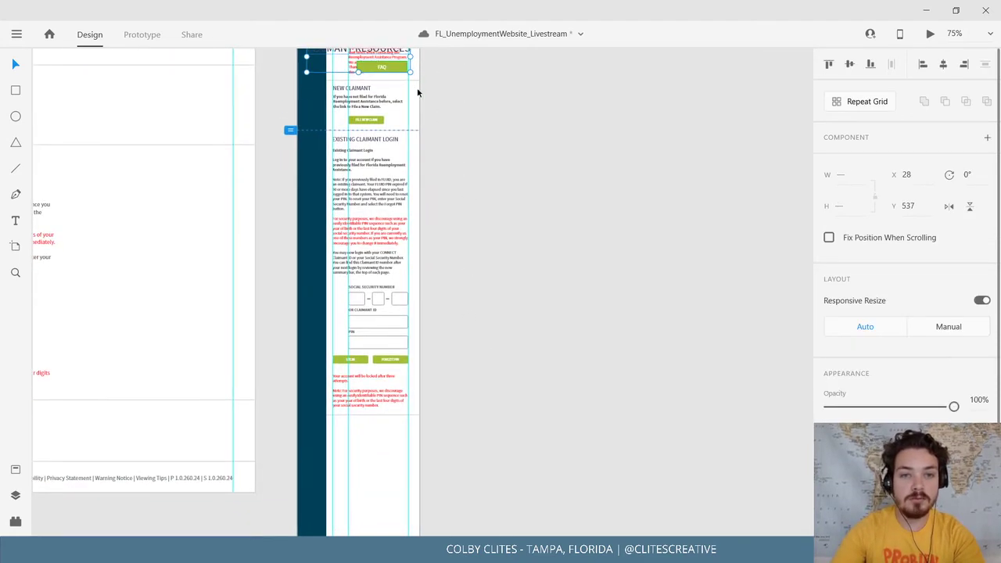
left_click_drag(399, 71, 399, 454)
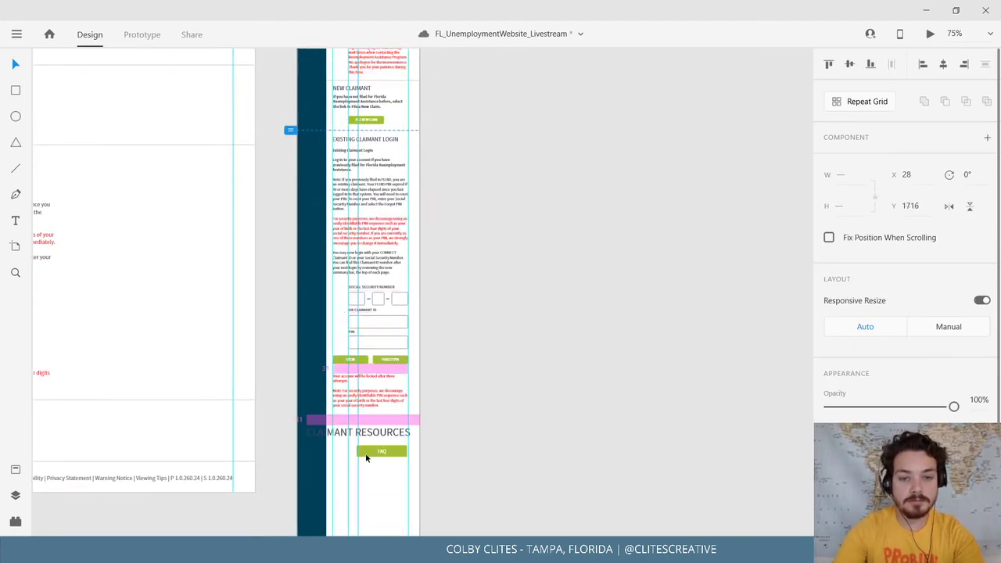
Reduce the Claimant Resources heading to 174 wide and move it just below the divider at X 109, Y 1700.
scroll(484, 411, "up", 5)
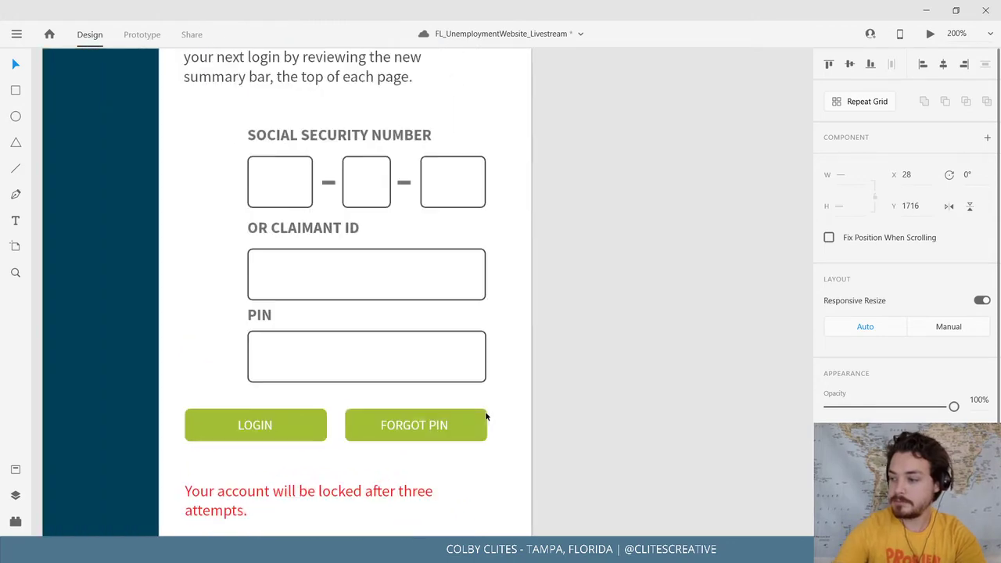
left_click_drag(561, 443, 552, 300)
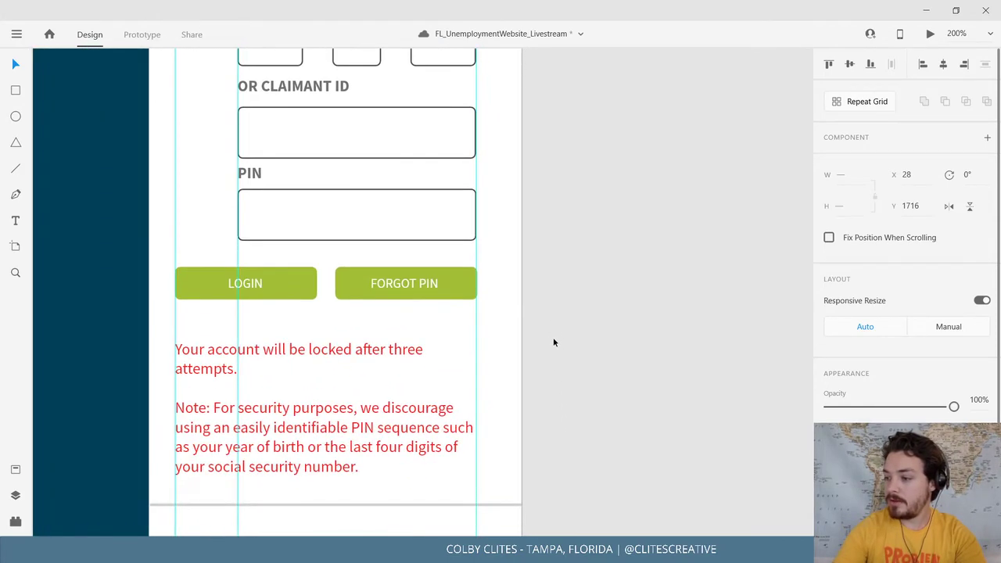
left_click_drag(554, 342, 572, 302)
scroll(575, 302, "up", 1)
scroll(576, 317, "down", 6)
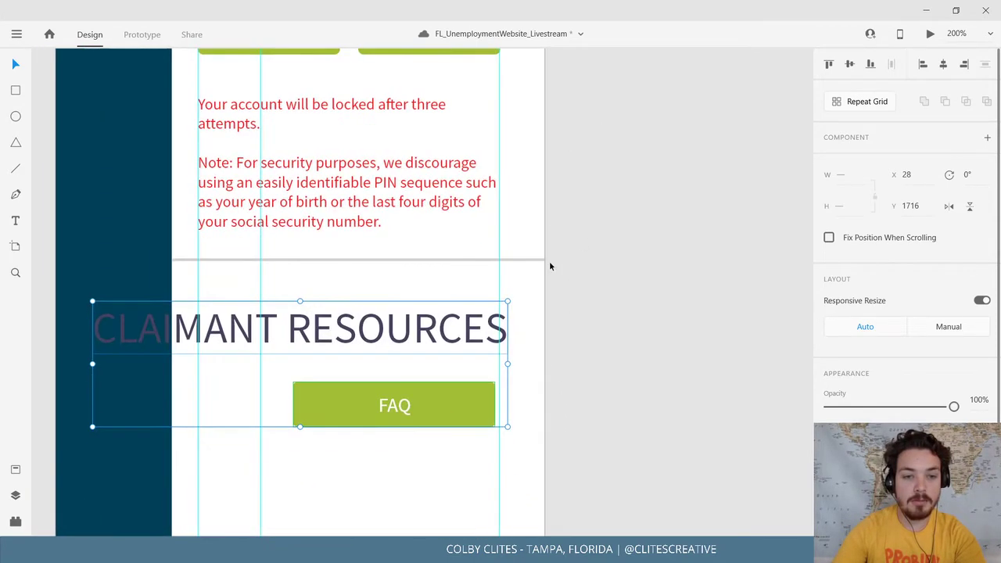
double_click(420, 266)
double_click(421, 266)
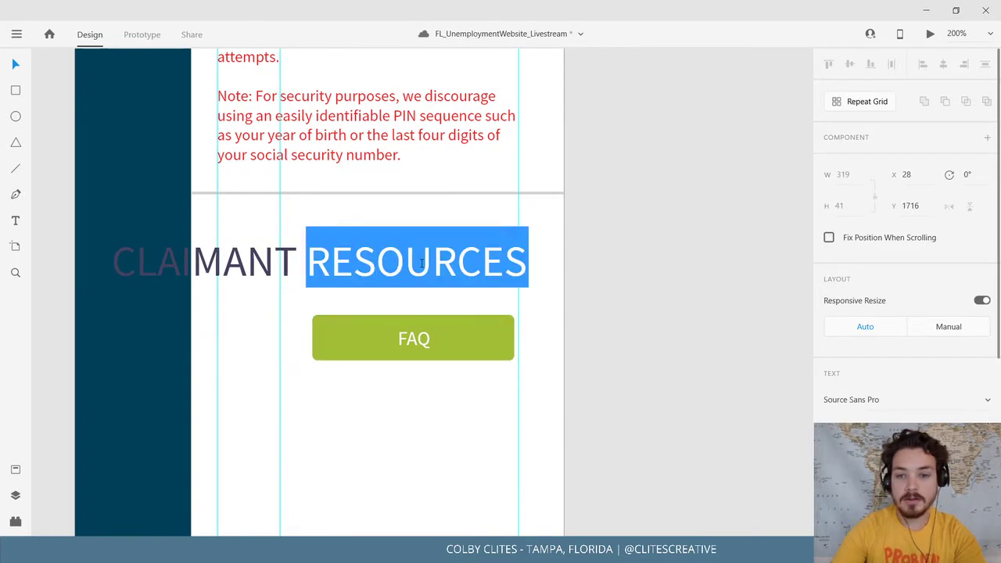
triple_click(421, 266)
left_click(421, 266)
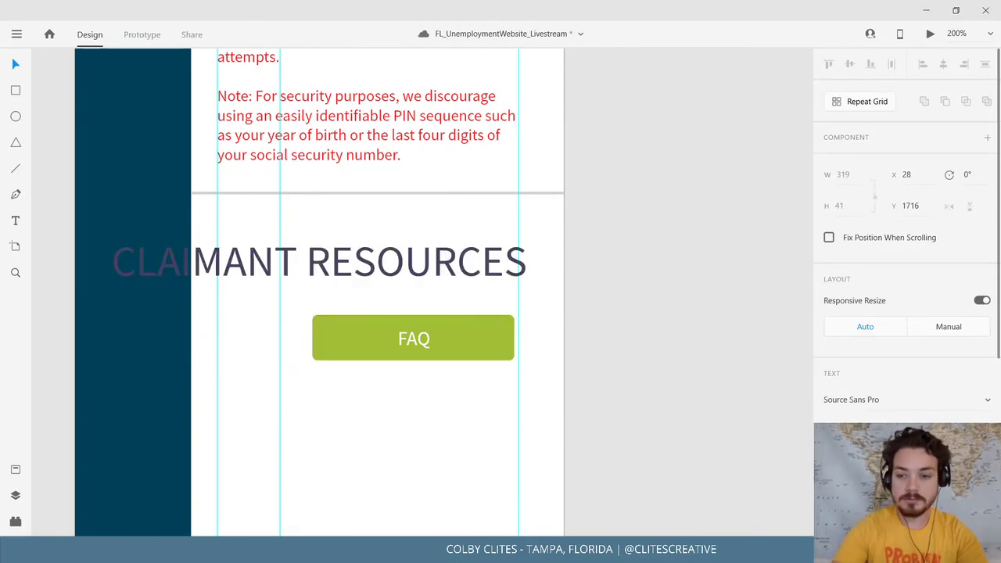
key("Return")
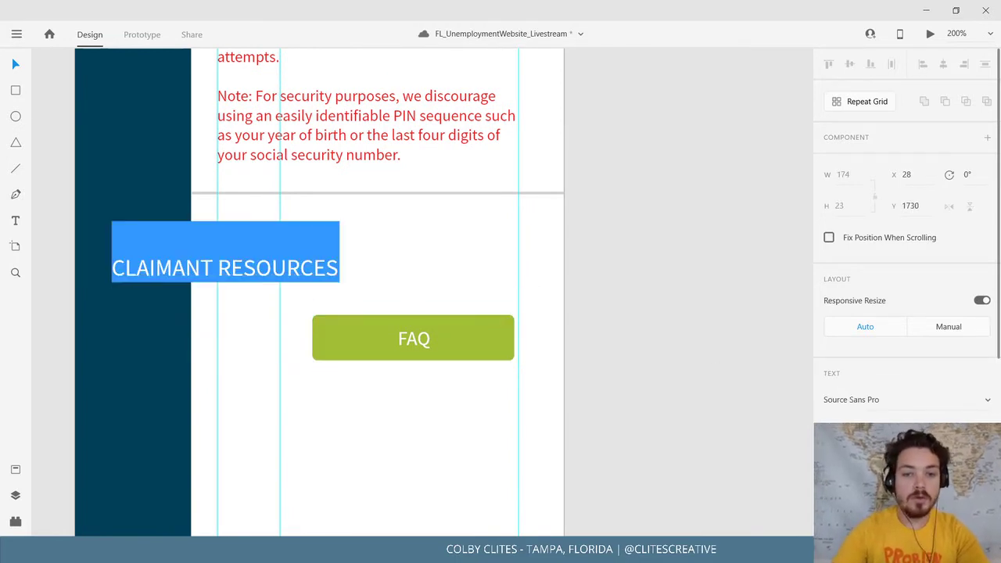
left_click(15, 64)
left_click(644, 298)
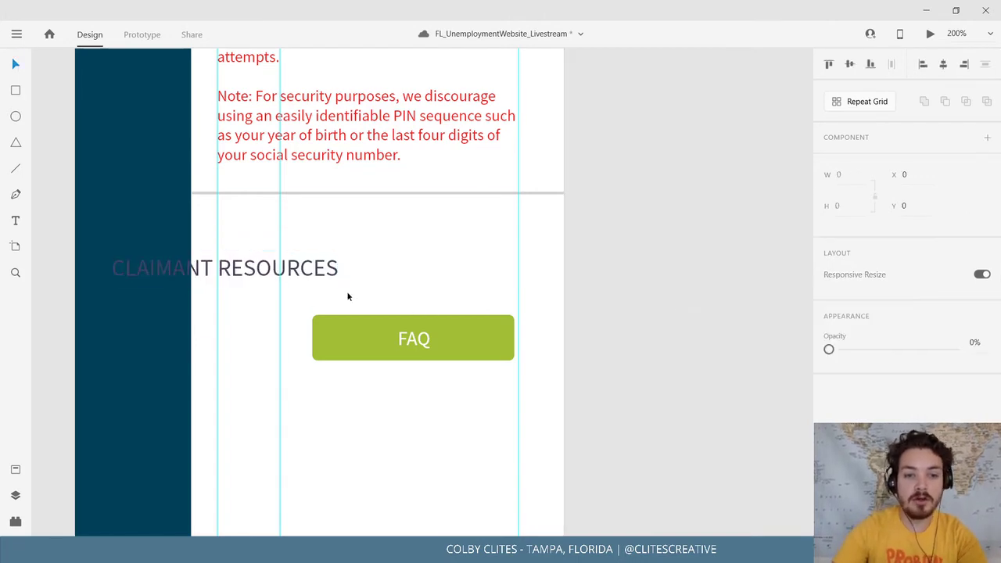
left_click_drag(285, 265, 391, 227)
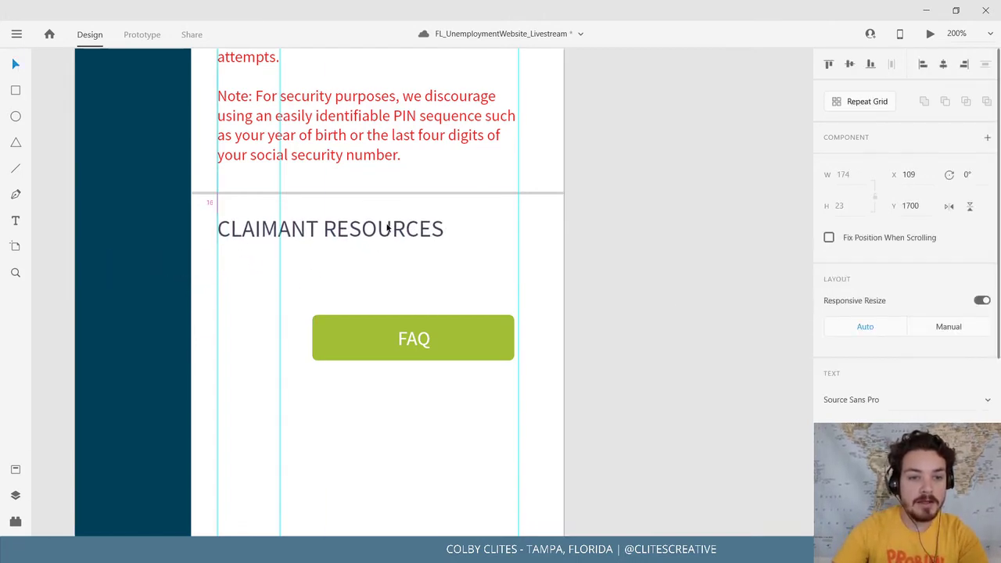
Move the FAQ button beneath the Forgot PIN button and resize it to 107 by 24, matching that button's width.
left_click(447, 339)
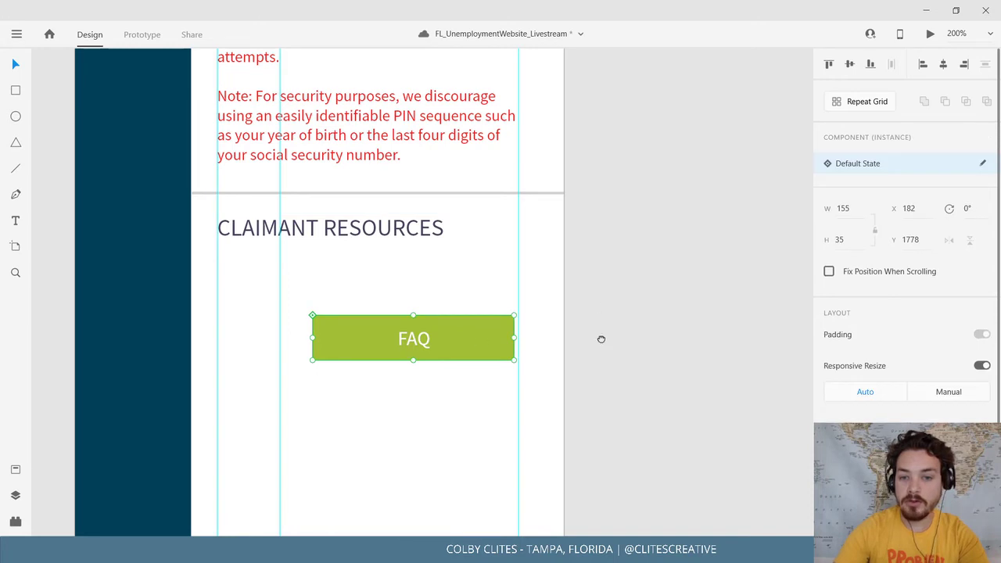
scroll(598, 375, "up", 3)
left_click_drag(449, 457, 518, 133)
left_click_drag(573, 159, 509, 142)
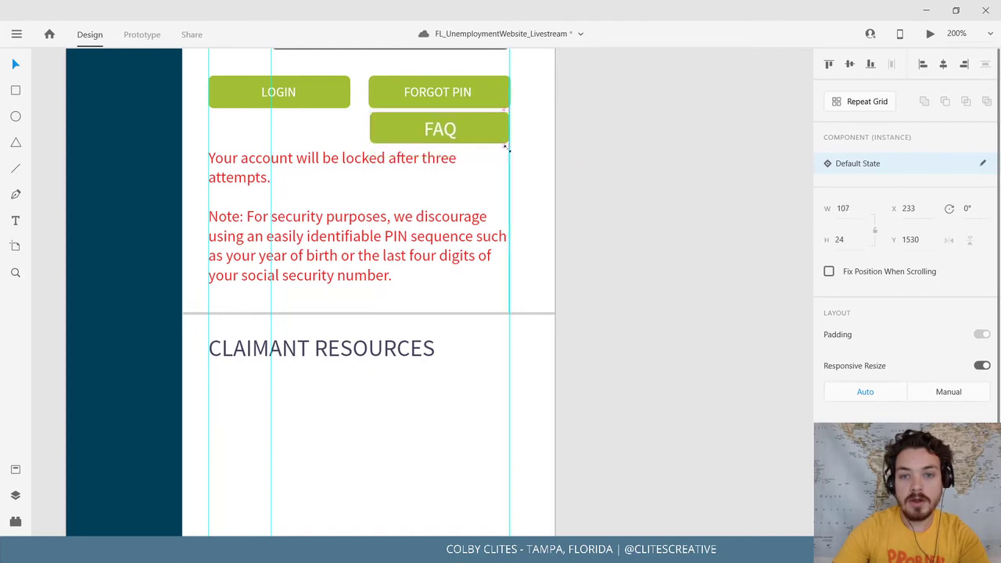
Reduce the FAQ label's text size to match the Forgot PIN label and centre it vertically in its button.
double_click(452, 133)
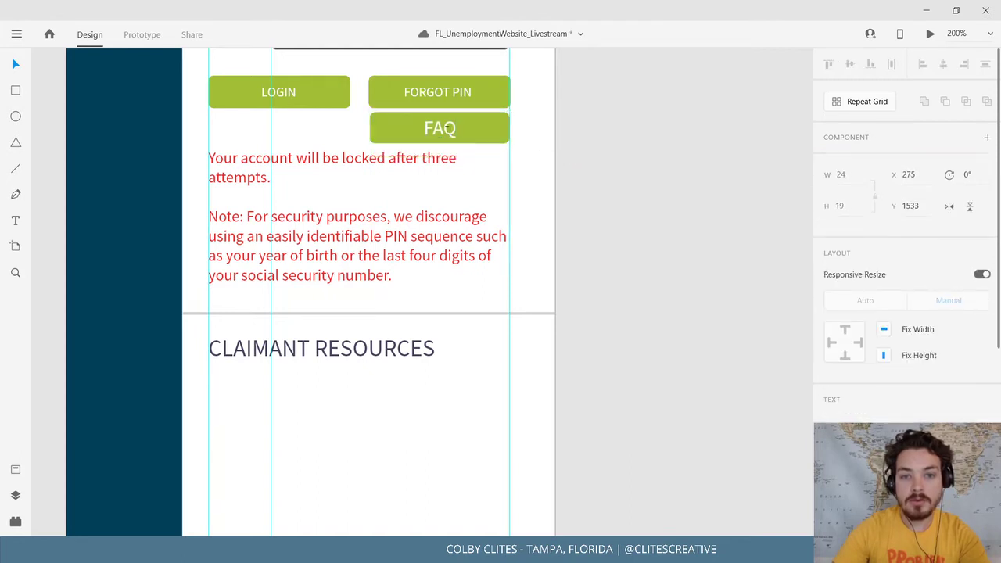
double_click(451, 133)
key("Escape")
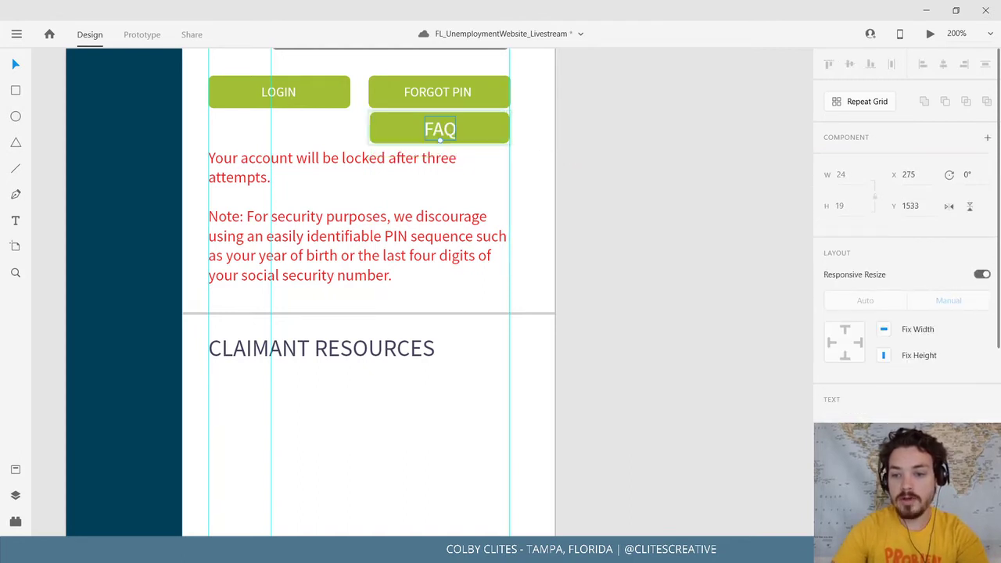
left_click_drag(440, 141, 440, 137)
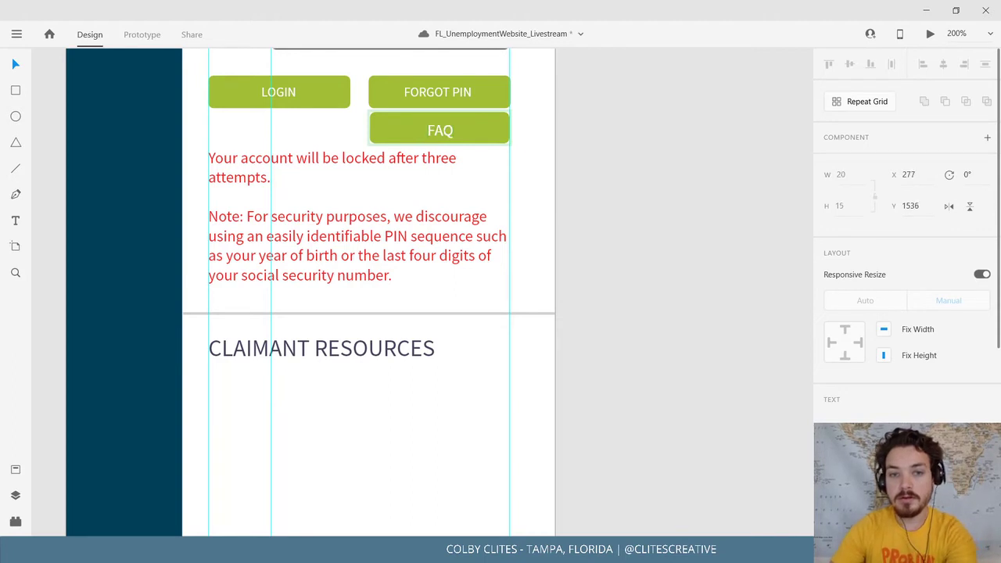
left_click(441, 97)
double_click(442, 97)
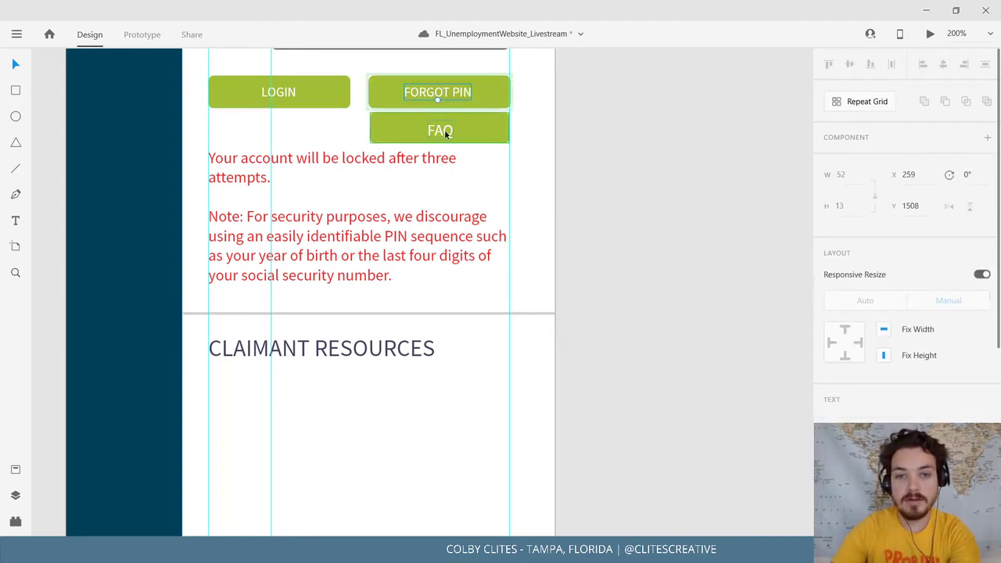
left_click(443, 131)
double_click(443, 131)
double_click(442, 132)
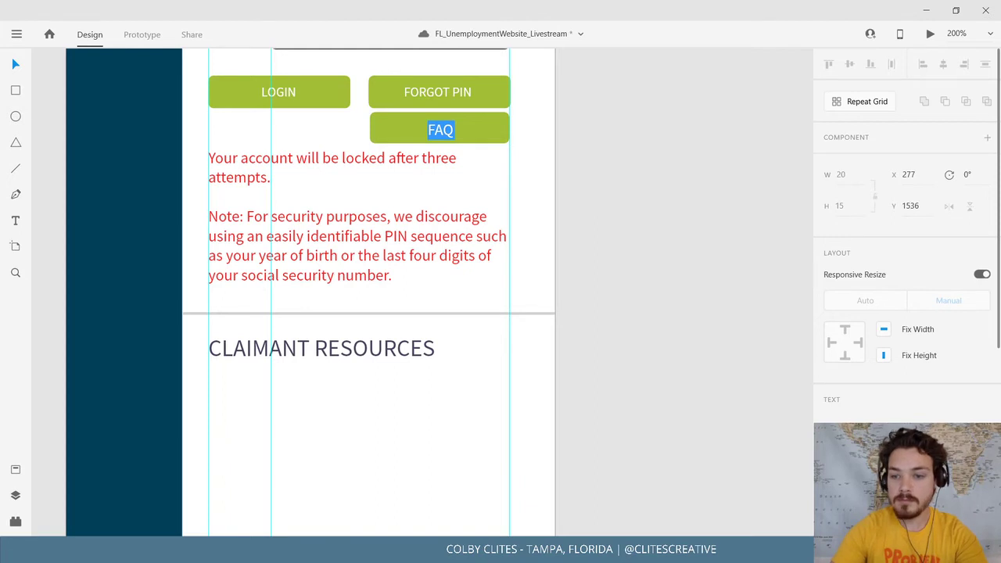
key("Escape")
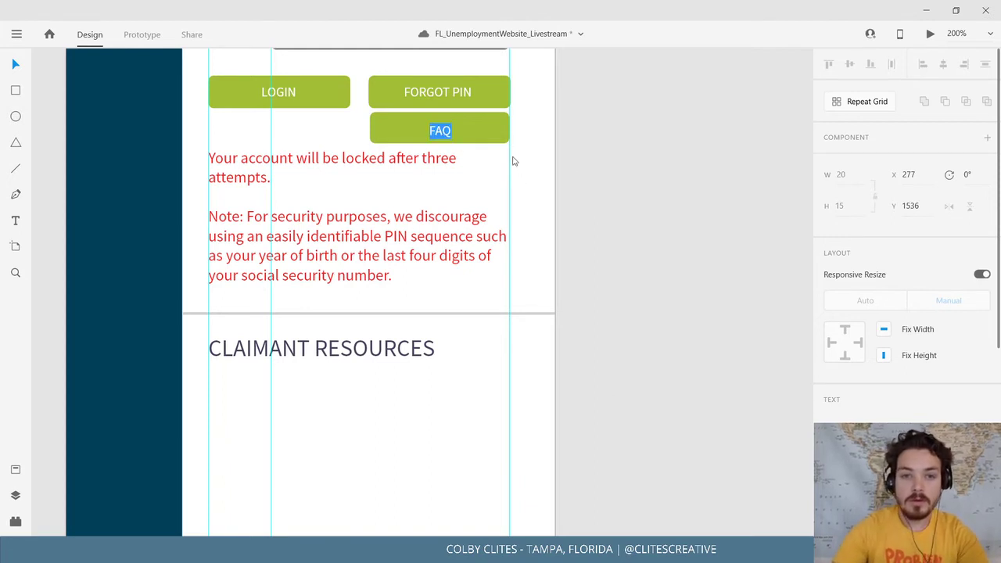
key("Escape")
key("Escape")
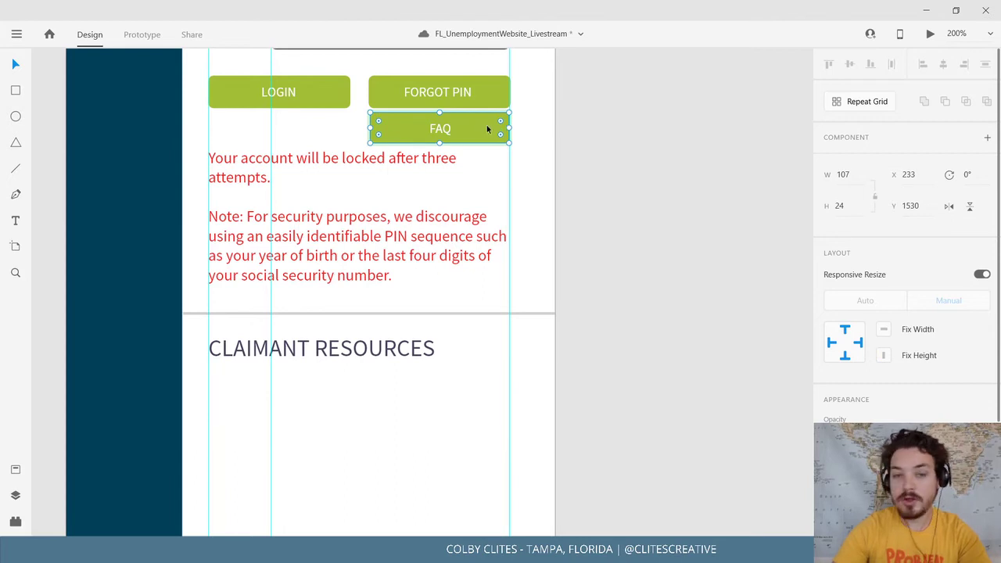
Move the resized FAQ button below the Claimant Resources heading, aligned with the inner vertical guide.
left_click_drag(474, 135, 369, 389)
left_click(634, 384)
scroll(621, 416, "left", 2)
scroll(300, 407, "left", 3)
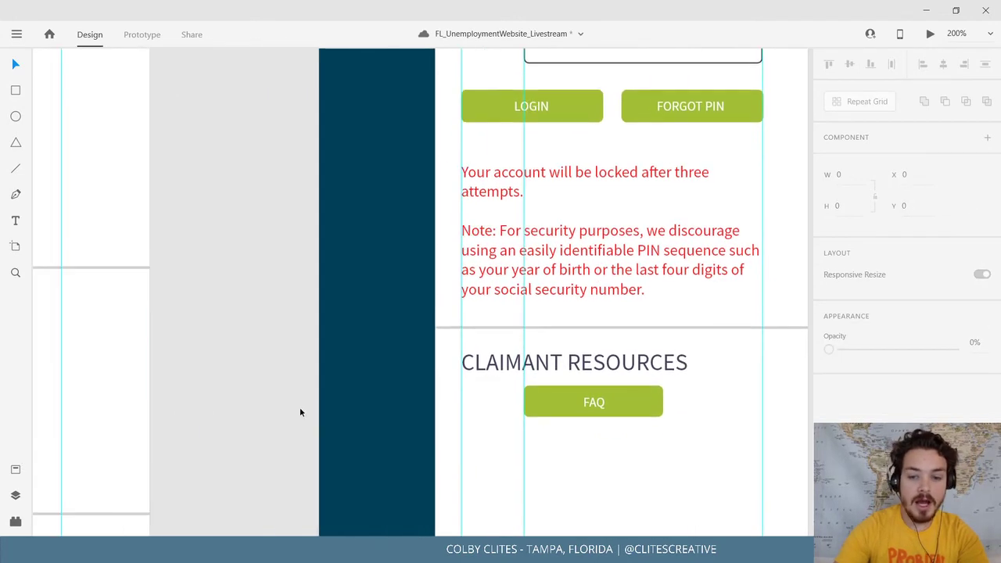
Review the original site screenshots alongside the redesigned warning and Next Steps artboards.
scroll(299, 406, "down", 5)
scroll(431, 420, "down", 10)
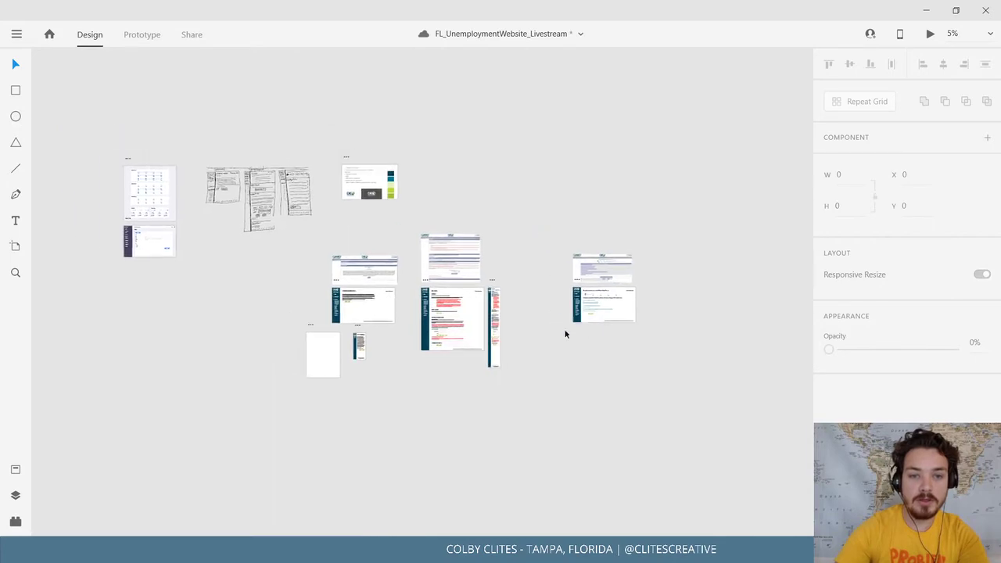
scroll(494, 298, "up", 10)
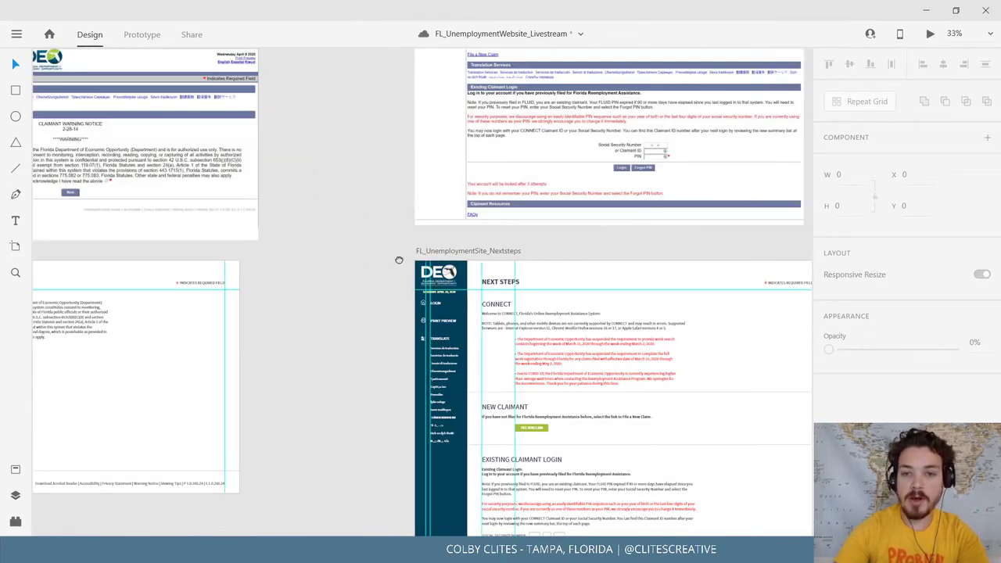
scroll(494, 298, "left", 5)
scroll(554, 351, "up", 3)
scroll(661, 401, "left", 3)
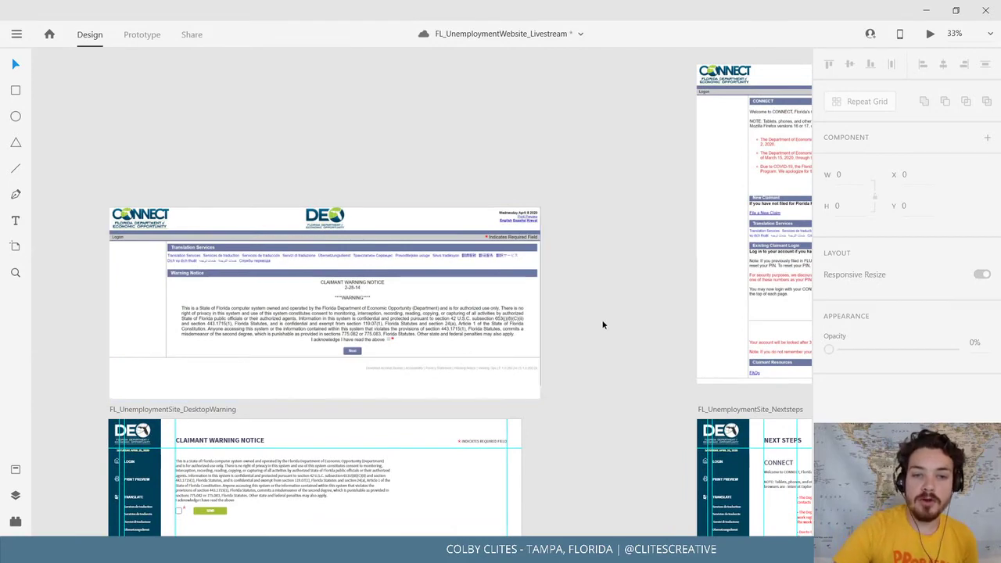
scroll(602, 324, "right", 10)
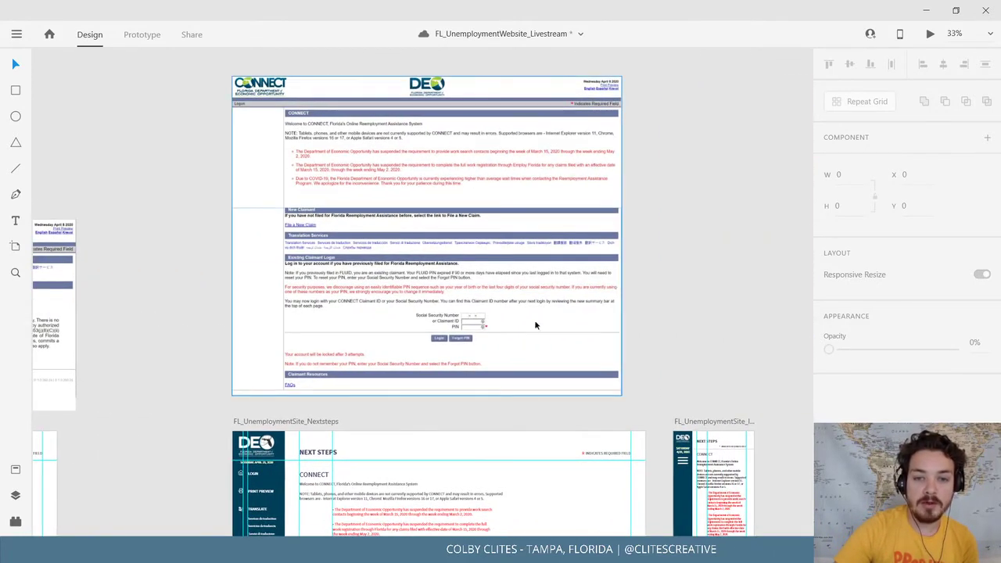
scroll(537, 324, "right", 15)
left_click_drag(430, 280, 324, 227)
left_click_drag(176, 255, 617, 210)
left_click_drag(307, 239, 782, 283)
left_click_drag(280, 324, 693, 128)
scroll(382, 301, "up", 1)
scroll(382, 300, "left", 1)
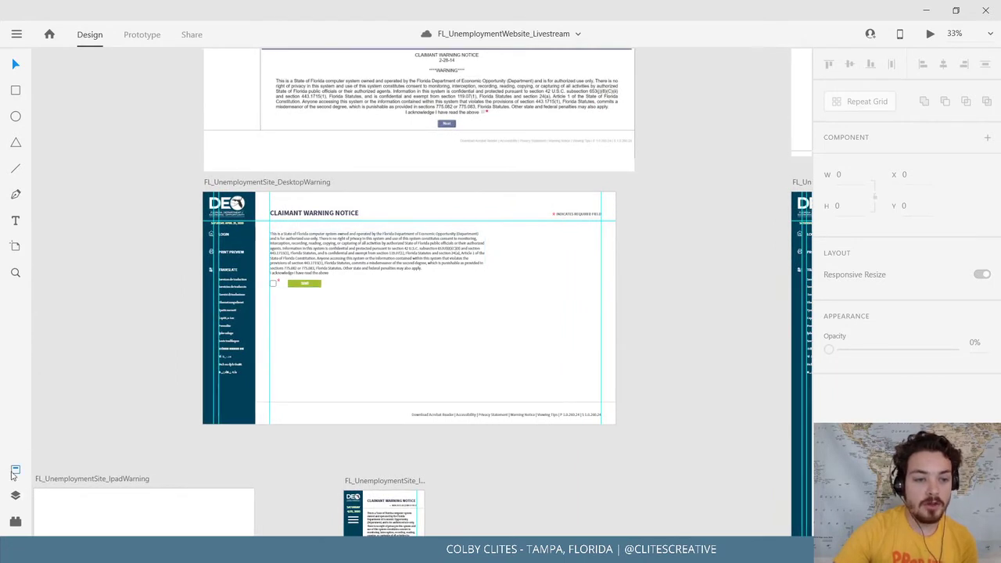
Examine the document assets and compare the desktop and iPhone versions of the Claimant Warning Notice and Next Steps pages.
left_click(15, 471)
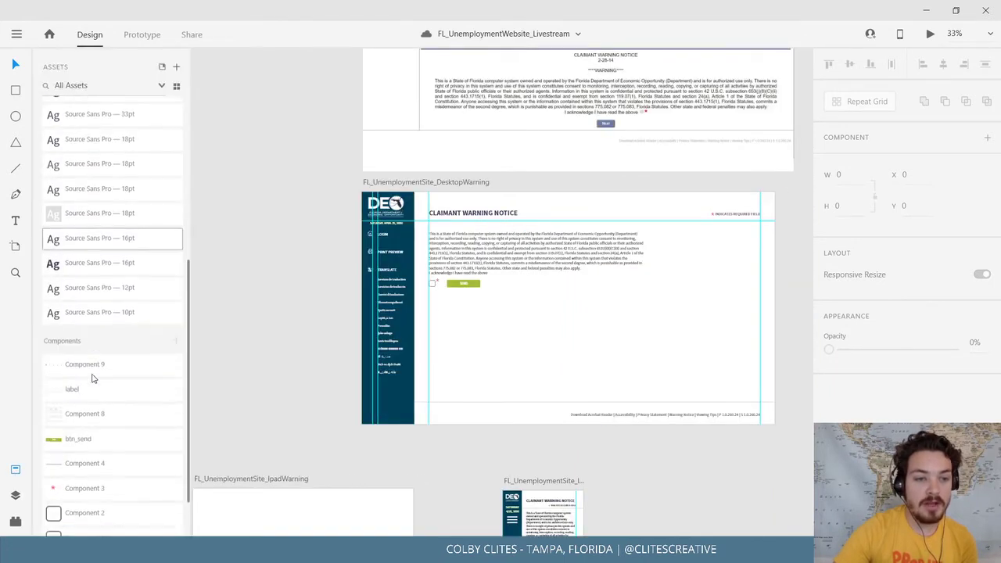
left_click(16, 471)
left_click_drag(619, 492, 552, 334)
scroll(515, 427, "up", 1)
left_click_drag(403, 340, 443, 384)
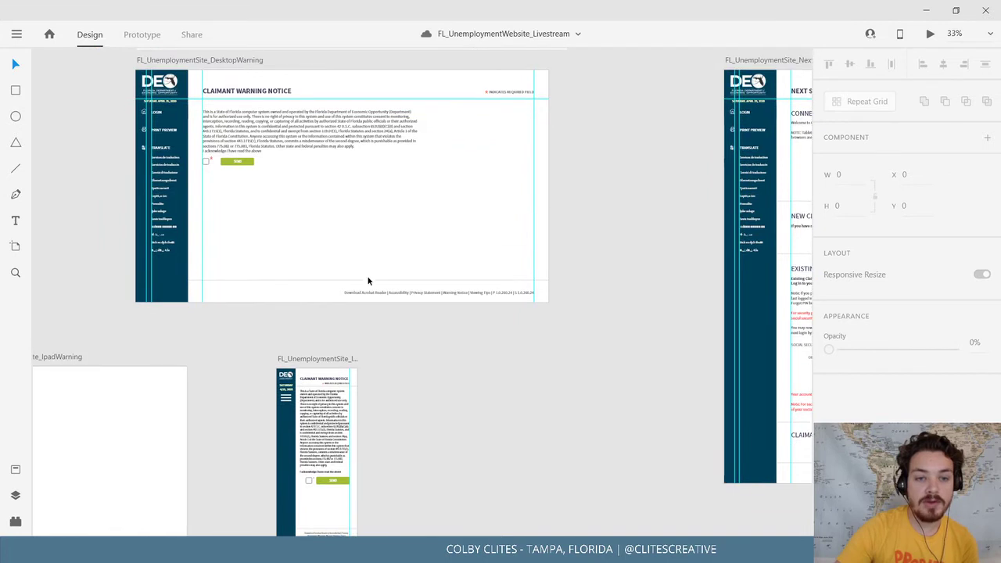
left_click_drag(321, 405, 405, 334)
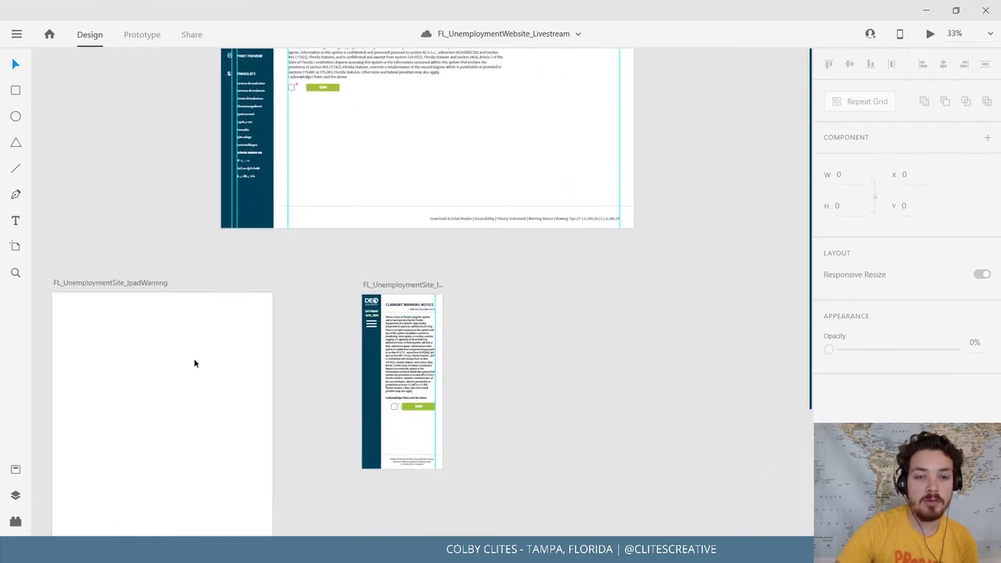
left_click_drag(195, 362, 123, 418)
left_click_drag(436, 415, 133, 438)
left_click_drag(411, 366, 135, 353)
left_click_drag(506, 375, 417, 385)
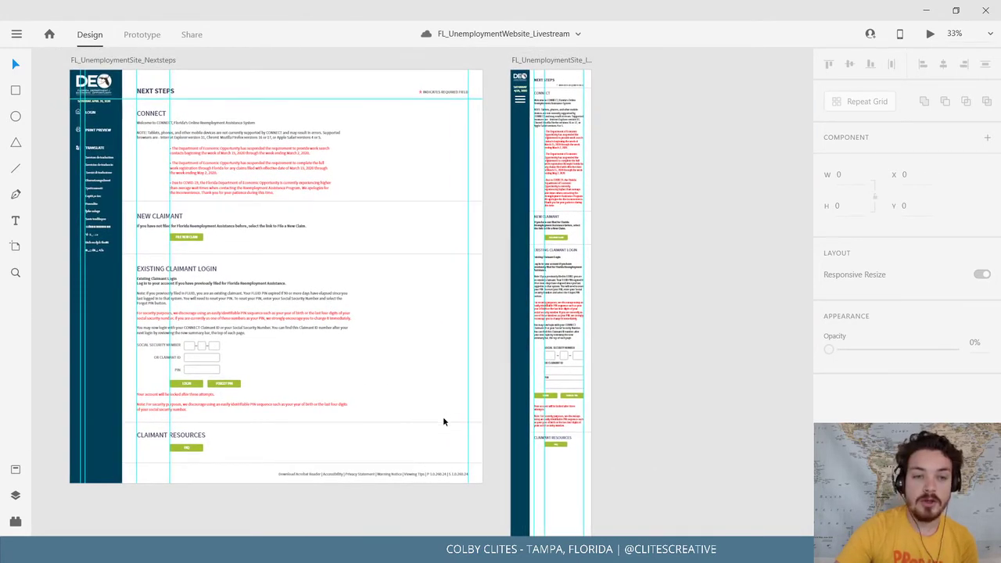
scroll(690, 341, "right", 2)
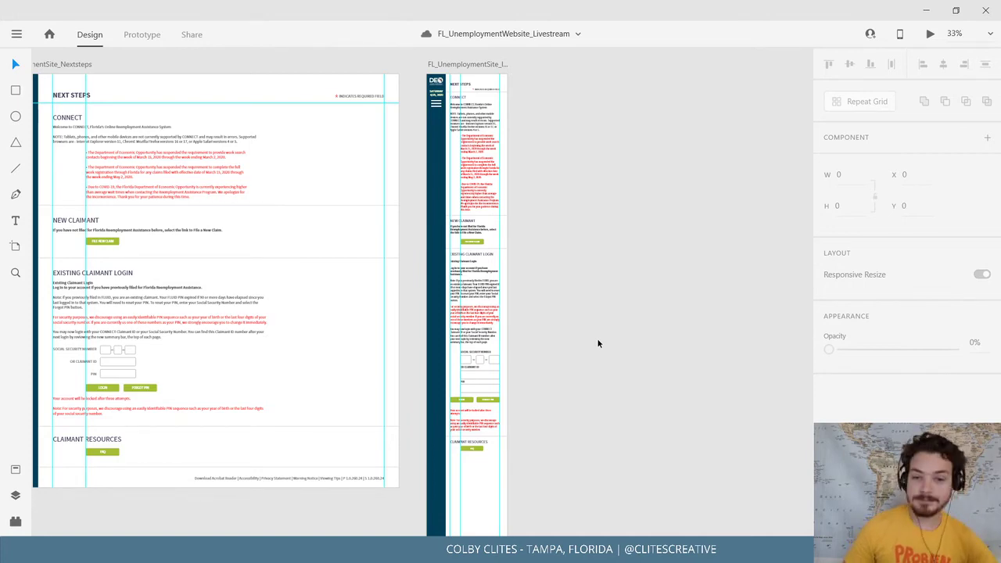
scroll(599, 344, "up", 3)
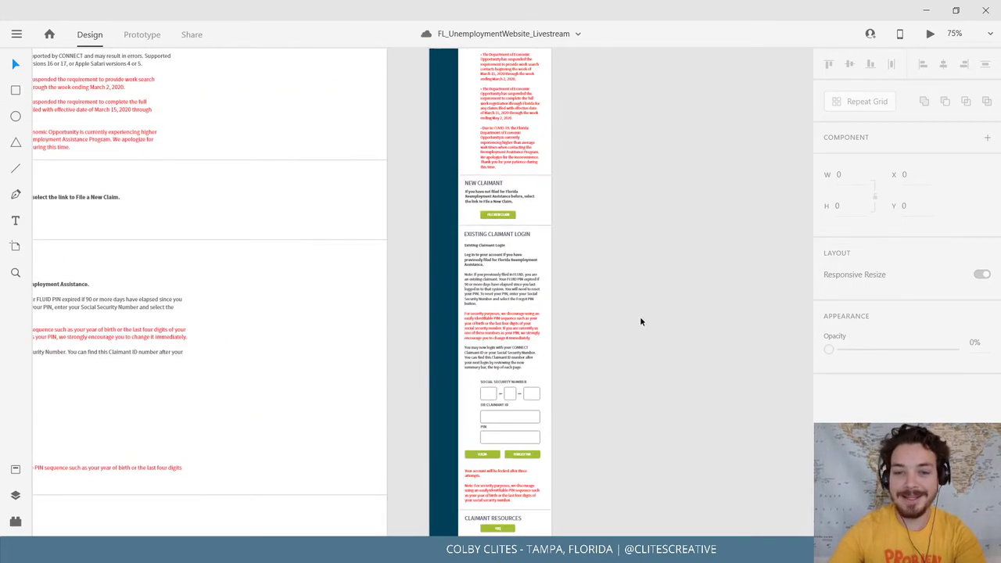
left_click(16, 36)
left_click(713, 332)
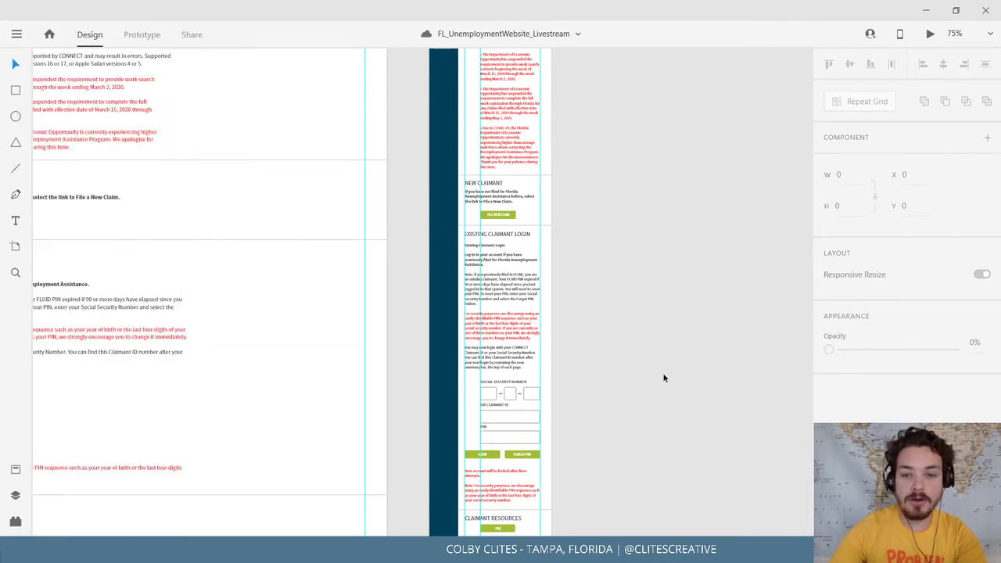
Move the iPhone page's footer links and divider up to just below the FAQ button, at Y 1773.5.
left_click_drag(681, 441, 187, 194)
left_click(399, 475)
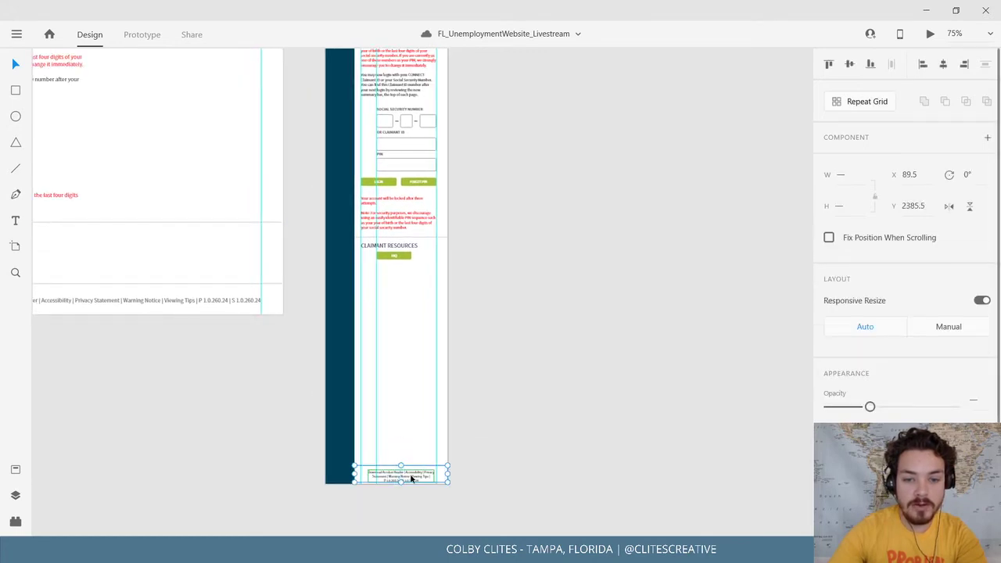
left_click_drag(413, 476, 417, 275)
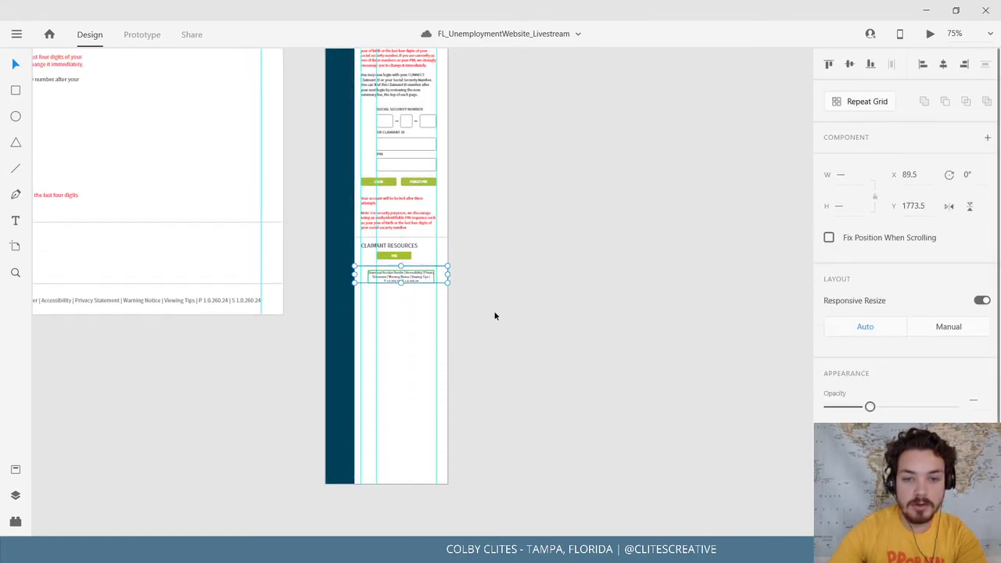
left_click(406, 349)
Shorten the iPhone page's dark blue sidebar to a height of 1844, ending just below the footer links.
left_click(341, 478)
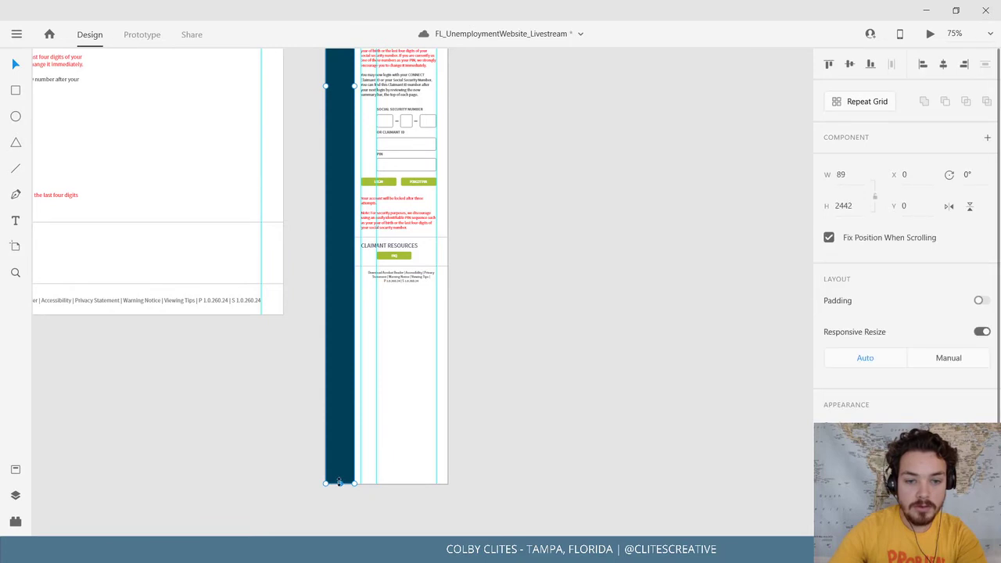
left_click_drag(341, 483, 349, 289)
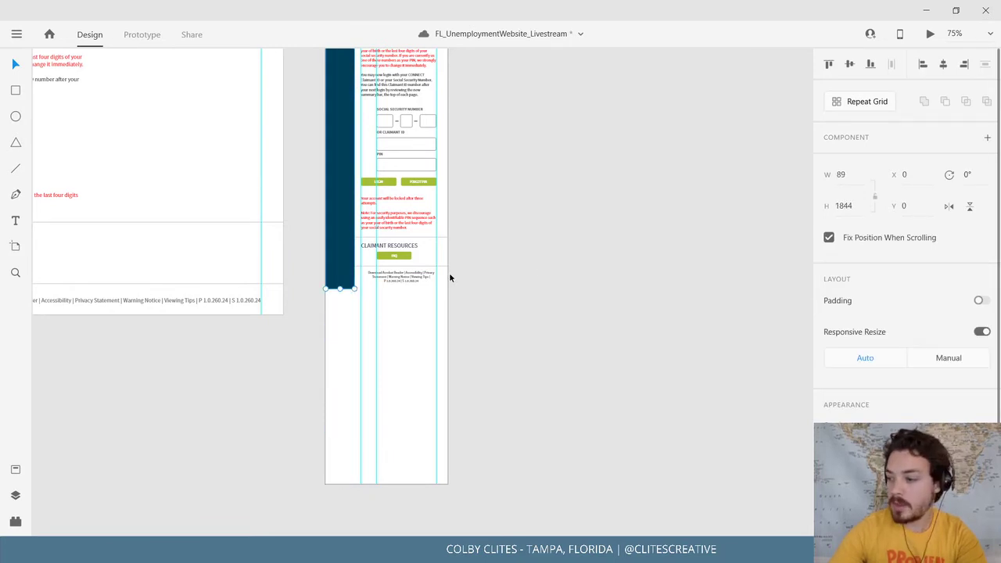
scroll(485, 277, "up", 5)
scroll(527, 296, "up", 5)
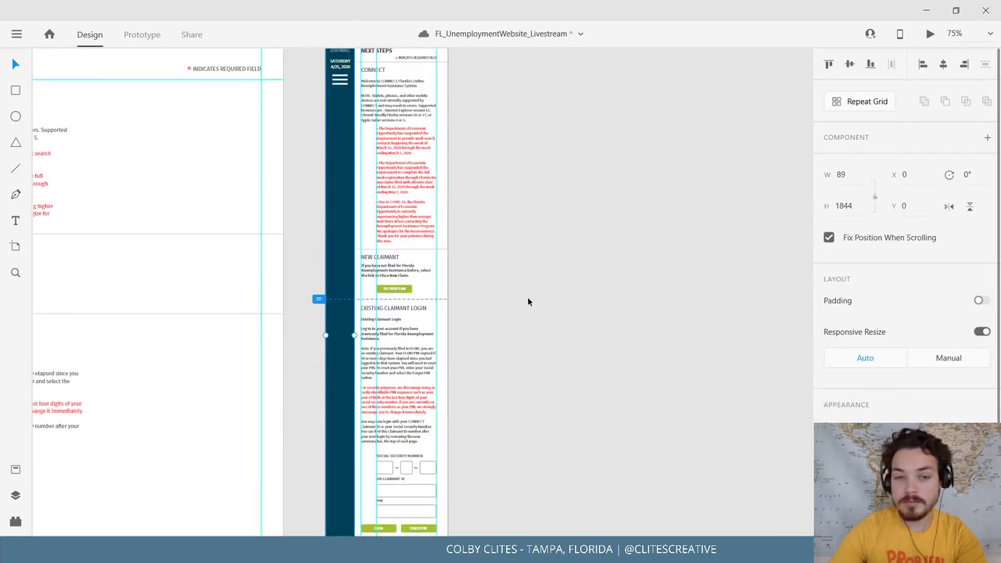
Shorten the iPhone Next Steps artboard to a height of 1843 so it ends just below the footer, and save the document.
left_click(388, 230)
scroll(540, 291, "down", 10)
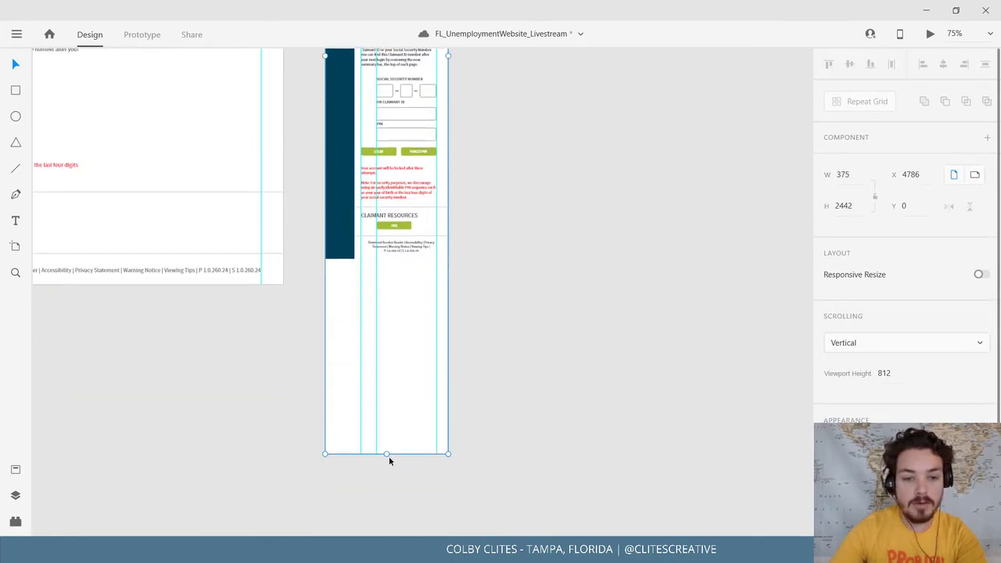
left_click_drag(388, 453, 381, 258)
left_click(494, 297)
scroll(534, 376, "up", 6)
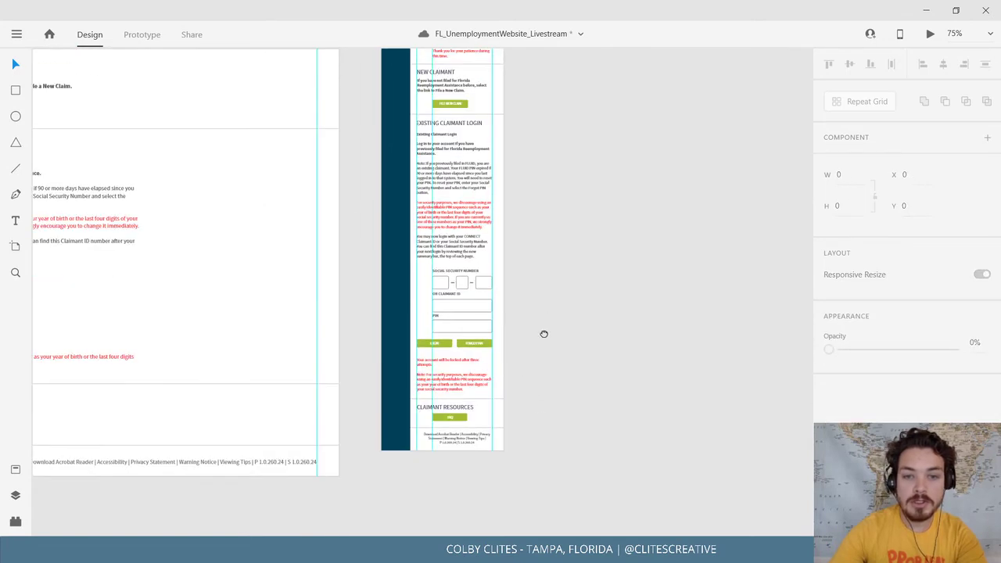
scroll(494, 277, "up", 2)
left_click(17, 34)
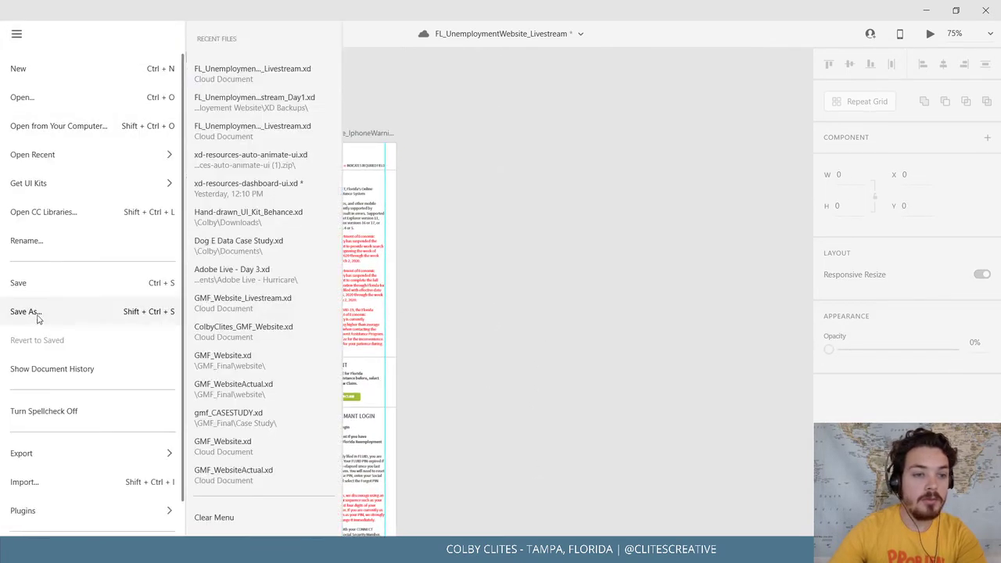
left_click(24, 282)
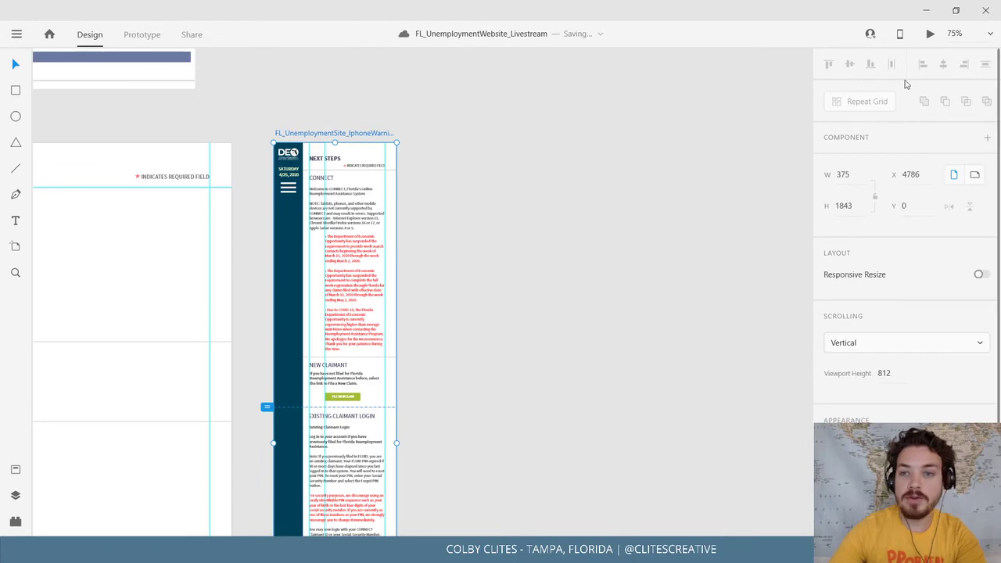
Preview the iPhone Next Steps page full screen and check its scrolling from the header down to the footer and back.
left_click(929, 36)
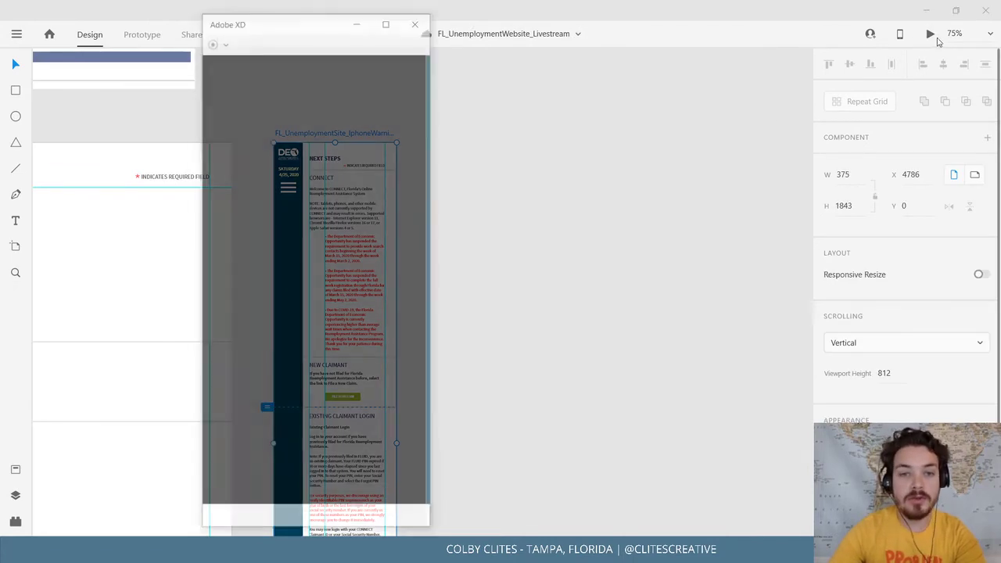
left_click(383, 18)
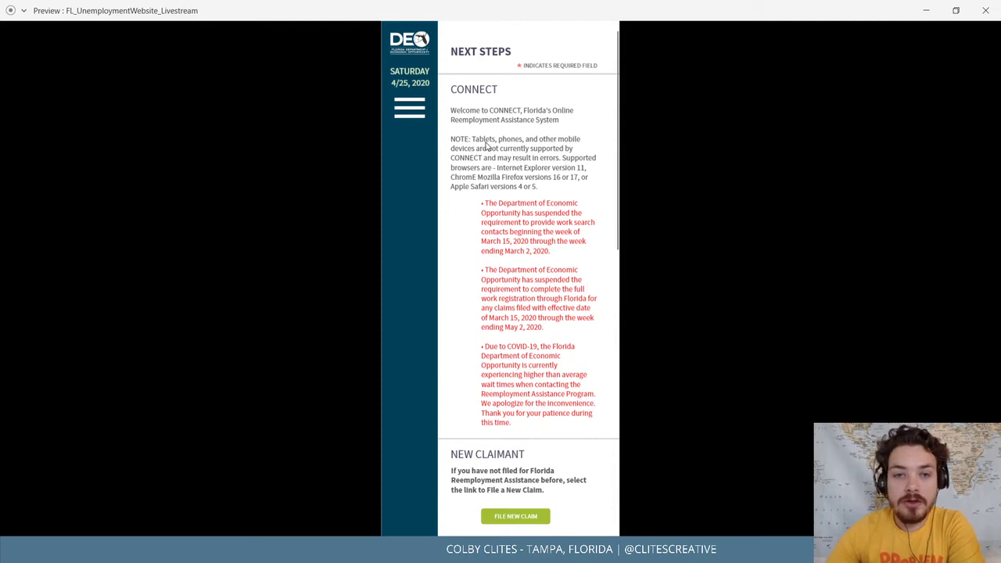
scroll(489, 149, "down", 5)
scroll(492, 152, "up", 5)
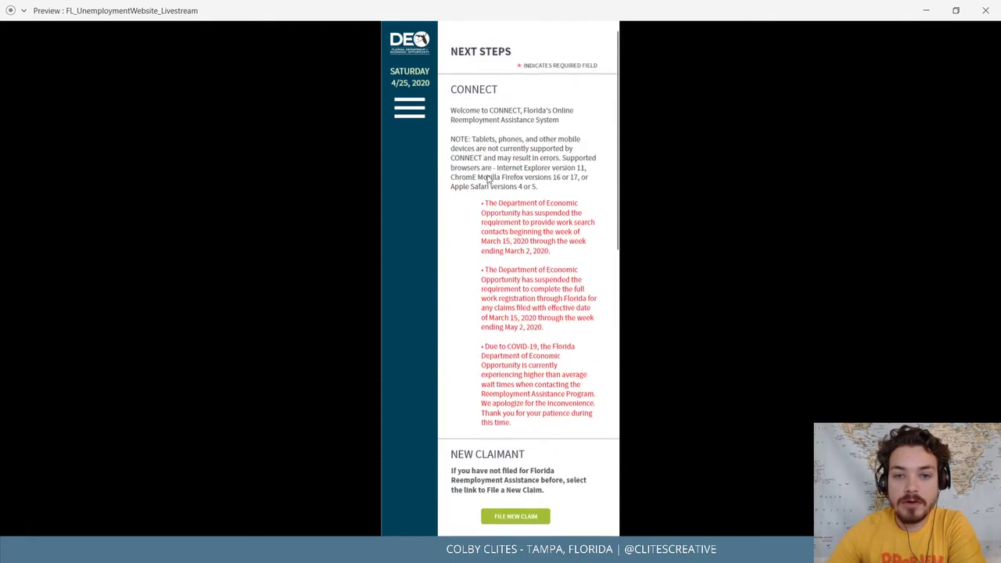
scroll(489, 179, "down", 5)
scroll(525, 185, "down", 2)
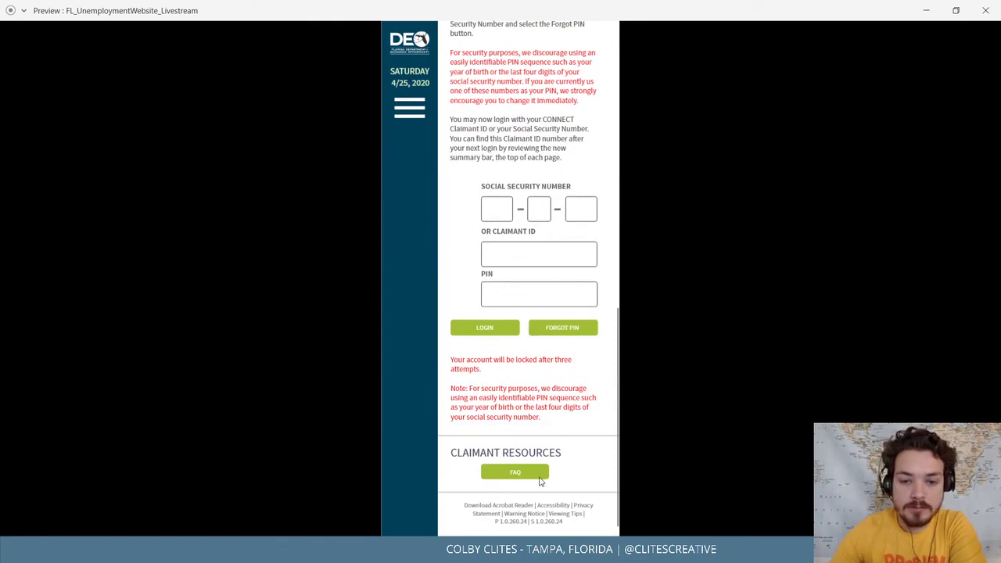
scroll(517, 477, "up", 10)
scroll(542, 488, "down", 5)
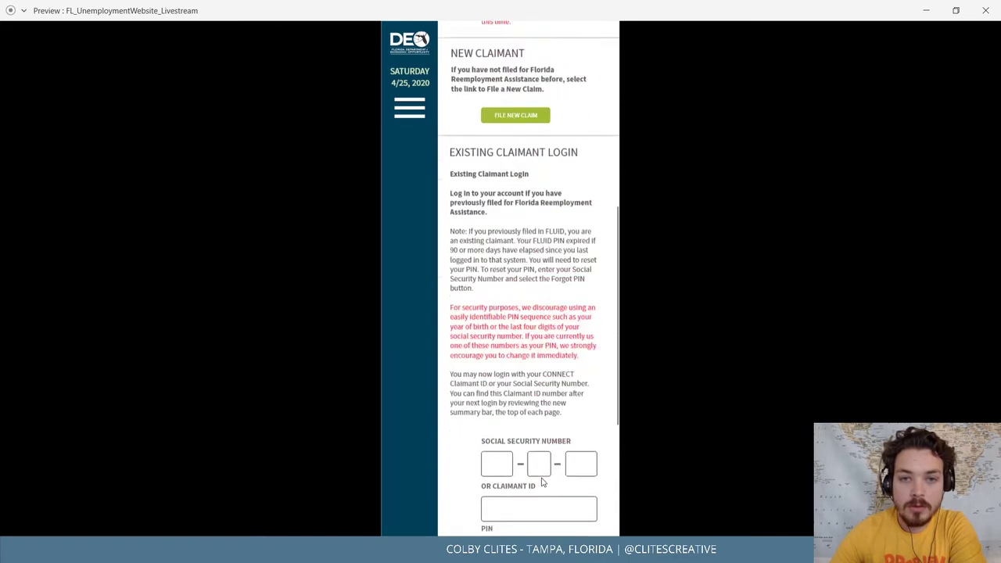
scroll(543, 487, "up", 5)
left_click(985, 10)
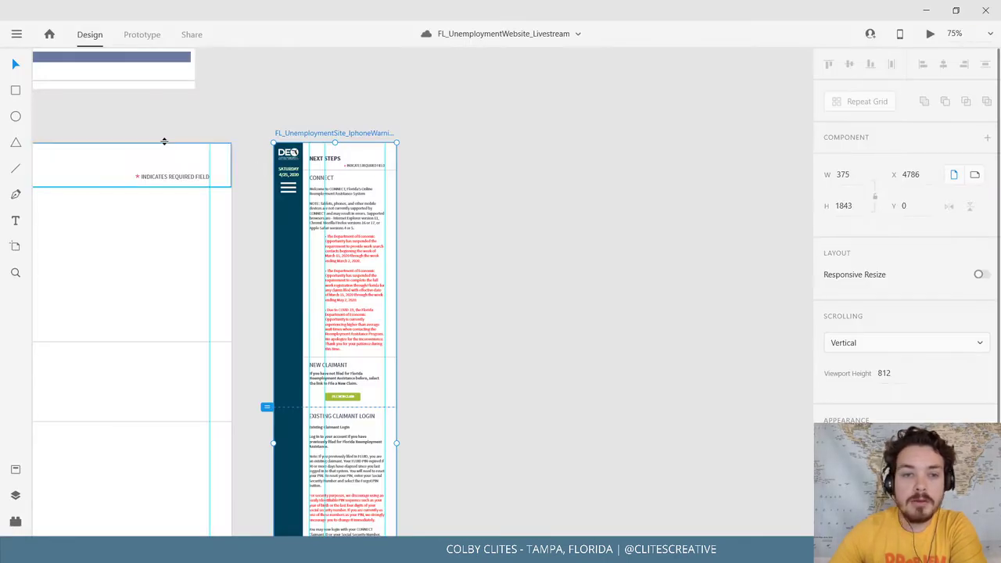
Preview the desktop Next Steps page full screen and check its scrolling and fixed sidebar.
left_click(140, 118)
left_click_drag(120, 118, 546, 126)
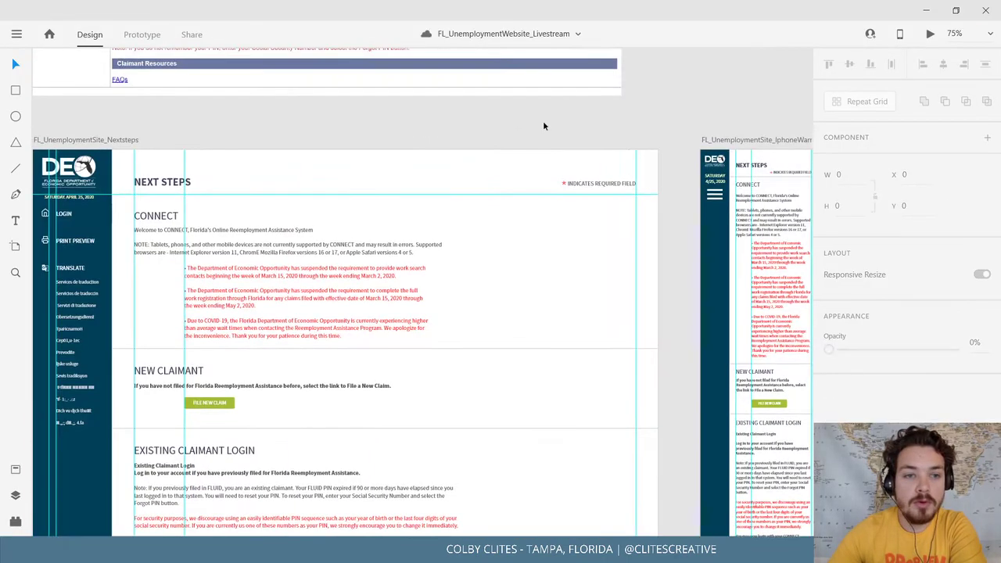
left_click(79, 138)
left_click(930, 34)
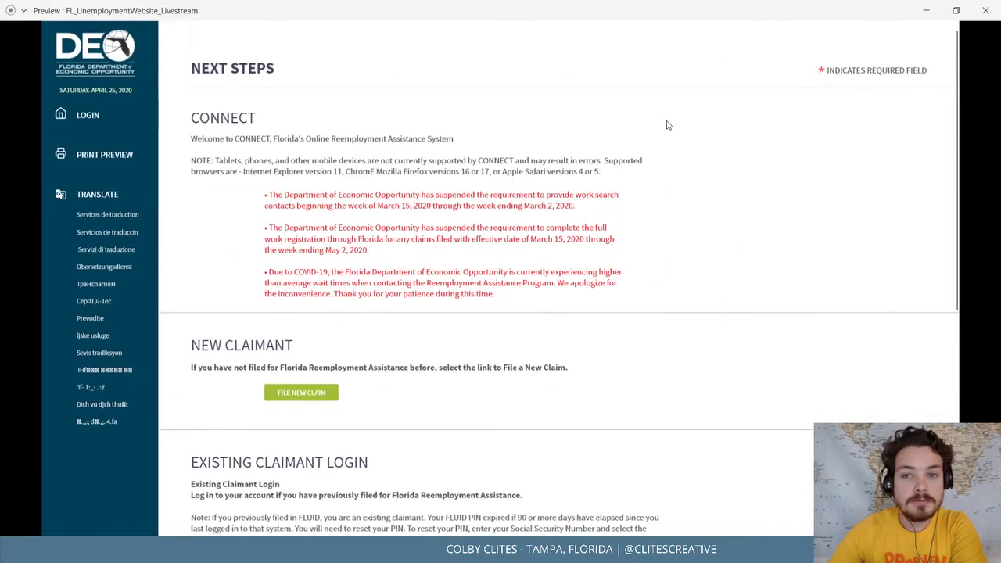
scroll(617, 134, "down", 5)
scroll(615, 138, "up", 5)
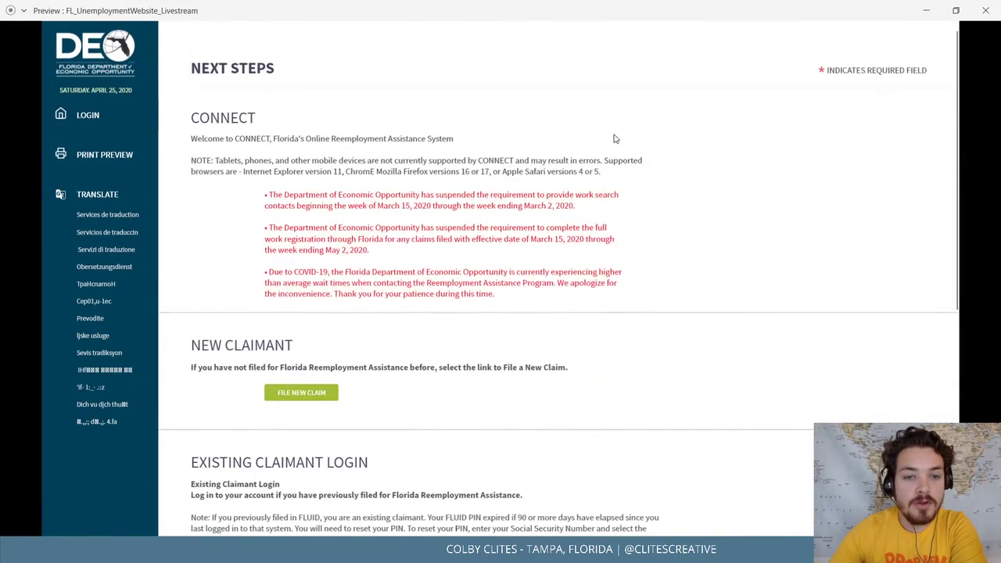
scroll(608, 139, "down", 4)
scroll(599, 145, "up", 4)
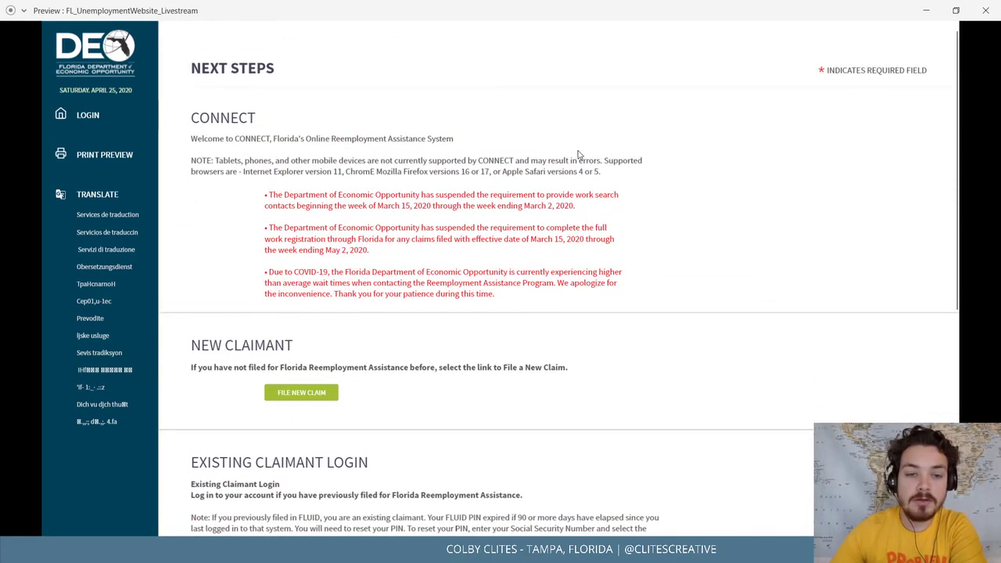
left_click(986, 10)
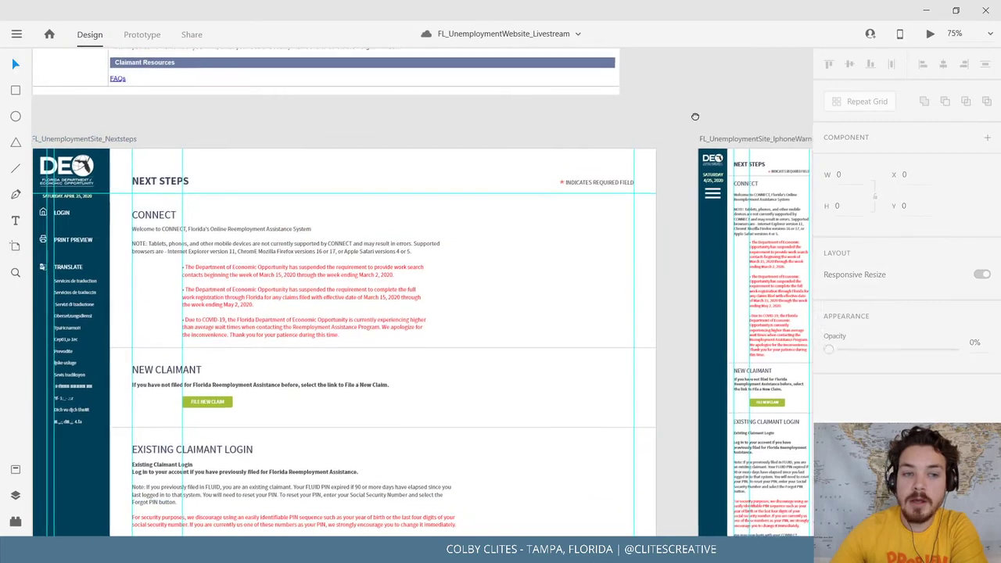
Compare the desktop and iPhone artboards of the Next Steps and Claimant Warning Notice pages.
mouse_move(695, 117)
left_mouse_down()
mouse_move(701, 100)
mouse_move(687, 100)
left_mouse_up()
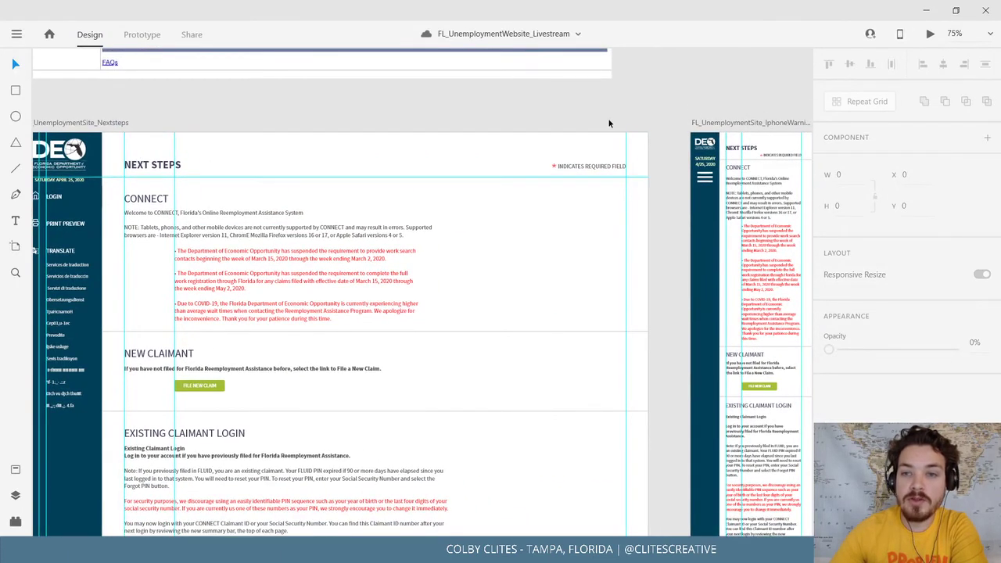
left_click_drag(609, 120, 673, 116)
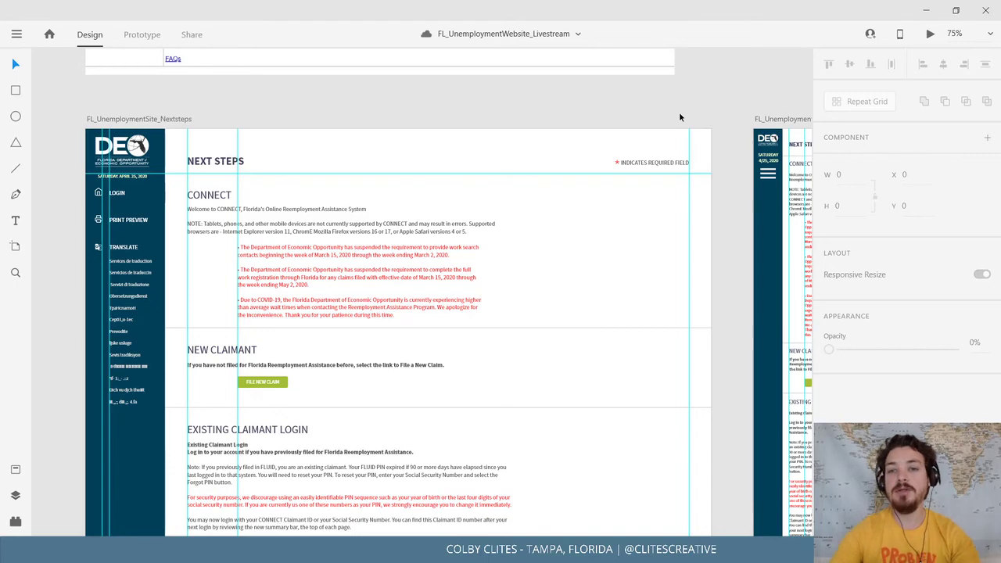
left_click_drag(671, 114, 280, 144)
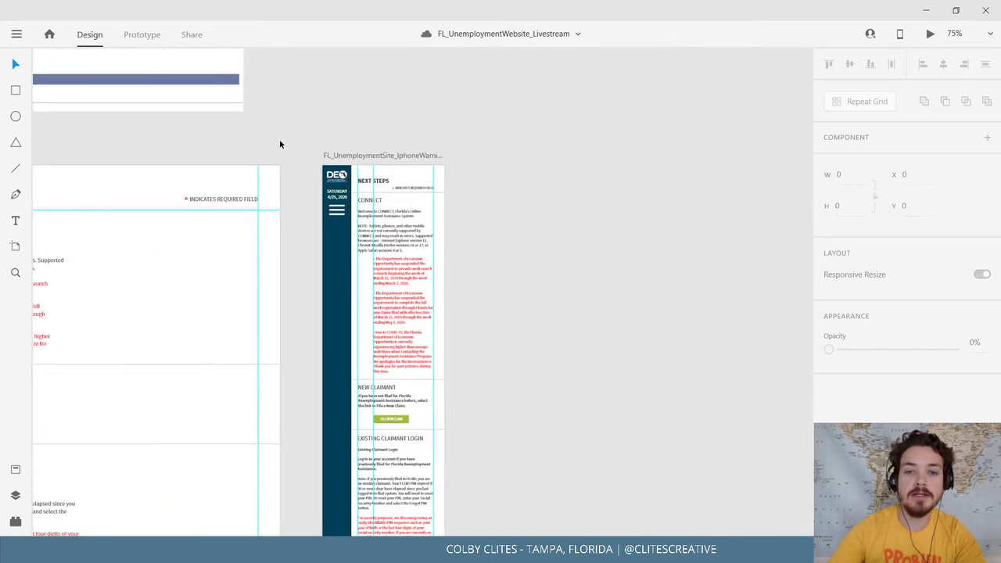
scroll(538, 207, "down", 5)
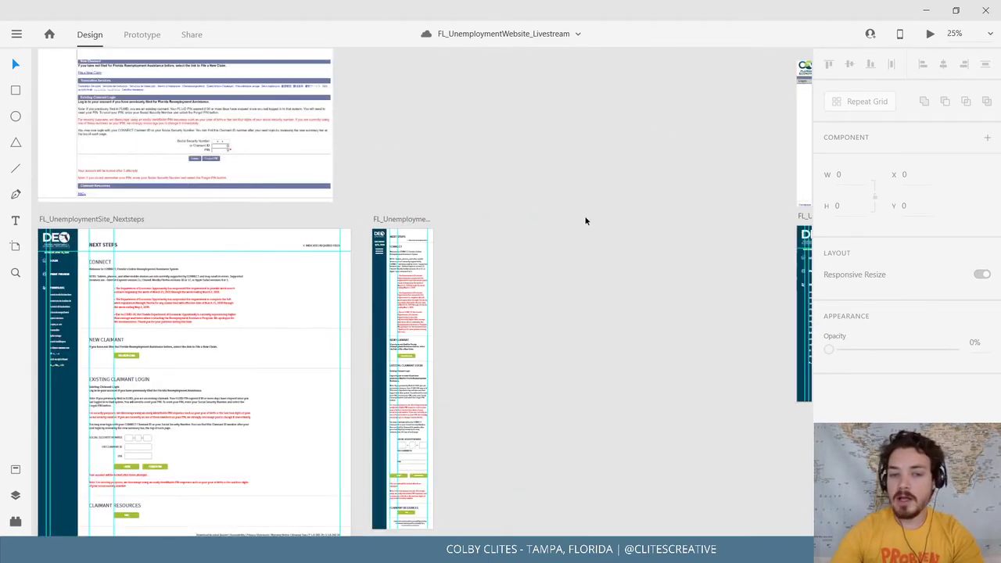
left_click_drag(585, 219, 718, 218)
left_click_drag(70, 333, 134, 268)
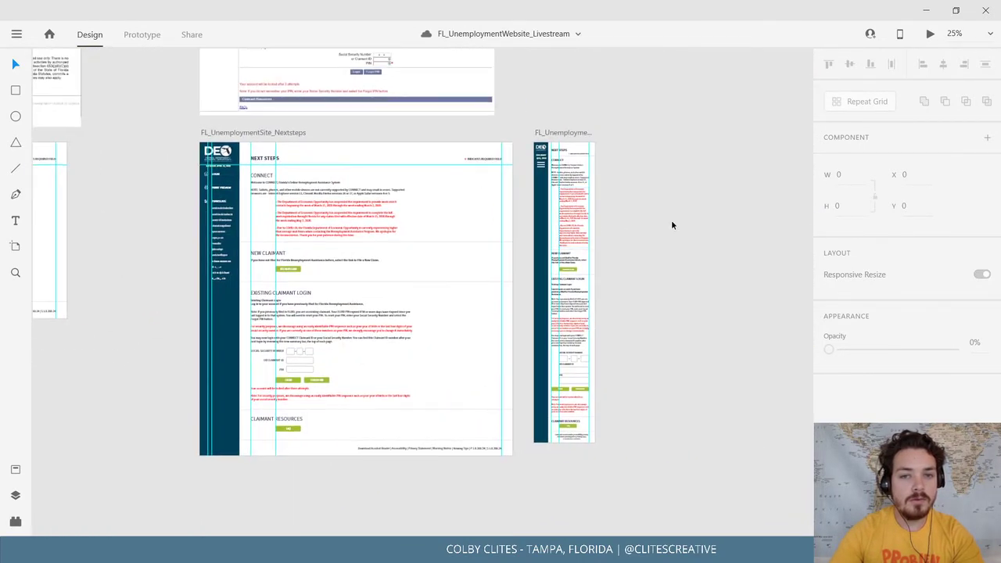
left_click_drag(670, 224, 864, 192)
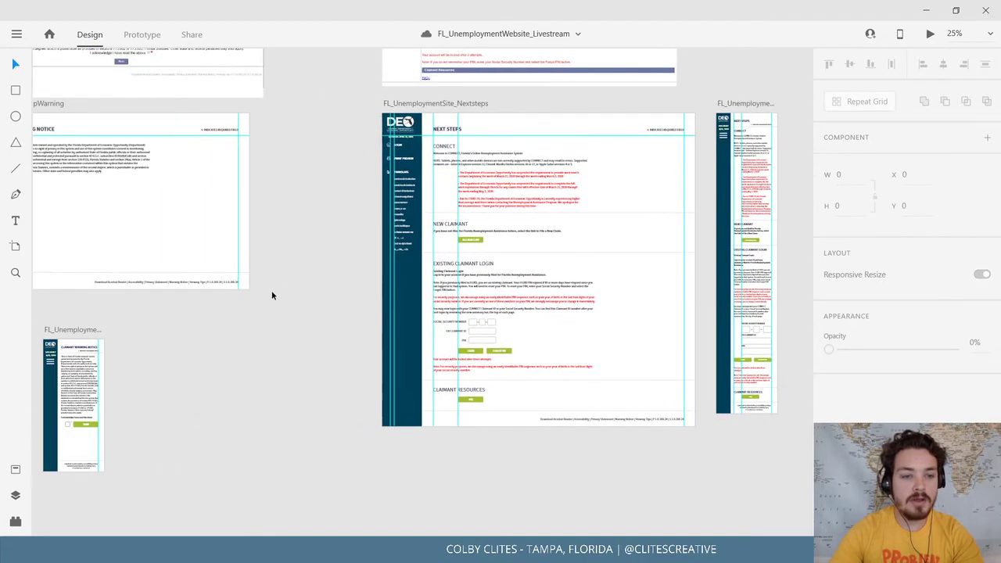
left_click_drag(273, 295, 425, 249)
left_click_drag(301, 288, 81, 295)
left_click_drag(225, 271, 416, 237)
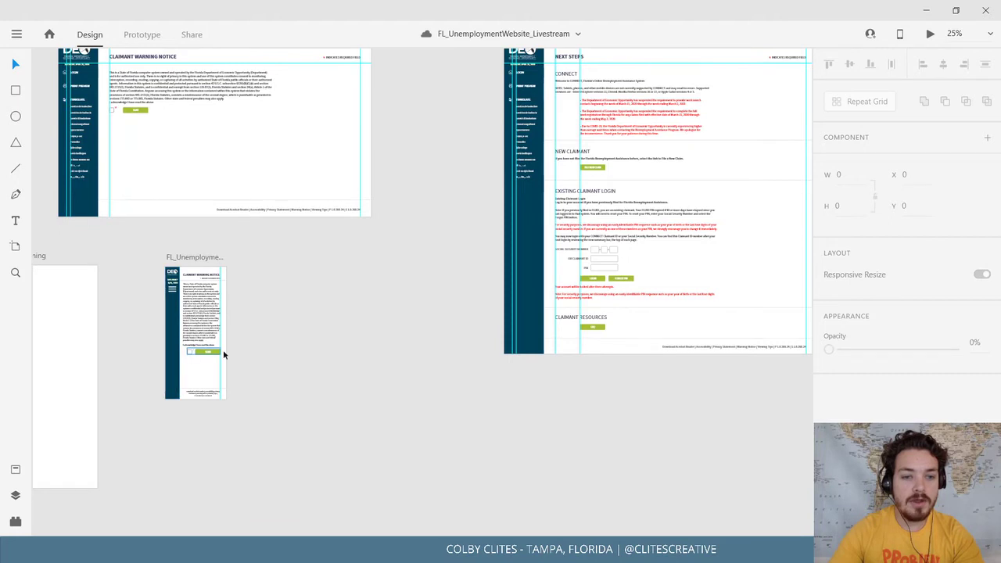
Copy the FAQ button from the iPhone Next Steps page into the iPhone Claimant Warning Notice artboard.
scroll(205, 340, "right", 5)
scroll(185, 328, "up", 1)
left_click(599, 337)
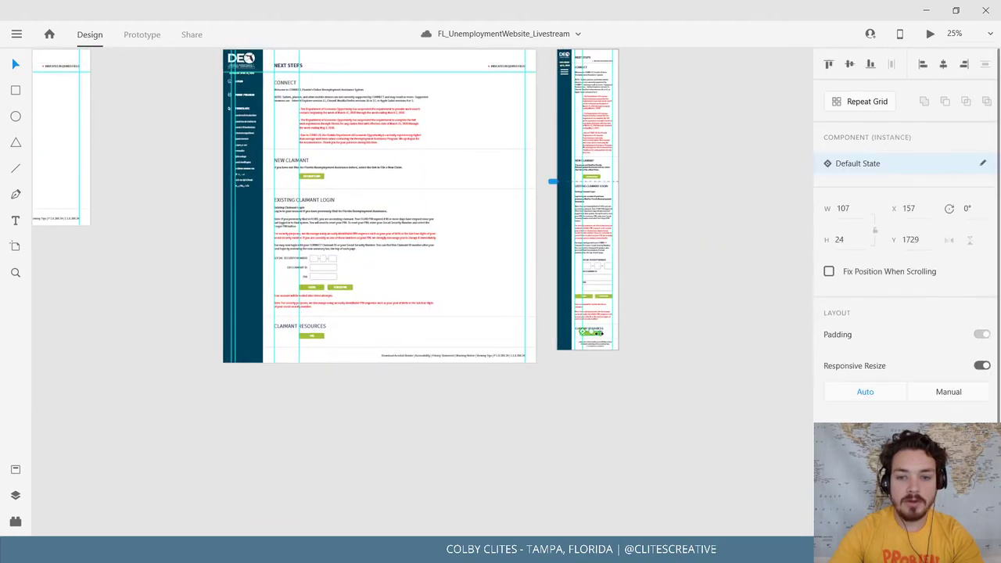
left_click(610, 366)
scroll(342, 378, "down", 5)
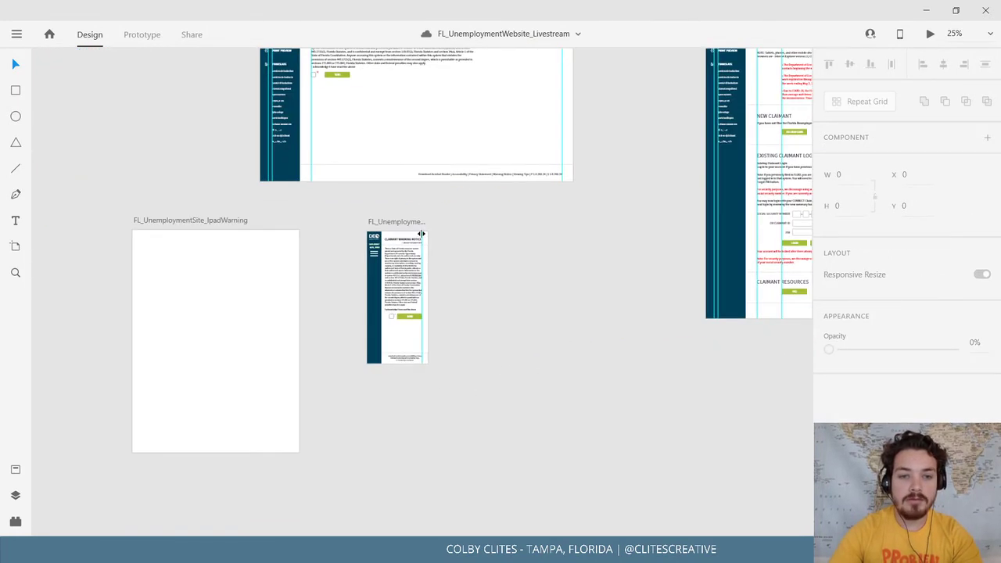
left_click(400, 222)
key("ctrl+v")
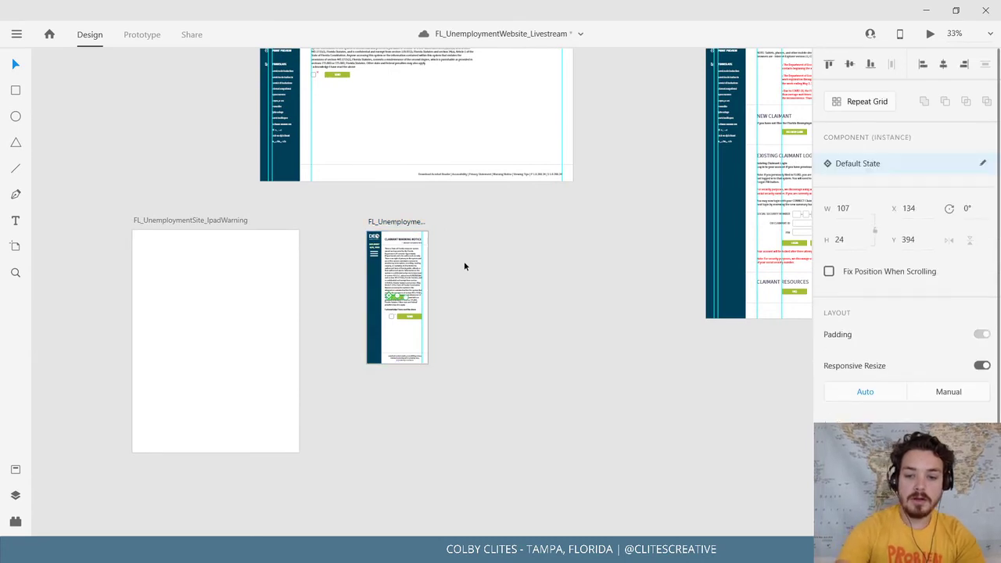
Place the copied FAQ button directly below the SEND button at X 233, Y 552, flush with the right margin guide.
key("ctrl+equal")
key("ctrl+equal")
key("ctrl+equal")
left_click_drag(393, 378, 457, 226)
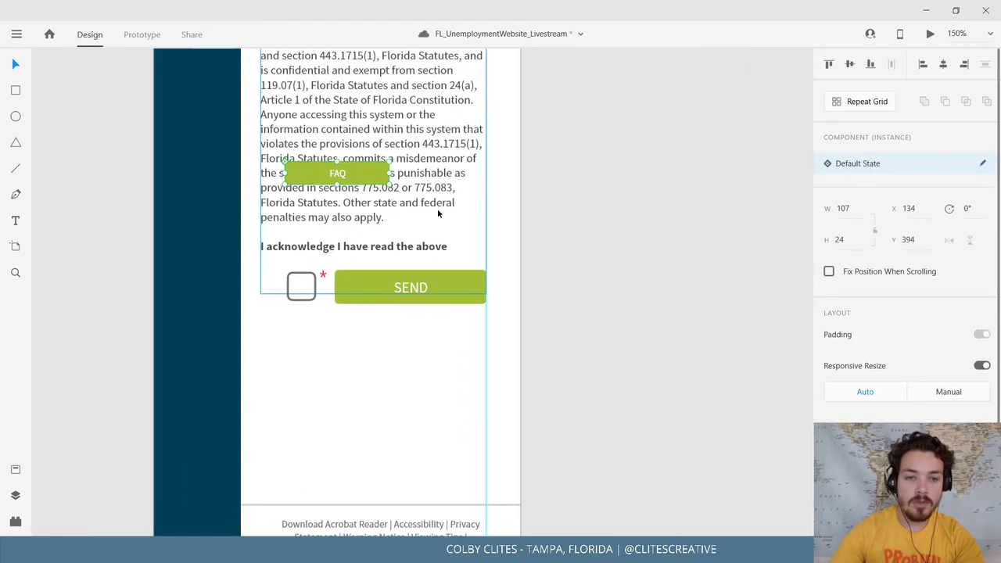
left_click_drag(386, 217, 470, 330)
Shrink the SEND button to 107 wide and 23 high to match the FAQ button, and delete the FAQ reference copy.
double_click(350, 285)
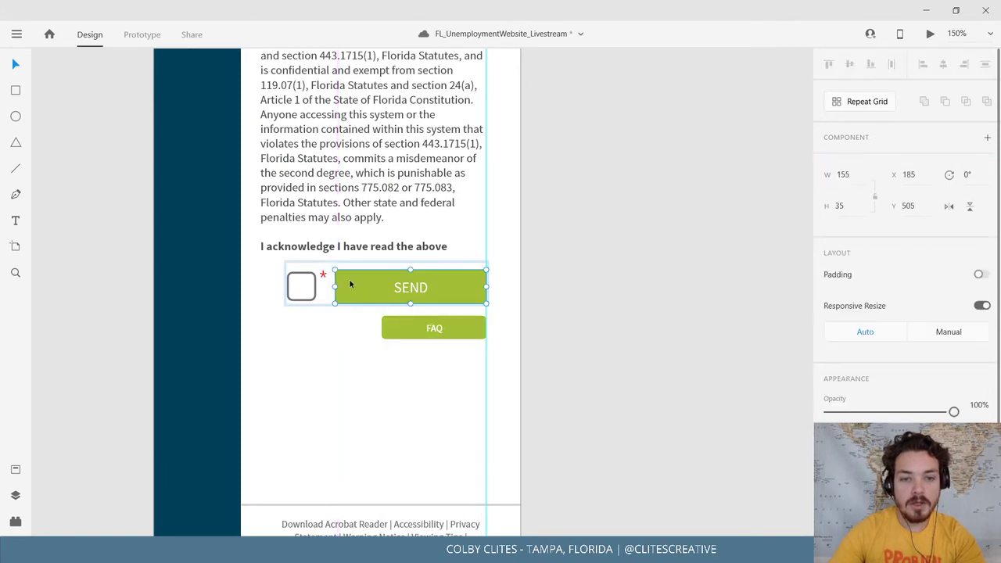
left_click_drag(344, 272, 375, 305)
left_click(435, 329)
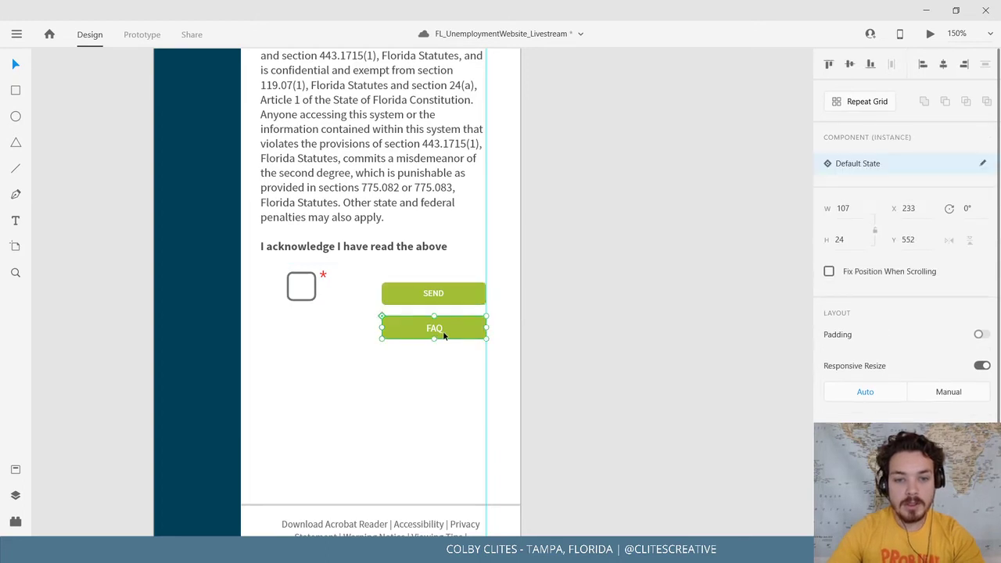
key("Delete")
Move the SEND button closer to the acknowledgment checkbox, at X 197 and vertically centred on it, and save the document.
left_click_drag(399, 293, 373, 287)
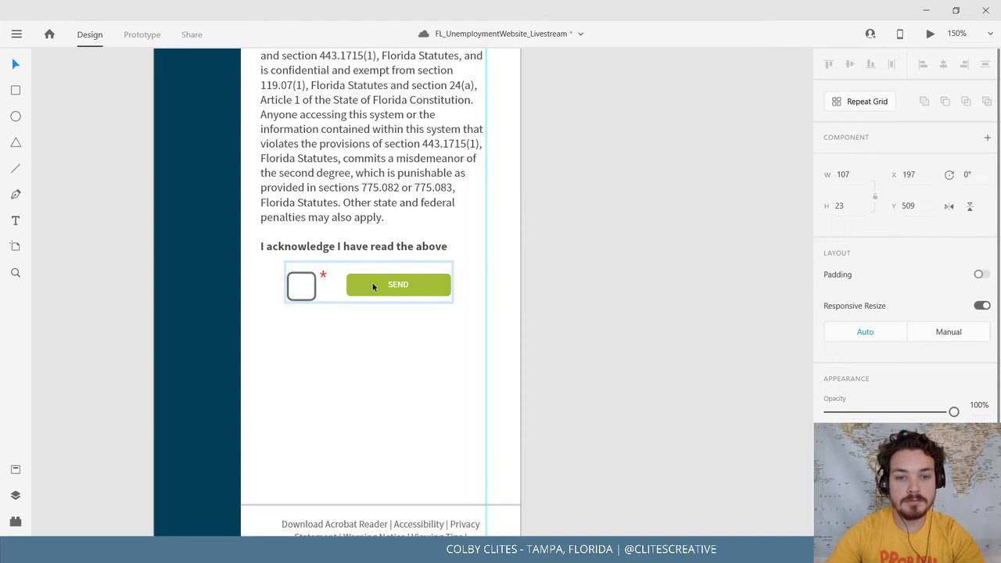
left_click(646, 317)
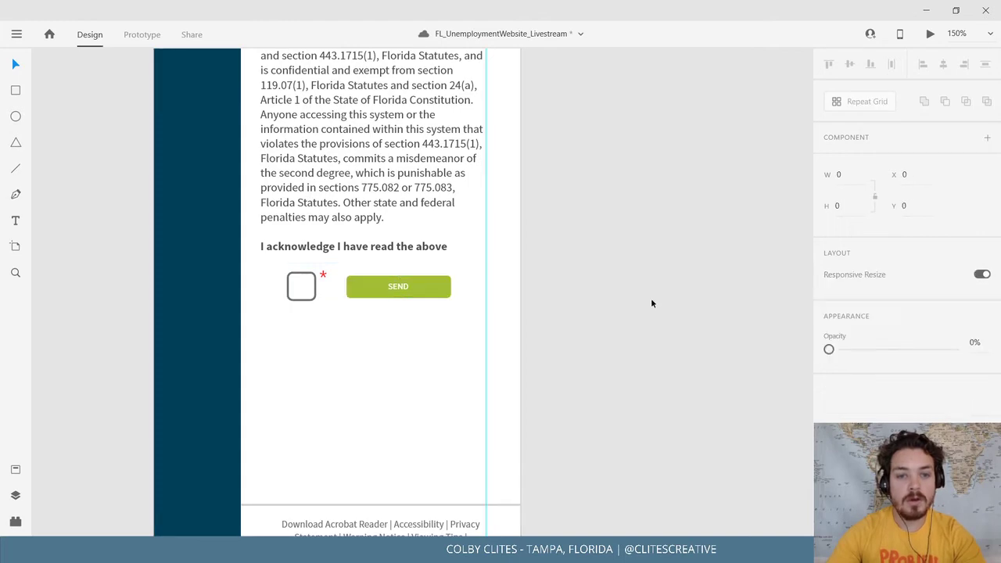
left_click_drag(650, 302, 687, 438)
key("ctrl+minus")
key("ctrl+minus")
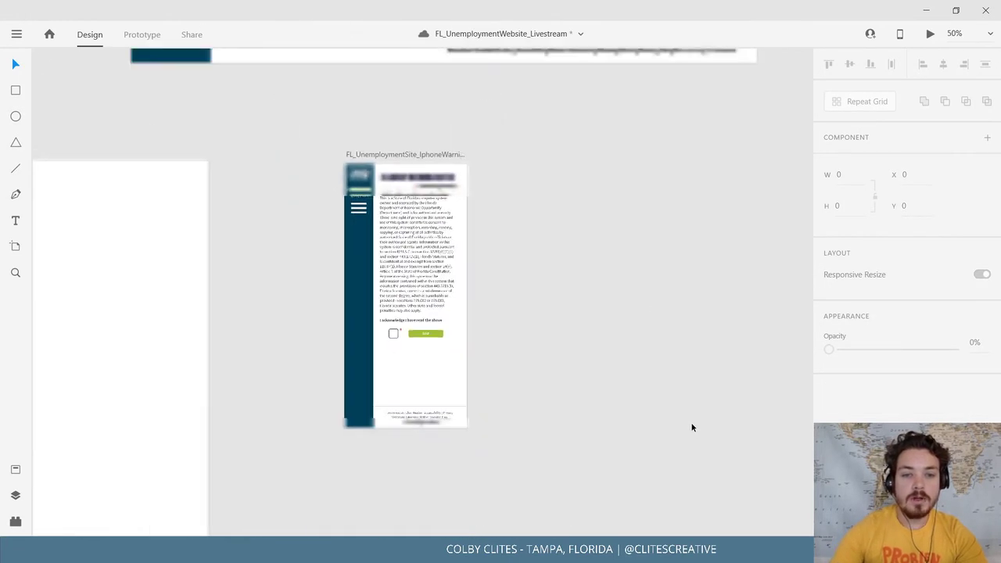
left_click(17, 34)
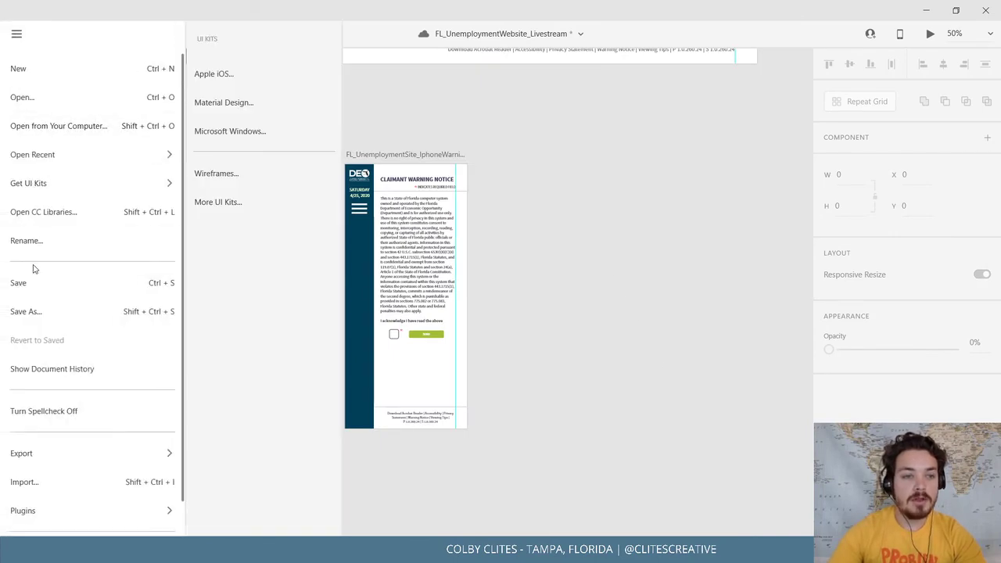
left_click(32, 284)
Examine the FAQ button on the desktop Next Steps page, including its component options and the document's component assets.
left_click_drag(712, 277, 233, 335)
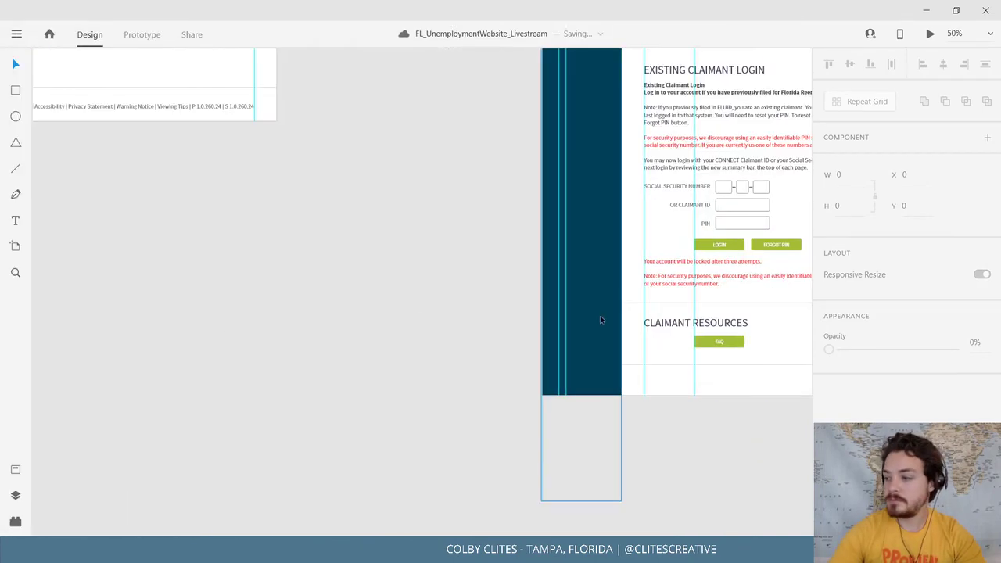
left_click_drag(608, 319, 338, 351)
left_click_drag(543, 359, 387, 391)
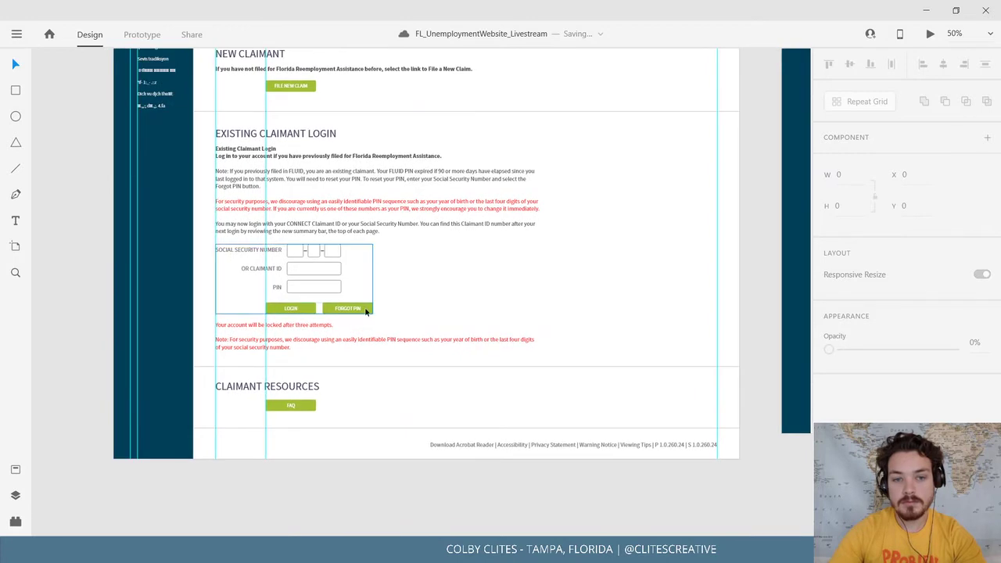
left_click(291, 405)
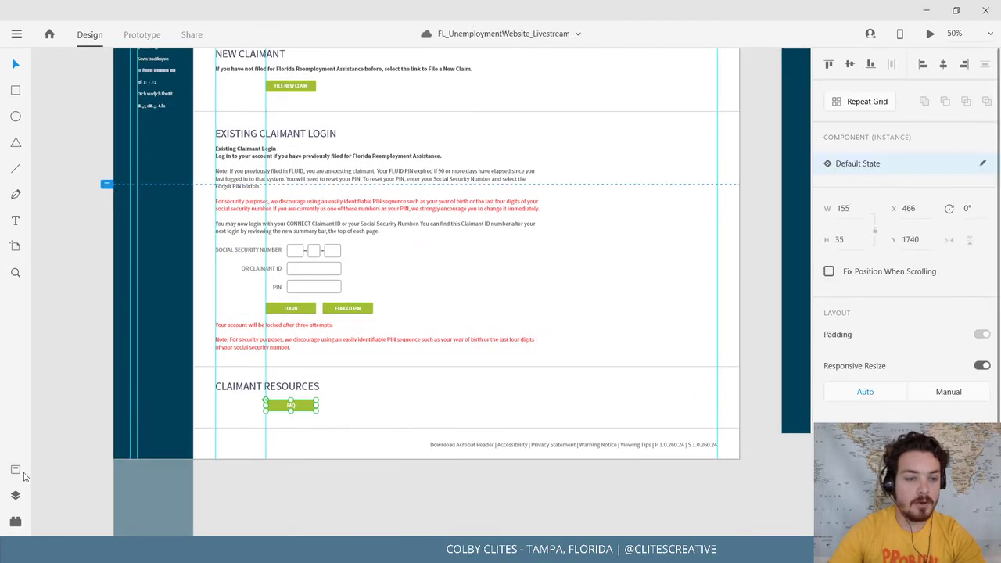
left_click(15, 470)
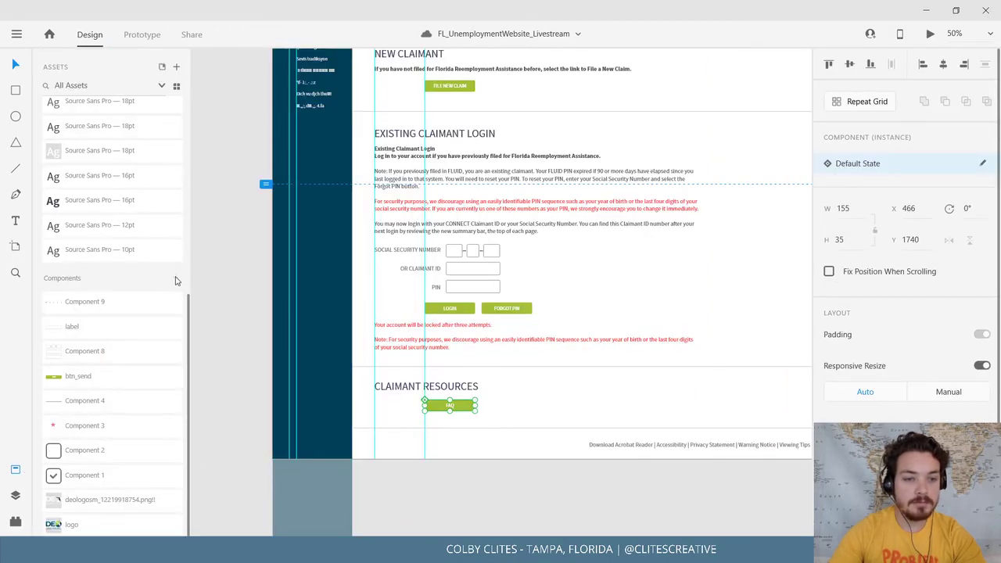
scroll(174, 301, "up", 5)
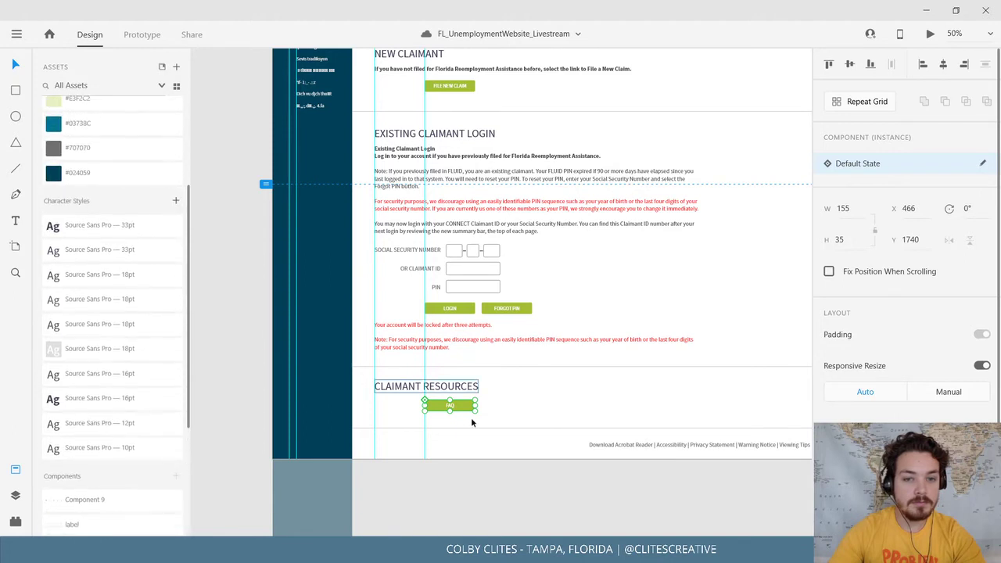
scroll(166, 364, "down", 5)
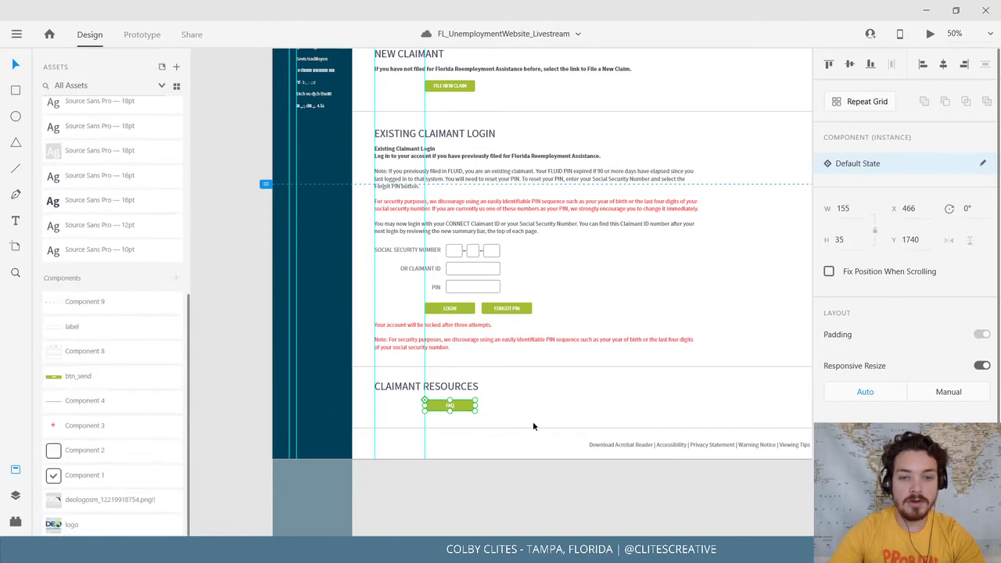
right_click(466, 412)
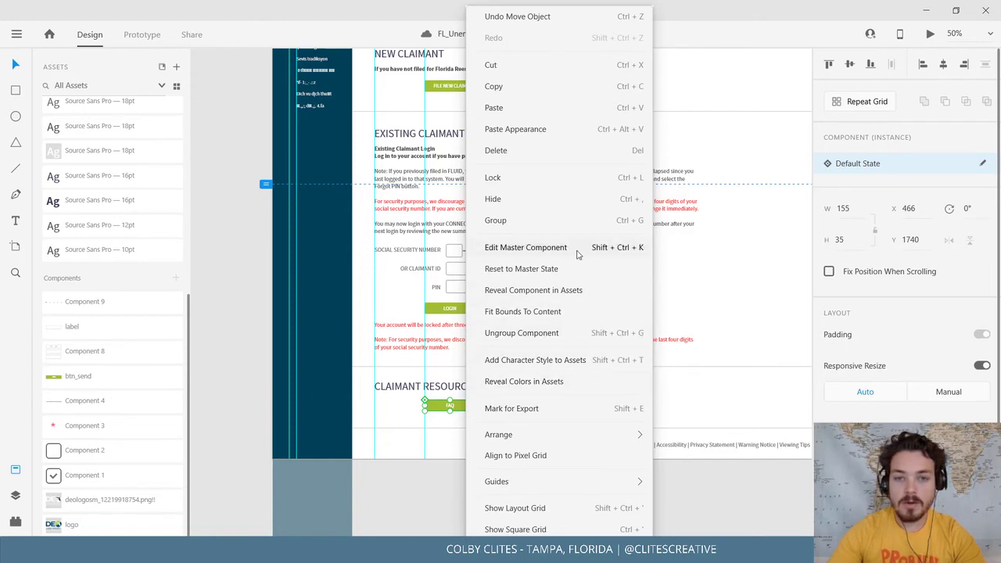
left_click(718, 471)
left_click(686, 475)
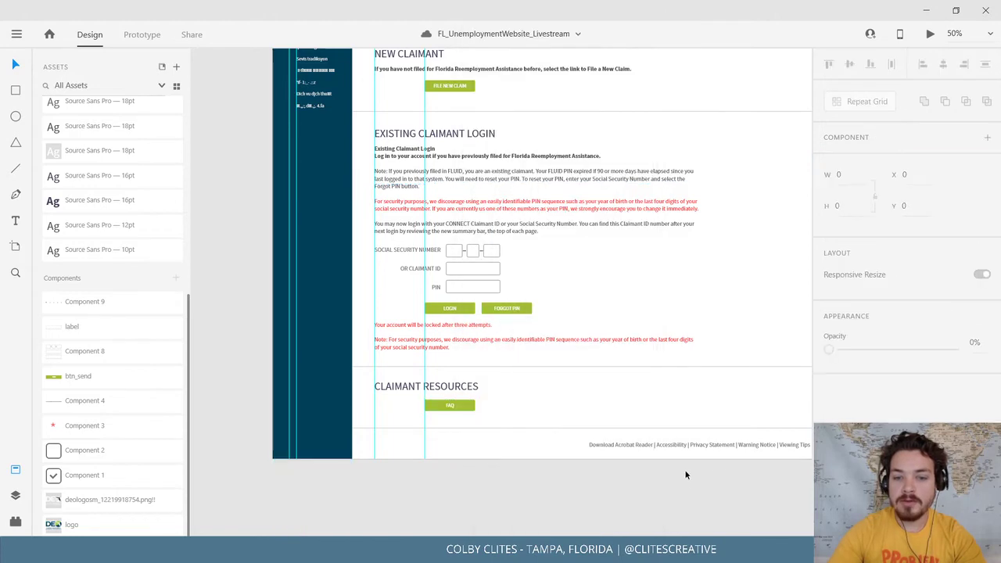
left_click_drag(701, 445, 561, 452)
left_click(17, 35)
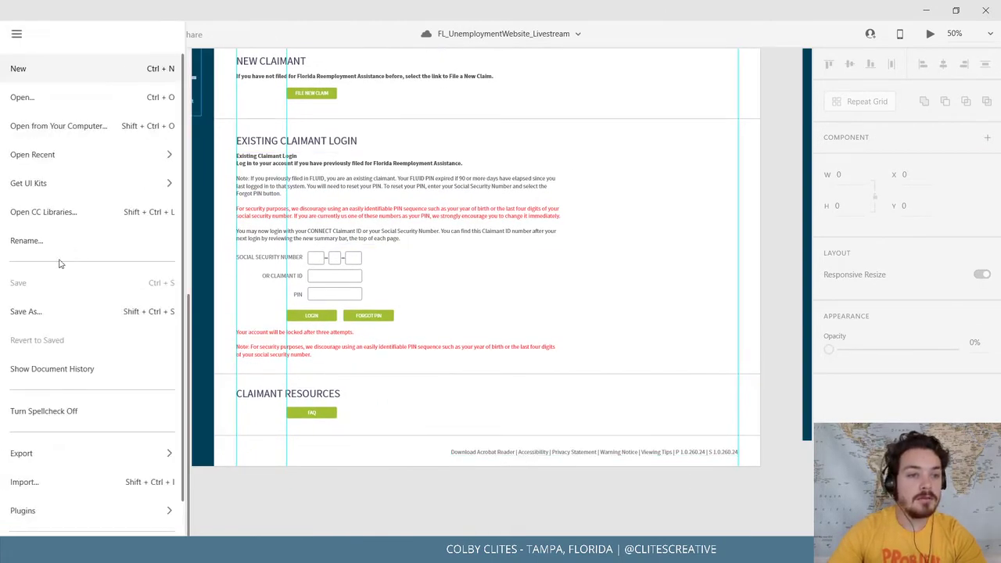
left_click(632, 479)
Copy the iPhone Next Steps artboard and paste it beside the desktop Submit Process artboard.
left_click_drag(729, 448, 378, 545)
scroll(563, 452, "up", 5)
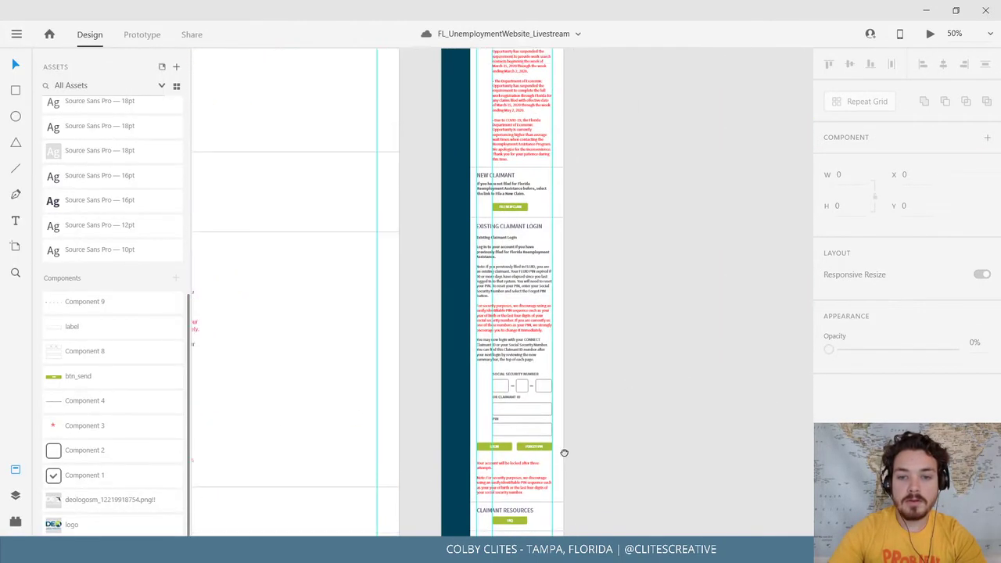
scroll(568, 302, "right", 4)
scroll(501, 392, "down", 1, "ctrl")
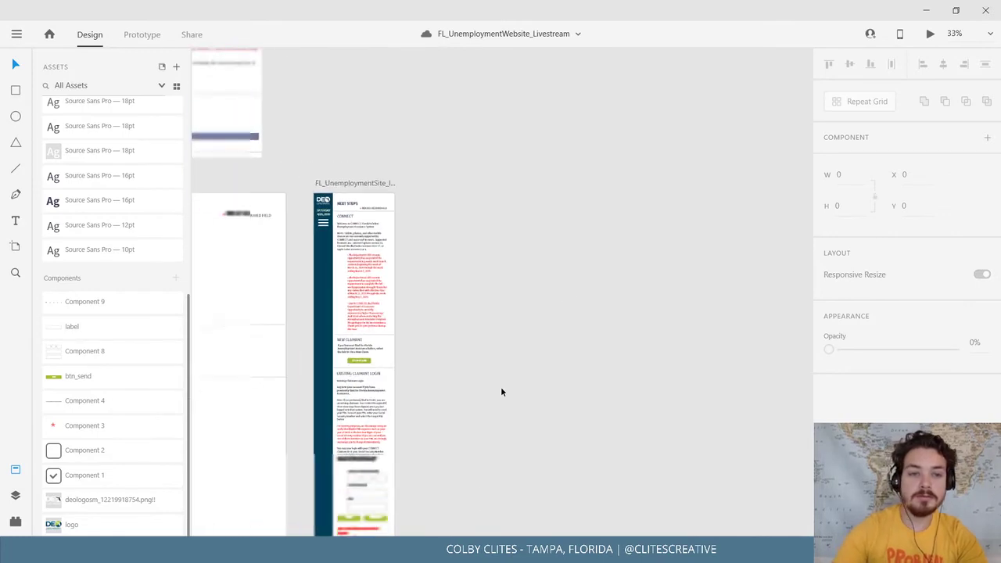
left_click(21, 474)
left_click(209, 187)
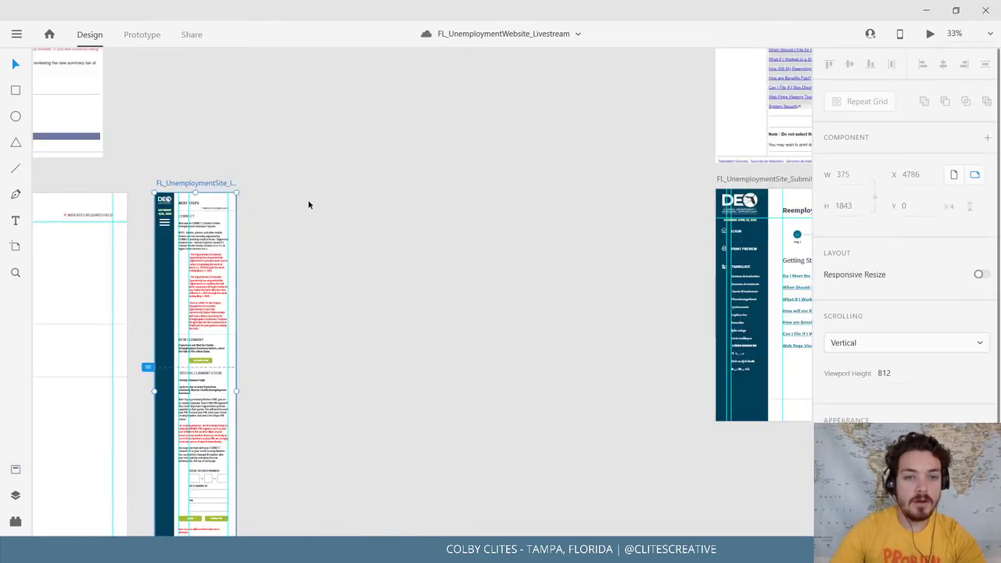
left_click(513, 278)
left_click_drag(563, 271, 21, 269)
left_click_drag(656, 246, 511, 314)
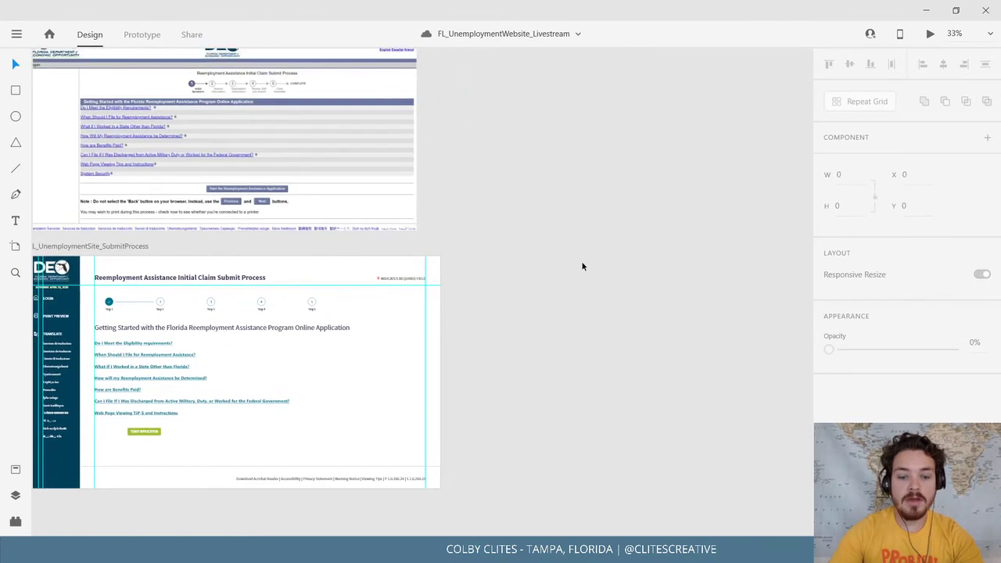
key("ctrl+v")
scroll(610, 337, "down", 4)
scroll(610, 337, "right", 2)
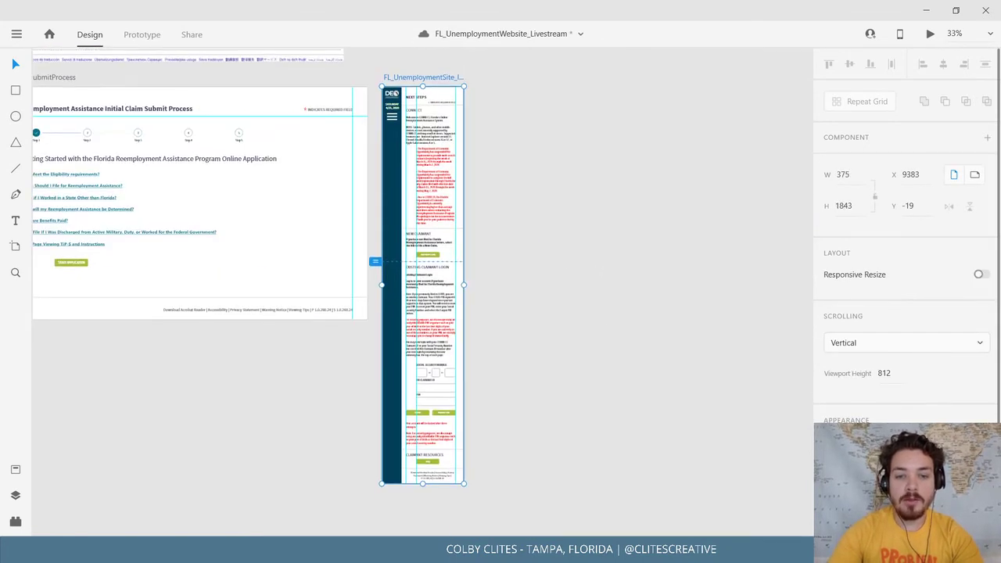
Duplicate the pasted iPhone artboard as a reference, and delete all content below the header in the first copy.
left_click_drag(423, 501, 489, 419)
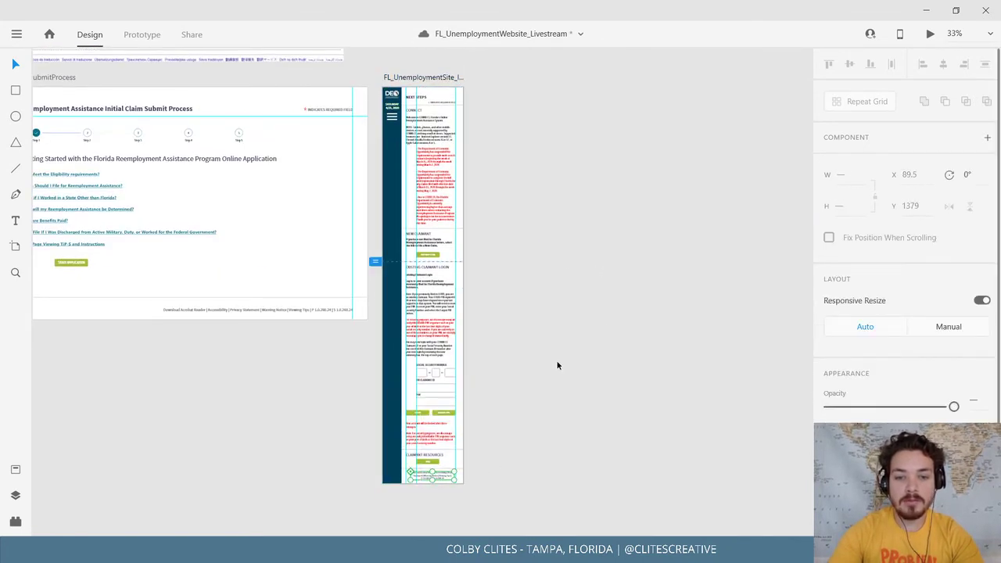
left_click(558, 365)
left_click(433, 81)
key("ctrl+d")
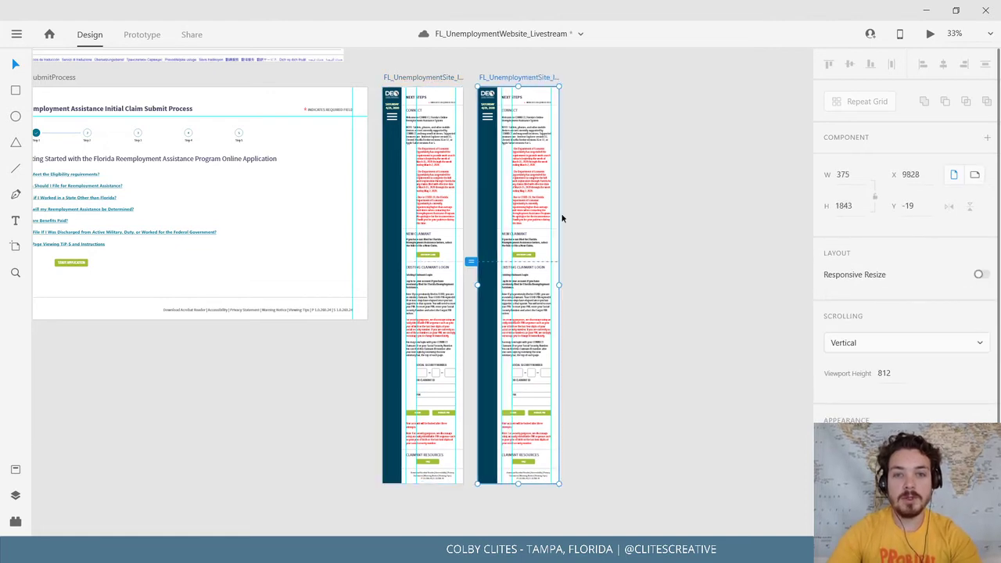
left_click_drag(409, 519, 449, 117)
key("Delete")
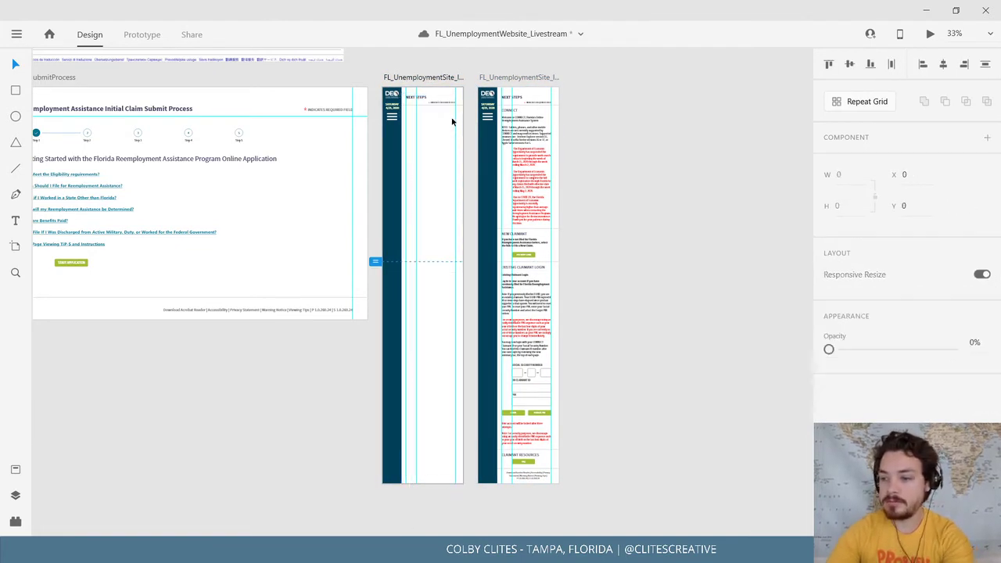
Copy the title text "Reemployment Assistance Initial Claim Submit Process" from the desktop Submit Process artboard.
left_click_drag(232, 375, 389, 429)
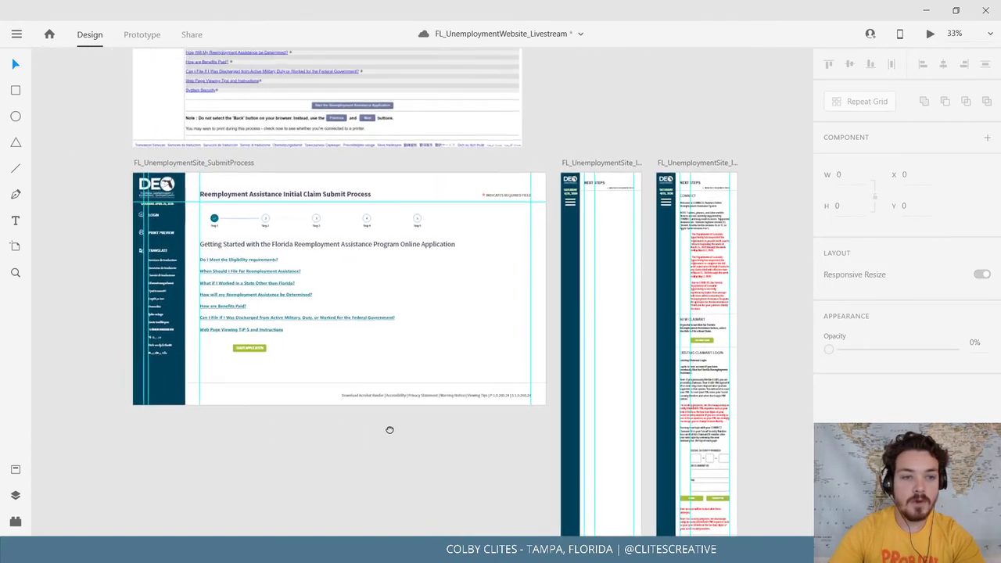
key("ctrl+plus")
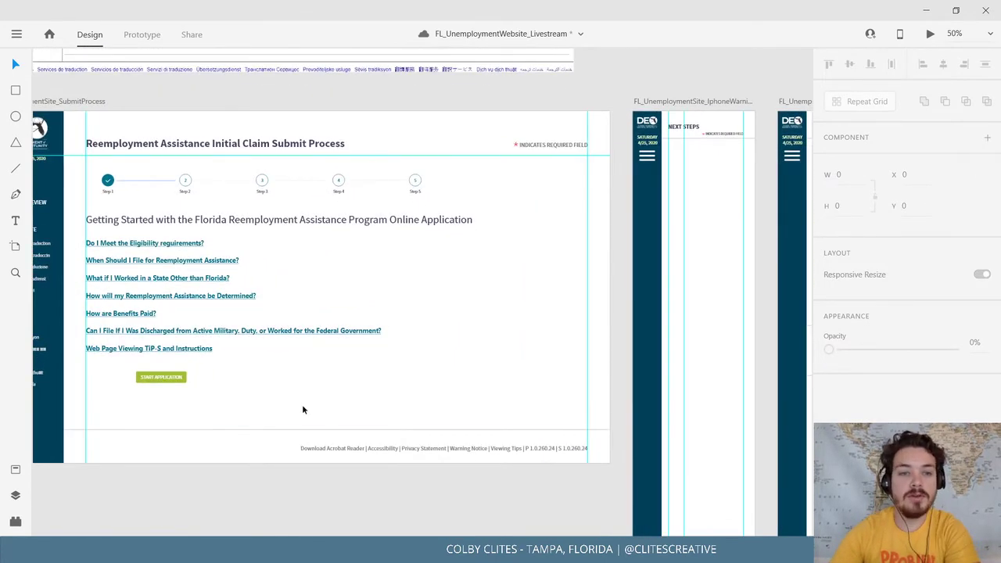
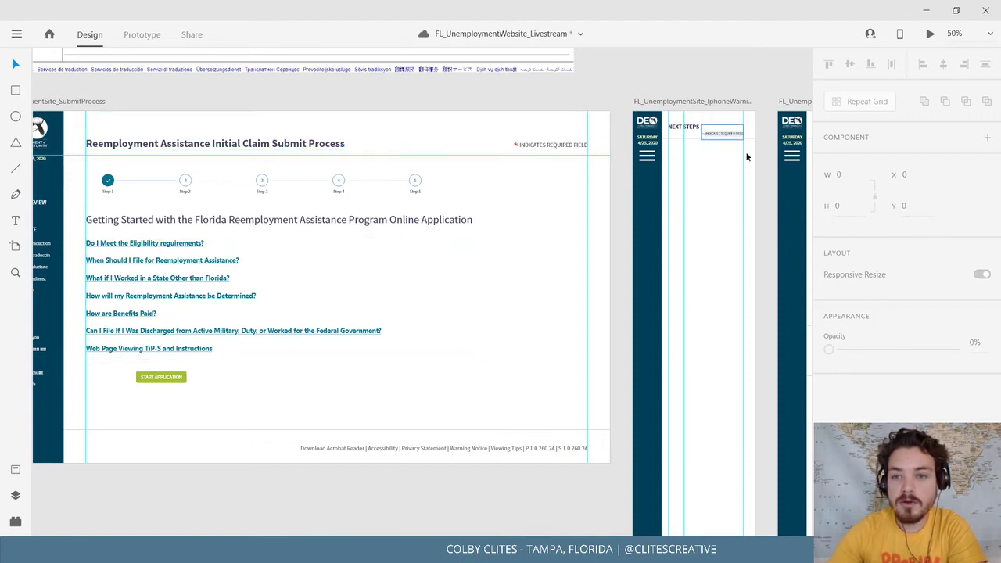
left_click_drag(757, 174, 634, 239)
scroll(634, 238, "up", 2)
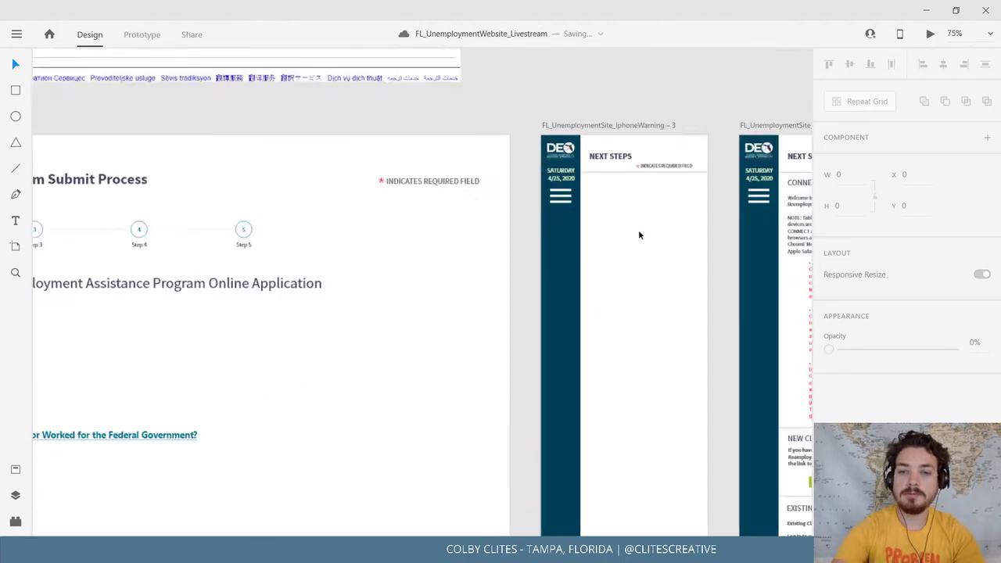
scroll(639, 235, "down", 2)
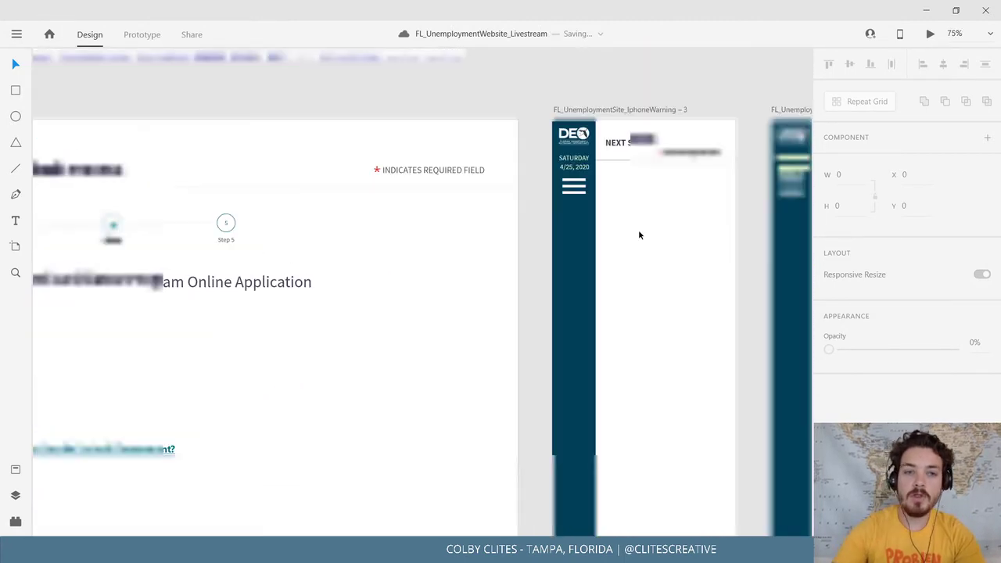
left_click(129, 156)
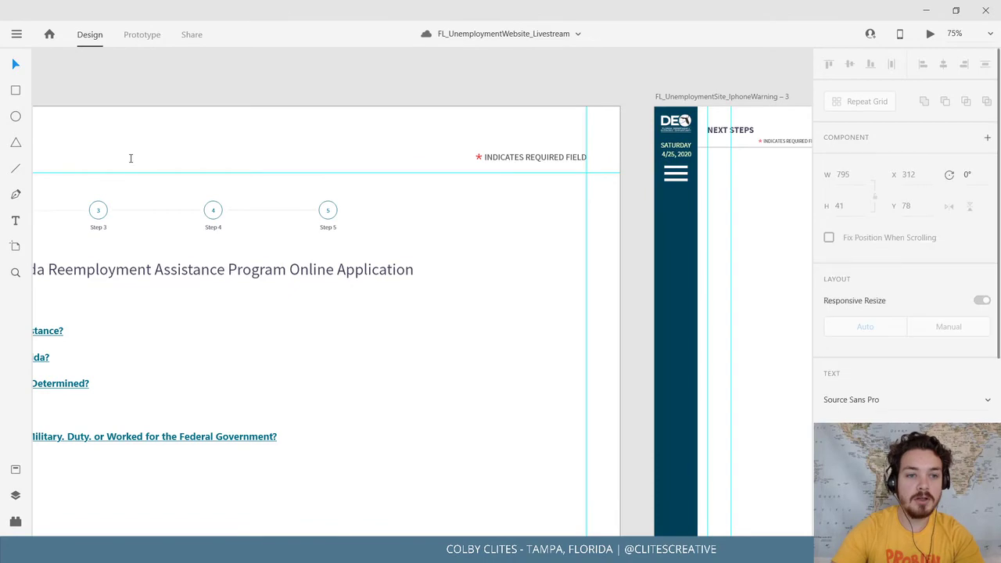
double_click(135, 157)
triple_click(138, 159)
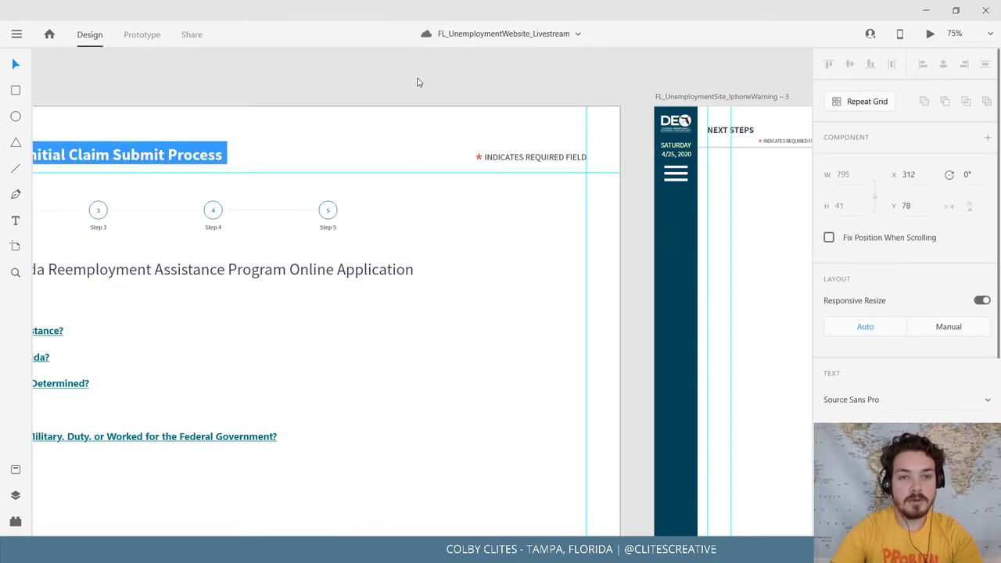
key("Escape")
Replace the cleared iPhone artboard's NEXT STEPS title with "Reemployment Assistance Initial Claim Submit Process", breaking the line before "Initial".
scroll(327, 140, "right", 5)
left_click(327, 139)
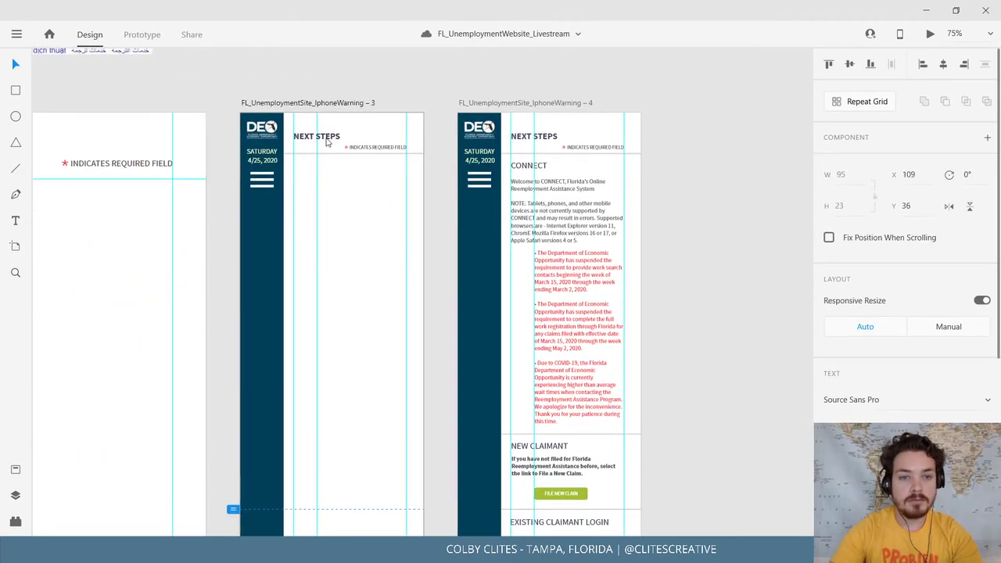
triple_click(327, 139)
type("Reemployment Assistance Initial Claim Submit Process")
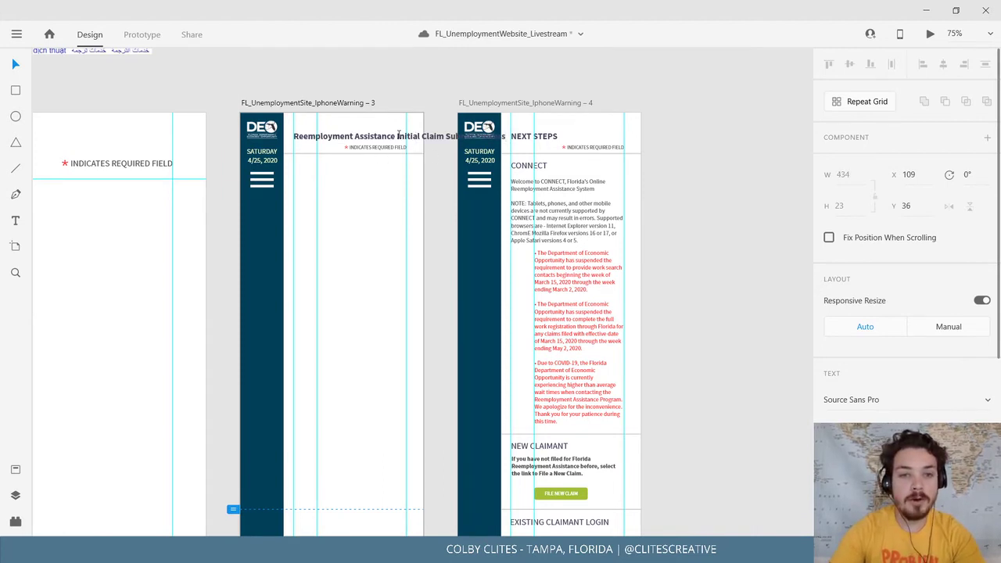
key("Return")
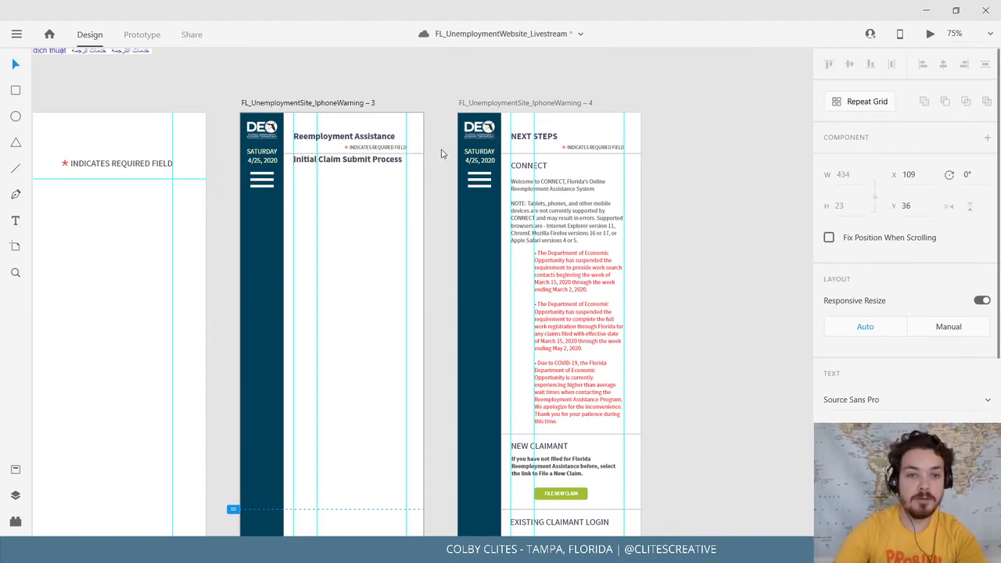
Set the two-line title's line spacing to 18 and move the header divider line lower to make room beneath it.
left_click(10, 64)
key("ctrl+equal")
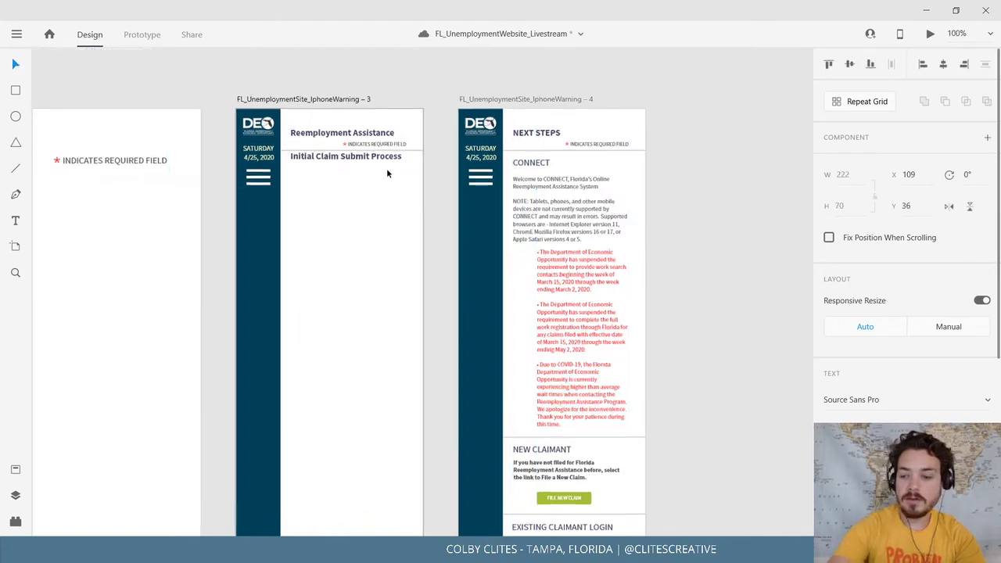
left_click_drag(306, 139, 419, 314)
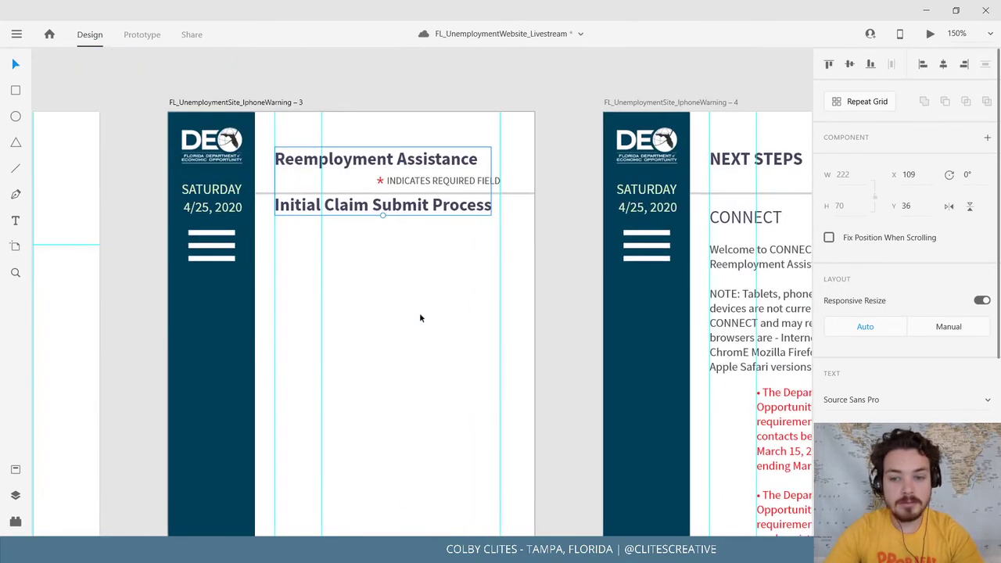
type("18")
key("Return")
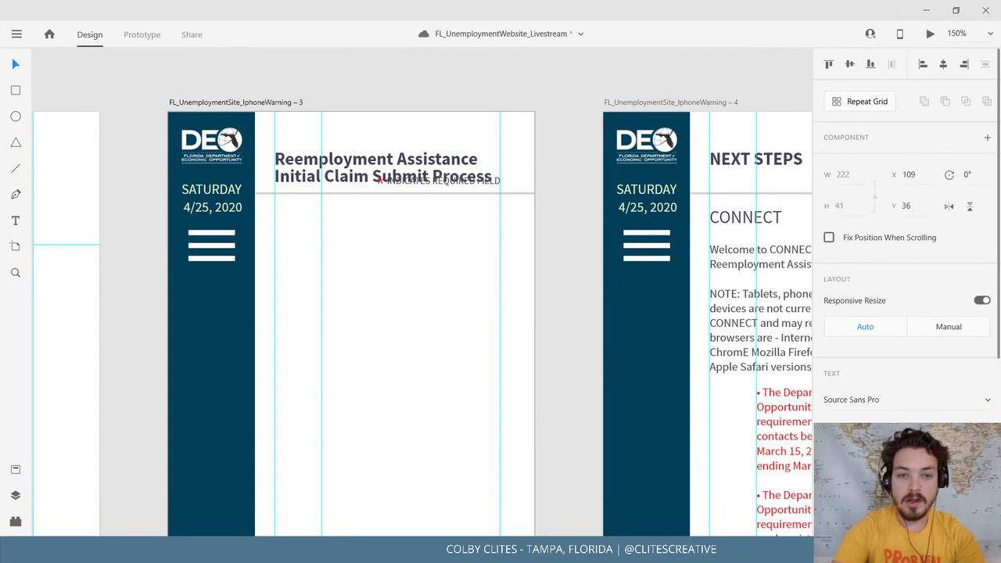
left_click(577, 269)
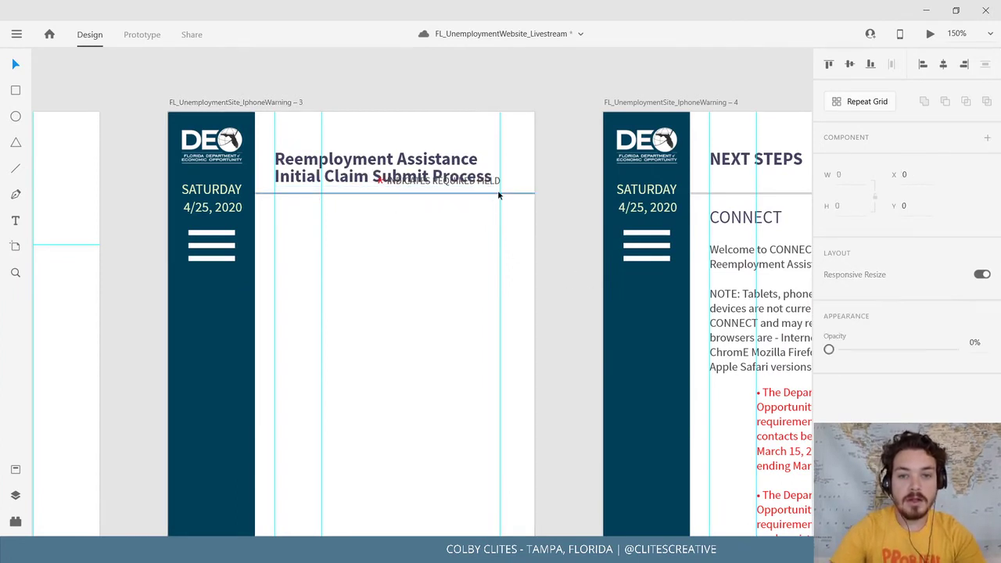
left_click_drag(511, 194, 509, 230)
Try to move the INDICATES REQUIRED FIELD text and its red asterisk separately below the two-line title.
left_click(498, 185)
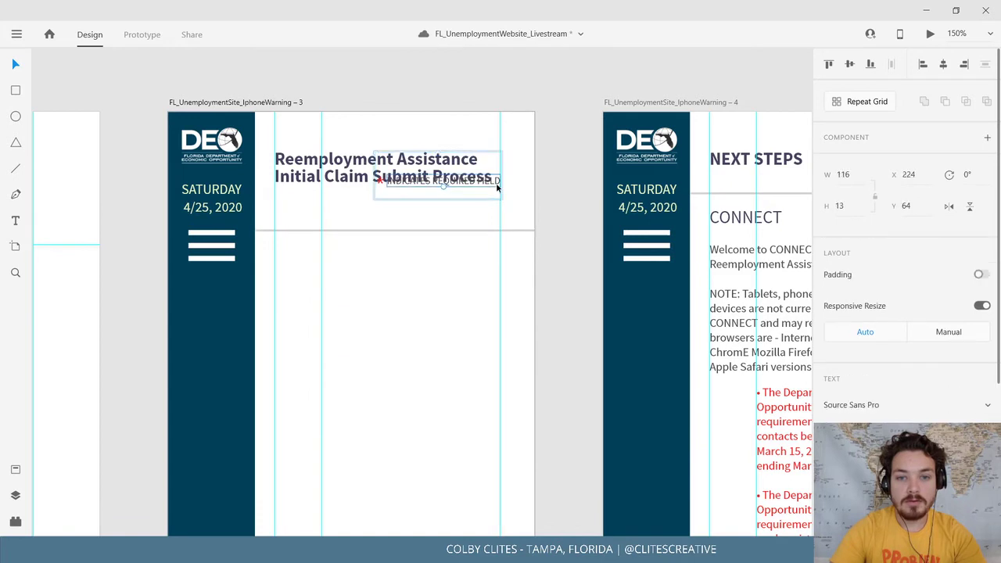
left_click_drag(496, 187, 496, 207)
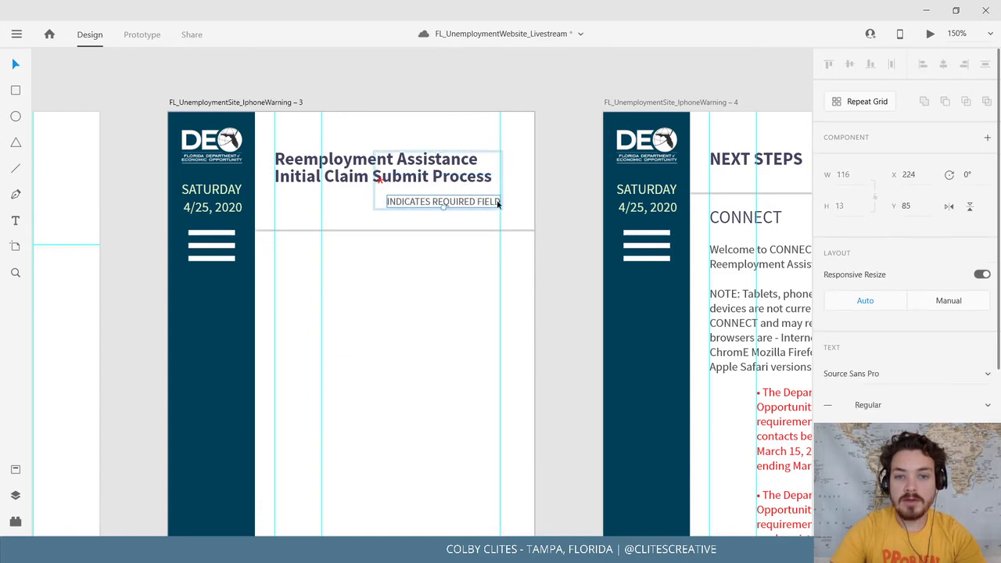
left_click(526, 201)
left_click(450, 200)
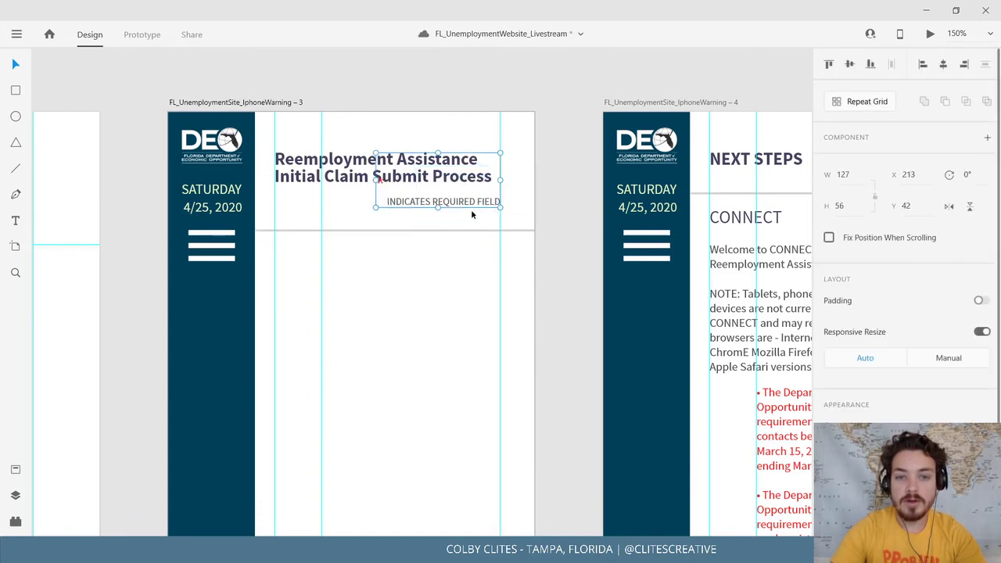
double_click(382, 186)
left_click_drag(382, 187, 381, 205)
key("ctrl+z")
key("ctrl+z")
left_click(551, 175)
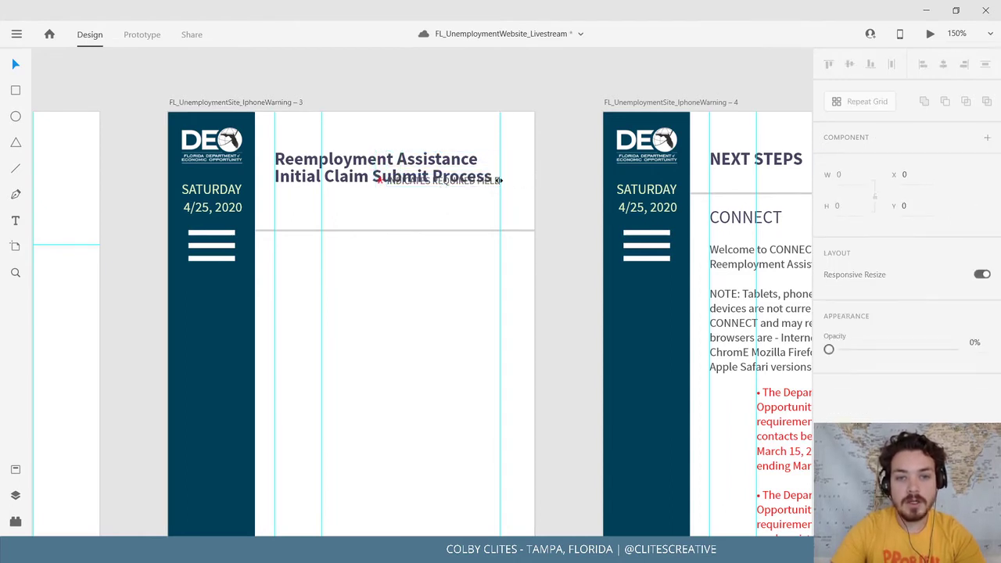
Try to fit the required-field note and divider line closely beneath the two-line title, then shift the title up.
left_click(492, 189)
left_click_drag(491, 206, 468, 219)
left_click(571, 255)
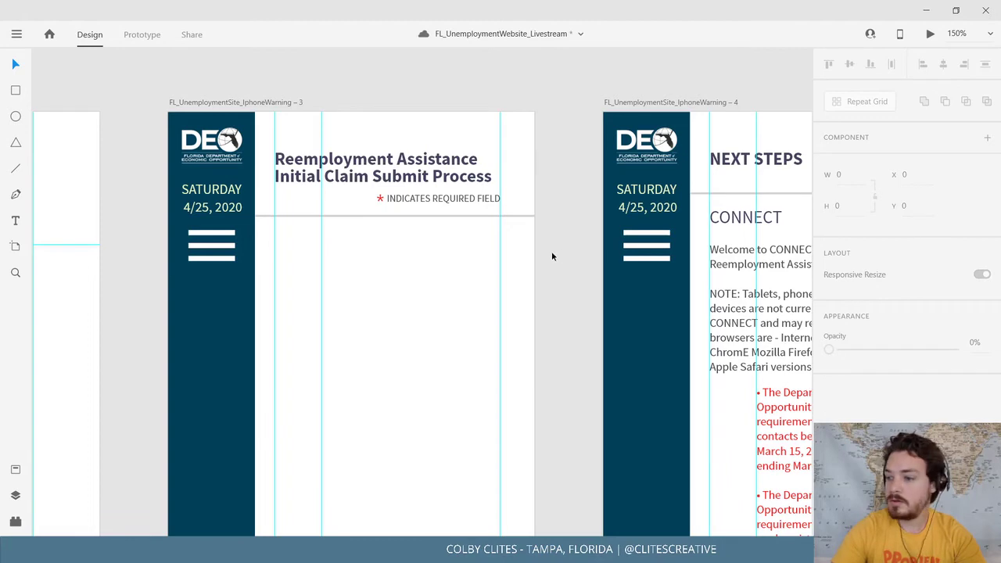
left_click_drag(551, 256, 393, 273)
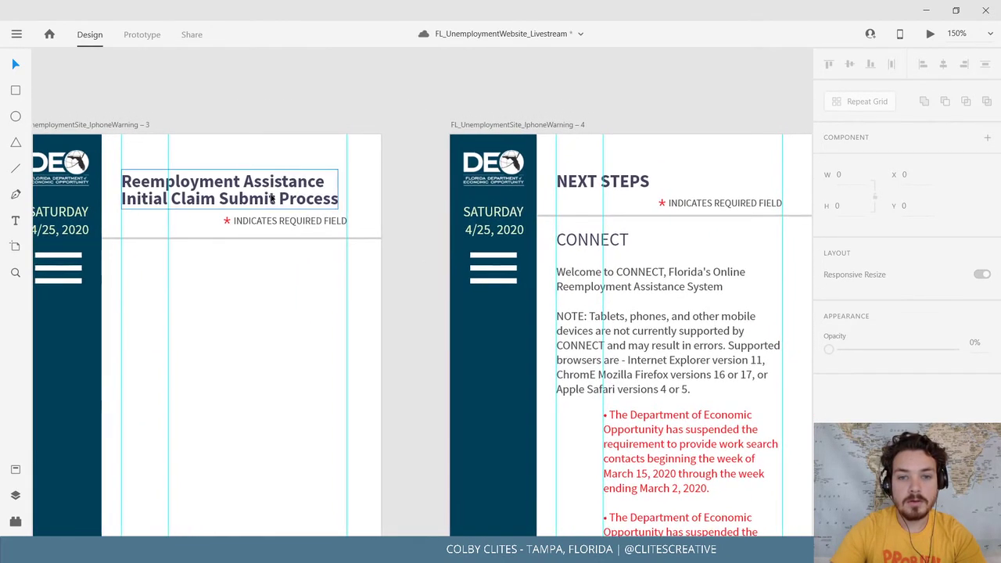
left_click_drag(272, 199, 272, 187)
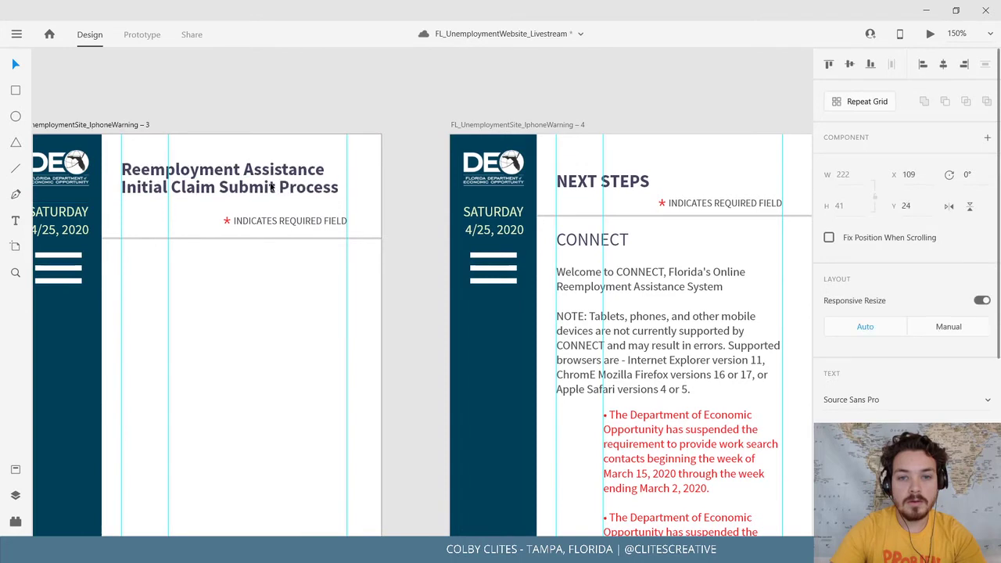
Undo the recent moves of the title, the required-field note and the header divider line.
key("ctrl+z")
key("ctrl+z")
key("ctrl+z")
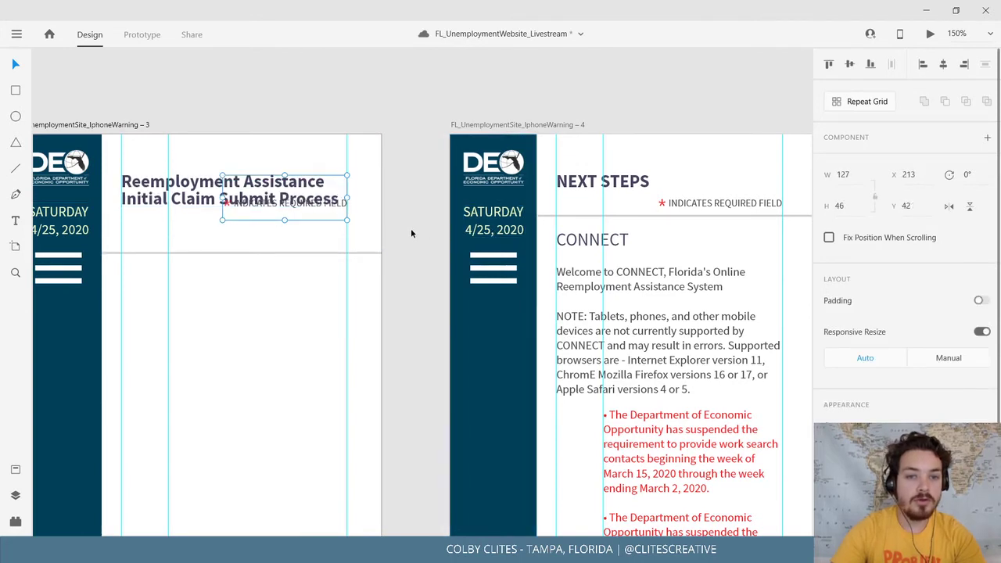
key("ctrl+z")
Move the two-line title up to Y 22, clear of the required-field note.
left_click_drag(291, 184, 291, 177)
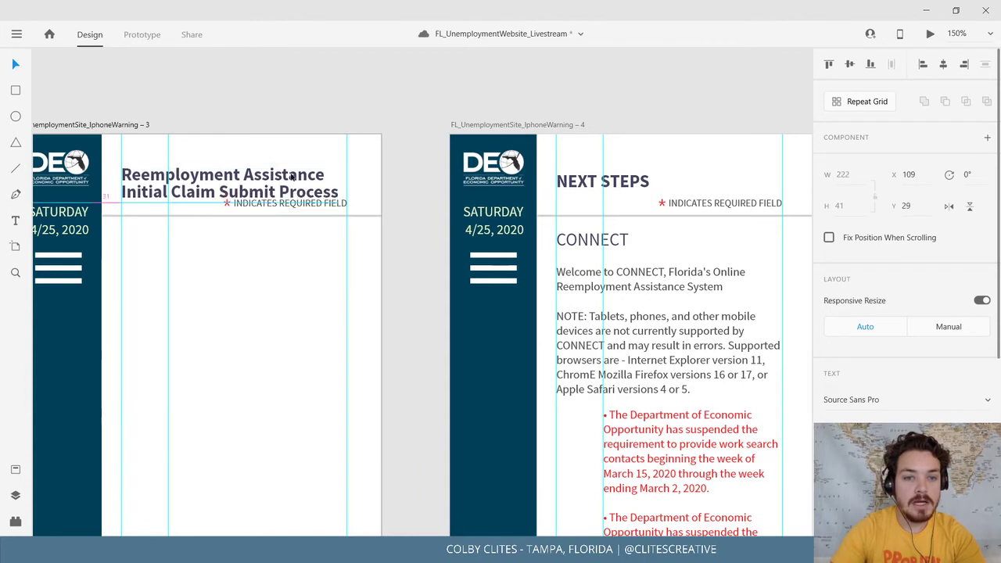
key("Up")
key("Up")
key("Up")
key("Up")
key("Up")
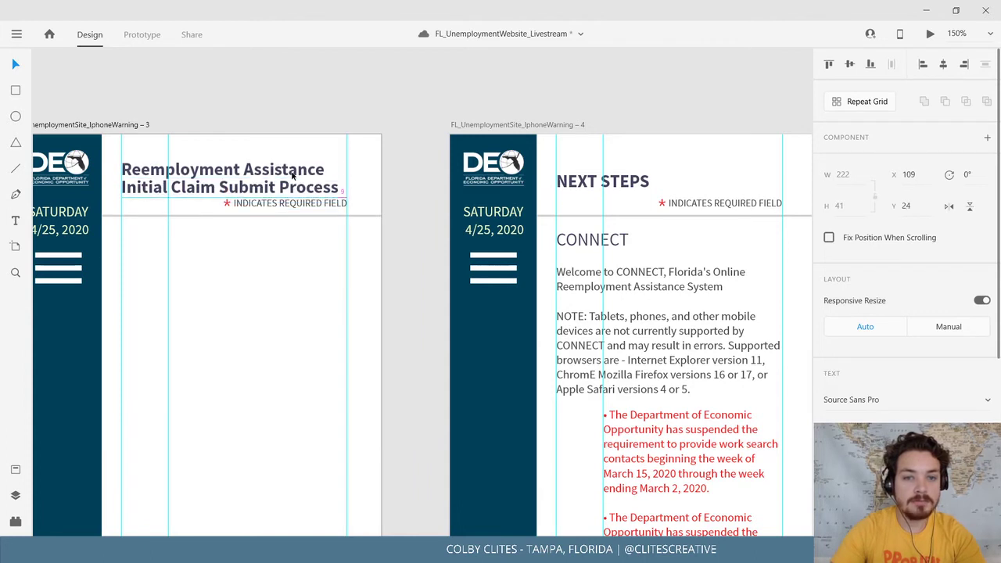
key("Up")
key("Up")
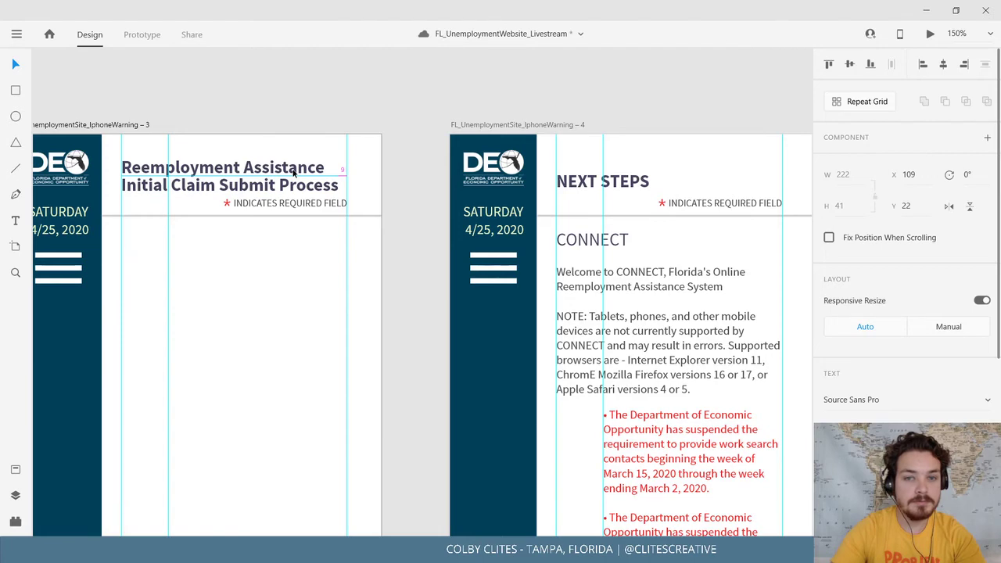
left_click(306, 289)
Save the document.
left_click_drag(306, 288, 359, 237)
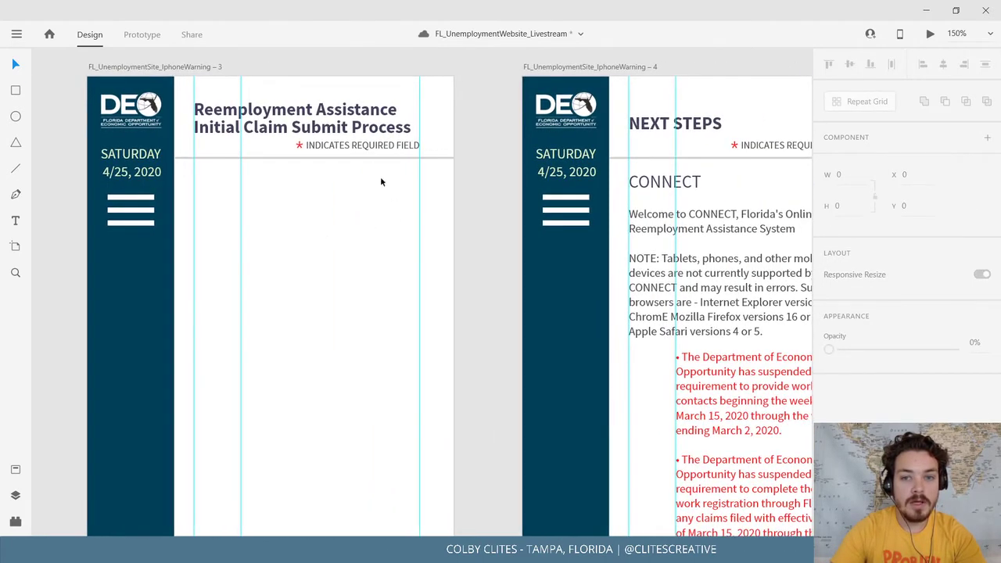
left_click(14, 31)
left_click(67, 281)
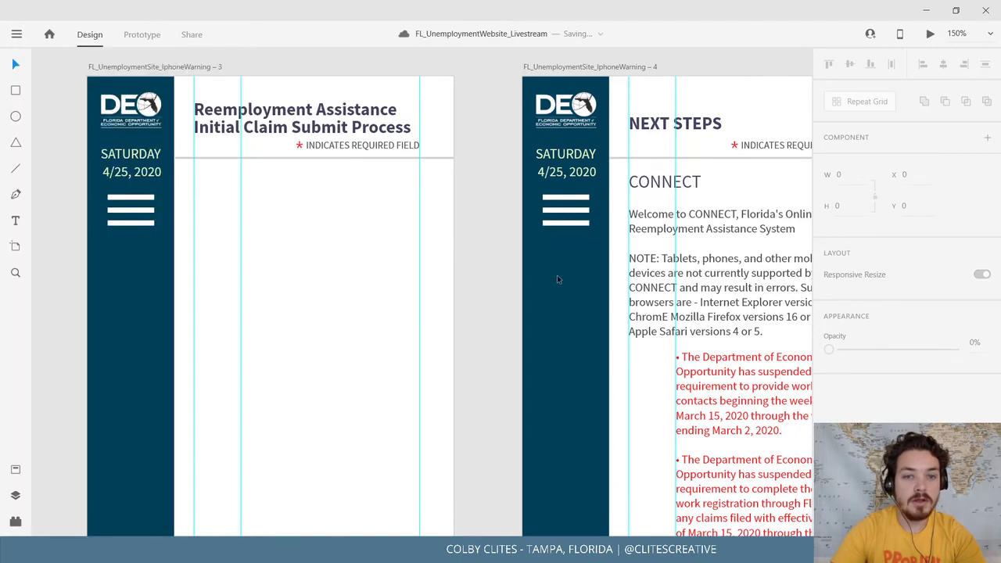
Find the five-step progress tracker on the desktop Submit Process artboard and place an instance of its component, Component 9, on the iPhone artboard.
left_click_drag(489, 273, 509, 233)
key("ctrl+minus")
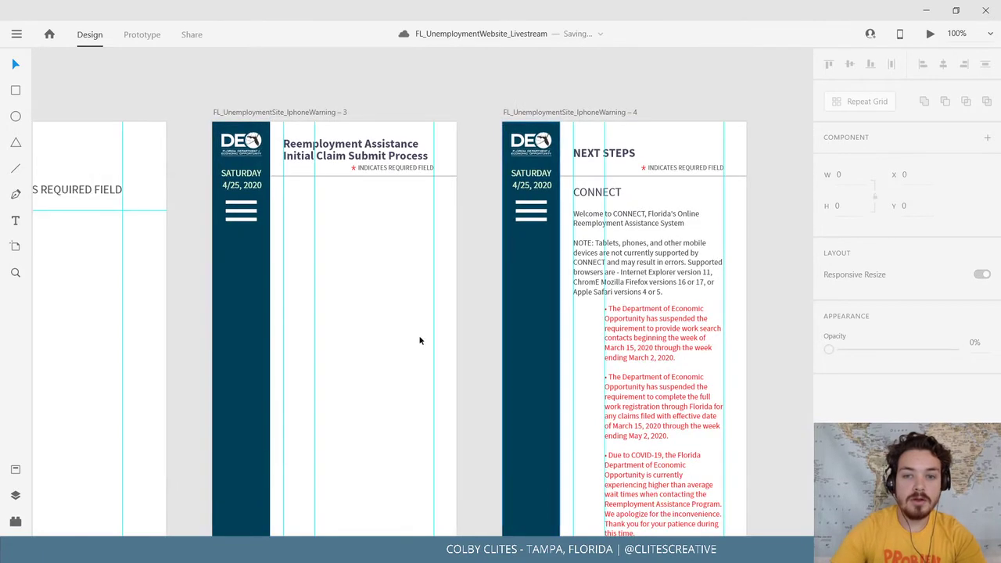
left_click_drag(271, 362, 674, 306)
left_click_drag(523, 325, 997, 349)
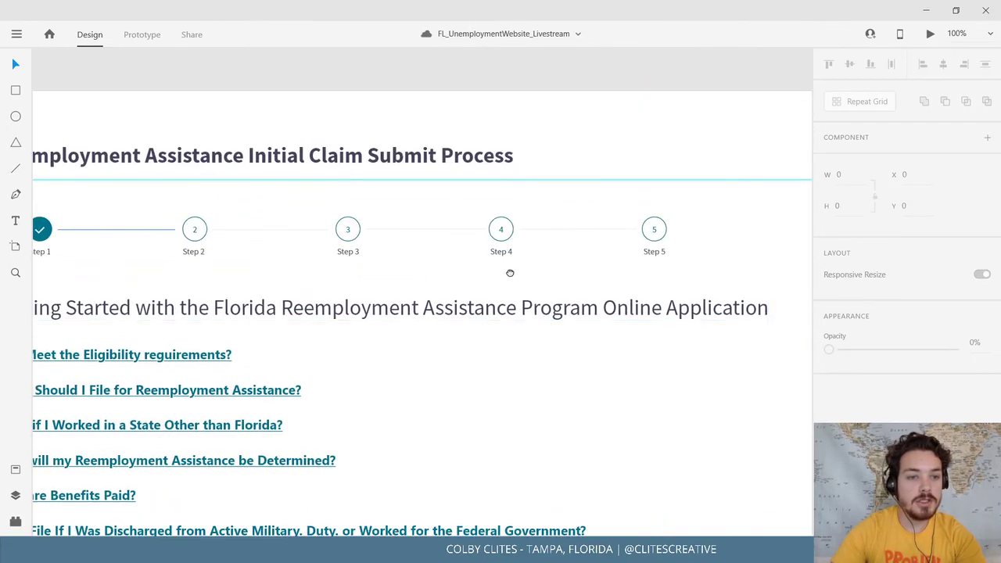
left_click_drag(300, 287, 383, 281)
left_click_drag(102, 186, 736, 270)
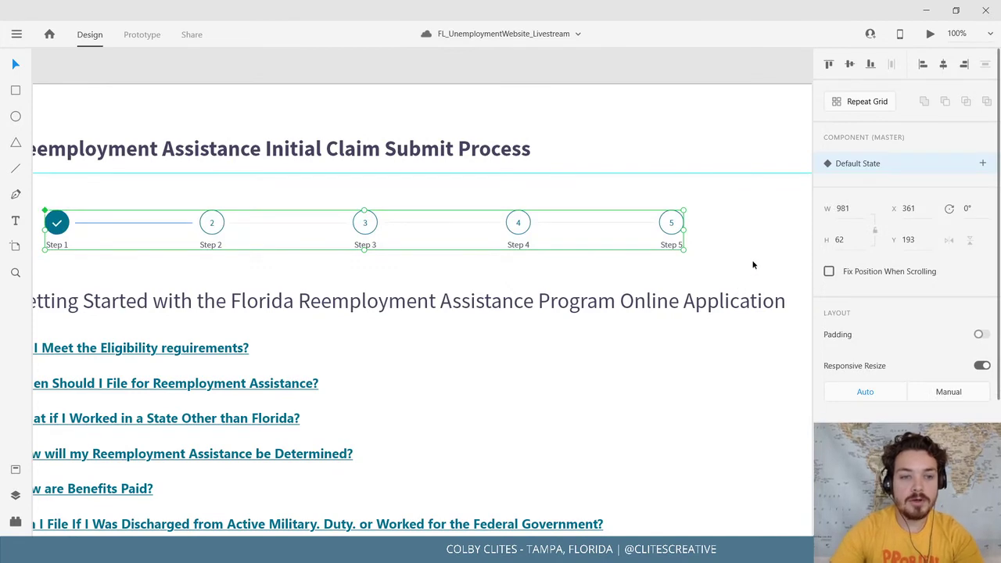
left_click(753, 265)
scroll(565, 349, "right", 10)
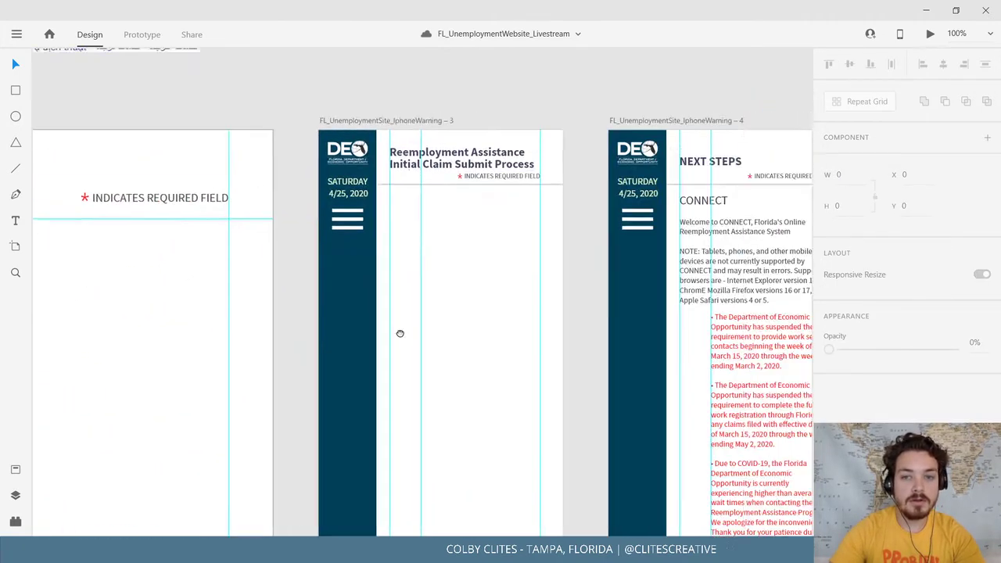
left_click(14, 470)
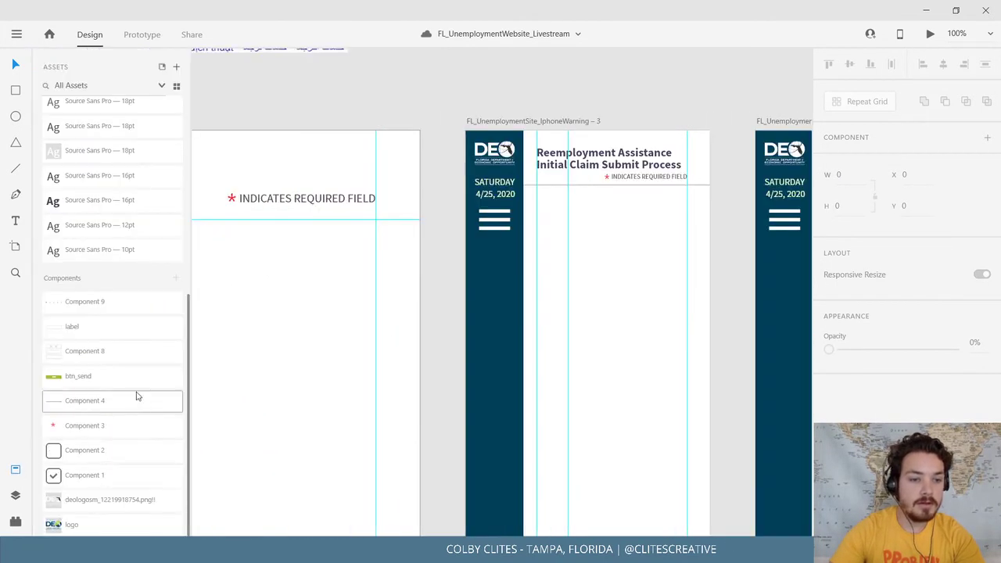
left_click_drag(667, 284, 602, 281)
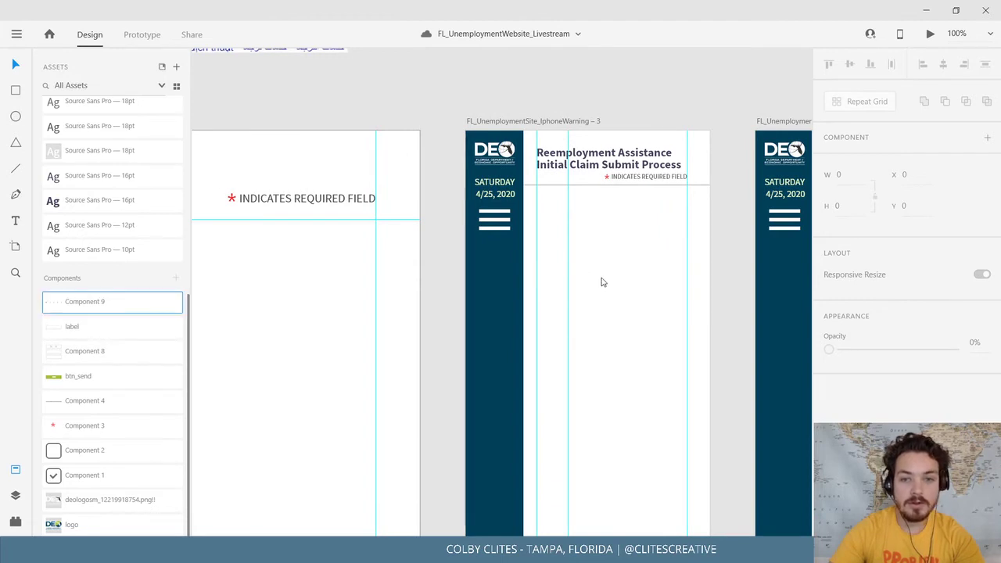
left_click(15, 469)
Try scaling the progress tracker down to 522 × 33 and moving it up below the header.
left_click_drag(91, 277, 203, 296)
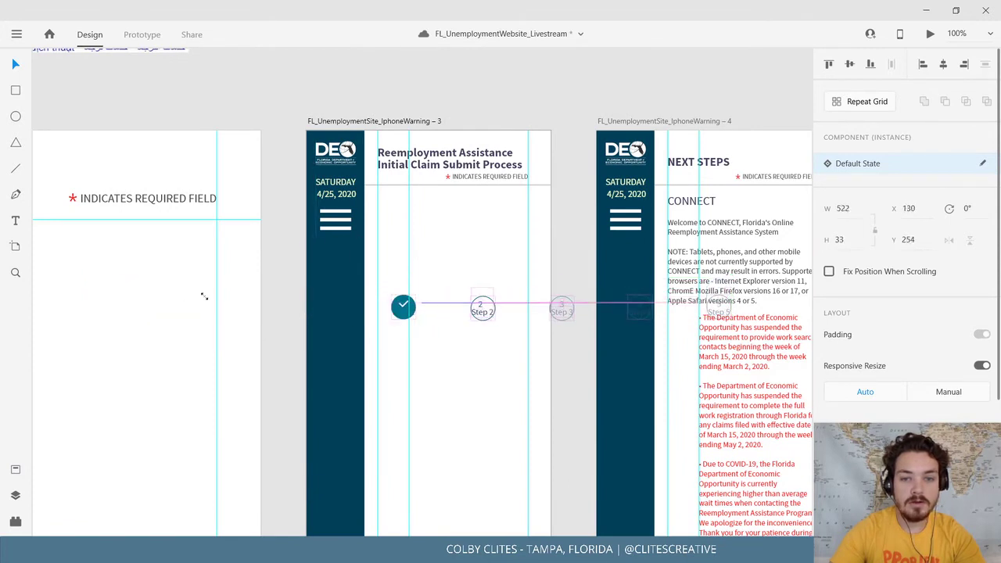
left_click_drag(453, 305, 402, 237)
key("ctrl+z")
key("ctrl+z")
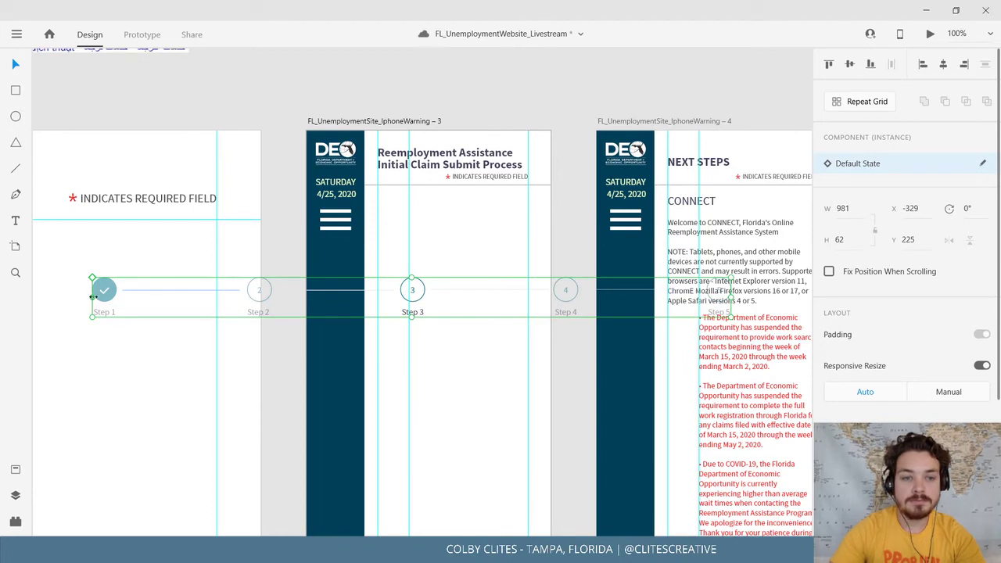
Narrow the progress tracker to 231 wide and position it between the margin guides below the header divider, at X 109, Y 97.
left_click_drag(92, 296, 351, 292)
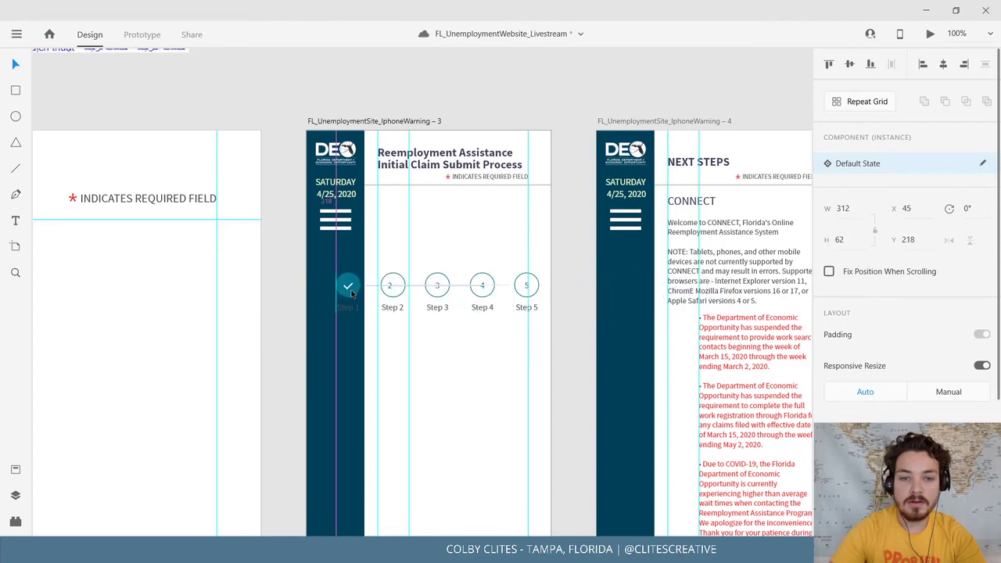
key("ctrl+equal")
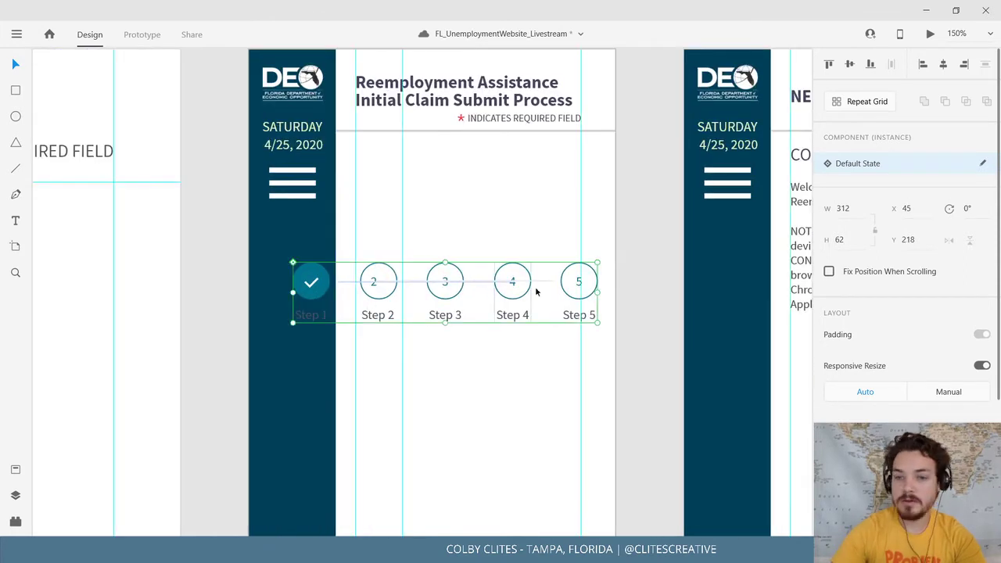
left_click_drag(598, 292, 555, 291)
left_click_drag(479, 298, 534, 182)
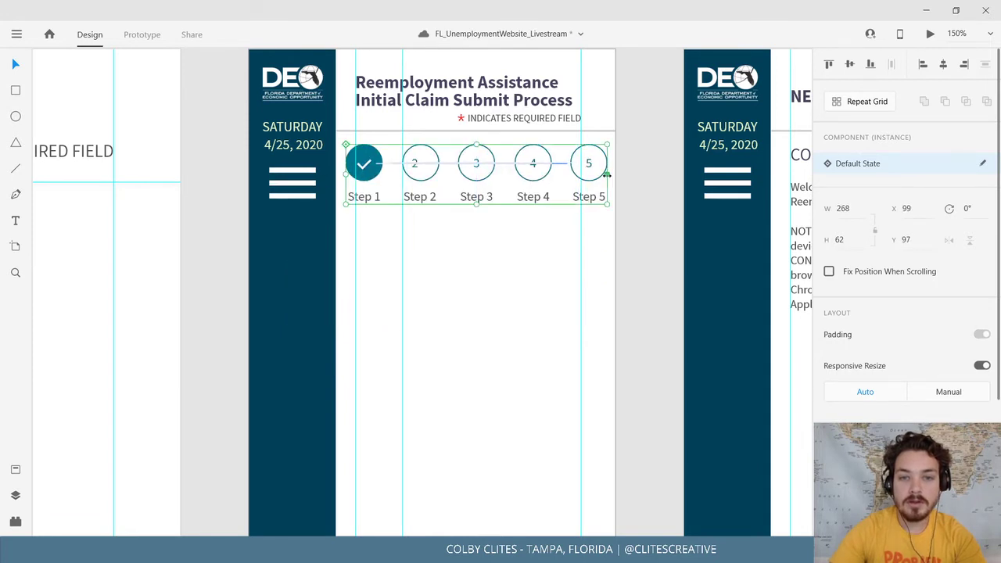
left_click_drag(606, 175, 585, 176)
left_click_drag(343, 173, 358, 173)
left_click_drag(613, 233, 598, 281)
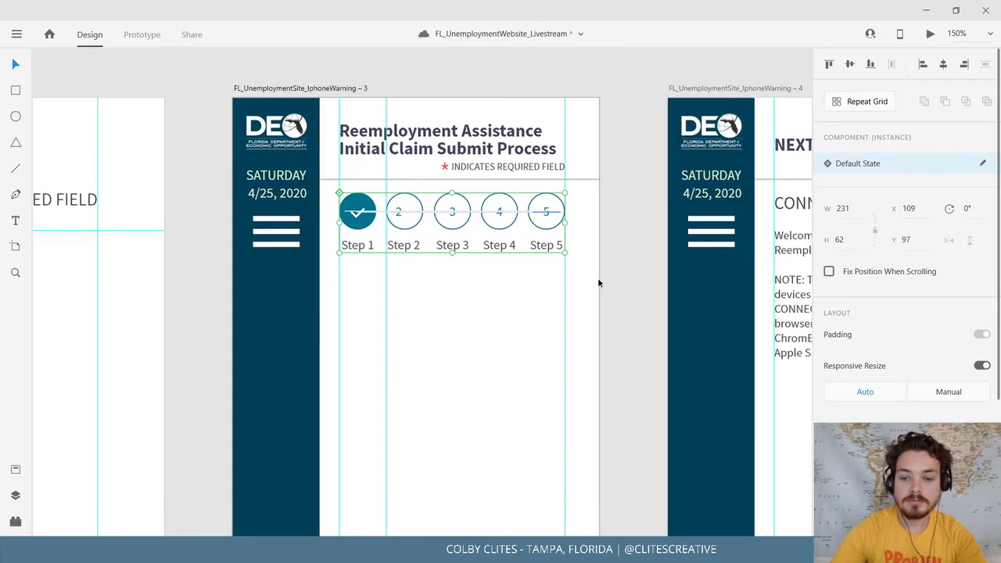
Delete the connector lines that run across the five circles of the iPhone progress tracker.
key("ctrl+equal")
key("ctrl+equal")
scroll(547, 358, "up", 5)
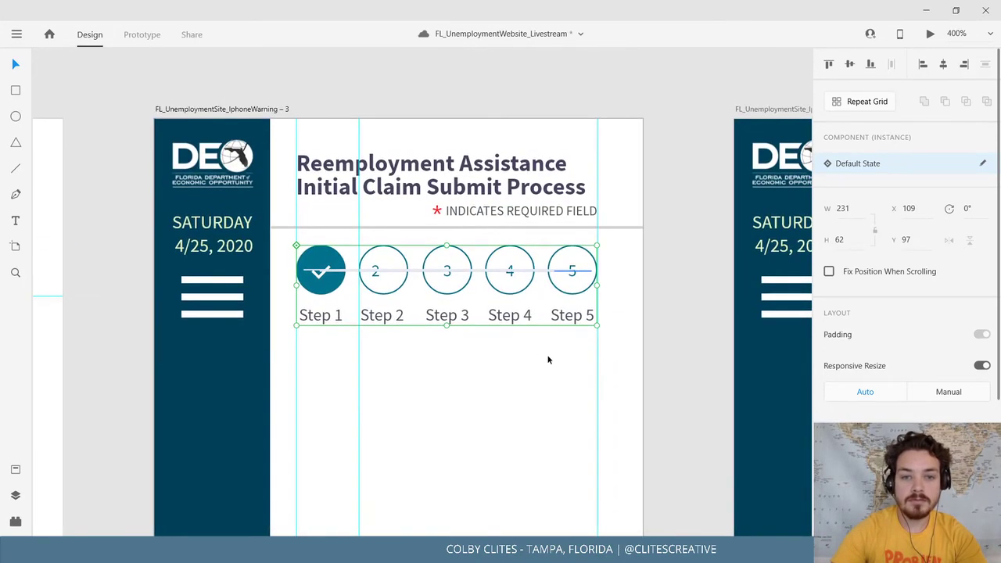
scroll(548, 359, "up", 2)
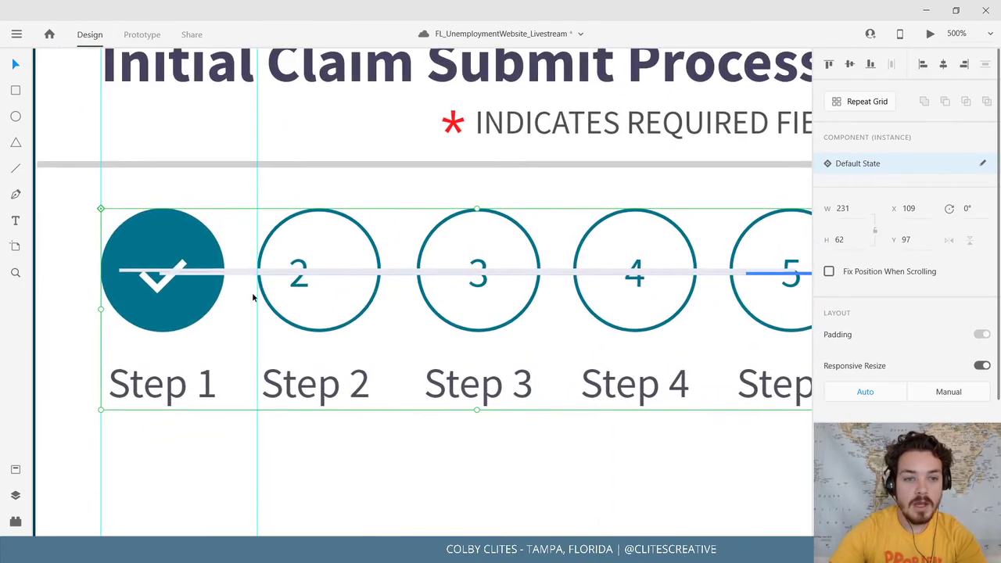
left_click(239, 271)
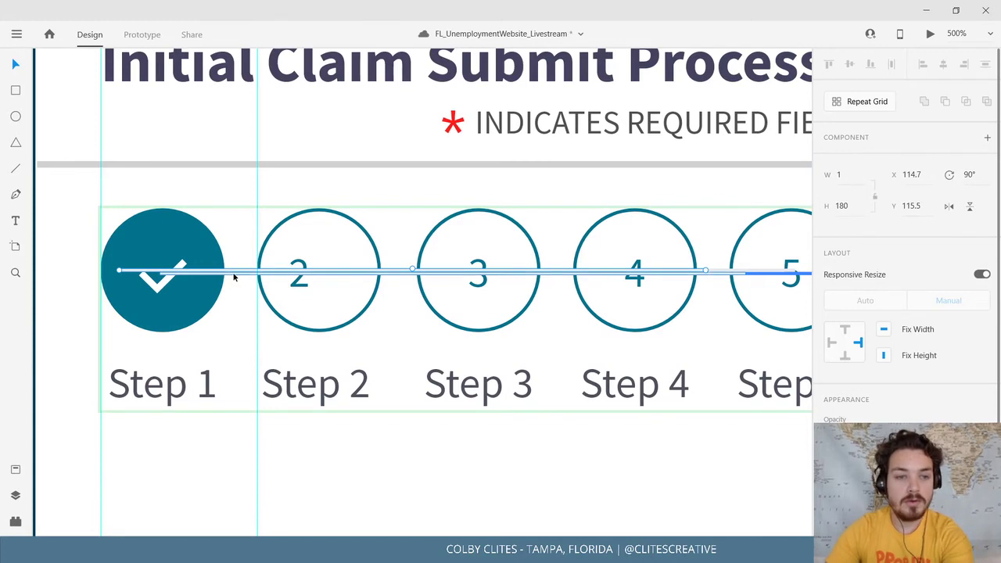
key("Delete")
left_click(235, 274)
key("Delete")
key("Delete")
left_click(283, 274)
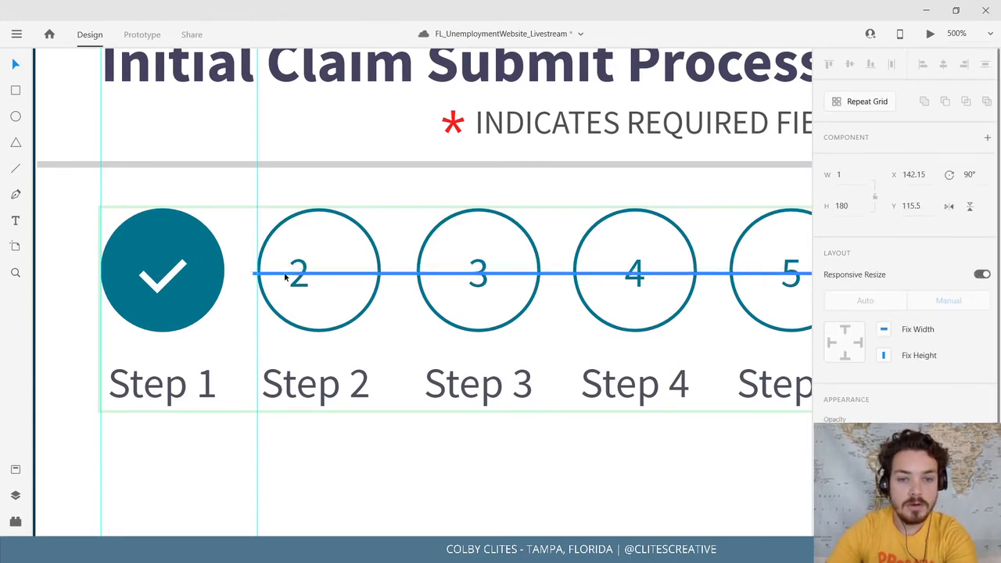
key("Delete")
left_click(402, 273)
key("Delete")
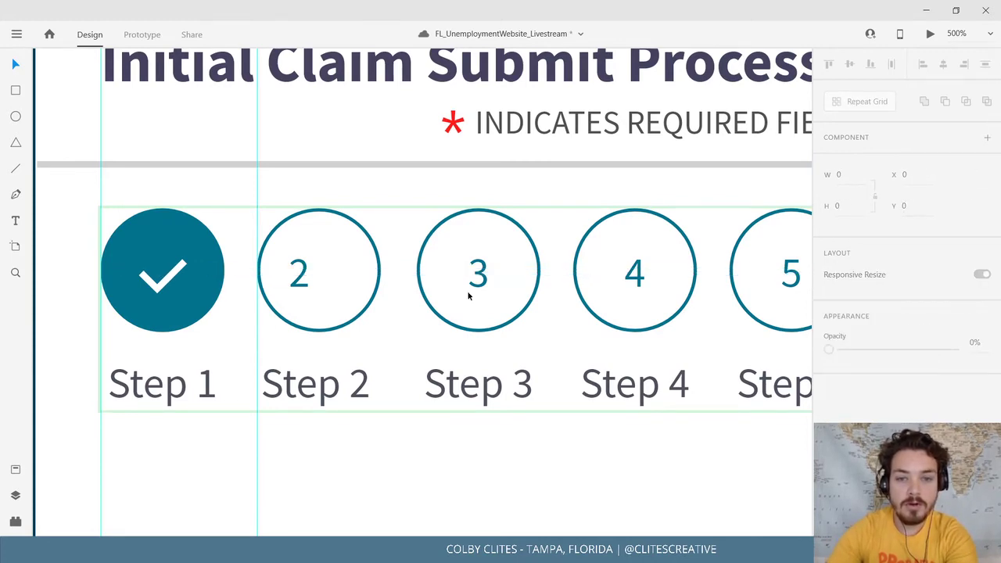
Center the numerals 2, 3 and 4 within their progress tracker circles.
double_click(303, 276)
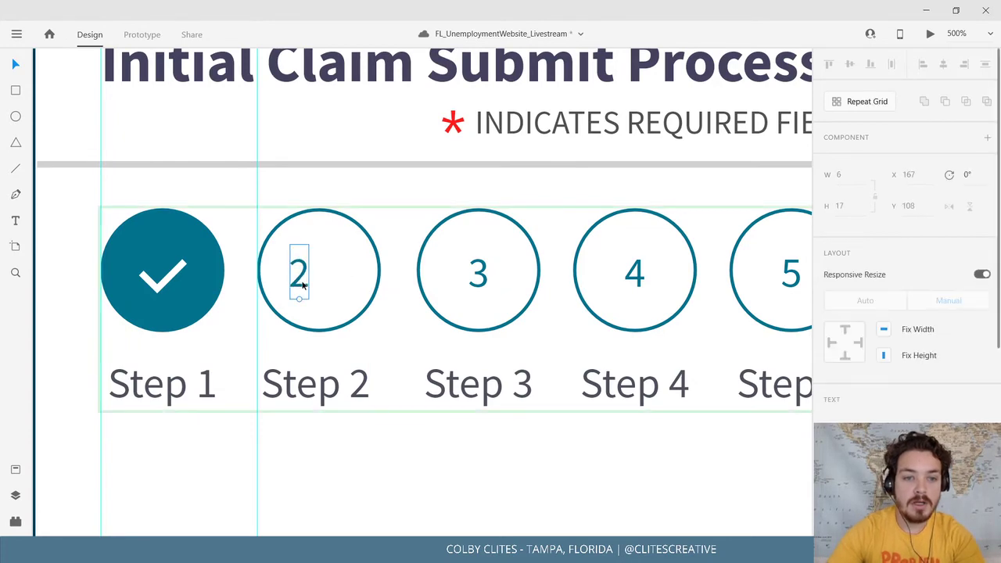
left_click_drag(304, 275, 316, 276)
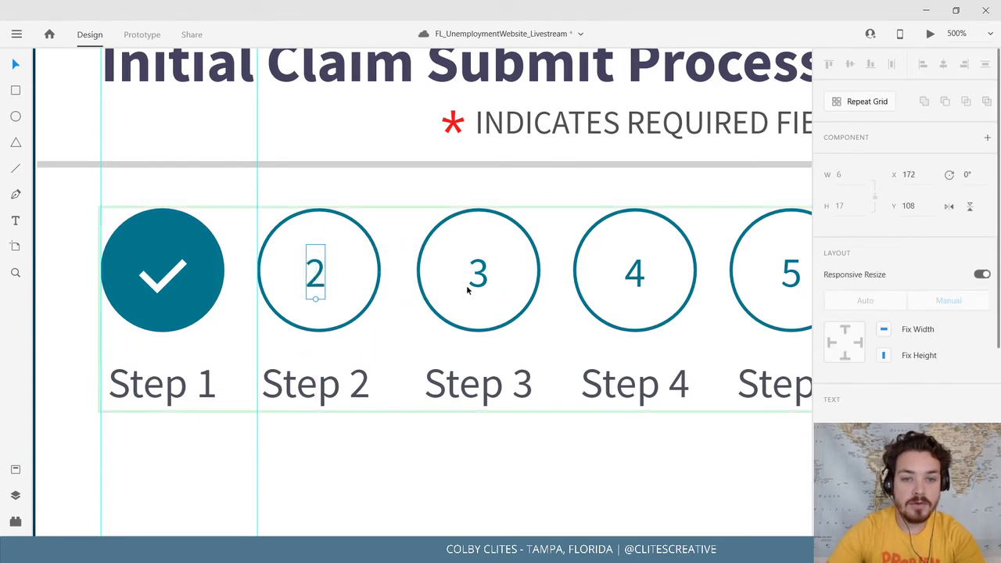
left_click(477, 274)
left_click_drag(477, 274, 479, 275)
left_click(635, 275)
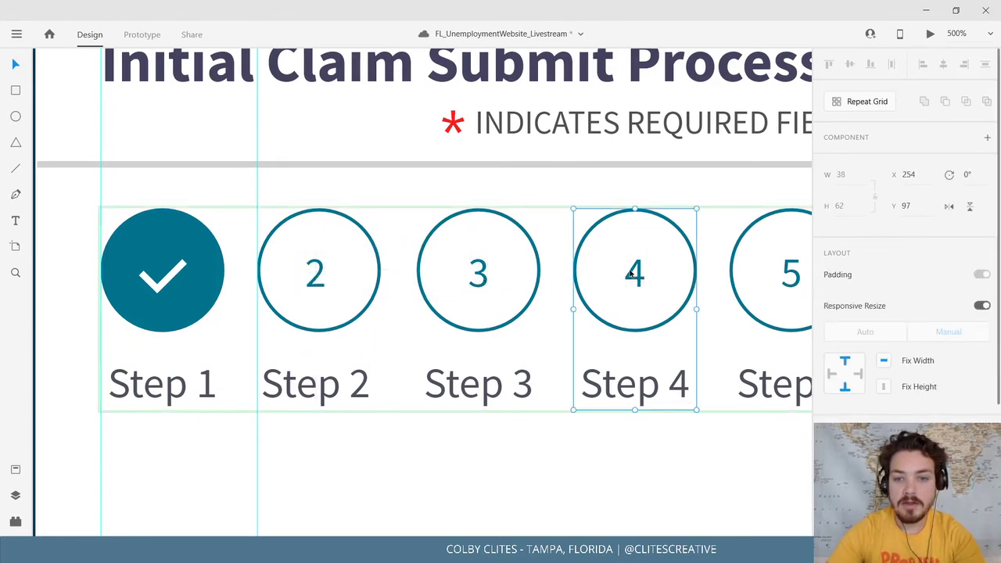
double_click(641, 277)
left_click_drag(640, 277, 639, 280)
Center the numeral 5 within the Step 5 circle at X 318, Y 108.
left_click_drag(689, 324, 346, 294)
left_click(521, 252)
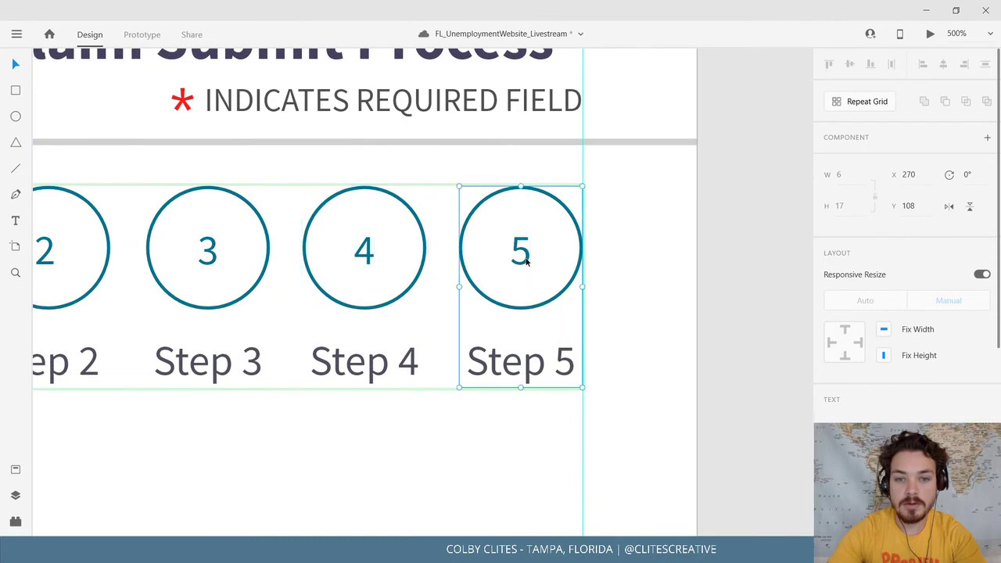
double_click(522, 251)
double_click(523, 252)
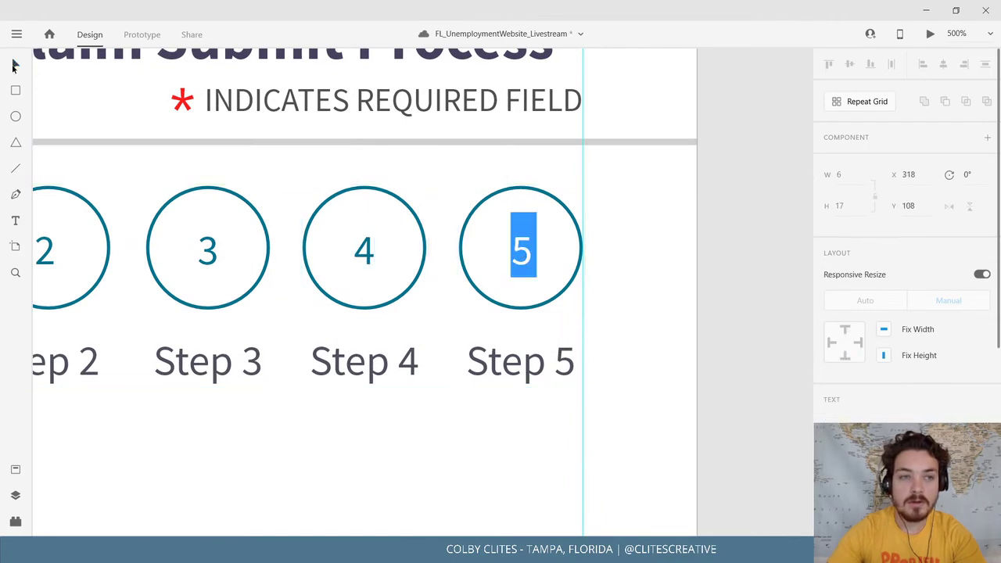
left_click(14, 67)
mouse_move(528, 257)
left_mouse_down()
mouse_move(527, 246)
mouse_move(527, 256)
left_mouse_up()
Fine-tune the numeral 2's centering in the Step 2 circle by moving it to X 173.
left_click_drag(272, 292, 571, 313)
left_click(362, 264)
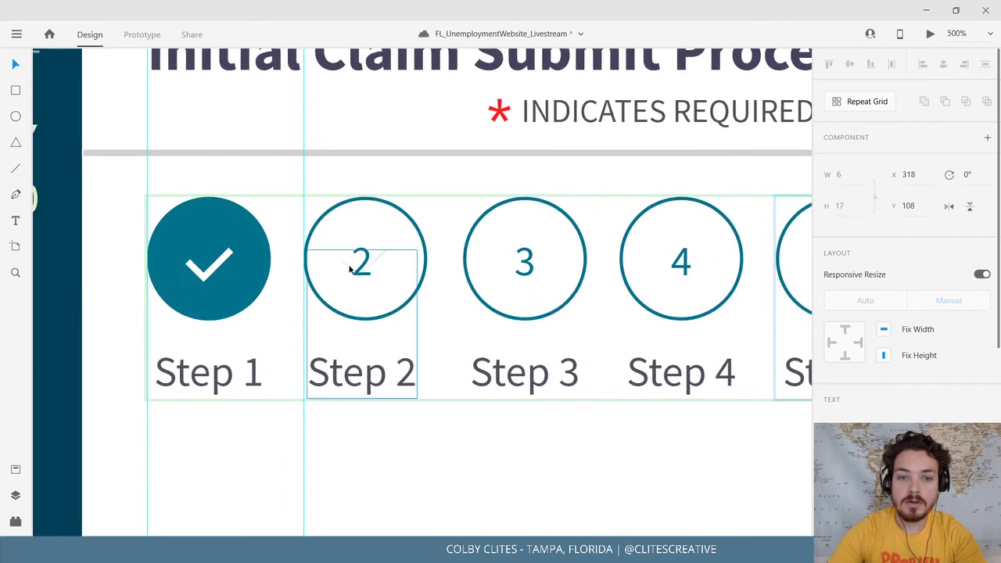
double_click(362, 264)
double_click(363, 266)
left_click(11, 69)
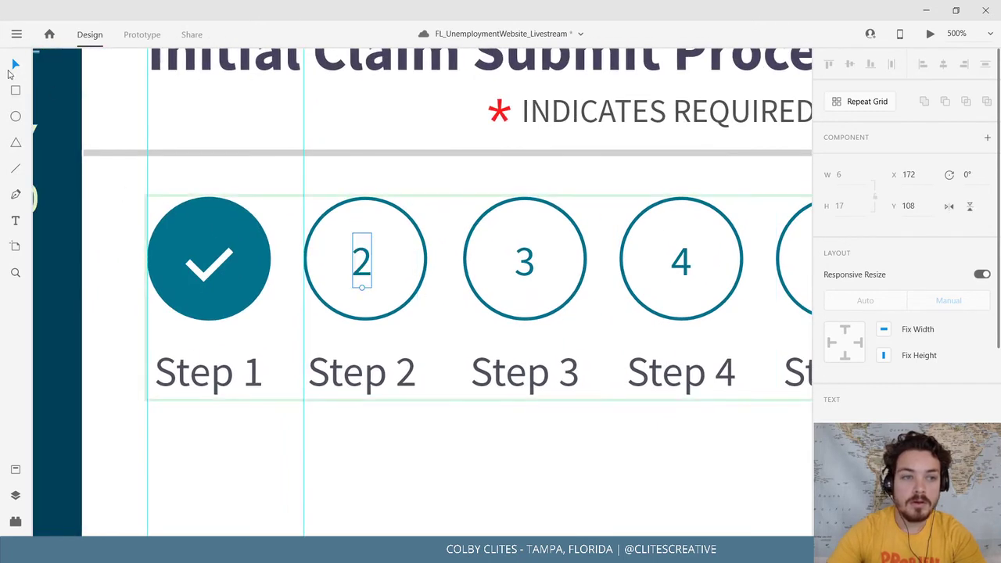
left_click_drag(359, 270, 361, 267)
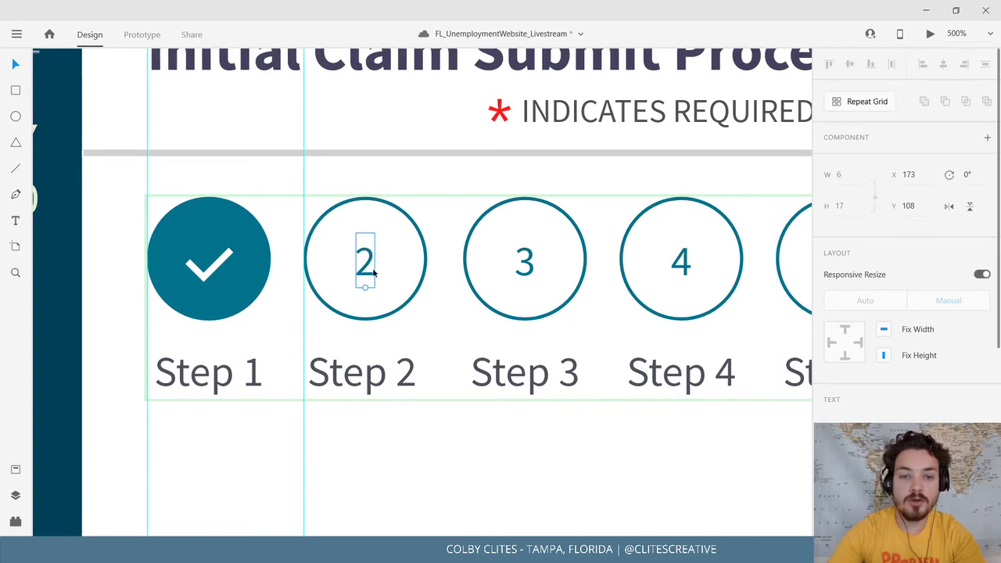
left_click(237, 285)
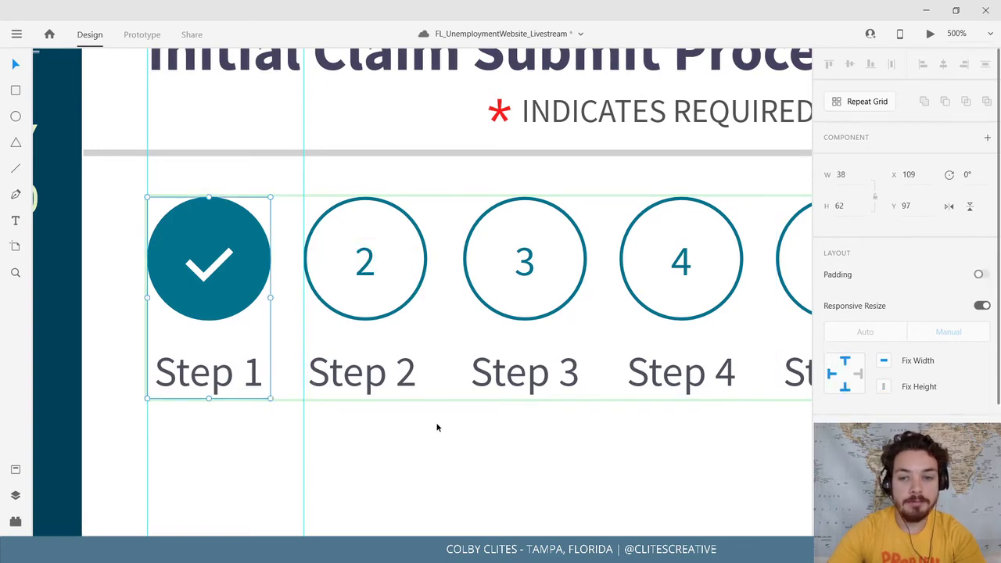
Reduce the Step 1 label's font size to 12 in the iPhone progress tracker.
left_click_drag(435, 425, 205, 423)
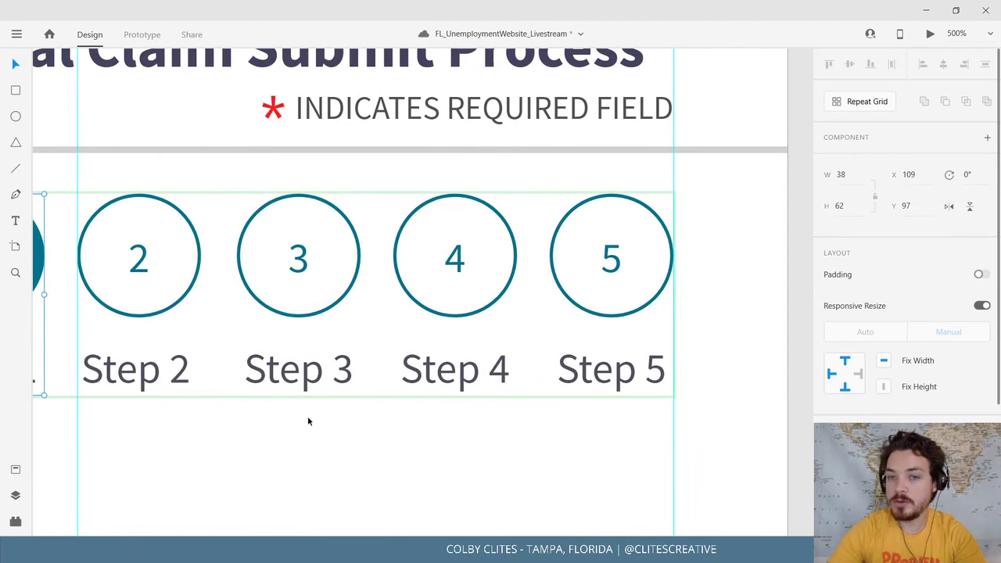
left_click_drag(292, 416, 299, 351)
scroll(299, 351, "left", 5)
double_click(279, 332)
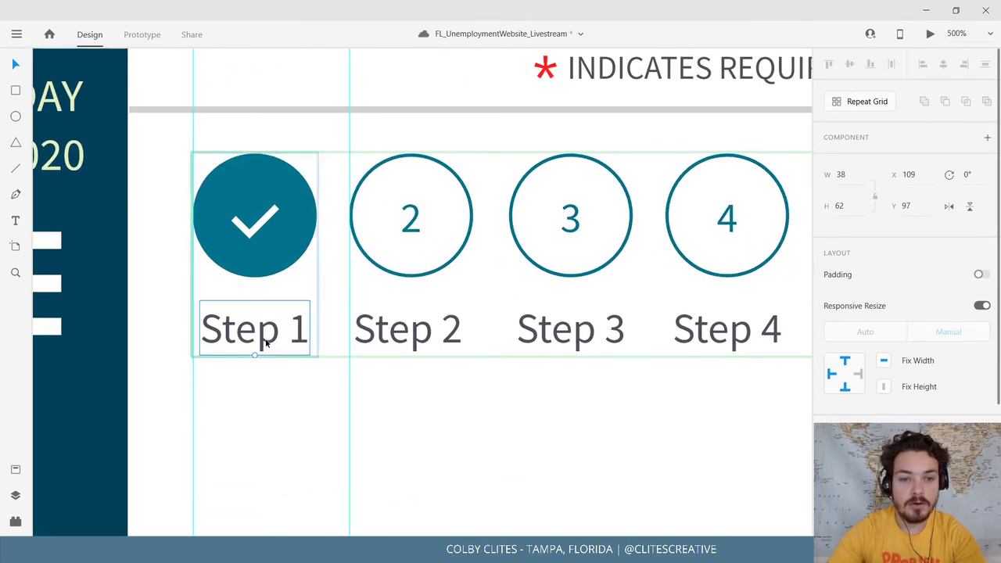
triple_click(280, 332)
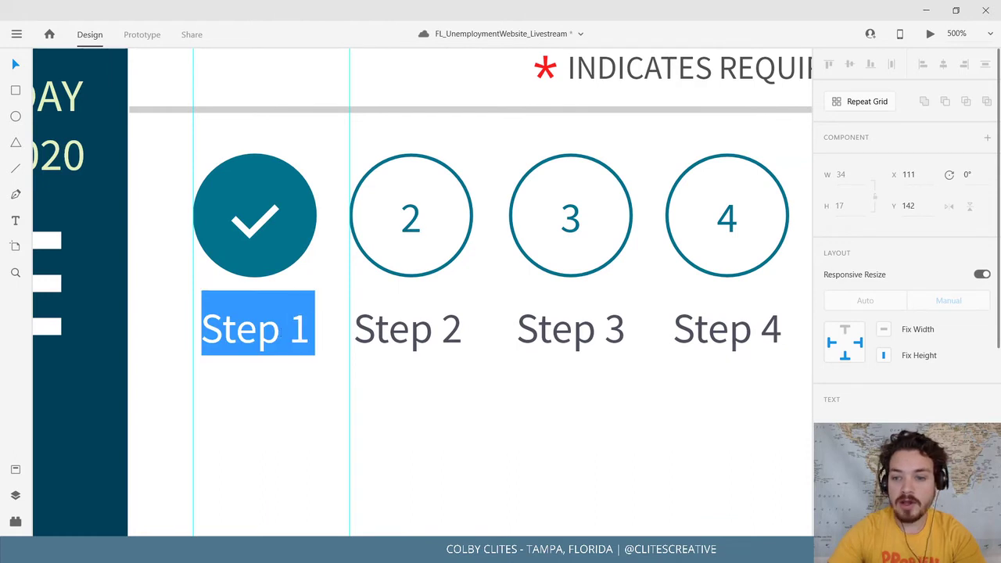
left_click(279, 332)
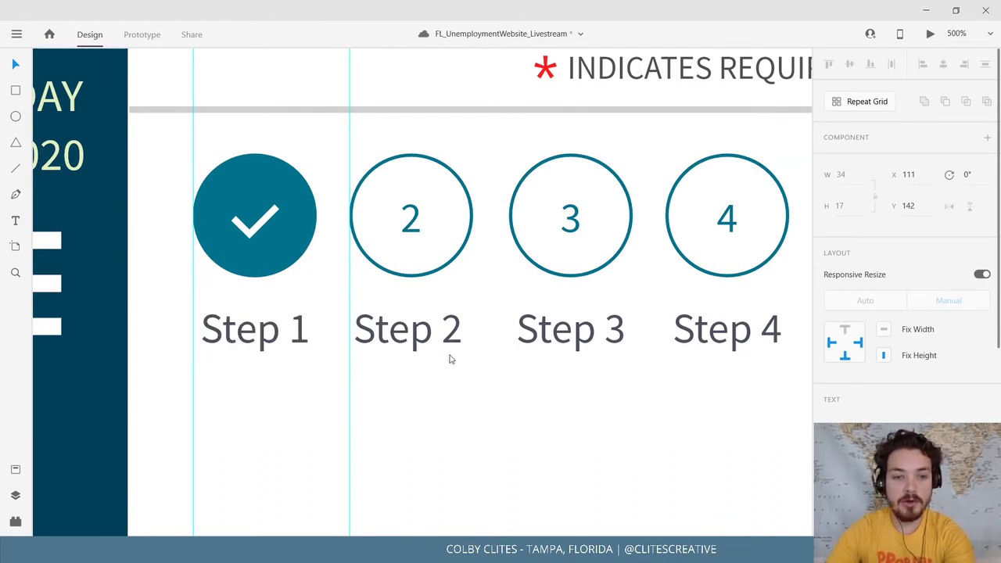
Reduce the font size of the Step 2 and Step 3 labels to 12 to match the Step 1 label.
left_click(421, 335)
double_click(421, 334)
double_click(421, 334)
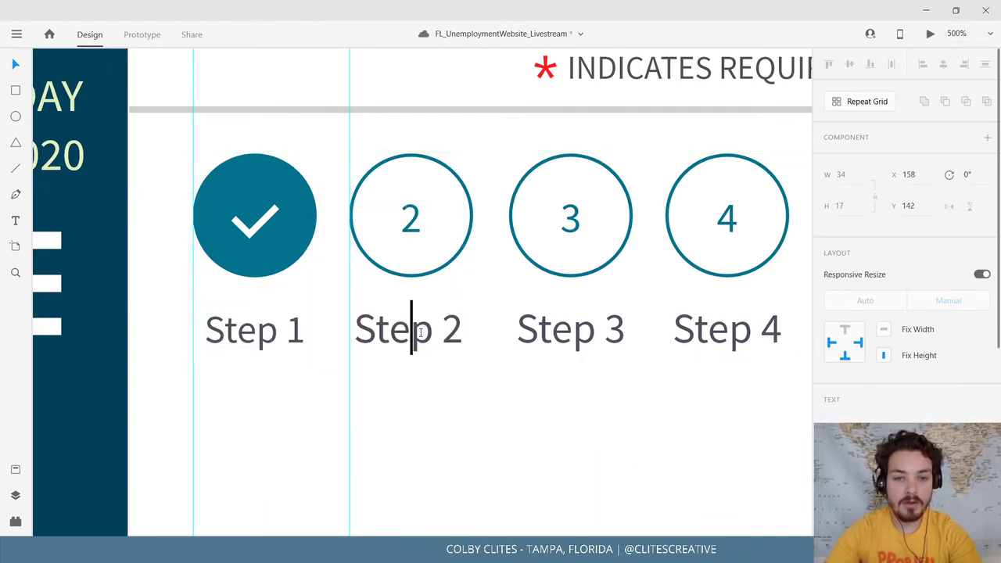
double_click(421, 332)
key("Escape")
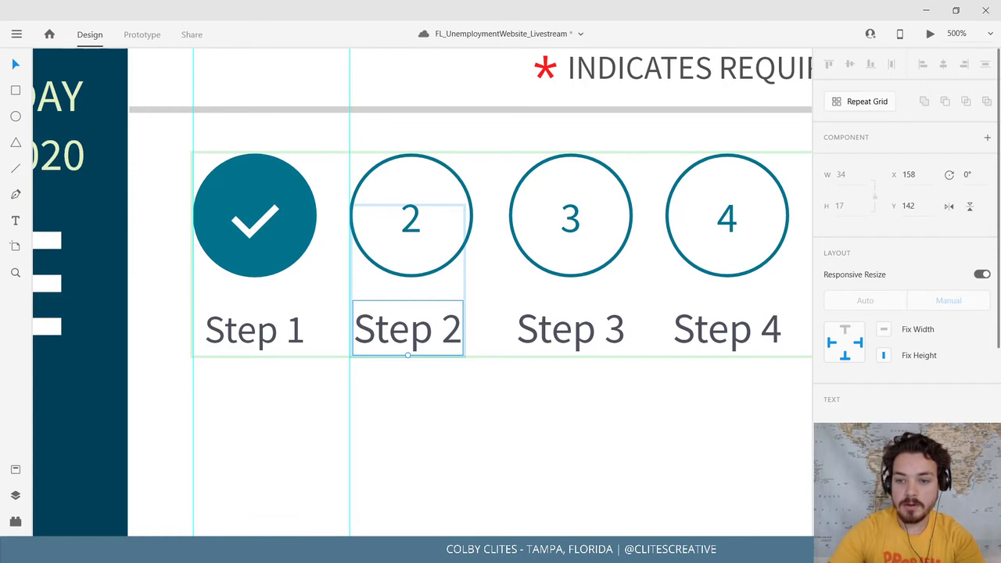
left_click(588, 334)
Set the Step 4 label's font size to 12.
left_click(730, 336)
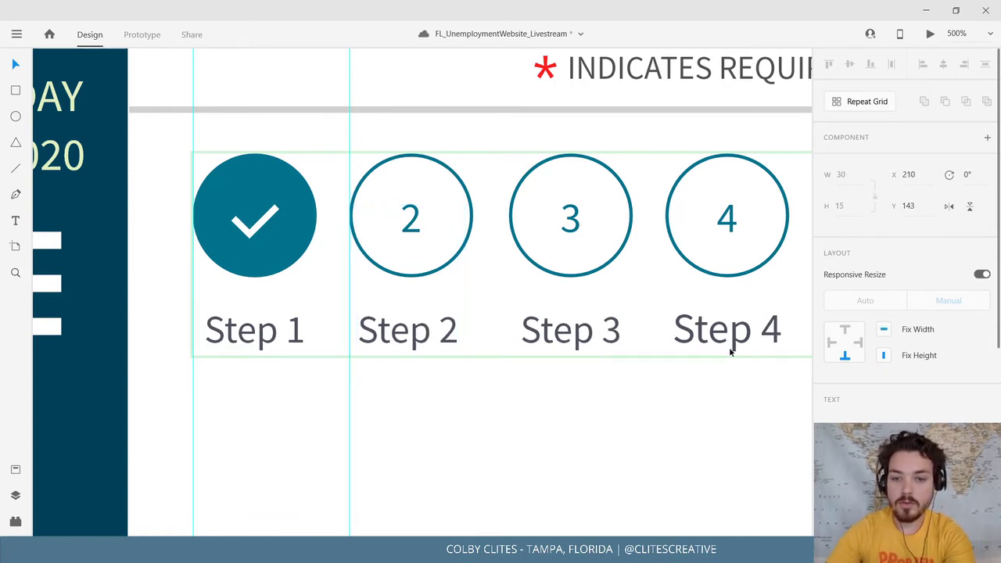
scroll(714, 402, "right", 5)
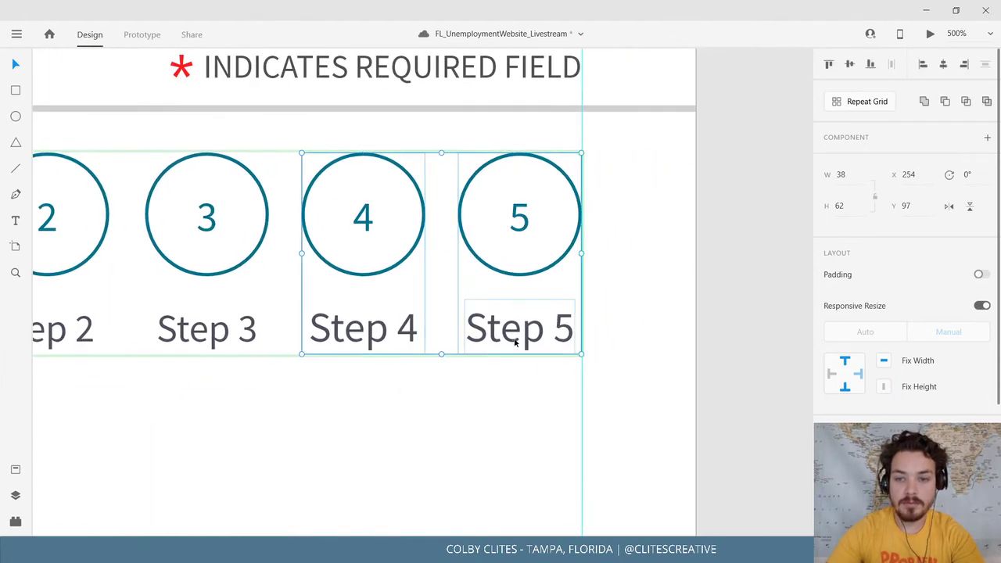
left_click(397, 339)
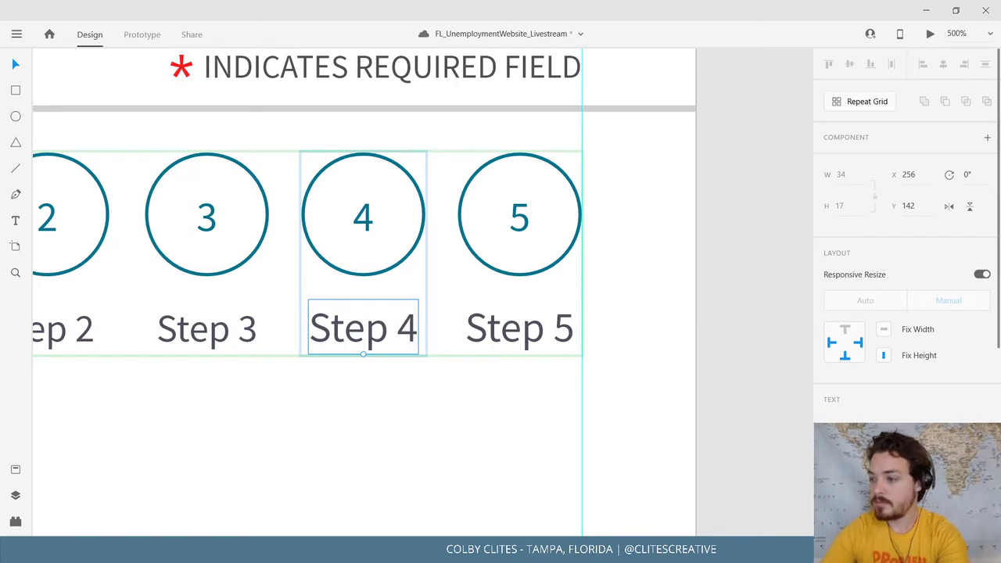
scroll(930, 340, "down", 5)
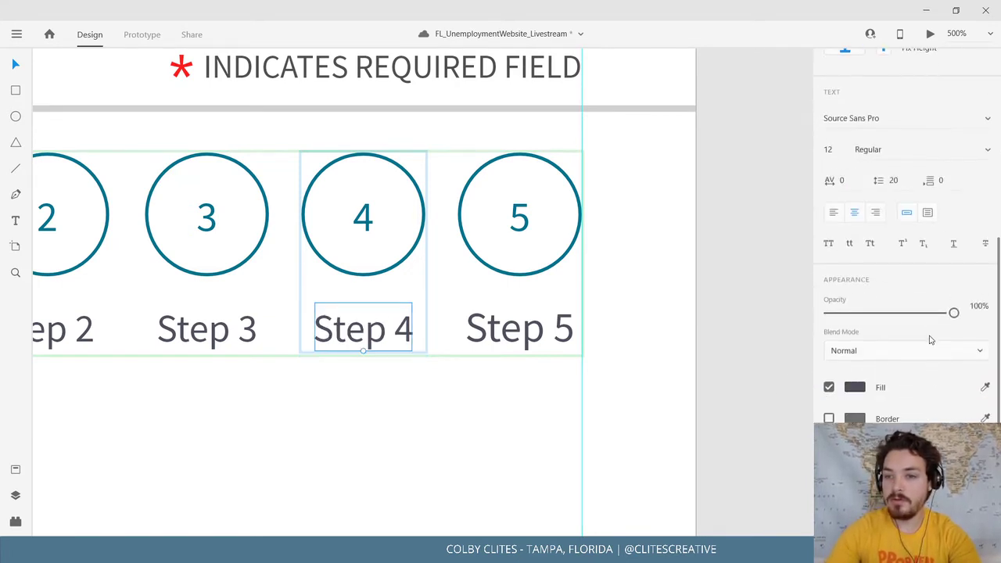
Set the Step 5 label's font size to 12 and deselect it.
left_click(492, 332)
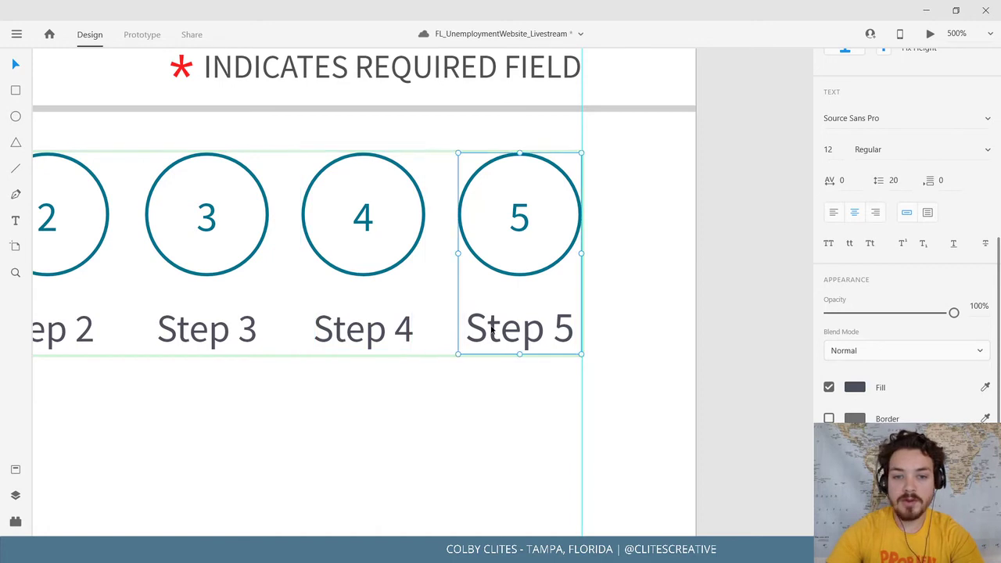
left_click(491, 332)
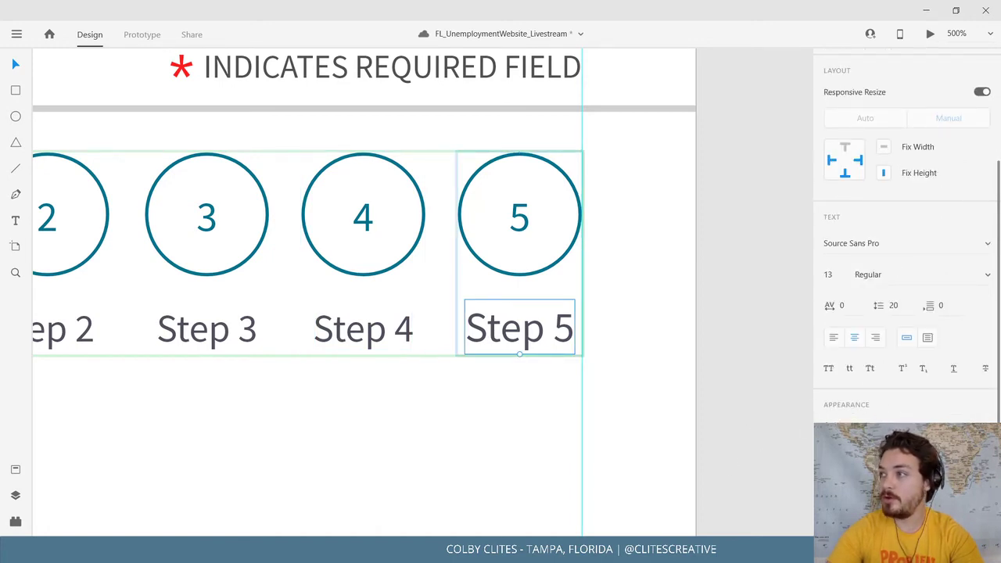
scroll(892, 317, "up", 3)
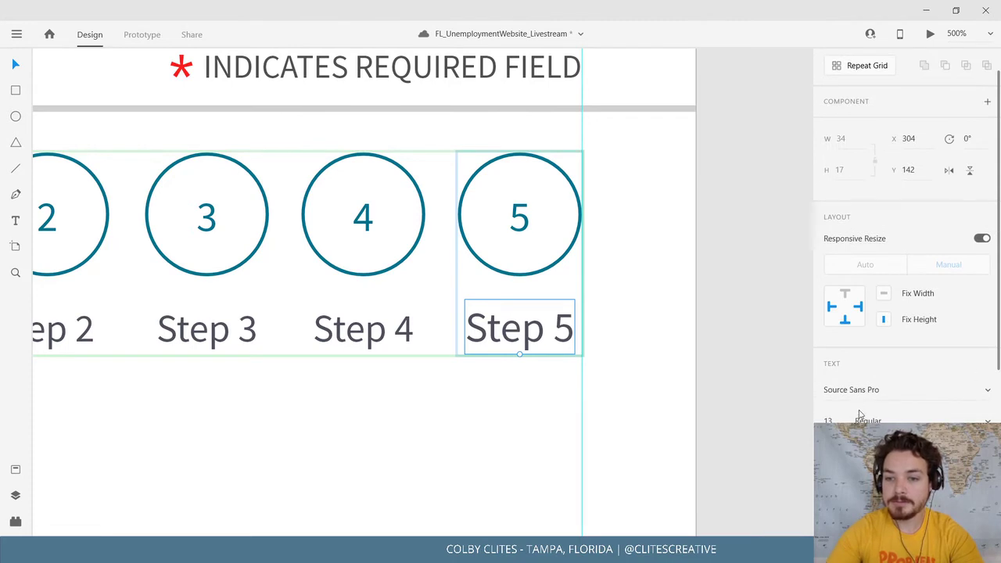
scroll(859, 414, "down", 3)
type("12")
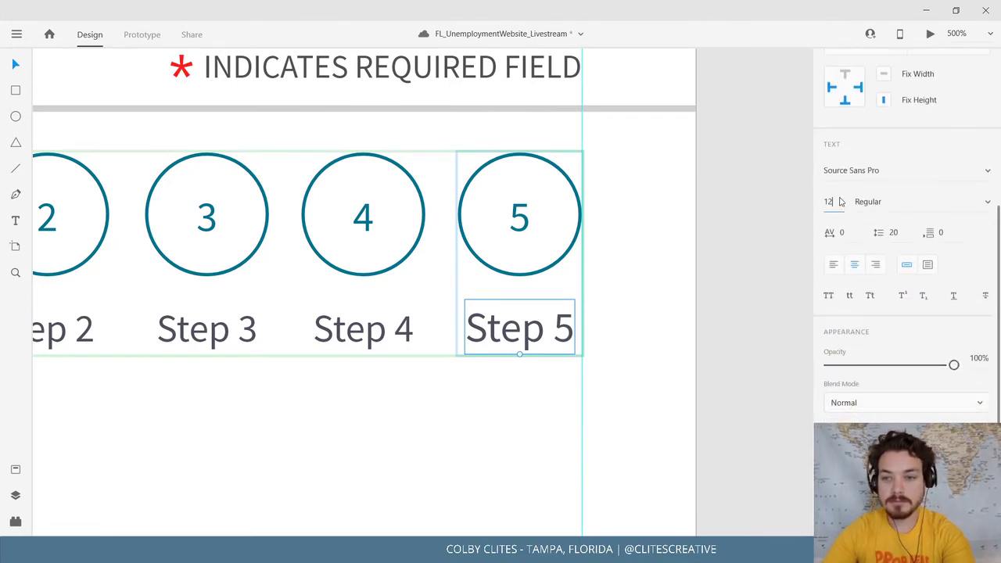
key("Return")
left_click(300, 466)
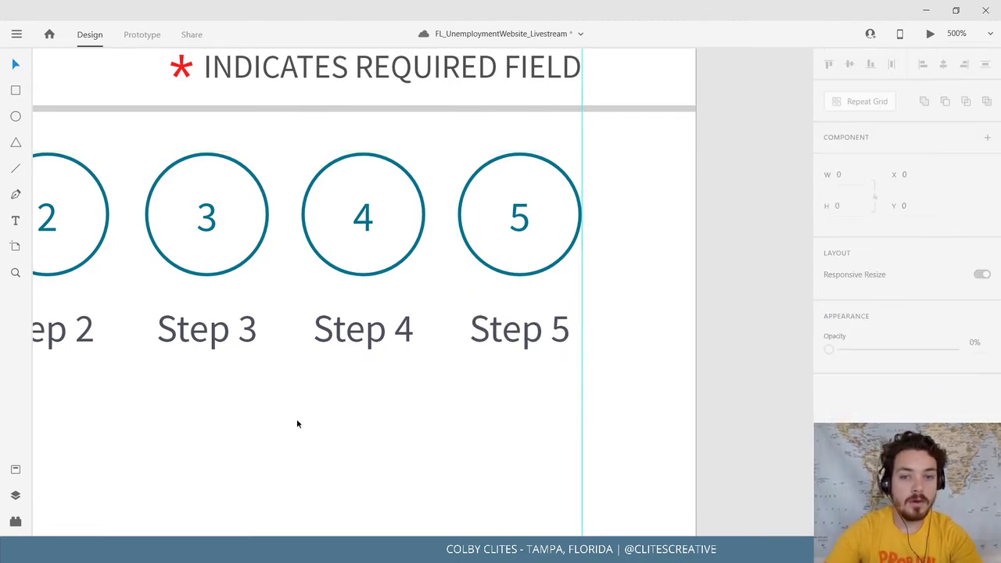
Check how the circle numerals, starting with the 5, look against the labels across the whole progress tracker.
left_click(522, 225)
double_click(523, 226)
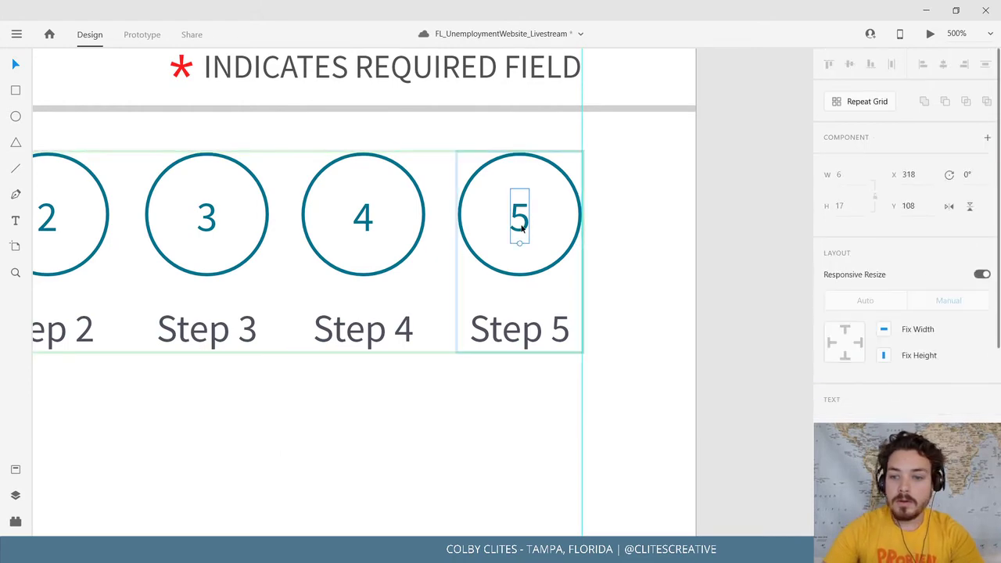
left_click_drag(431, 324, 630, 333)
left_click(443, 428)
left_click_drag(458, 441, 516, 440)
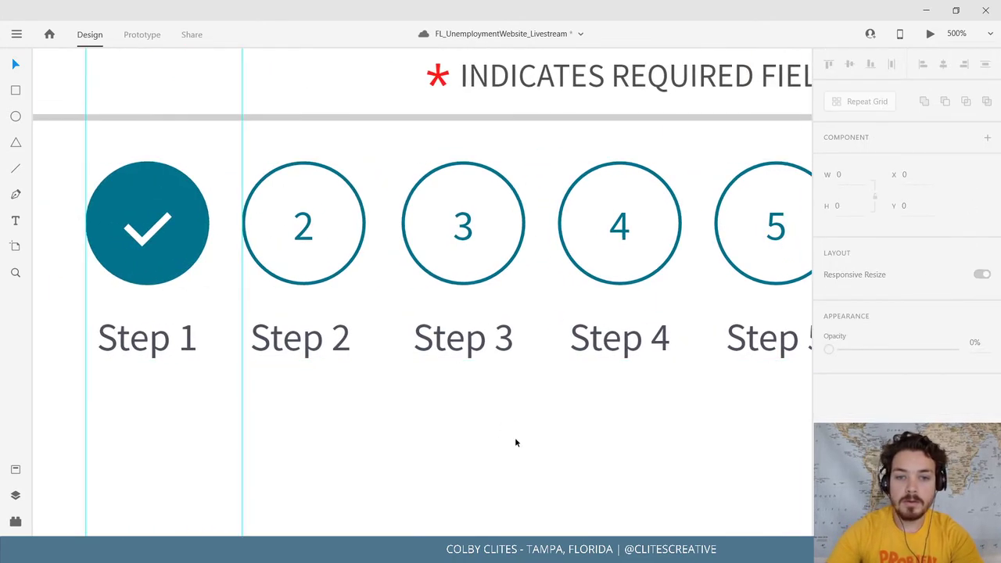
scroll(515, 442, "down", 1)
key("ctrl+minus")
key("ctrl+minus")
key("ctrl+equal")
key("ctrl+equal")
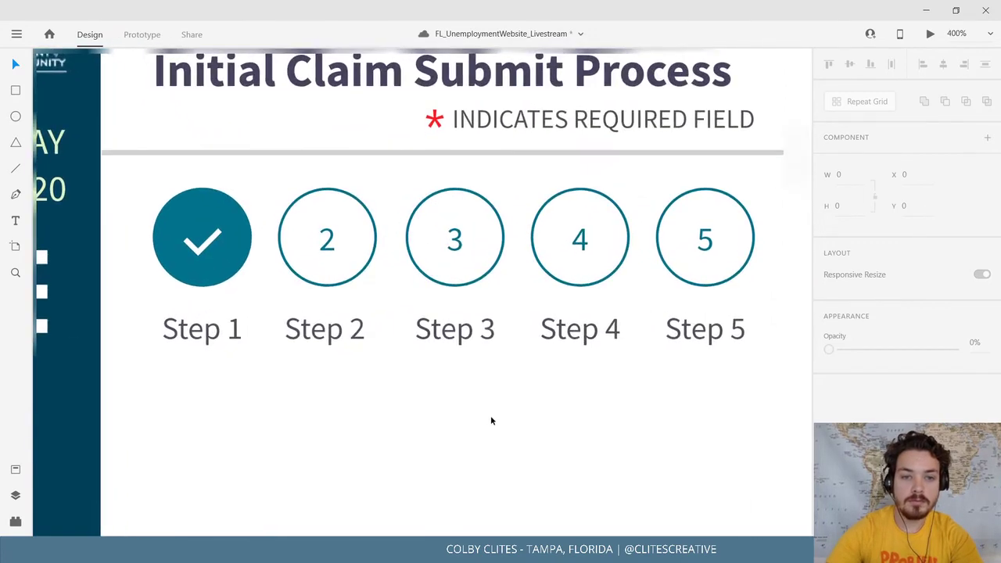
Make the numerals 2 and 3 in the progress tracker circles bold.
left_click(324, 247)
double_click(328, 247)
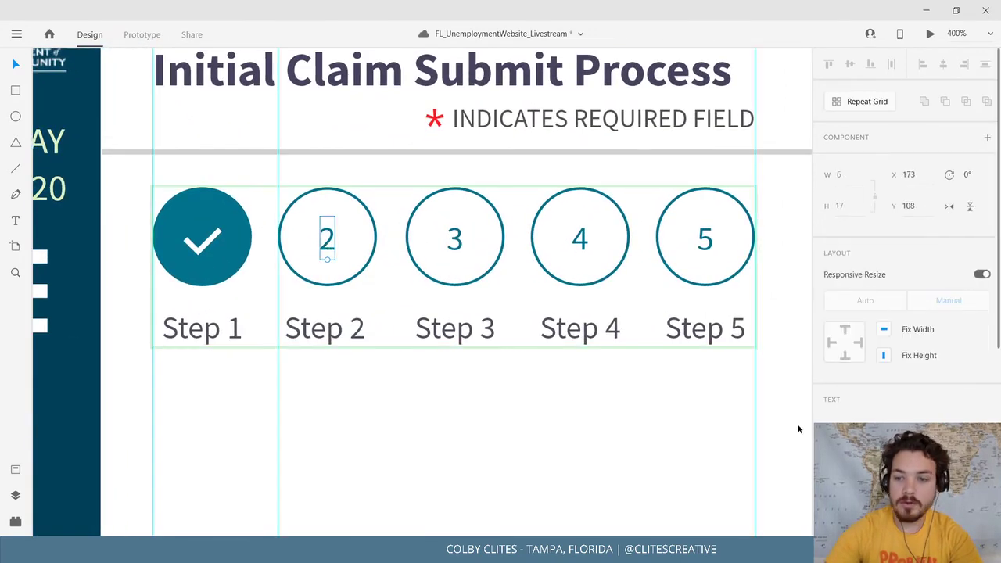
key("ctrl+b")
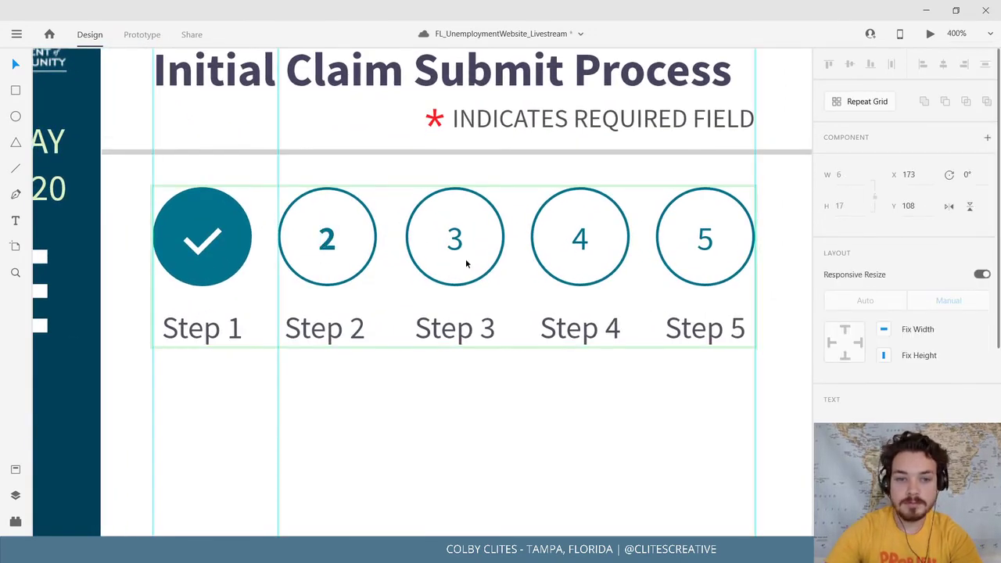
left_click(452, 242)
double_click(453, 242)
scroll(907, 234, "down", 4)
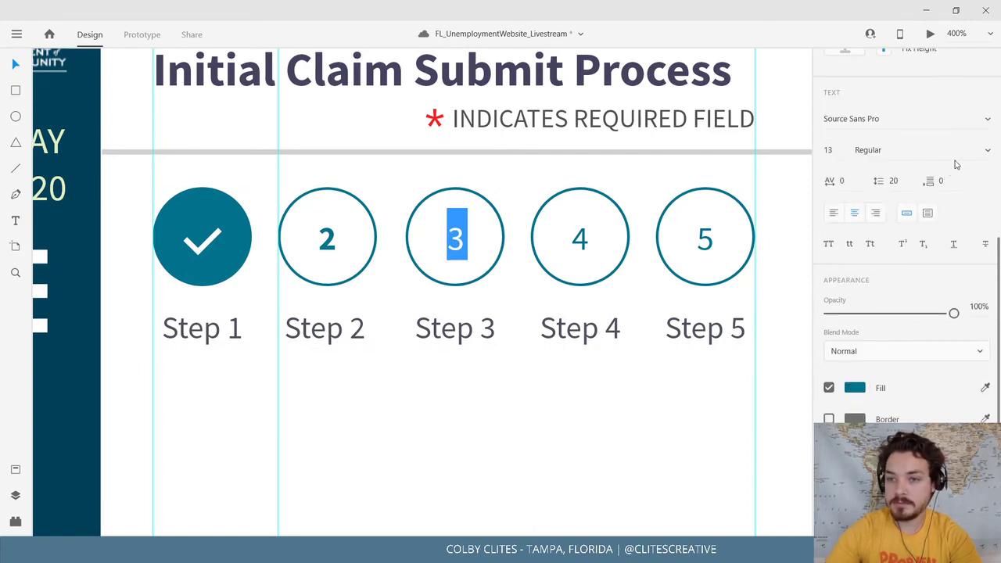
left_click(868, 150)
left_click(866, 172)
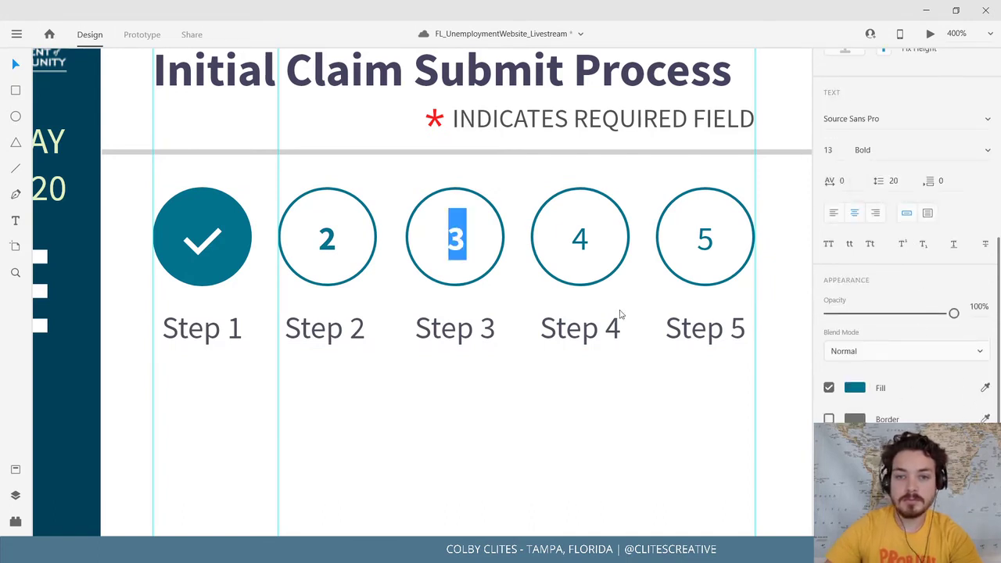
Make the numerals 4 and 5 in the progress tracker circles bold and deselect the text.
left_click(585, 238)
left_click(583, 239)
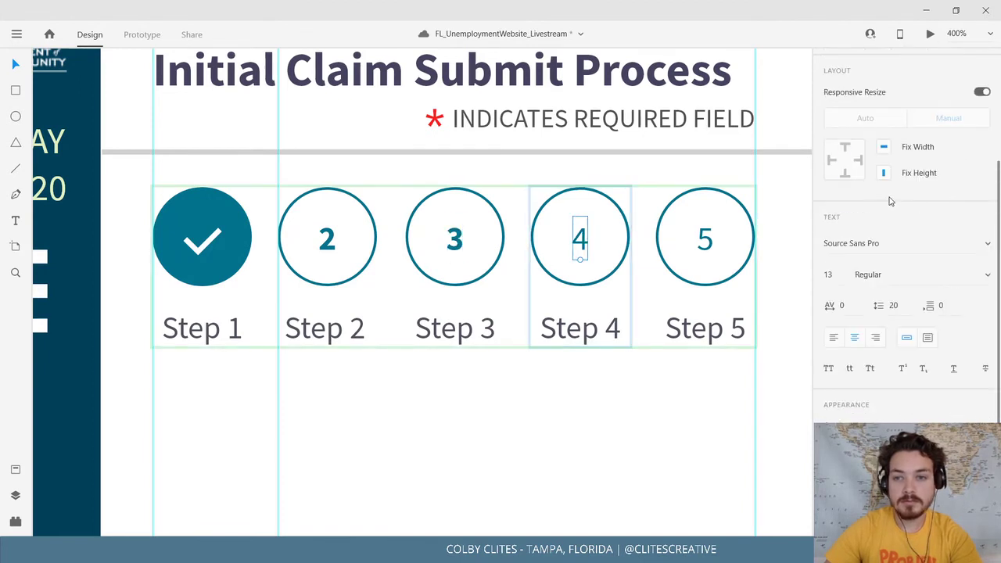
left_click(988, 278)
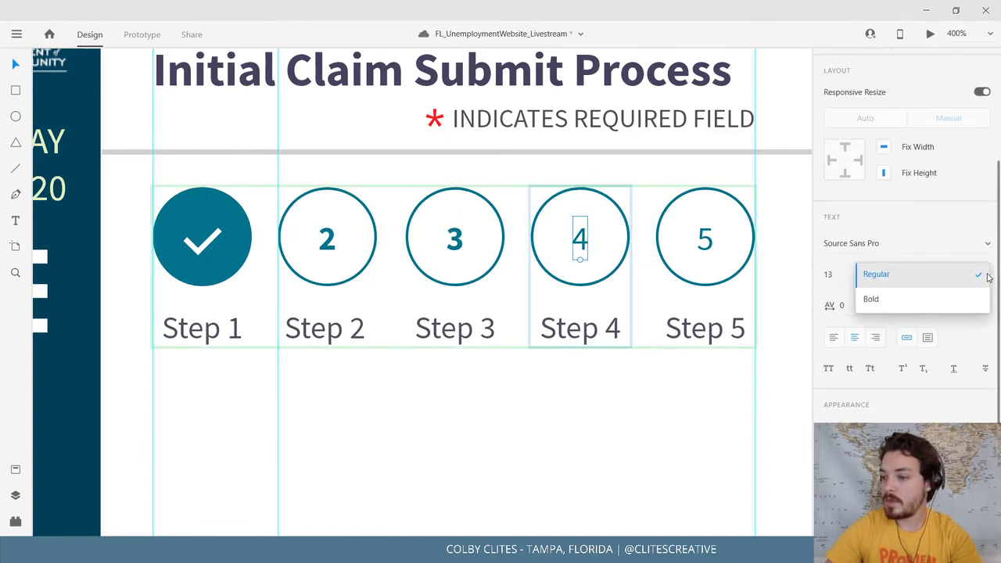
left_click(898, 299)
left_click(705, 241)
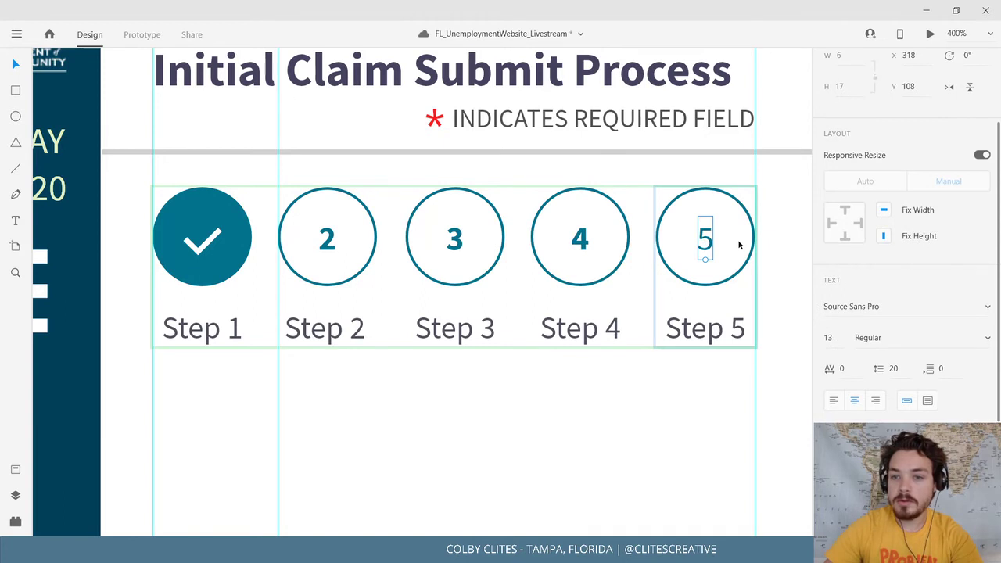
double_click(704, 241)
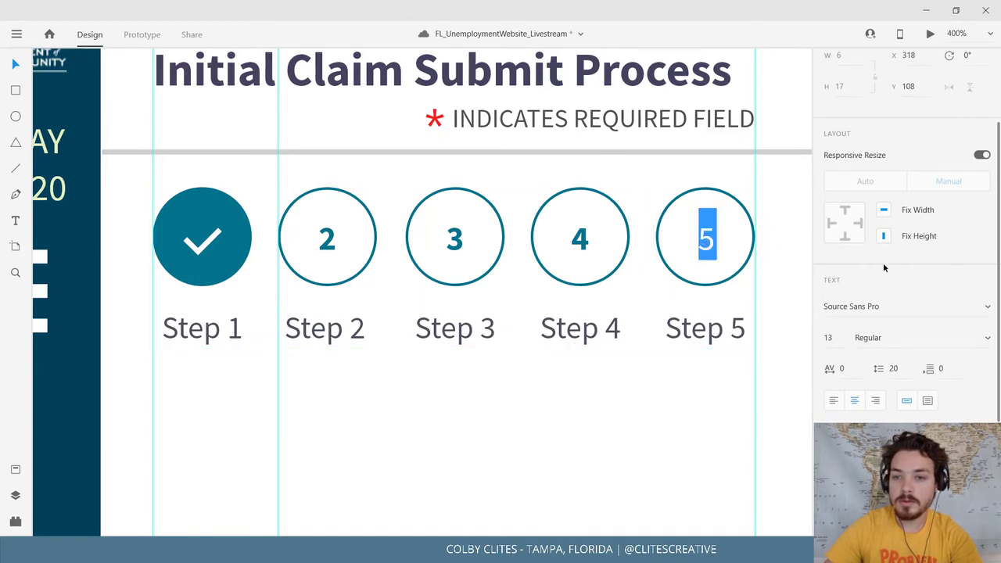
left_click(987, 338)
left_click(891, 363)
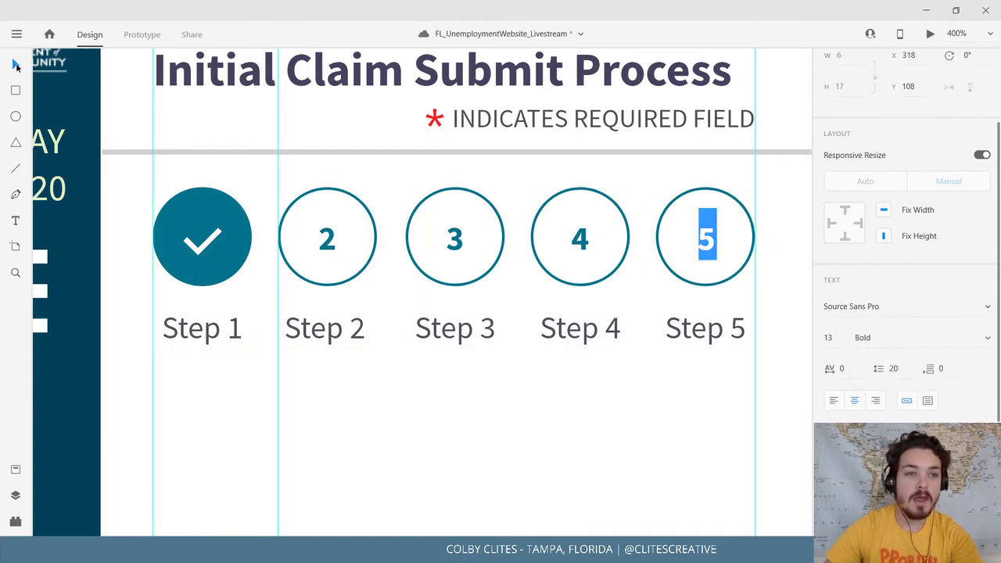
left_click(16, 68)
left_click(397, 419)
left_click_drag(400, 415, 407, 424)
Save the document with the updated iPhone progress tracker.
key("ctrl+minus")
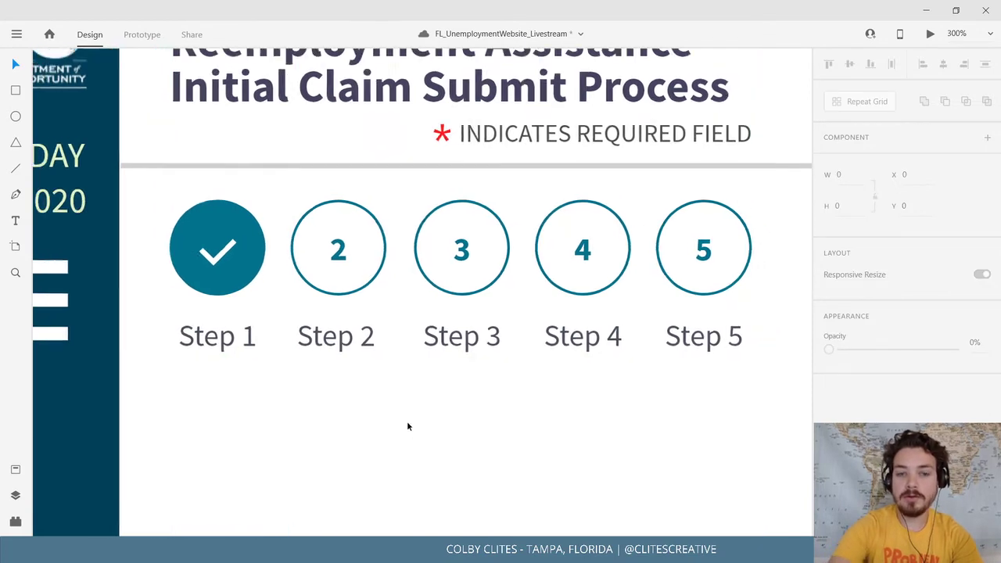
scroll(407, 427, "down", 3)
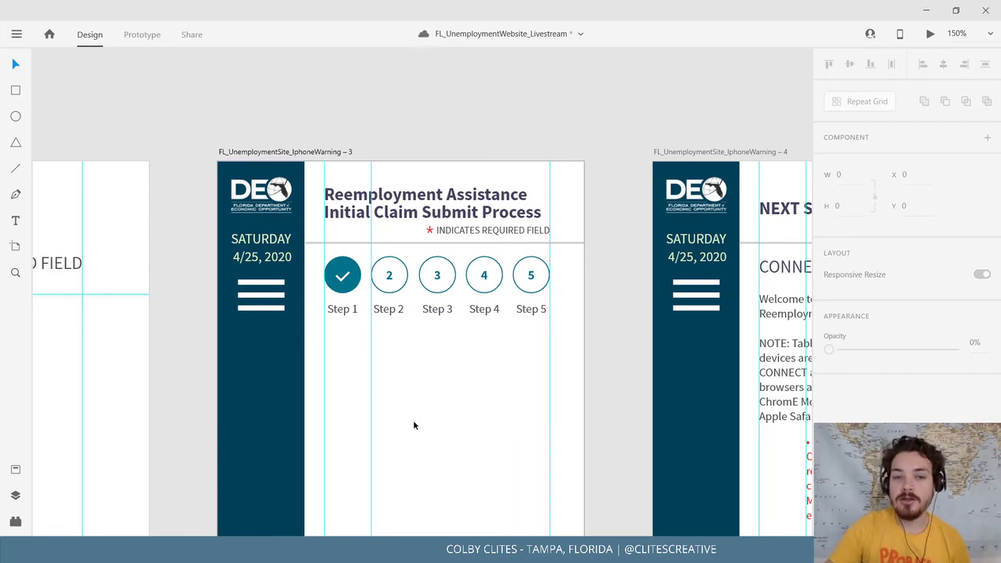
key("ctrl+s")
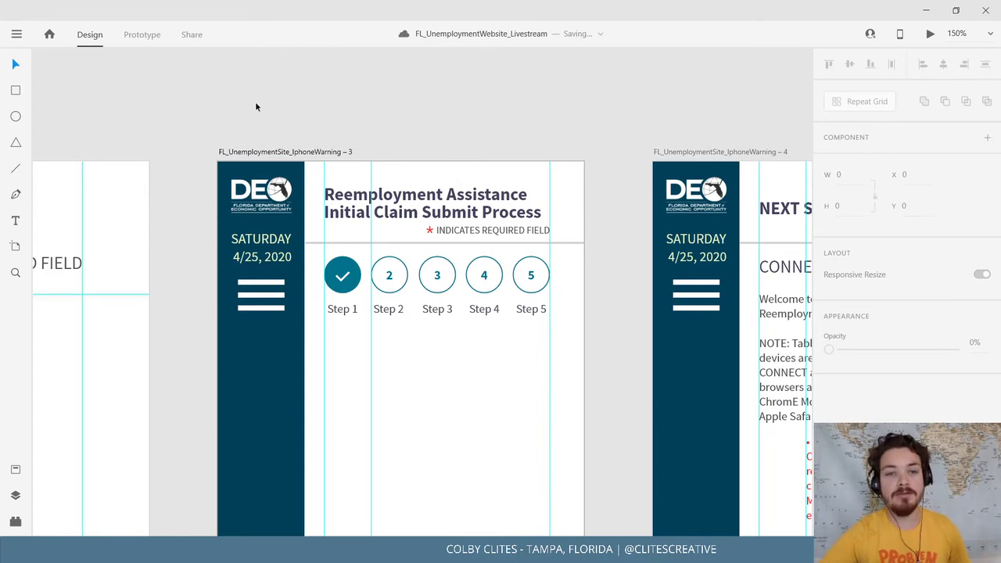
left_click(21, 36)
left_click(506, 52)
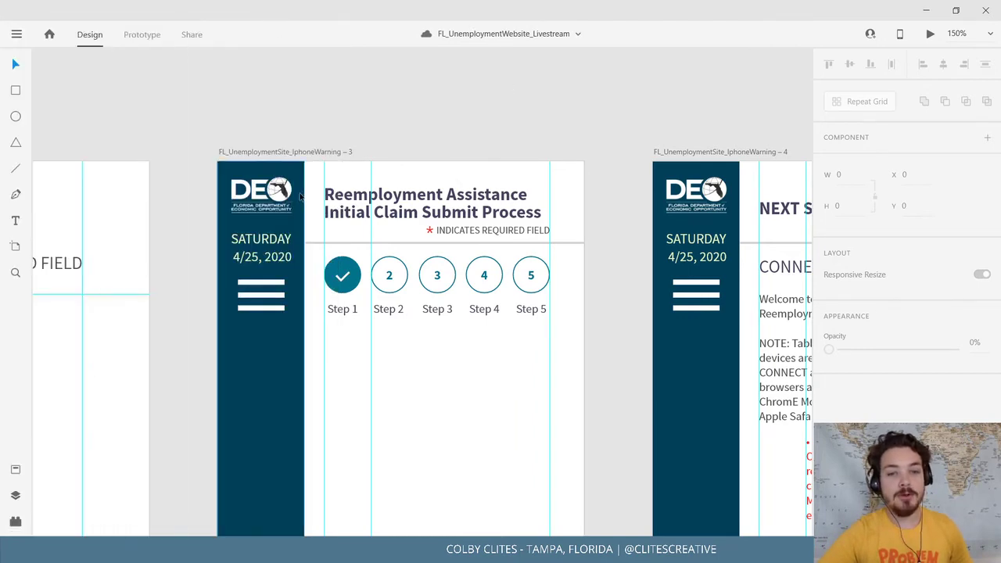
Compare the Submit Process iPhone artboard with the content layout of the neighbouring Next Steps artboard.
left_click_drag(301, 205, 317, 112)
key("ctrl+minus")
key("ctrl+minus")
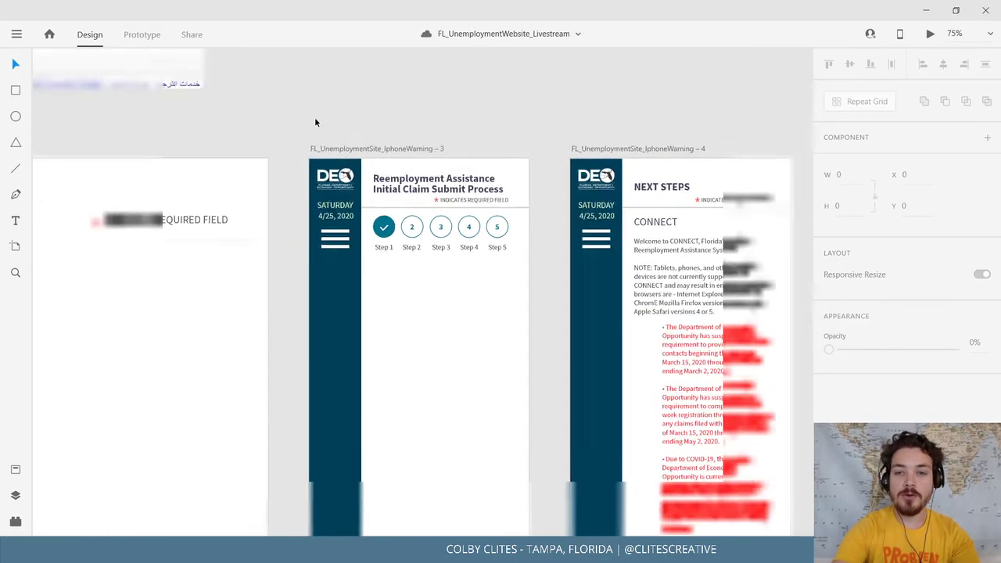
scroll(632, 348, "down", 5)
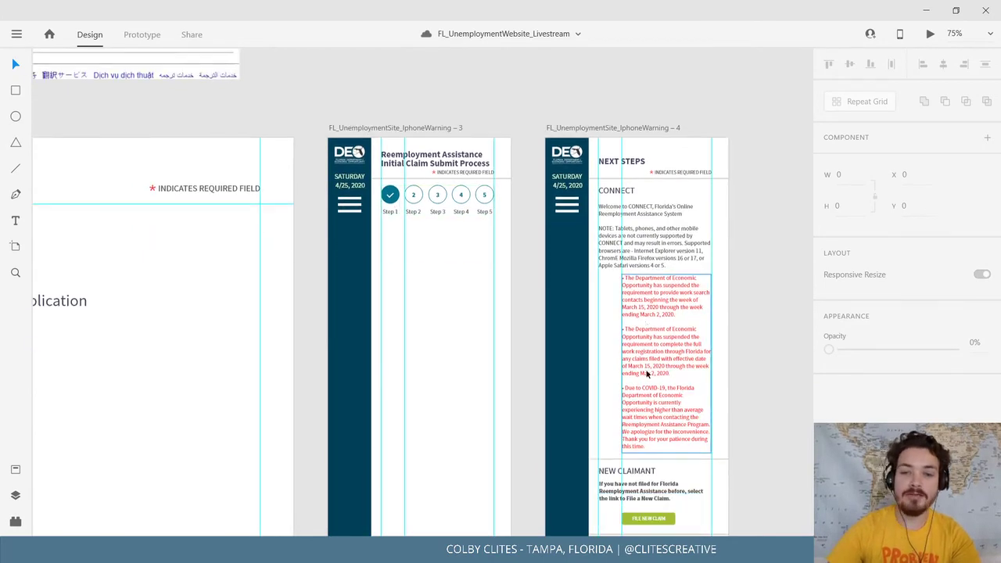
scroll(632, 349, "down", 2)
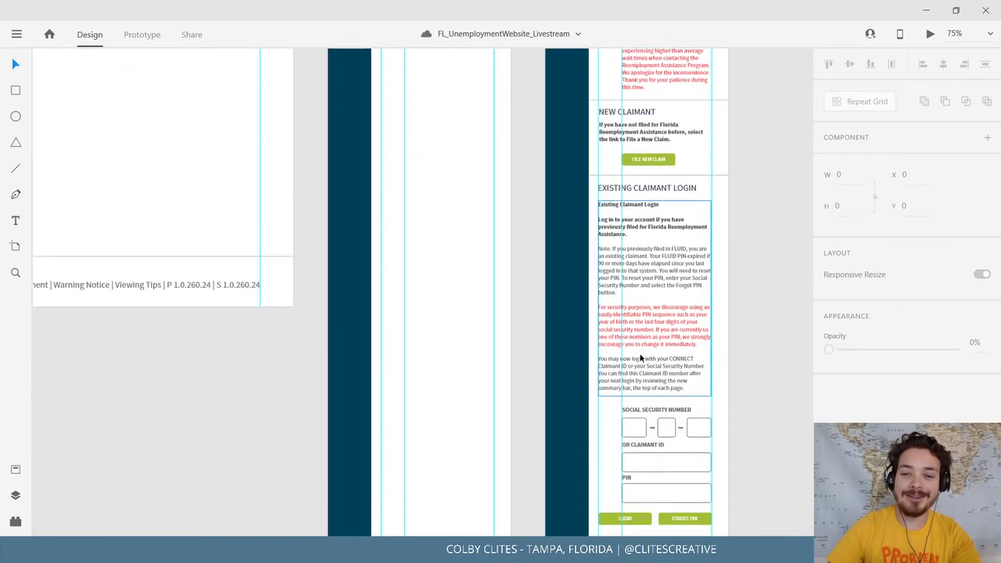
scroll(642, 353, "up", 5)
scroll(672, 395, "up", 2)
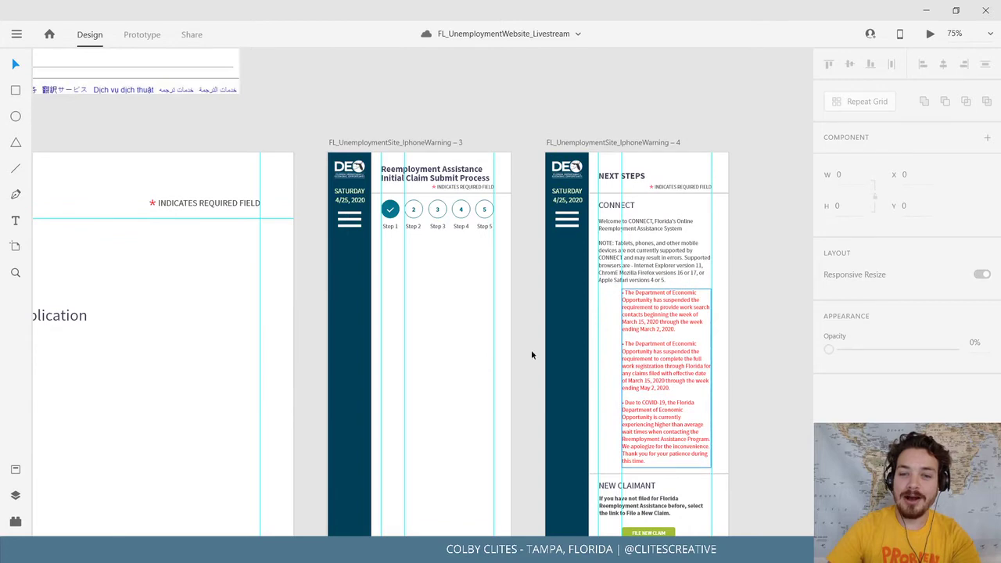
Copy the "Getting Started with the Florida Reemployment Assistance Program Online Application" heading into the iPhone Submit Process artboard, below the tracker at X 109.
mouse_move(295, 273)
left_mouse_down()
mouse_move(375, 127)
mouse_move(284, 241)
mouse_move(583, 243)
left_mouse_up()
mouse_move(239, 232)
left_mouse_down()
mouse_move(607, 226)
mouse_move(525, 208)
left_mouse_up()
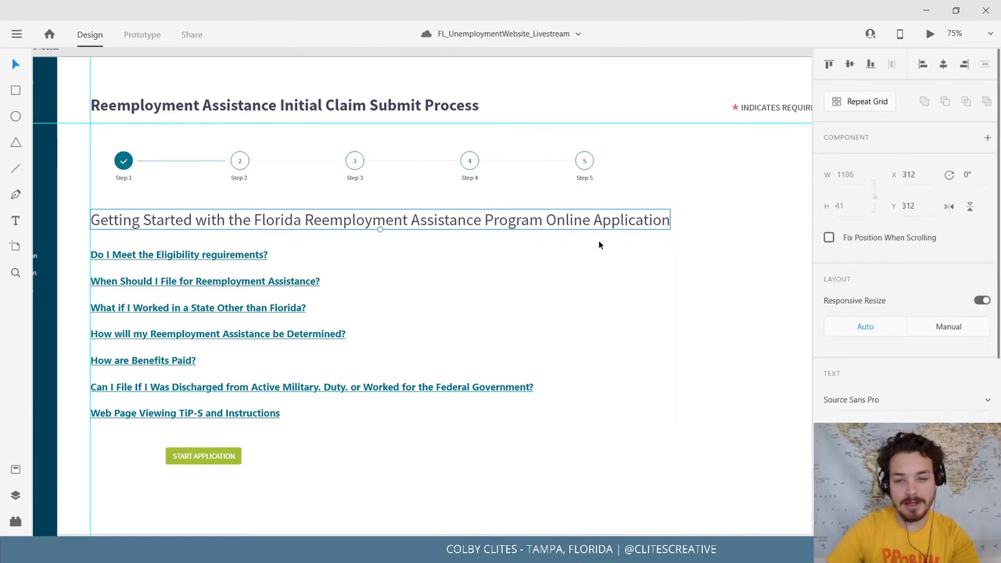
scroll(236, 166, "right", 15)
left_click(320, 133)
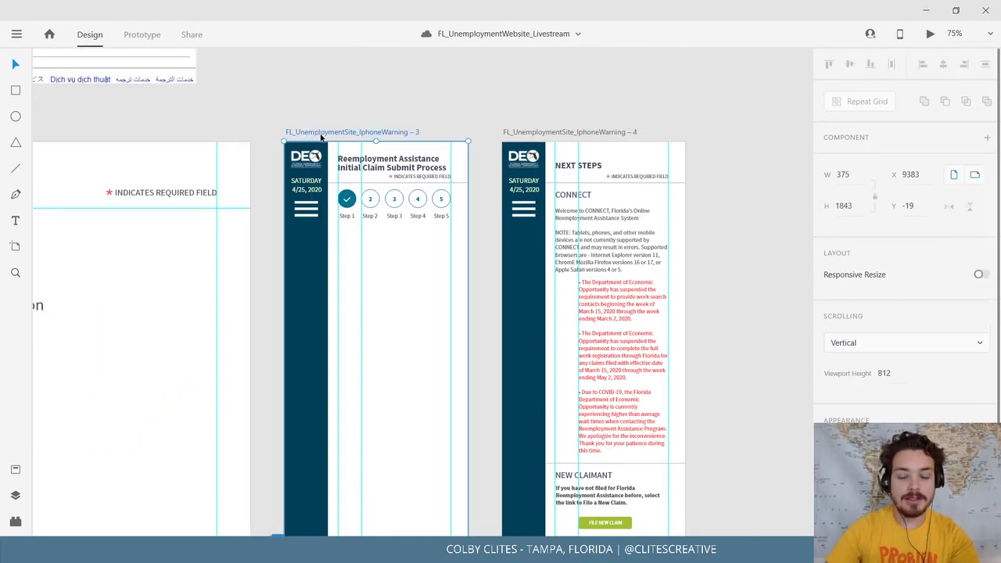
key("ctrl+v")
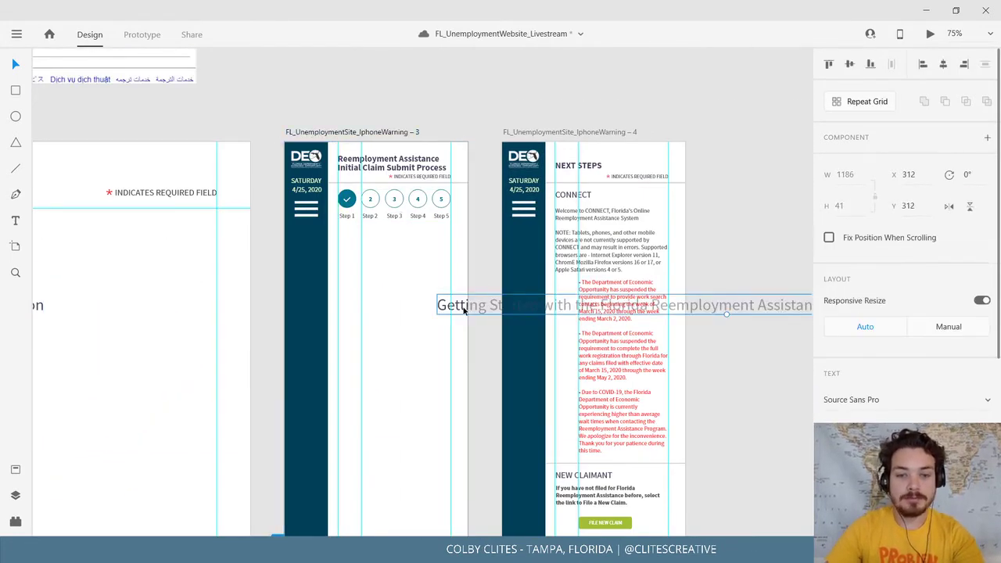
left_click_drag(462, 309, 349, 245)
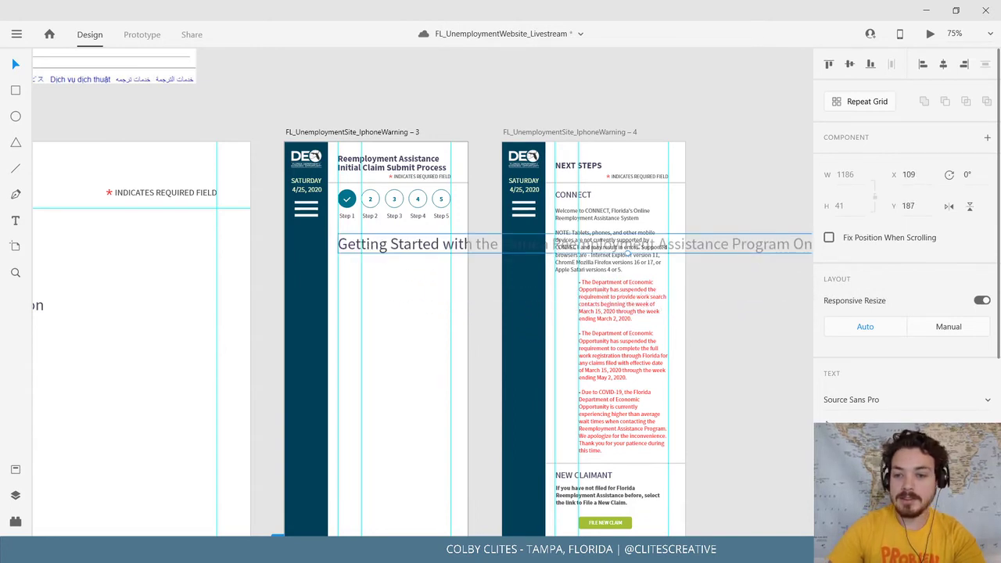
Set the pasted heading's font size to 18 and position it below the step labels at Y 189.
type("18")
key("Return")
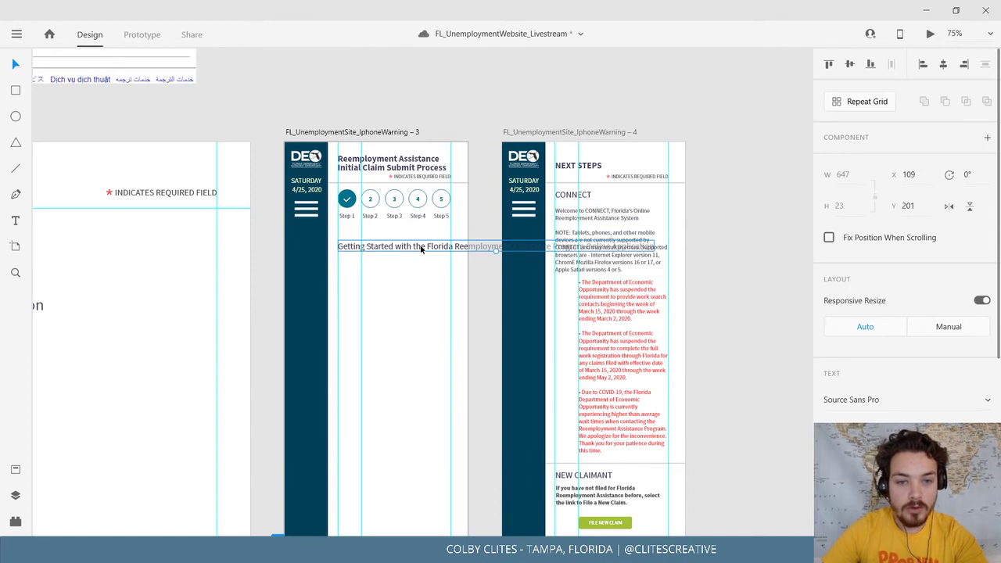
left_click_drag(421, 249, 416, 242)
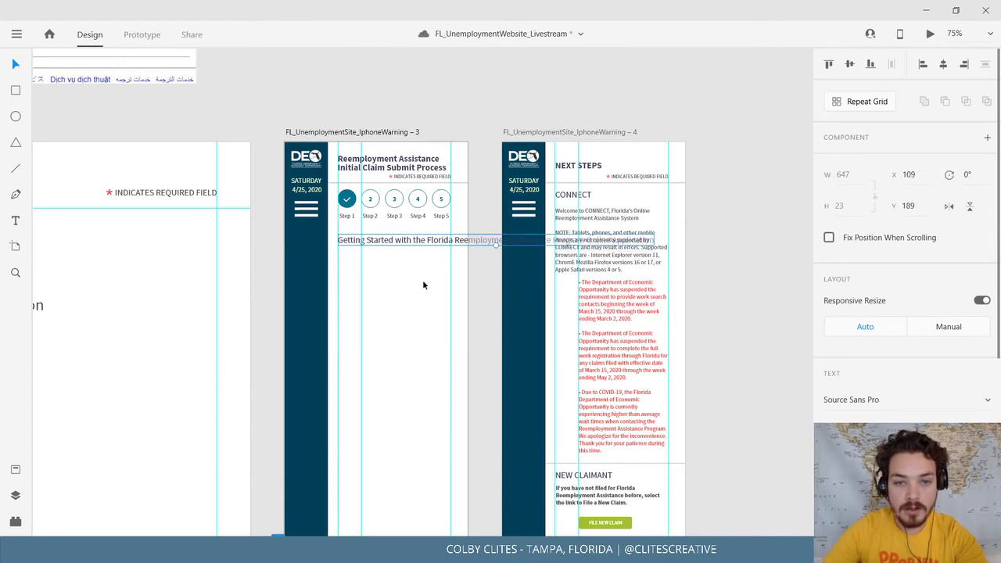
Break the Getting Started heading into three lines, before "Reemployment" and before "Online Application".
double_click(381, 240)
key("ctrl+a")
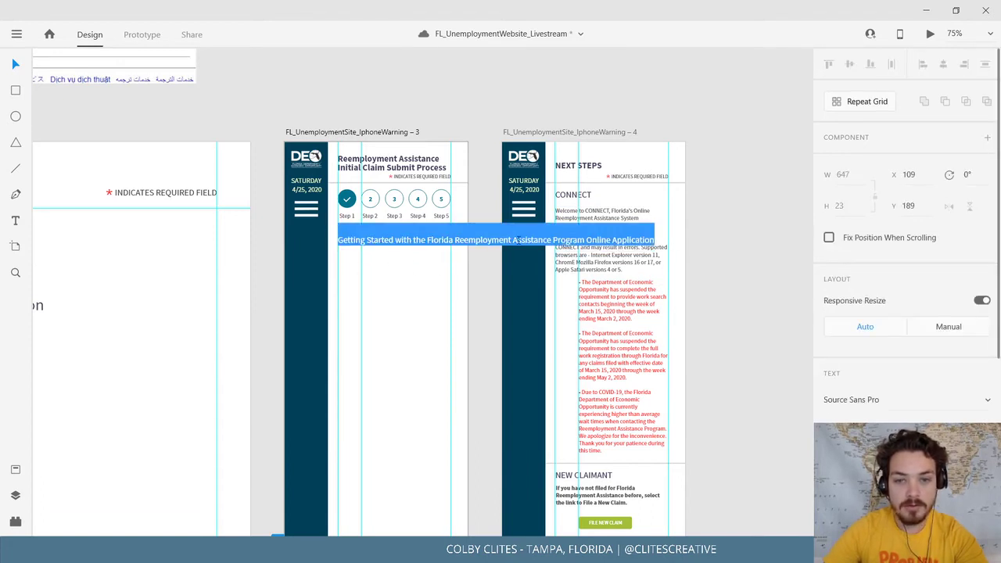
left_click(452, 239)
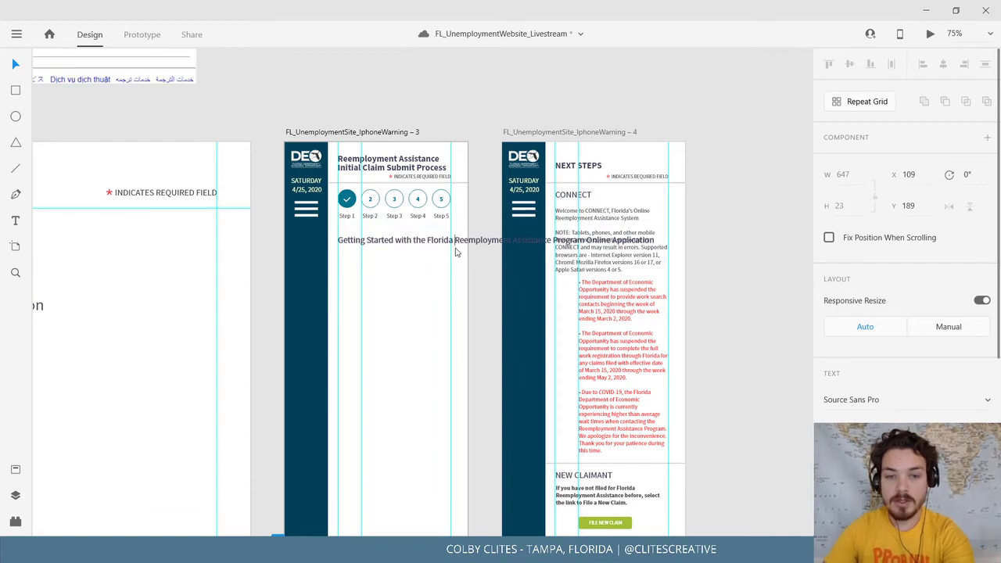
key("Return")
key("Return")
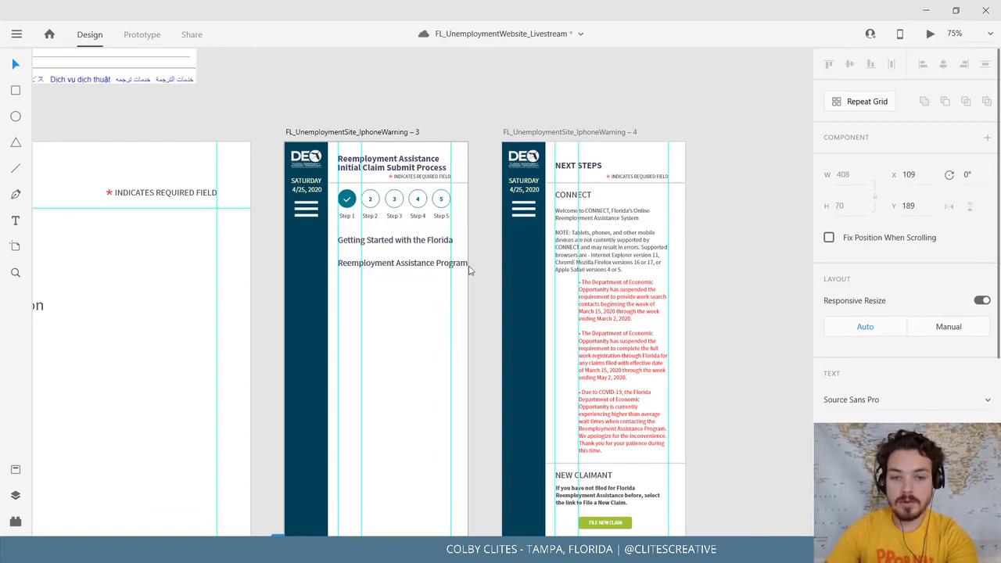
Set the line spacing of the entire Getting Started heading to 18.
key("ctrl+a")
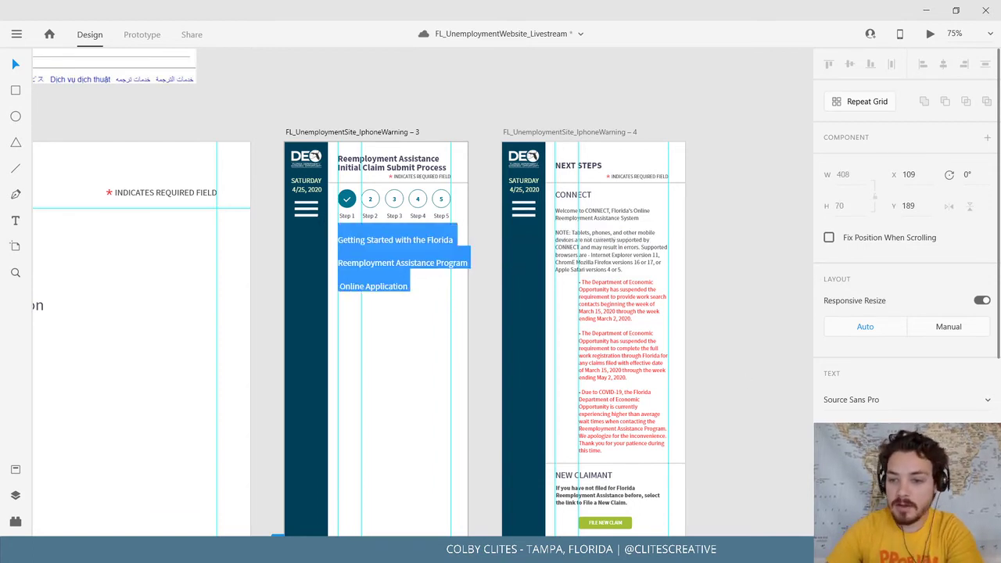
scroll(896, 188, "down", 5)
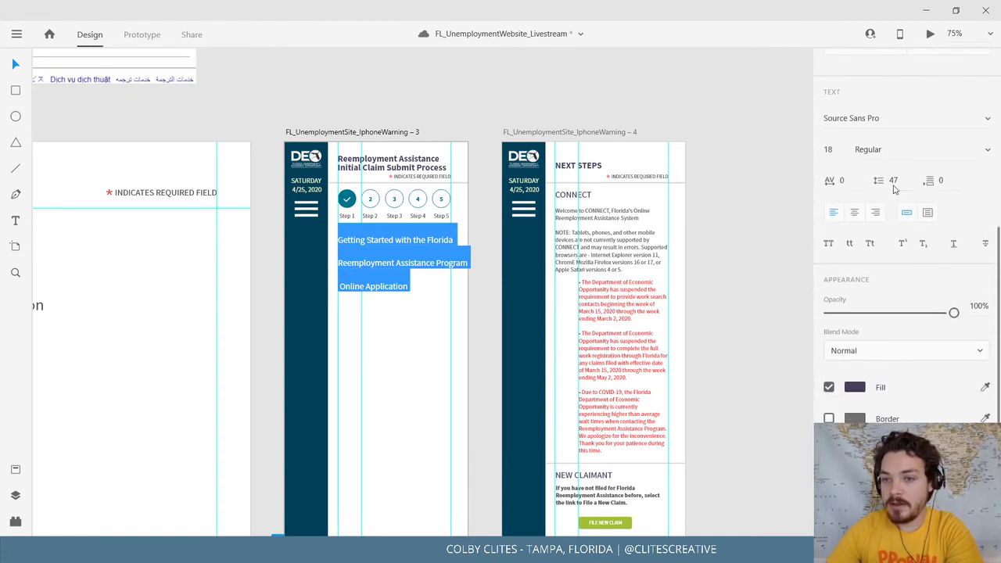
left_click(894, 181)
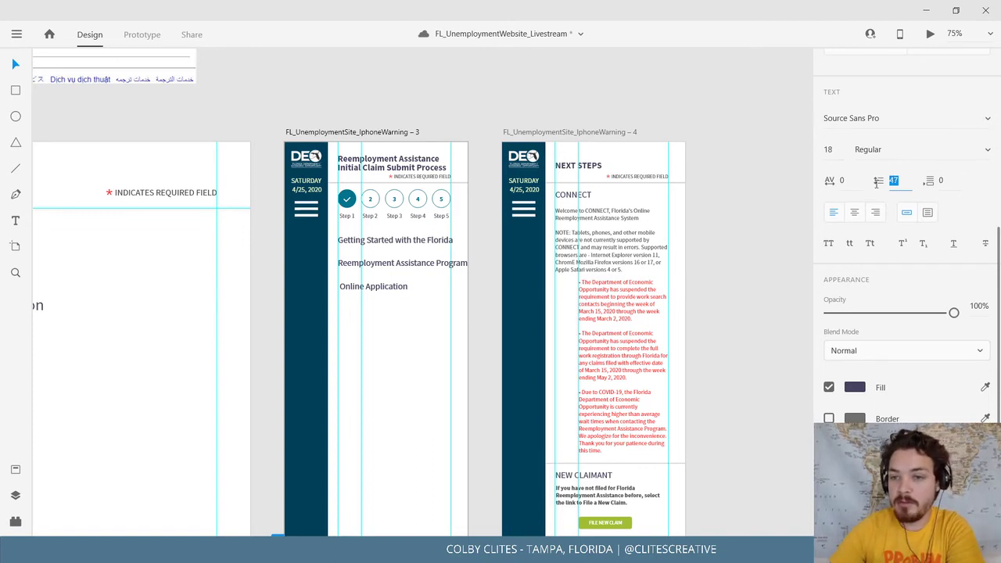
type("18")
key("Return")
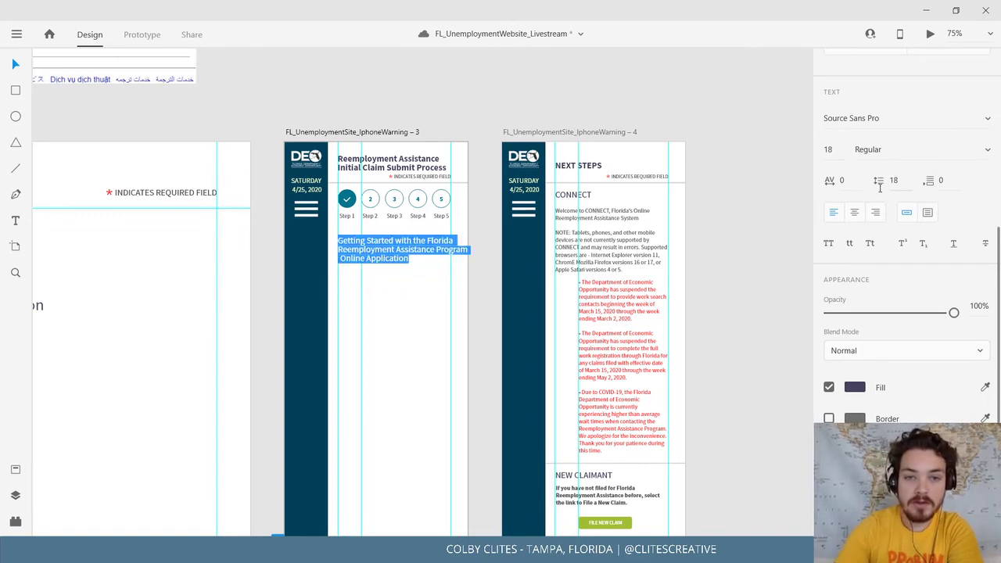
Loosen the Getting Started heading's line spacing to 24 and finish editing the text.
left_click(896, 180)
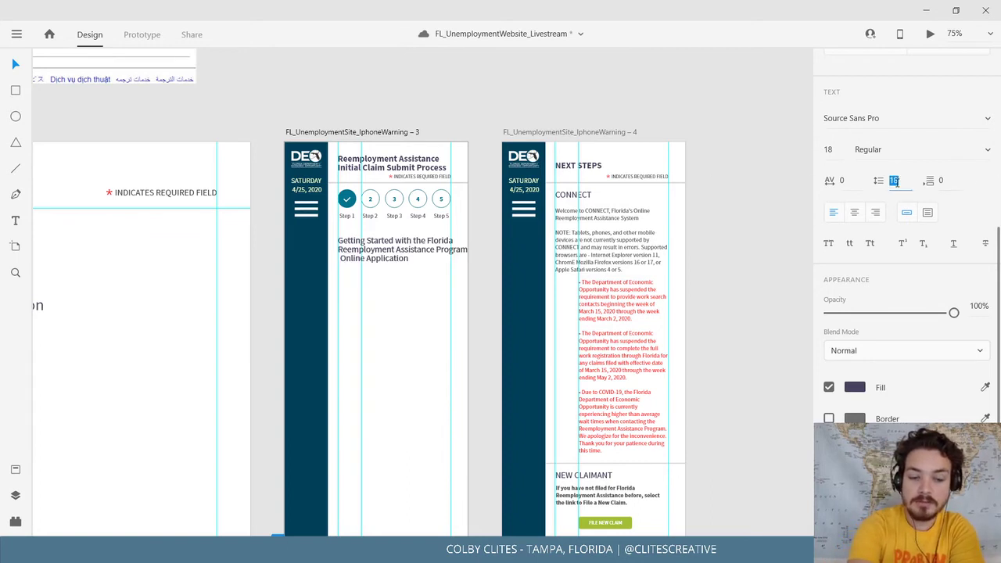
type("24")
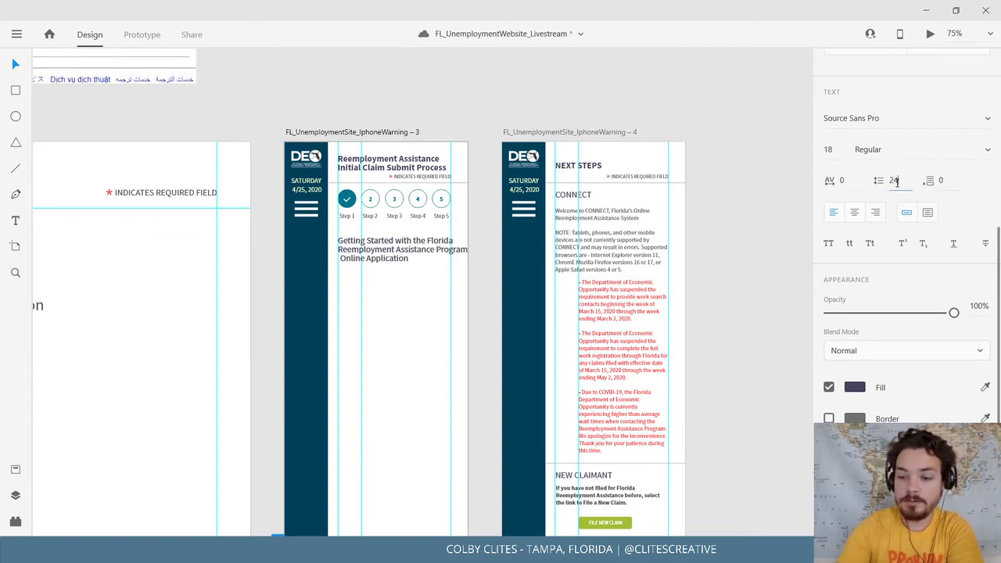
key("Return")
key("Escape")
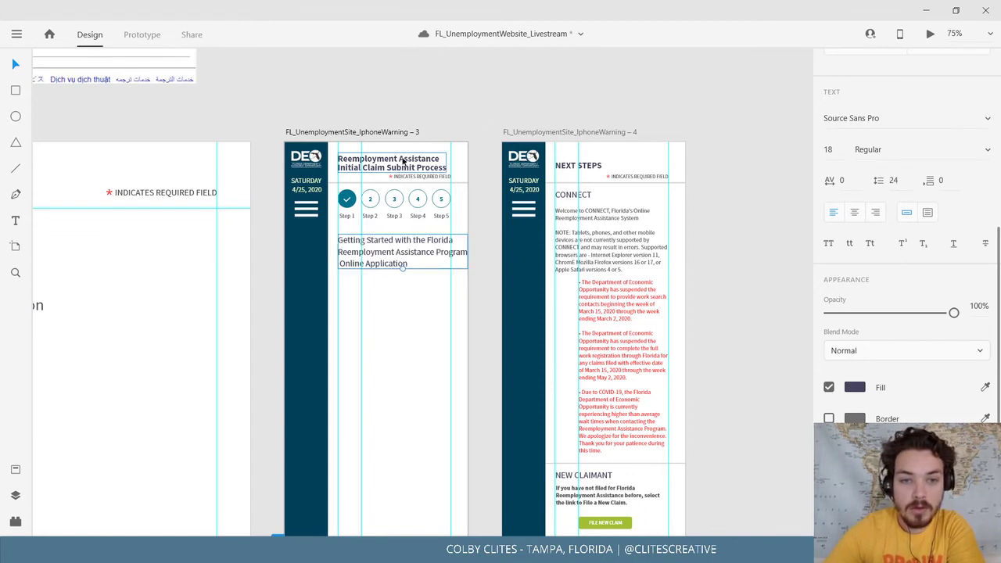
Compare the line spacing of the page title and the CONNECT paragraph, and set the page title's line spacing to 20.
double_click(403, 160)
double_click(403, 159)
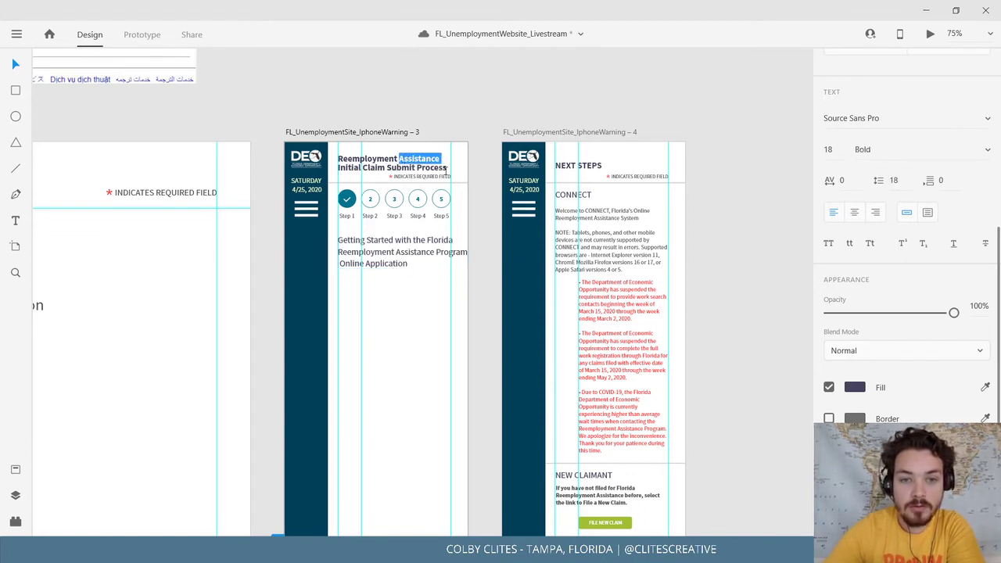
left_click(609, 248)
double_click(611, 246)
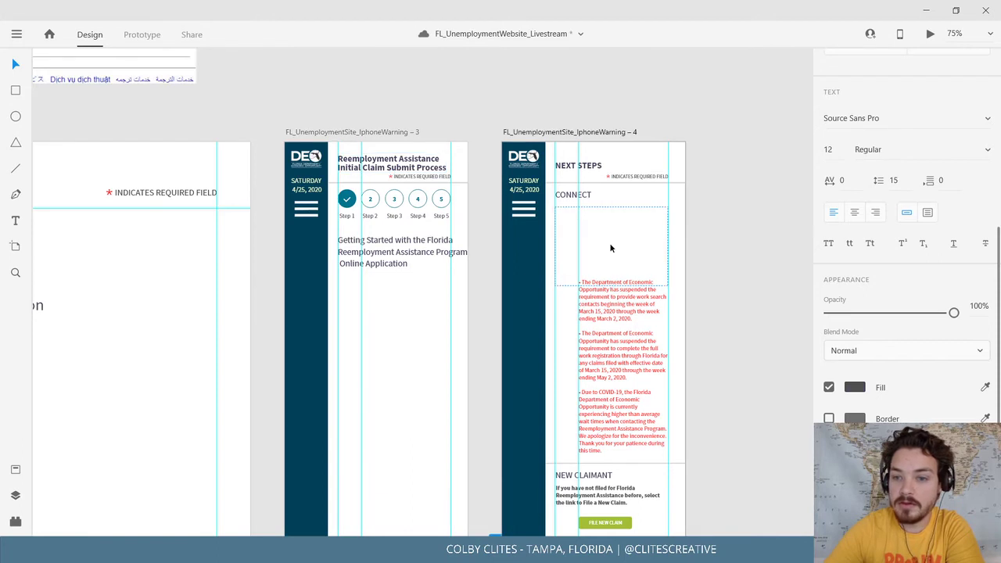
double_click(612, 241)
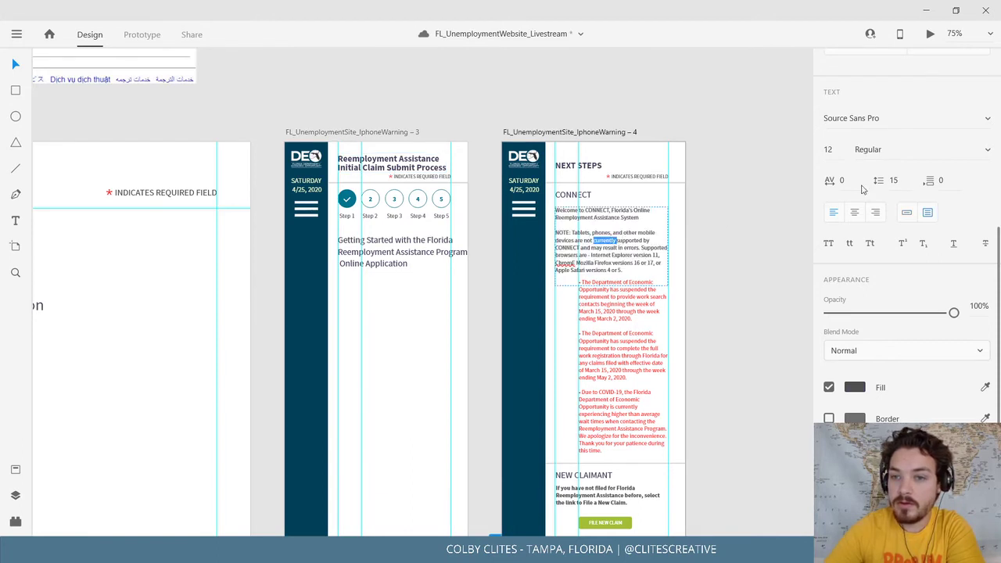
left_click(418, 163)
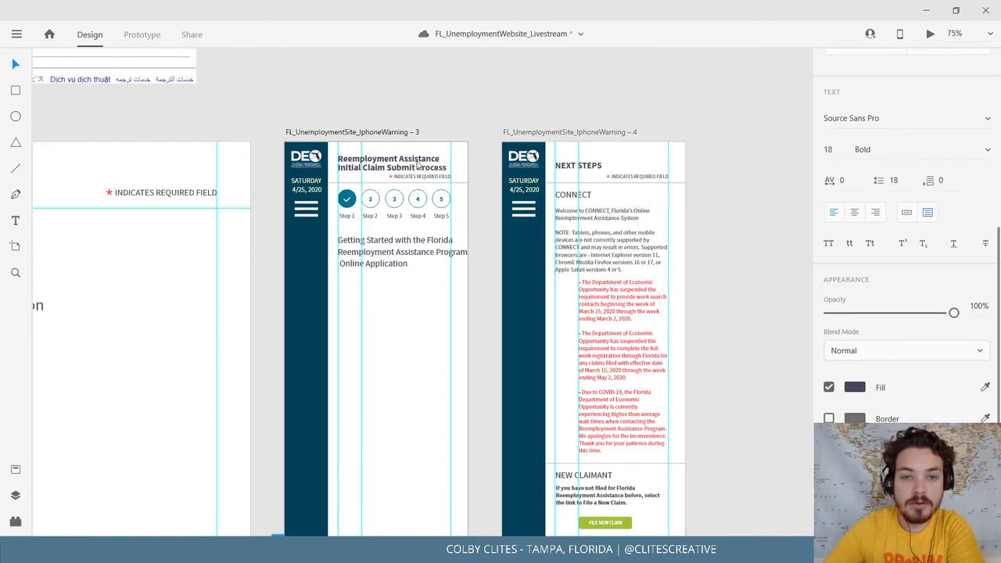
key("ctrl+a")
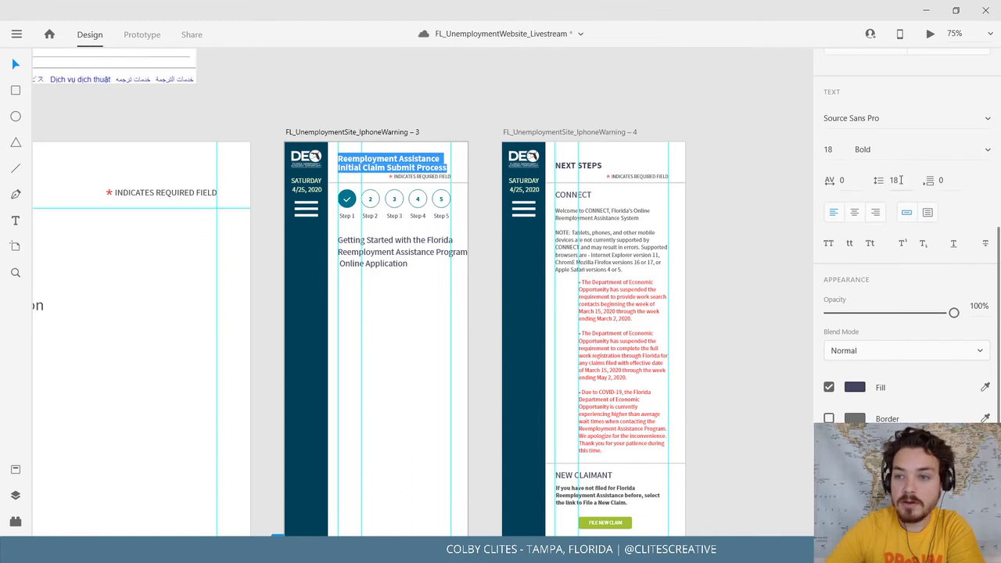
left_click(899, 180)
type("20")
key("Return")
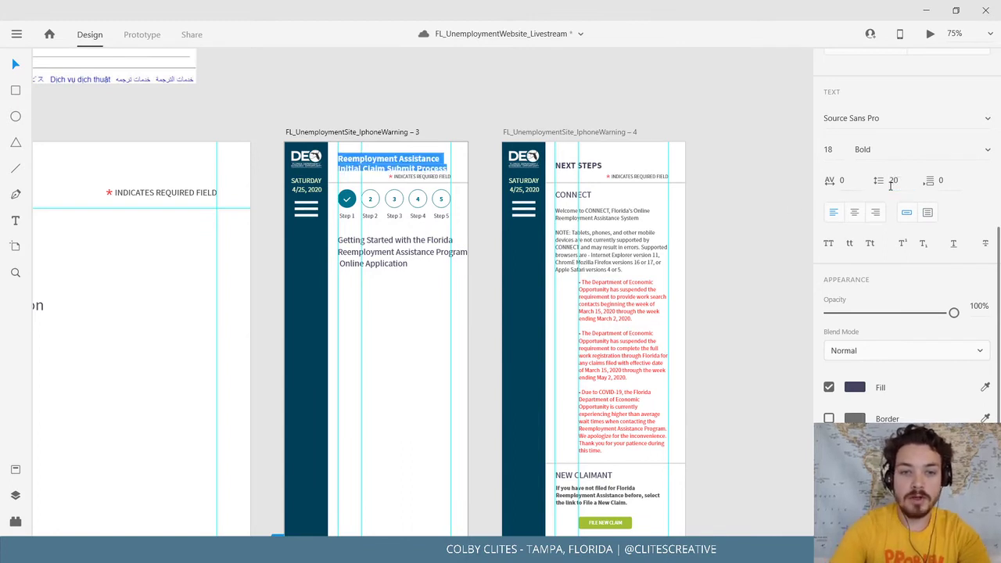
Open the line spacing of the Getting Started heading for editing.
left_click(355, 258)
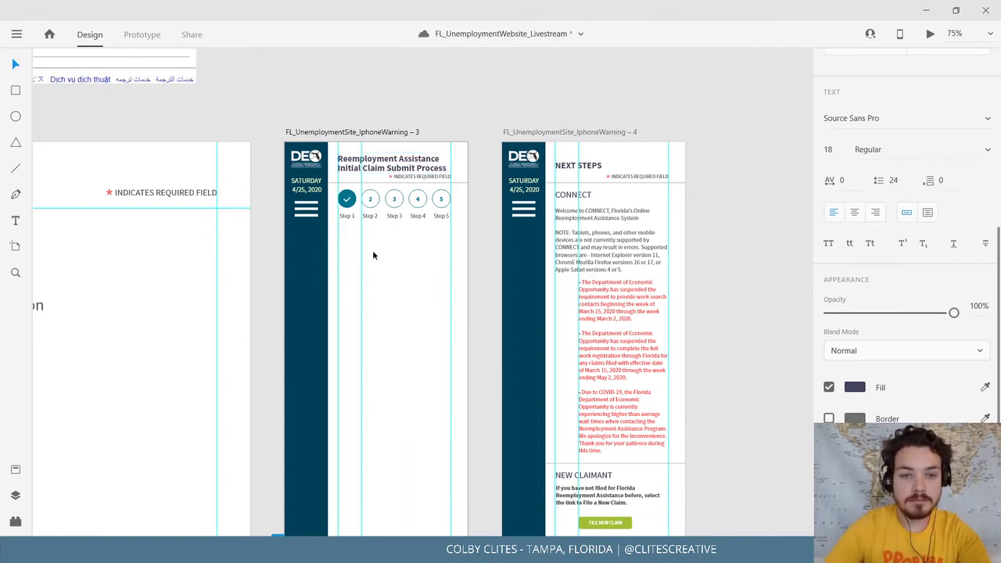
double_click(381, 251)
left_click(900, 180)
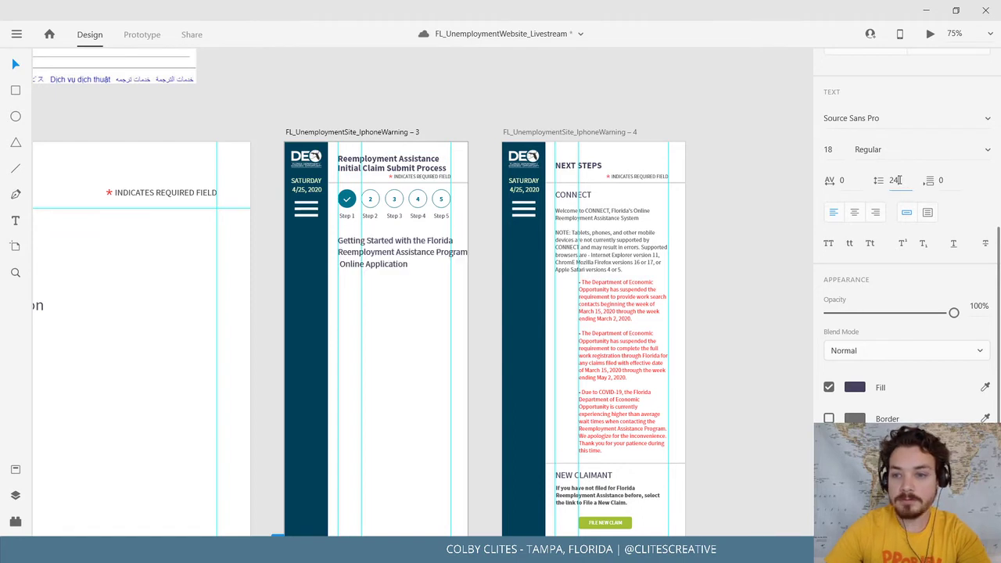
Set the phone artboard's "Getting Started" heading to line spacing 20 and rewrap it so "Program Online Application" forms the third line.
type("20")
key("Return")
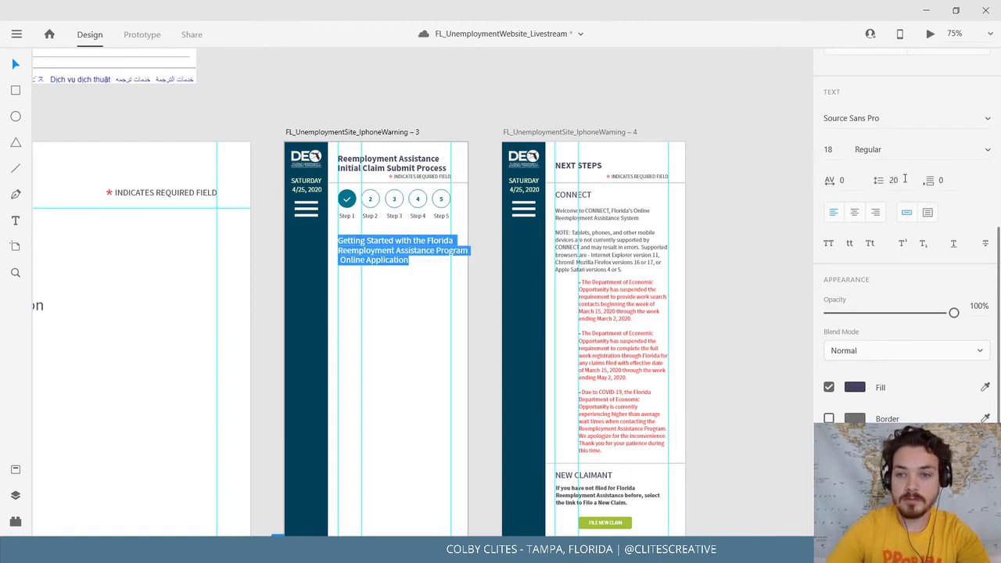
key("Escape")
double_click(438, 254)
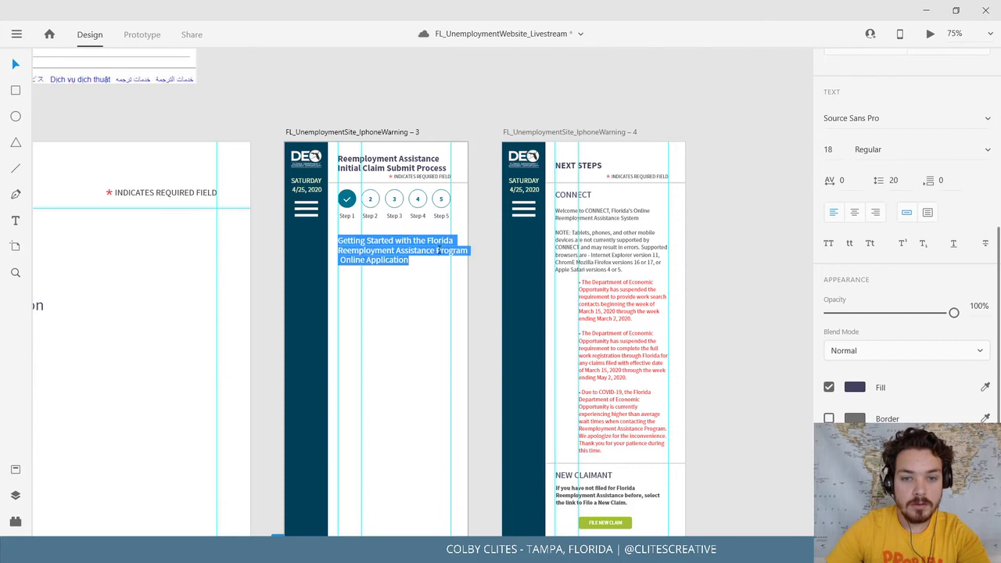
left_click(438, 251)
key("Return")
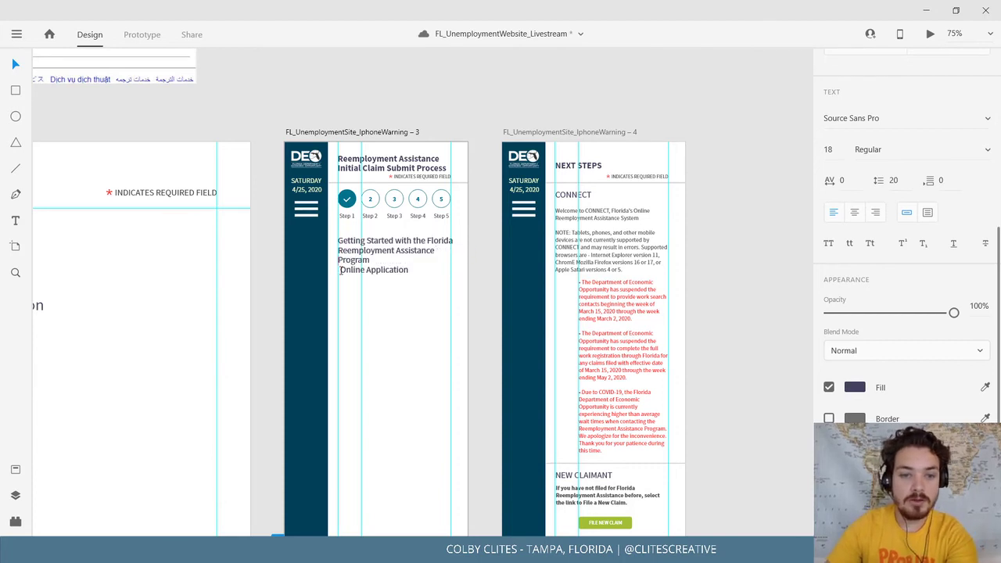
key("BackSpace")
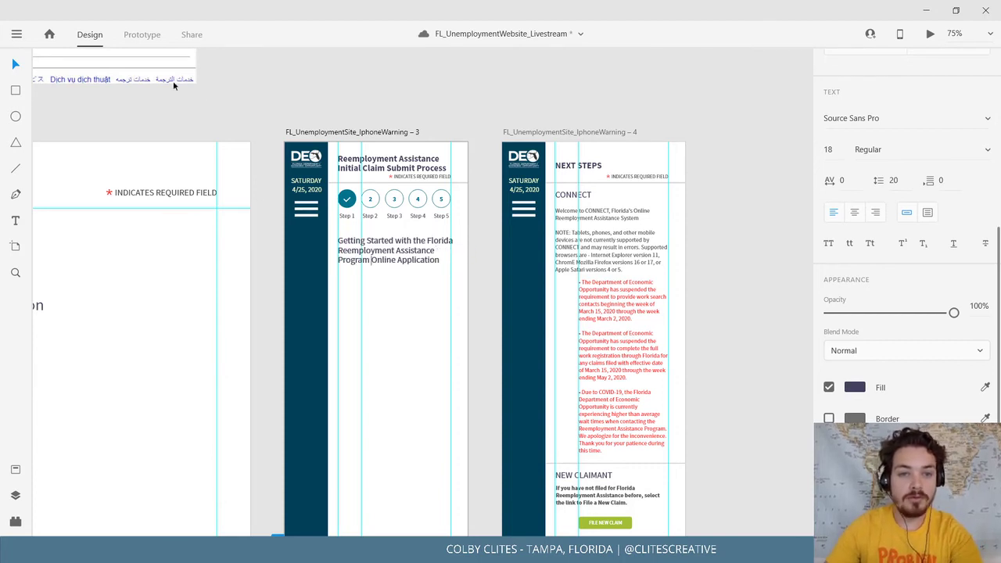
left_click(9, 65)
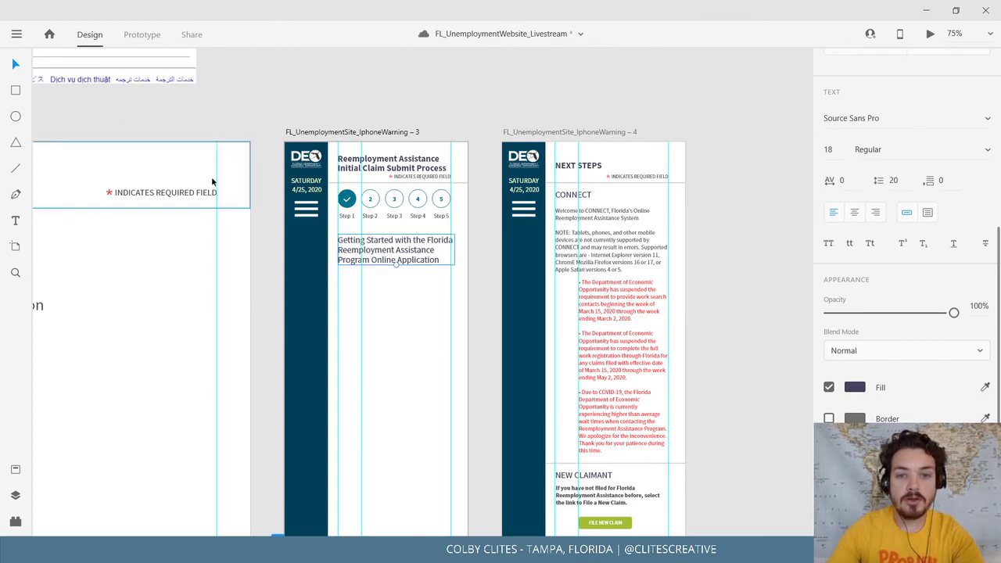
Copy the question links from the desktop artboard onto FL_UnemploymentSite_IphoneWarning – 3, placing them under the heading at X 109, Y 275.
left_click(283, 124)
left_click_drag(199, 274, 333, 250)
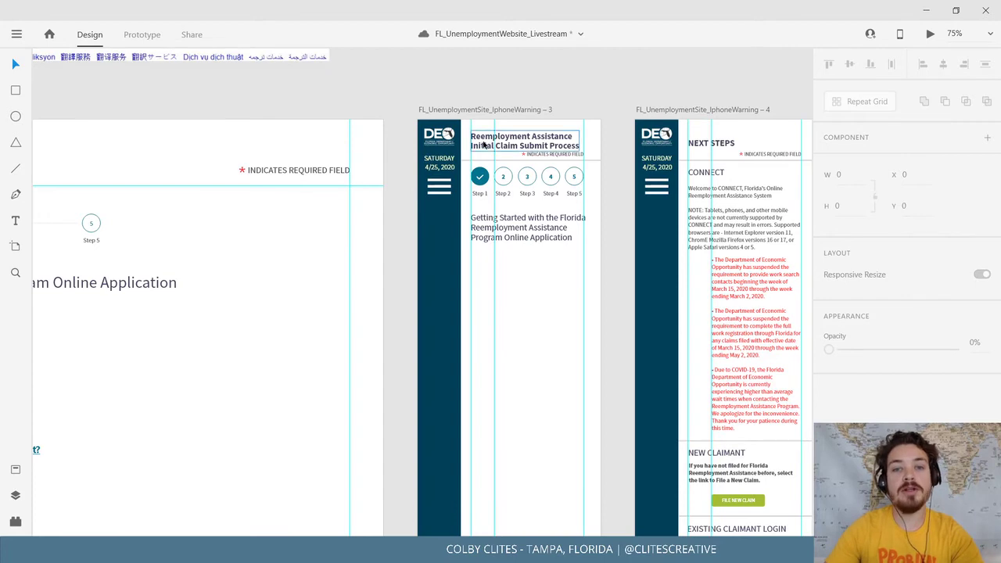
left_click_drag(315, 279, 532, 235)
left_click_drag(381, 245, 632, 198)
left_click_drag(560, 208, 682, 205)
left_click(249, 227)
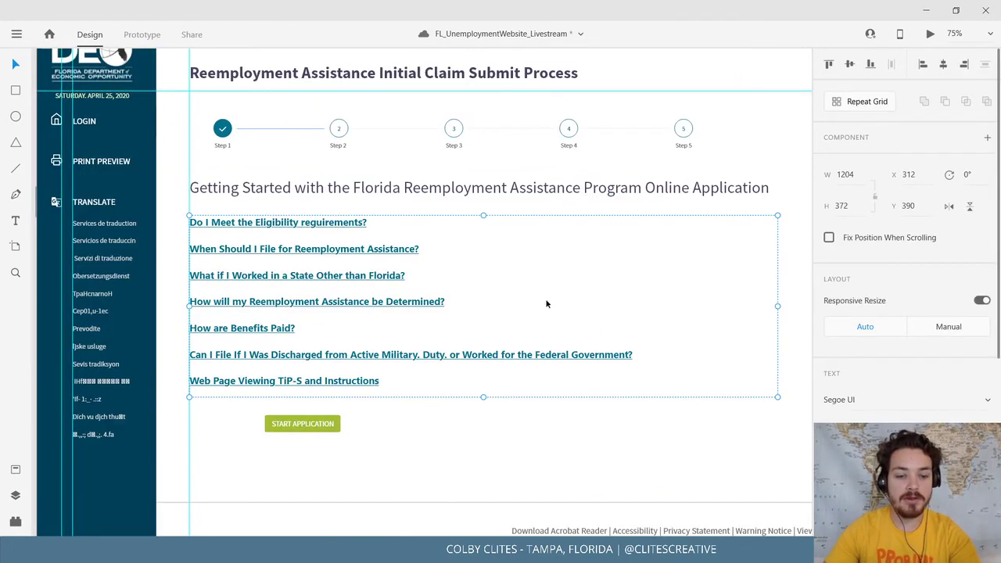
left_click_drag(441, 328, 180, 341)
left_click_drag(657, 265, 250, 389)
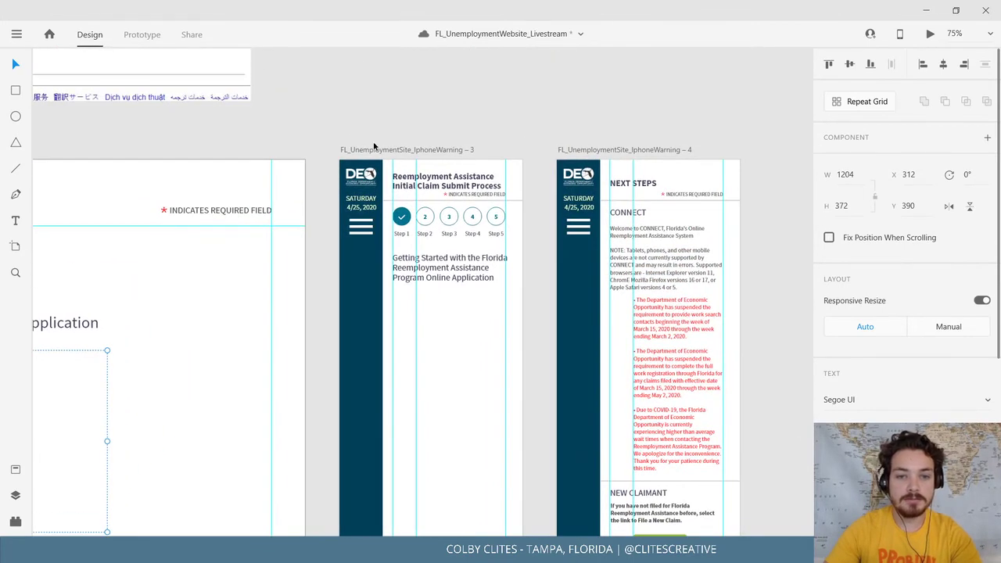
left_click(374, 148)
scroll(469, 273, "down", 3)
key("ctrl+v")
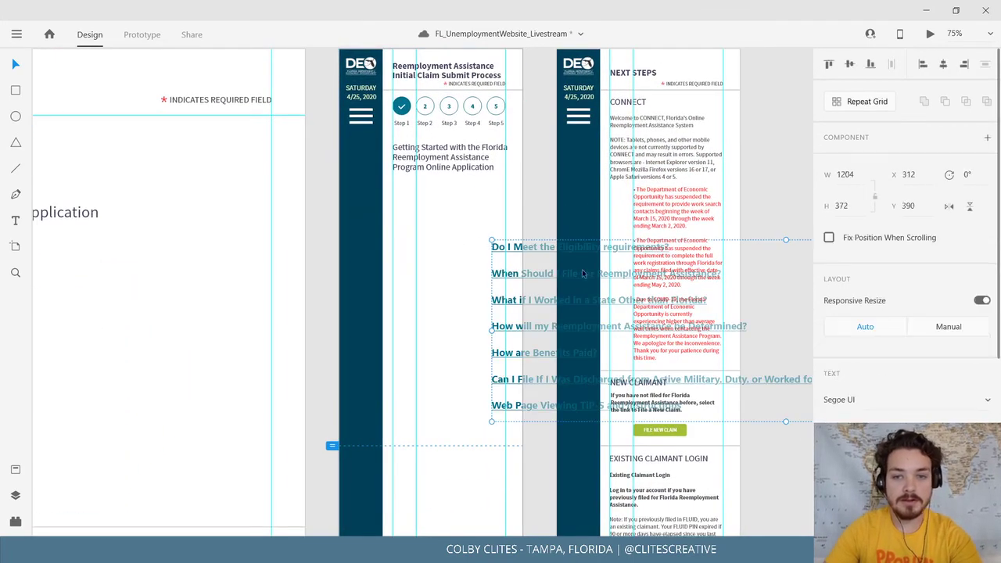
left_click_drag(496, 271, 438, 219)
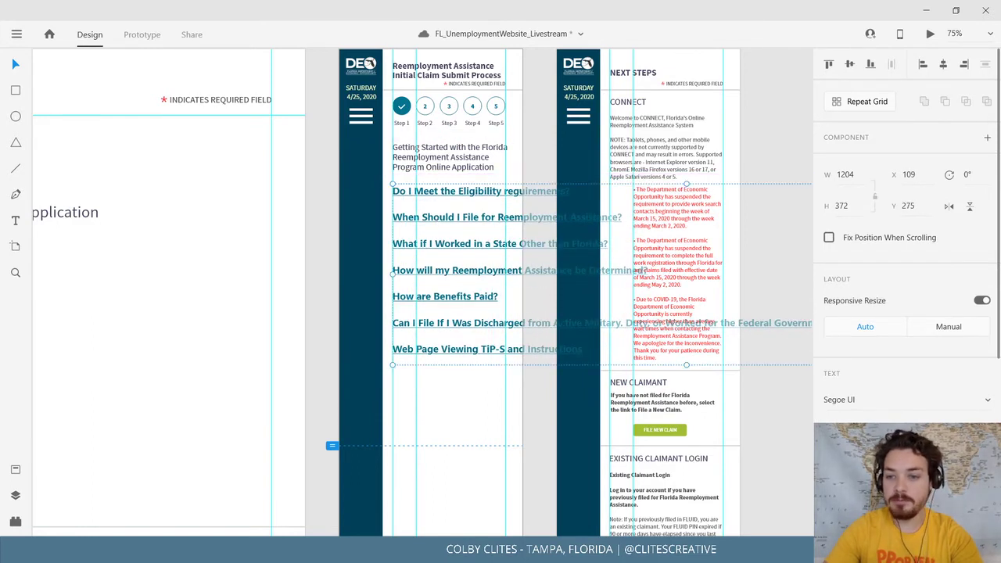
Set the pasted question links on the phone artboard to size 12 in Source Sans Pro.
key("Return")
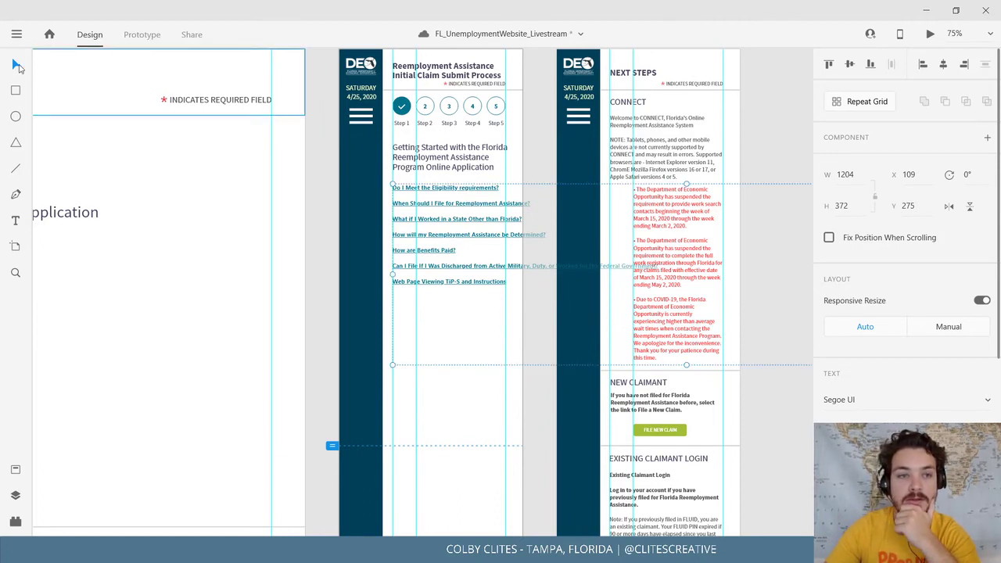
left_click(450, 157)
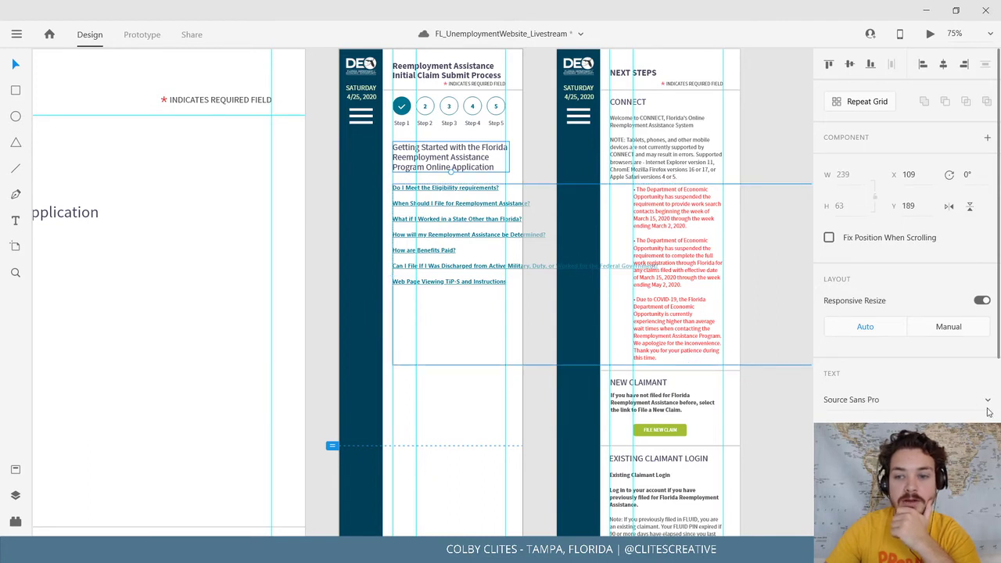
scroll(920, 356, "down", 4)
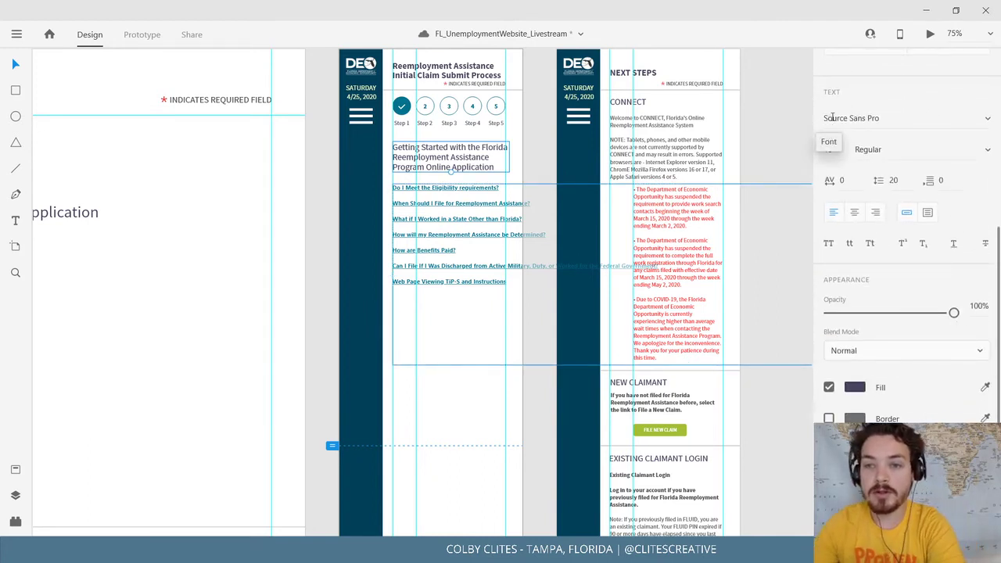
left_click(429, 193)
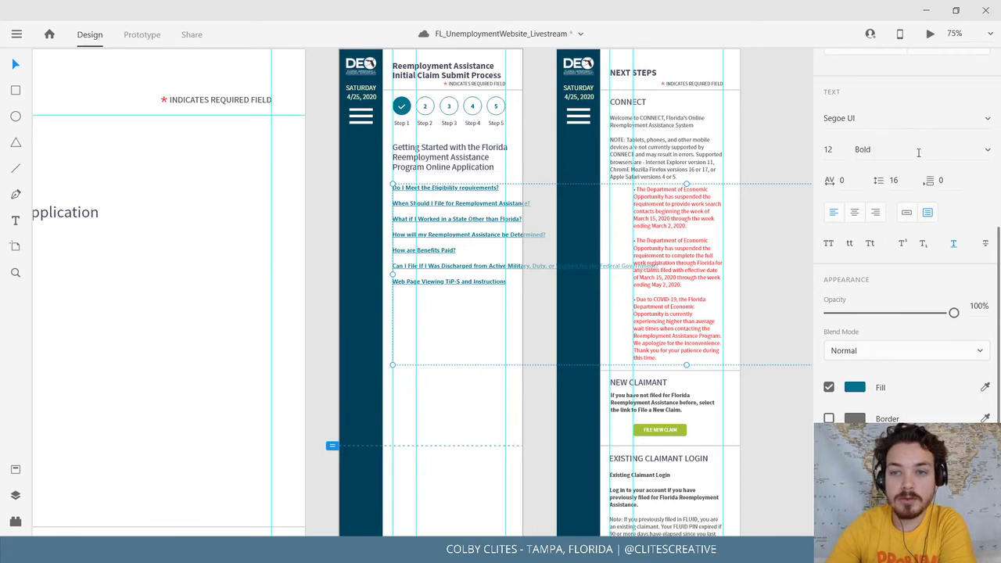
left_click(989, 121)
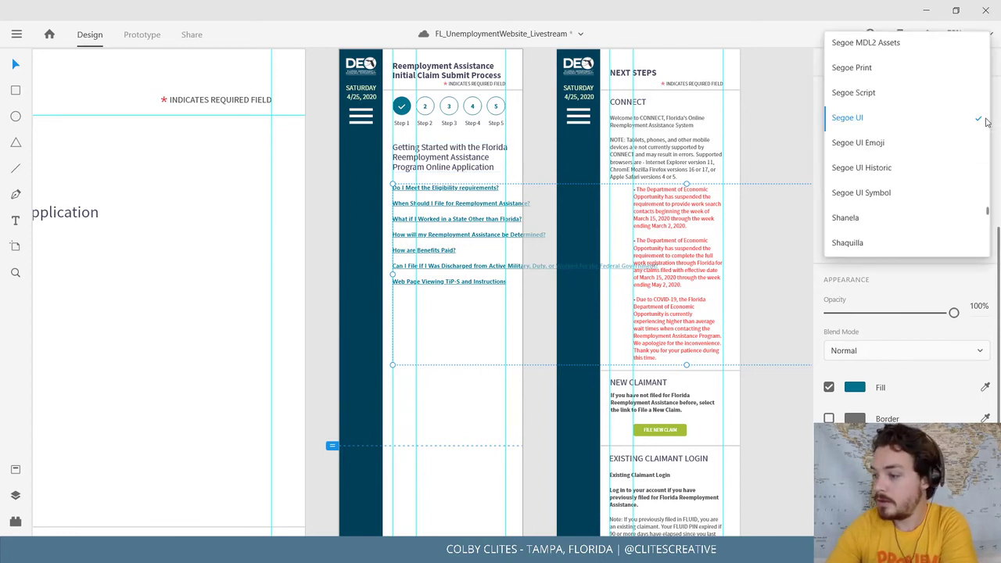
scroll(987, 121, "down", 6)
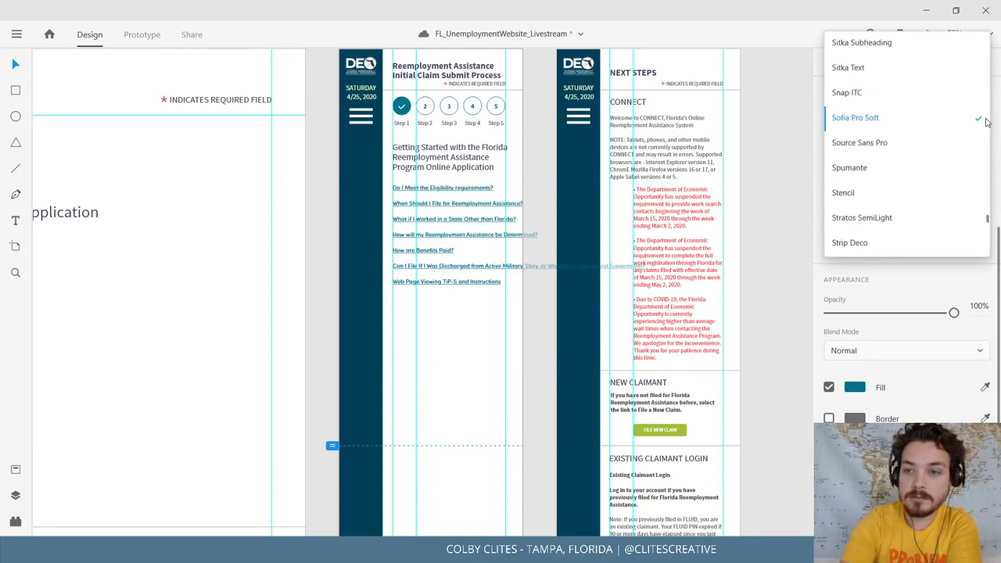
left_click(933, 142)
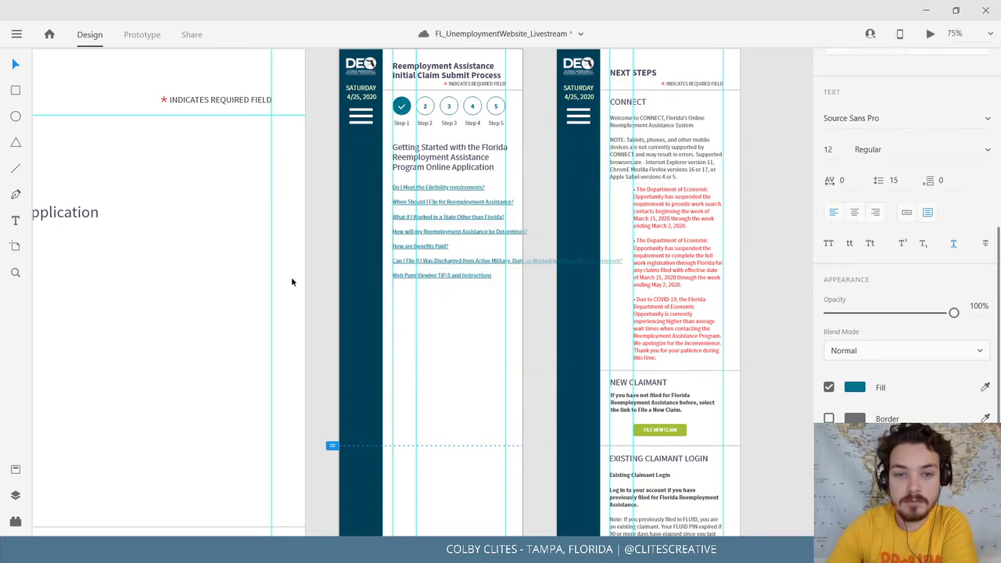
Change the font of the question links on the desktop artboard to Source Sans Pro.
left_click(311, 247)
left_click_drag(287, 257, 539, 248)
left_click_drag(224, 252, 656, 182)
left_click(462, 134)
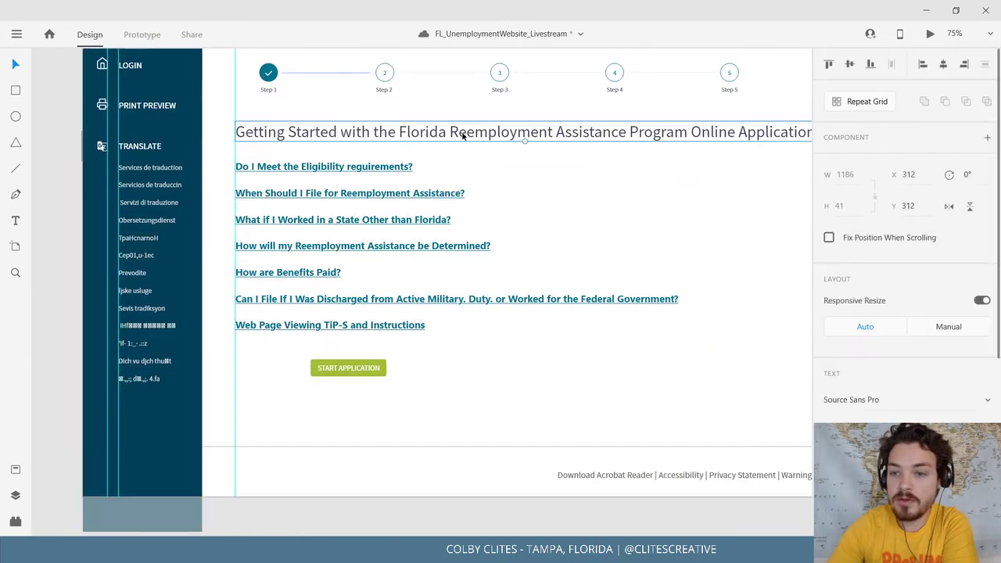
left_click(297, 224)
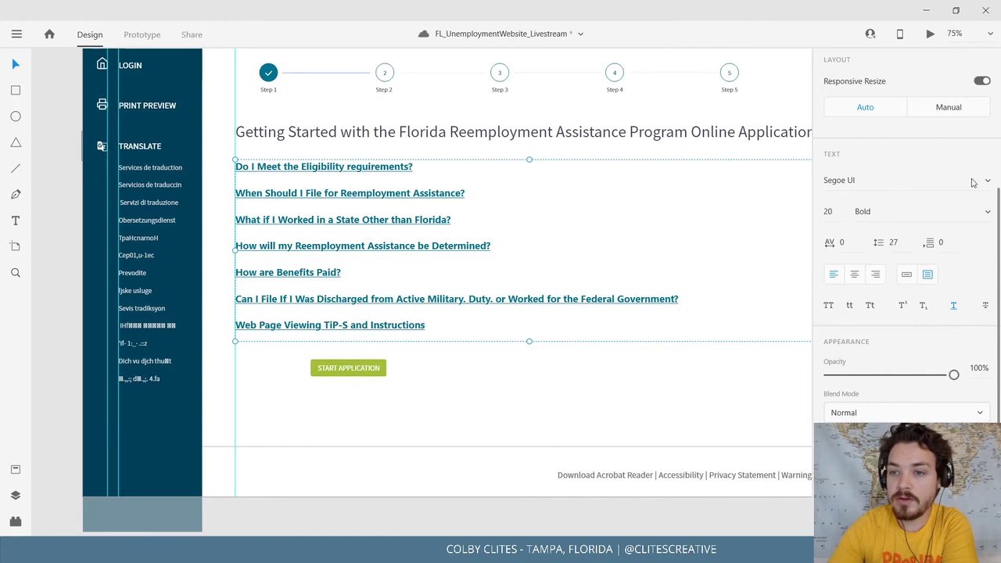
left_click(986, 183)
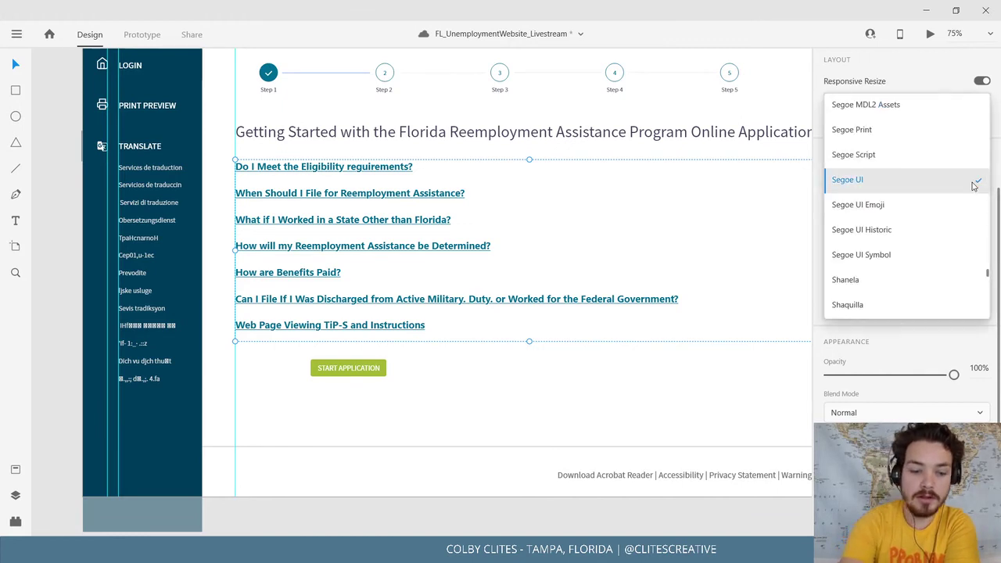
type("so")
key("Down")
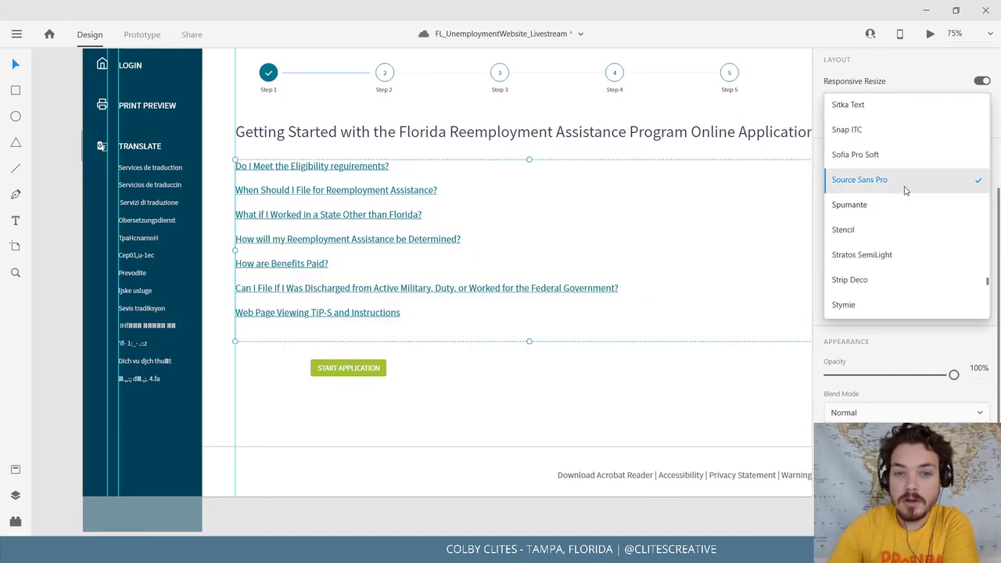
left_click(905, 190)
key("Escape")
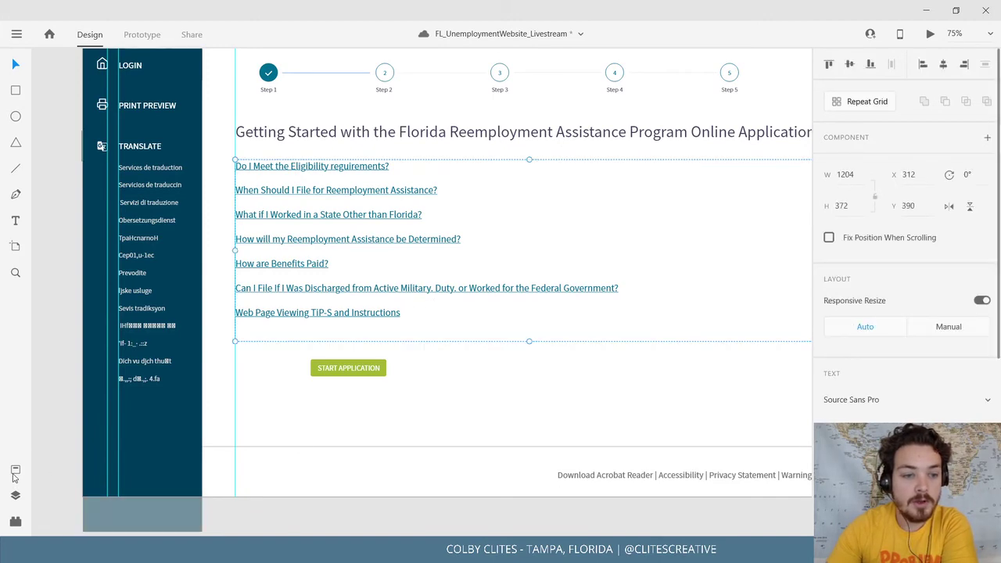
Save the desktop question links' text formatting as a character style in the document assets.
left_click(15, 469)
scroll(109, 368, "up", 5)
scroll(133, 332, "down", 1)
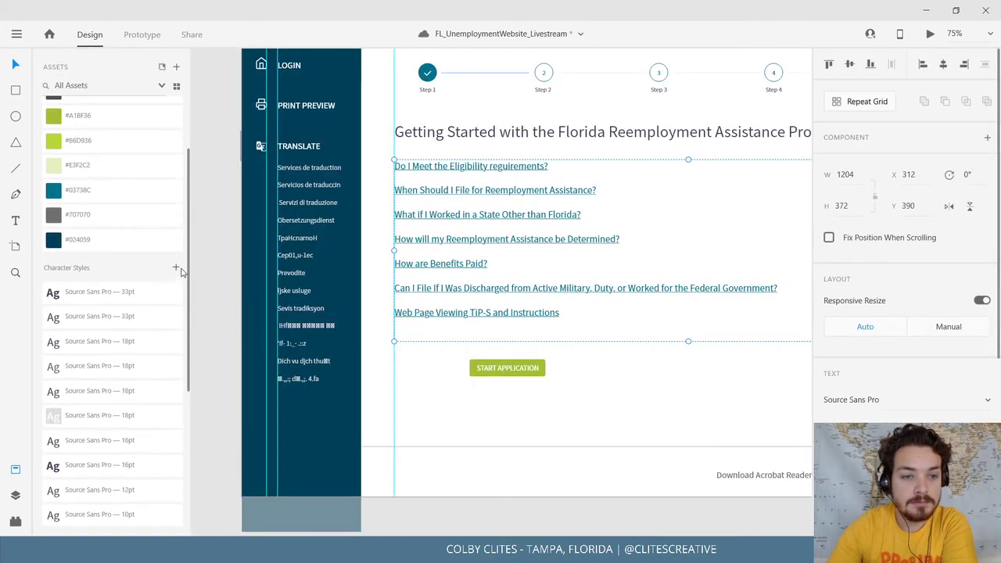
left_click(514, 488)
Narrow the question links text box on the phone artboard to a width of 231, ending at the outer margin guide.
left_click_drag(688, 435, 69, 447)
left_click_drag(601, 358, 487, 428)
scroll(491, 341, "right", 3)
scroll(491, 341, "up", 1)
left_click(514, 298)
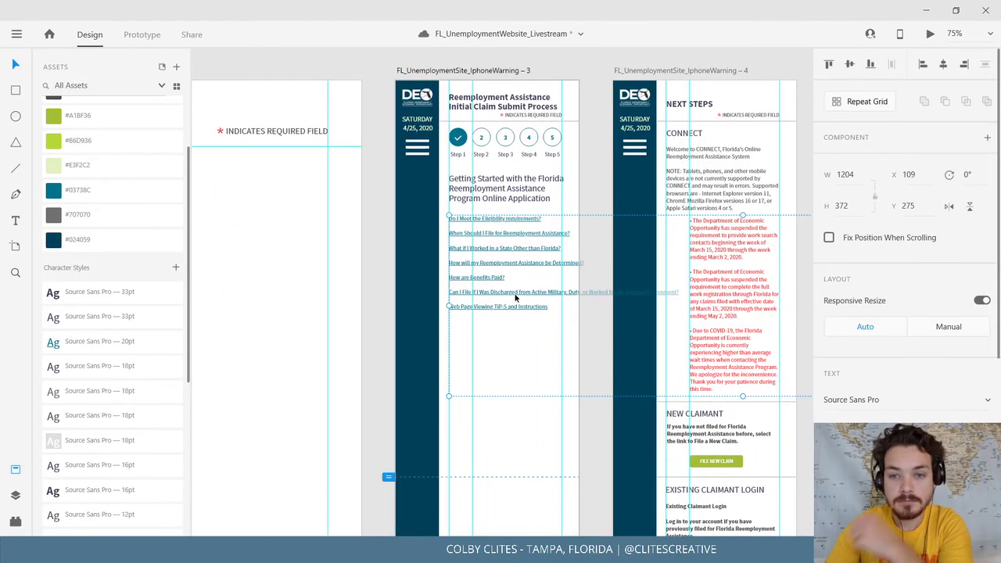
scroll(441, 339, "right", 5)
scroll(625, 328, "right", 5)
scroll(579, 327, "left", 2)
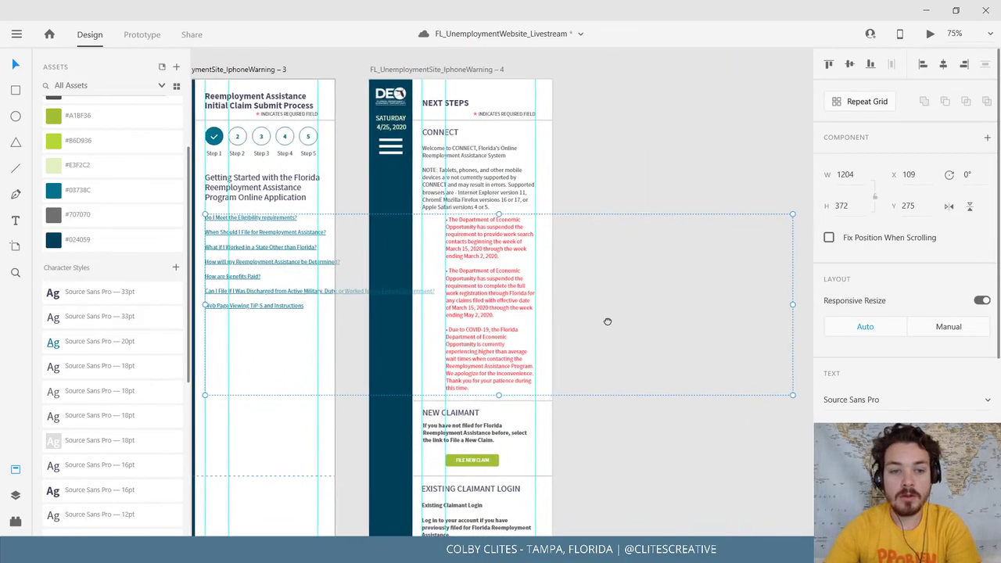
left_click_drag(799, 305, 347, 306)
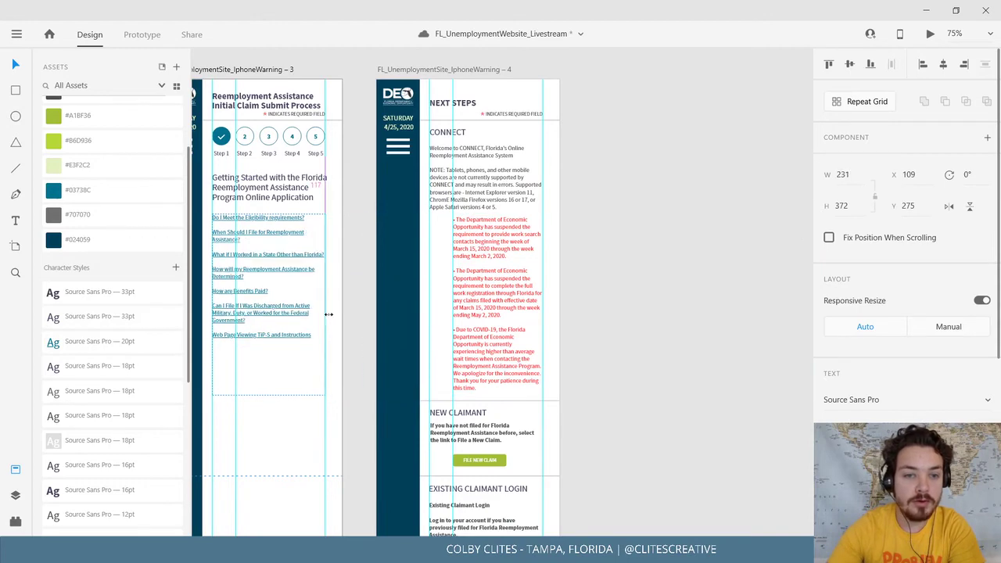
Close the document assets and delete the FL_UnemploymentSite_IphoneWarning – 4 artboard.
scroll(336, 358, "left", 5)
scroll(336, 358, "down", 2)
scroll(29, 467, "right", 5)
scroll(362, 463, "up", 1)
scroll(362, 462, "left", 6)
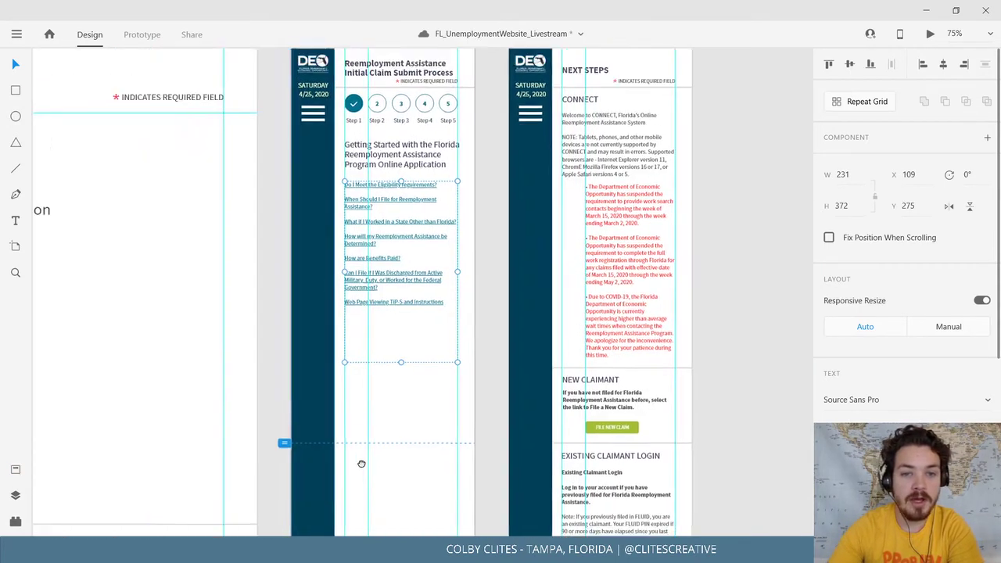
scroll(627, 341, "up", 3)
scroll(595, 130, "right", 3)
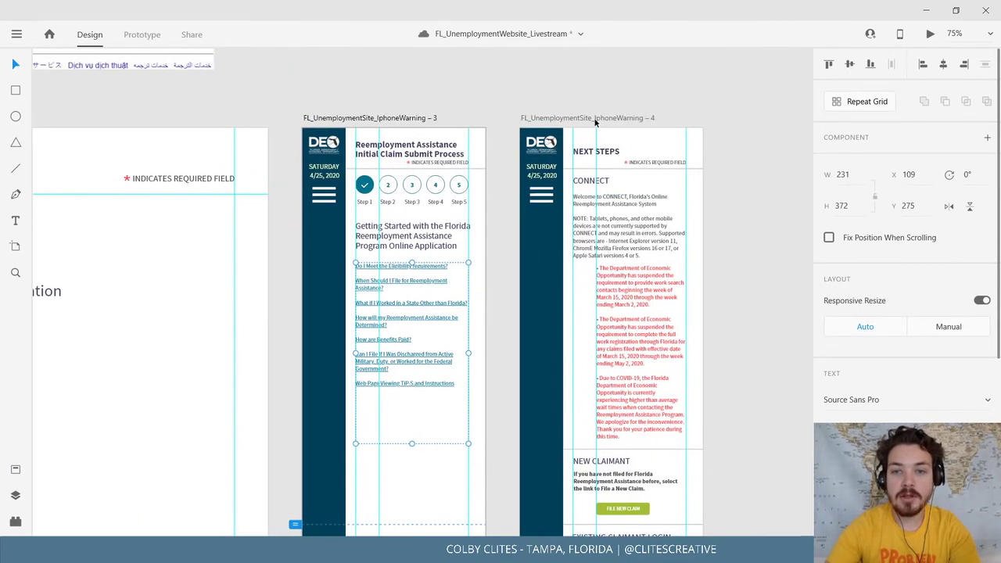
left_click(594, 119)
key("Delete")
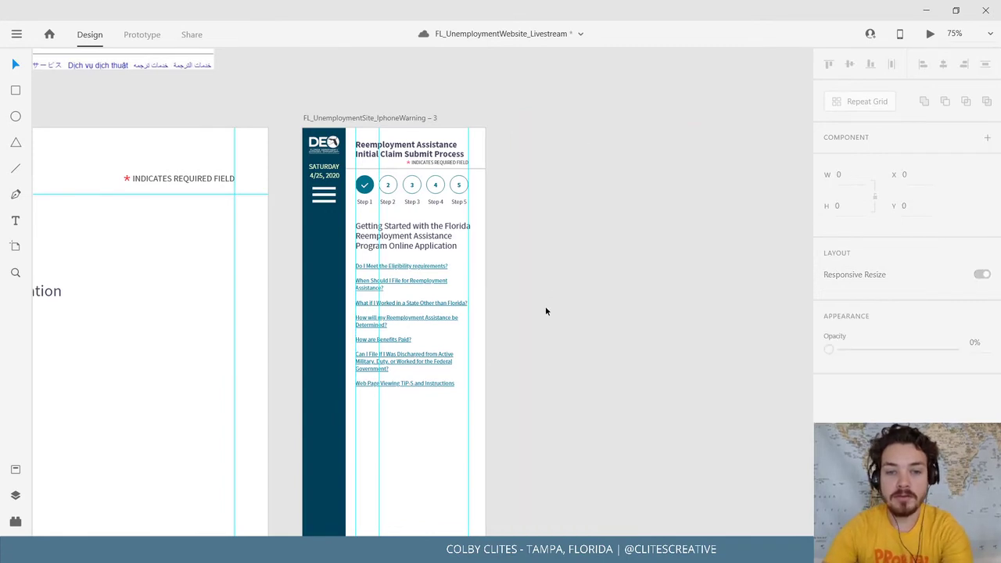
Shorten the phone artboard's question links text box to a height of about 260 so it ends just below the last link.
scroll(607, 342, "up", 6)
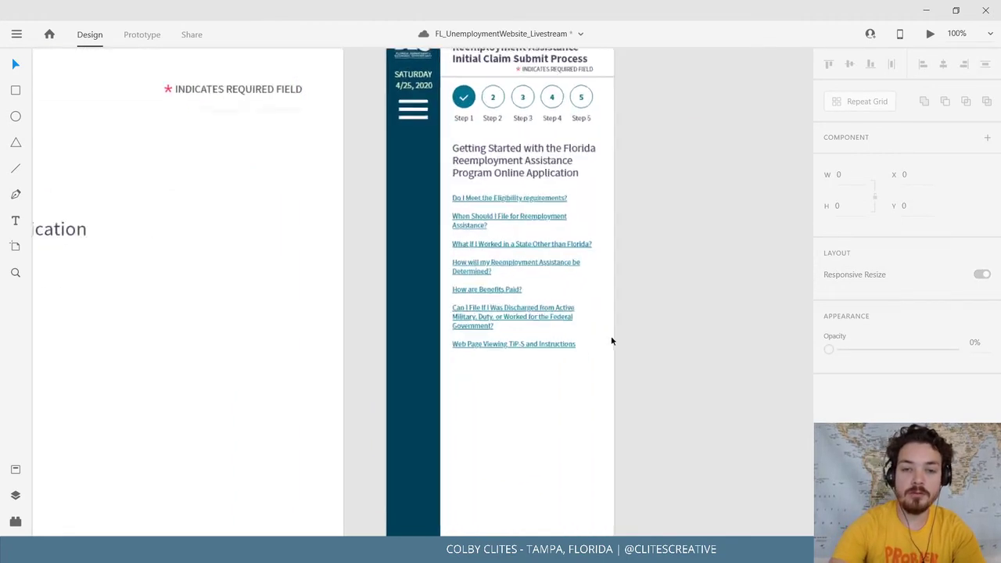
left_click(650, 353)
left_click_drag(650, 353, 515, 368)
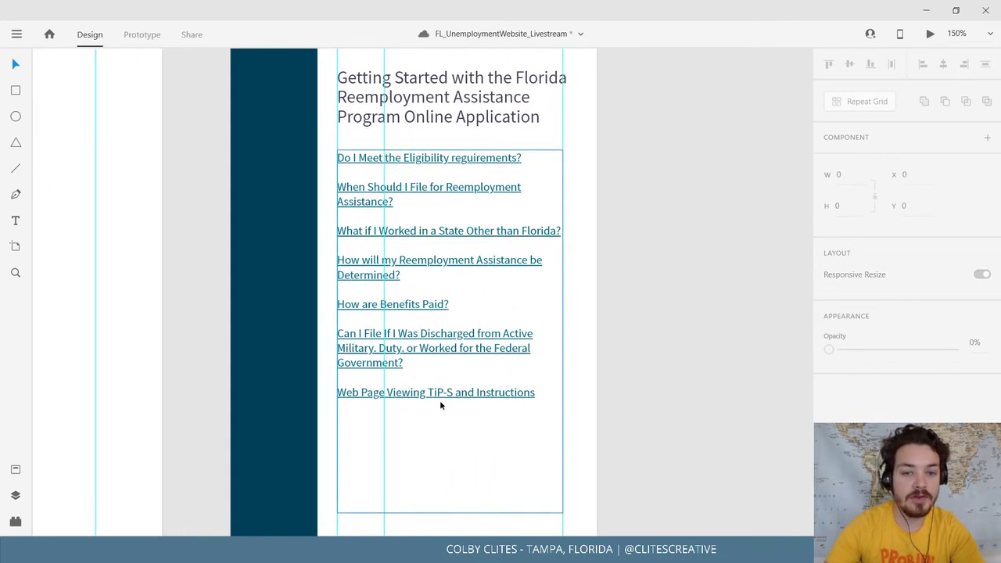
scroll(444, 406, "down", 1)
left_click(460, 476)
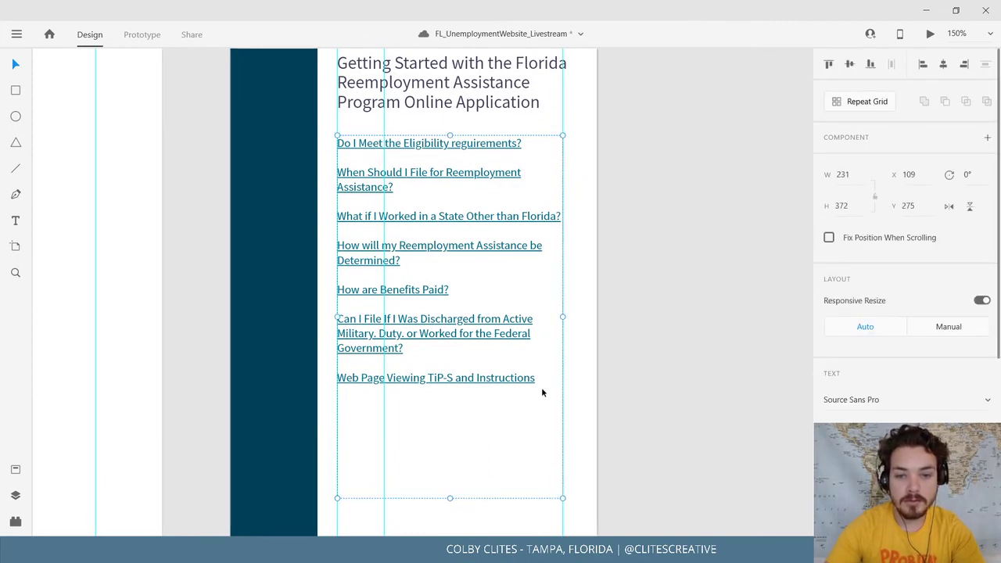
left_click_drag(450, 497, 450, 388)
left_click(525, 422)
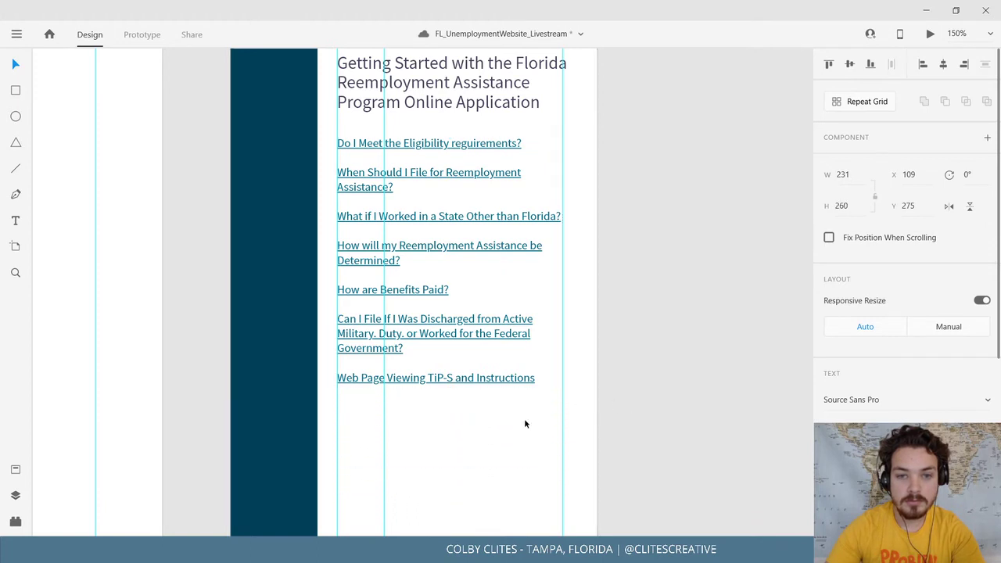
Indent the question links box to the second guide at X 157, Y 278 and narrow it to 183 to meet the outer guide.
left_click_drag(517, 409, 565, 454)
left_click_drag(502, 338, 544, 341)
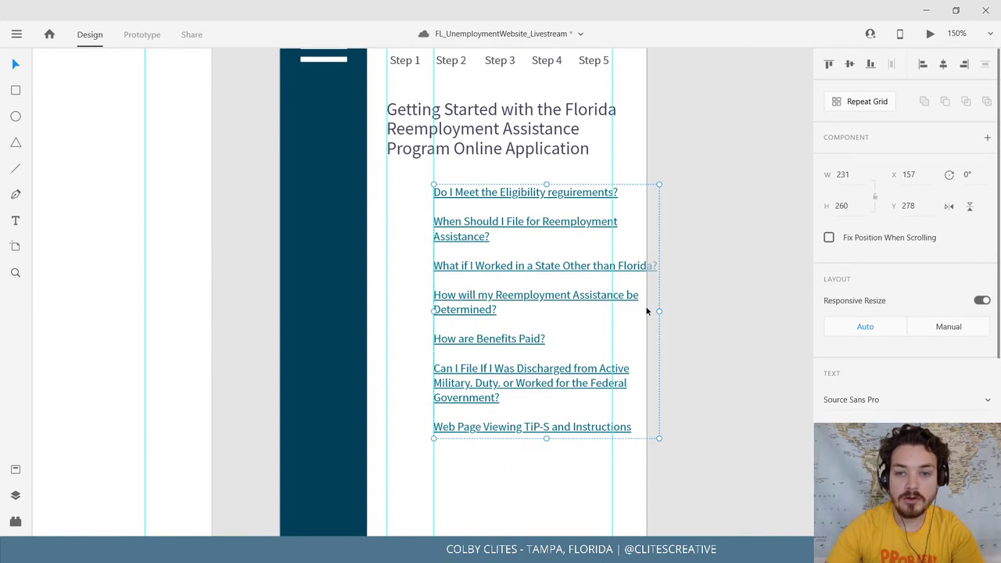
left_click_drag(661, 311, 612, 311)
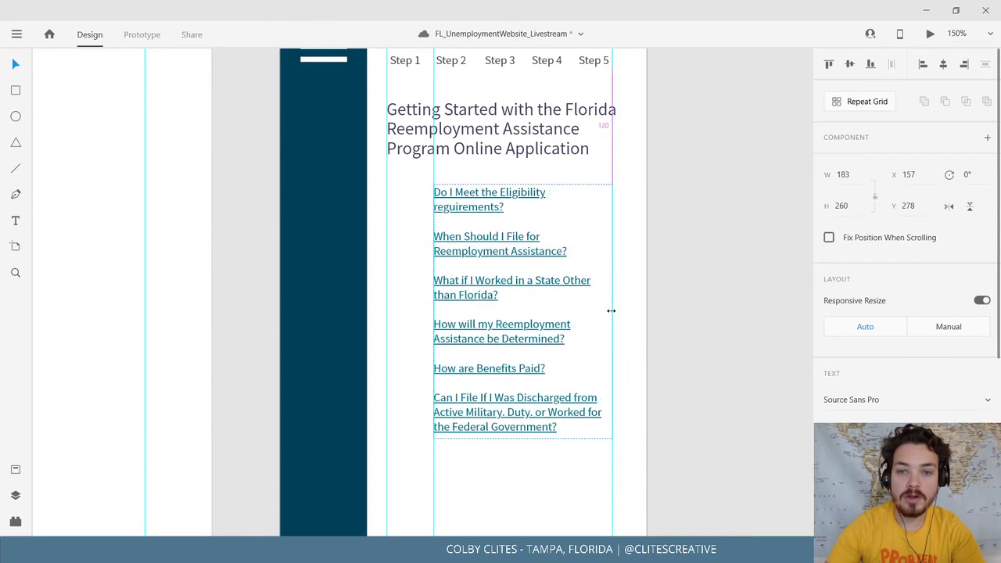
Extend the question links text box on the phone artboard to a height of about 312 to reveal the last link.
scroll(680, 436, "down", 5)
mouse_move(521, 383)
left_mouse_down()
mouse_move(519, 407)
mouse_move(522, 388)
left_mouse_up()
left_click(736, 350)
left_click_drag(714, 406, 686, 456)
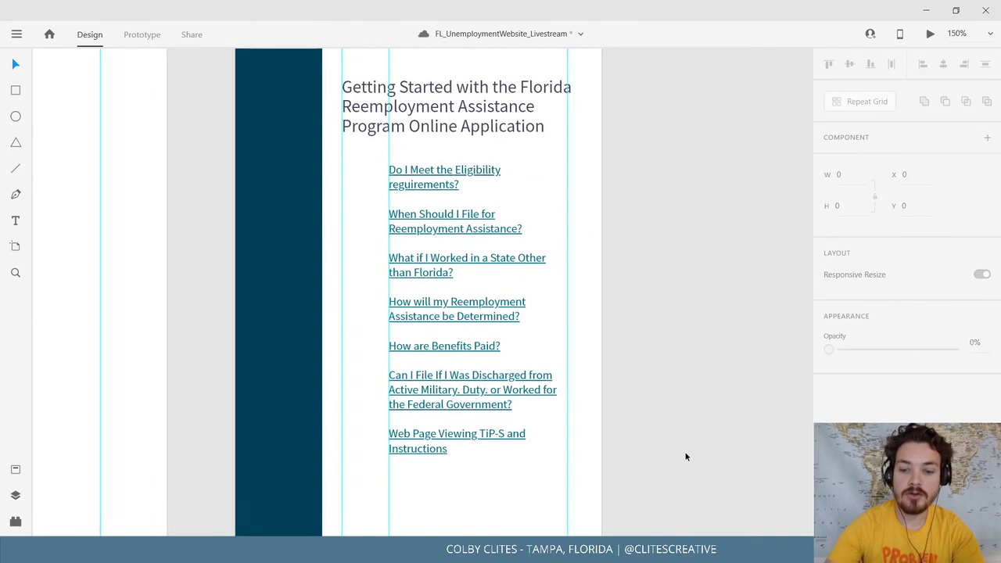
key("ctrl+minus")
key("ctrl+minus")
scroll(548, 369, "up", 1)
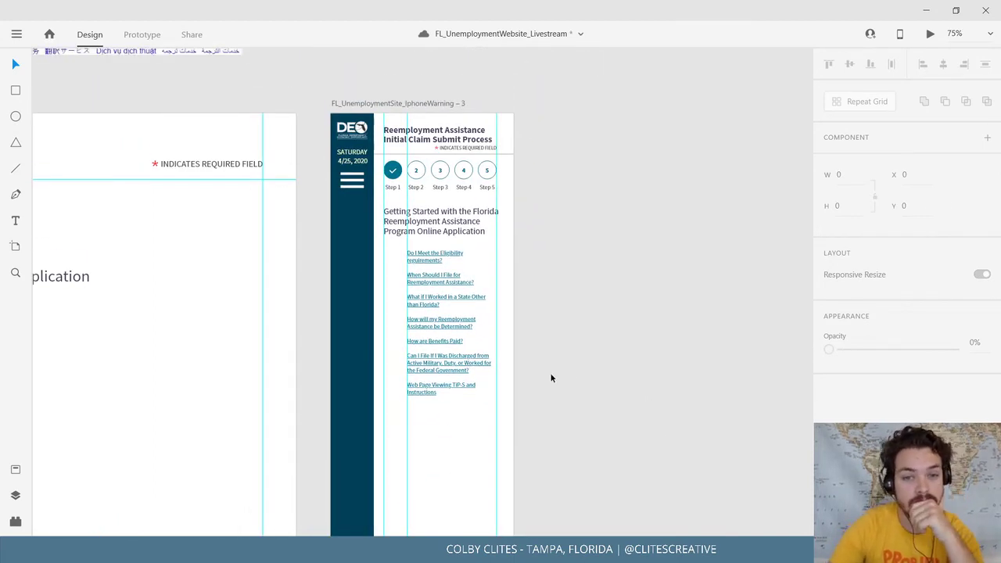
Widen the phone artboard's question links text box back to the first margin guide.
left_click(420, 351)
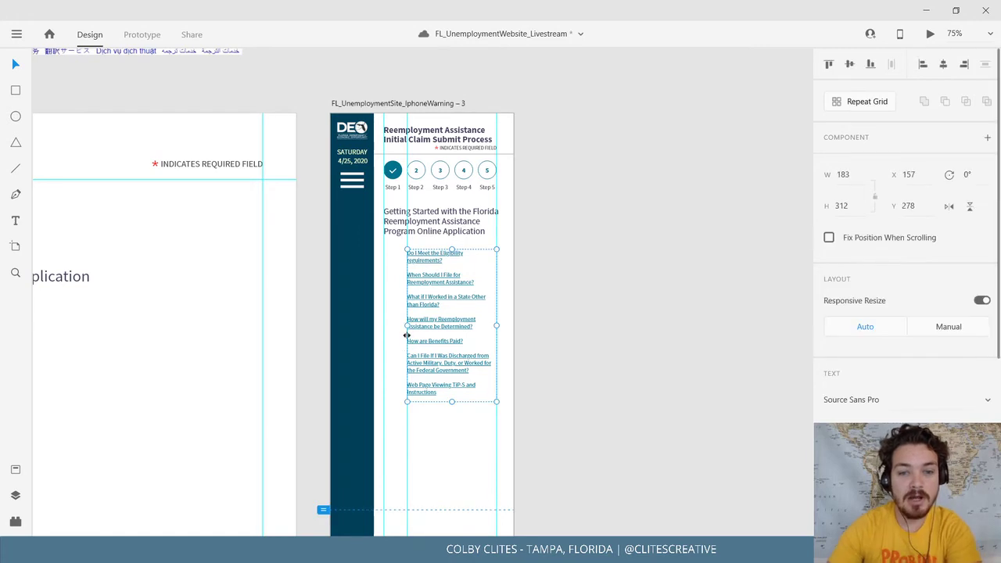
left_click_drag(407, 325, 385, 327)
left_click(616, 350)
left_click_drag(307, 433, 549, 369)
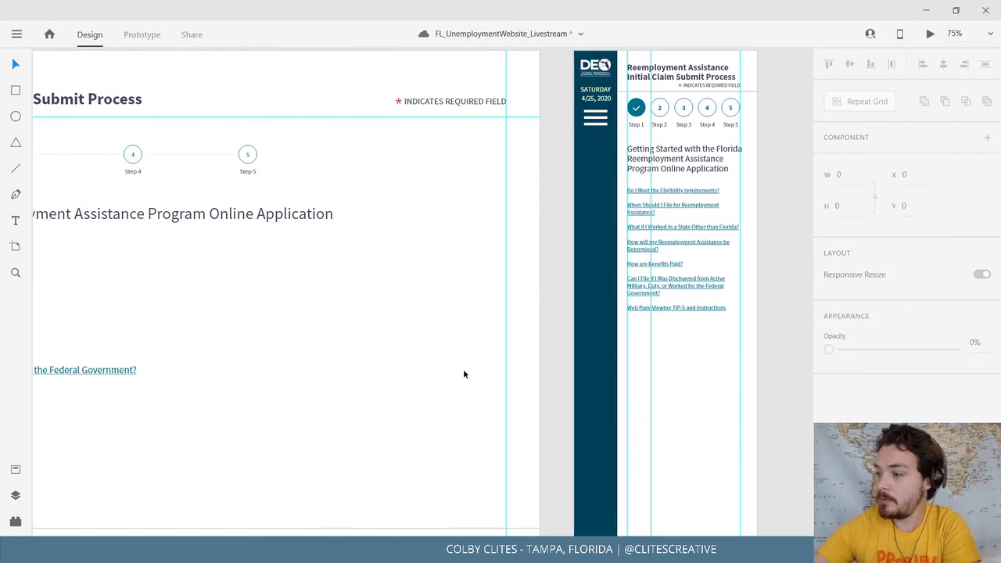
Copy the START APPLICATION button from the desktop artboard and place it below the phone artboard's links at X 157, Y 555.
scroll(371, 366, "left", 7)
scroll(372, 366, "down", 2)
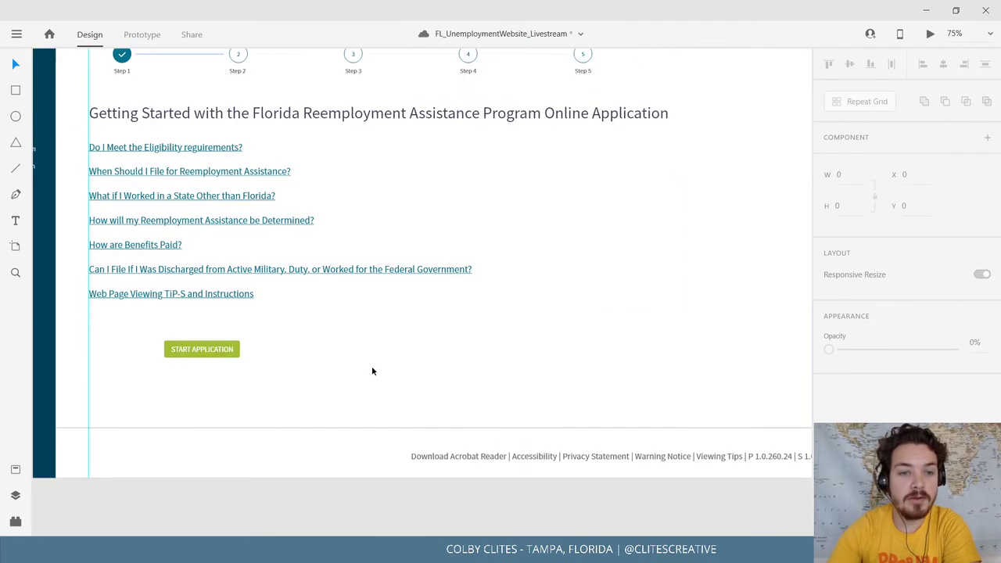
left_click(227, 350)
scroll(347, 430, "right", 10)
scroll(347, 431, "up", 3)
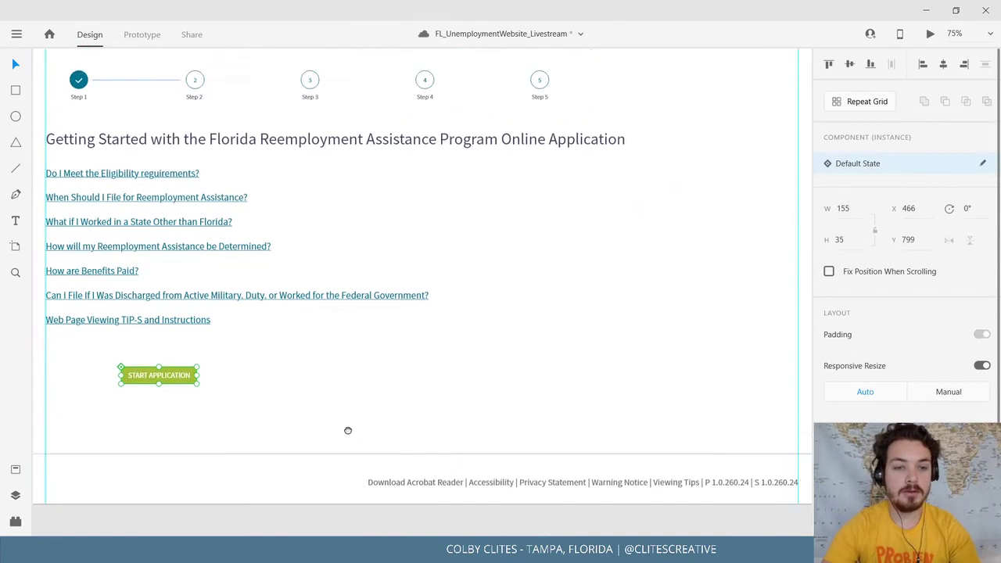
left_click(501, 102)
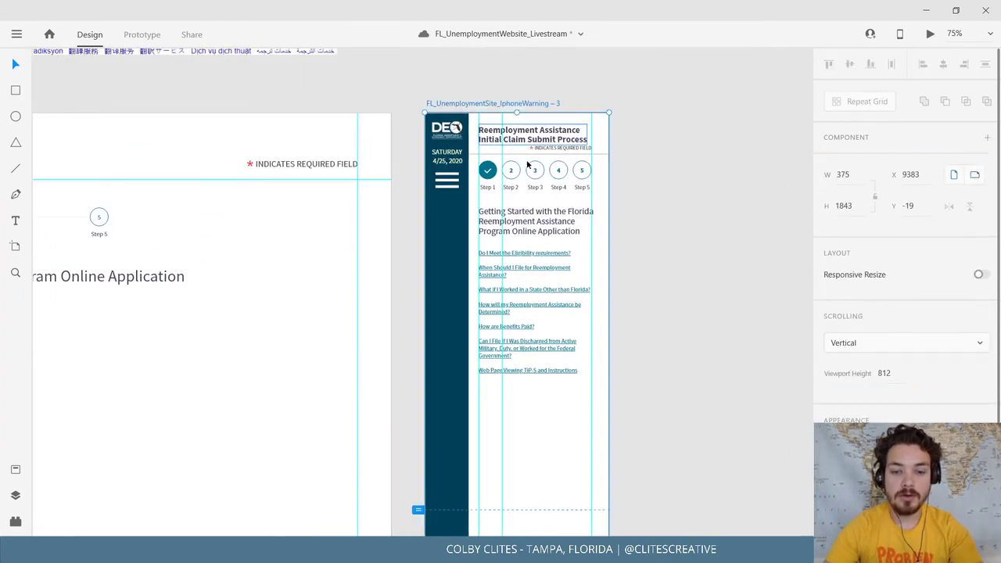
key("ctrl+v")
left_click_drag(526, 322, 556, 392)
Copy the FILE NEW CLAIM button from the Next Steps phone artboard and paste it into the Getting Started phone artboard.
left_click_drag(323, 434, 528, 292)
scroll(302, 355, "left", 2)
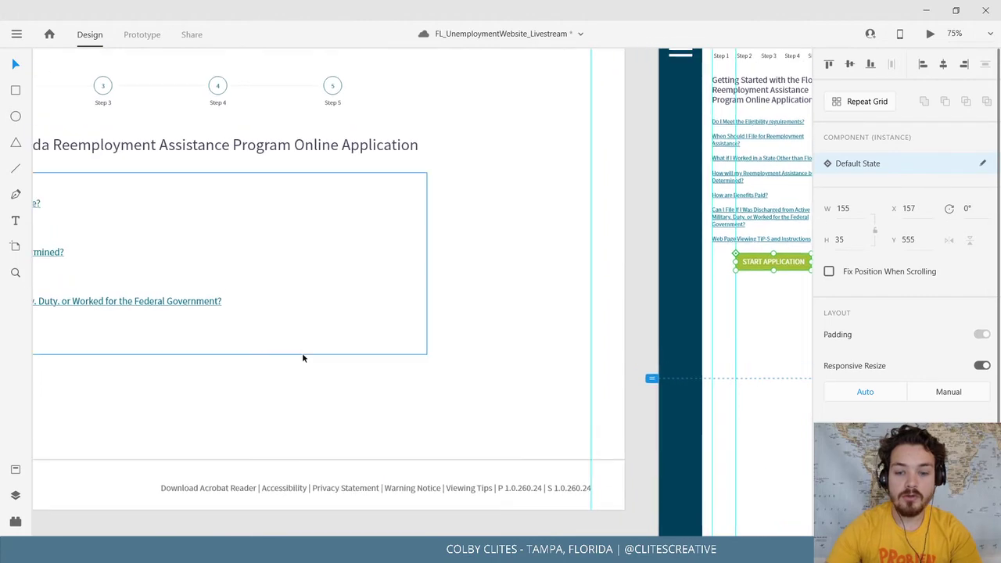
scroll(302, 356, "down", 5)
left_click_drag(231, 372, 657, 250)
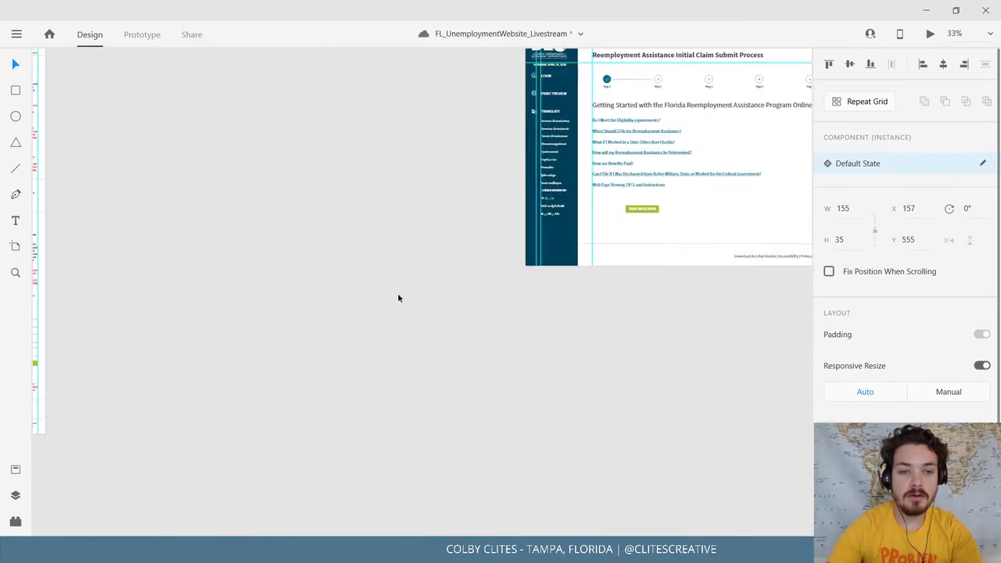
left_click_drag(364, 310, 715, 272)
scroll(507, 324, "up", 1)
left_click(372, 229)
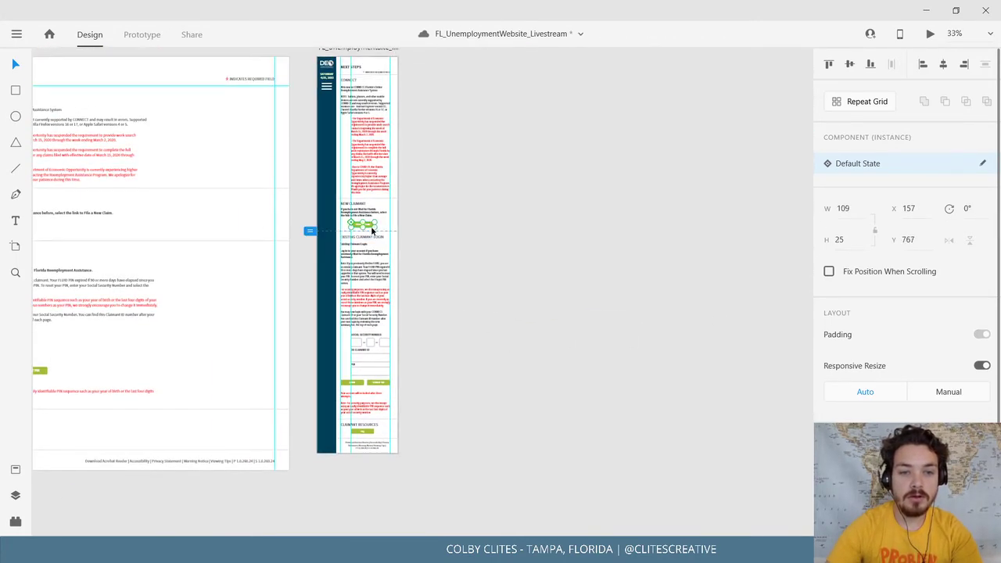
left_click(695, 257)
scroll(273, 298, "up", 10)
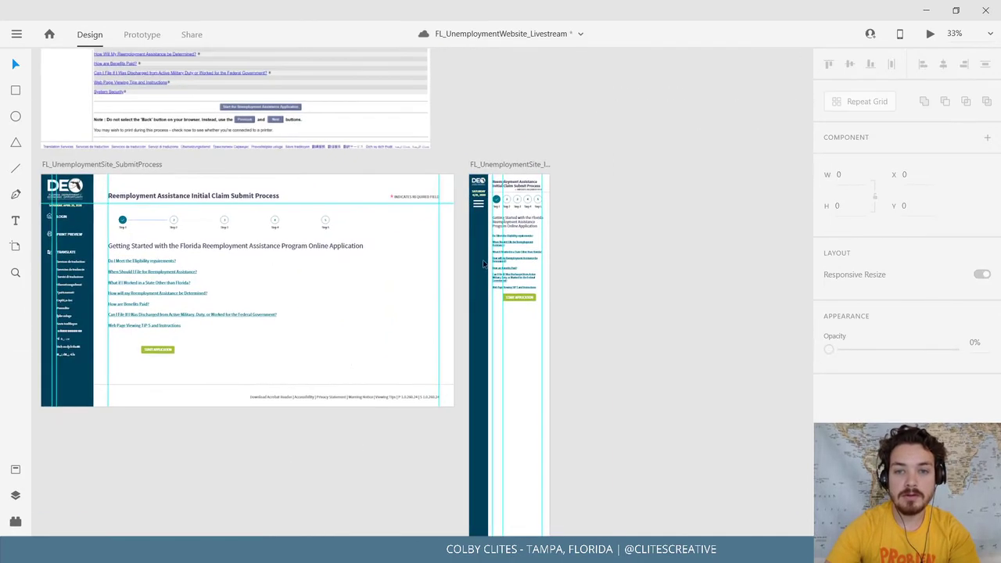
left_click(509, 165)
left_click(535, 295)
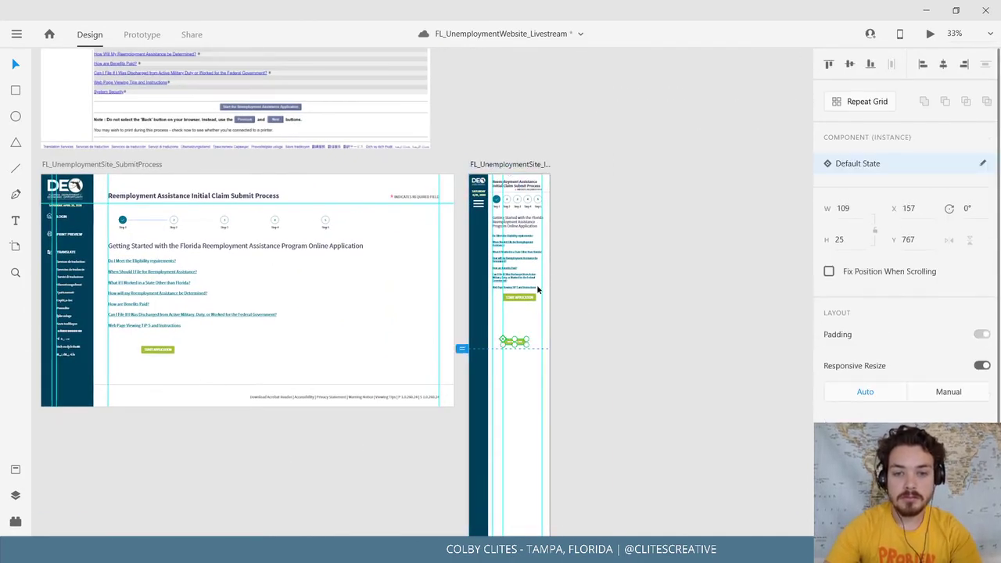
Move the pasted FILE NEW CLAIM button up to Y 600, just below the START APPLICATION button.
key("ctrl+equal")
key("ctrl+equal")
key("ctrl+equal")
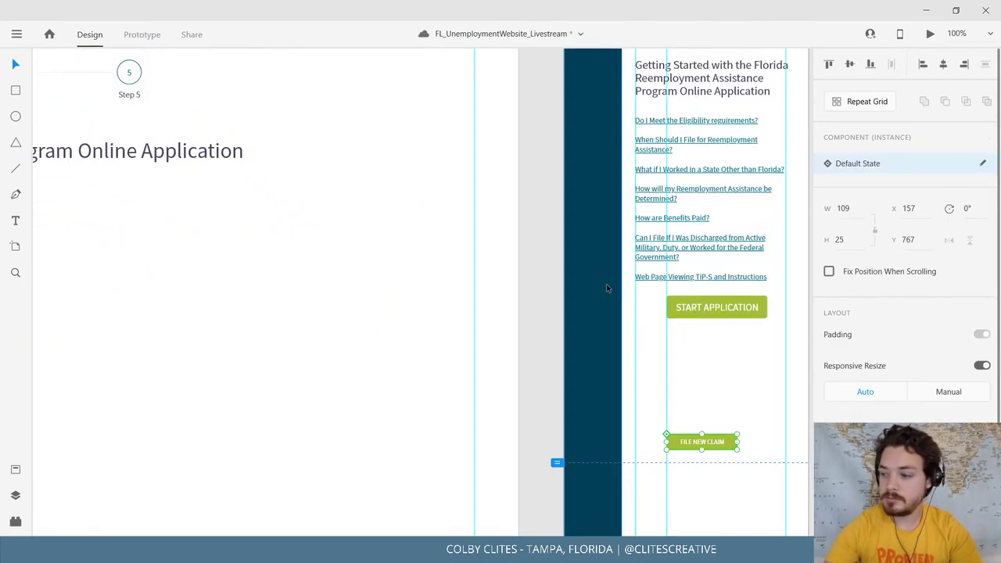
left_click_drag(607, 285, 363, 269)
left_click_drag(488, 426, 490, 318)
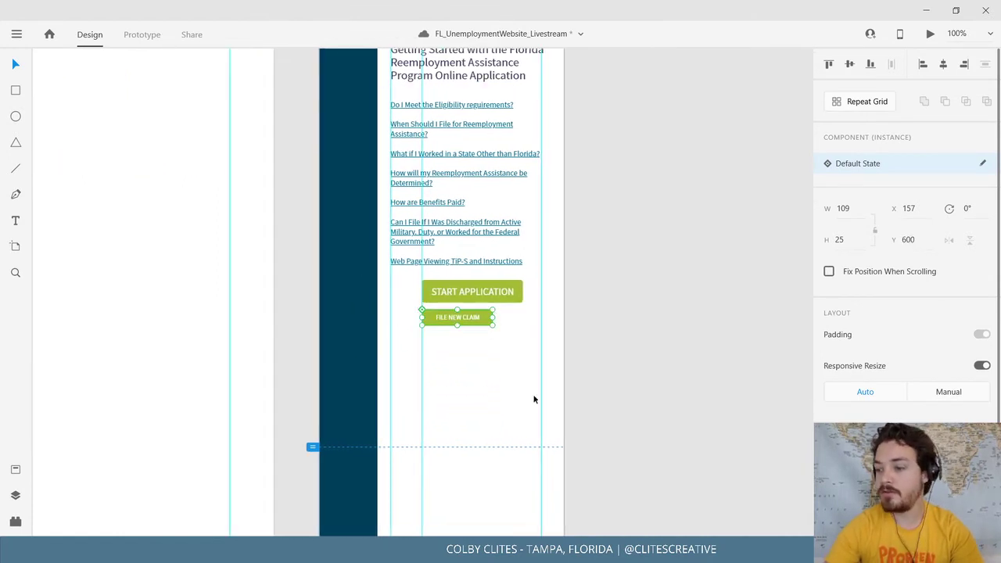
Shrink the START APPLICATION button to match the FILE NEW CLAIM button's 109 by 25 size and set its label's font size to 10.
left_click(516, 290)
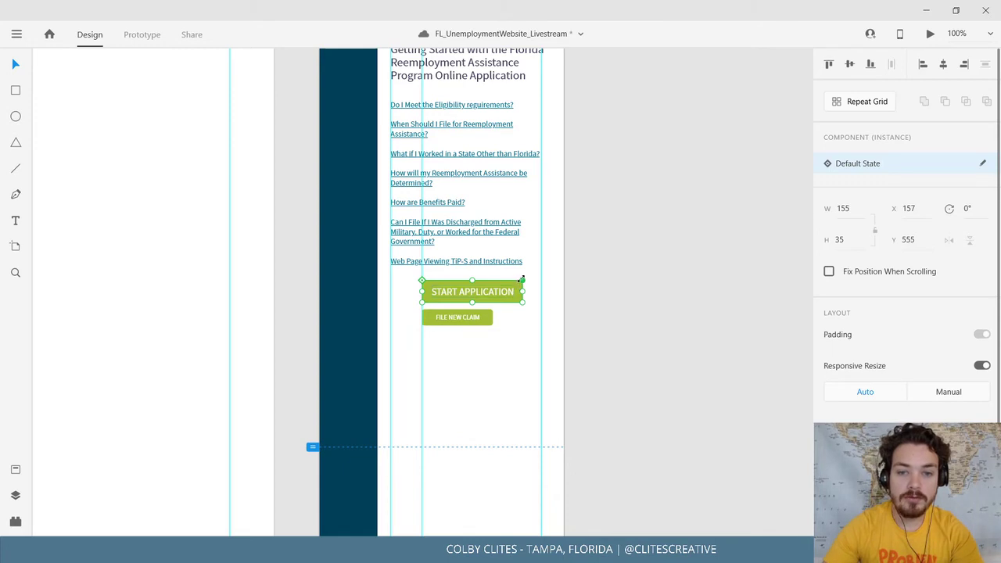
left_click_drag(525, 304, 473, 294)
double_click(474, 293)
double_click(473, 290)
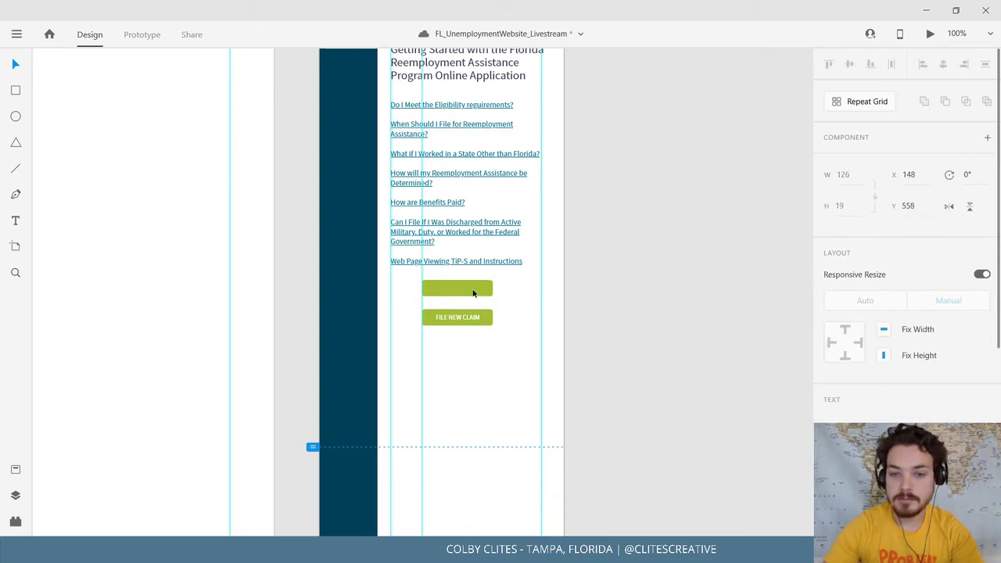
key("Escape")
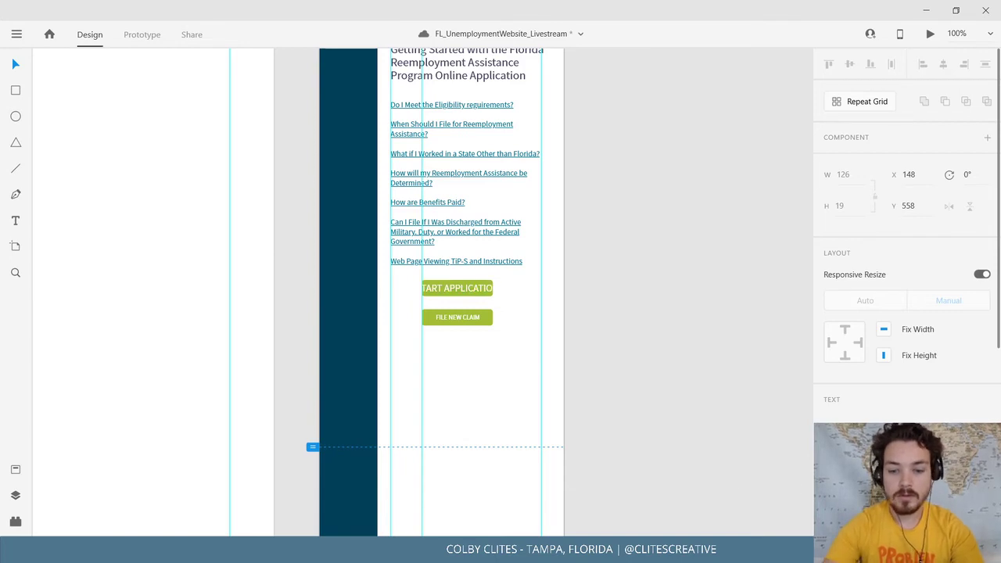
type("10")
key("Return")
key("Escape")
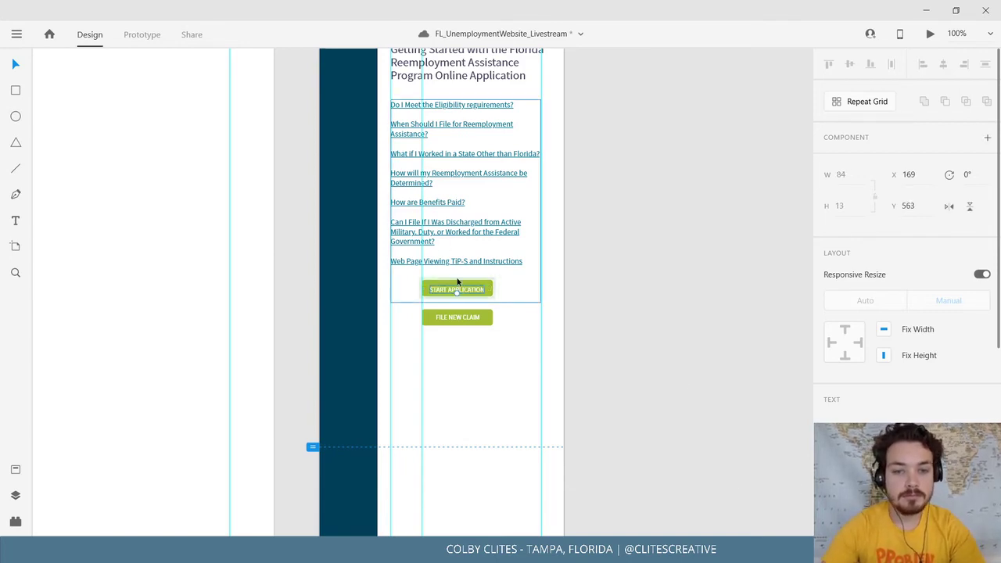
Delete the FILE NEW CLAIM button from the Getting Started phone artboard.
left_click(474, 317)
key("Delete")
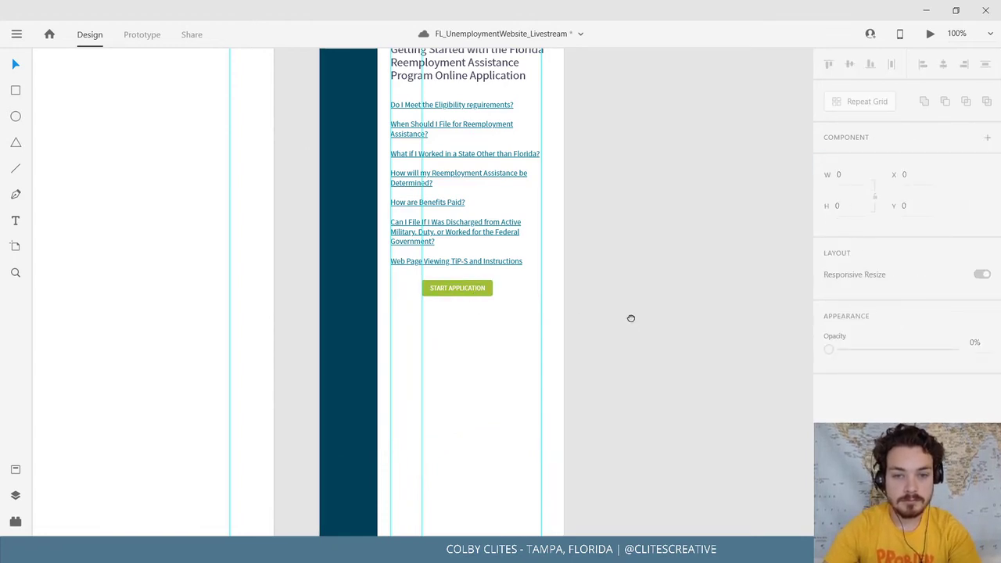
scroll(630, 318, "up", 3)
left_click(419, 409)
left_click_drag(456, 438, 465, 406)
left_click(621, 413)
mouse_move(621, 413)
left_mouse_down()
mouse_move(612, 448)
mouse_move(619, 395)
left_mouse_up()
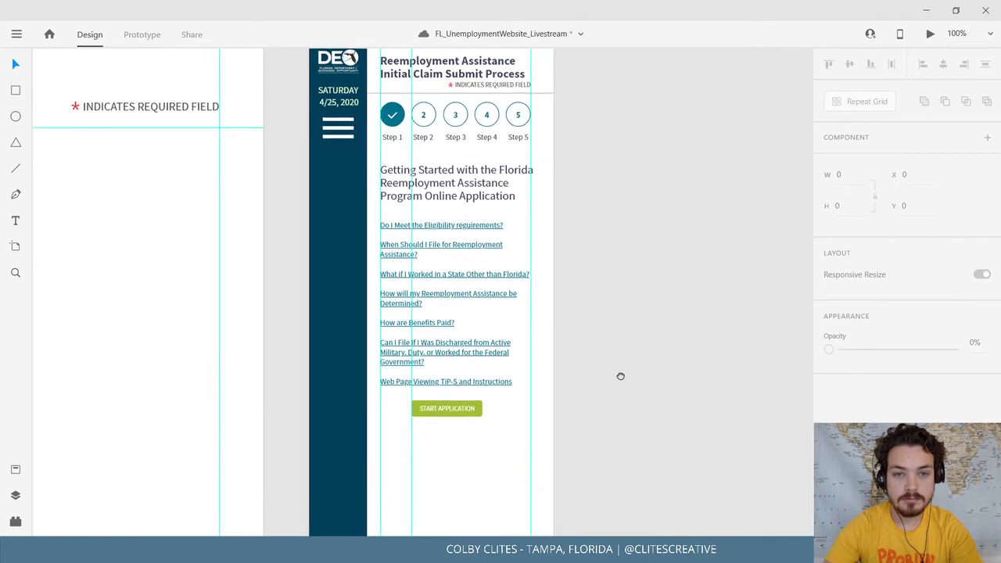
Save the document.
scroll(619, 379, "up", 3)
scroll(618, 378, "left", 1)
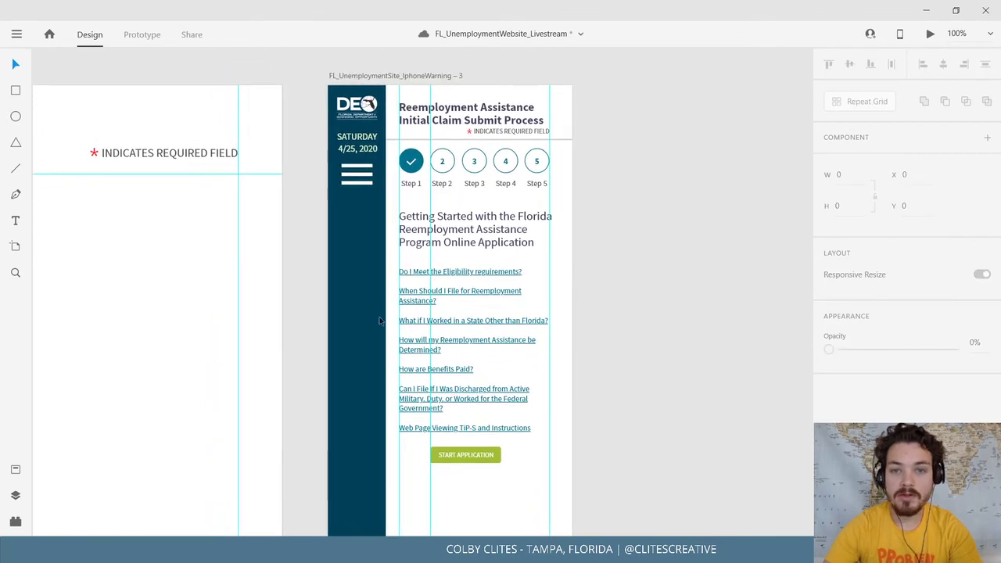
scroll(316, 315, "down", 1)
left_click(16, 34)
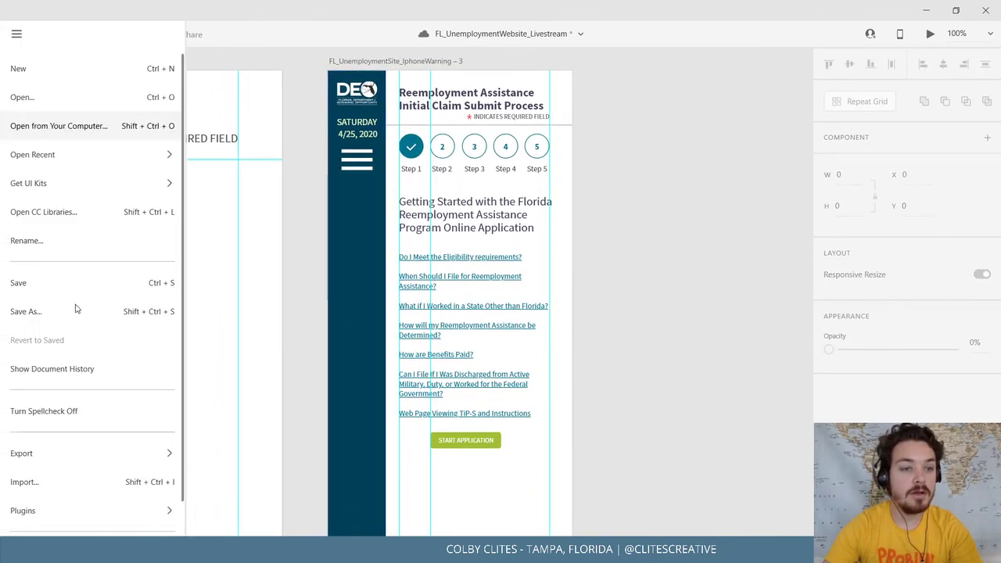
left_click(65, 291)
Try to select the connector line between Step 1 and Step 2 on the desktop submit process artboard.
scroll(252, 344, "up", 3)
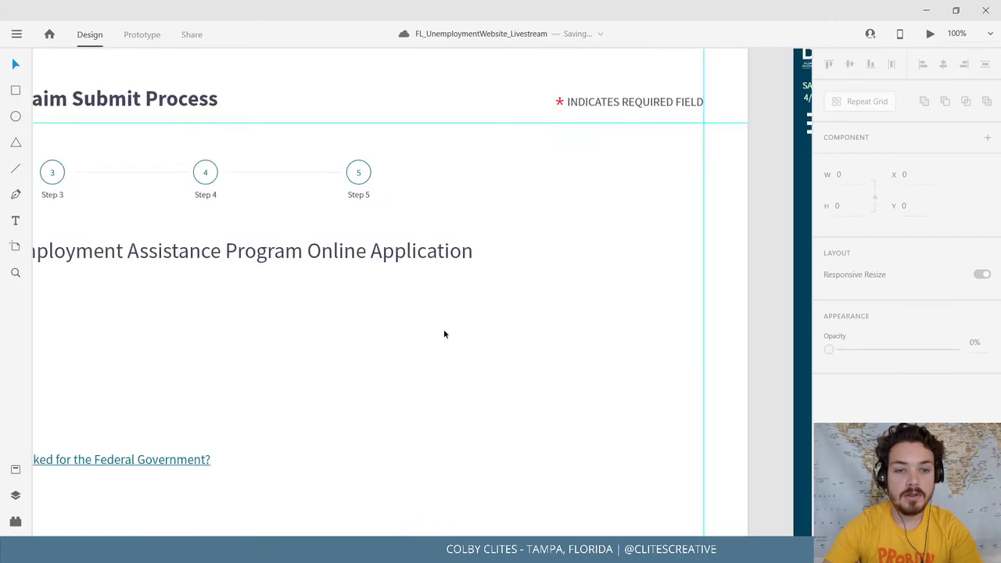
scroll(259, 316, "left", 3)
scroll(259, 317, "up", 1)
scroll(255, 245, "left", 2)
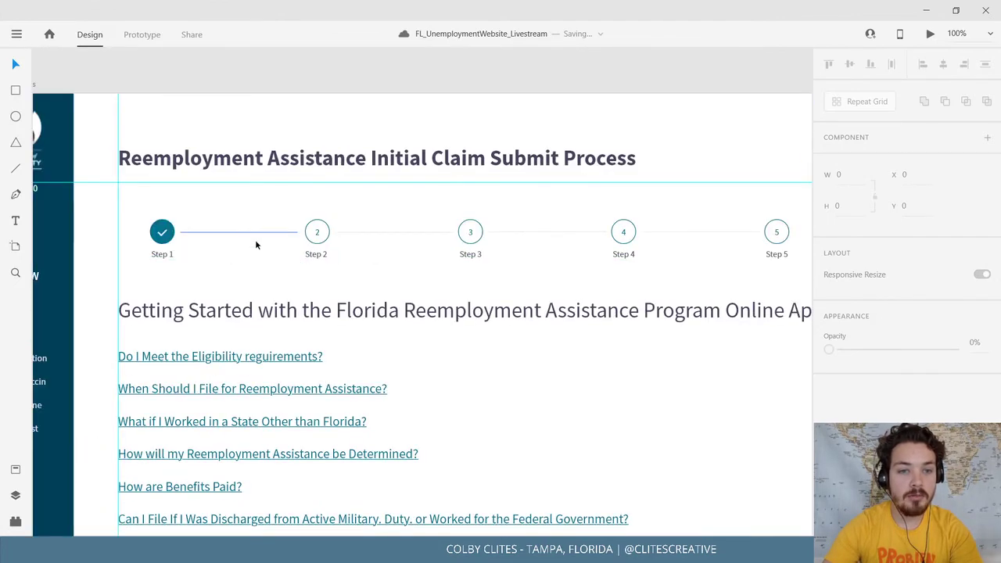
left_click(240, 231)
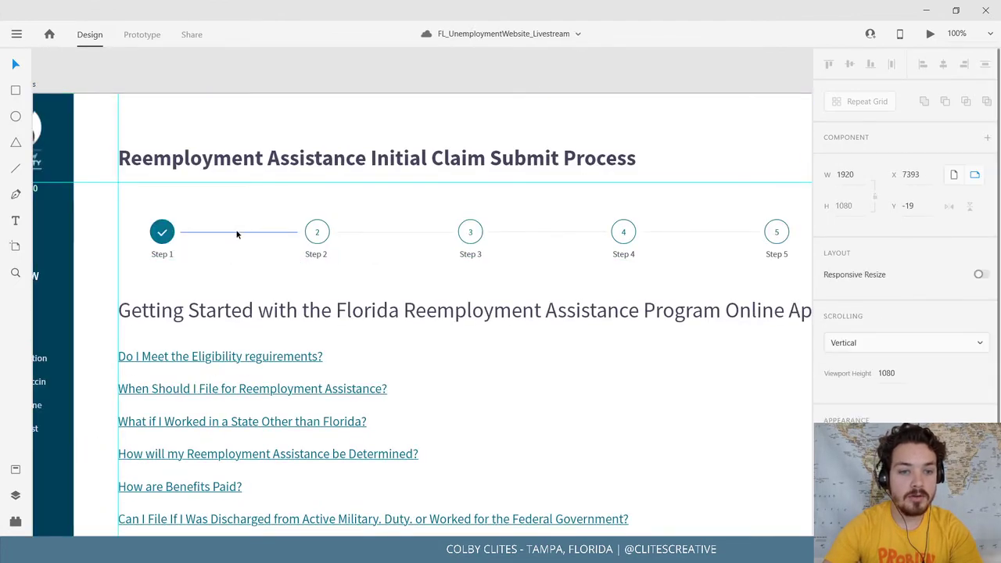
left_click(238, 233)
left_click(238, 233)
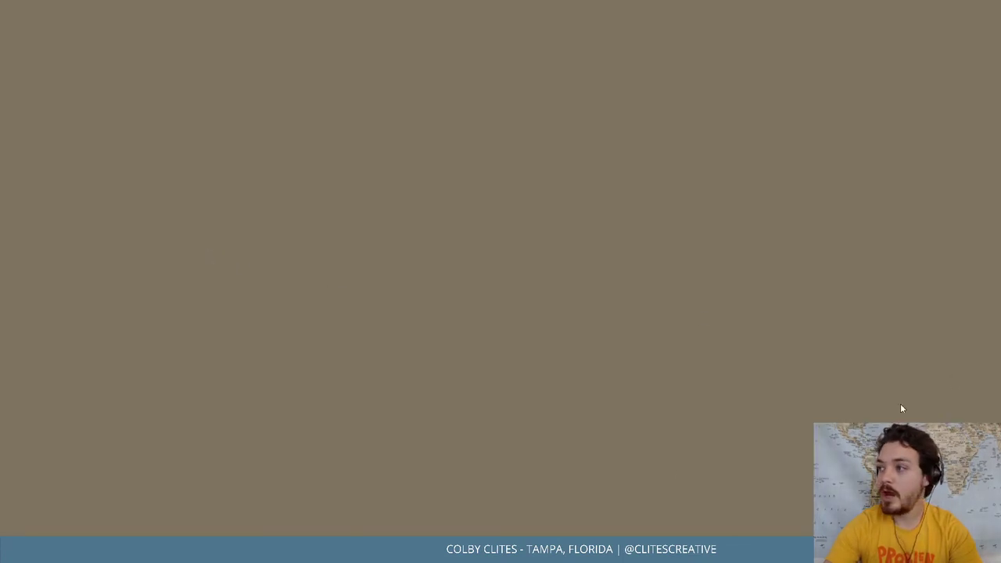
Relaunch Adobe XD, dismiss the crash report without sending it, and reopen the FL_UnemploymentWebsite_Livestream cloud document in a maximized window.
left_click(522, 550)
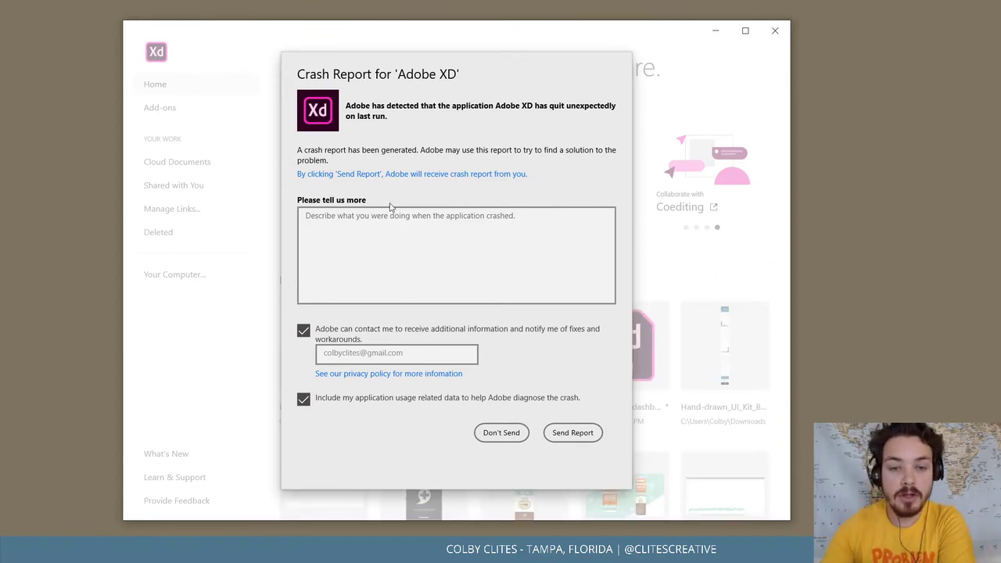
left_click(501, 433)
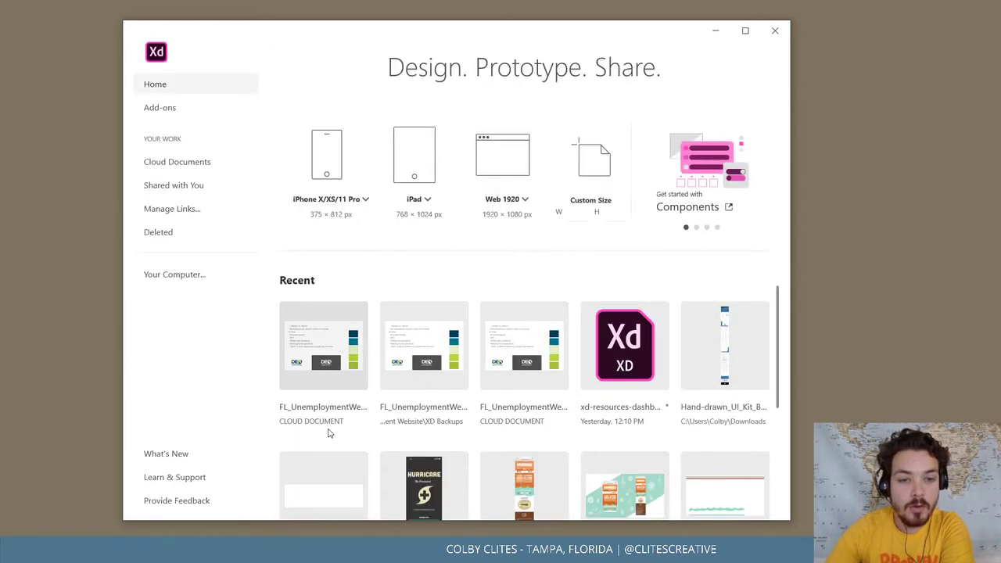
left_click(332, 308)
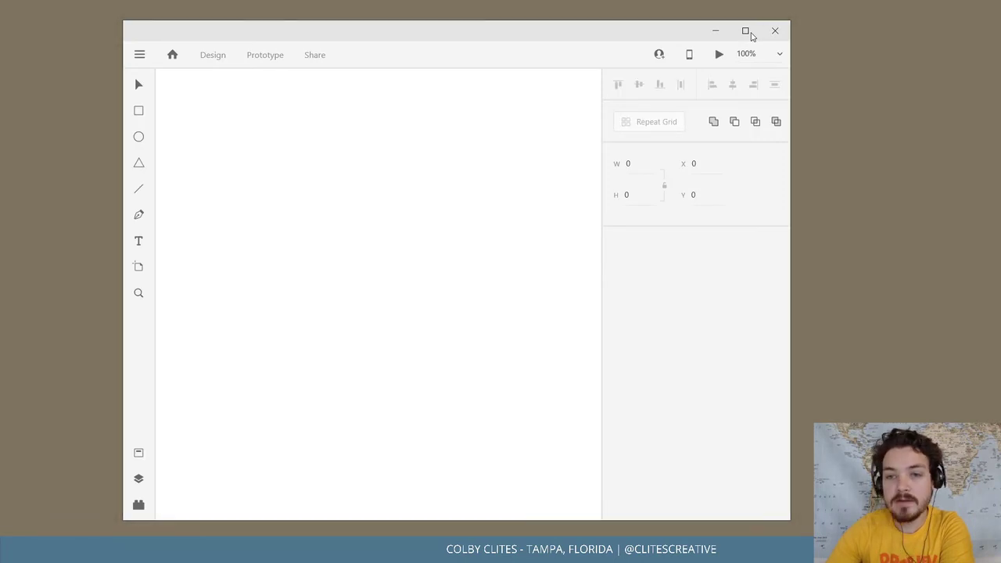
left_click(747, 31)
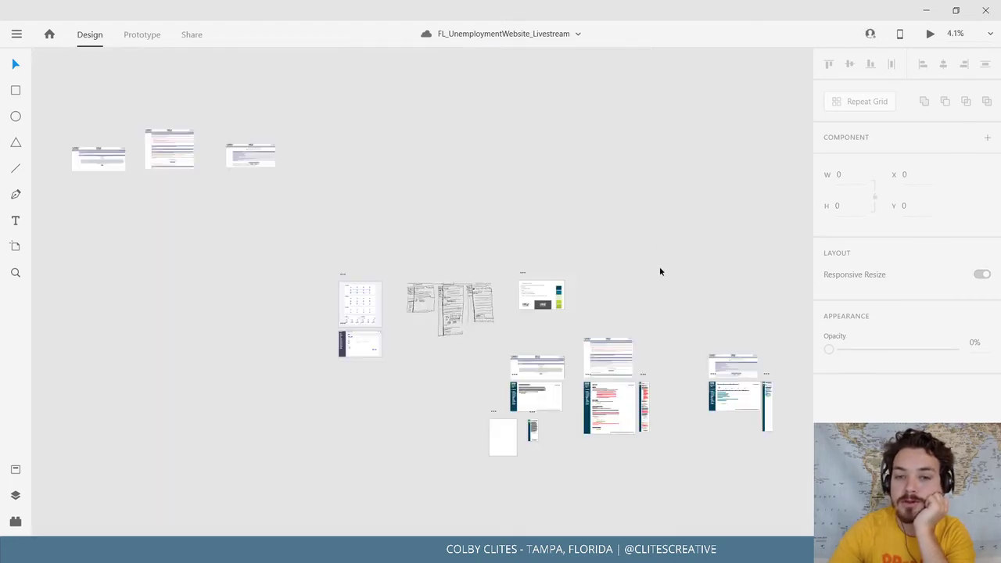
Copy the connector line between Step 1 and Step 2 on the desktop submit process artboard.
left_click_drag(591, 283, 453, 163)
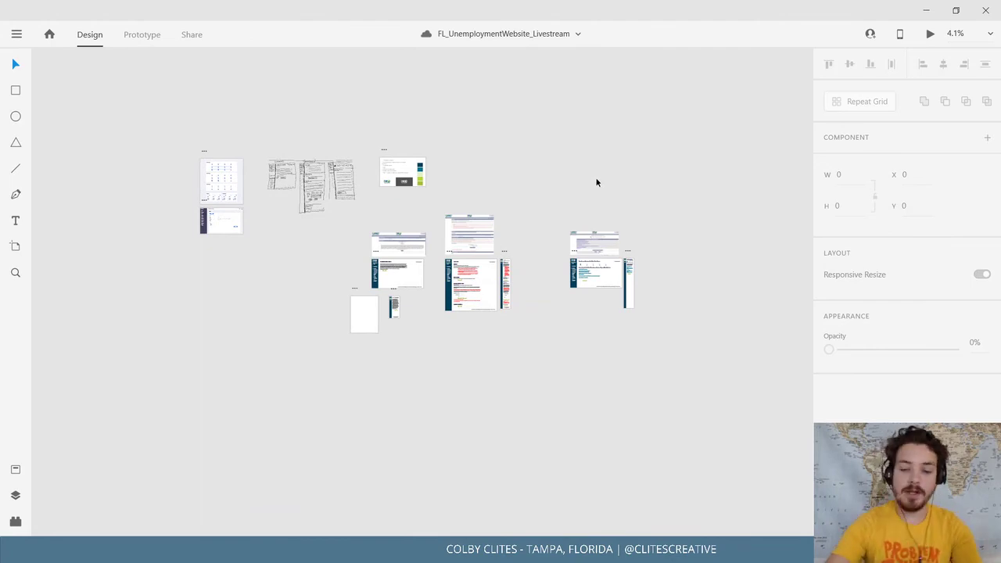
scroll(596, 182, "up", 5)
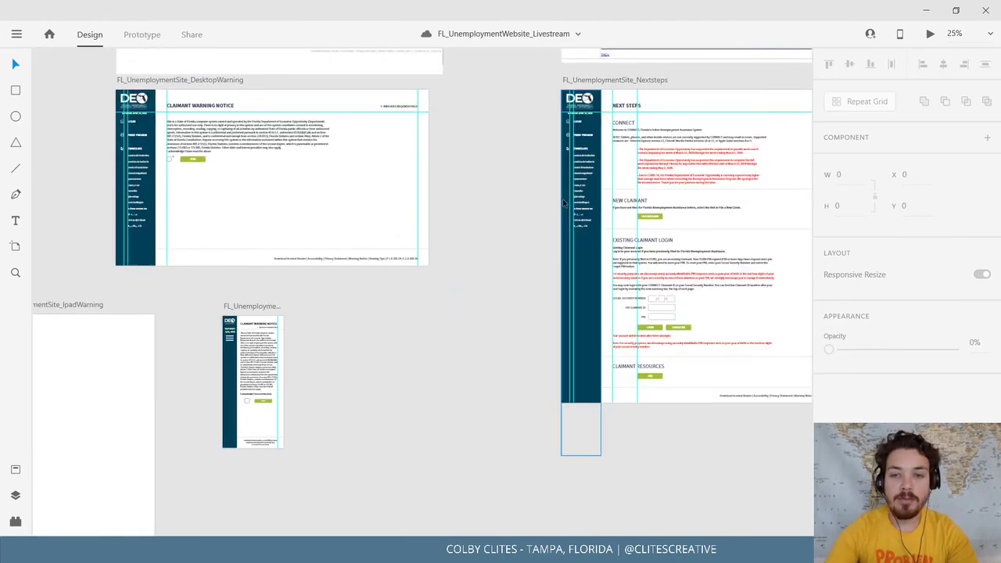
left_click_drag(501, 209, 39, 328)
left_click_drag(600, 248, 561, 270)
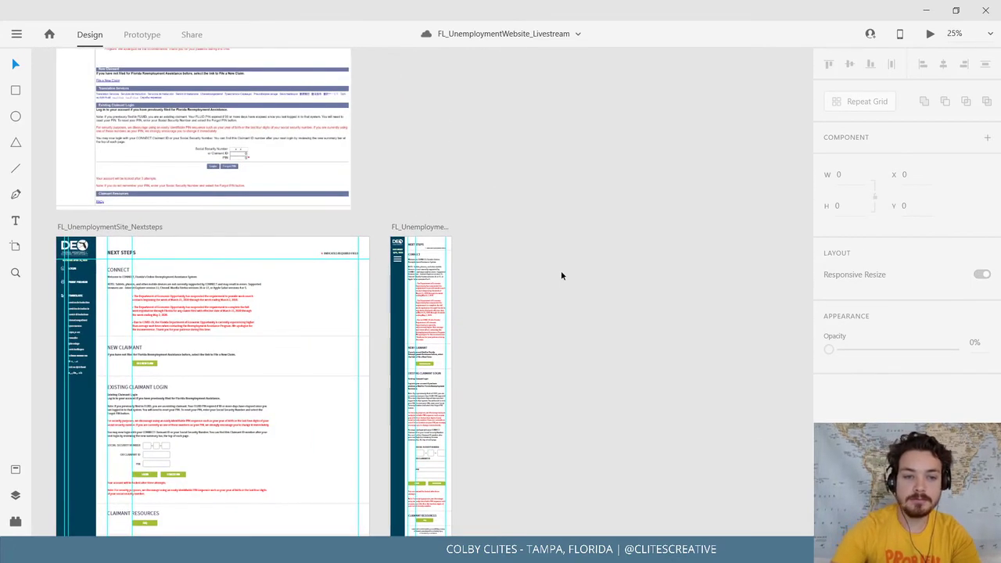
left_click_drag(642, 279, 107, 278)
scroll(575, 311, "right", 2)
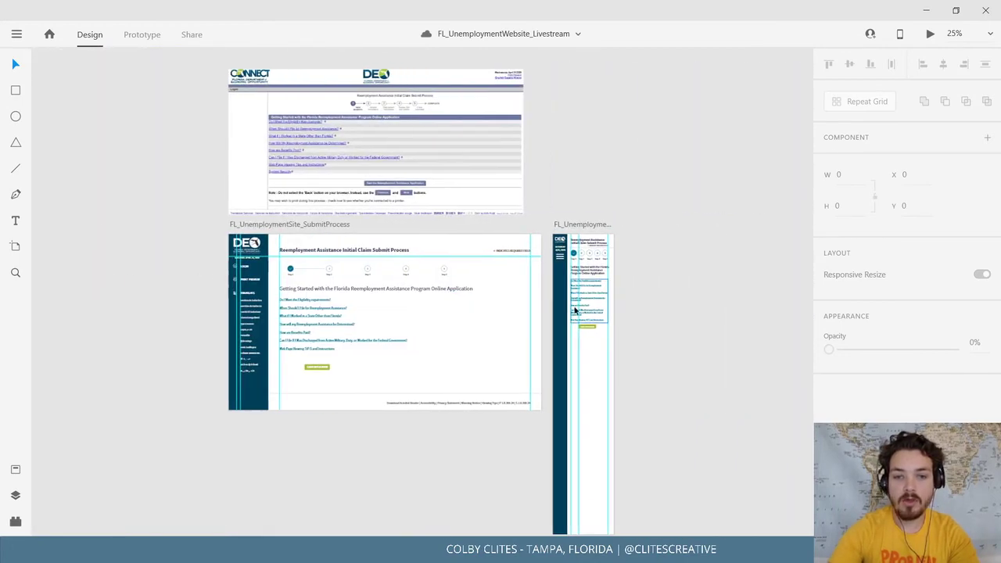
scroll(573, 313, "up", 5)
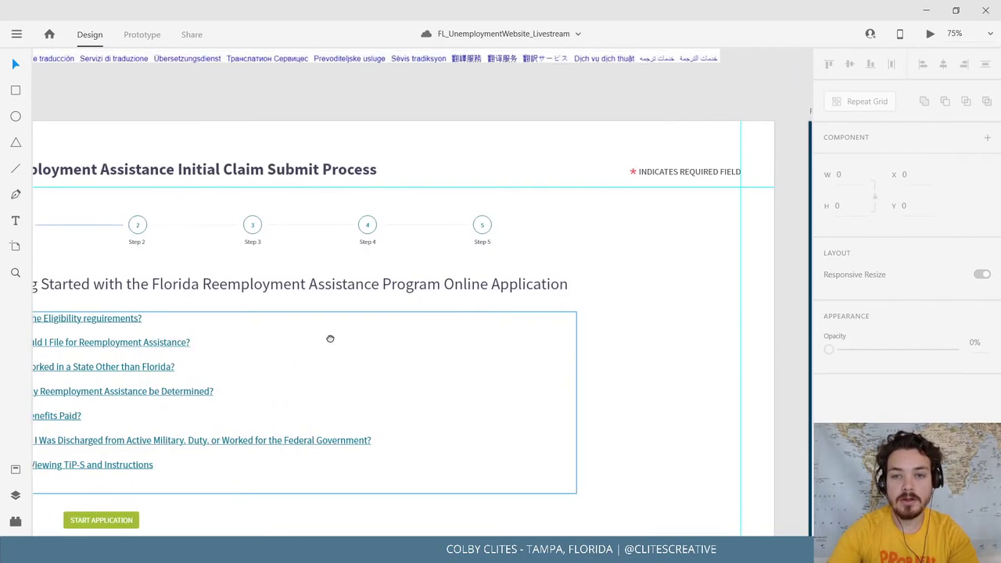
scroll(88, 347, "right", 5)
left_click_drag(88, 348, 642, 319)
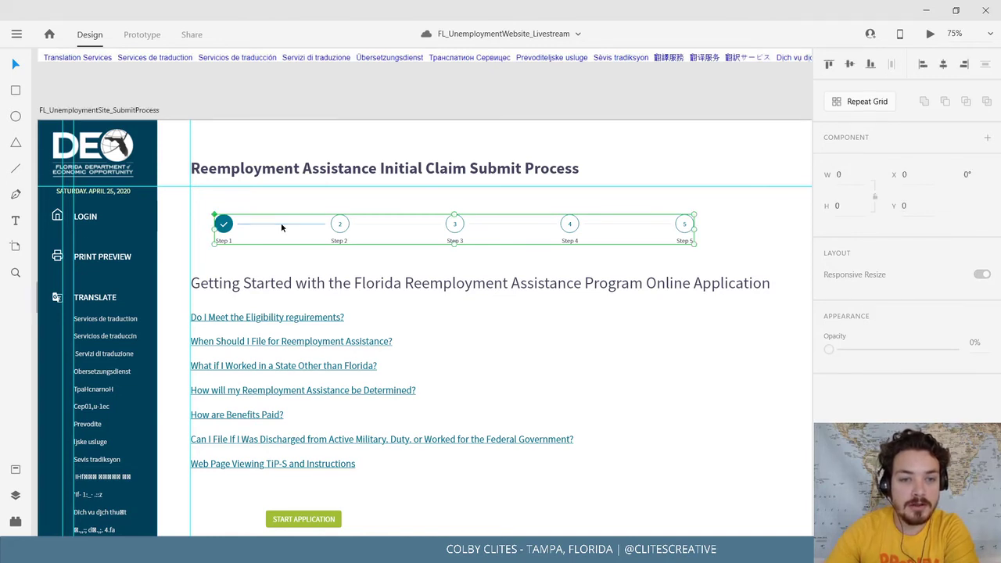
double_click(281, 223)
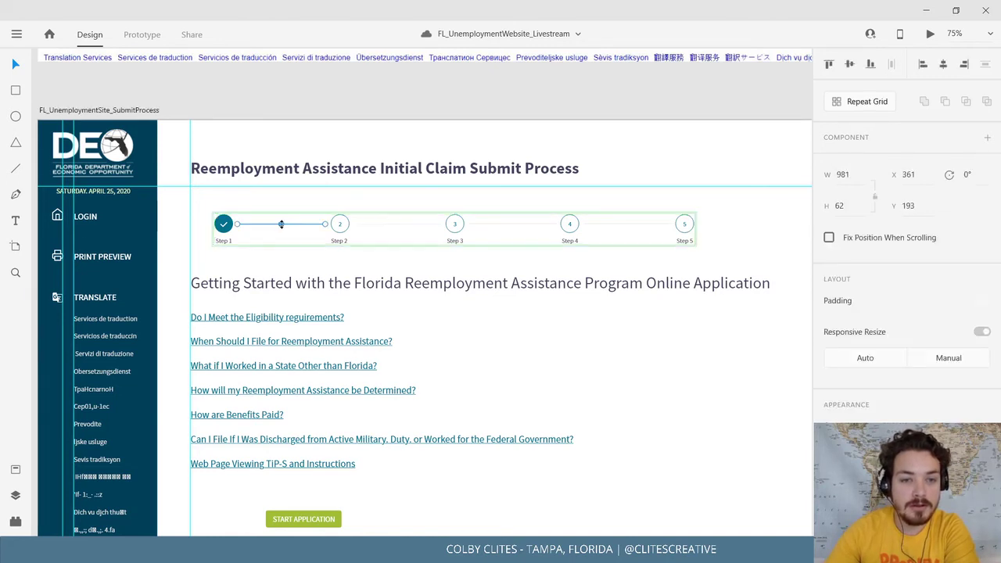
left_click(355, 137)
left_click(281, 246)
Paste the connector line onto the Getting Started phone artboard and shorten it to about 11.3 px.
left_click_drag(669, 283, 108, 290)
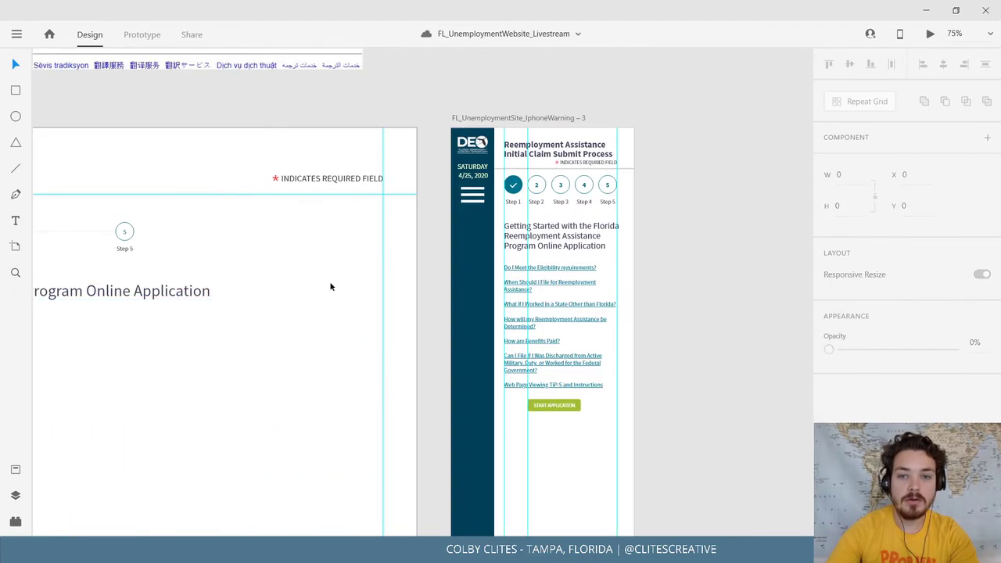
left_click_drag(585, 302, 496, 324)
key("ctrl+plus")
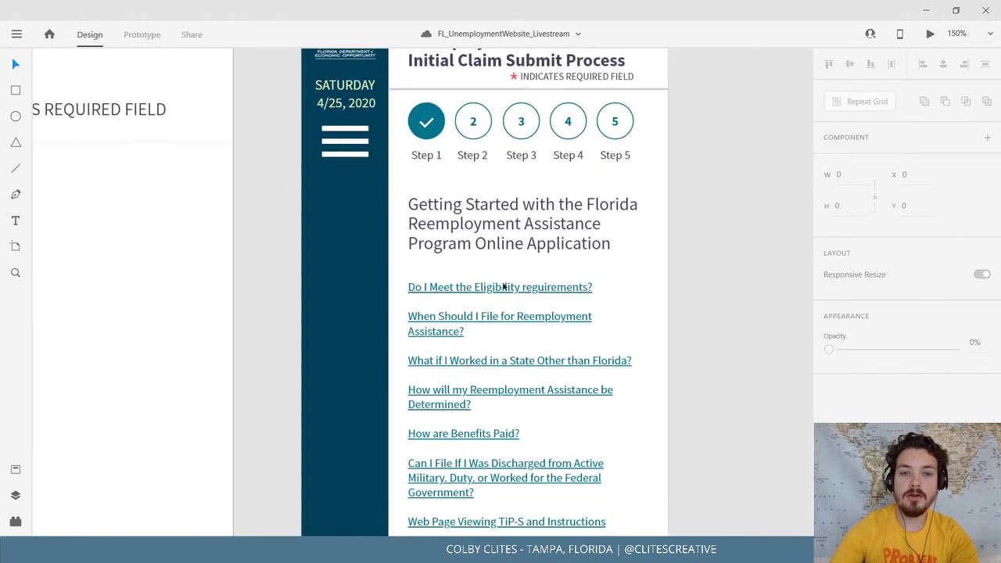
left_click_drag(463, 259, 377, 426)
left_click(320, 163)
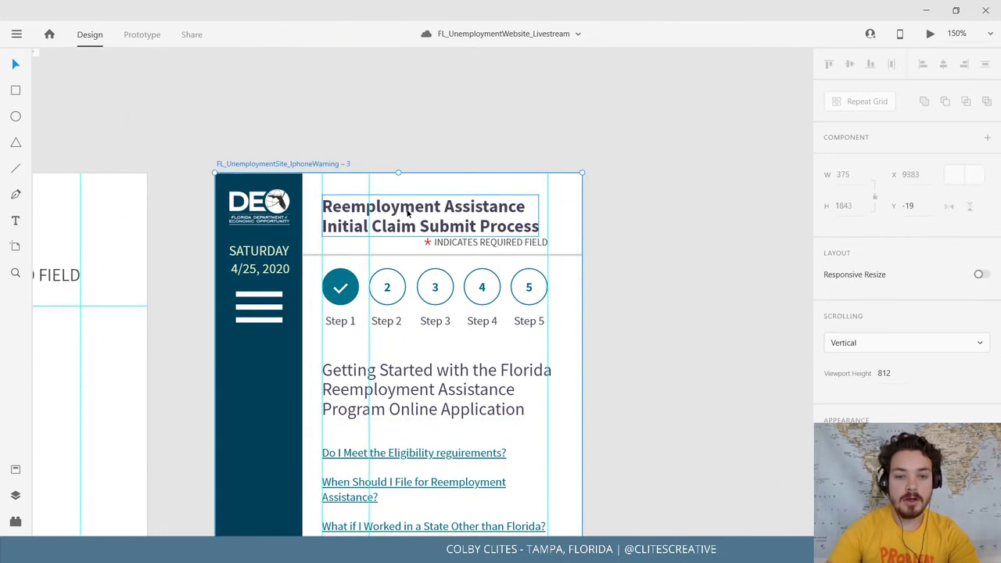
left_click(477, 355)
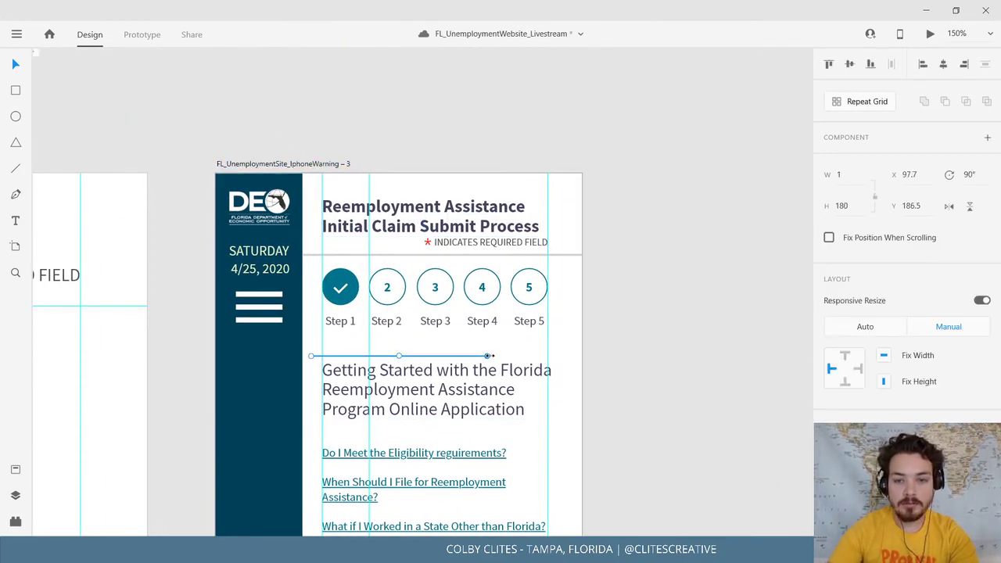
left_click_drag(489, 355, 420, 357)
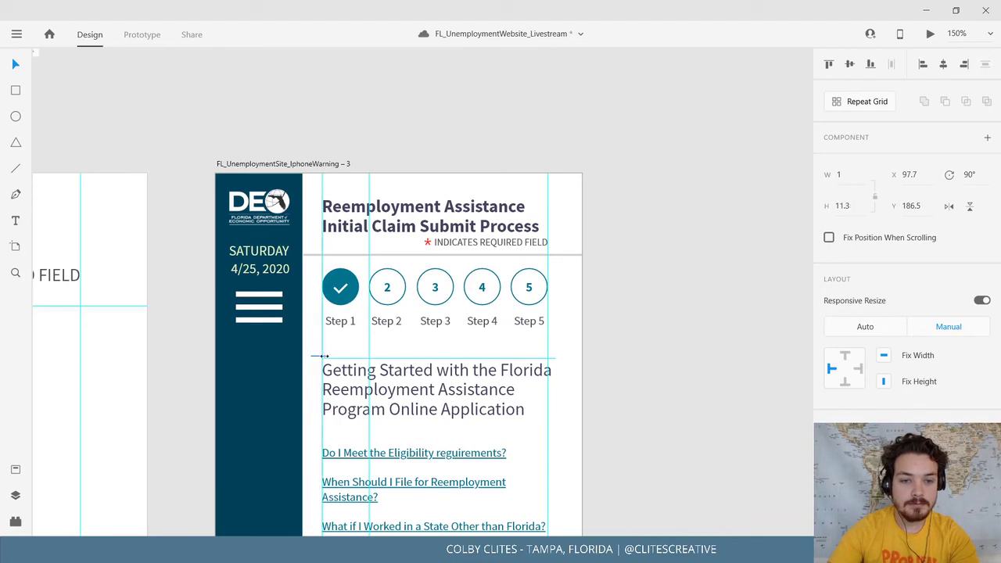
Move the connector line between the Step 1 and Step 2 circles and shorten it to about 4.85 px to fit the gap.
key("ctrl+equal")
key("ctrl+equal")
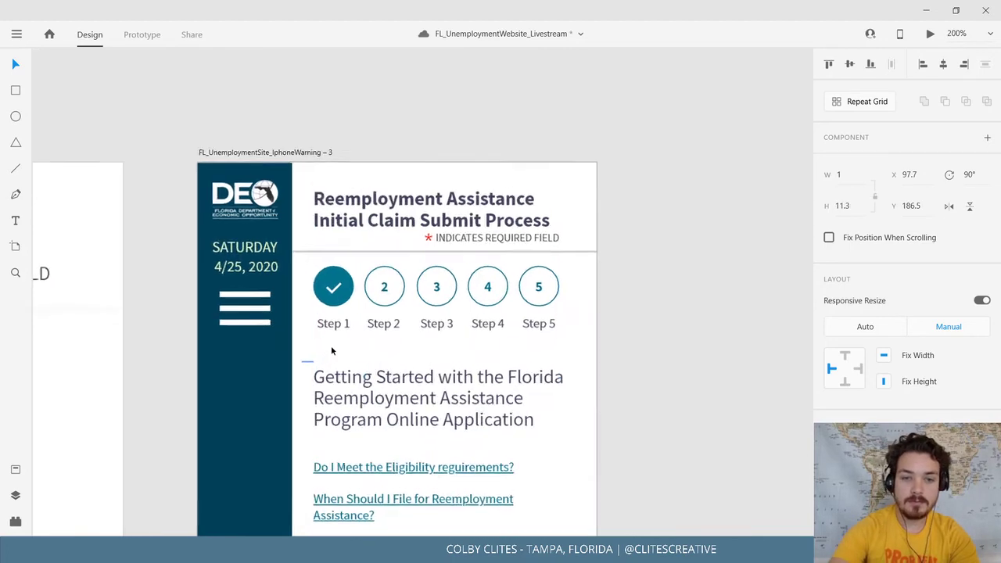
left_click_drag(315, 414, 328, 356)
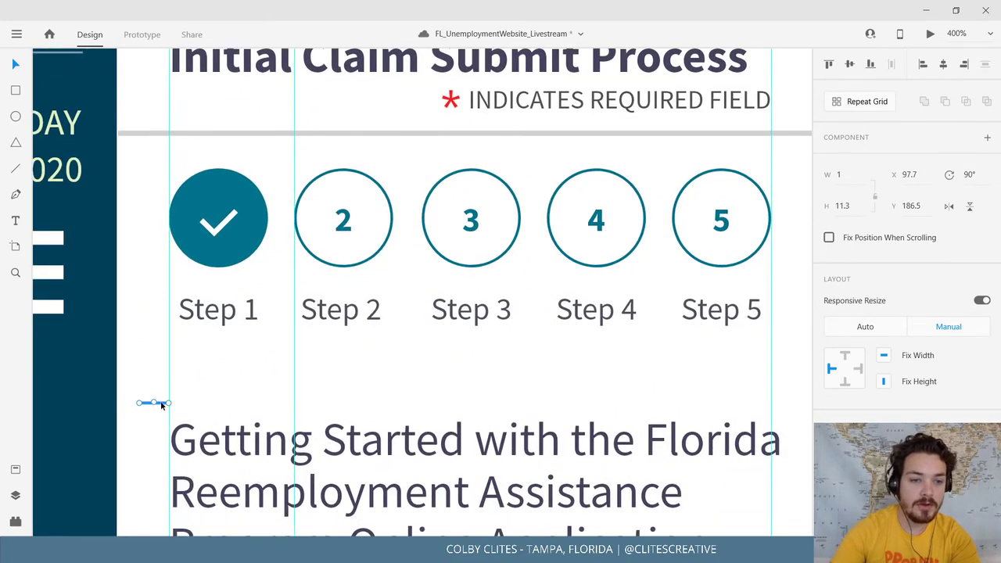
left_click_drag(162, 405, 299, 222)
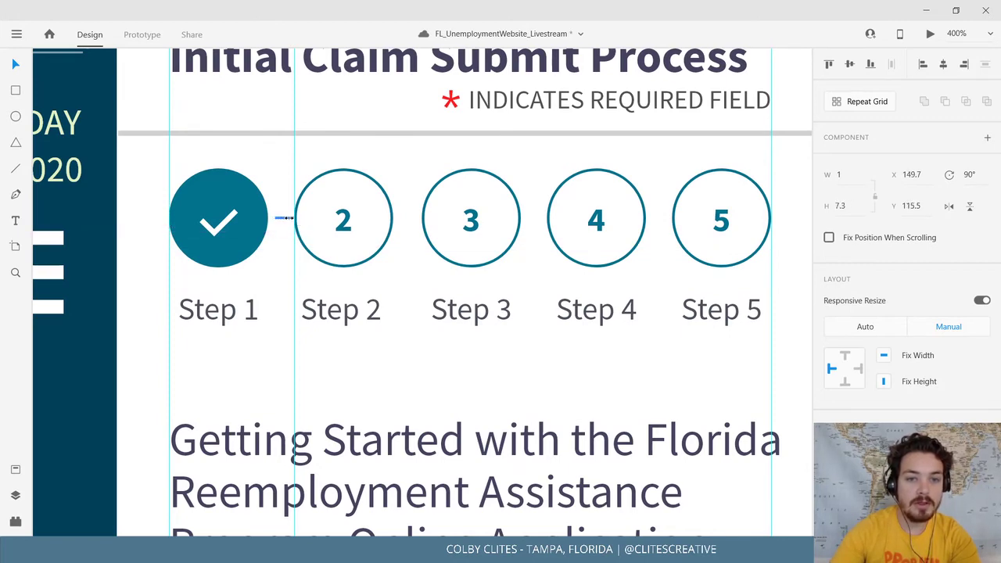
left_click(280, 354)
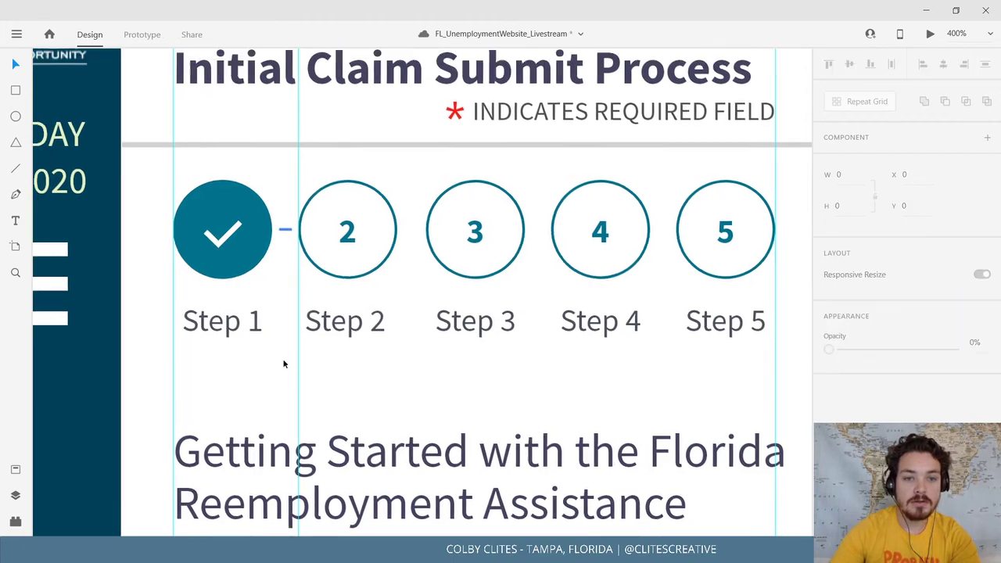
left_click(286, 233)
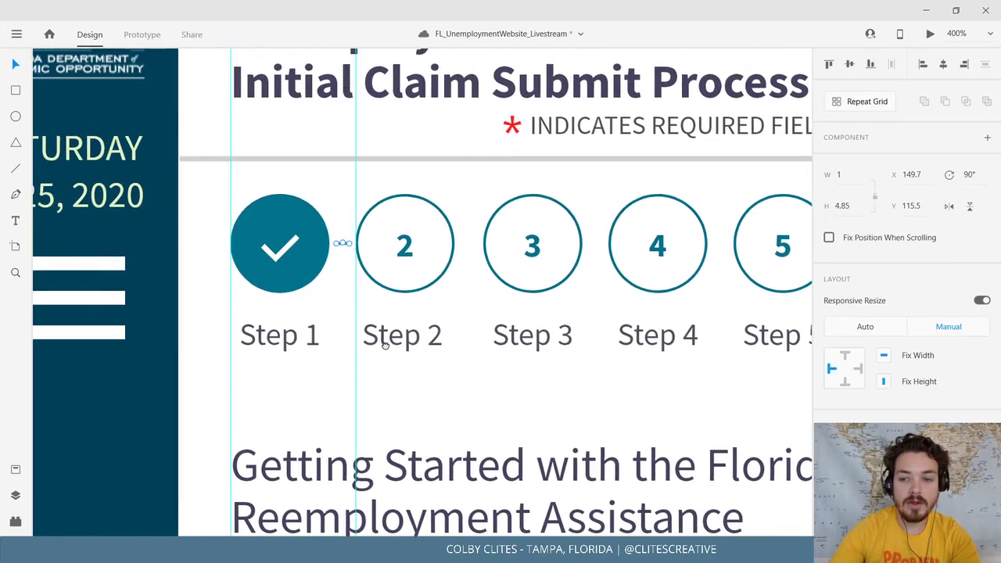
scroll(387, 341, "down", 5)
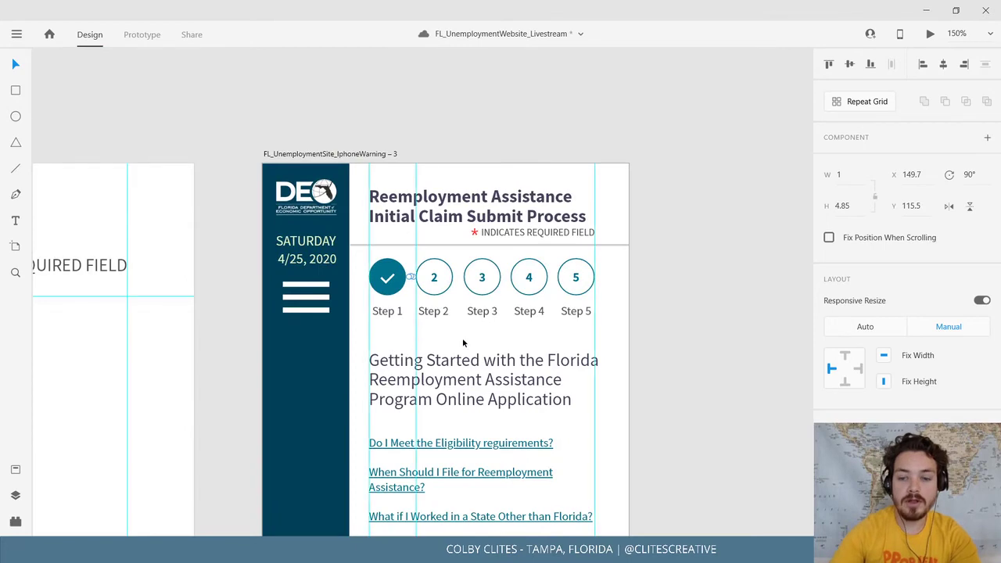
scroll(463, 342, "up", 5)
left_click_drag(502, 288, 364, 323)
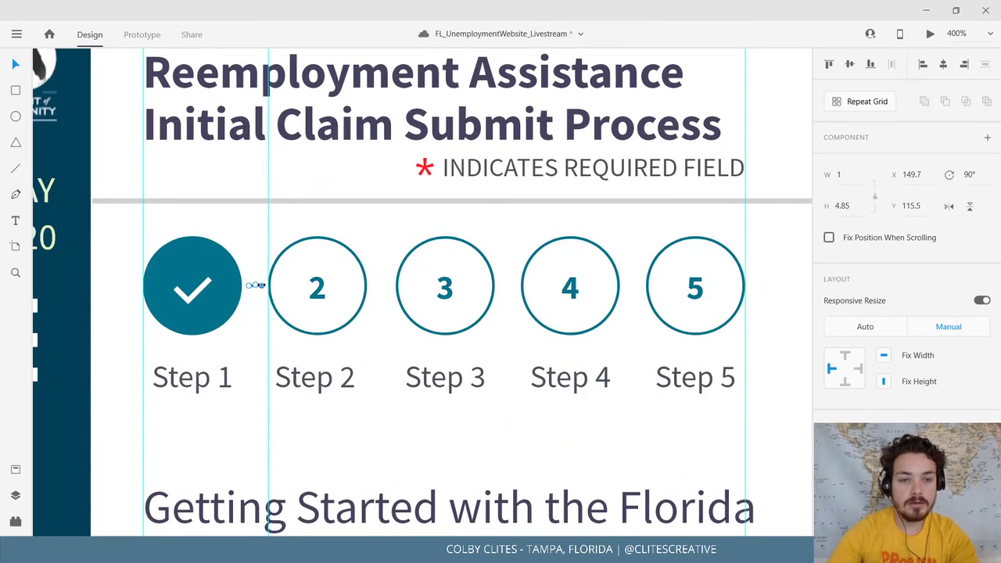
Duplicate the short connector line into the gap between the Step 2 and Step 3 circles on the phone artboard.
left_click_drag(256, 287, 319, 291)
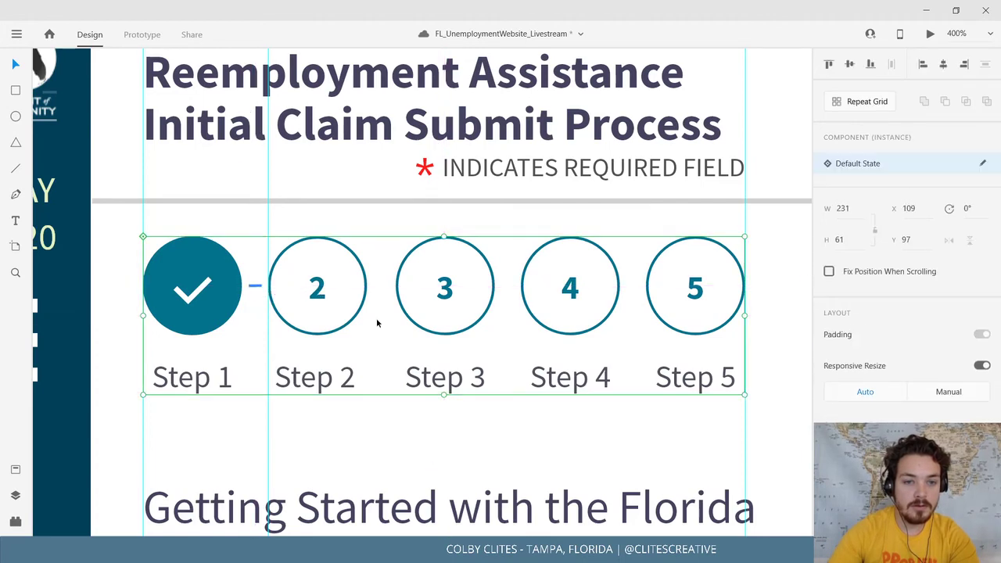
left_click_drag(377, 322, 437, 333)
scroll(436, 335, "up", 3)
left_click_drag(319, 316, 378, 298)
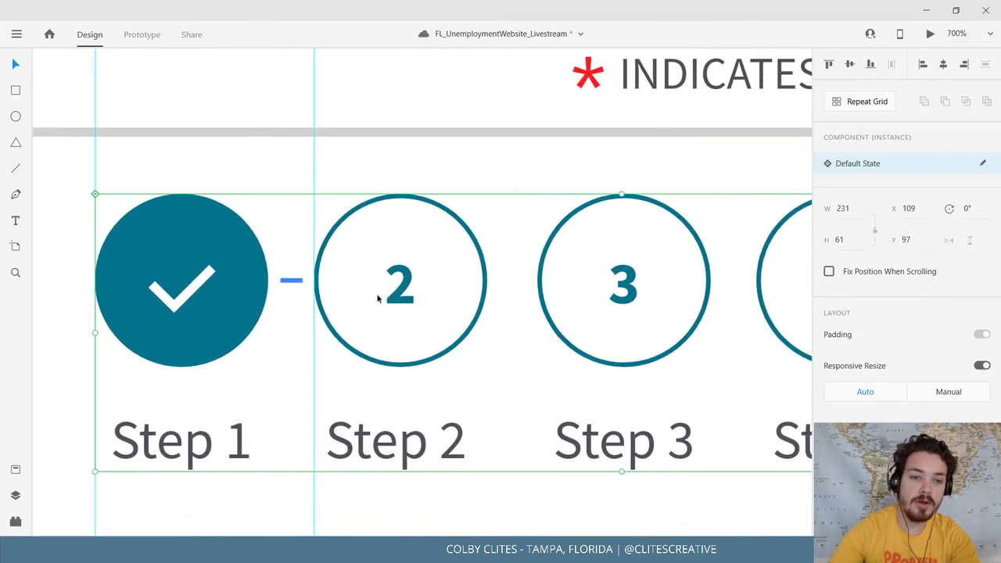
double_click(291, 282)
key("alt")
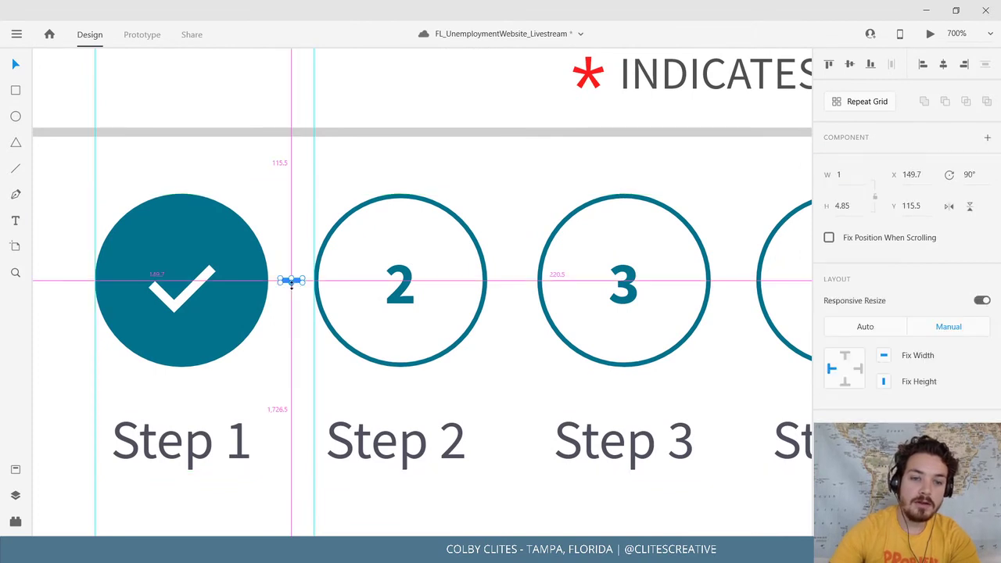
left_click_drag(301, 283, 516, 279)
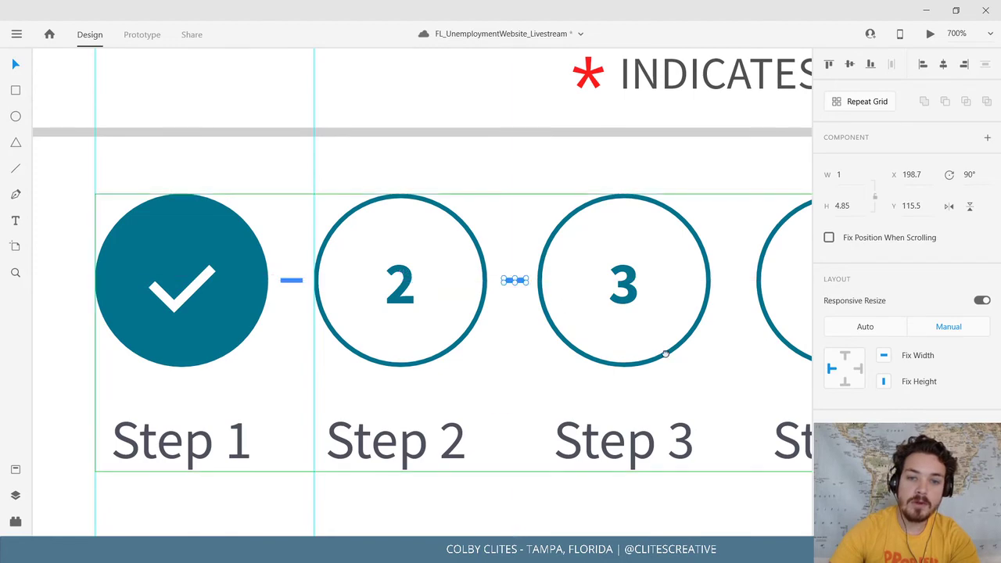
Place further copies of the connector line between Steps 3 and 4 and between Steps 4 and 5.
scroll(351, 329, "right", 10)
left_click_drag(91, 249, 528, 263)
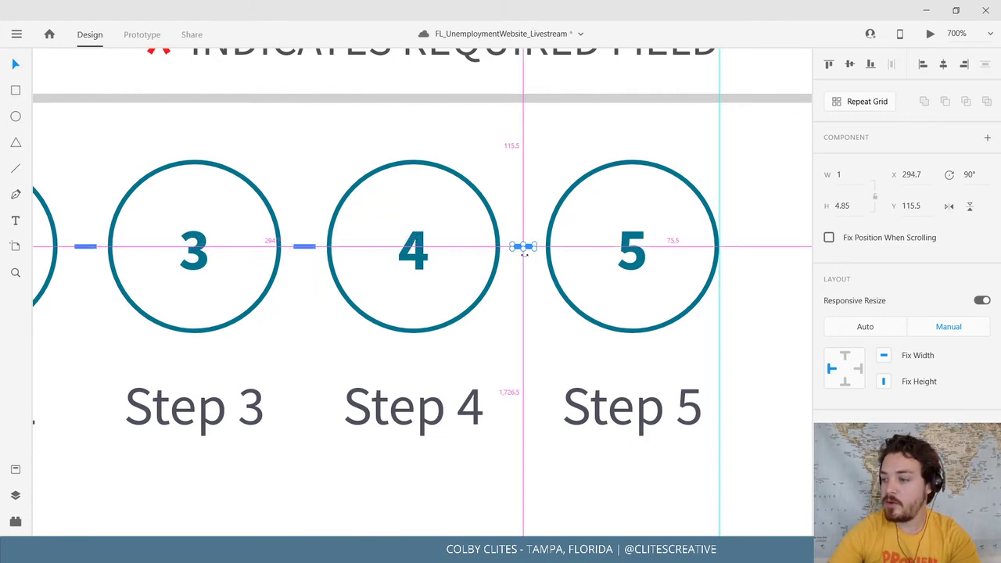
left_click(528, 182)
left_click_drag(395, 376, 723, 409)
key("ctrl+minus")
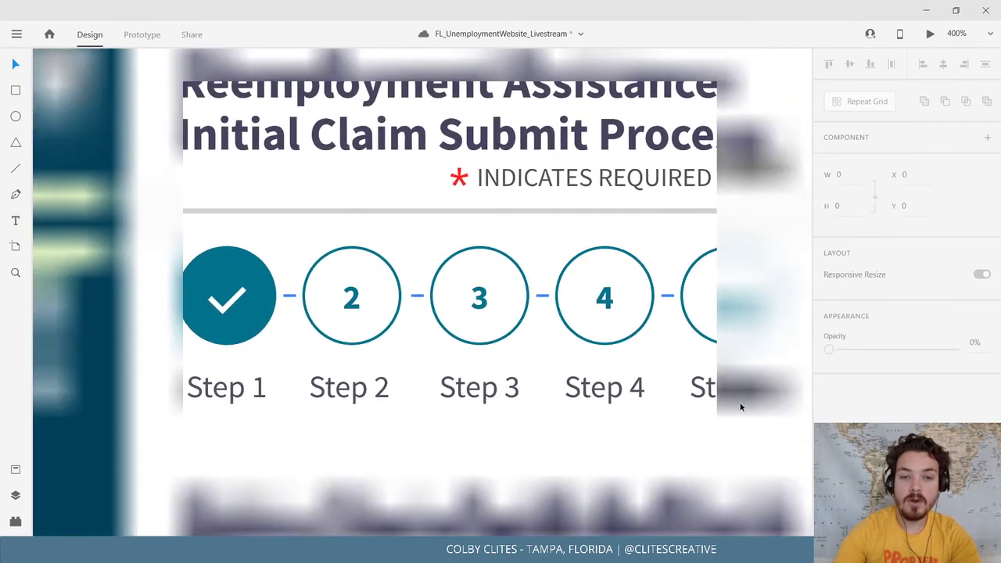
Save the document.
left_click_drag(236, 384, 484, 376)
scroll(485, 378, "down", 5)
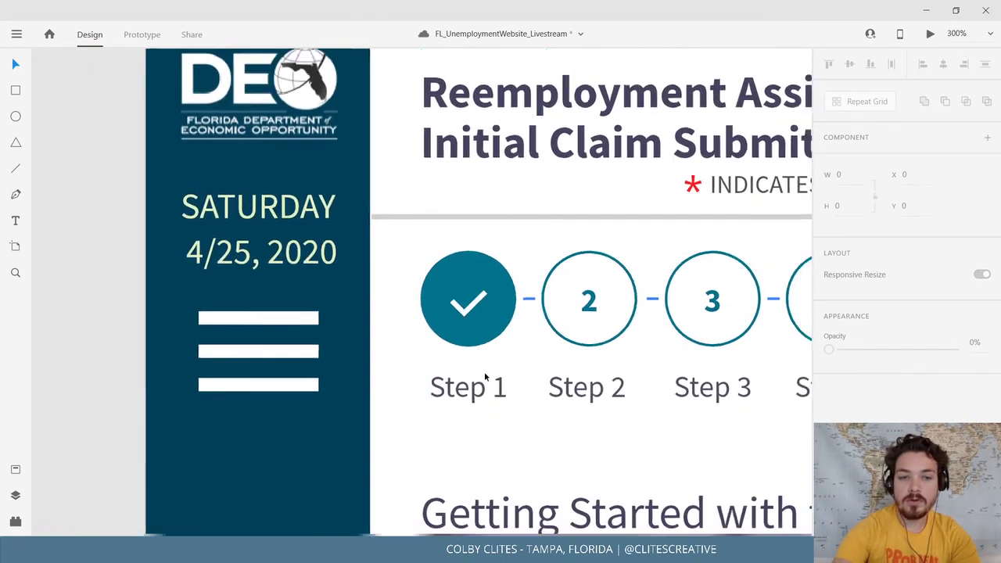
scroll(261, 315, "left", 5)
scroll(416, 324, "left", 5)
scroll(415, 323, "down", 2)
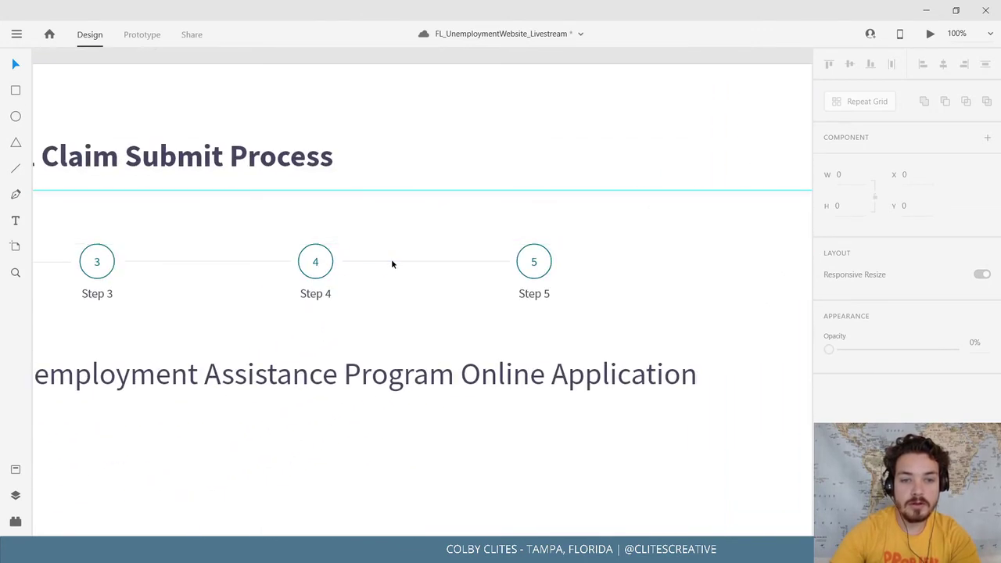
left_click(16, 33)
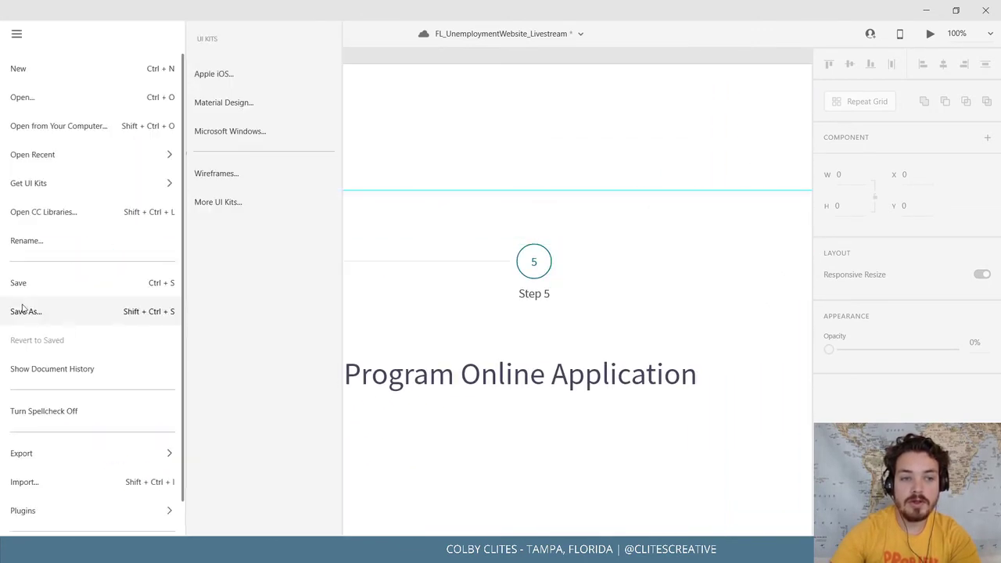
left_click(33, 285)
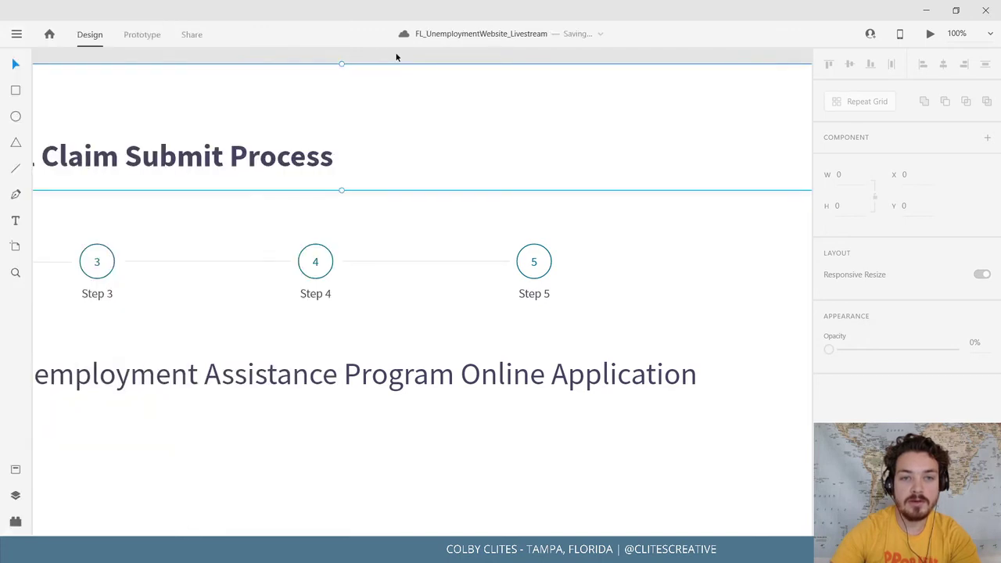
left_click(413, 54)
Copy the border color's hex code from the desktop connector line between Step 4 and Step 5.
scroll(409, 267, "up", 1)
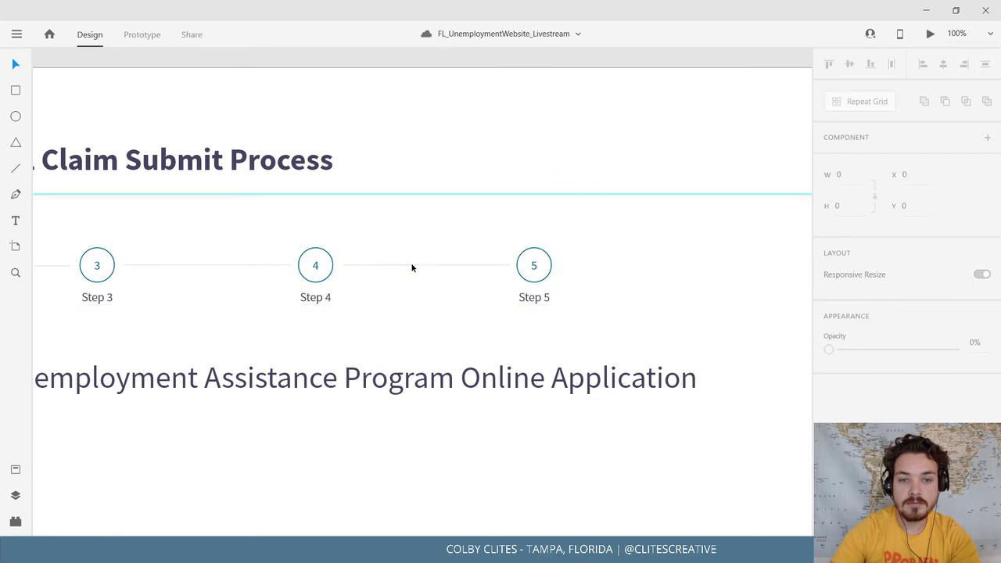
double_click(410, 265)
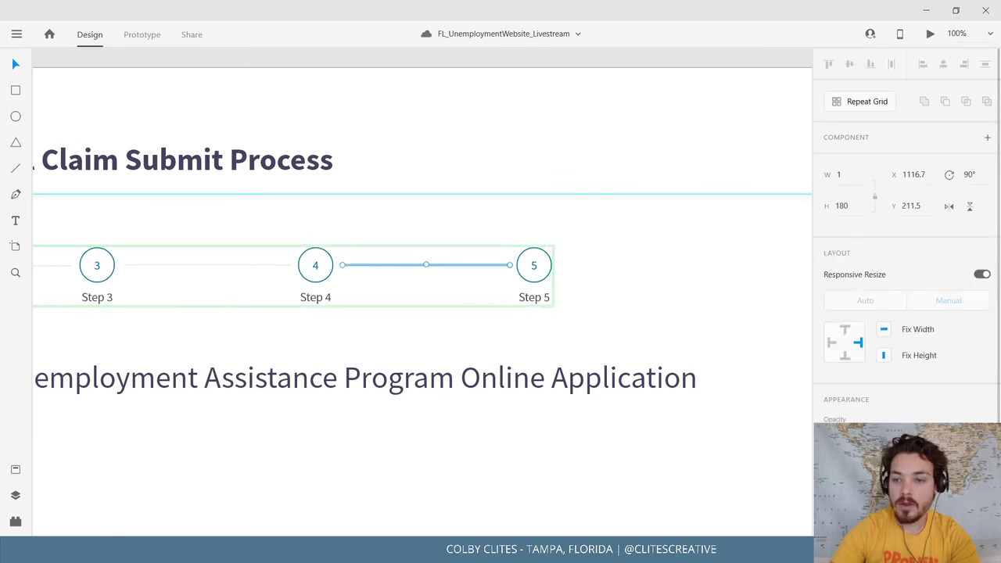
scroll(907, 391, "down", 3)
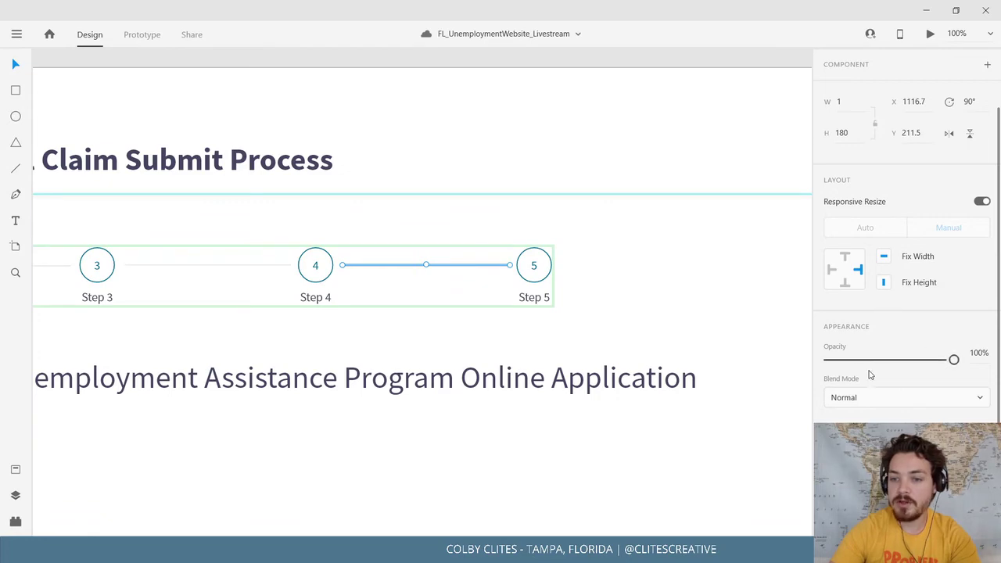
left_click(848, 452)
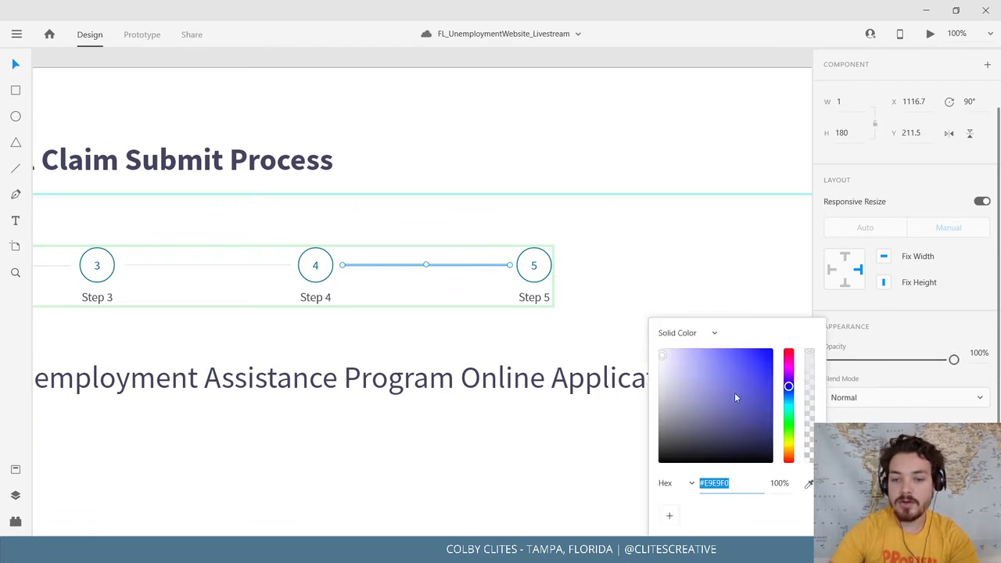
left_click(696, 161)
Set the border color of the phone artboard's connector line between Steps 2 and 3 to #E9E9F0 and add that color to the assets.
scroll(741, 295, "right", 10)
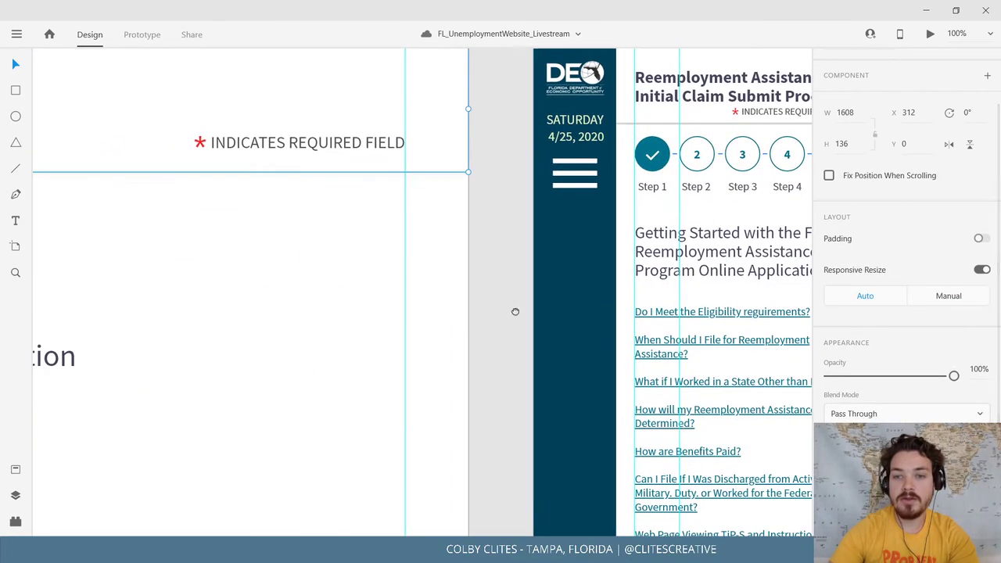
scroll(515, 311, "right", 8)
scroll(424, 374, "left", 2)
scroll(424, 374, "up", 5)
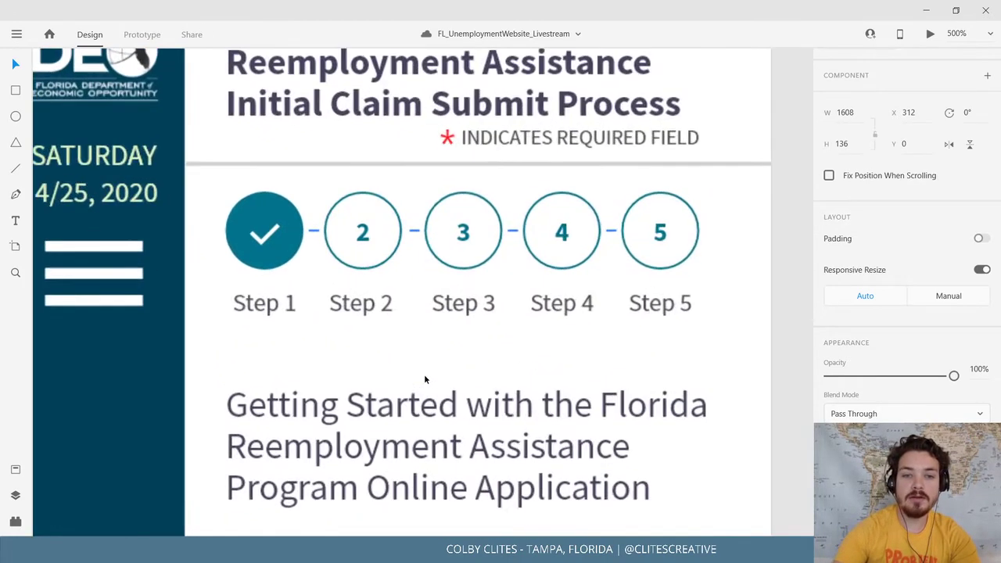
scroll(428, 326, "up", 1)
scroll(428, 326, "up", 4)
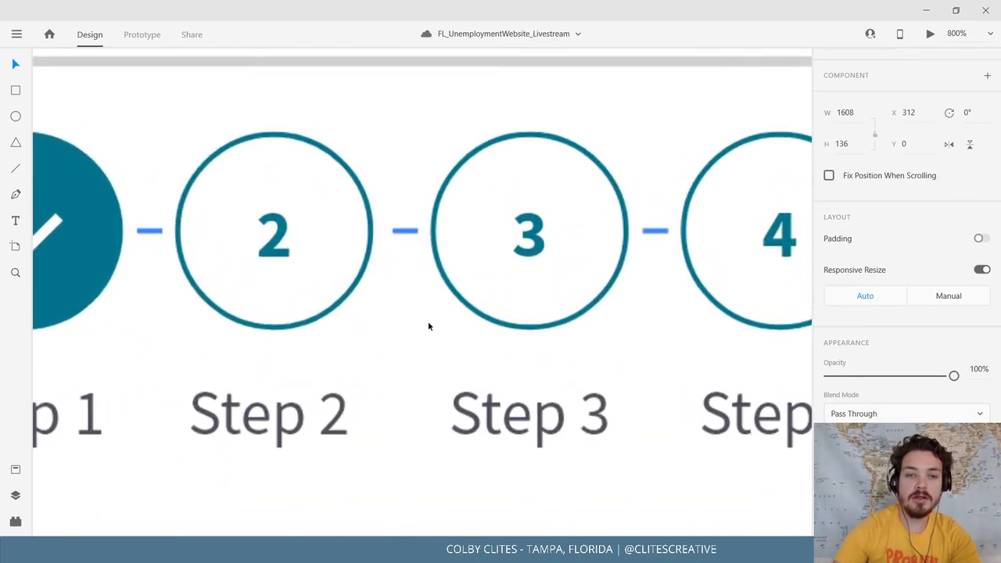
double_click(405, 231)
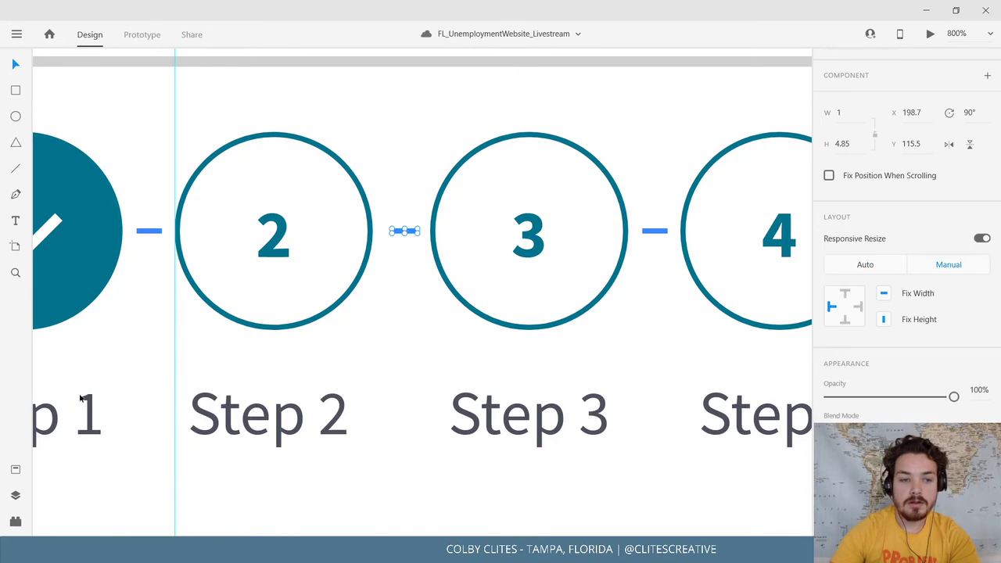
left_click(23, 473)
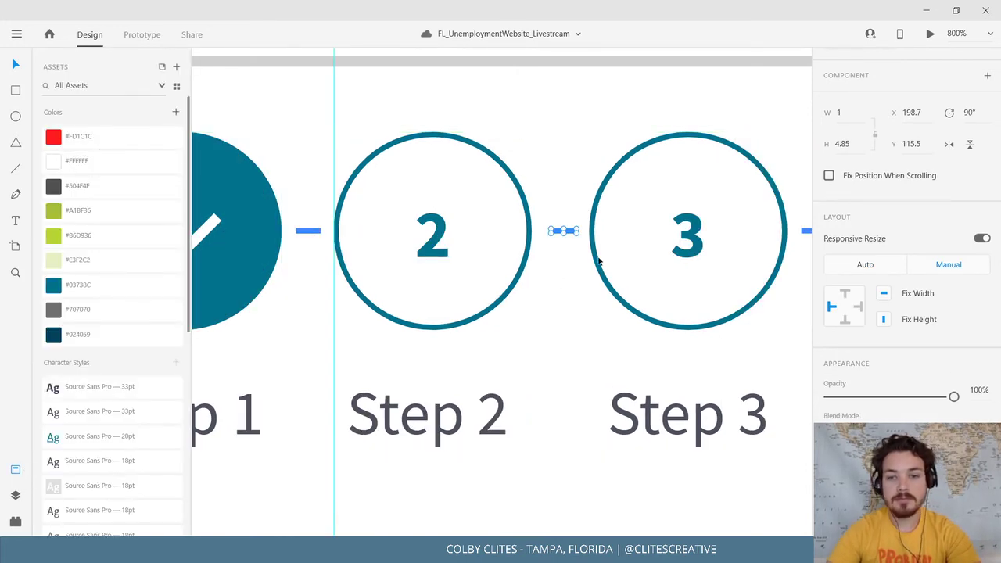
left_click(850, 465)
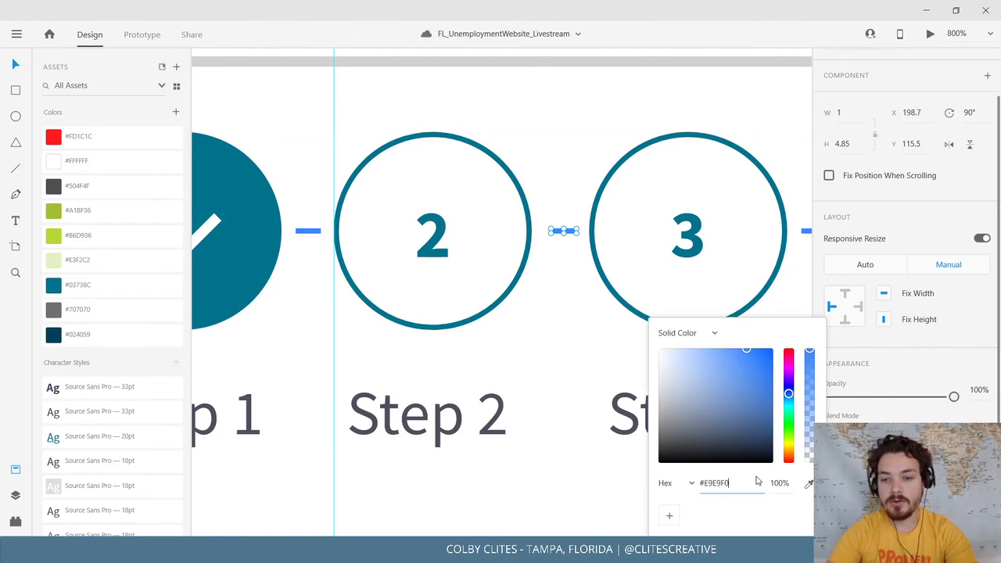
type("#E9E9F0")
key("Return")
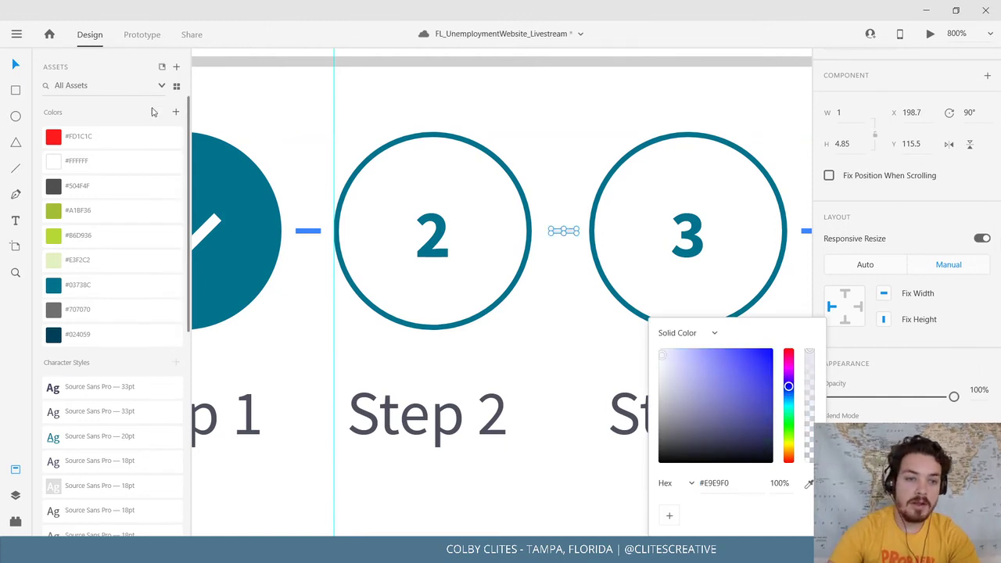
left_click(175, 112)
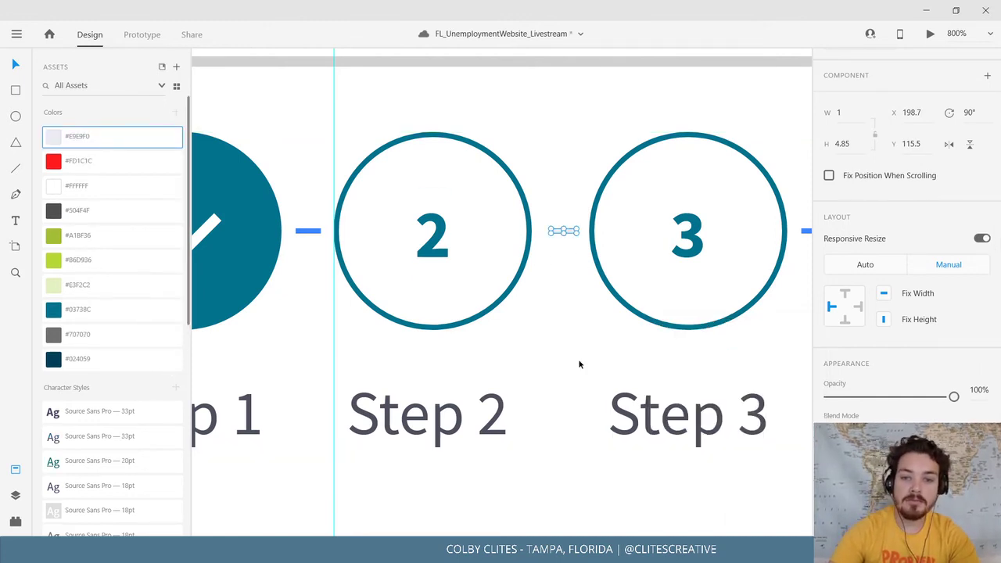
Apply the saved #E9E9F0 color to the phone artboard's connector lines between Steps 3 and 4 and between Steps 4 and 5.
left_click(608, 357)
left_click_drag(608, 358, 264, 373)
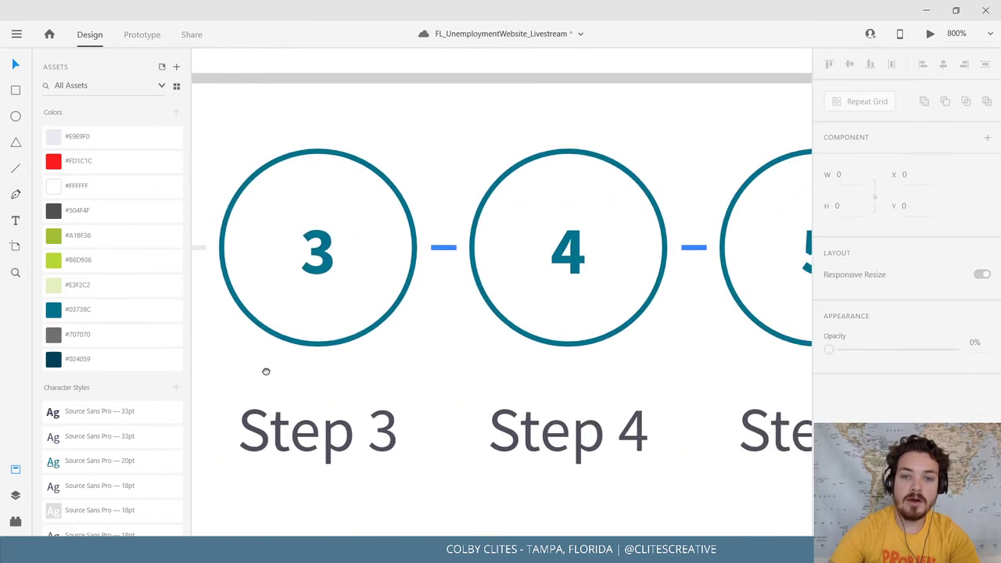
left_click(444, 248)
scroll(532, 310, "right", 5)
scroll(416, 310, "left", 2)
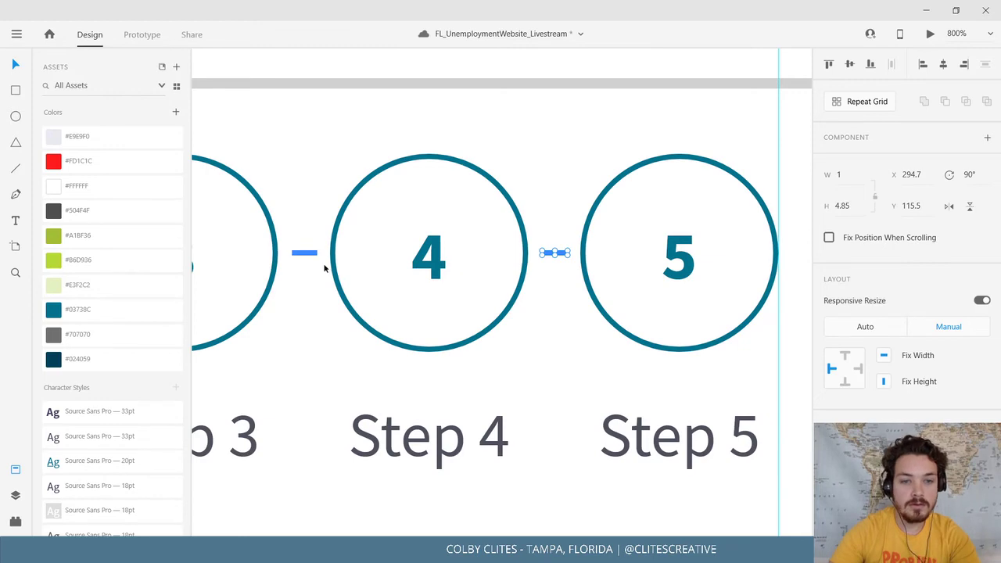
left_click(311, 255, "shift")
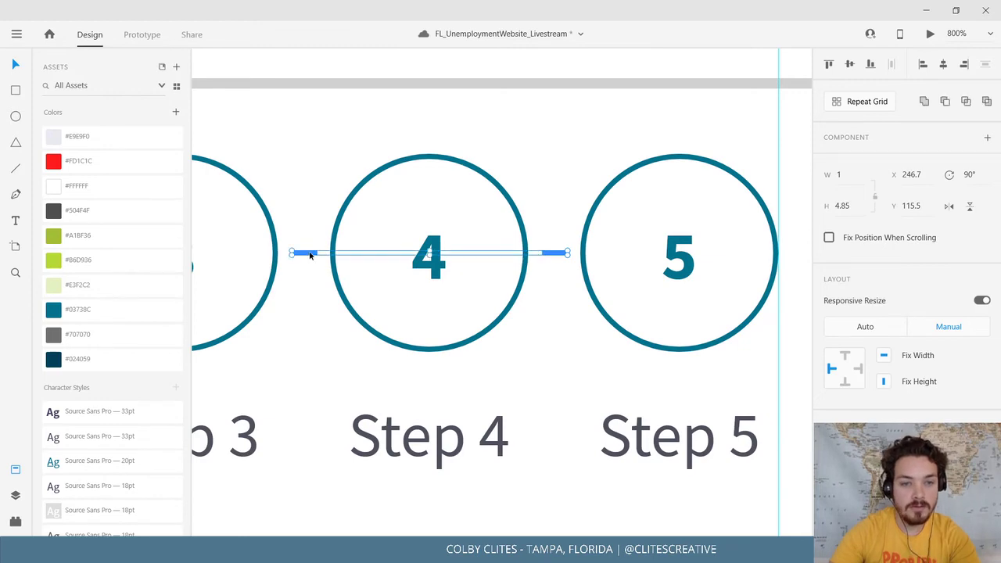
left_click(125, 145)
left_click(333, 362)
left_click_drag(291, 370, 516, 375)
key("ctrl+minus")
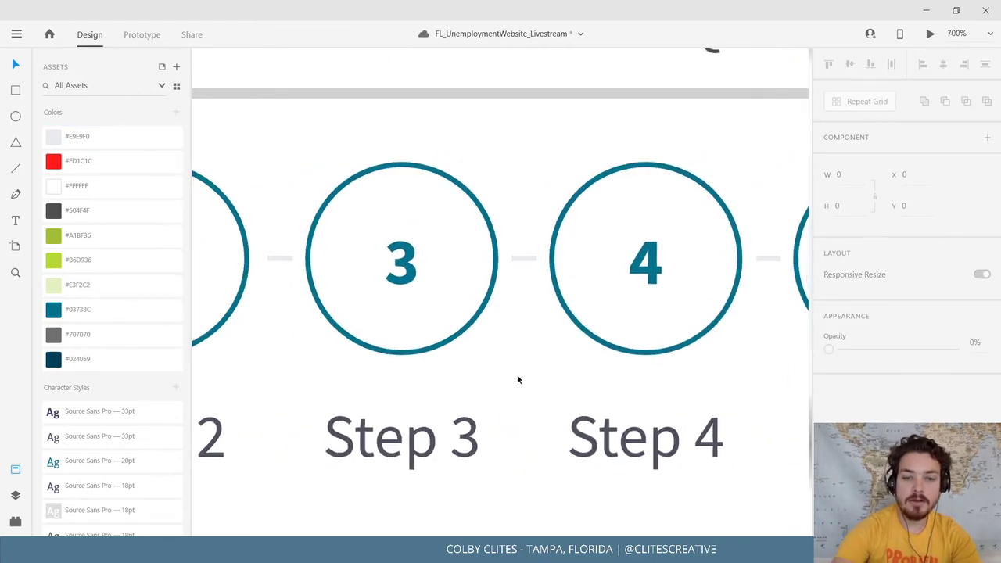
left_click(18, 469)
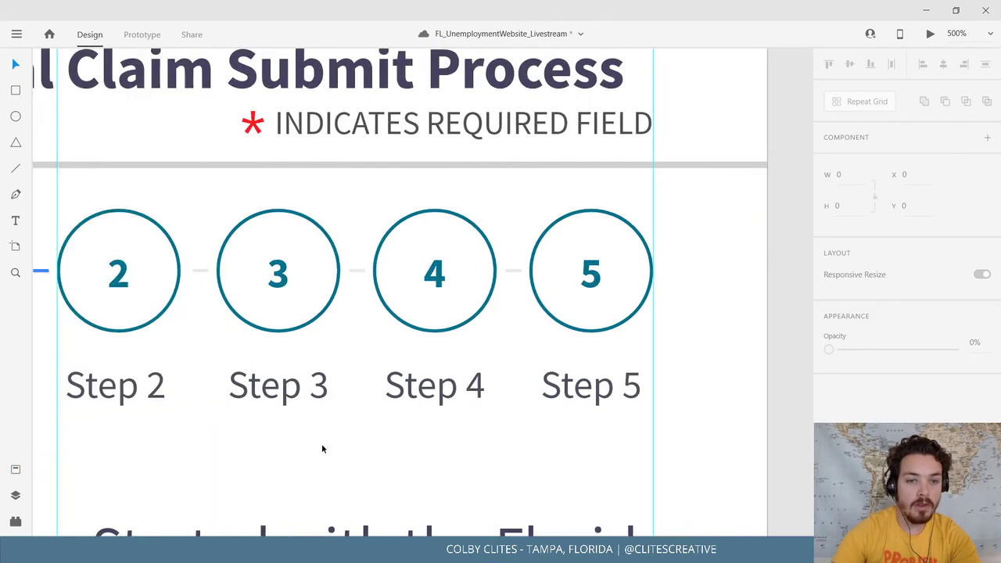
Examine the phone artboard's whole step tracker, checking its spacing, alignment and connector line colors.
left_click_drag(335, 452, 581, 411)
scroll(582, 408, "down", 3)
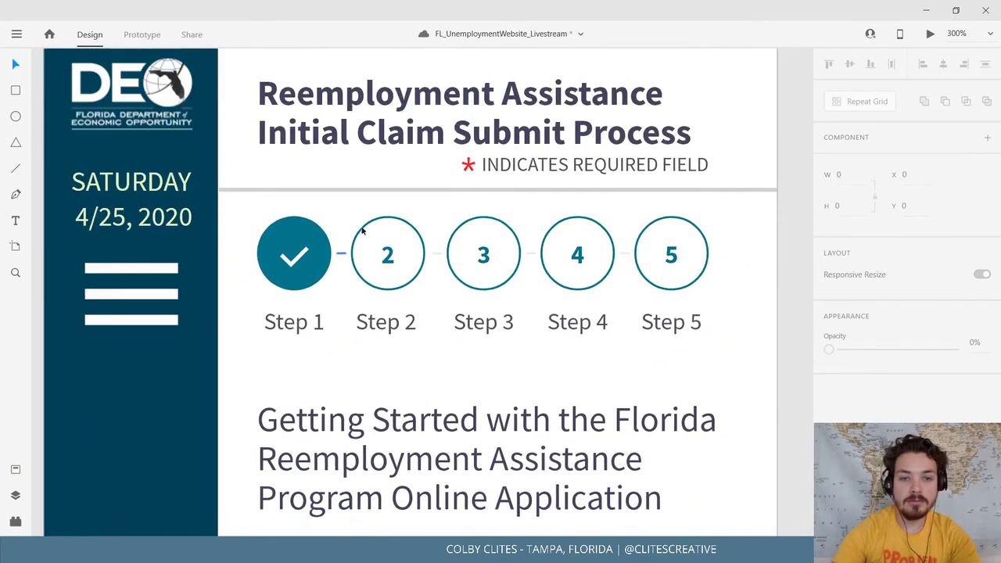
left_click_drag(476, 312, 470, 315)
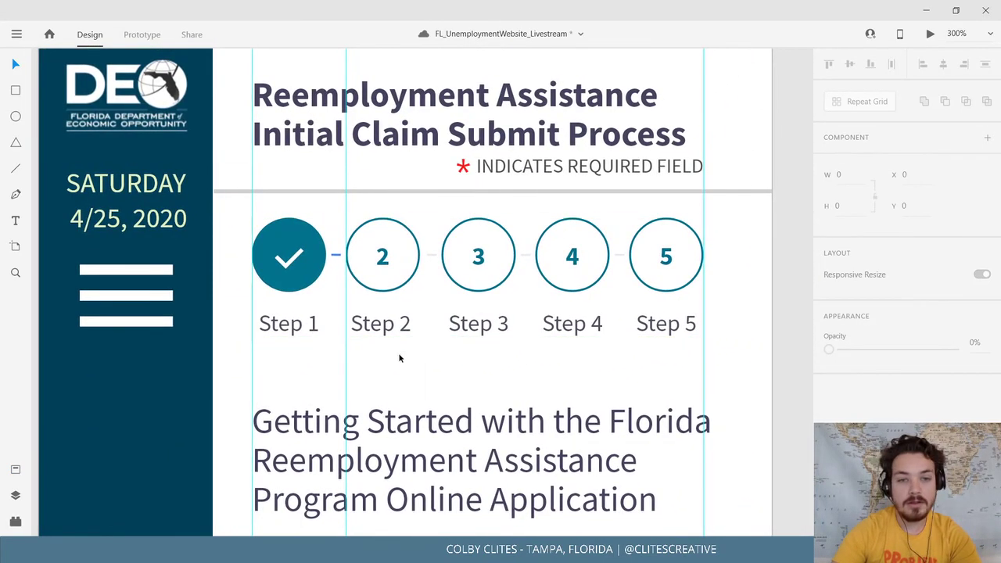
left_click_drag(389, 380, 382, 386)
scroll(383, 387, "right", 1)
scroll(382, 386, "up", 1)
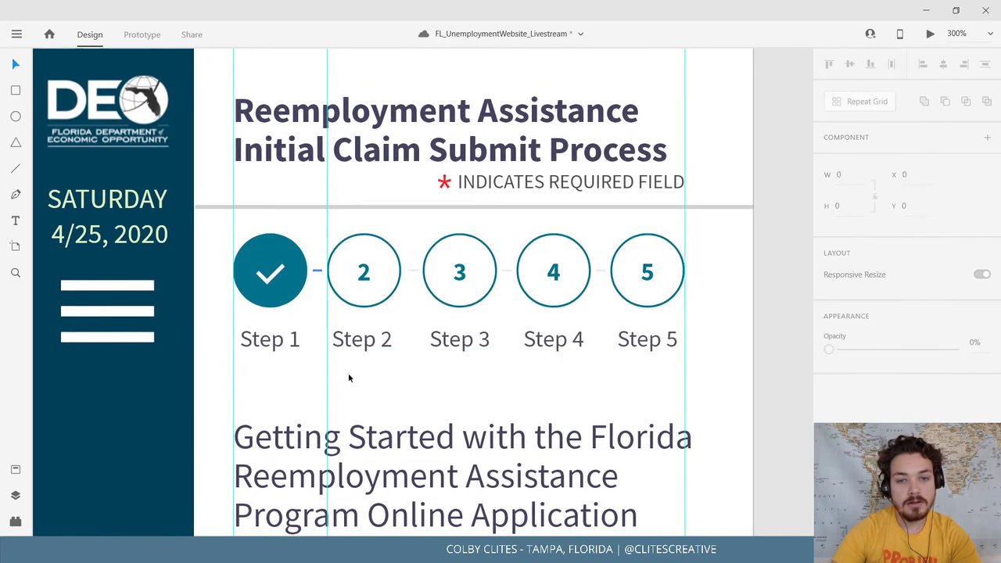
left_click_drag(212, 246, 720, 369)
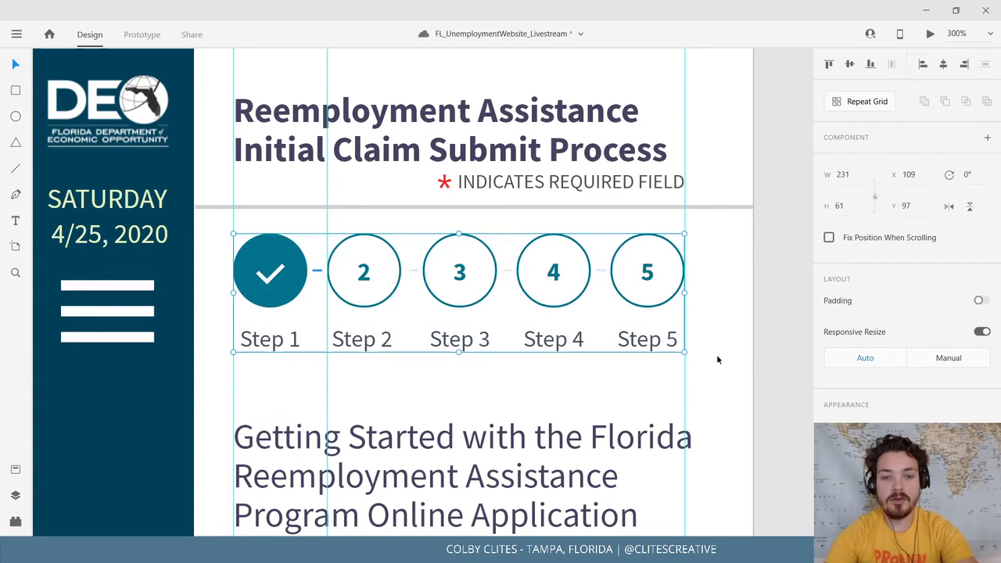
left_click(708, 370)
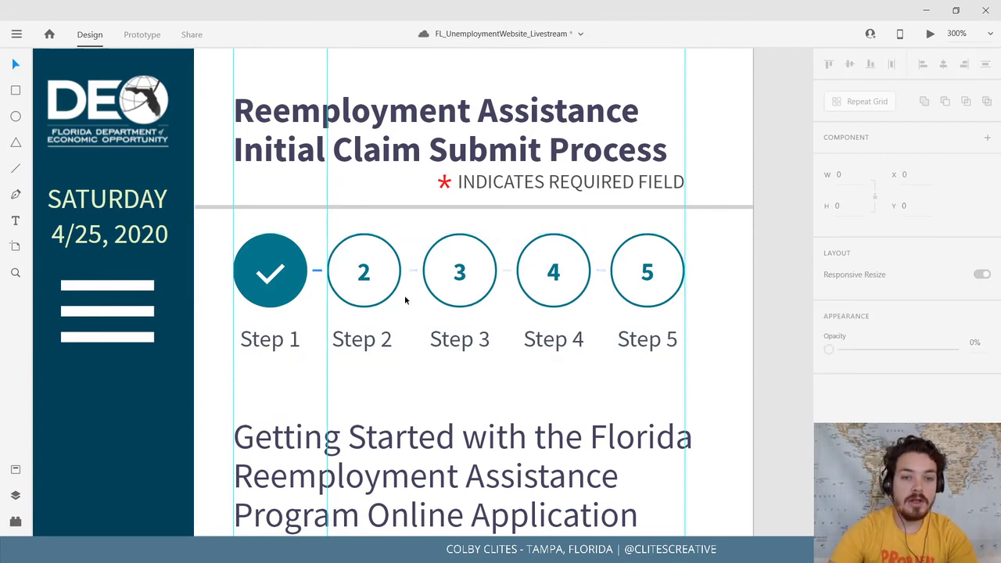
left_click_drag(305, 262, 344, 229)
key("ctrl+z")
left_click(709, 351)
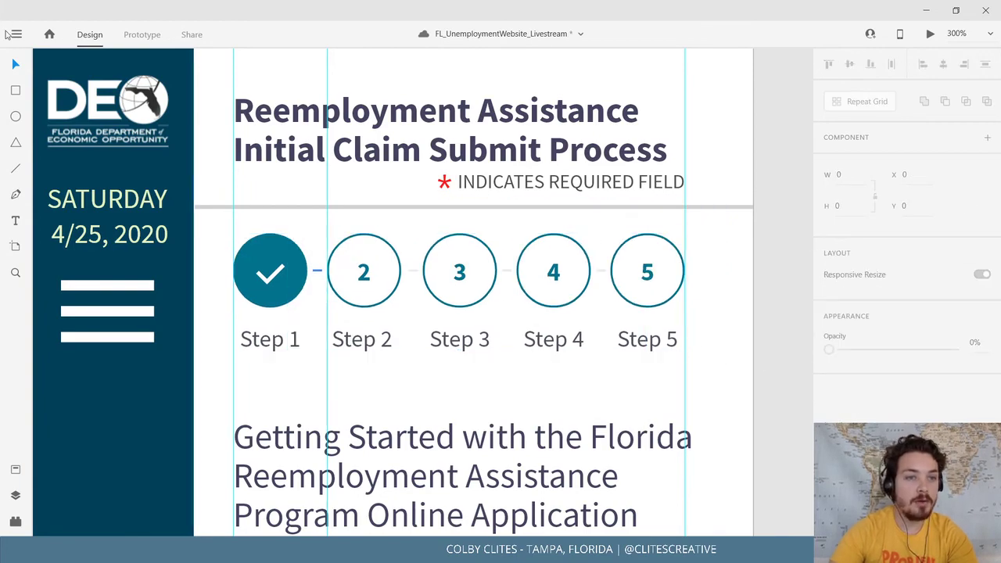
Save the document.
left_click(17, 33)
left_click(97, 280)
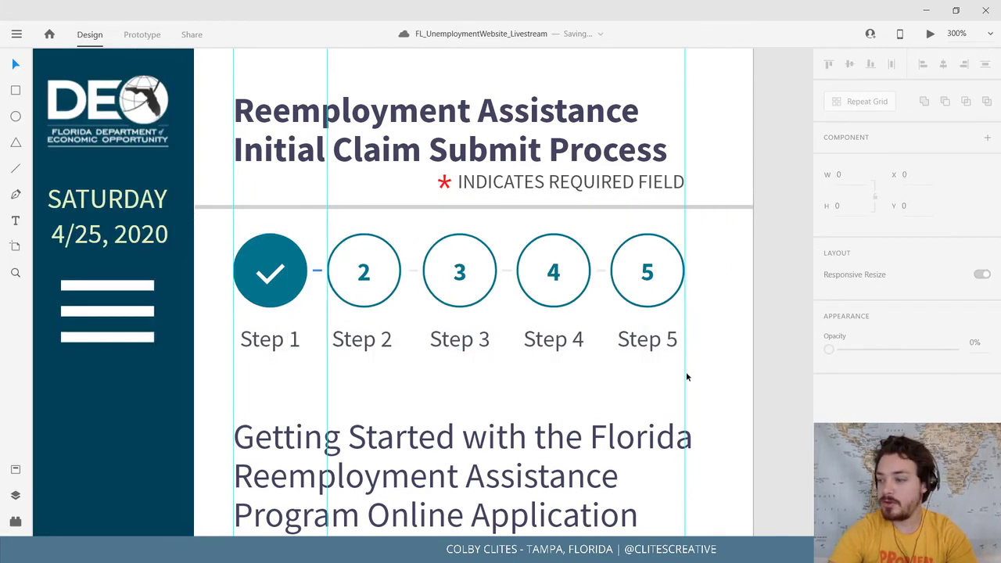
Copy the footer links and divider line from the "Next Steps" phone artboard.
key("ctrl+1")
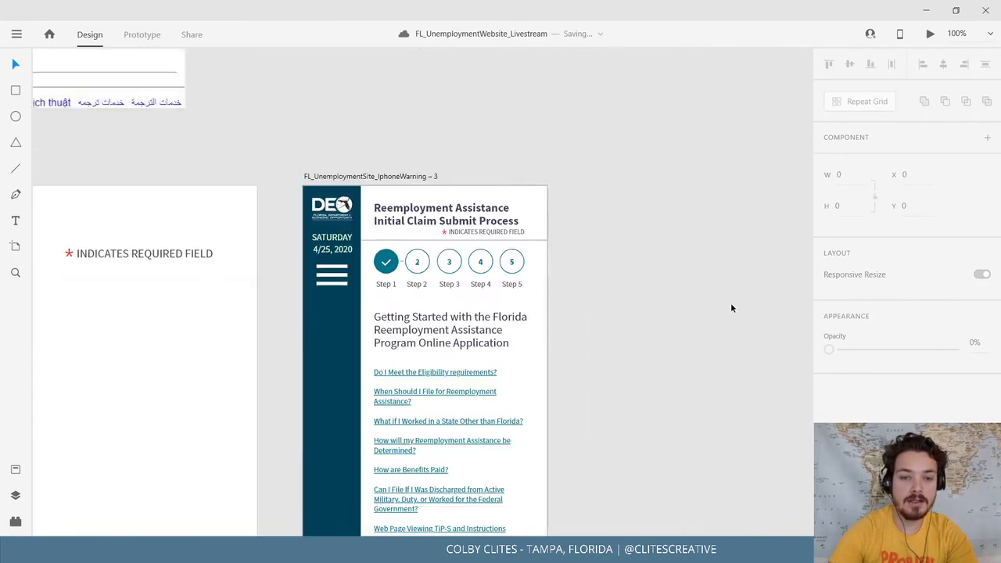
left_click_drag(645, 410, 639, 249)
left_click_drag(161, 330, 781, 290)
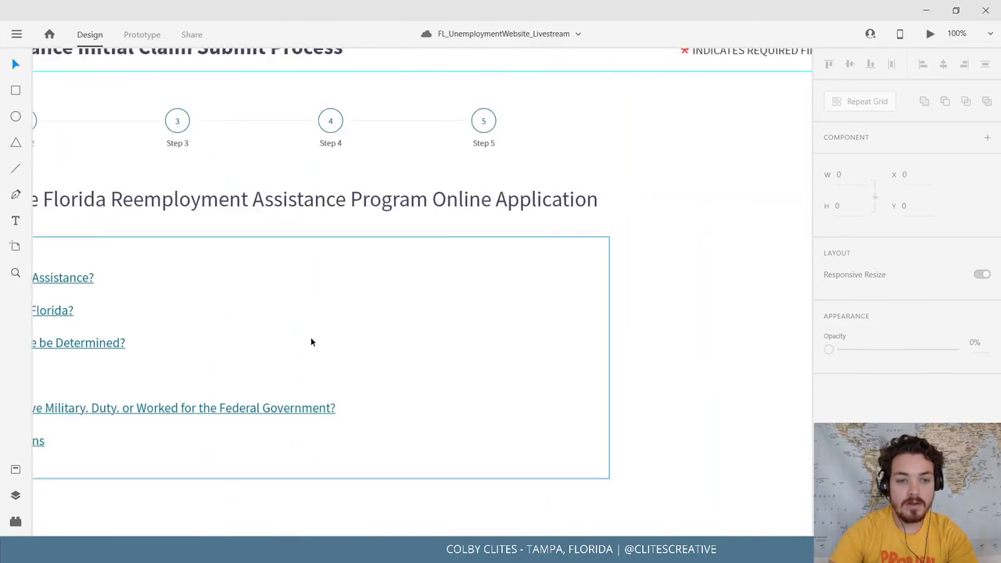
left_click_drag(303, 337, 556, 286)
key("ctrl+minus")
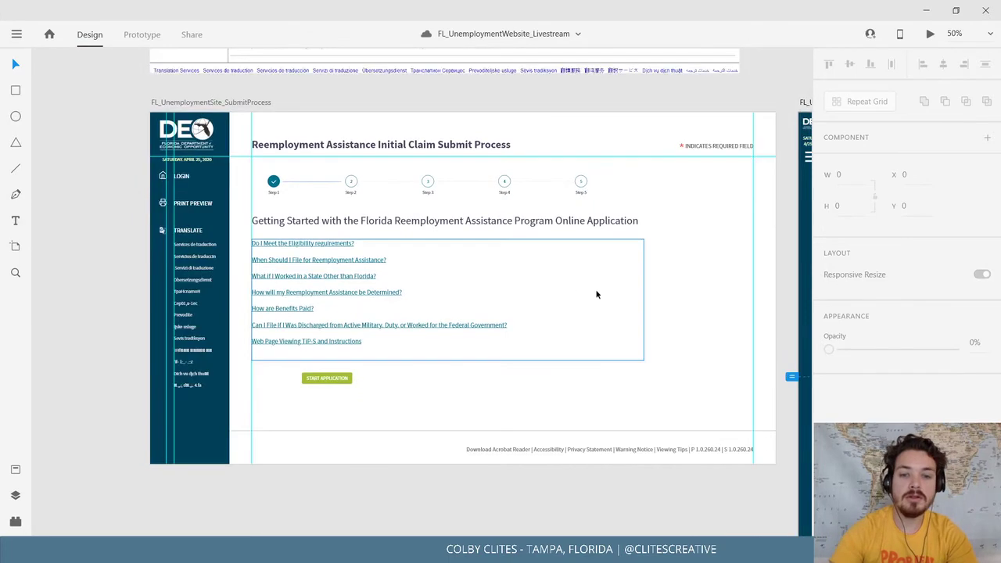
left_click_drag(710, 310, 328, 259)
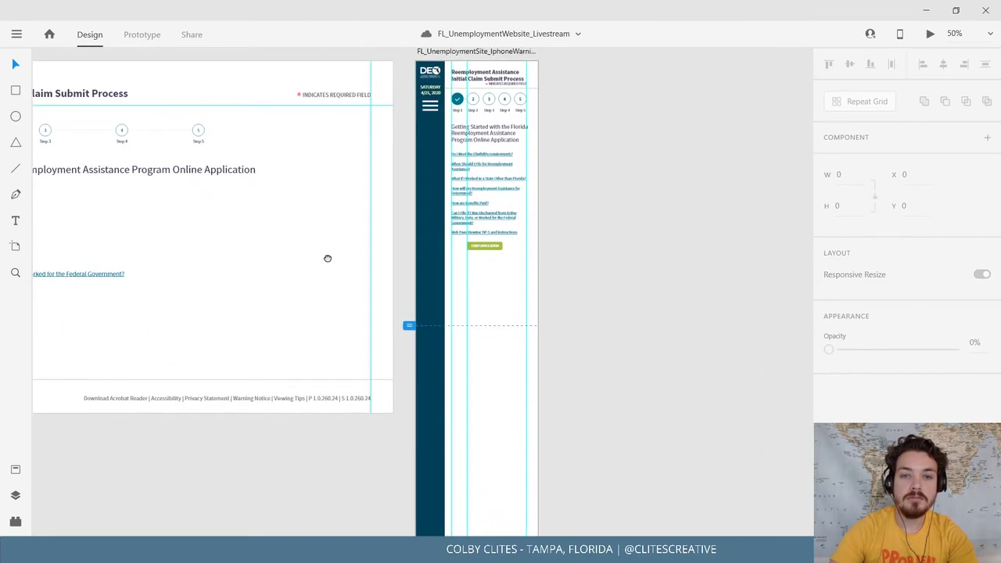
scroll(663, 433, "down", 5)
left_click_drag(388, 396, 483, 528)
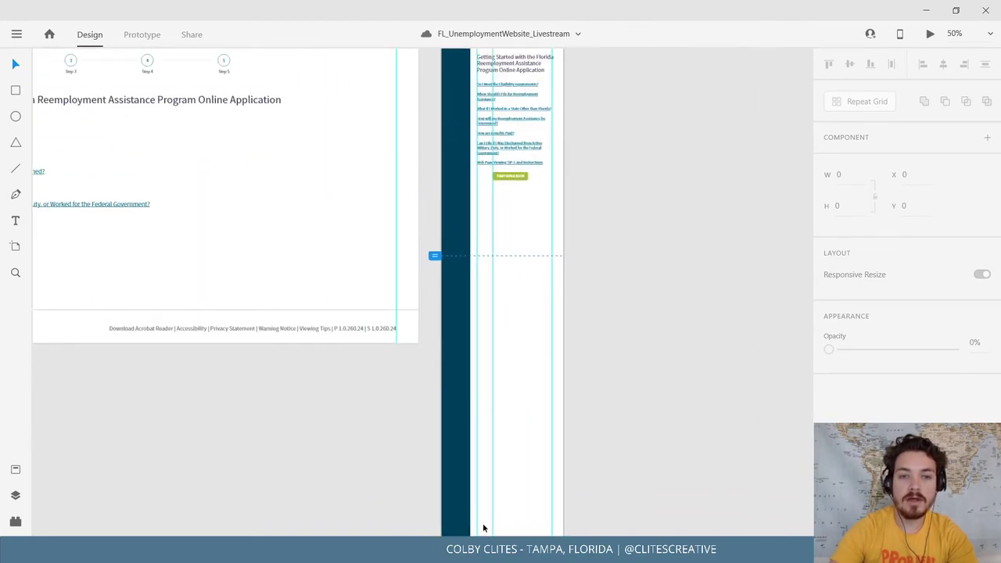
left_click_drag(381, 416, 698, 443)
left_click_drag(251, 400, 751, 407)
scroll(343, 364, "right", 10)
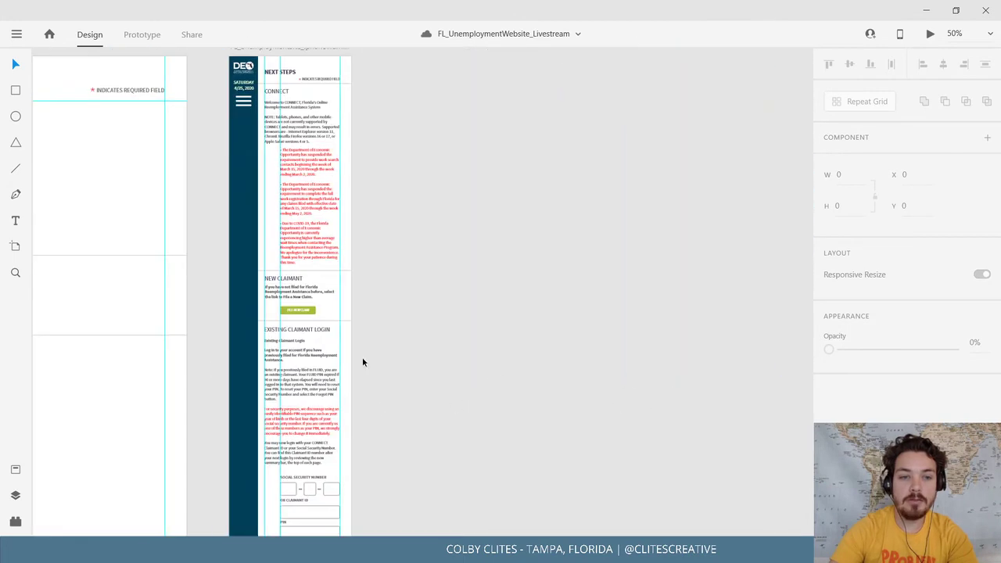
scroll(362, 357, "down", 5)
left_click(369, 463)
left_click_drag(368, 458, 371, 454)
Paste the footer into the Initial Claim Submit Process phone artboard and move it up, closer to the Start Application button.
left_click(655, 384)
left_click_drag(656, 384, 280, 438)
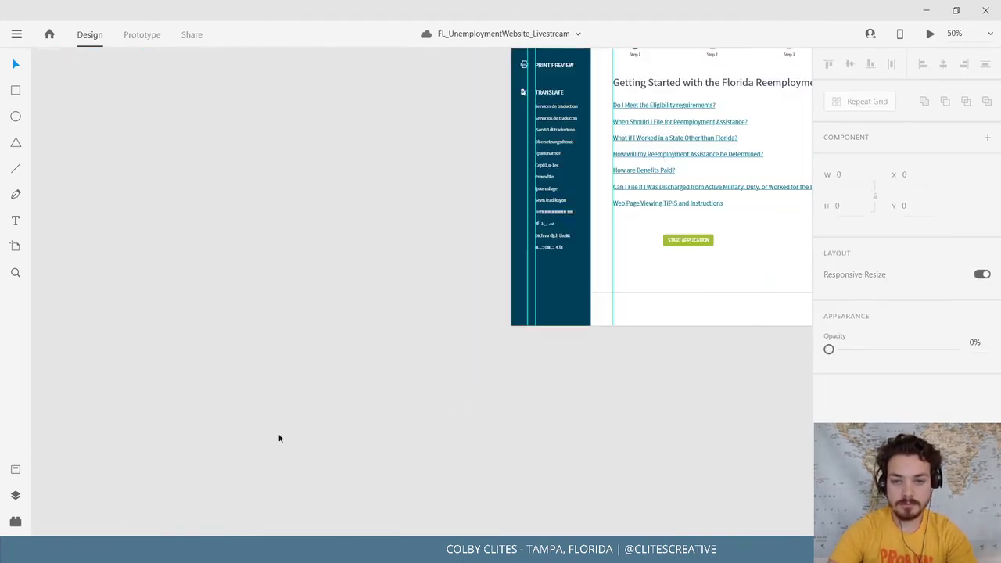
left_click_drag(751, 203, 198, 401)
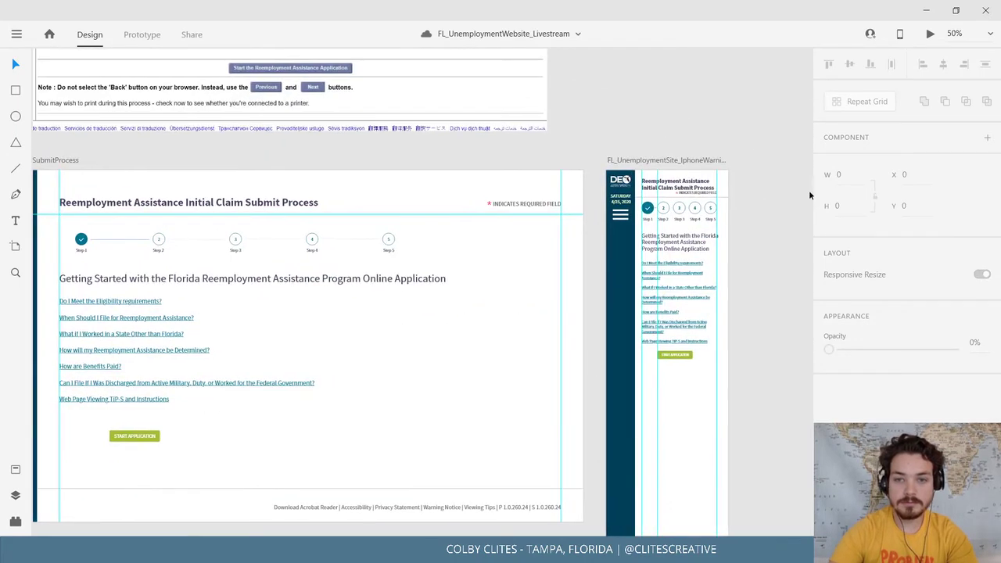
left_click(696, 161)
left_click_drag(704, 356, 485, 182)
key("ctrl+v")
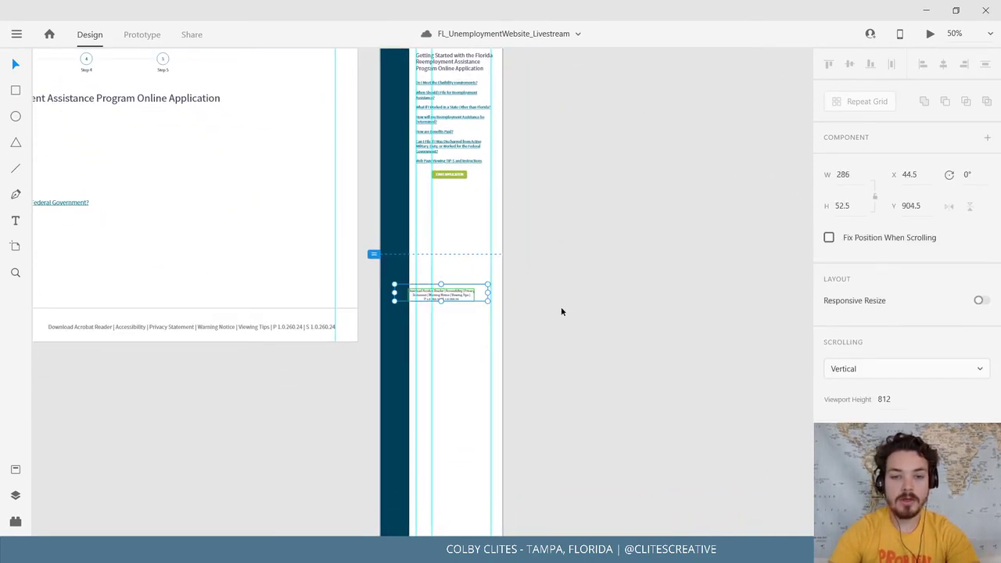
left_click(459, 296, "shift")
left_click_drag(461, 296, 468, 248)
left_click(589, 436)
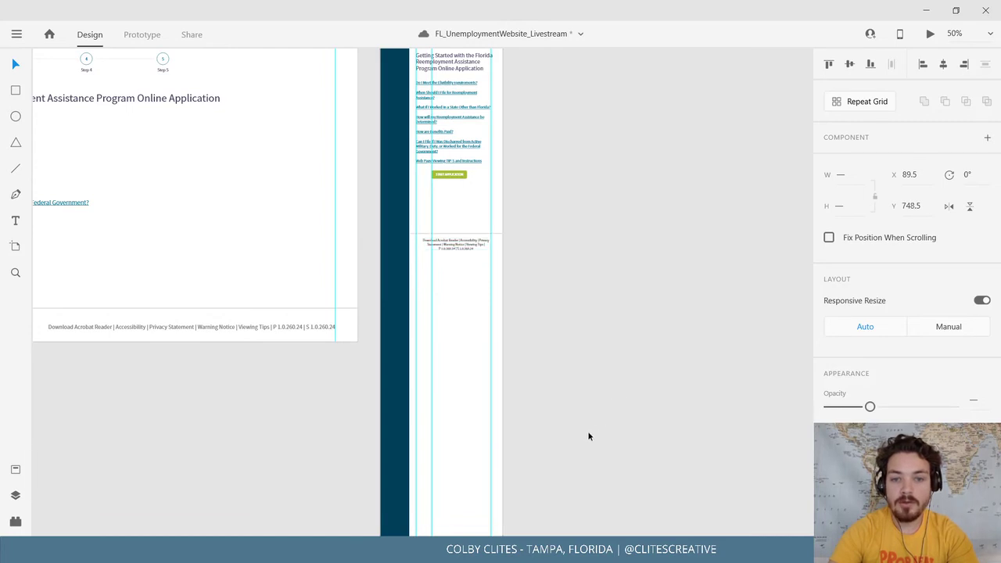
Shorten the Initial Claim Submit Process phone artboard to a height of about 809 so it ends just below the footer.
left_click_drag(590, 435, 550, 532)
left_click(371, 70)
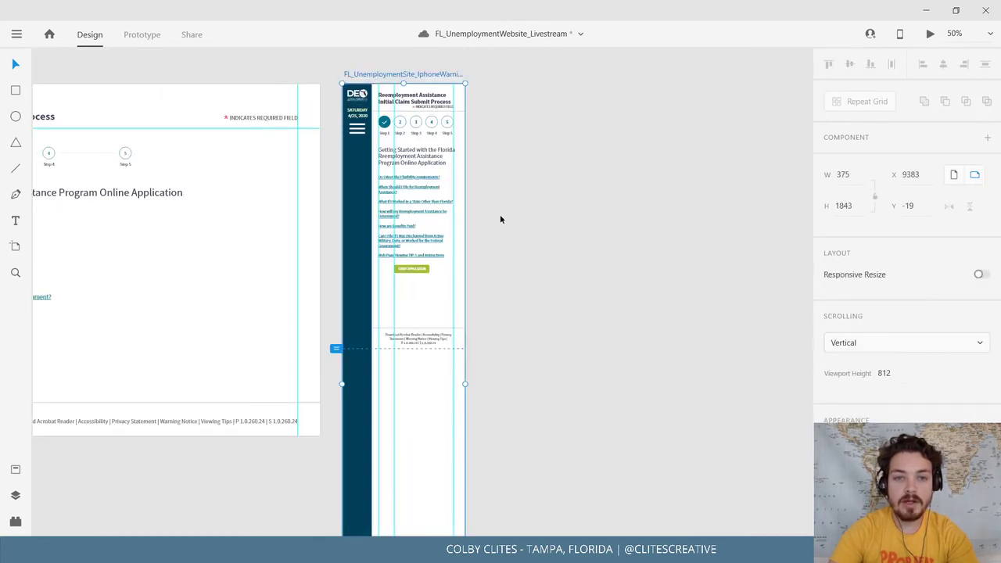
scroll(499, 215, "down", 5)
left_click_drag(392, 442, 438, 106)
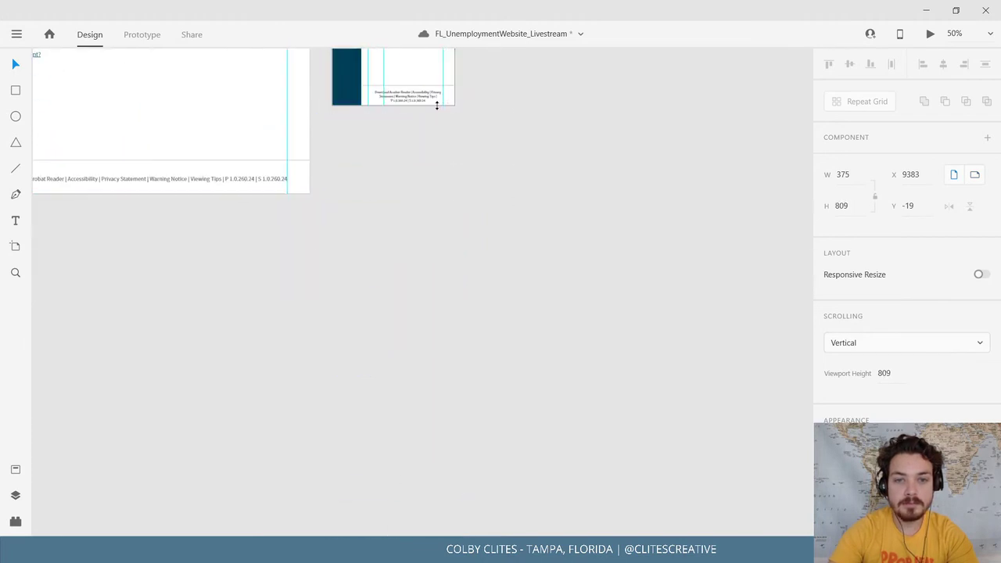
left_click(459, 161)
scroll(460, 313, "up", 6)
scroll(488, 391, "left", 8)
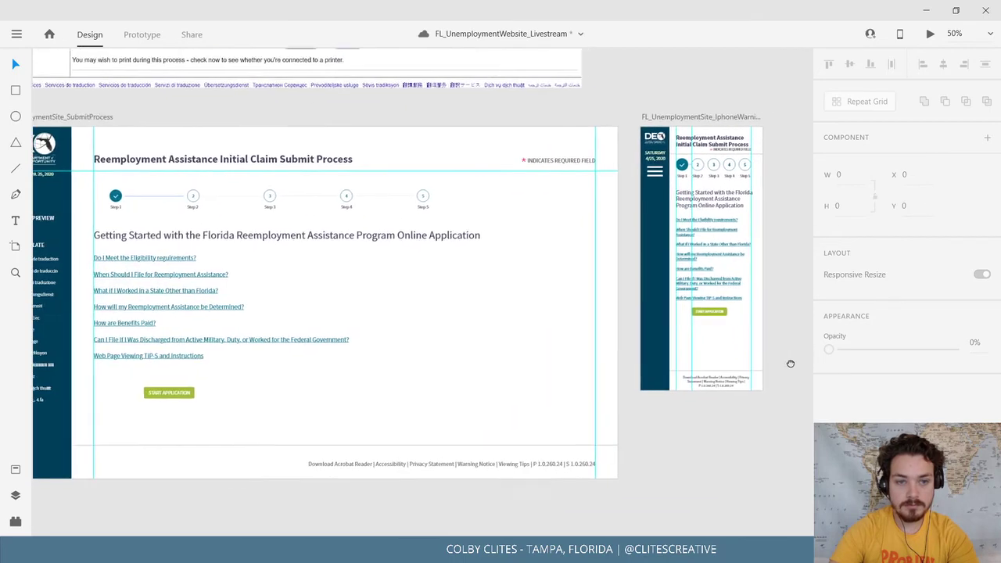
scroll(402, 365, "left", 5)
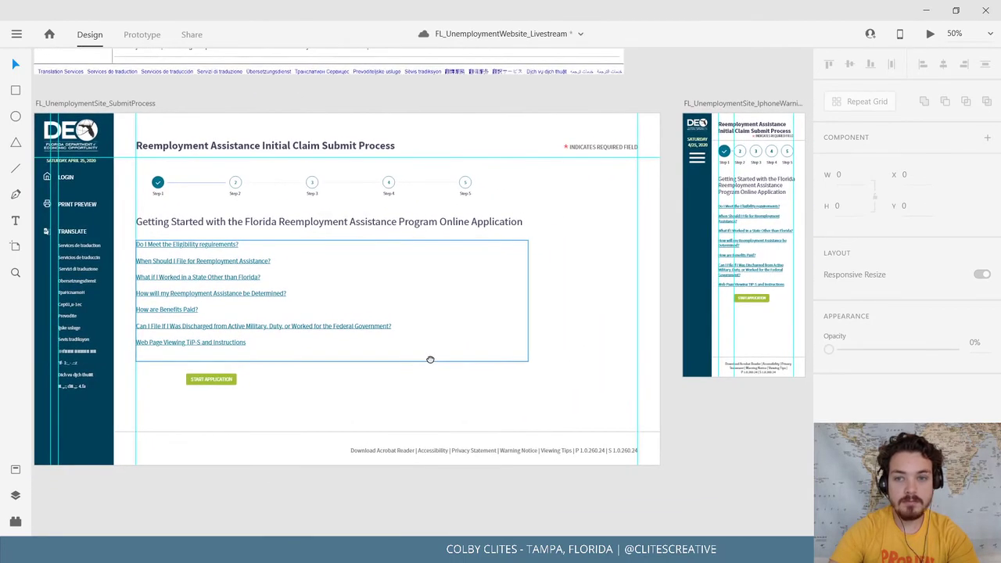
Save the document and preview the Initial Claim Submit Process phone artboard, closing the preview when done.
left_click(17, 34)
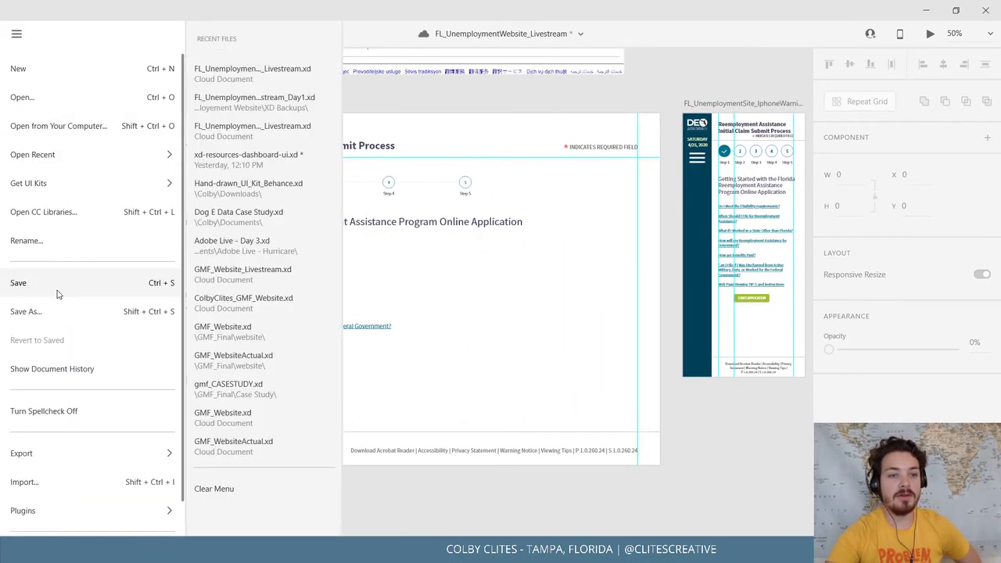
left_click(58, 283)
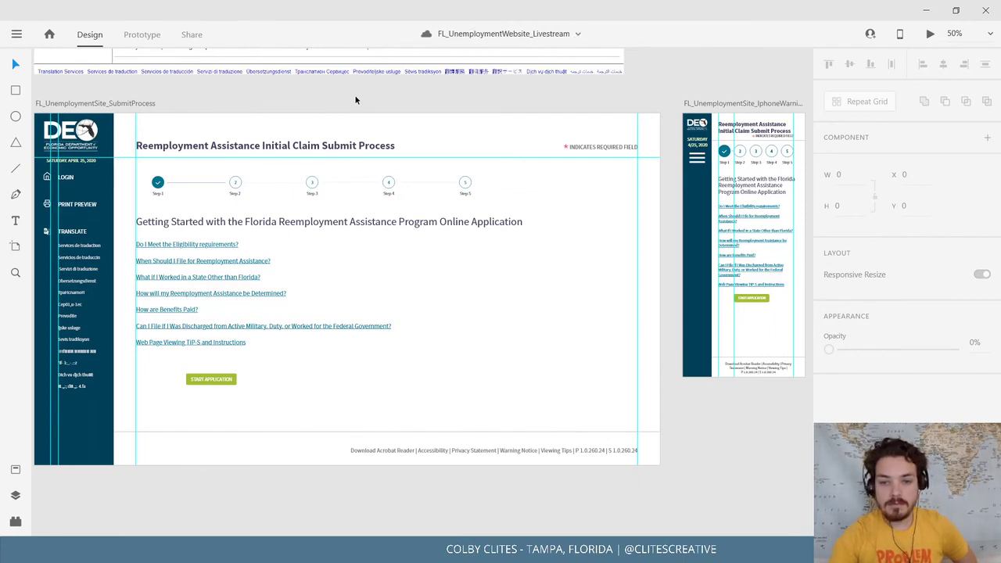
left_click(748, 109)
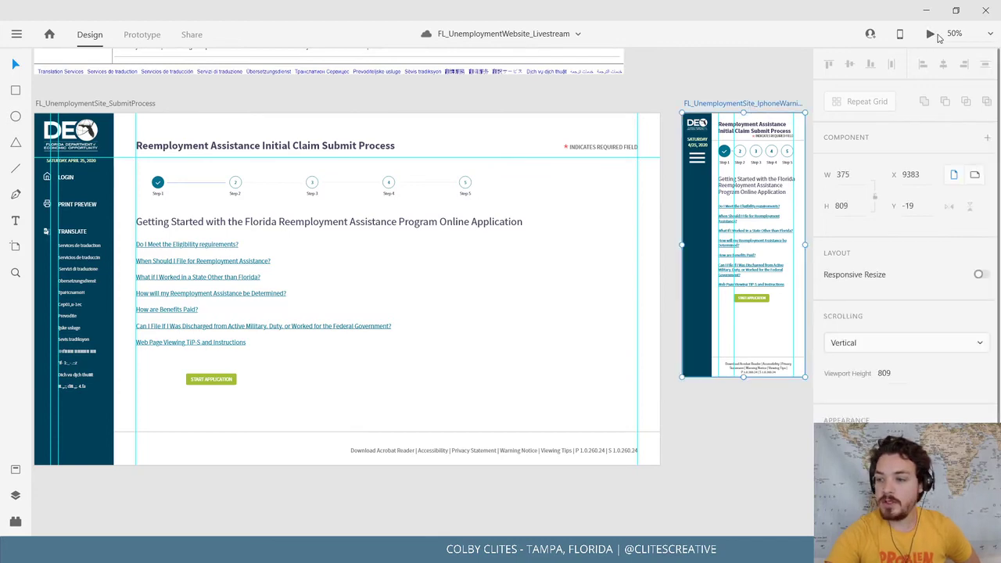
left_click(931, 35)
left_click(337, 19)
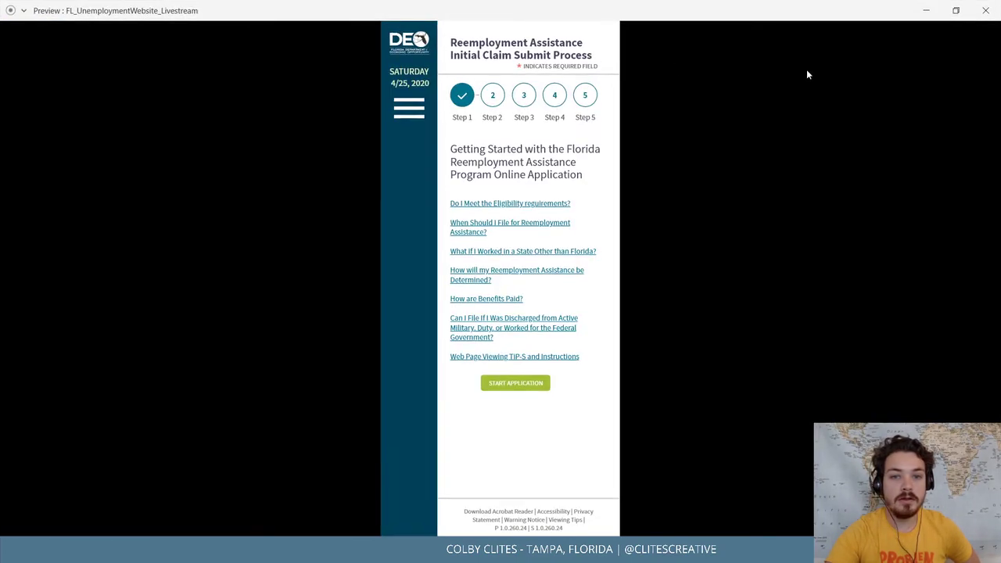
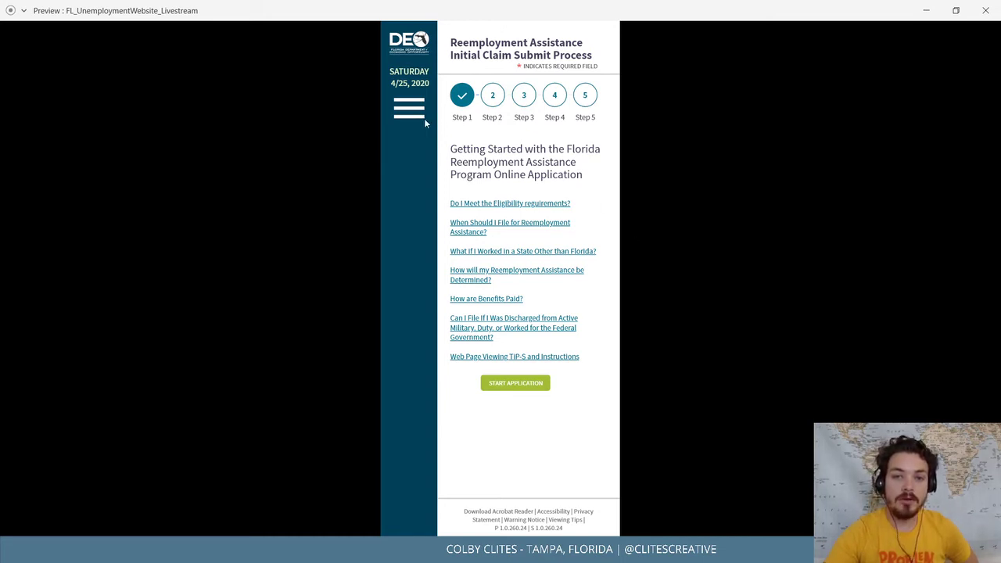
left_click(986, 10)
left_click(671, 219)
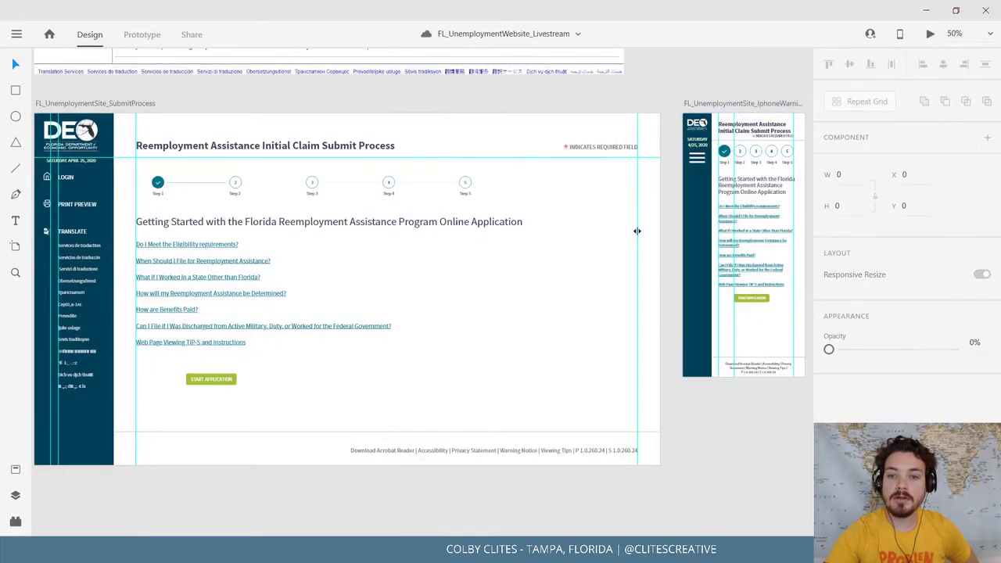
Move the blank 1024 × 1366 artboard far away from the Claimant Warning Notice designs.
left_click_drag(635, 234, 632, 281)
key("ctrl+minus")
key("ctrl+minus")
key("ctrl+minus")
key("ctrl+minus")
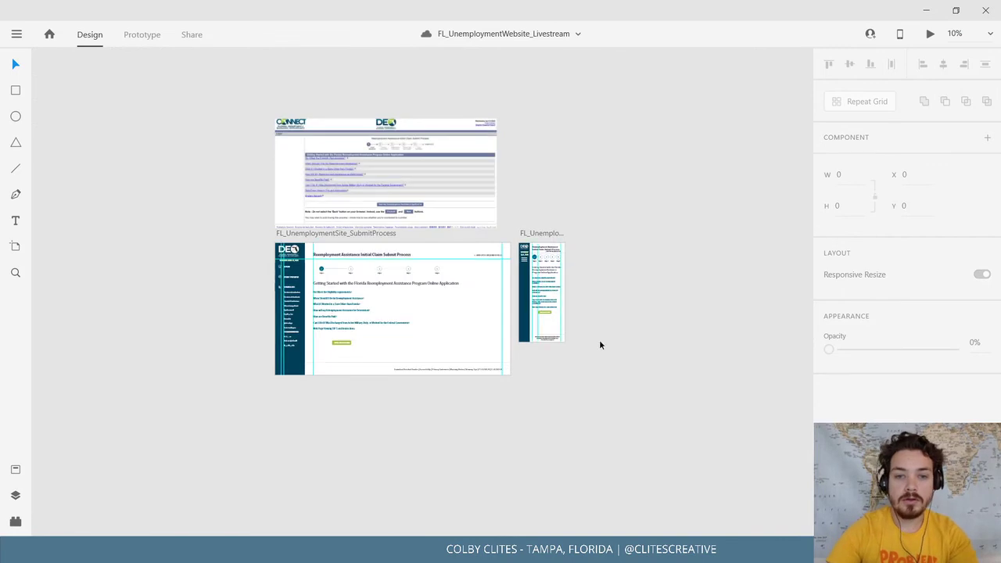
left_click_drag(491, 405, 662, 312)
key("ctrl+minus")
key("ctrl+minus")
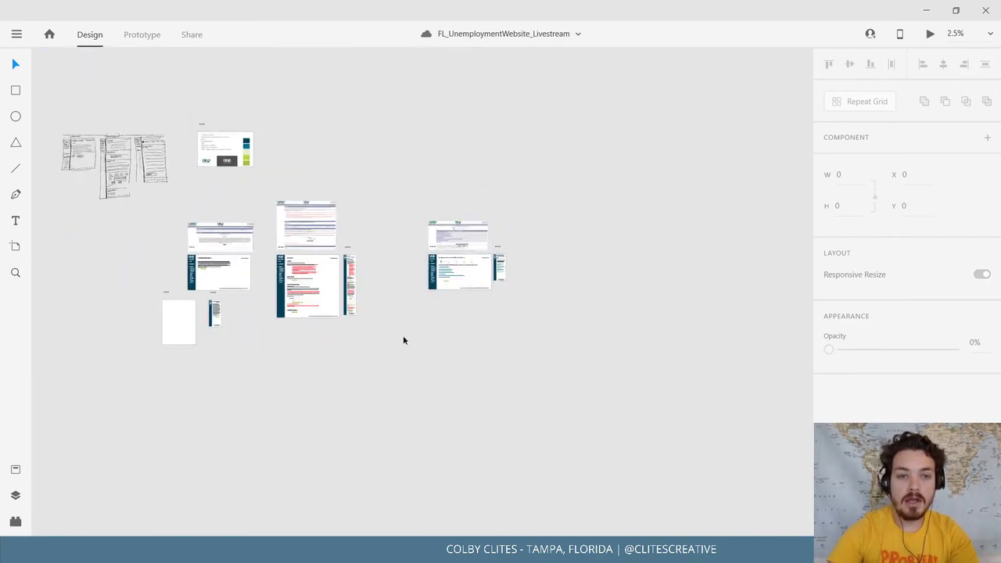
scroll(587, 328, "left", 3)
scroll(588, 328, "up", 4, "ctrl")
left_click_drag(588, 339, 463, 394)
left_click_drag(143, 350, 120, 287)
left_click_drag(320, 379, 147, 356)
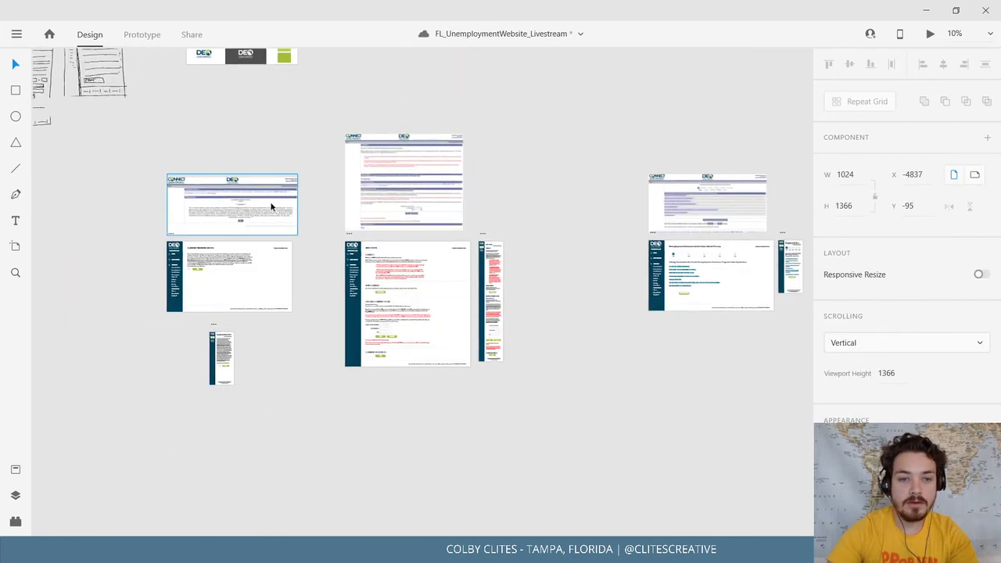
Move the Claimant Warning Notice reference screenshot and desktop artboard further left, and place its phone artboard well below them.
left_click_drag(270, 203, 197, 173)
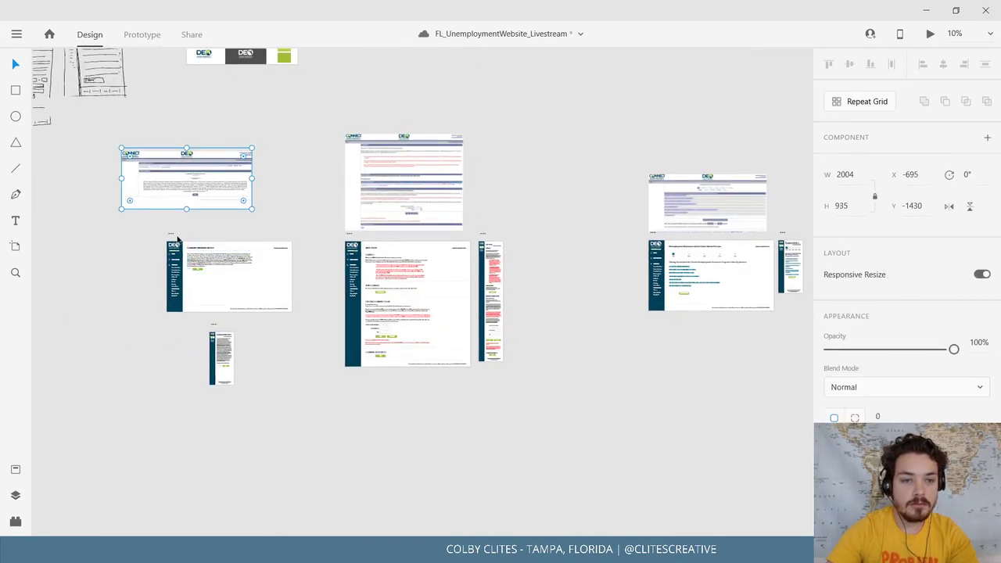
left_click_drag(178, 239, 132, 231)
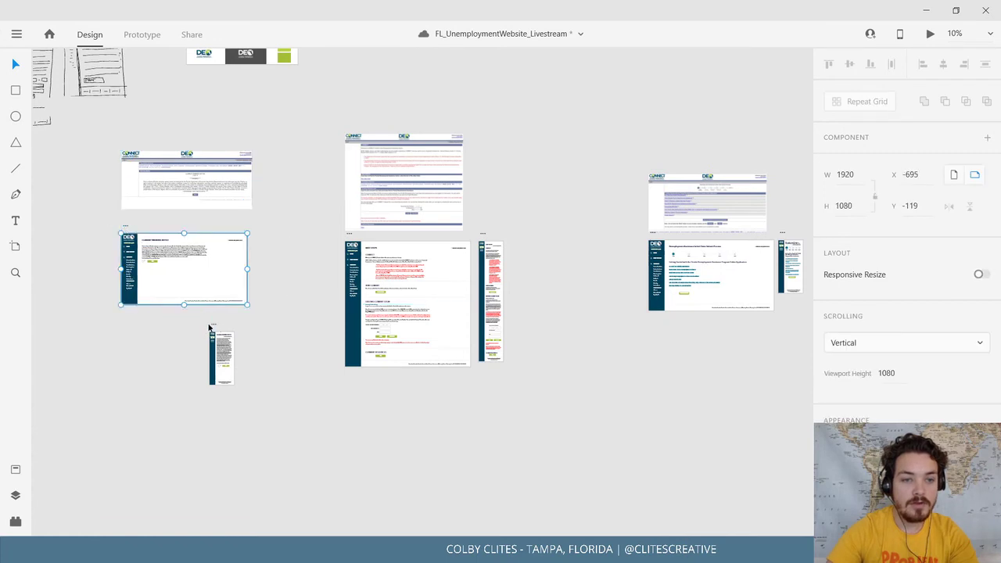
left_click_drag(217, 329, 175, 380)
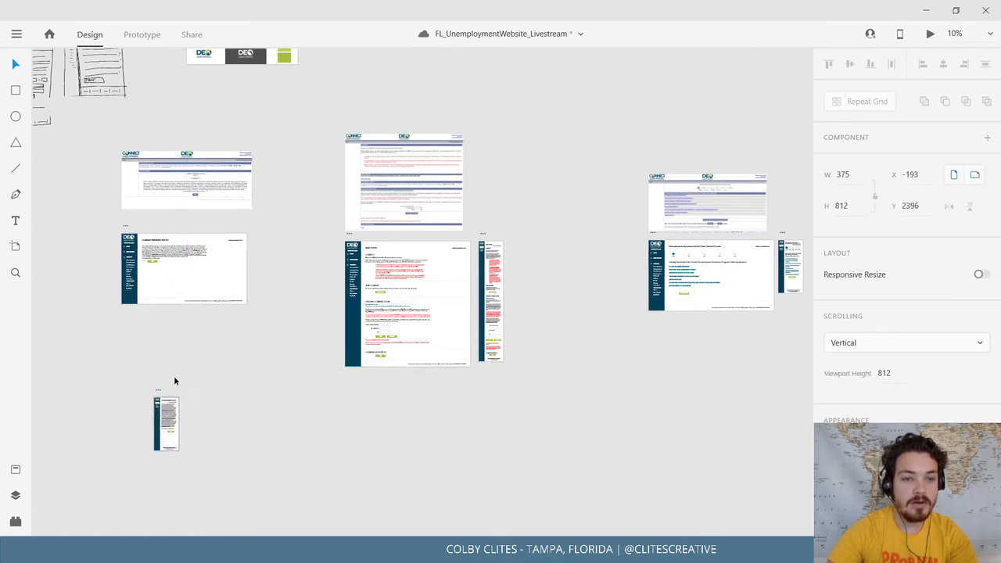
Shift the Next Steps reference screenshot and desktop artboard up and left, and place the phone artboard directly beneath them.
left_click(380, 181)
left_click_drag(381, 182, 373, 187)
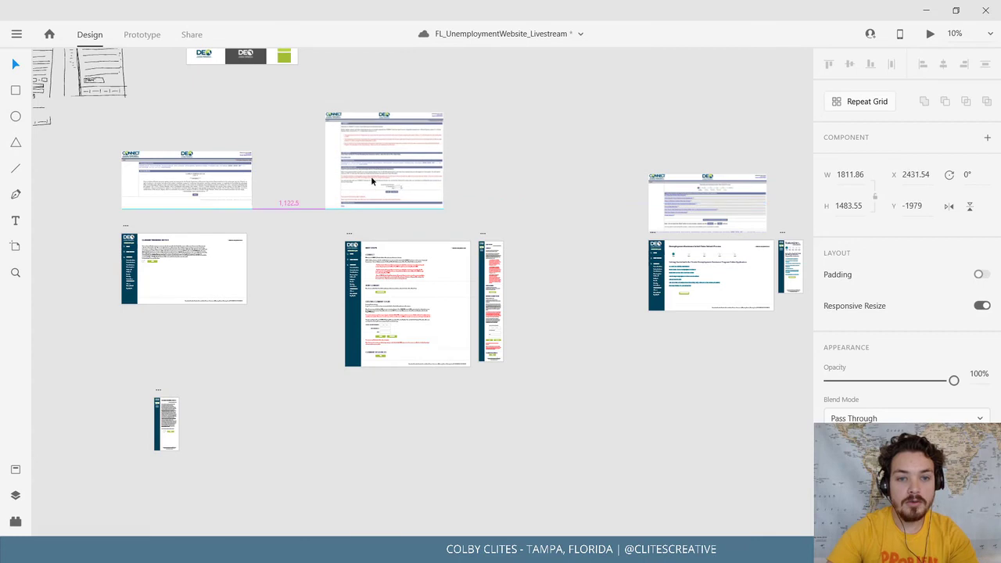
left_click_drag(351, 233, 329, 220)
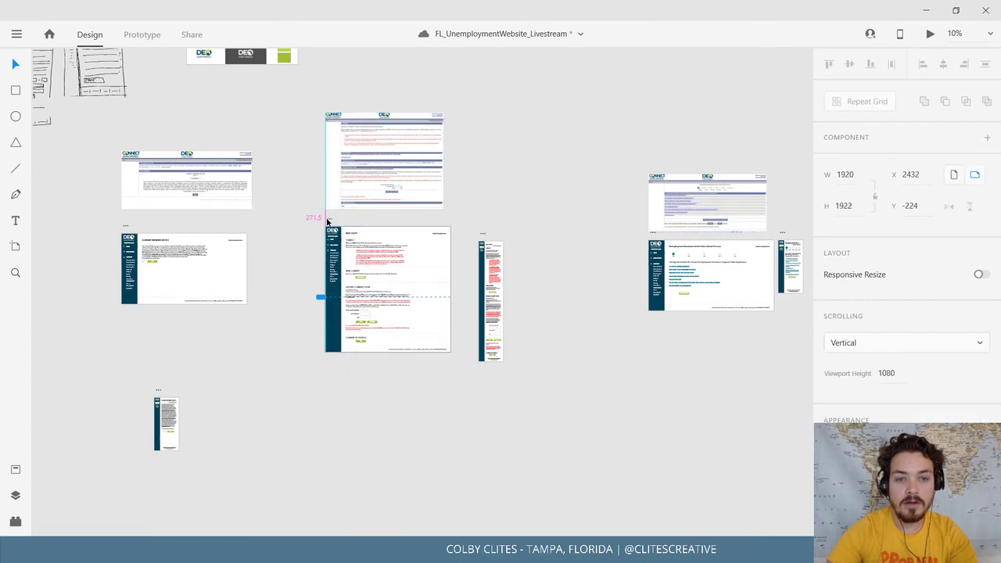
left_click_drag(483, 237, 328, 386)
Move the Initial Claim Submit Process screenshot and desktop artboard closer to the Next Steps column, with the phone artboard underneath.
left_click_drag(731, 206, 587, 180)
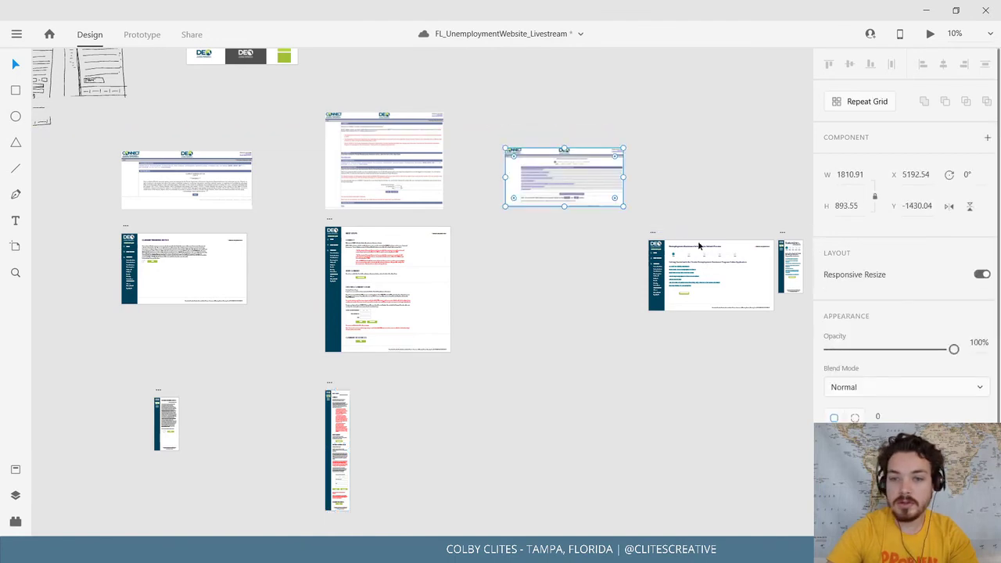
left_click_drag(655, 234, 525, 227)
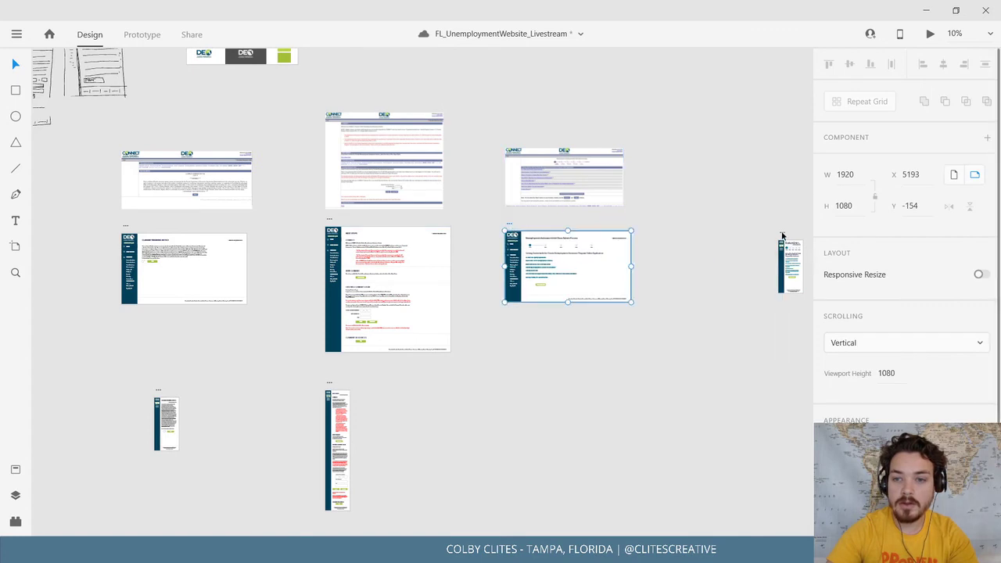
left_click_drag(782, 236, 510, 332)
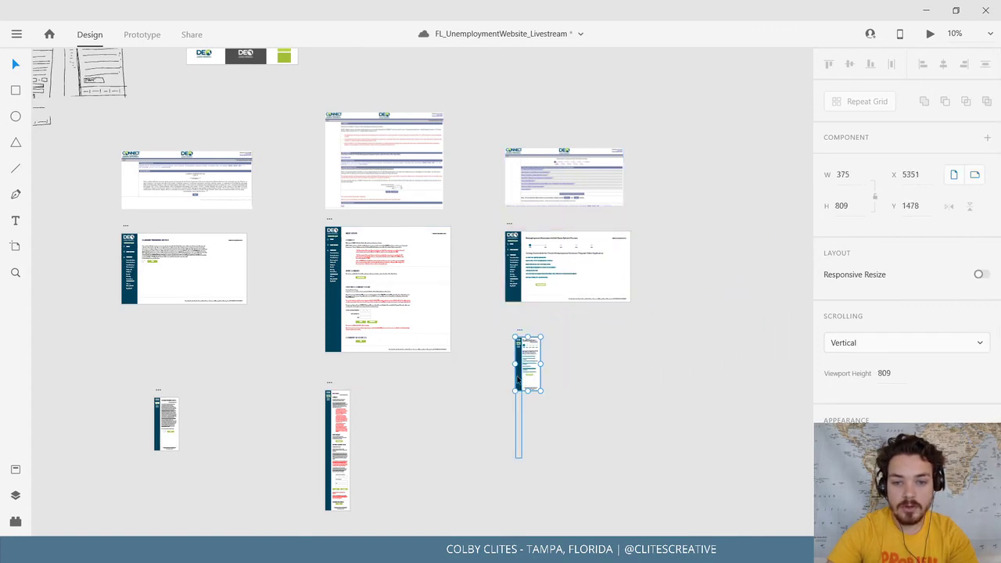
Shorten the blue sidebar of the Initial Claim Submit Process phone artboard so it ends at the artboard's bottom edge.
left_click(518, 379)
key("ctrl+equal")
key("ctrl+equal")
key("ctrl+equal")
key("ctrl+equal")
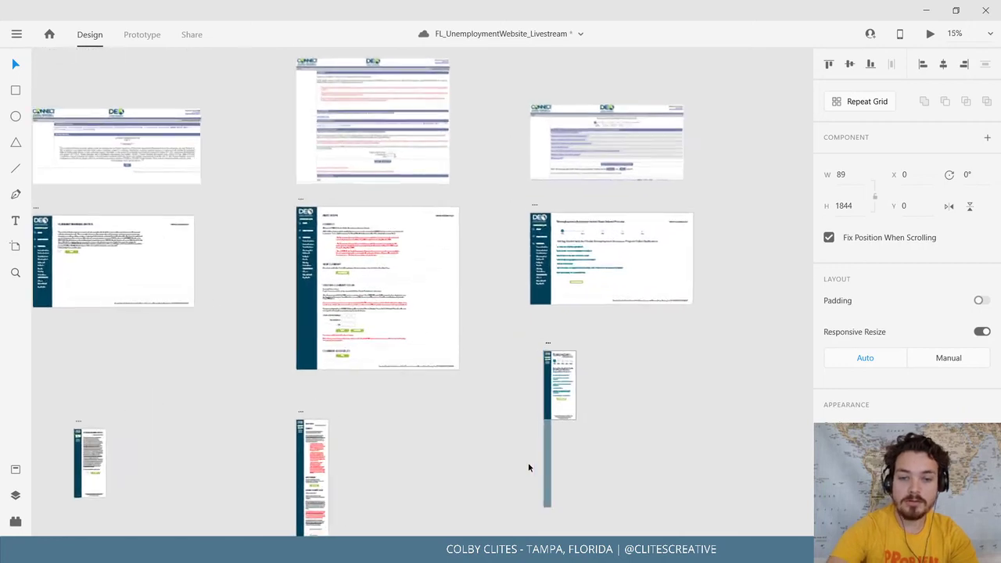
scroll(528, 468, "down", 5)
scroll(529, 467, "right", 8)
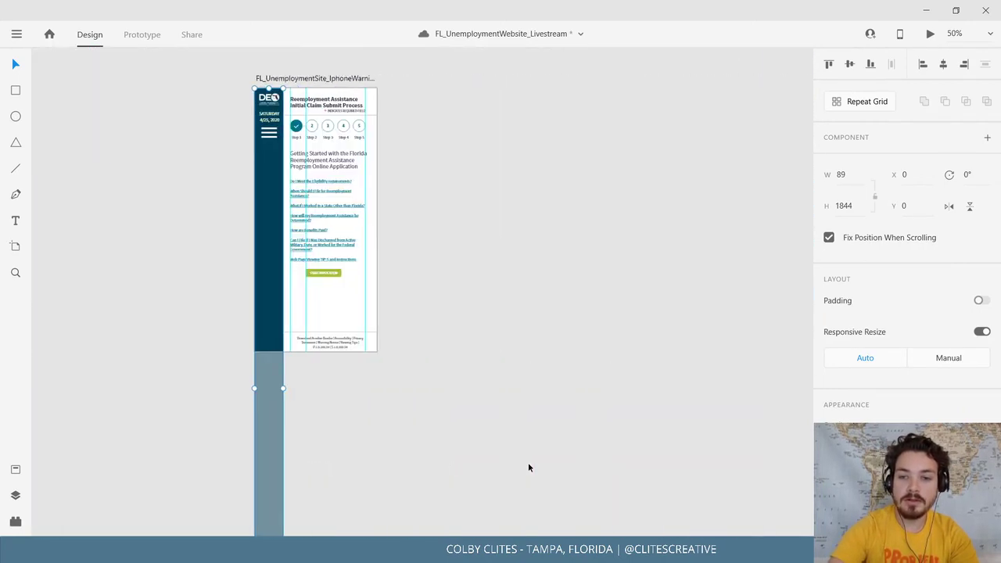
scroll(529, 468, "down", 2)
scroll(484, 417, "down", 1)
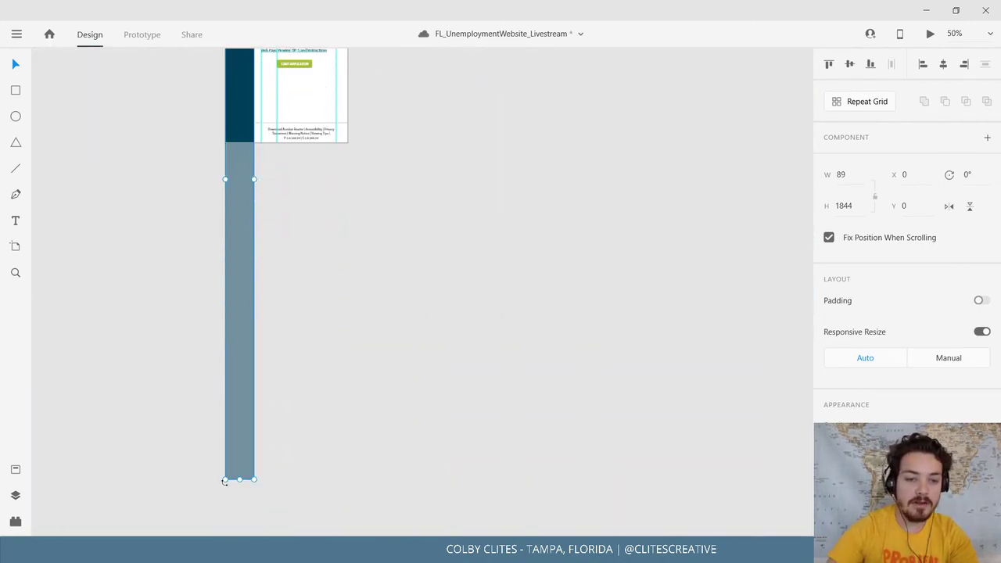
left_click_drag(240, 481, 226, 143)
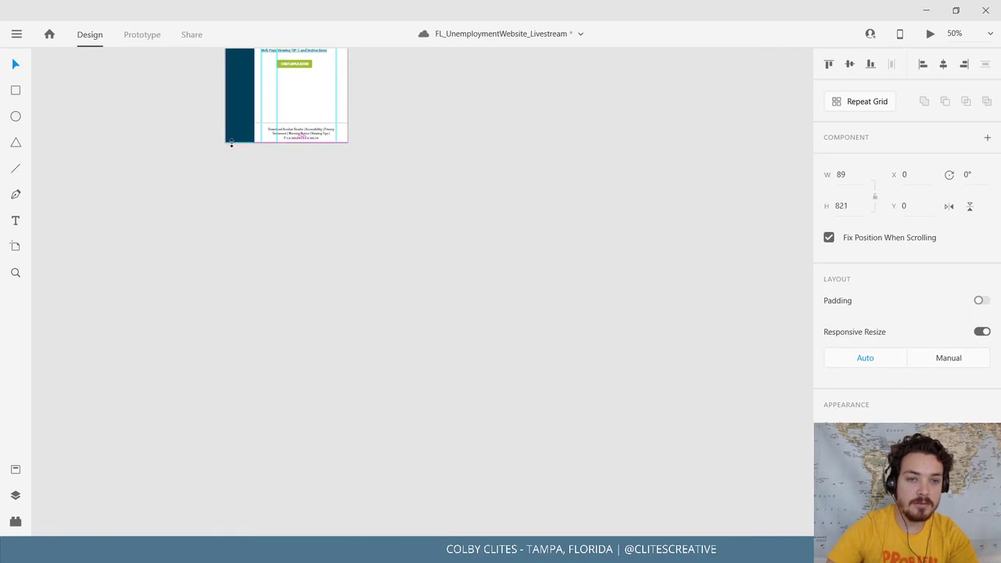
left_click_drag(439, 374, 553, 496)
left_click(556, 498)
Arrange the three phone artboards in one row with their top edges level at Y 2287.
key("ctrl+minus")
key("ctrl+minus")
key("ctrl+minus")
key("ctrl+minus")
key("ctrl+minus")
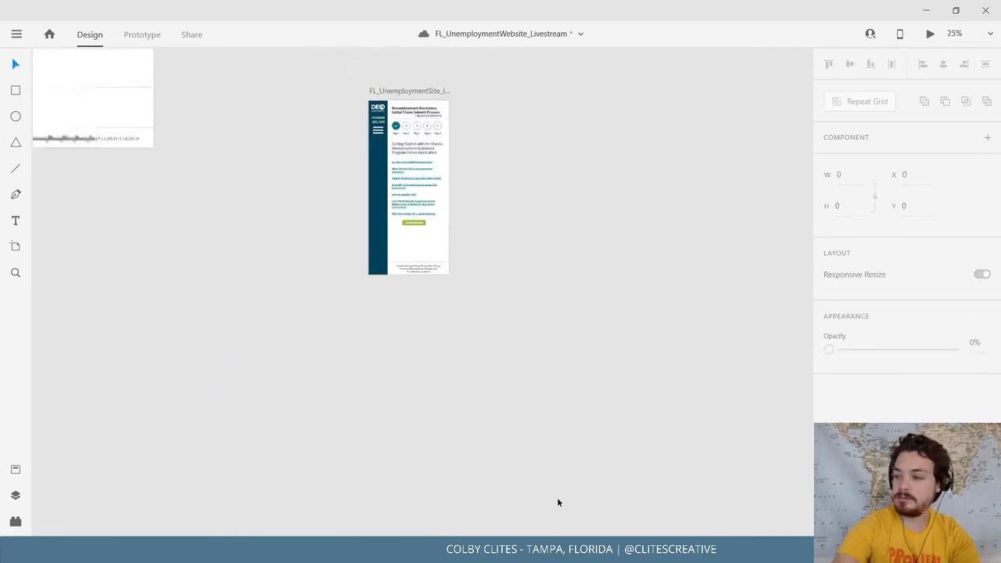
scroll(552, 393, "left", 3)
scroll(552, 394, "up", 1)
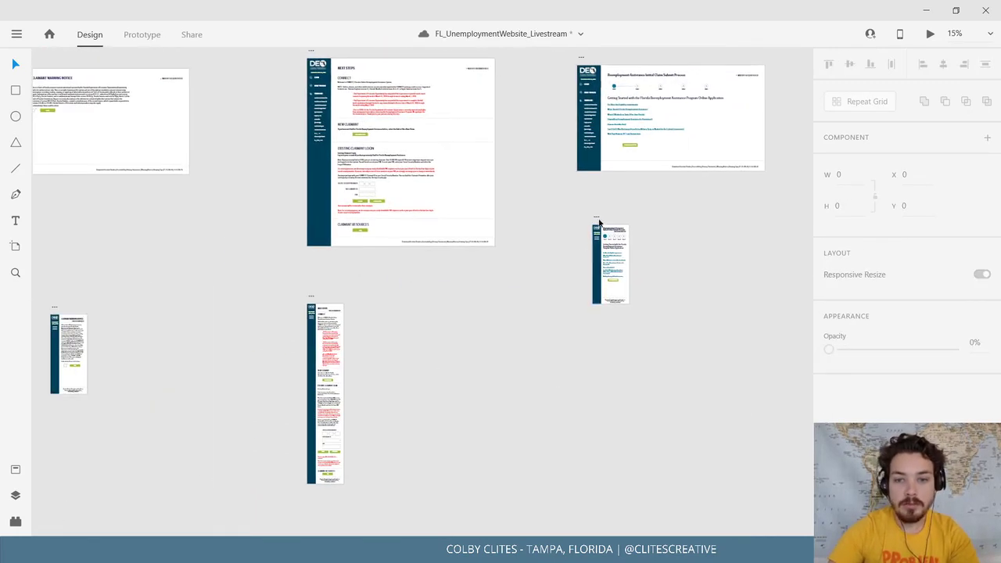
left_click_drag(599, 223, 543, 301)
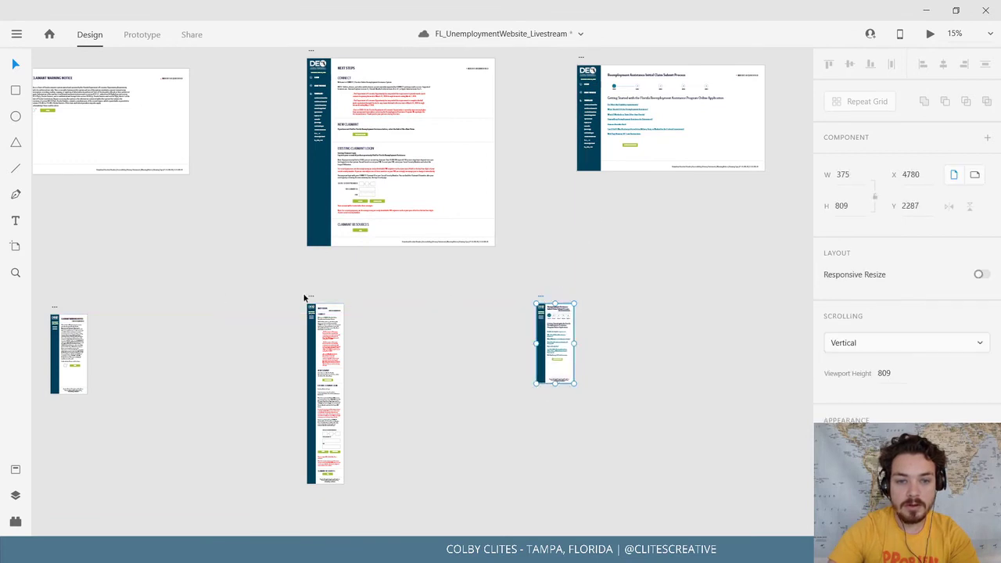
left_click_drag(304, 297, 362, 298)
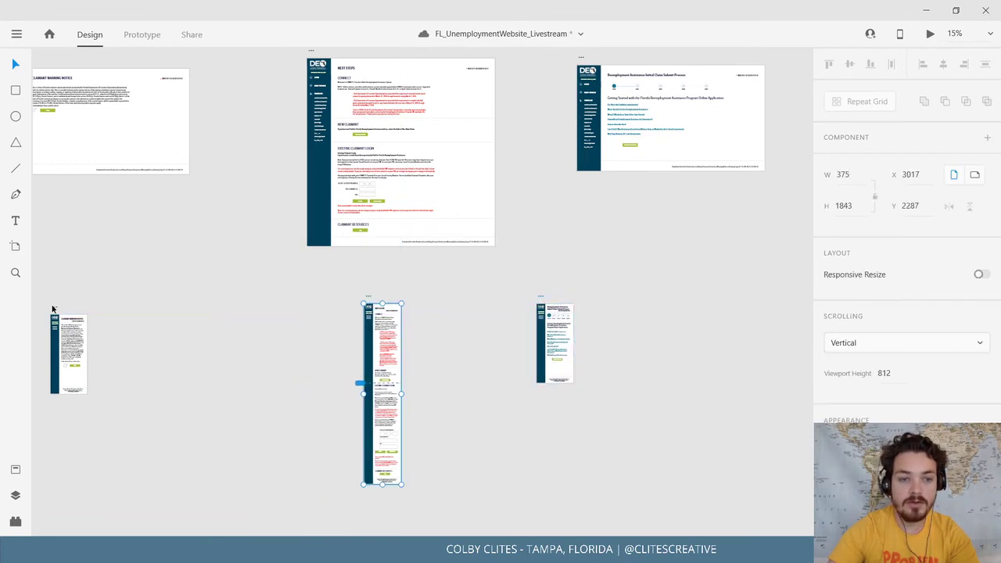
left_click_drag(53, 309, 259, 297)
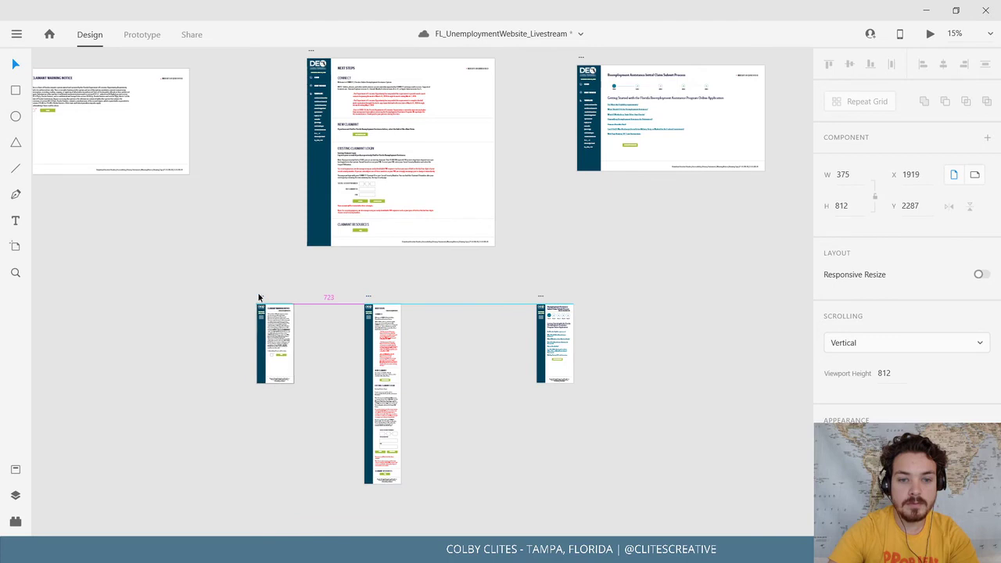
Move the Initial Claim and Claimant Warning Notice desktop artboards closer to Next Steps, level with its top at Y -224.
left_click(188, 252)
left_click_drag(189, 252, 248, 314)
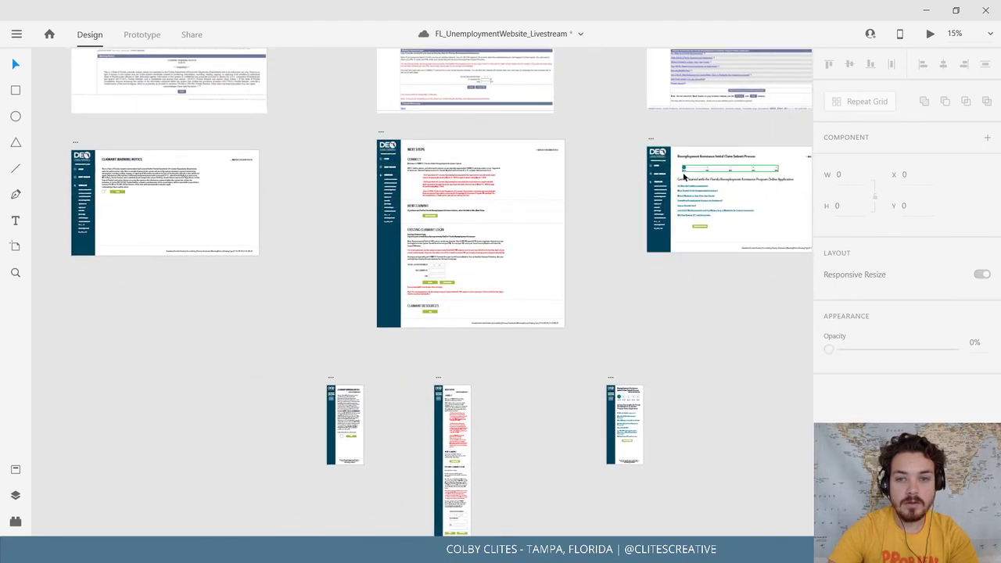
left_click_drag(652, 138, 604, 132)
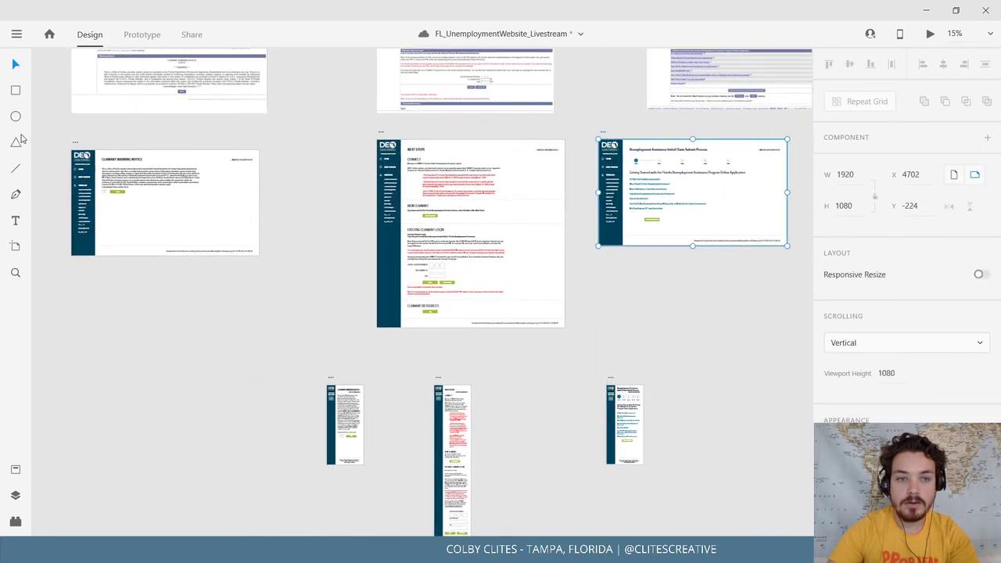
left_click_drag(75, 145, 154, 135)
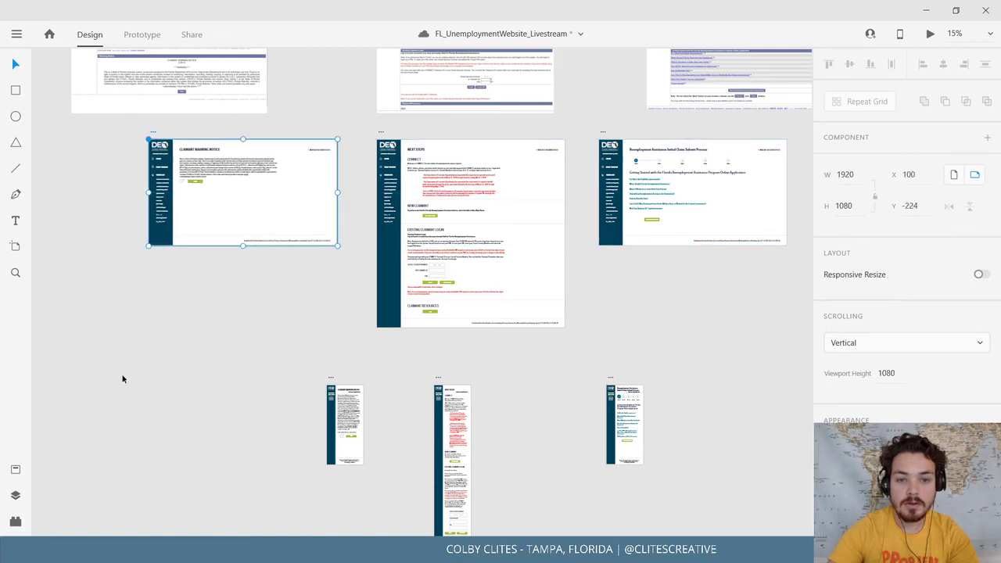
left_click(306, 422)
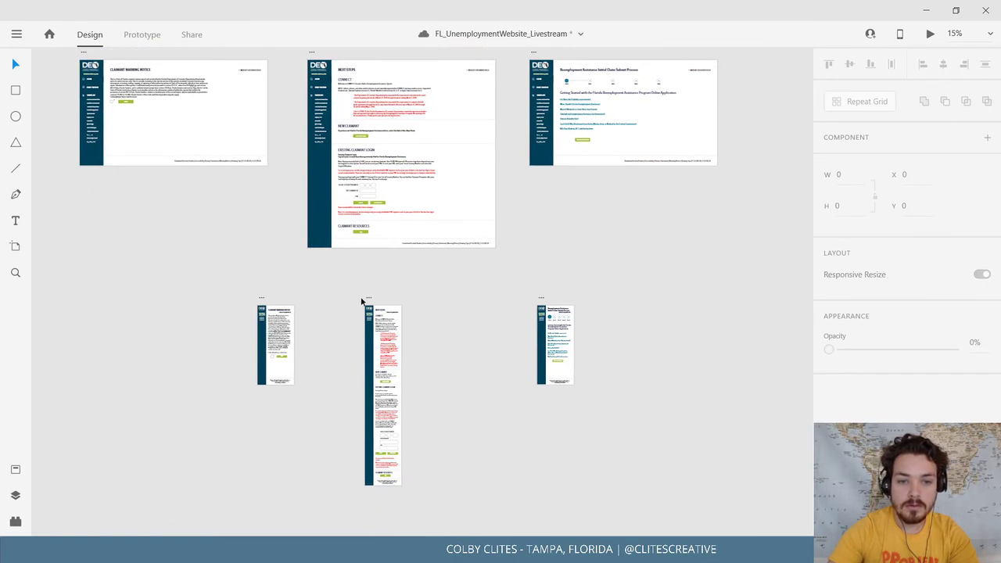
Move the Next Steps and Initial Claim phone artboards closer to the Claimant Warning Notice one, and save the document.
left_click_drag(362, 300, 334, 301)
left_click_drag(539, 299, 439, 302)
left_click(188, 284)
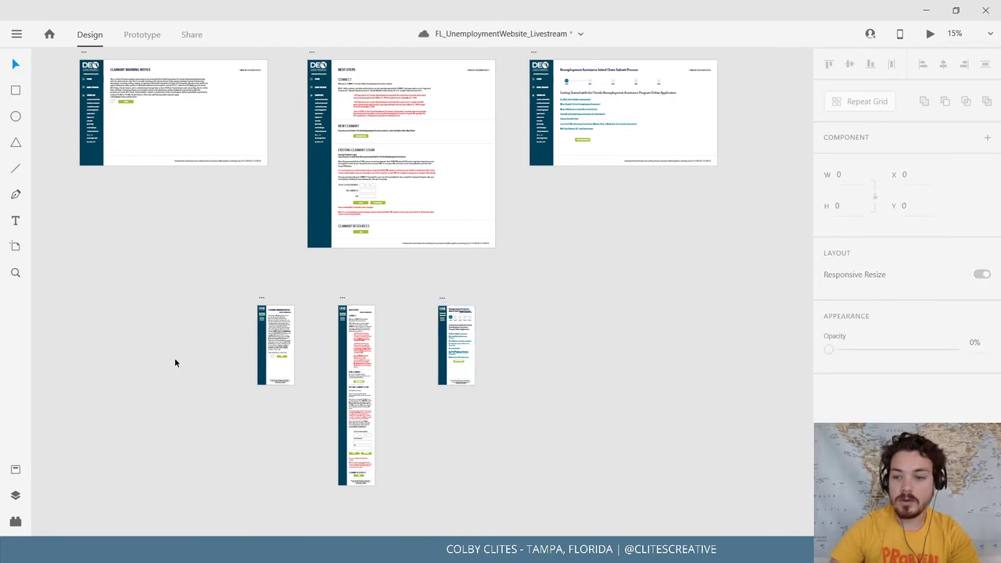
left_click(17, 34)
left_click(39, 284)
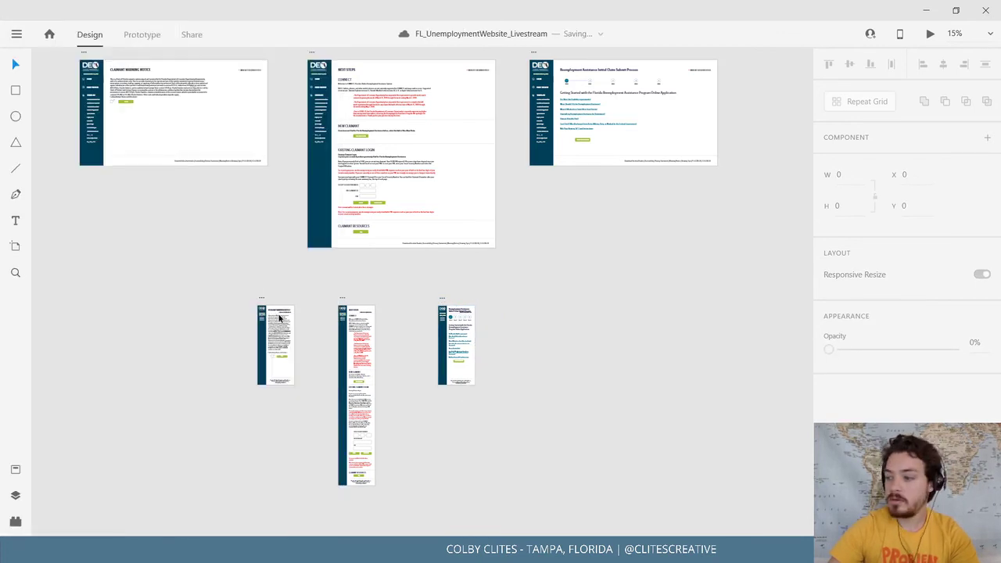
scroll(207, 295, "up", 5)
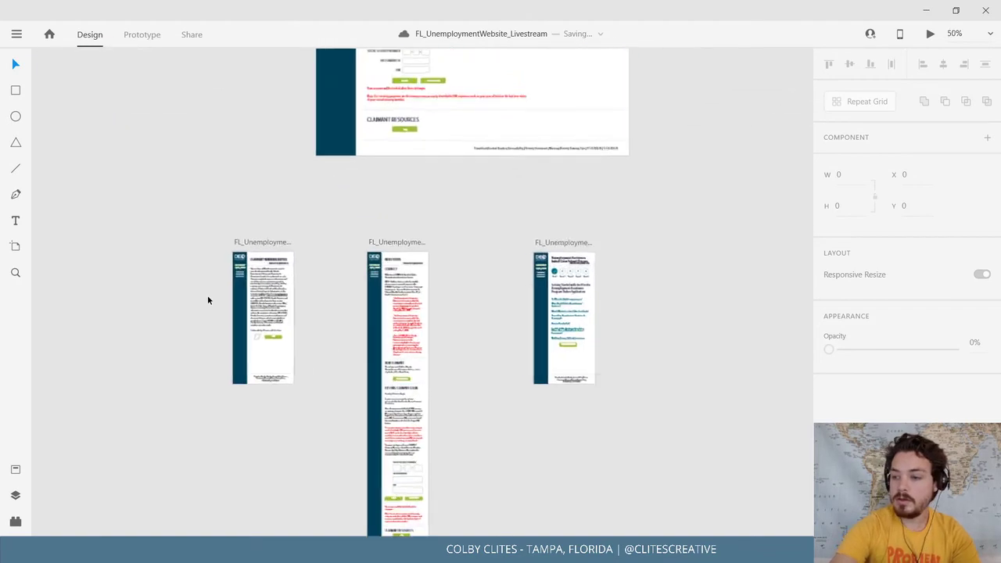
left_click_drag(547, 355, 633, 274)
left_click_drag(295, 299, 328, 258)
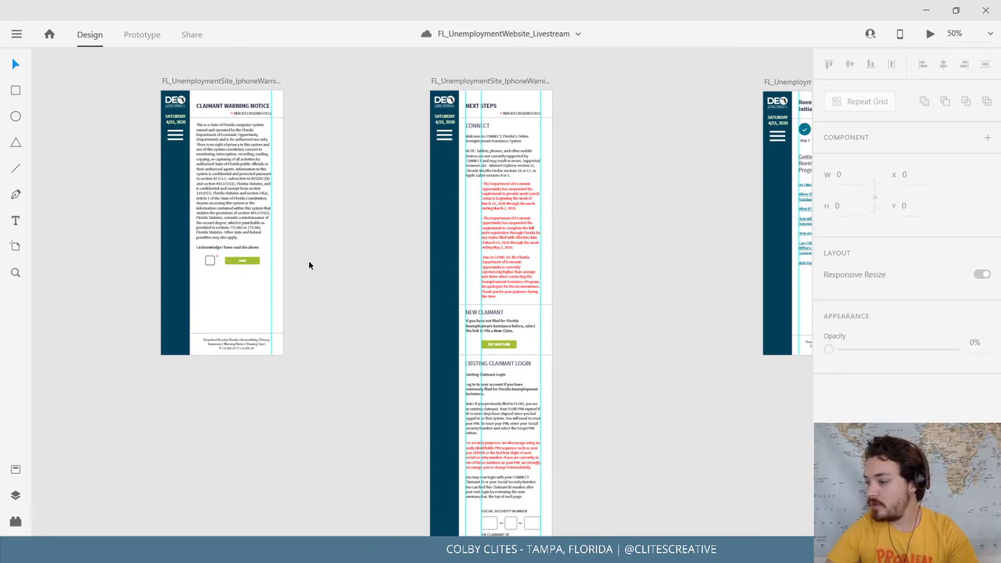
left_click_drag(508, 310, 273, 328)
scroll(373, 289, "down", 3)
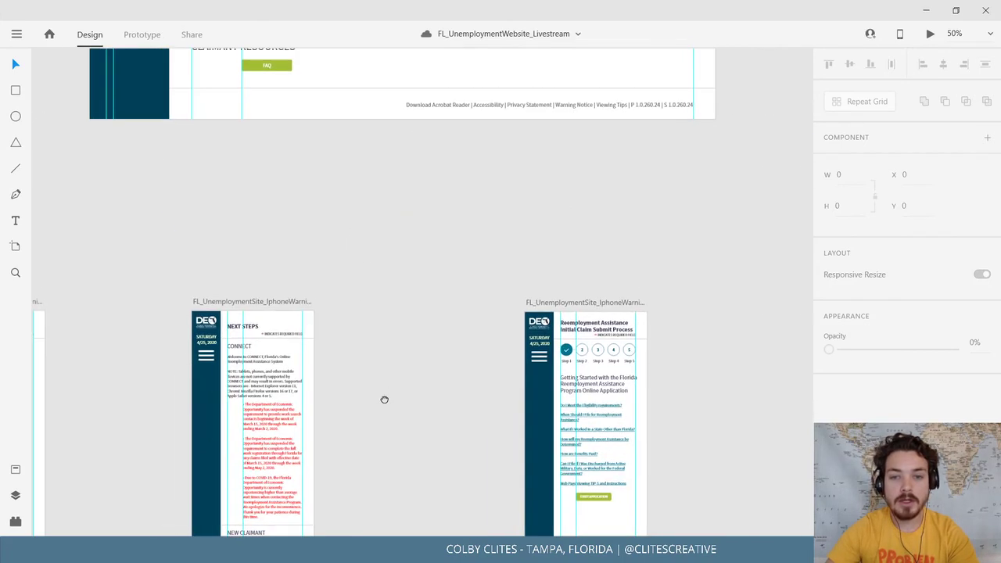
Examine the original Initial Claim Submit Process and Next Steps screenshots for a required-field note.
scroll(386, 389, "up", 5)
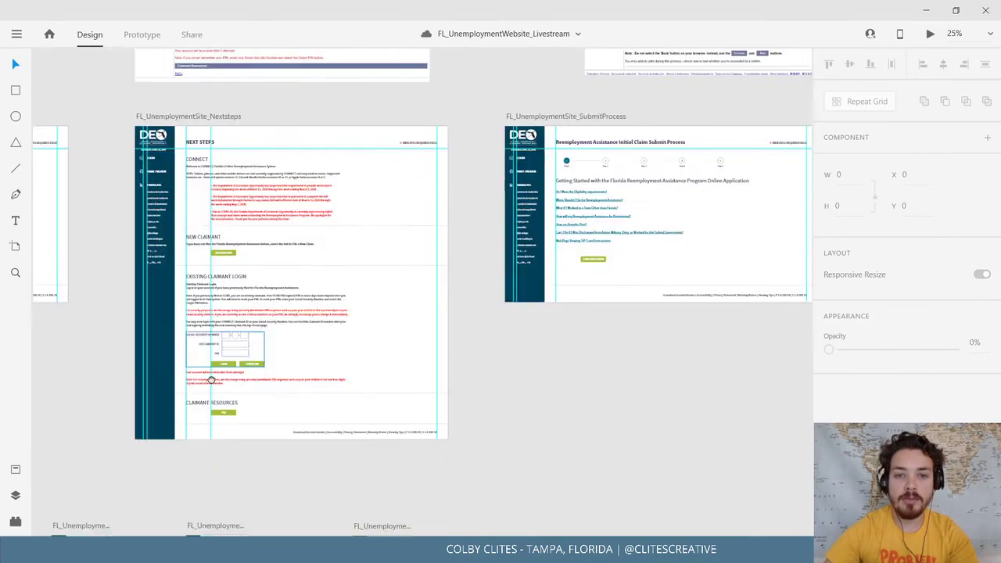
key("ctrl+equal")
key("ctrl+equal")
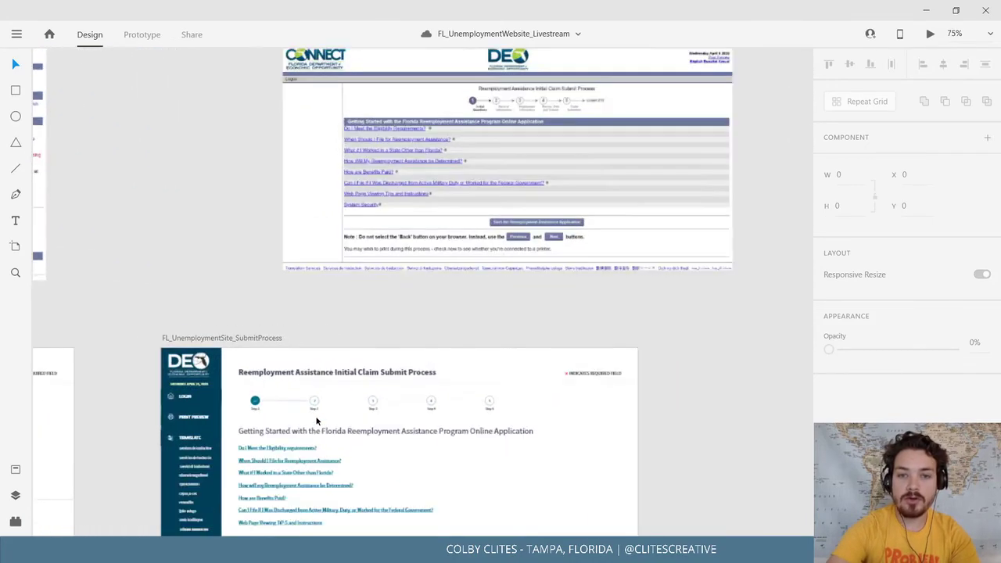
left_click_drag(653, 147, 211, 487)
left_click_drag(231, 391, 480, 300)
key("ctrl+minus")
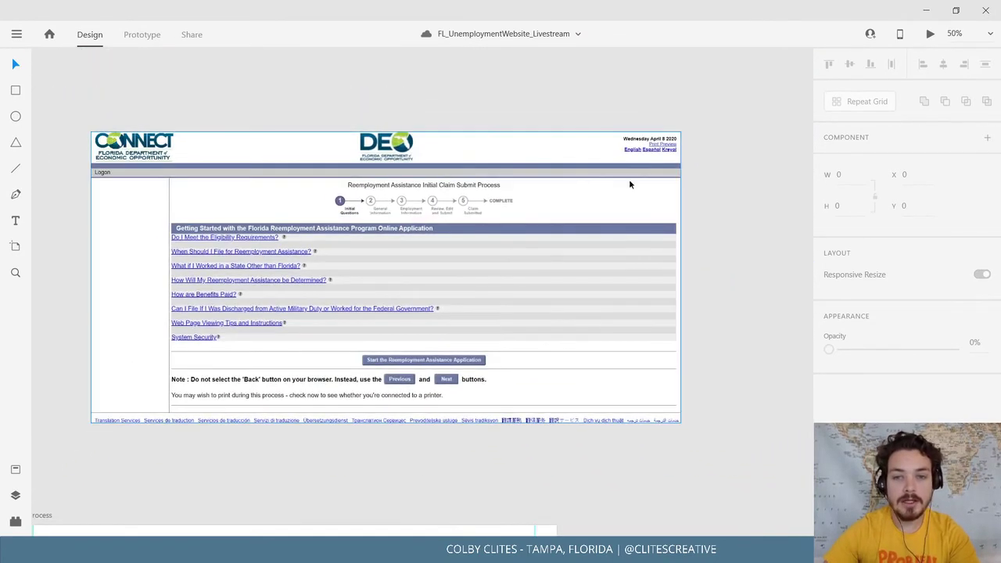
left_click_drag(316, 315, 376, 316)
scroll(375, 315, "left", 10)
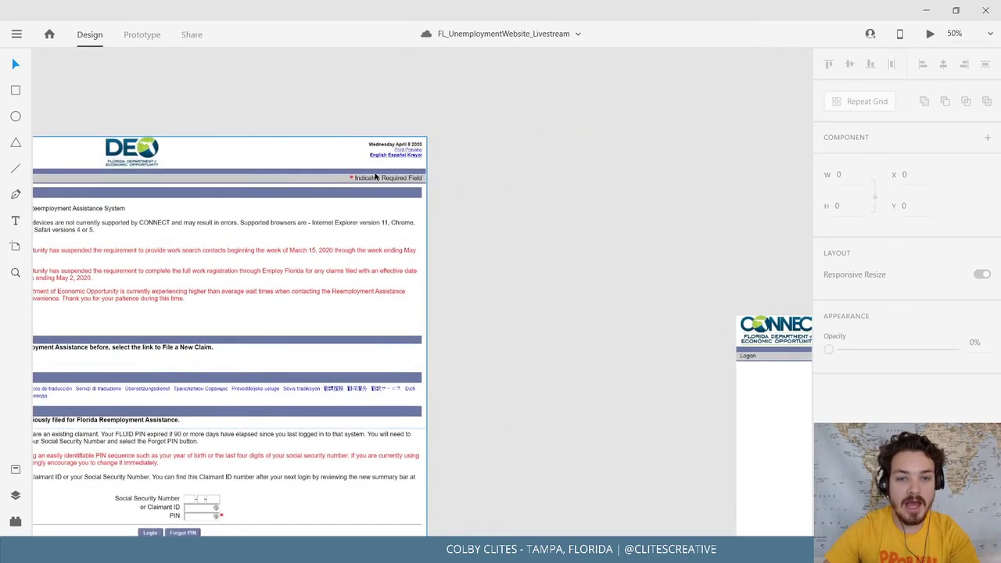
mouse_move(179, 334)
left_mouse_down()
mouse_move(691, 334)
mouse_move(110, 305)
left_mouse_up()
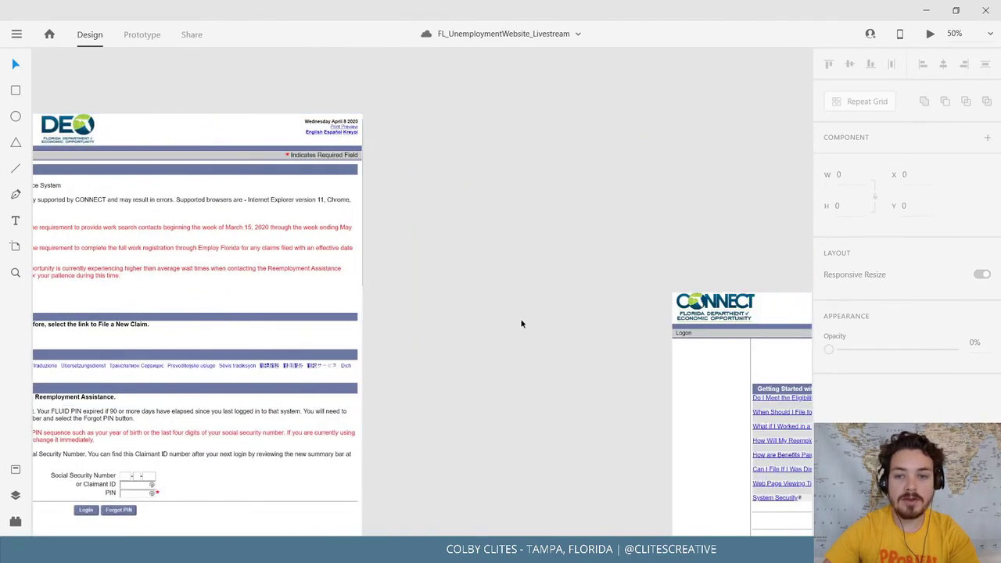
left_click_drag(562, 336, 2, 188)
scroll(498, 380, "down", 6)
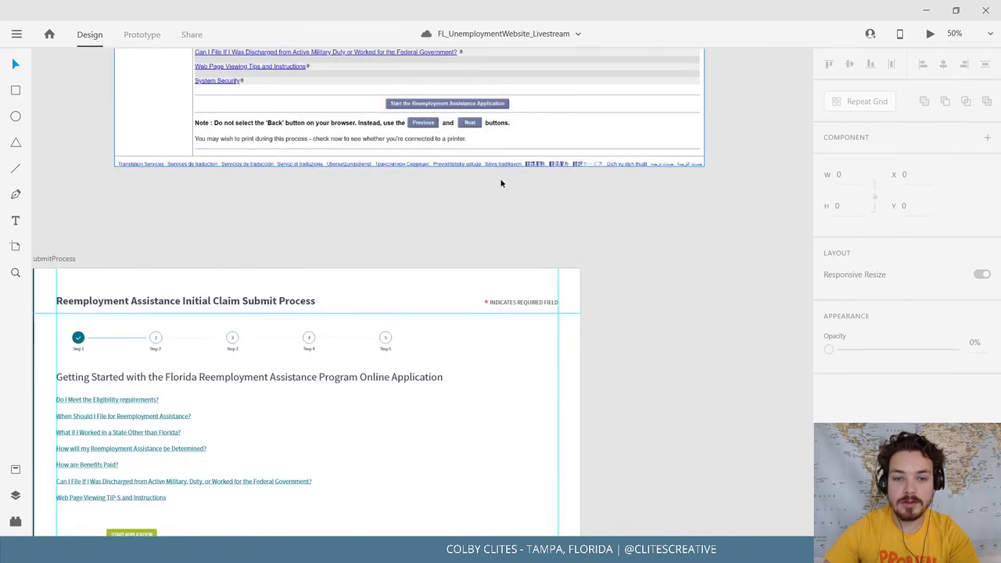
Delete the "Indicates Required Field" note and its red asterisk from the desktop Submit Process artboard.
scroll(479, 271, "left", 2)
scroll(477, 271, "up", 1)
left_click(614, 251)
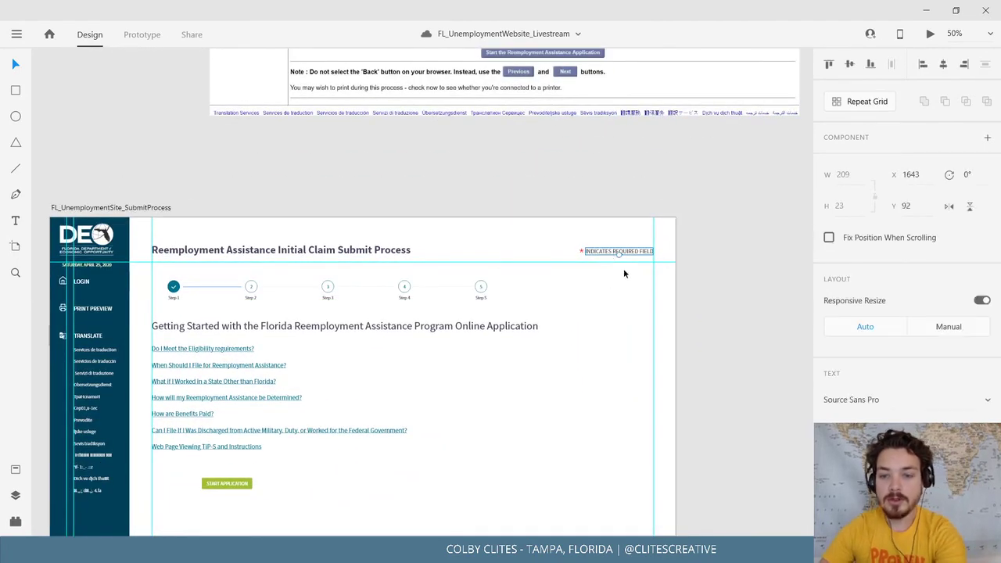
left_click(581, 252)
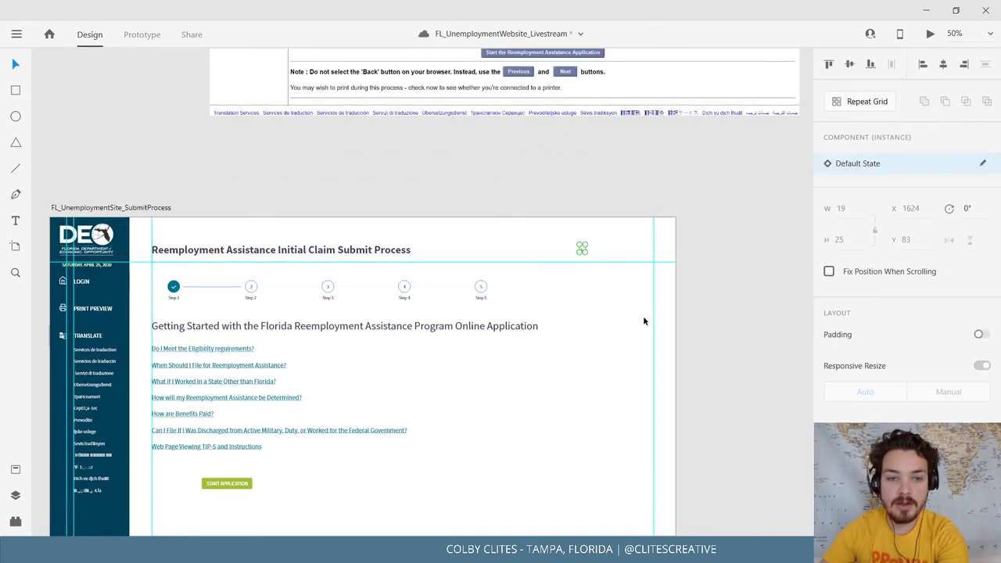
key("Delete")
Delete the "Indicates Required Field" note and its asterisk from the Initial Claim Submit Process phone artboard.
left_click_drag(525, 387, 594, 274)
scroll(595, 274, "down", 15)
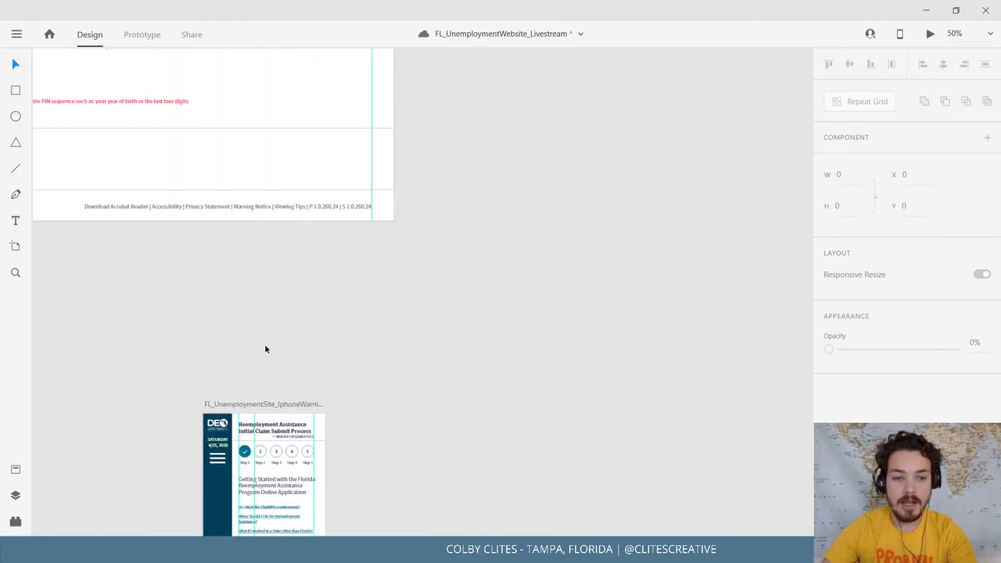
scroll(265, 344, "left", 2)
scroll(475, 221, "down", 2)
scroll(468, 208, "up", 5)
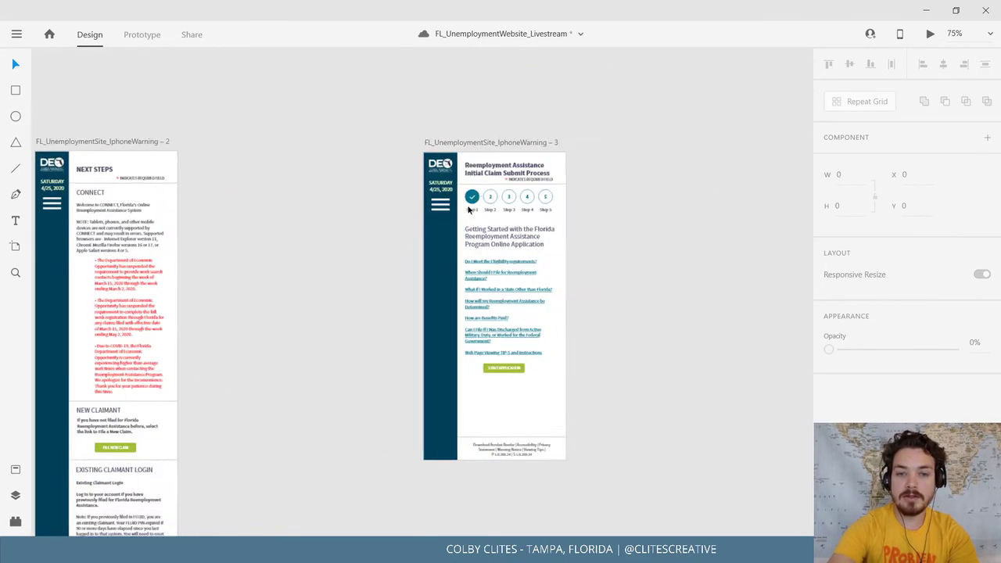
left_click_drag(284, 213, 118, 439)
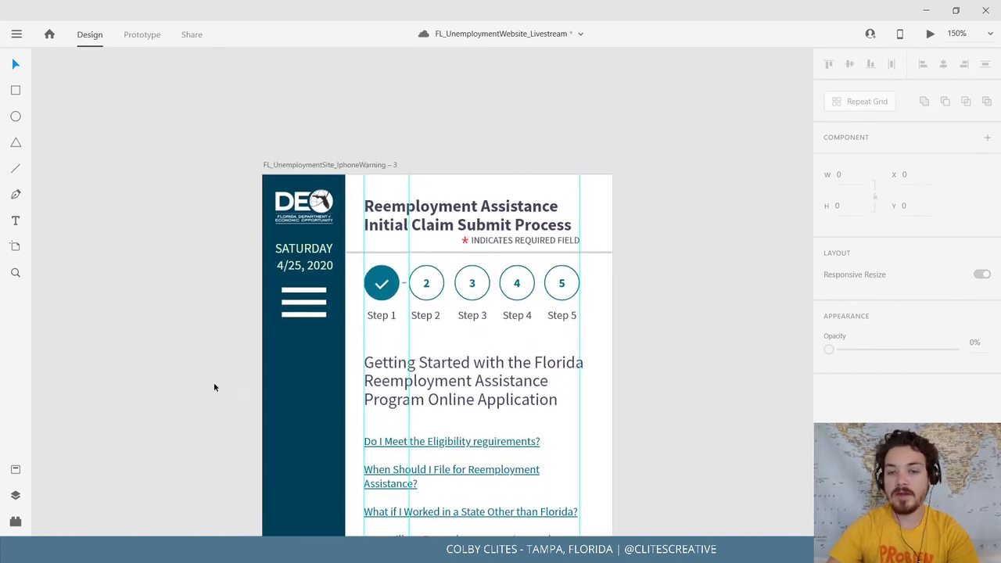
left_click(523, 241)
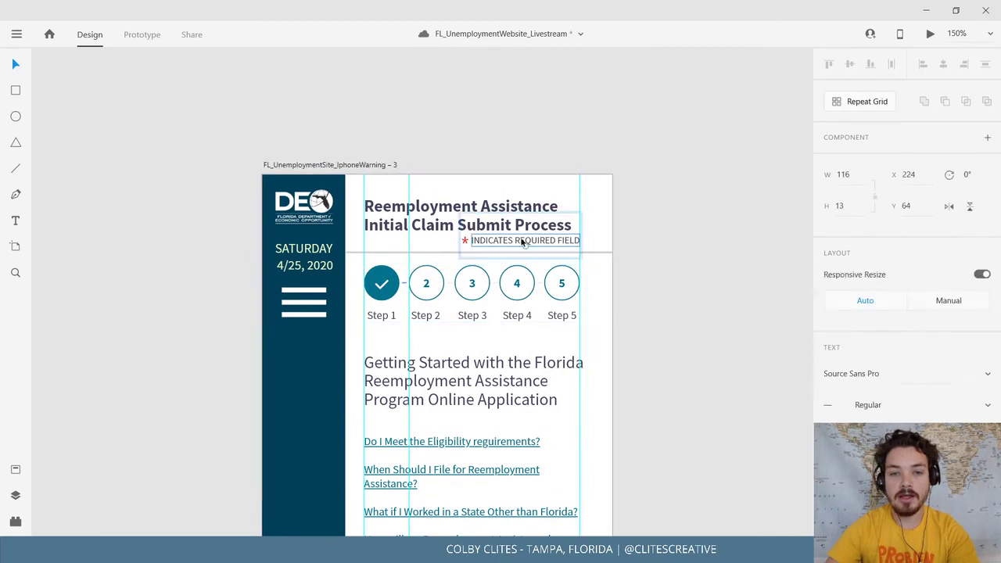
left_click(677, 227)
left_click(493, 242)
key("Delete")
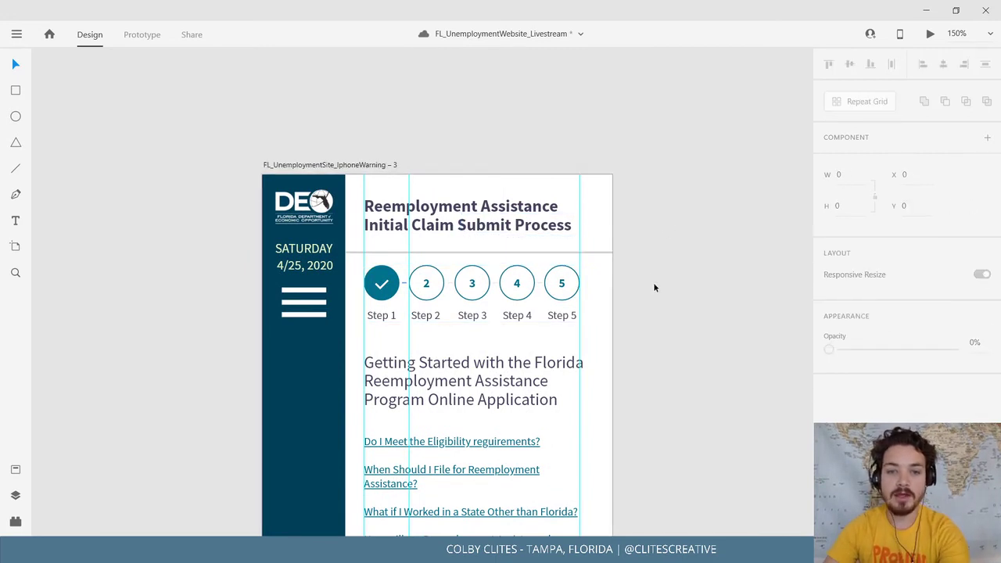
Review the rest of the Initial Claim Submit Process phone artboard and save the document.
left_click_drag(657, 346, 659, 258)
key("ctrl+minus")
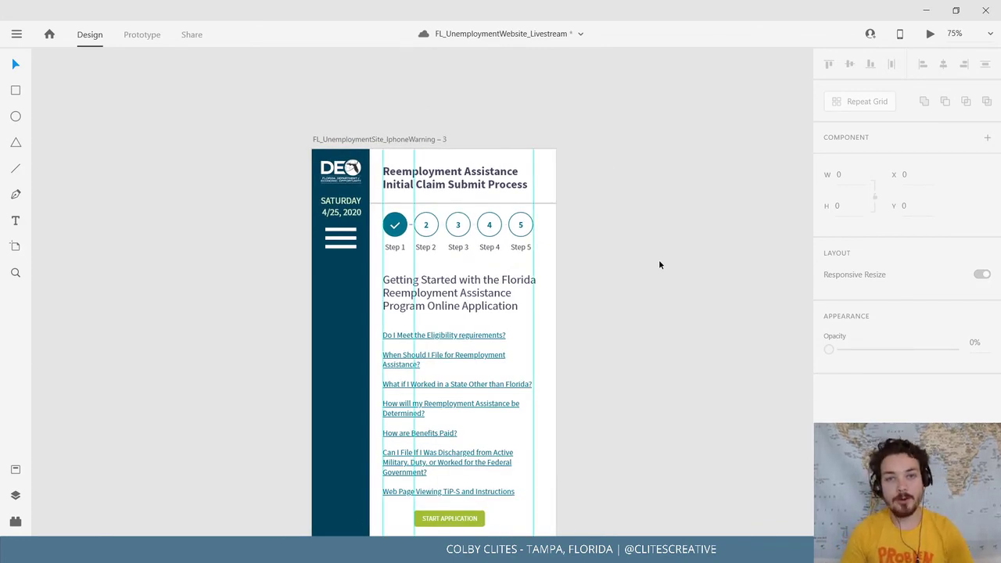
scroll(634, 345, "down", 3)
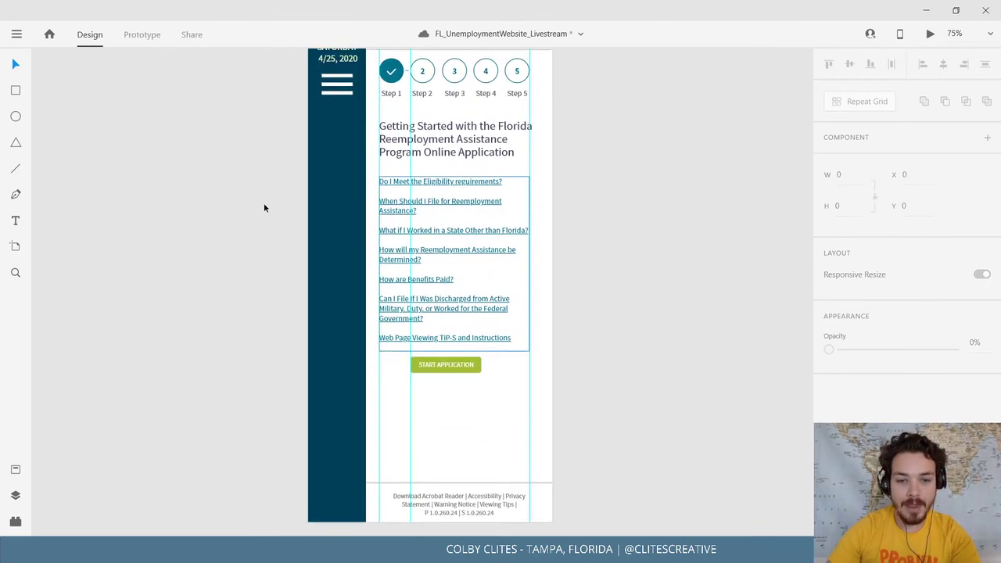
left_click(16, 34)
left_click(23, 281)
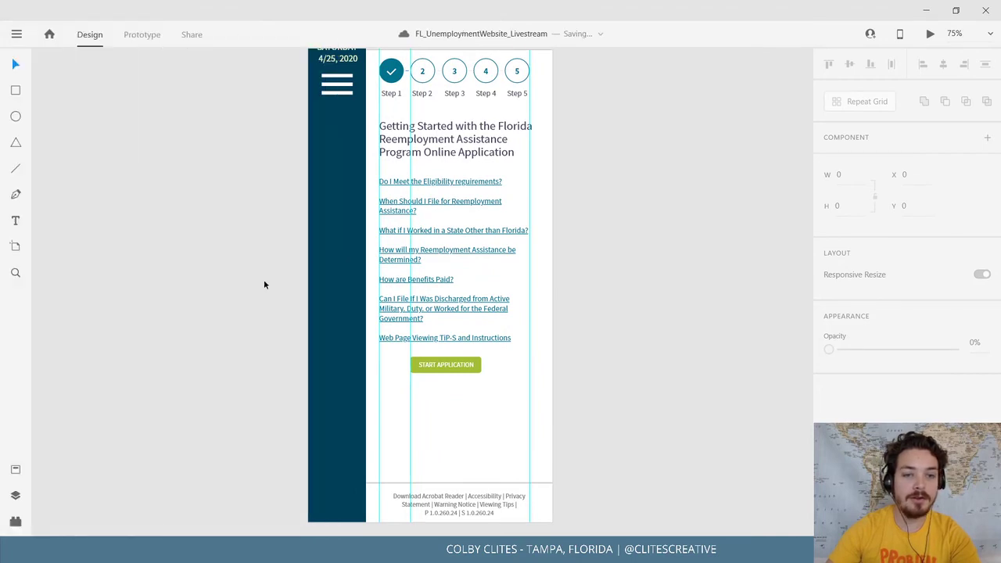
Duplicate the Claimant Warning Notice phone artboard and place the copy before the original in the phone row, at about X 975, Y 2290.
left_click_drag(194, 313, 240, 353)
key("ctrl+minus")
key("ctrl+minus")
key("ctrl+minus")
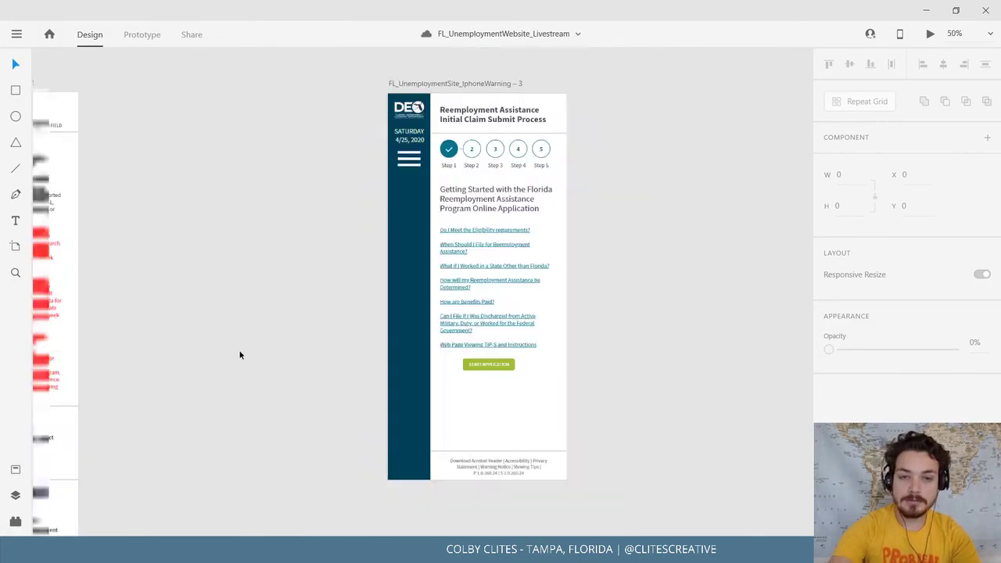
scroll(162, 369, "left", 5)
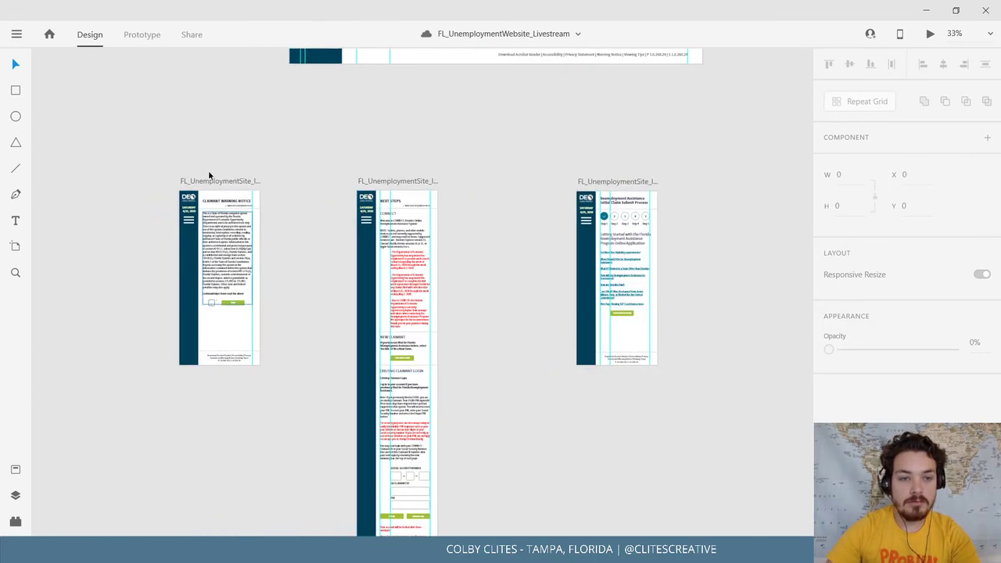
left_click(210, 179)
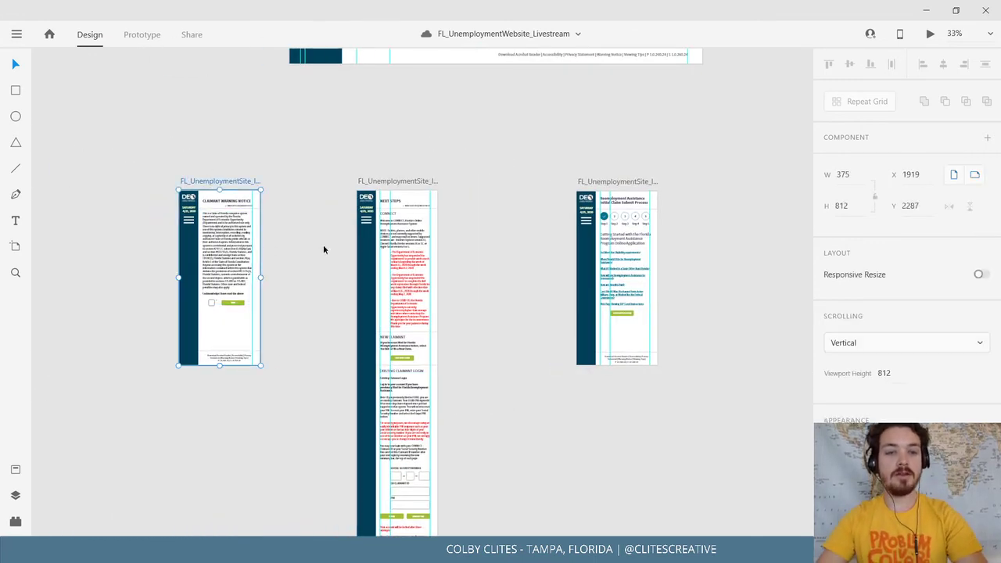
key("ctrl+d")
left_click_drag(312, 180, 196, 186)
left_click(85, 217)
left_click_drag(84, 221, 222, 246)
Delete the heading, required-field note, warning text, checkbox and Send button from the duplicated phone artboard.
key("ctrl+plus")
key("ctrl+plus")
key("ctrl+plus")
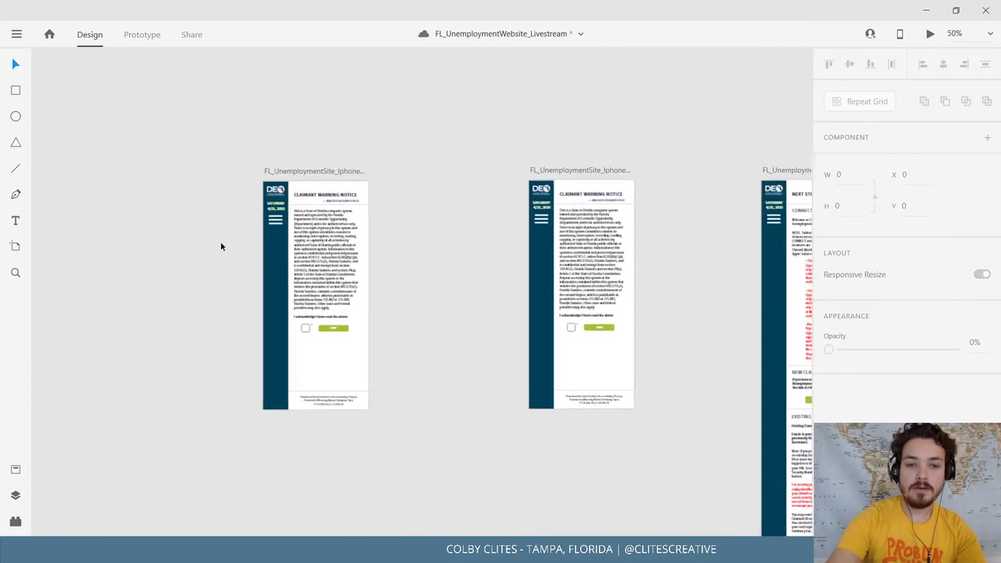
left_click_drag(304, 331, 491, 375)
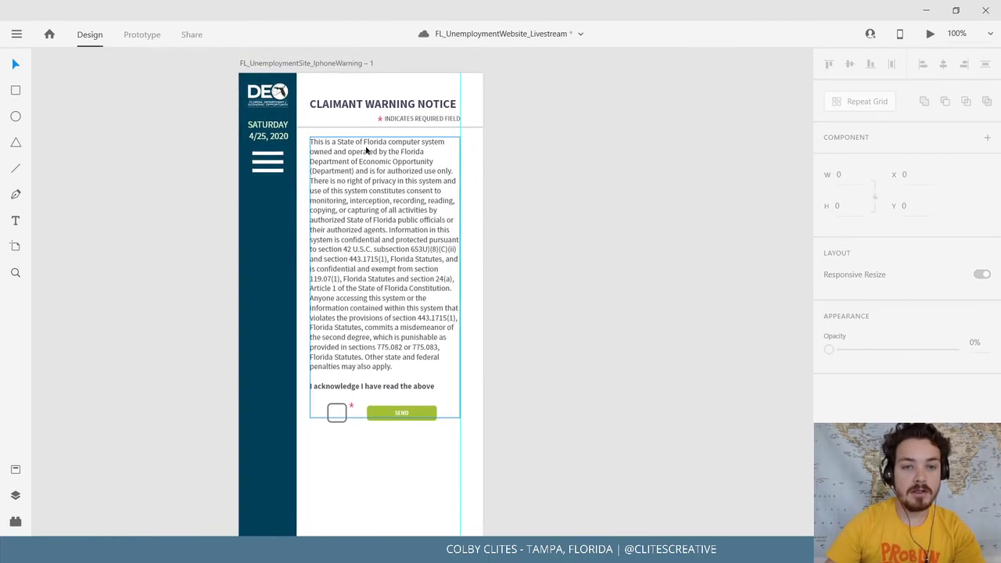
left_click(331, 91)
key("Delete")
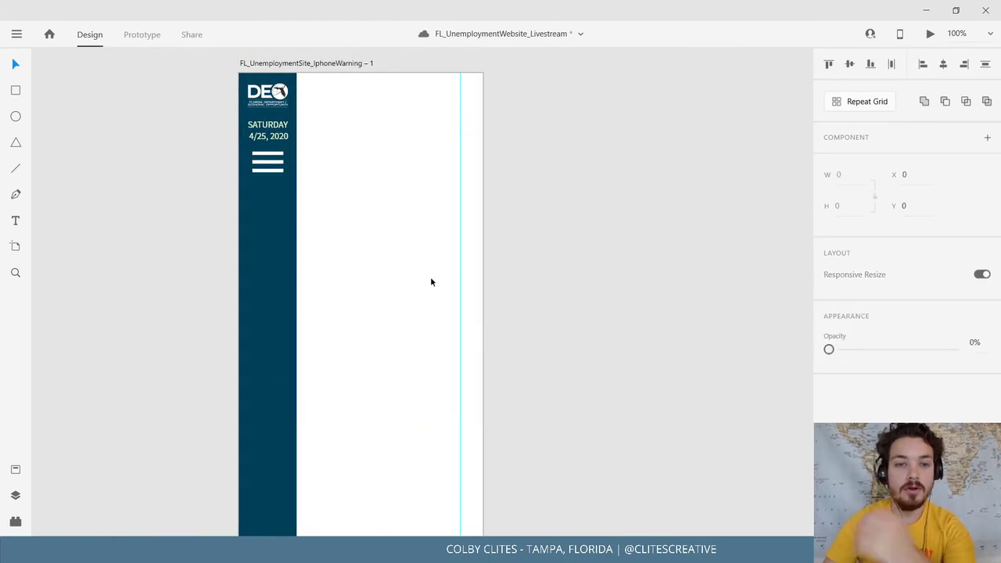
Turn off the white background fill of the duplicated phone artboard.
left_click(335, 66)
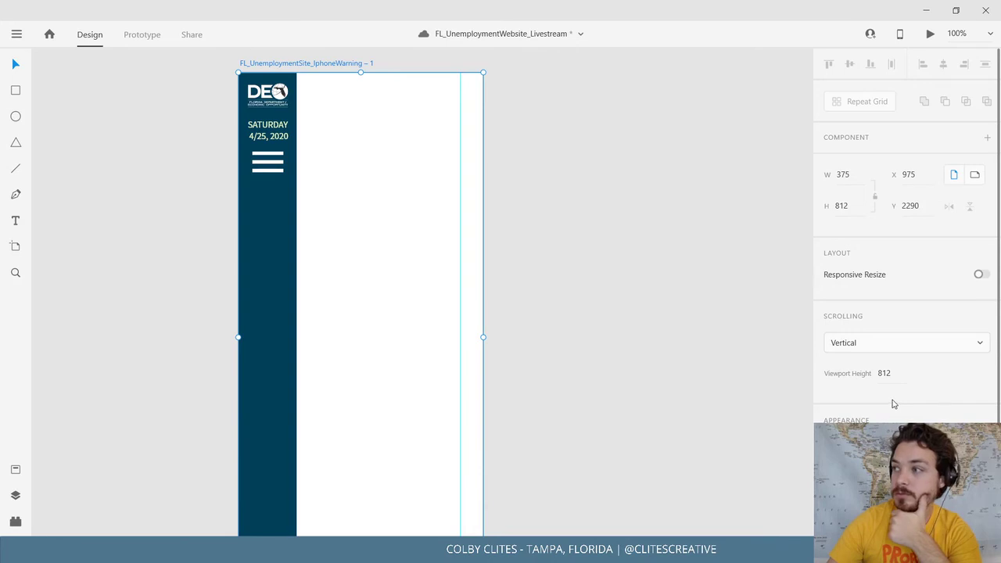
scroll(894, 404, "down", 1)
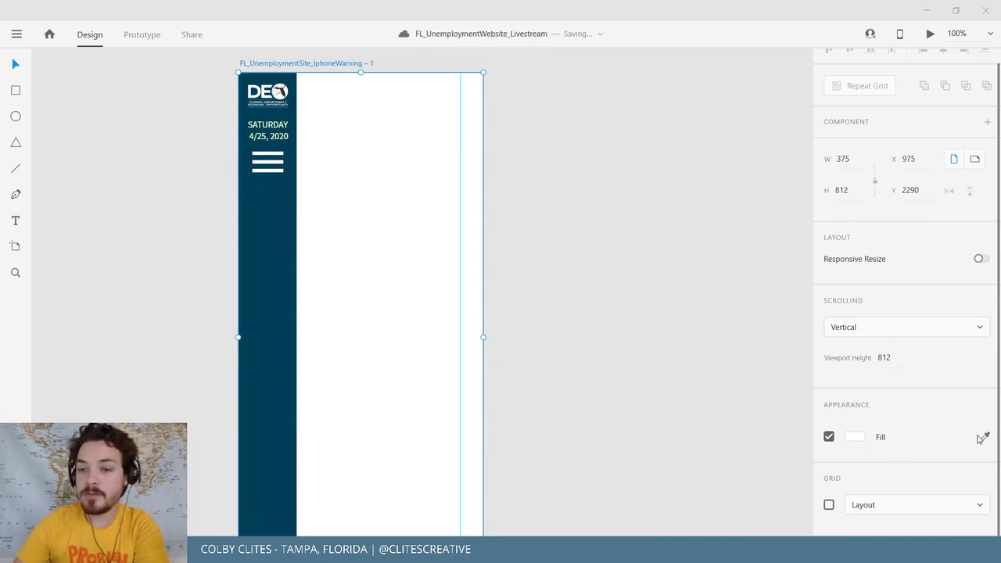
left_click(829, 437)
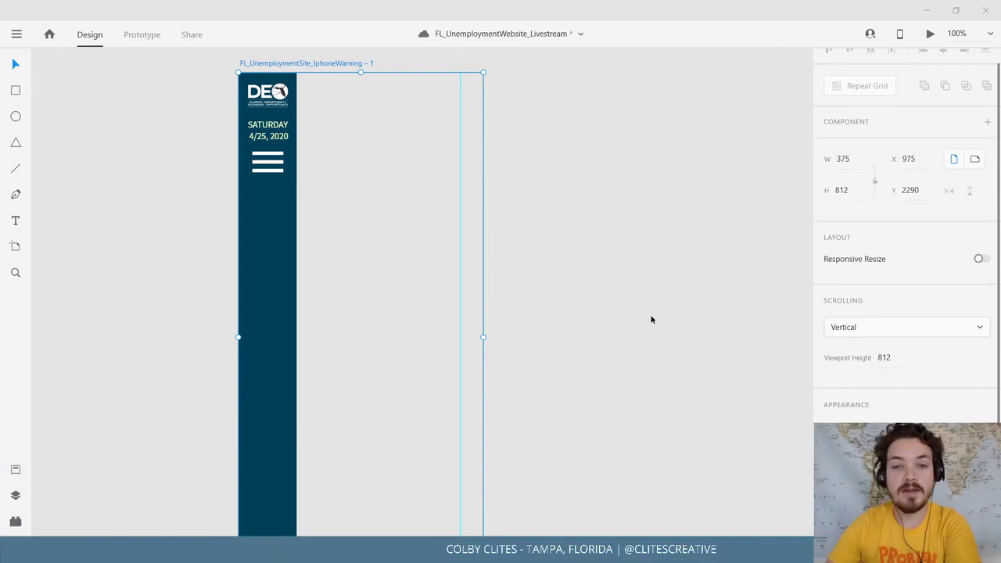
left_click(537, 293)
left_click_drag(514, 281, 547, 300)
key("ctrl+minus")
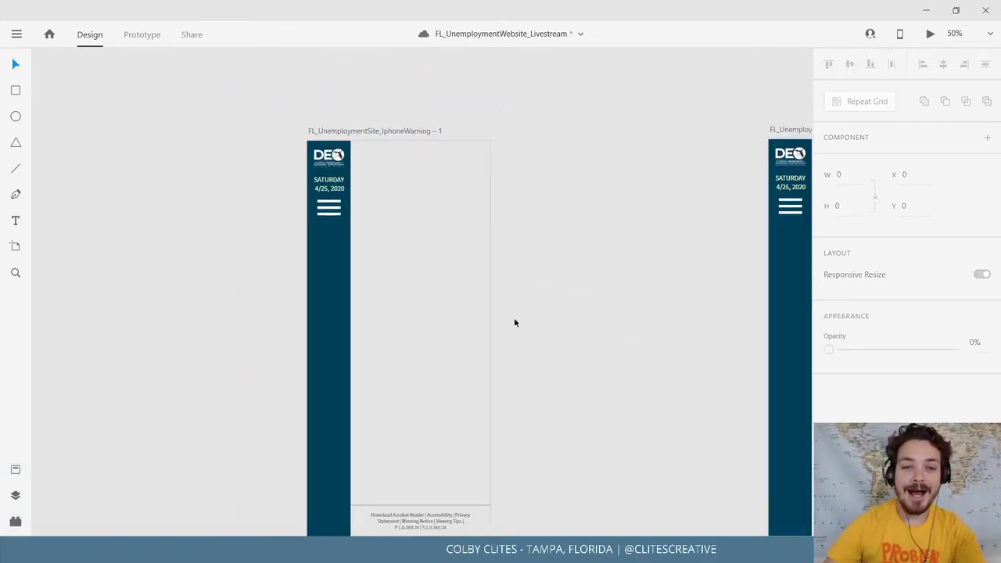
Delete the footer links and divider line from the duplicated phone artboard.
left_click_drag(438, 239, 345, 158)
left_click(337, 454)
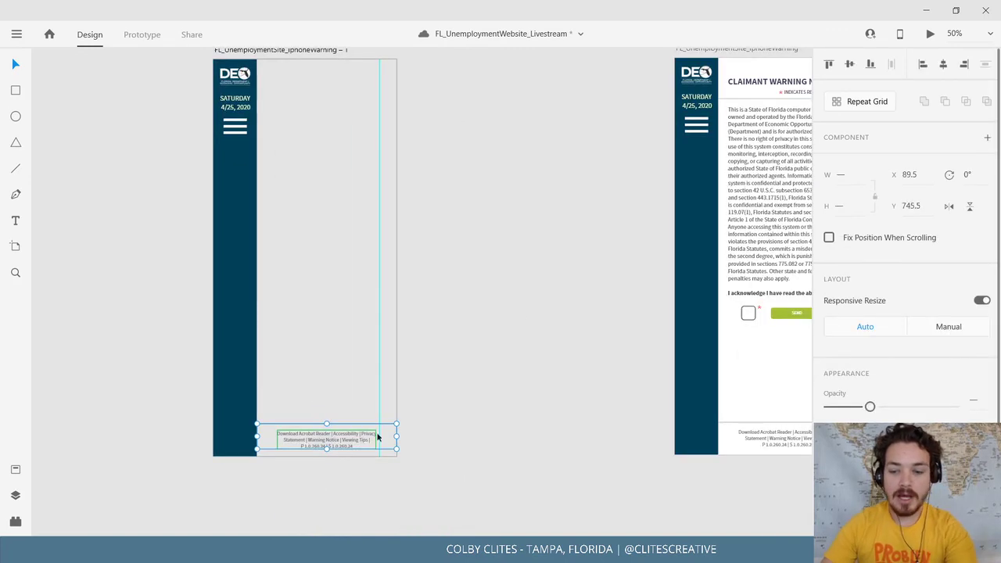
key("Delete")
Draw a rectangle about 251 px wide from the blue sidebar's edge to the margin guide, starting beside the menu icon.
left_click_drag(416, 403, 426, 422)
left_click_drag(342, 366, 349, 392)
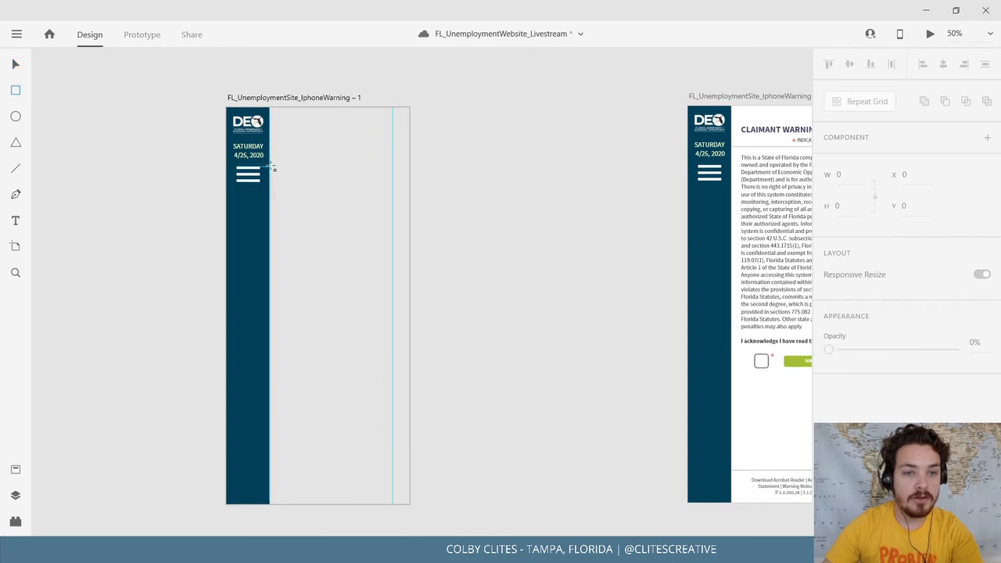
mouse_move(270, 166)
left_mouse_down()
mouse_move(342, 300)
mouse_move(394, 355)
mouse_move(393, 378)
left_mouse_up()
left_click(15, 68)
left_click(118, 179)
left_click_drag(118, 180, 174, 208)
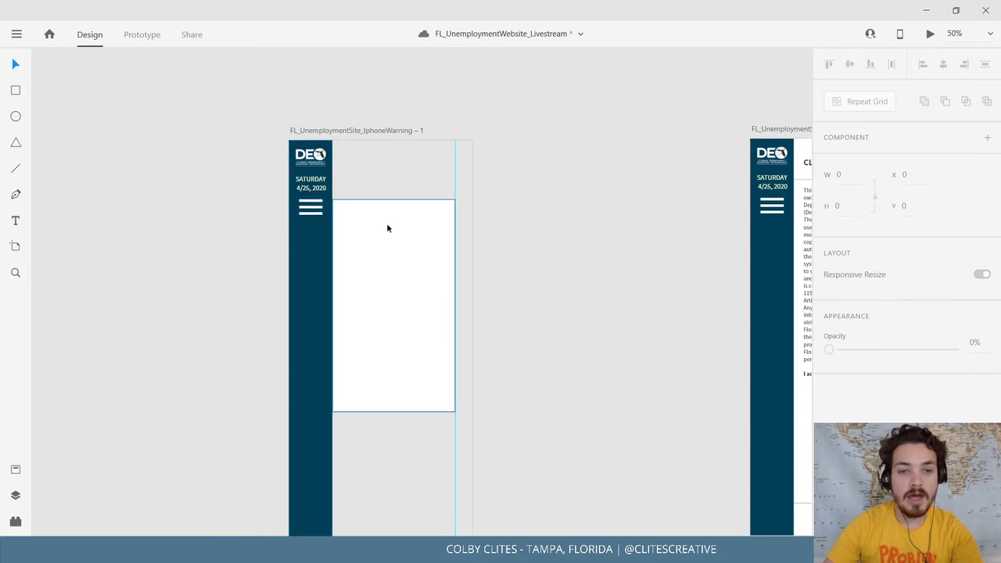
Extend the rectangle's lower edge to make it about 535 px high.
left_click_drag(536, 326, 459, 236)
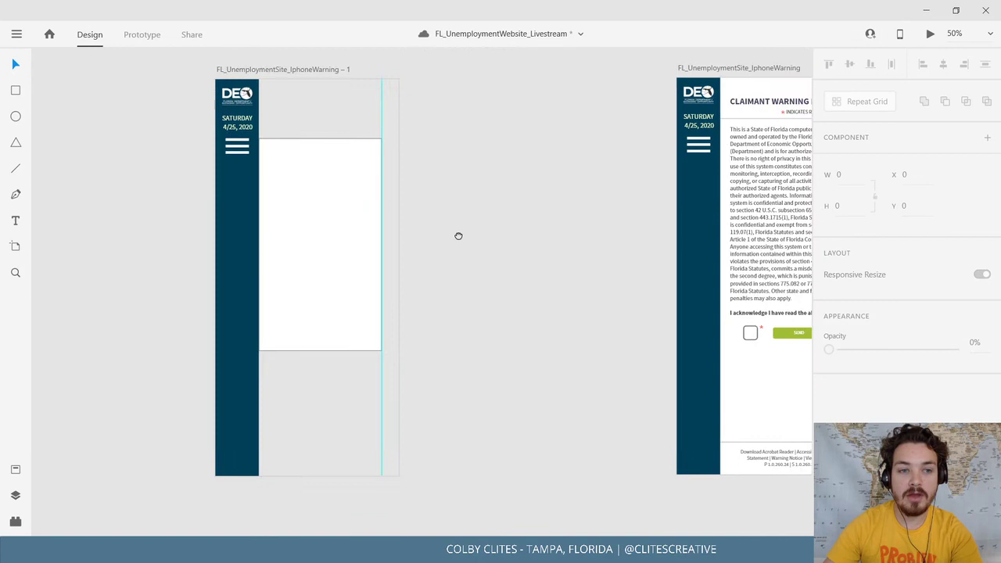
left_click(337, 277)
left_click_drag(322, 349, 316, 402)
left_click(524, 272)
left_click_drag(499, 256, 573, 295)
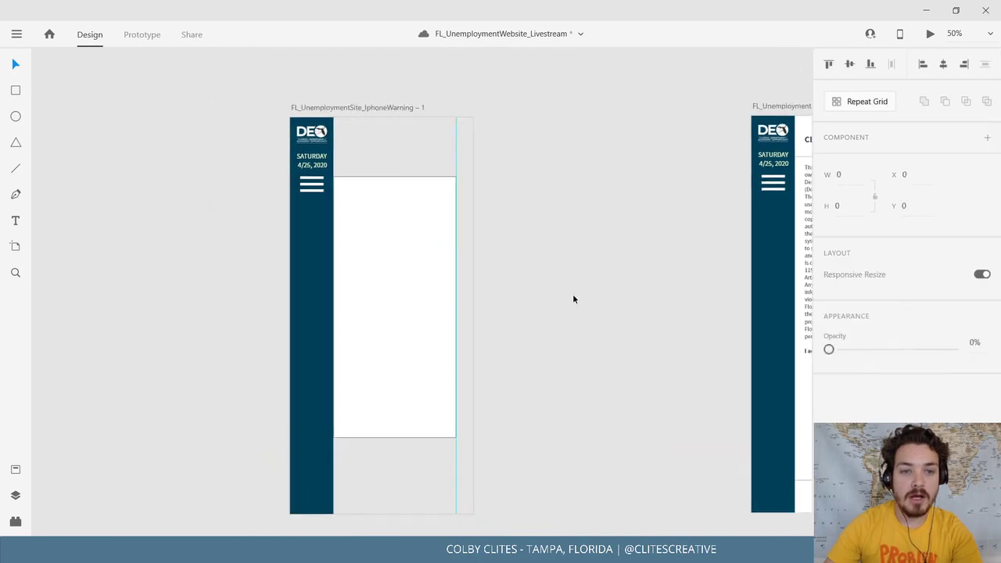
Fill the rectangle beside the sidebar with the saved light green color #E3F2C2.
key("ctrl+plus")
key("ctrl+plus")
left_click_drag(488, 279, 565, 293)
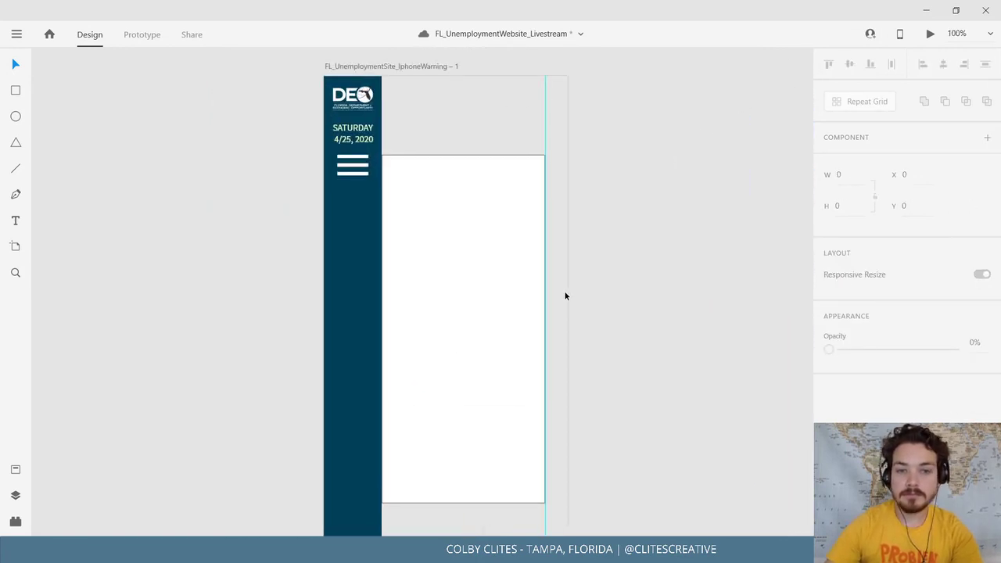
left_click(540, 291)
left_click(18, 470)
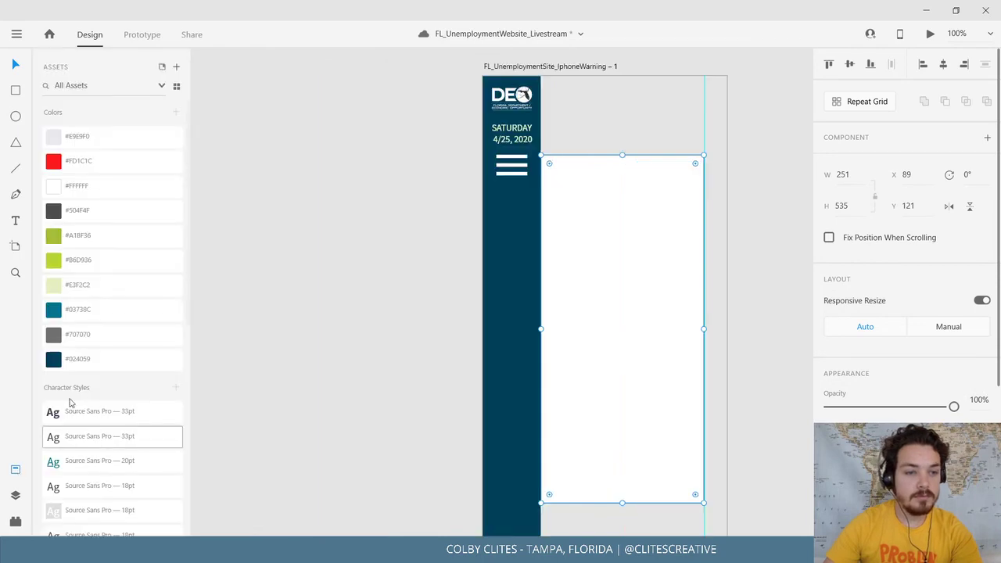
left_click(112, 286)
Try removing the border from the large light green rectangle beside the sidebar.
left_click(311, 252)
left_click_drag(320, 254, 219, 252)
left_click(460, 244)
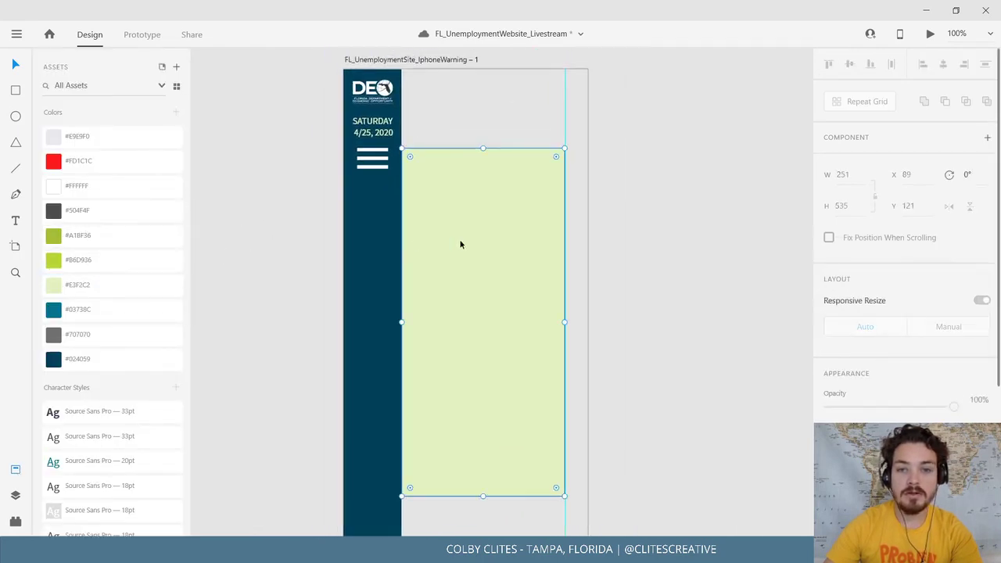
scroll(899, 352, "down", 3)
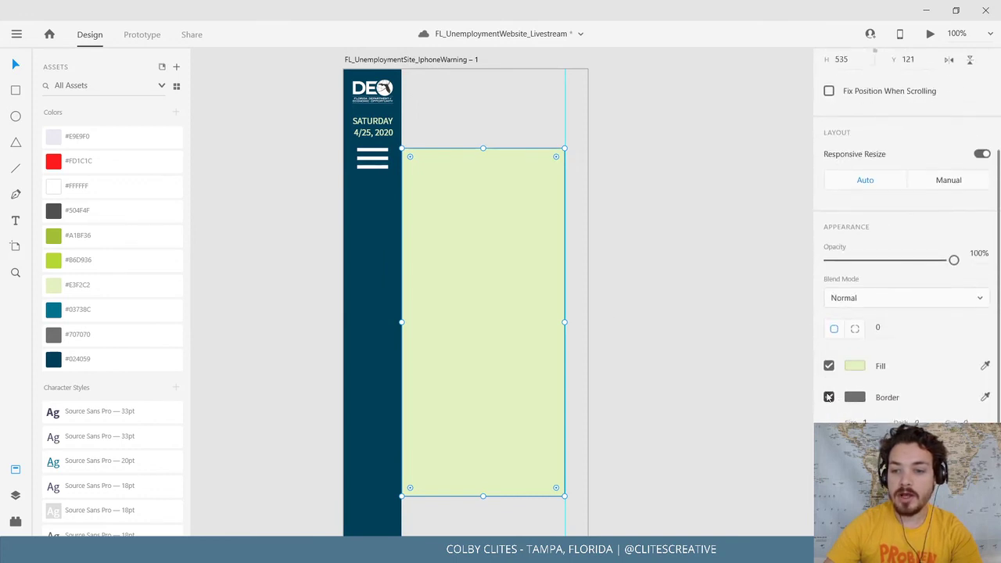
left_click(829, 397)
left_click(675, 334)
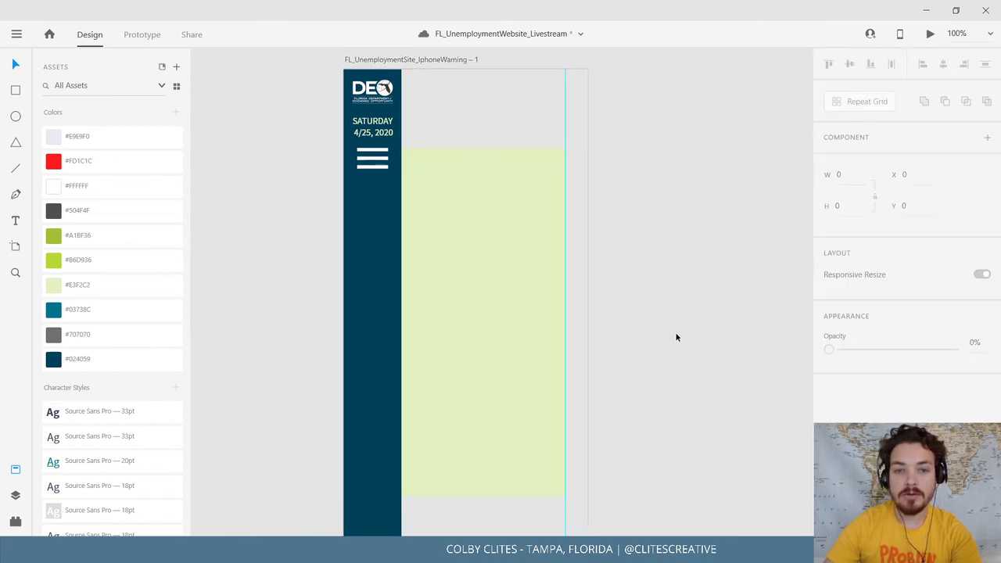
key("ctrl+z")
left_click(729, 336)
left_click_drag(684, 338, 624, 346)
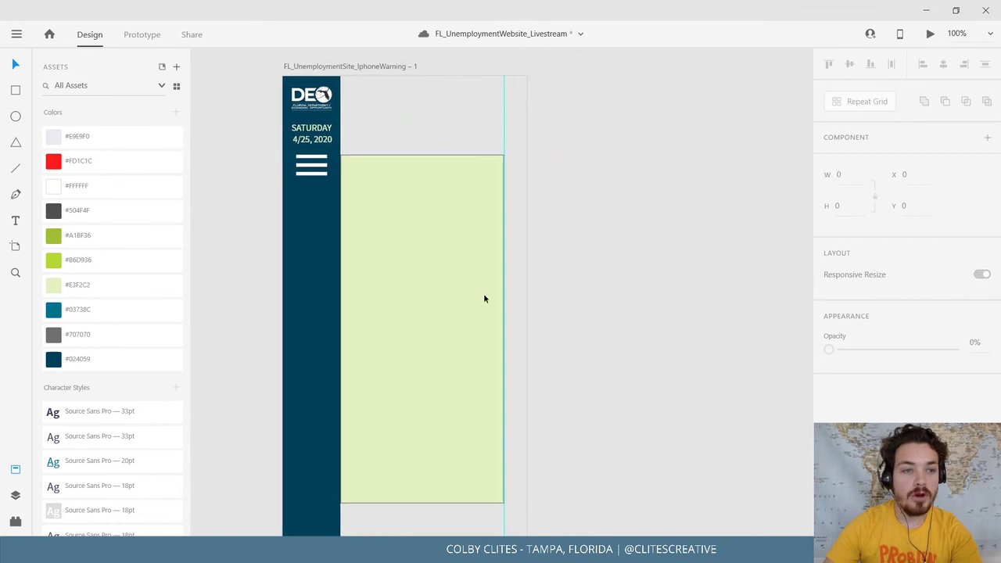
Draw a rectangle about 251 by 86 px across the top of the green panel and fill it with the panel's sampled light green.
left_click(16, 92)
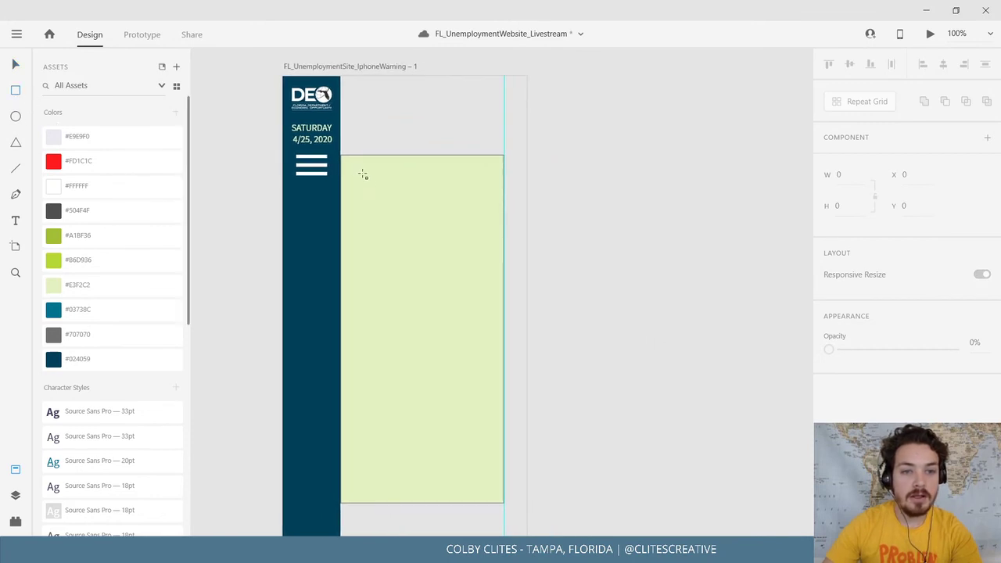
mouse_move(342, 156)
left_mouse_down()
mouse_move(363, 179)
mouse_move(467, 212)
mouse_move(505, 209)
left_mouse_up()
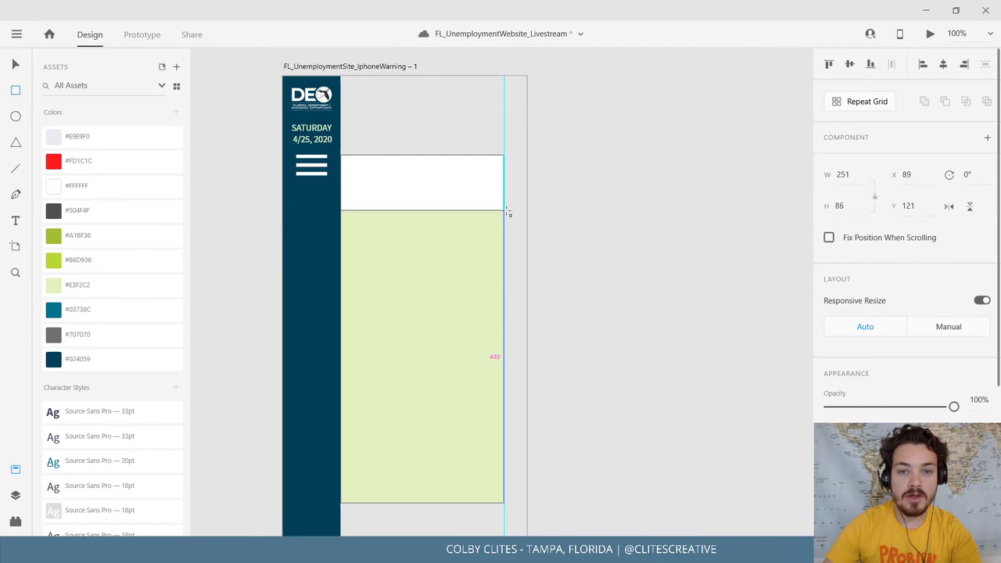
left_click_drag(507, 212, 505, 210)
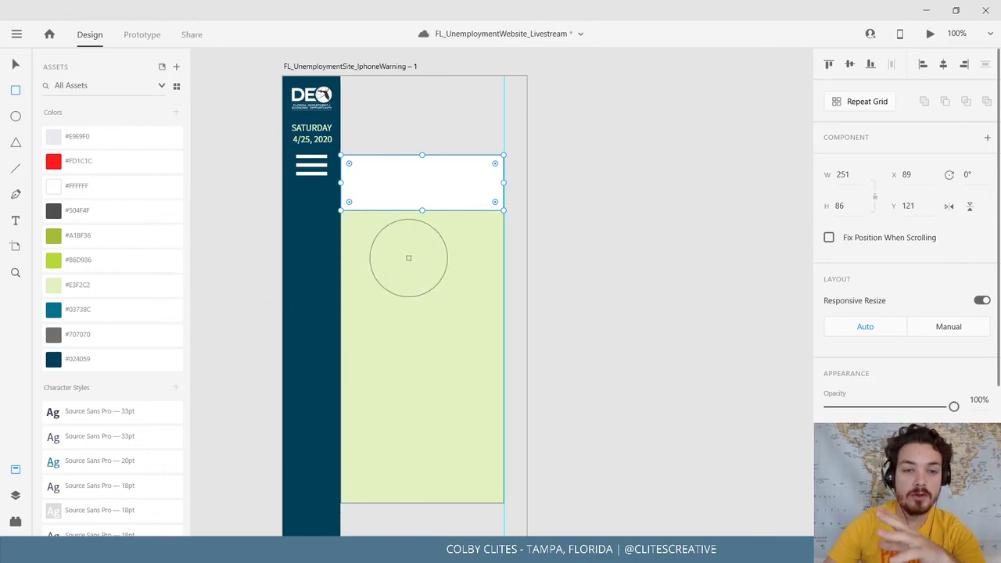
left_click_drag(408, 258, 410, 263)
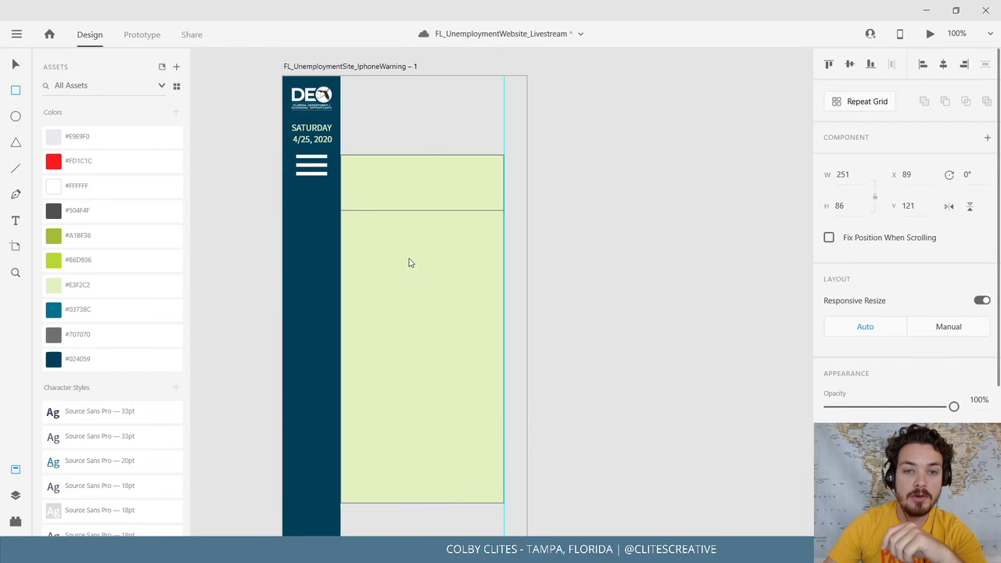
left_click(457, 195)
left_click(596, 223)
Try removing the border from the smaller rectangle at the top of the green panel.
left_click(455, 201)
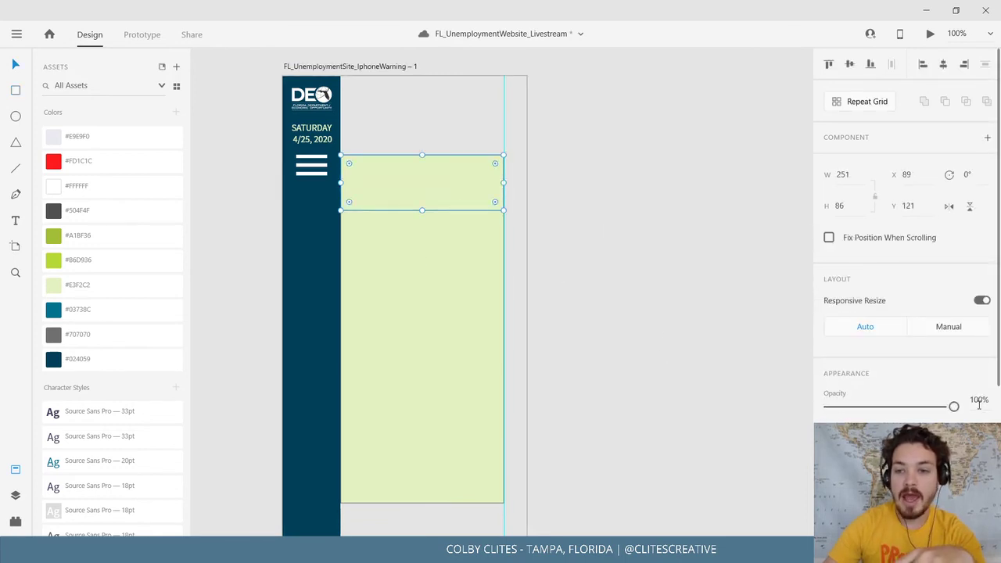
scroll(979, 405, "down", 3)
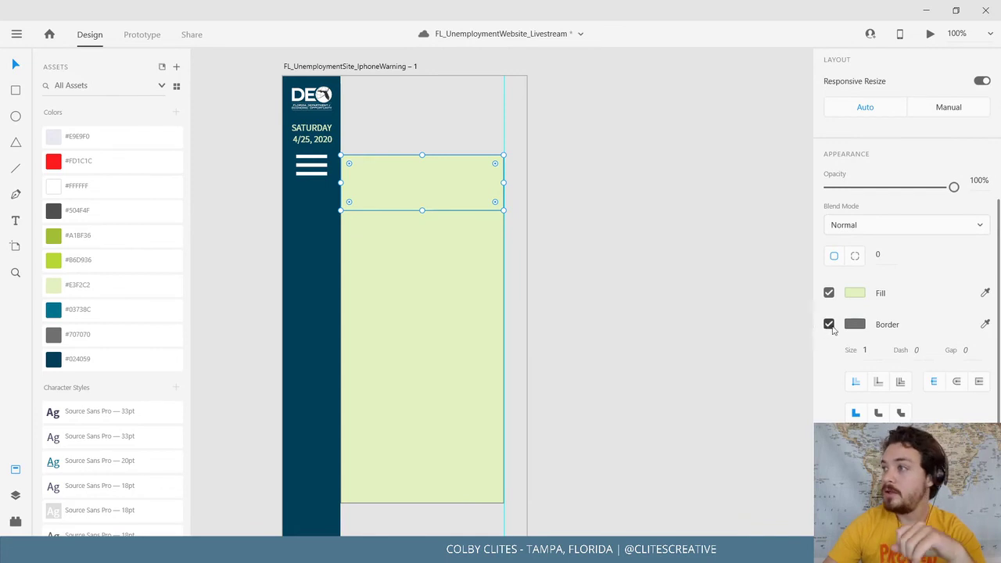
left_click(743, 316)
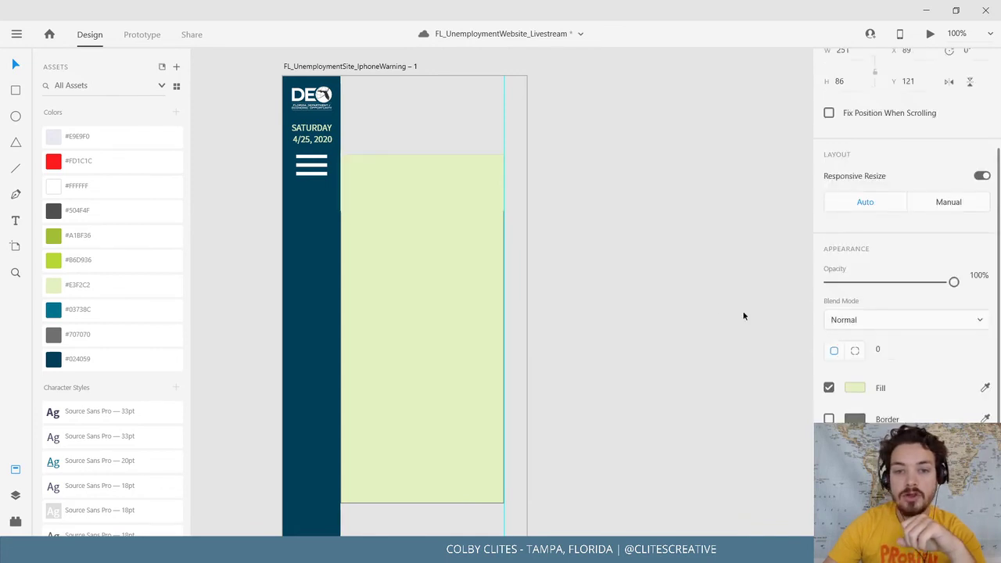
Inset the smaller rectangle from the green panel's edges, making it about 229 by 80 px, and save the document.
left_click(393, 206)
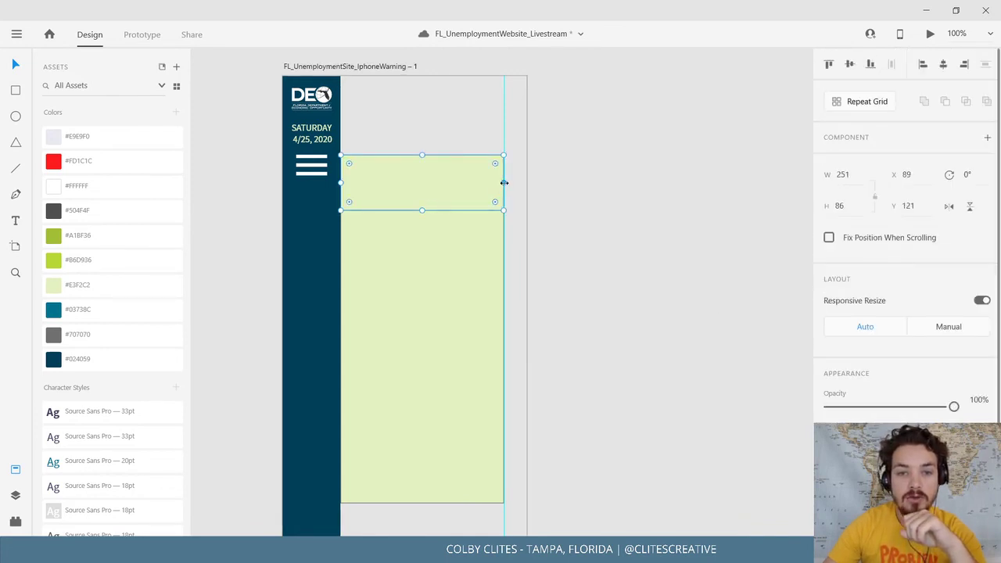
left_click_drag(505, 182, 496, 182)
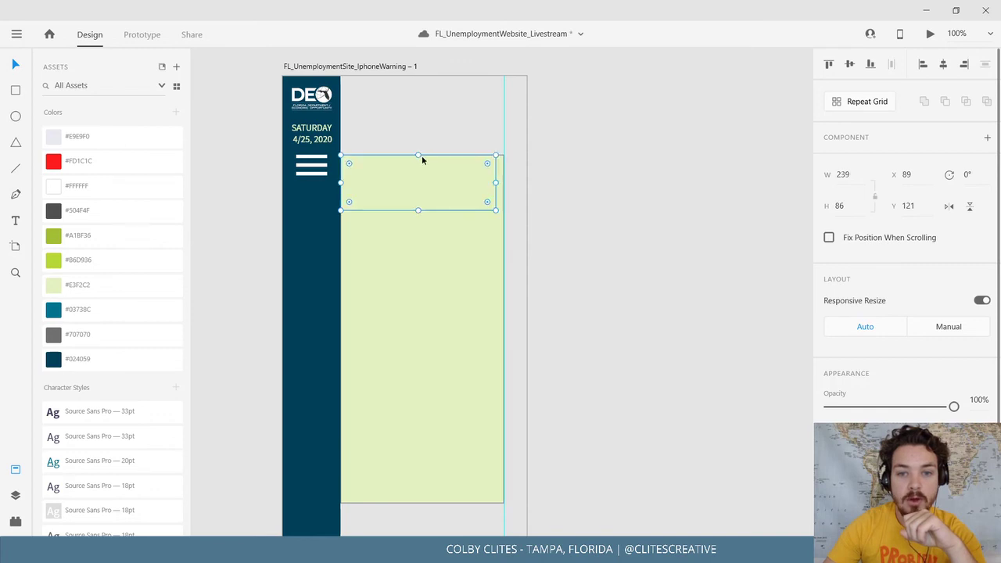
left_click_drag(419, 156, 418, 161)
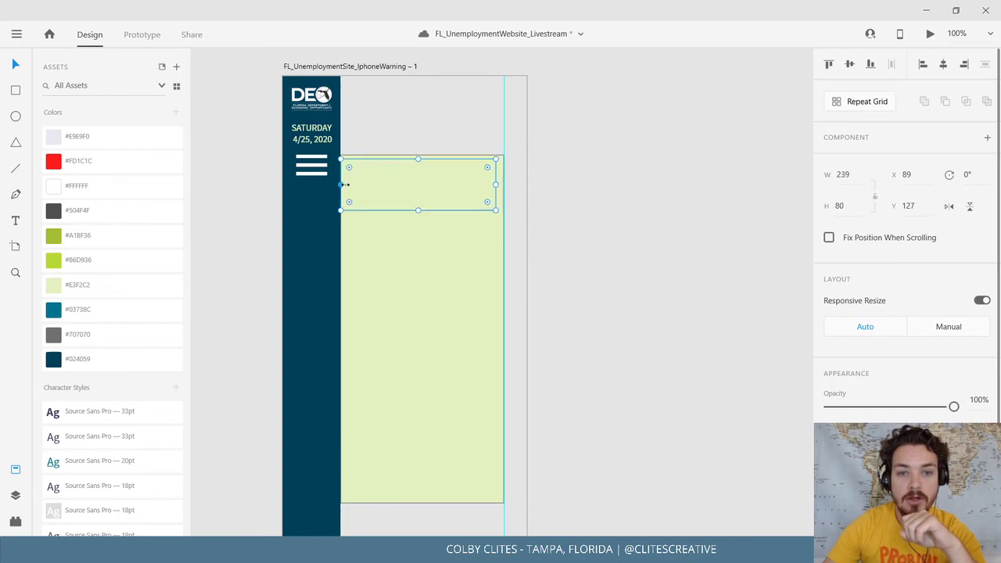
left_click_drag(343, 185, 349, 184)
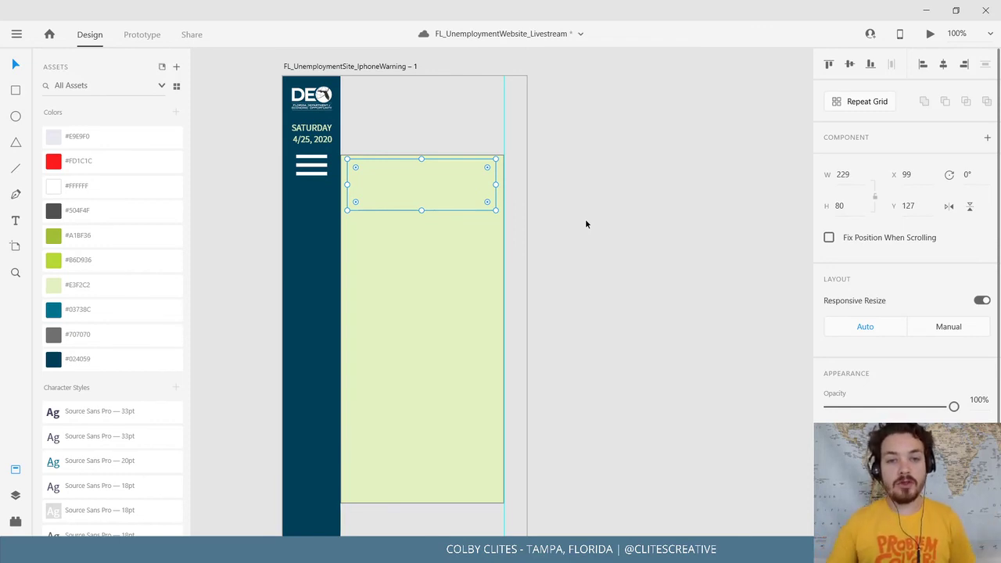
key("ctrl+s")
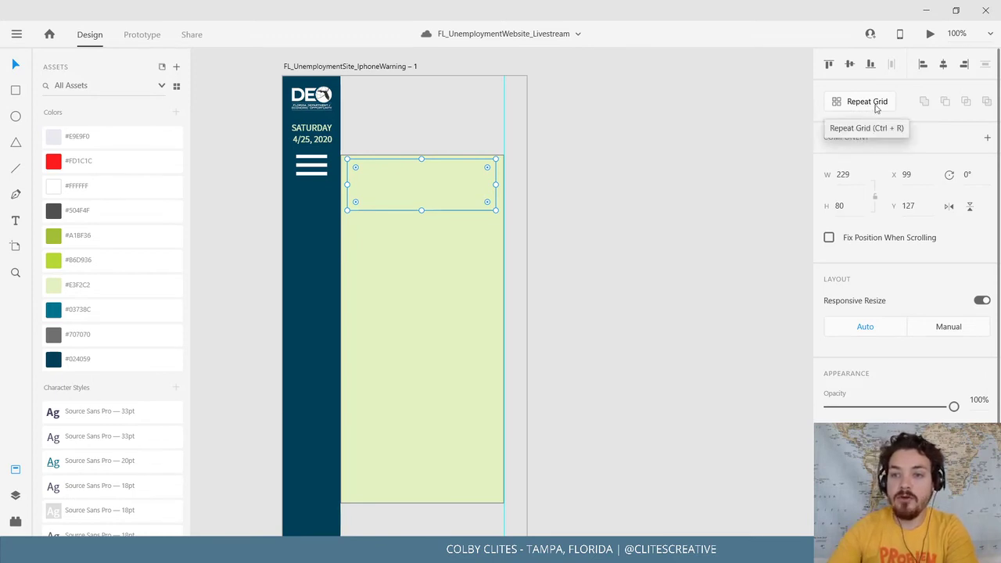
Turn the smaller rectangle into a repeat grid and extend it downward to about 296 px high, giving three stacked boxes.
left_click(880, 104)
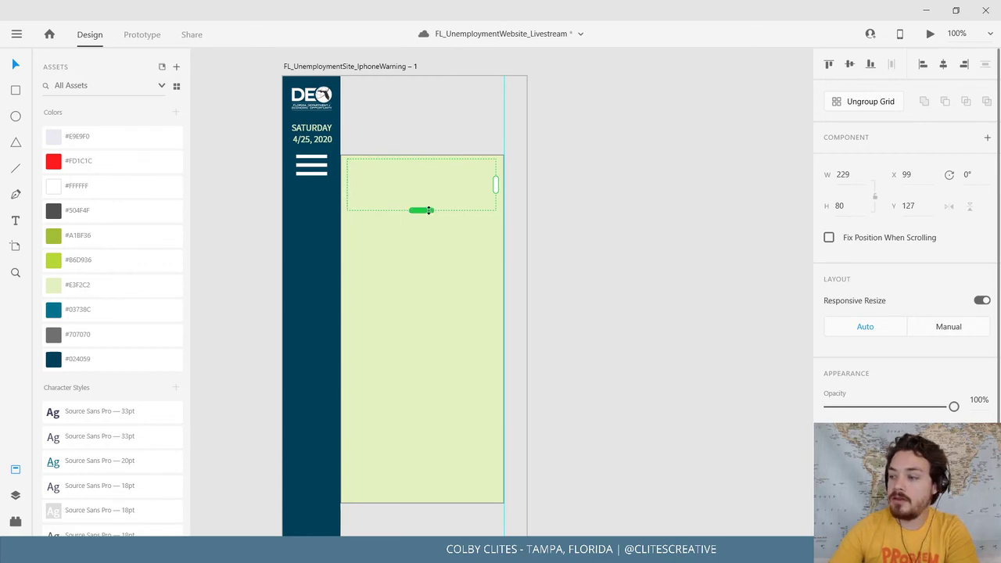
left_click_drag(434, 211, 417, 400)
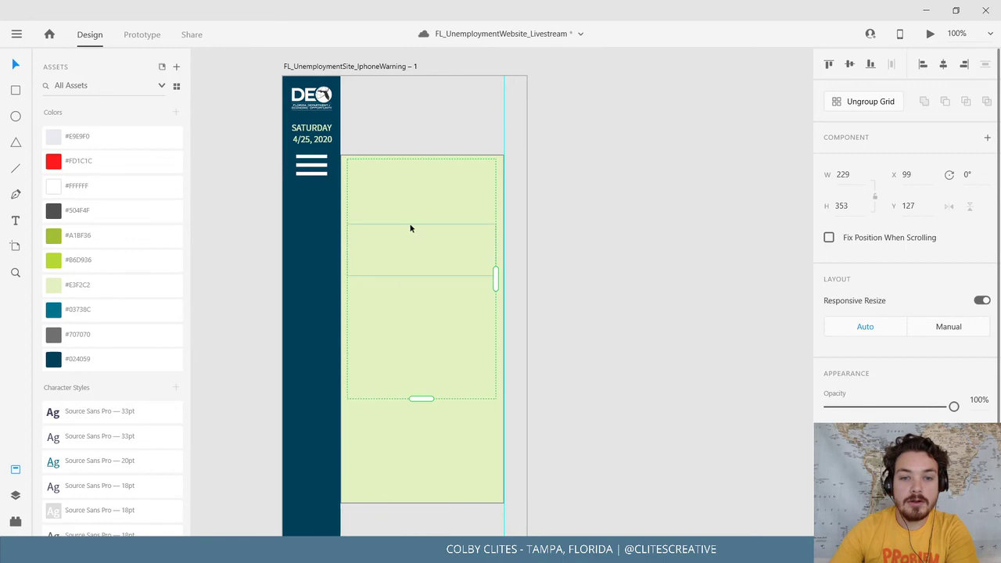
key("ctrl+z")
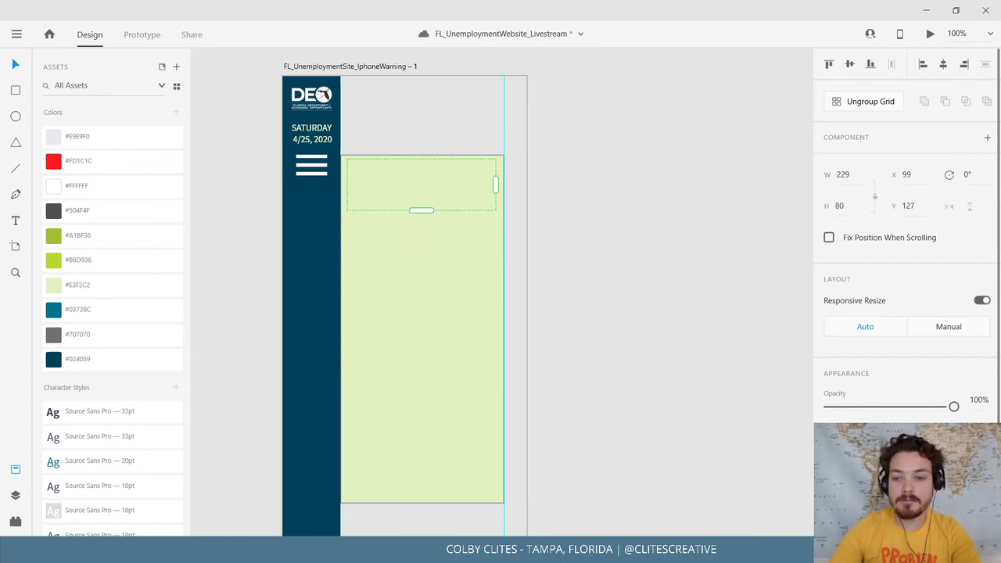
key("ctrl+z")
mouse_move(417, 210)
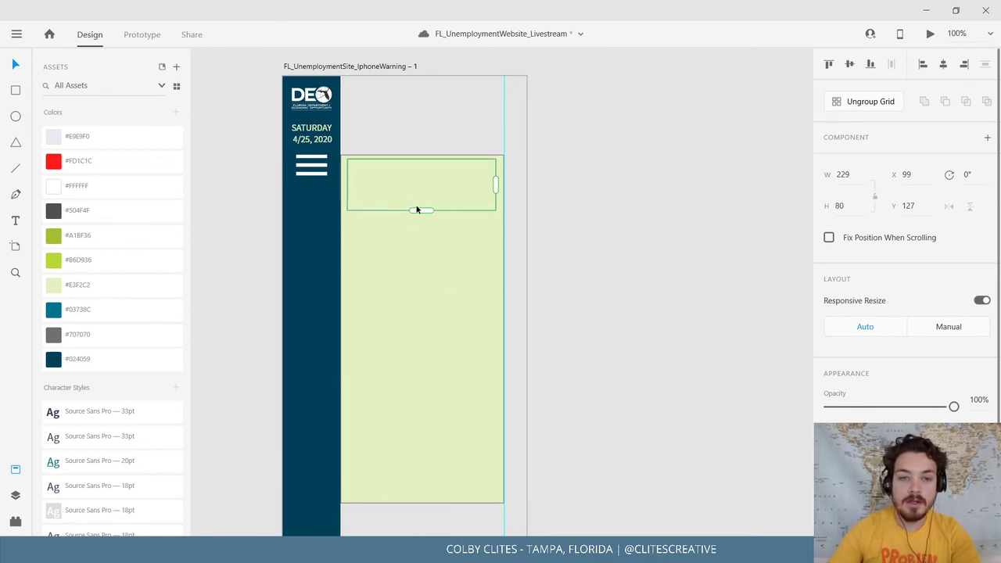
left_click_drag(423, 210, 407, 351)
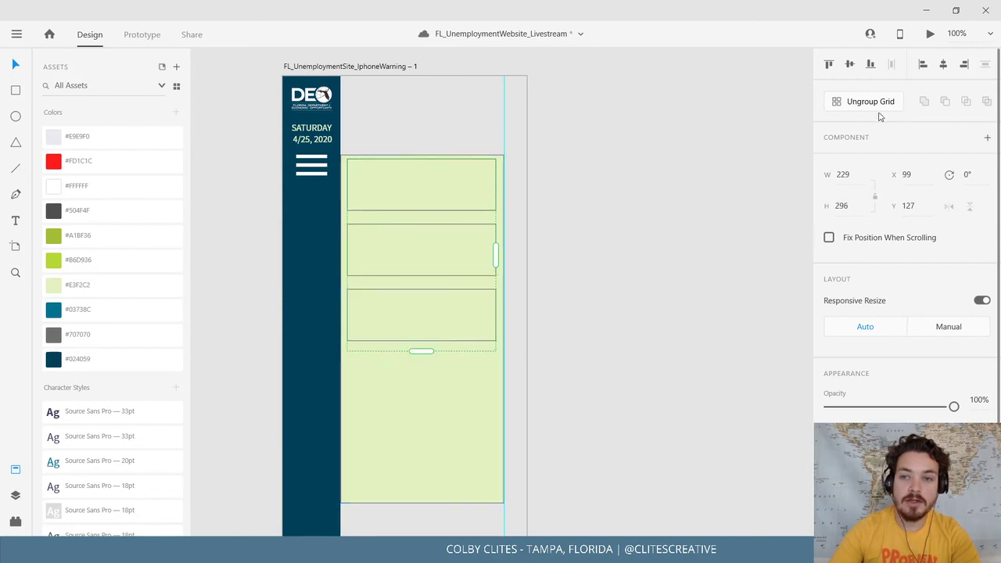
Try ungrouping the repeat grid into separate boxes.
left_click(894, 102)
left_click(717, 189)
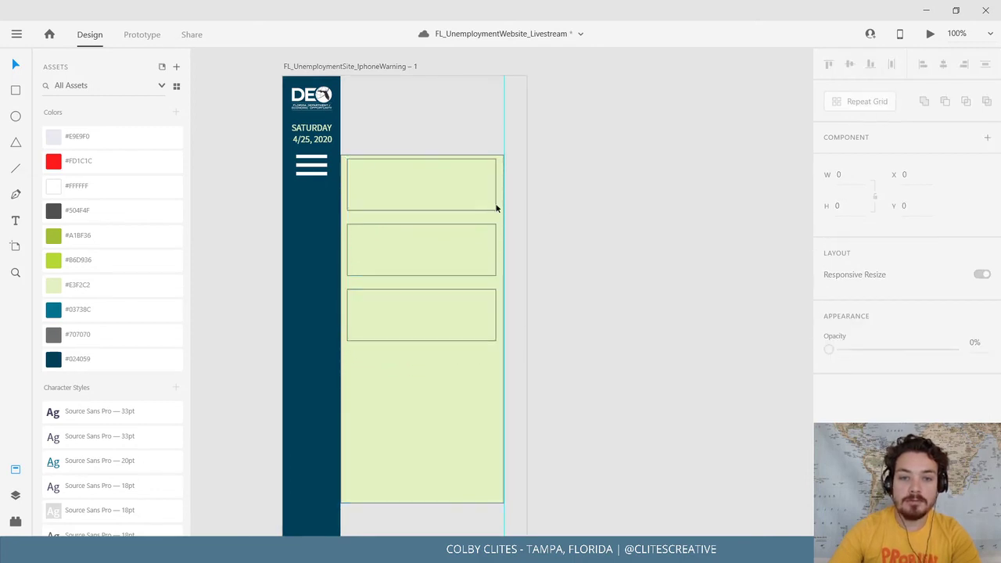
left_click(459, 189)
left_click(442, 220)
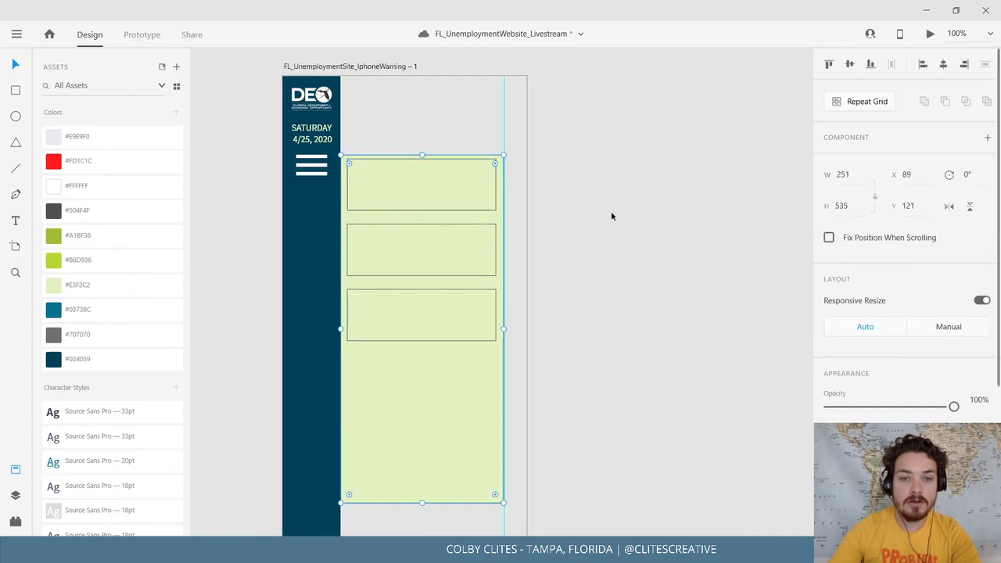
key("ctrl+z")
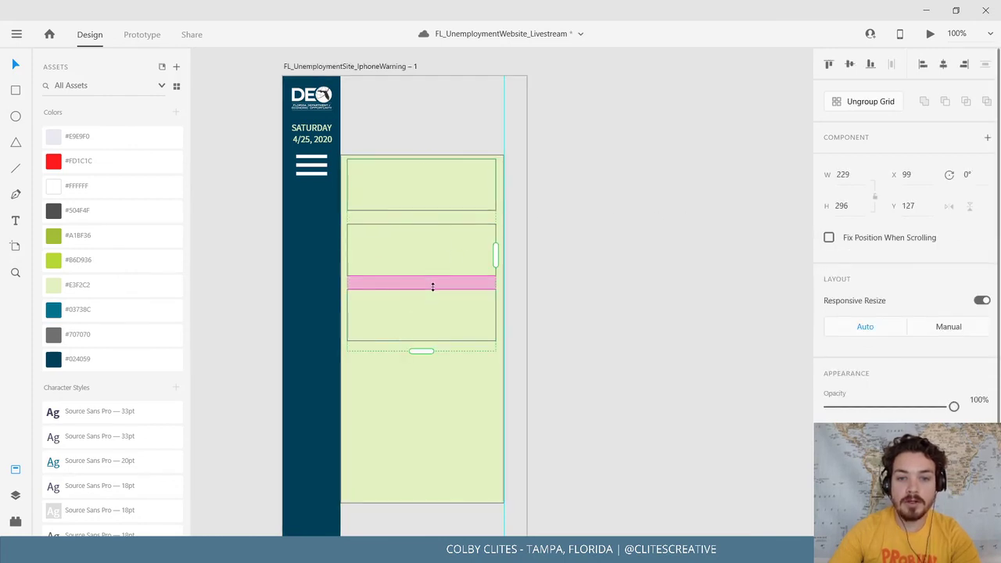
Close the vertical gaps between the repeated boxes and shorten the green panel to end just below the third box.
left_click_drag(447, 220, 452, 208)
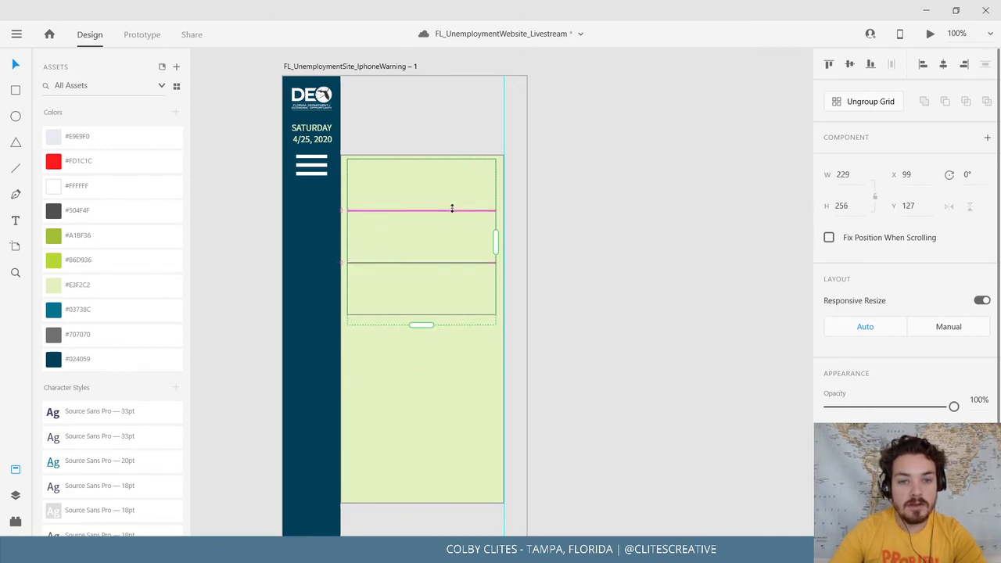
left_click(595, 243)
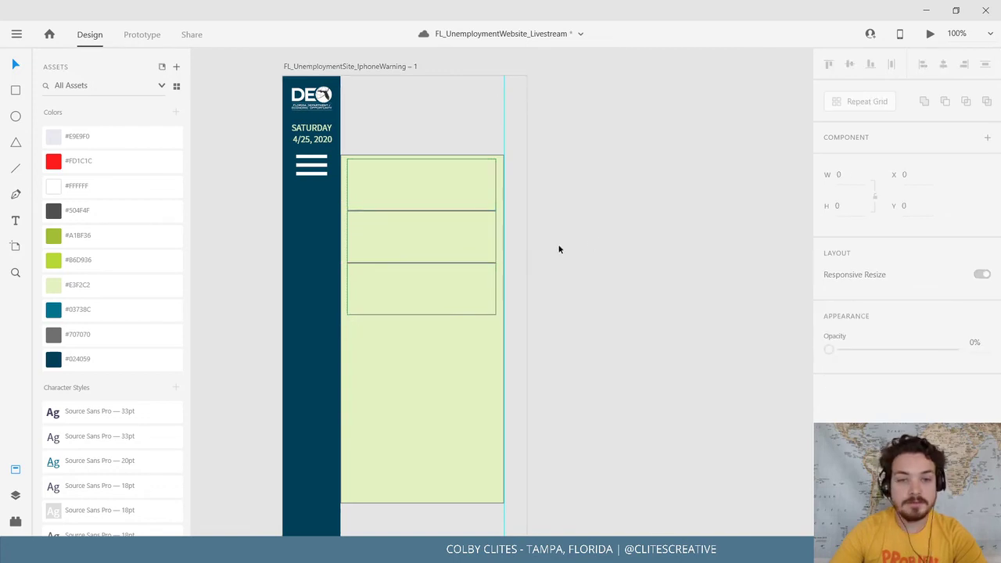
left_click(443, 373)
left_click_drag(421, 503, 439, 316)
left_click(592, 305)
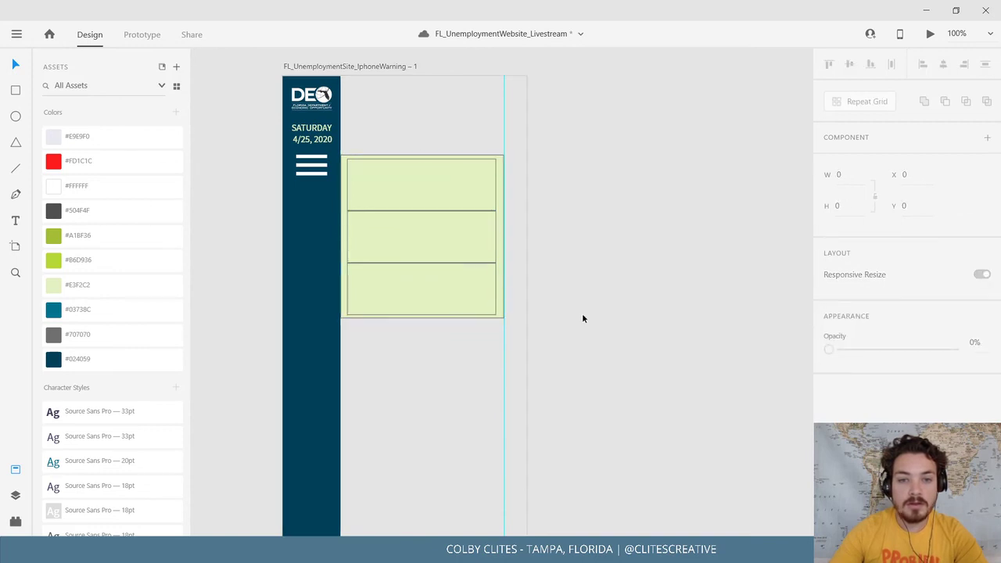
Try copying the CLAIMANT WARNING NOTICE heading from the phone warning artboard onto the menu overlay artboard.
key("ctrl+equal")
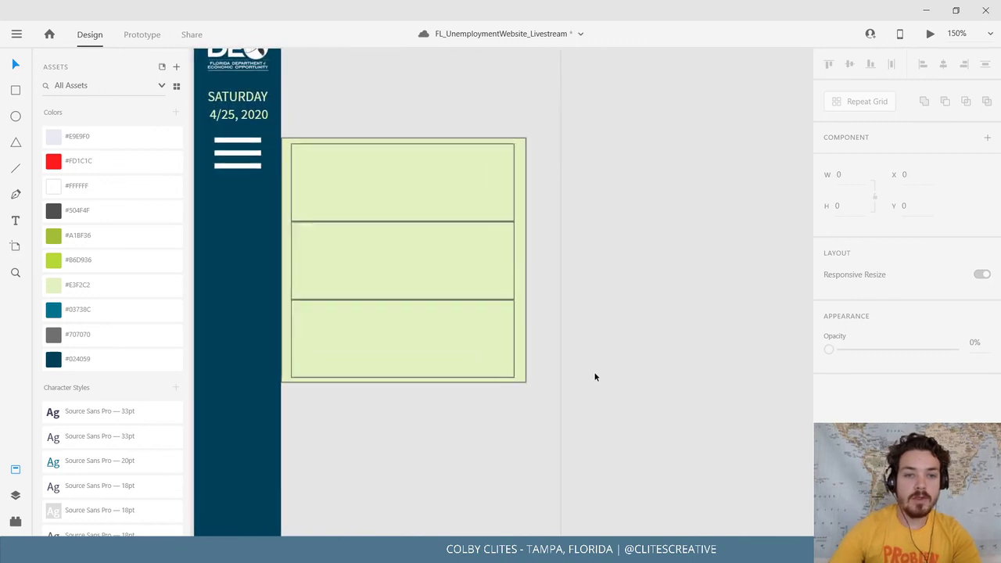
scroll(442, 380, "up", 2)
scroll(443, 380, "left", 4)
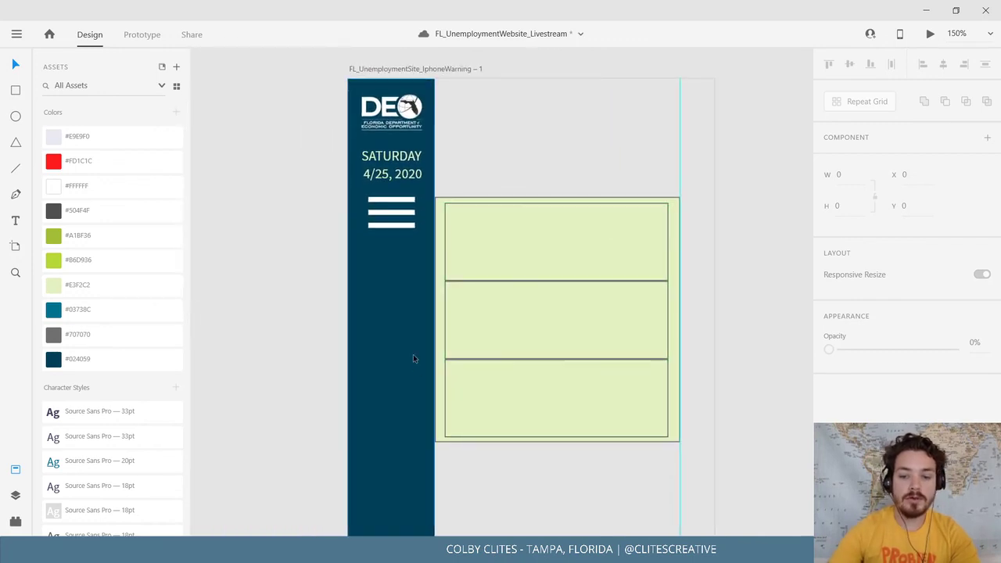
key("ctrl+minus")
key("ctrl+minus")
key("ctrl+minus")
key("ctrl+minus")
left_click_drag(474, 320, 284, 316)
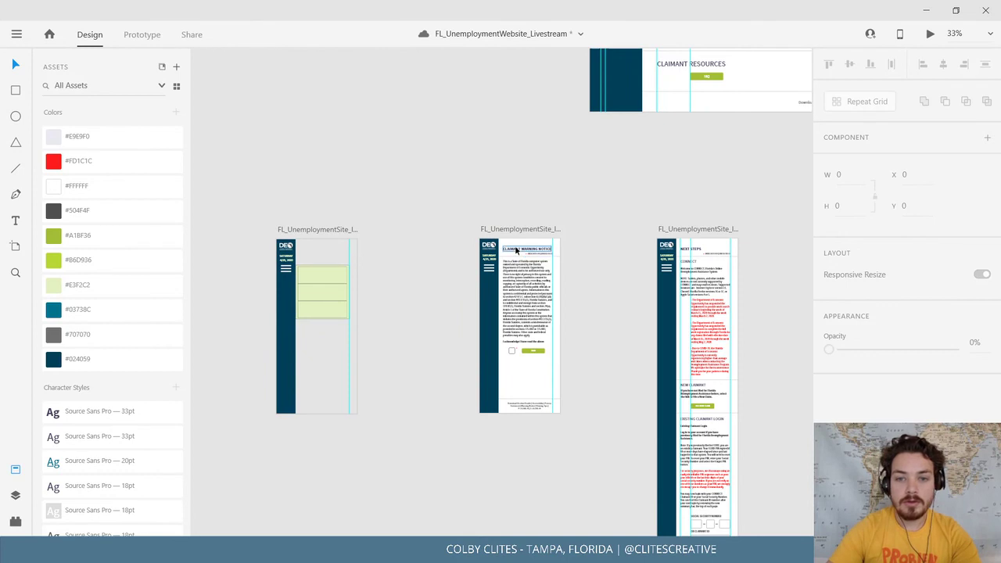
left_click_drag(516, 250, 327, 257)
key("Delete")
Copy the CONNECT heading from the phone Next Steps artboard into the first box of the menu panel and center it there.
left_click(694, 263)
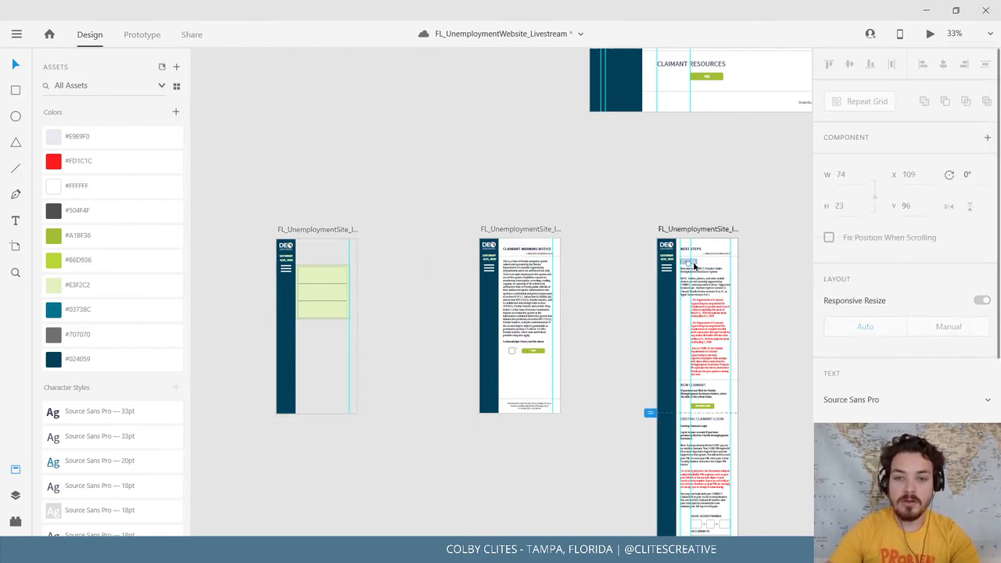
left_click_drag(694, 264, 328, 269)
left_click(355, 261)
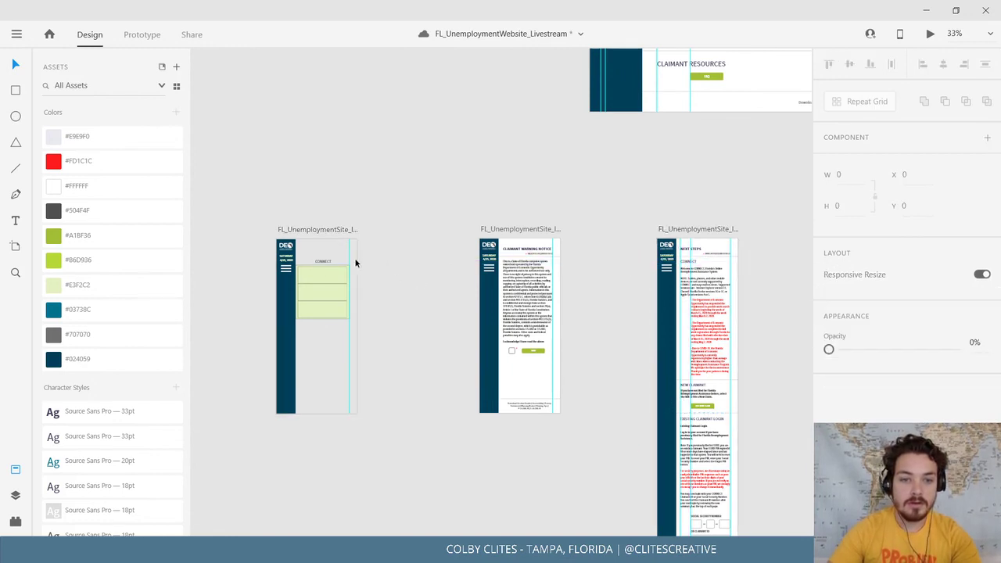
left_click(324, 262)
left_click_drag(411, 295, 476, 274)
key("ctrl+1")
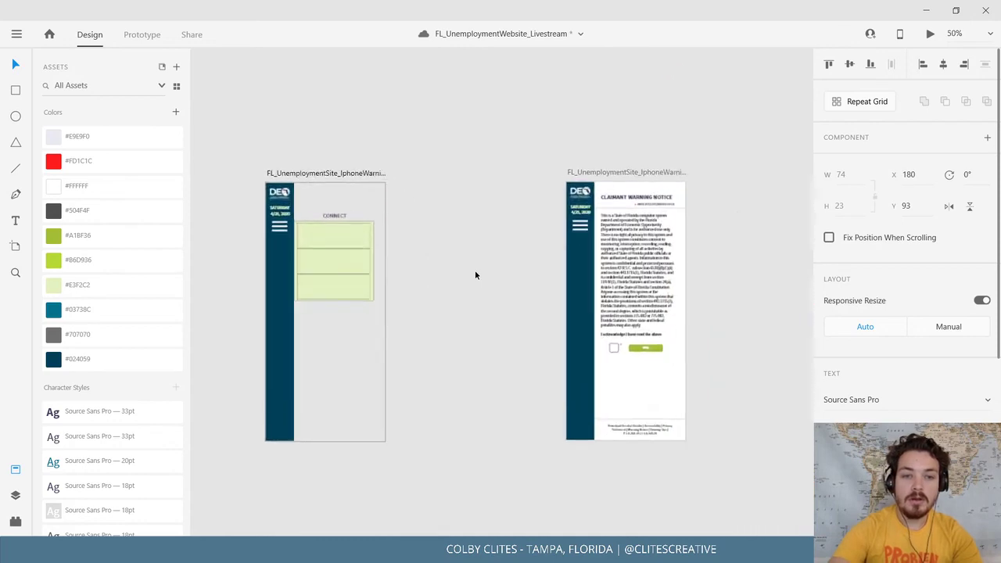
left_click_drag(500, 234, 499, 274)
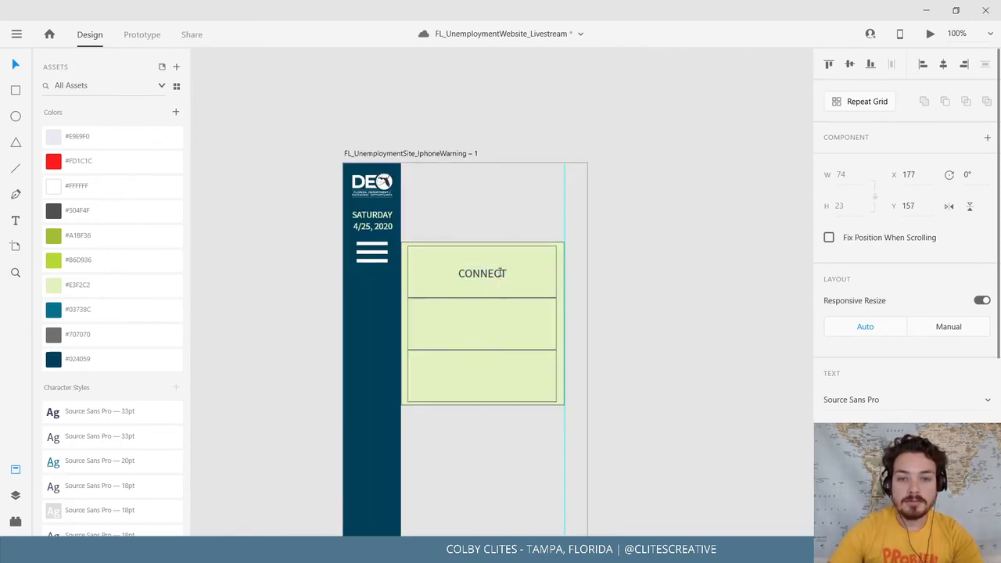
Replace the CONNECT text in the first menu box with LOGIN.
double_click(487, 270)
type("LO")
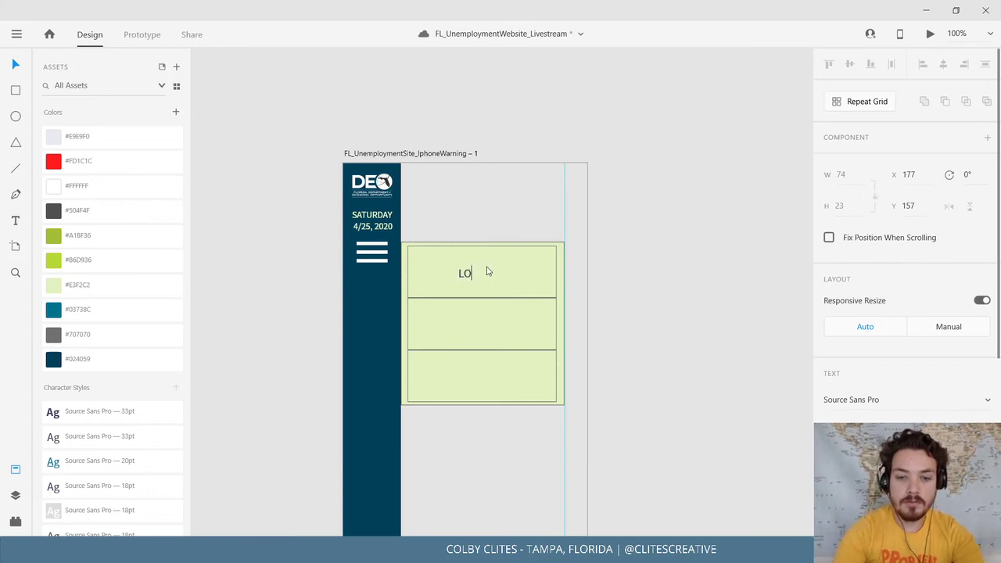
type("GIN")
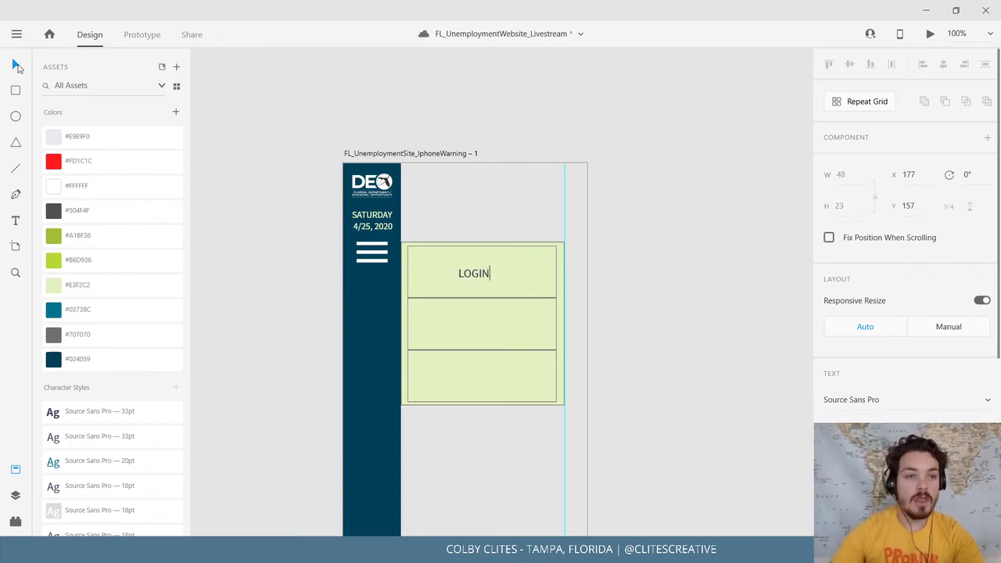
key("Escape")
Duplicate the LOGIN label into the second box, change the copy to PRINT PREVIEW, and center both labels in their boxes.
key("alt")
left_click_drag(486, 272, 475, 324)
double_click(474, 324)
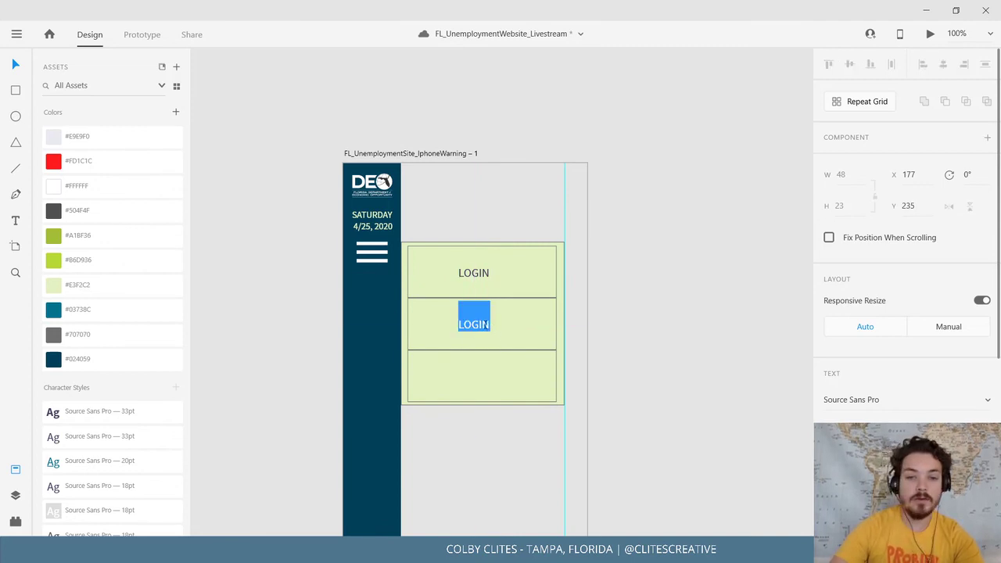
type("p")
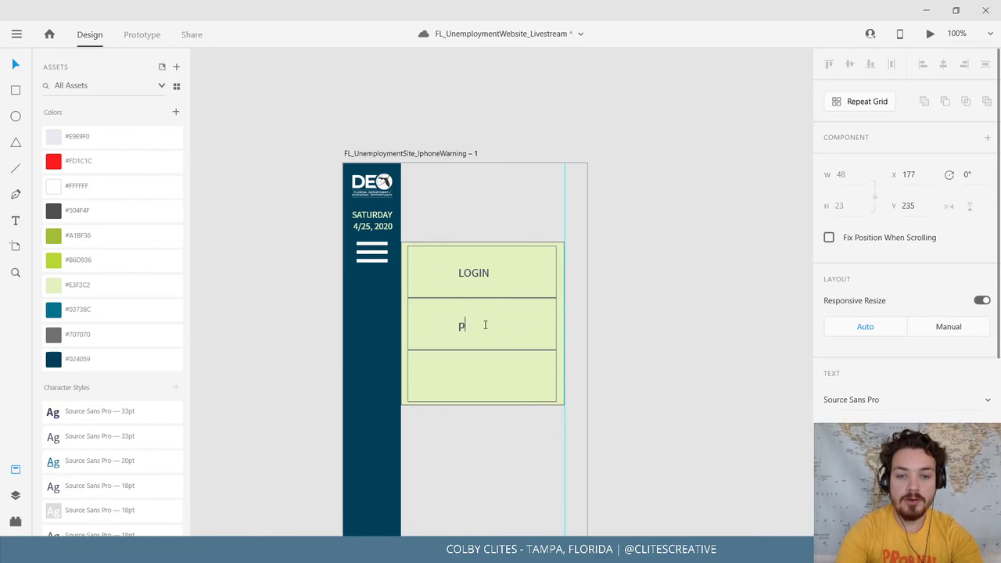
type("PRINT PREVIEW")
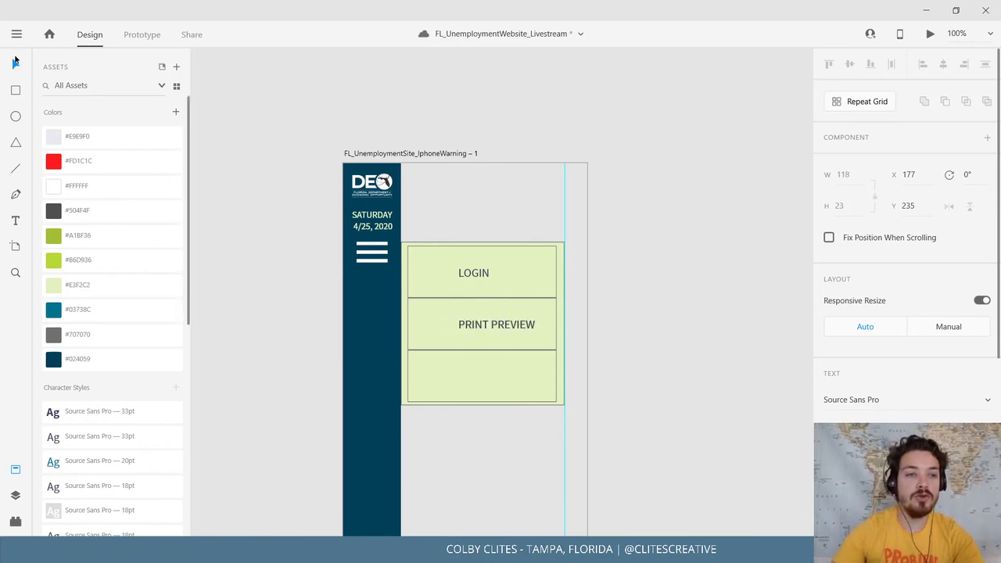
left_click(15, 61)
left_click_drag(514, 328, 500, 324)
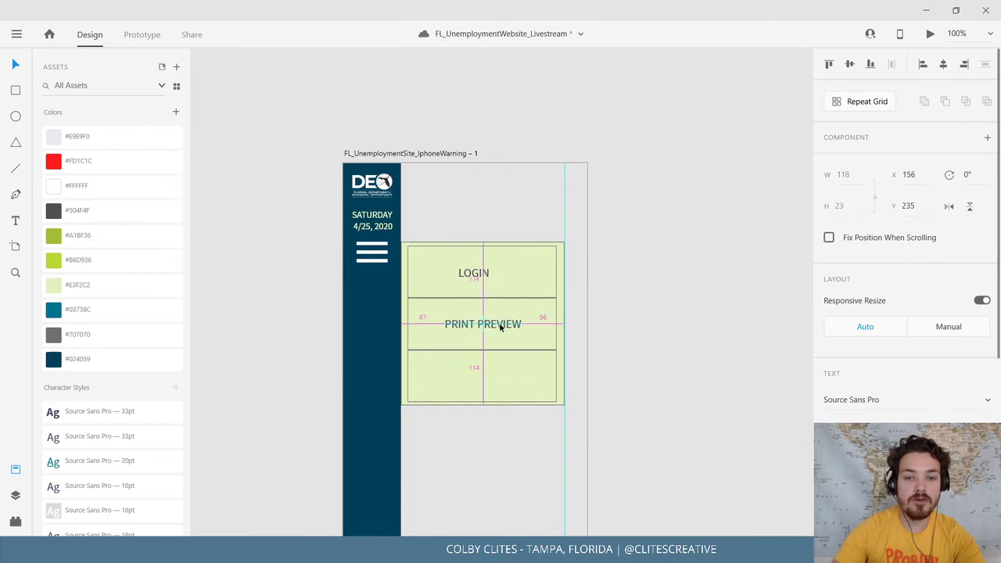
left_click(467, 273)
left_click_drag(467, 273, 476, 273)
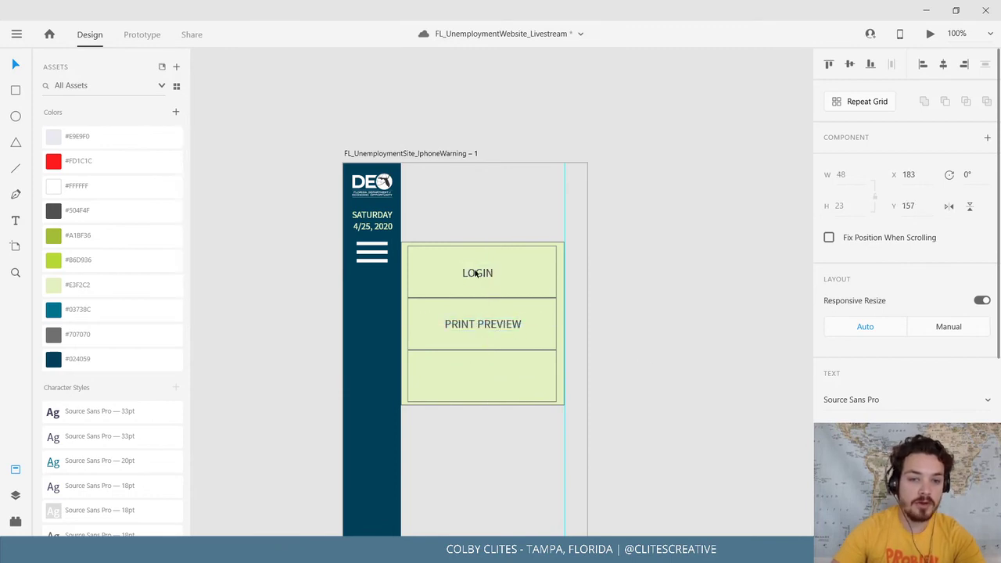
Duplicate the PRINT PREVIEW label into the third box, change the copy to TRANSLATE, and center it there.
left_click_drag(494, 329, 502, 376)
key("ctrl+z")
double_click(505, 376)
triple_click(506, 376)
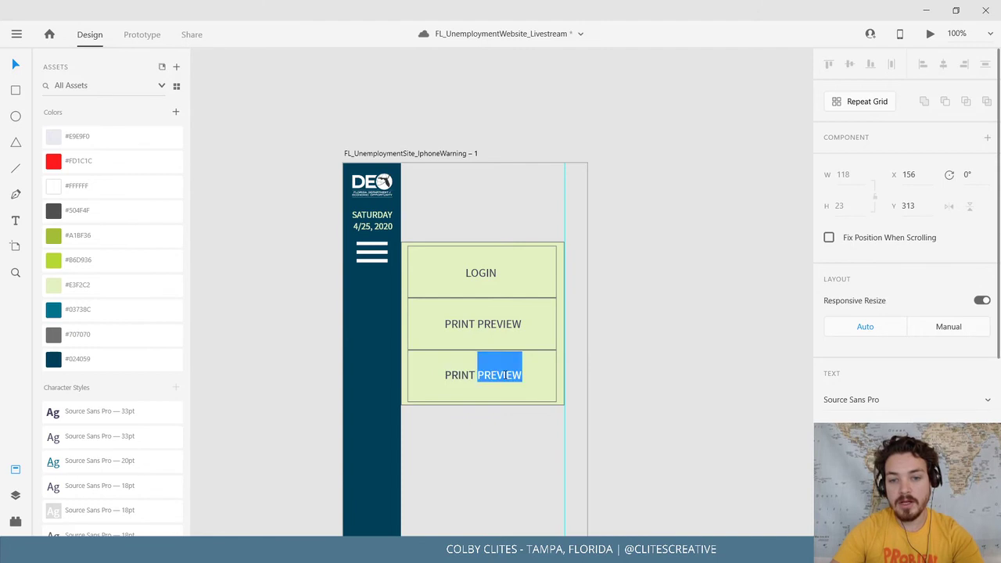
type("TRAN")
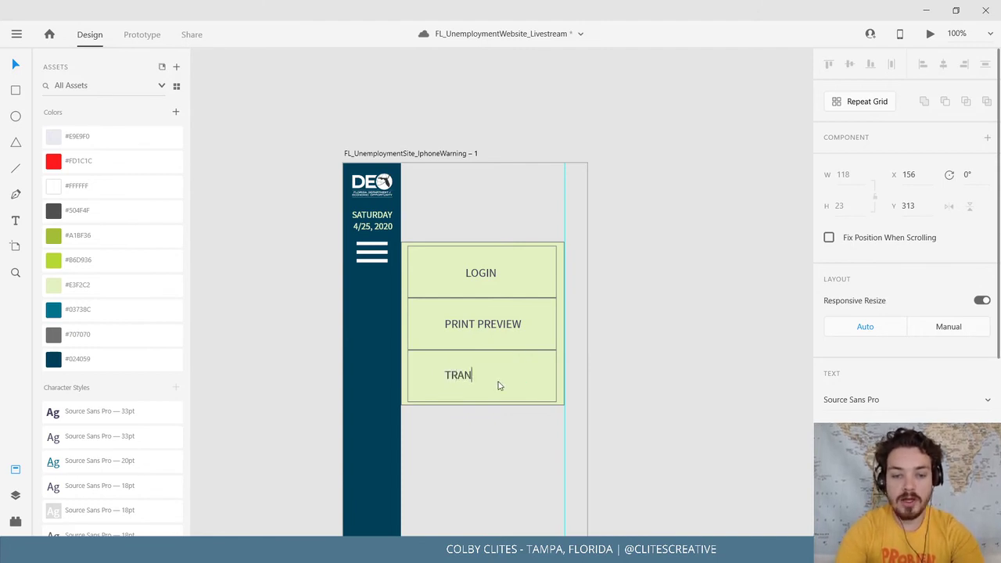
type("SLATE")
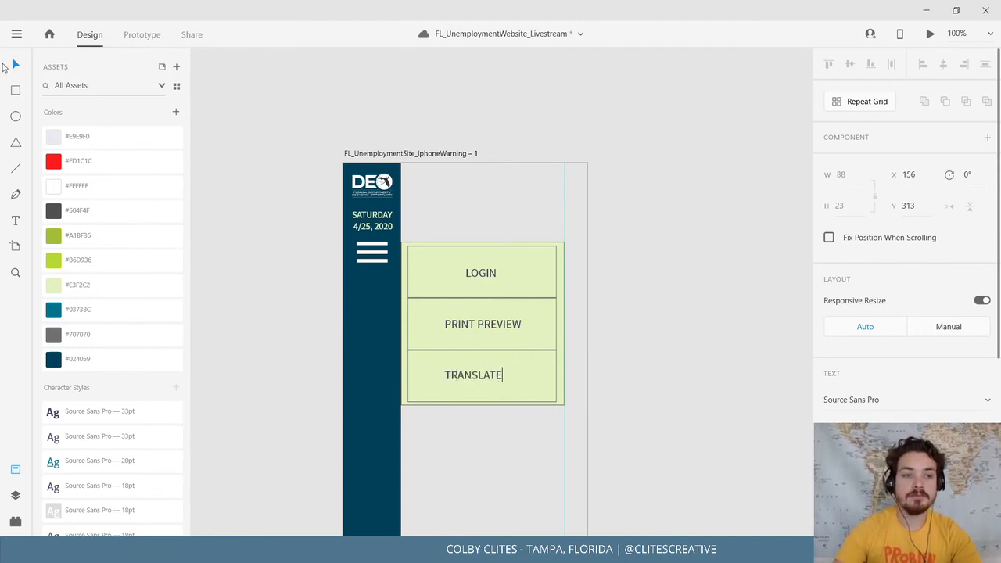
left_click(14, 65)
left_click(252, 164)
left_click_drag(477, 377, 487, 377)
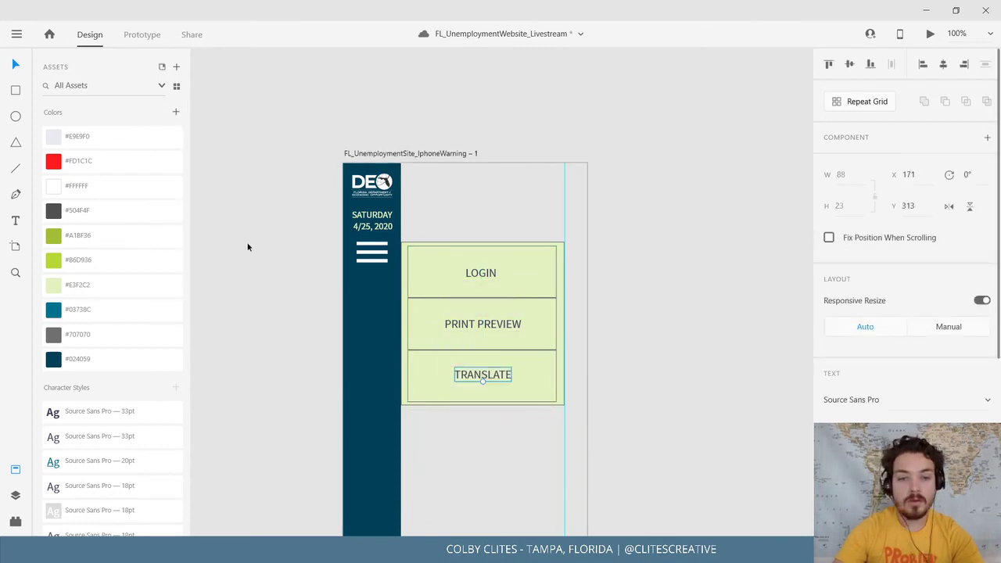
Save the document with the three labeled menu boxes.
left_click(248, 248)
scroll(284, 288, "down", 2)
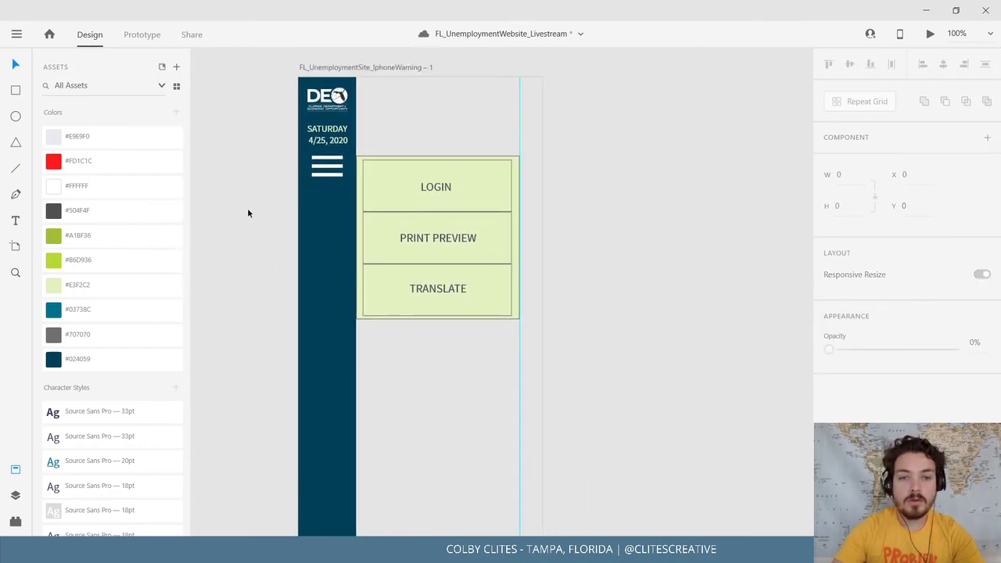
left_click_drag(287, 209, 266, 225)
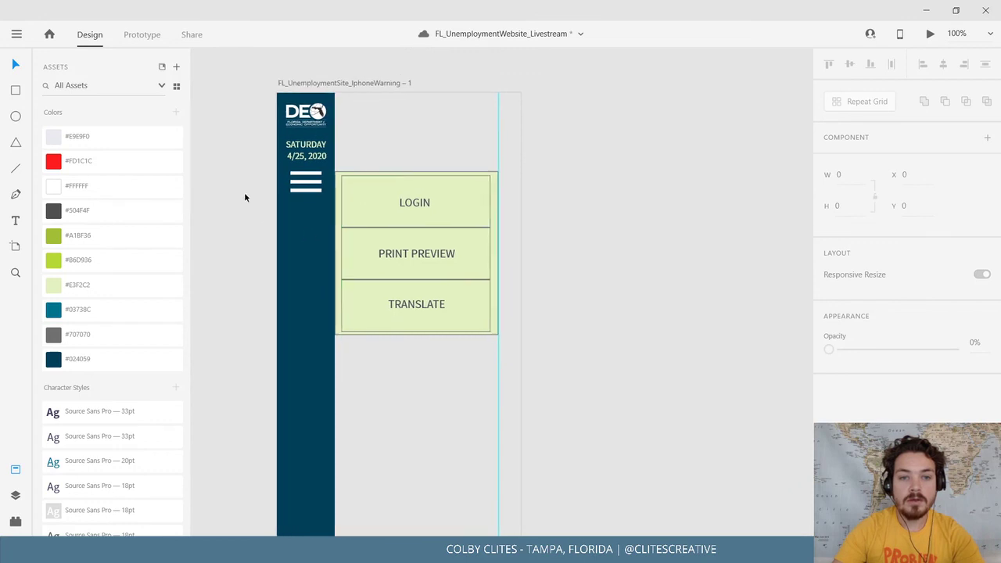
left_click(16, 33)
left_click(70, 282)
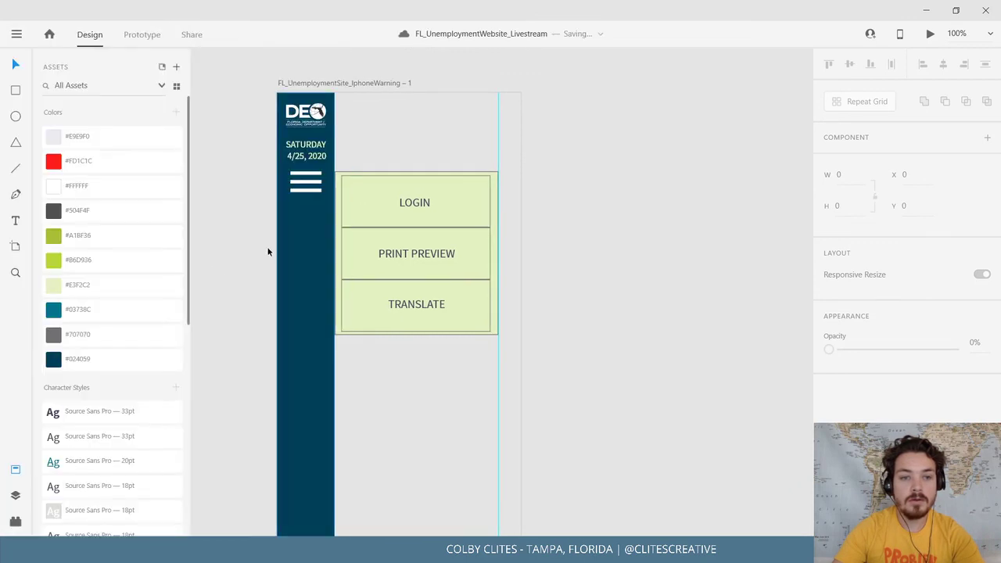
scroll(232, 257, "up", 2)
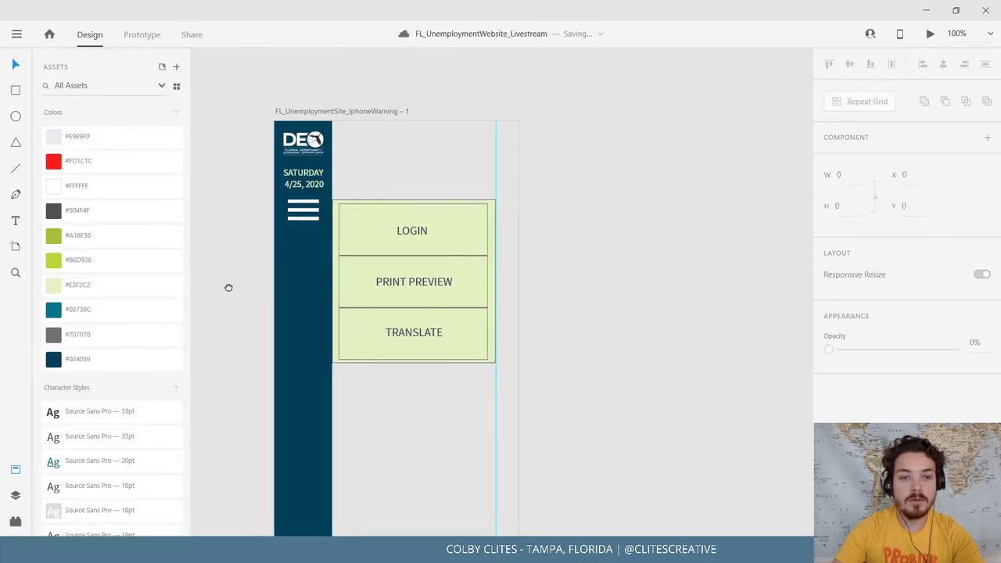
Try to extend the green menu panel's left edge across the navy sidebar.
left_click(333, 235)
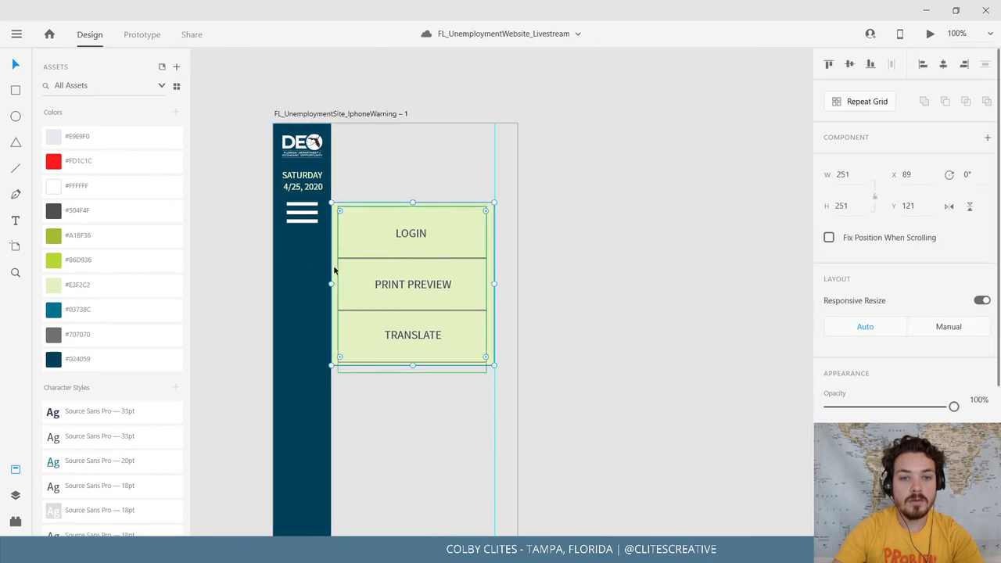
left_click_drag(332, 284, 279, 285)
key("ctrl+z")
left_click(240, 262)
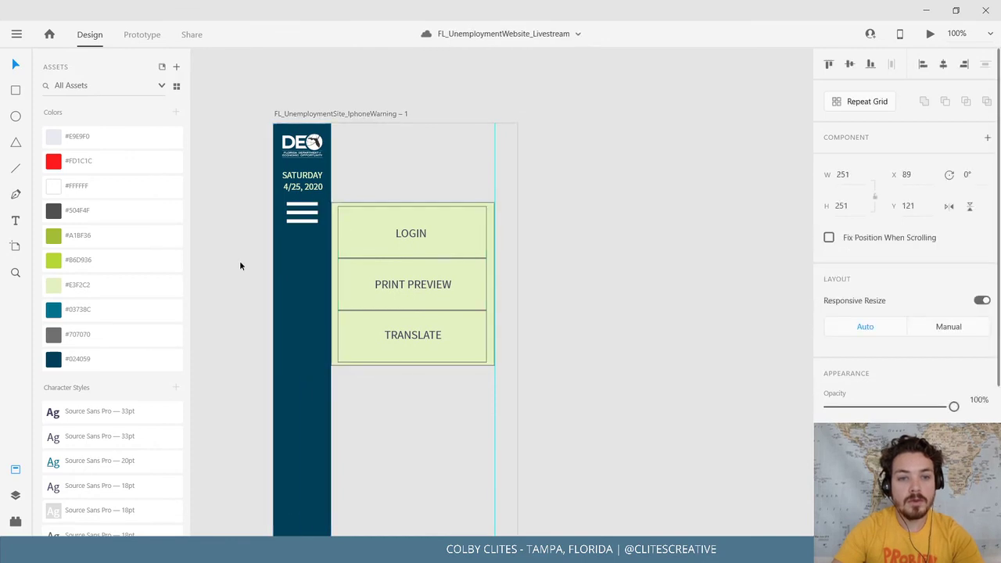
Ungroup the repeat grid into separate boxes and remove the border from all three menu boxes.
left_click(454, 266)
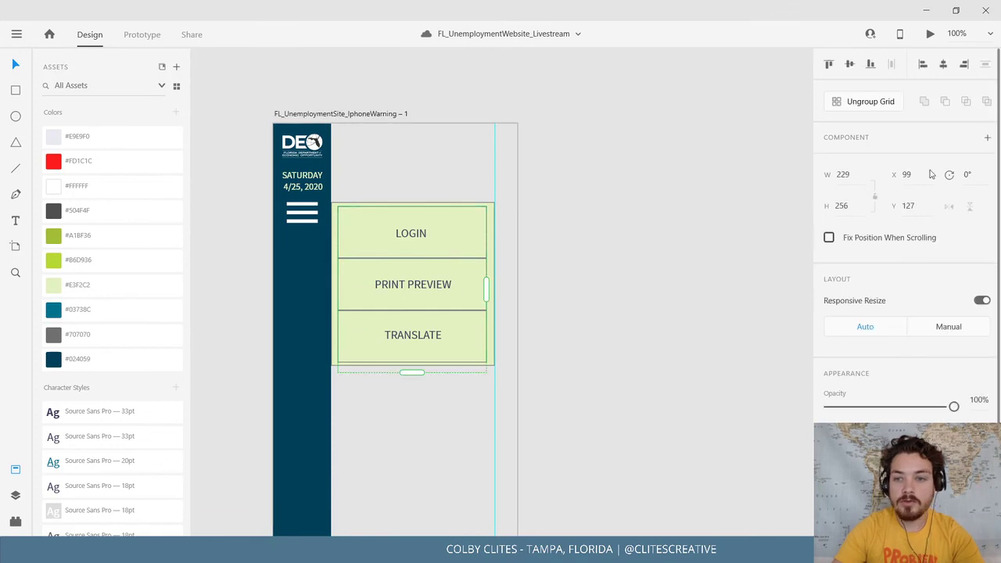
left_click(878, 108)
left_click(469, 218)
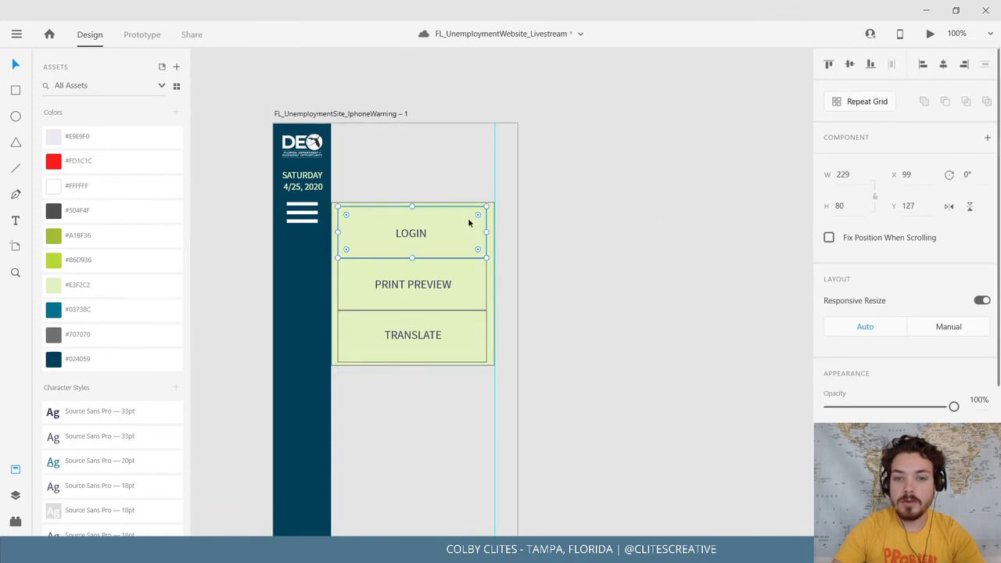
left_click(460, 272, "shift")
left_click(471, 324, "shift")
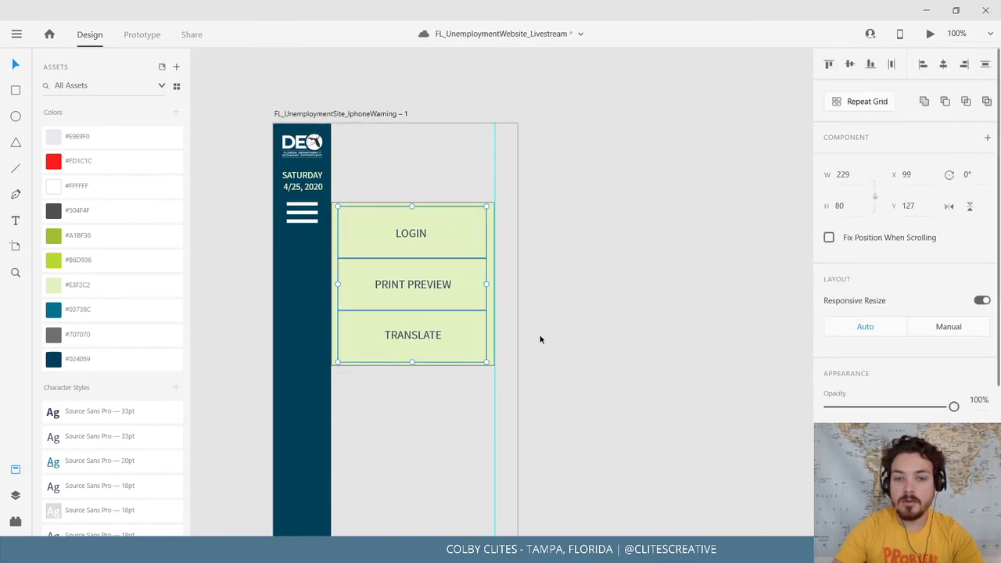
scroll(926, 403, "down", 5)
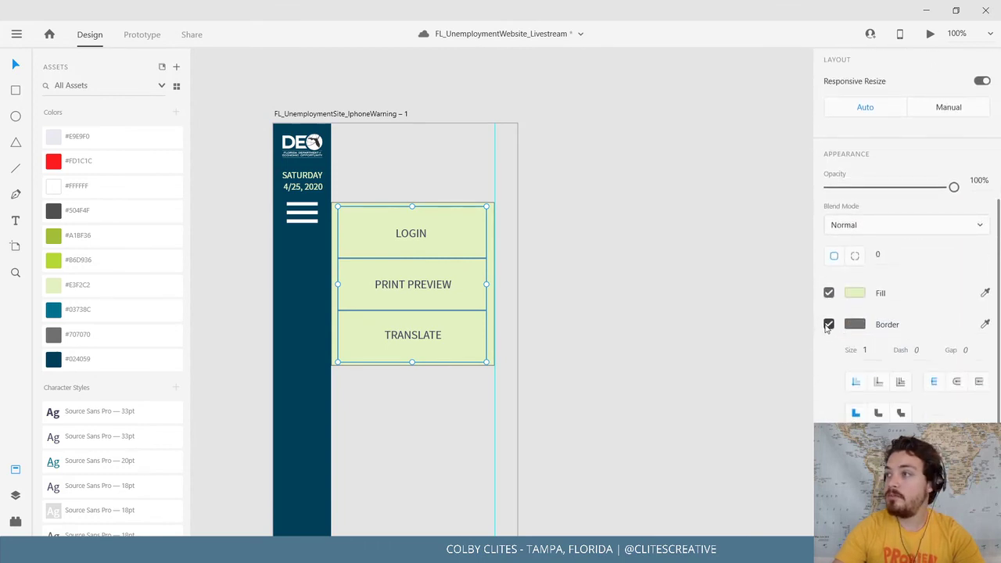
left_click(828, 324)
left_click(528, 276)
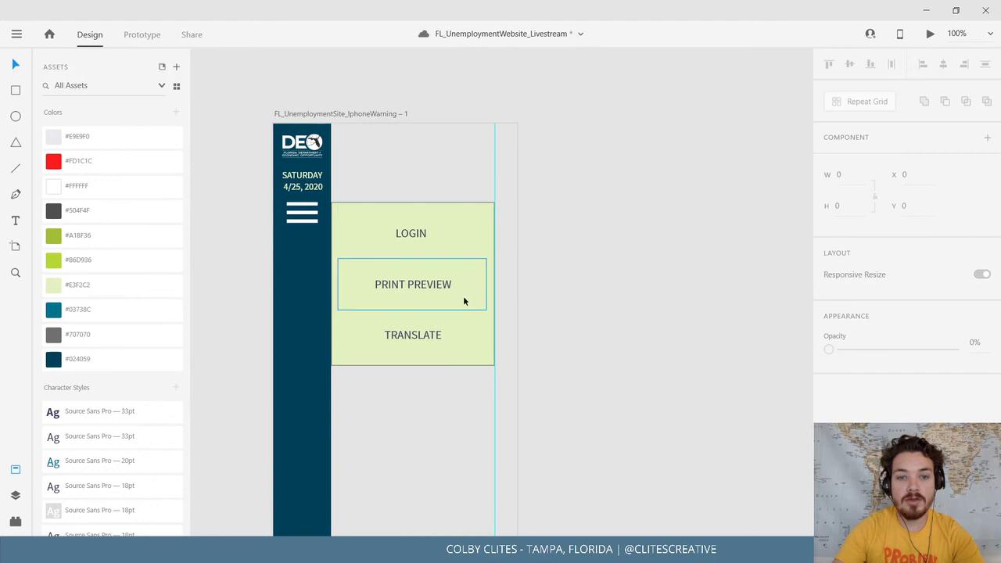
Group the TRANSLATE, PRINT PREVIEW and LOGIN labels each with the borderless box behind them.
left_click(458, 339)
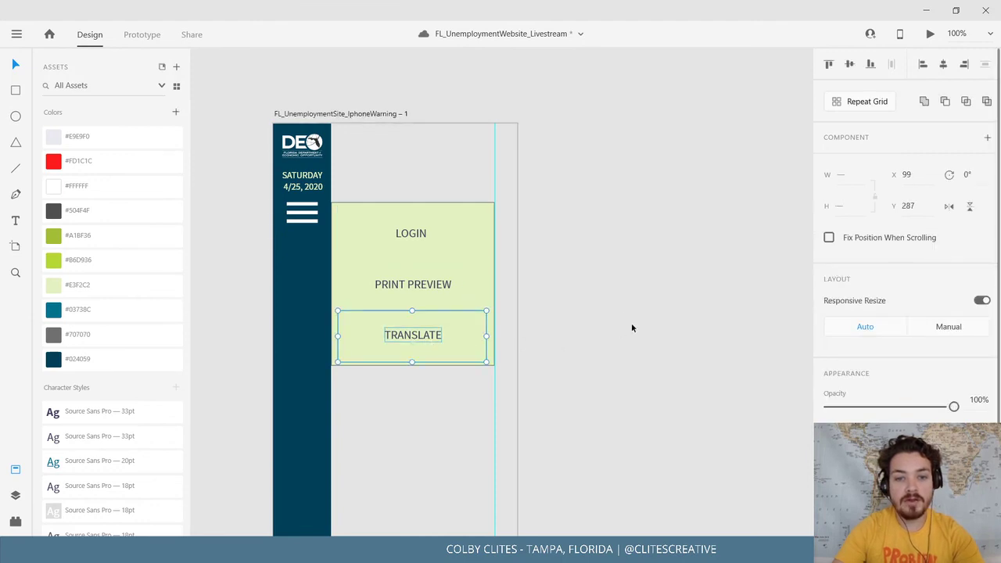
double_click(415, 285)
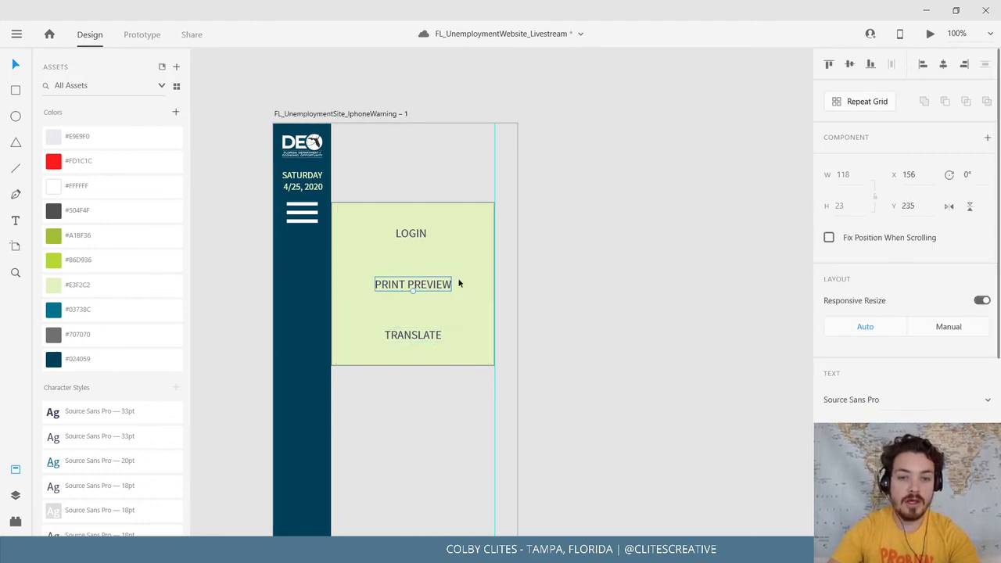
key("Escape")
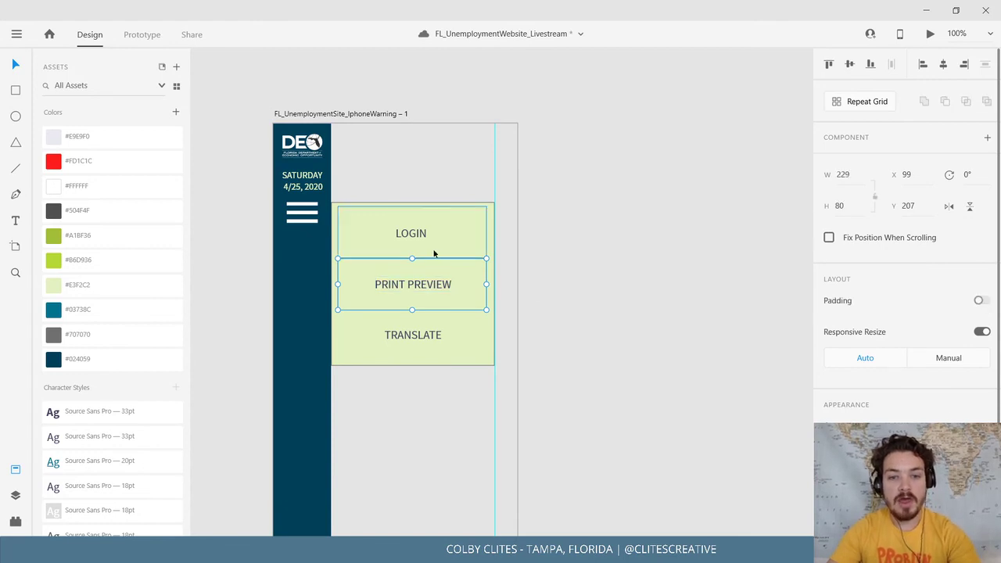
left_click(411, 233)
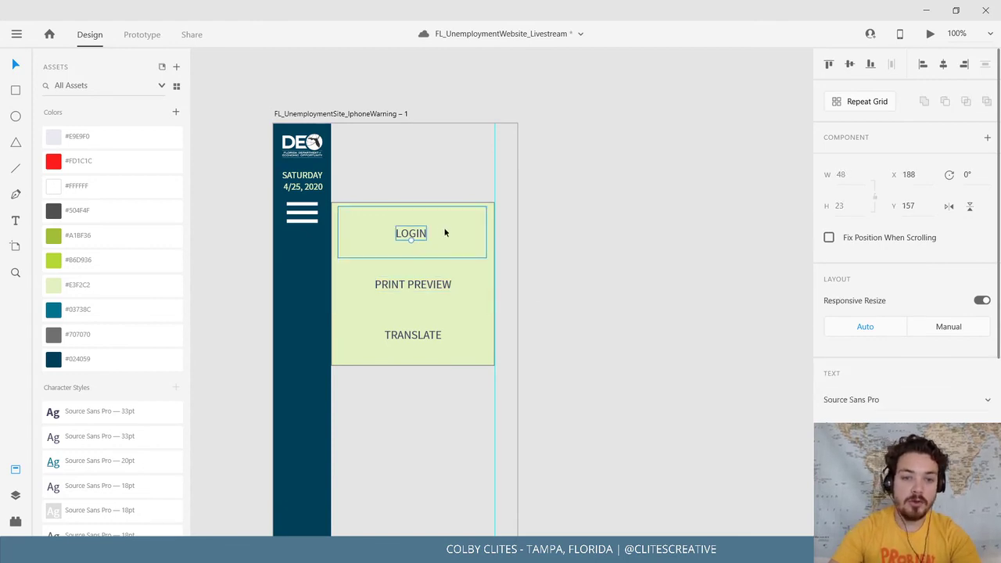
left_click(568, 254)
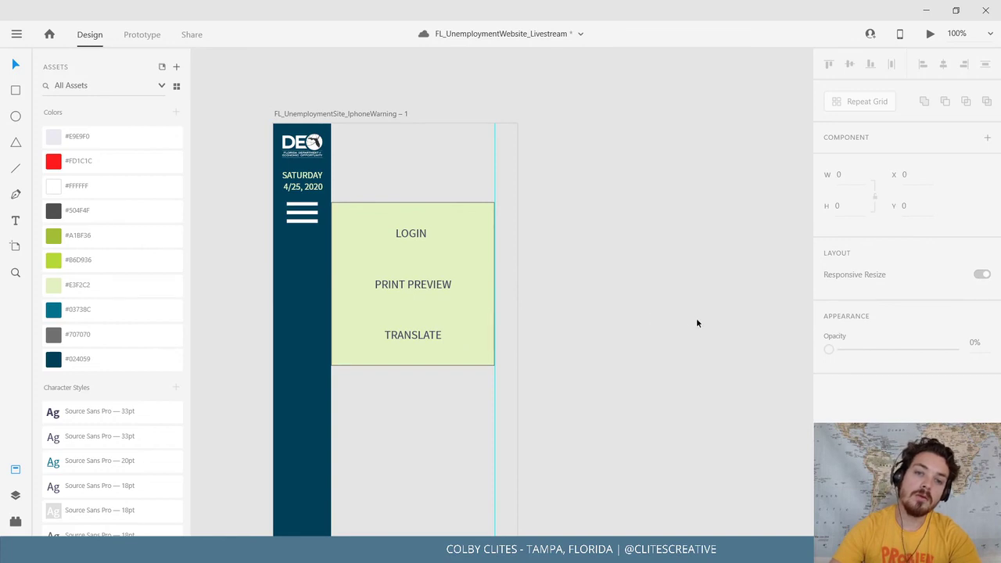
Draw two horizontal divider lines across the full green panel with the Pen tool, one above and one below PRINT PREVIEW.
key("p")
left_click(494, 259)
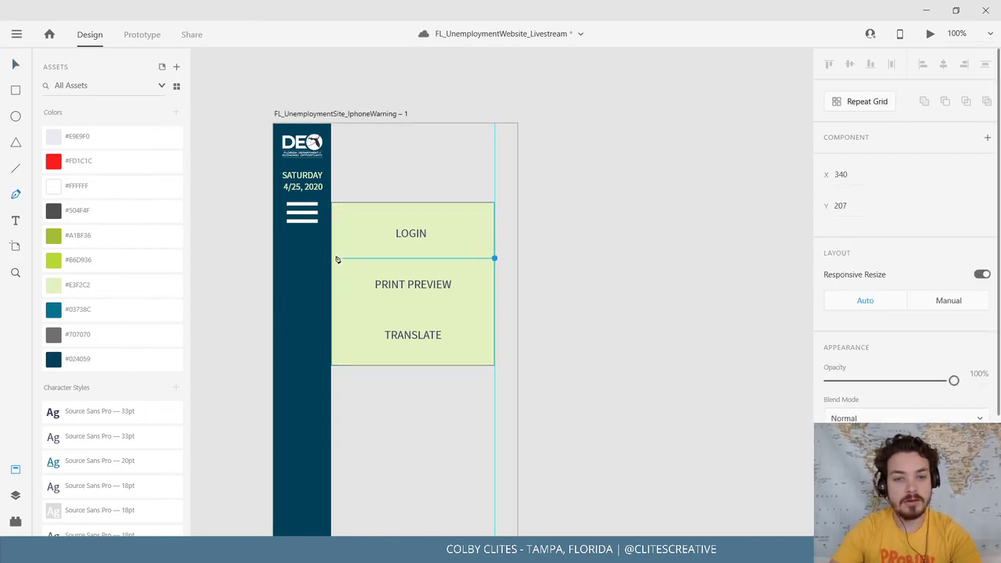
key("Escape")
key("Escape")
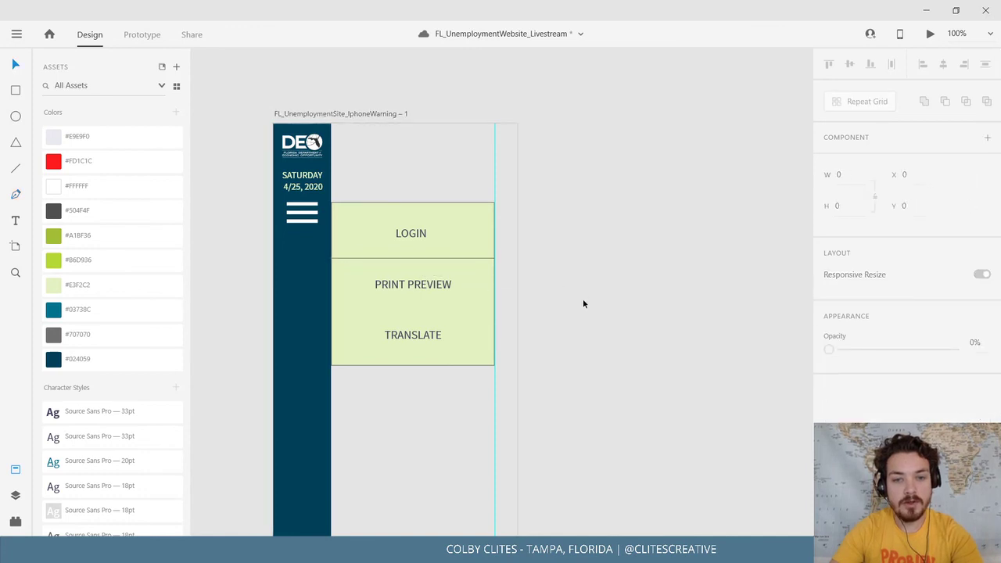
key("p")
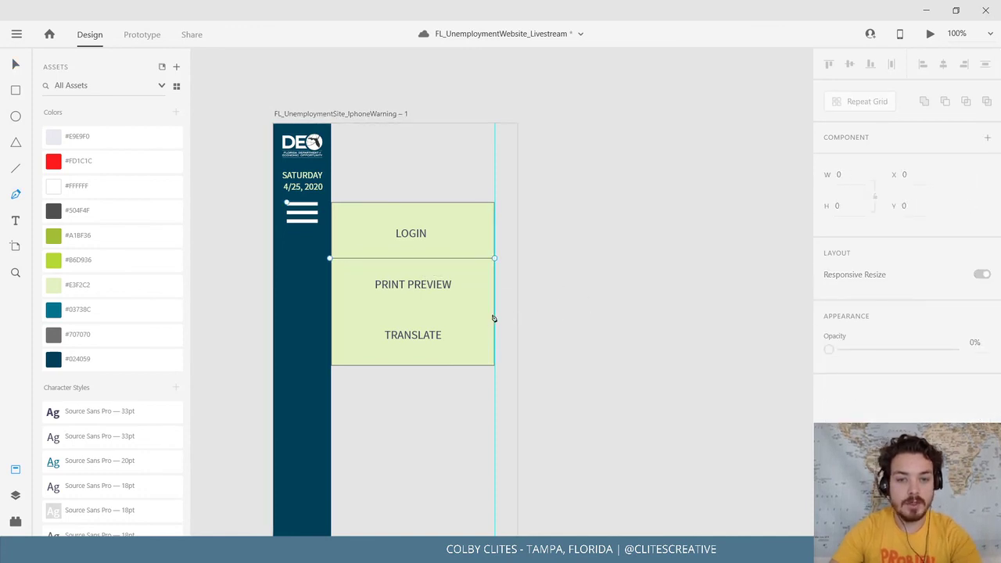
left_click(495, 310)
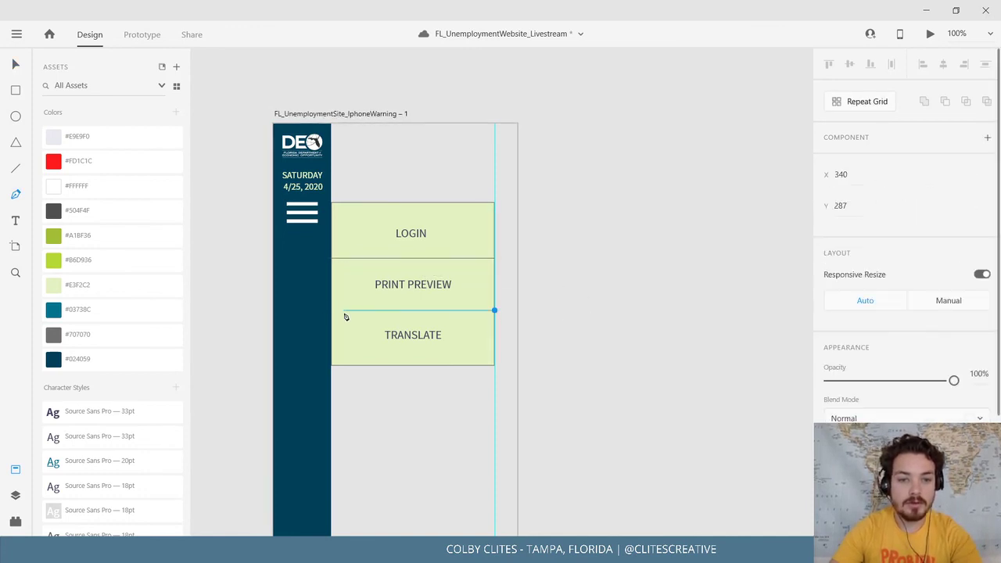
key("Escape")
key("Escape")
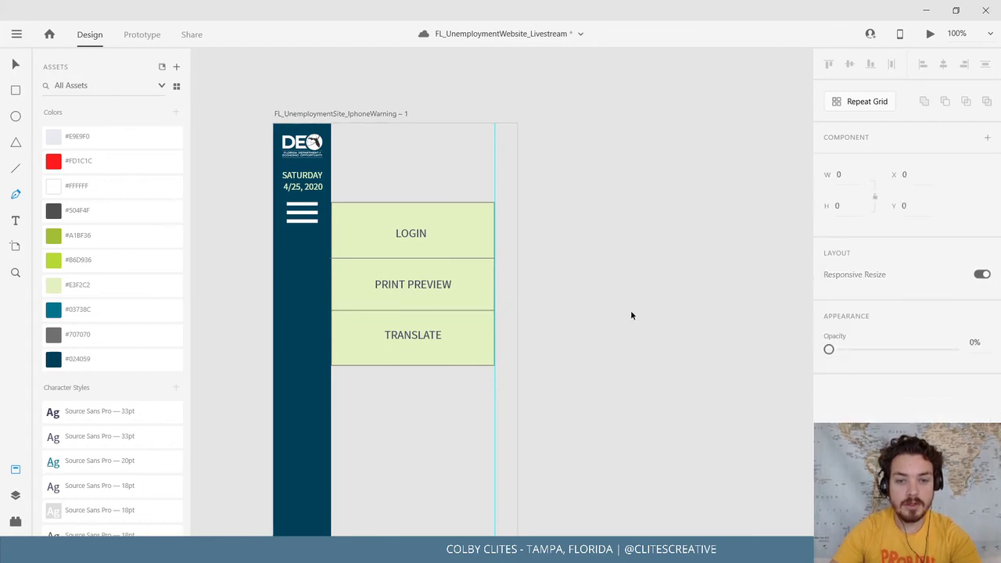
Group the two divider lines with the green menu panel.
left_click(462, 312)
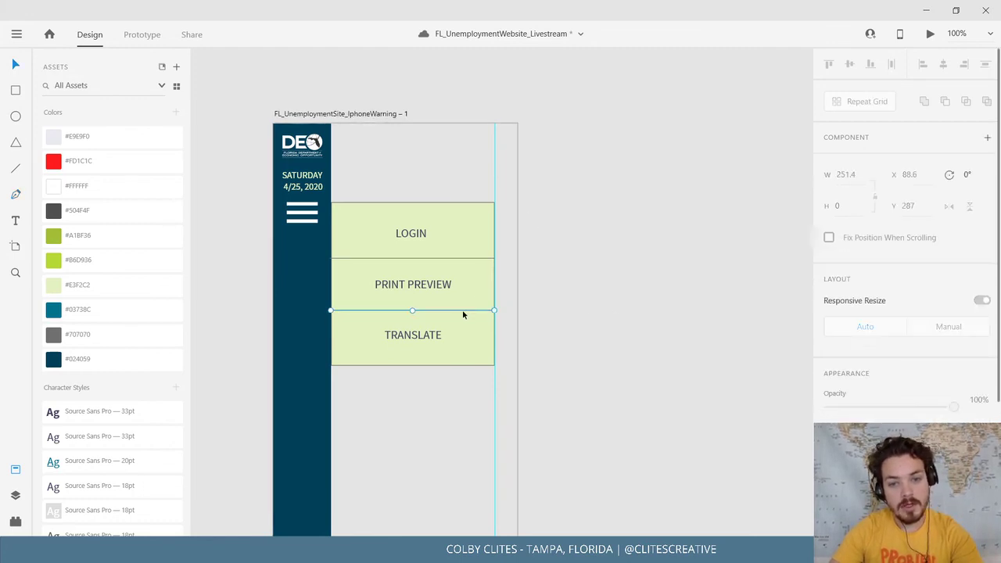
left_click(491, 258, "shift")
left_click(483, 203, "shift")
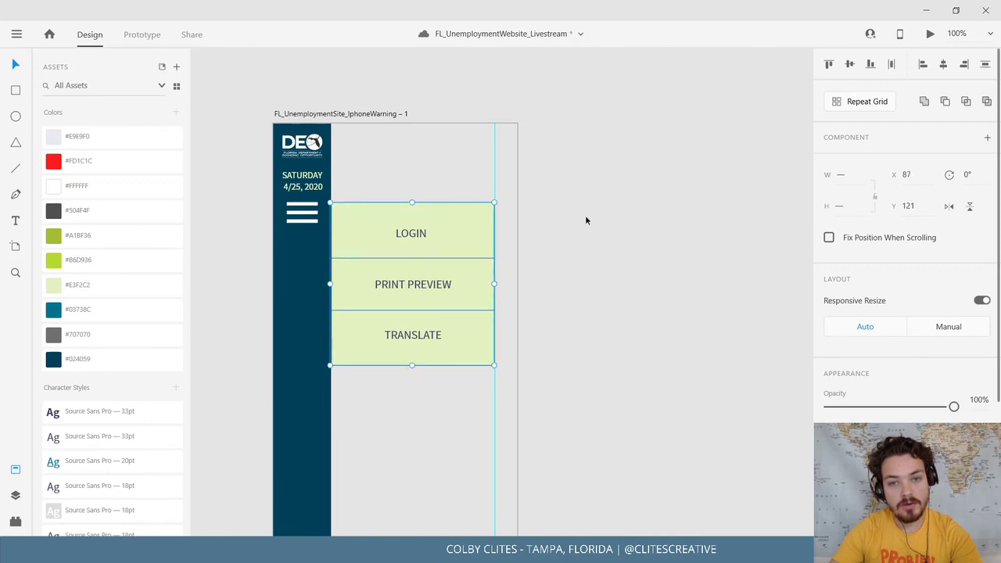
key("ctrl+g")
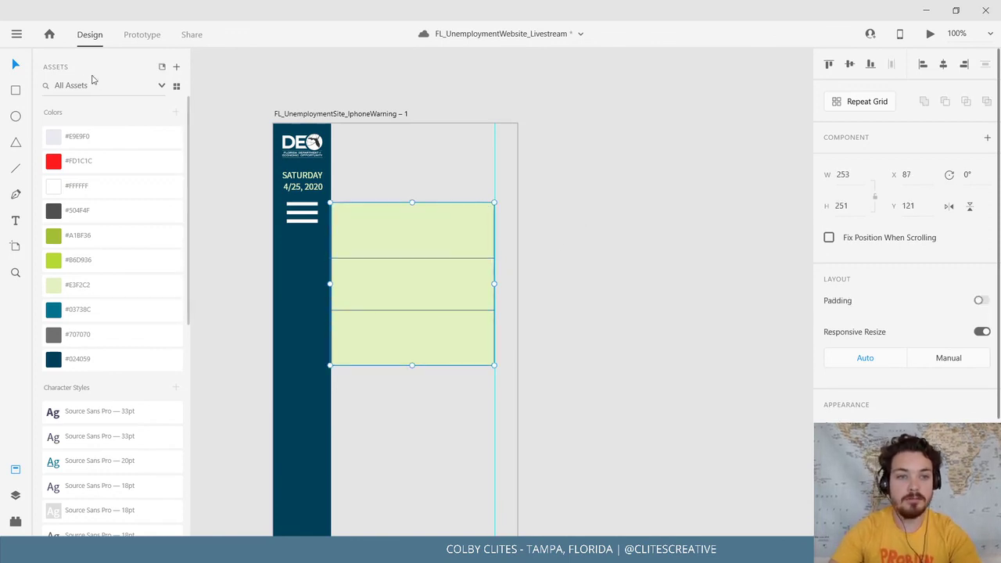
Send the grouped green menu panel and divider lines behind the LOGIN, PRINT PREVIEW and TRANSLATE labels.
right_click(474, 205)
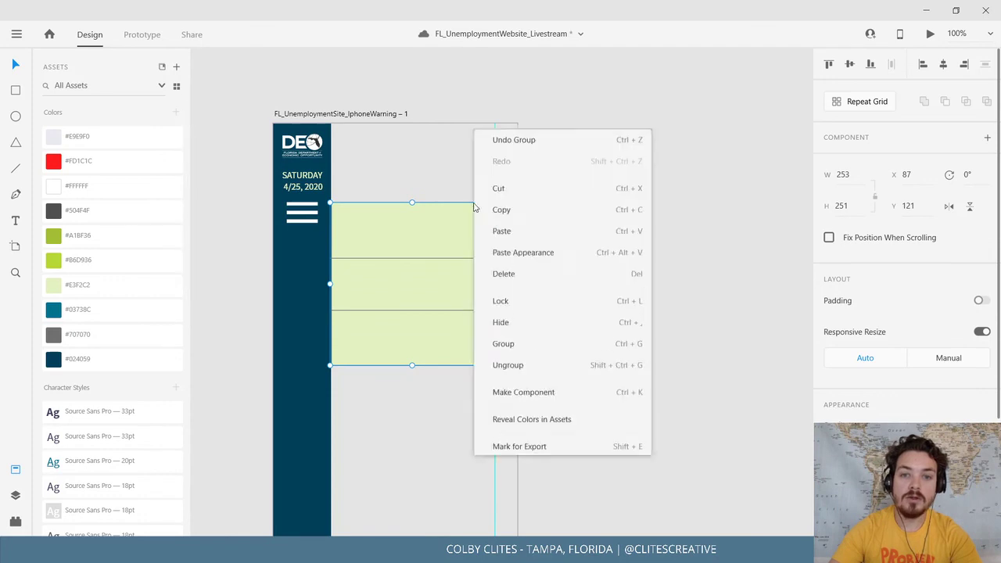
mouse_move(536, 349)
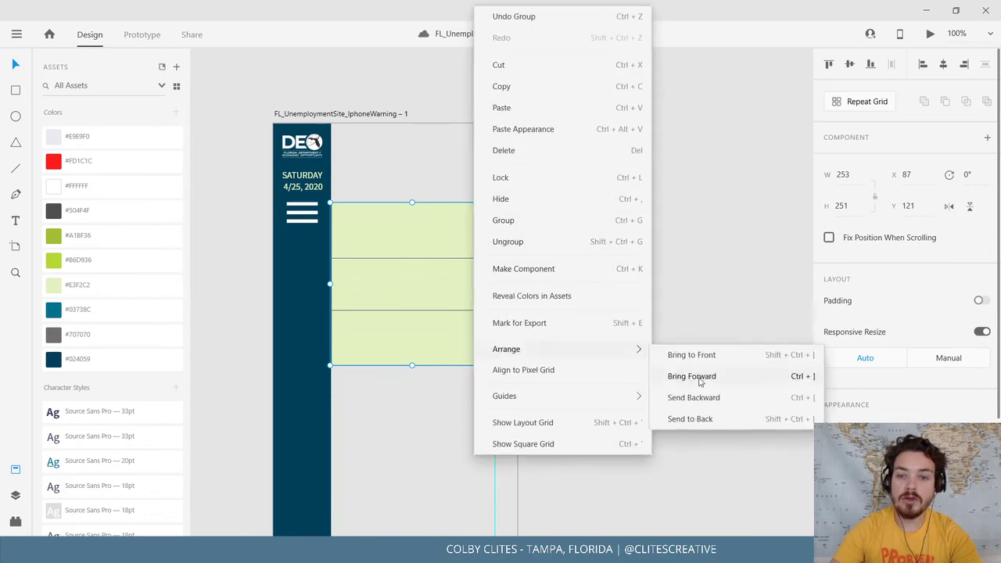
left_click(710, 418)
left_click(626, 275)
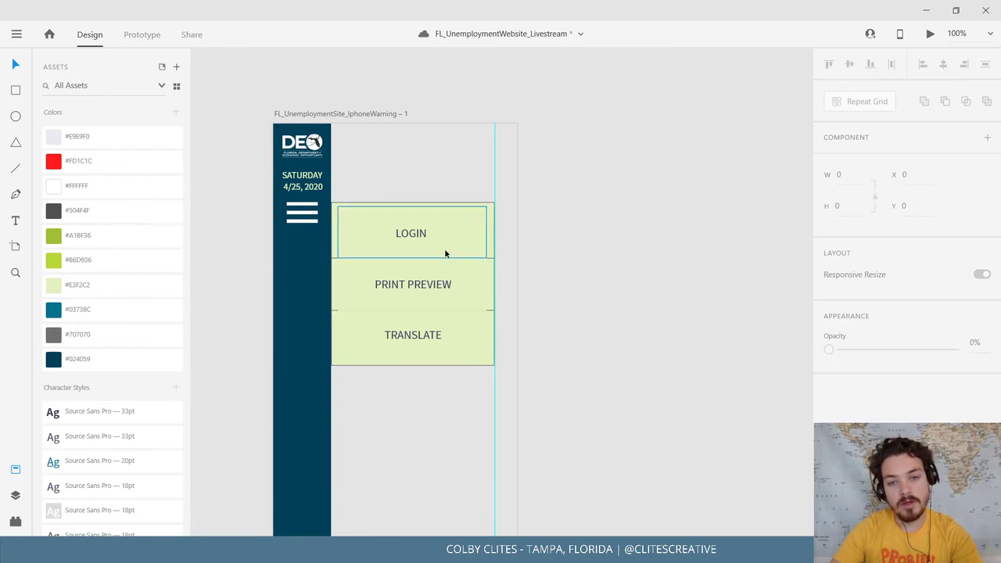
Undo sending the green menu panel to the back and grouping it with the divider lines.
key("ctrl+z")
key("ctrl+z")
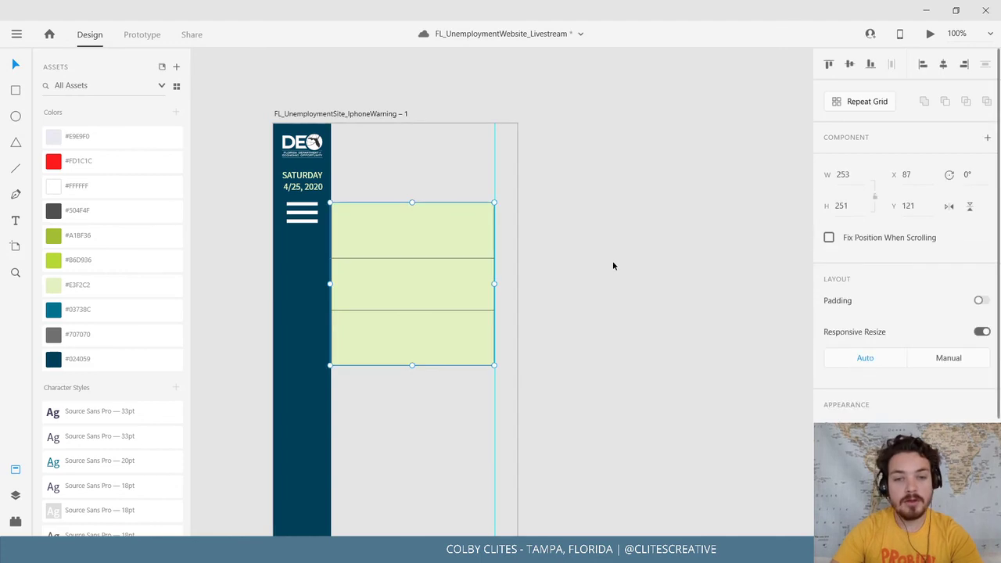
left_click(602, 261)
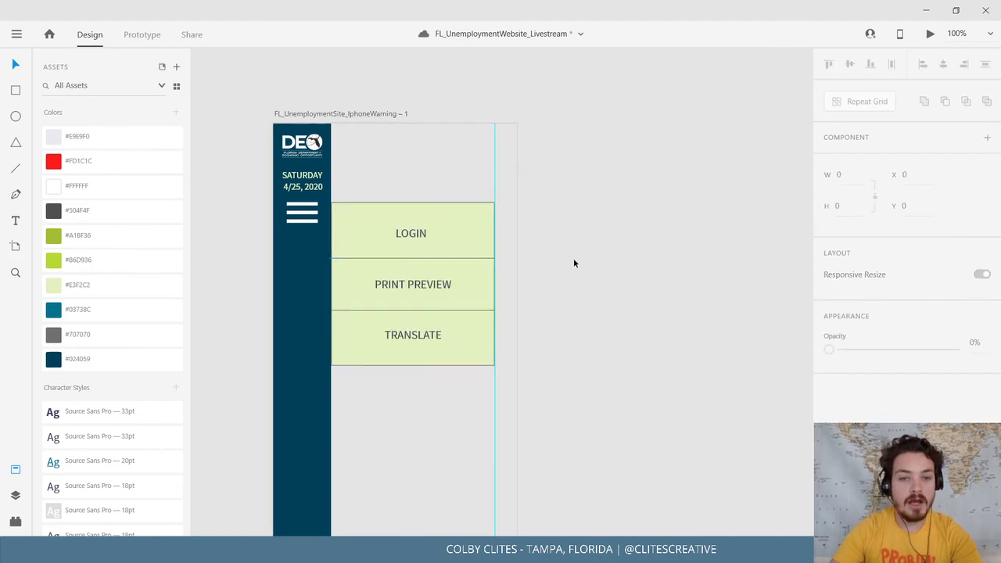
Save the document.
left_click(16, 33)
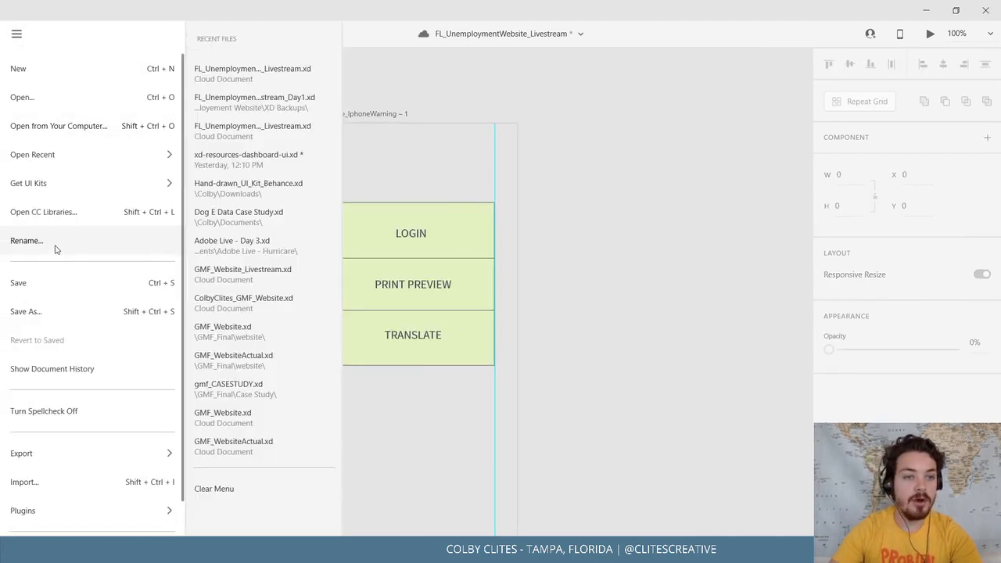
left_click(31, 281)
Open the white hamburger icon's shape under the date for anchor-point editing and undo the accidental point changes.
left_click_drag(277, 233, 357, 283)
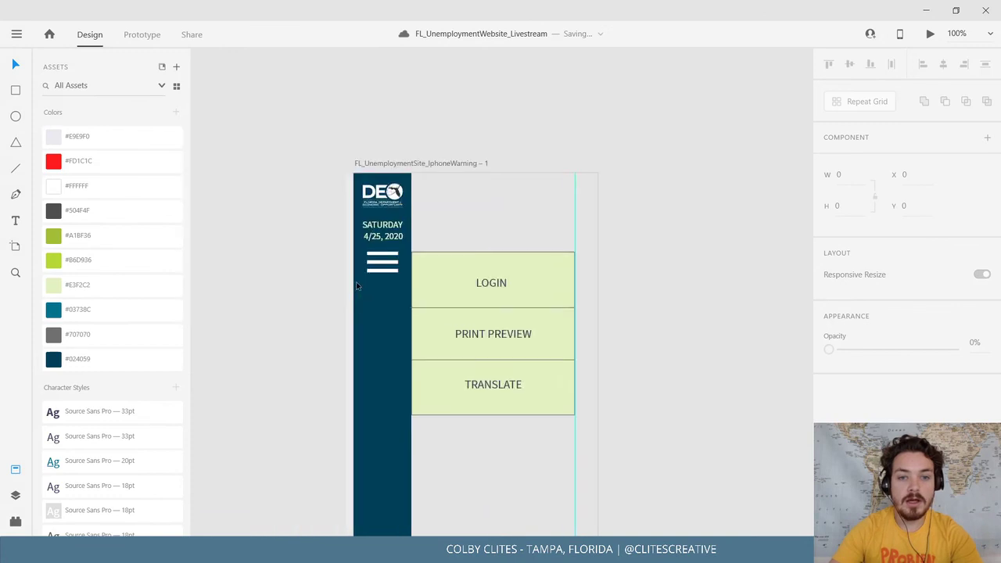
key("ctrl+equal")
key("ctrl+equal")
key("ctrl+equal")
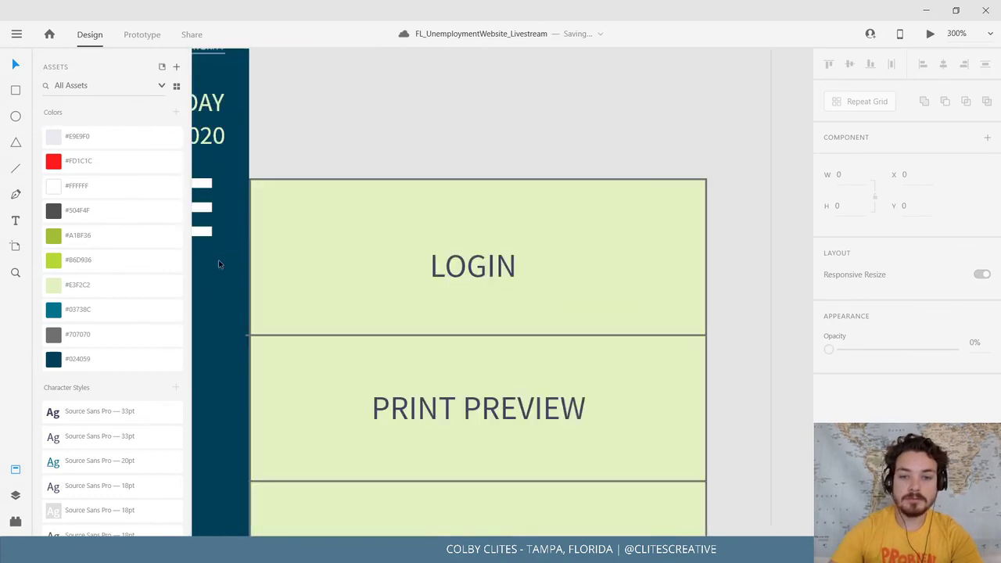
left_click_drag(219, 262, 482, 274)
left_click(431, 228)
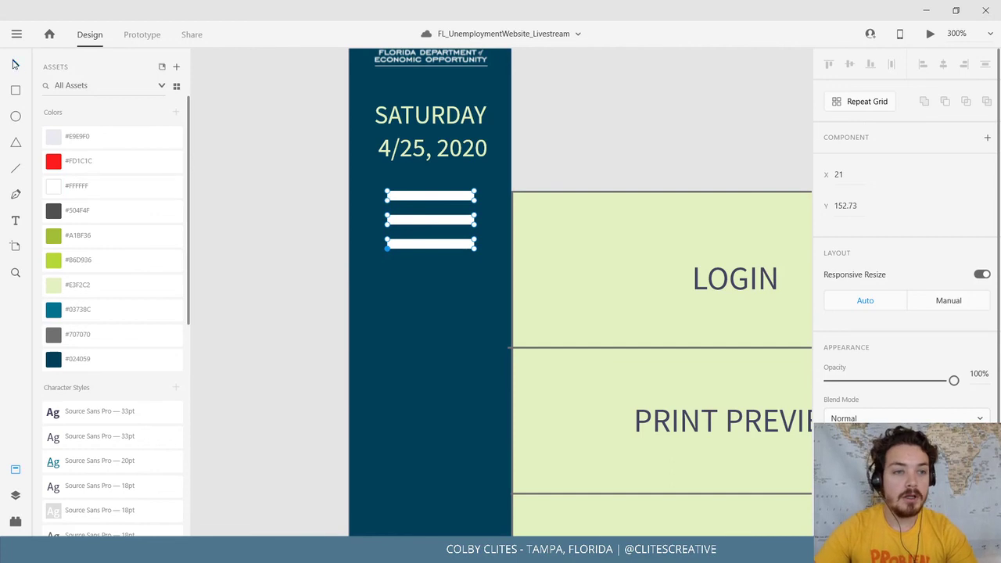
right_click(421, 224)
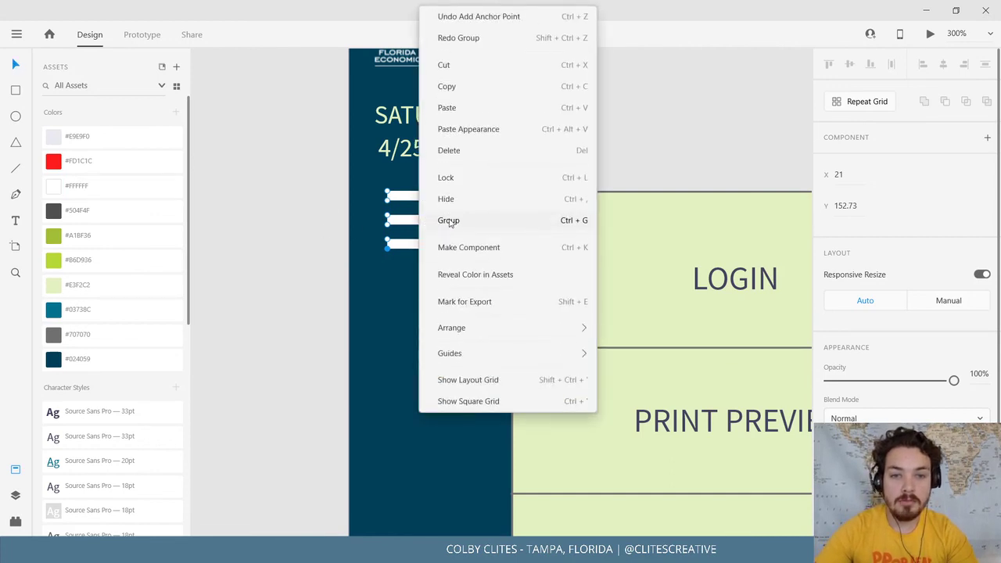
left_click(269, 236)
left_click(447, 225)
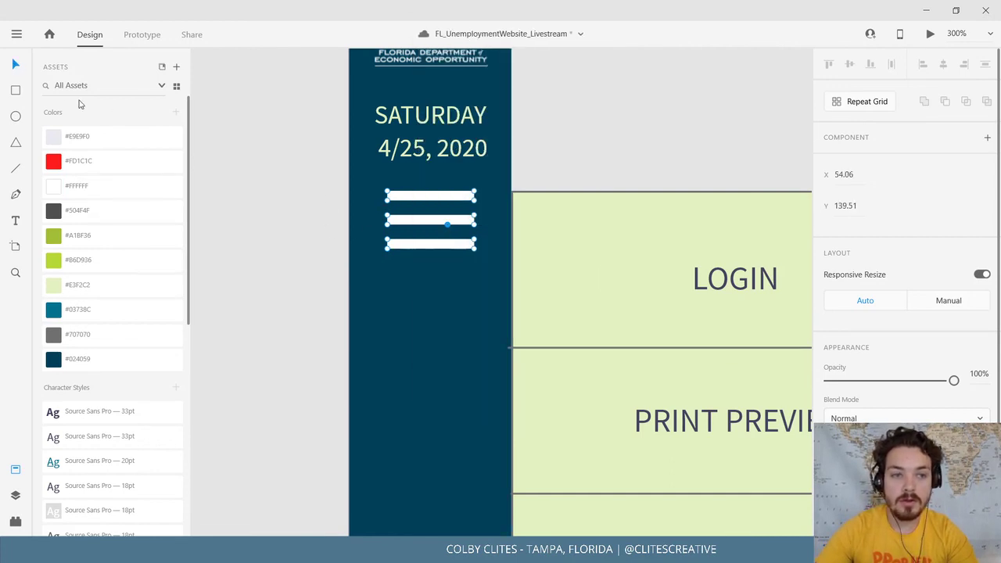
key("ctrl+z")
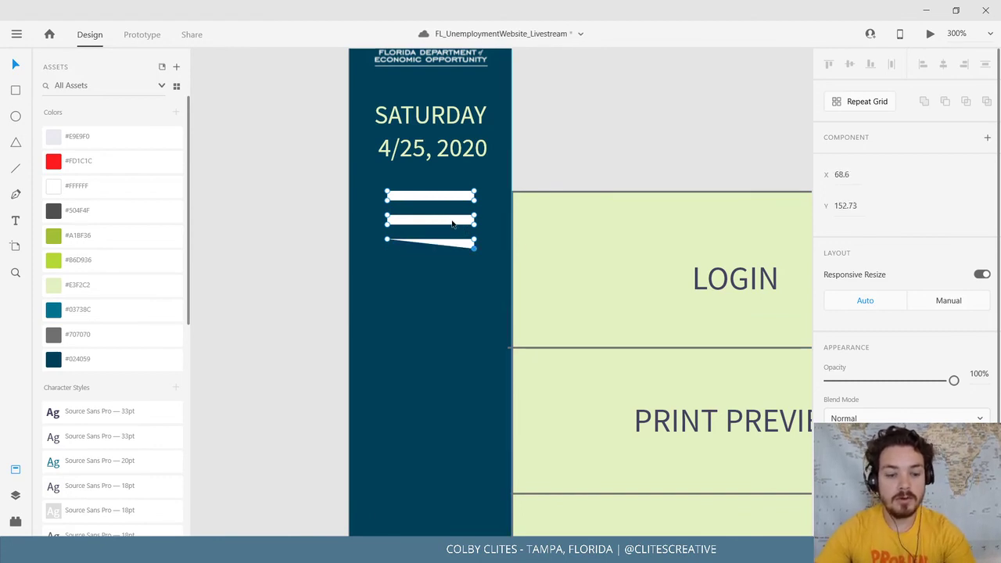
key("ctrl+z")
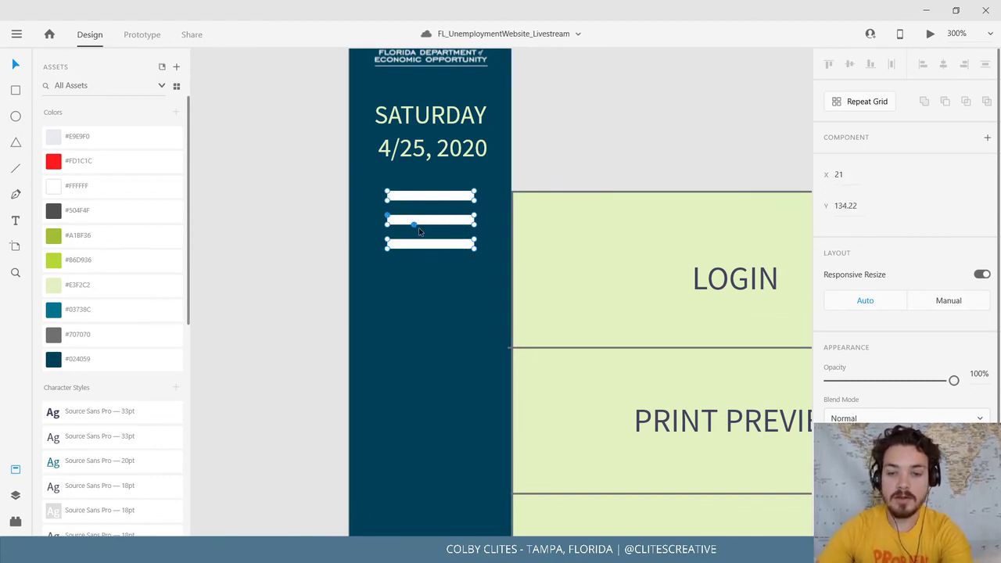
Delete the anchor points of the hamburger icon's middle bar, leaving only the upper and lower bars.
key("Delete")
key("Delete")
key("Delete")
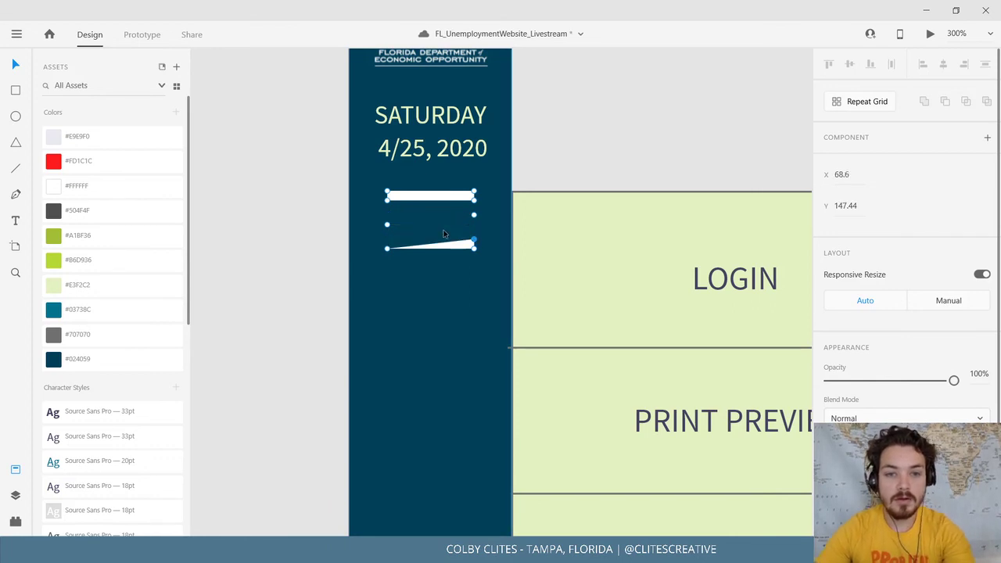
key("ctrl+z")
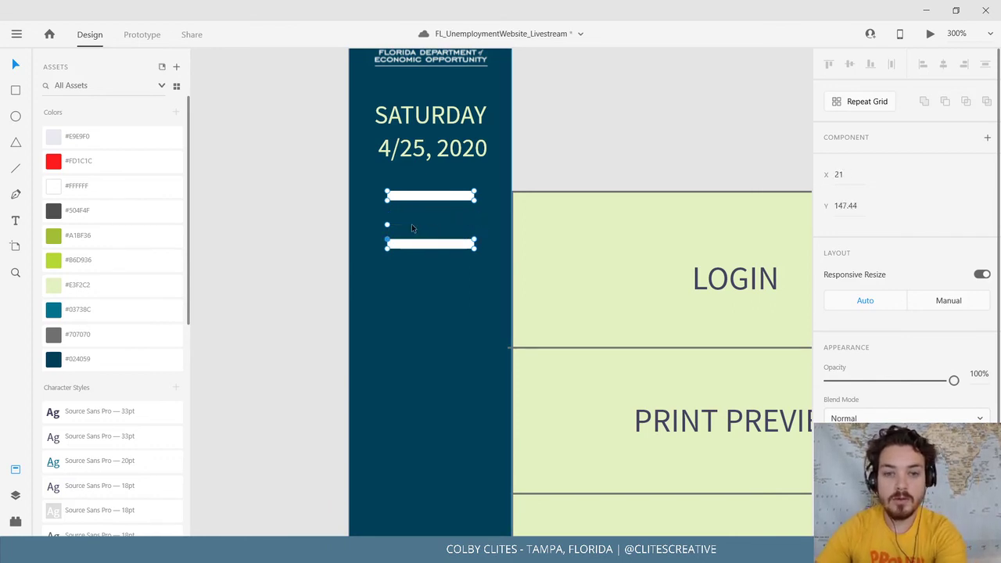
key("Delete")
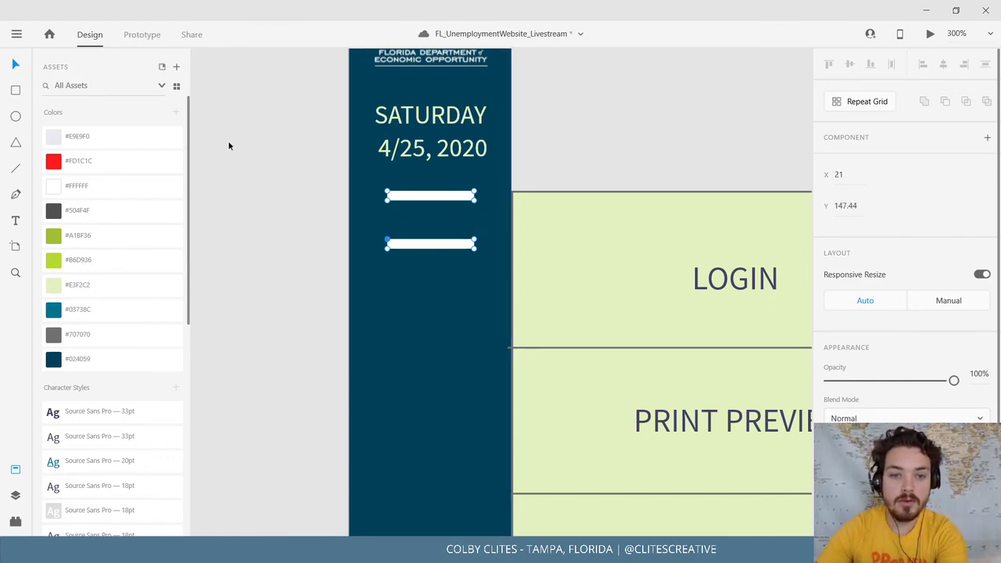
Move the right-end anchor points of the icon's lower bar up to the right end of the upper bar.
left_click(234, 197)
left_click(466, 247)
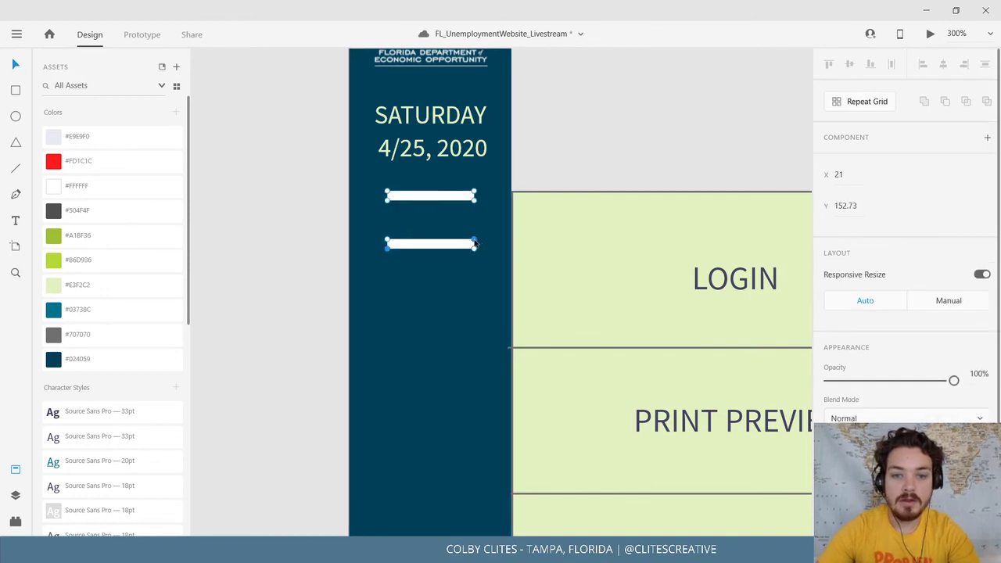
left_click(474, 249, "shift")
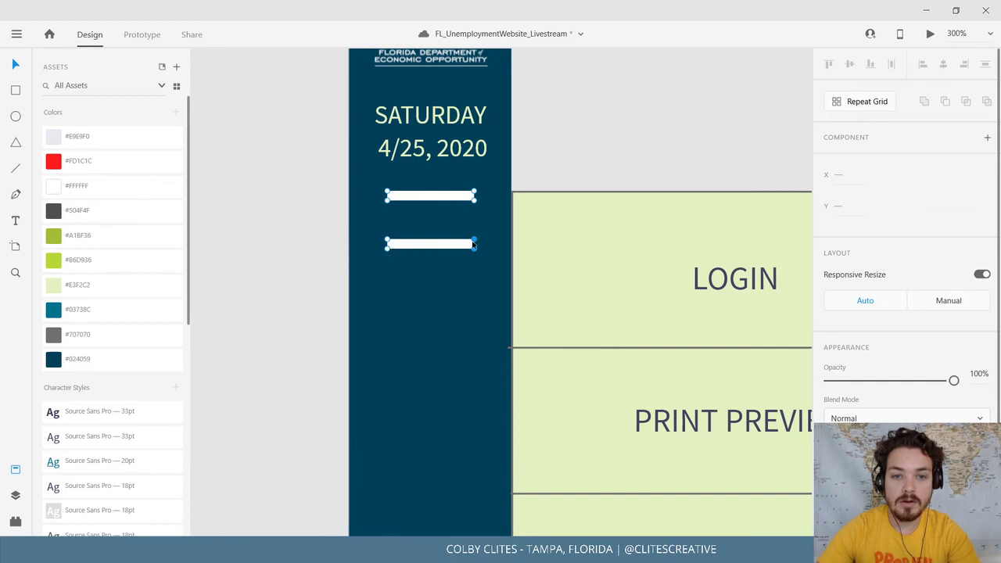
left_click_drag(475, 243, 473, 193)
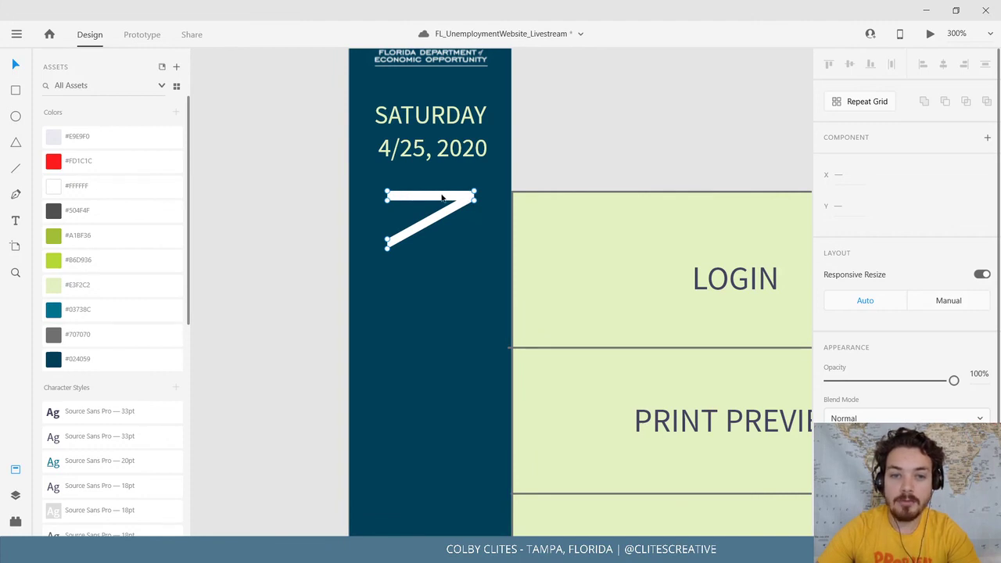
Move the right-end anchor points of the icon's upper bar down so the two bars cross as an X.
left_click(13, 67)
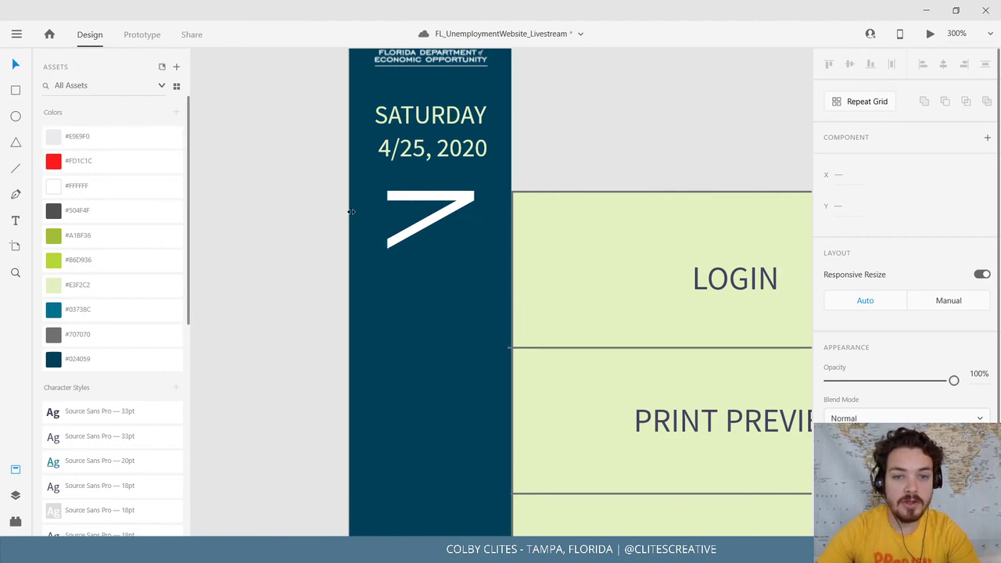
left_click(415, 201)
double_click(454, 199)
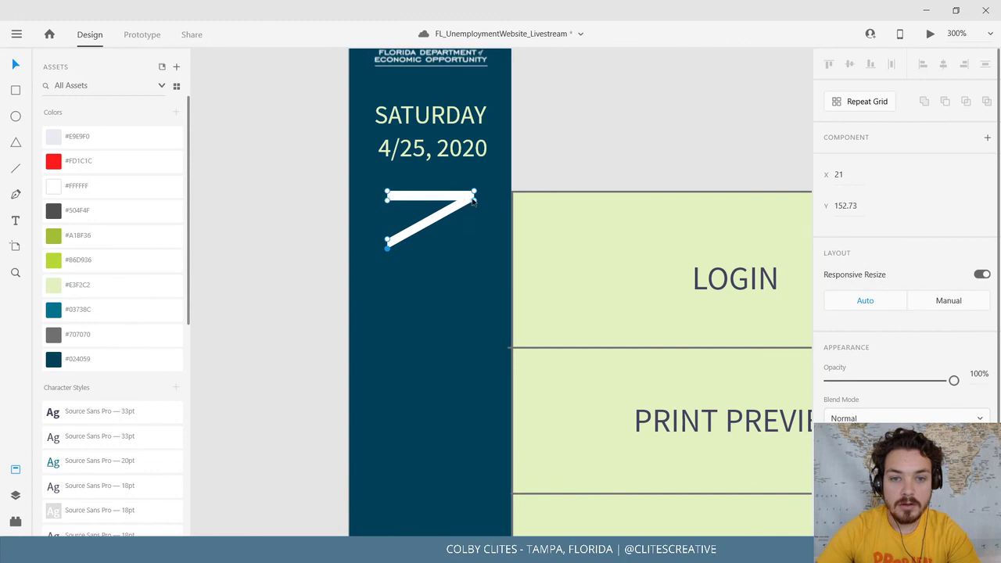
left_click(475, 197, "shift")
left_click_drag(475, 202, 475, 256)
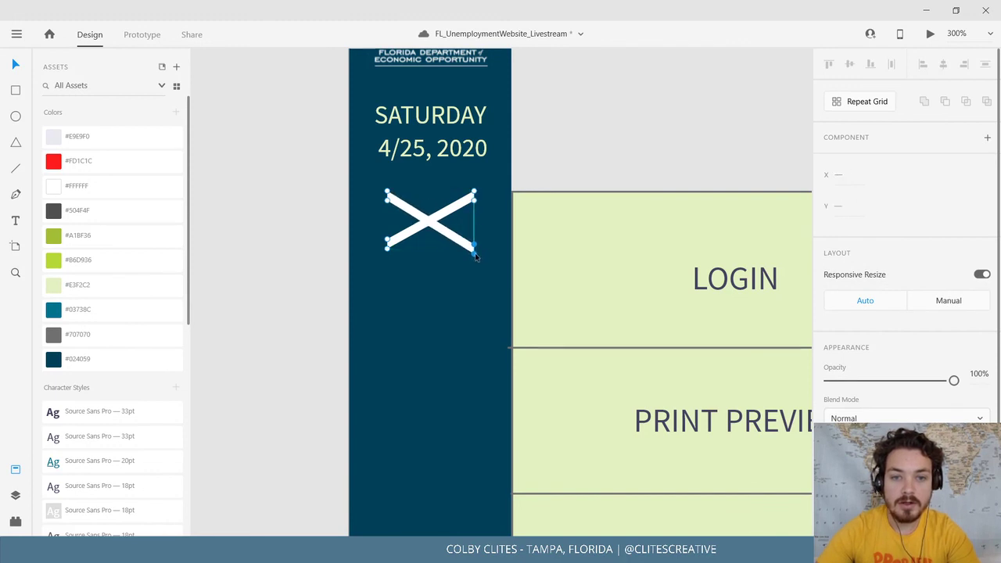
left_click(272, 279)
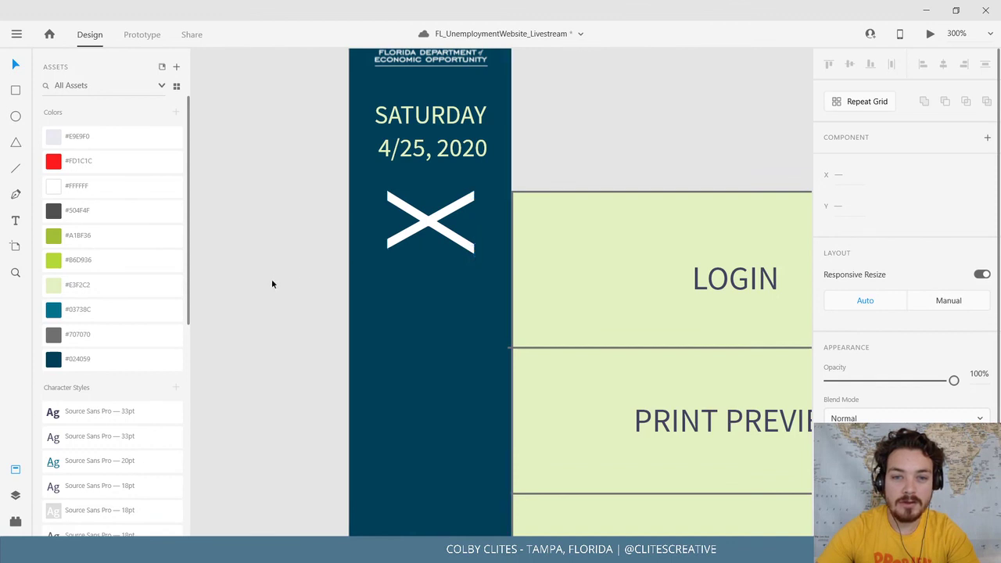
Undo the X-shape edits to restore the three-bar hamburger icon and deselect it.
left_click_drag(292, 317, 238, 349)
key("ctrl+0")
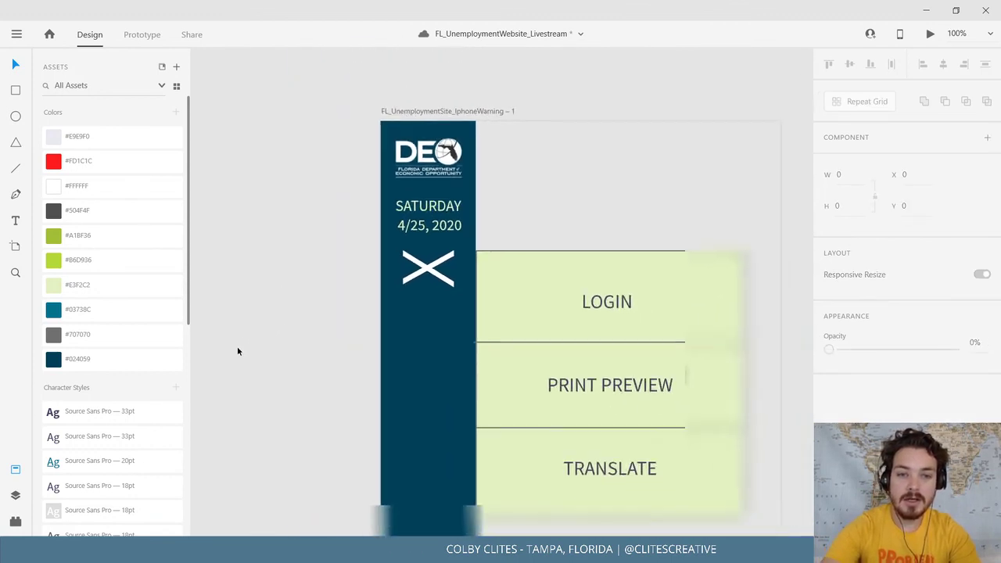
left_click_drag(414, 324, 509, 318)
key("ctrl+equal")
key("ctrl+equal")
key("ctrl+equal")
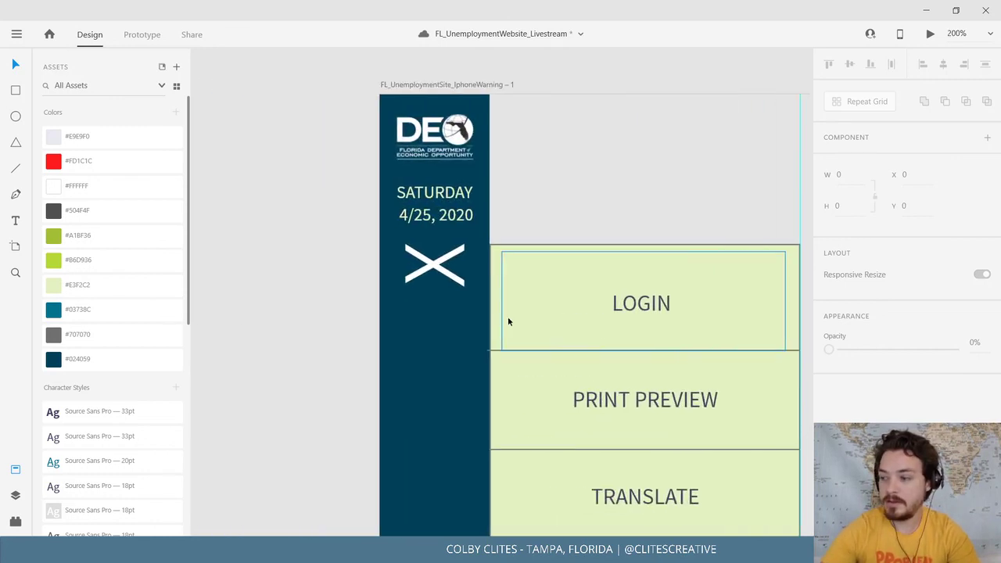
key("ctrl+z")
key("ctrl+z")
key("ctrl+z")
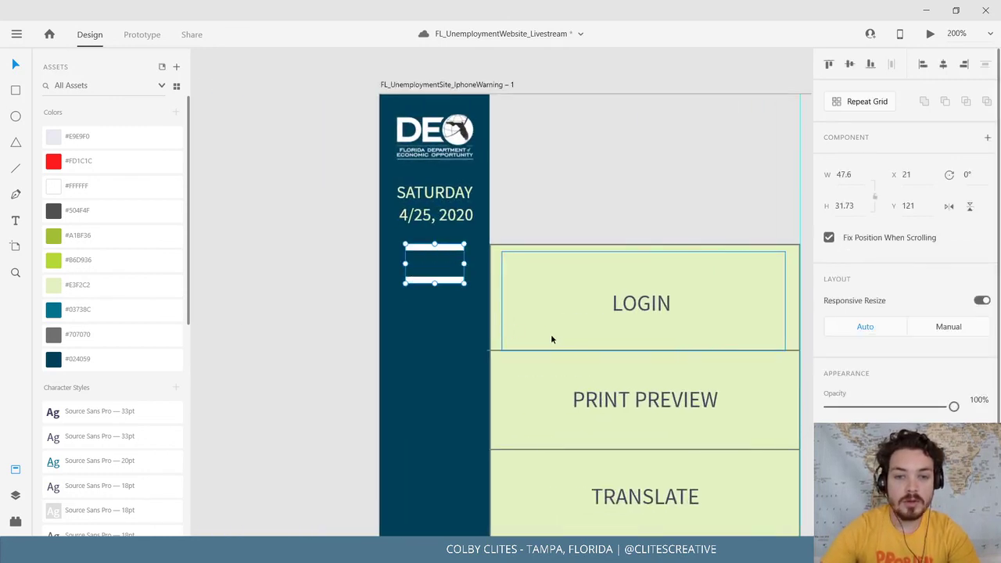
key("ctrl+z")
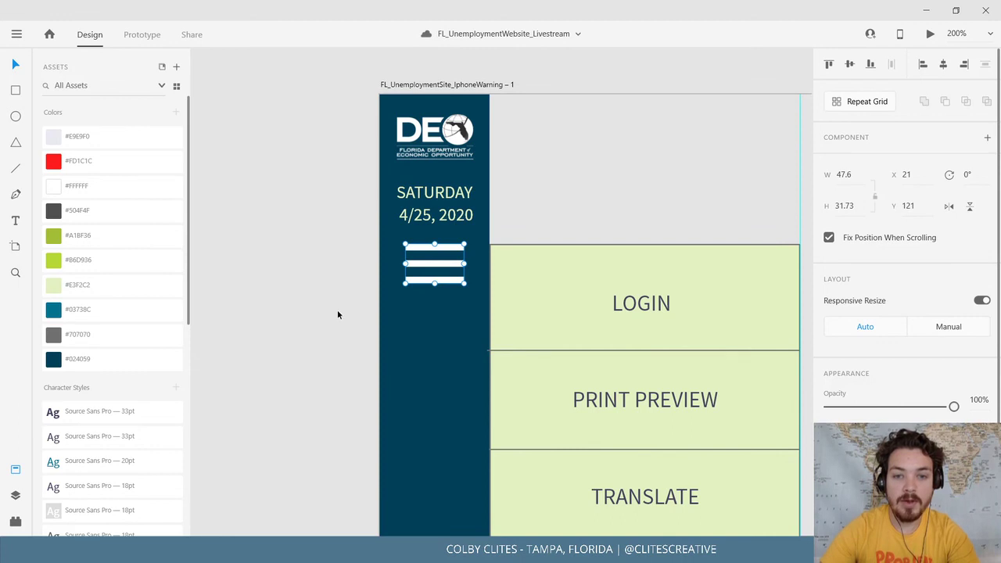
left_click(337, 315)
Search the Icons 4 Design plugin for "X" and "EXIT" icons.
left_click_drag(354, 310, 277, 292)
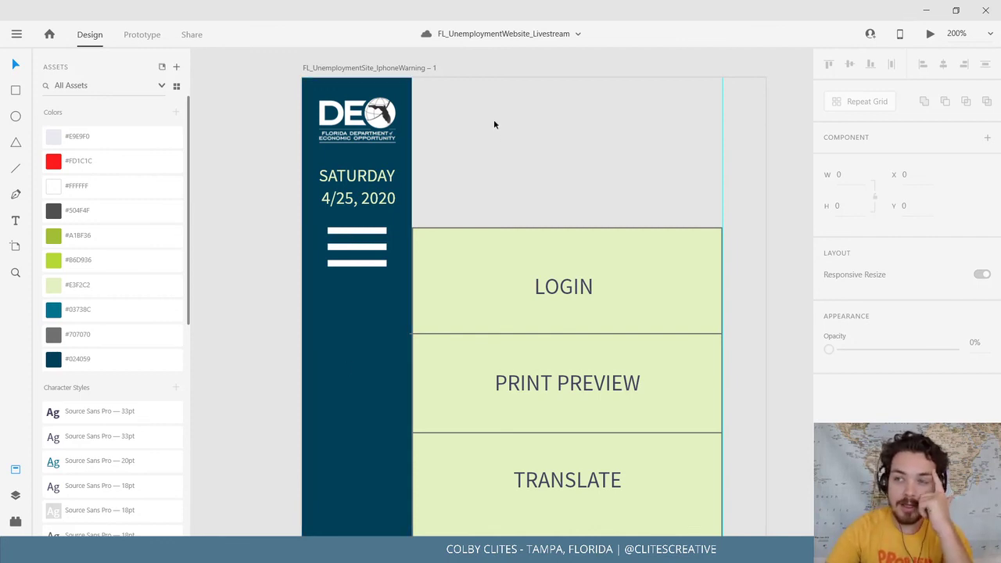
left_click(15, 521)
left_click(97, 137)
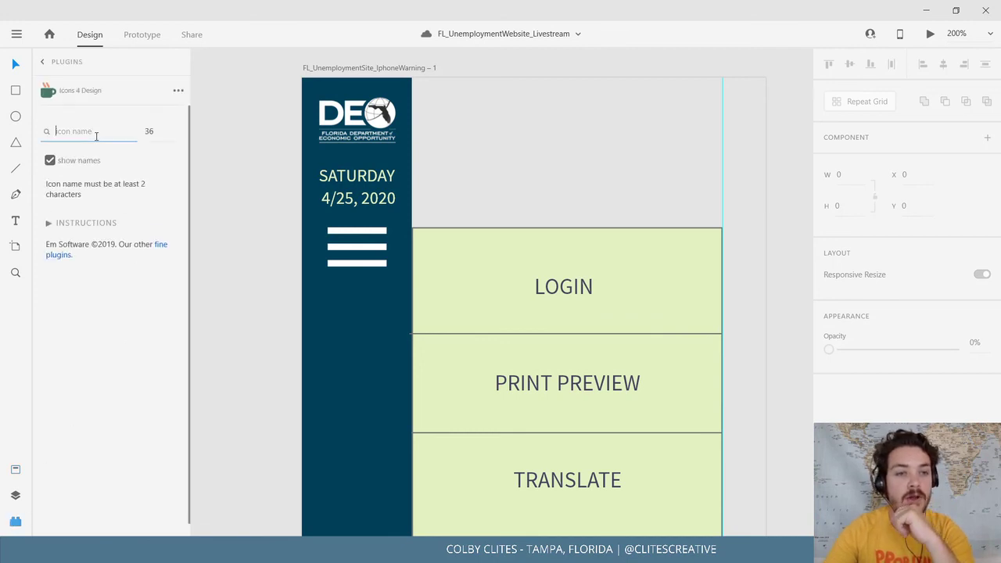
type("X")
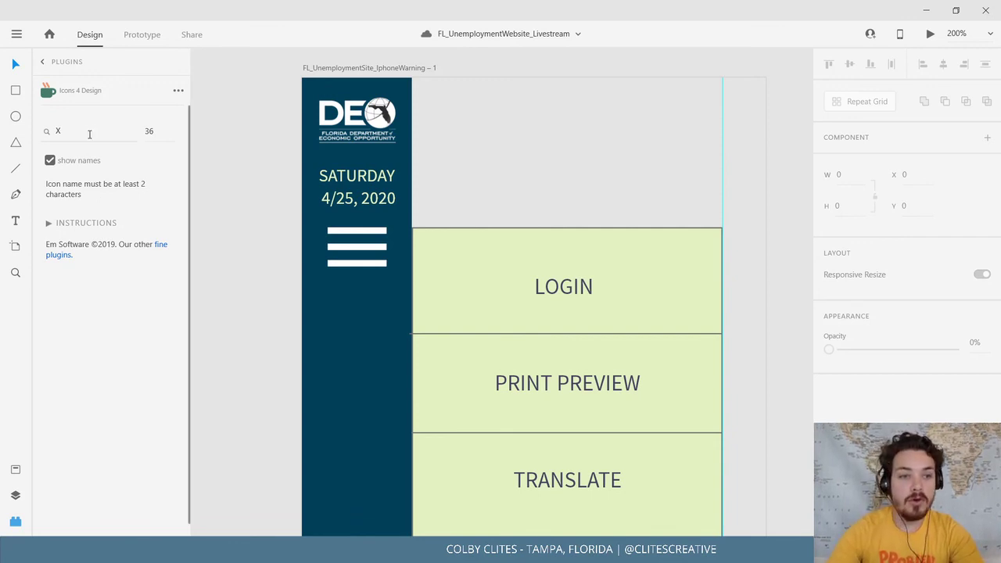
left_click(86, 131)
type("EXIT")
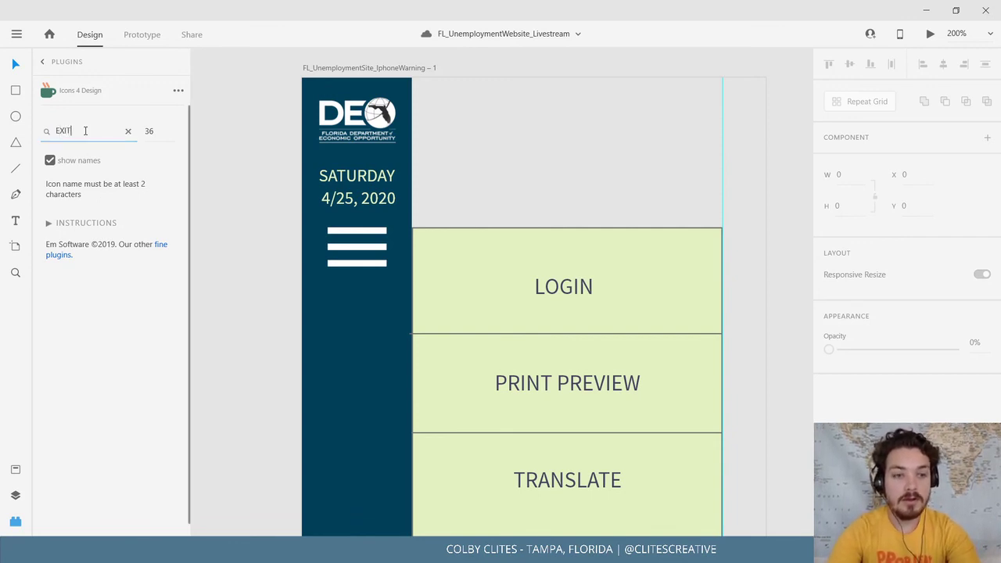
key("Return")
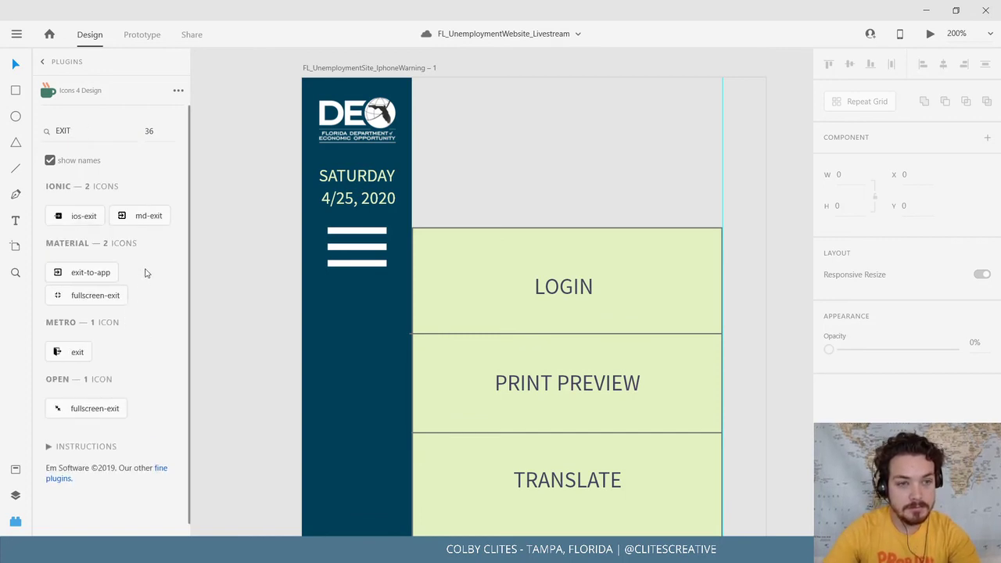
Search the Icons 4 Design plugin for "cancel" icons.
left_click(81, 131)
key("ctrl+a")
type("ca")
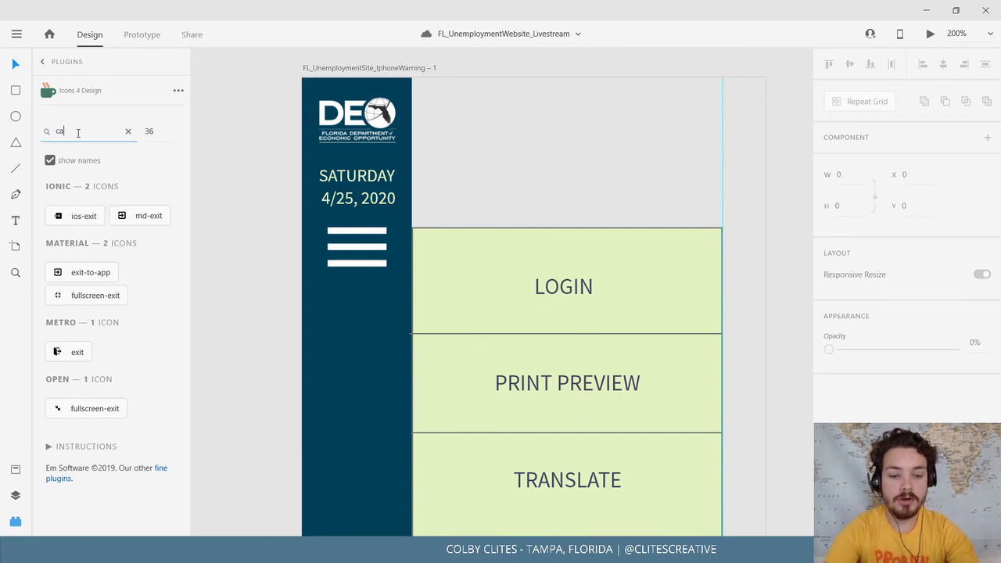
key("Return")
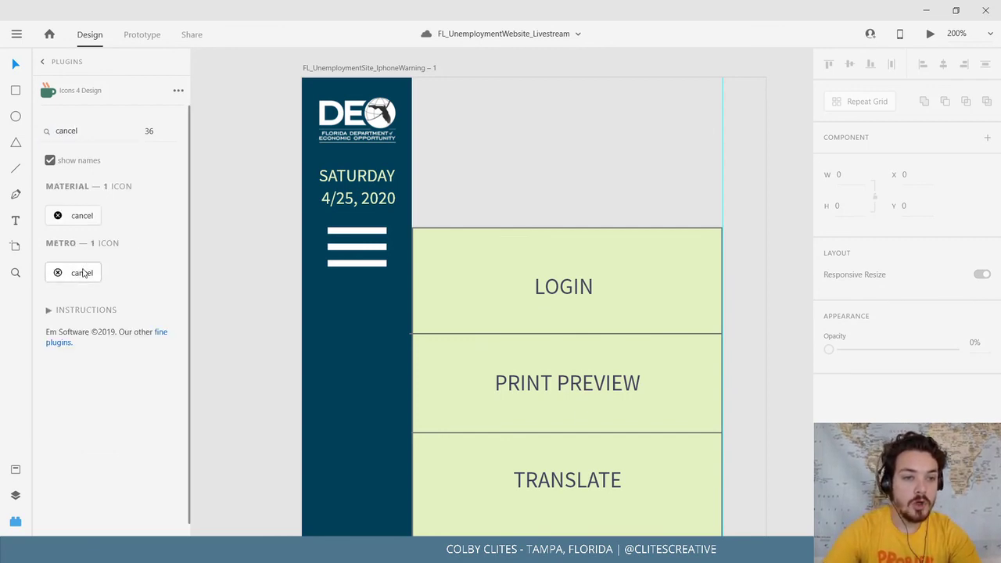
left_click(368, 139)
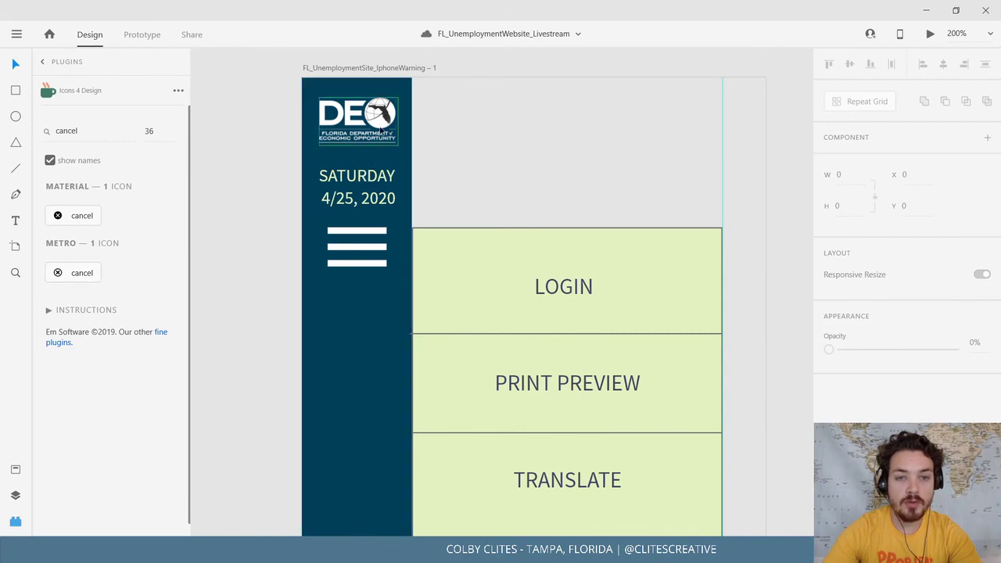
Add the Metro "cancel" icon to the phone menu artboard, filled with #FFFFFF, and centre it over the hamburger icon.
left_click(349, 69)
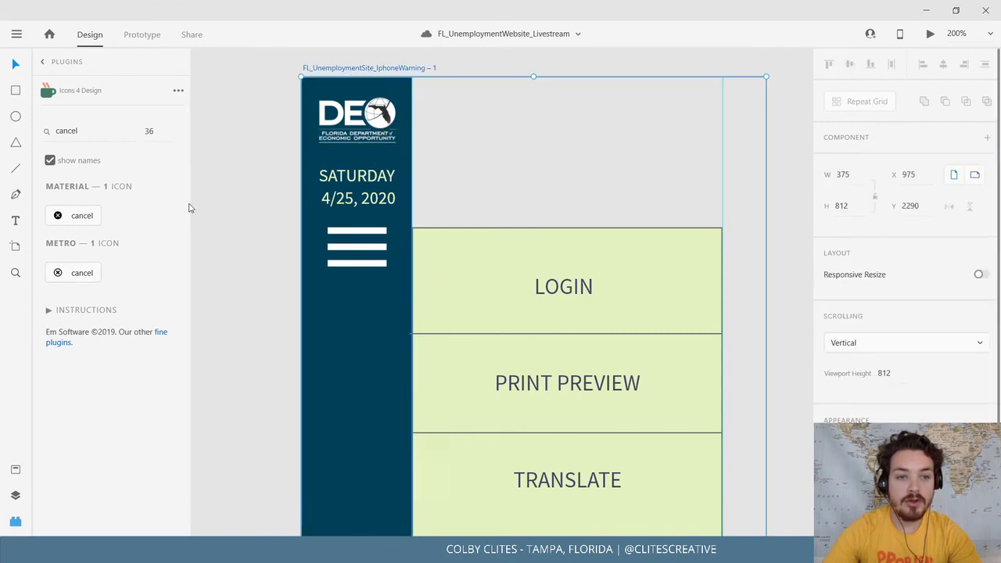
left_click(84, 271)
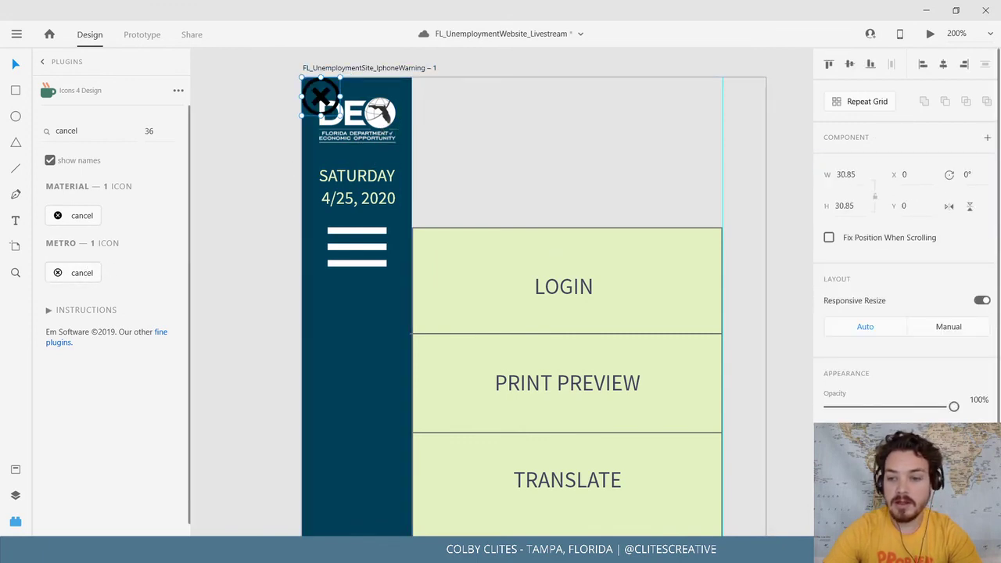
left_click(850, 439)
left_click_drag(722, 387, 646, 337)
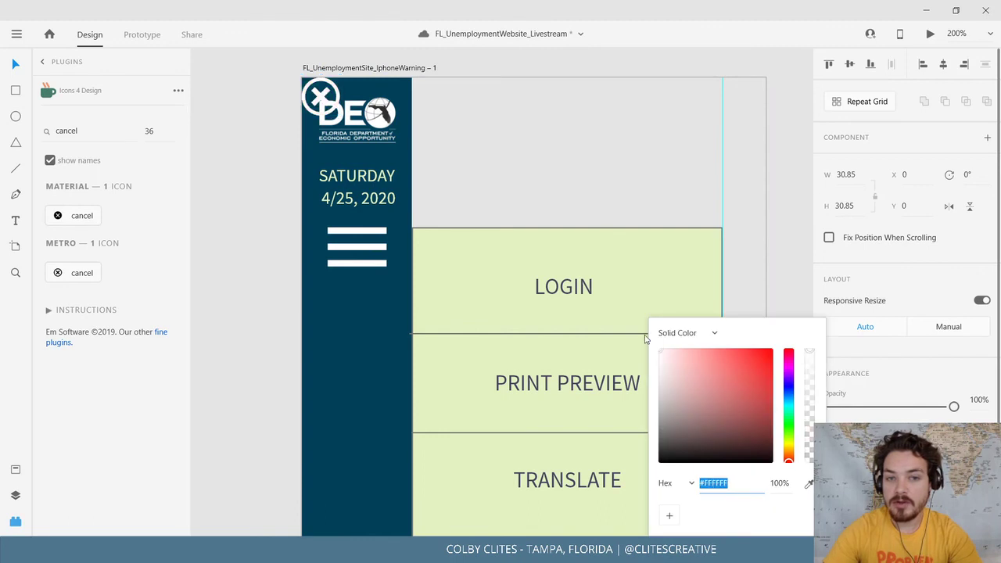
left_click(248, 237)
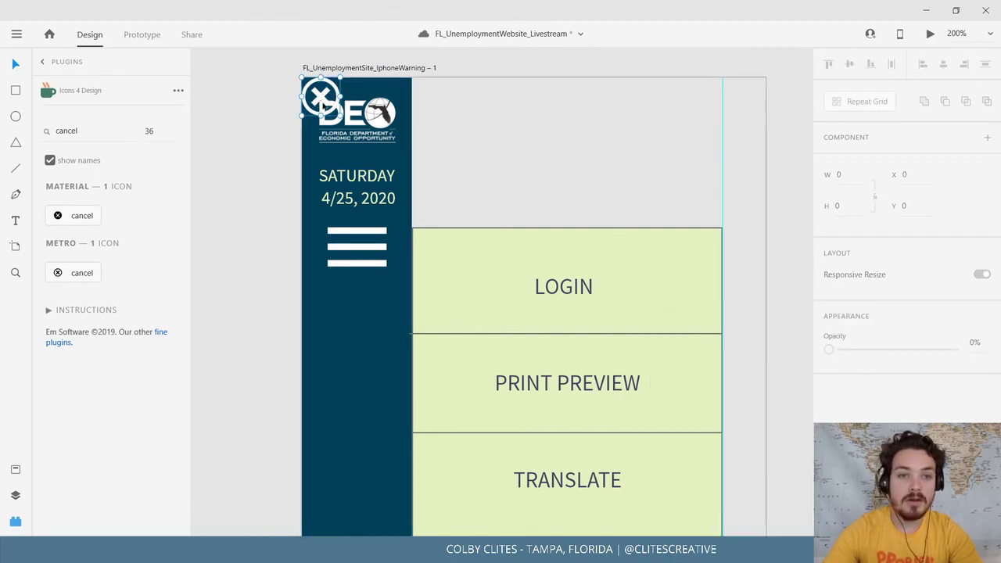
left_click_drag(327, 104, 356, 248)
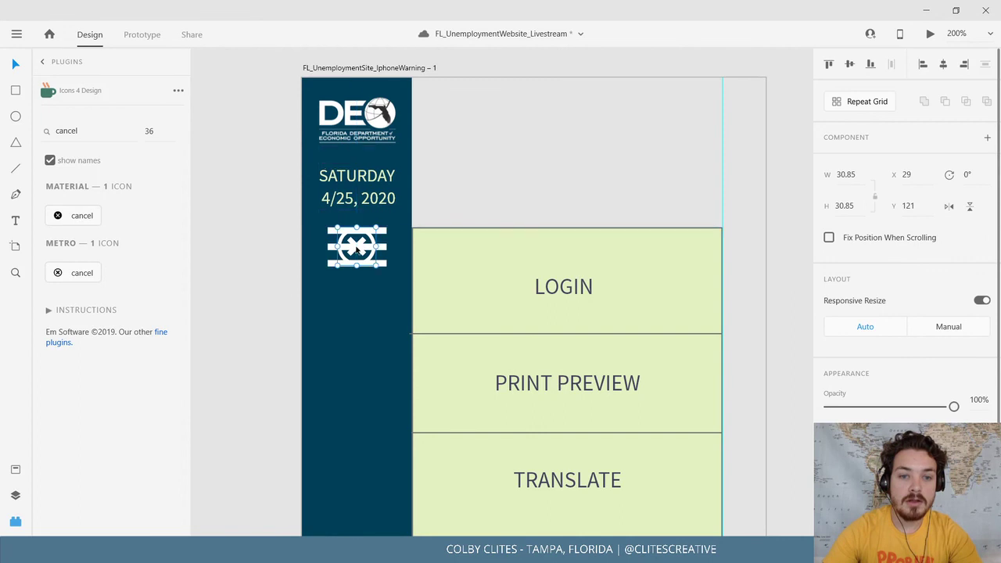
Copy the hamburger icon's layer name on the menu artboard and delete the hamburger icon from beneath the cancel icon.
left_click(383, 251)
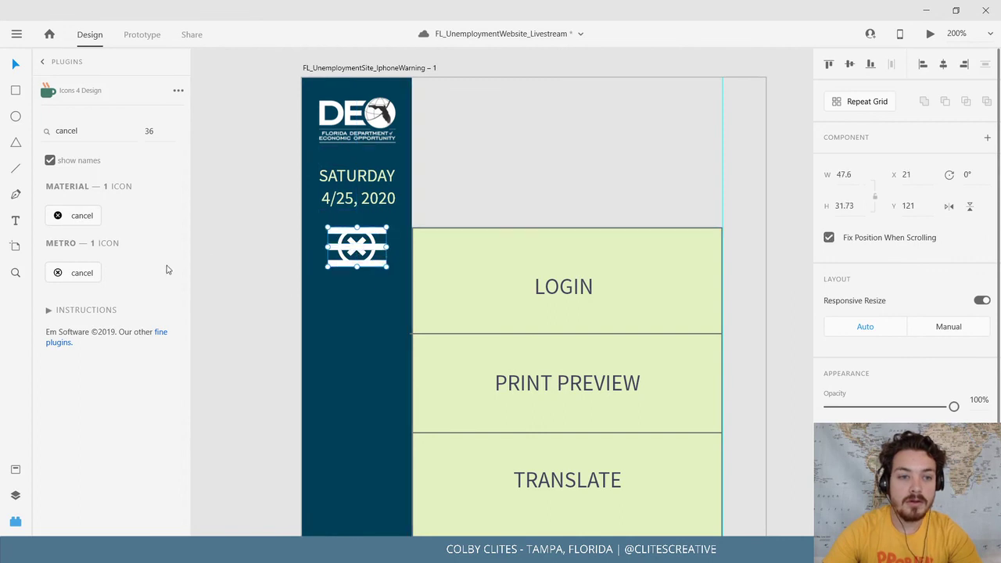
left_click(15, 496)
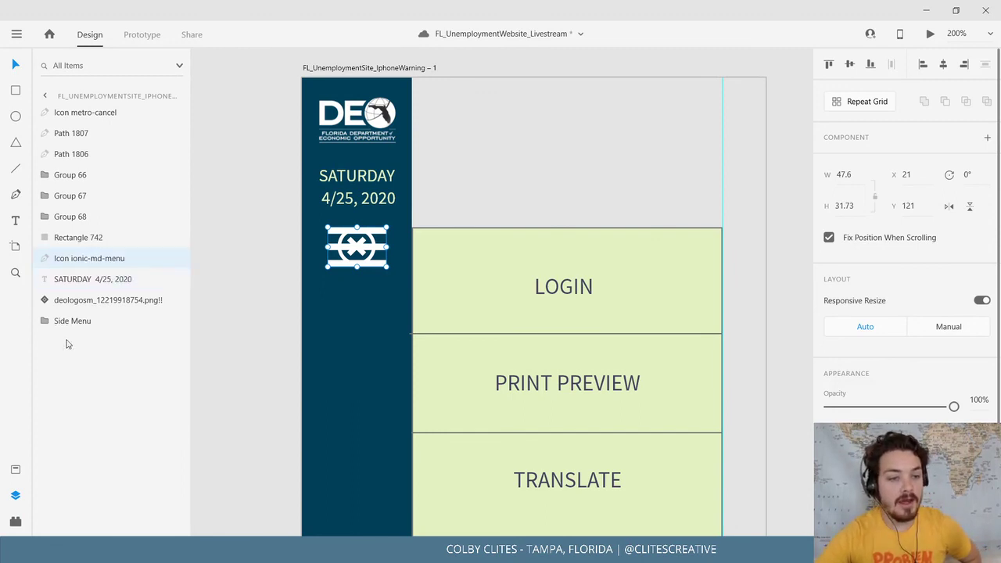
double_click(85, 260)
key("ctrl+c")
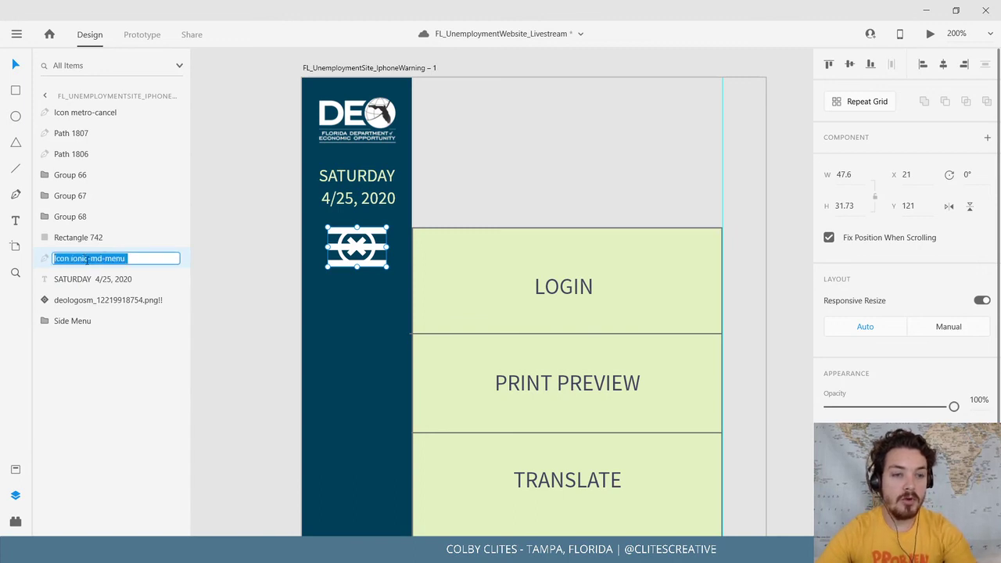
left_click(218, 258)
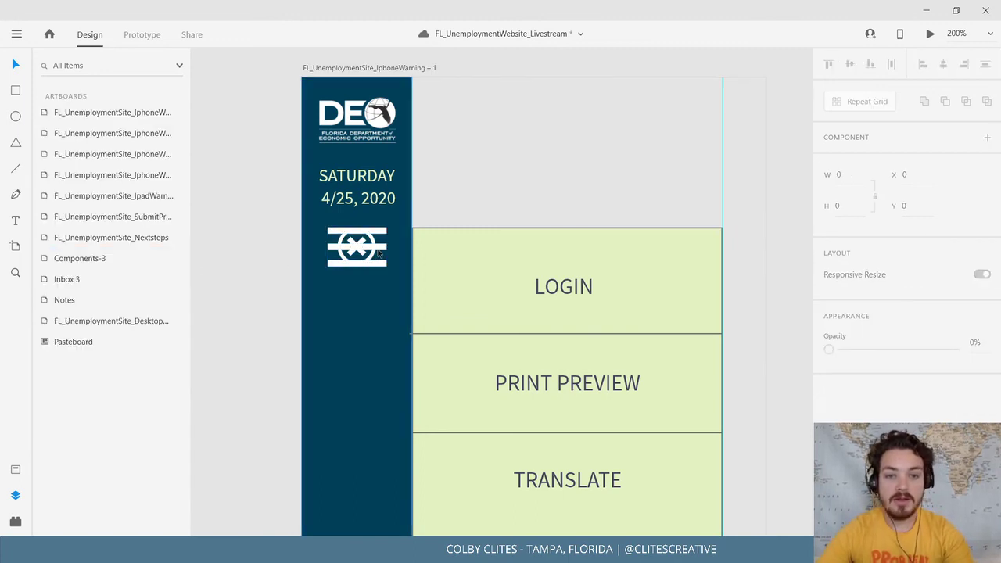
left_click(378, 254)
key("Delete")
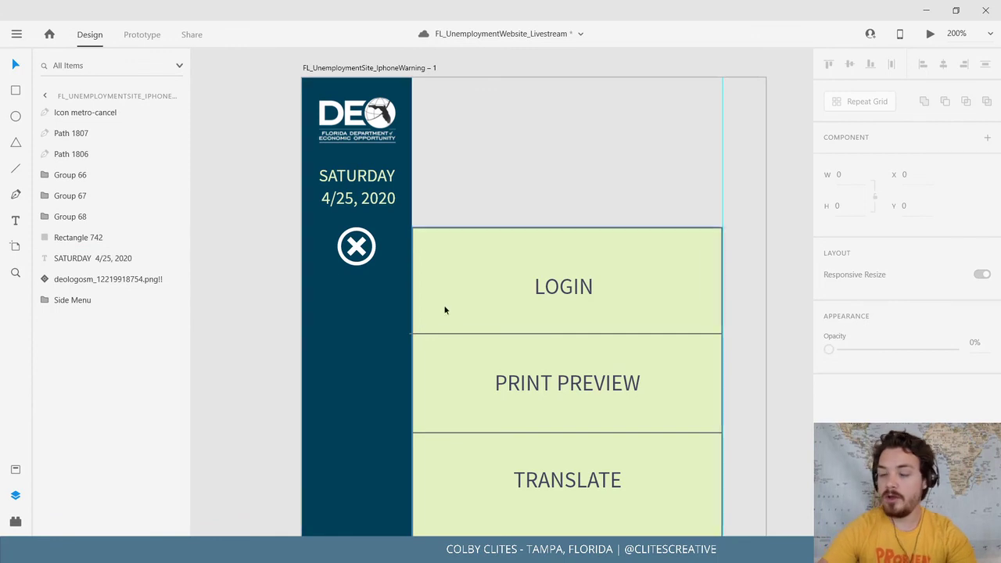
Rename the cancel icon's layer to "Icon ionic-md-menu" and deselect it.
left_click(357, 246)
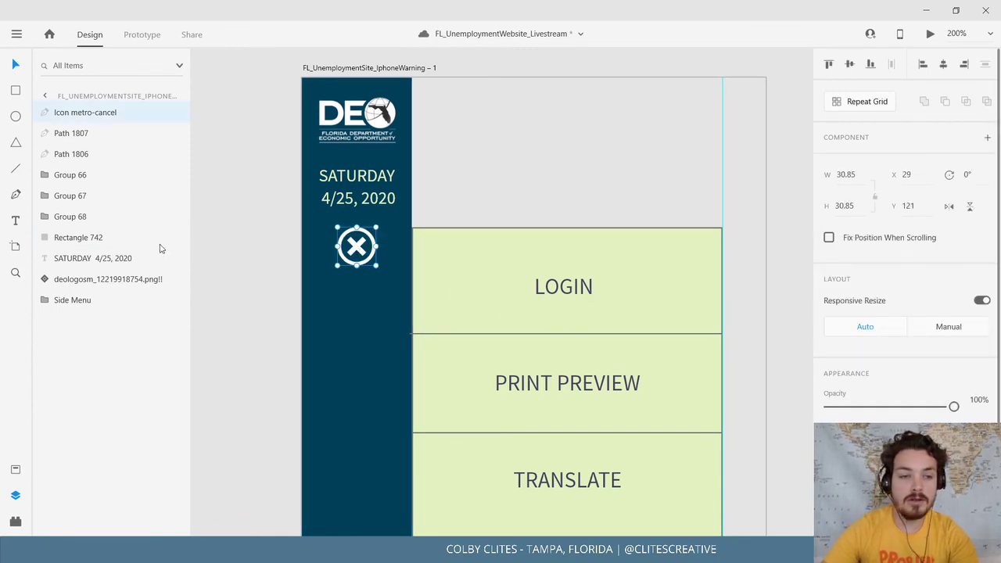
double_click(95, 115)
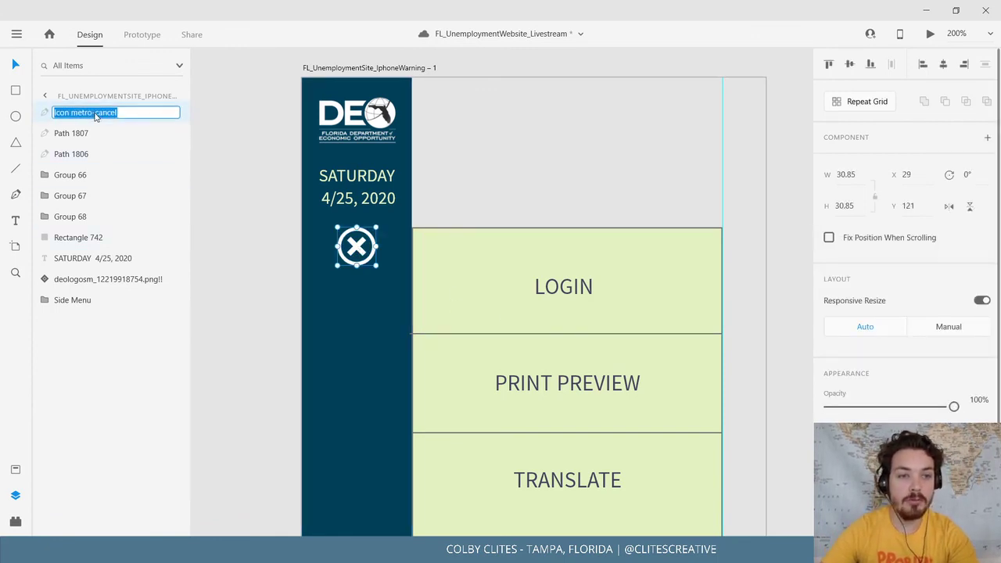
key("ctrl+v")
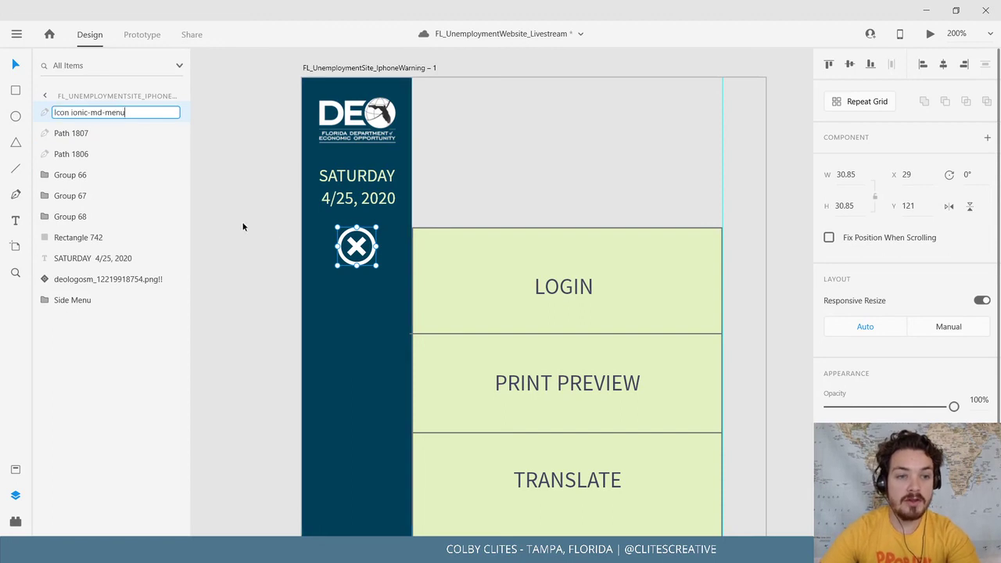
key("Return")
left_click(225, 216)
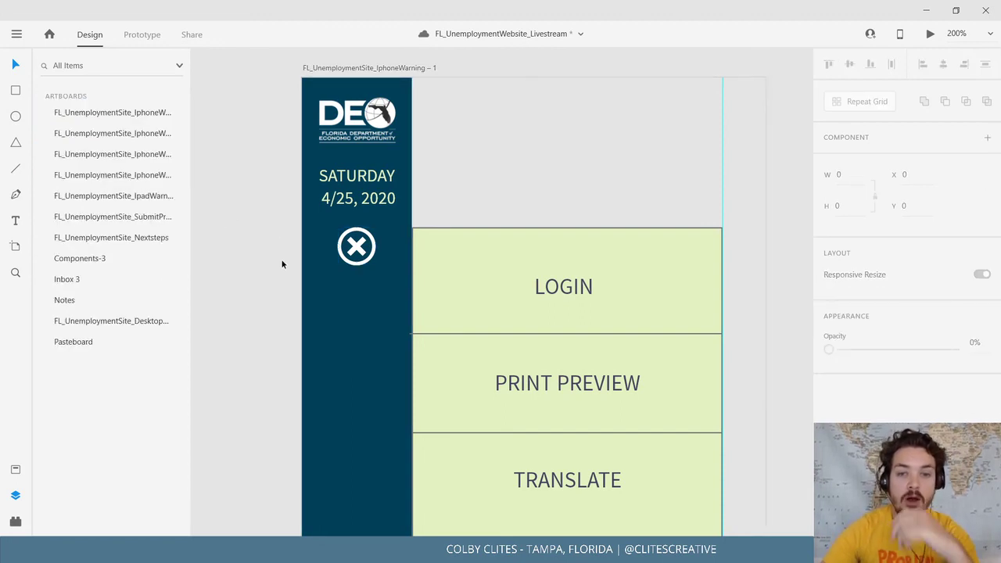
Save the document and hide the layers list.
key("ctrl+minus")
key("ctrl+minus")
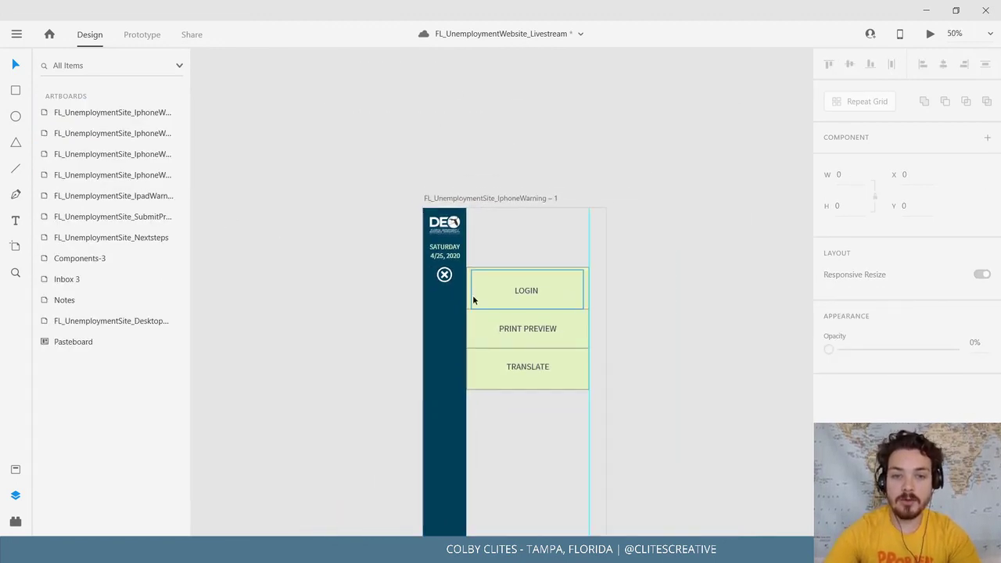
left_click_drag(472, 298, 247, 229)
left_click_drag(463, 244, 501, 261)
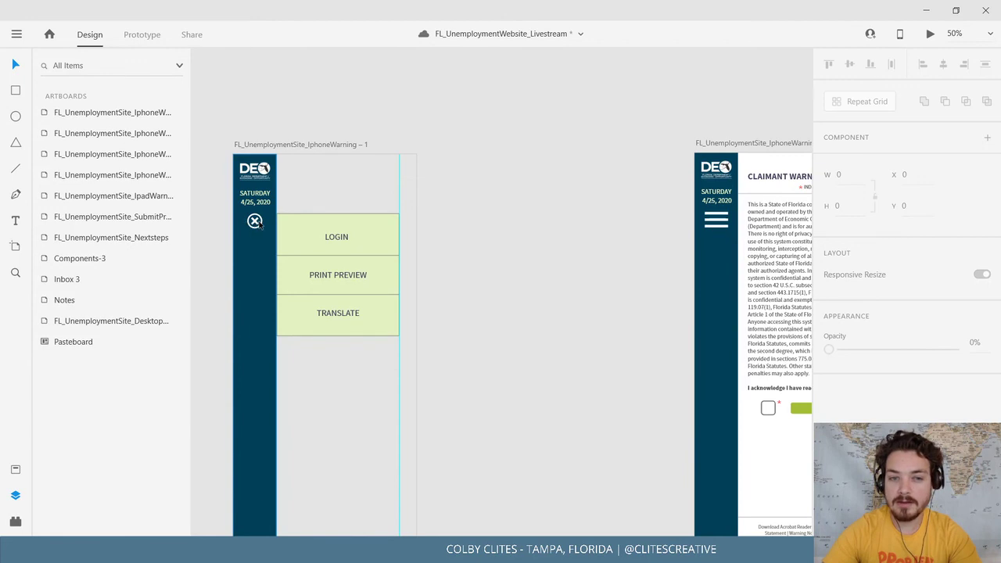
left_click_drag(576, 196, 571, 197)
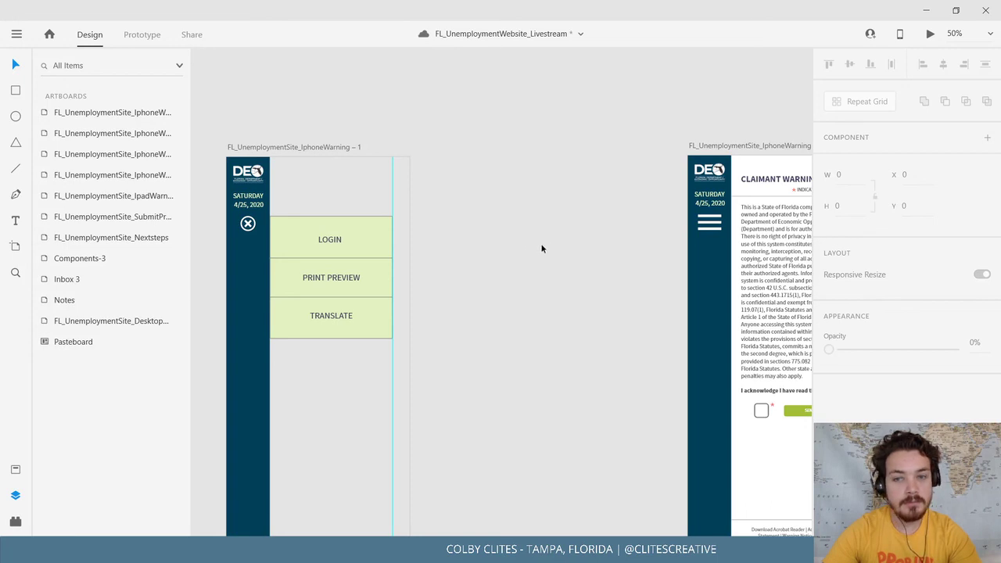
key("ctrl+s")
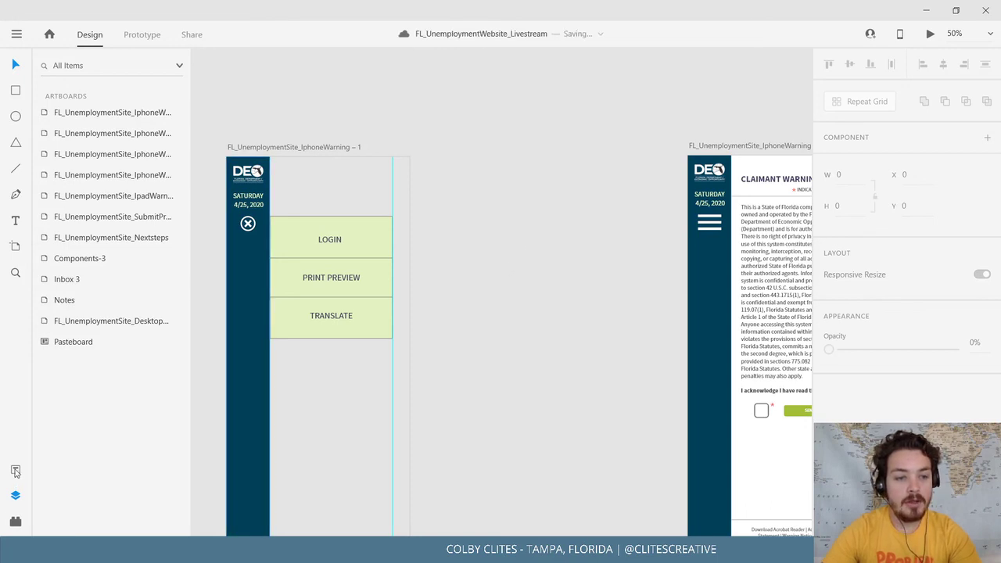
left_click(15, 495)
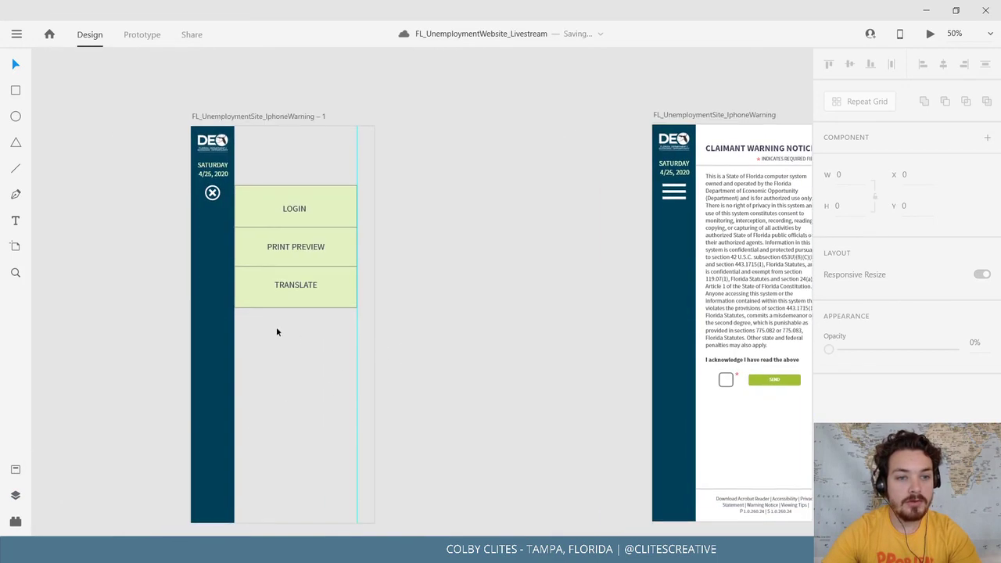
Delete the date text, the DEO logo and the dark blue sidebar from the phone menu artboard.
left_click(213, 171)
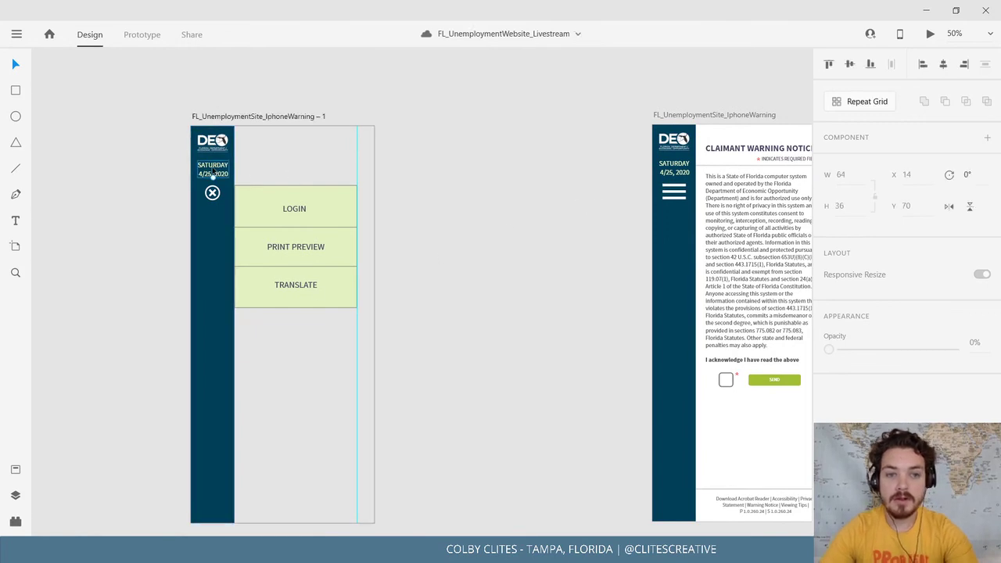
double_click(220, 166)
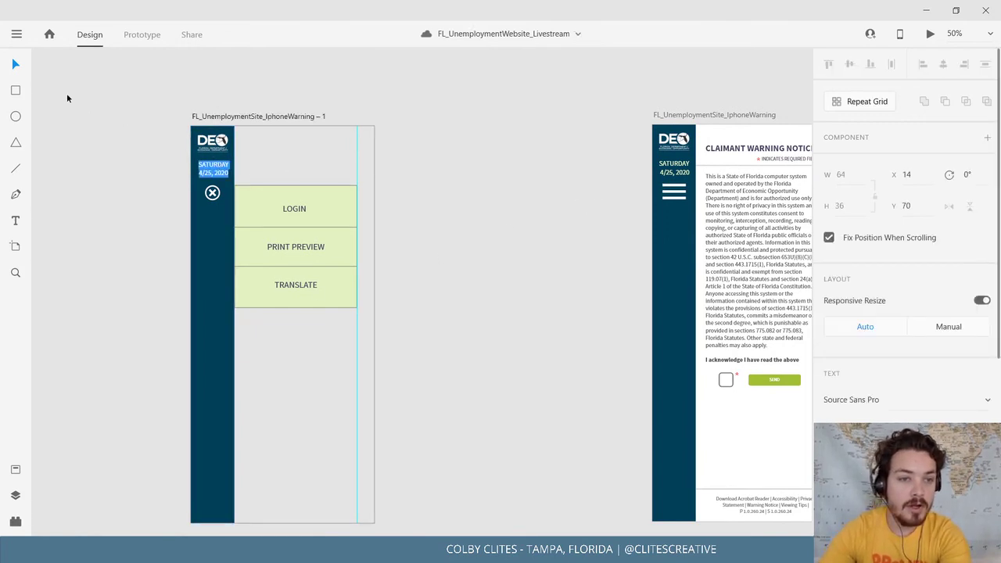
key("BackSpace")
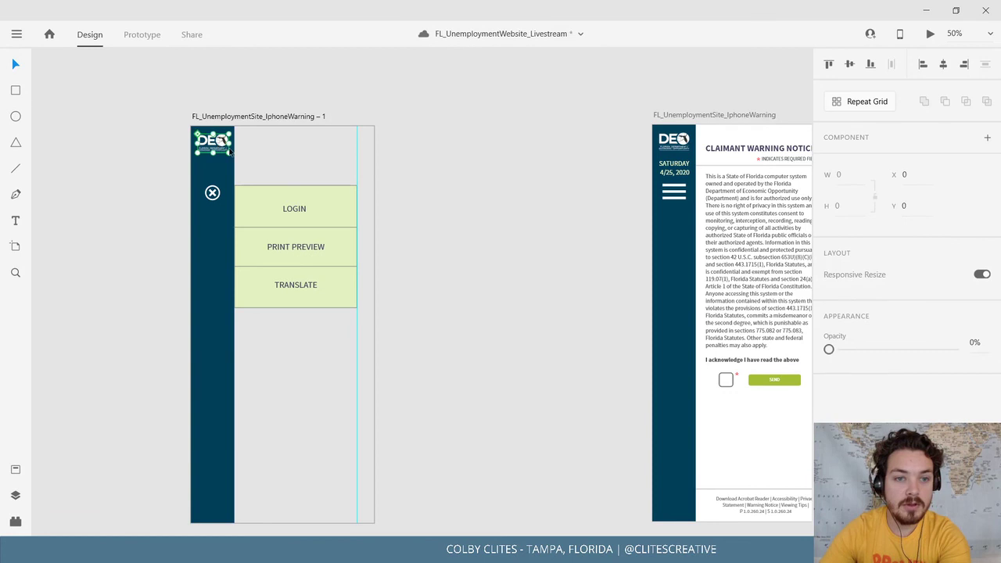
key("BackSpace")
left_click(225, 150)
key("BackSpace")
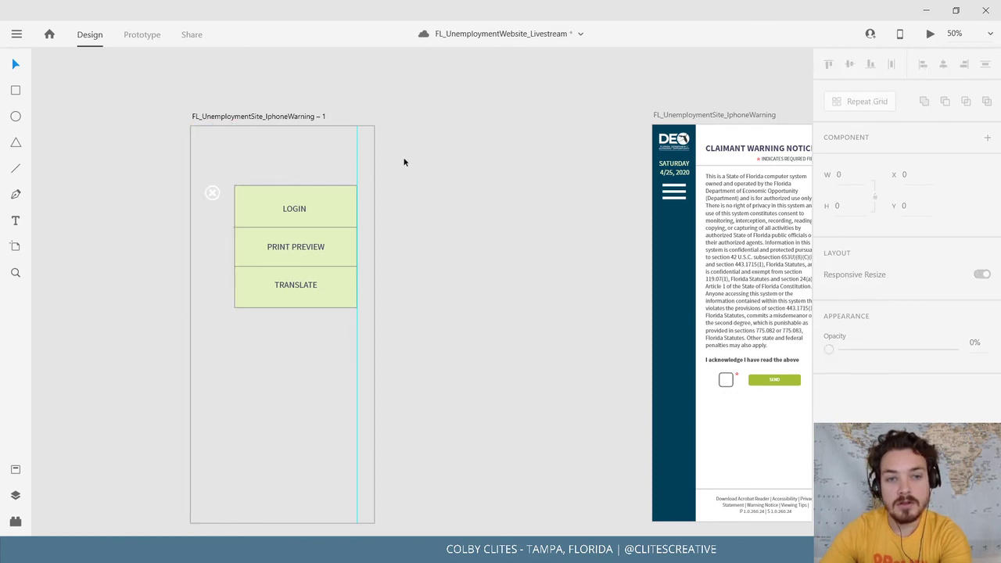
Try to duplicate the contents of all four phone artboards by copying and pasting them, and undo the paste.
left_click(731, 116)
left_click_drag(550, 270, 446, 243)
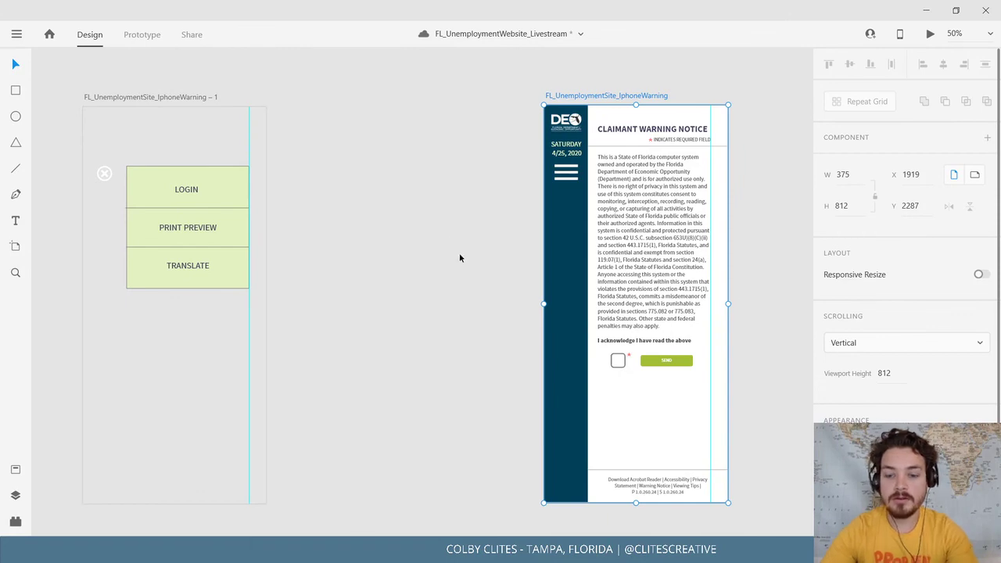
scroll(459, 252, "down", 5)
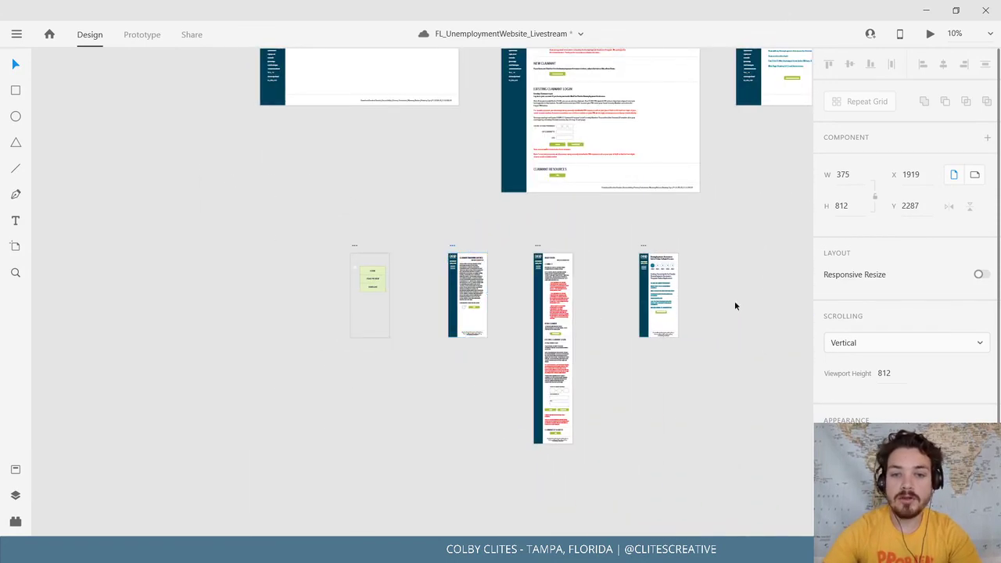
left_click_drag(264, 228, 645, 292)
left_click_drag(759, 364, 243, 232)
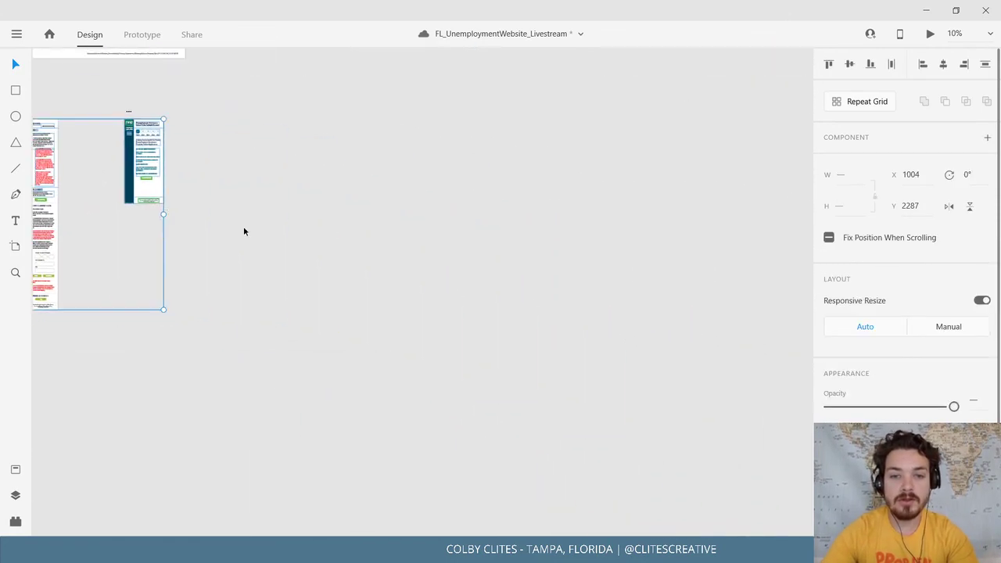
key("ctrl+v")
left_click_drag(458, 378, 875, 353)
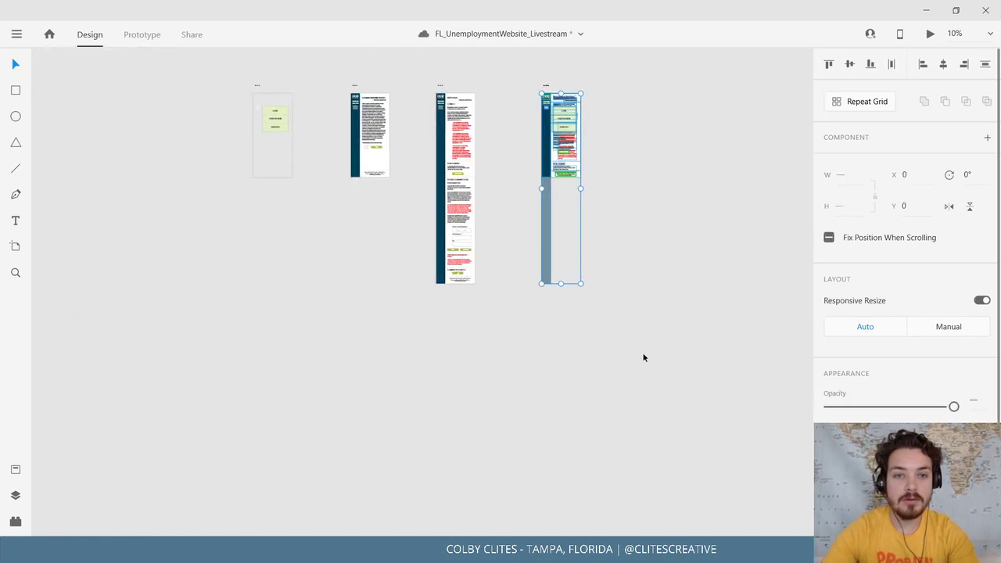
key("ctrl+z")
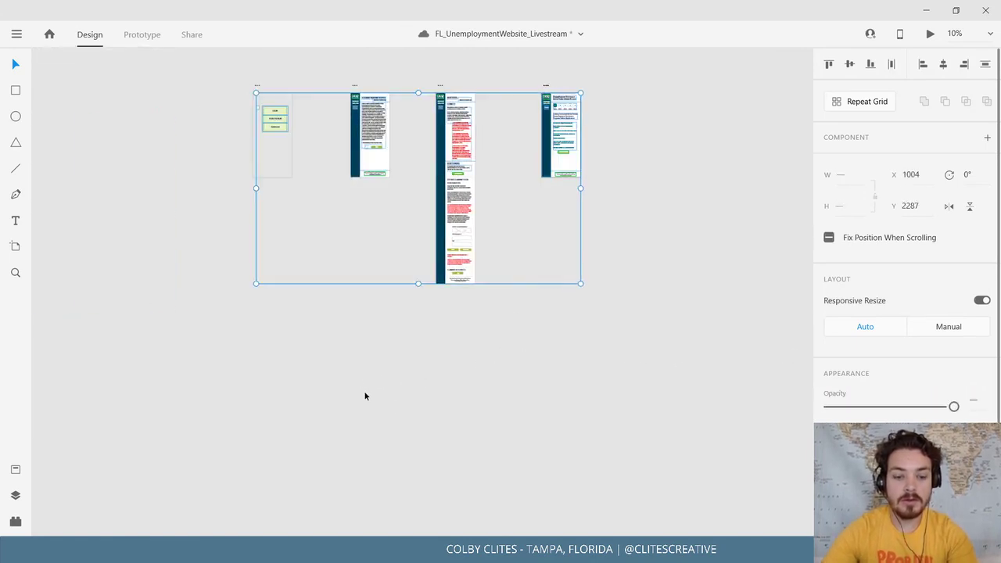
Try pasting the copied artboard contents onto the empty canvas below the phone artboards, and delete the pasted objects.
left_click_drag(574, 449, 550, 212)
left_click(549, 277)
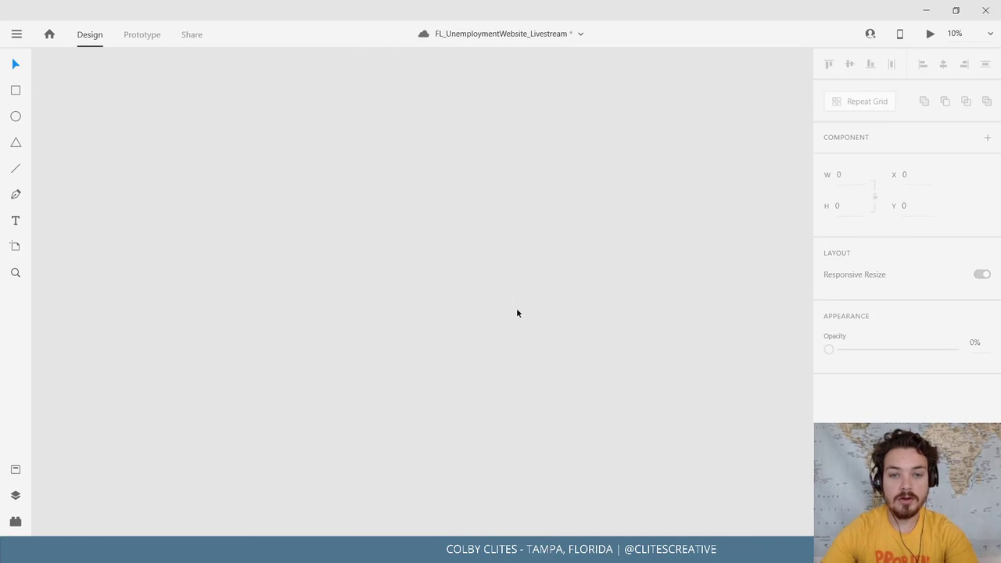
key("ctrl+z")
left_click_drag(651, 289, 659, 291)
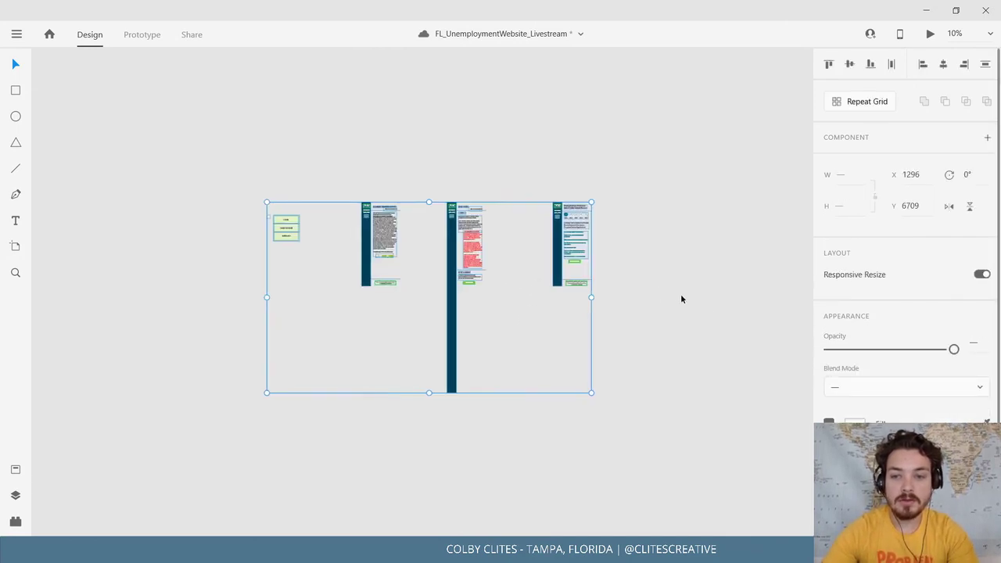
key("Delete")
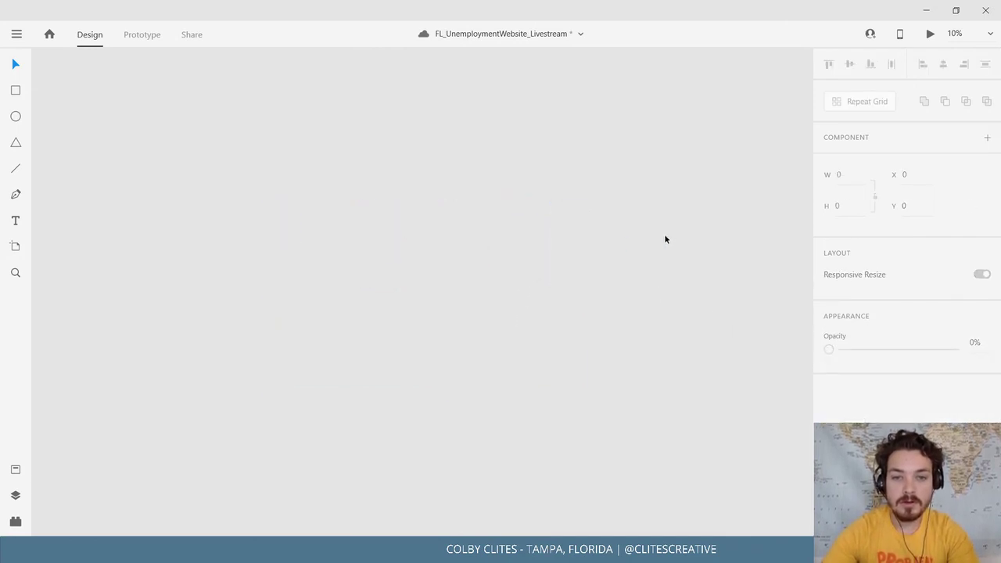
Undo the pasting attempts and the deletion of the menu artboard's dark blue sidebar.
key("ctrl+z")
left_click_drag(563, 200, 498, 381)
left_click_drag(486, 310, 548, 382)
left_click(285, 221)
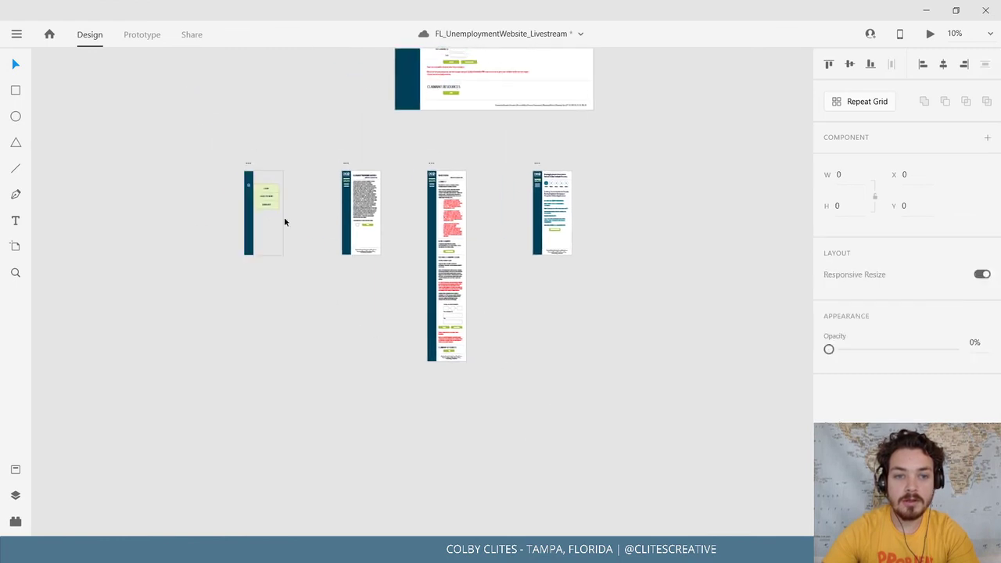
Select the four phone artboards as a whole and duplicate them in the same row, to the right of the originals.
left_click_drag(682, 162, 198, 320)
left_click_drag(559, 441, 527, 127)
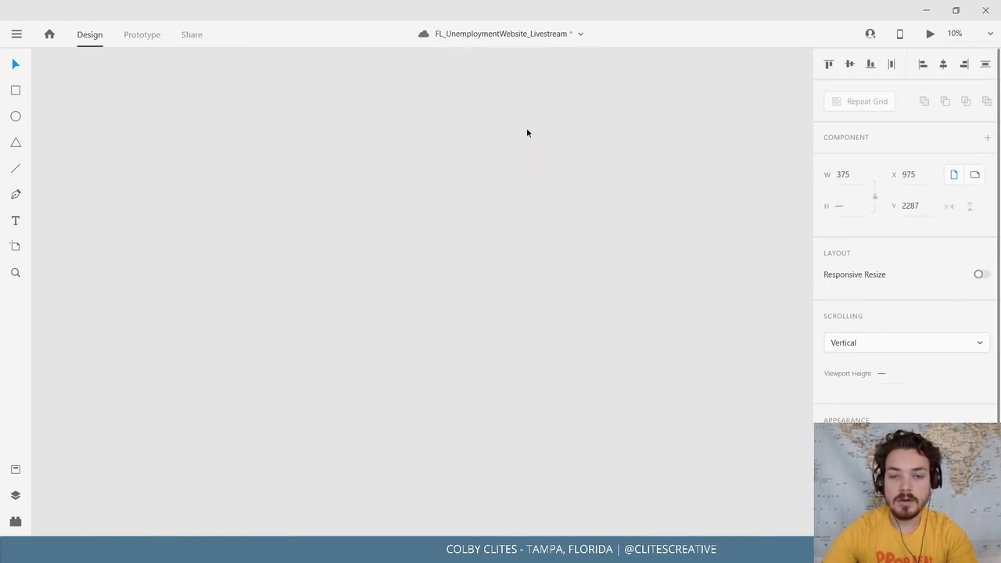
scroll(541, 362, "up", 5)
scroll(542, 360, "down", 3)
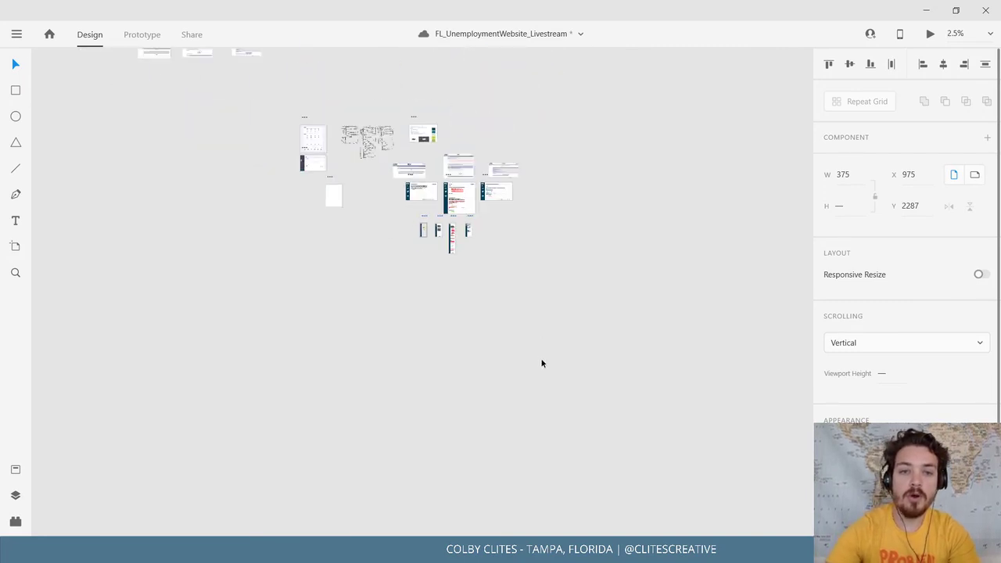
scroll(415, 333, "up", 1)
left_click_drag(398, 322, 511, 258)
key("ctrl+d")
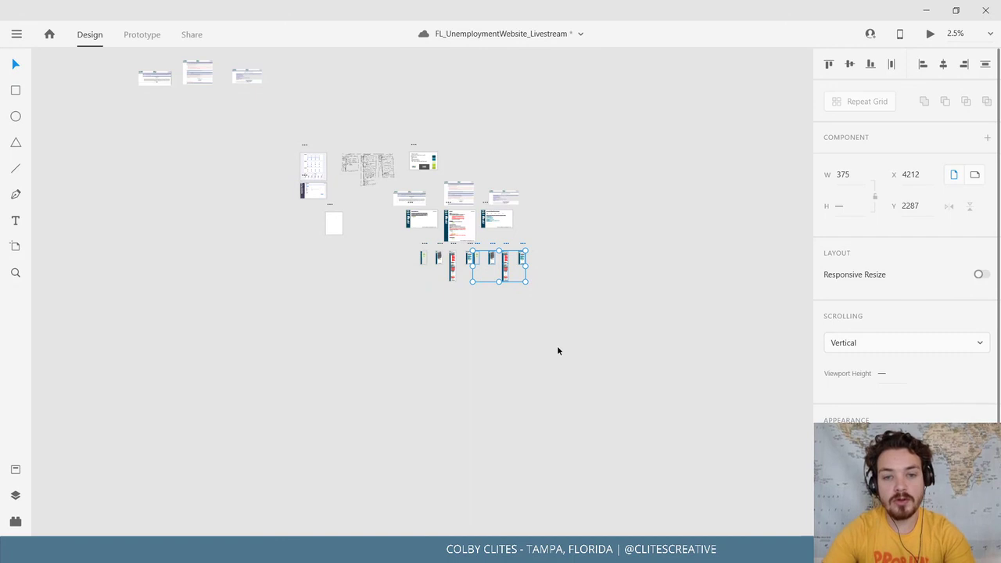
Undo the side-by-side duplication, paste the four phone artboards again, and place the copies on empty canvas below and left of the originals.
key("ctrl+z")
left_click_drag(529, 399, 505, 315)
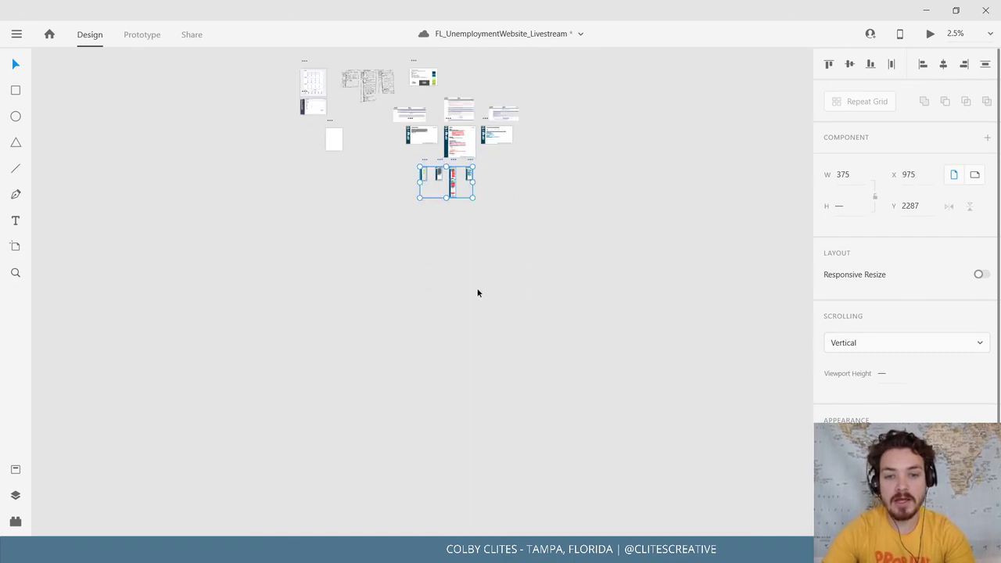
left_click(479, 297)
key("ctrl+v")
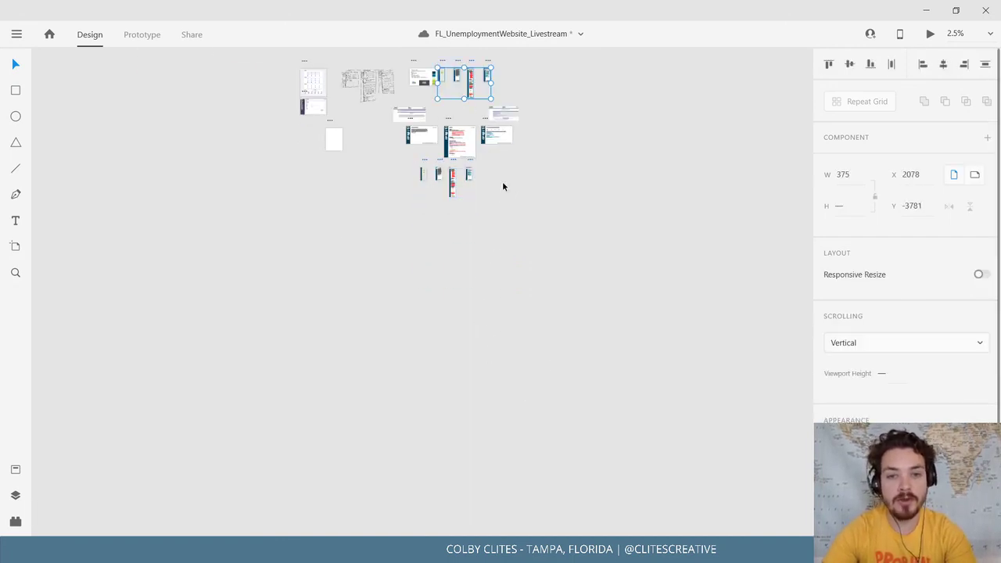
left_click_drag(471, 62, 269, 274)
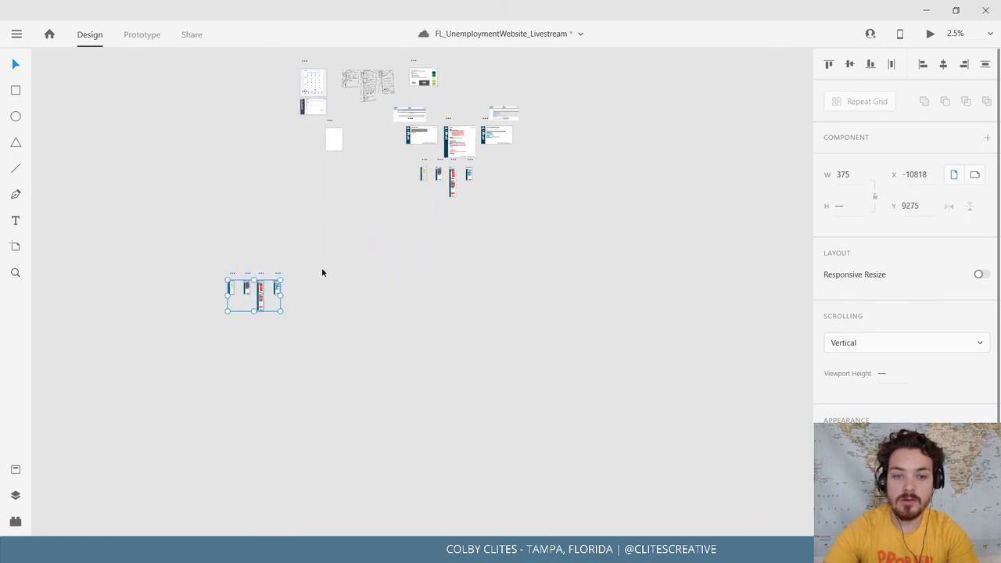
Add a prototype link from the copied Claimant Warning Notice artboard to the copied menu artboard.
scroll(322, 271, "up", 5)
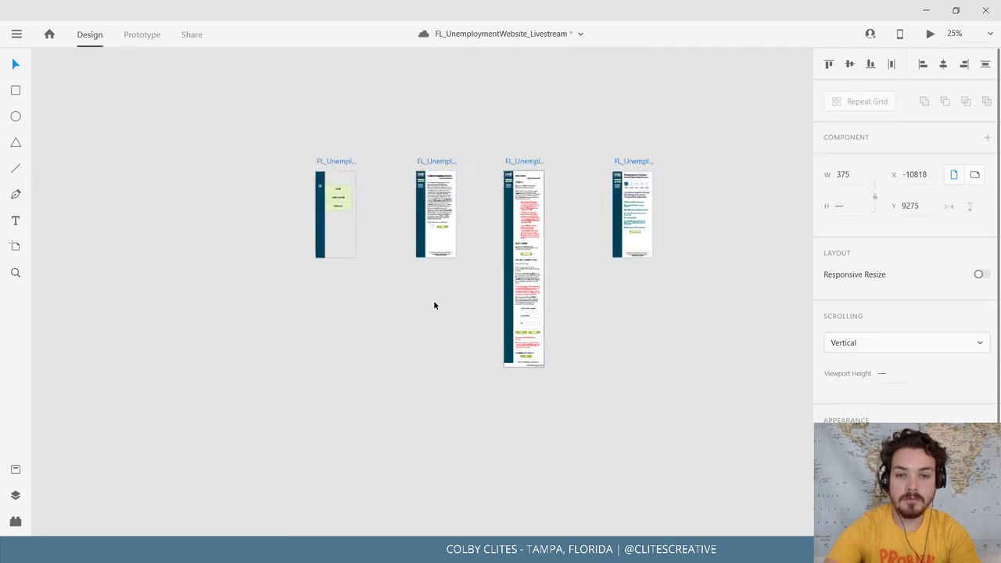
scroll(433, 299, "up", 3)
left_click(311, 134)
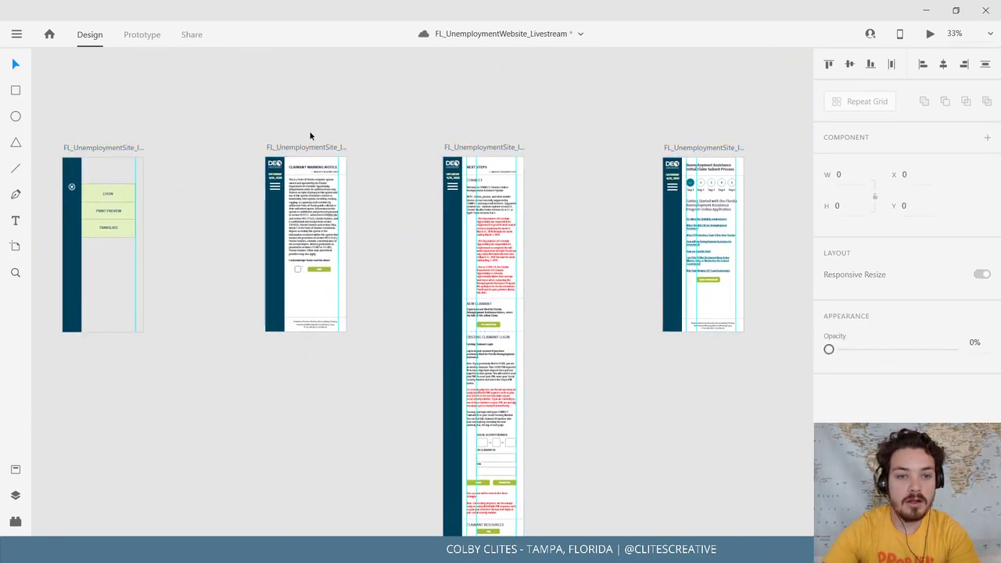
left_click(379, 157)
scroll(540, 164, "up", 2)
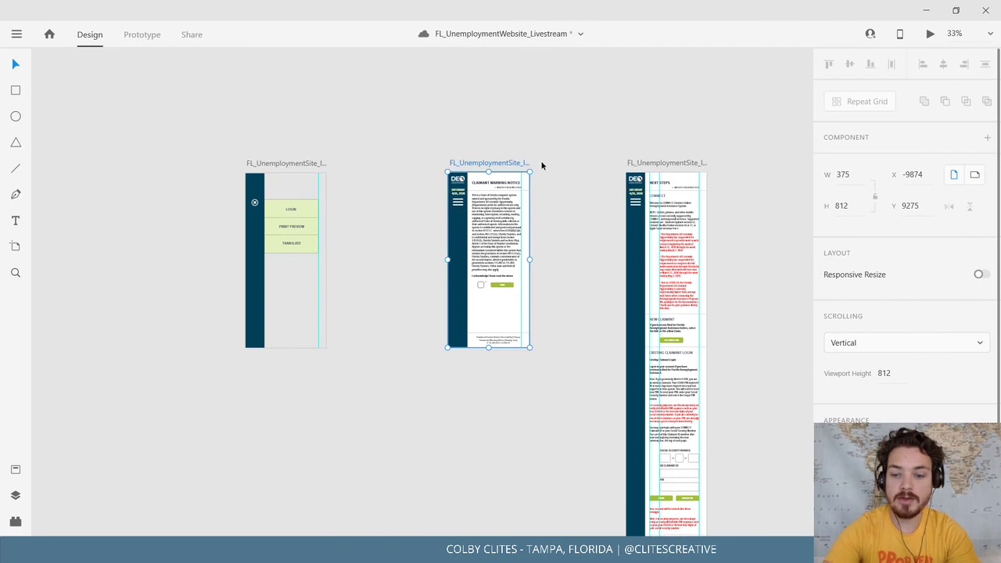
left_click_drag(366, 149, 392, 201)
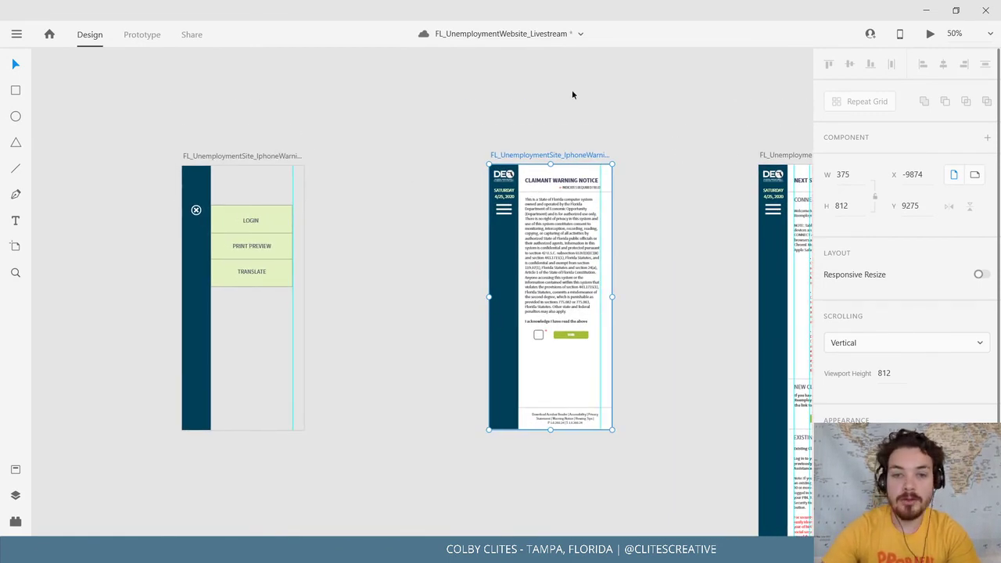
left_click_drag(571, 99, 565, 109)
left_click(145, 35)
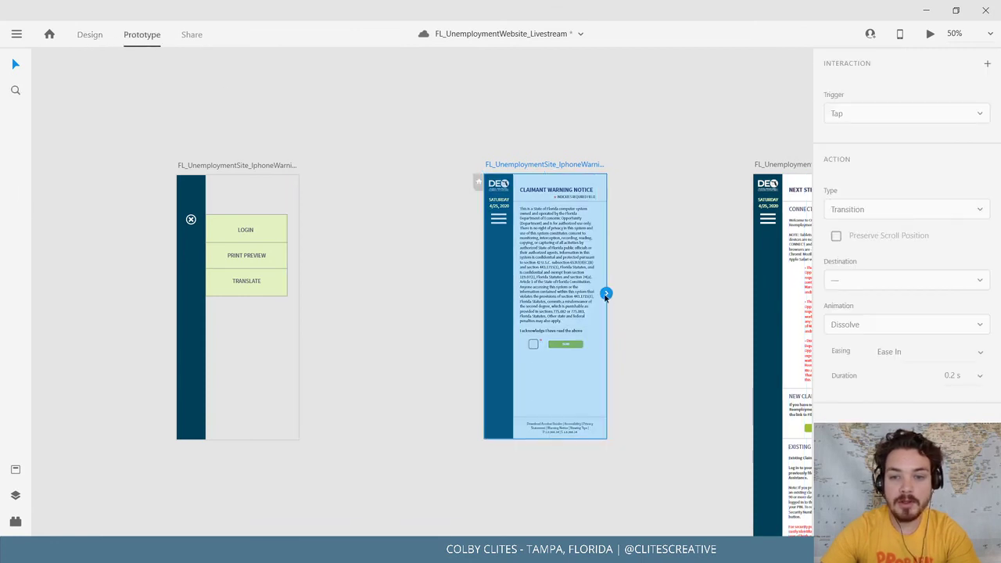
left_click_drag(605, 294, 575, 242)
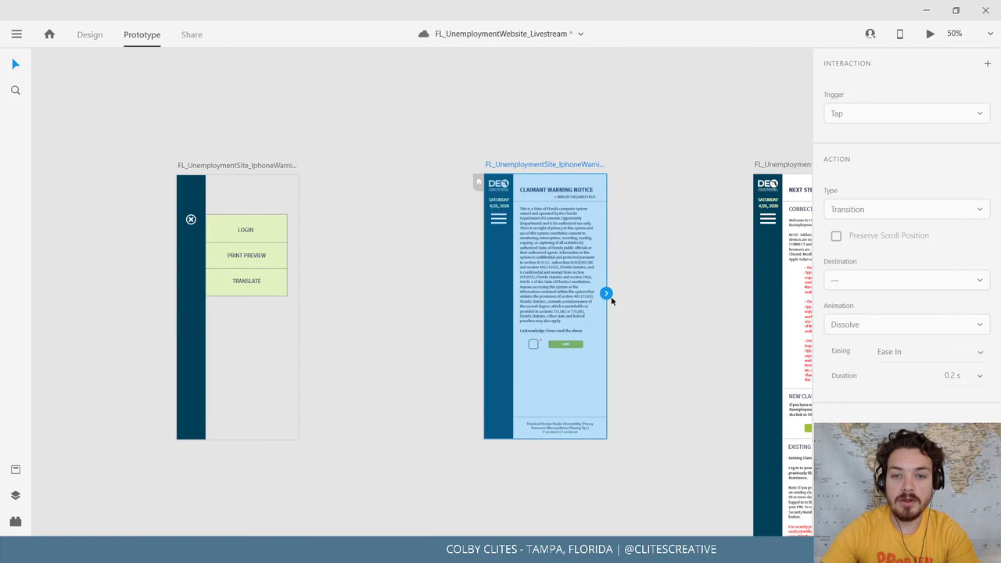
left_click_drag(607, 295, 293, 308)
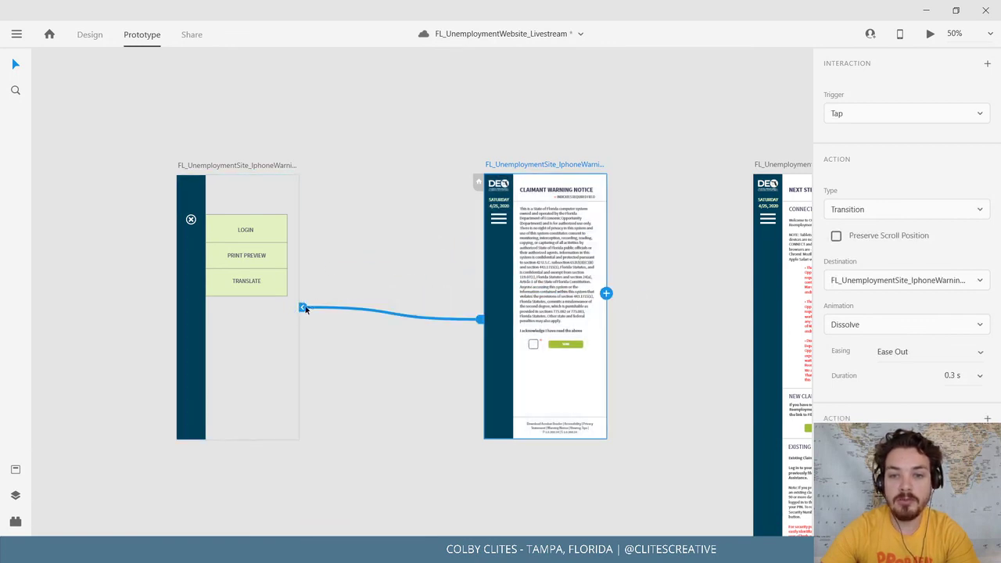
Review the trigger options of the new link, keep Tap, and save the document.
left_click(898, 115)
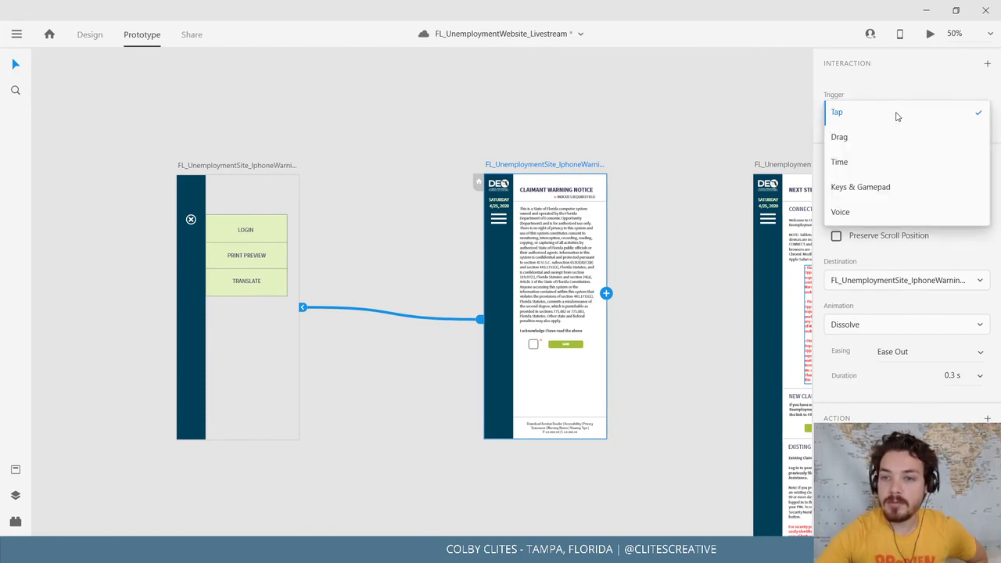
left_click(898, 115)
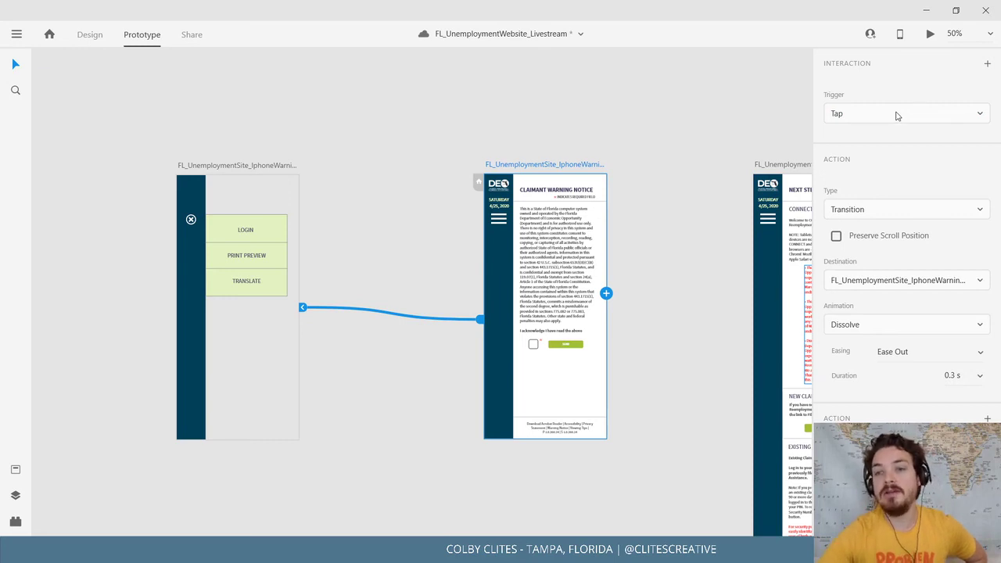
key("ctrl+s")
Try Auto-Animate as the link's action type, keeping FL_UnemploymentSite_IphoneWarning – 6 as the destination.
left_click(890, 209)
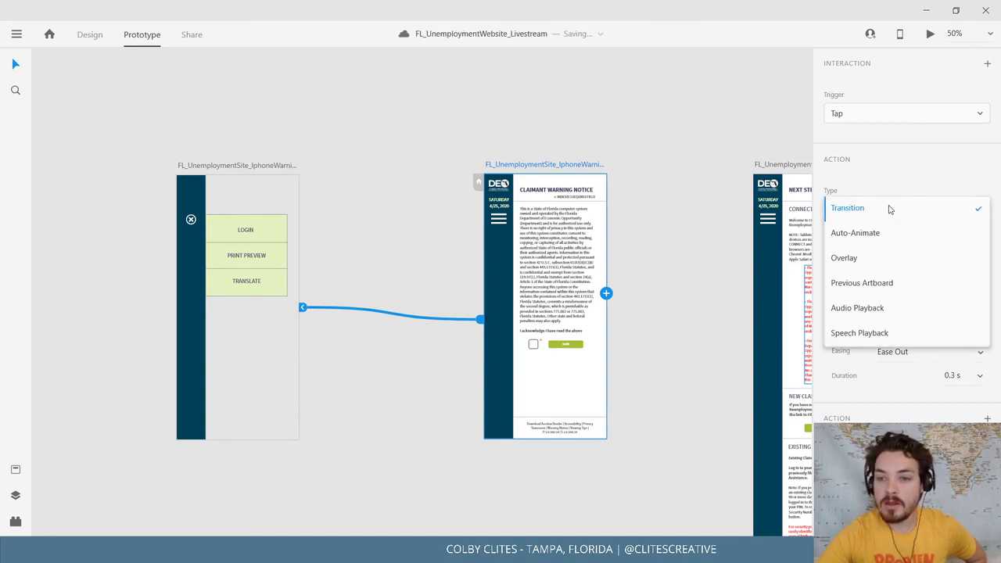
left_click(883, 233)
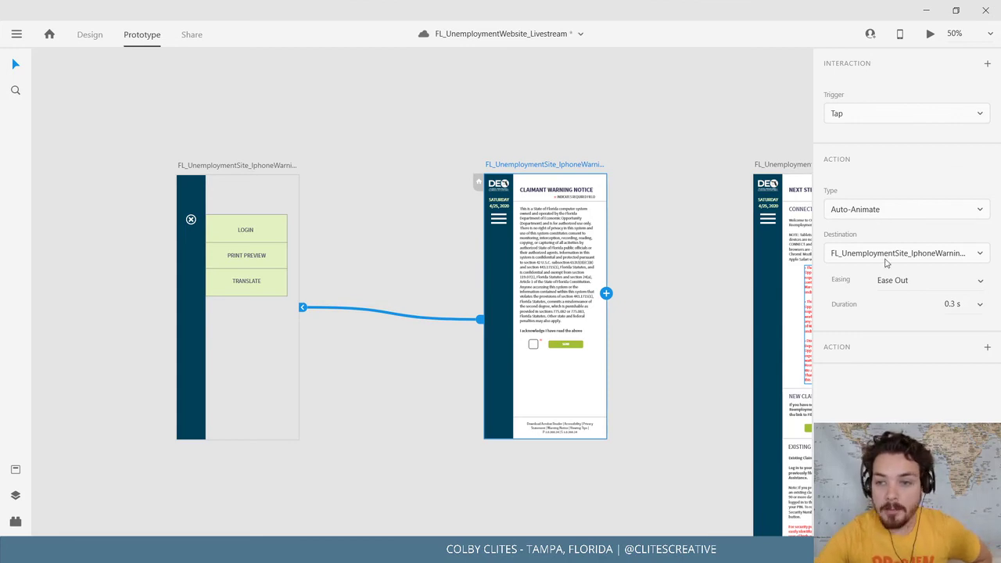
left_click(894, 253)
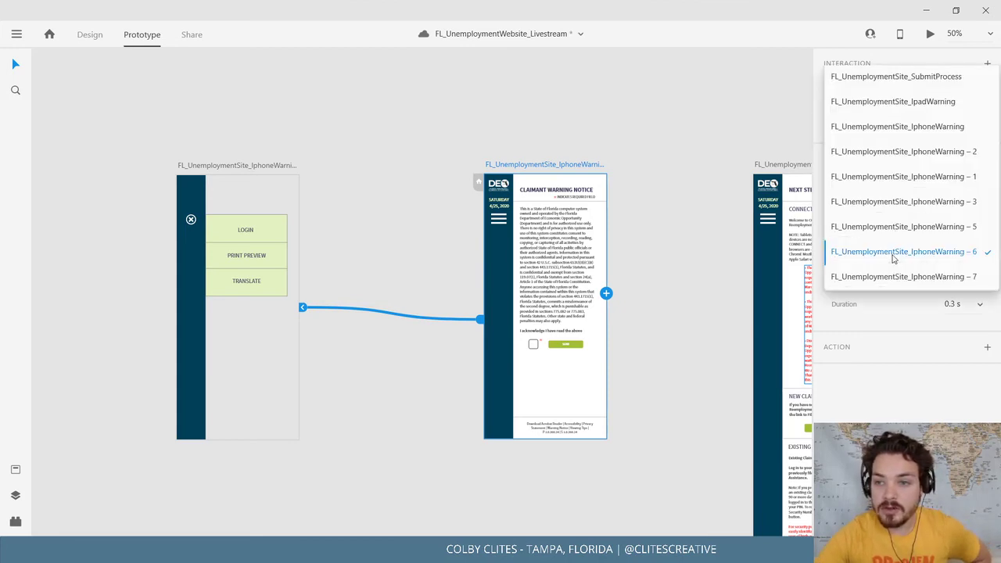
left_click(896, 266)
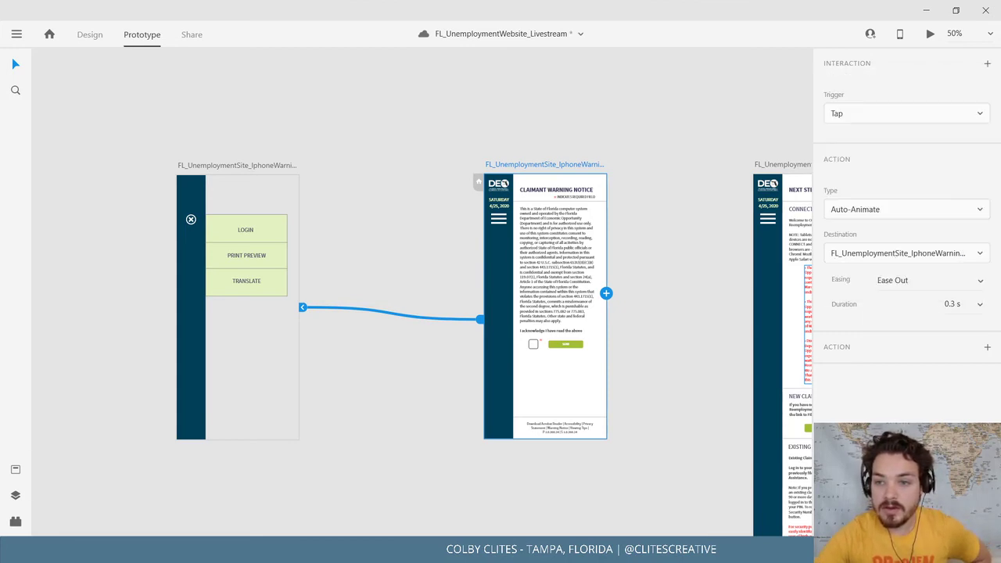
Set the link's action type to Overlay with a Slide Left animation.
left_click(907, 211)
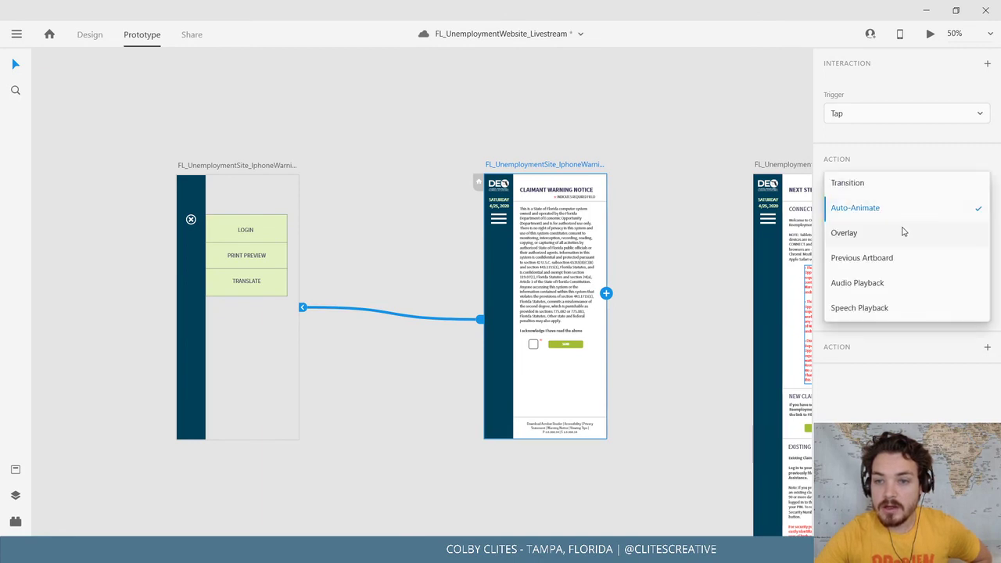
left_click(904, 231)
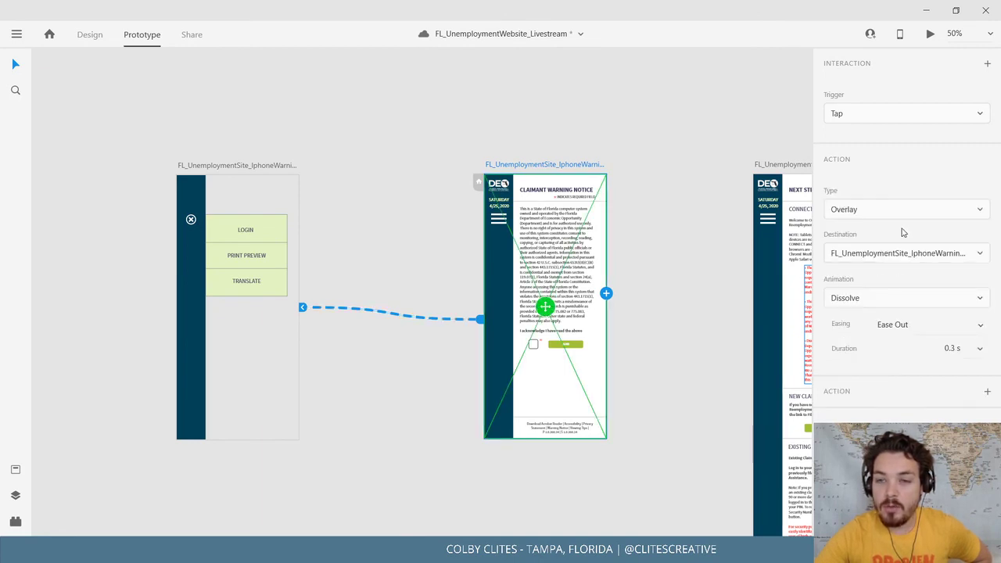
left_click(873, 299)
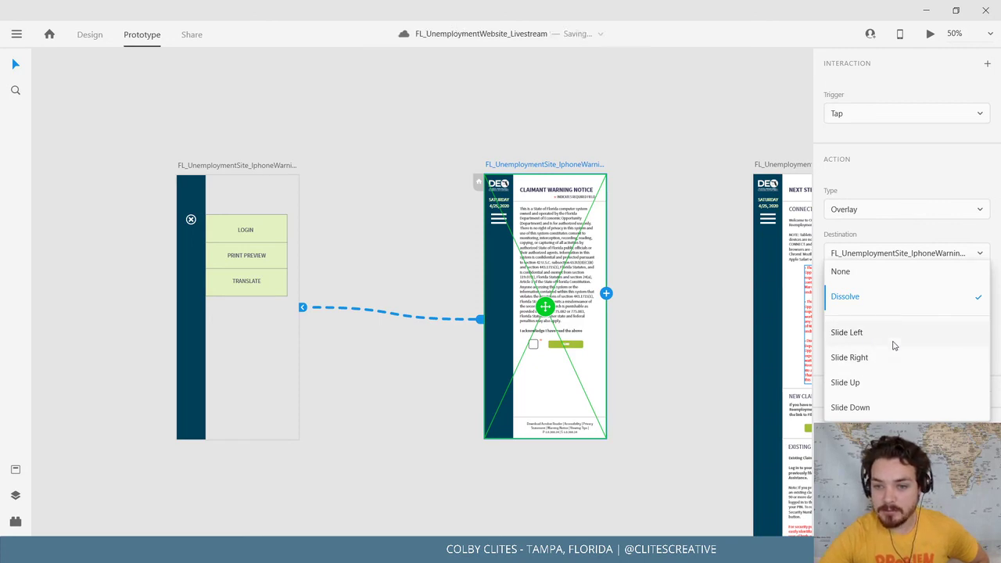
left_click(894, 346)
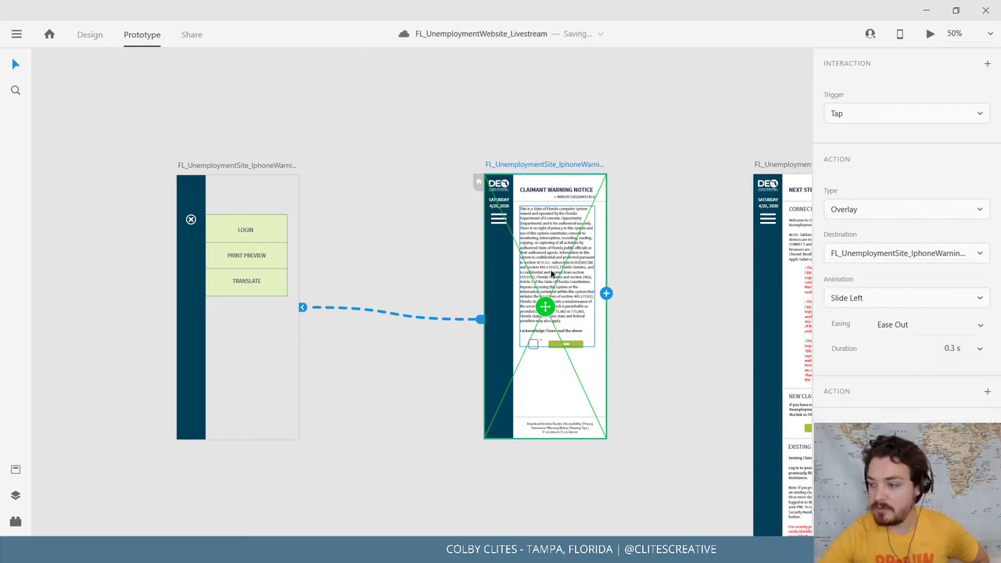
Delete the dark blue sidebar from the copied menu artboard.
left_click(185, 290)
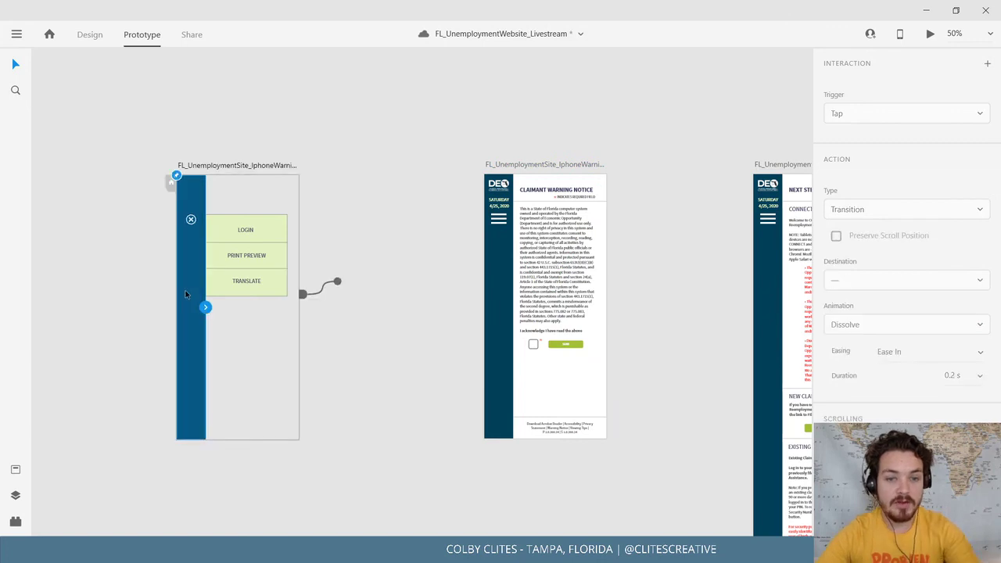
key("Delete")
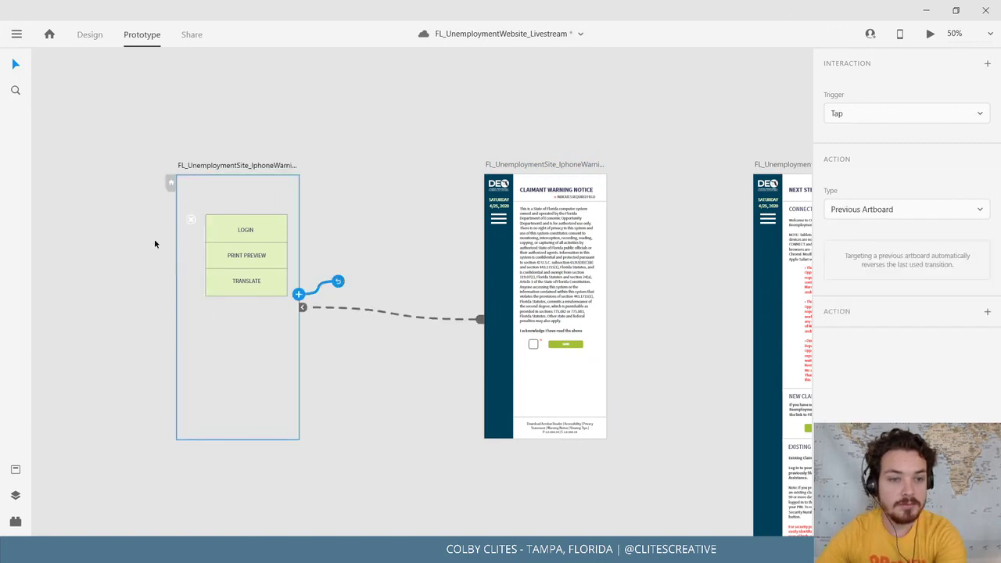
Preview the prototype maximized from the Claimant Warning Notice artboard, testing how the menu overlay opens and closes.
left_click(527, 165)
left_click(930, 35)
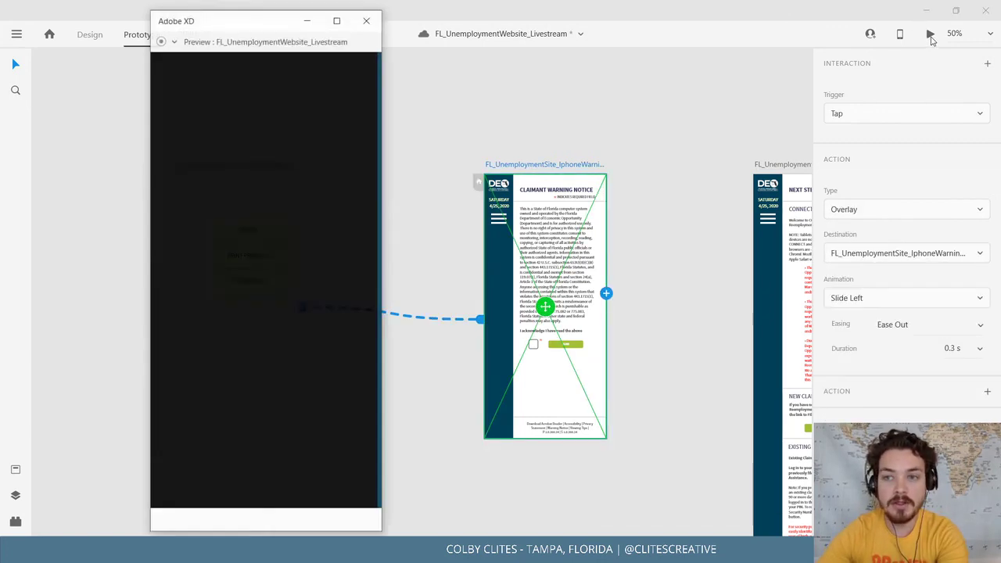
left_click(334, 19)
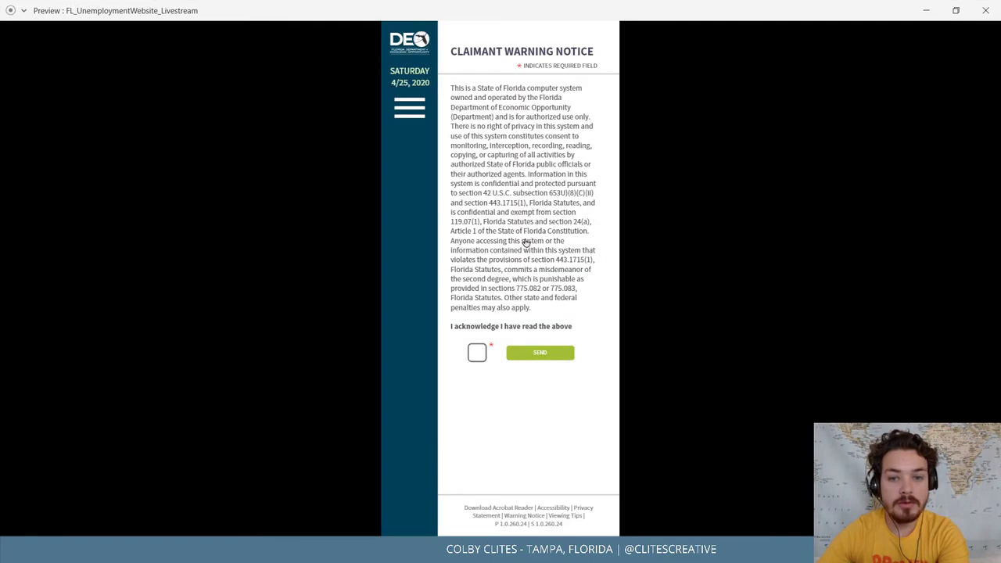
left_click(416, 114)
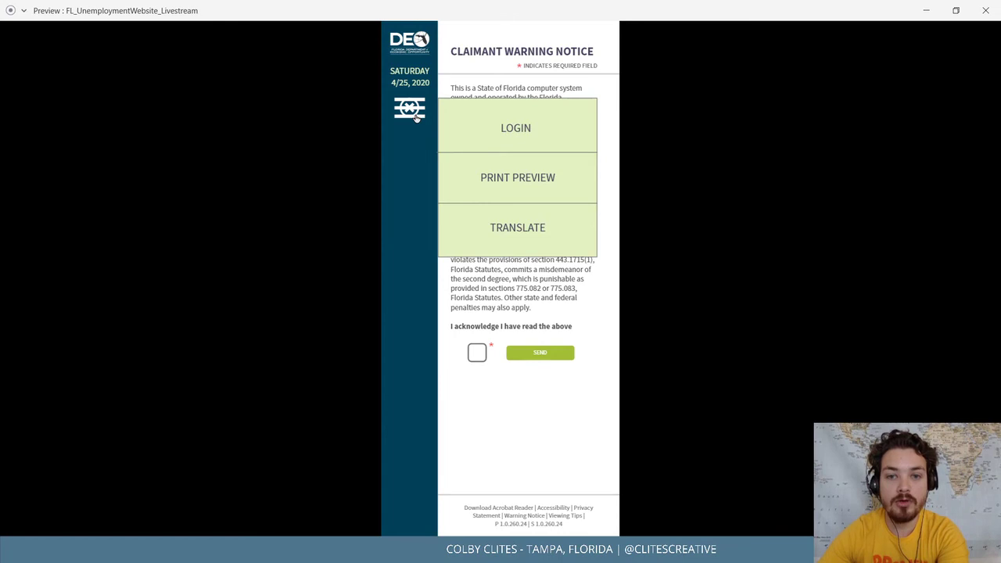
left_click(415, 115)
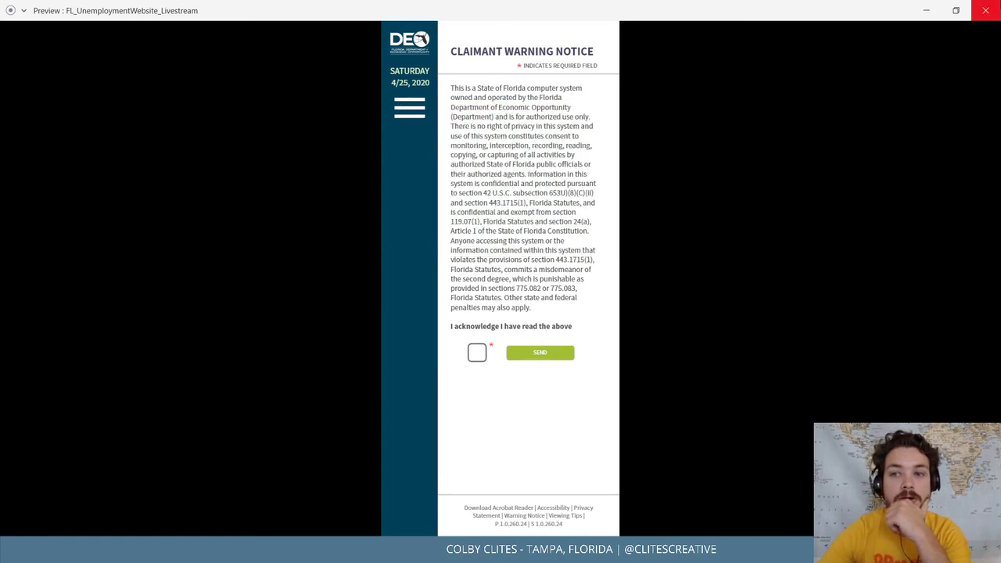
left_click(985, 10)
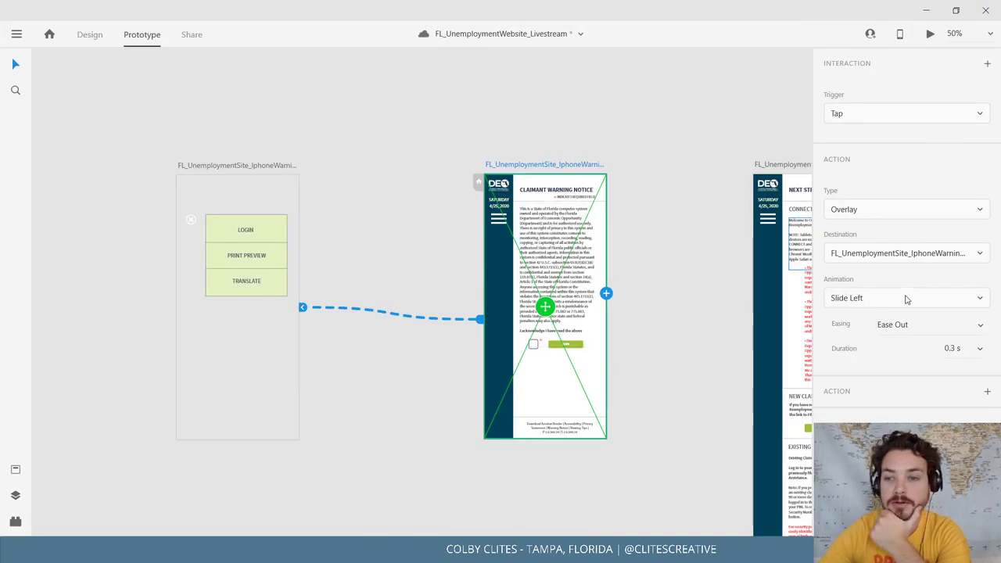
Change the overlay's animation to Slide Right with Snap easing and a duration of 0.2 s.
left_click(906, 298)
left_click(899, 323)
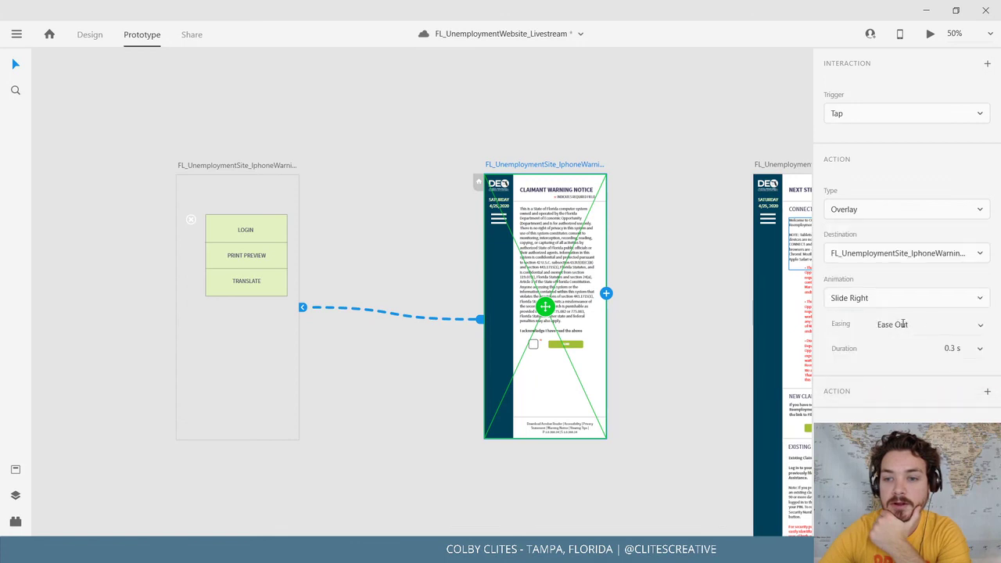
left_click(971, 325)
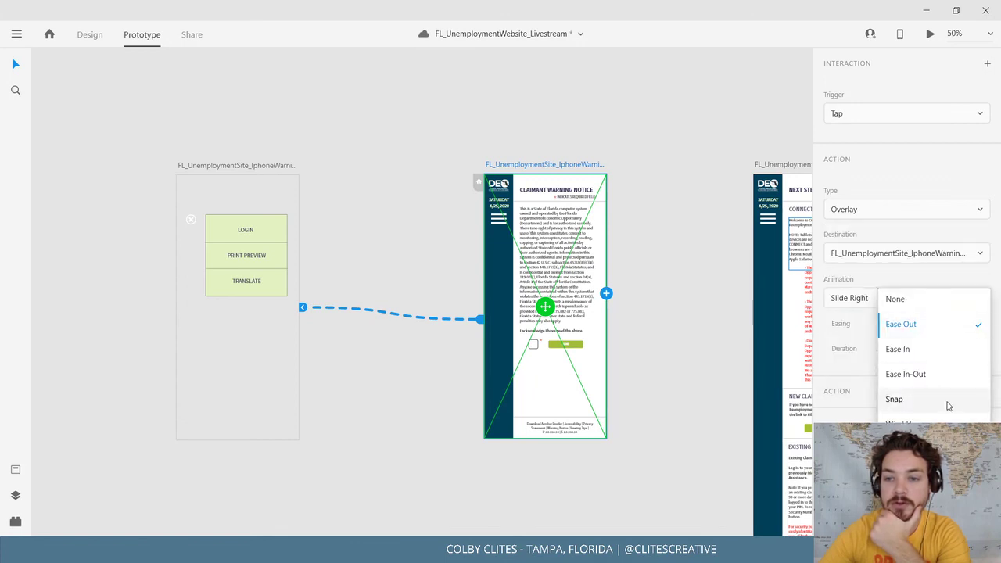
left_click(894, 399)
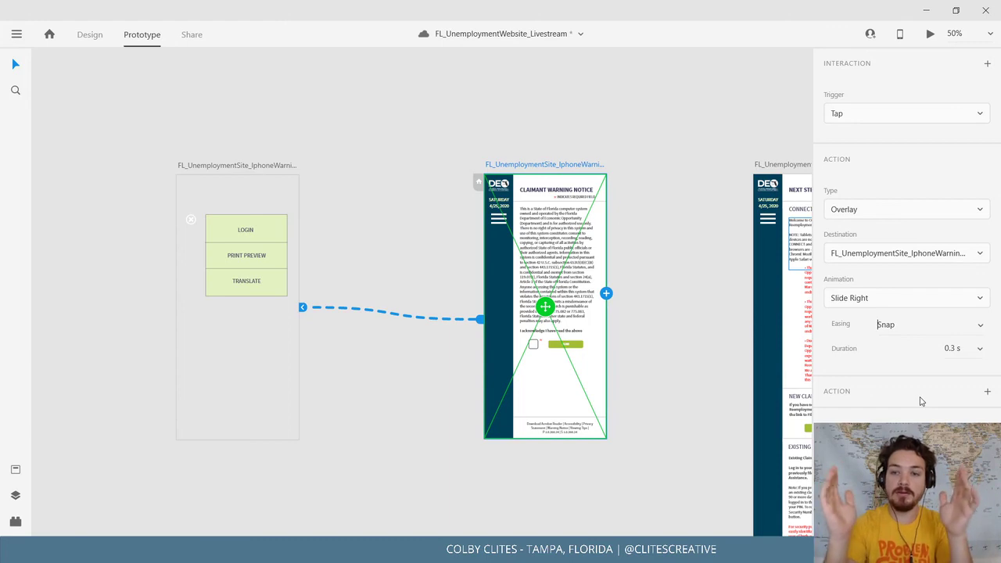
left_click(982, 352)
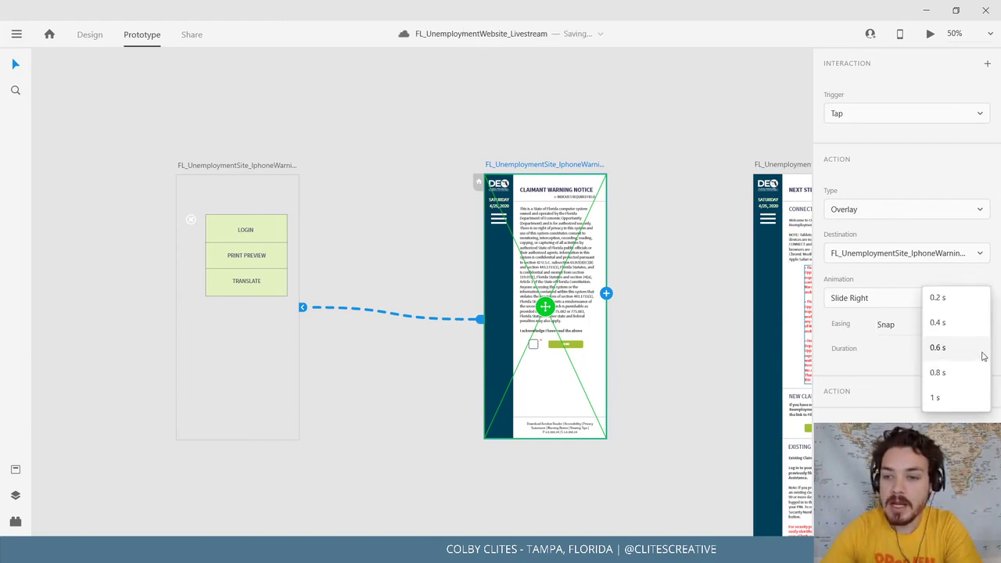
left_click(948, 300)
left_click(697, 292)
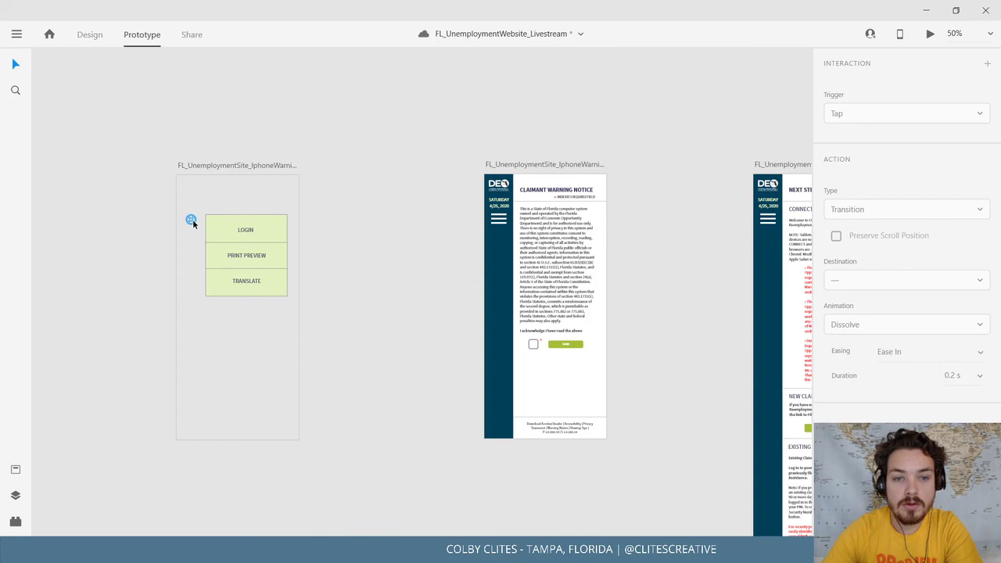
Copy the dark blue sidebar from the Claimant Warning Notice artboard into the menu artboard and send it to the back.
left_click_drag(492, 298, 492, 295)
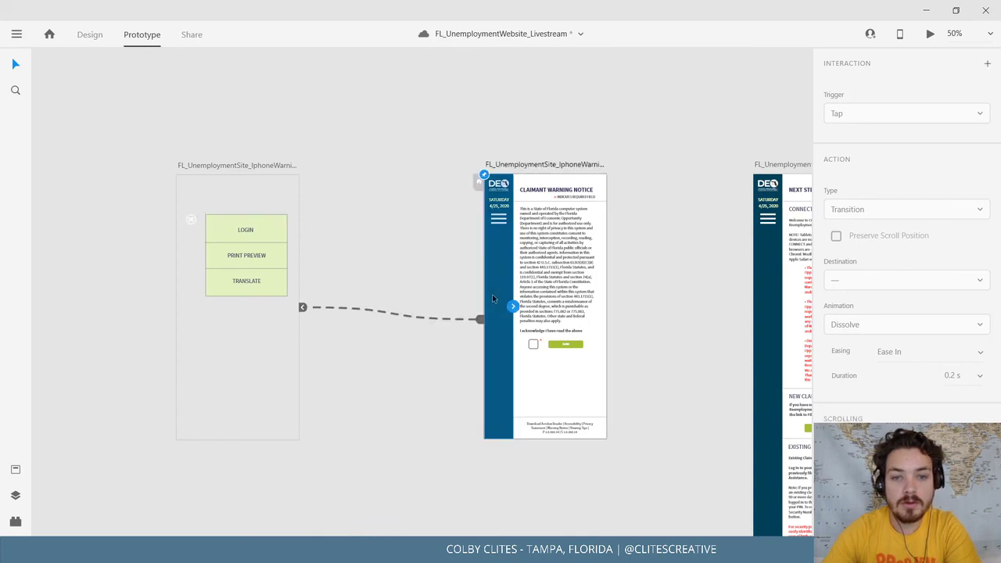
left_click(90, 36)
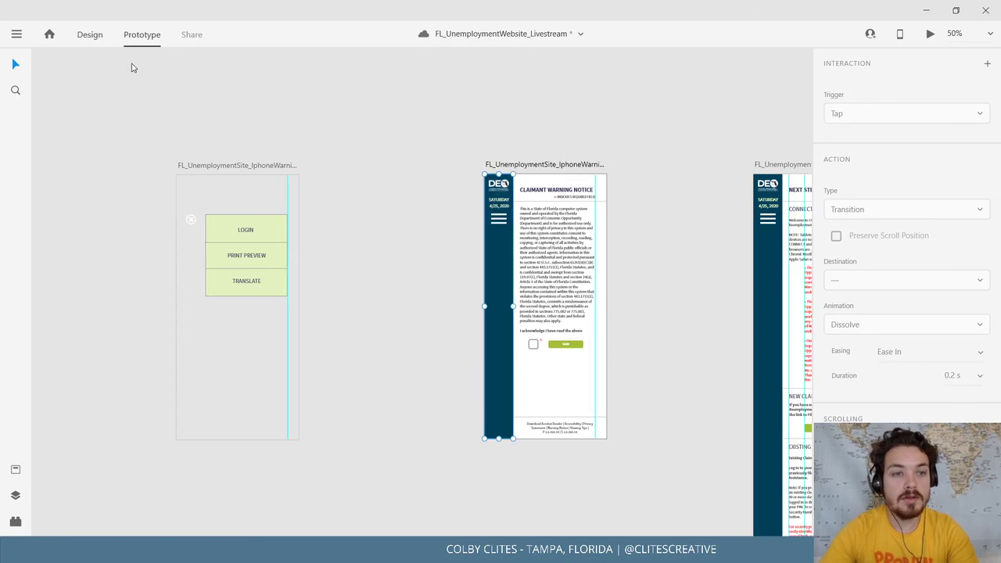
left_click_drag(484, 296, 200, 301)
left_click(160, 305)
left_click(194, 307)
right_click(193, 309)
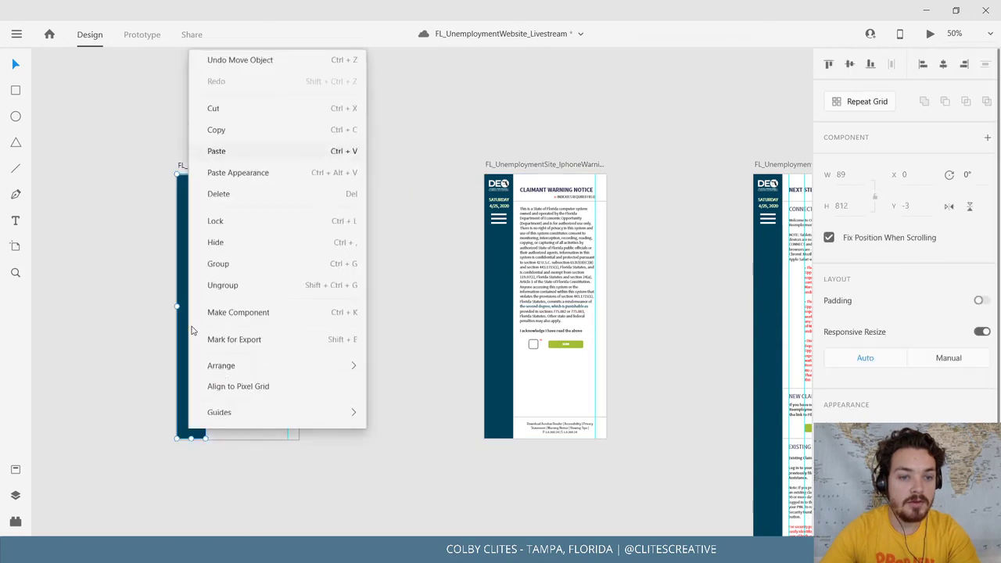
mouse_move(243, 324)
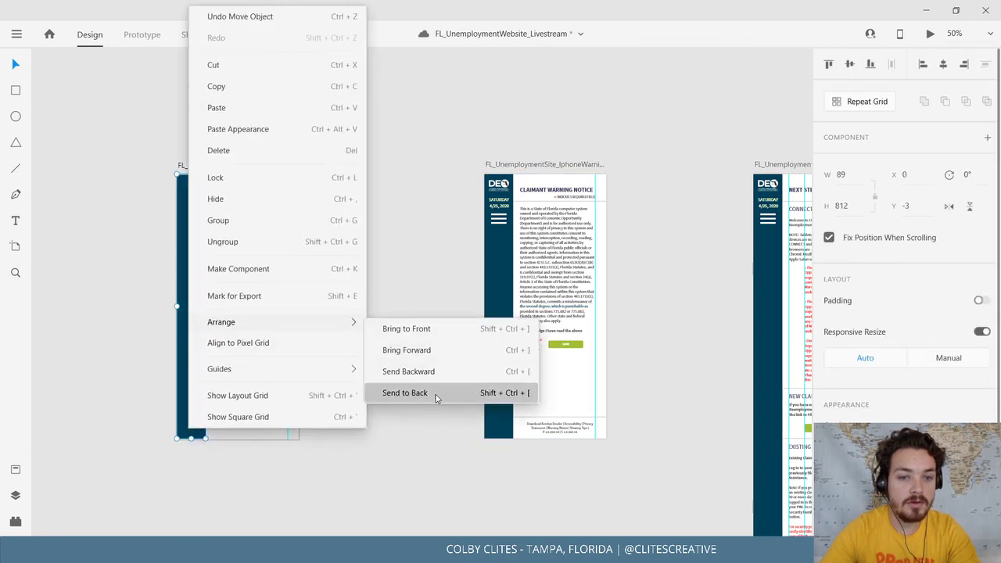
left_click(438, 393)
left_click(412, 331)
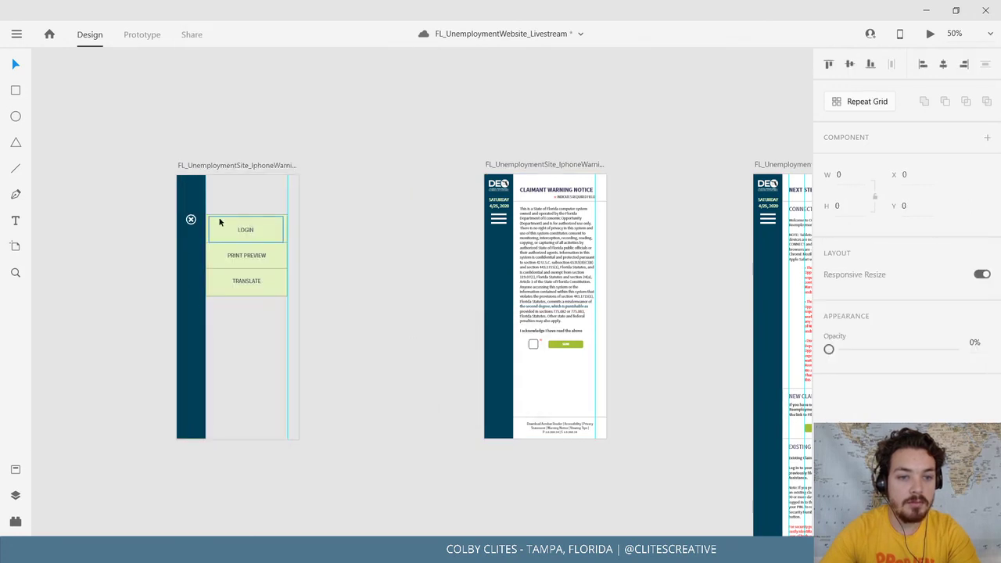
Preview the prototype maximized from the Claimant Warning Notice artboard, opening and closing the menu overlay, and close the preview.
left_click(538, 165)
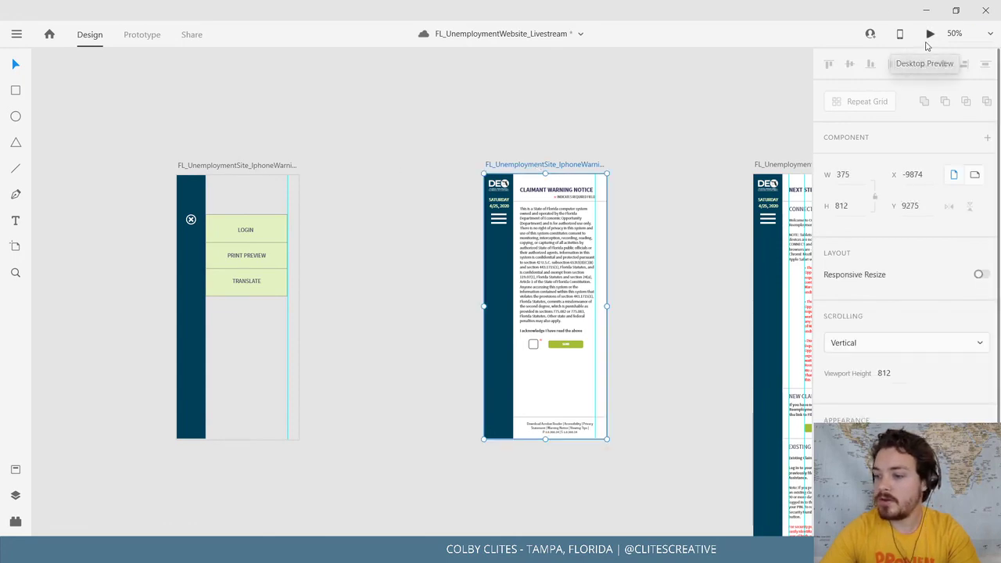
left_click(930, 36)
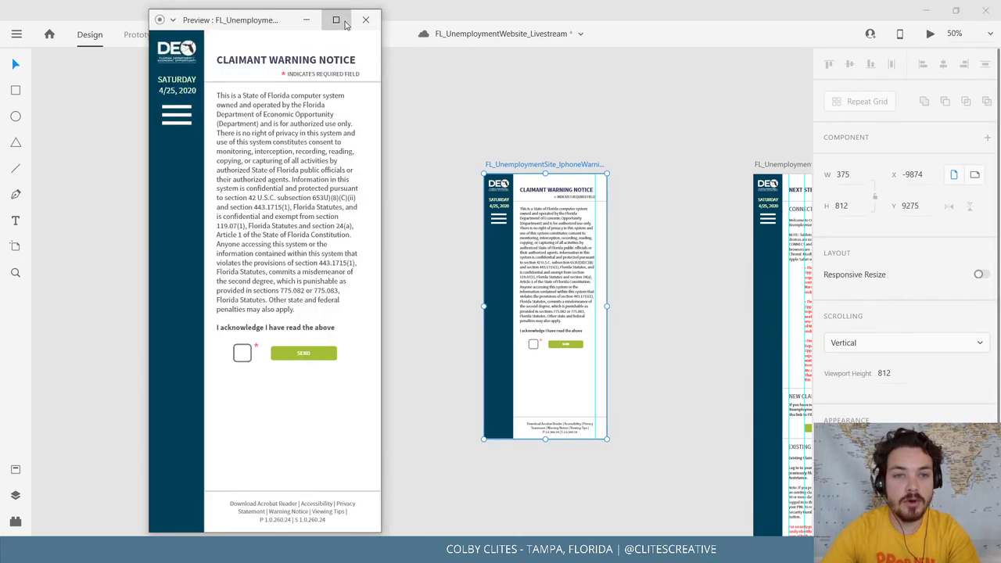
left_click(336, 21)
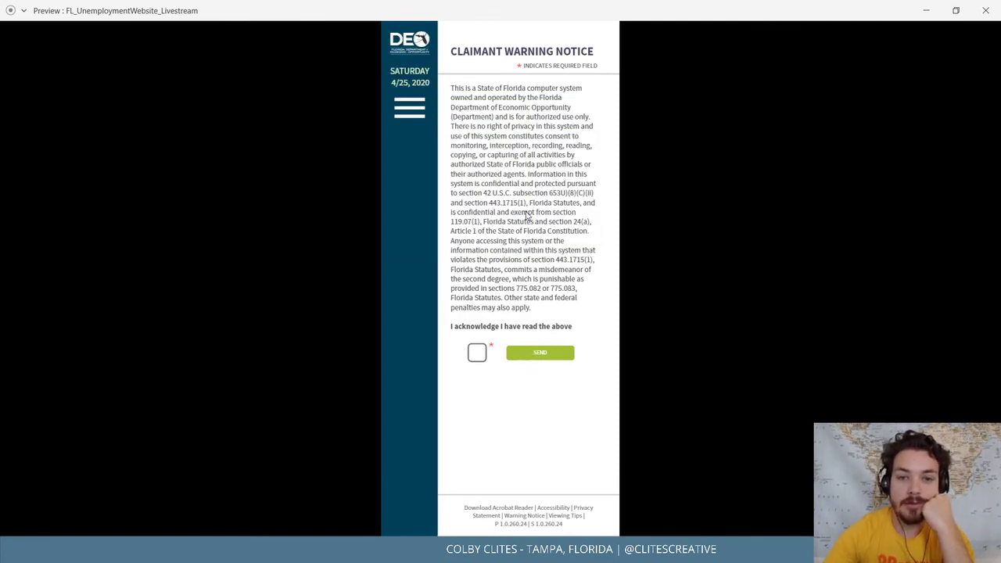
left_click(407, 110)
left_click(406, 109)
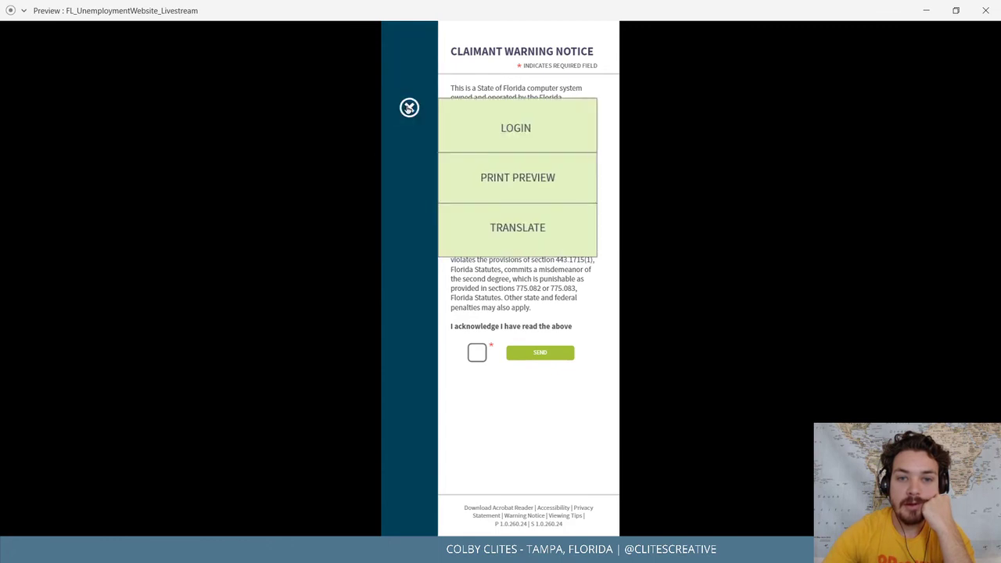
left_click(407, 110)
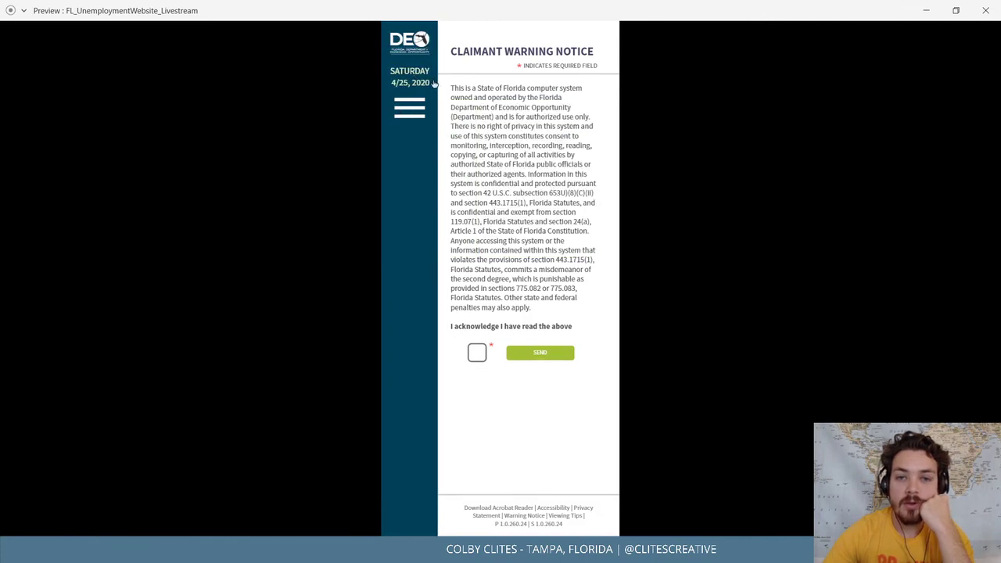
left_click(983, 11)
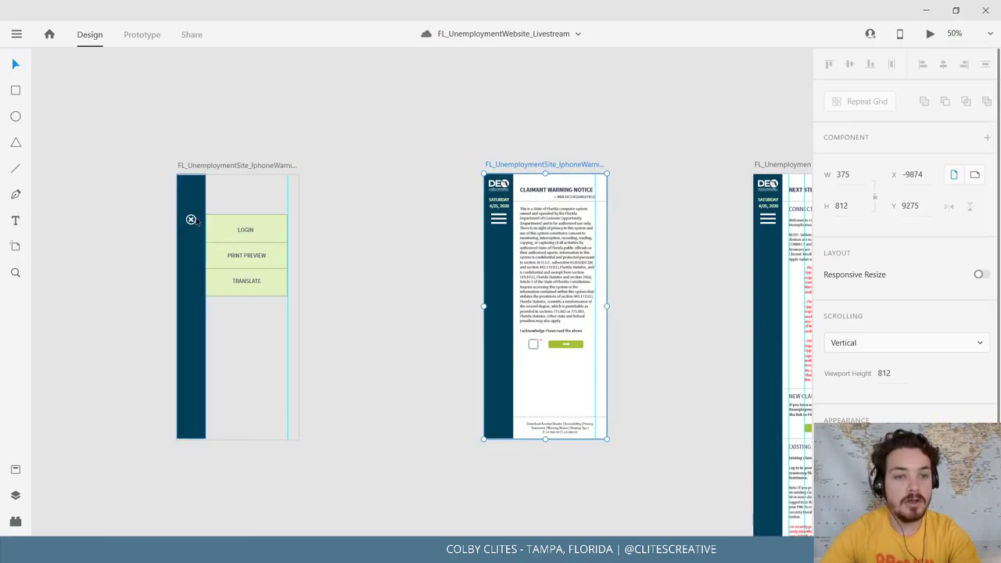
Enlarge the circled X close icon on the menu artboard's sidebar to about 45 by 45.
left_click(193, 225)
left_click_drag(198, 254, 264, 263)
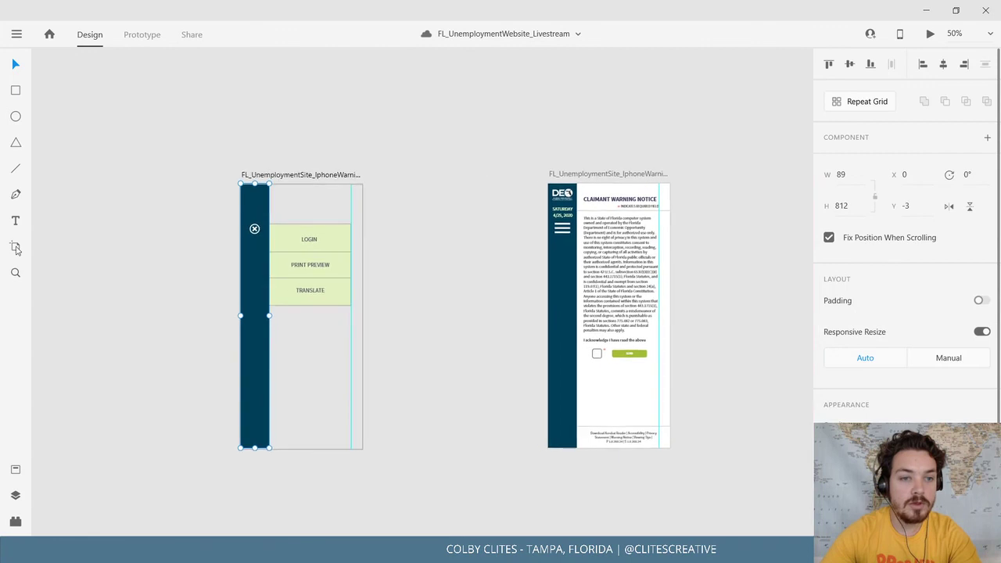
left_click(16, 272)
left_click_drag(212, 184, 415, 276)
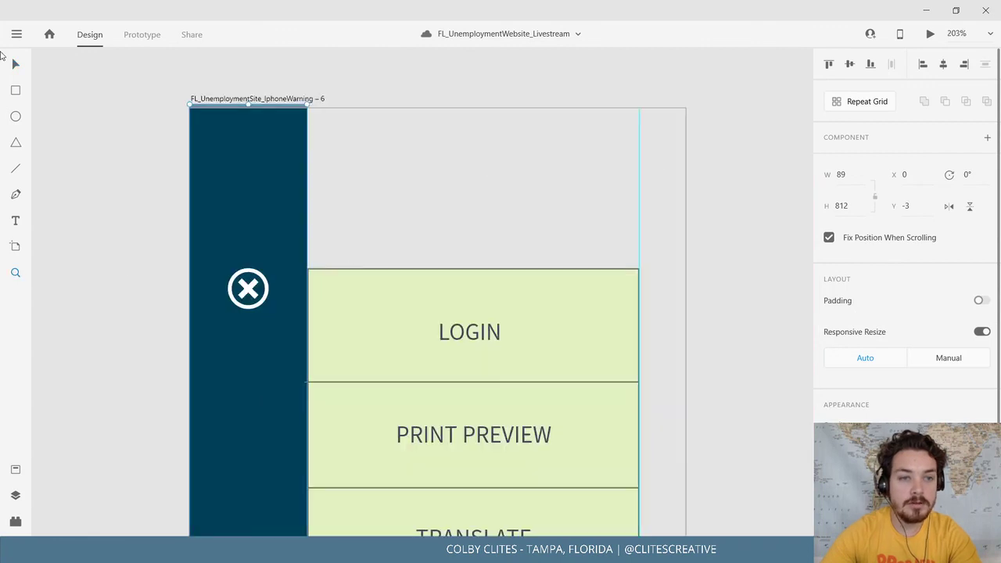
left_click(15, 64)
left_click_drag(143, 284, 223, 239)
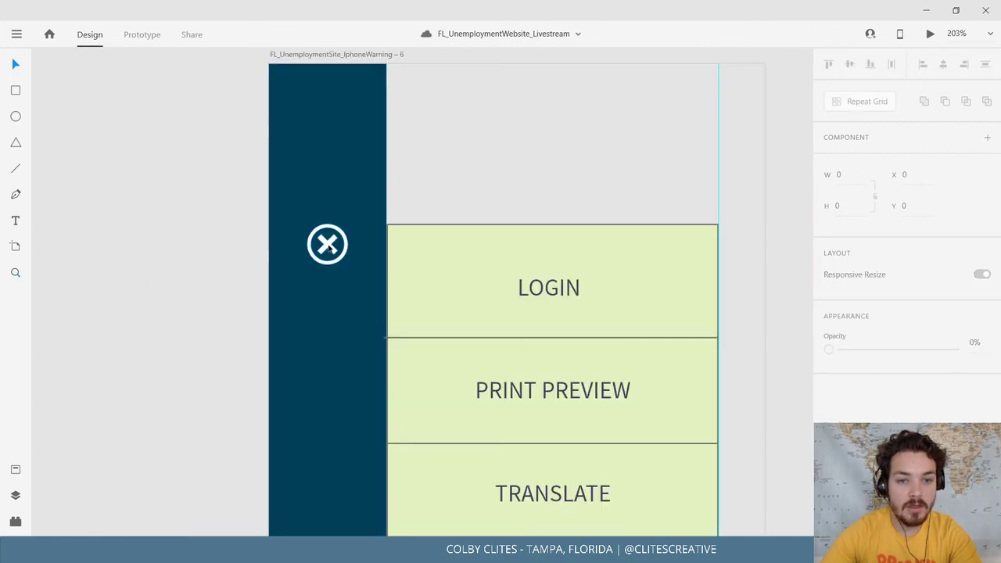
left_click(326, 244)
left_click_drag(348, 223, 326, 258)
key("Escape")
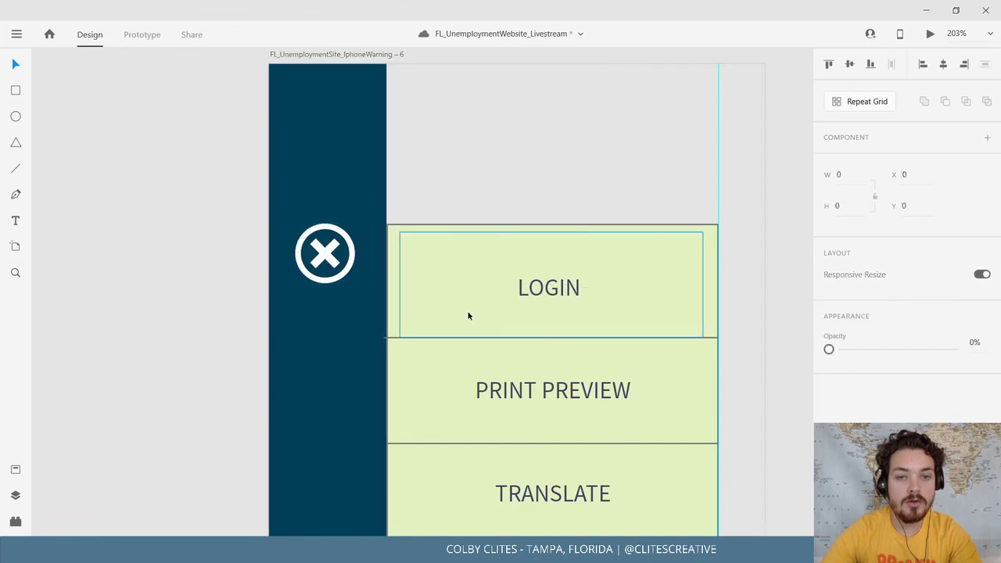
Delete the circle around the close icon, keeping only the white X.
left_click_drag(469, 315, 253, 321)
key("ctrl+1")
left_click_drag(429, 313, 505, 308)
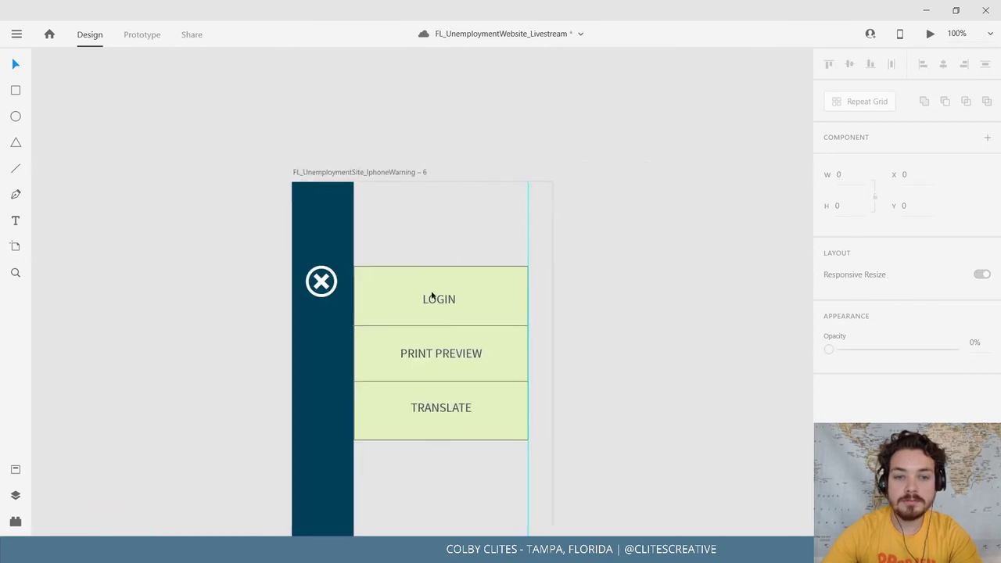
left_click(331, 274)
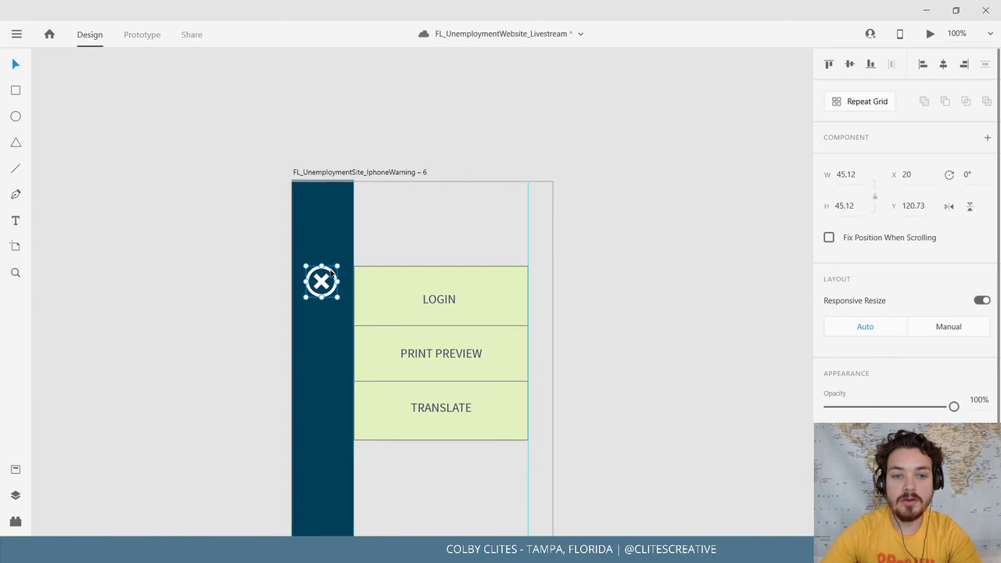
double_click(332, 273)
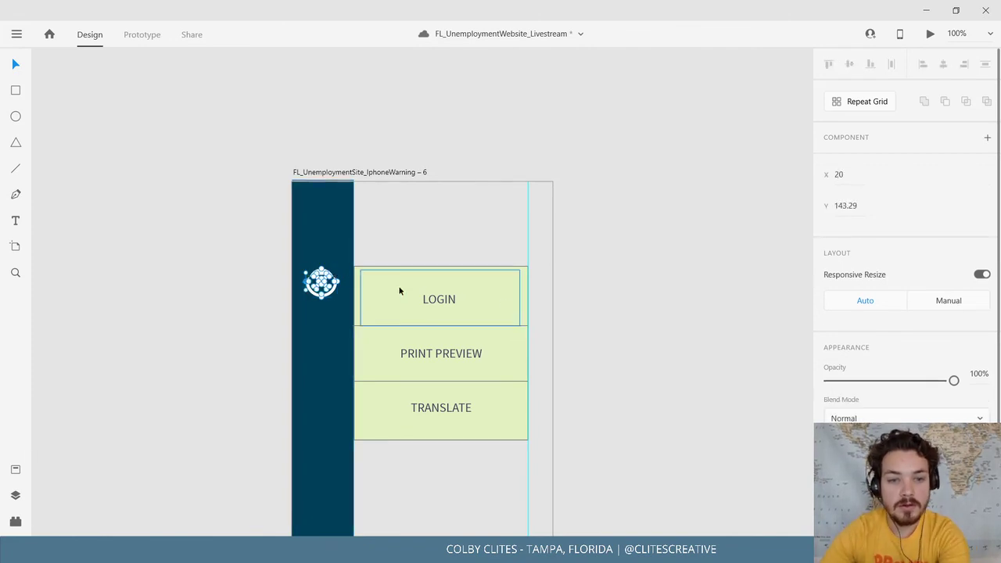
key("Delete")
key("Delete")
key("Delete")
left_click(614, 313)
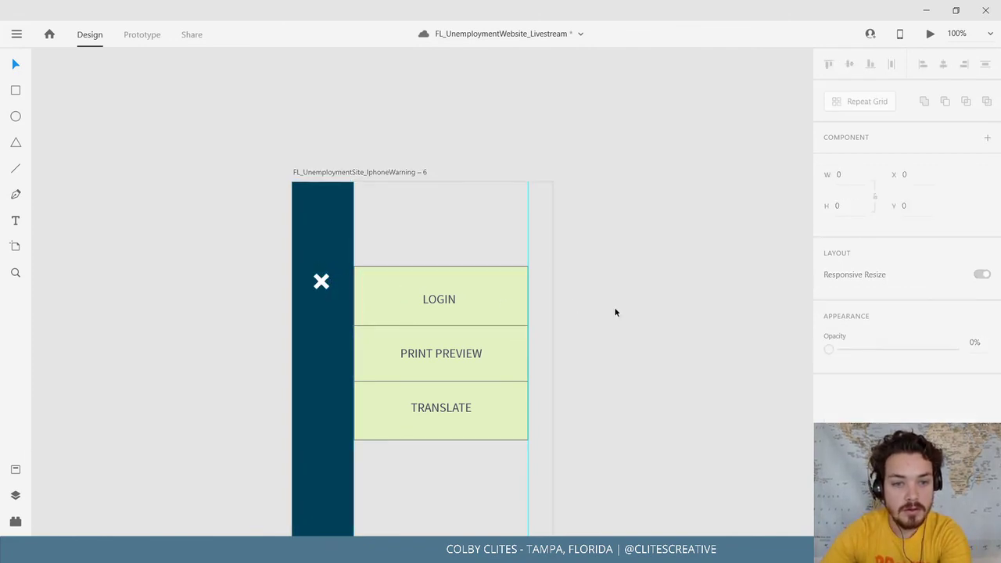
Enlarge the white X slightly, keeping it centred in the sidebar.
left_click(320, 281)
mouse_move(320, 281)
left_mouse_down()
mouse_move(344, 264)
mouse_move(323, 281)
left_mouse_up()
left_click(609, 300)
Copy the DEO logo, date text and hamburger icon from the Claimant Warning Notice sidebar into the menu artboard in the same positions.
scroll(609, 300, "right", 5)
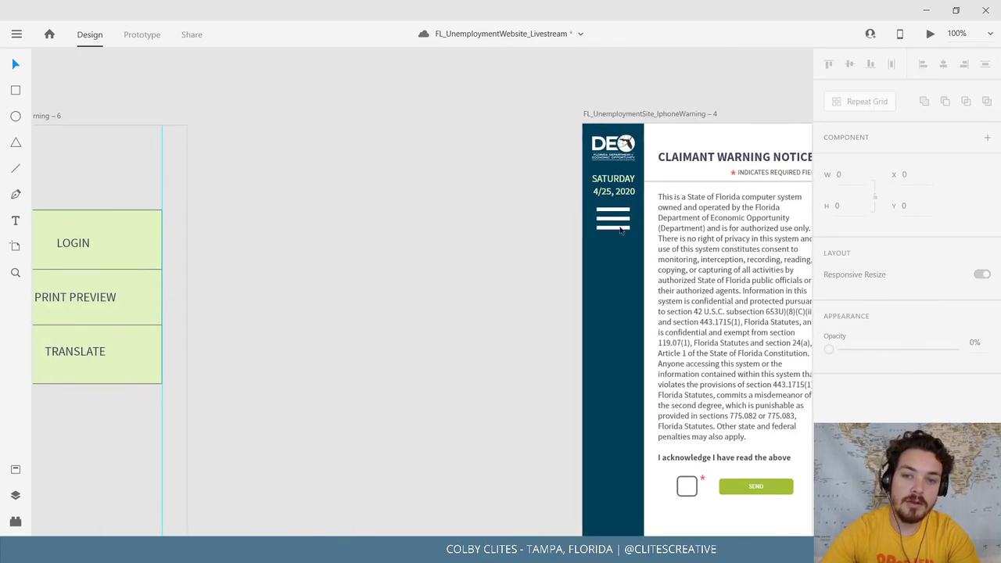
left_click(618, 217)
left_click(617, 190, "shift")
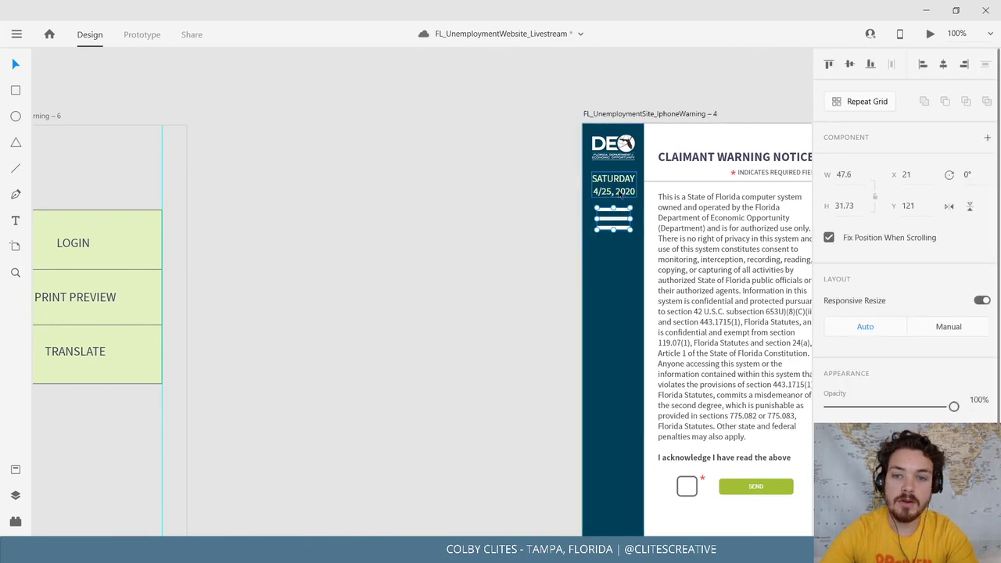
left_click(462, 227)
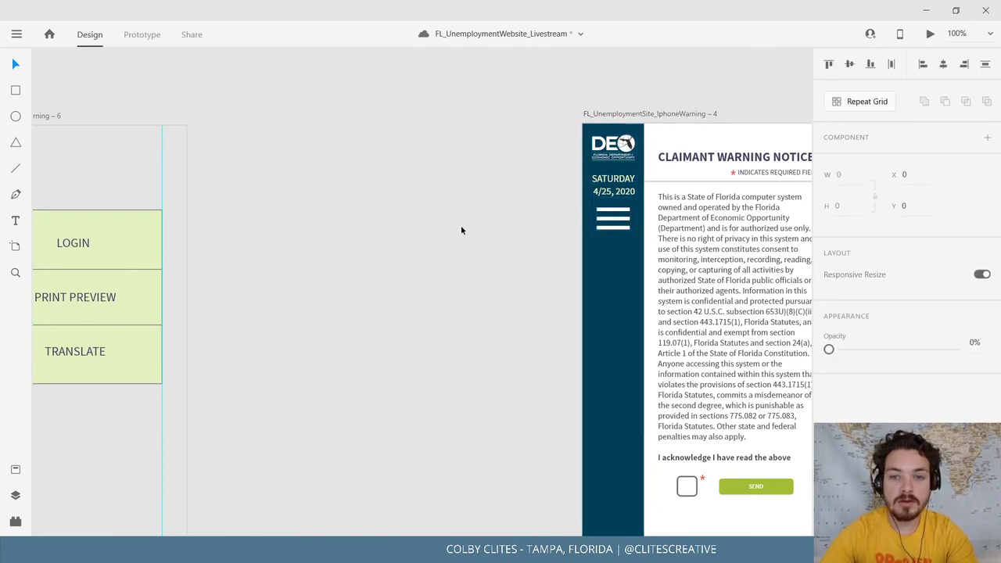
scroll(407, 174, "left", 5)
left_click(380, 114)
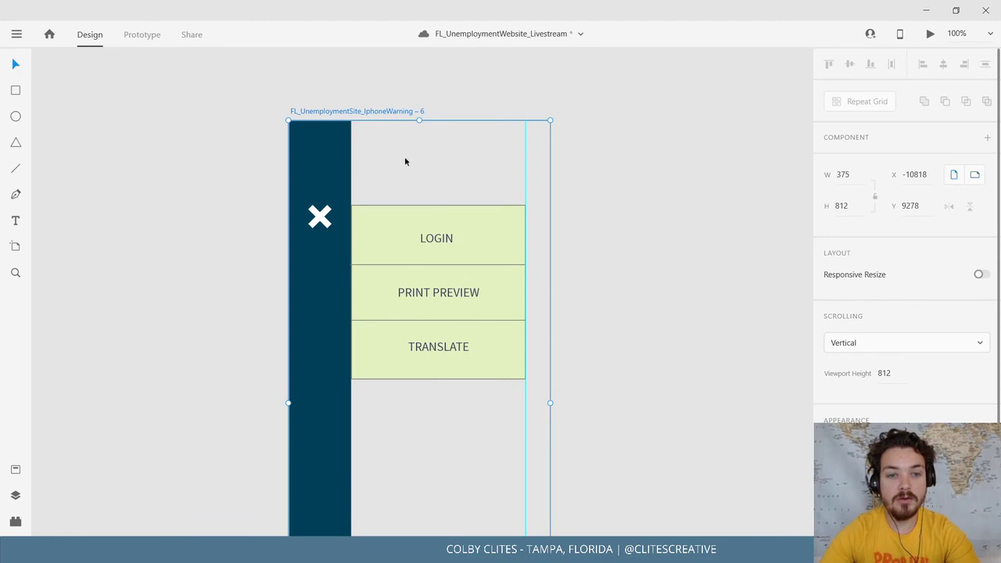
key("ctrl+v")
left_click(624, 238)
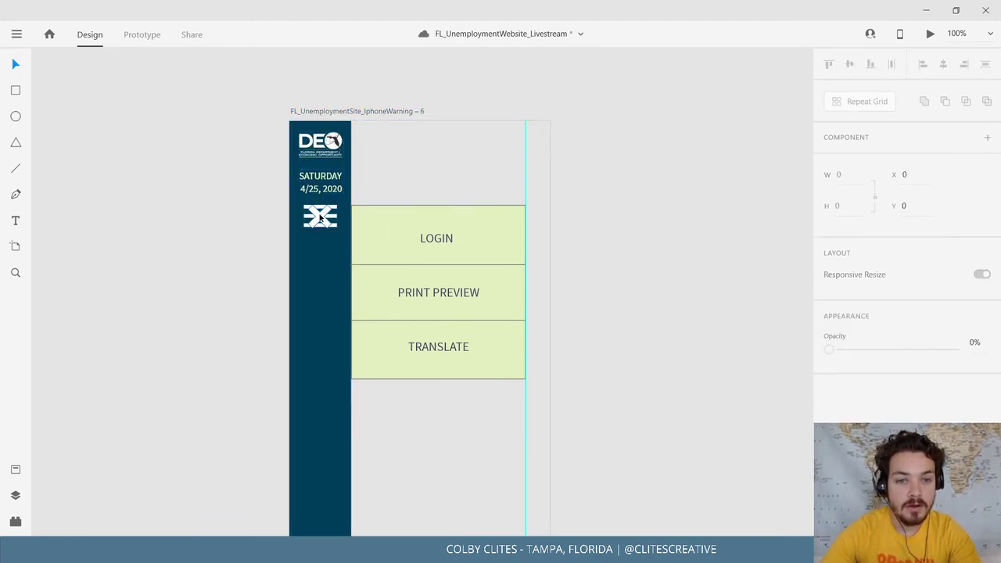
Delete the pasted hamburger icon overlapping the white X on the menu artboard.
left_click(320, 216)
left_click(192, 229)
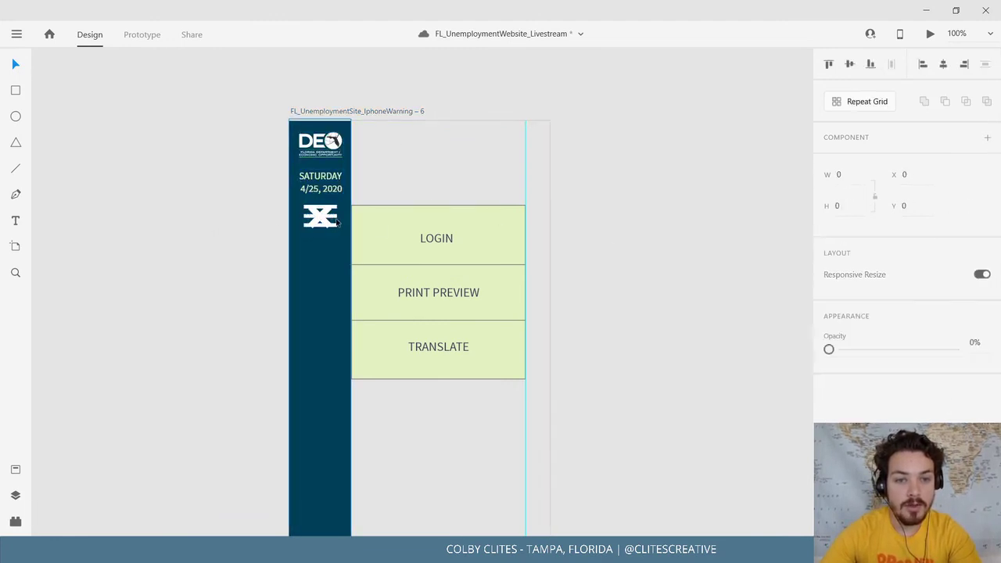
left_click(328, 224)
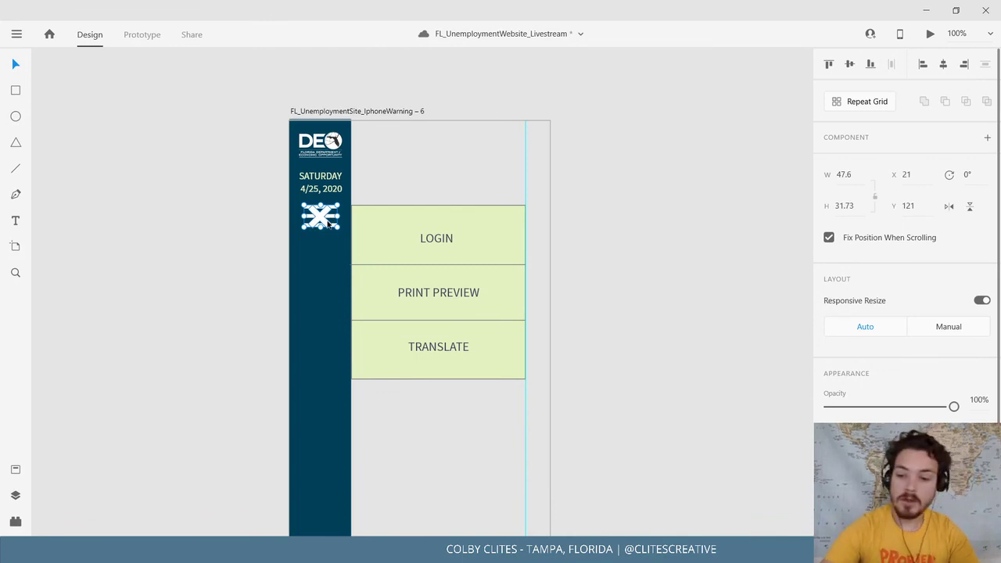
key("Delete")
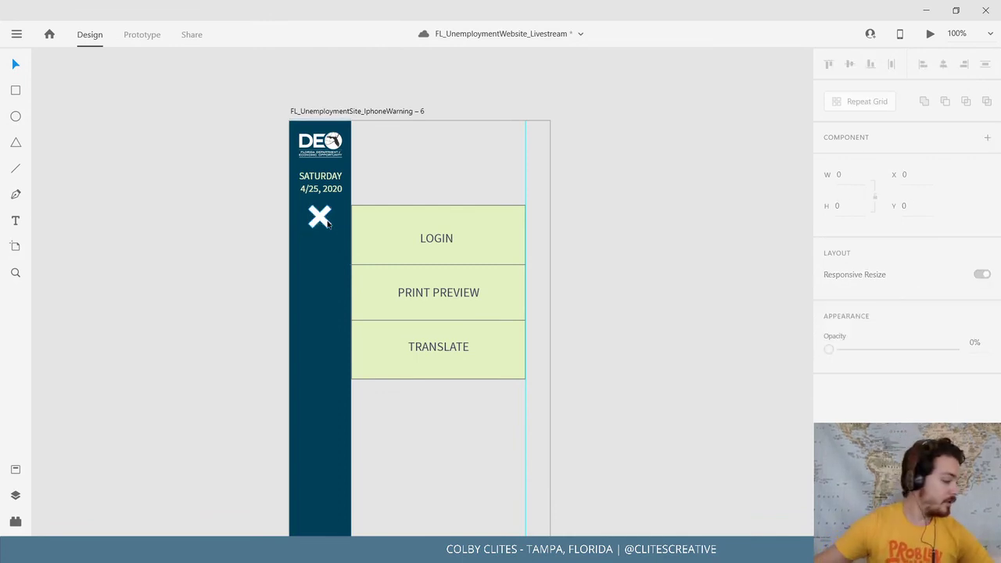